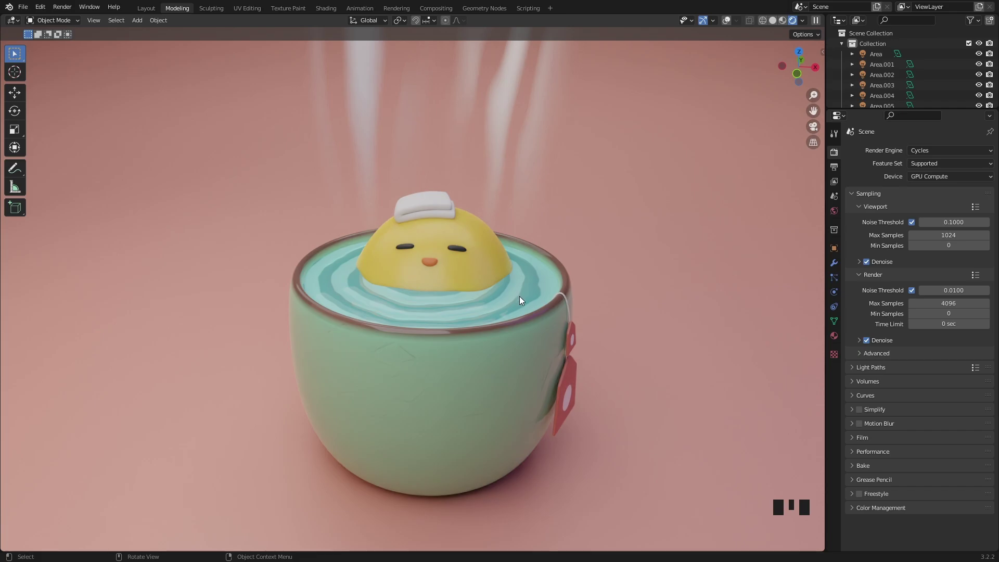
middle_drag(564, 298, 541, 279)
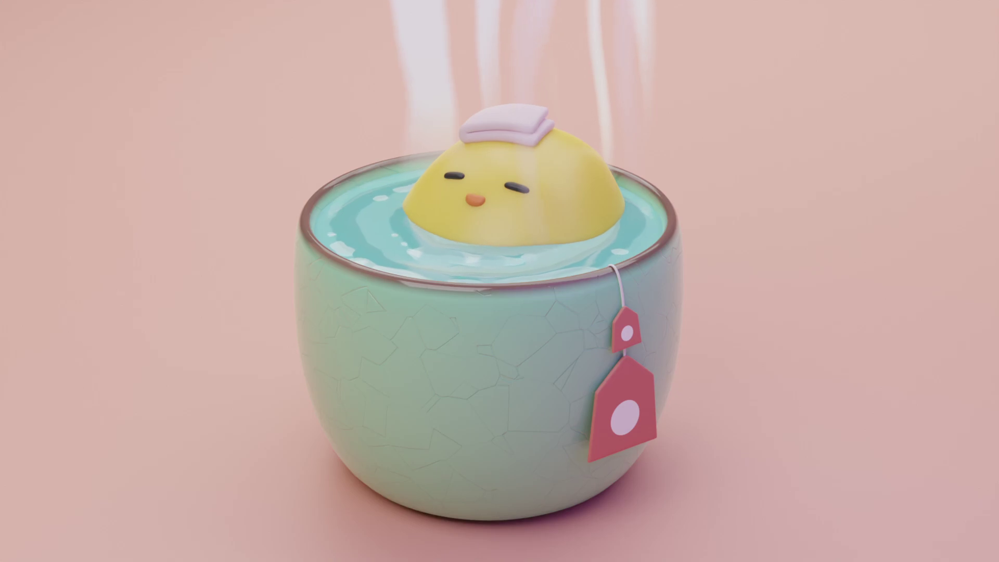
Step: Delete the default light and cube from the scene, keeping the camera
click(519, 127)
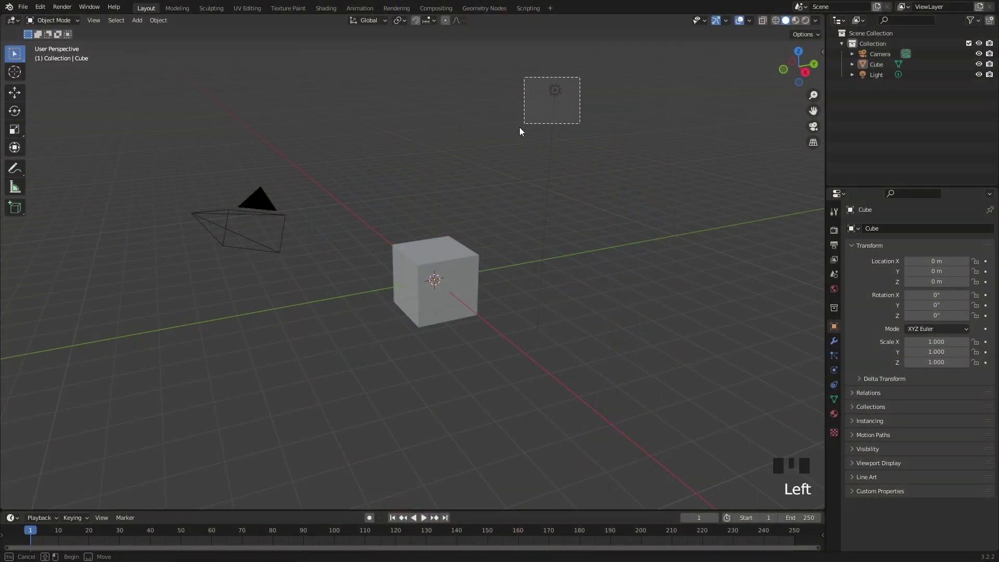
key(x)
click(469, 256)
key(Delete)
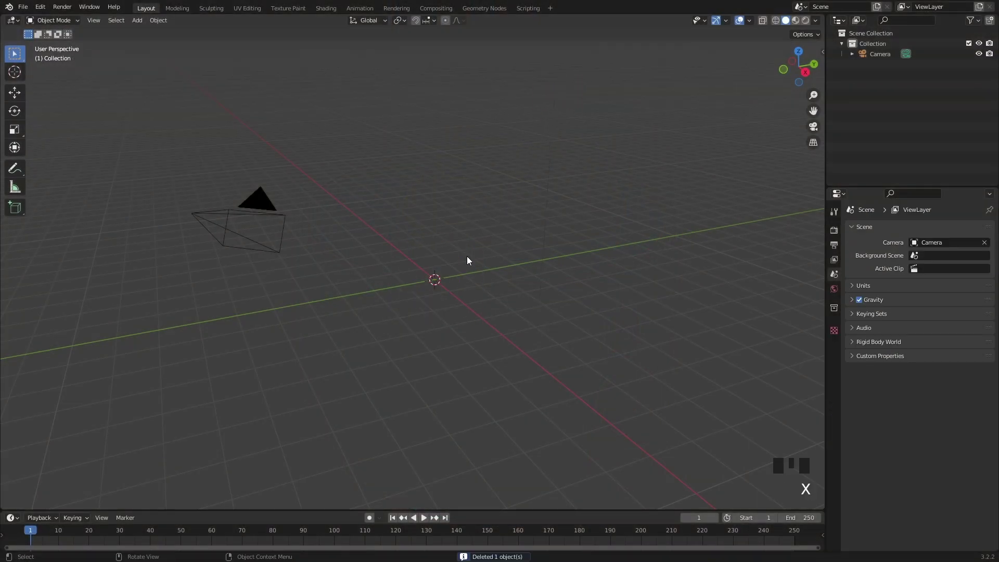
Step: Add a cylinder mesh at the world origin
middle_drag(467, 256, 487, 260)
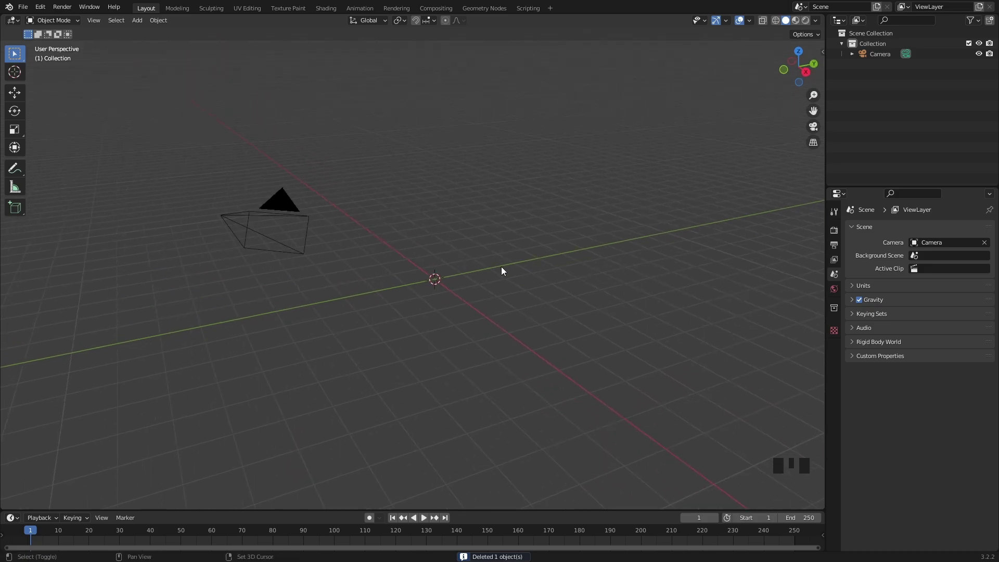
key(shift+a)
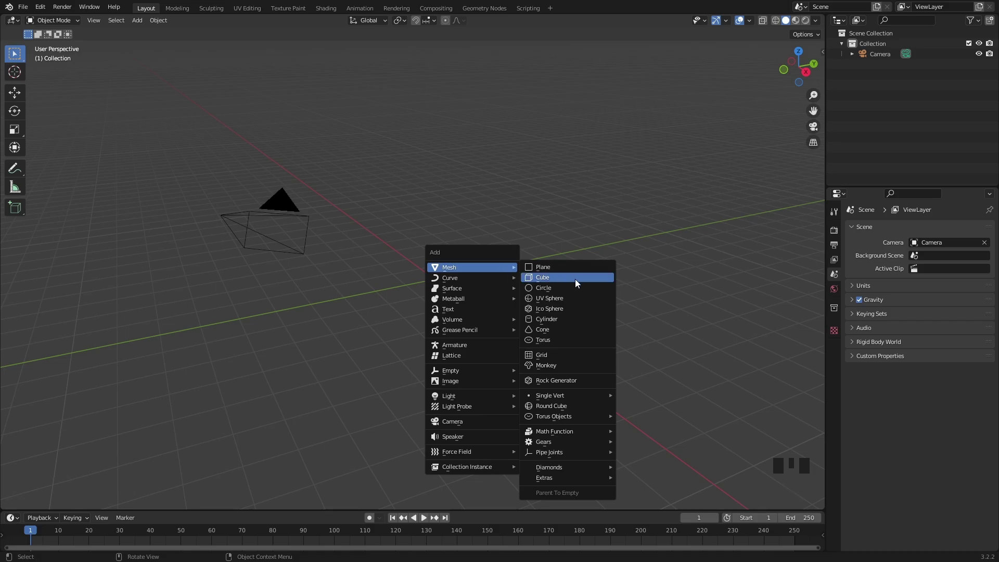
click(561, 318)
scroll(451, 275, up, 3)
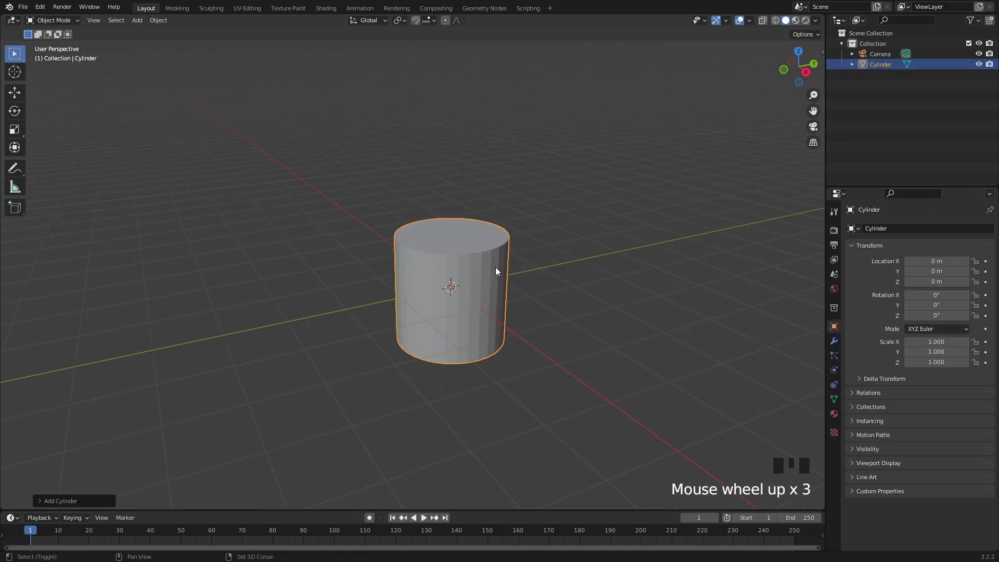
Step: Raise the cylinder along the Z axis to a height of about 1.13 m
shift+middle_drag(495, 272, 470, 306)
key(g)
key(z)
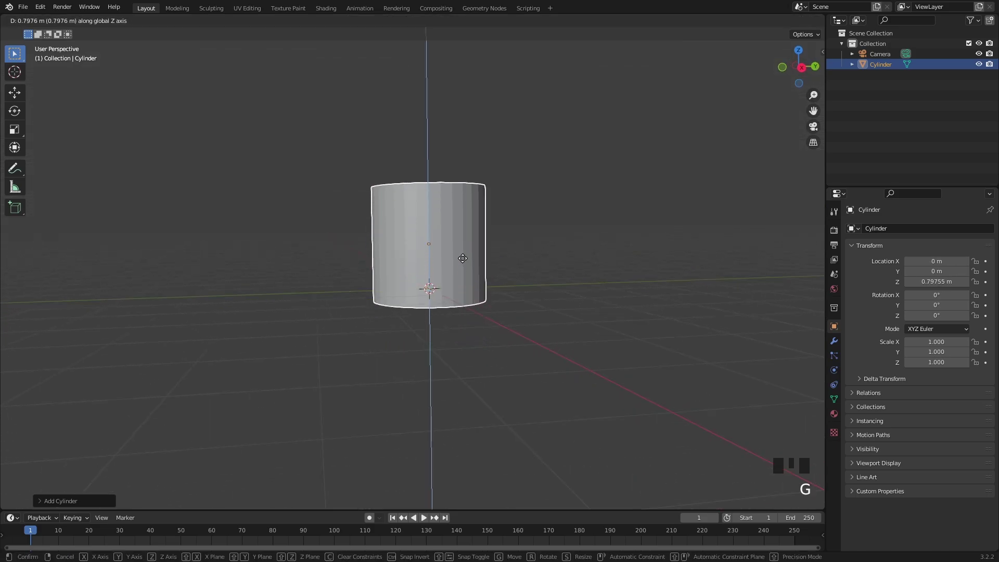
click(464, 240)
middle_drag(462, 240, 466, 265)
shift+middle_drag(469, 242, 463, 269)
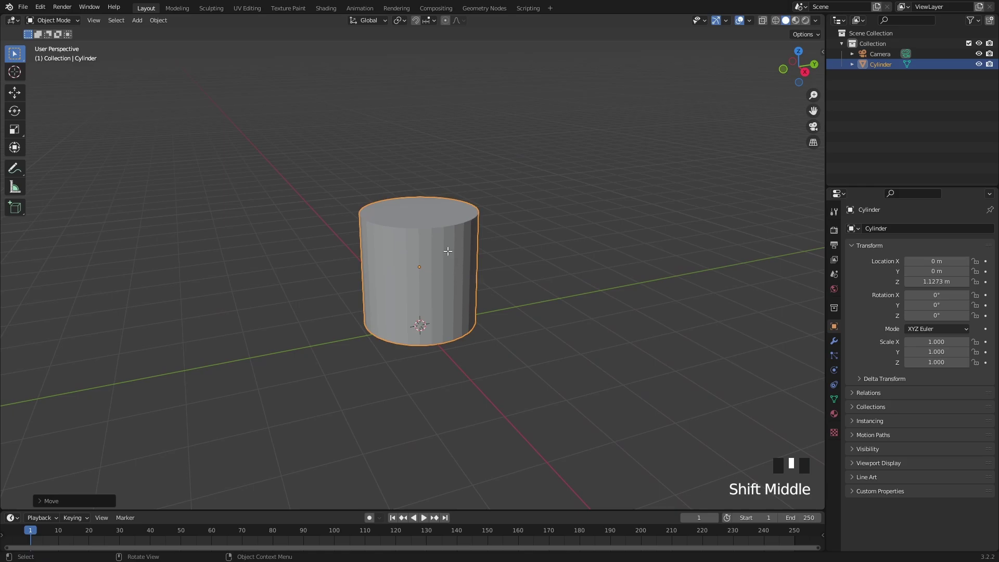
Step: Scale the cylinder's top face up by a factor of about 1.2 in Edit Mode so the sides taper
key(Tab)
key(3)
click(445, 219)
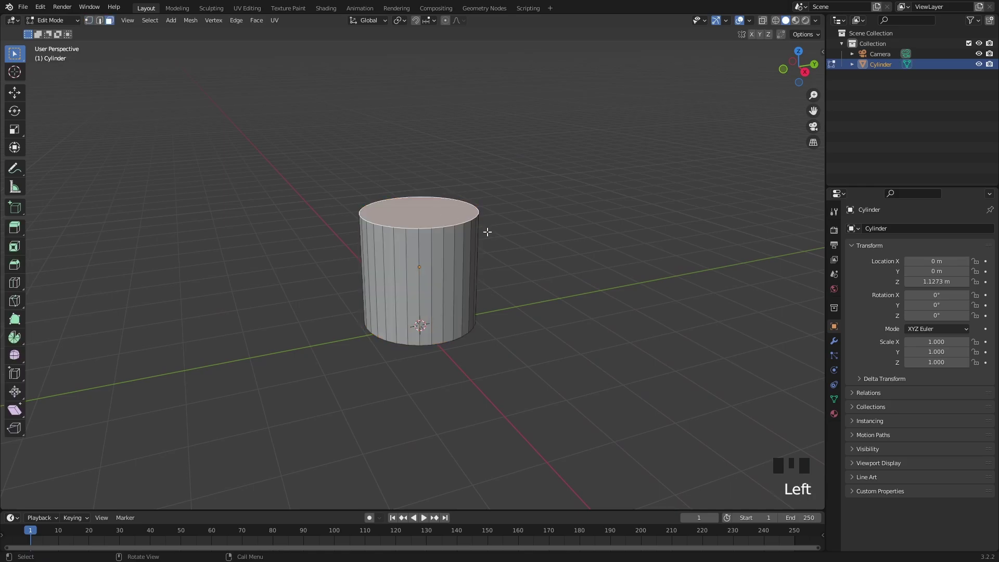
key(s)
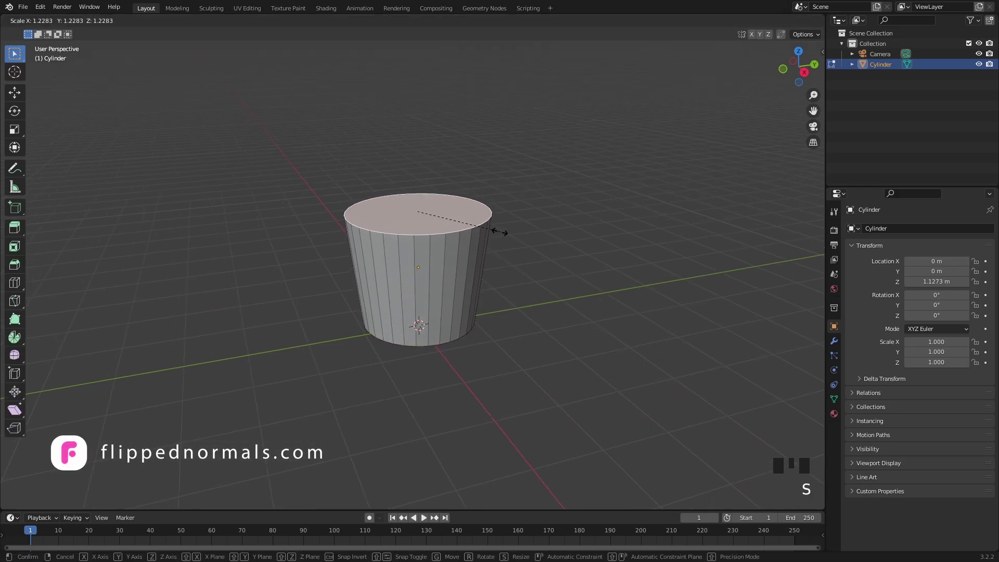
click(494, 230)
Step: Add a horizontal loop cut around the cylinder's middle and scale it outward by about 1.1
middle_drag(460, 300, 448, 285)
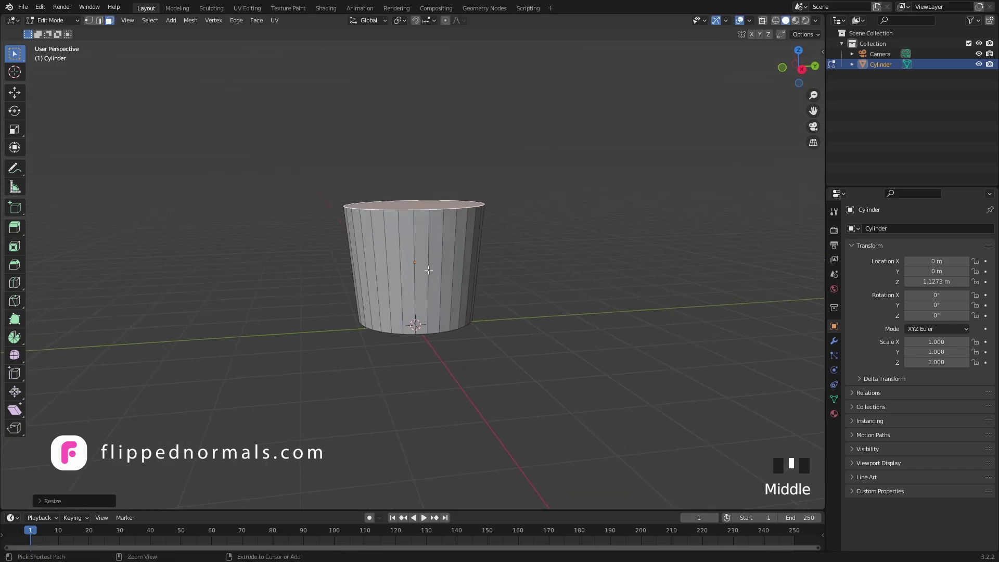
key(ctrl+r)
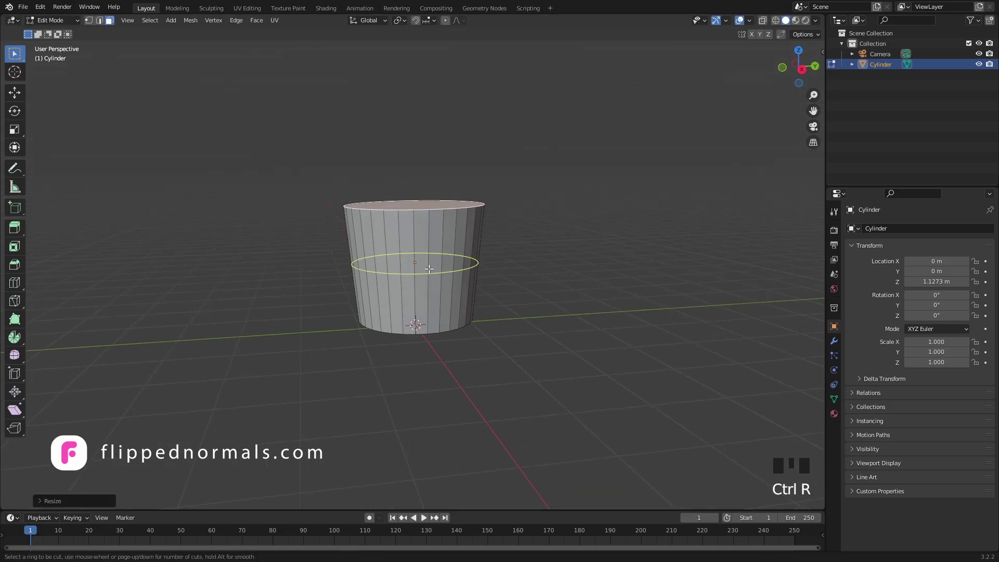
click(429, 269)
click(438, 268)
middle_drag(459, 262, 467, 267)
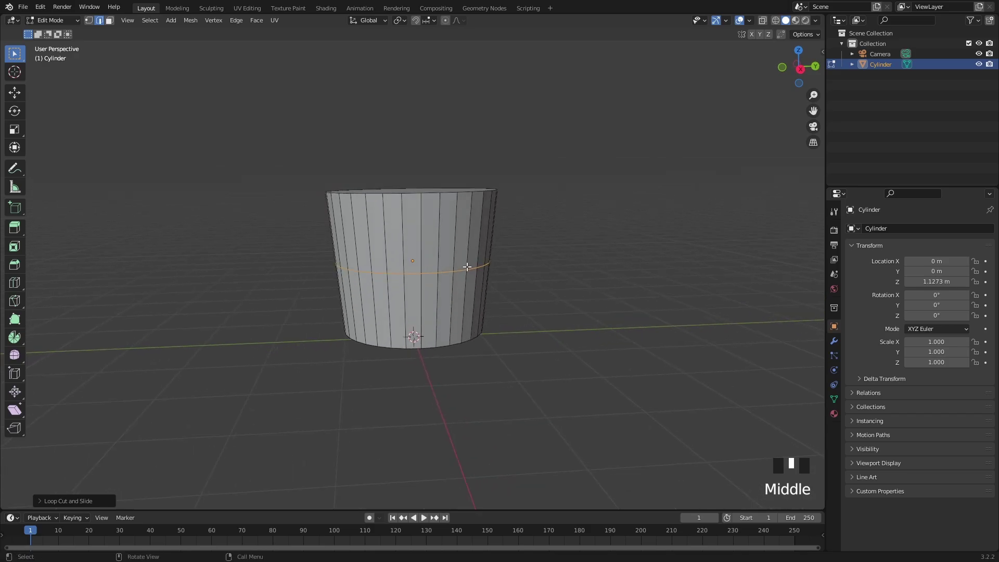
key(s)
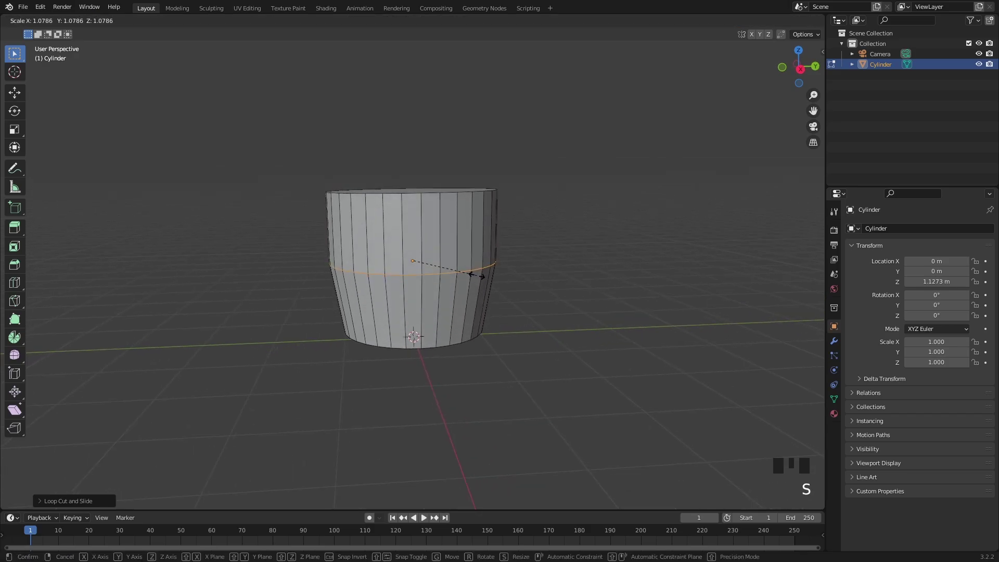
click(477, 276)
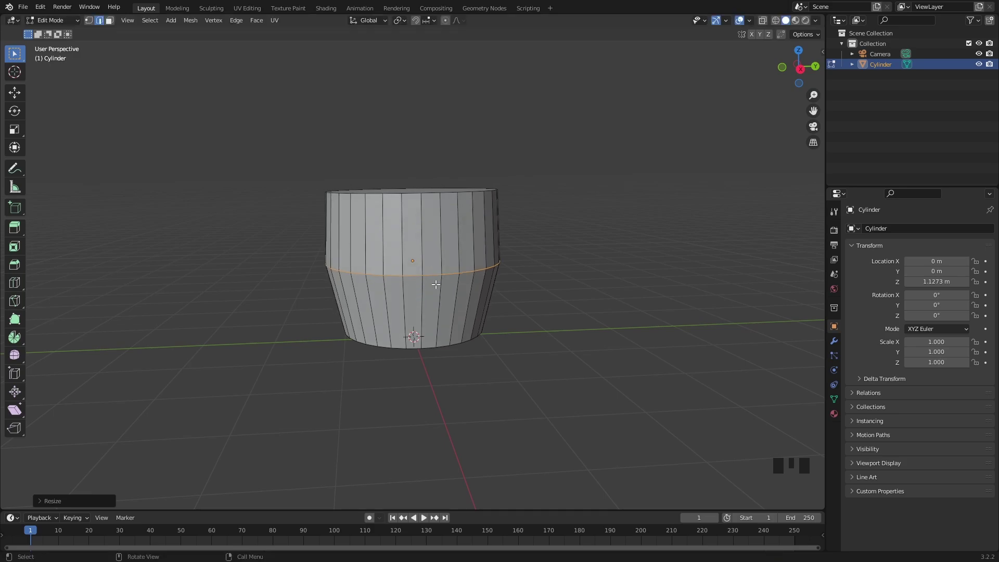
Step: Add a horizontal loop cut halfway up the lower section and scale it slightly outward to round the cup
middle_drag(477, 276, 454, 314)
key(ctrl+r)
click(423, 297)
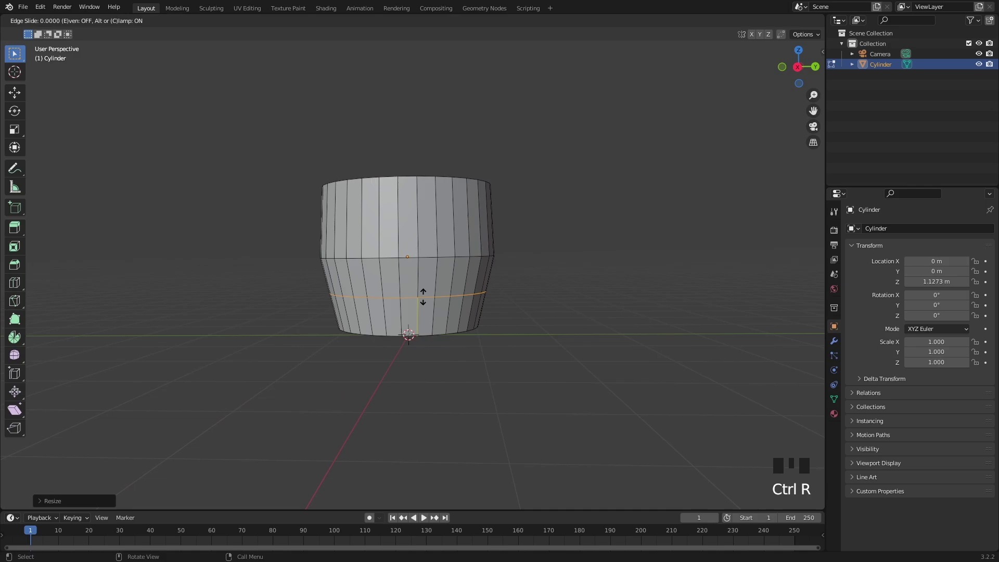
click(423, 296)
key(s)
click(454, 297)
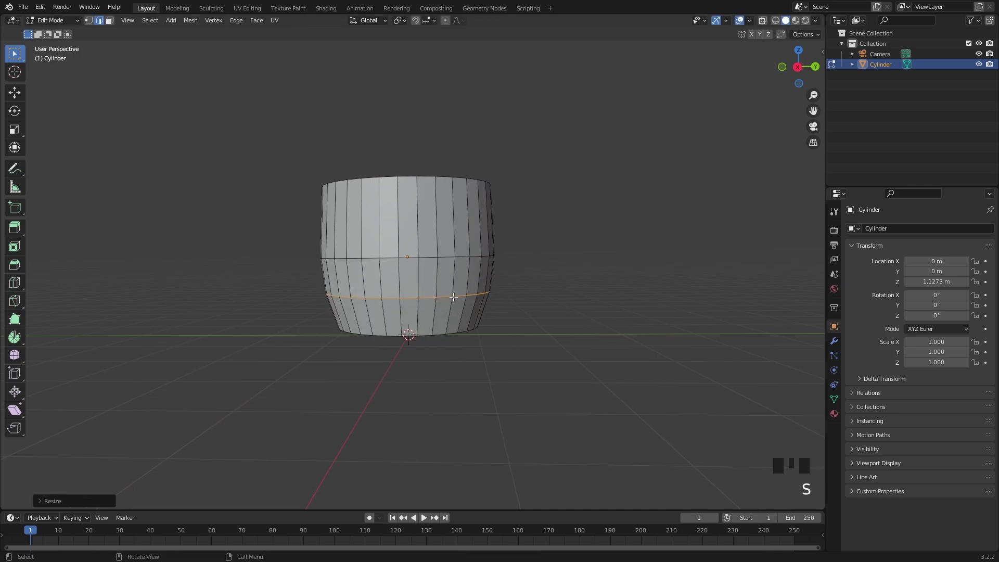
Step: Select the cup's top face and fine-tune its scale
middle_drag(453, 297, 466, 205)
key(3)
click(467, 213)
key(s)
click(467, 206)
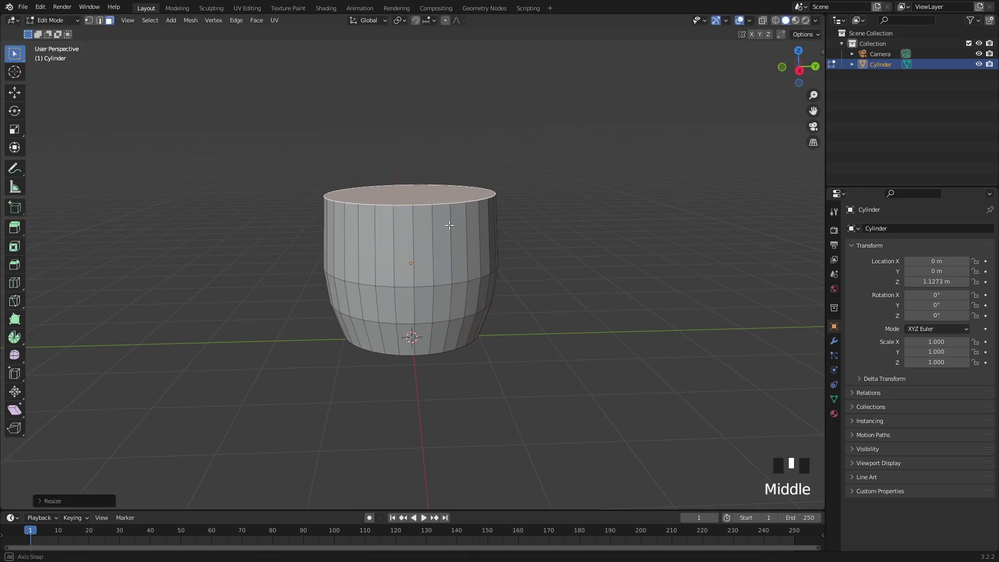
Step: Move the top face vertically to adjust the cup's height
middle_drag(397, 211, 466, 207)
key(g)
middle_drag(466, 207, 483, 245)
right_click(462, 214)
key(g)
click(464, 215)
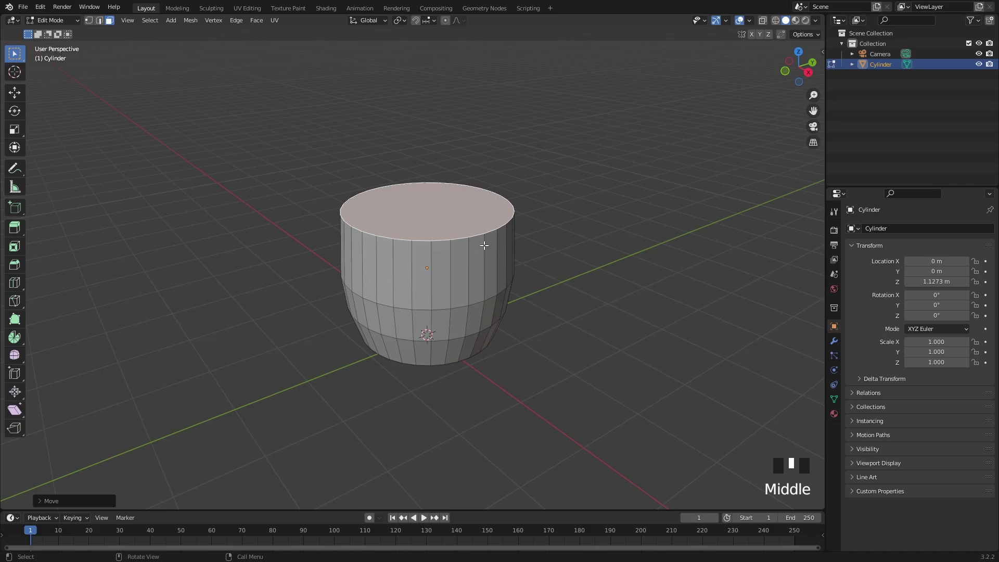
Step: Inset the top face by about 0.1 m to form the cup's rim
key(i)
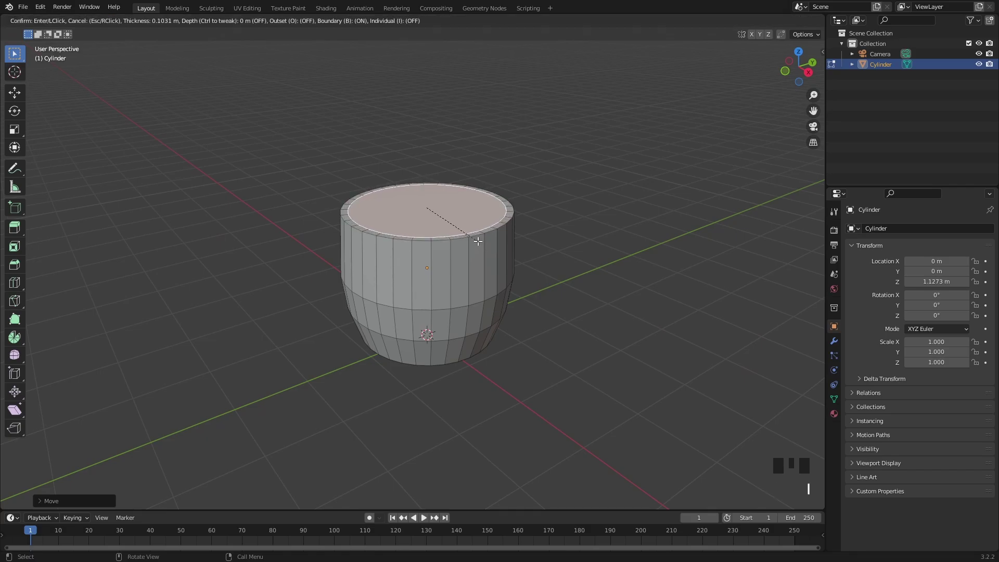
click(478, 241)
scroll(473, 245, up, 2)
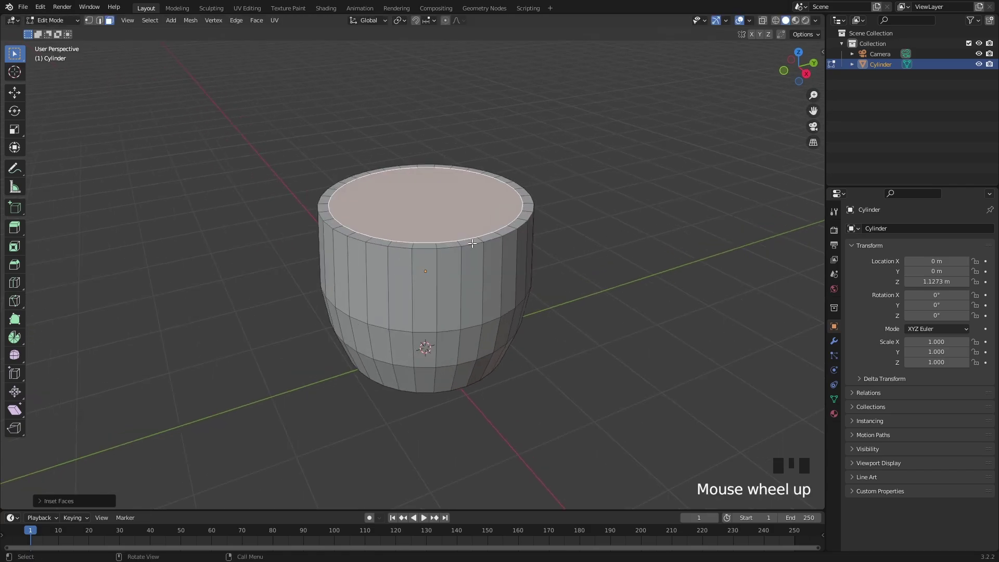
Step: Extrude the inset top face down into the body to hollow out the cup
middle_drag(473, 245, 471, 249)
key(e)
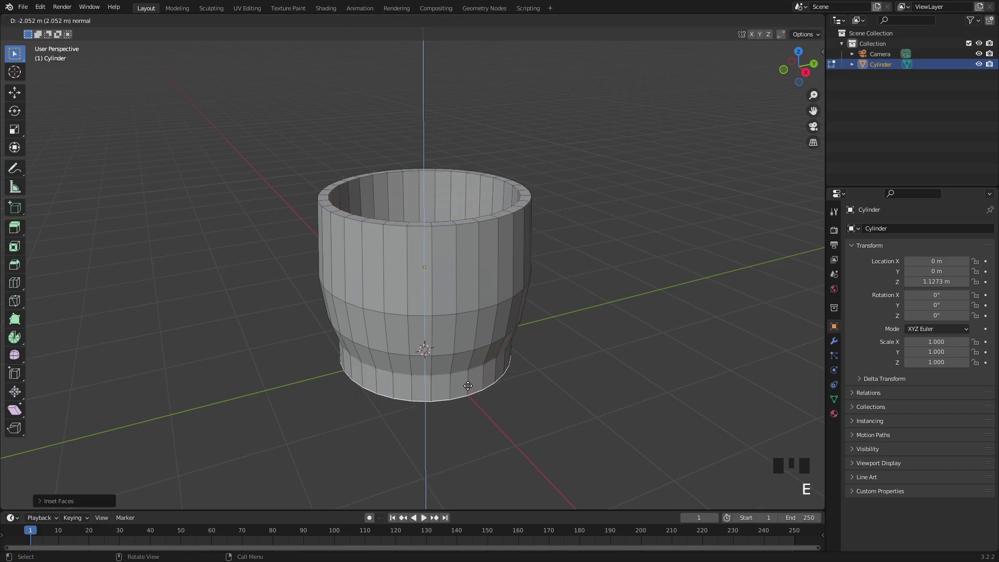
click(468, 359)
Step: Scale down the inner floor face in wireframe shading so it fits within the outer walls, then restore solid shading
middle_drag(537, 361, 483, 273)
key(shift+z)
key(s)
click(470, 316)
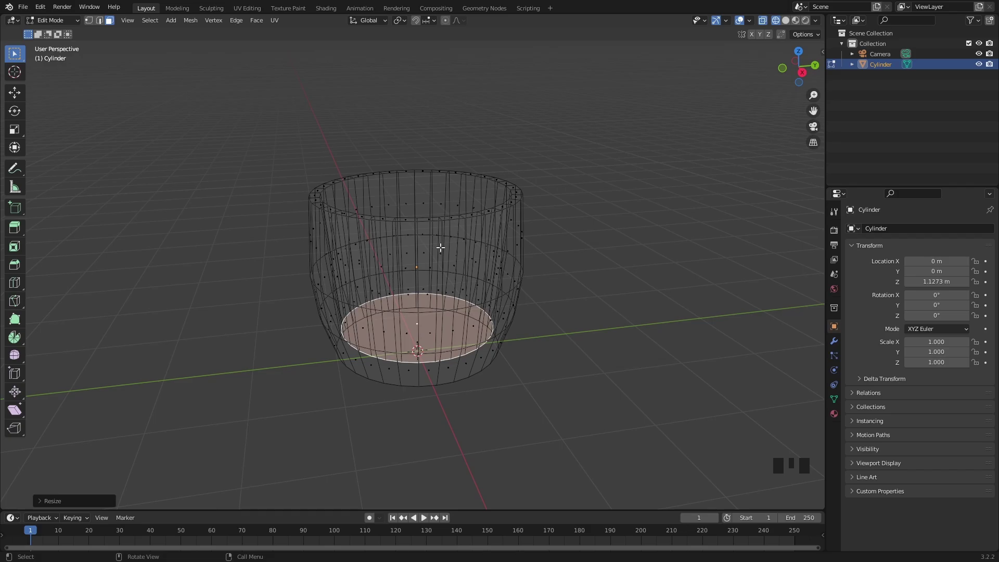
mouse_move(441, 248)
middle_down()
mouse_move(479, 202)
mouse_move(476, 235)
middle_up()
key(shift+z)
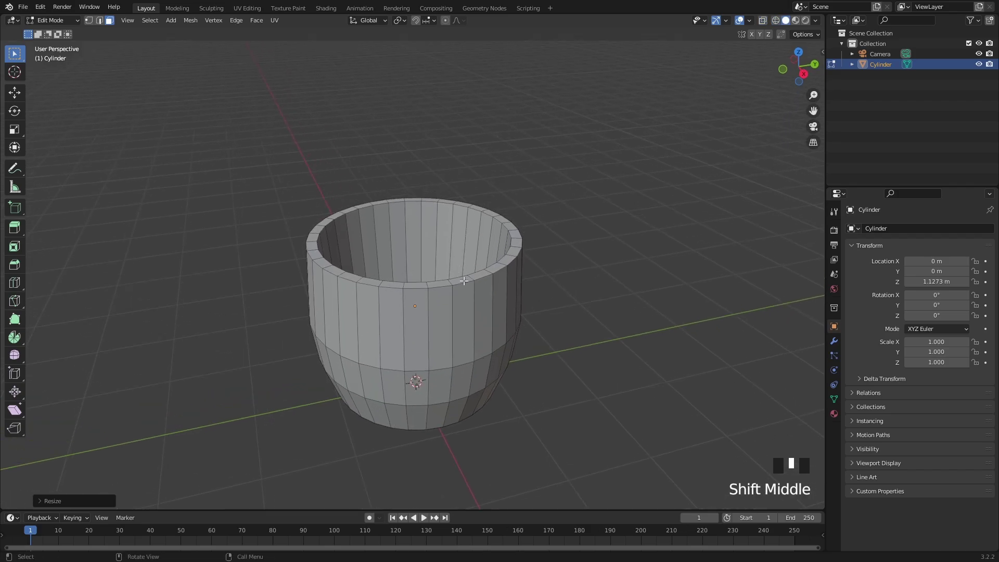
Step: Return to Object Mode and give the cup a level 2 Subdivision Surface modifier
middle_drag(463, 322, 430, 257)
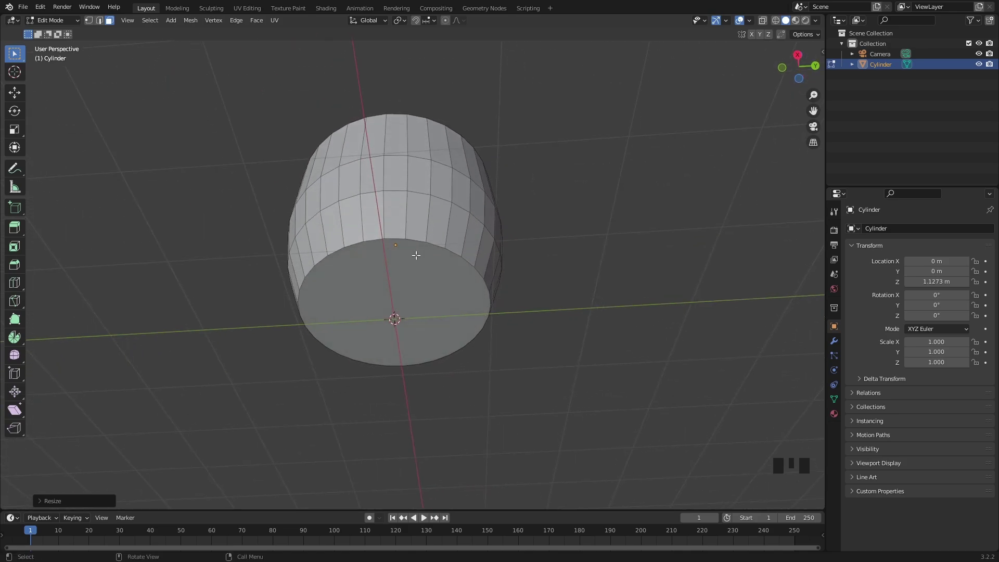
key(Tab)
middle_drag(419, 270, 441, 294)
key(ctrl+1)
key(ctrl+2)
scroll(450, 272, down, 1)
scroll(450, 272, down, 2)
scroll(435, 288, up, 3)
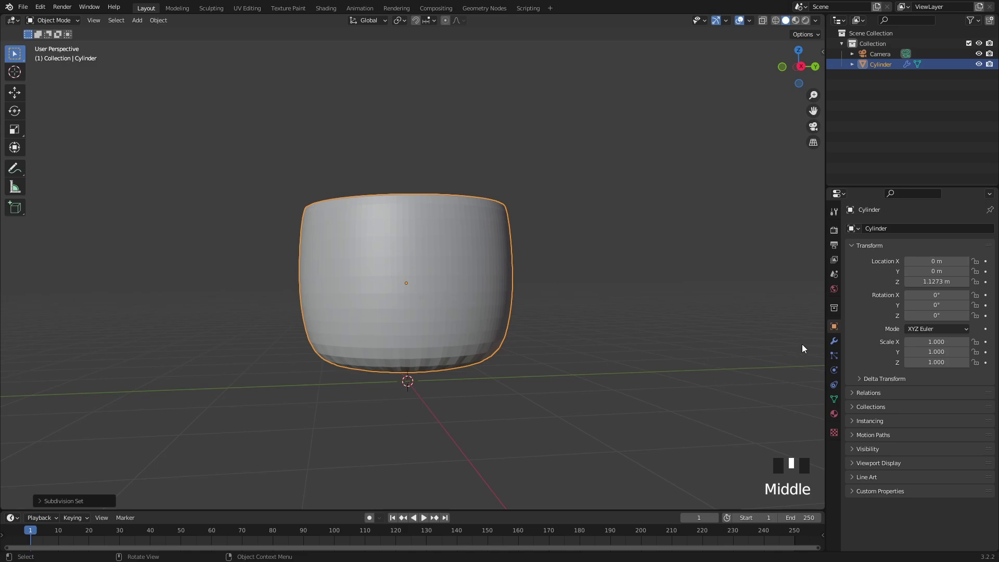
Step: Turn off the Subdivision modifier's display in Edit Mode for the cup
click(834, 340)
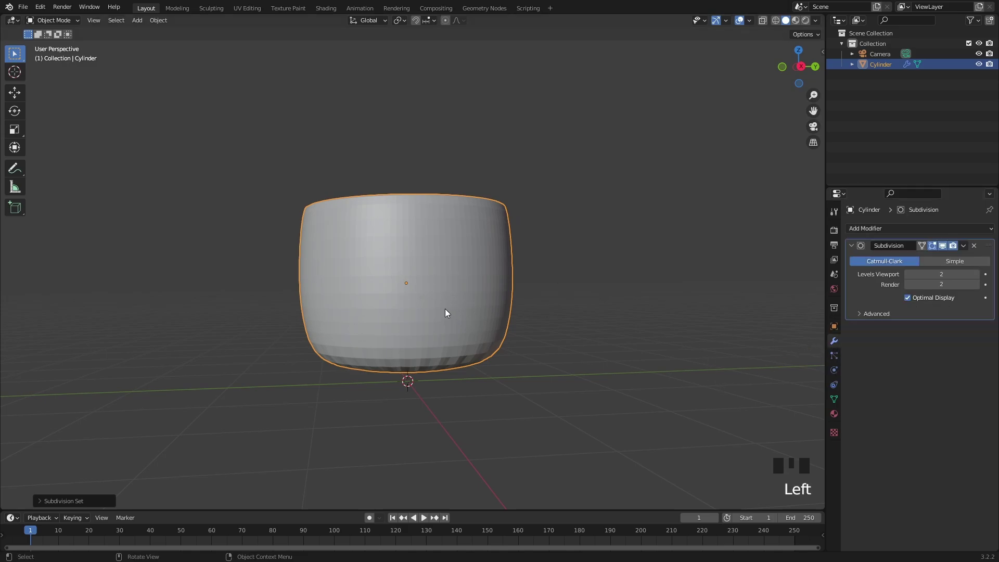
middle_drag(444, 309, 461, 324)
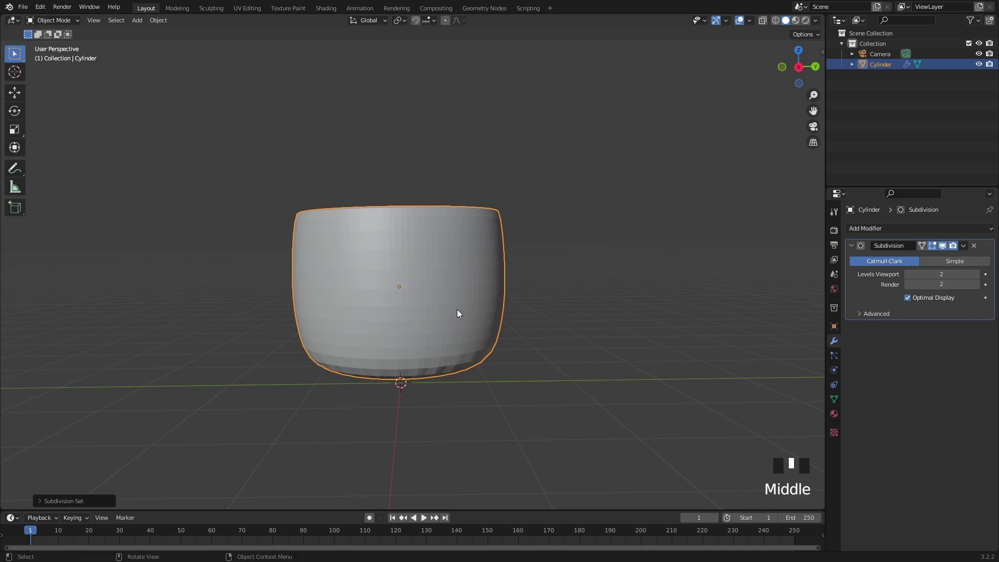
key(Tab)
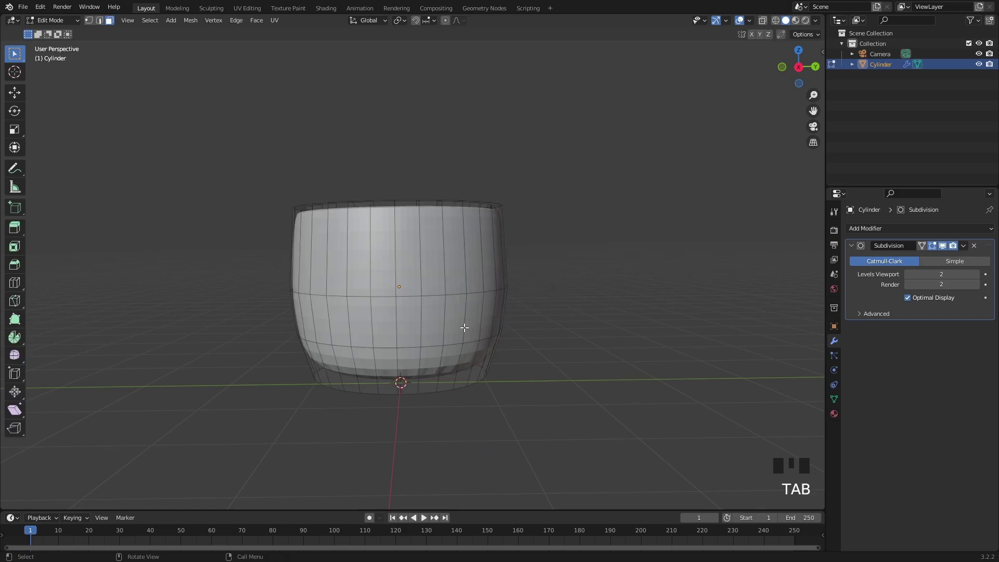
middle_drag(464, 328, 817, 273)
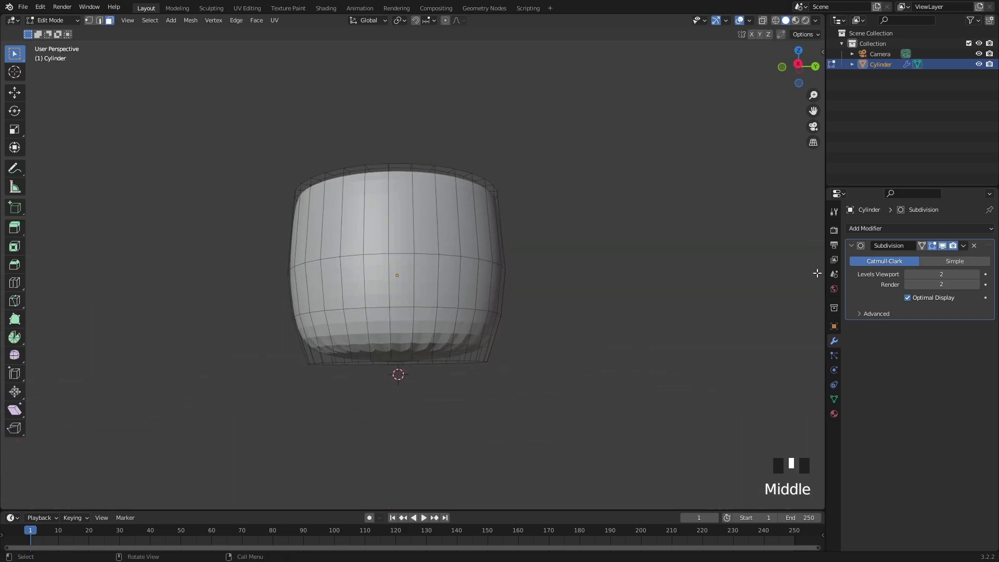
click(934, 246)
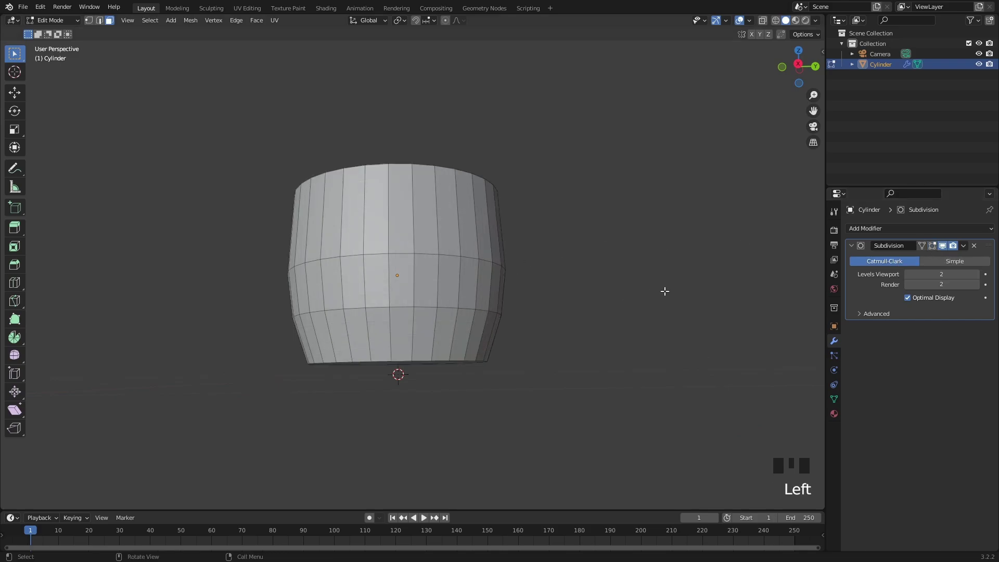
Step: Inset the cup's underside face by about 0.25 m and check the smoothed shape in Object Mode
middle_drag(664, 291, 445, 297)
click(434, 353)
middle_drag(434, 346, 448, 312)
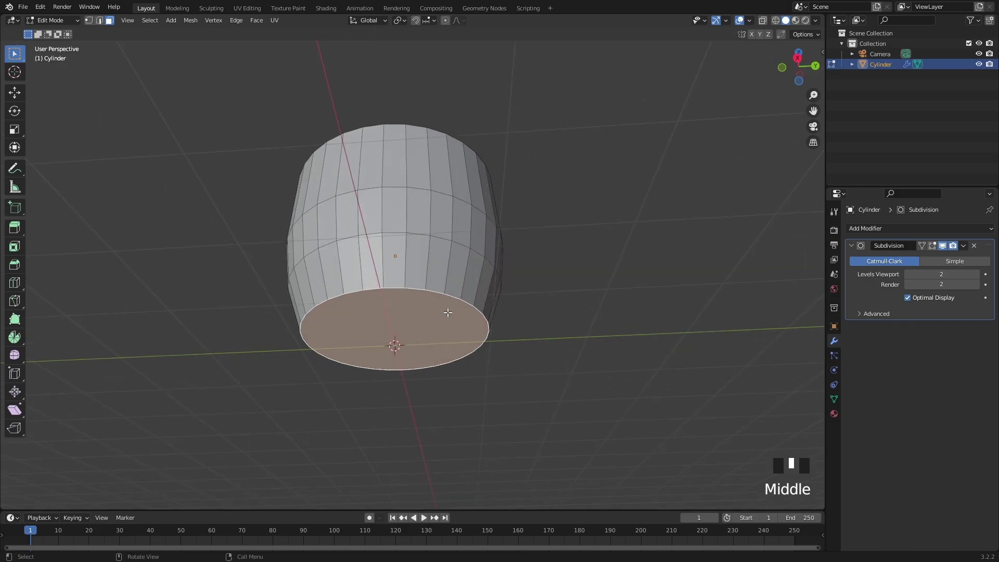
key(i)
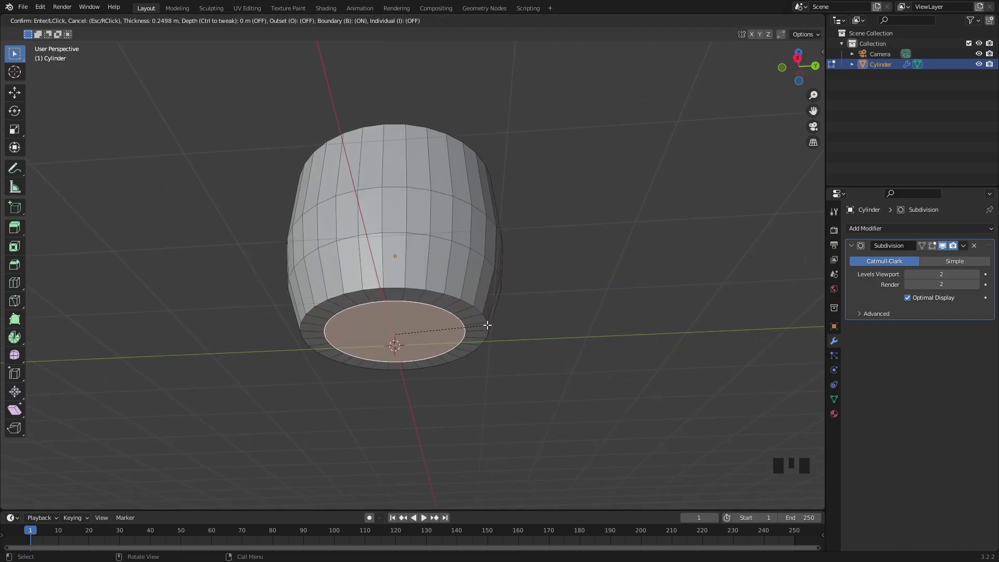
click(485, 326)
middle_drag(484, 326, 500, 309)
key(Tab)
middle_drag(638, 292, 656, 314)
middle_drag(513, 314, 463, 290)
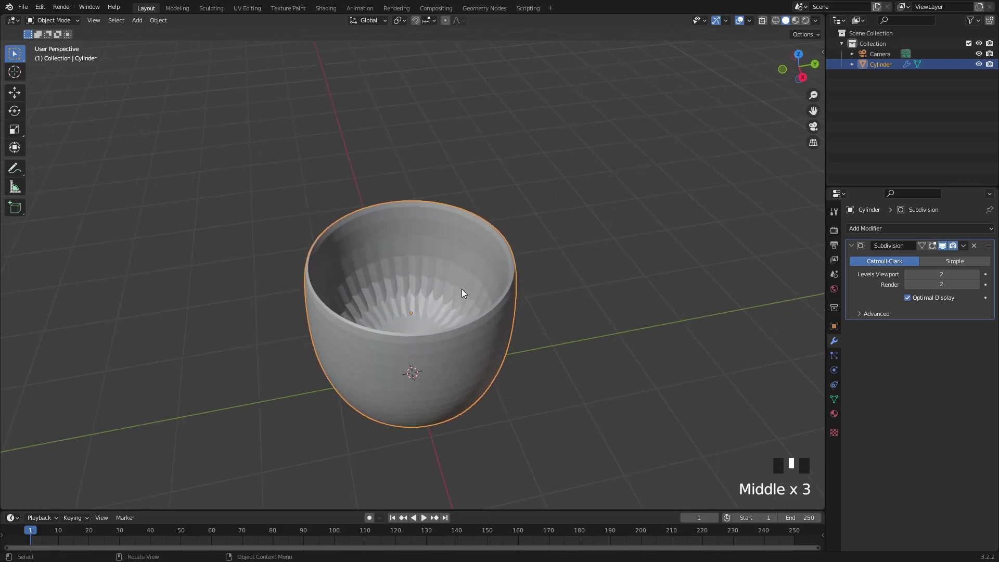
Step: Add an edge loop around the cup's inner wall just below the rim and check the smoothed shape in Object Mode
key(Tab)
middle_drag(423, 260, 372, 240)
key(ctrl+r)
click(384, 245)
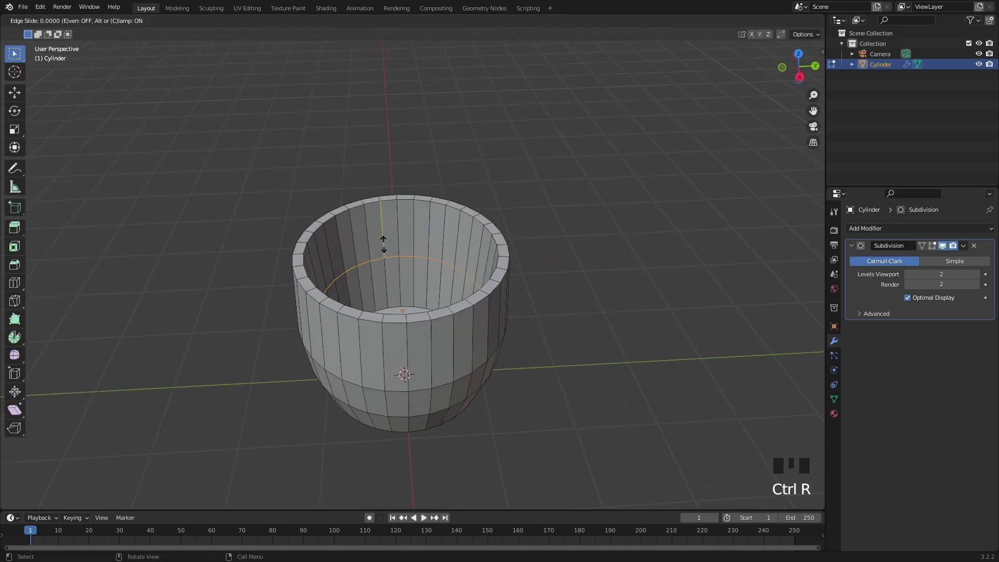
click(393, 208)
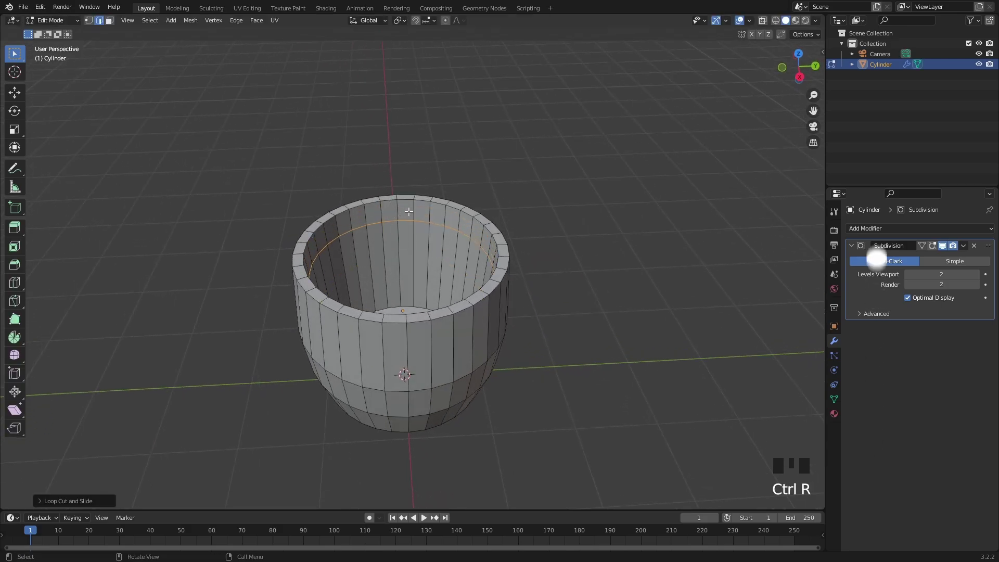
key(Tab)
mouse_move(513, 201)
middle_down()
mouse_move(517, 180)
mouse_move(512, 229)
mouse_move(507, 214)
middle_up()
Step: Add an edge loop around the cup's inner wall close to the floor and return to Object Mode
key(Tab)
key(ctrl+r)
click(444, 290)
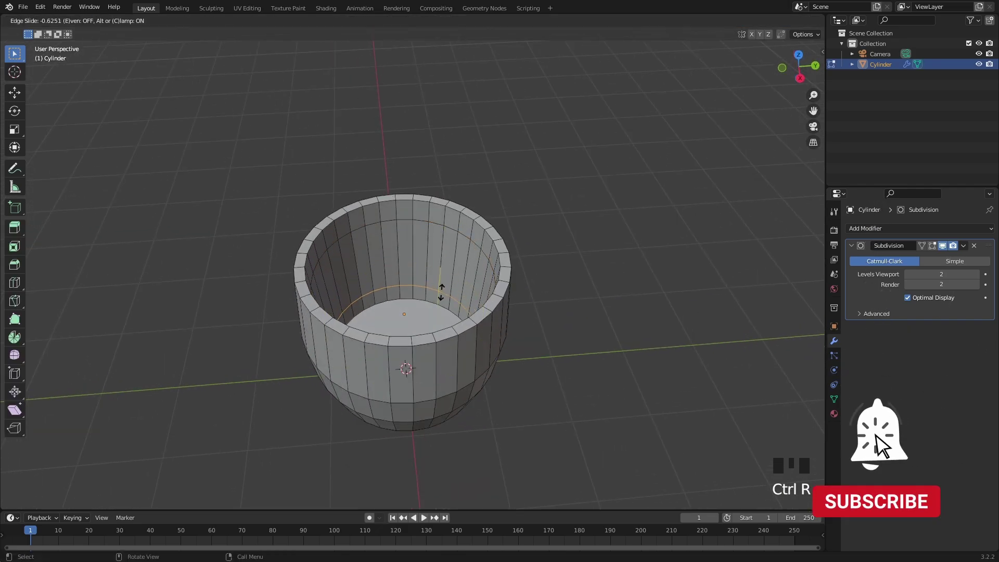
click(508, 277)
key(Tab)
middle_drag(509, 250, 495, 212)
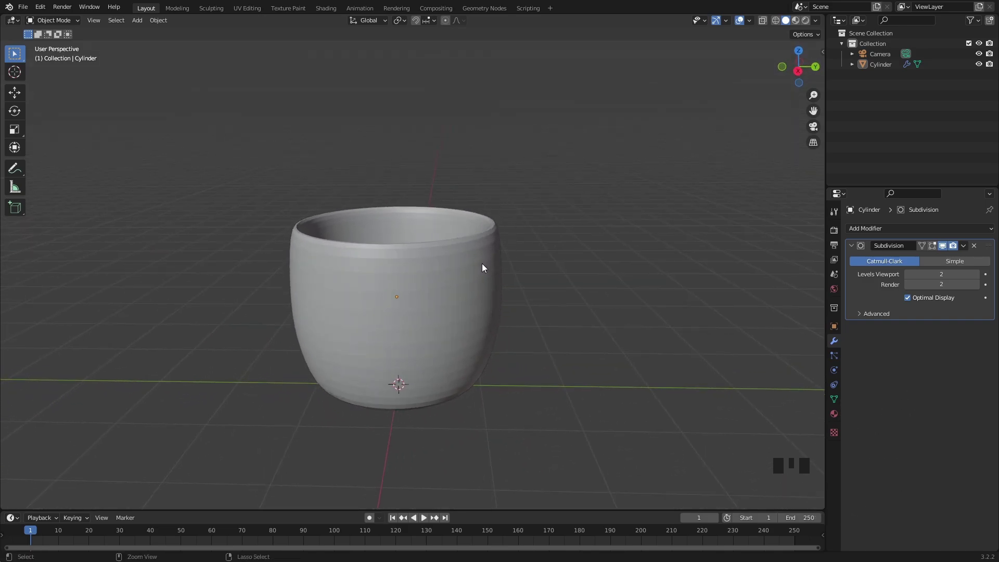
Step: Set the cup's viewport subdivision to level 3 and apply smooth shading to it
key(ctrl+3)
click(464, 290)
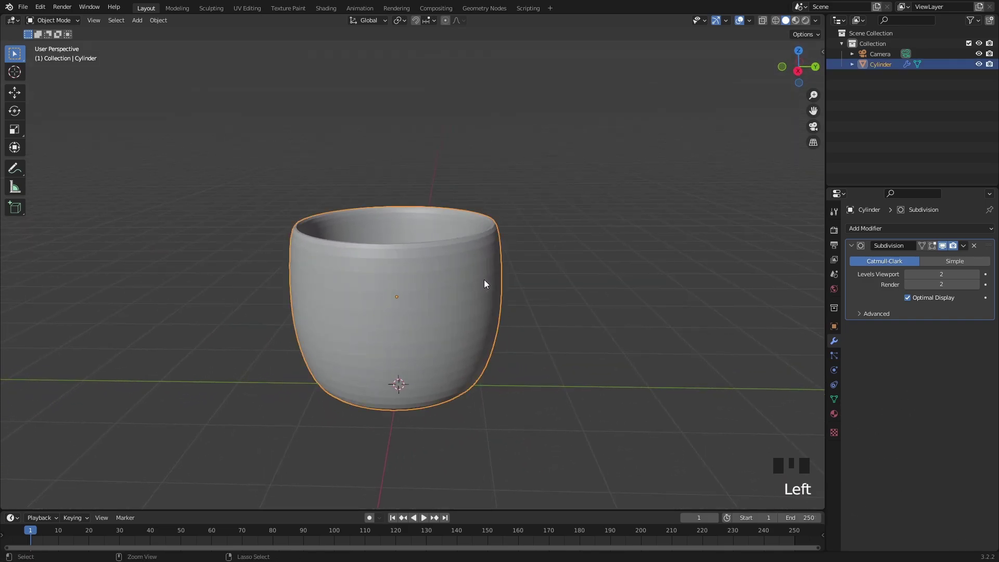
key(ctrl+3)
mouse_move(483, 283)
middle_down()
mouse_move(471, 295)
mouse_move(482, 286)
middle_up()
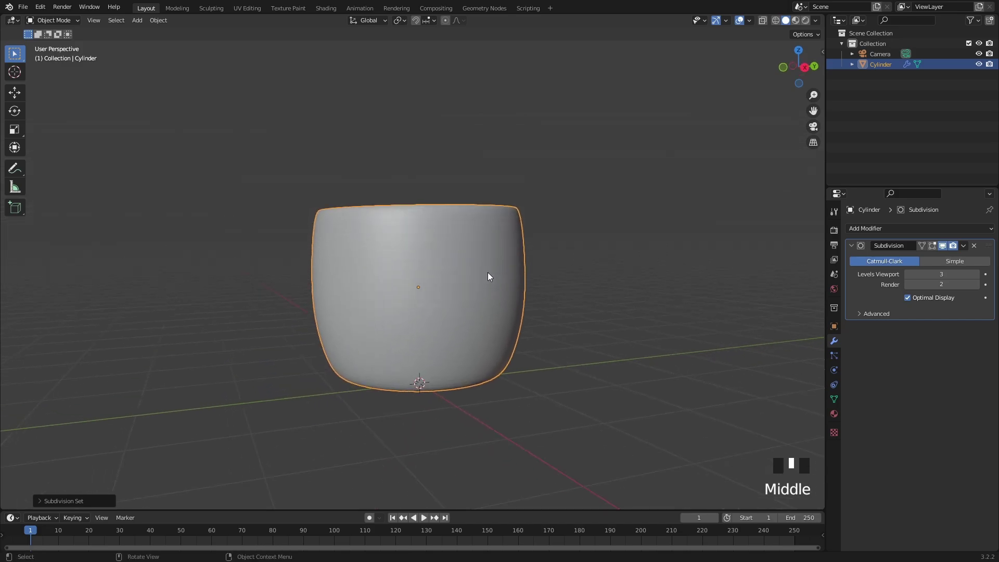
right_click(467, 271)
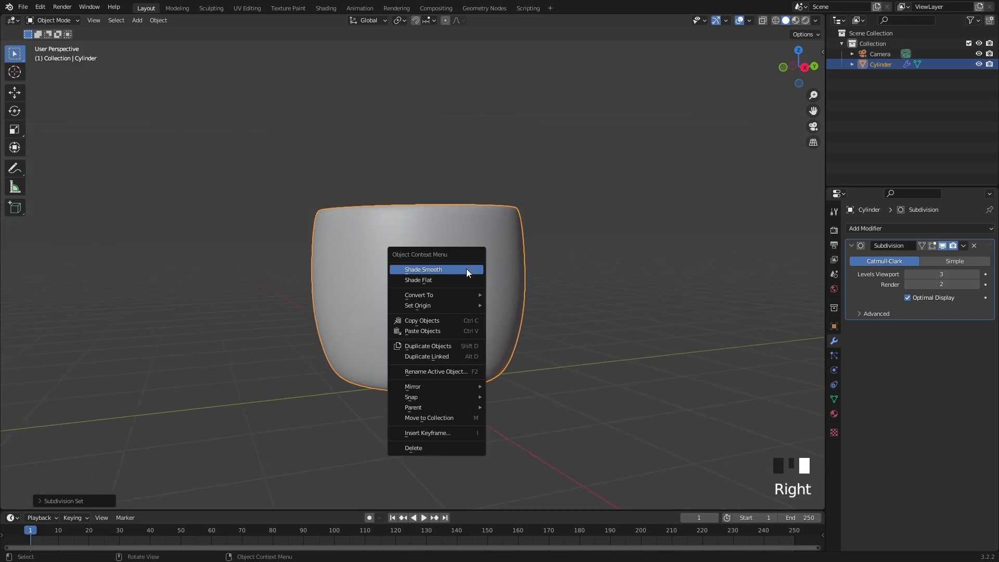
click(467, 269)
click(632, 292)
Step: Scale the cup slightly wider in X and Y, with the Z axis locked
middle_drag(452, 330, 424, 284)
shift+middle_drag(389, 243, 456, 292)
click(463, 307)
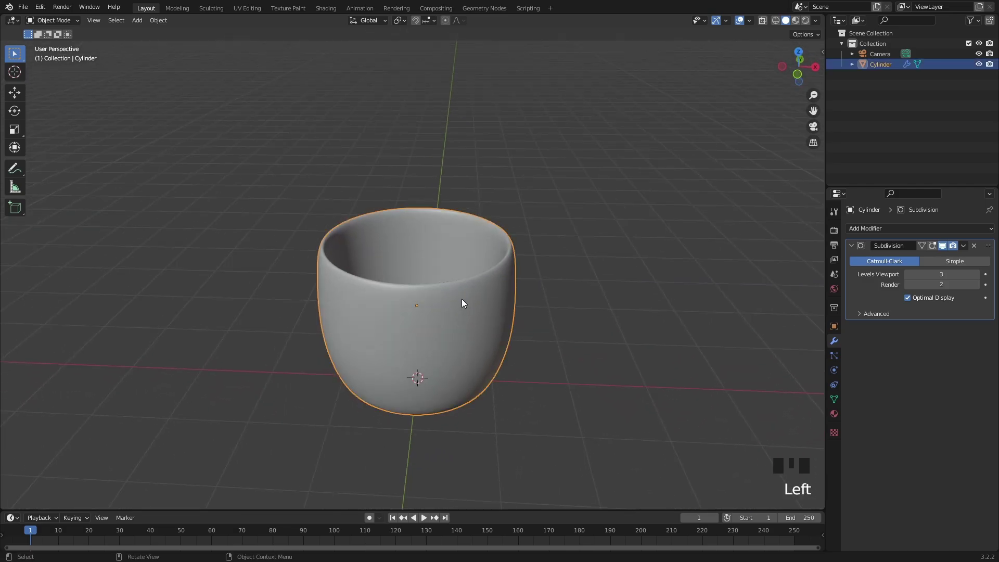
key(s)
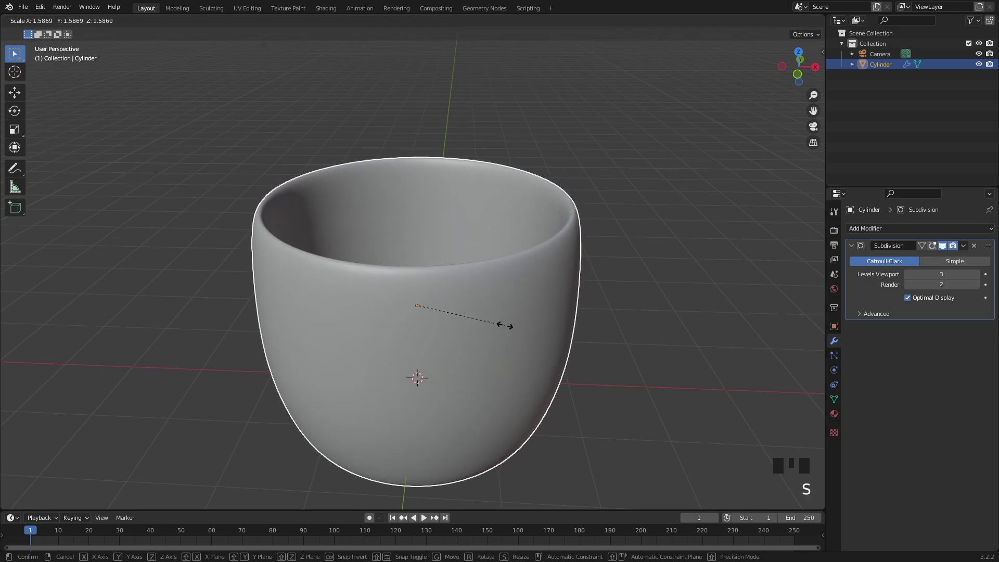
right_click(483, 325)
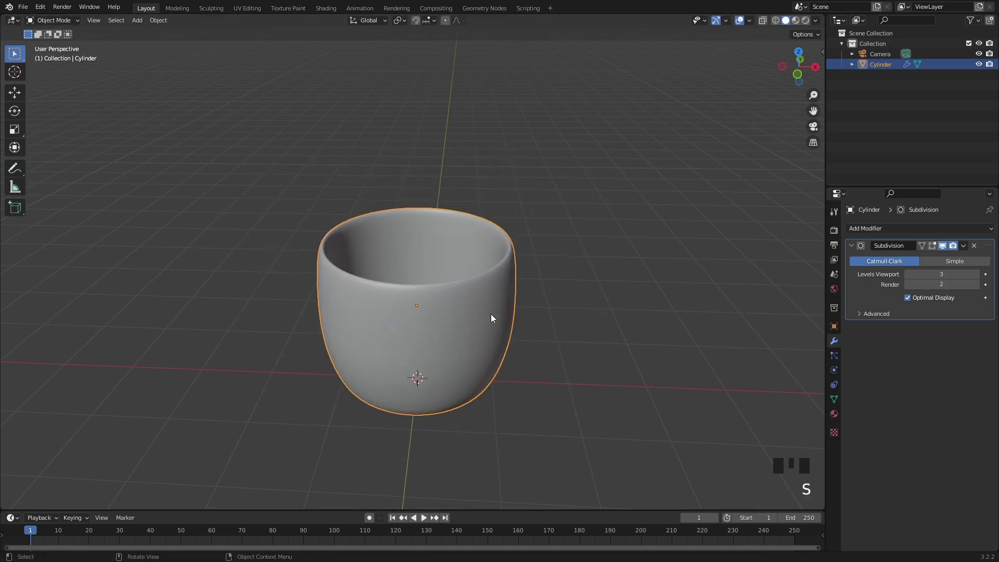
middle_drag(491, 314, 489, 307)
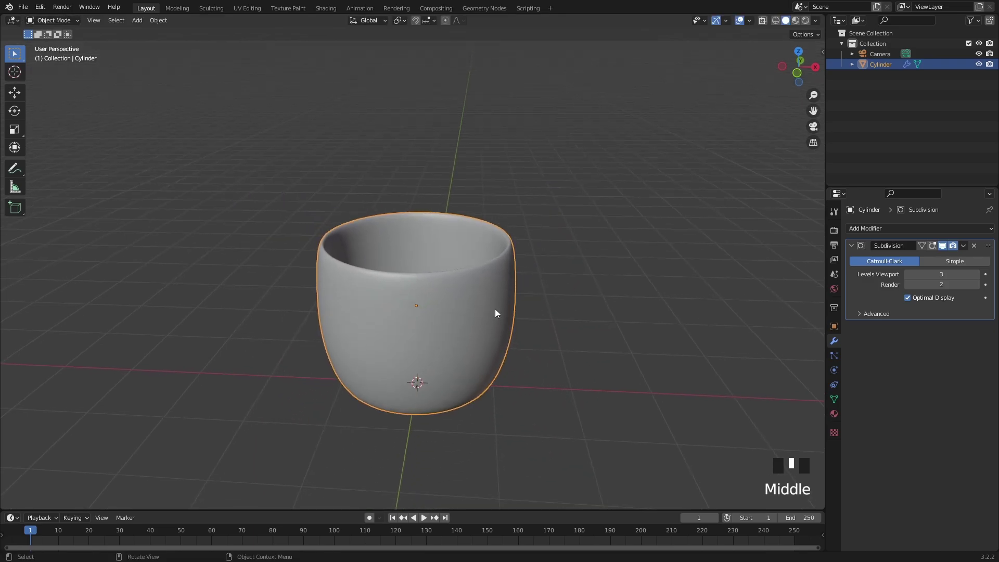
key(s)
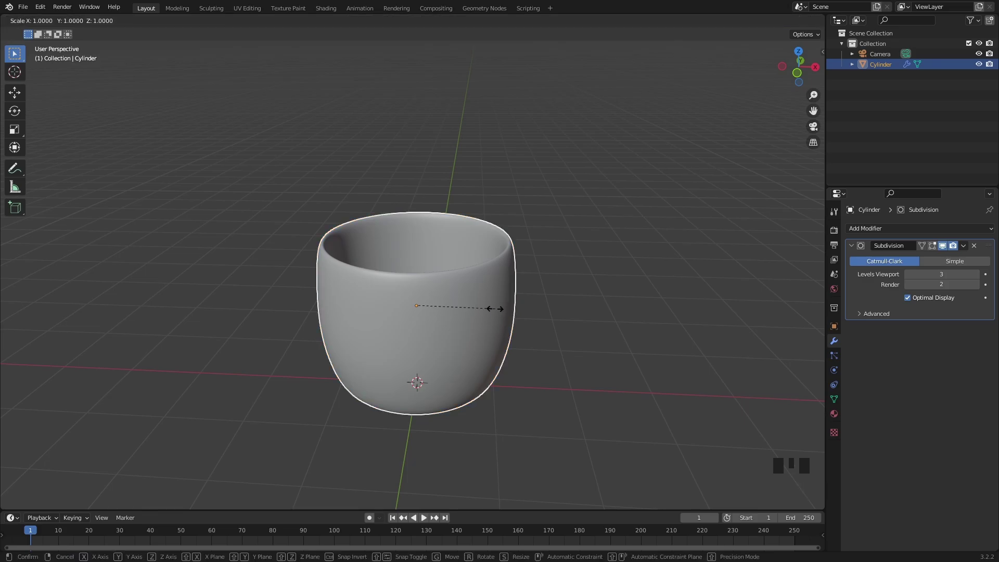
key(shift+z)
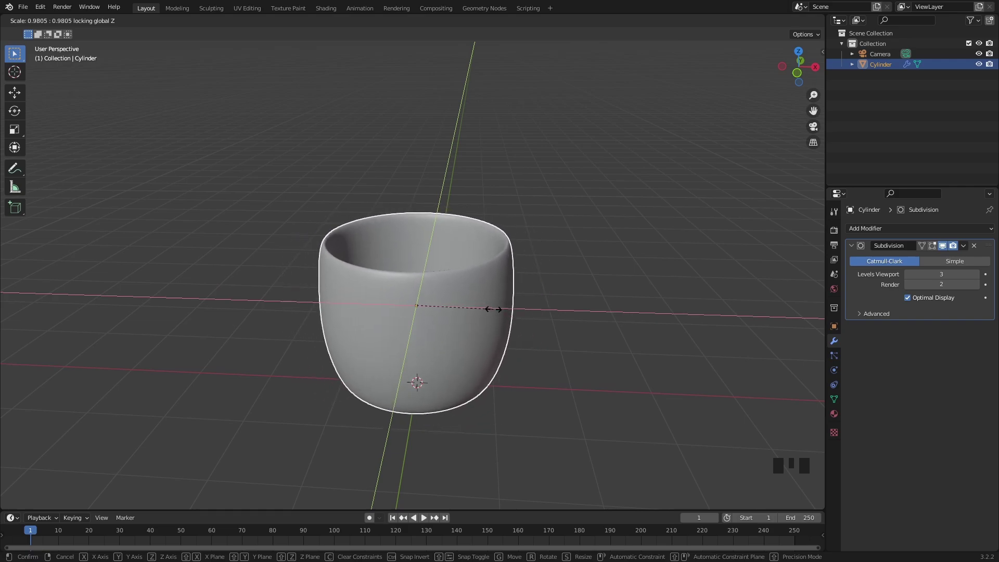
click(492, 309)
key(s)
key(shift+z)
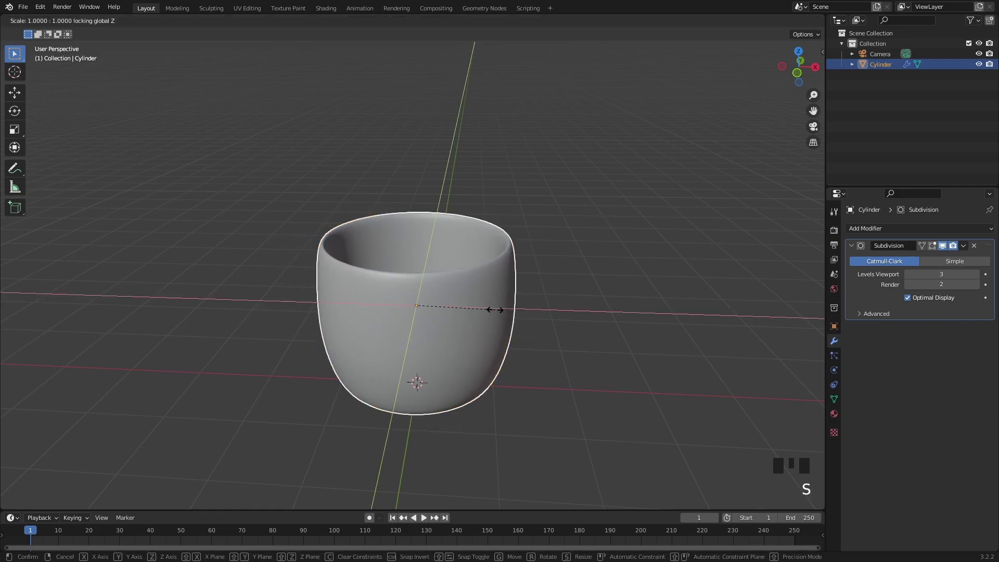
click(499, 310)
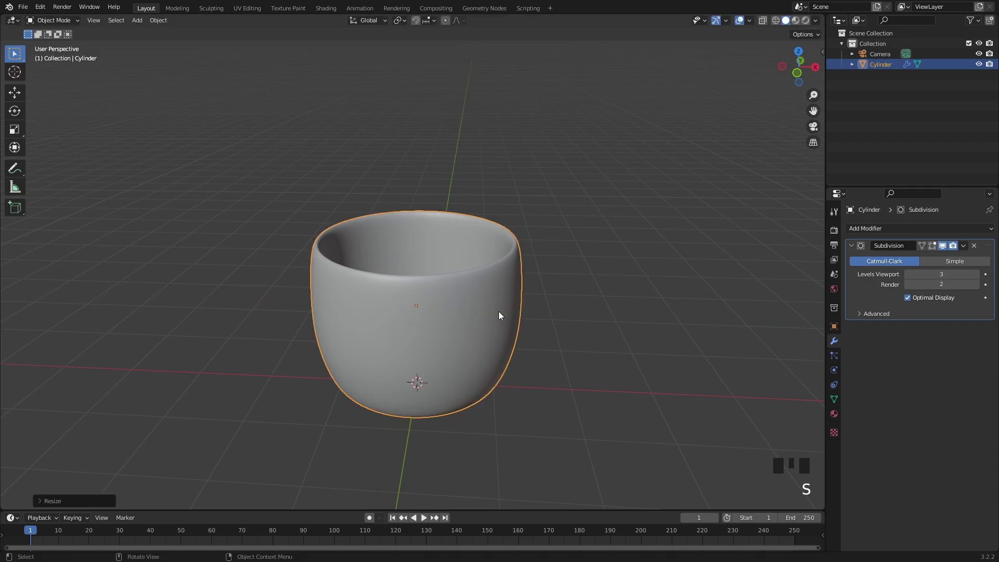
middle_drag(499, 311, 469, 296)
middle_drag(531, 294, 508, 312)
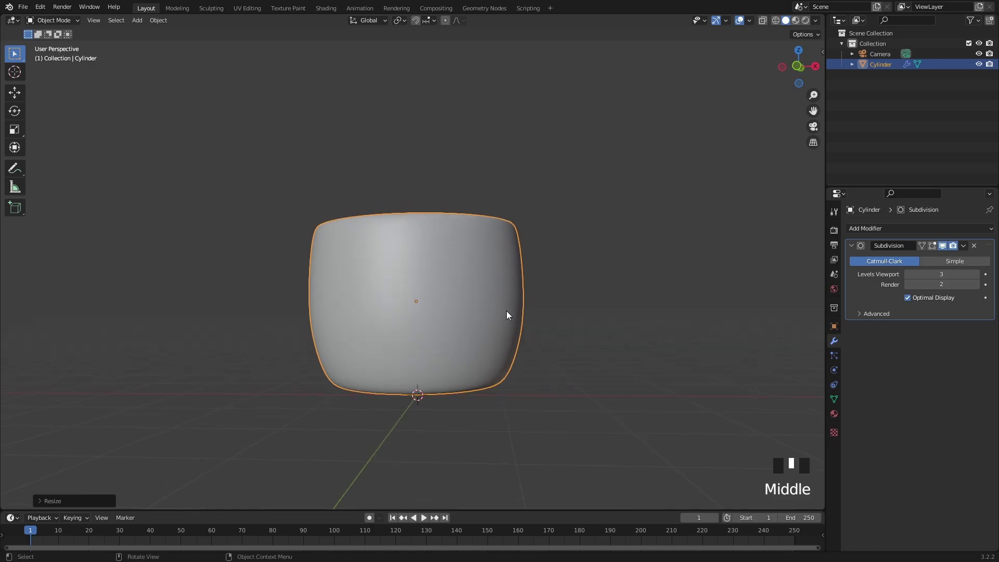
Step: Select all the cup's underside faces in Edit Mode, scale them to about 0.95, and return to Object Mode
key(Tab)
mouse_move(444, 380)
middle_down()
mouse_move(445, 349)
mouse_move(440, 370)
middle_up()
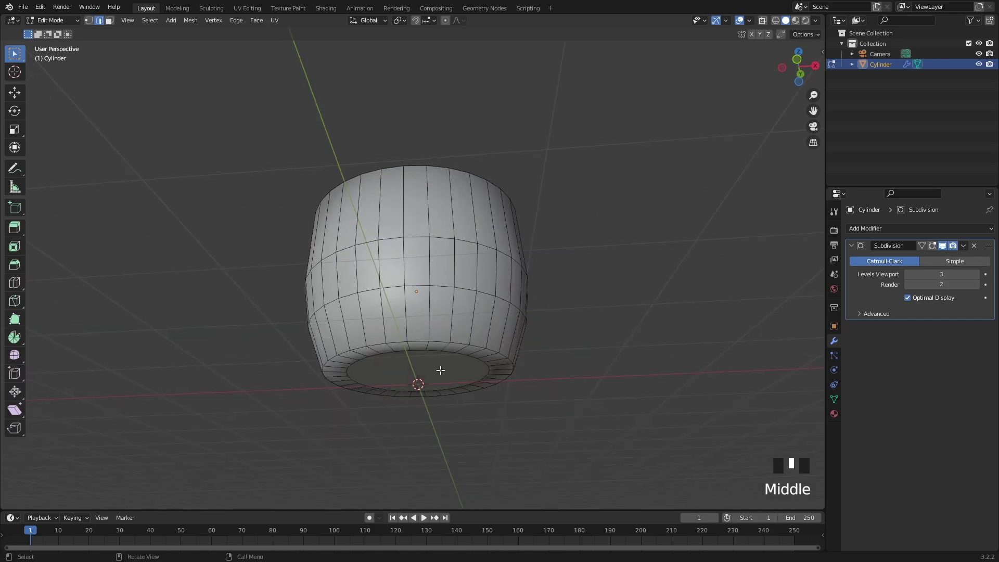
click(441, 369)
key(ctrl+KP_Add)
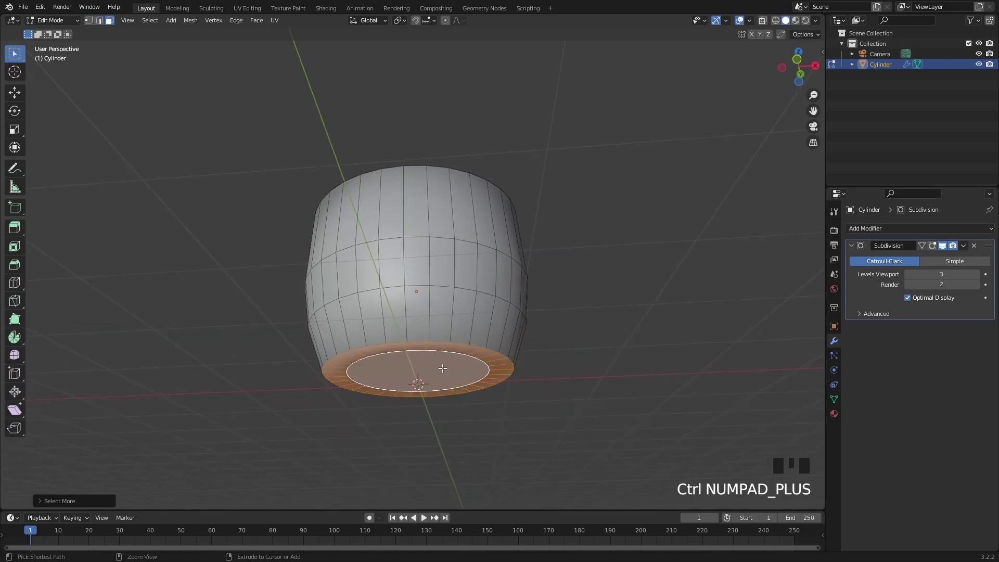
middle_drag(452, 373, 487, 383)
key(s)
key(z)
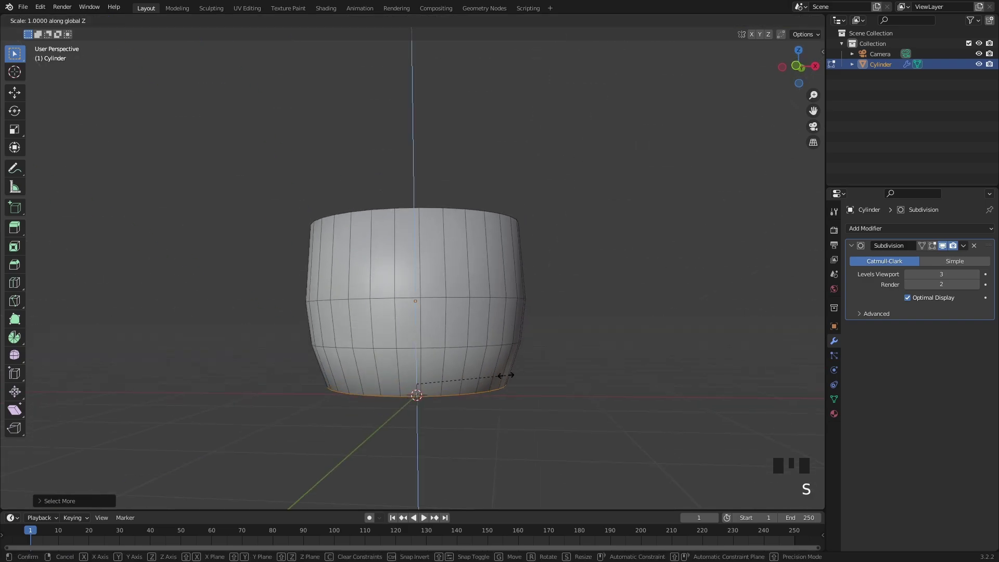
right_click(505, 376)
key(s)
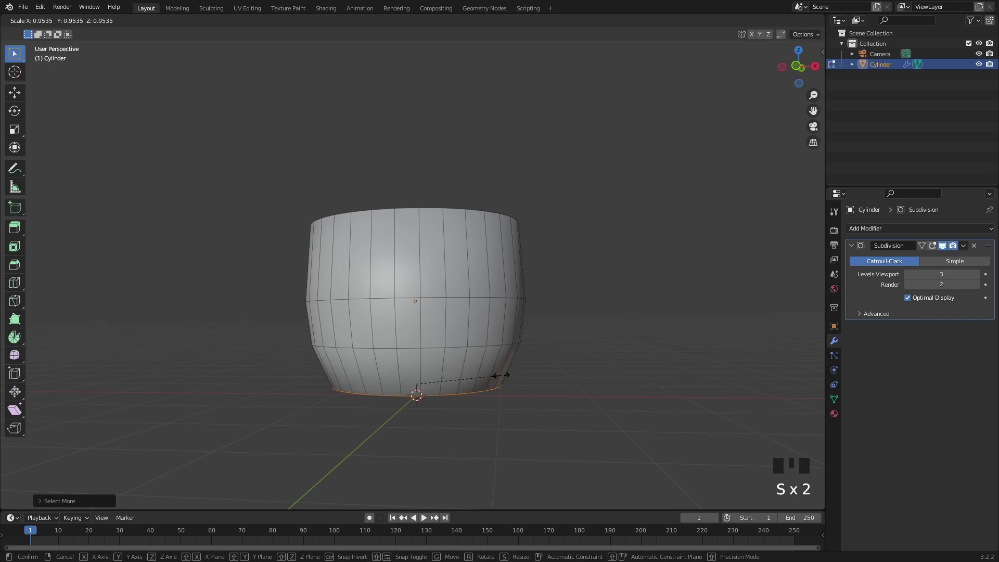
click(500, 375)
key(Tab)
click(541, 341)
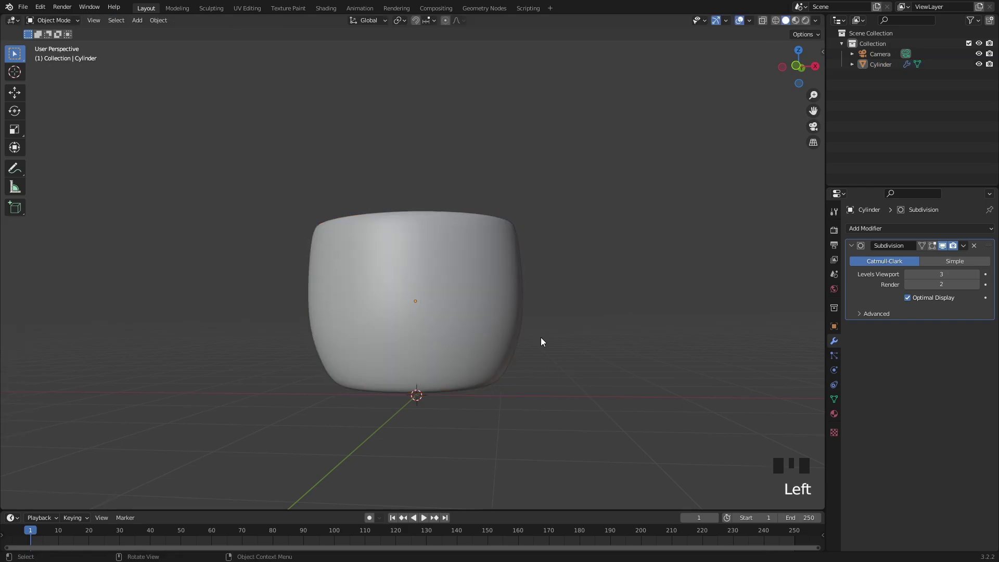
middle_drag(542, 341, 500, 299)
Step: Edge-slide the loop around the middle of the cup's outer wall slightly upward, by about 0.18, and return to Object Mode
key(Tab)
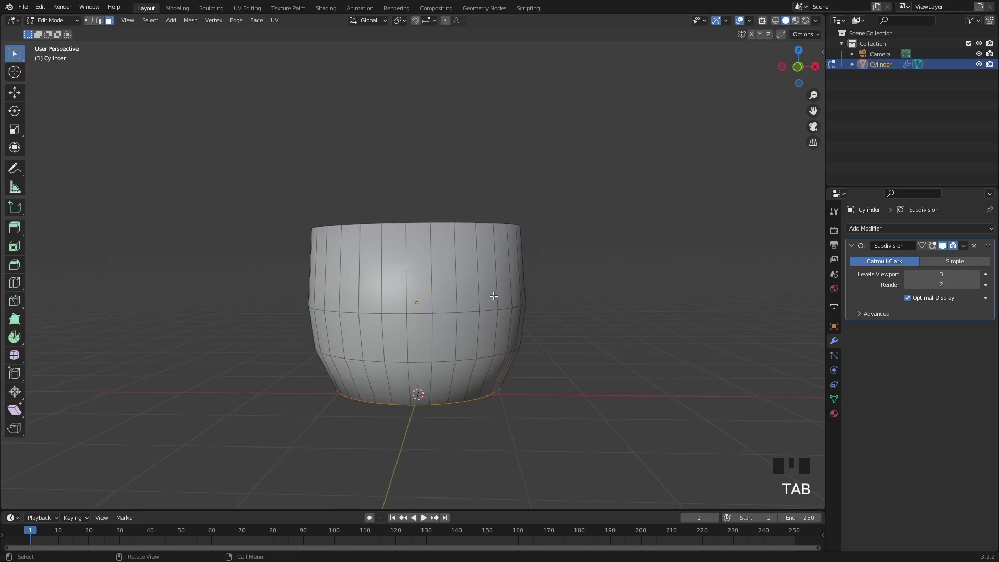
alt+click(466, 315)
key(2)
click(531, 310)
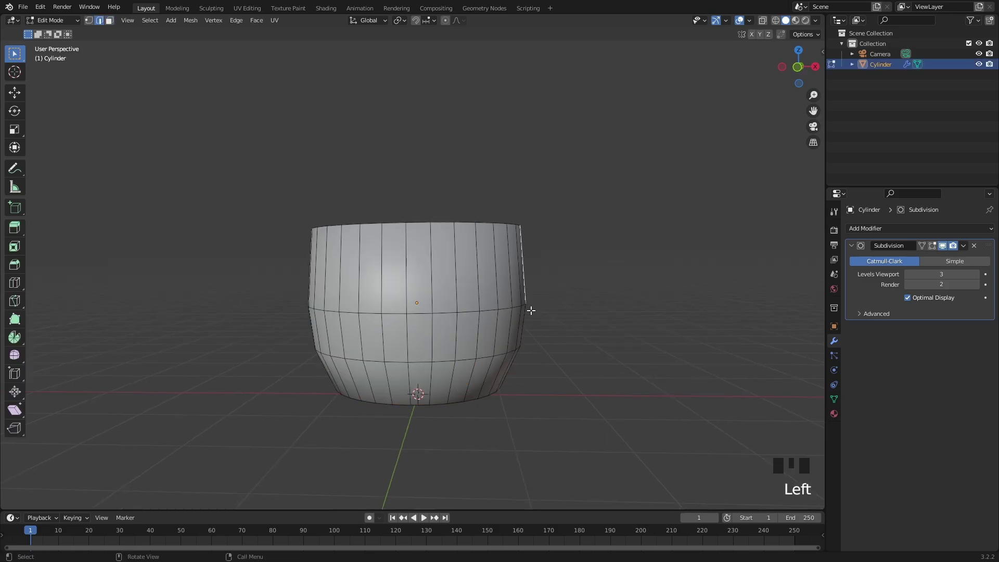
alt+click(472, 311)
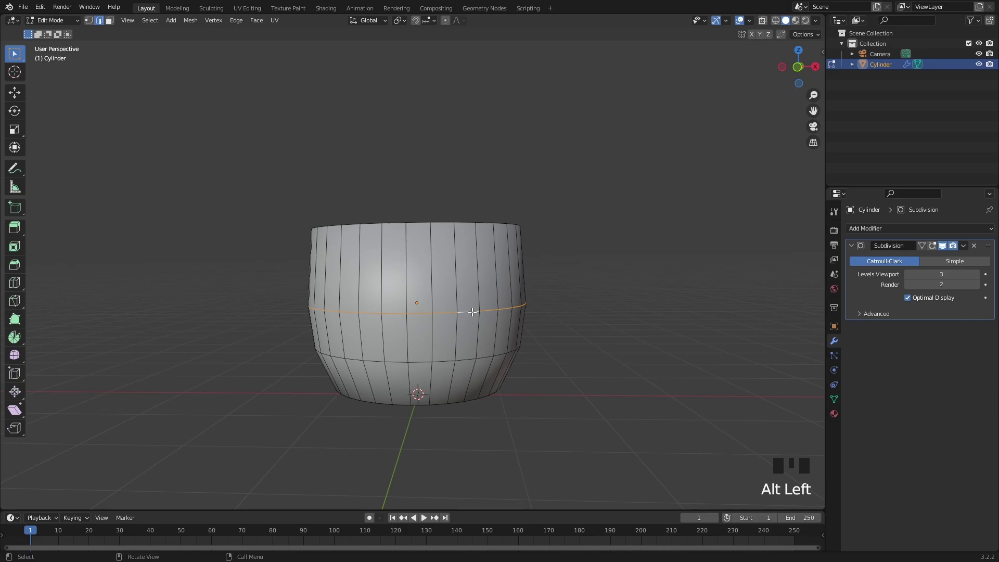
key(g)
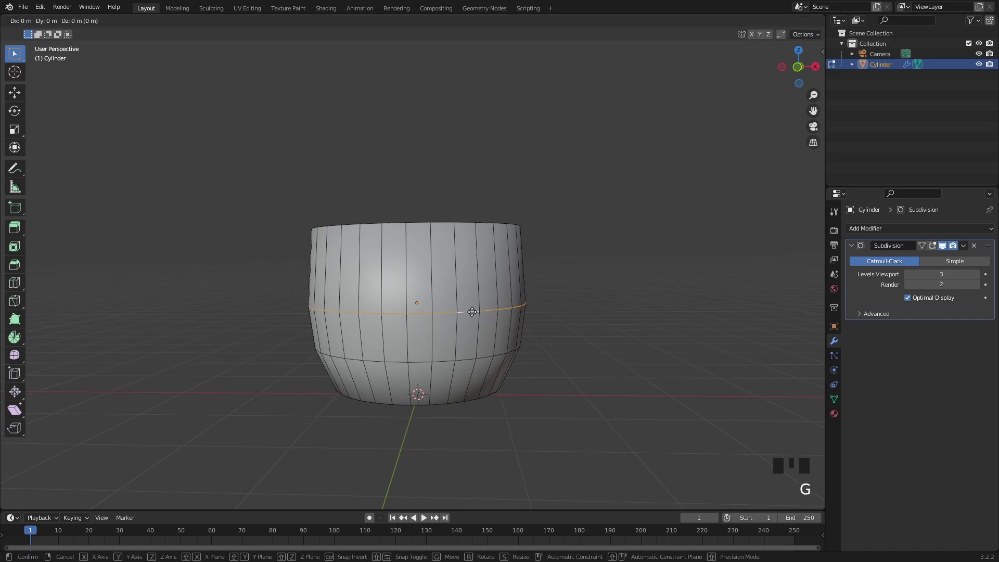
key(g)
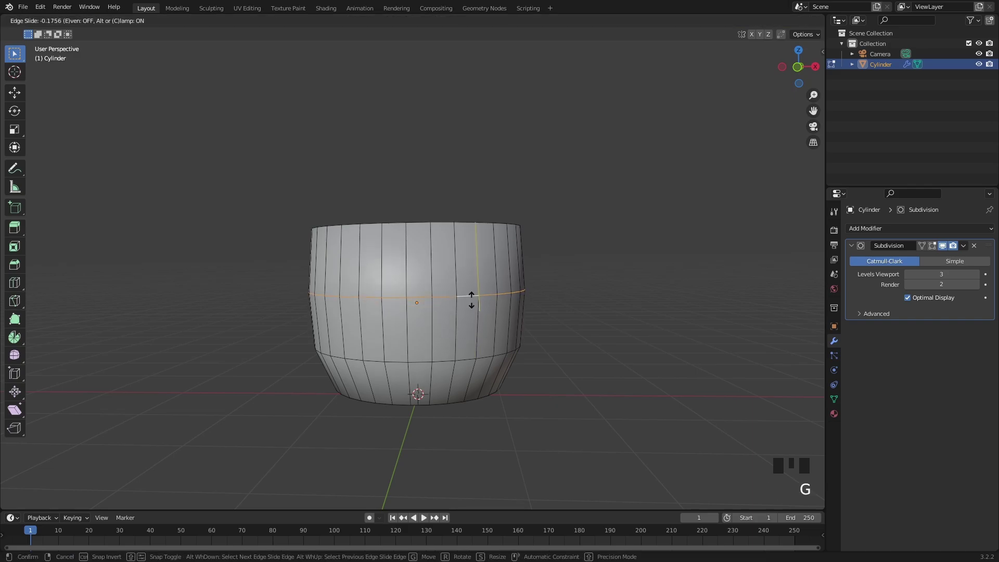
click(471, 300)
middle_drag(477, 305, 561, 298)
key(Tab)
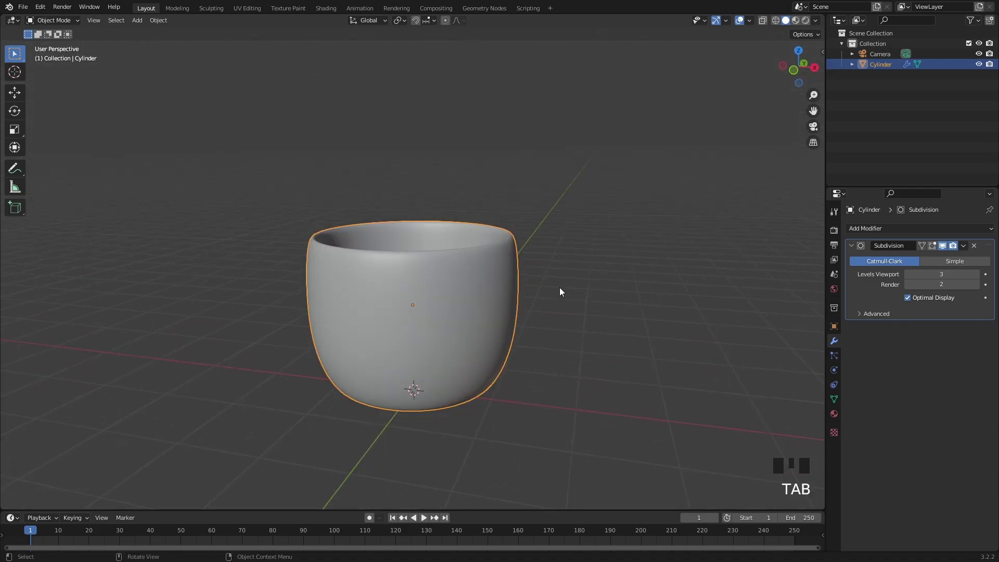
click(569, 262)
Step: Add a mesh plane at the base of the cup
middle_drag(569, 262, 501, 299)
scroll(563, 264, down, 3)
scroll(511, 294, up, 3)
key(shift+a)
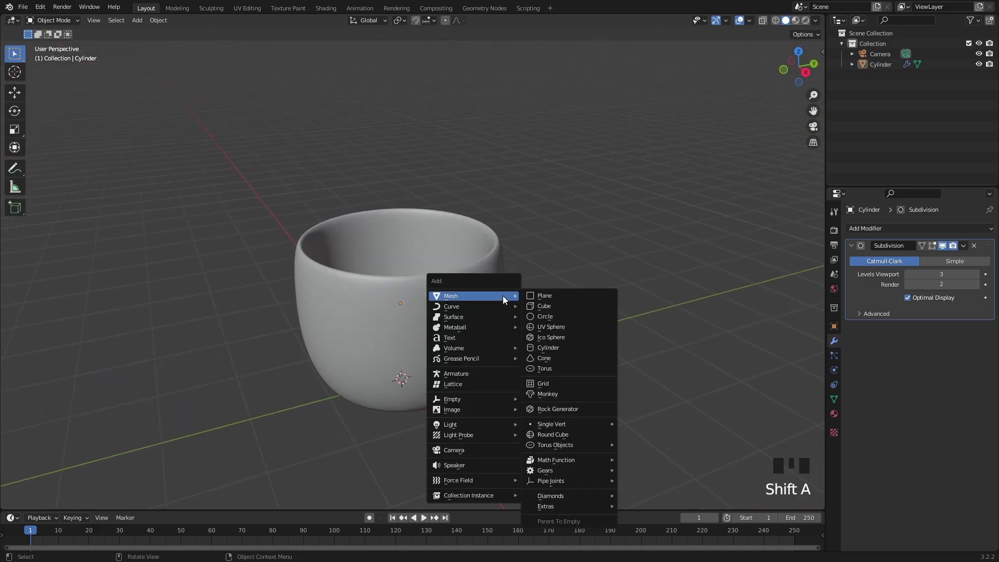
click(553, 295)
middle_drag(445, 298, 550, 258)
middle_drag(527, 325, 505, 320)
Step: Move the plane straight up along Z into the upper part of the cup, below the rim
key(g)
key(z)
right_click(504, 262)
key(g)
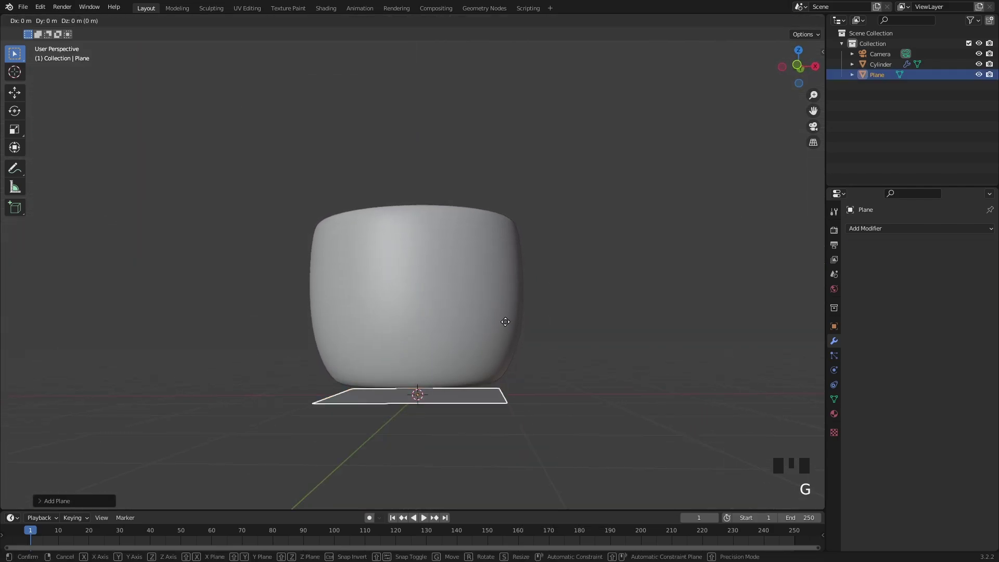
key(z)
click(516, 160)
middle_drag(515, 161, 469, 300)
Step: From the top view, scale the plane up about 1.2 times so it spans the cup's inner opening
scroll(437, 241, up, 2)
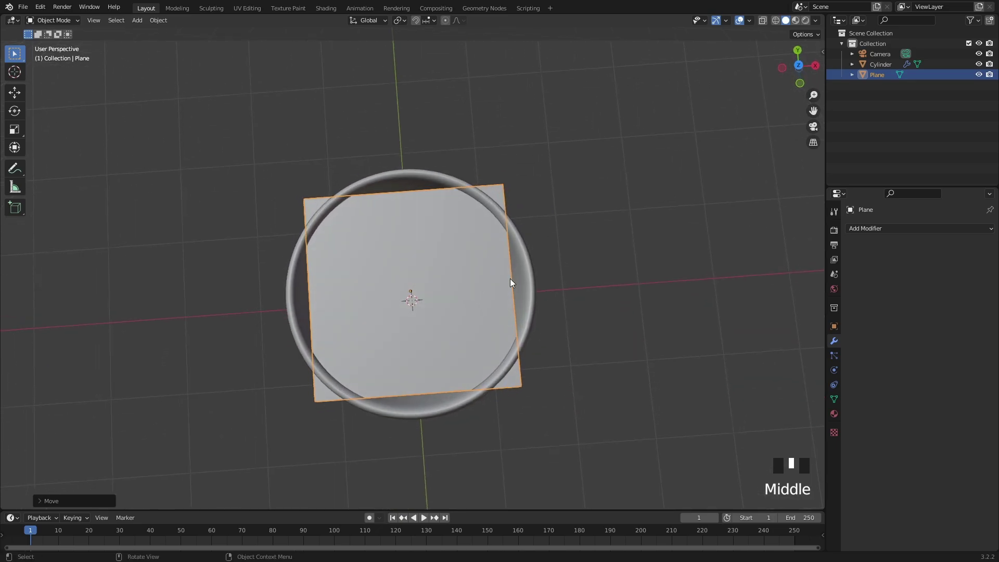
click(527, 286)
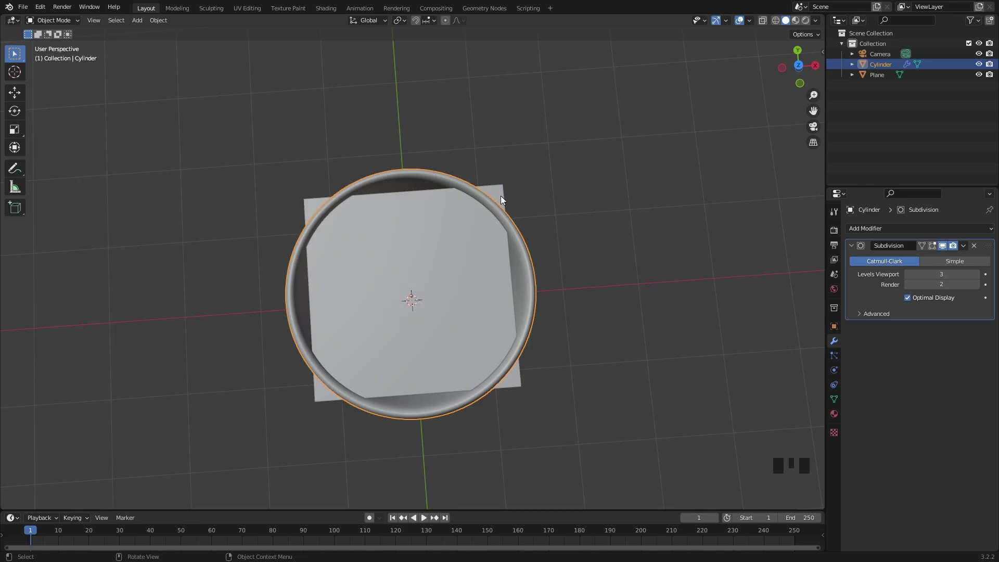
click(464, 208)
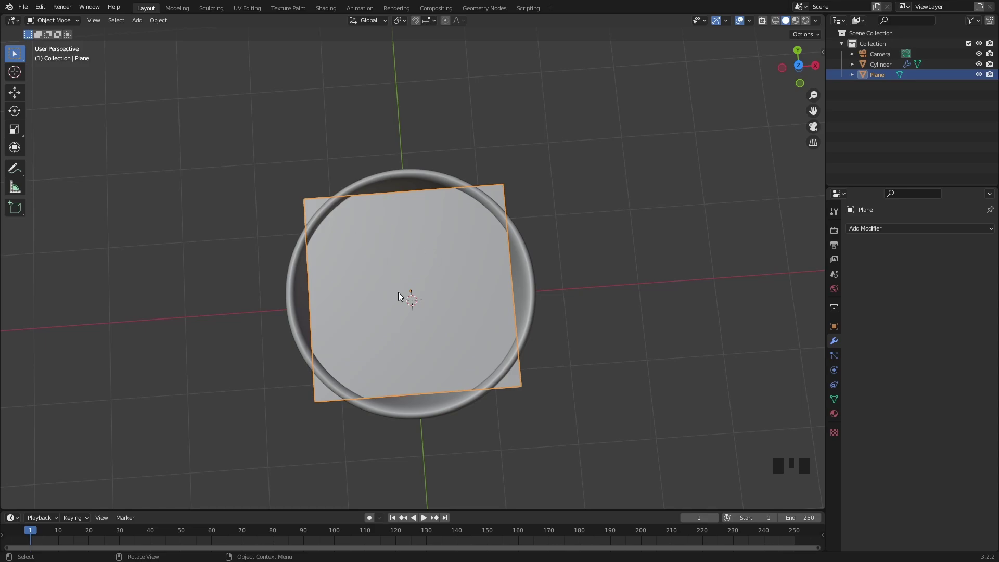
mouse_move(480, 279)
middle_down()
mouse_move(489, 282)
mouse_move(477, 268)
mouse_move(481, 313)
mouse_move(473, 290)
middle_up()
key(s)
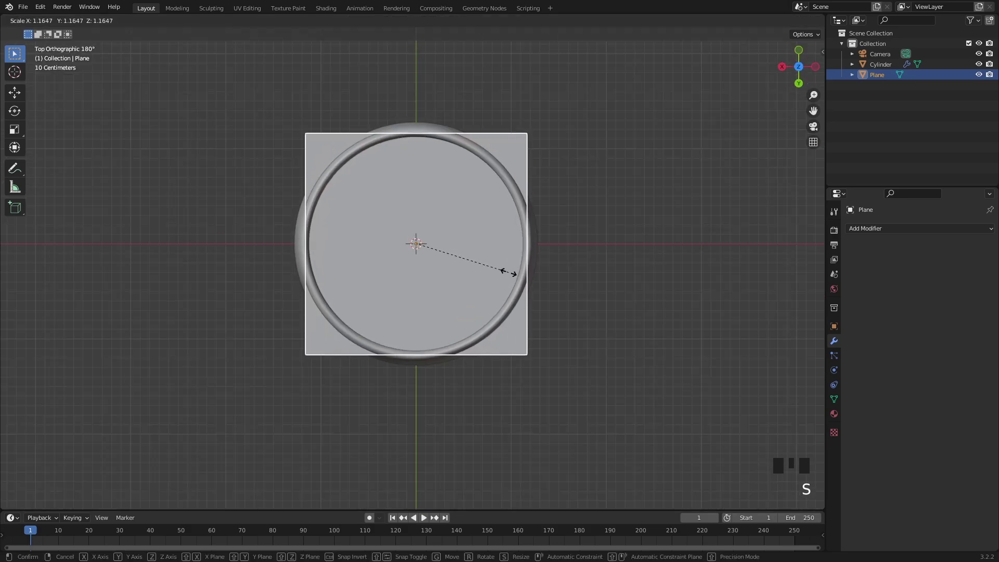
click(514, 273)
scroll(485, 284, up, 1)
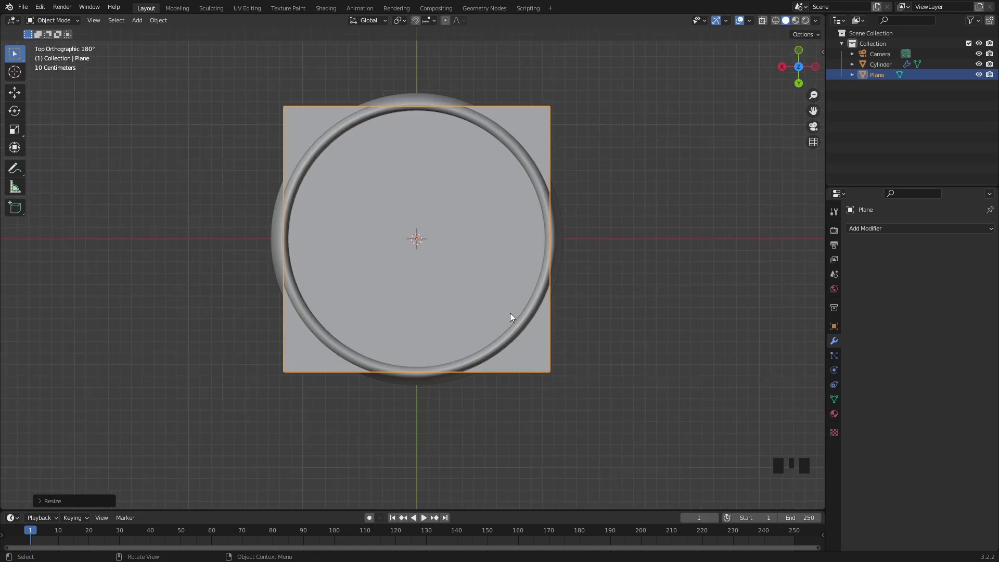
Step: In Edit Mode, add three evenly spaced loop cuts across the plane in each direction, forming a four-by-four grid
key(Tab)
key(ctrl+r)
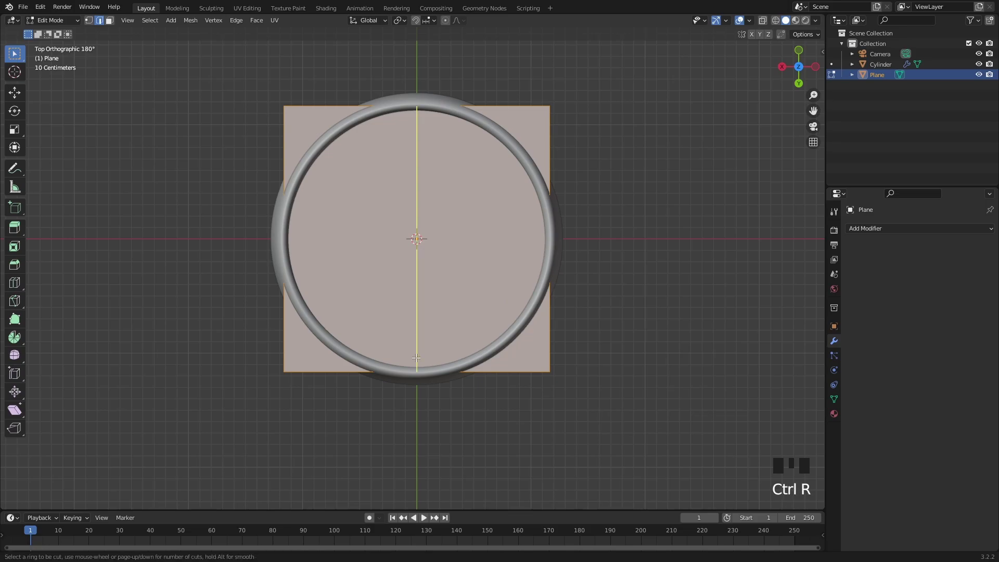
scroll(416, 358, up, 1)
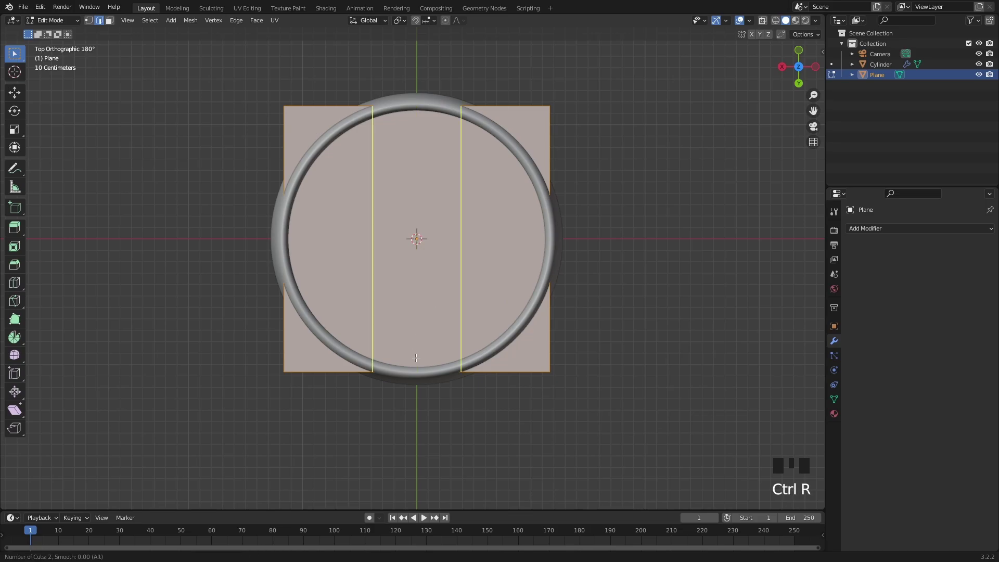
scroll(417, 358, up, 1)
click(416, 358)
right_click(417, 358)
key(ctrl+r)
scroll(419, 227, up, 1)
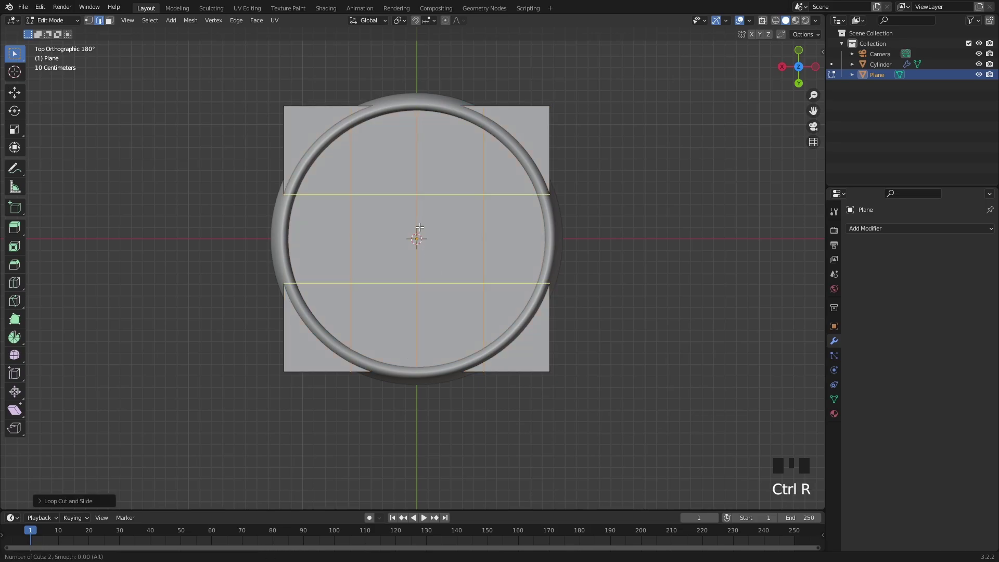
scroll(420, 227, up, 1)
click(419, 227)
right_click(420, 227)
Step: From the top view, knife-cut a closed twelve-point ring on the plane along the cup's rim, with corners on the grid lines
middle_drag(419, 227, 481, 211)
alt+middle_drag(482, 211, 502, 252)
scroll(533, 286, up, 1)
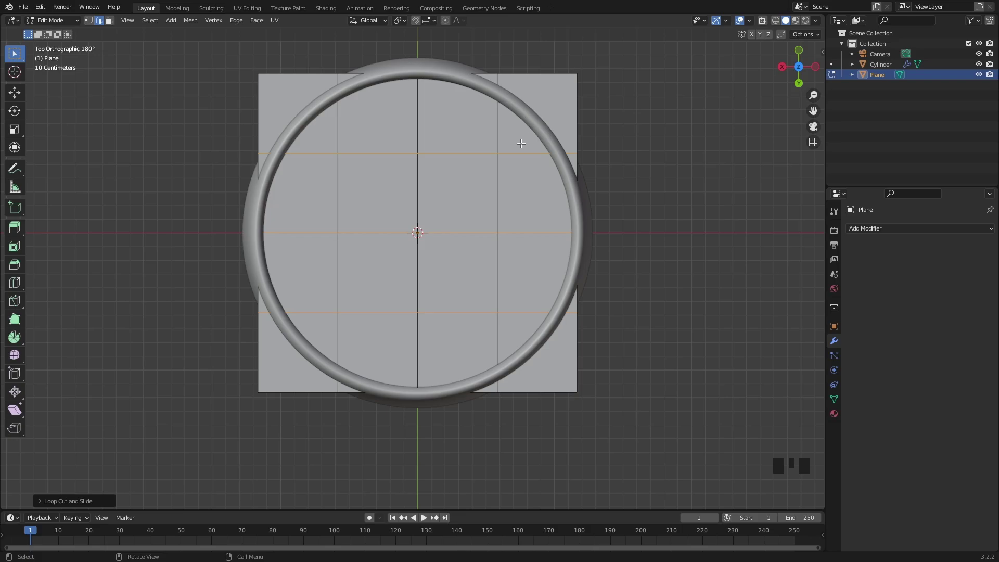
key(shift+z)
key(shift+z)
key(k)
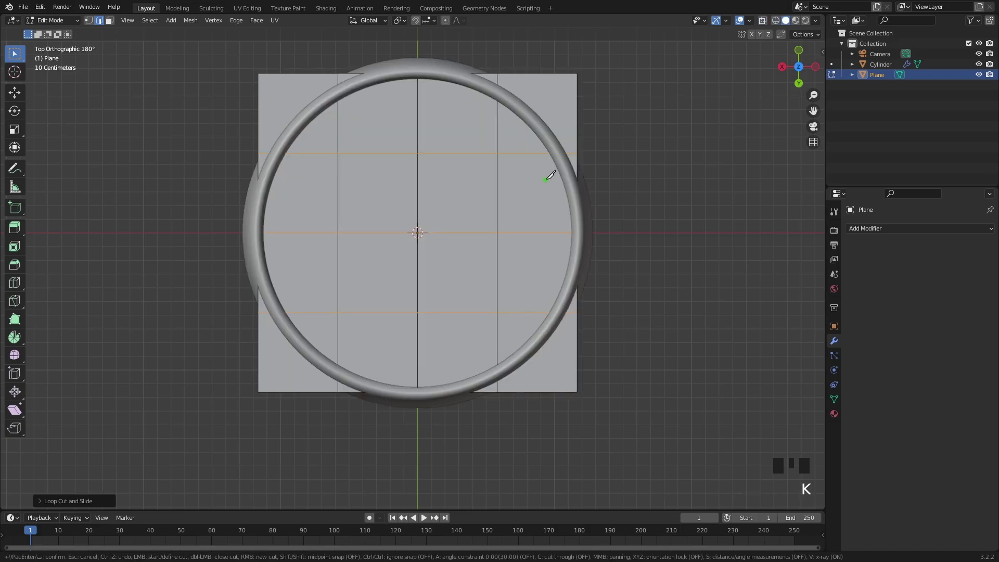
click(557, 153)
click(498, 89)
click(423, 70)
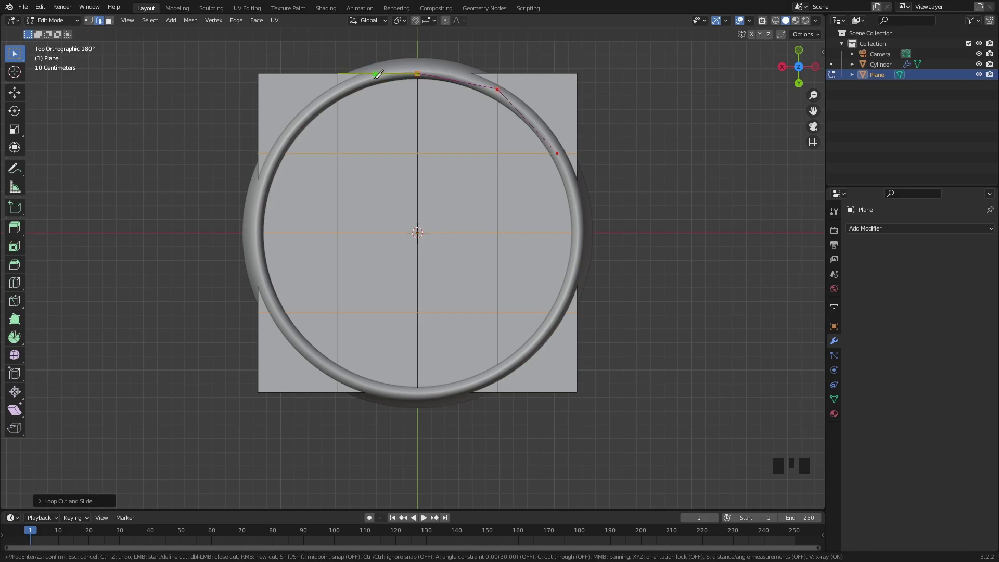
click(339, 88)
click(274, 153)
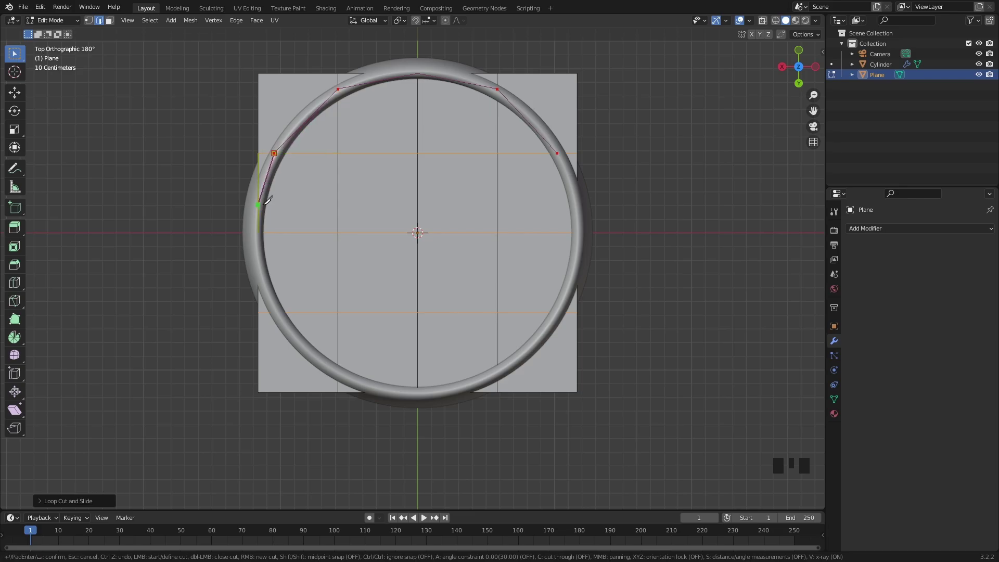
click(258, 233)
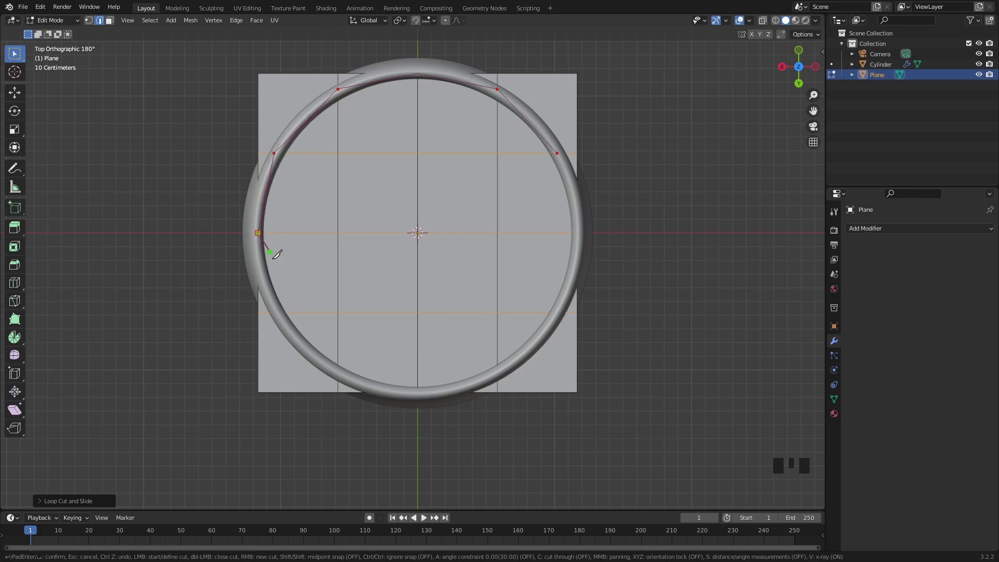
click(274, 312)
click(338, 376)
click(418, 393)
click(498, 374)
click(557, 313)
click(577, 232)
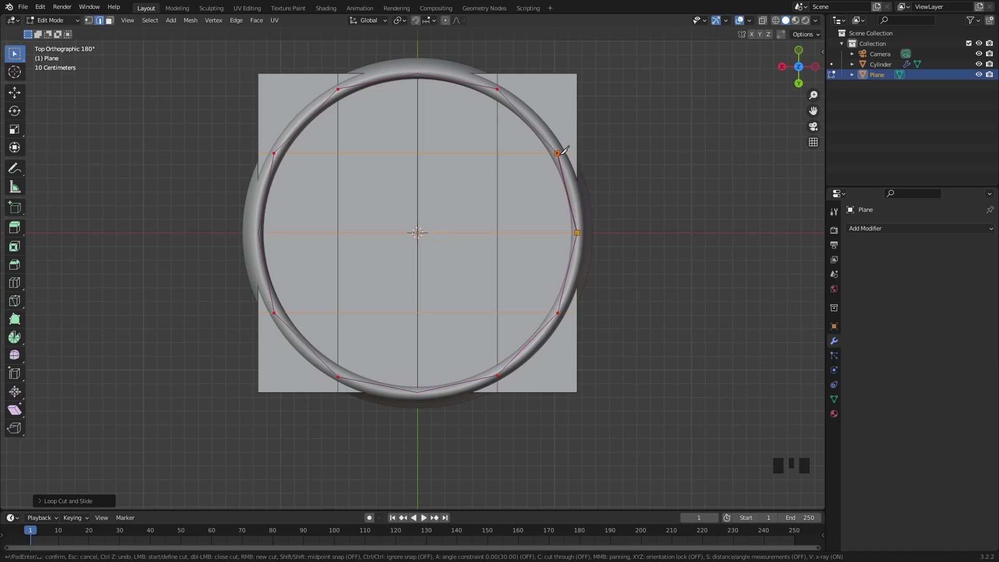
click(557, 153)
key(Return)
Step: Delete all the plane's faces outside the knife-cut ring, return to Object Mode with solid shading and deselect the plane
mouse_move(589, 180)
middle_down()
mouse_move(570, 256)
mouse_move(583, 311)
mouse_move(588, 219)
middle_up()
key(shift+z)
key(3)
click(583, 312)
shift+click(589, 277)
shift+click(585, 137)
shift+click(562, 112)
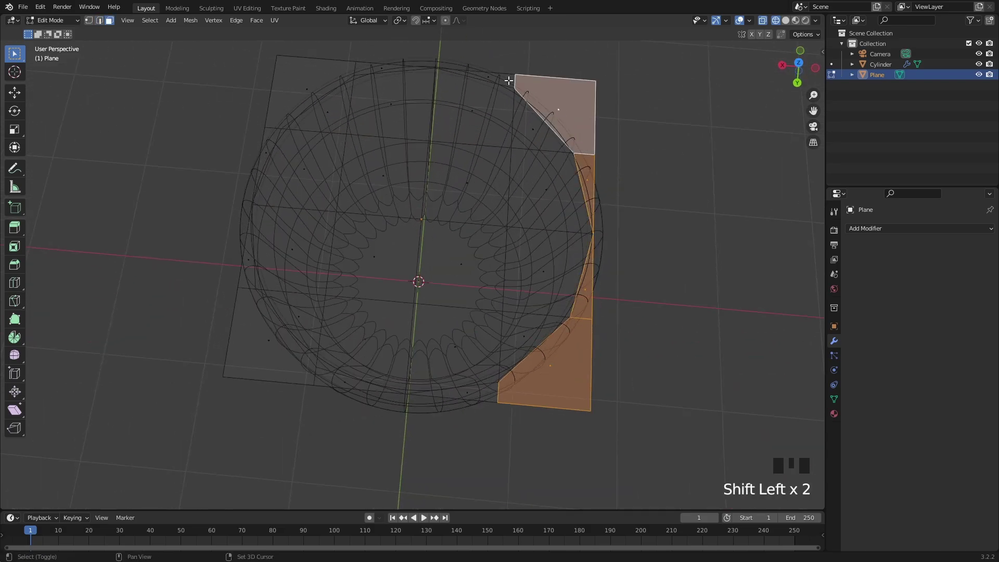
shift+click(505, 80)
shift+click(378, 69)
shift+click(370, 68)
shift+click(299, 87)
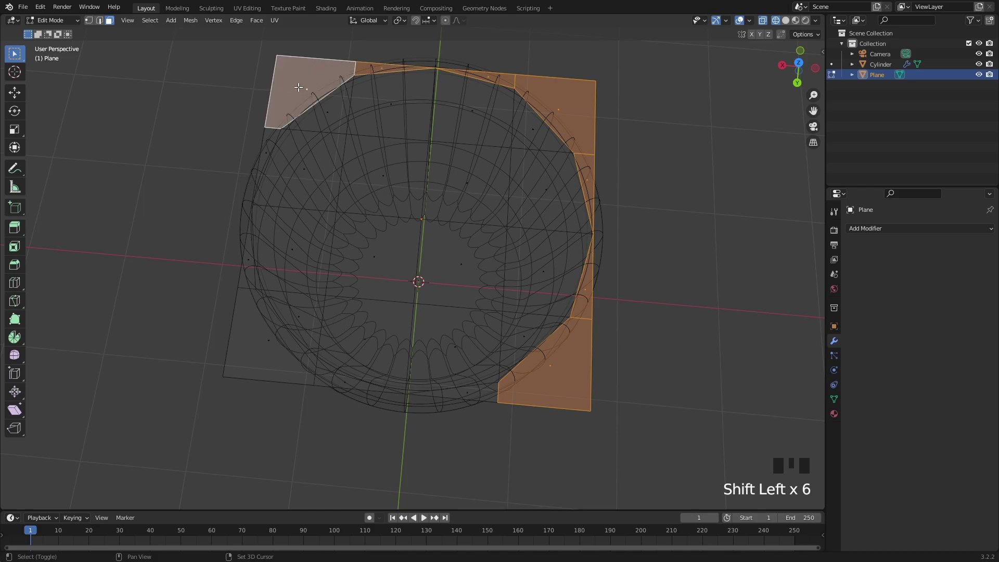
shift+click(269, 150)
shift+click(246, 262)
shift+click(257, 335)
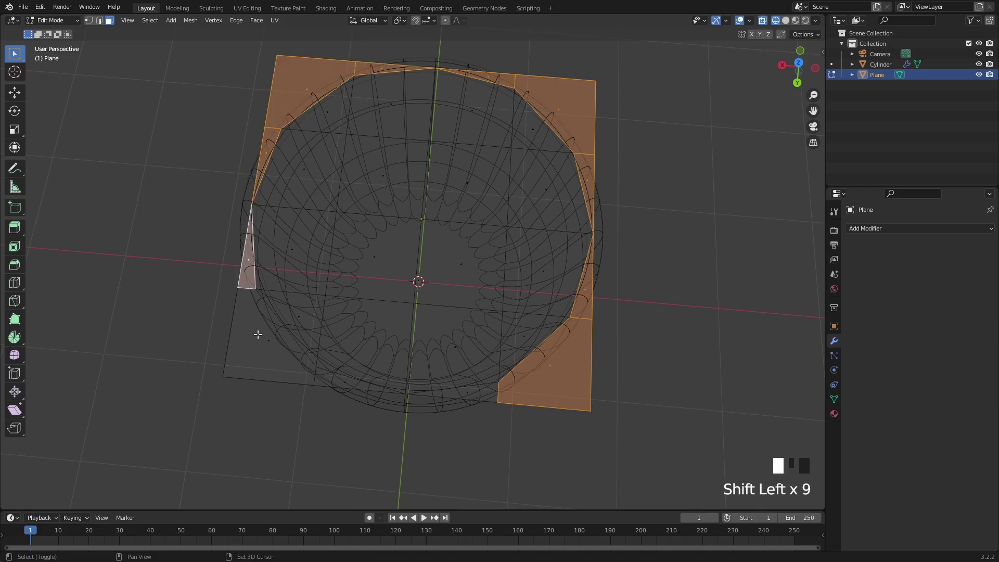
shift+click(326, 383)
shift+click(456, 394)
middle_drag(479, 369, 488, 331)
key(x)
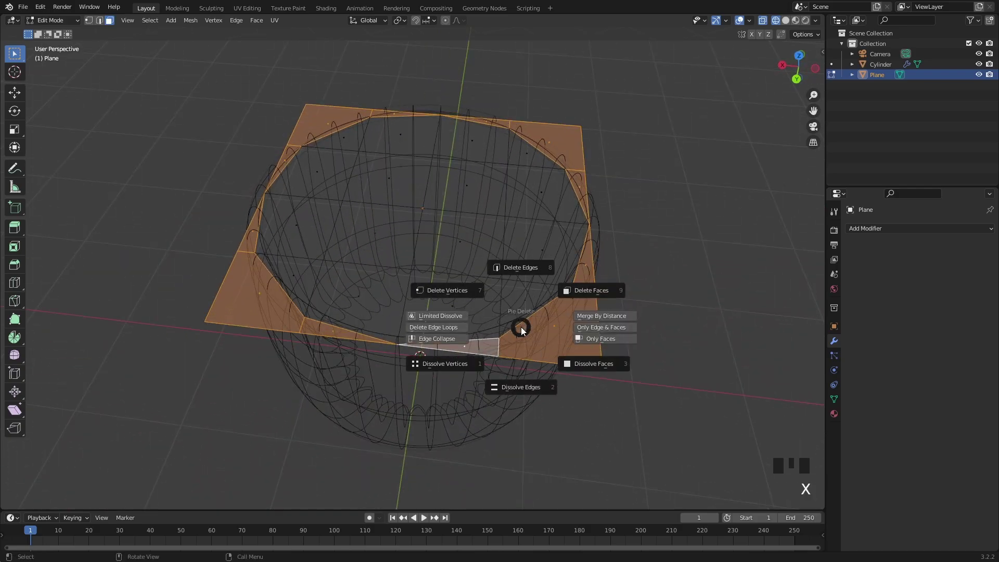
click(572, 294)
mouse_move(515, 243)
middle_down()
mouse_move(530, 284)
mouse_move(598, 265)
middle_up()
key(shift+z)
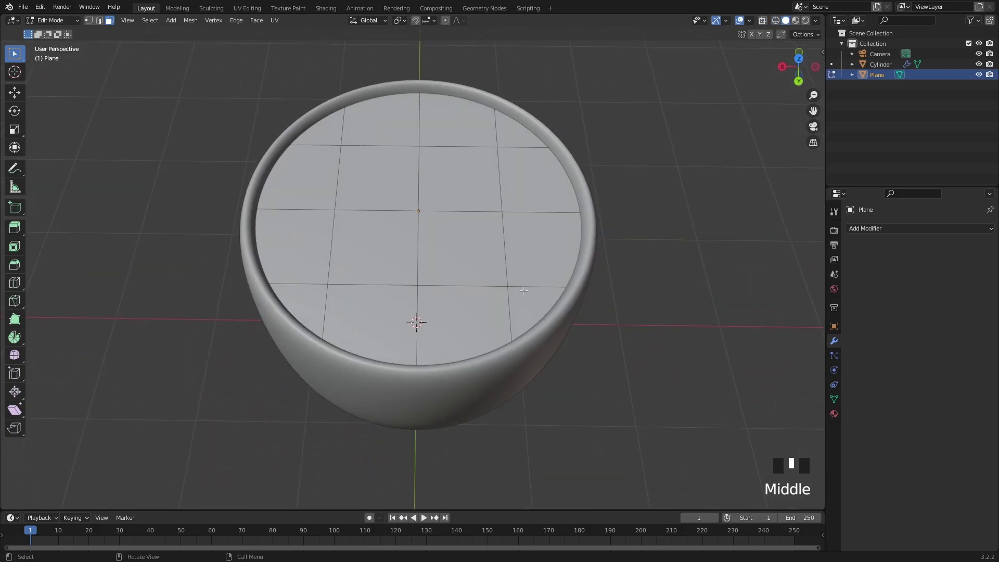
key(Tab)
click(655, 254)
Step: Give the trimmed plane a Catmull-Clark Subdivision modifier with viewport level 2
middle_drag(655, 254, 480, 224)
scroll(521, 268, up, 2)
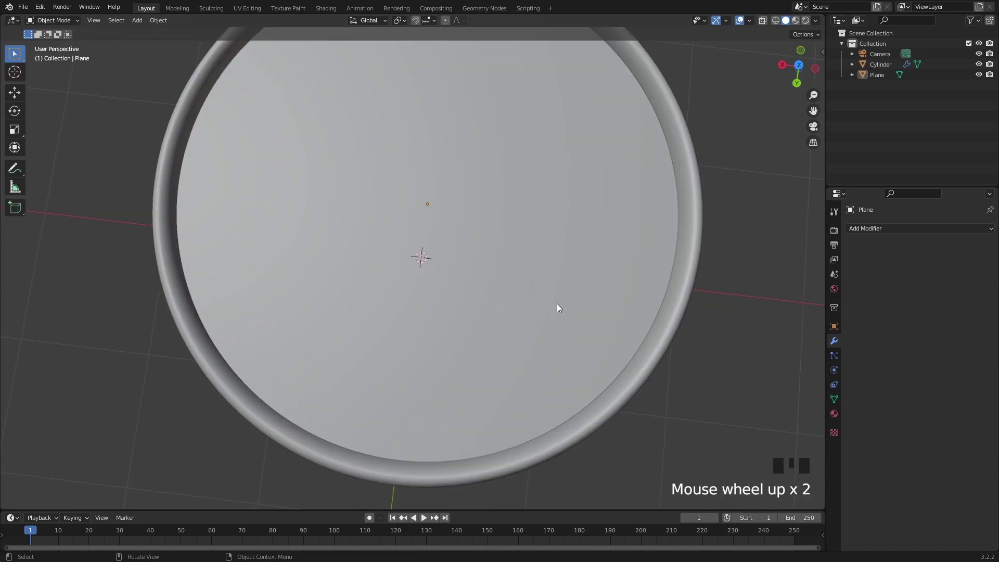
shift+middle_drag(397, 247, 487, 325)
scroll(495, 314, down, 3)
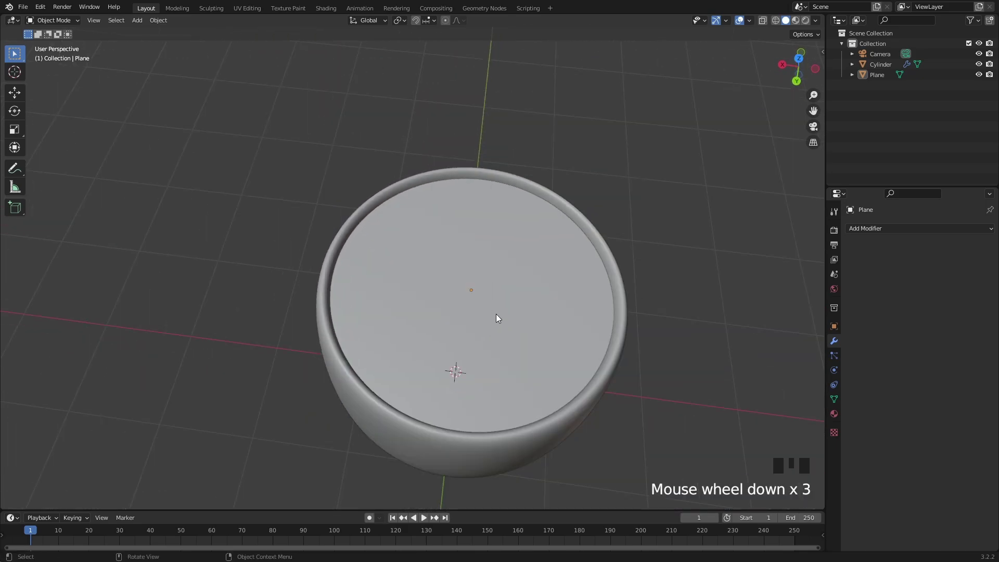
click(532, 290)
middle_drag(533, 290, 536, 259)
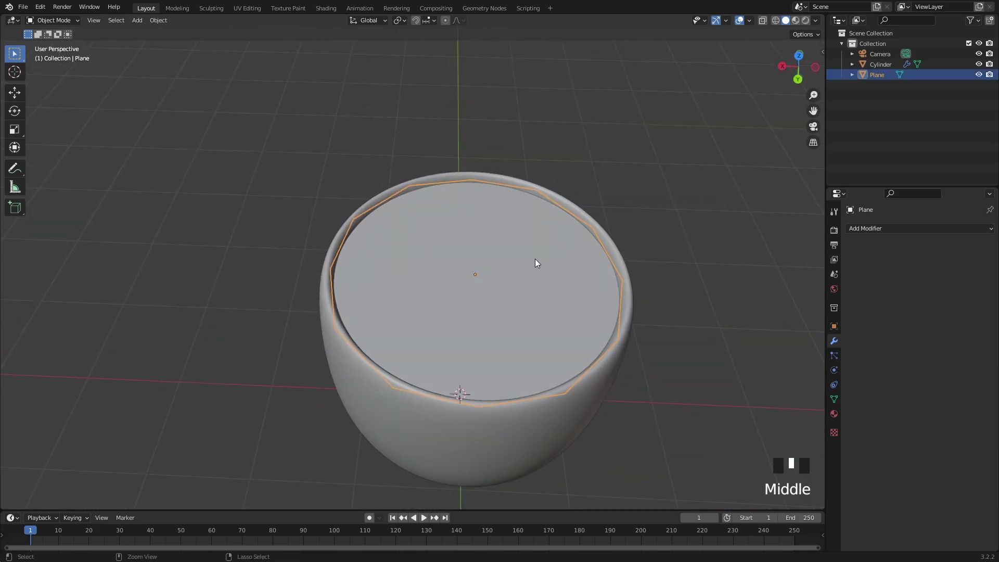
key(ctrl+1)
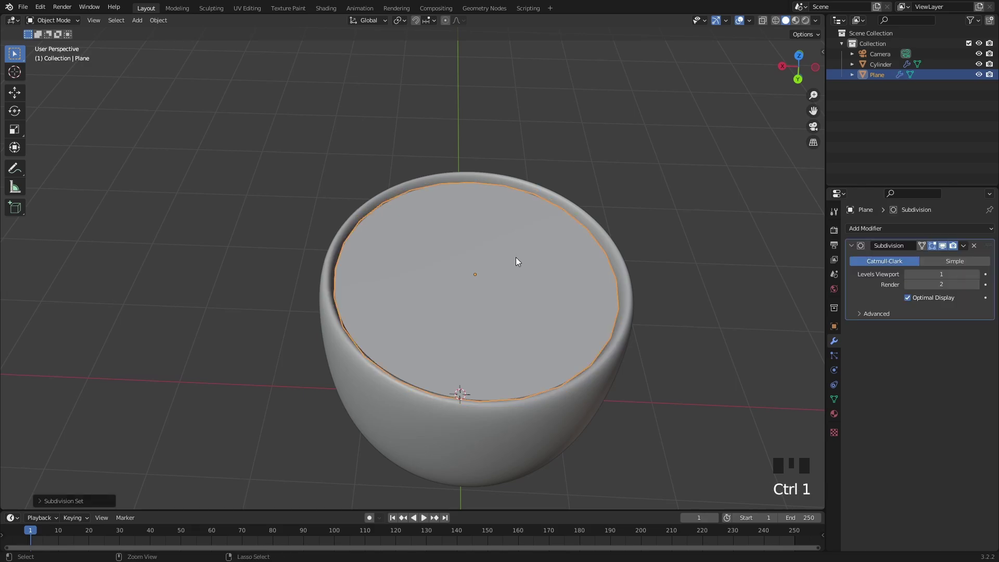
key(ctrl+2)
Step: From the top view, scale the tea surface up by about 1.015 so its edge reaches into the cup's inner wall
middle_drag(535, 261, 525, 317)
alt+middle_drag(524, 317, 523, 268)
scroll(487, 279, up, 2)
scroll(596, 277, up, 1)
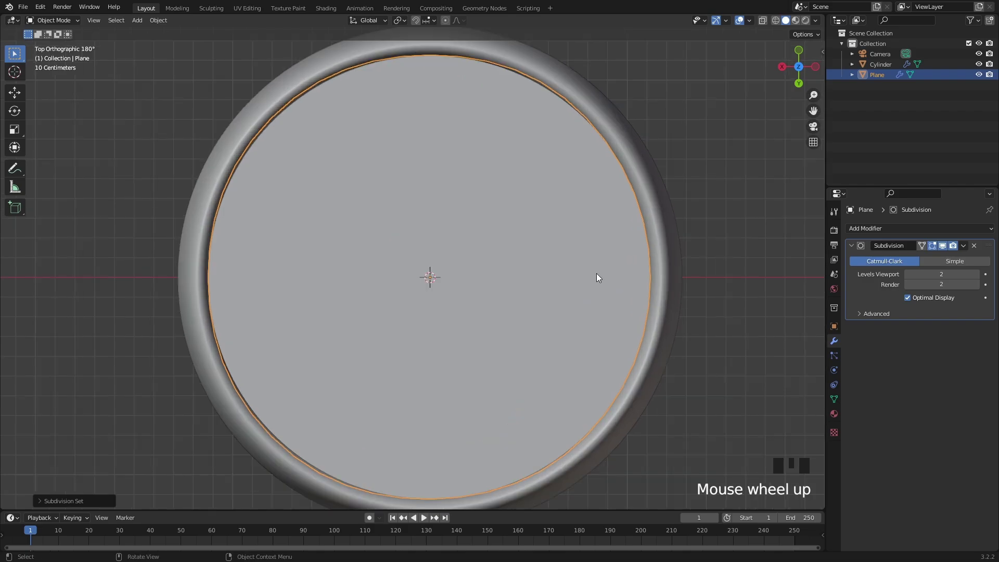
shift+middle_drag(615, 248, 554, 154)
scroll(519, 135, up, 1)
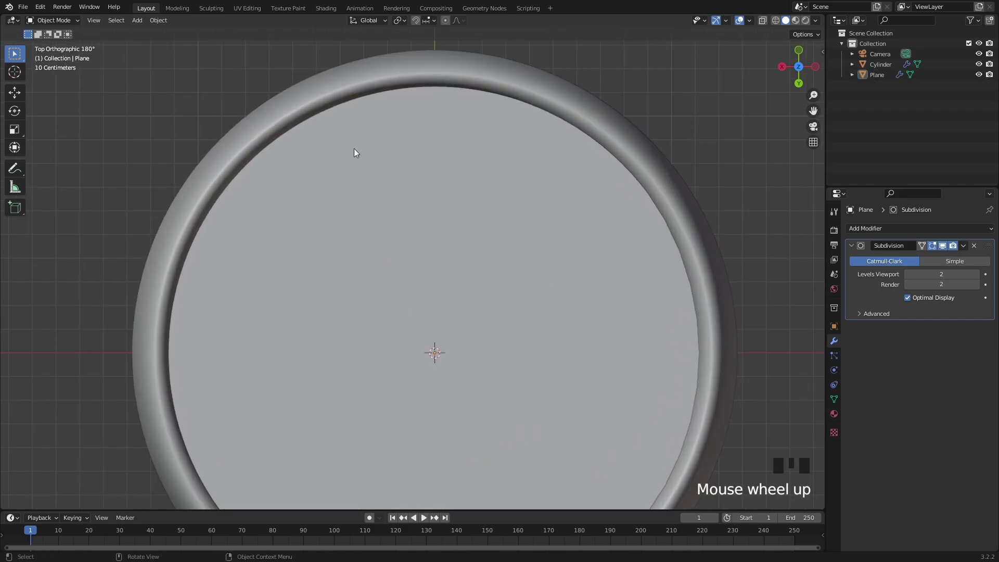
click(241, 187)
shift+middle_drag(222, 192, 279, 210)
shift+scroll(289, 417, up, 2)
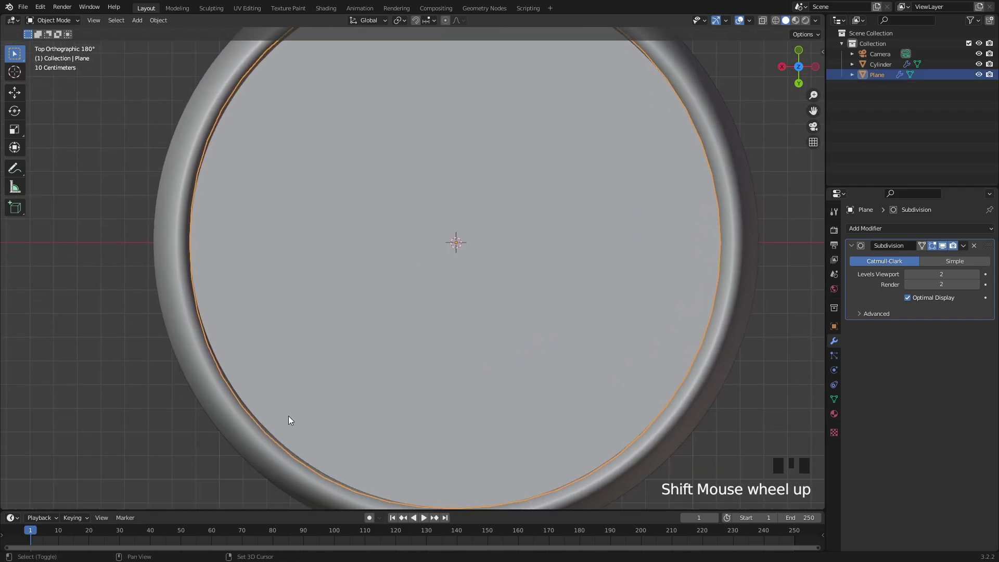
shift+middle_drag(290, 416, 337, 388)
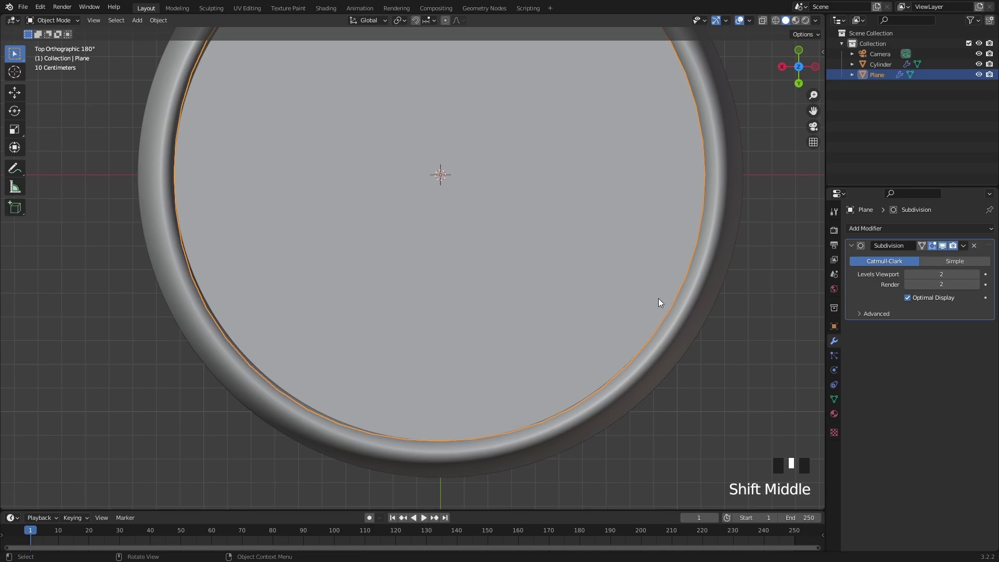
shift+middle_drag(658, 302, 694, 278)
key(s)
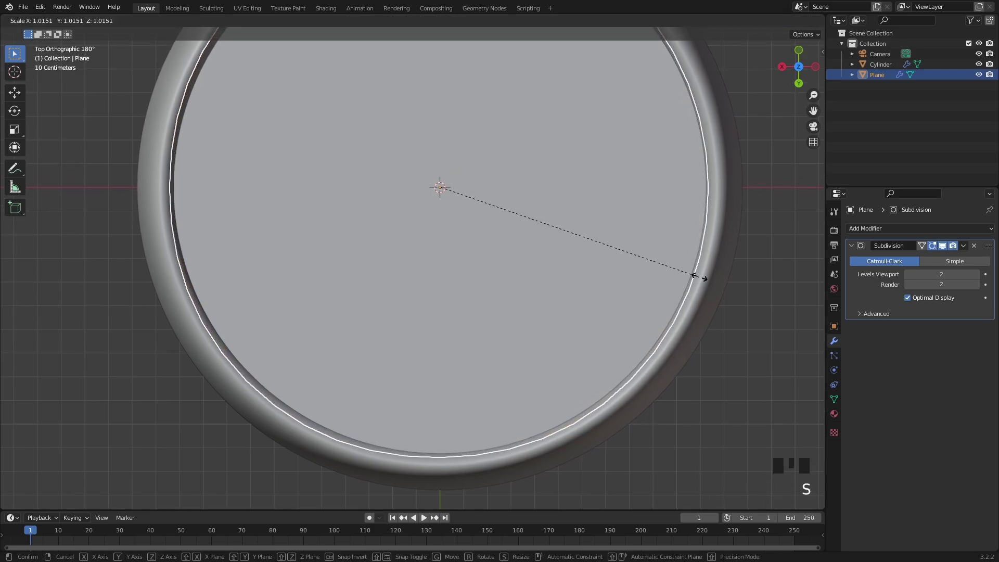
click(699, 277)
scroll(538, 201, down, 2)
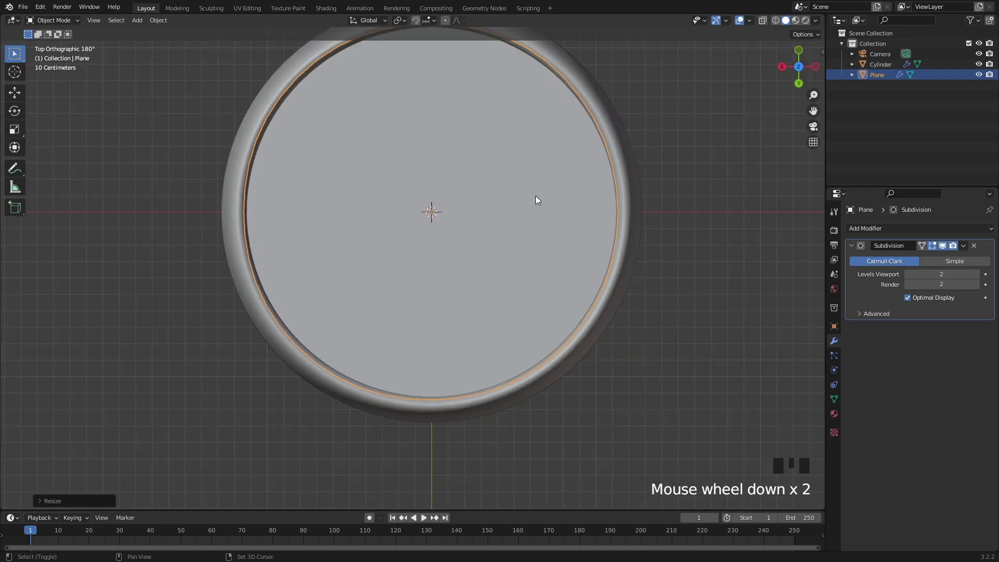
Step: Examine from the side how the tea surface meets the cup's inner wall below the rim
middle_drag(536, 196, 584, 189)
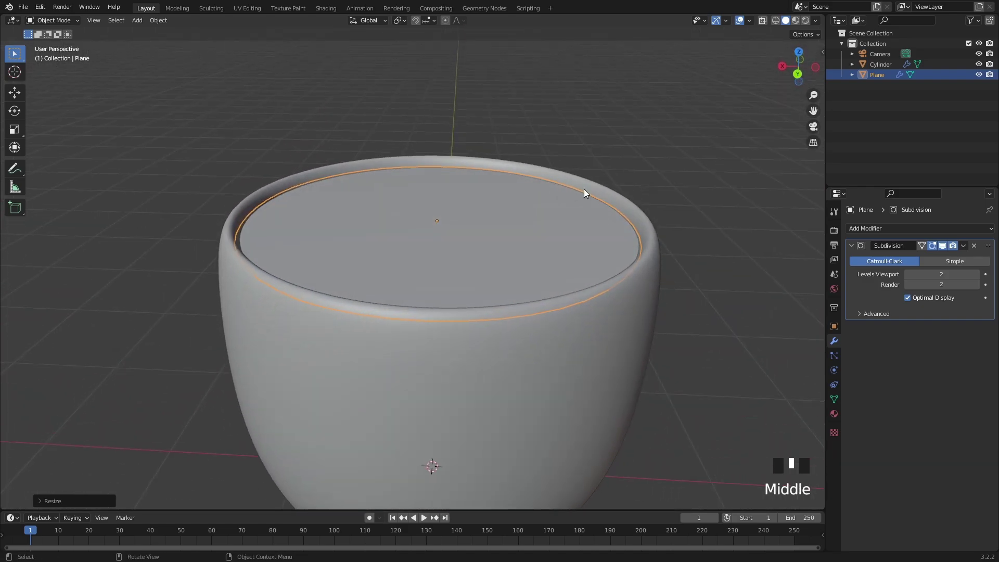
middle_drag(638, 264, 634, 249)
click(687, 250)
scroll(469, 267, down, 3)
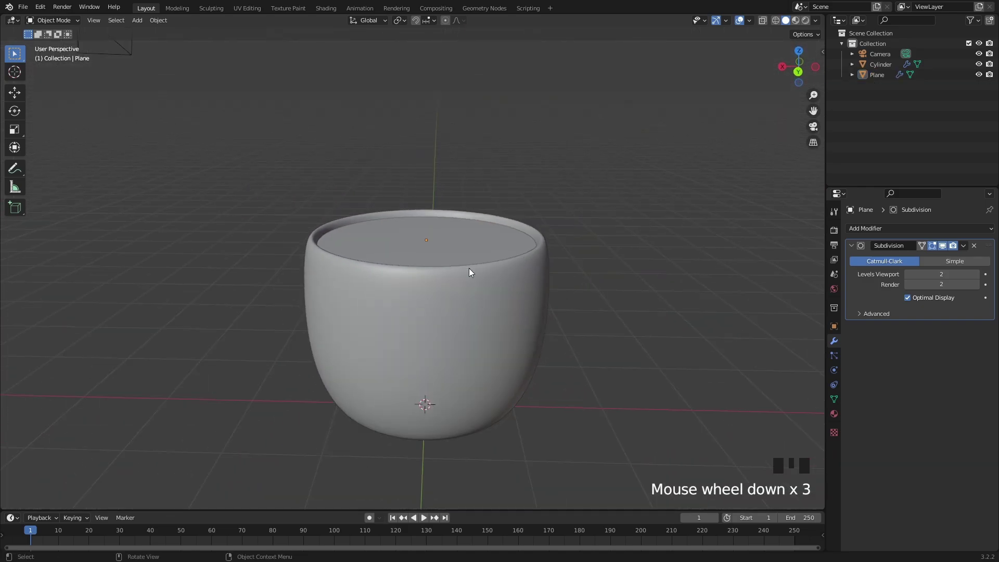
middle_drag(469, 267, 445, 271)
scroll(445, 271, up, 1)
scroll(446, 271, up, 2)
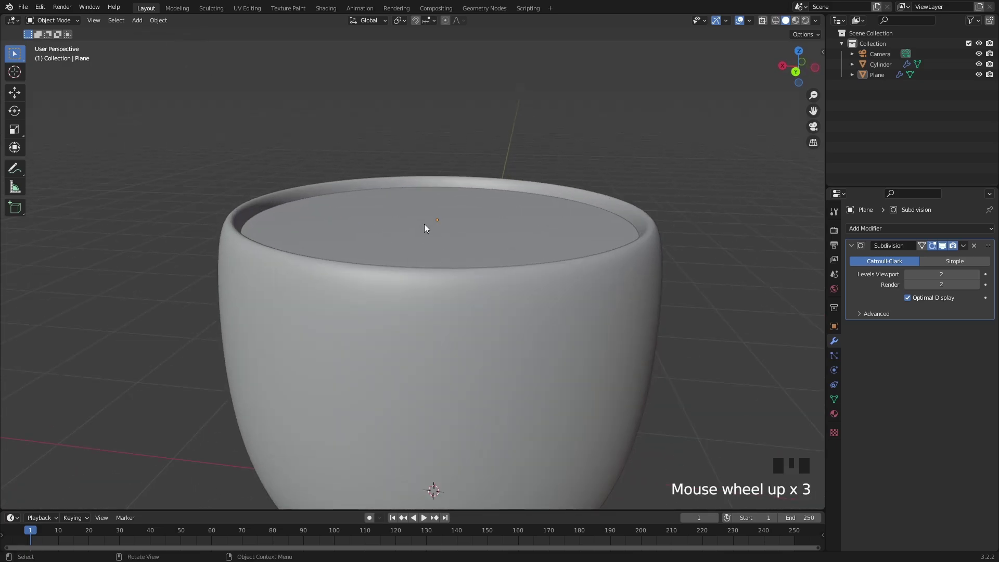
scroll(420, 252, up, 1)
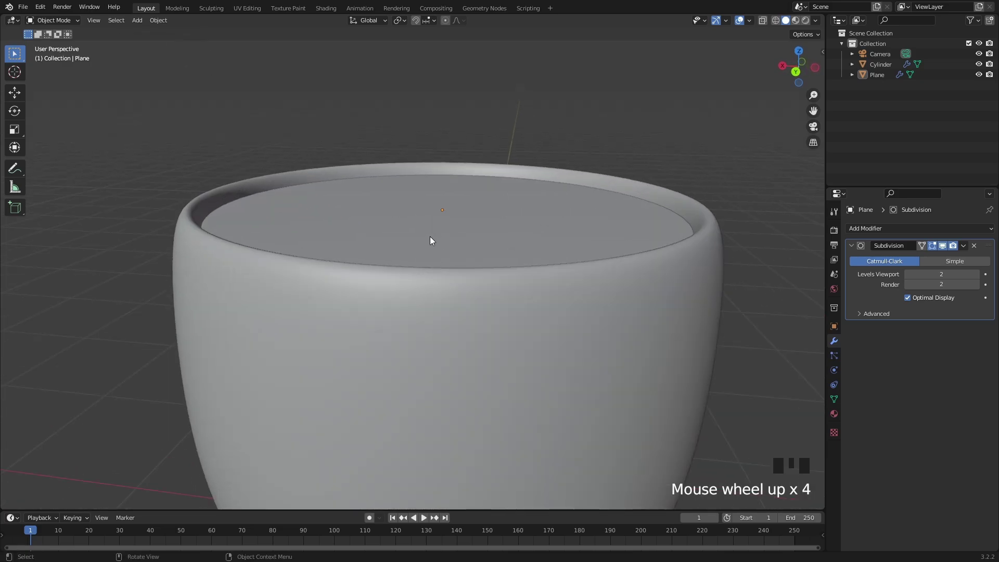
scroll(435, 233, down, 4)
middle_drag(413, 267, 482, 267)
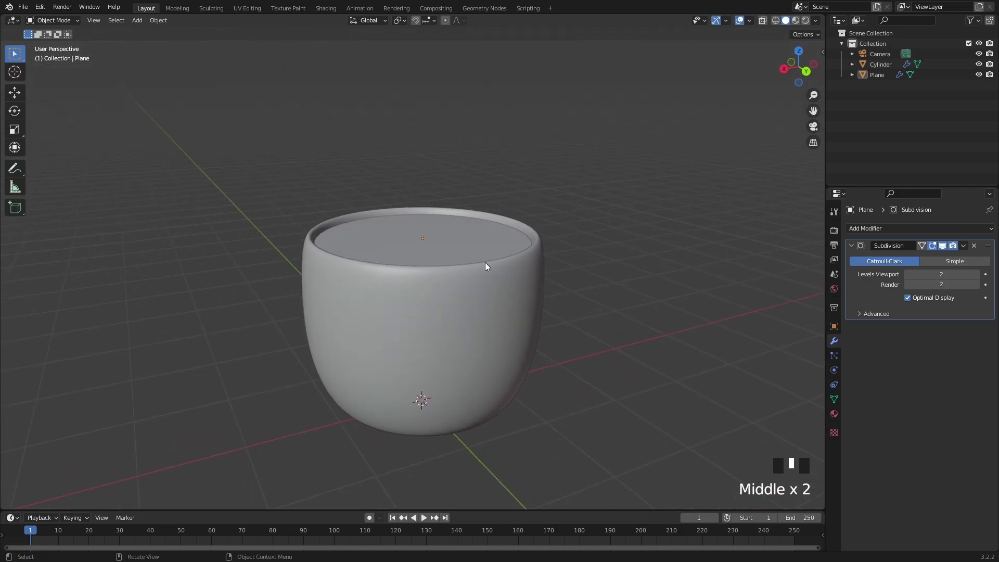
Step: Add a mesh cube and move it up above the cup's opening
key(shift+a)
mouse_move(485, 262)
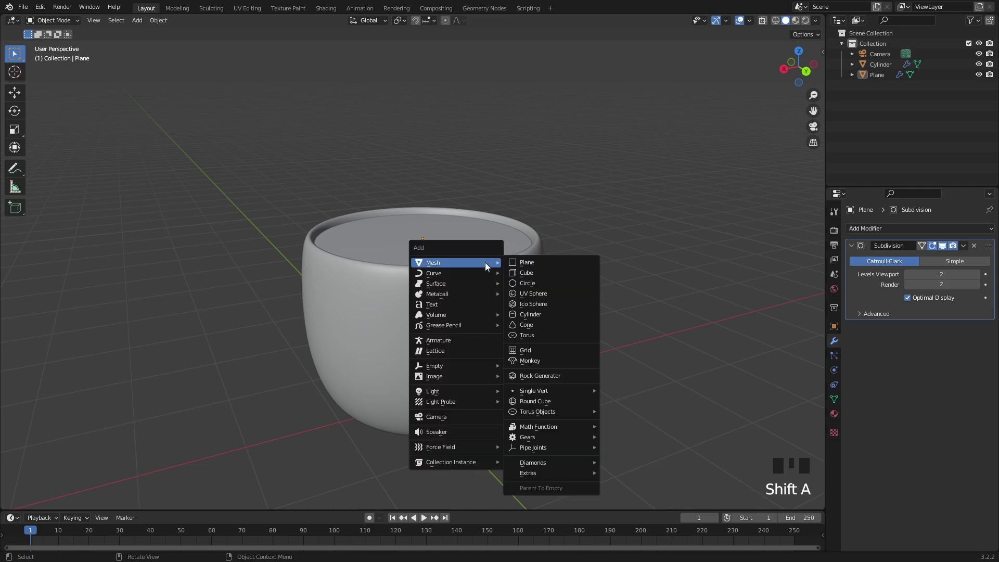
click(528, 273)
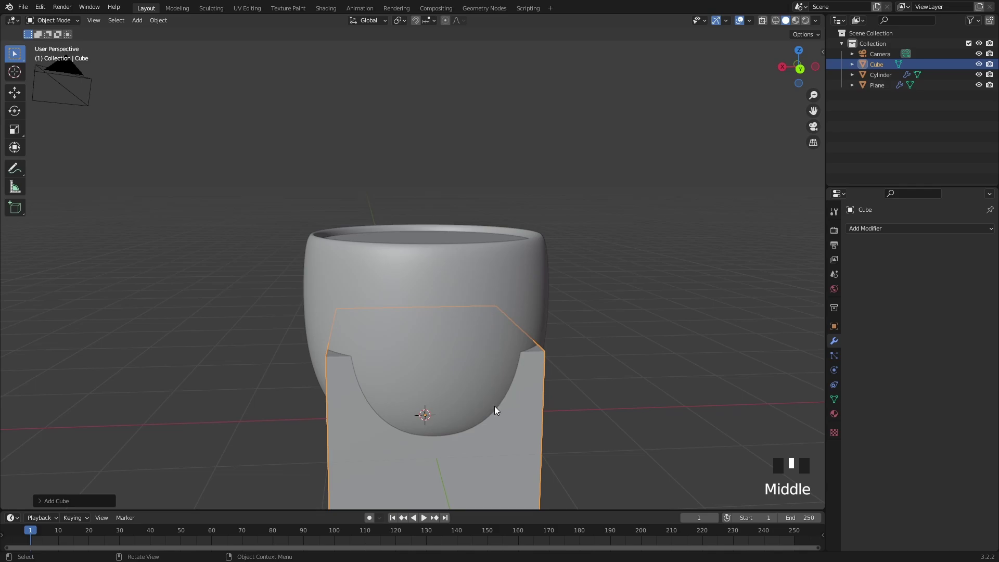
key(g)
click(469, 116)
Step: Scale the cube down to about half the cup's width
middle_drag(469, 117, 541, 251)
key(s)
click(502, 226)
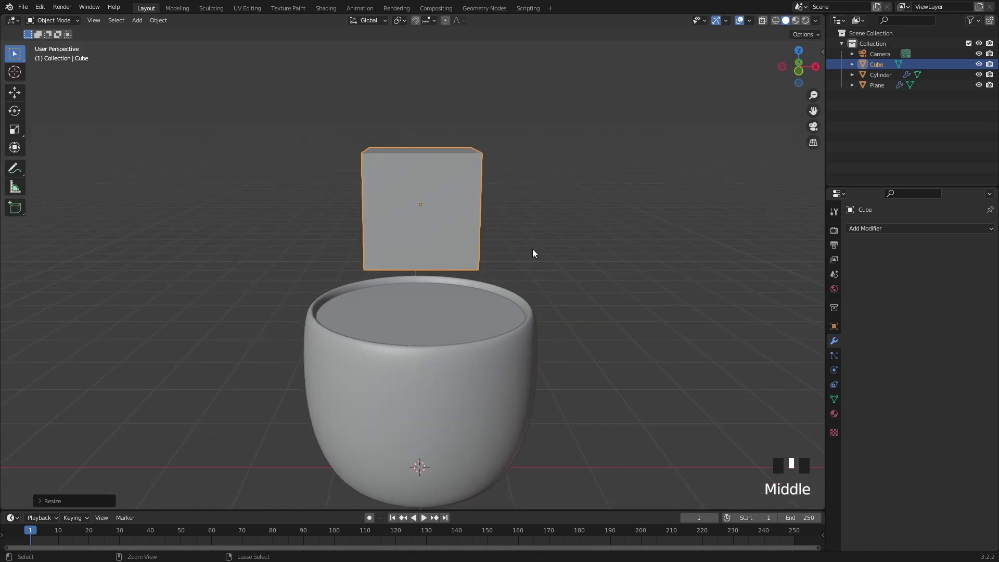
Step: Round the cube above the cup with a Catmull-Clark Subdivision modifier at viewport level 2
key(ctrl+1)
scroll(492, 221, up, 1)
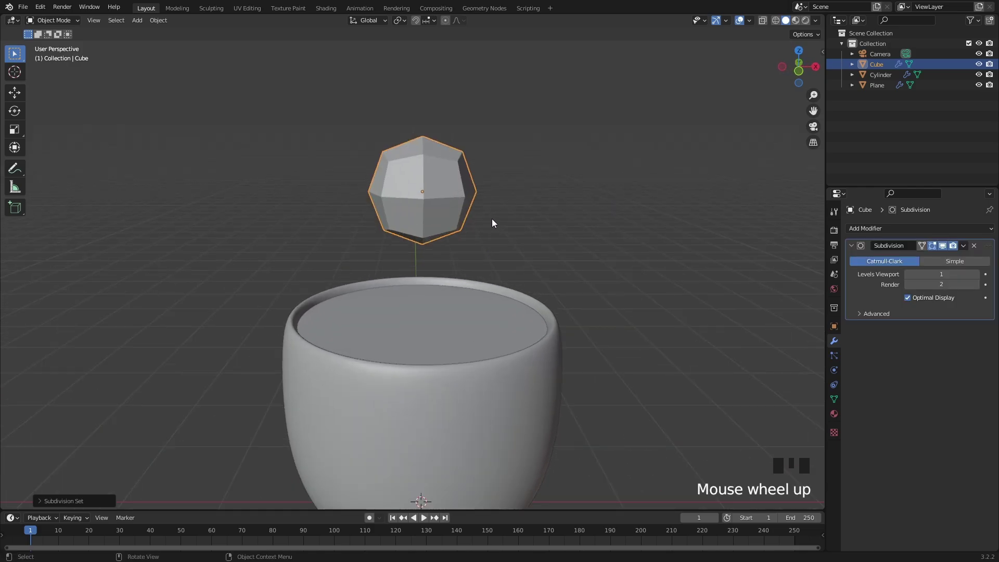
key(ctrl+2)
mouse_move(493, 222)
middle_down()
mouse_move(523, 235)
mouse_move(597, 224)
mouse_move(477, 222)
middle_up()
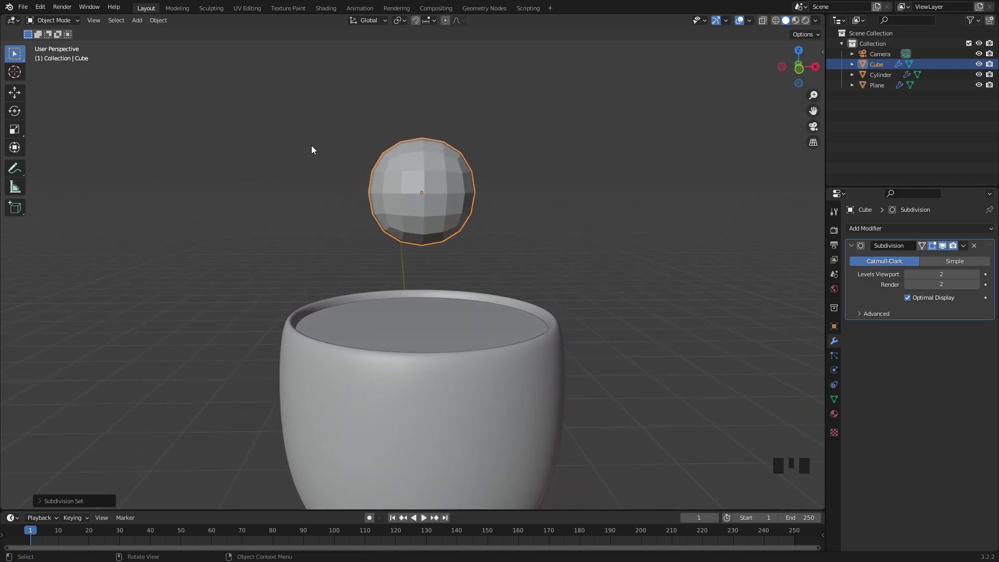
middle_drag(415, 187, 383, 212)
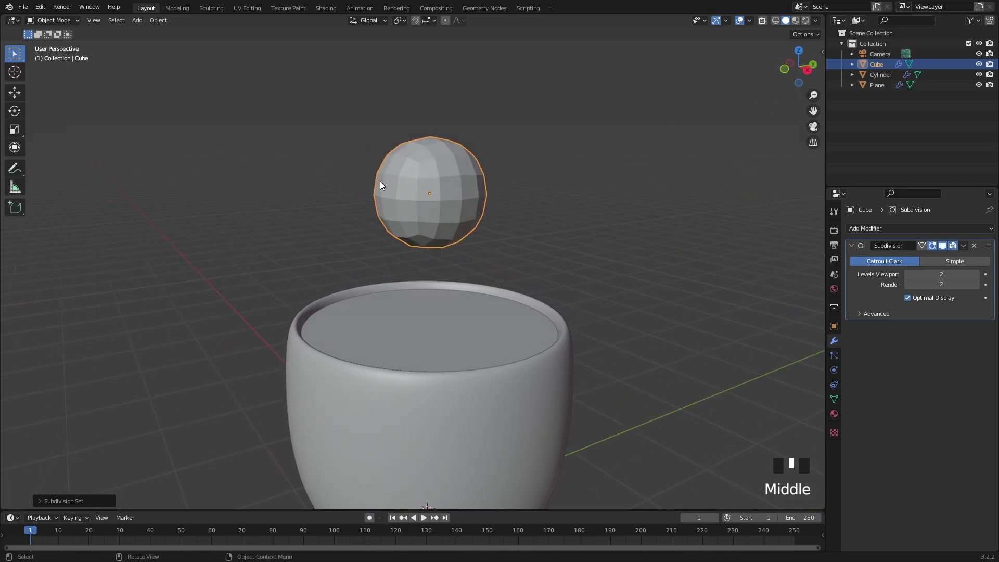
key(shift+z)
middle_drag(435, 188, 473, 182)
key(shift+z)
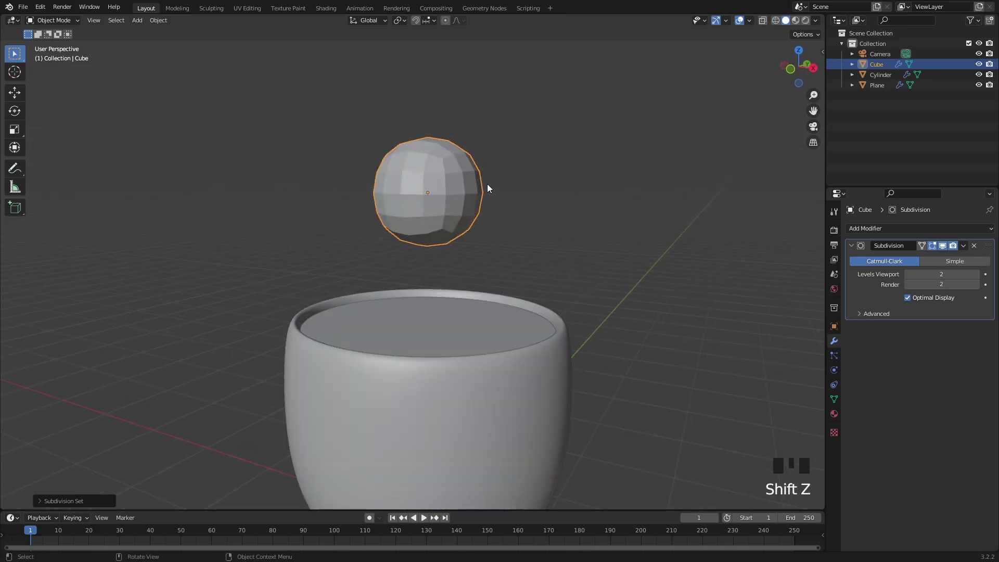
Step: Add a UV sphere beside the rounded cube to compare their face layouts, and delete the sphere again
key(shift+a)
mouse_move(590, 241)
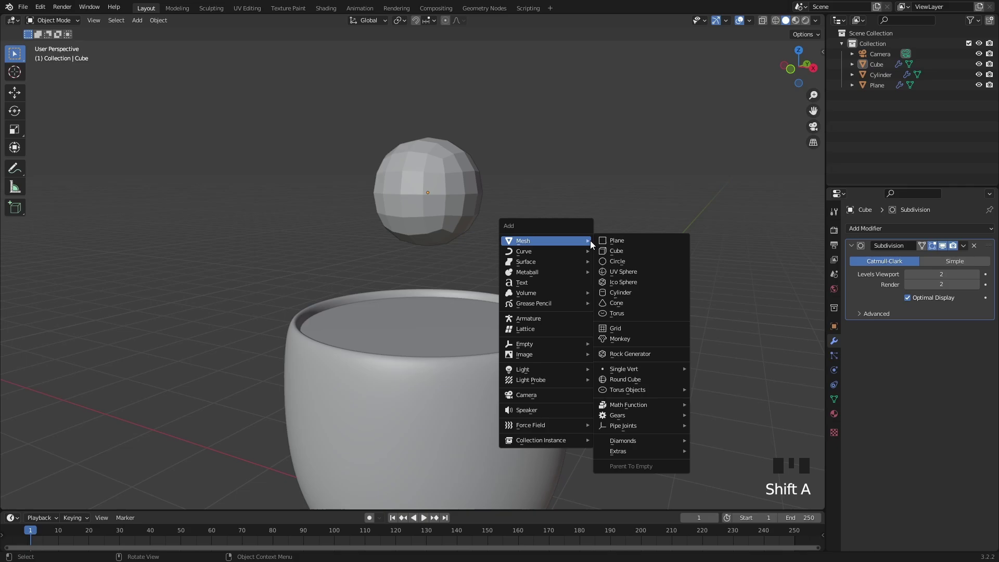
click(627, 272)
key(g)
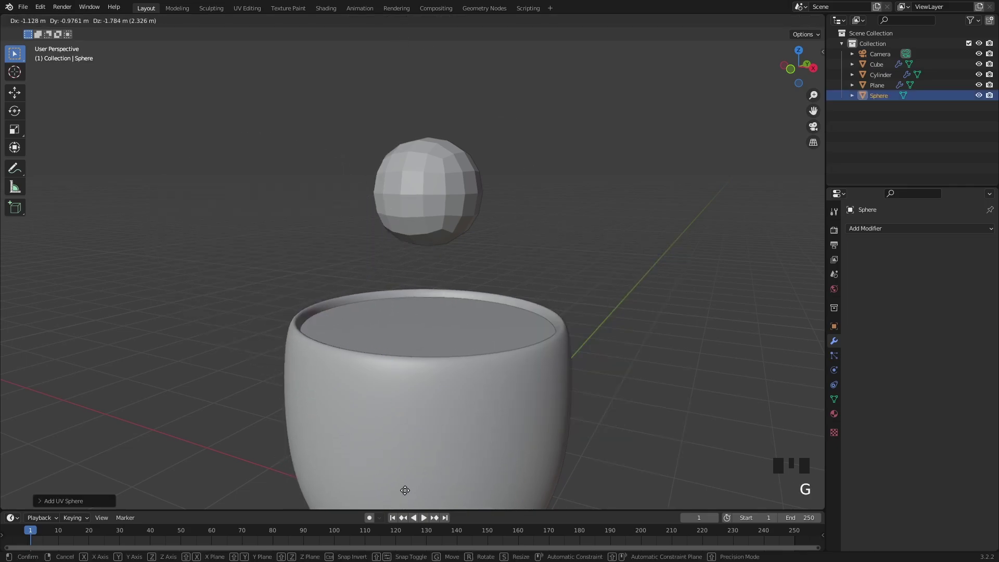
right_click(449, 437)
key(g)
click(452, 279)
scroll(278, 184, up, 3)
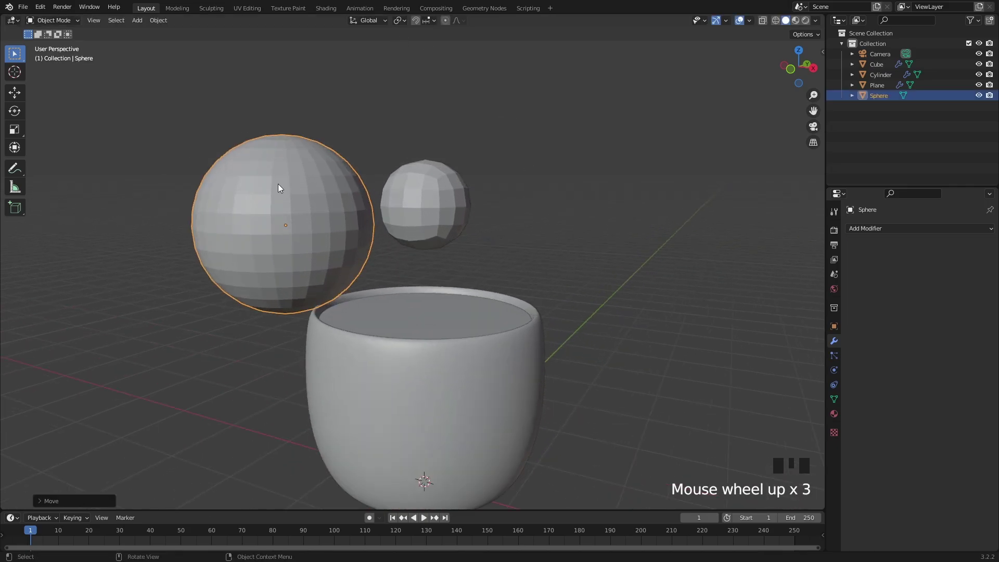
middle_drag(277, 184, 266, 143)
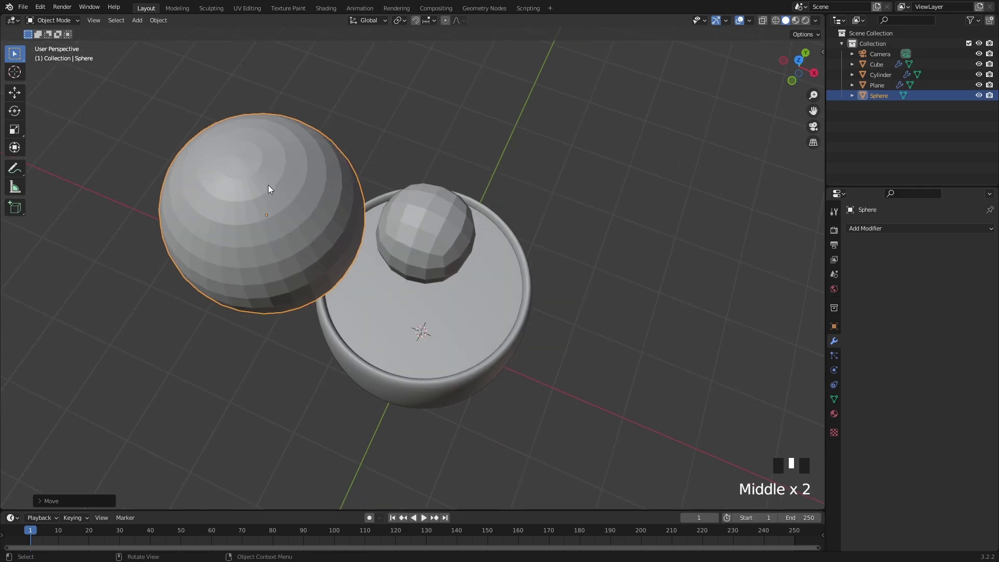
middle_drag(279, 210, 274, 160)
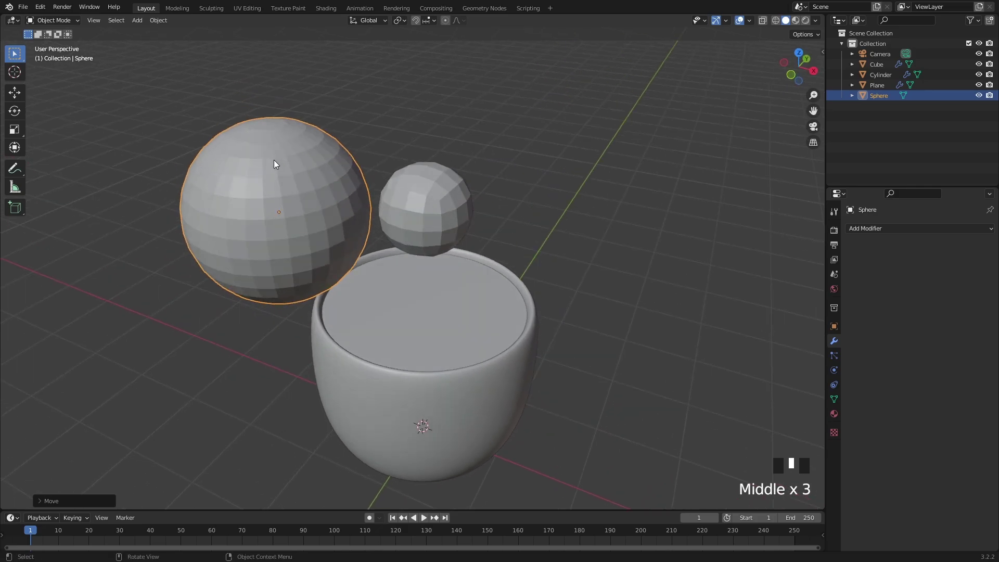
key(Delete)
Step: Select the rounded cube above the cup and apply its Subdivision modifier
scroll(407, 214, up, 2)
middle_drag(406, 215, 484, 224)
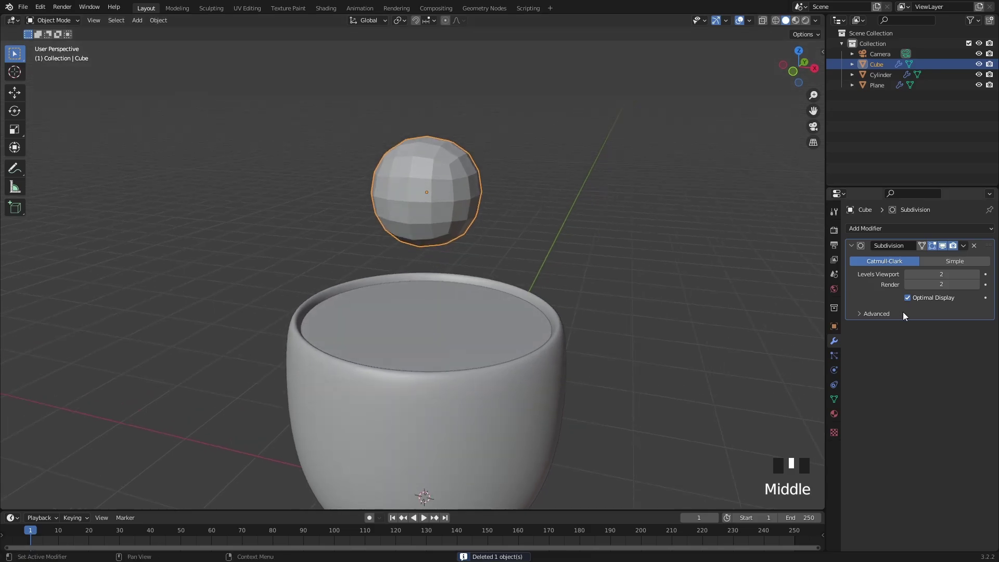
click(963, 246)
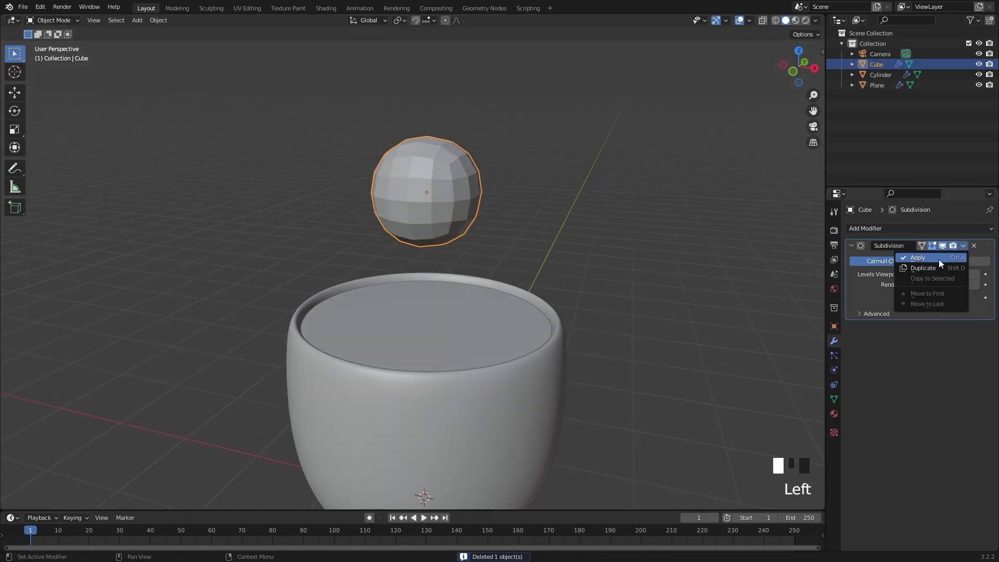
click(964, 247)
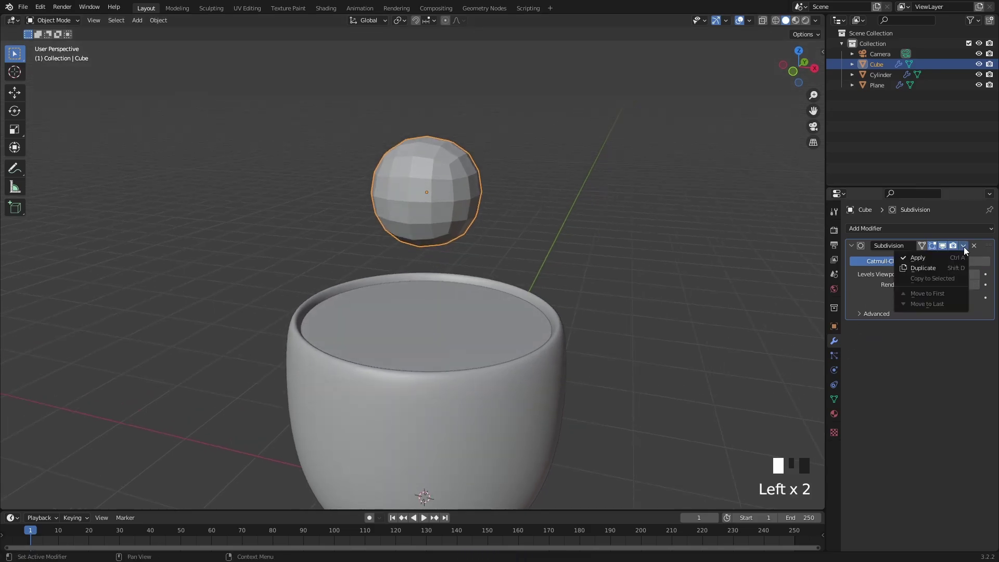
click(942, 258)
Step: Delete the faces of the rounded cube's lower half so only the upper dome is left
middle_drag(530, 255, 495, 226)
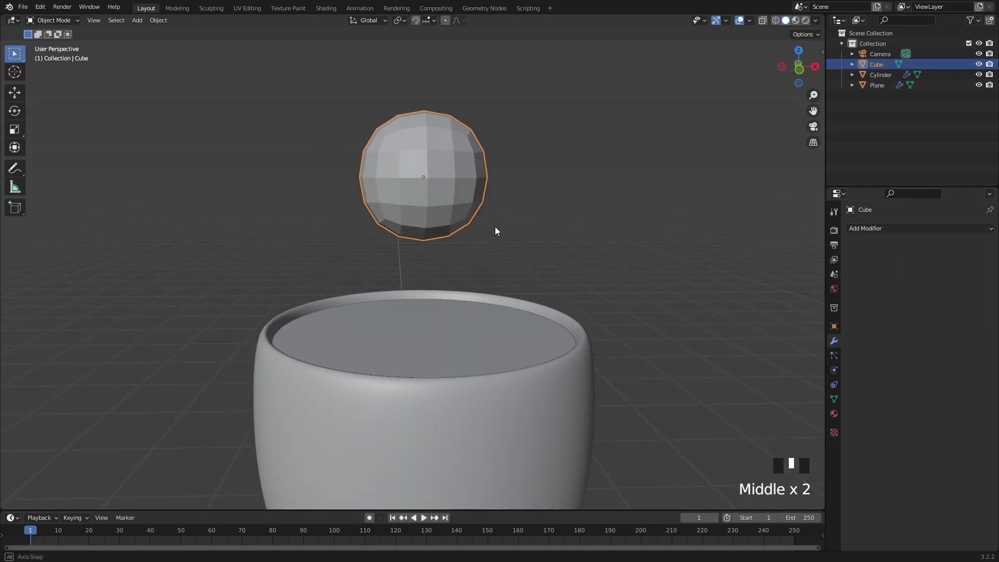
key(Tab)
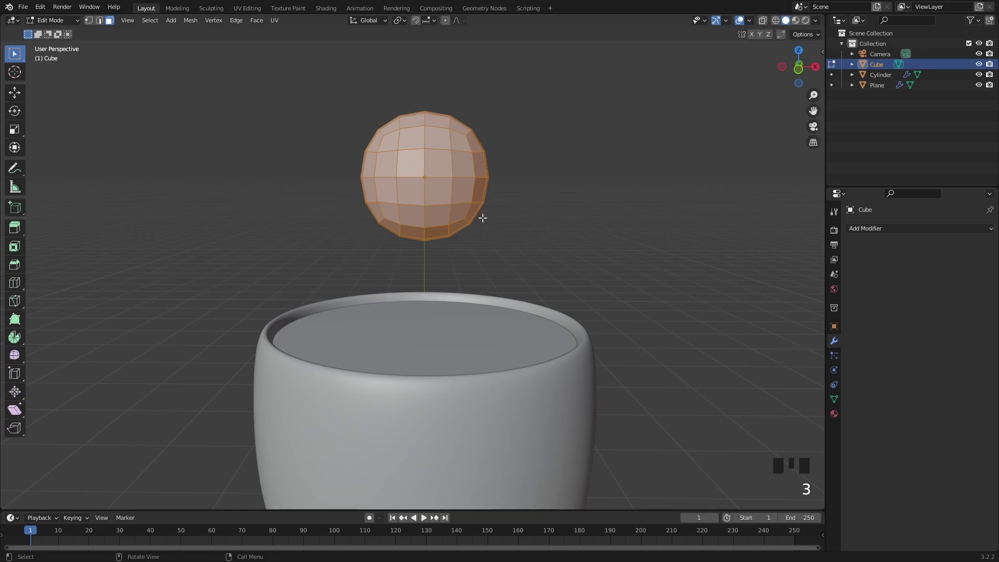
key(shift+z)
click(510, 241)
middle_drag(511, 241, 511, 234)
drag(585, 253, 333, 189)
middle_drag(333, 190, 338, 186)
key(x)
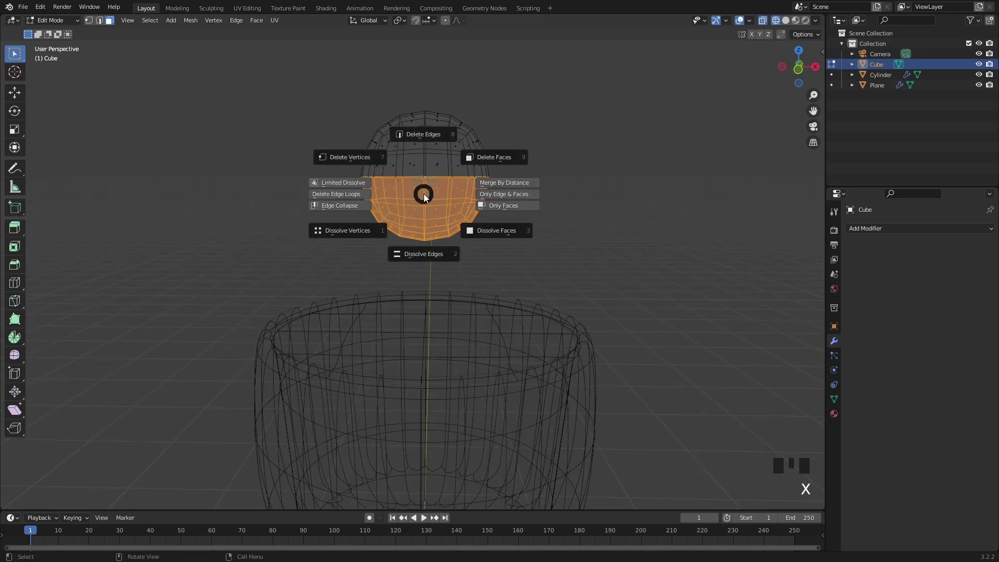
click(473, 168)
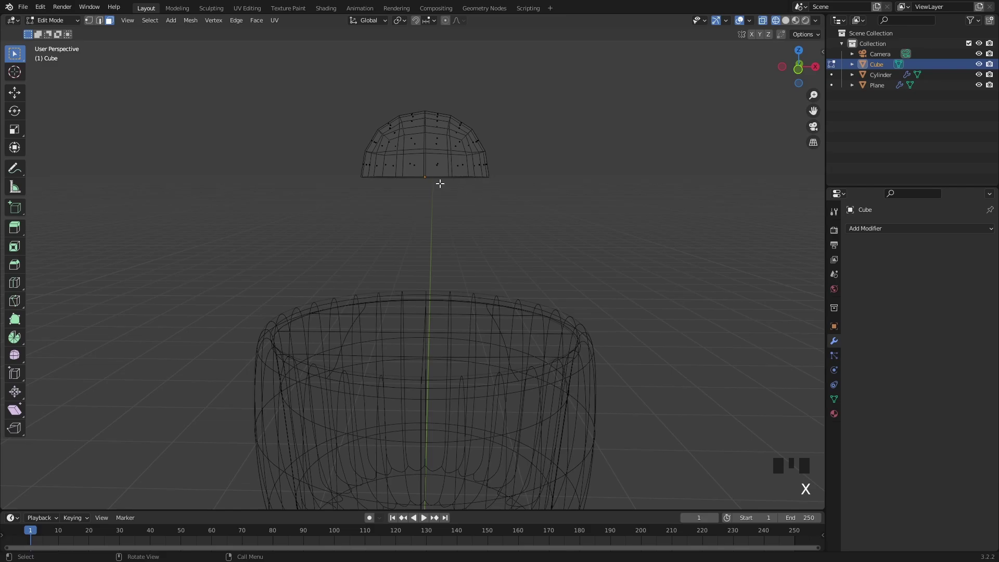
Step: Extrude the dome's open bottom edge loop straight down along Z to just above the cup
key(Tab)
middle_drag(508, 212, 377, 175)
key(Tab)
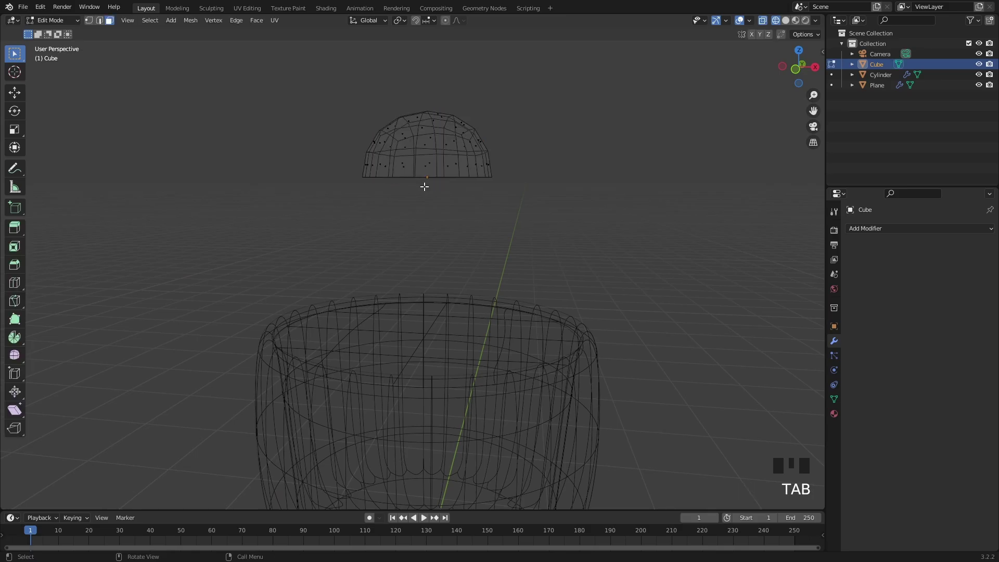
middle_drag(524, 200, 477, 203)
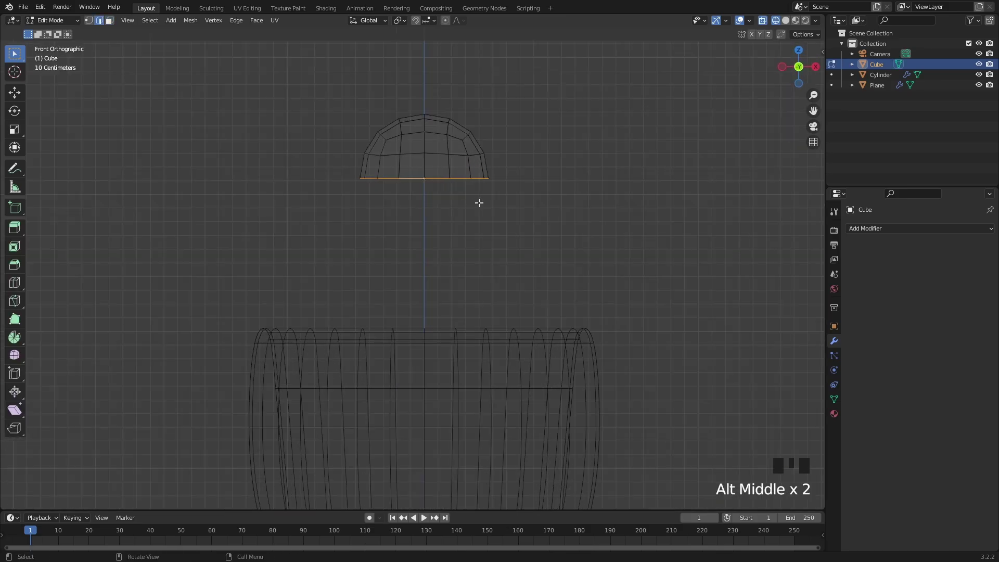
key(e)
key(z)
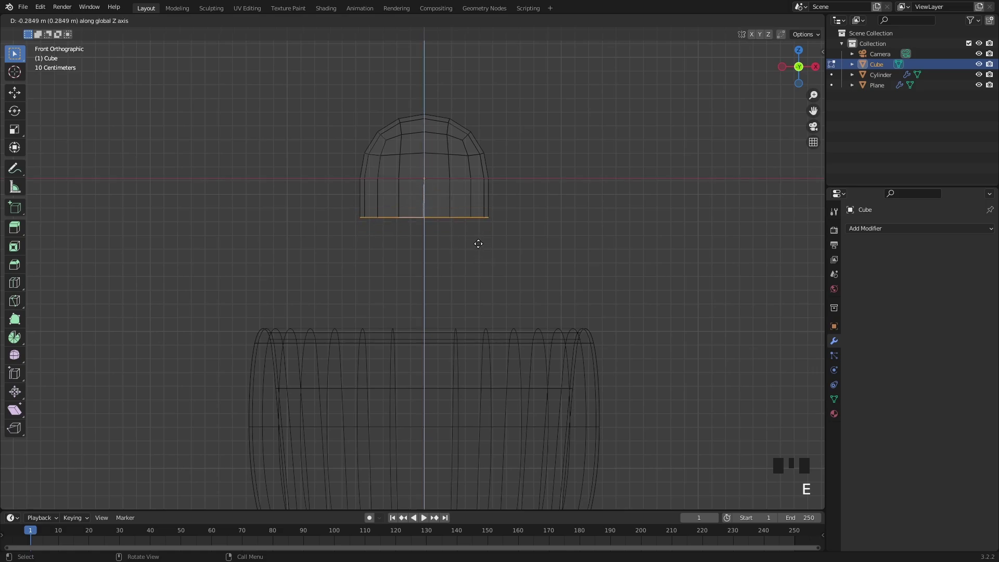
right_click(451, 223)
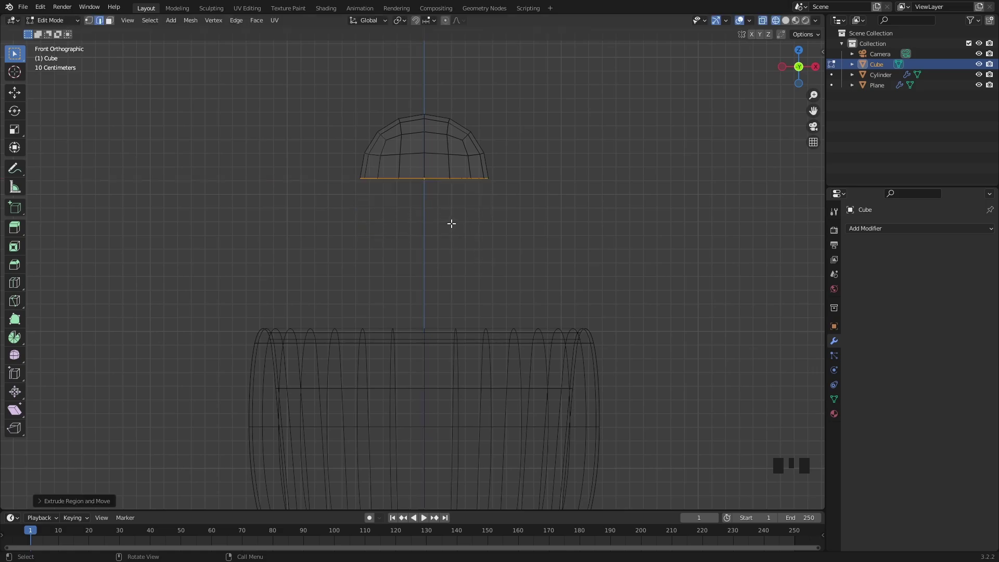
key(g)
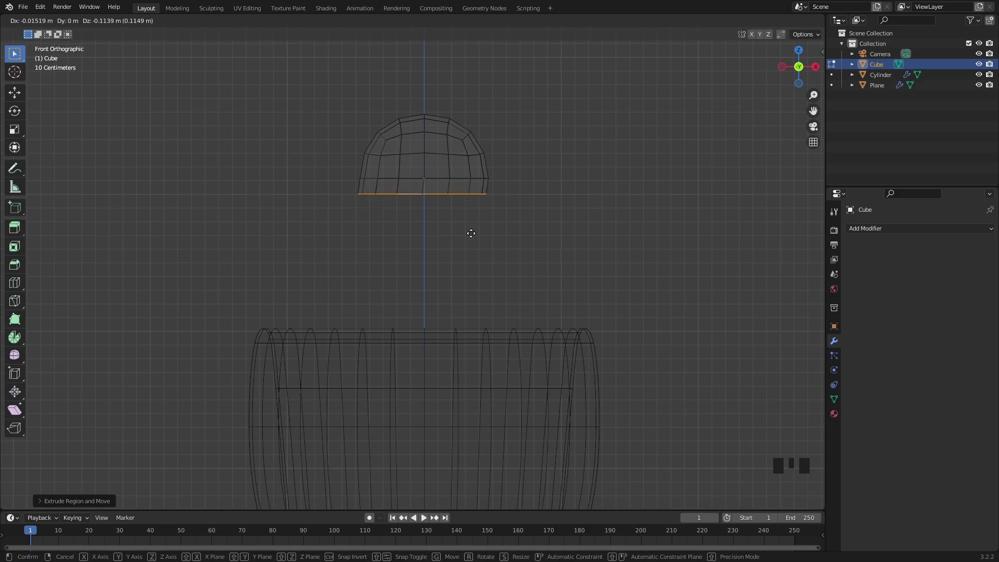
key(z)
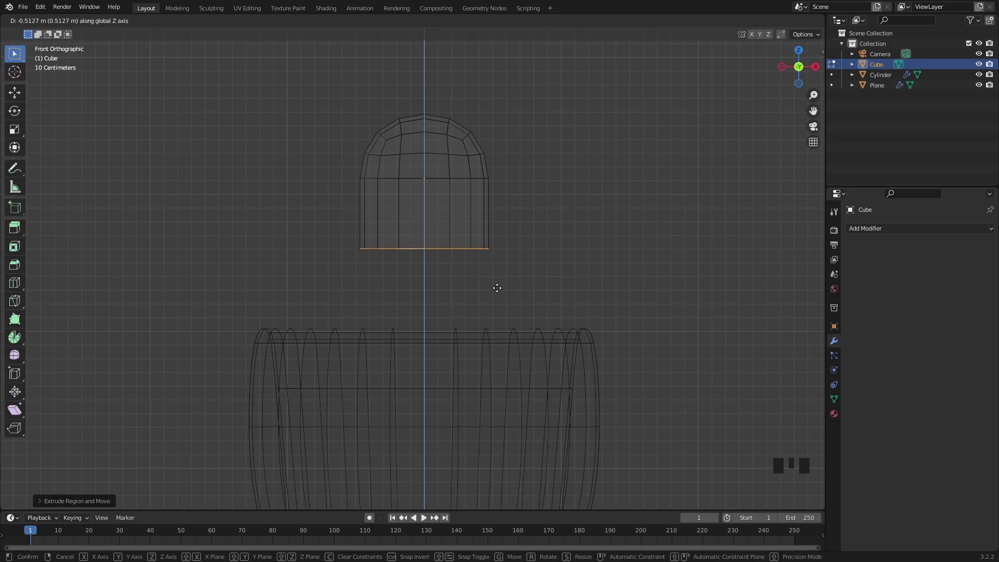
click(500, 308)
mouse_move(555, 223)
middle_down()
mouse_move(475, 227)
mouse_move(444, 252)
mouse_move(425, 220)
mouse_move(528, 221)
middle_up()
Step: Flare the dome by scaling its bottom edge loop by about 1.48 and the edge loop above it by about 1.1
key(shift+z)
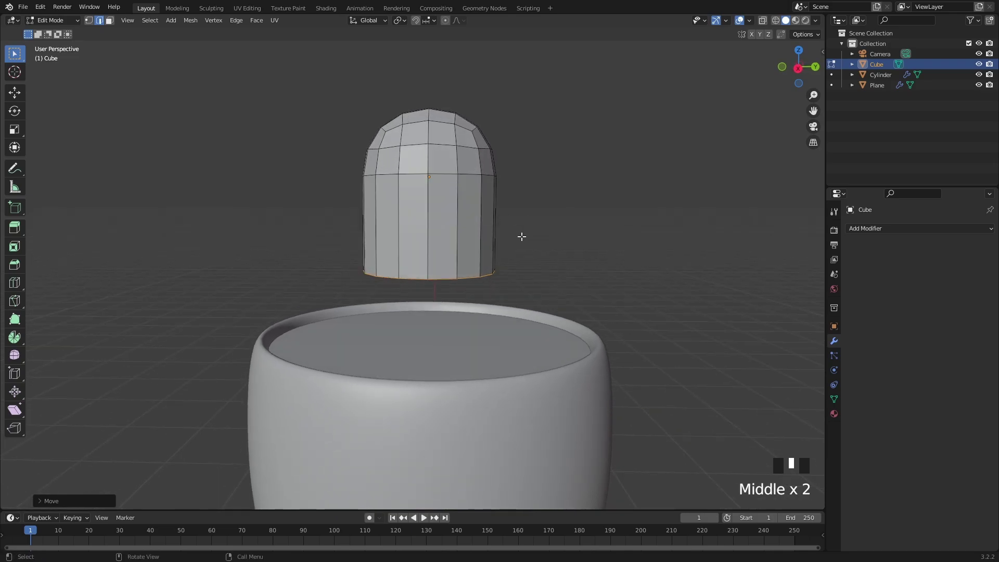
key(s)
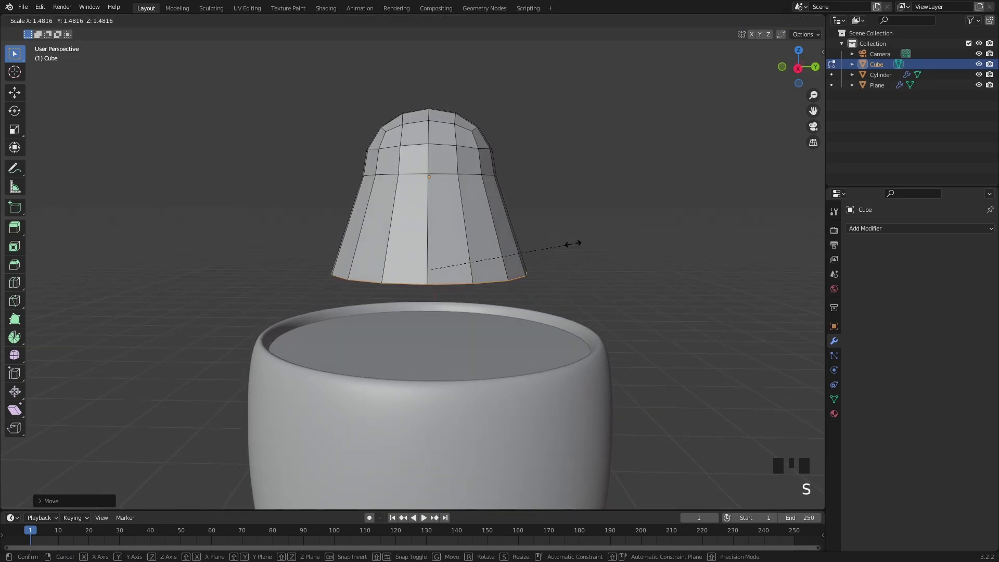
click(574, 243)
alt+click(446, 171)
key(s)
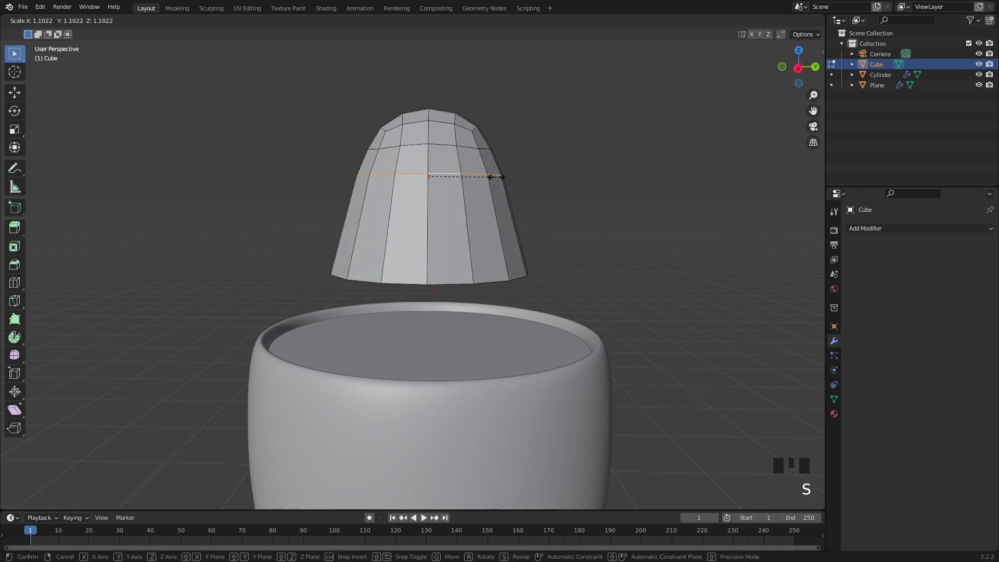
click(502, 176)
middle_drag(502, 175, 581, 198)
click(581, 198)
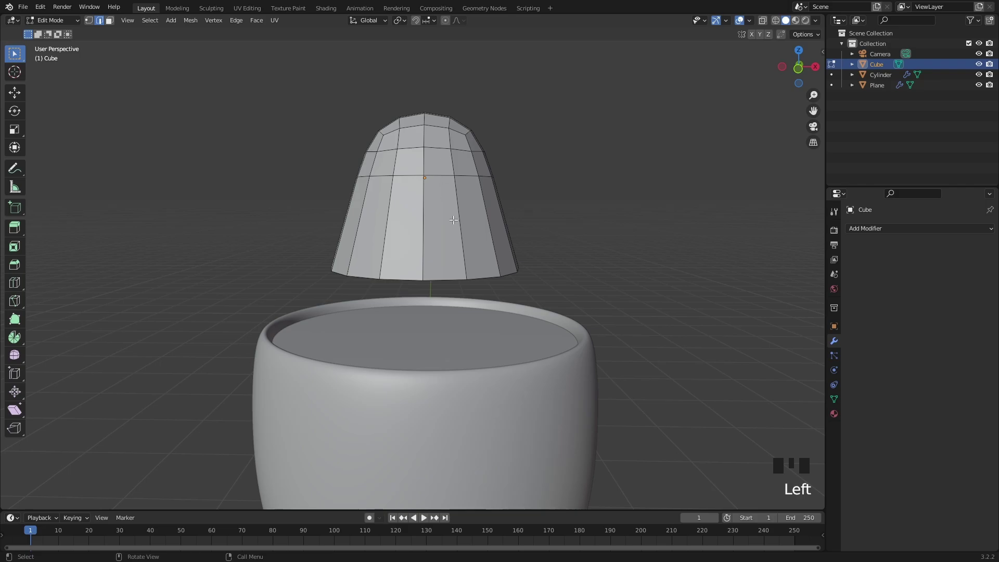
Step: Select the vertex at the centre of the dome's top and turn on proportional editing
shift+middle_drag(481, 177, 432, 252)
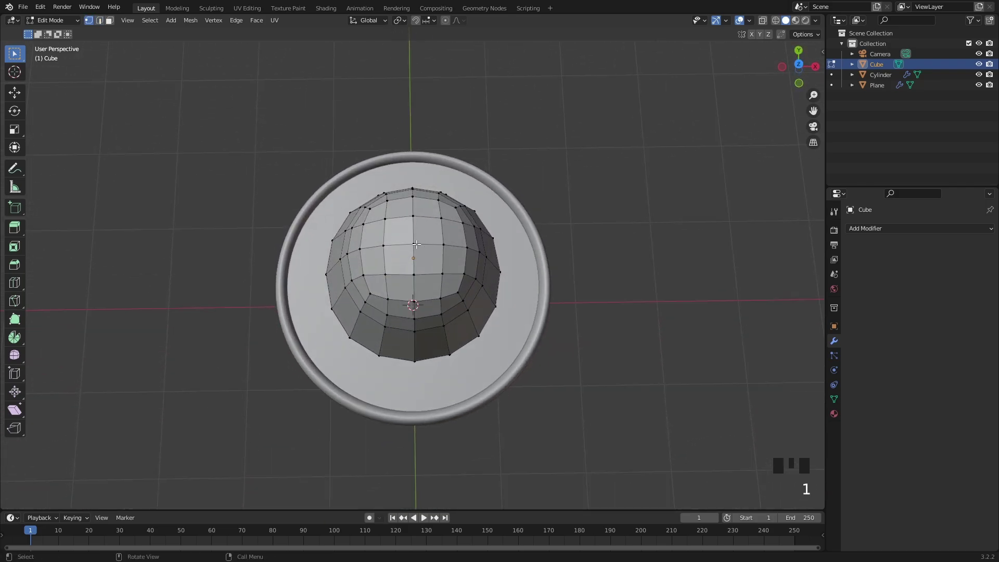
middle_drag(440, 243, 424, 202)
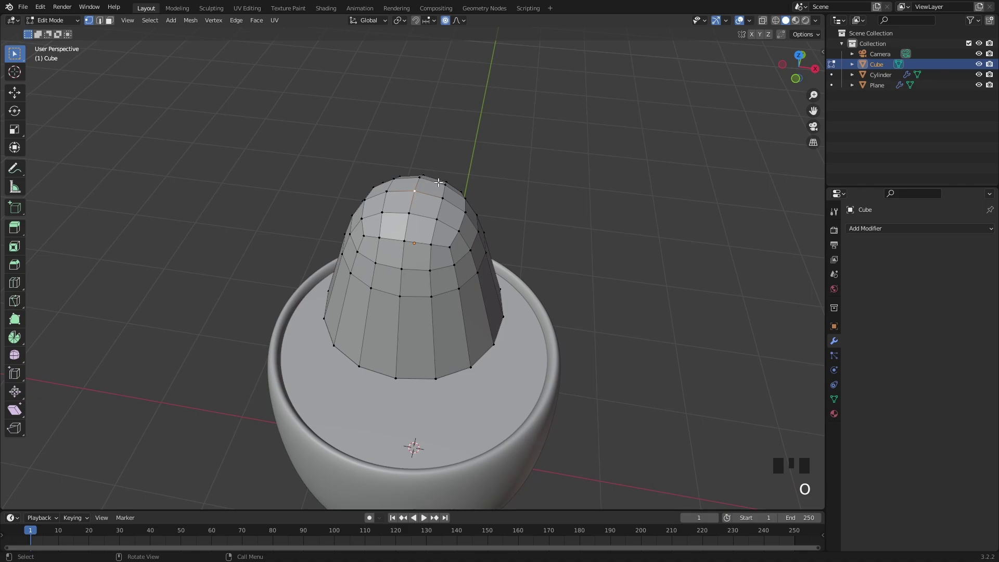
middle_drag(454, 26, 482, 156)
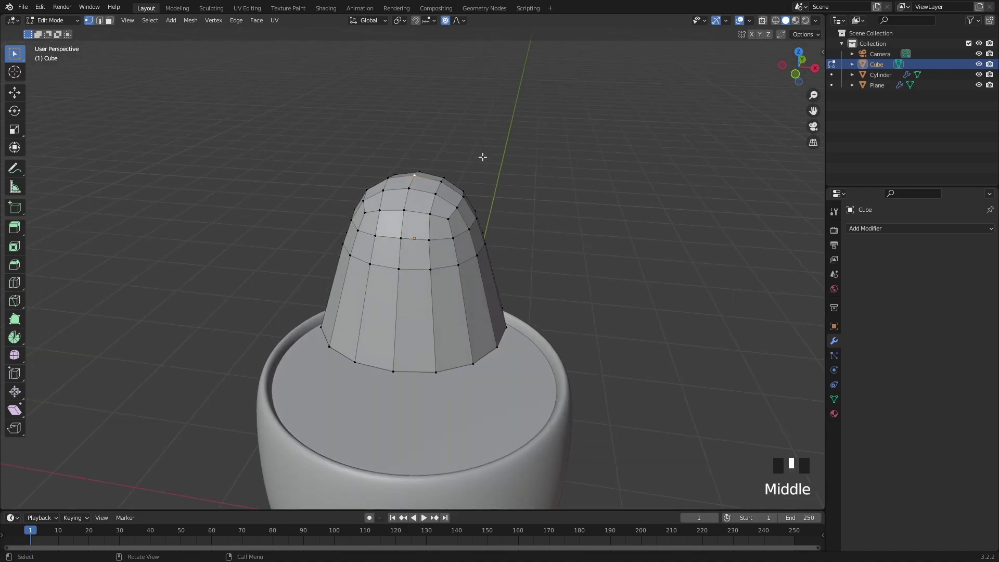
Step: Try scaling the dome's top with Smooth falloff at a proportional size of about 0.91, and undo the resize
key(s)
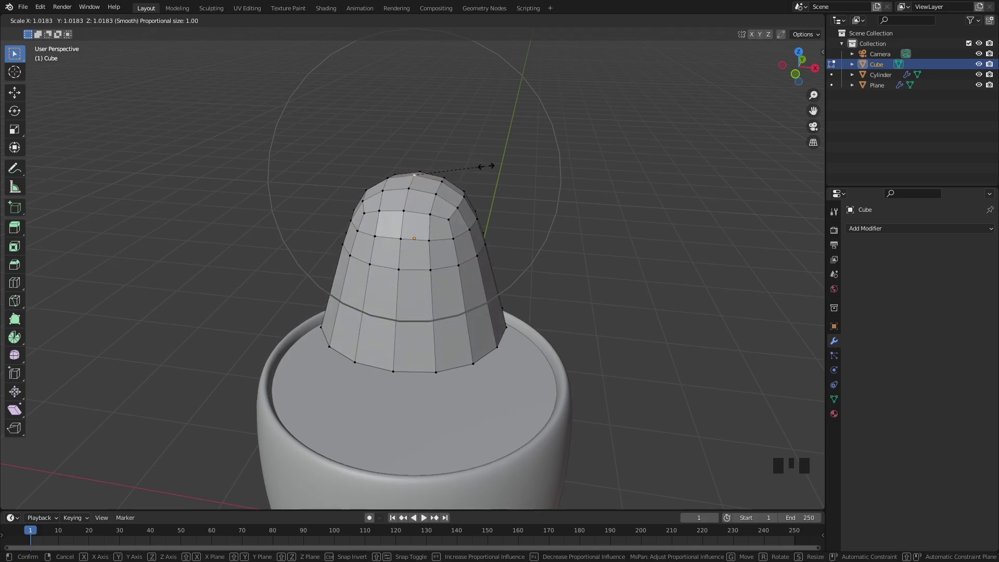
scroll(457, 167, up, 2)
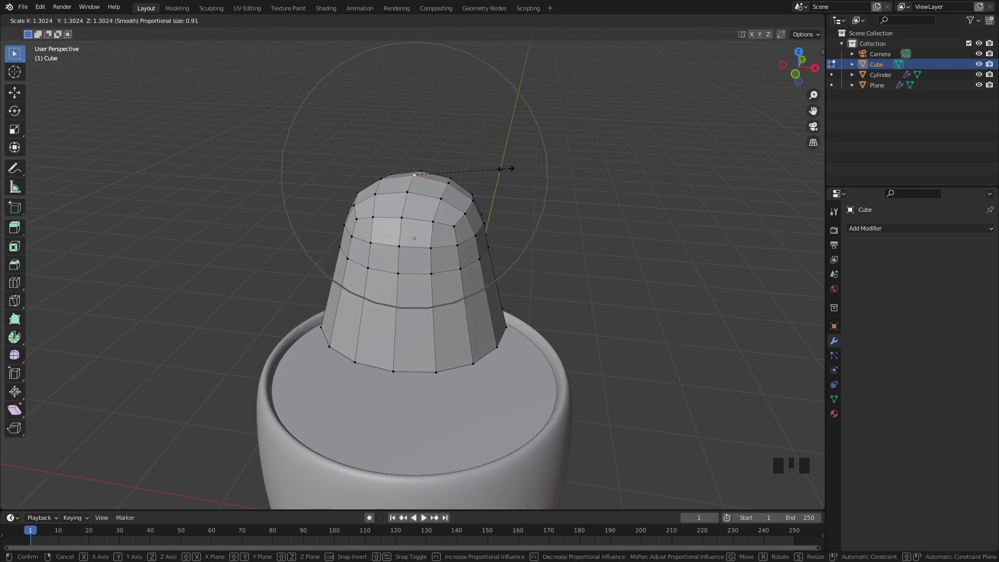
right_click(464, 168)
middle_drag(464, 168, 472, 152)
key(s)
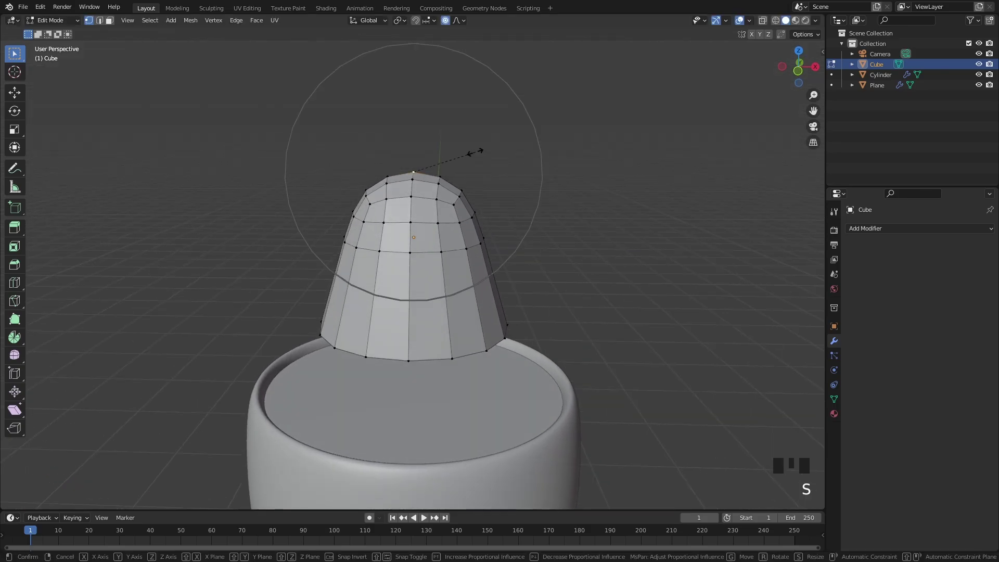
click(458, 154)
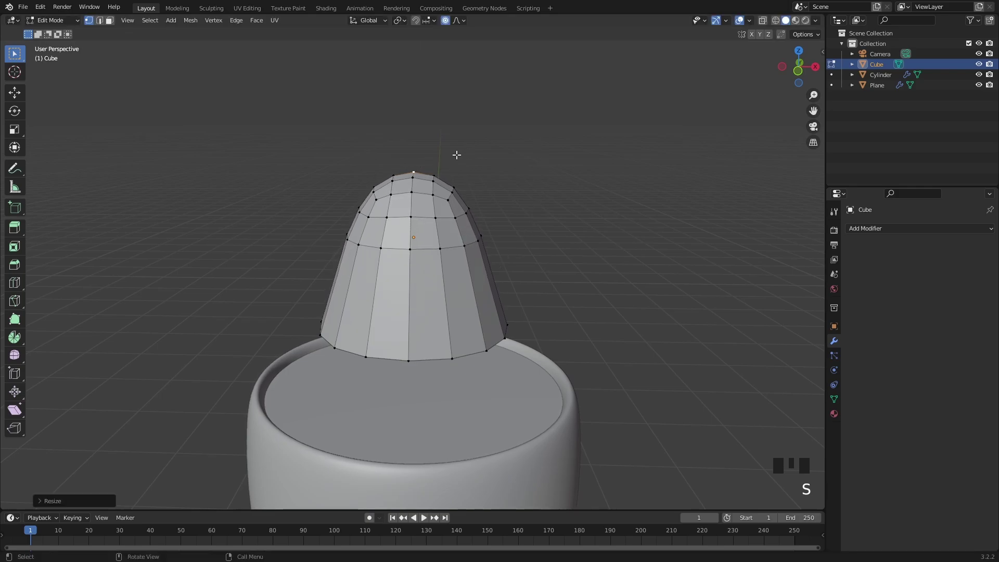
click(462, 22)
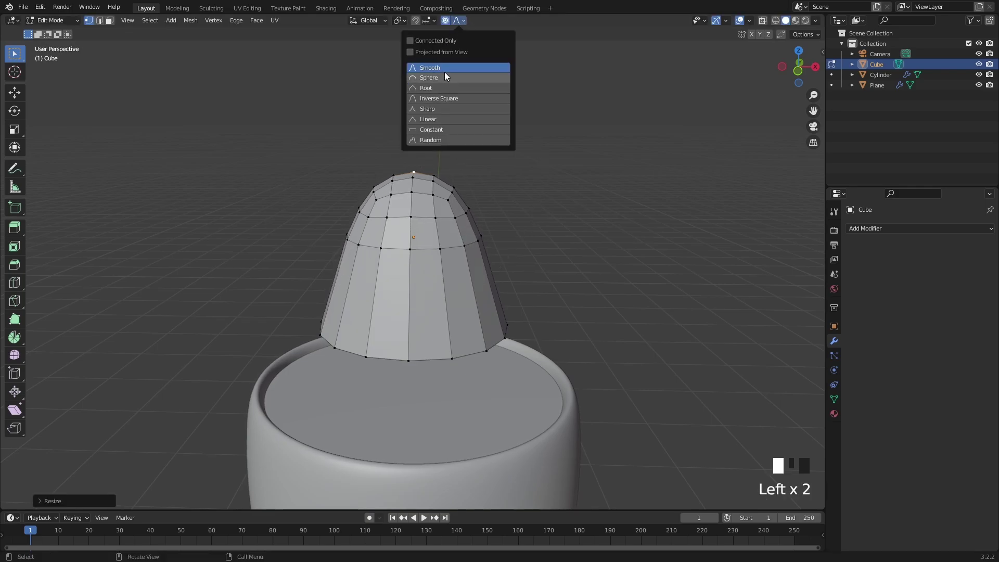
middle_drag(526, 200, 517, 199)
key(ctrl+z)
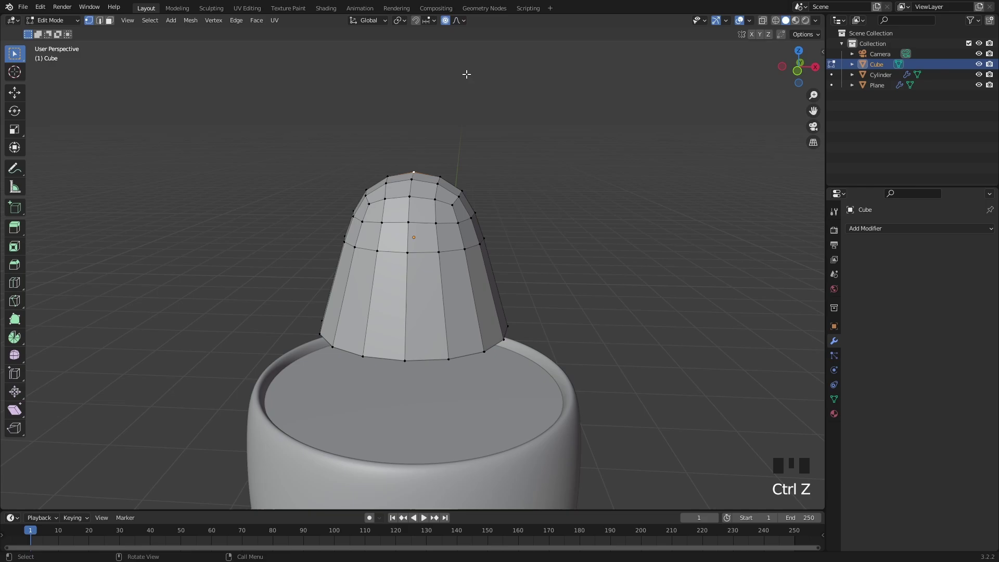
Step: Set the proportional editing falloff to Sphere and try scaling the dome's top with it
click(461, 24)
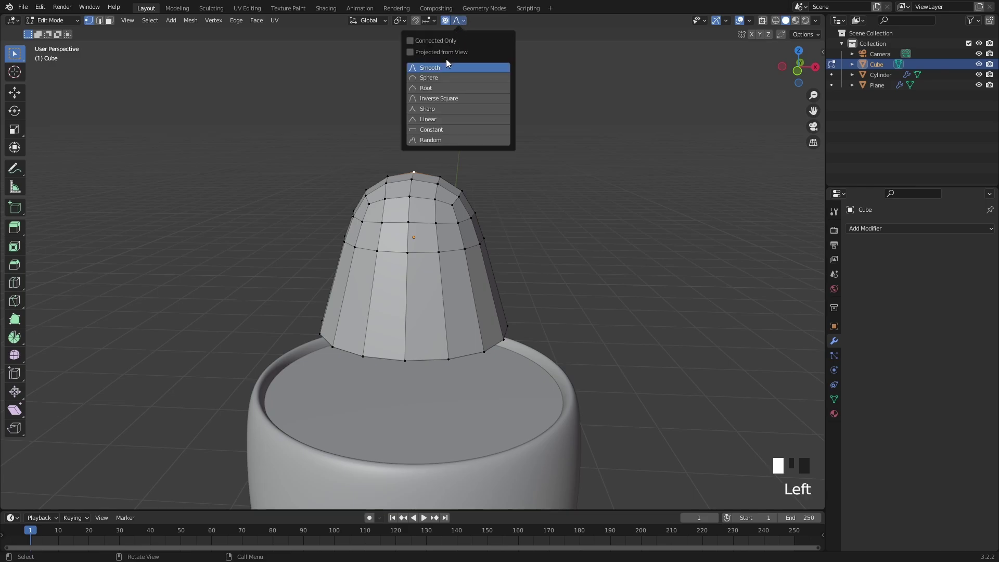
click(440, 77)
key(s)
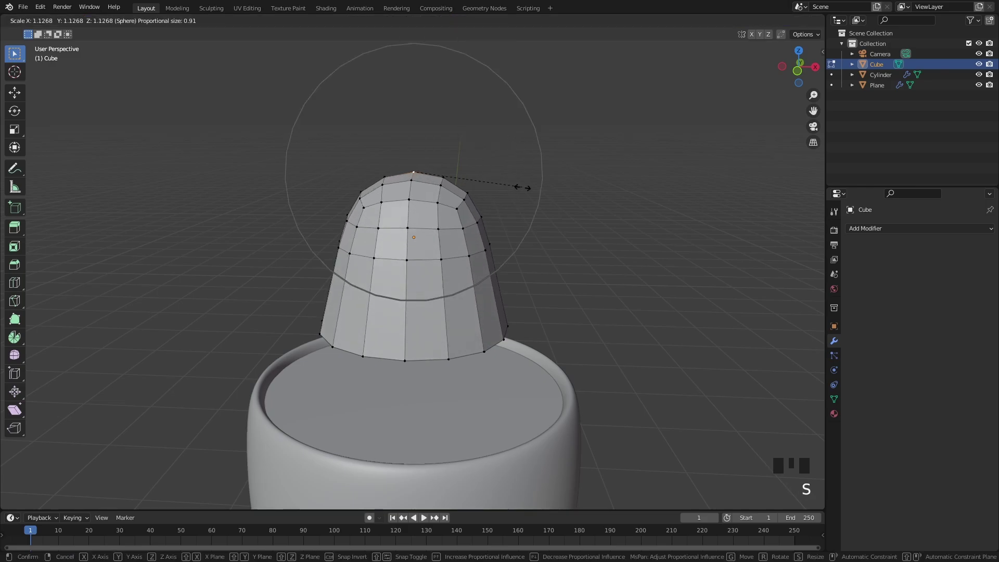
right_click(468, 134)
Step: Try scaling the dome's top with the proportional editing falloff set to Sharp
click(461, 21)
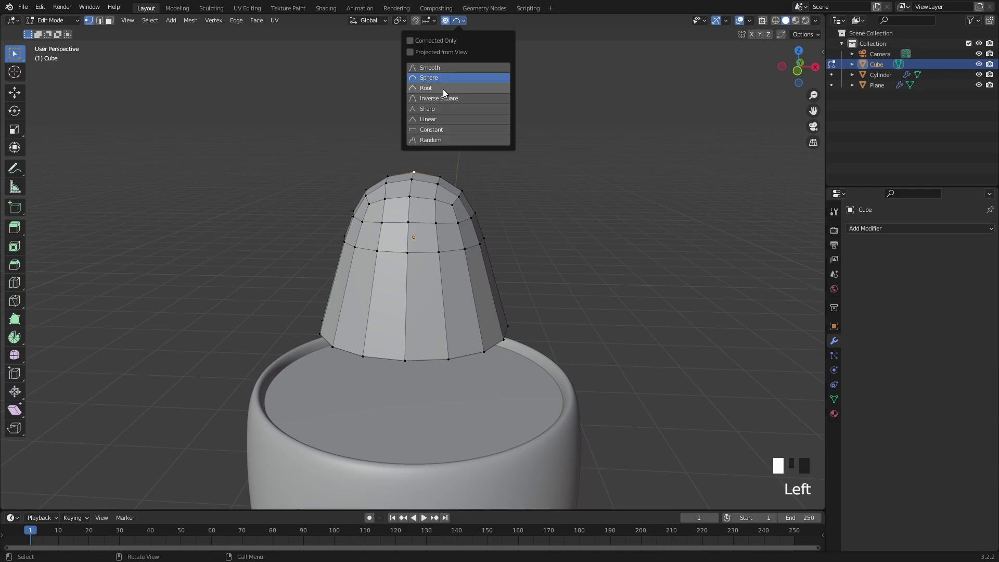
click(440, 108)
key(s)
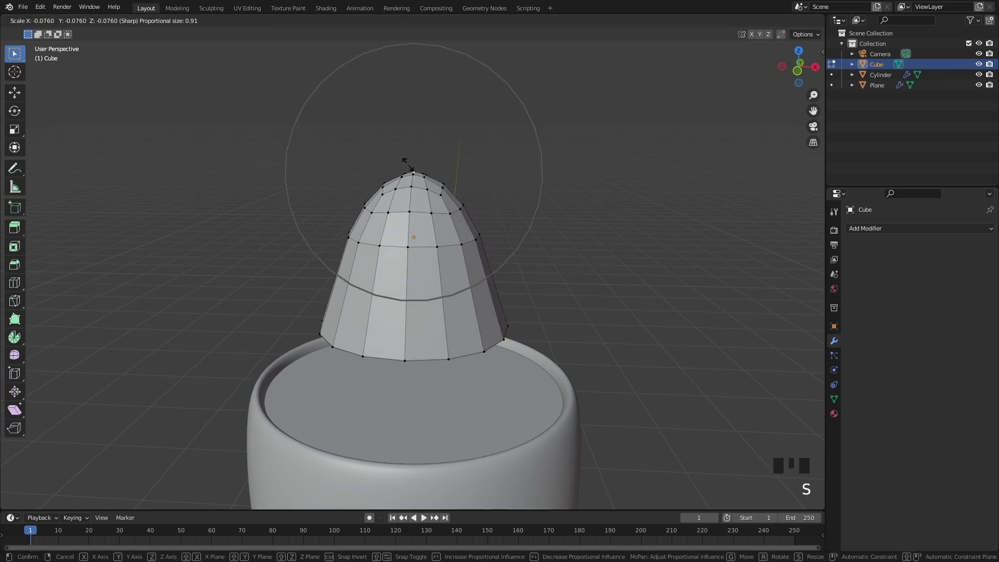
right_click(458, 167)
Step: Set the proportional editing falloff to Smooth and scale down the dome's top with it
click(458, 20)
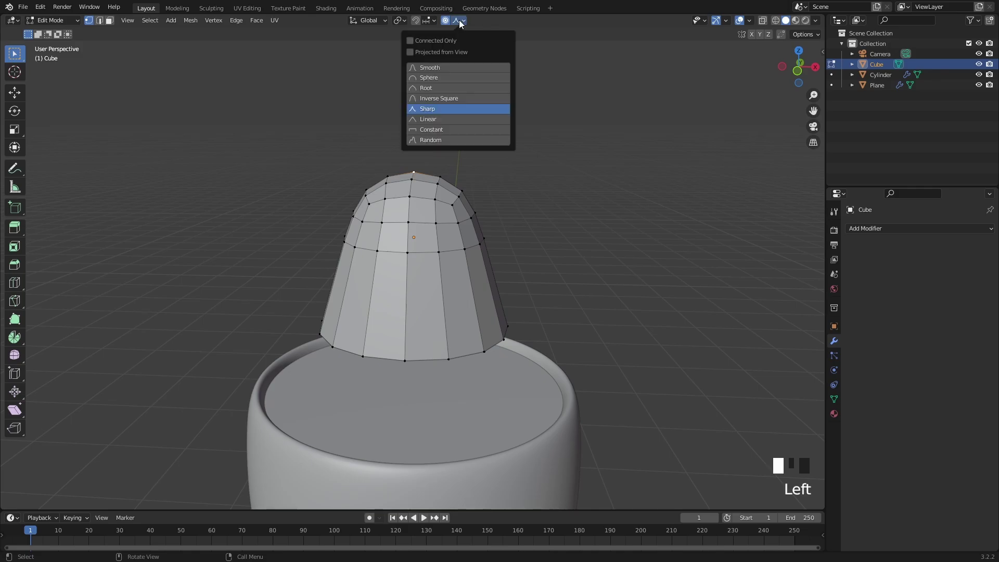
click(442, 67)
key(s)
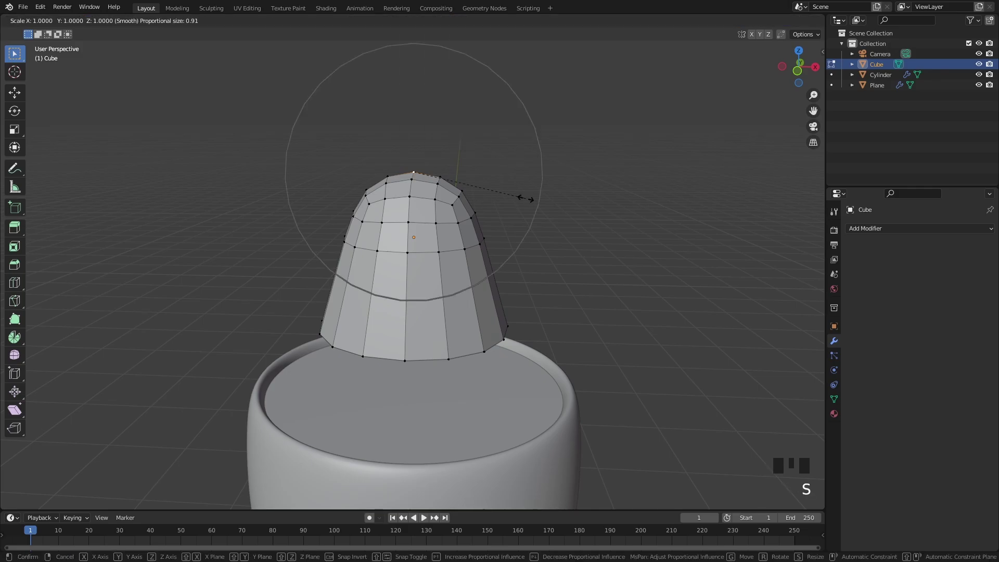
key(s)
click(490, 189)
Step: Add a centred horizontal edge loop around the dome's lowest section and return to Object Mode with nothing selected
middle_drag(489, 190, 441, 239)
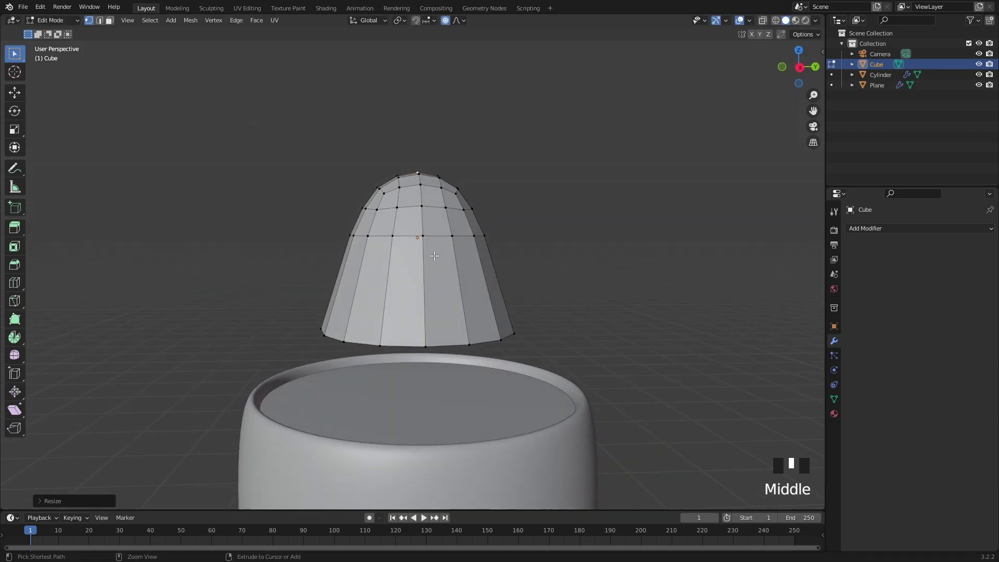
key(ctrl+r)
click(434, 256)
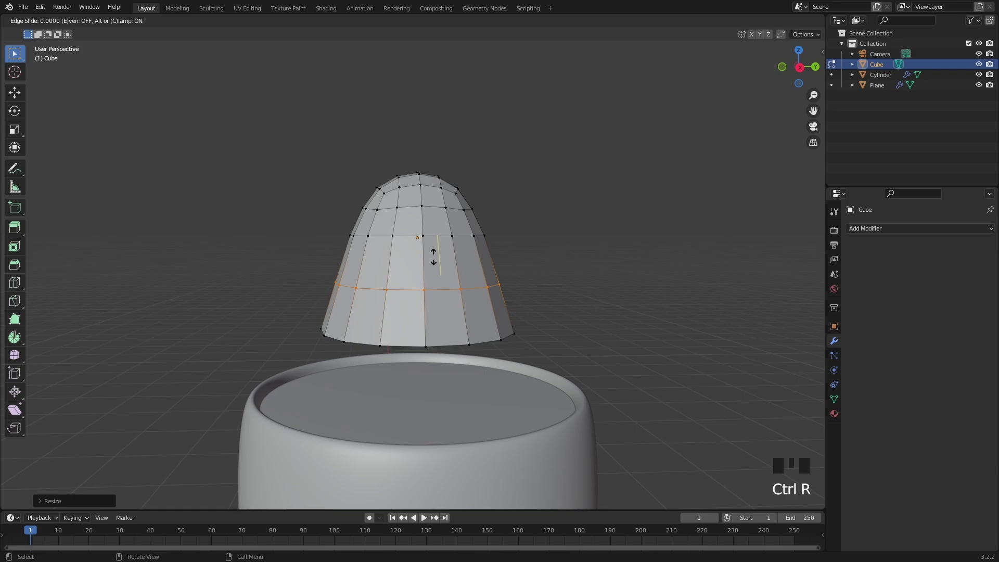
click(434, 256)
key(Tab)
click(526, 239)
Step: Try lowering the dome along Z into the cup, and undo the move
scroll(424, 239, down, 3)
middle_drag(424, 240, 477, 210)
click(435, 258)
scroll(435, 258, up, 2)
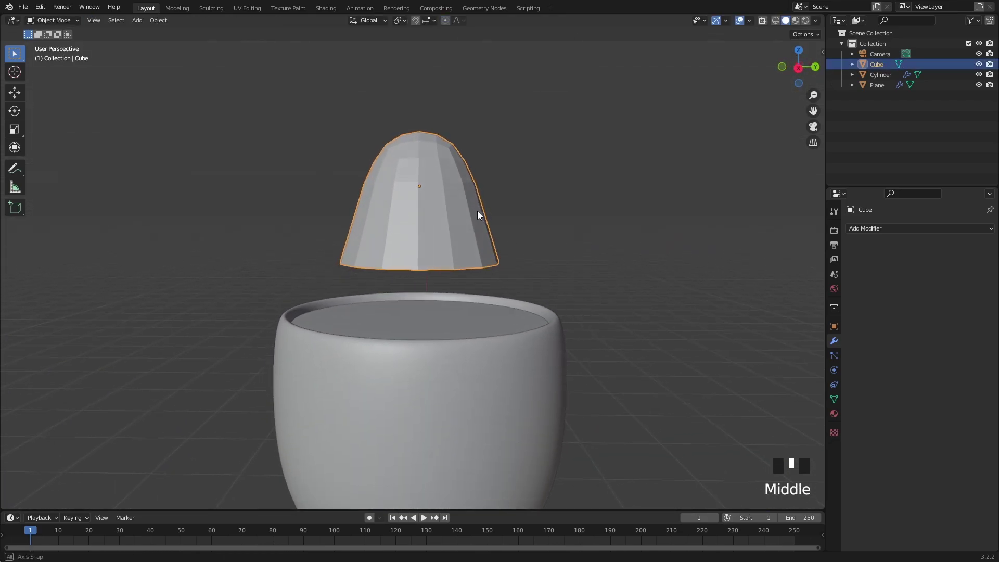
key(g)
key(z)
click(464, 324)
middle_drag(464, 324, 454, 233)
key(ctrl+z)
Step: In right side view, shift the dome's top vertex about 0.26 m along Y with Smooth proportional editing at a size of about 1.33 m
key(Tab)
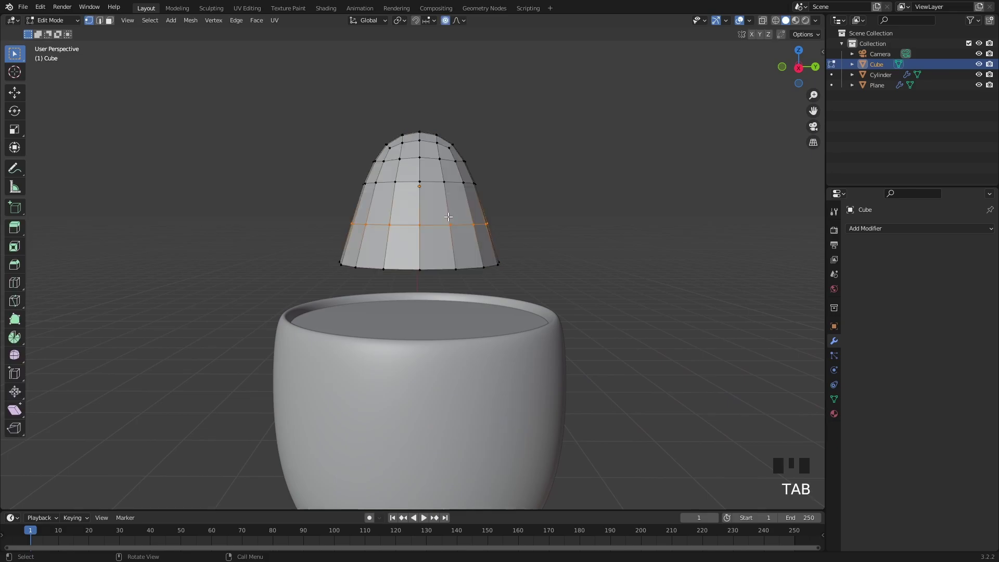
mouse_move(435, 146)
middle_down()
mouse_move(433, 170)
mouse_move(457, 139)
mouse_move(447, 156)
middle_up()
click(420, 171)
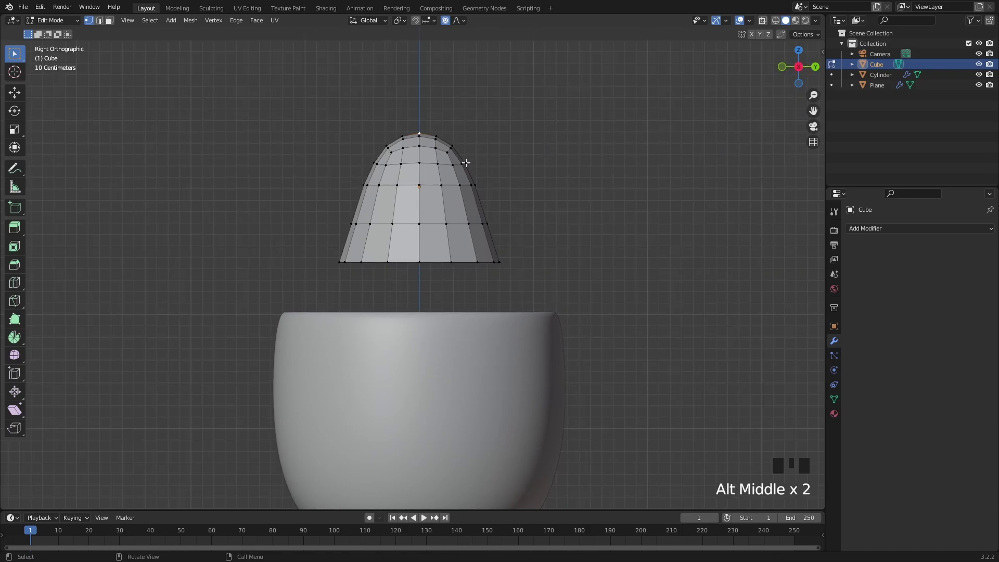
key(g)
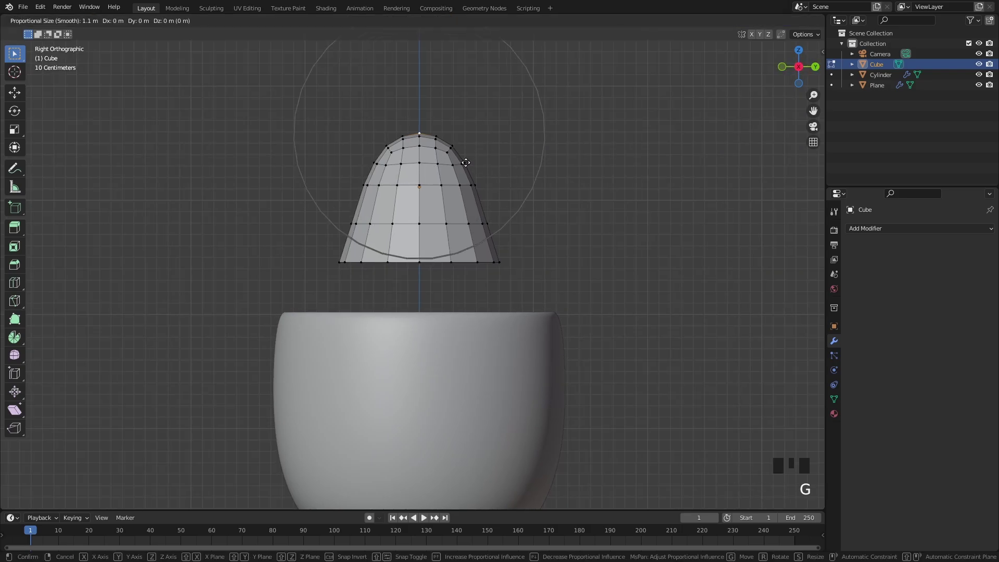
scroll(465, 162, down, 1)
key(y)
scroll(473, 163, down, 2)
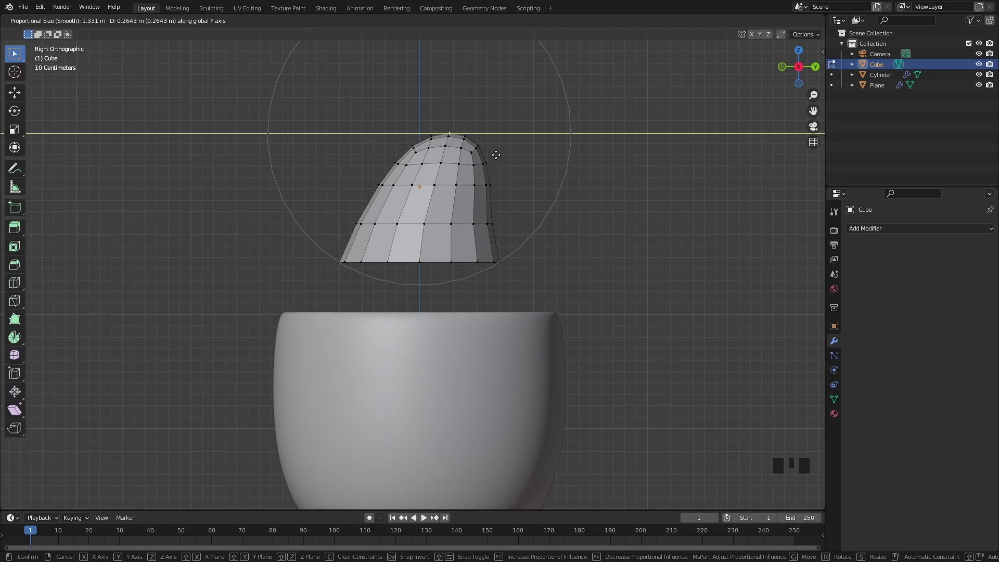
click(495, 154)
Step: Lower the leaning dome along Z in Object Mode until its base sinks below the tea surface
key(Tab)
middle_drag(495, 155, 478, 203)
key(g)
key(z)
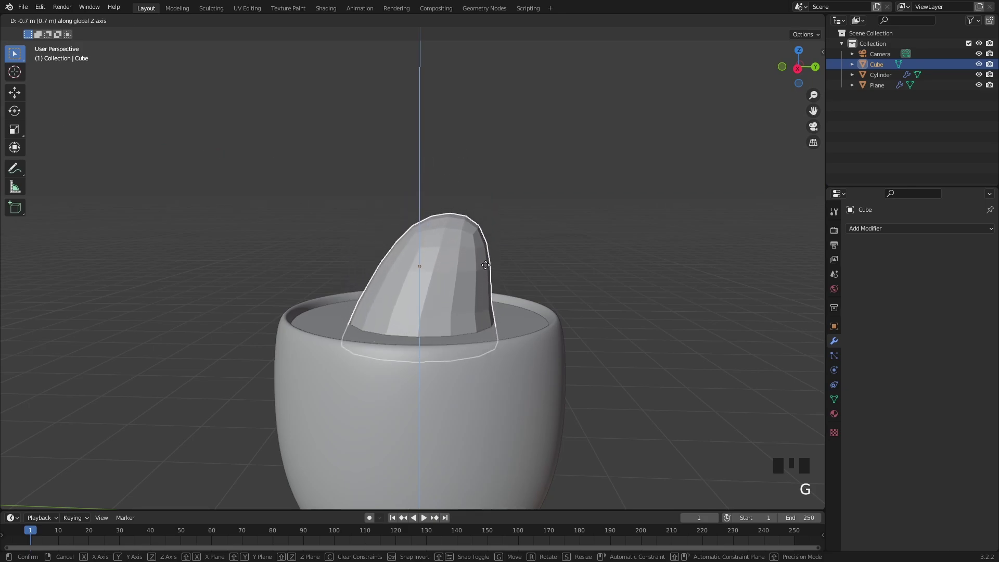
click(484, 307)
Step: Adjust the dome's width by scaling it along X and along Y
middle_drag(485, 307, 532, 292)
key(s)
key(x)
click(495, 261)
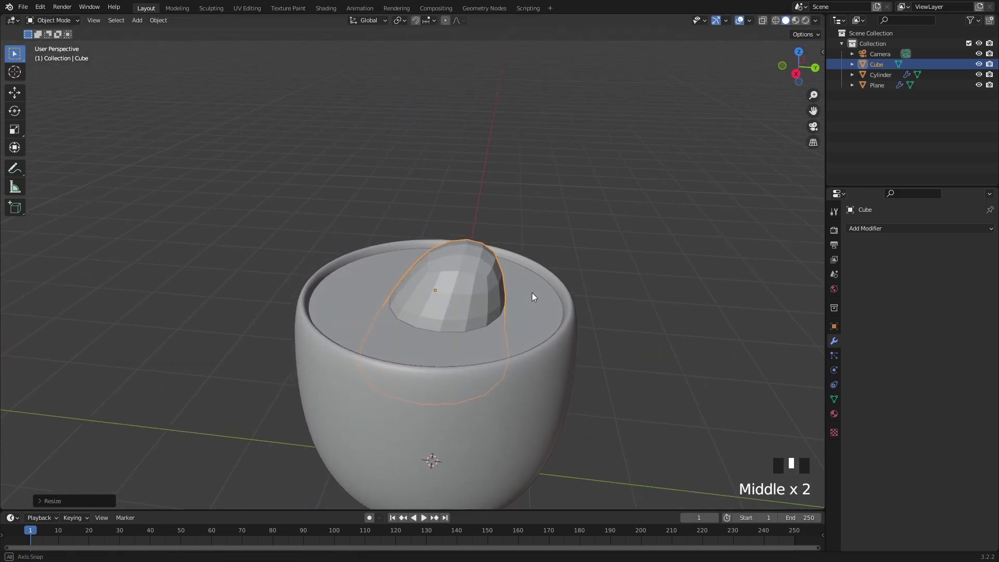
key(s)
key(y)
click(536, 292)
Step: Enlarge the dome uniformly and adjust its height in the cup along Z
middle_drag(454, 276, 596, 267)
key(s)
click(522, 271)
key(g)
key(z)
click(478, 262)
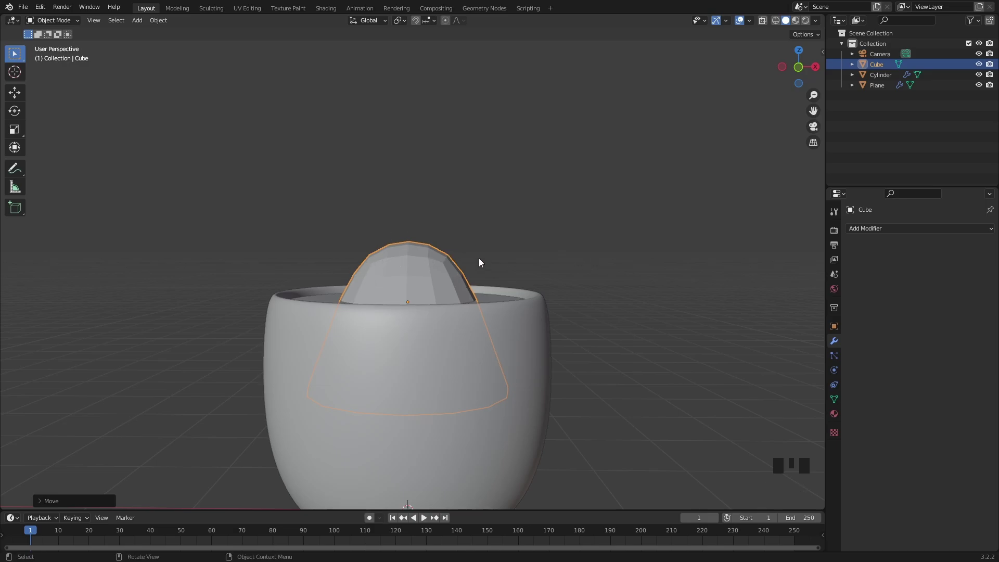
Step: Nudge the dome along Y and raise it slightly along Z out of the tea
shift+middle_drag(440, 272, 468, 205)
key(g)
key(z)
key(y)
right_click(453, 254)
key(g)
key(y)
click(457, 255)
key(g)
key(z)
click(457, 232)
Step: Flatten the dome by lowering its top vertex about 0.1 m along Z with proportional editing at a size of about 1.33 m
key(Tab)
key(g)
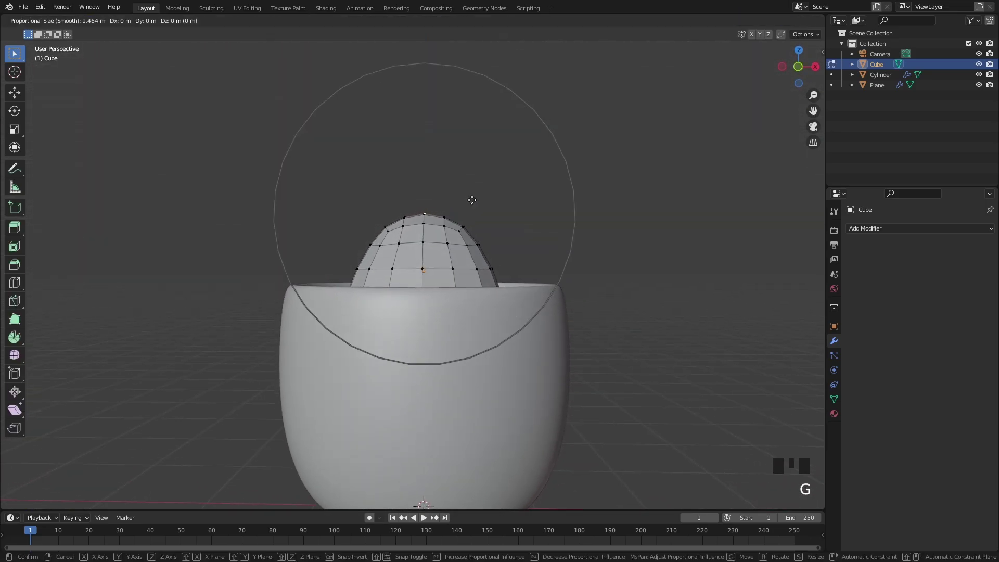
key(z)
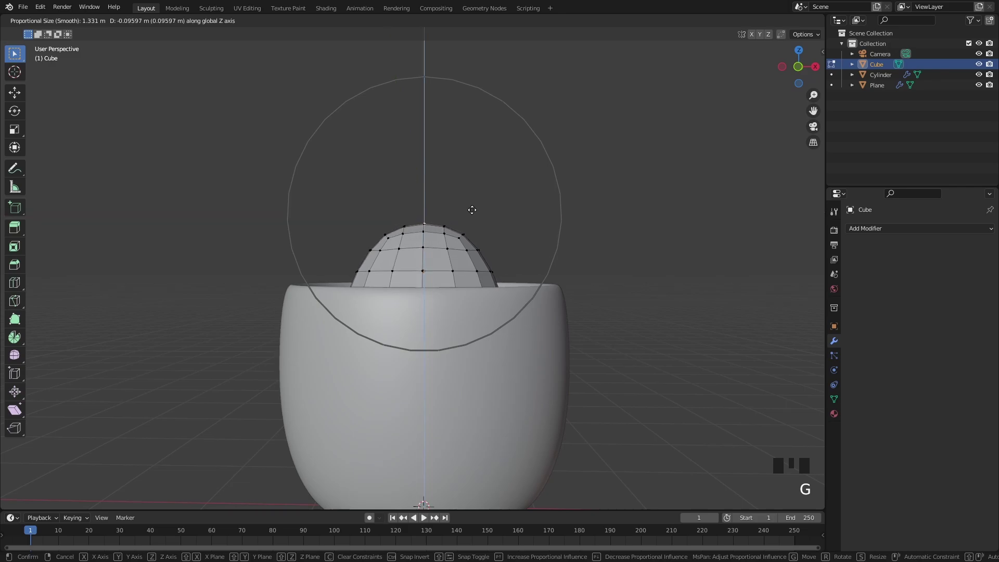
click(475, 210)
middle_drag(564, 204, 550, 226)
key(Tab)
click(550, 226)
Step: Add a level 1 Subdivision modifier to the dome and shade it smooth
click(429, 251)
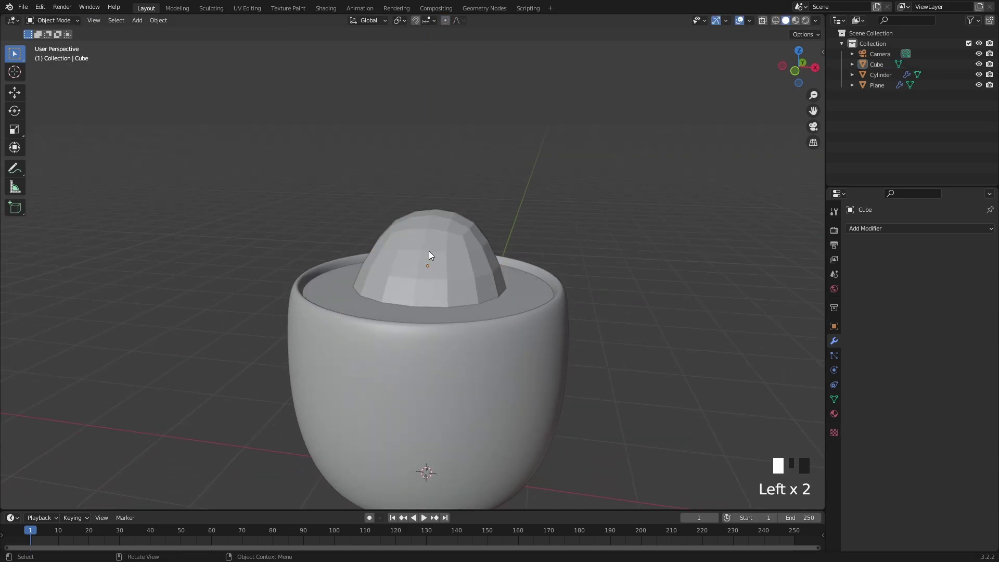
key(ctrl+1)
middle_drag(492, 242, 458, 252)
right_click(447, 255)
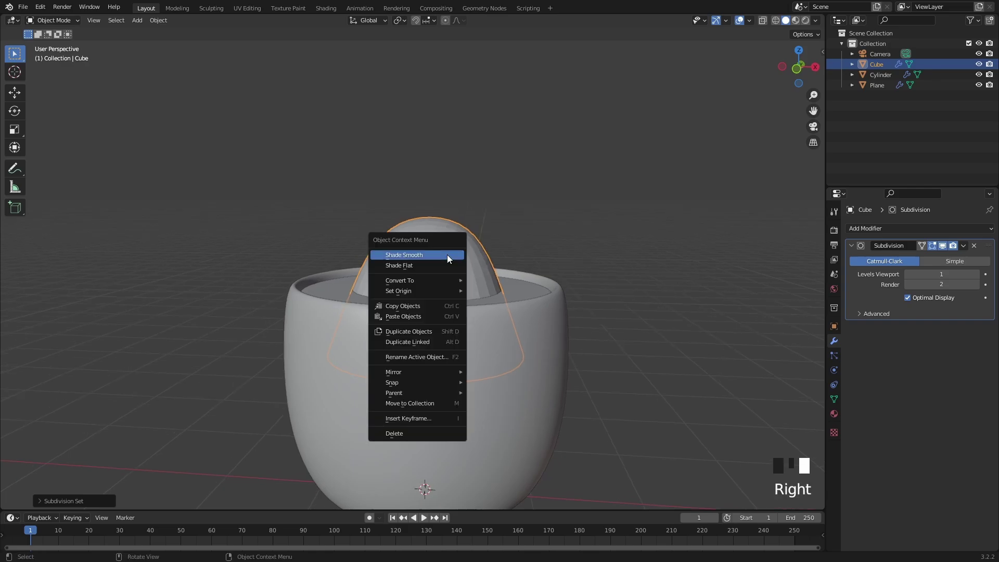
click(444, 255)
Step: Adjust the smoothed dome's lean by moving its top vertex along Y with proportional editing, and return to Object Mode
middle_drag(520, 234, 538, 205)
key(Tab)
key(g)
key(y)
click(500, 270)
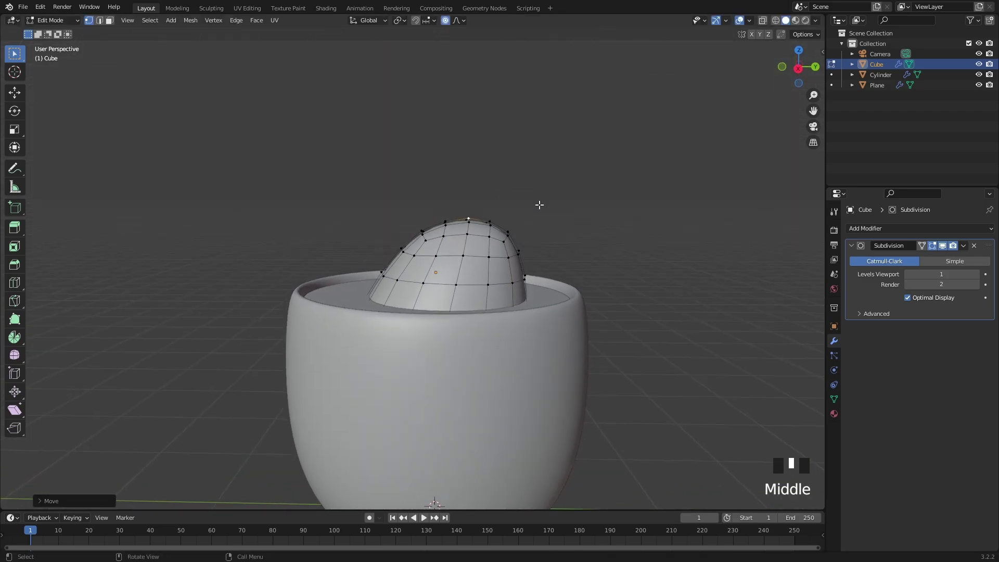
key(Tab)
click(538, 206)
Step: Move the dome along Y close to the cup's rear rim and fine-tune its position
middle_drag(470, 266, 471, 257)
click(470, 257)
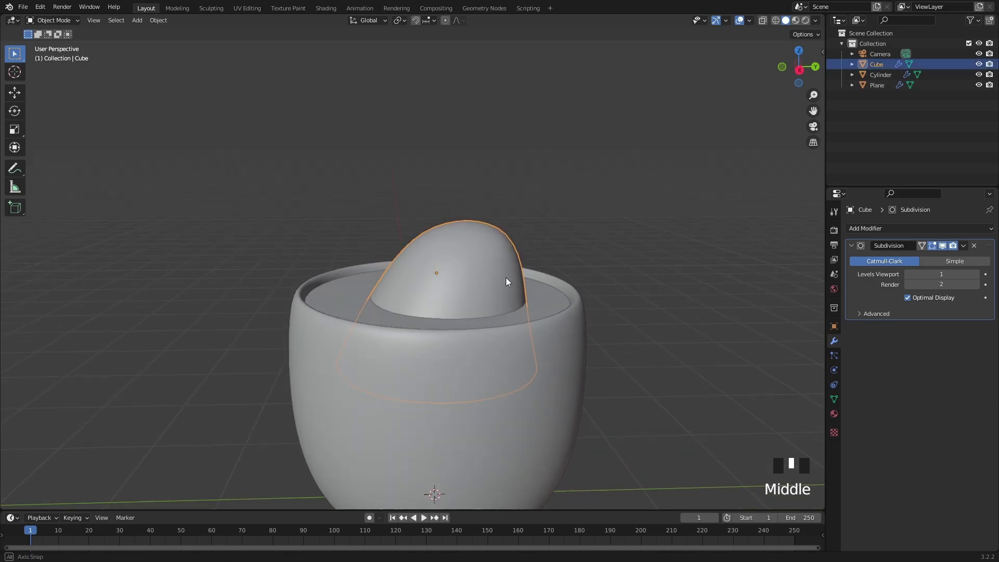
key(g)
key(y)
click(535, 277)
middle_drag(535, 277, 486, 245)
key(g)
click(495, 282)
key(g)
middle_drag(486, 244, 566, 357)
click(490, 250)
Step: Add a new mesh cube to the scene
scroll(617, 335, down, 3)
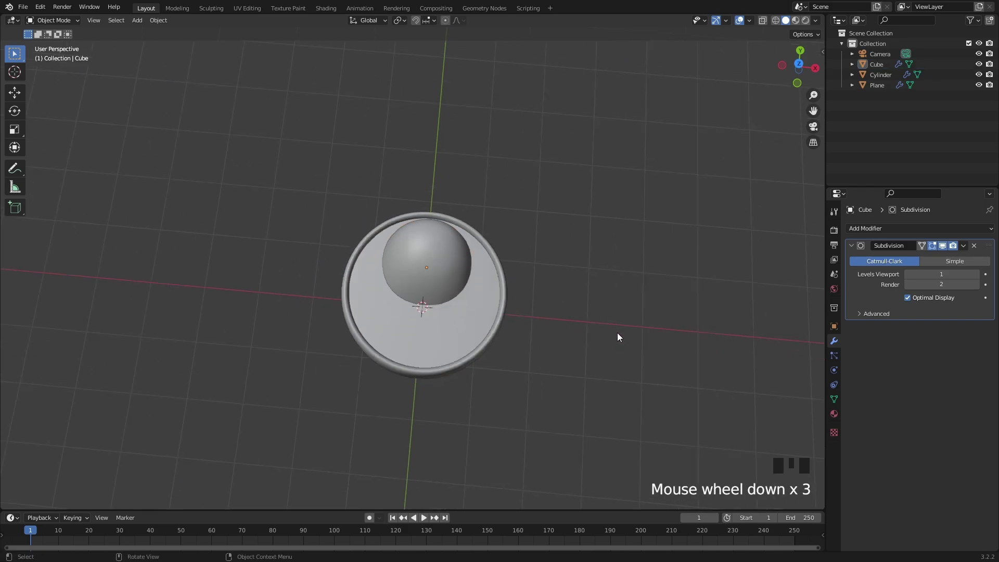
middle_drag(618, 335, 352, 275)
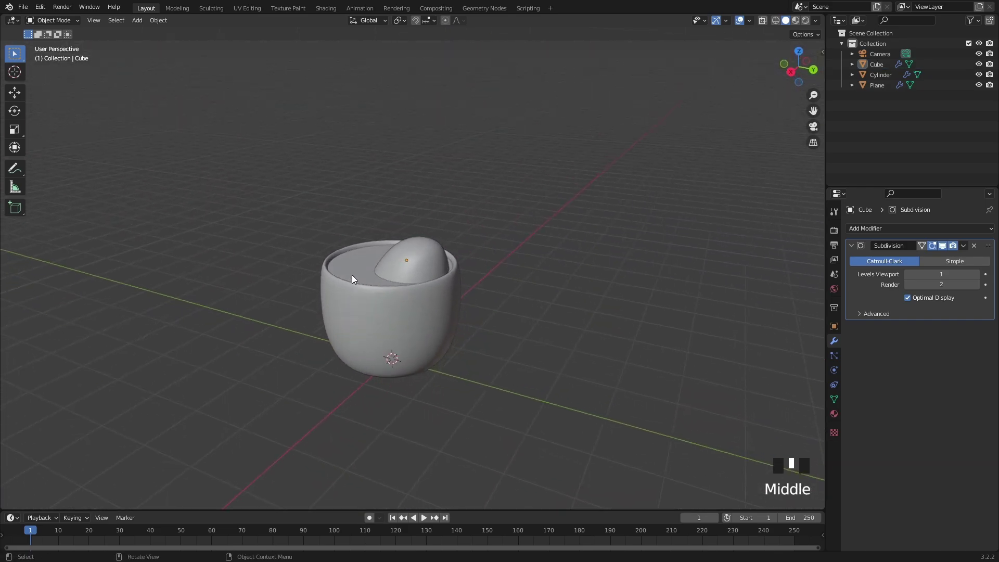
scroll(438, 274, up, 5)
middle_drag(439, 276, 481, 300)
scroll(554, 270, down, 3)
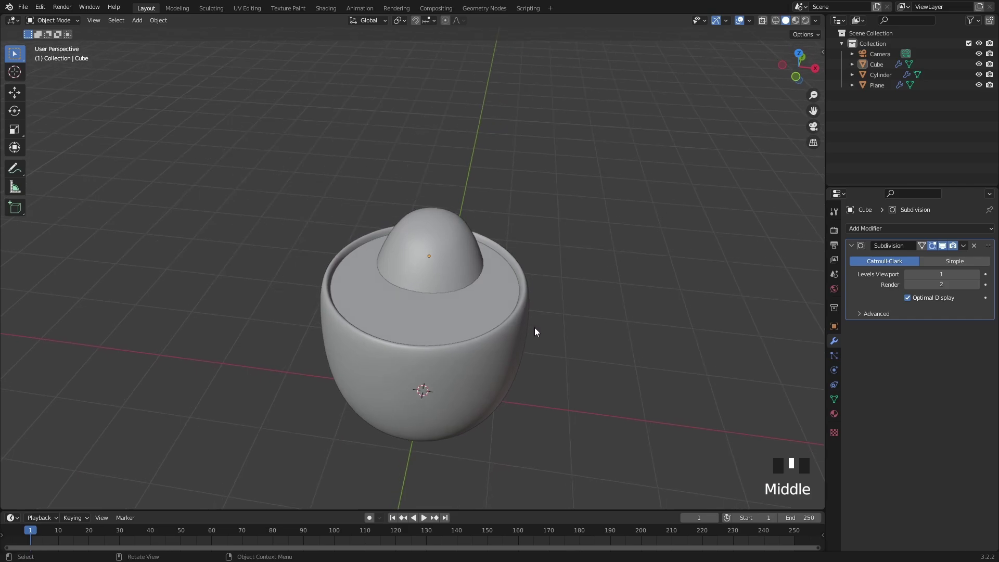
middle_drag(535, 329, 547, 270)
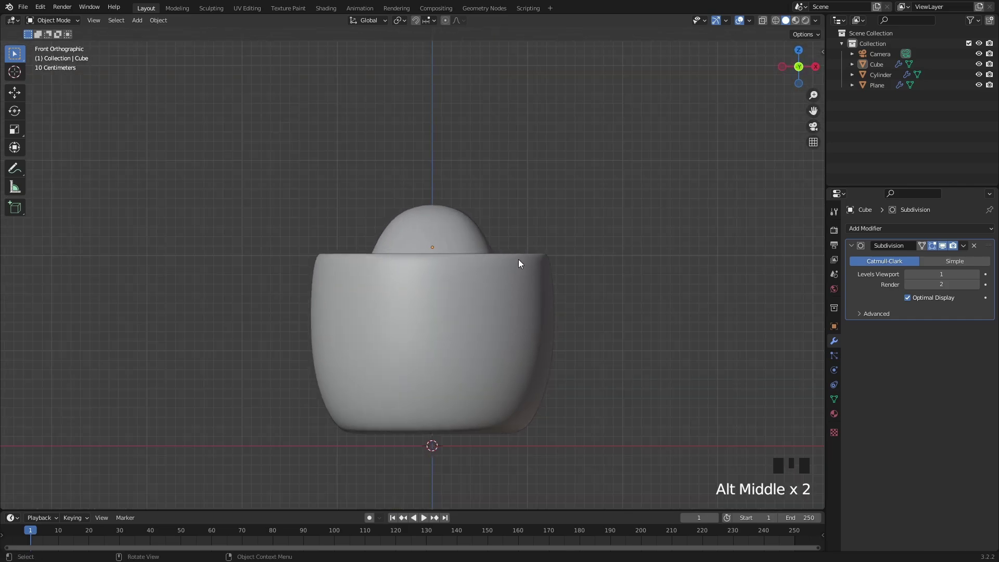
middle_drag(513, 238, 475, 245)
key(shift+a)
mouse_move(546, 291)
click(597, 300)
Step: Raise the new cube along Z to the dome's level and scale it down
key(g)
key(z)
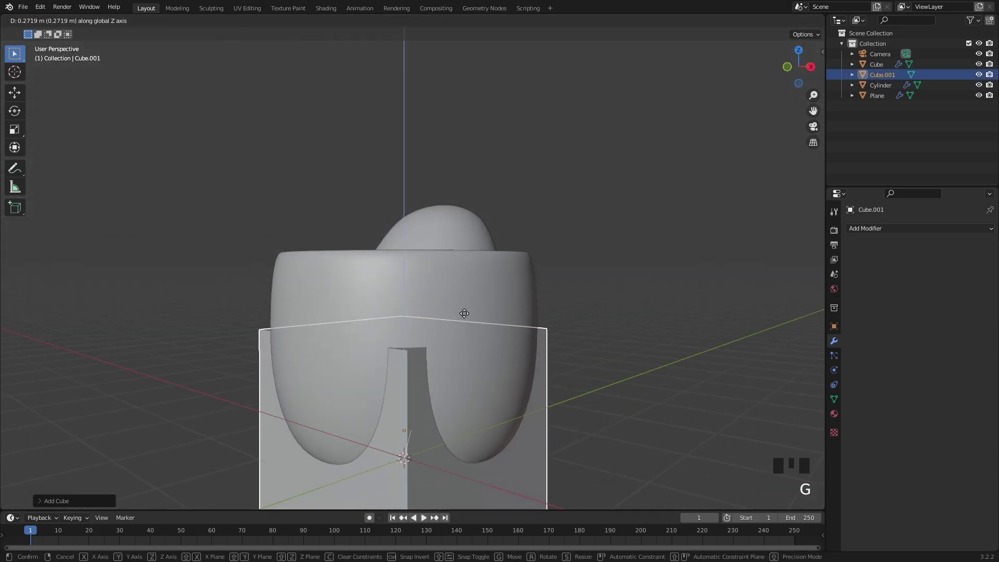
click(457, 151)
middle_drag(458, 151, 559, 190)
key(s)
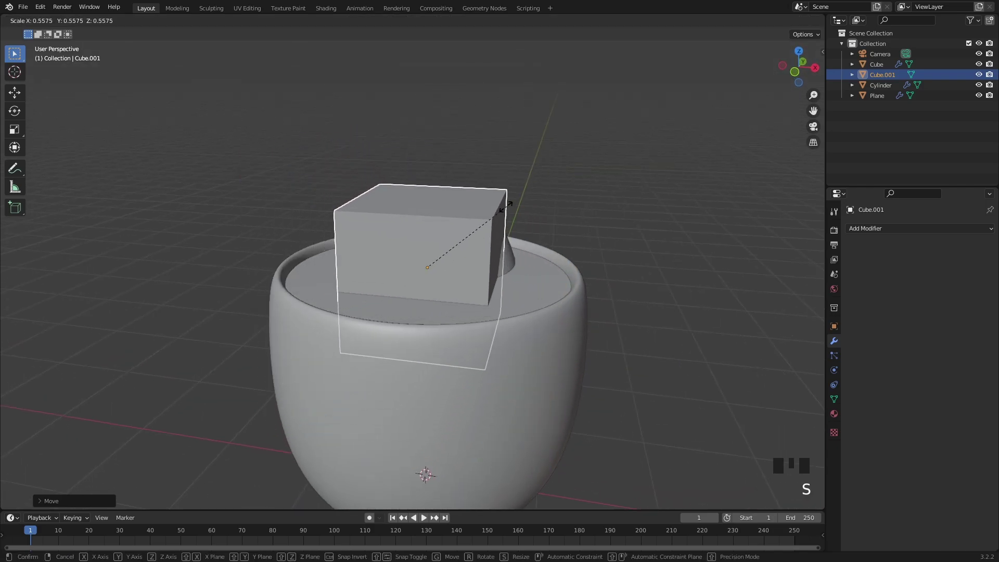
click(473, 260)
Step: In front view, place the small cube over the upper part of the dome, offset to its +X side
middle_drag(472, 260, 433, 249)
key(g)
click(411, 232)
scroll(508, 245, up, 3)
scroll(509, 246, up, 2)
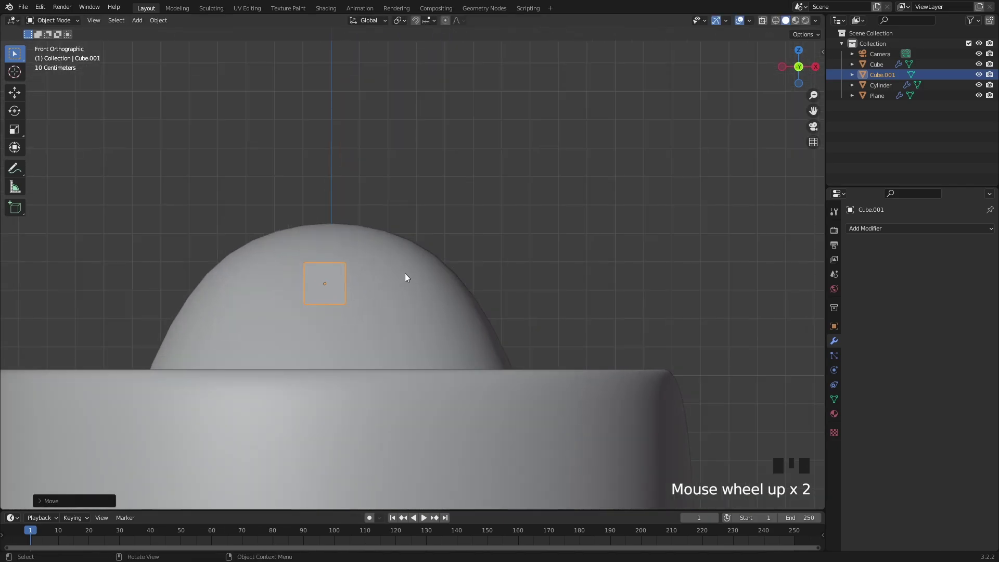
key(g)
click(443, 268)
Step: Flatten the small cube by scaling it to about 0.3 along Z and about 0.36 along Y
scroll(431, 275, up, 1)
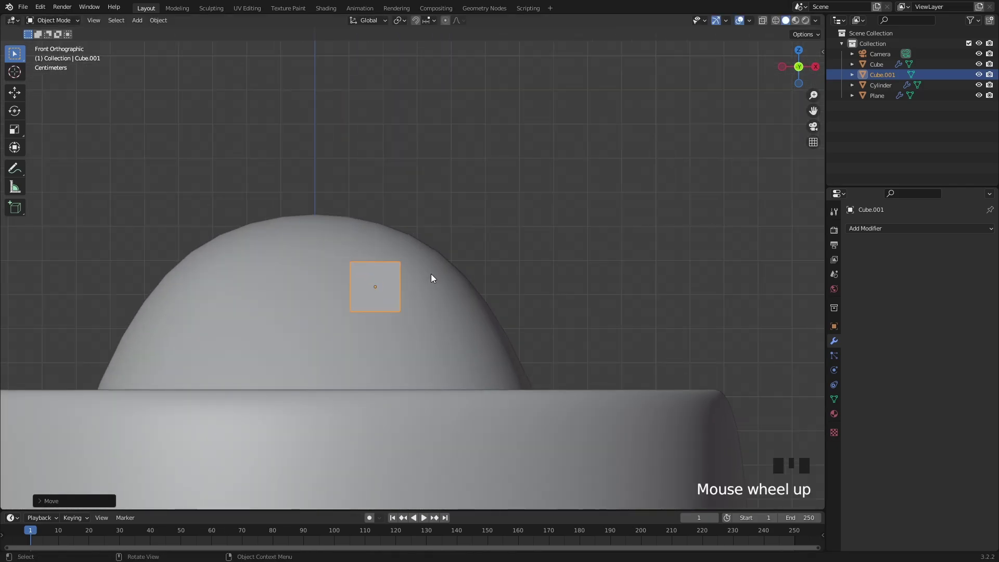
key(s)
key(z)
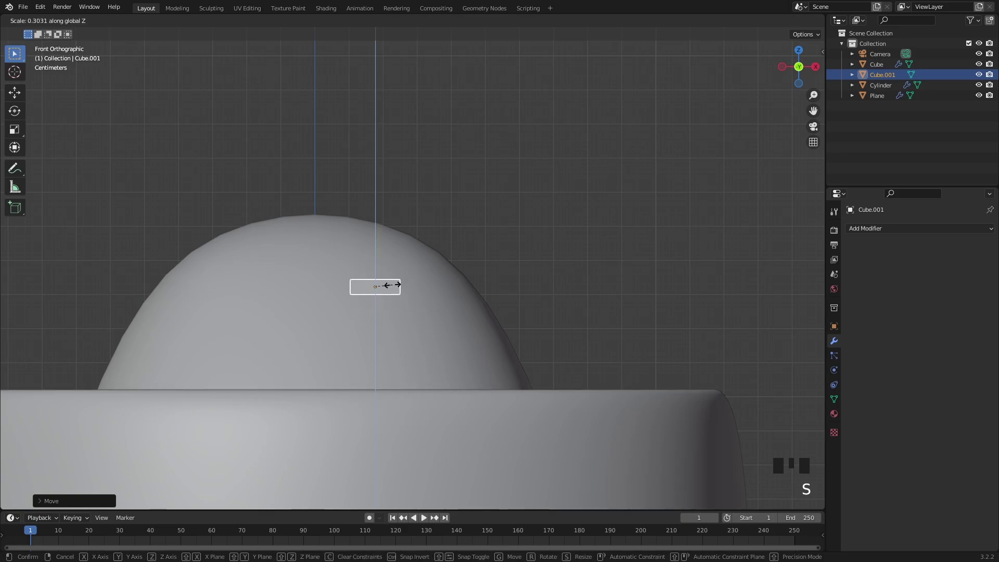
click(396, 284)
mouse_move(396, 284)
shift+middle_down()
mouse_move(450, 282)
mouse_move(453, 316)
mouse_move(370, 326)
mouse_move(381, 288)
shift+middle_up()
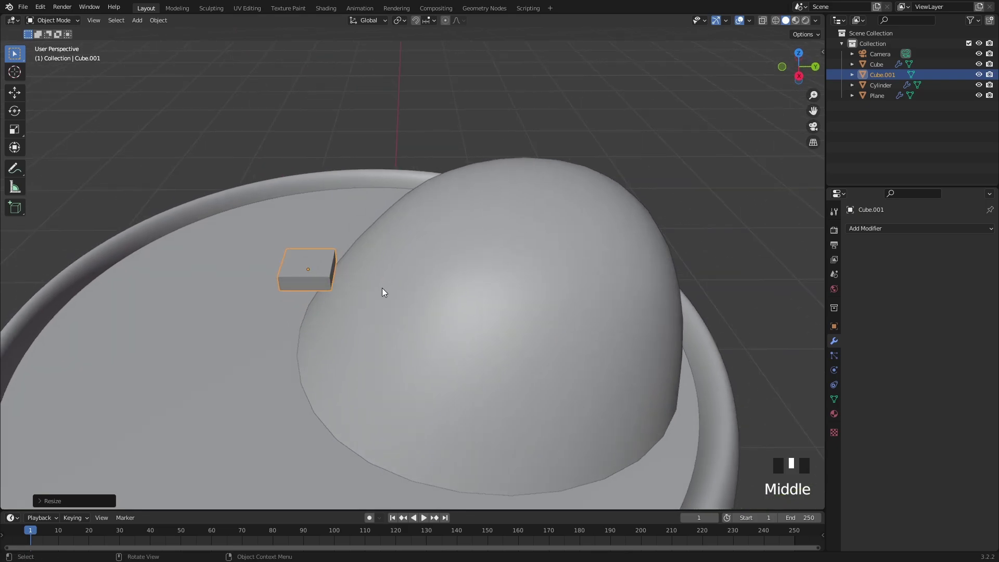
key(s)
key(y)
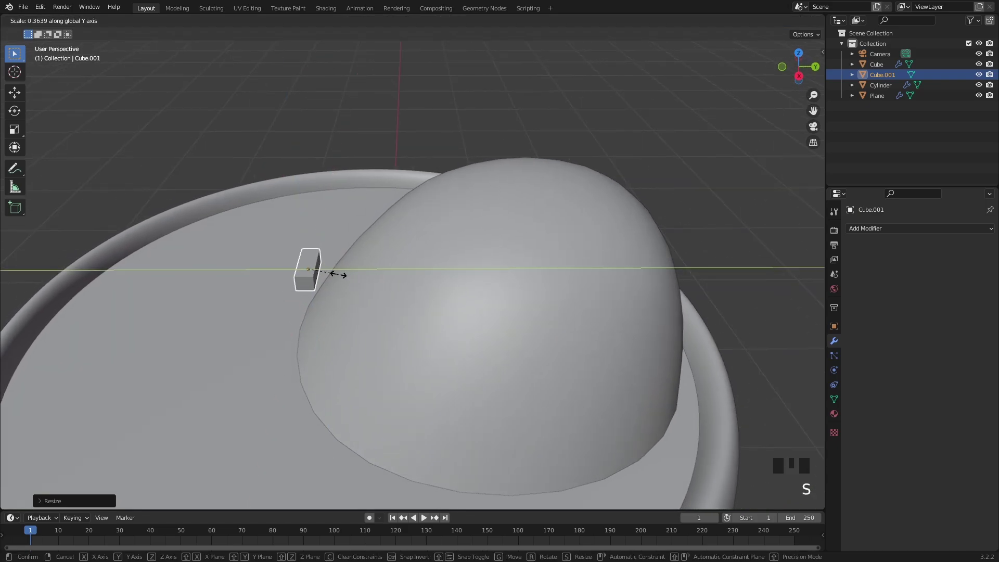
click(337, 274)
Step: Move the flattened block along Y onto the dome's front surface
middle_drag(336, 275, 482, 252)
key(g)
key(y)
click(411, 281)
Step: Add a vertical edge loop through the middle of the block in Edit Mode with edge selection
scroll(427, 268, up, 2)
middle_drag(428, 267, 451, 266)
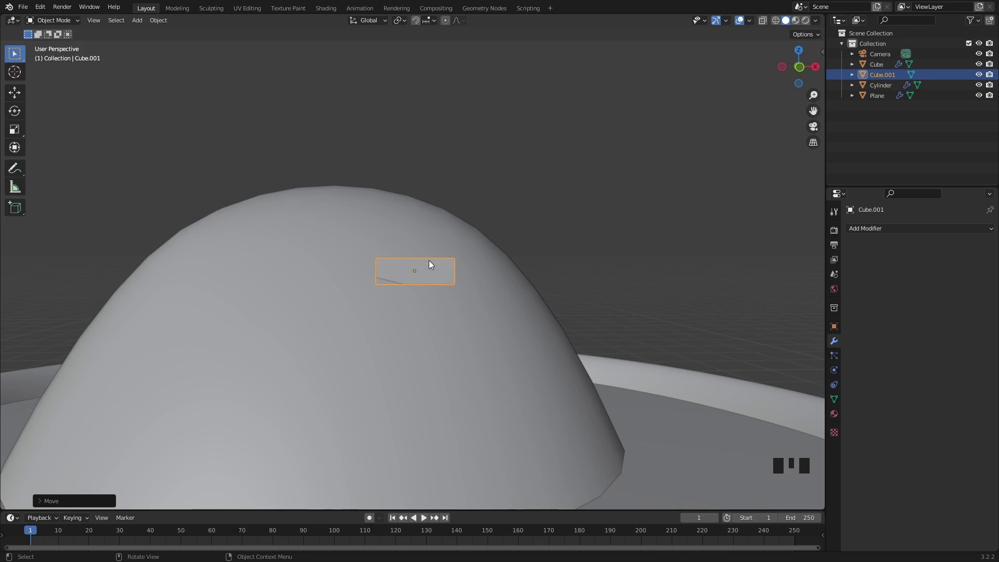
key(Tab)
key(2)
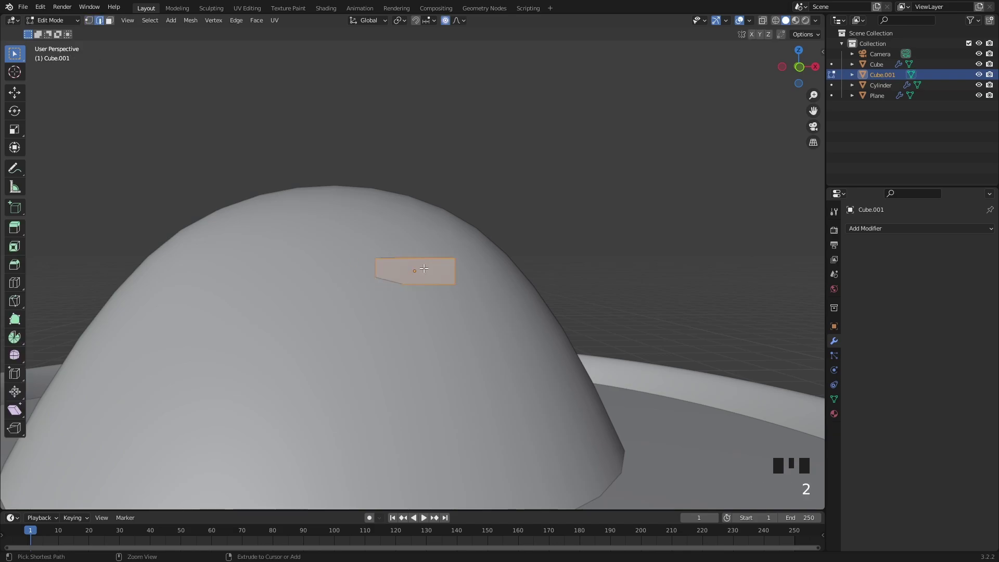
key(ctrl+r)
click(417, 269)
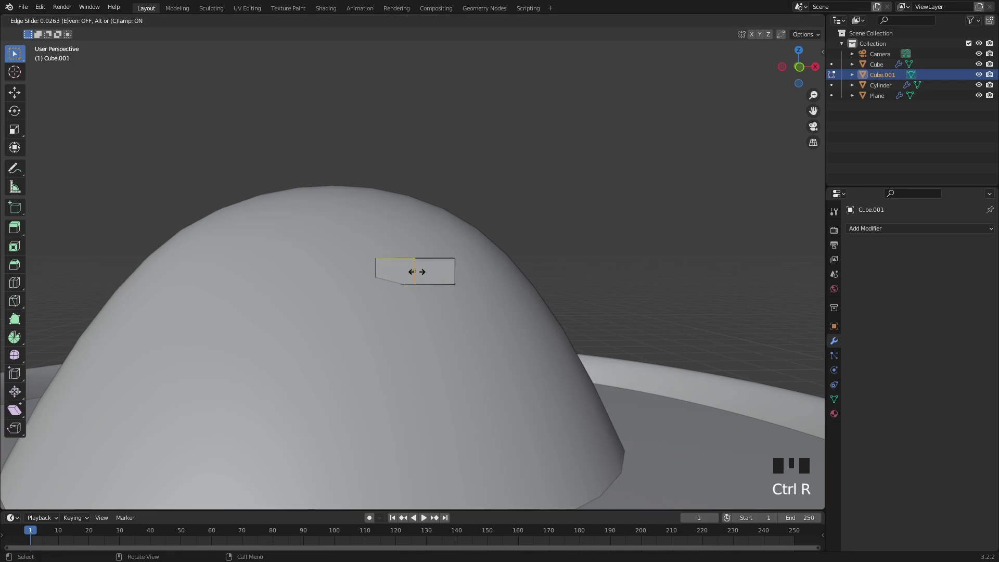
click(414, 270)
middle_drag(413, 270, 424, 272)
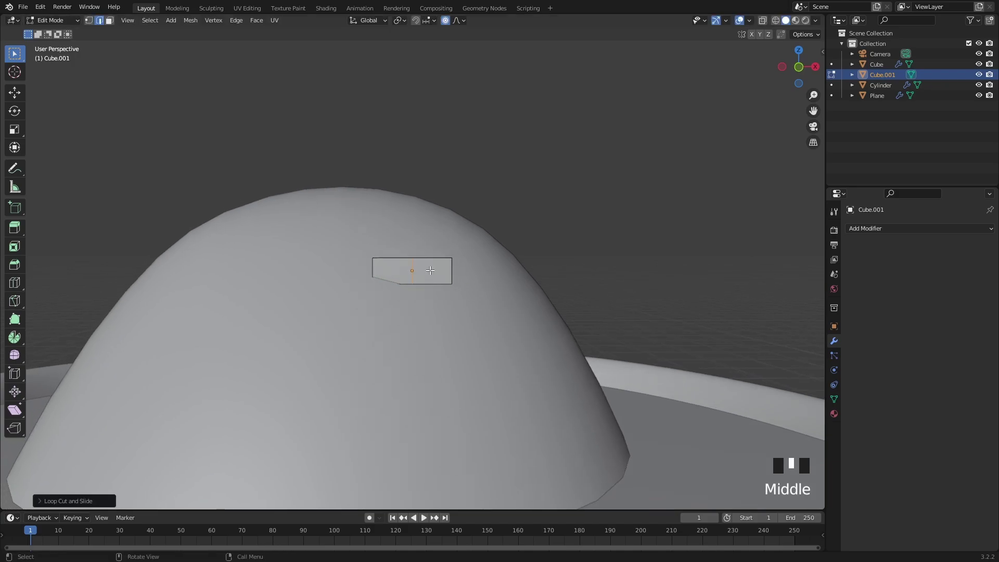
key(g)
key(z)
right_click(429, 267)
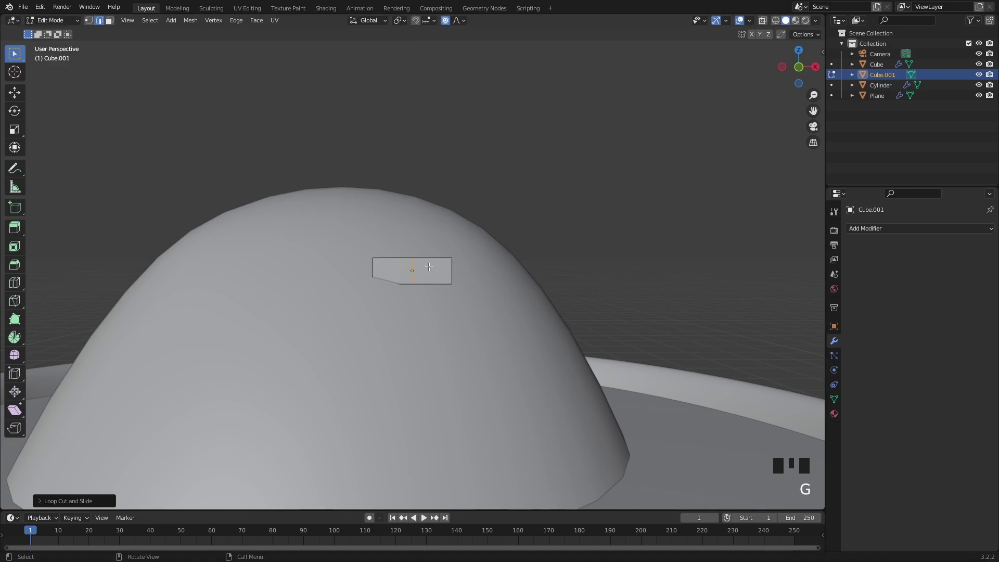
key(o)
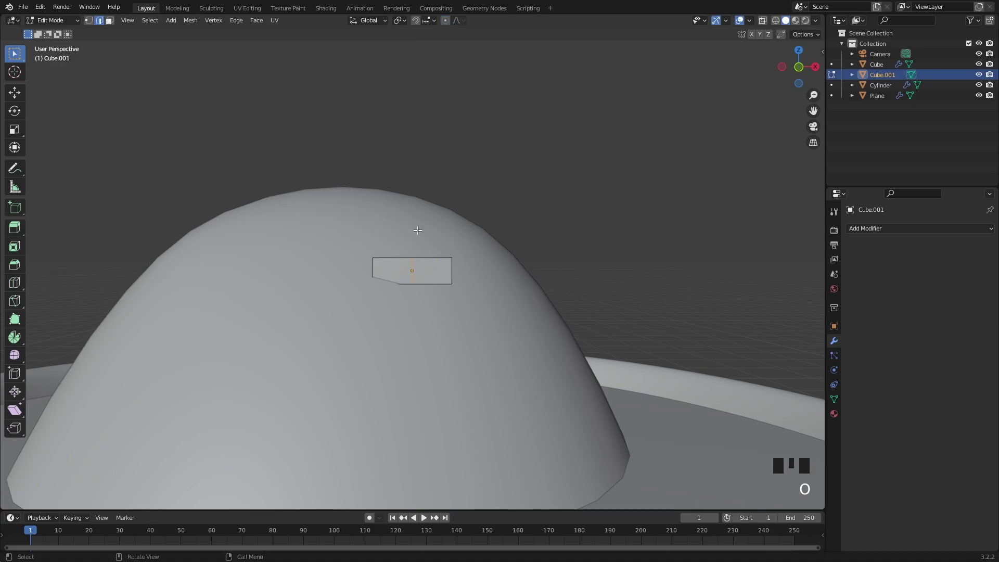
key(o)
key(g)
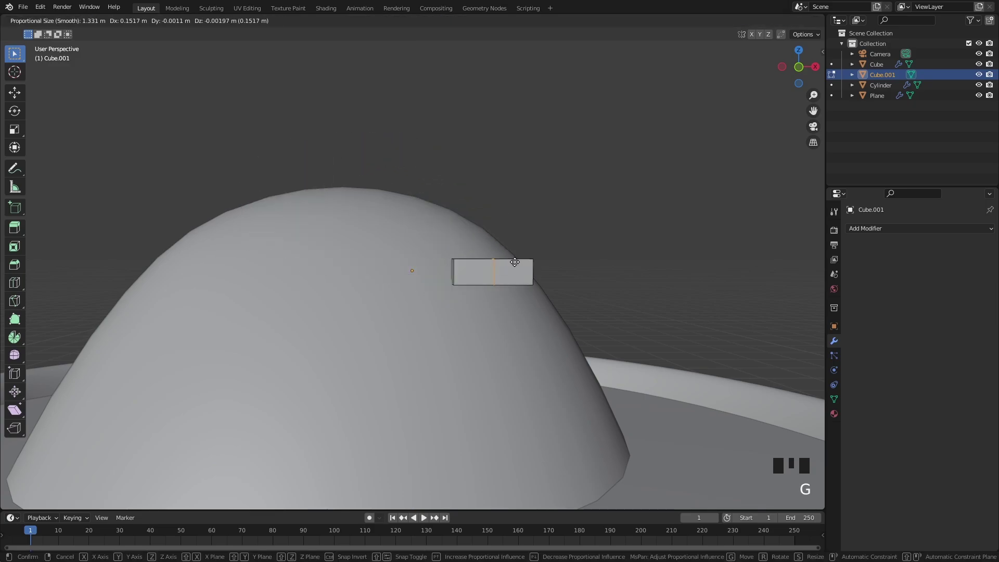
right_click(406, 243)
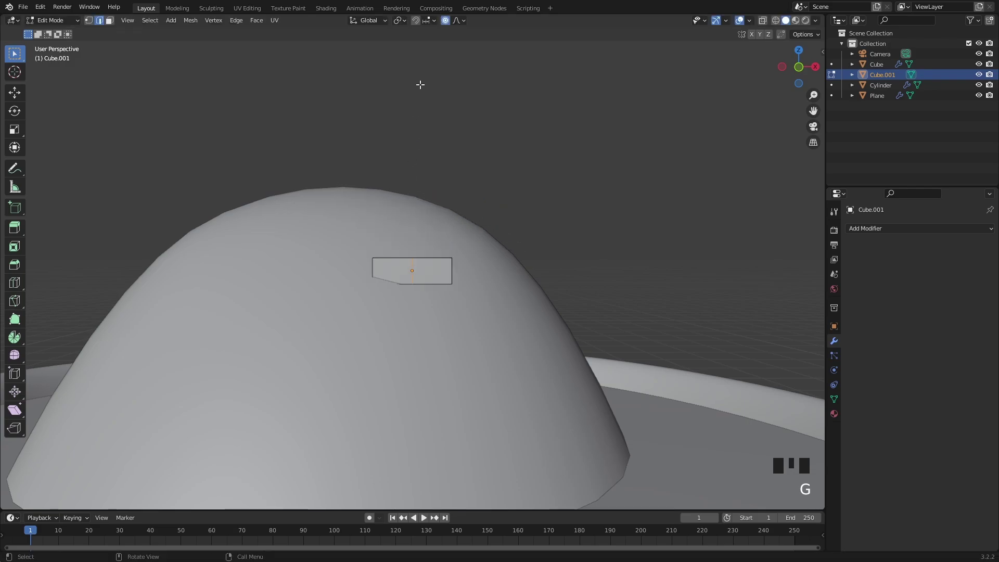
Step: Turn off proportional editing, raise the block's middle edge loop slightly along Z, and return to Object Mode
click(446, 21)
key(g)
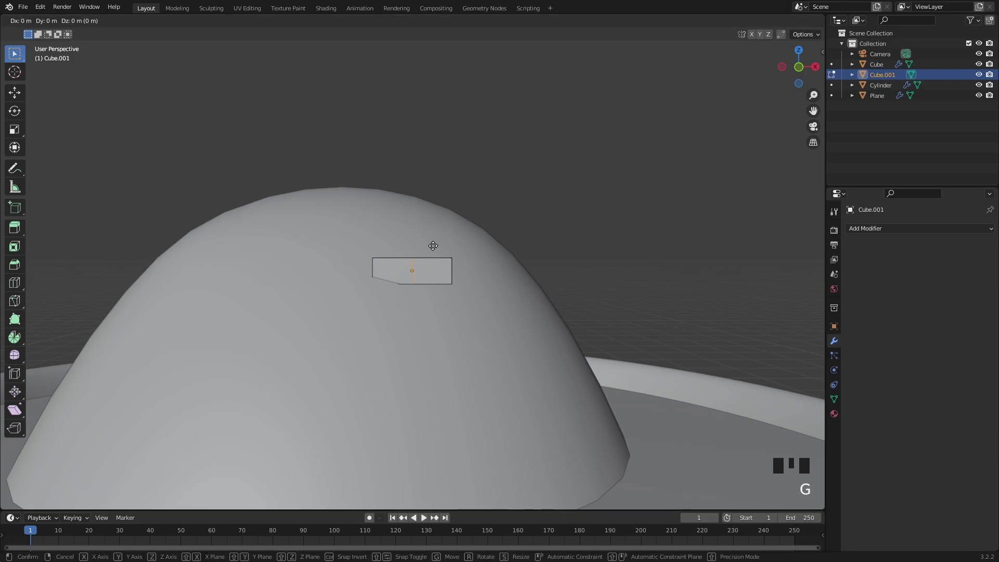
key(z)
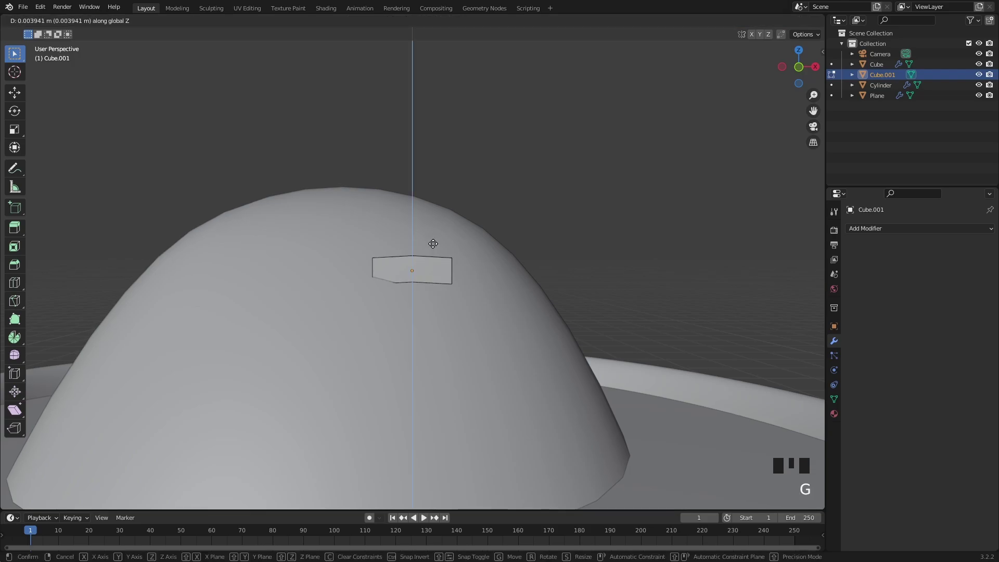
click(490, 241)
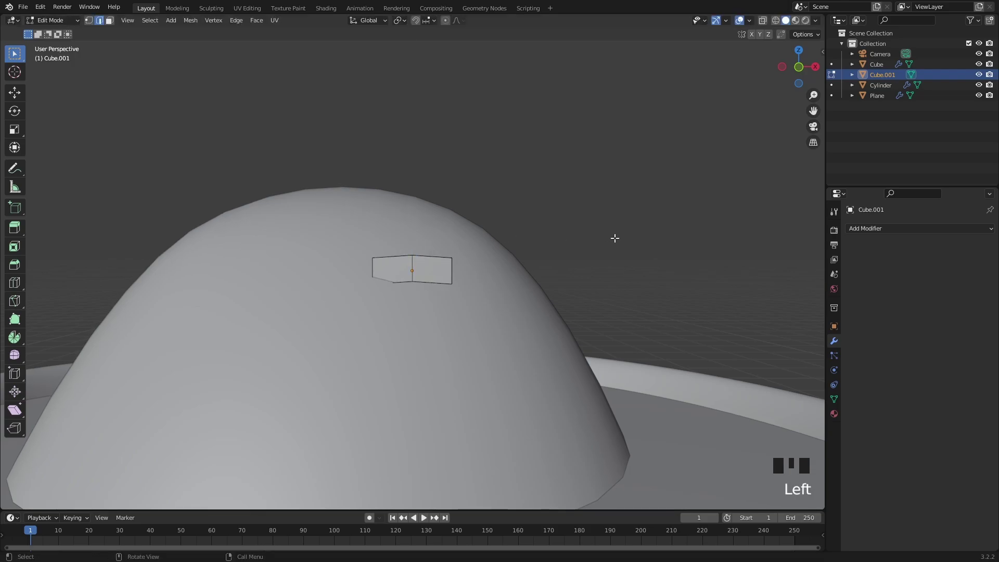
middle_drag(613, 239, 585, 250)
key(Tab)
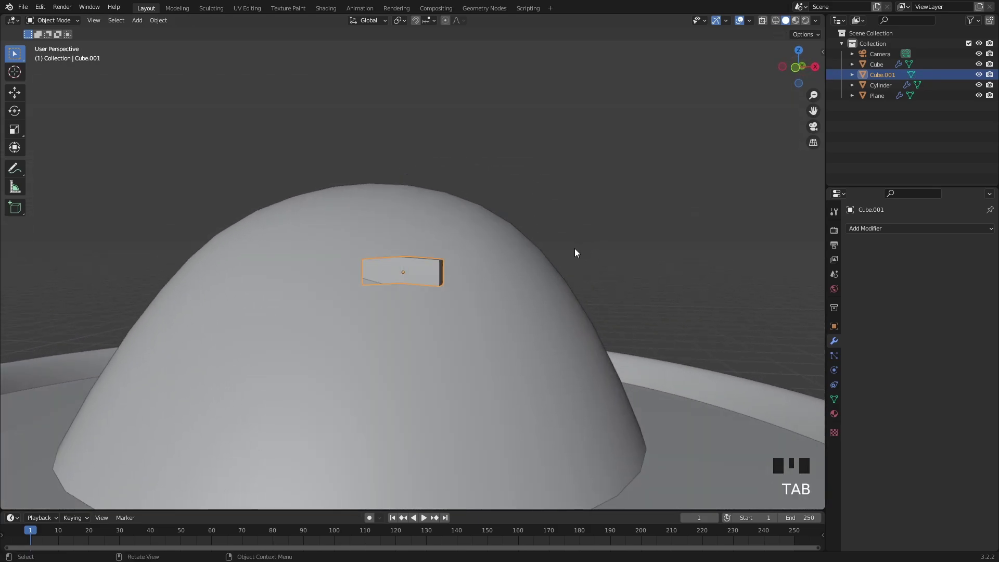
Step: Give the block a Subdivision modifier at level 2 and shade it smooth
key(ctrl+1)
key(ctrl+2)
middle_drag(508, 274, 397, 264)
right_click(397, 264)
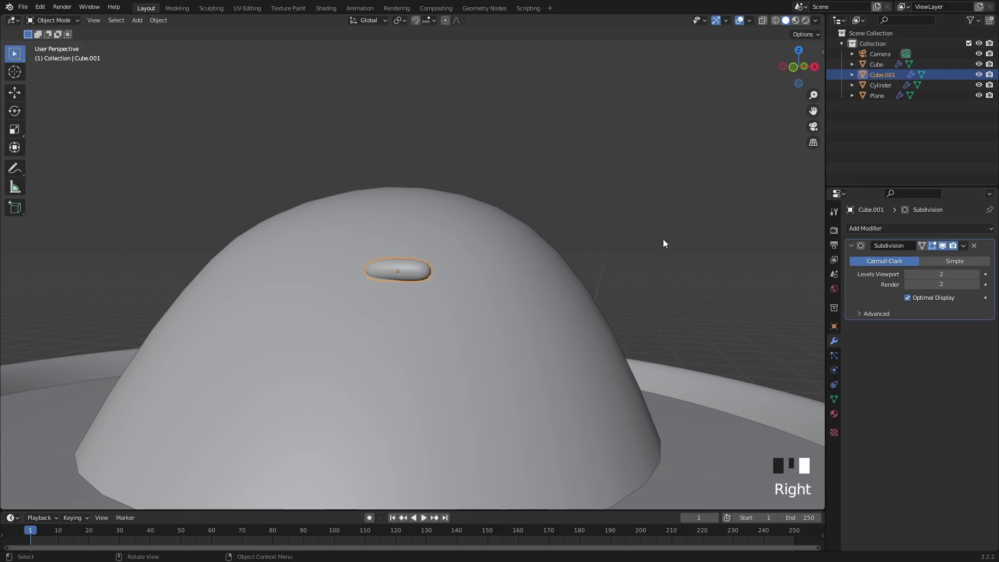
Step: Rotate and reposition the small rounded block so it follows the slope and curvature of the dome's front surface
scroll(427, 279, down, 4)
scroll(405, 280, up, 5)
click(439, 270)
alt+middle_click(468, 280)
mouse_move(438, 270)
alt+middle_down()
mouse_move(467, 275)
mouse_move(407, 272)
mouse_move(396, 327)
mouse_move(422, 297)
mouse_move(400, 268)
mouse_move(439, 276)
alt+middle_up()
scroll(454, 272, up, 2)
scroll(452, 272, down, 1)
key(r)
click(427, 318)
key(g)
click(399, 312)
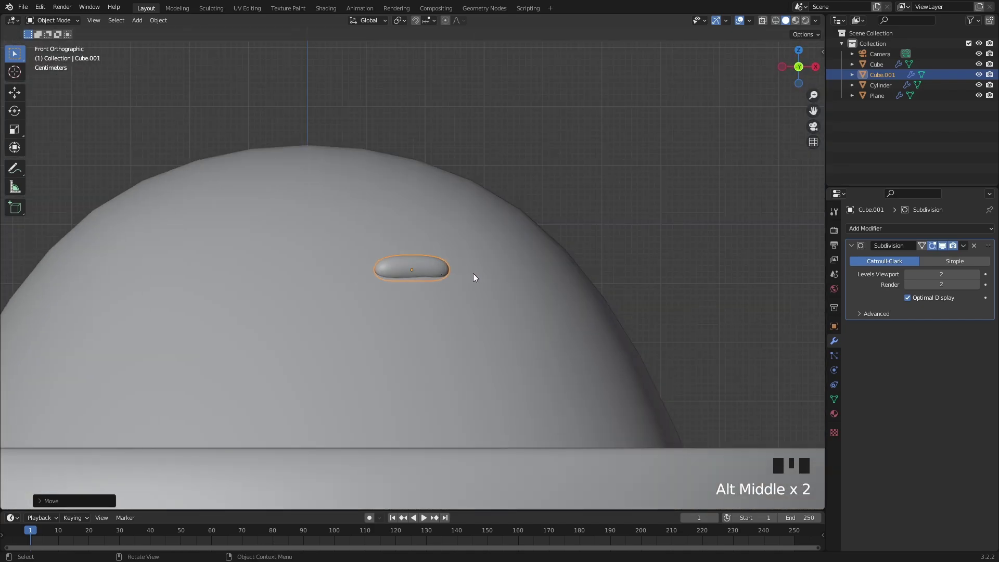
key(r)
click(459, 268)
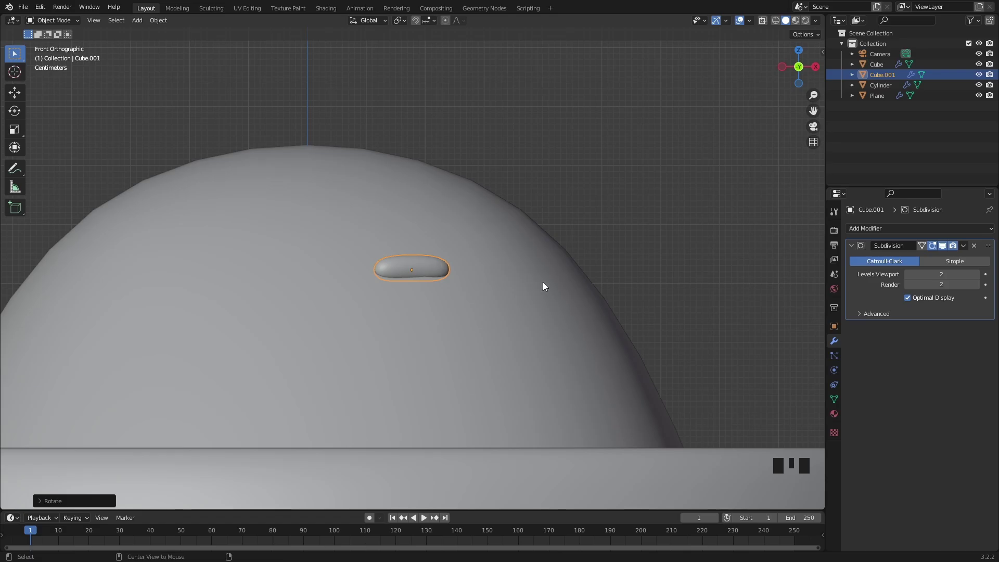
Step: Examine how the small rounded block sits on the dome from the side, from above and in front view
alt+middle_drag(545, 281, 389, 299)
alt+middle_drag(390, 299, 386, 267)
scroll(435, 272, down, 3)
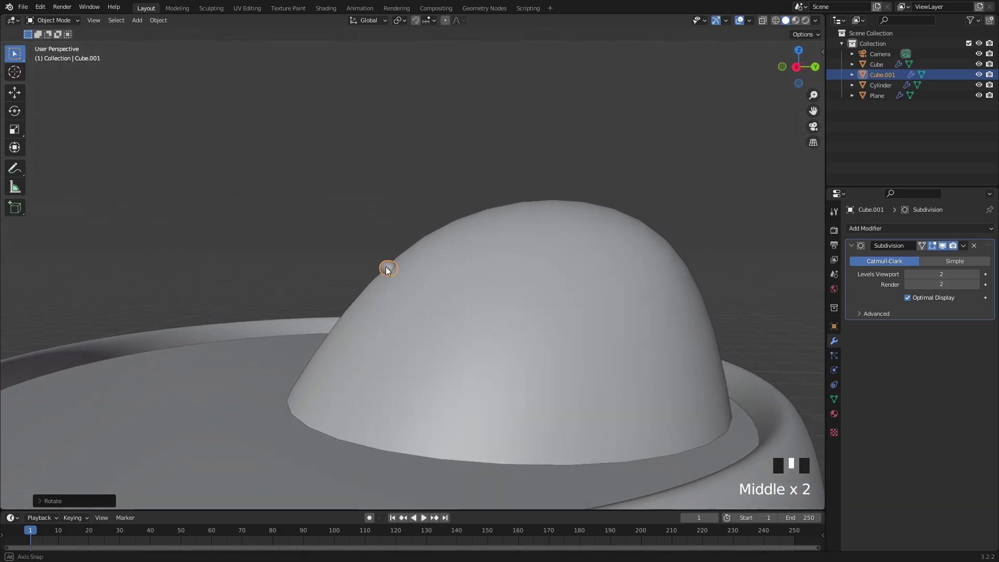
click(396, 182)
middle_drag(395, 182, 475, 245)
scroll(407, 281, up, 2)
middle_drag(405, 277, 424, 266)
scroll(428, 268, up, 3)
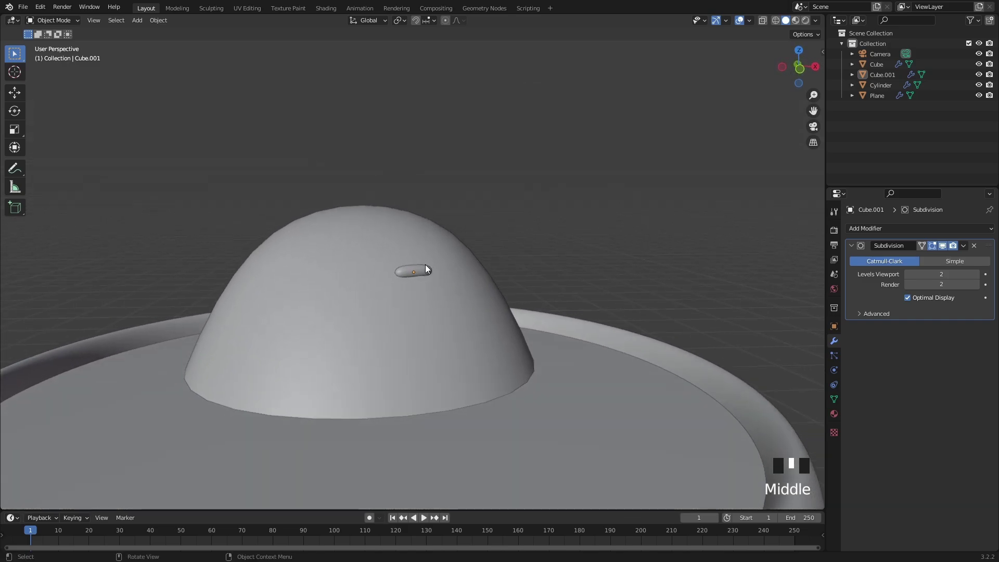
scroll(426, 271, down, 1)
scroll(407, 281, up, 1)
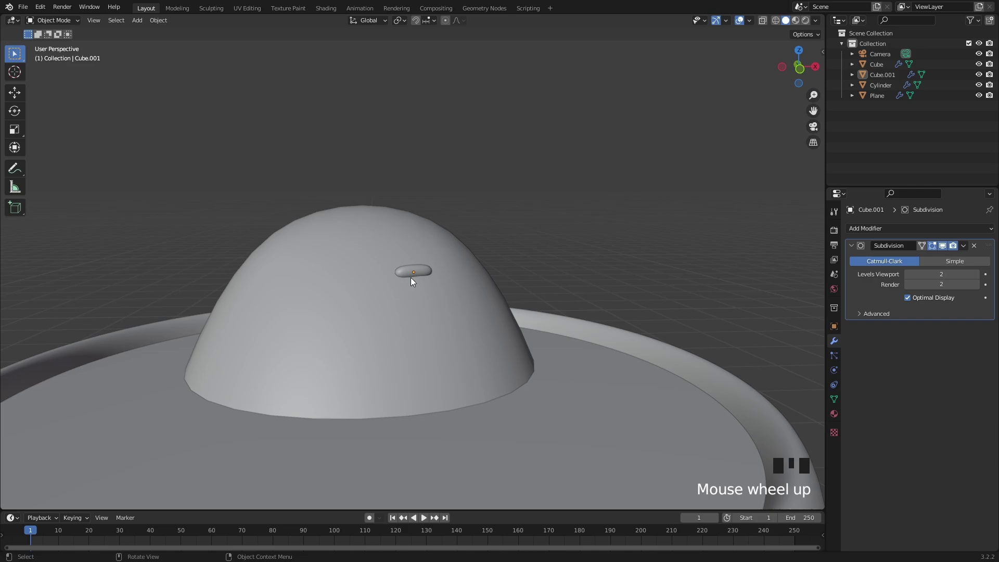
middle_drag(413, 274, 432, 267)
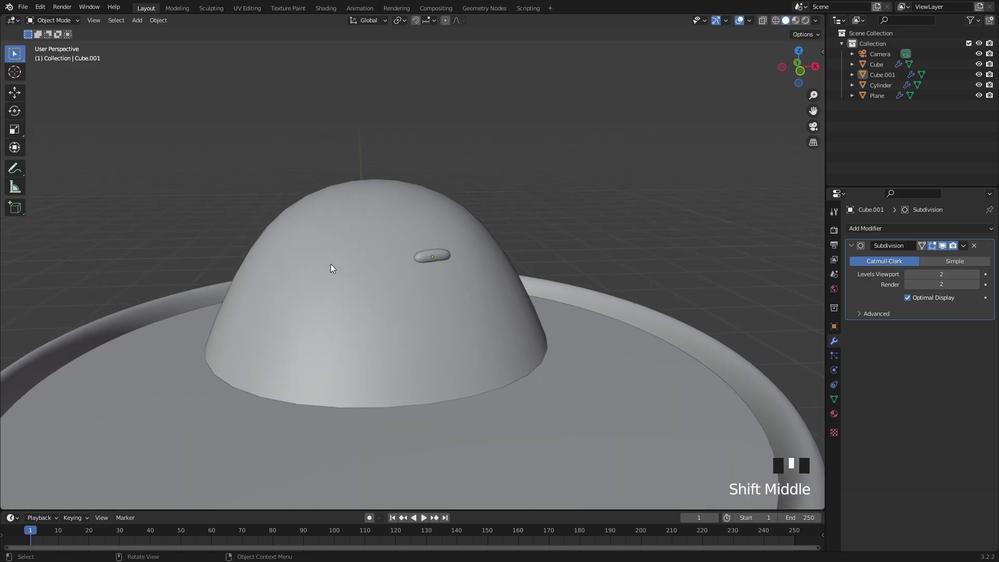
scroll(385, 274, up, 1)
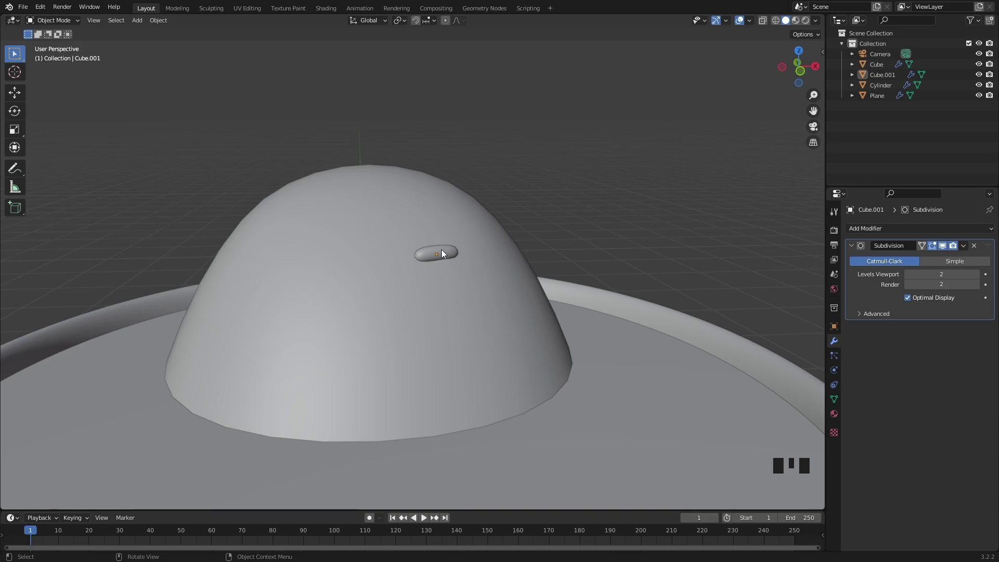
middle_drag(439, 247, 632, 245)
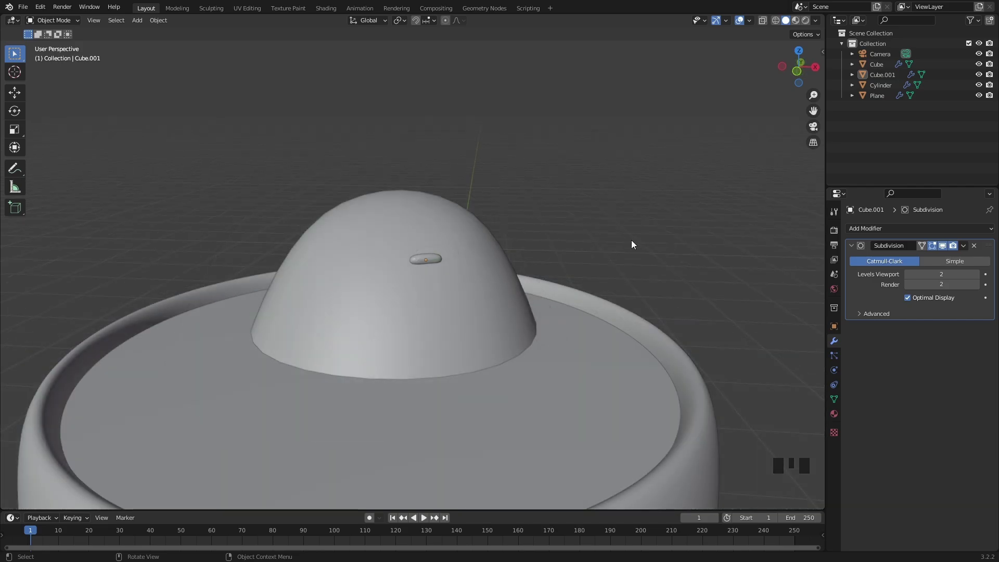
mouse_move(461, 260)
middle_down()
mouse_move(472, 266)
mouse_move(468, 276)
mouse_move(470, 251)
middle_up()
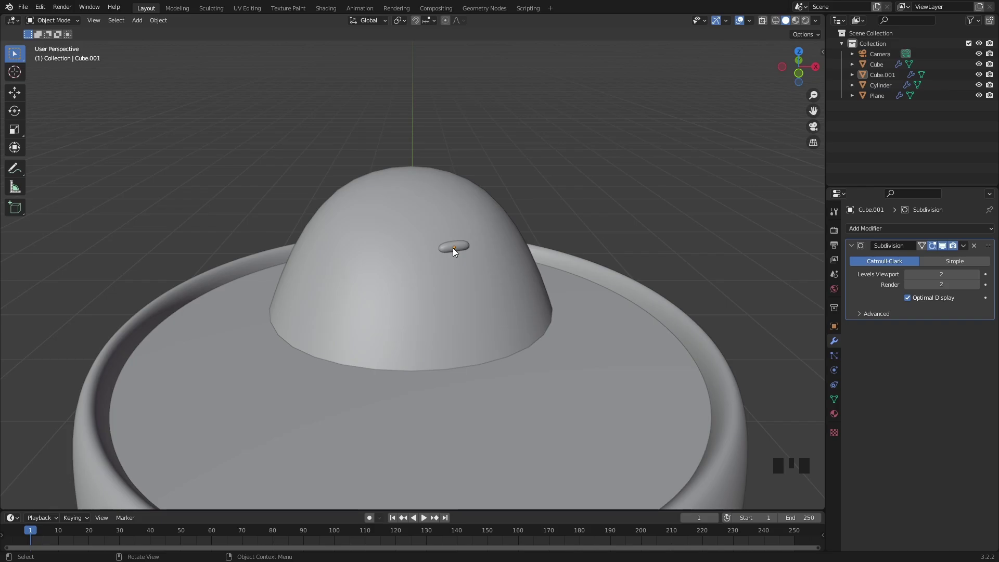
alt+middle_click(482, 255)
alt+middle_drag(481, 255, 392, 251)
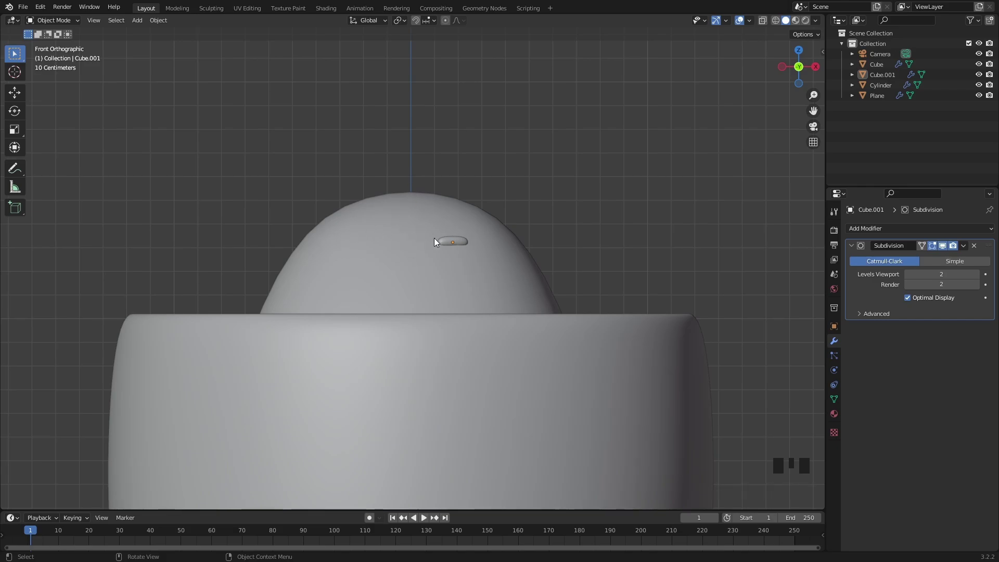
Step: Select the small rounded block and set its origin to the 3D cursor
click(448, 242)
scroll(460, 242, down, 4)
mouse_move(475, 245)
middle_down()
mouse_move(469, 284)
mouse_move(471, 255)
middle_up()
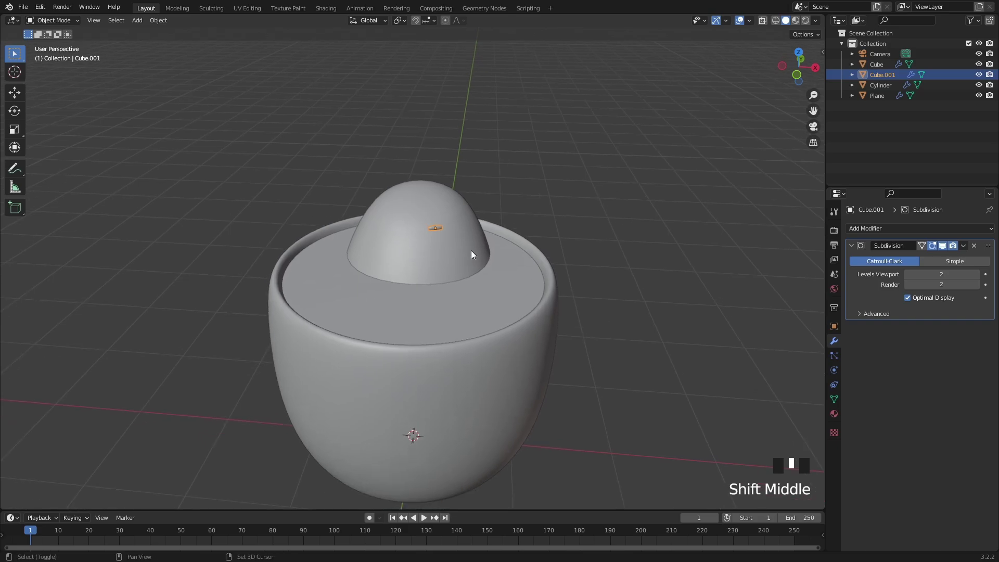
click(160, 21)
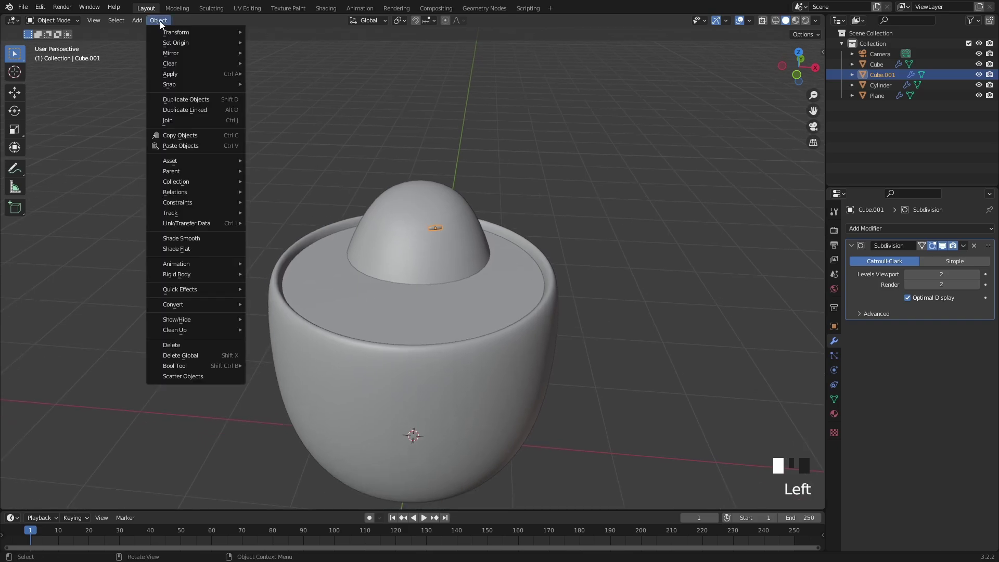
mouse_move(172, 35)
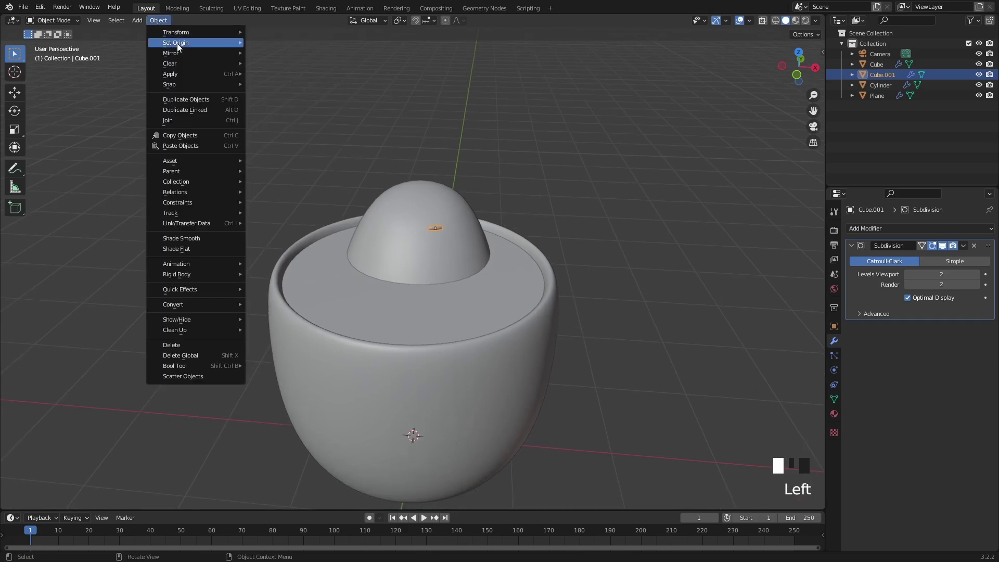
click(280, 65)
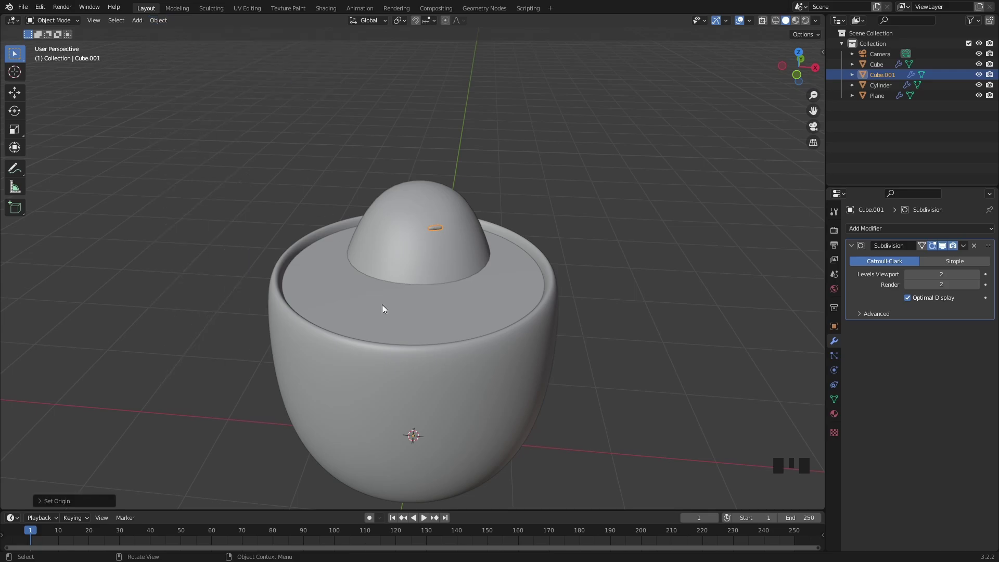
Step: Place the 3D cursor on the empty floor beside the cup and reset it to the world origin
middle_drag(418, 426, 414, 430)
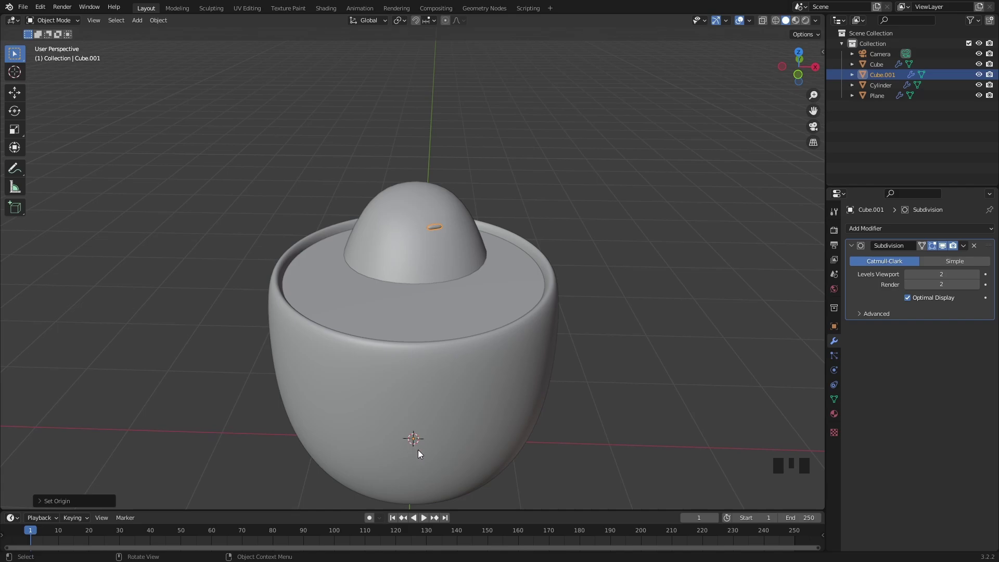
ctrl+right_click(636, 362)
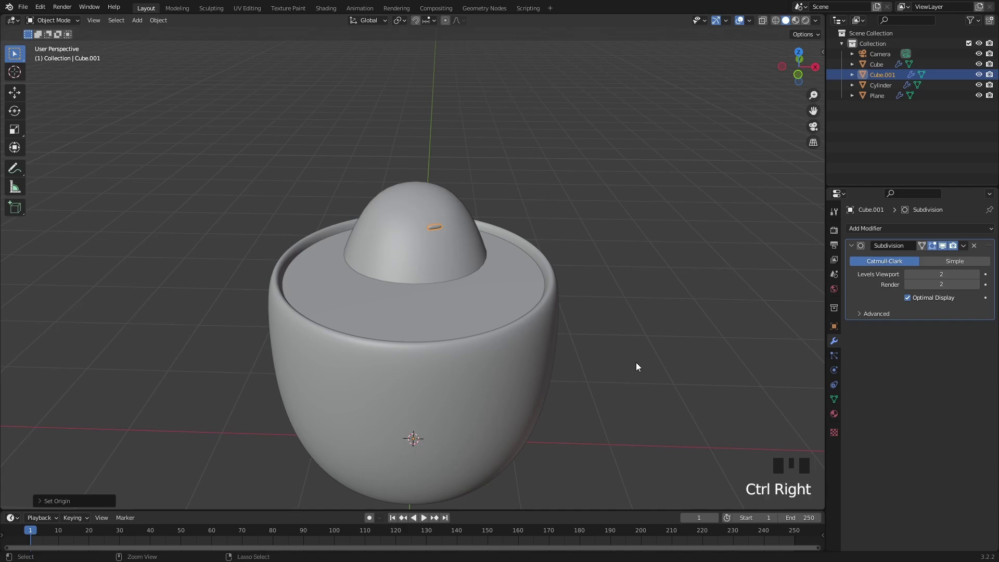
shift+right_click(636, 361)
middle_drag(652, 370, 634, 372)
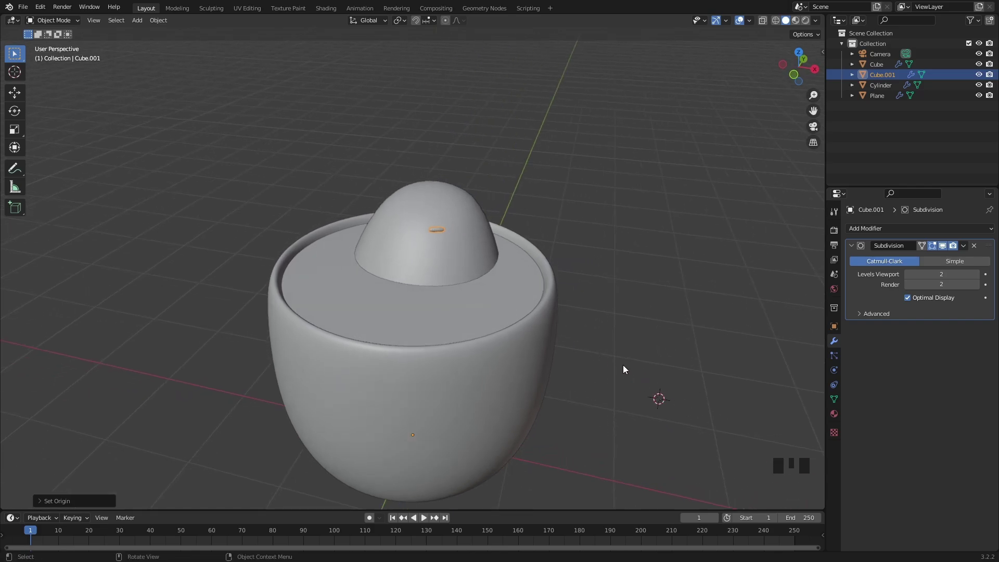
key(shift+c)
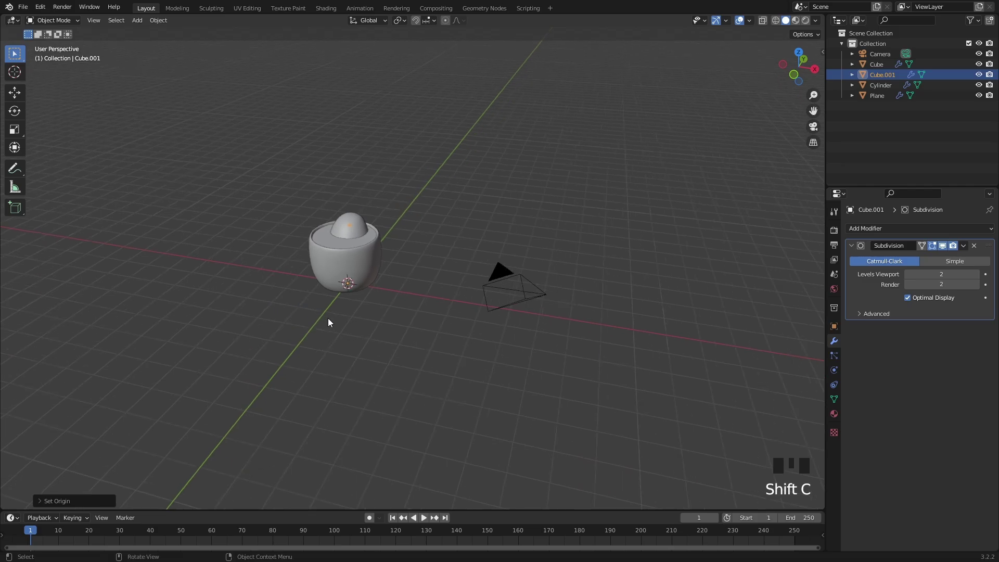
Step: Add a Mirror modifier across the X axis to the small rounded block on the dome
scroll(321, 295, up, 3)
middle_drag(321, 295, 283, 232)
click(282, 232)
key(grave)
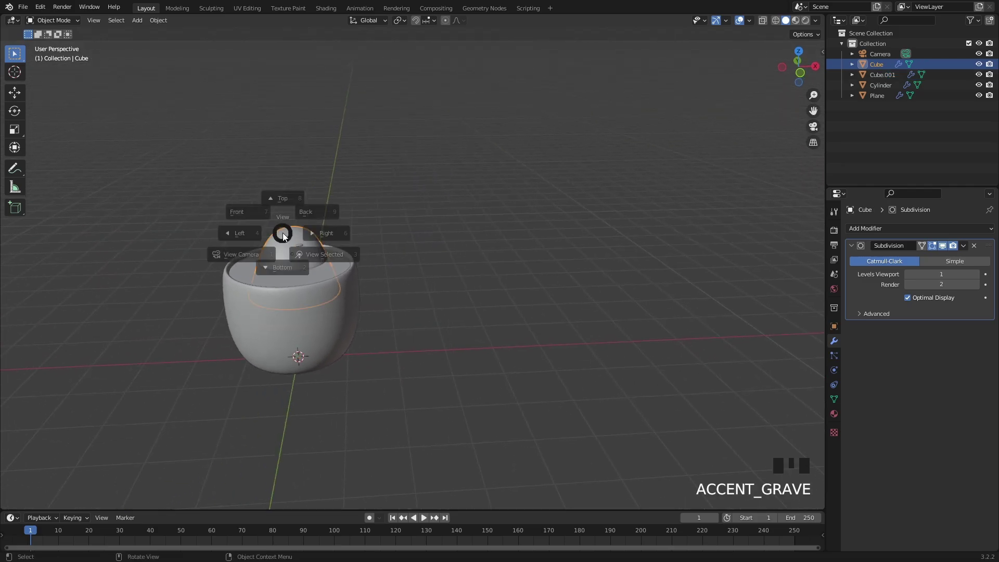
click(343, 274)
scroll(493, 194, down, 1)
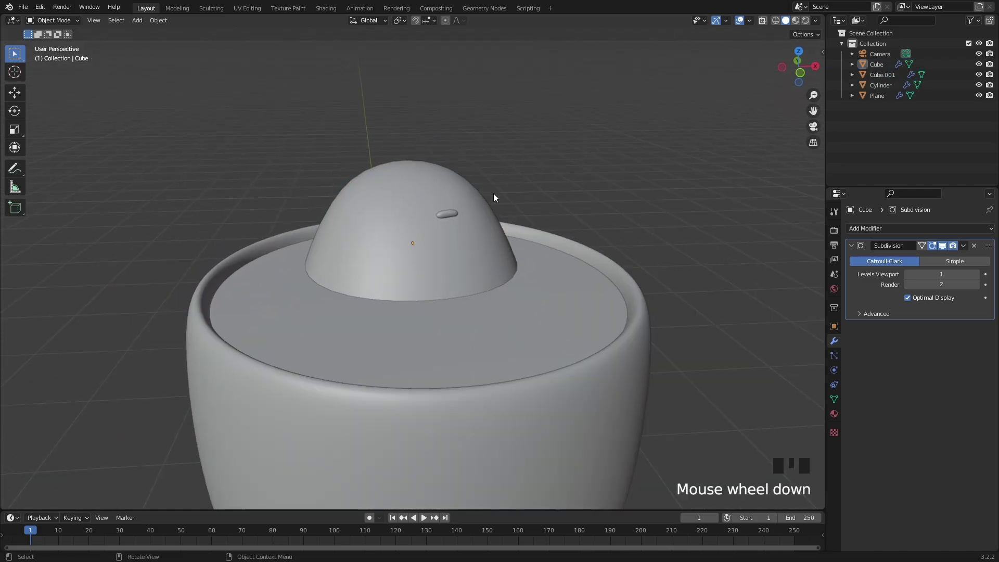
click(448, 214)
middle_drag(510, 211, 497, 310)
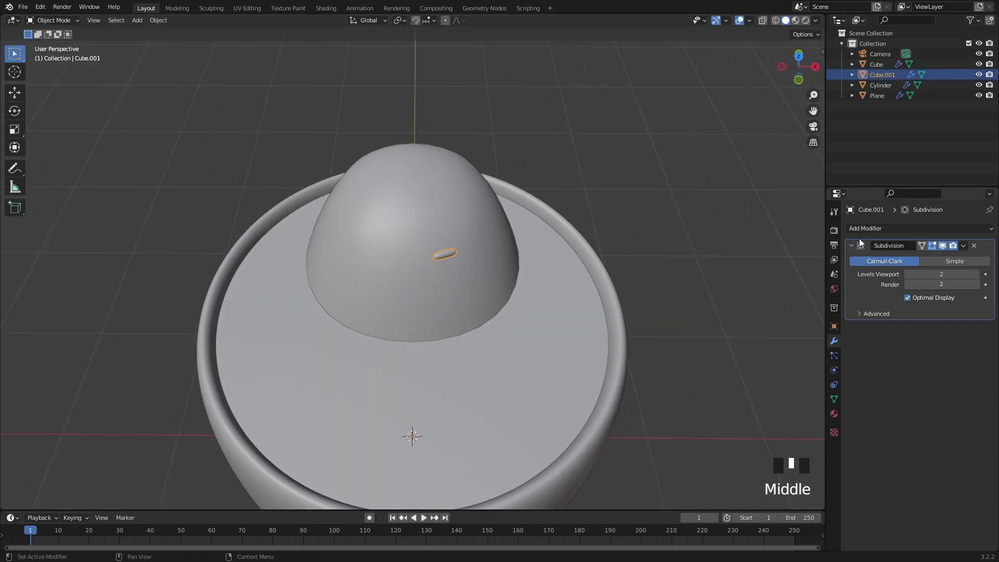
click(882, 229)
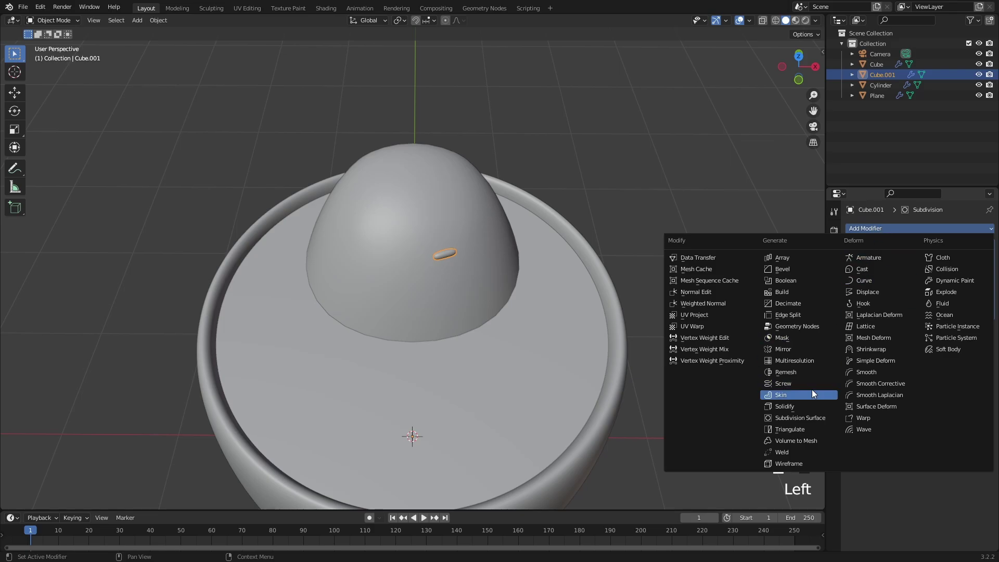
click(797, 349)
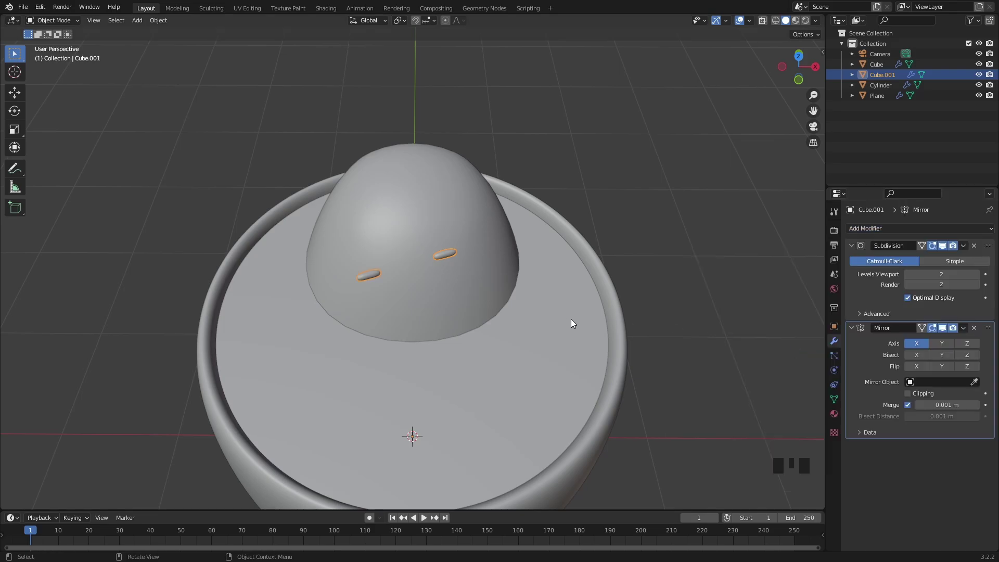
Step: Show the item transform values and apply the rotation of the mirrored eye blocks on the dome
middle_drag(595, 290, 563, 245)
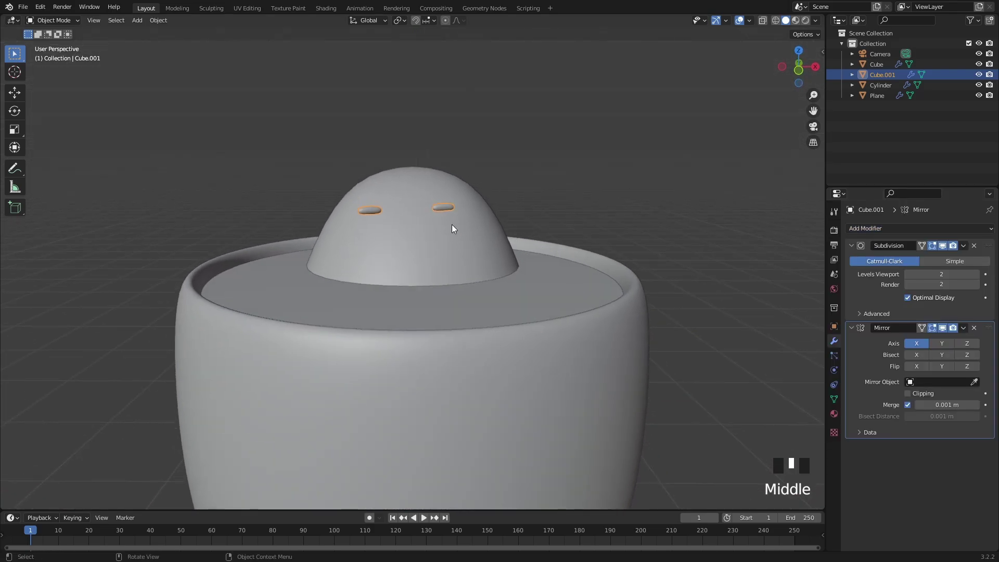
middle_drag(451, 224, 430, 229)
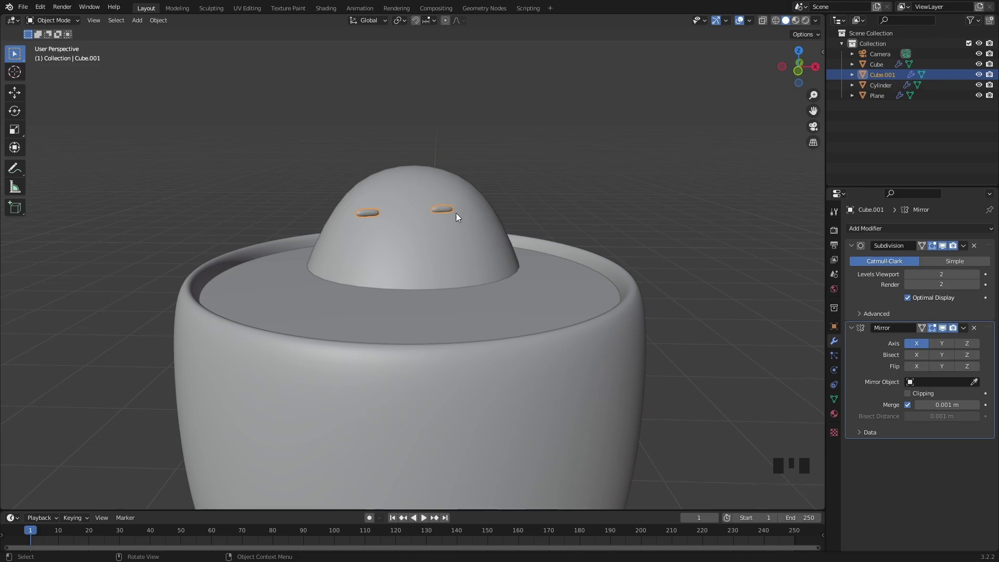
key(n)
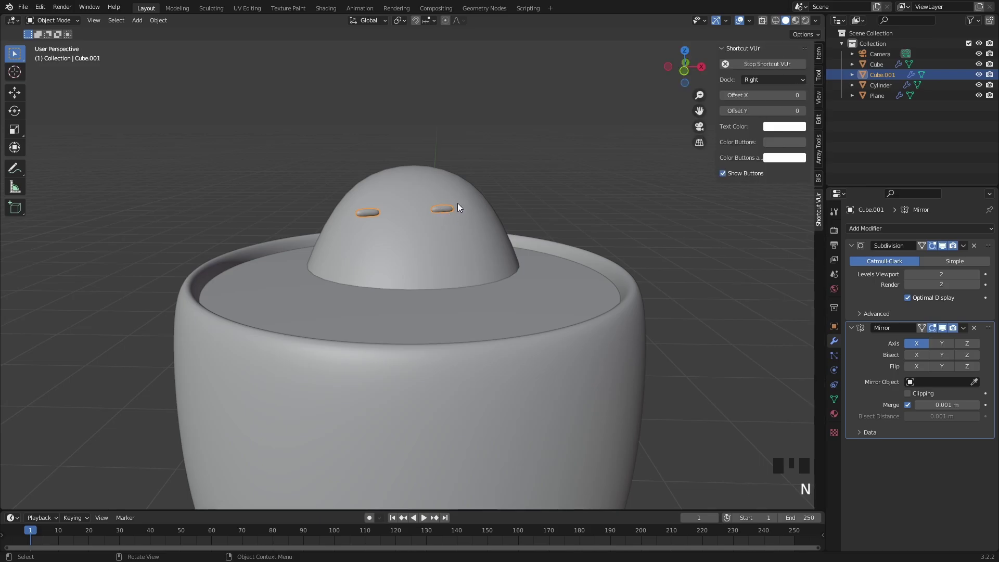
click(819, 54)
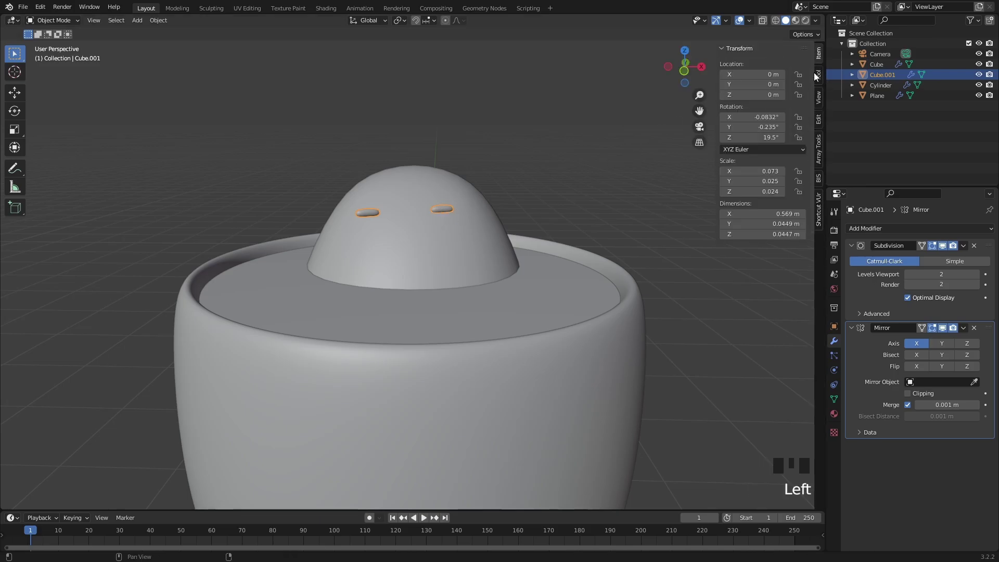
middle_drag(583, 157, 589, 169)
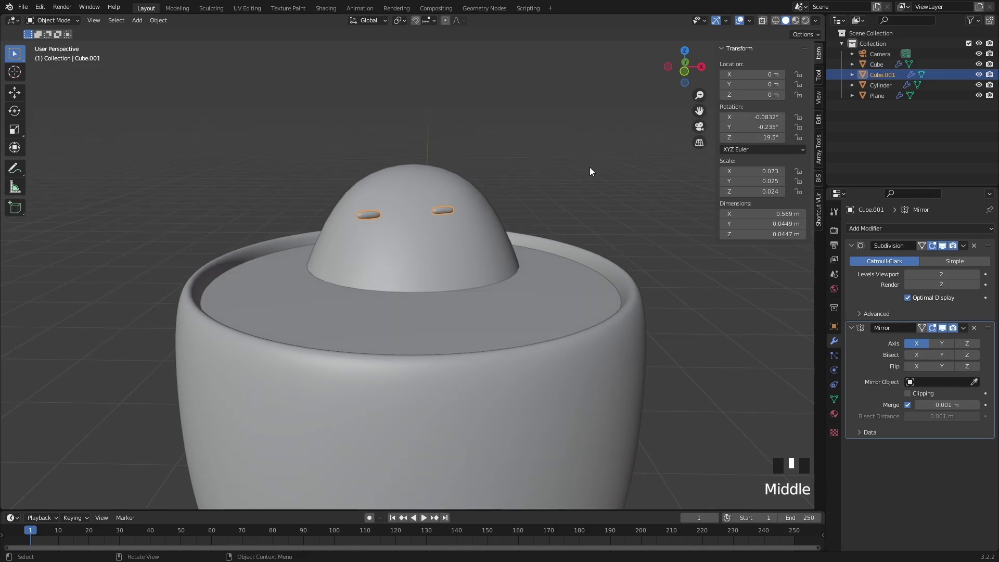
key(ctrl+a)
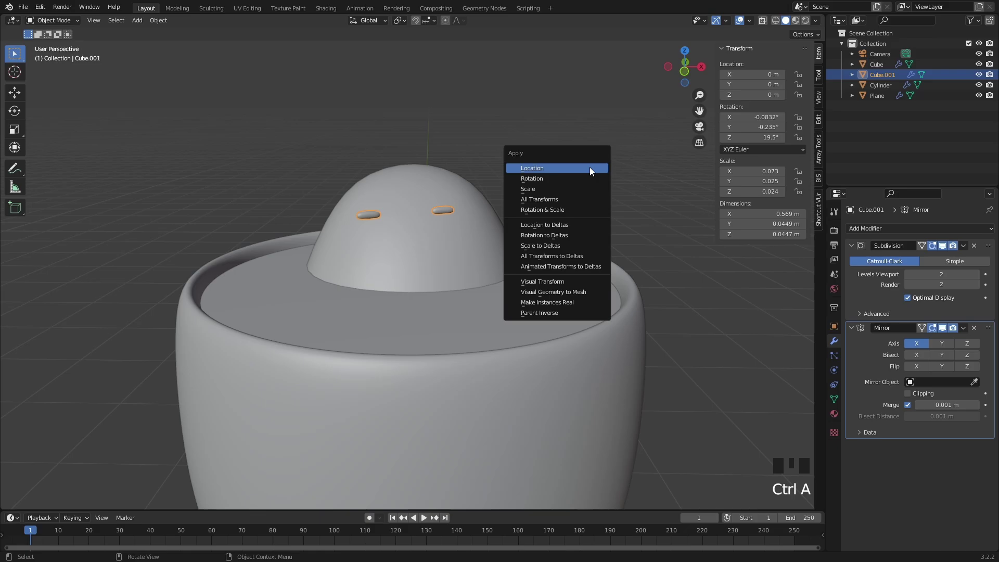
click(551, 178)
middle_drag(500, 197, 473, 291)
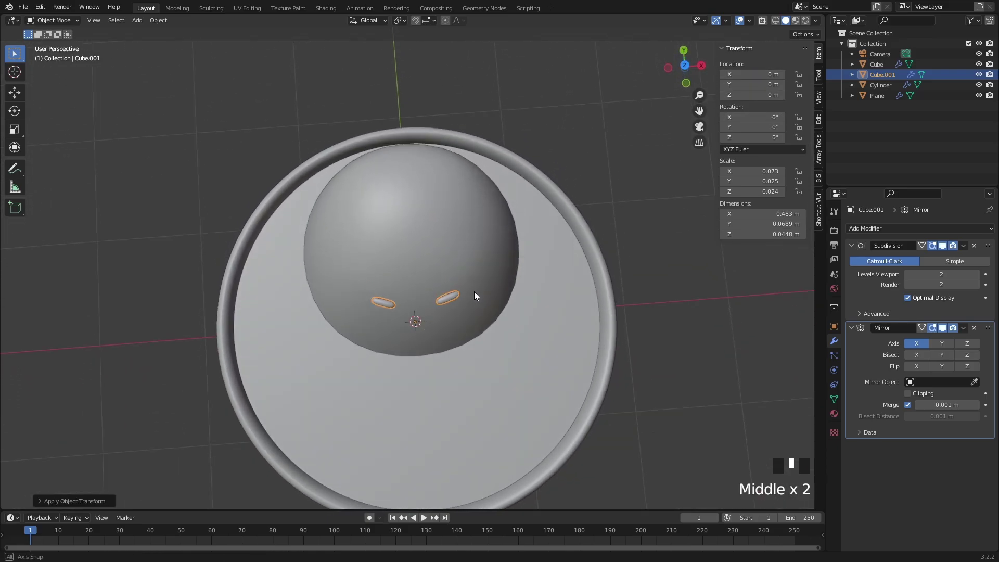
scroll(464, 324, up, 2)
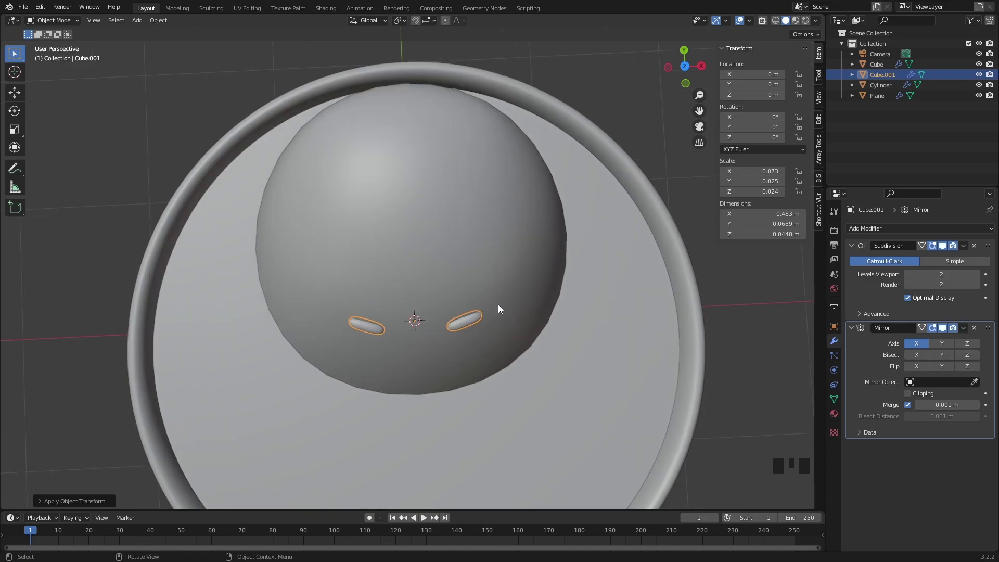
middle_drag(494, 310, 495, 236)
click(576, 155)
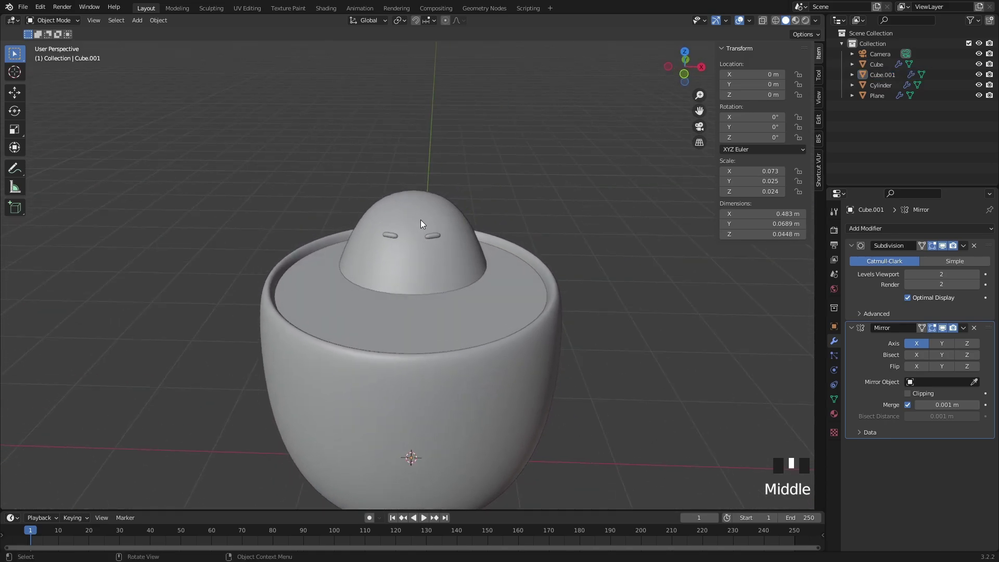
middle_drag(421, 224, 466, 236)
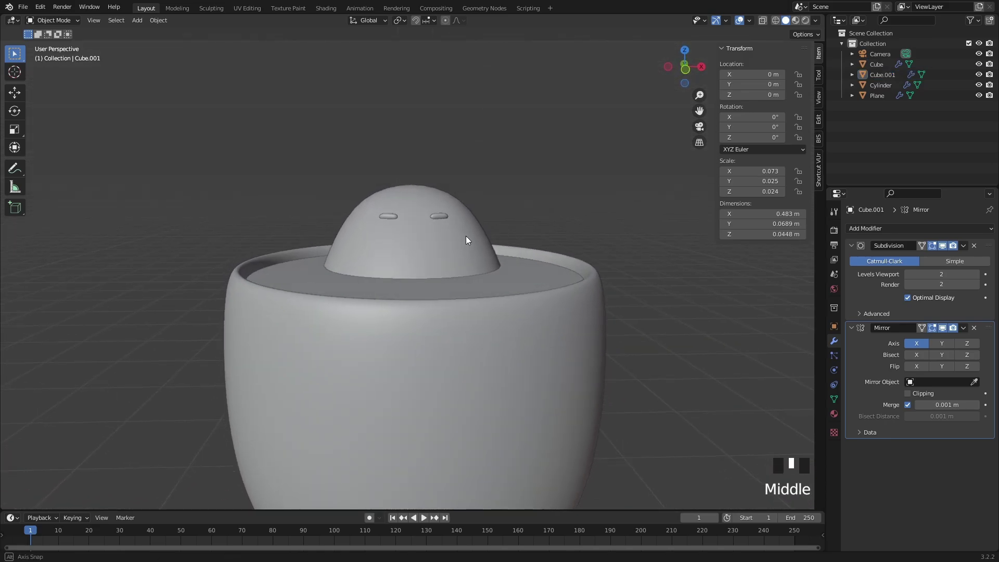
scroll(453, 227, up, 4)
click(464, 148)
shift+middle_drag(465, 148, 393, 247)
scroll(395, 246, up, 1)
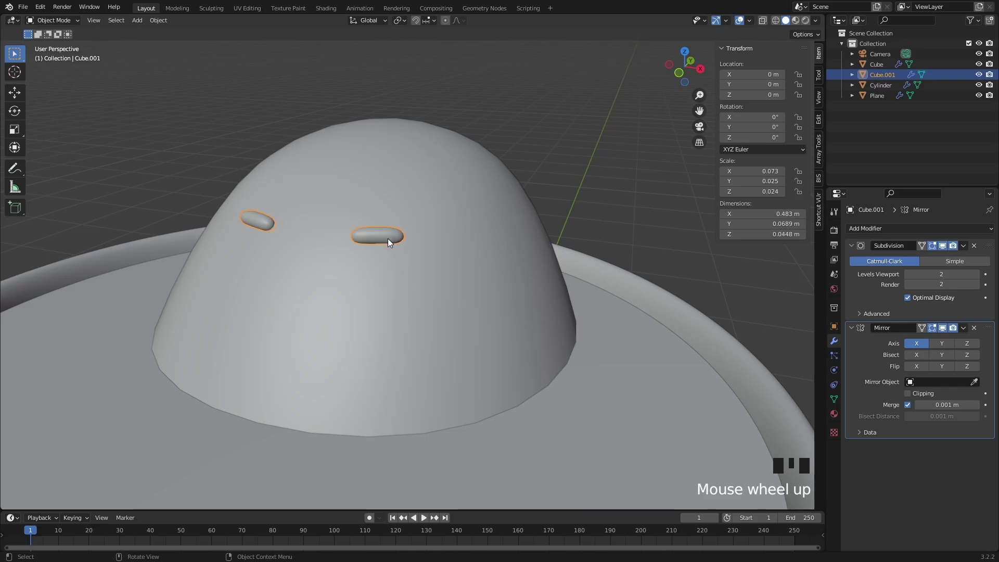
scroll(389, 238, down, 2)
key(r)
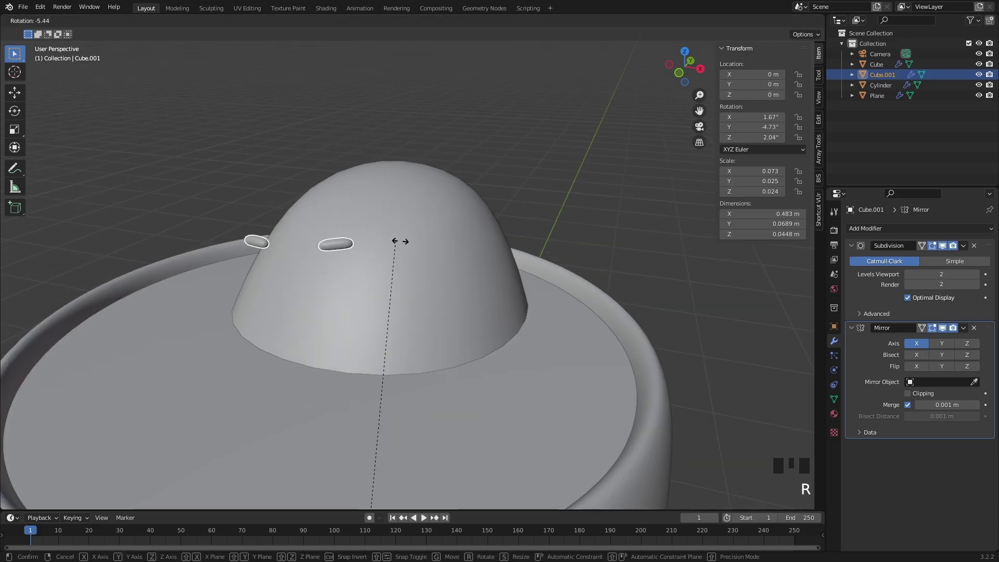
right_click(382, 236)
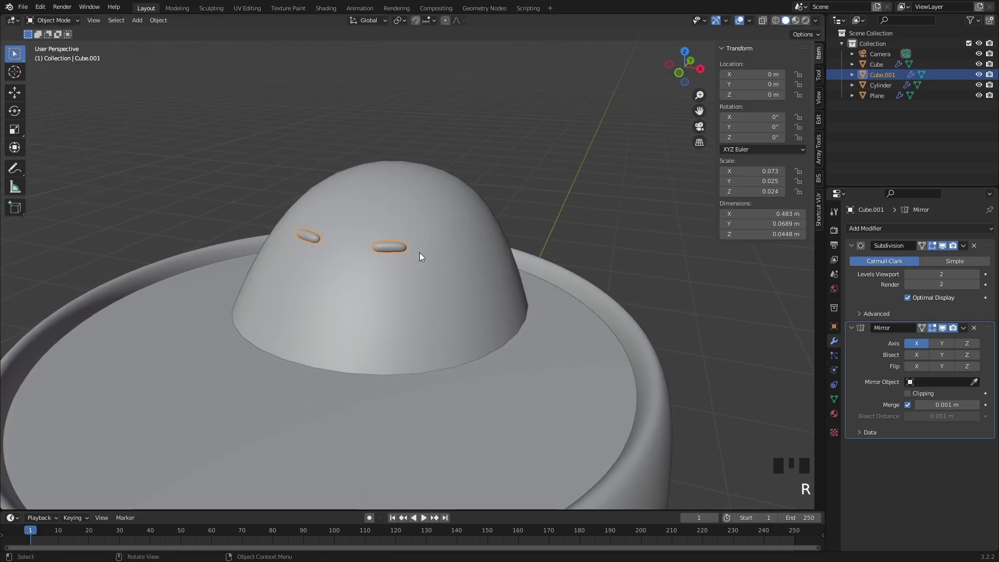
Step: In Edit Mode, select the linked faces of the original eye block and rotate them freely to follow the dome's surface
scroll(418, 252, up, 1)
key(Tab)
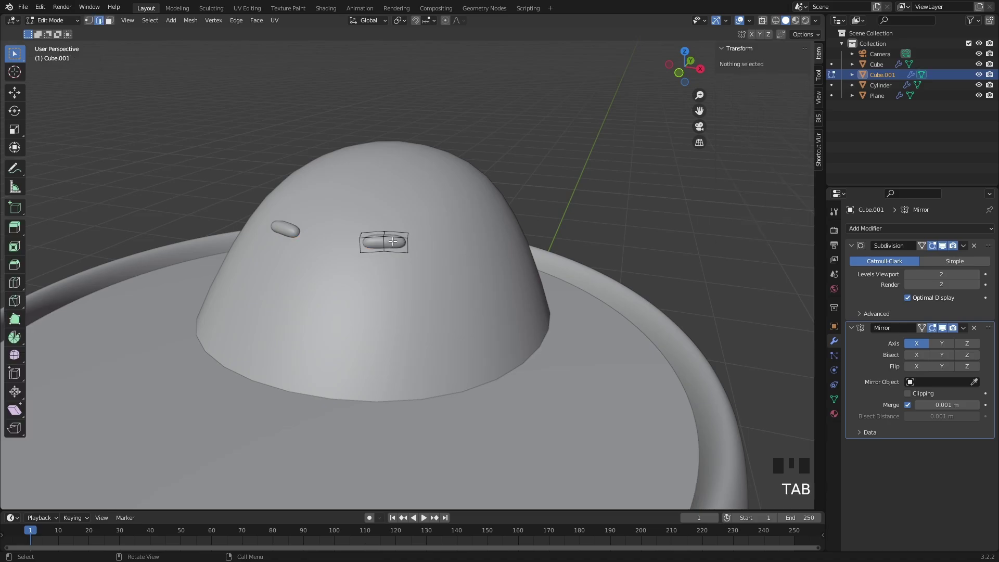
click(392, 242)
key(3)
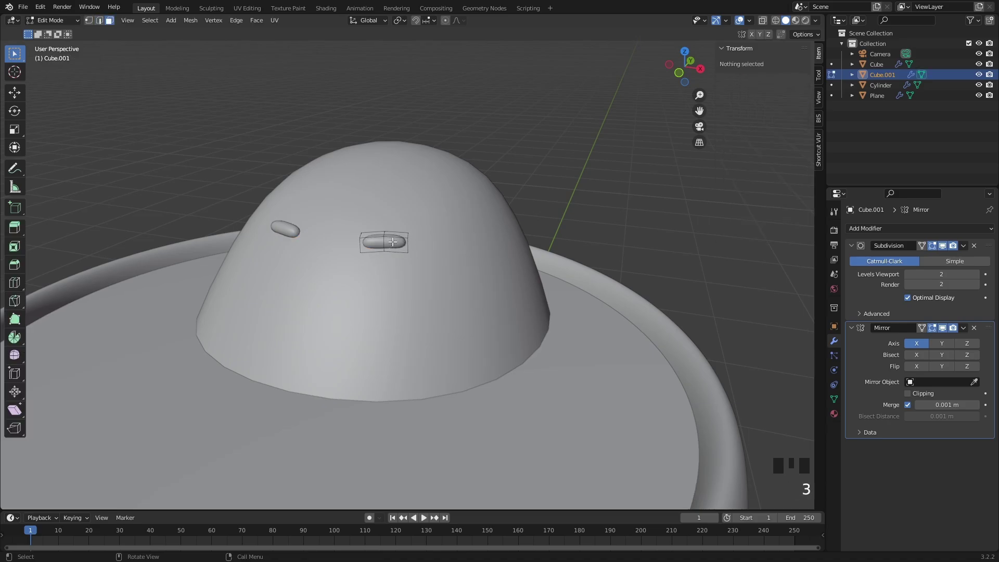
click(392, 242)
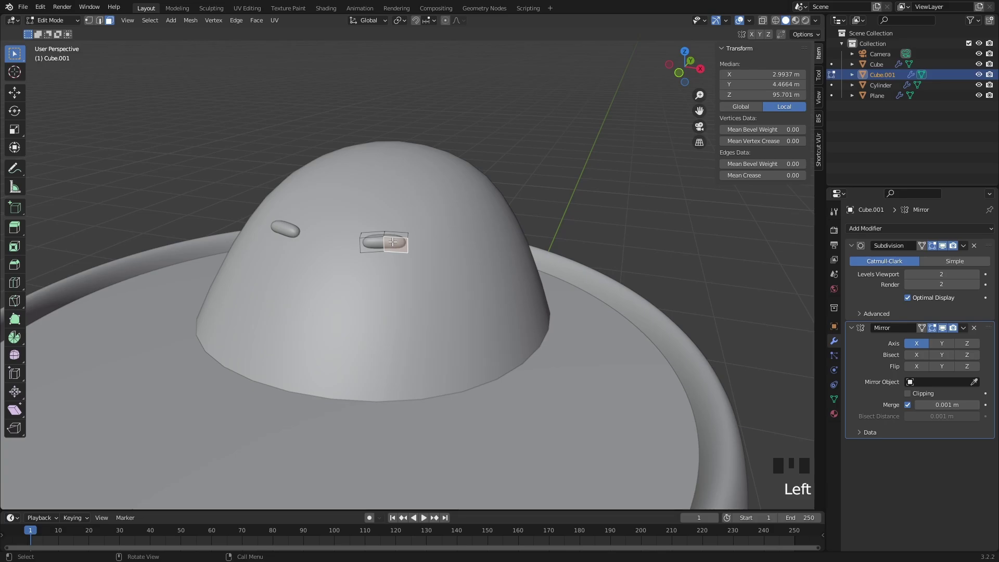
key(l)
middle_drag(383, 250, 413, 278)
key(r)
click(413, 207)
key(r)
key(r)
click(340, 200)
Step: Fine-tune the eye block's rotation so its outer end slants slightly down, and return to Object Mode with nothing selected
scroll(395, 231, up, 5)
key(r)
click(470, 307)
scroll(435, 256, down, 3)
middle_drag(469, 307, 436, 249)
scroll(436, 249, up, 2)
key(r)
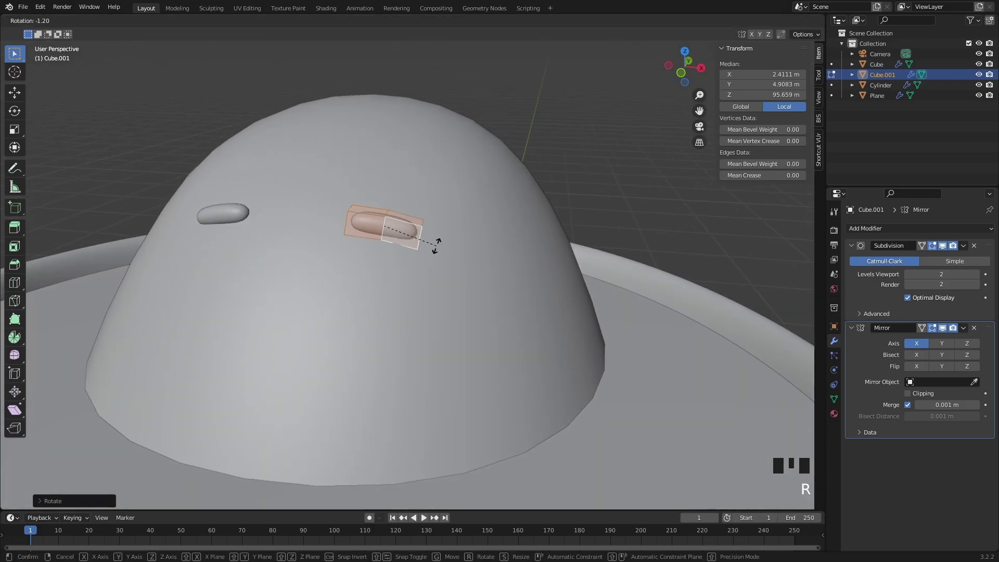
click(436, 245)
key(Tab)
click(593, 165)
Step: Add a cube mesh at the 3D cursor and raise it along Z to about 1.98 m
scroll(458, 216, down, 4)
middle_drag(414, 226, 429, 253)
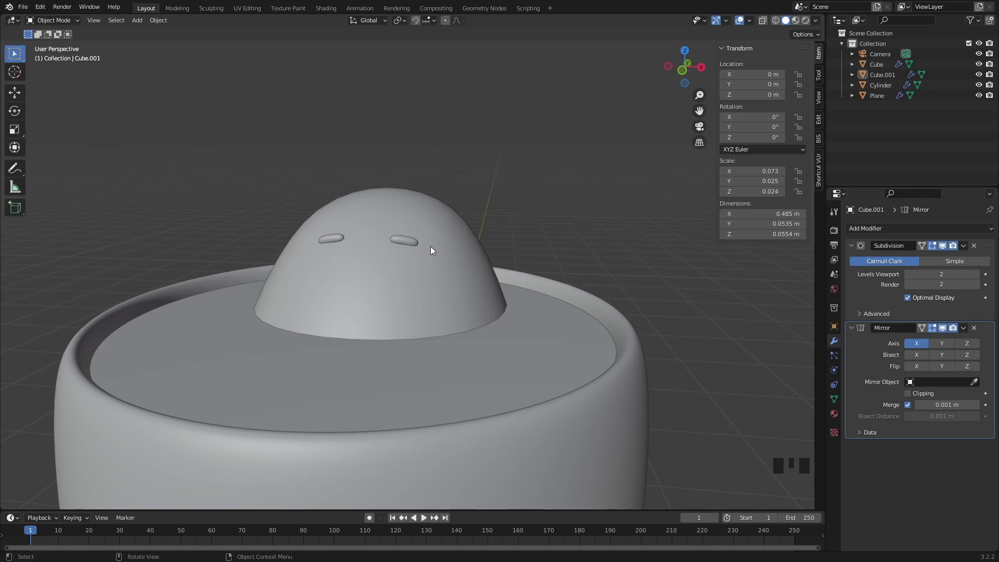
scroll(448, 292, down, 2)
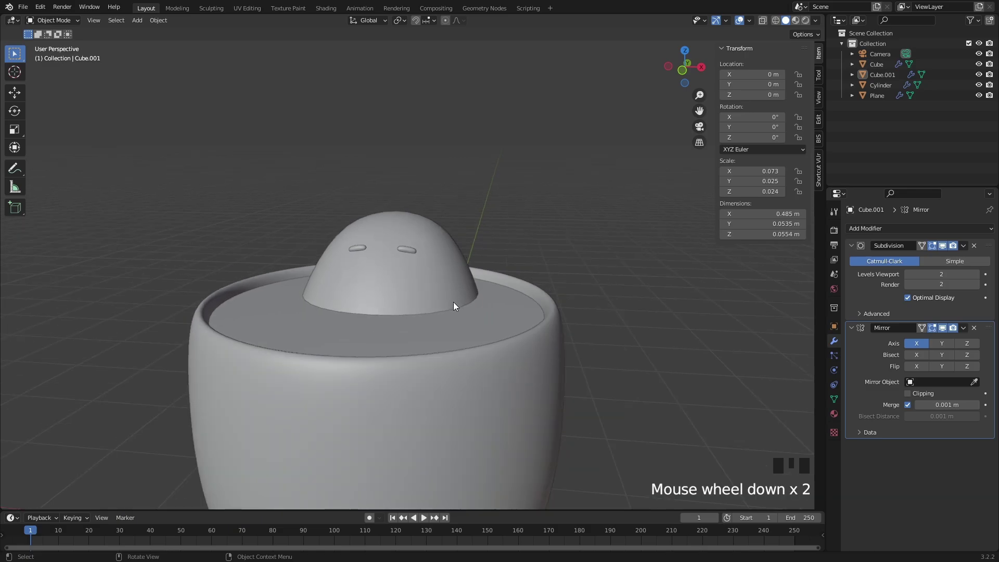
key(shift+a)
mouse_move(429, 289)
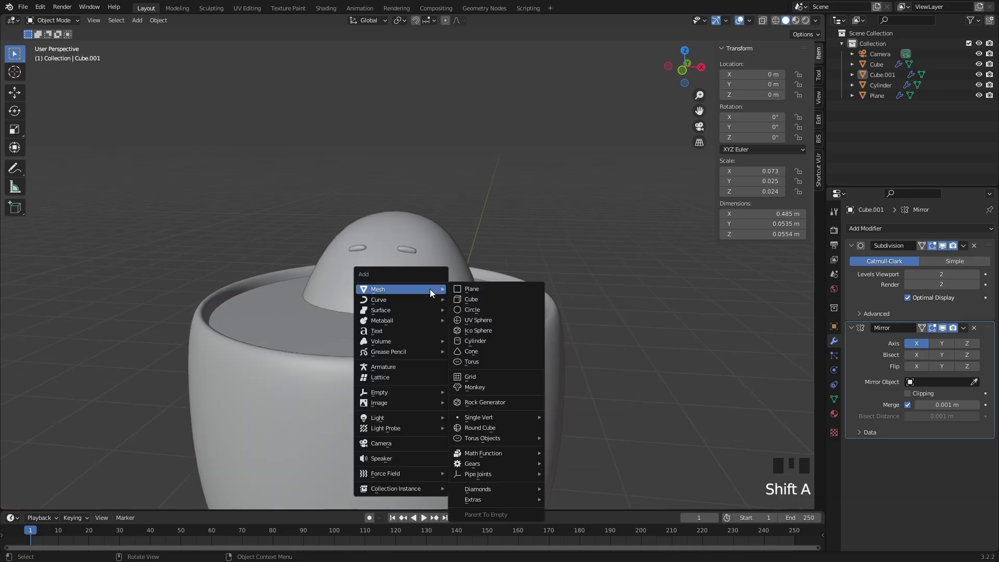
click(487, 299)
middle_drag(536, 289, 424, 359)
key(g)
key(z)
click(410, 174)
Step: Scale the new cube down to about 0.06 and raise it along Z to about 2.18 m
middle_drag(409, 224, 519, 258)
key(s)
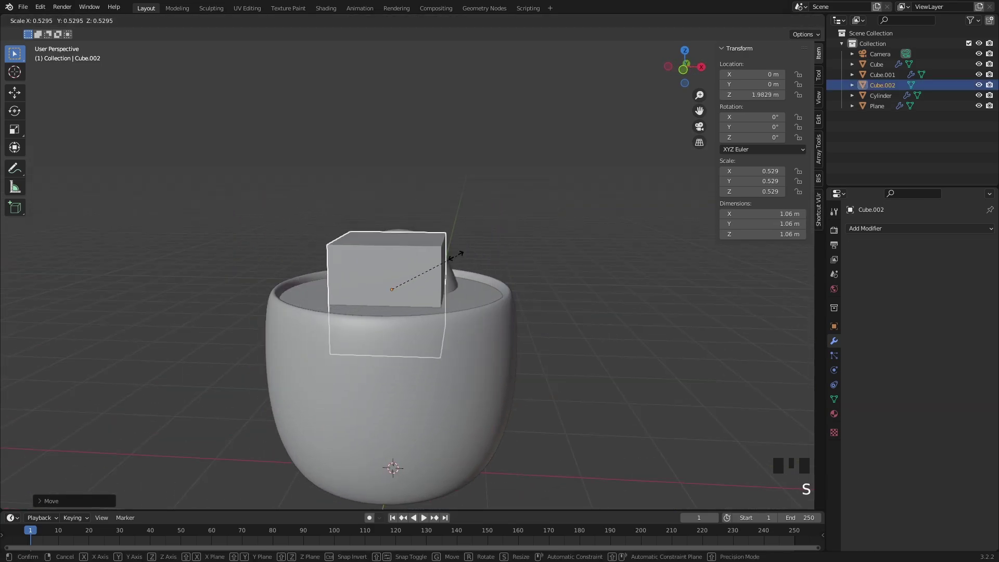
click(401, 275)
scroll(410, 295, up, 4)
key(g)
key(z)
click(408, 256)
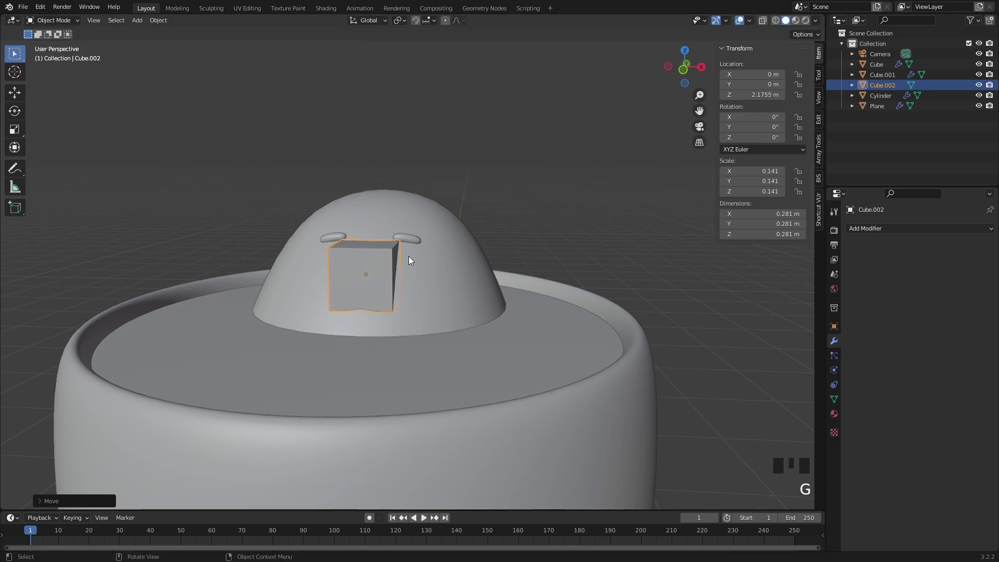
scroll(408, 256, up, 1)
key(s)
click(388, 263)
Step: In the right side view, move the small cube onto the dome's front just below the eyes and tilt it about -37.5° on X
alt+middle_drag(388, 263, 355, 258)
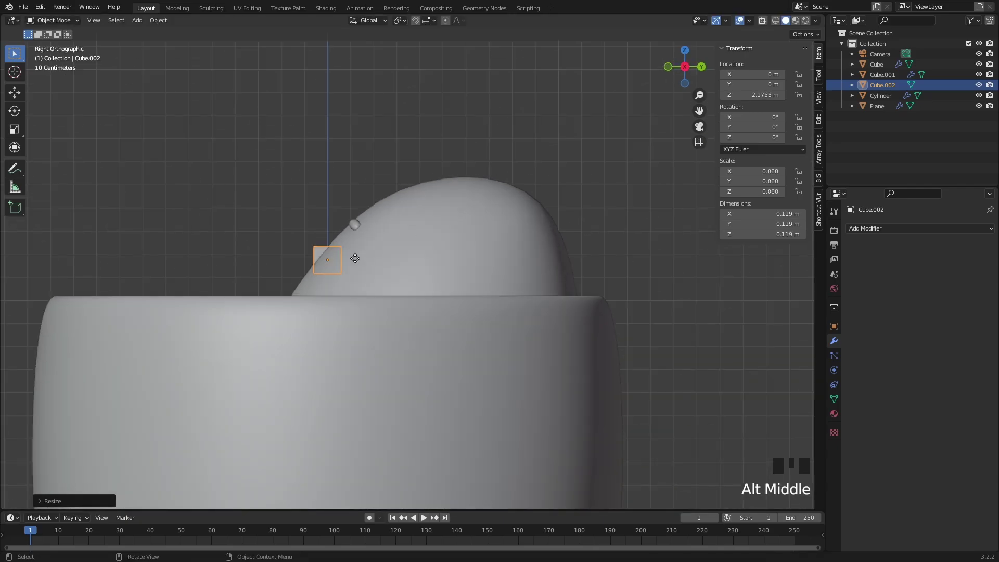
key(g)
click(354, 240)
key(r)
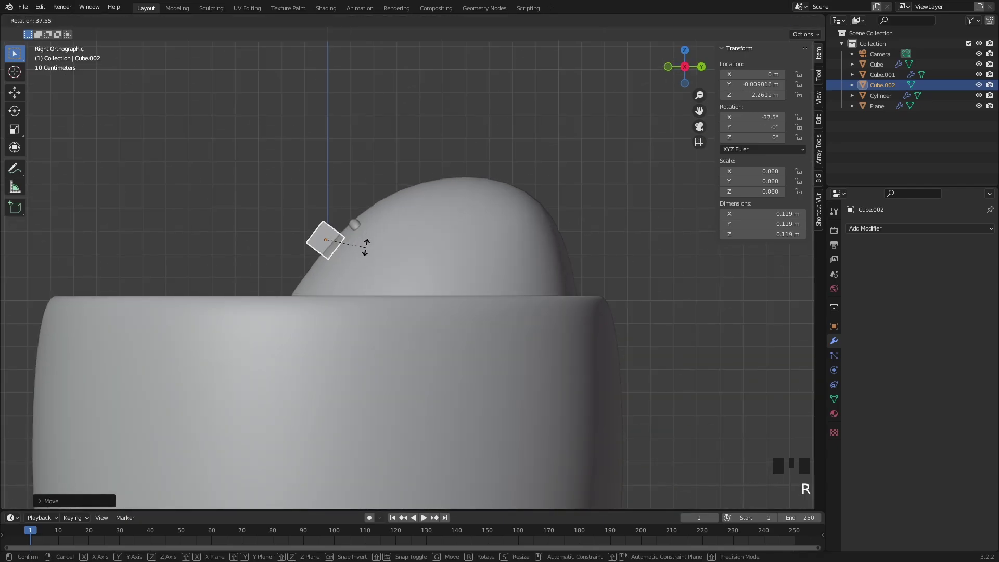
click(365, 246)
Step: Flatten the tilted cube along its local Y axis to a scale of about 0.023
key(s)
key(y)
key(y)
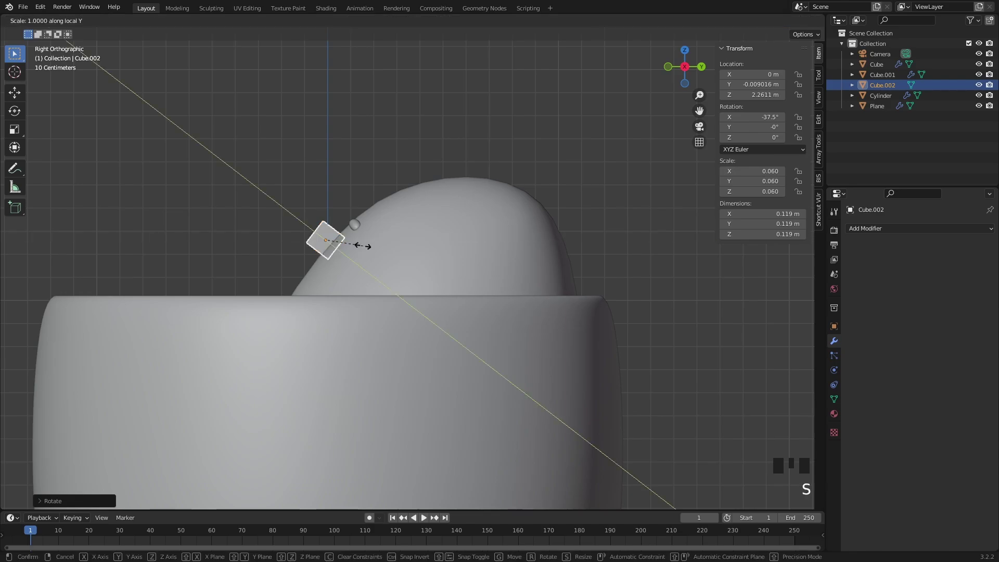
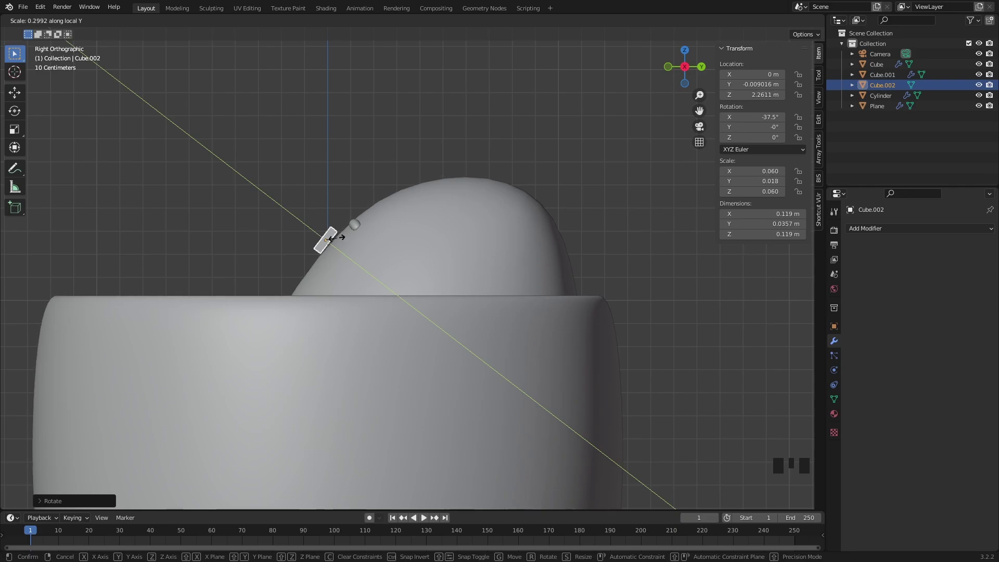
click(340, 241)
middle_drag(341, 240, 410, 265)
scroll(355, 228, up, 3)
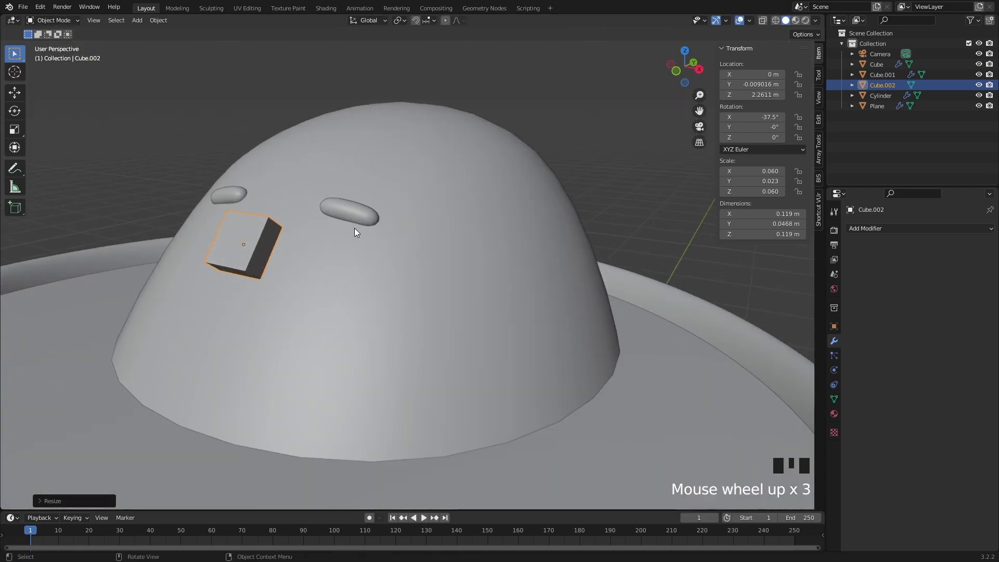
key(ctrl+a)
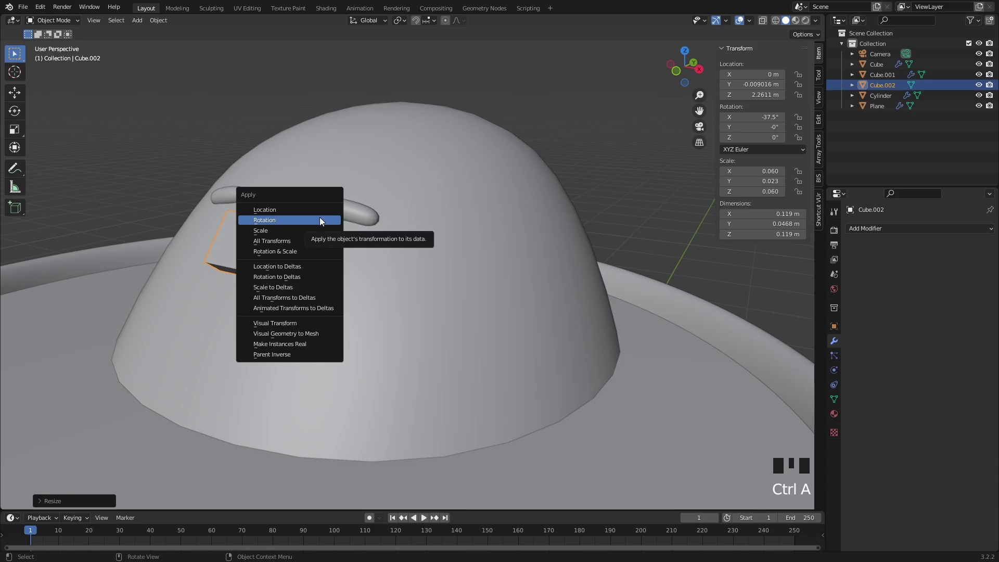
middle_drag(161, 150, 234, 185)
Step: Scale the small block along its local Z axis to about 0.039 and along its local Y axis to about 0.022
scroll(365, 258, down, 3)
mouse_move(365, 258)
shift+middle_down()
mouse_move(370, 275)
mouse_move(376, 266)
shift+middle_up()
key(s)
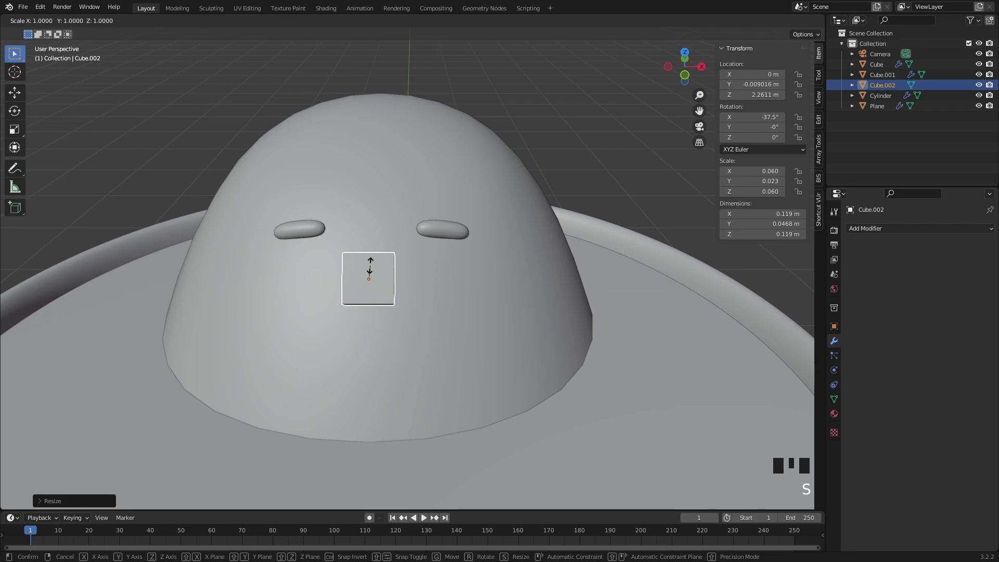
key(x)
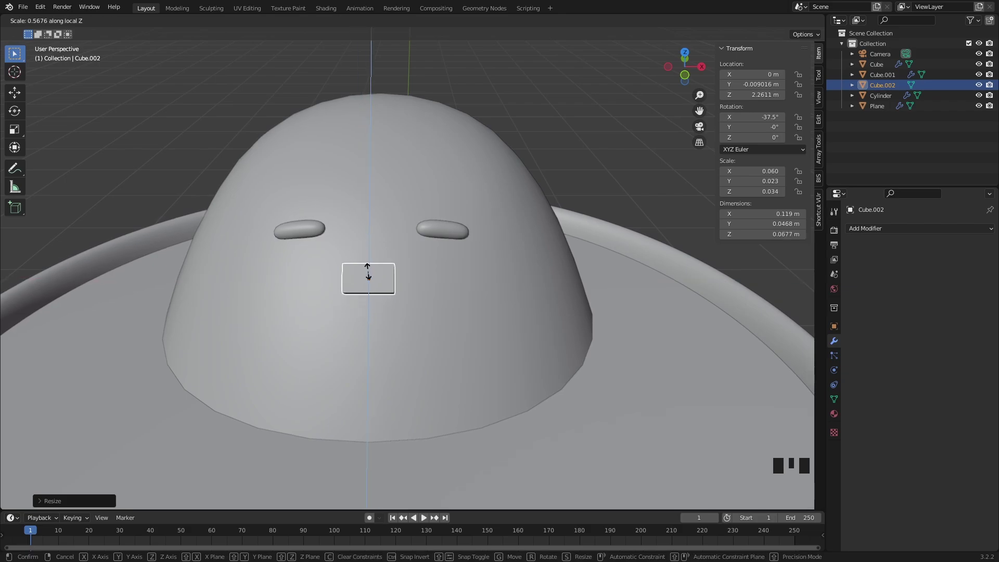
click(367, 275)
middle_drag(368, 274, 391, 284)
scroll(394, 265, up, 2)
key(s)
key(y)
key(y)
click(299, 224)
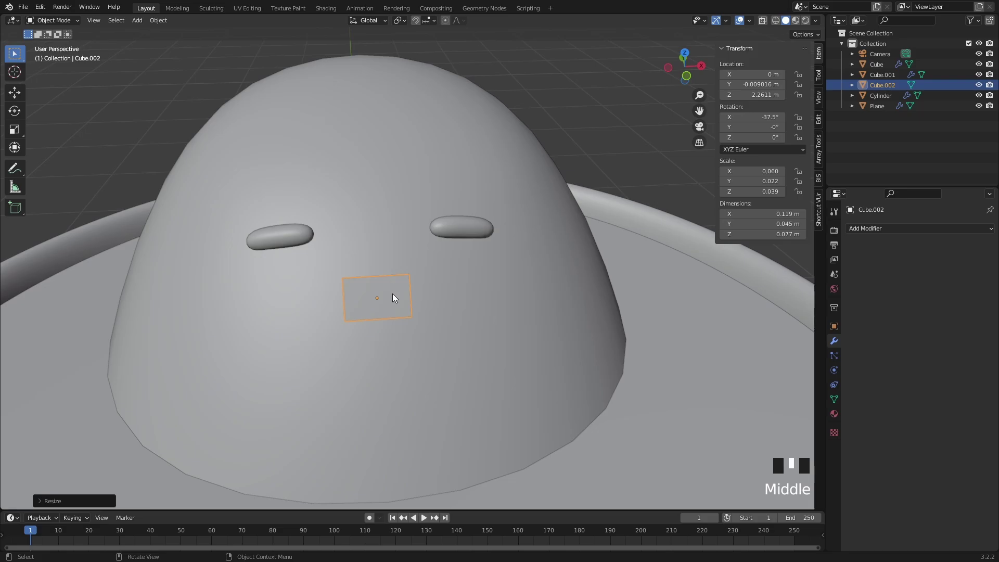
Step: Add a centred vertical loop cut through the middle of the small block below the eyes
key(Tab)
key(ctrl+r)
click(383, 292)
right_click(383, 291)
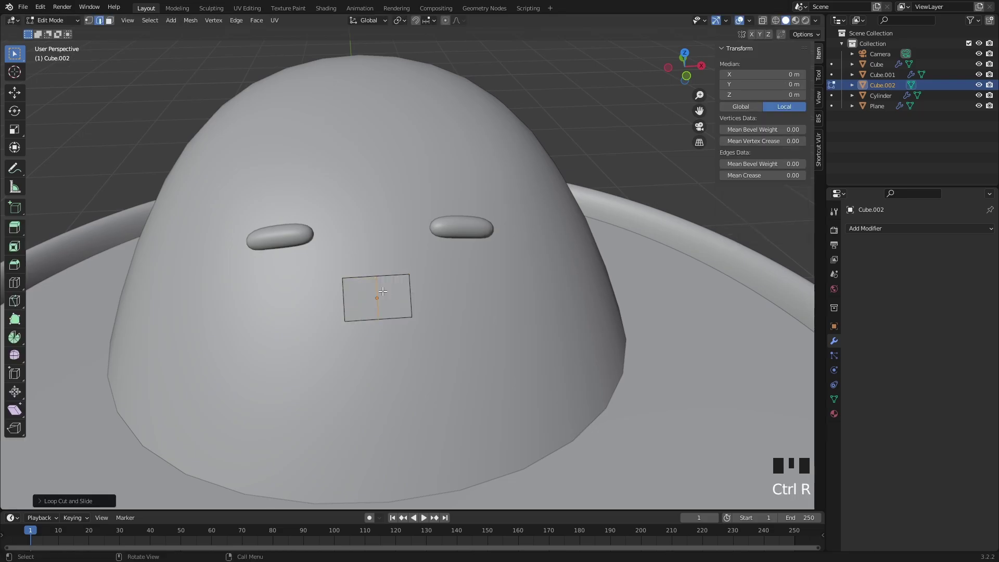
mouse_move(419, 287)
middle_down()
mouse_move(398, 295)
mouse_move(410, 295)
middle_up()
key(Tab)
Step: Switch the mouth block to vertex selection and select its upper corner on one side
key(Tab)
key(1)
click(390, 294)
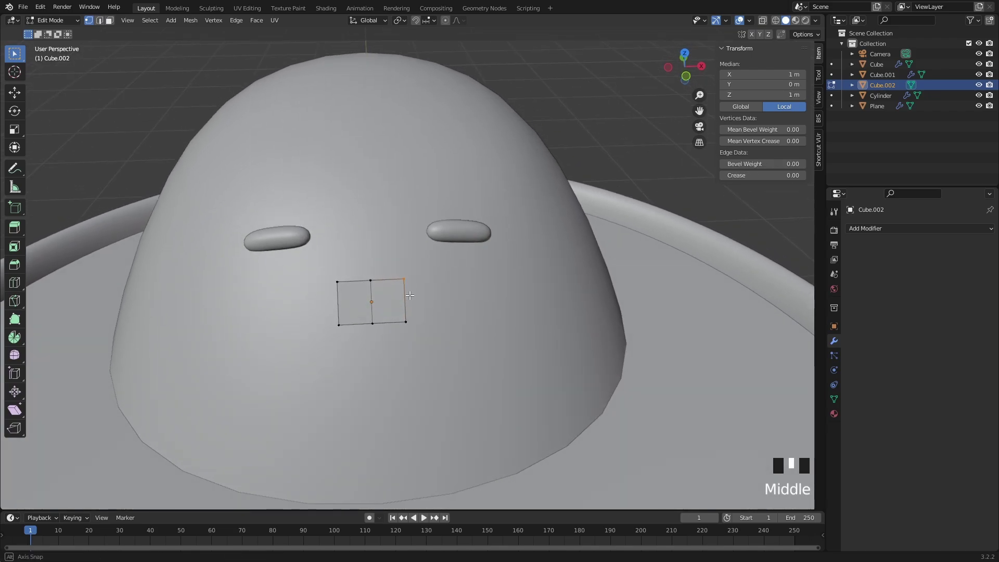
Step: Try to raise the mouth block's upper right corner and begin adjusting its lower right corner
key(g)
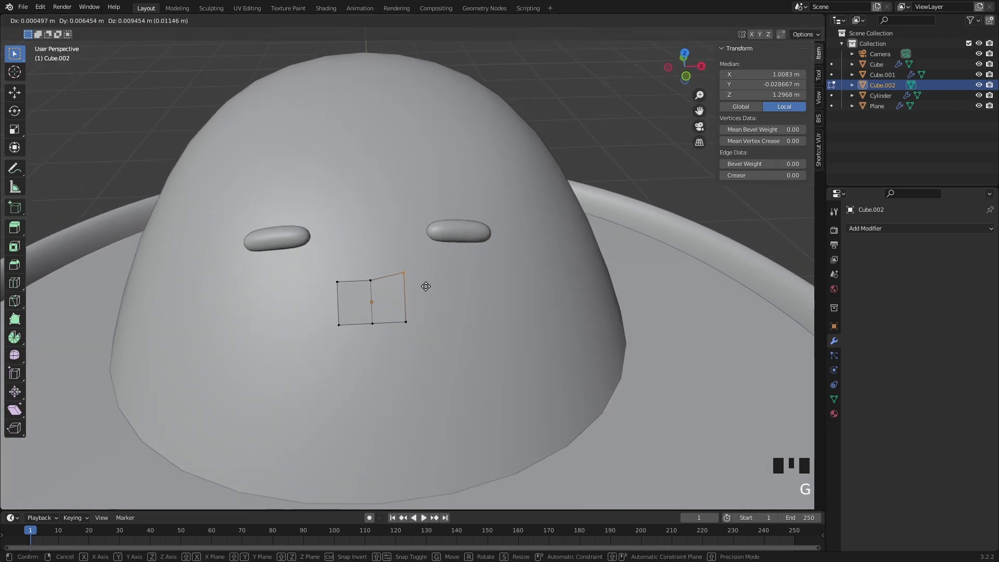
click(425, 286)
click(421, 321)
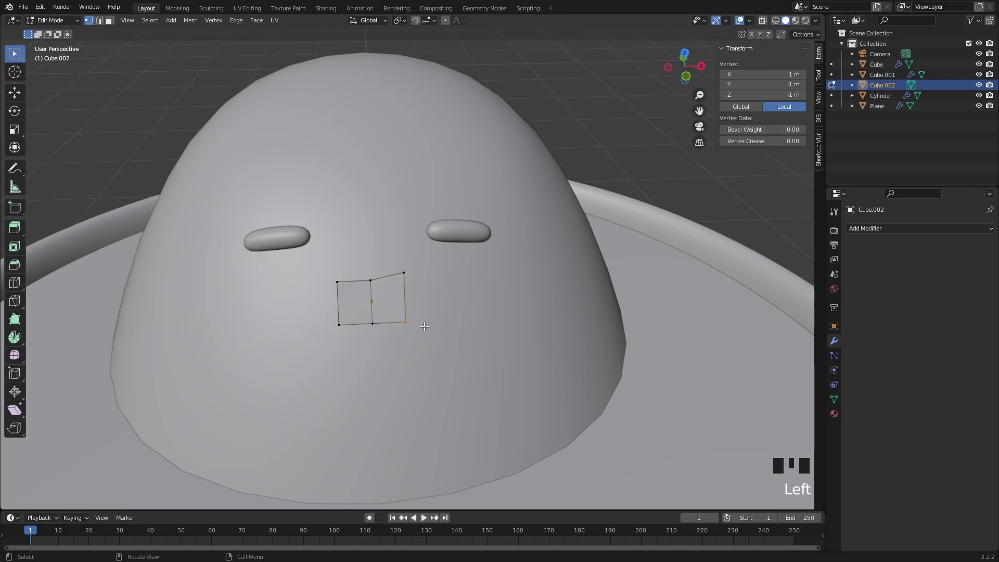
middle_drag(424, 325, 423, 323)
key(g)
right_click(421, 312)
key(shift+z)
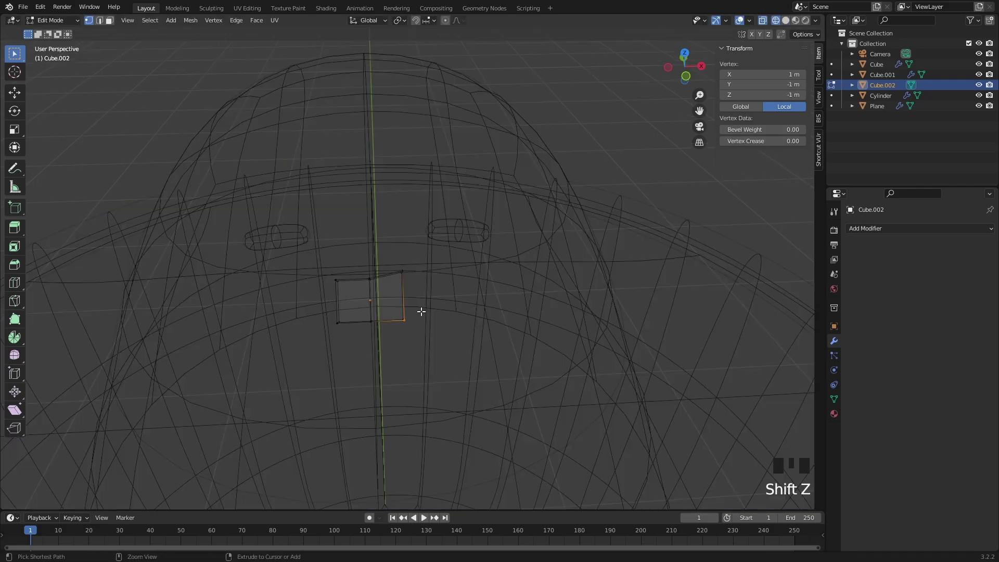
key(ctrl+z)
key(ctrl+z)
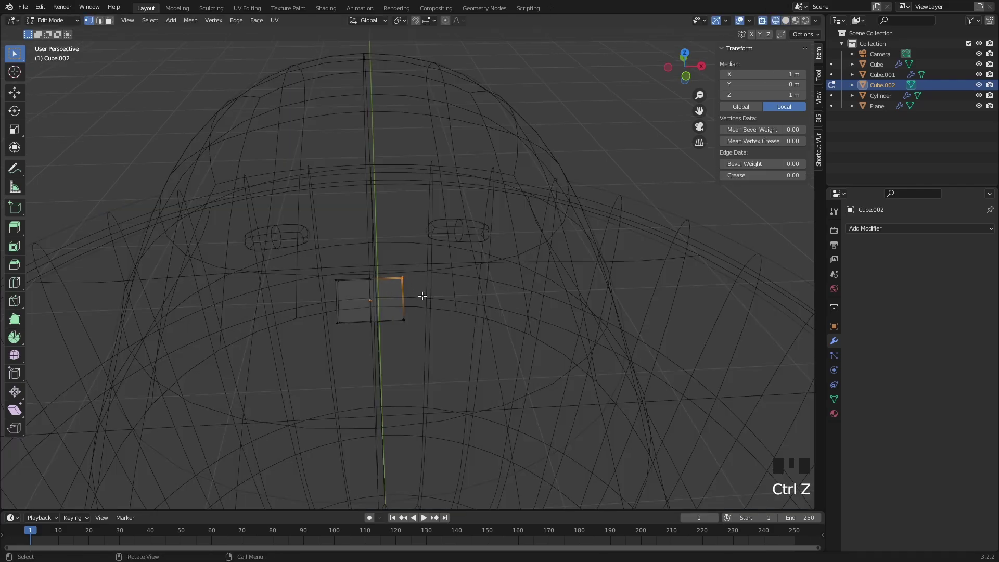
key(shift+z)
mouse_move(422, 295)
middle_down()
mouse_move(403, 333)
mouse_move(406, 314)
middle_up()
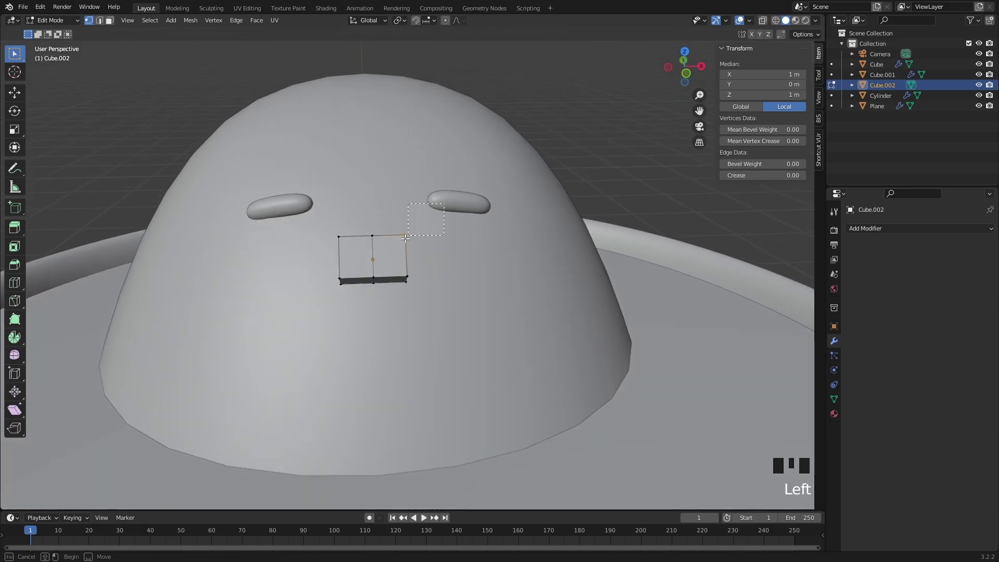
Step: In wireframe display, raise the mouth block's two upper outer corners slightly above its upper middle vertices
drag(407, 237, 309, 308)
middle_drag(309, 308, 255, 319)
middle_drag(322, 291, 426, 294)
key(shift+z)
click(390, 296)
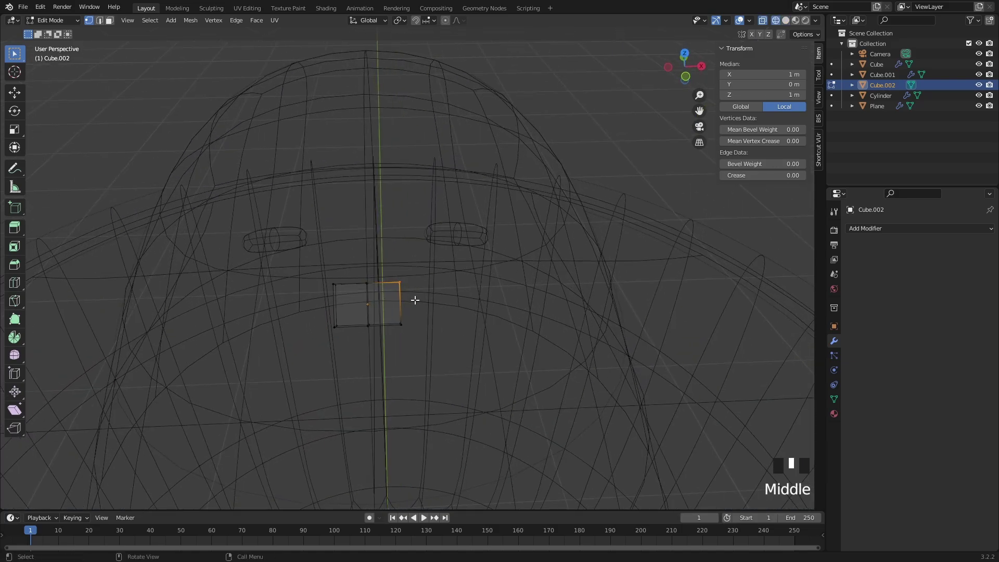
key(g)
click(398, 289)
key(ctrl+z)
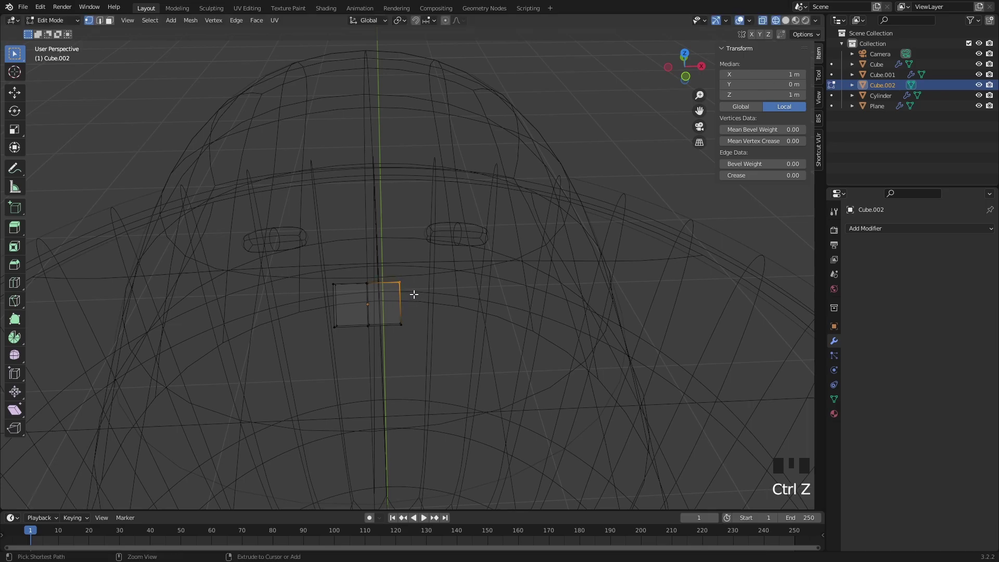
key(g)
click(423, 278)
middle_drag(424, 279, 428, 279)
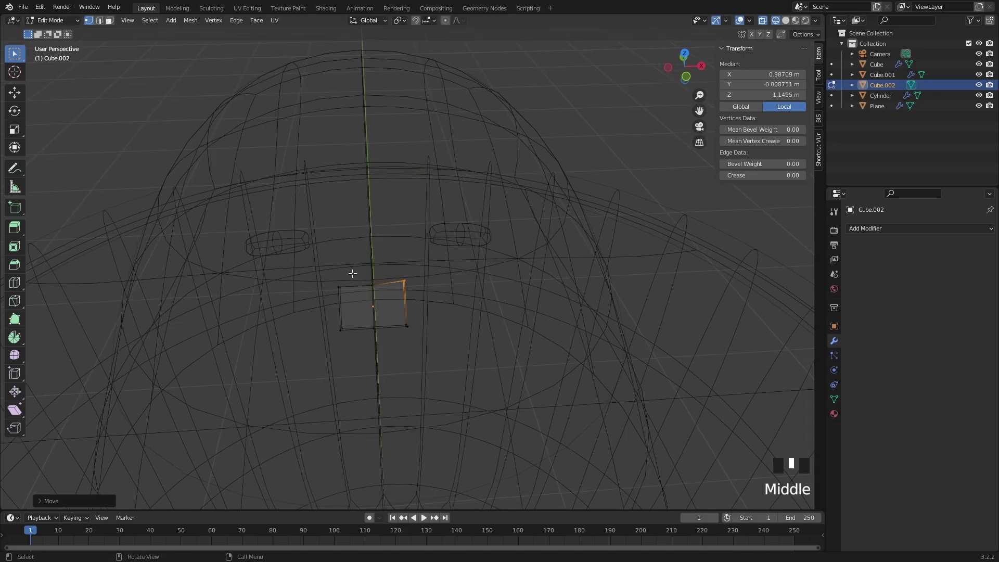
click(333, 286)
key(g)
click(323, 293)
Step: Raise the mouth block's two lower outer corners so its underside tapers to a central point
click(398, 333)
middle_drag(390, 335, 419, 330)
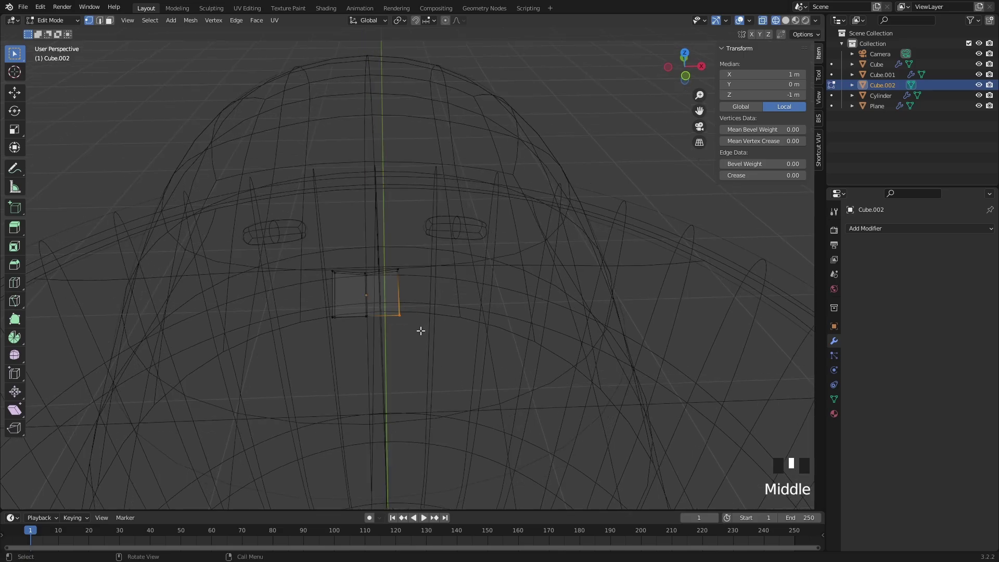
key(g)
click(420, 323)
click(325, 324)
middle_drag(326, 323, 357, 335)
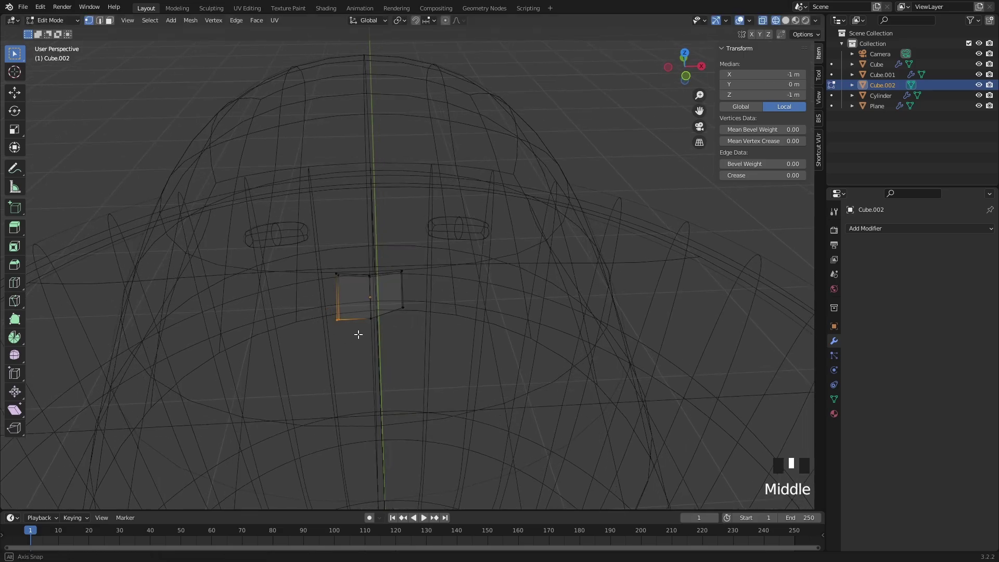
key(g)
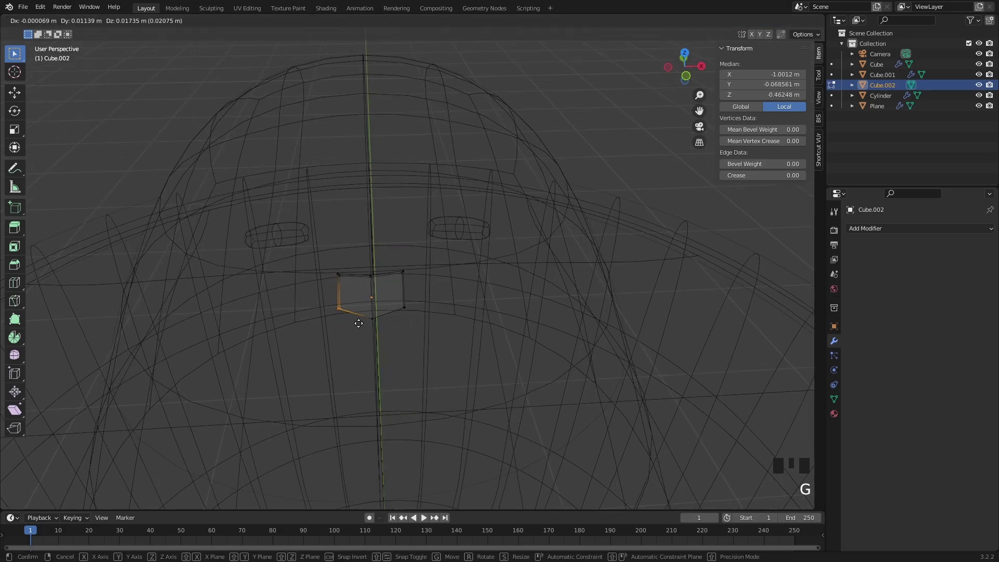
click(357, 317)
click(402, 315)
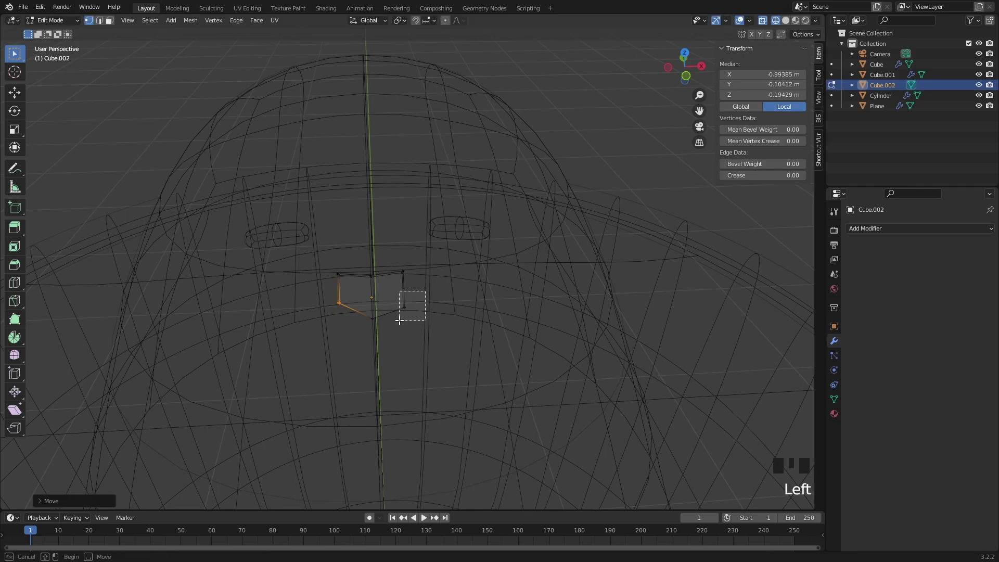
key(g)
click(399, 315)
key(Tab)
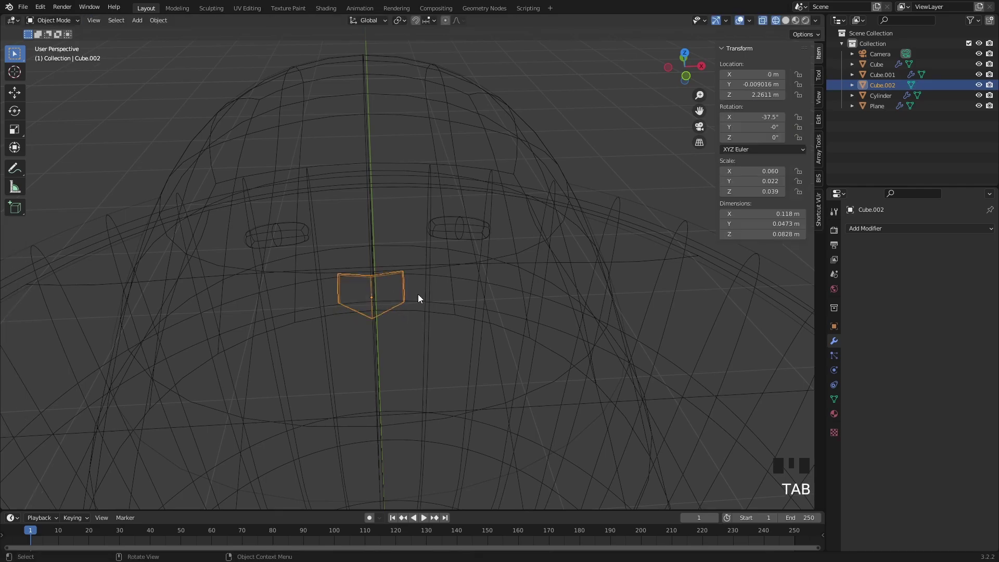
Step: Give the mouth block a level 2 Subdivision modifier and shade it smooth in solid display
middle_drag(418, 298, 372, 295)
key(shift+z)
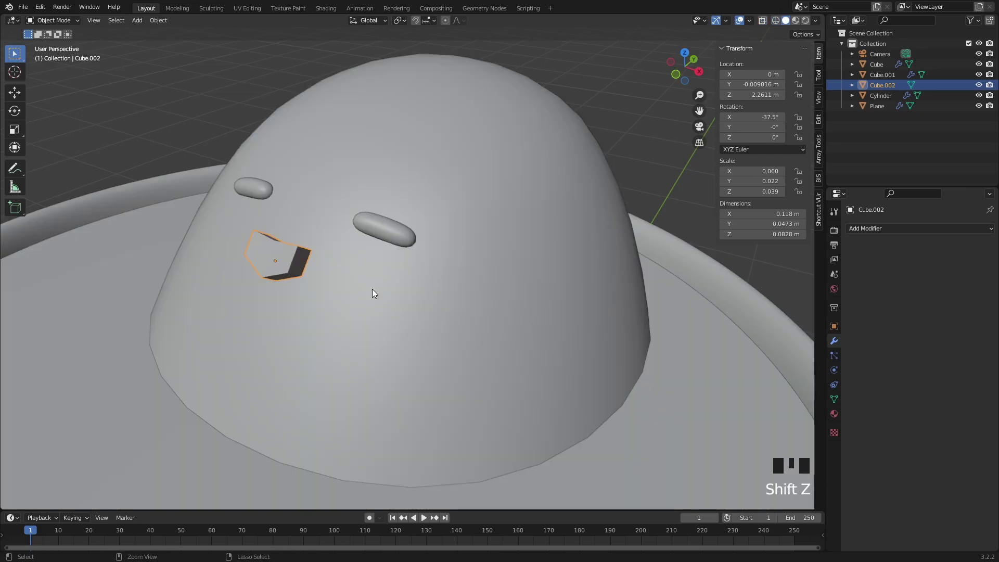
key(ctrl+1)
middle_drag(305, 265, 381, 269)
scroll(410, 280, down, 2)
key(ctrl+2)
right_click(370, 292)
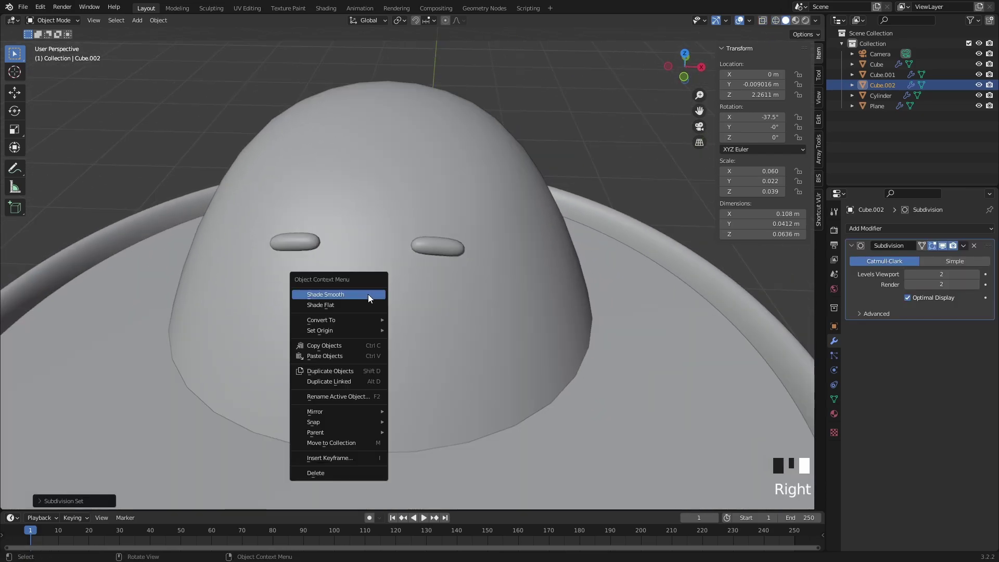
scroll(415, 302, down, 3)
Step: Move the mouth along its local Y axis into the dome's surface, to about Y 0.009 m and Z 2.247 m
middle_drag(414, 302, 479, 242)
scroll(472, 236, up, 2)
click(502, 230)
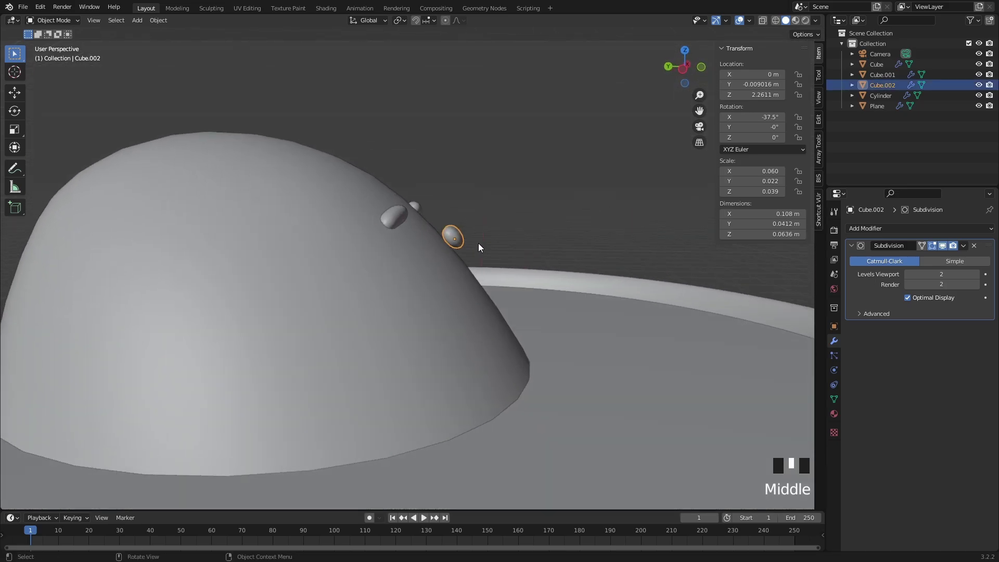
key(g)
key(z)
key(z)
key(y)
key(y)
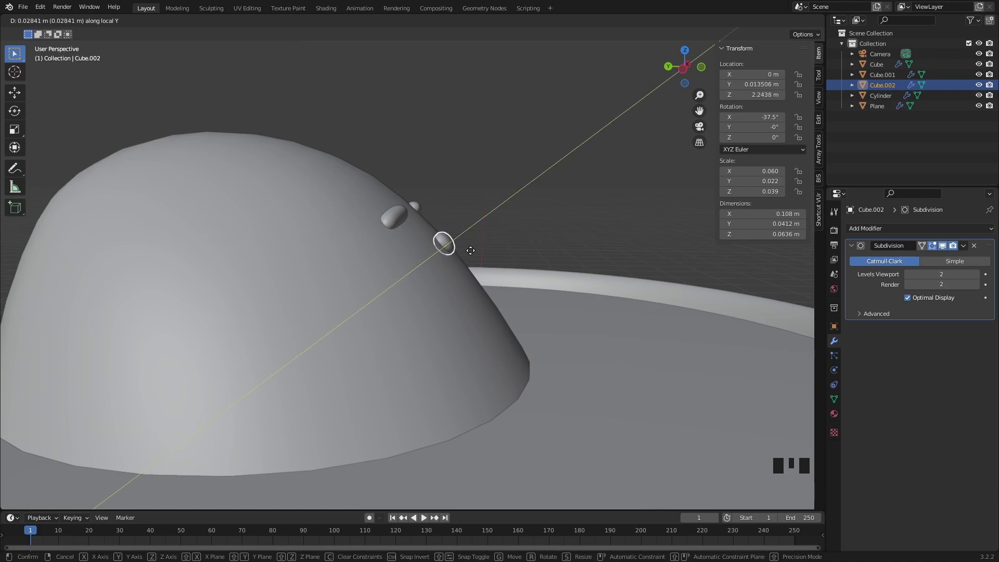
click(472, 250)
click(545, 224)
middle_drag(544, 223, 530, 294)
scroll(458, 252, down, 4)
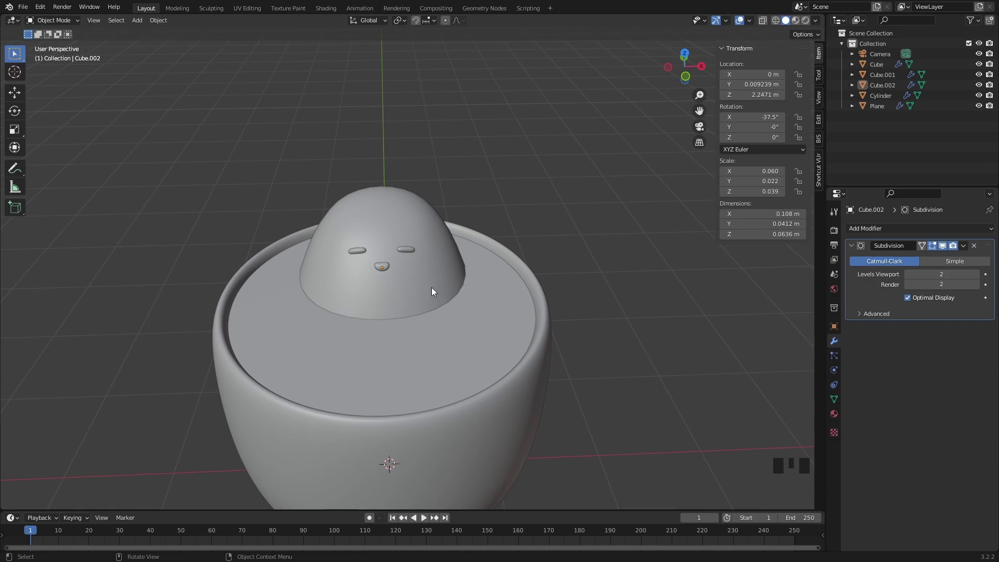
middle_drag(432, 288, 406, 278)
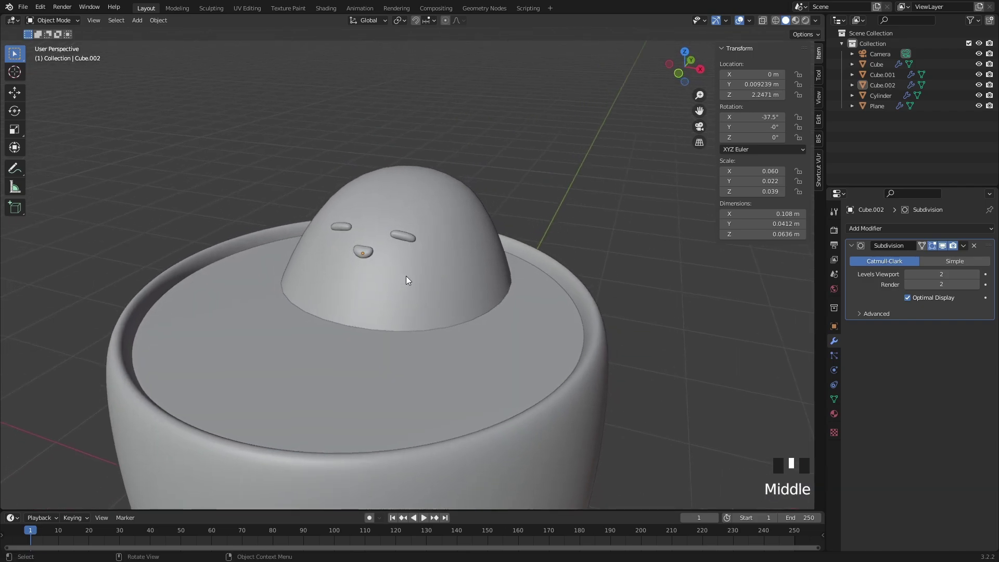
Step: Add a cube at the scene centre and raise it along Z to about 2.33 m, above the cup
click(620, 300)
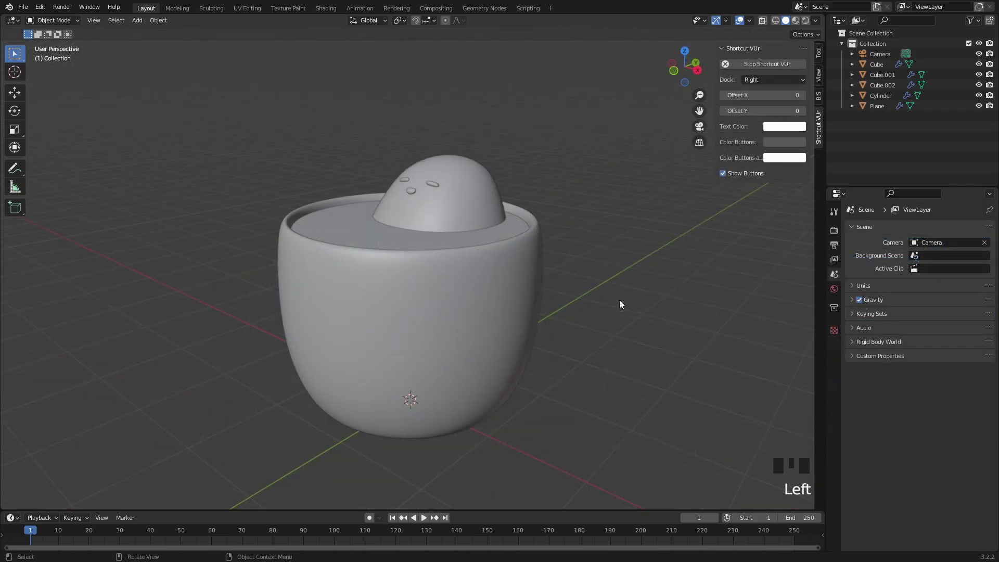
key(shift+a)
mouse_move(614, 290)
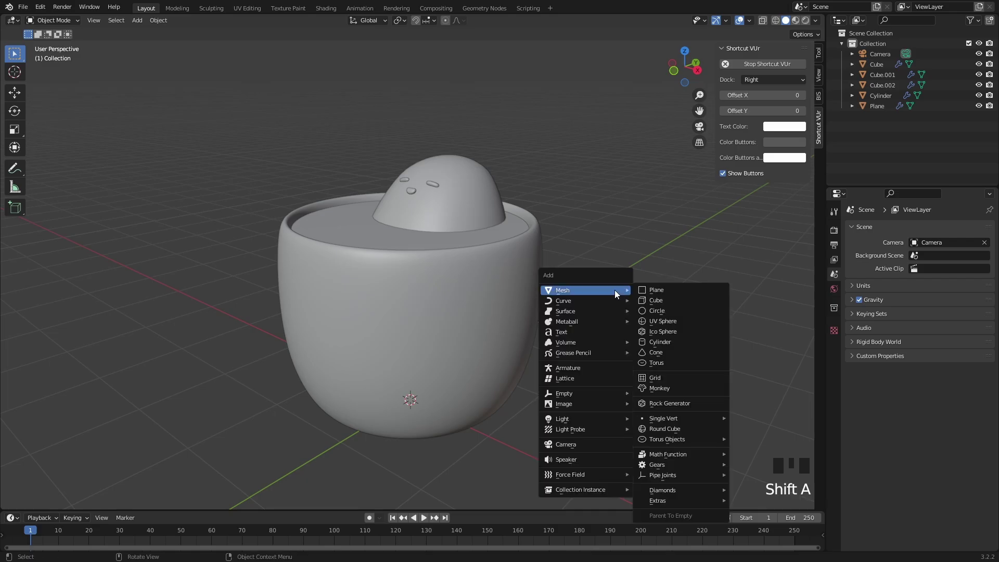
click(658, 302)
middle_drag(536, 293, 517, 272)
key(g)
key(z)
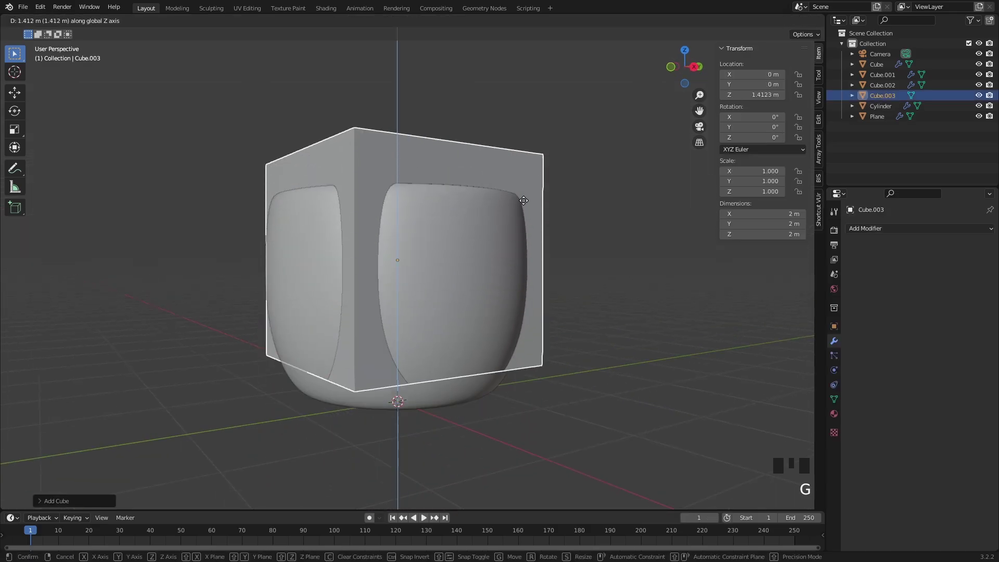
click(511, 125)
Step: Scale the cube into a small flat block of about 0.480 on X, 0.333 on Y and 0.118 on Z
middle_drag(510, 125, 509, 143)
shift+middle_drag(509, 143, 508, 222)
key(s)
key(z)
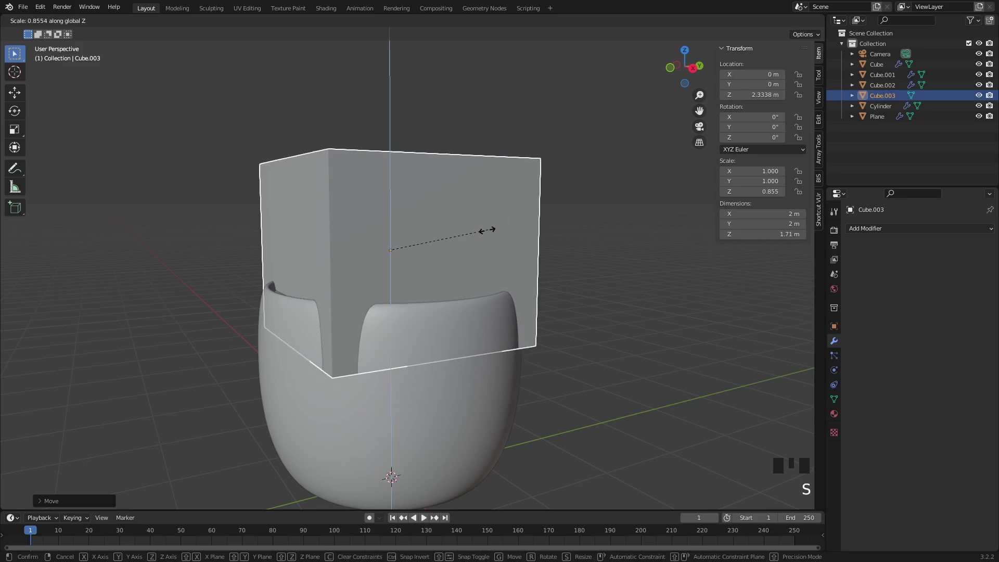
click(419, 261)
middle_drag(416, 263, 386, 261)
key(s)
key(y)
click(426, 283)
key(s)
click(490, 261)
Step: Move the flat block along Y over the dome and along Z to the top of its head
key(g)
key(y)
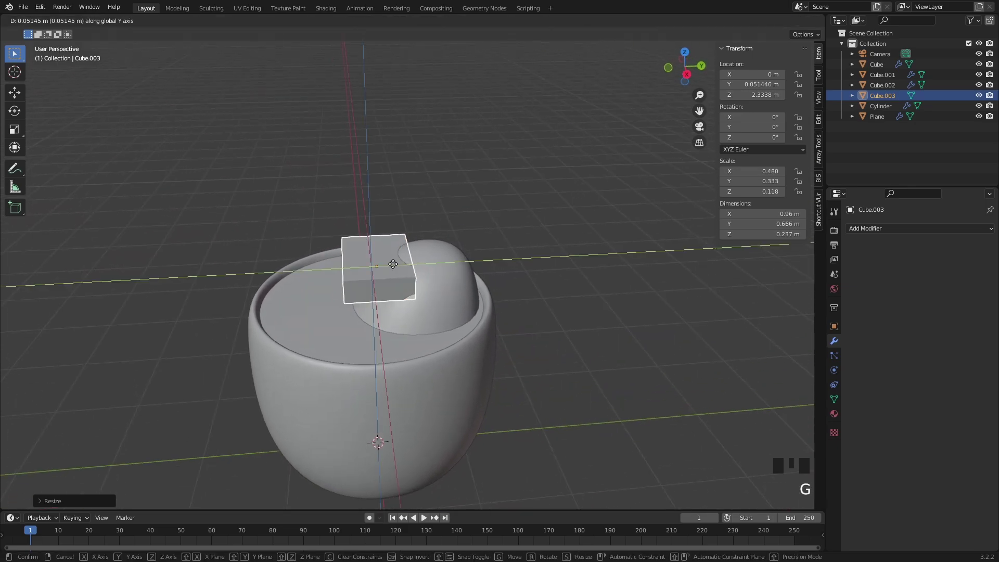
click(448, 263)
key(g)
key(z)
click(451, 241)
Step: Scale the block down to fit the top of the head and adjust its thickness along Z
middle_drag(451, 241, 519, 250)
key(s)
click(457, 239)
scroll(402, 242, up, 2)
key(s)
key(z)
click(447, 229)
scroll(498, 246, up, 2)
Step: Add a centred horizontal loop cut around the block and a vertical loop cut near its left end, at about -0.66 m local X
key(Tab)
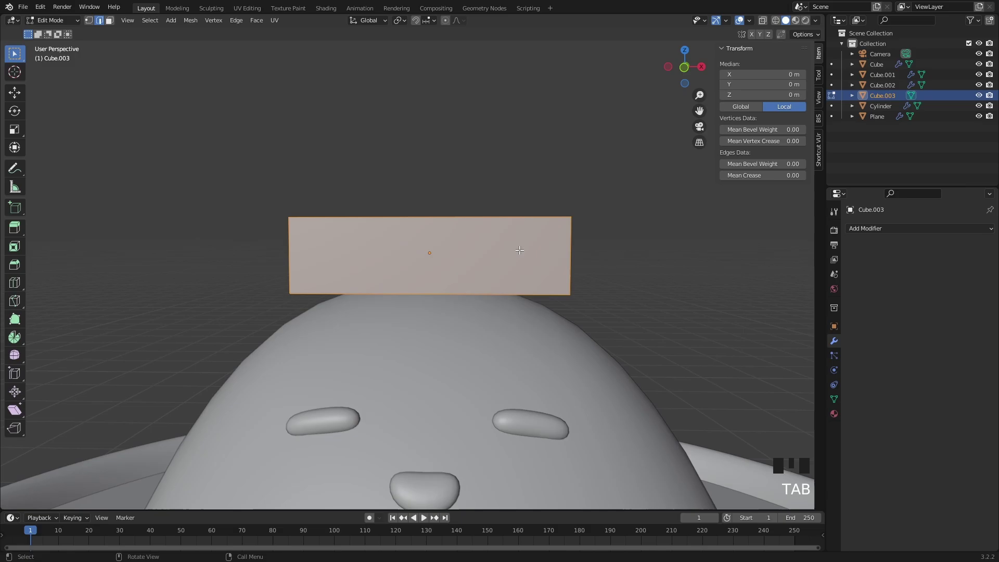
key(ctrl+r)
click(570, 254)
click(617, 236)
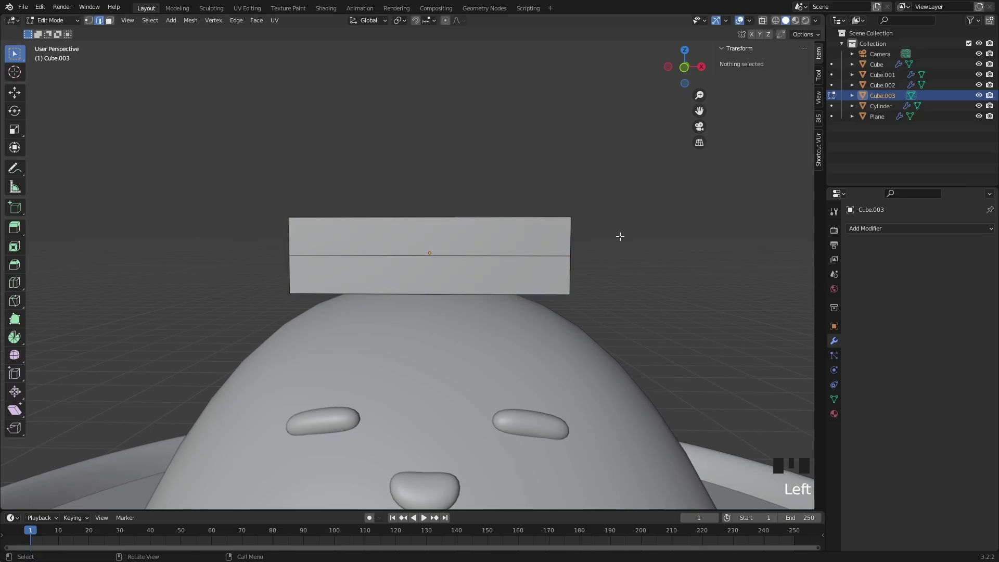
middle_drag(618, 237, 442, 263)
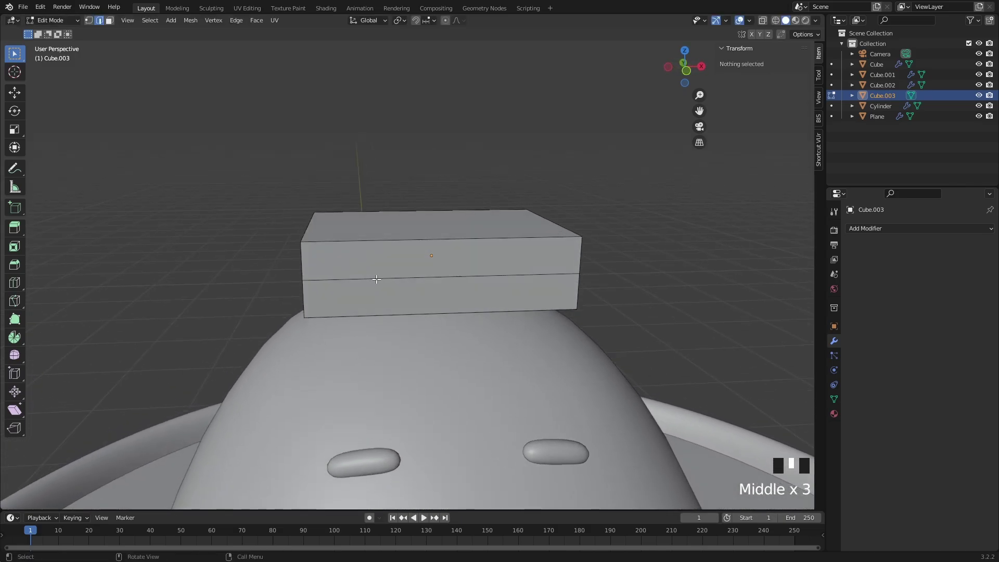
key(ctrl+r)
click(421, 268)
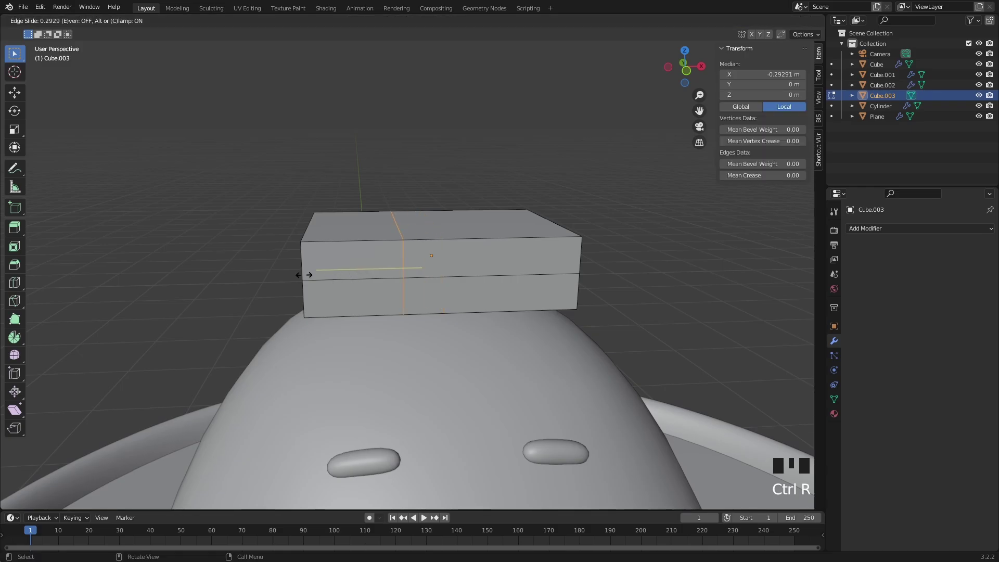
click(254, 270)
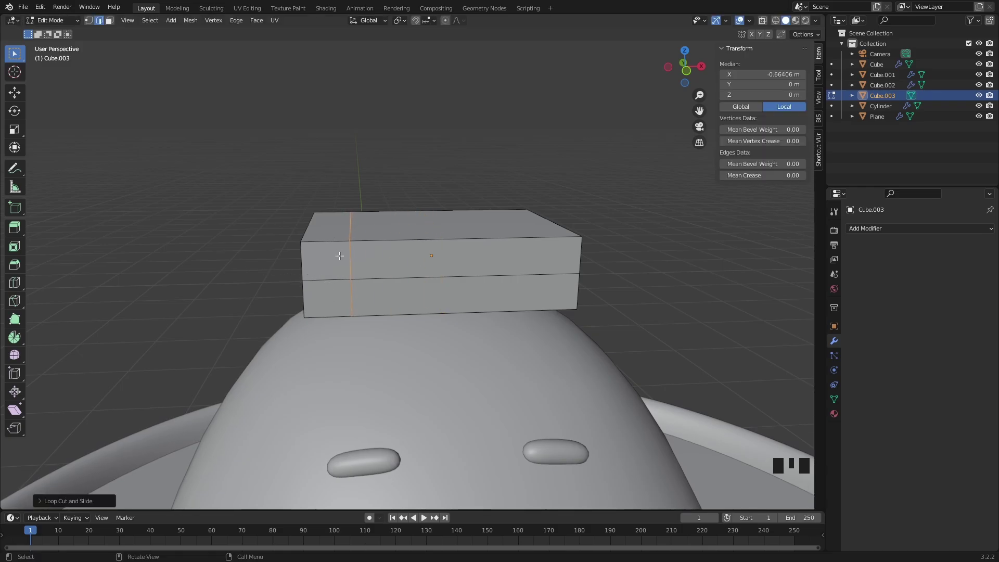
Step: Bevel the horizontal middle edges from the vertical loop around the block's right end, with a width of about 0.05 m
middle_drag(339, 256, 429, 258)
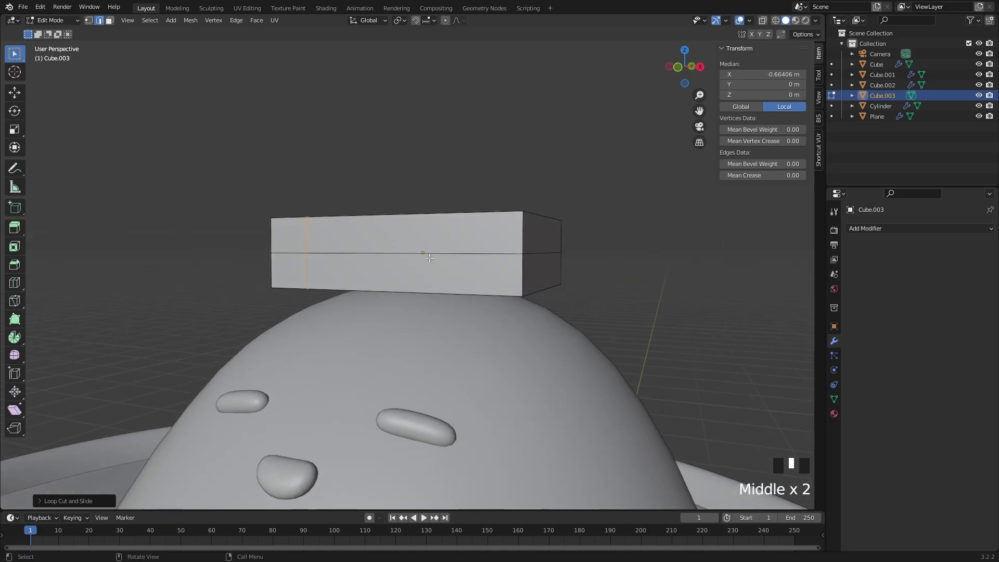
shift+click(529, 254)
middle_drag(529, 255, 439, 255)
shift+click(364, 252)
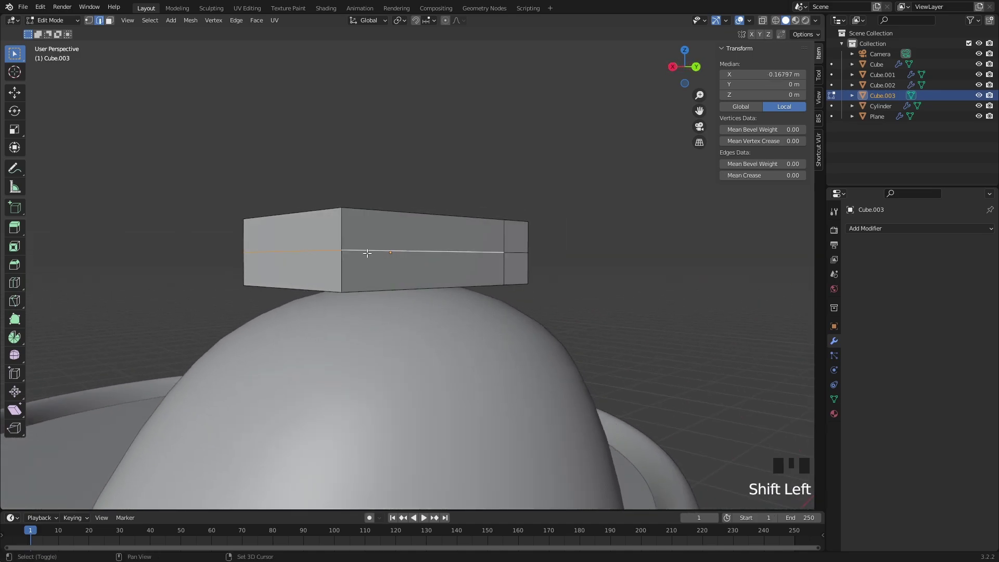
middle_drag(363, 252, 501, 252)
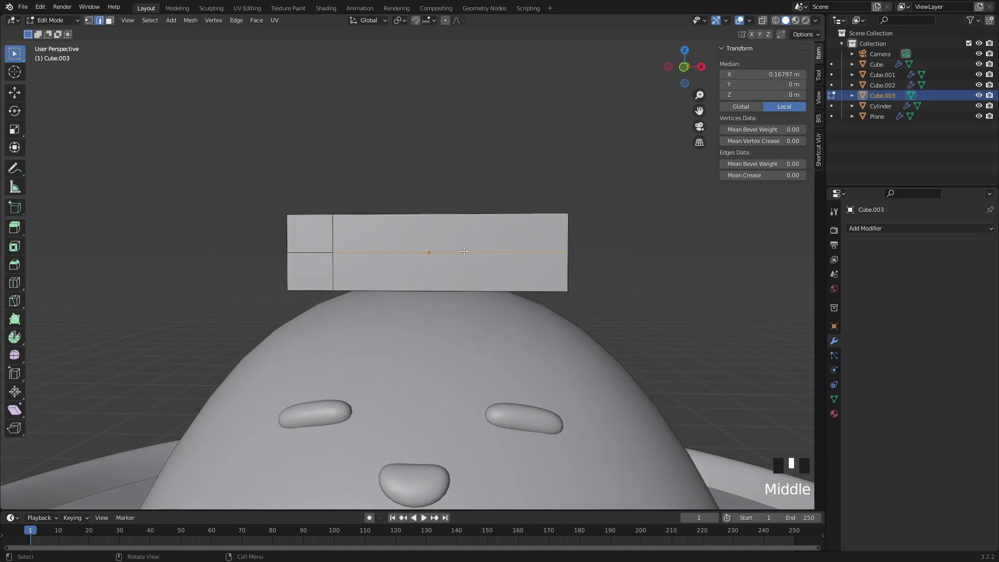
middle_drag(421, 266, 424, 269)
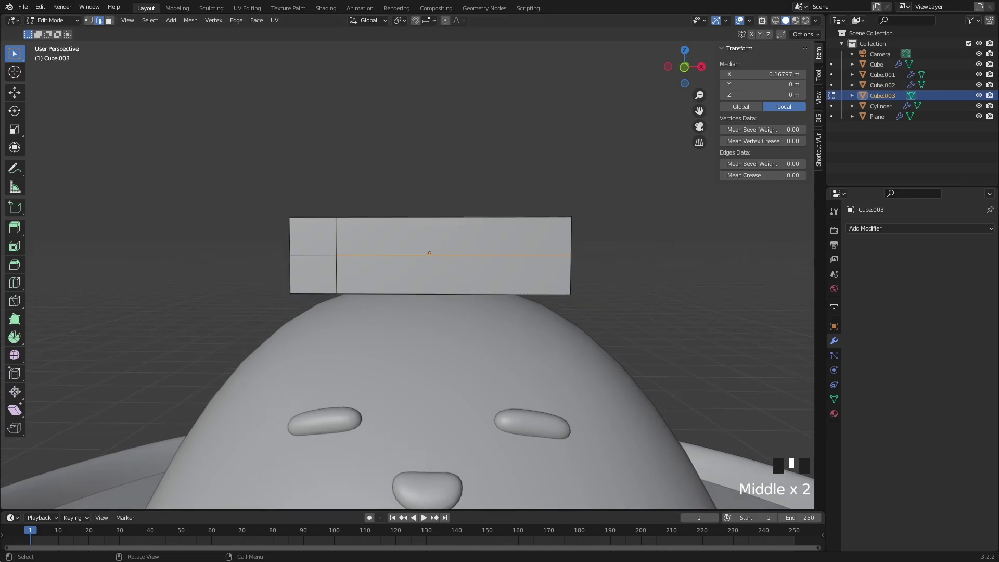
middle_drag(424, 269, 432, 269)
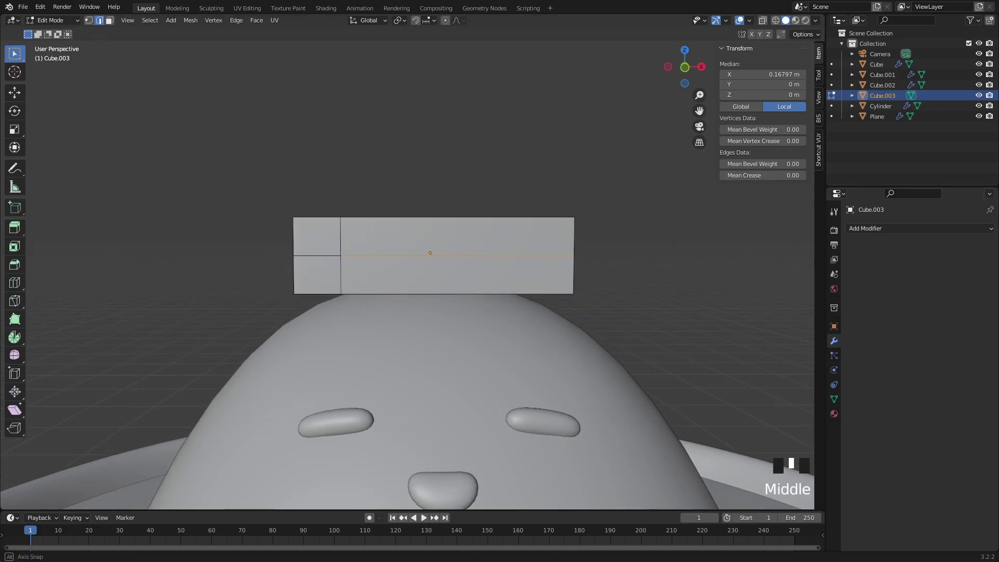
key(ctrl+b)
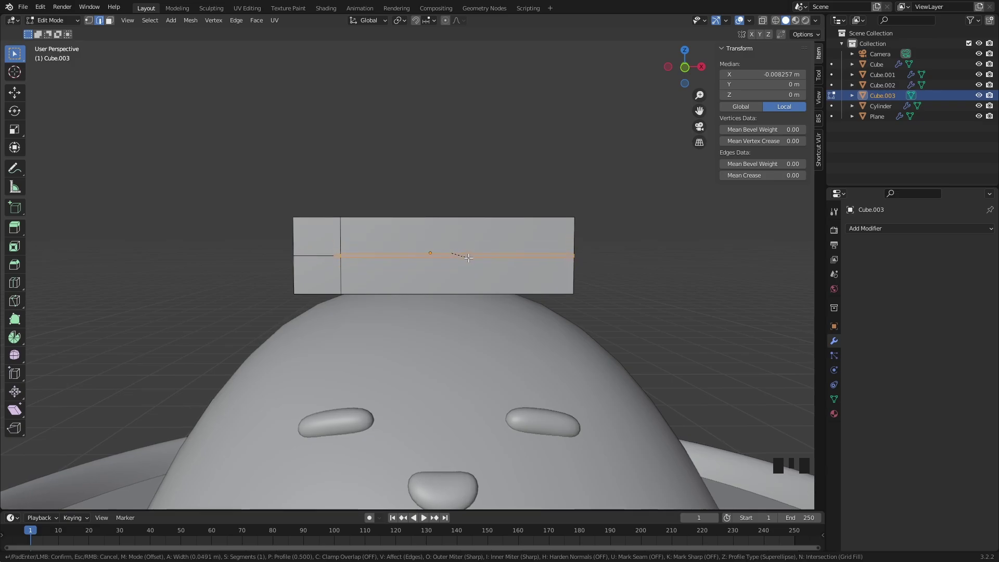
click(468, 258)
Step: Delete the narrow bevelled faces to open a slot between the block's upper and lower layers
middle_drag(469, 257, 445, 250)
key(x)
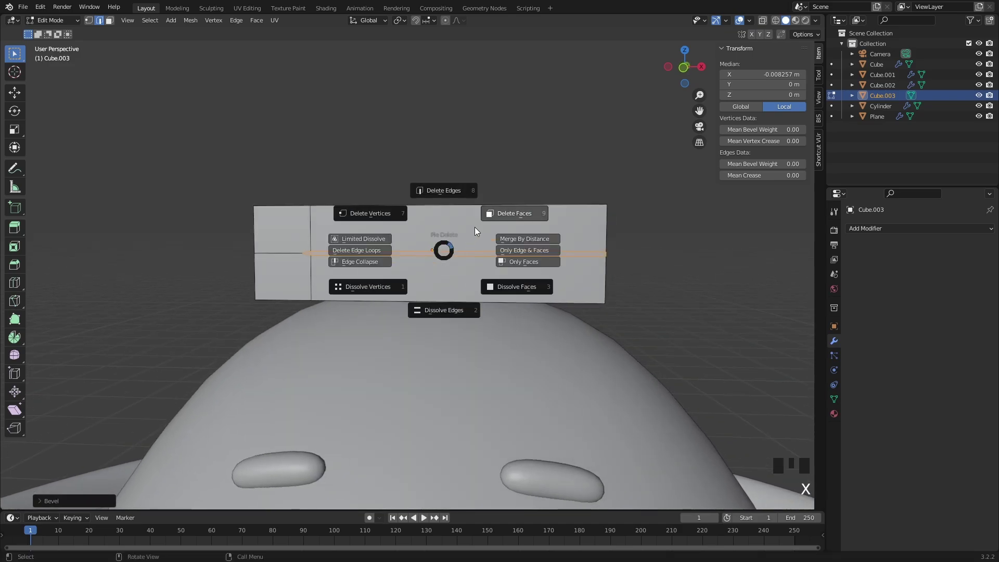
click(498, 214)
scroll(498, 214, up, 2)
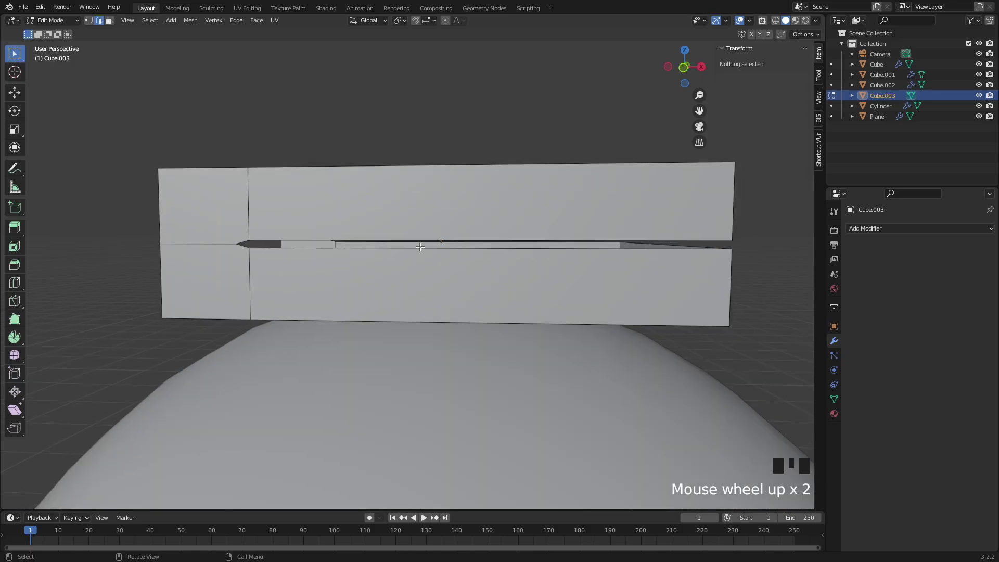
Step: Select the lower layer's open slot edges on the front and back and bridge them to close its inner surface
middle_drag(403, 251, 401, 262)
click(483, 283)
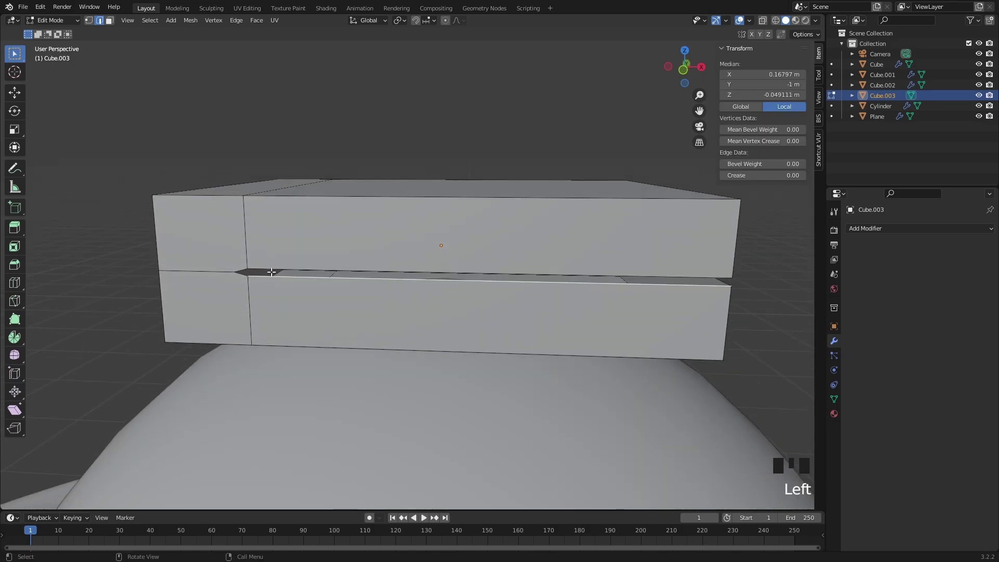
shift+click(245, 274)
middle_drag(246, 274, 383, 272)
scroll(384, 273, up, 1)
shift+click(614, 247)
shift+click(614, 247)
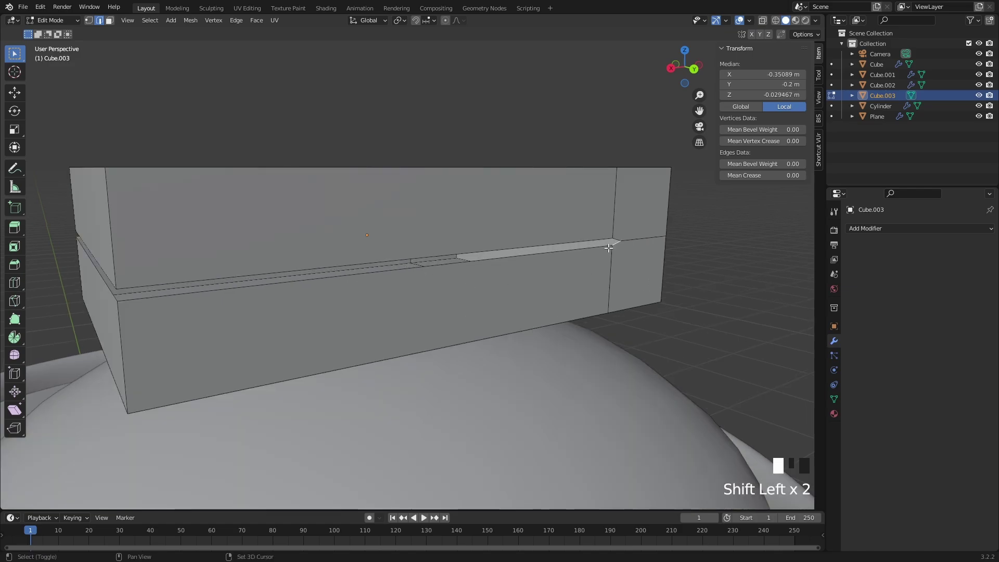
right_click(606, 249)
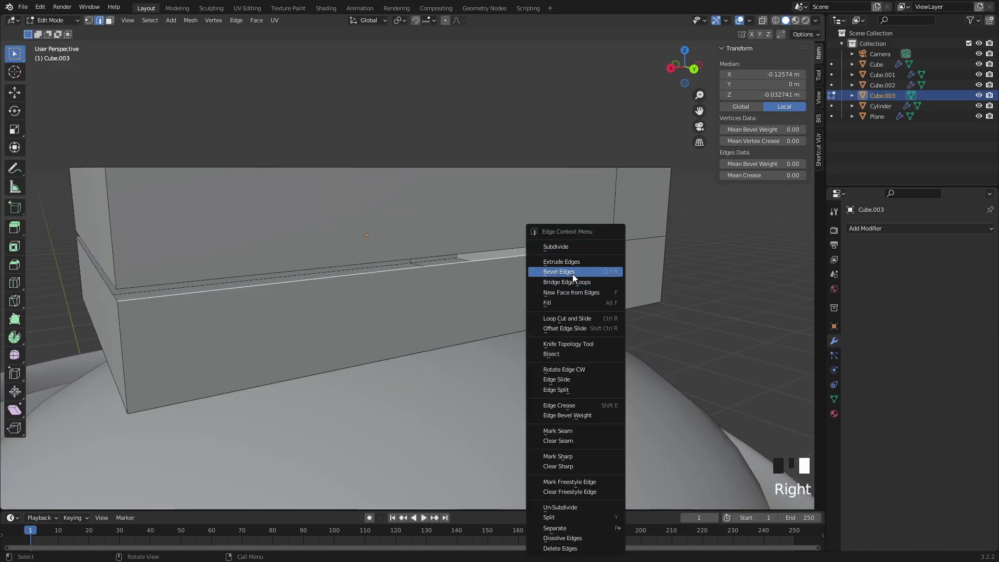
click(572, 281)
Step: Select the upper layer's open slot edges on the back and front and bridge them to close its inner surface
click(597, 244)
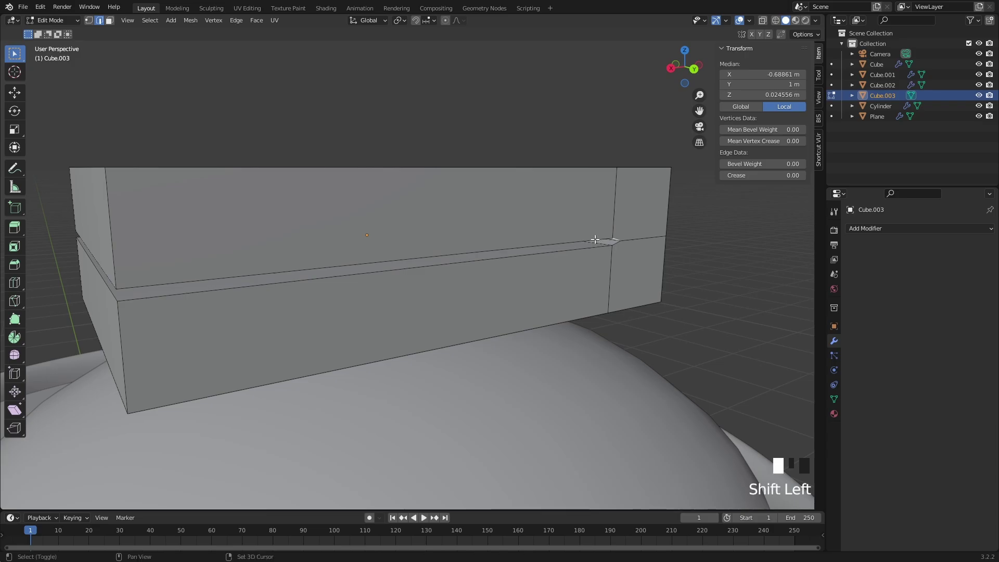
shift+click(594, 239)
middle_drag(595, 239, 456, 260)
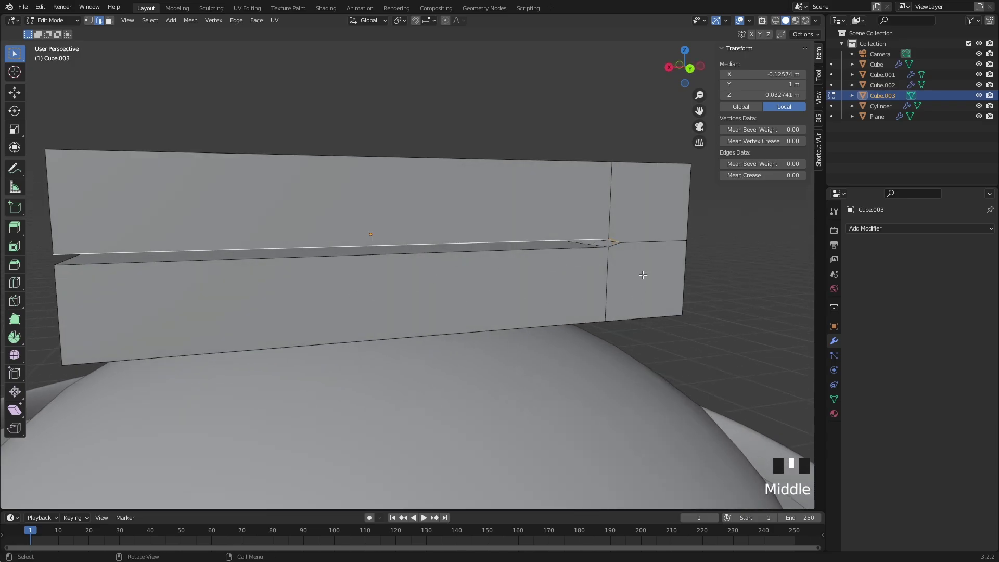
middle_drag(238, 218, 272, 204)
shift+click(272, 203)
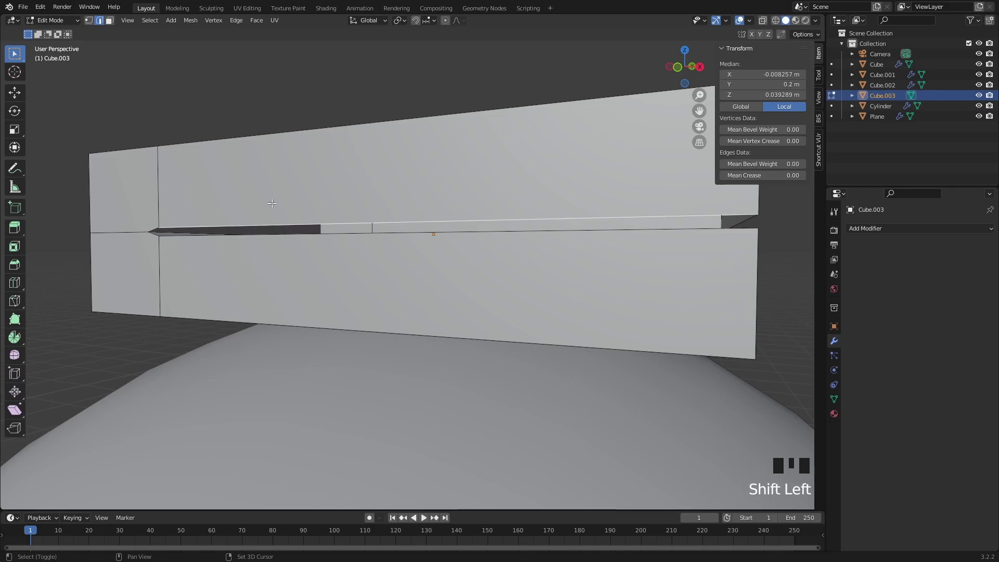
right_click(154, 226)
click(154, 226)
Step: Shift the upper layer's free end and its edge loop near the fold slightly backward along Y to offset it from the lower layer
middle_drag(275, 100, 435, 149)
click(435, 150)
scroll(430, 161, down, 2)
middle_drag(461, 192, 335, 210)
click(455, 261)
key(g)
click(458, 267)
click(437, 196)
alt+click(303, 218)
key(g)
key(z)
click(327, 244)
click(437, 129)
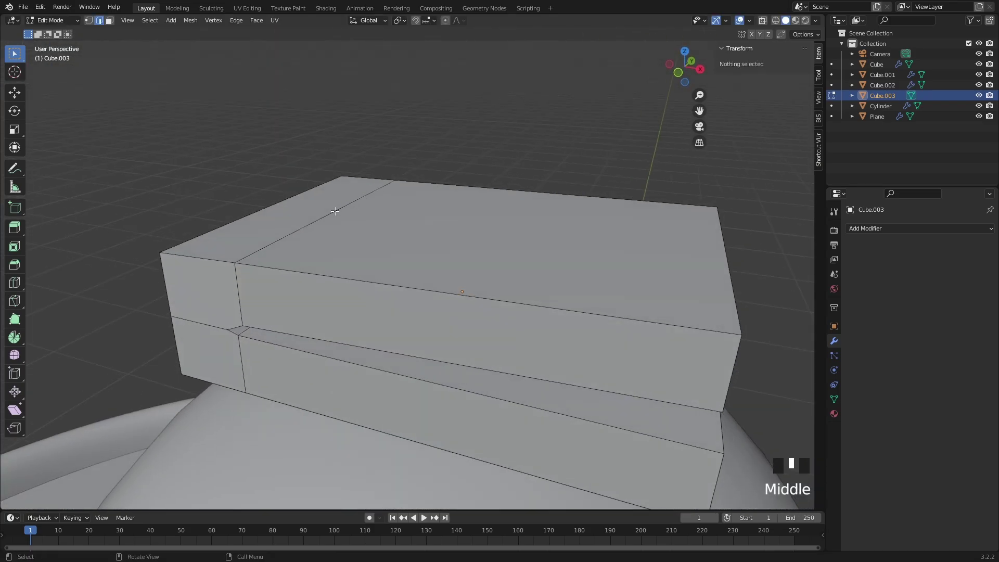
alt+click(310, 227)
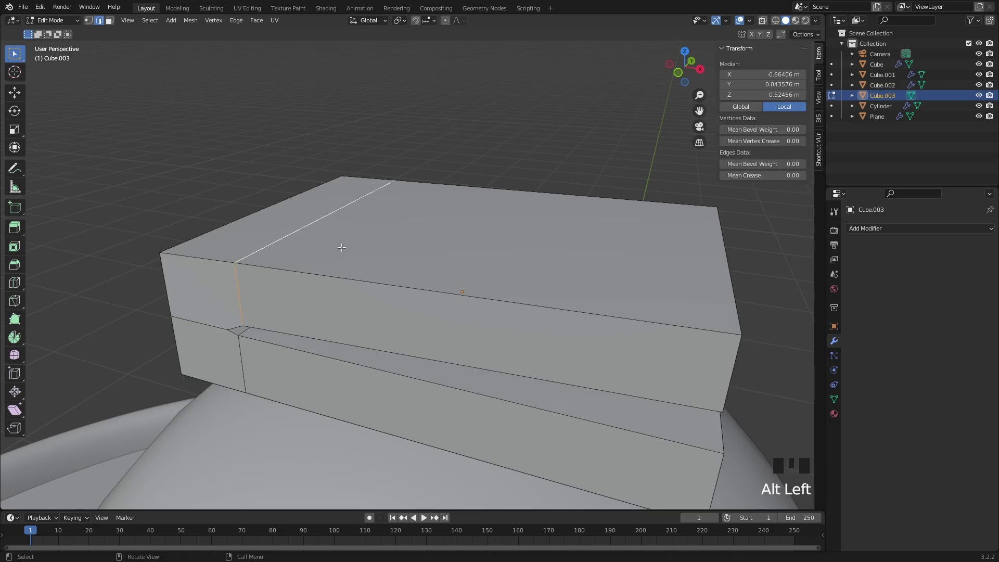
key(shift+z)
key(shift+z)
scroll(452, 149, down, 2)
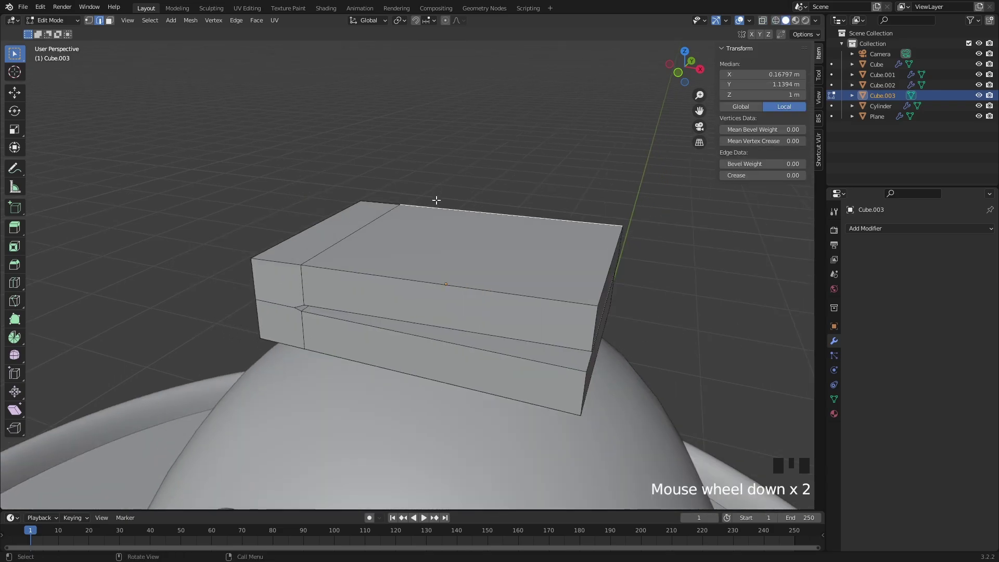
mouse_move(437, 201)
middle_down()
mouse_move(435, 225)
mouse_move(375, 237)
mouse_move(459, 151)
mouse_move(448, 290)
mouse_move(397, 366)
mouse_move(309, 294)
mouse_move(531, 172)
mouse_move(600, 150)
middle_up()
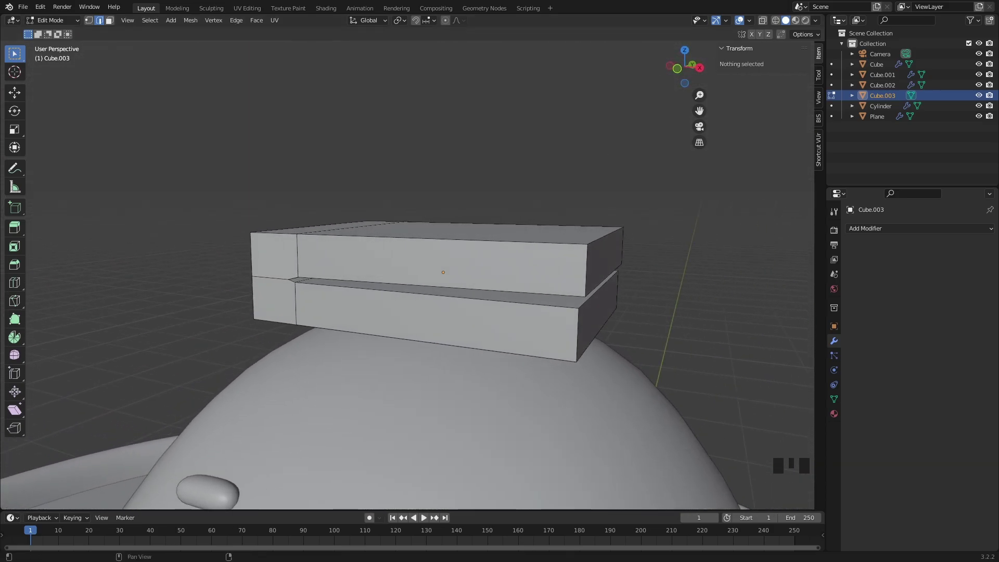
Step: Add a crosswise loop cut near the free end of the upper layer and another near the lower layer's end, at about 0.82 m local X
middle_drag(410, 360, 569, 278)
key(ctrl+r)
click(568, 279)
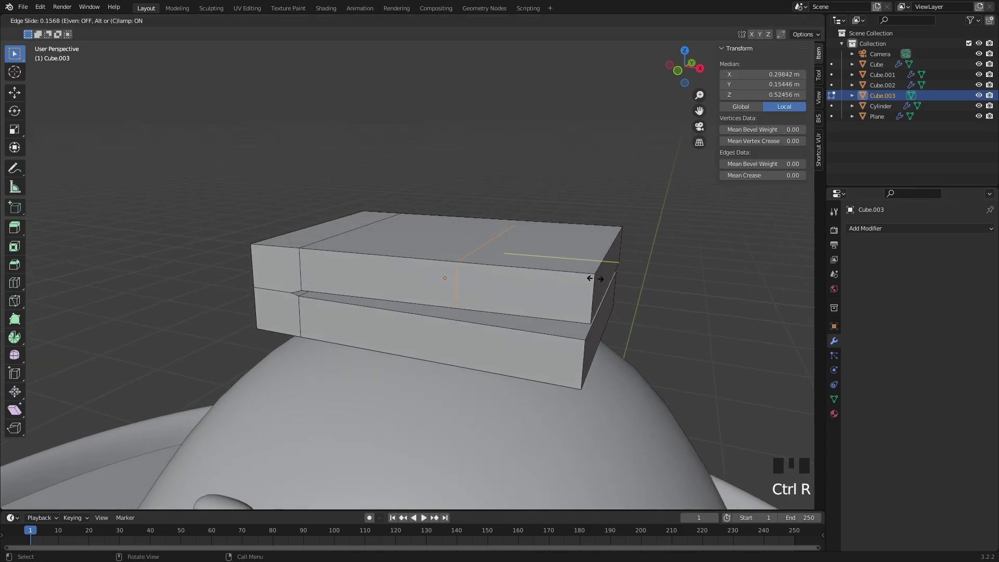
click(684, 277)
key(ctrl+r)
click(533, 333)
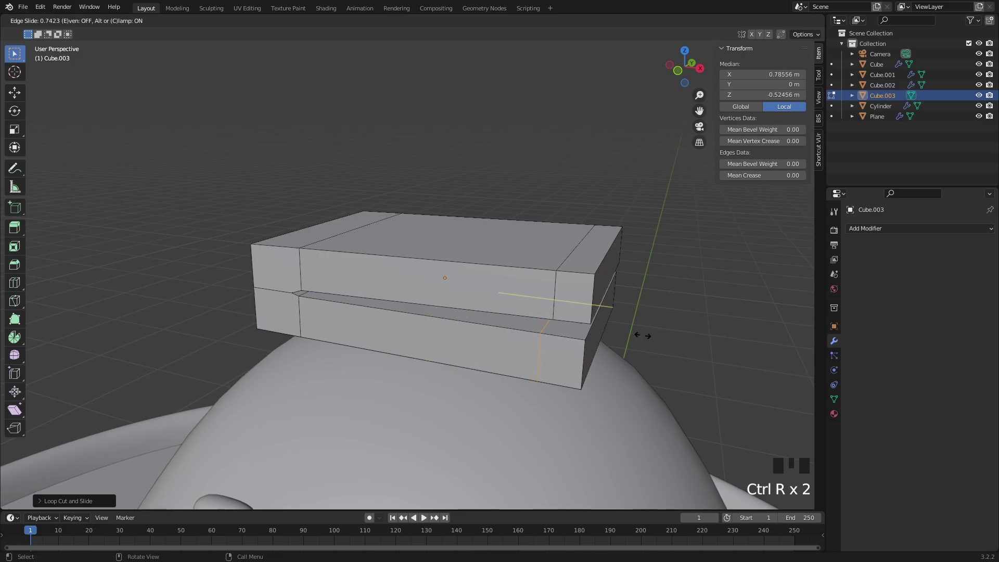
click(664, 328)
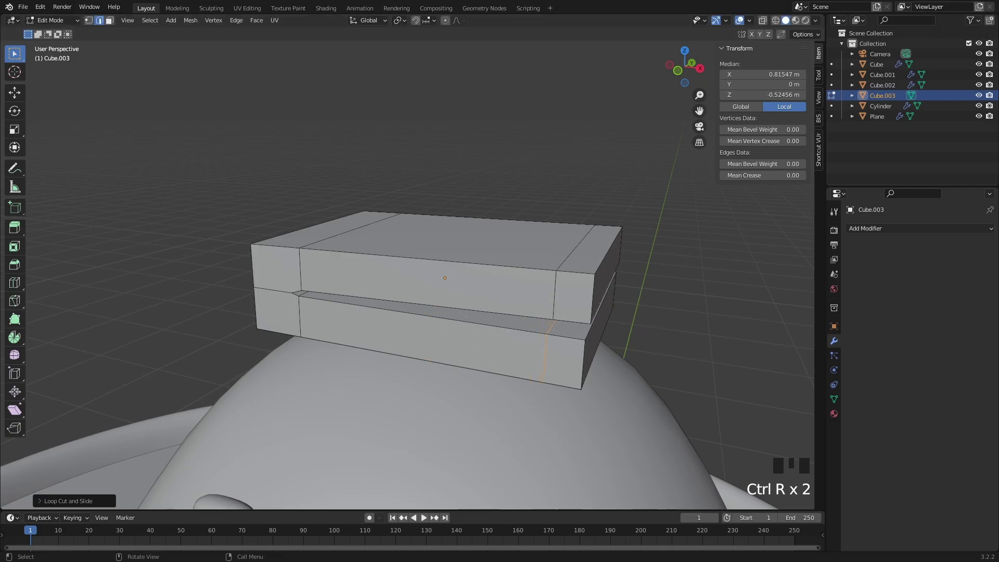
Step: Add a lengthwise loop cut along the middle of the folded block, through both layers
middle_drag(448, 333, 395, 333)
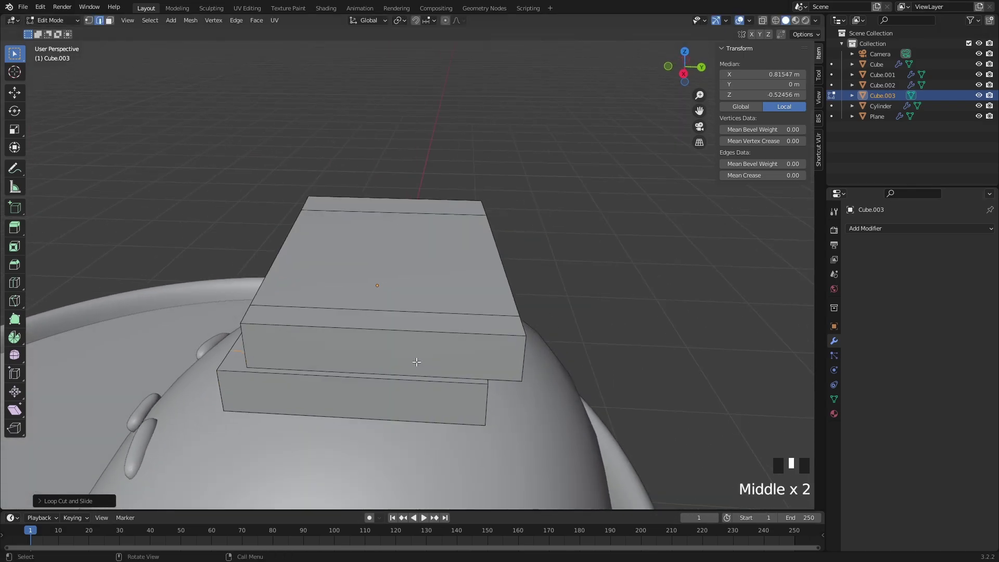
key(ctrl+r)
click(386, 331)
click(587, 260)
Step: Smooth the folded block with a level 2 Subdivision modifier in Object Mode
middle_drag(549, 298, 518, 286)
key(Tab)
key(ctrl+2)
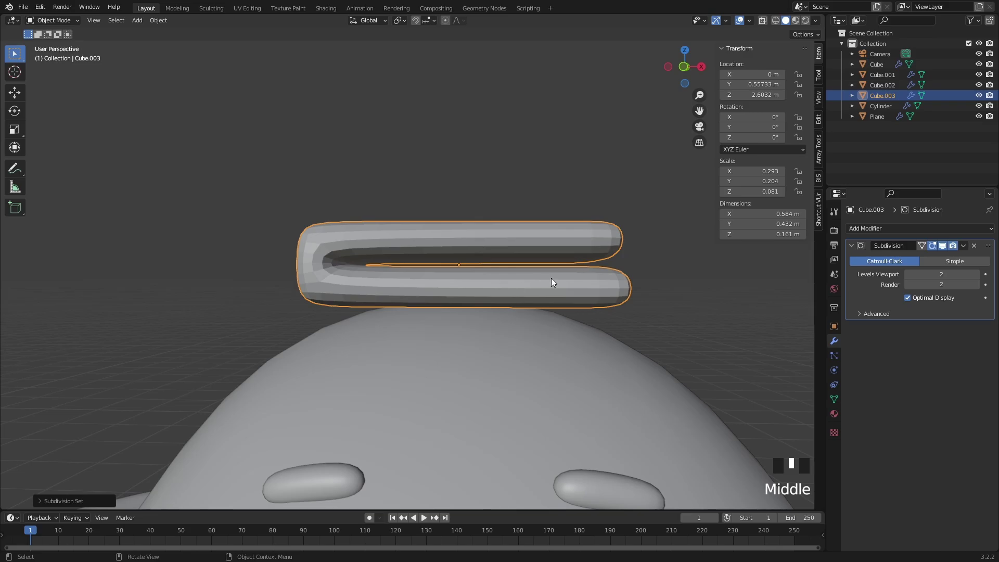
scroll(563, 195, down, 1)
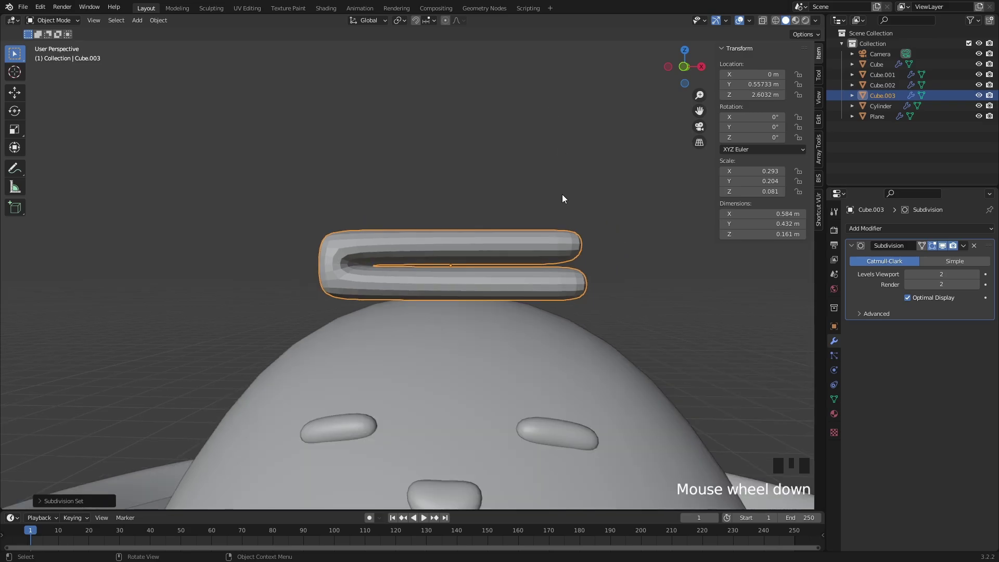
middle_drag(460, 267, 411, 263)
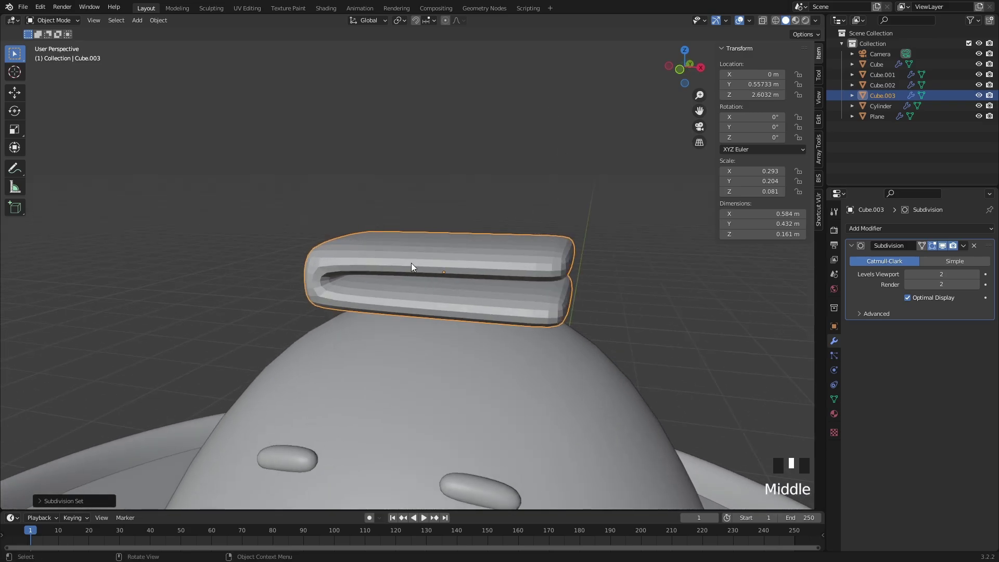
middle_drag(445, 293, 376, 262)
Step: Add a lengthwise loop cut near the folded block's back side, at about 0.75 m local Y
key(Tab)
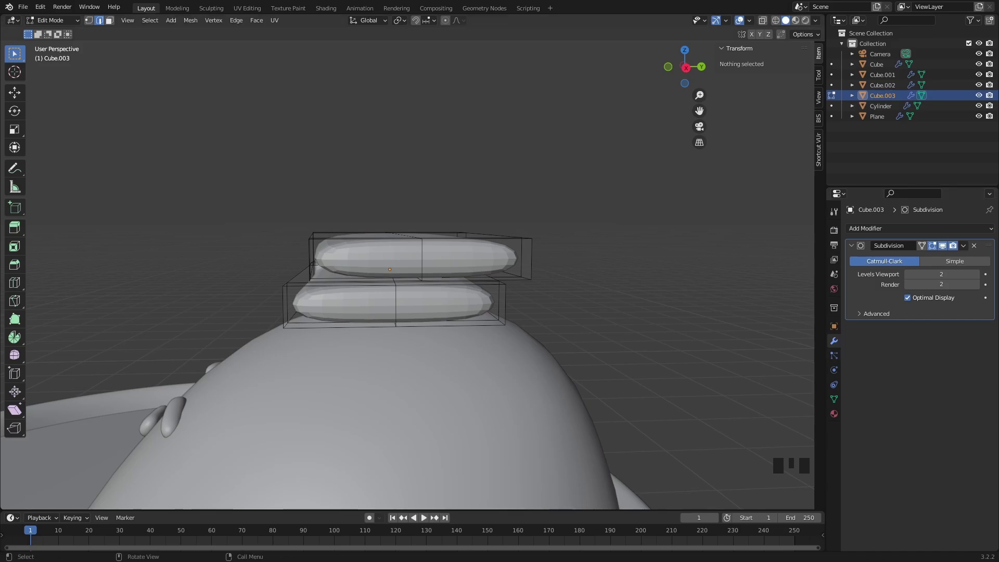
middle_drag(376, 263, 468, 221)
key(ctrl+r)
click(446, 289)
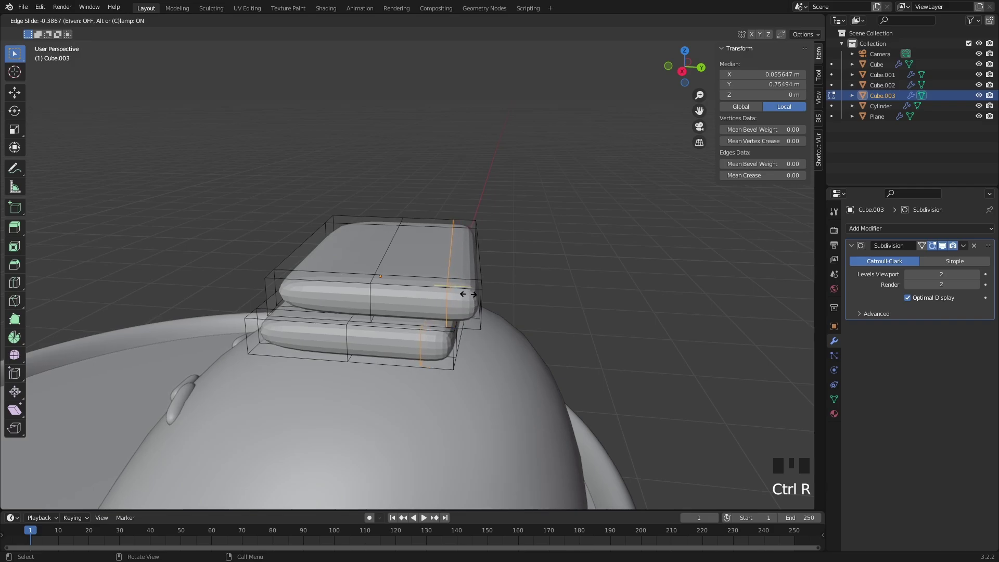
click(468, 294)
Step: Add a matching lengthwise loop cut near the folded block's front side, at about -0.61 m local Y
middle_drag(467, 294, 421, 308)
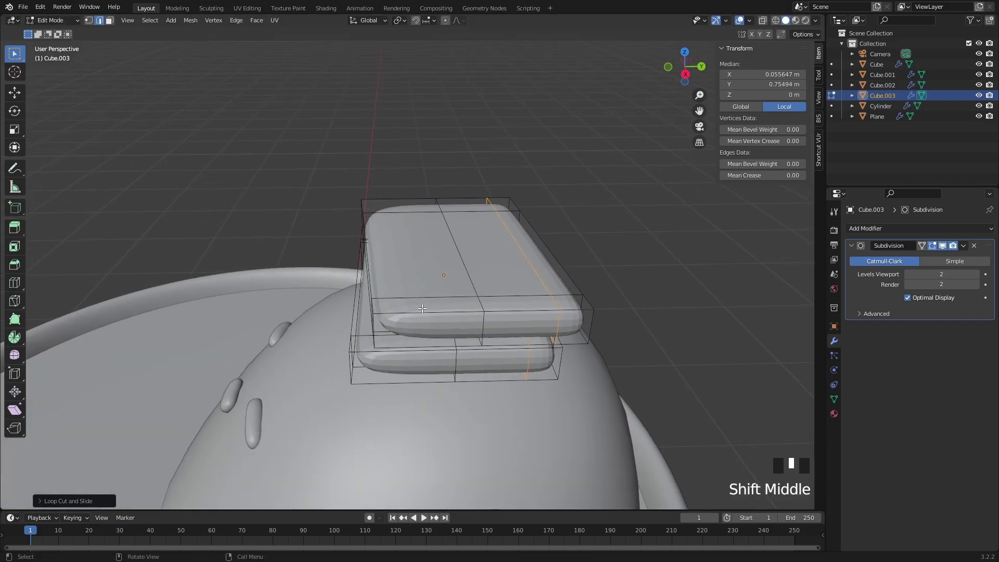
middle_drag(598, 271, 573, 289)
key(ctrl+r)
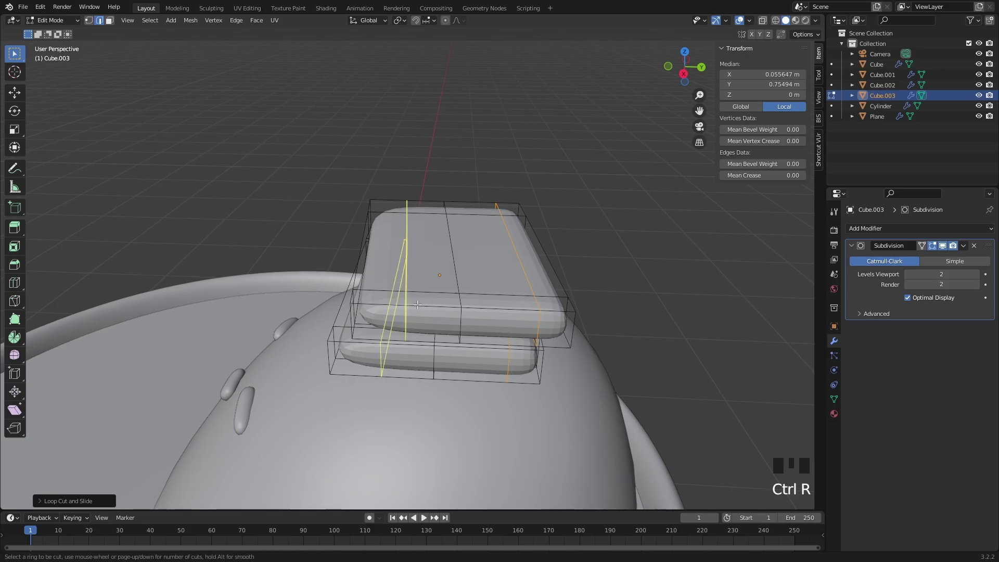
click(396, 306)
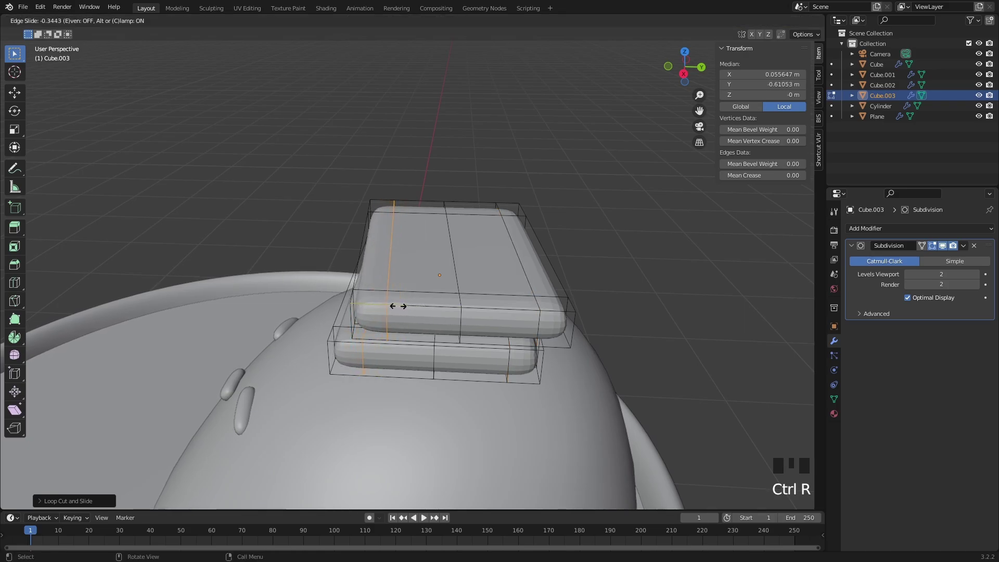
click(399, 306)
middle_drag(398, 306, 630, 201)
scroll(450, 180, up, 2)
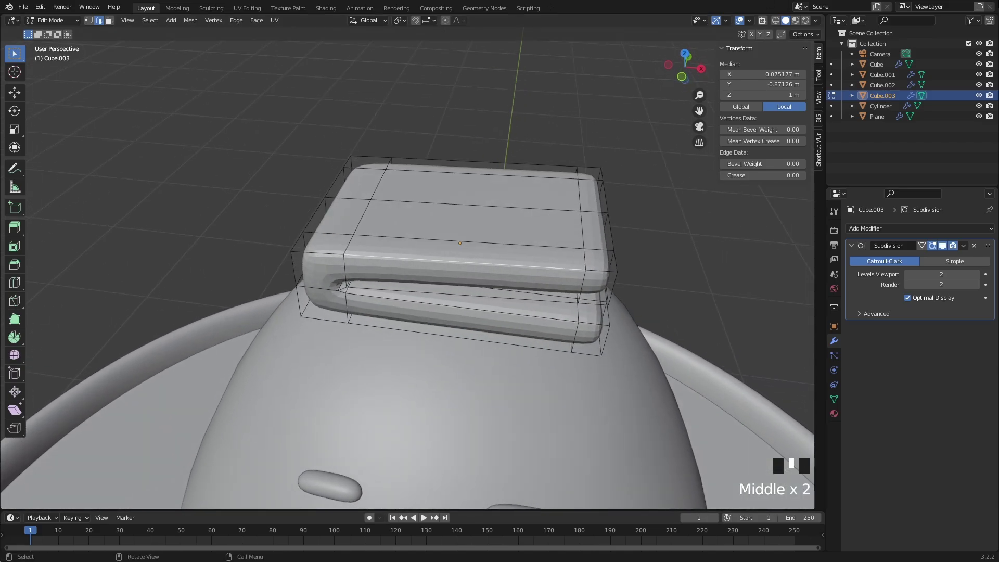
Step: Add a centred crosswise loop cut to the upper layer and another to the lower layer
middle_drag(417, 259, 470, 227)
scroll(520, 249, up, 1)
scroll(520, 249, down, 1)
key(ctrl+r)
click(470, 247)
right_click(469, 246)
key(ctrl+r)
click(469, 287)
right_click(468, 287)
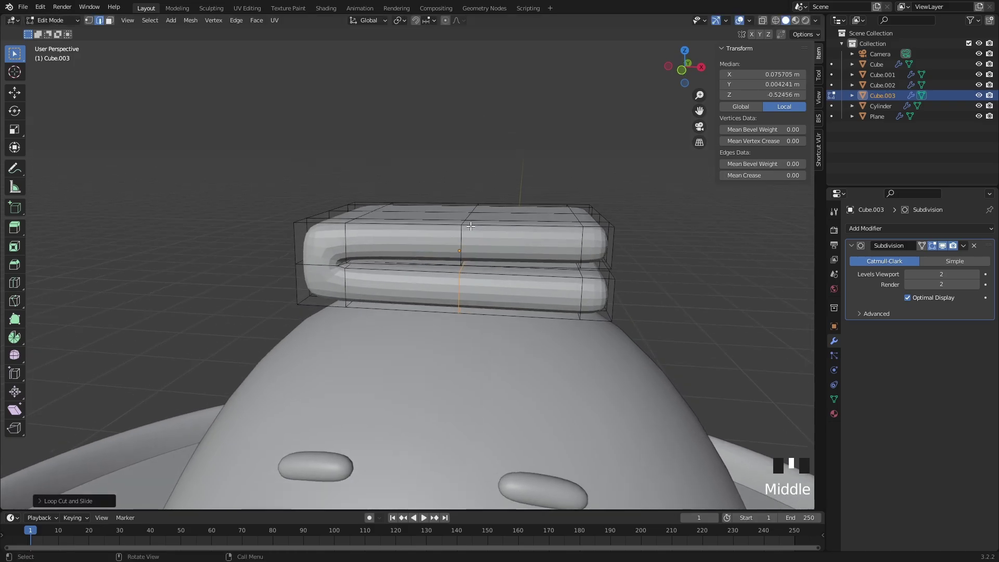
Step: Try to pull the upper layer's middle edge loop freely upward and sideways
alt+click(463, 237)
key(g)
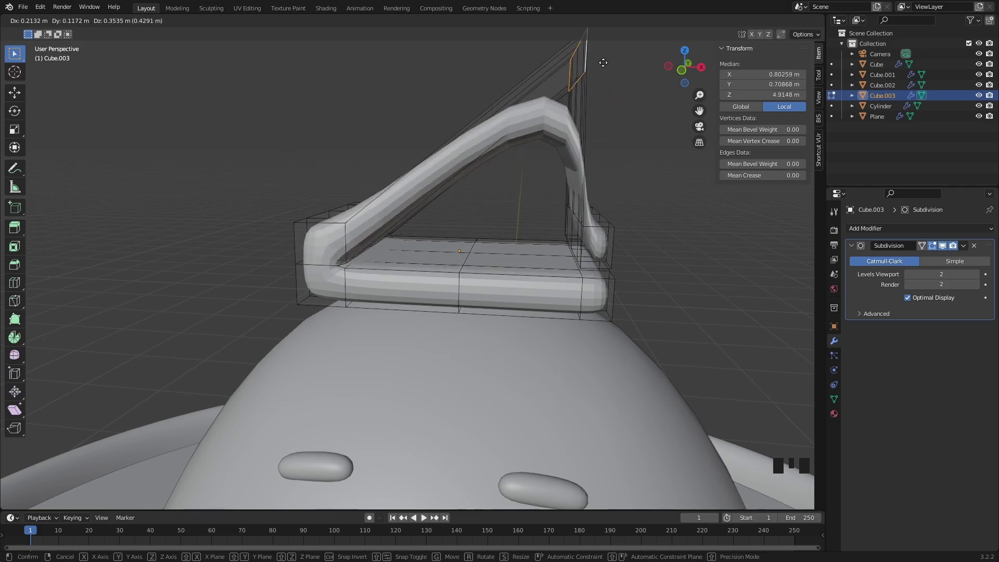
click(555, 57)
middle_drag(555, 57, 463, 240)
scroll(532, 190, up, 2)
key(ctrl+z)
Step: Lower the folded piece along Z onto the top of the dome, to about 2.58 m
key(g)
key(z)
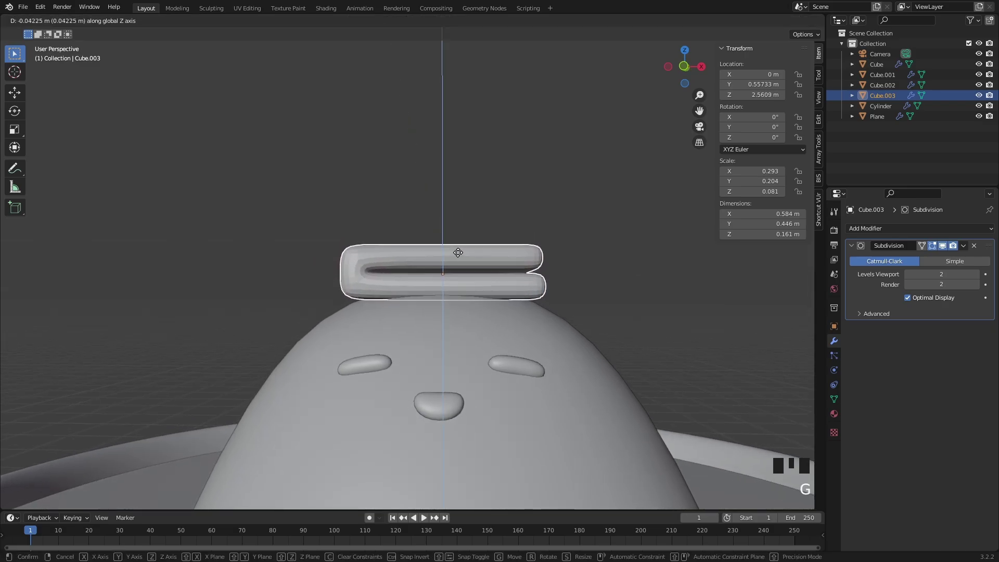
click(458, 248)
mouse_move(552, 236)
middle_down()
mouse_move(440, 248)
mouse_move(536, 245)
middle_up()
scroll(516, 251, down, 8)
scroll(516, 251, up, 1)
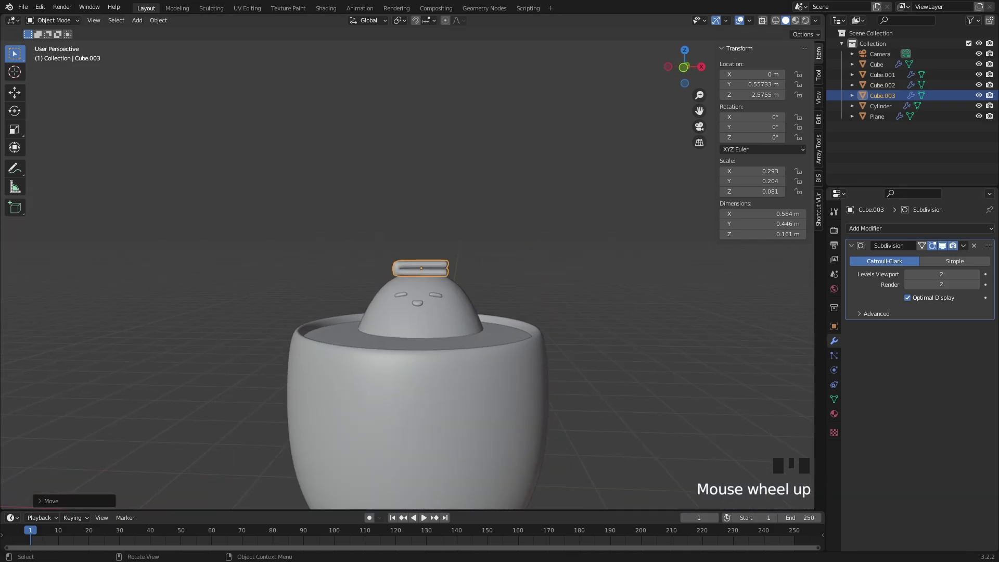
Step: Scale the folded piece down uniformly to about 0.44 × 0.33 × 0.12 m
scroll(515, 251, up, 2)
scroll(470, 258, up, 1)
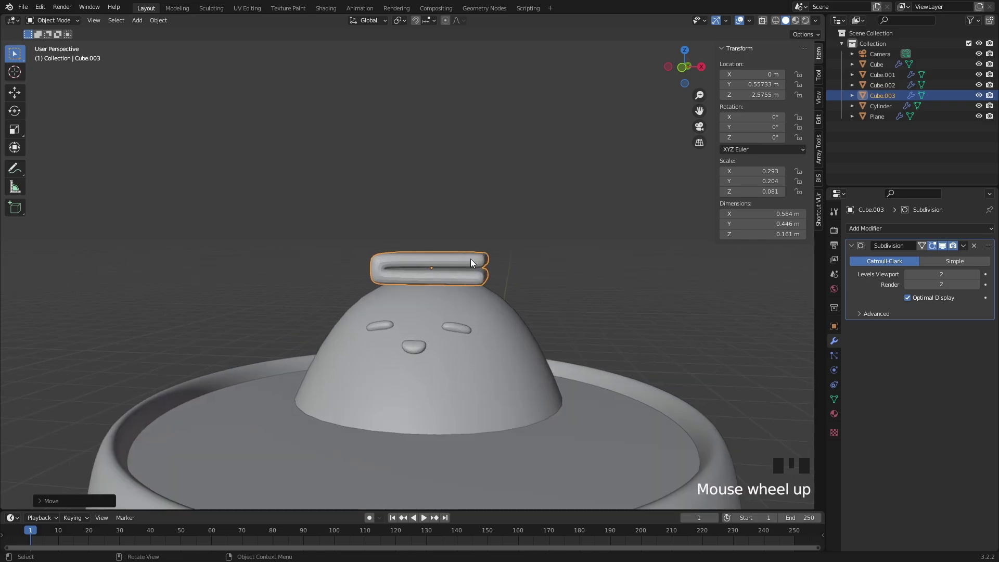
key(s)
click(468, 266)
scroll(469, 266, up, 1)
scroll(468, 268, up, 4)
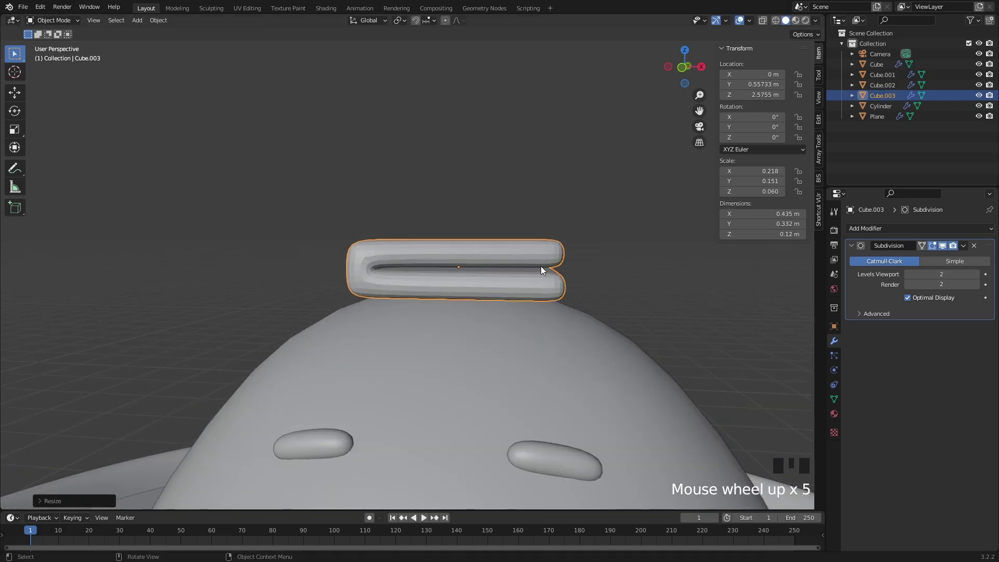
Step: Select the faces at the upper layer's open end and turn on proportional editing with Smooth falloff
middle_drag(542, 270, 427, 274)
key(Tab)
click(416, 276)
shift+click(484, 273)
shift+click(575, 271)
shift+click(575, 271)
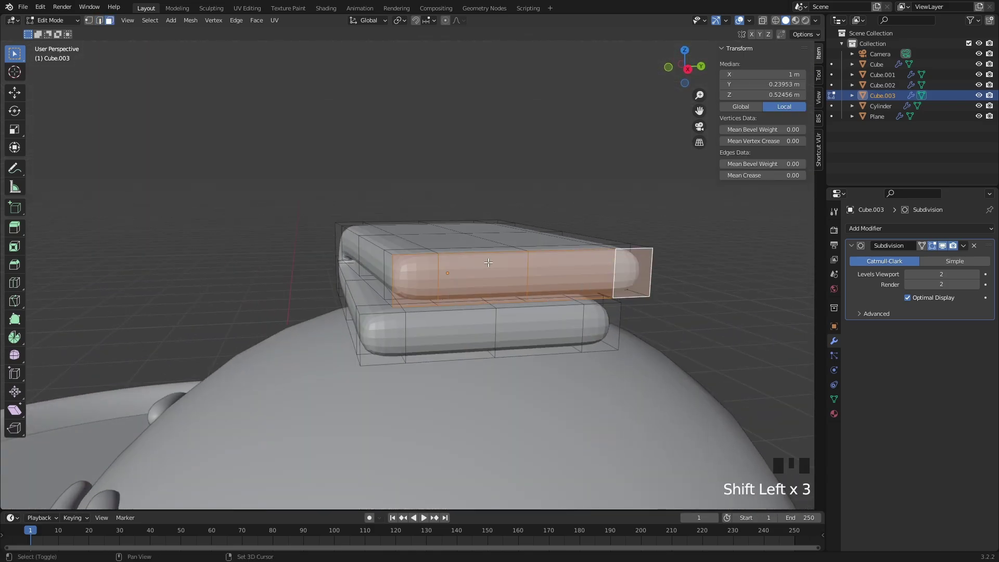
middle_drag(575, 271, 568, 254)
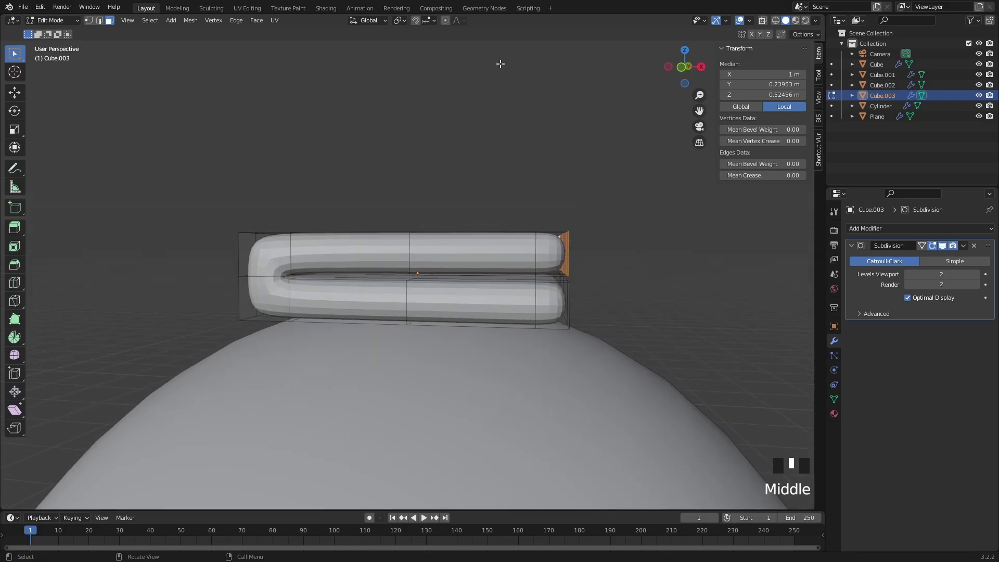
click(463, 21)
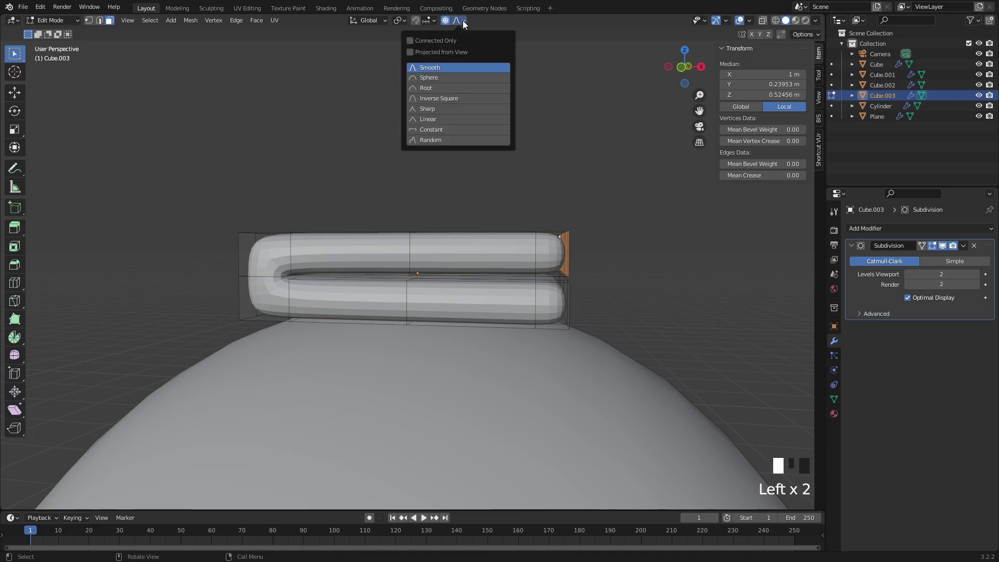
Step: Try to lift the upper layer's open end with a proportional radius of about 0.24 m
middle_drag(577, 177, 588, 185)
key(g)
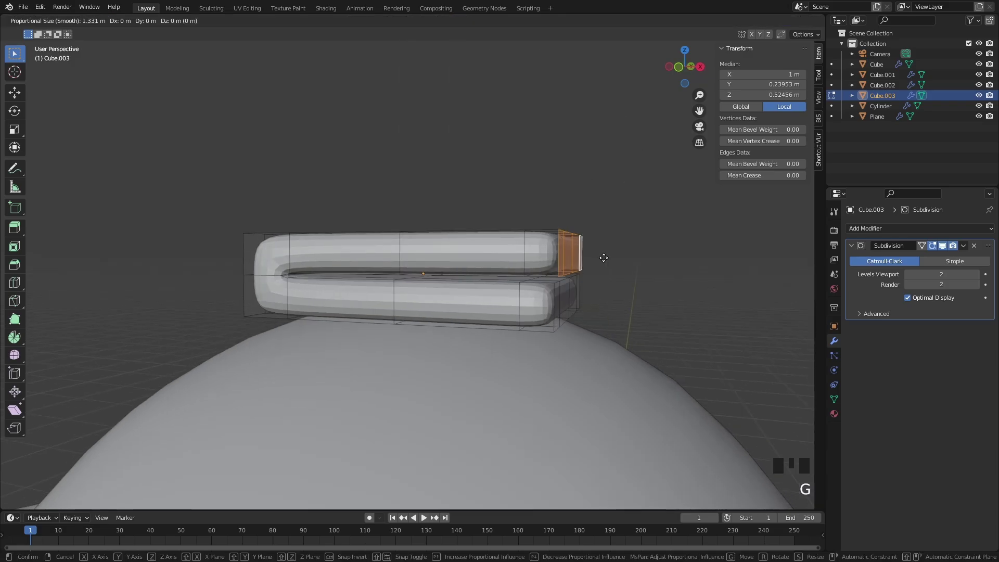
scroll(603, 258, up, 13)
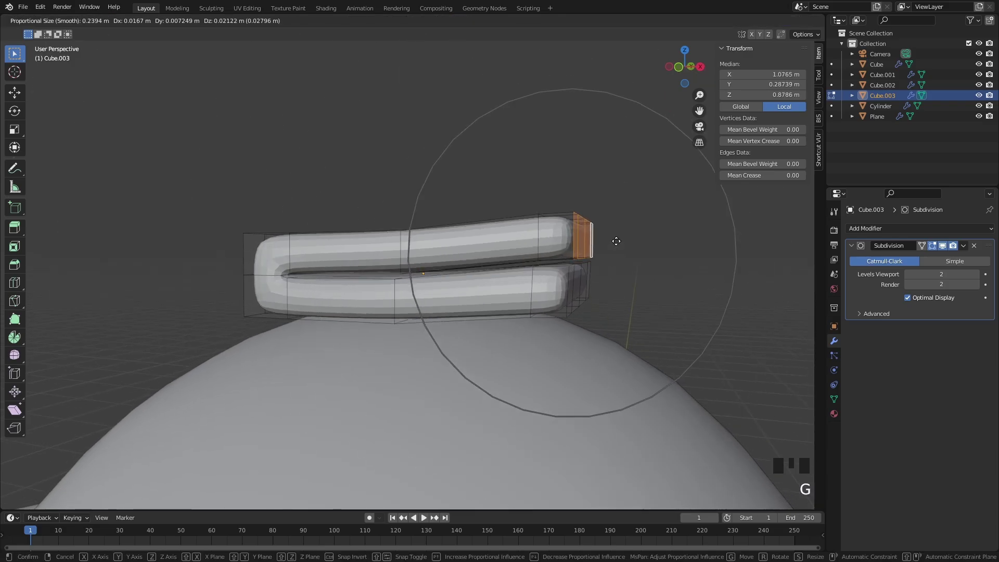
click(605, 223)
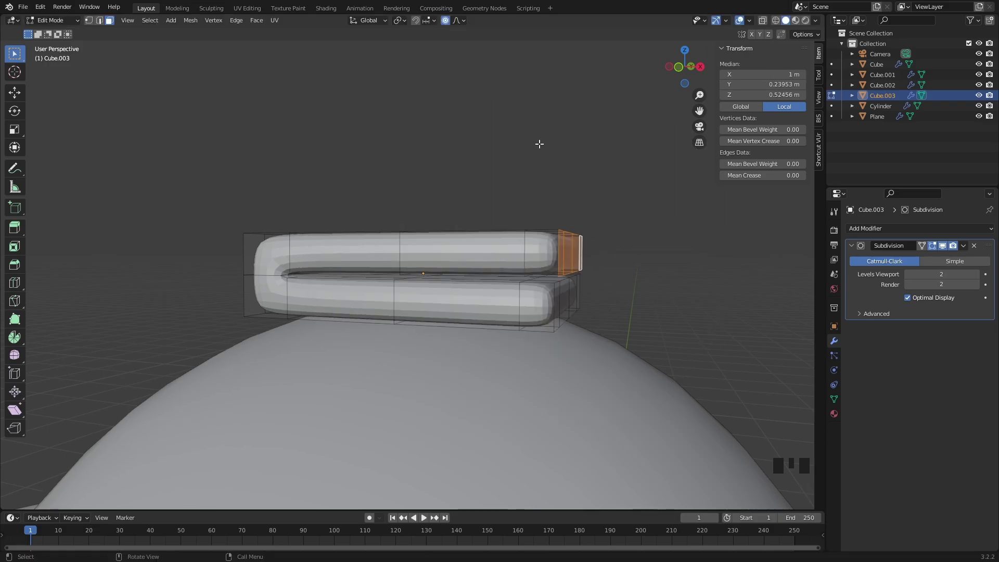
Step: Limit proportional editing to connected geometry and lower the upper layer's open end slightly, with a radius of about 0.39 m
click(462, 21)
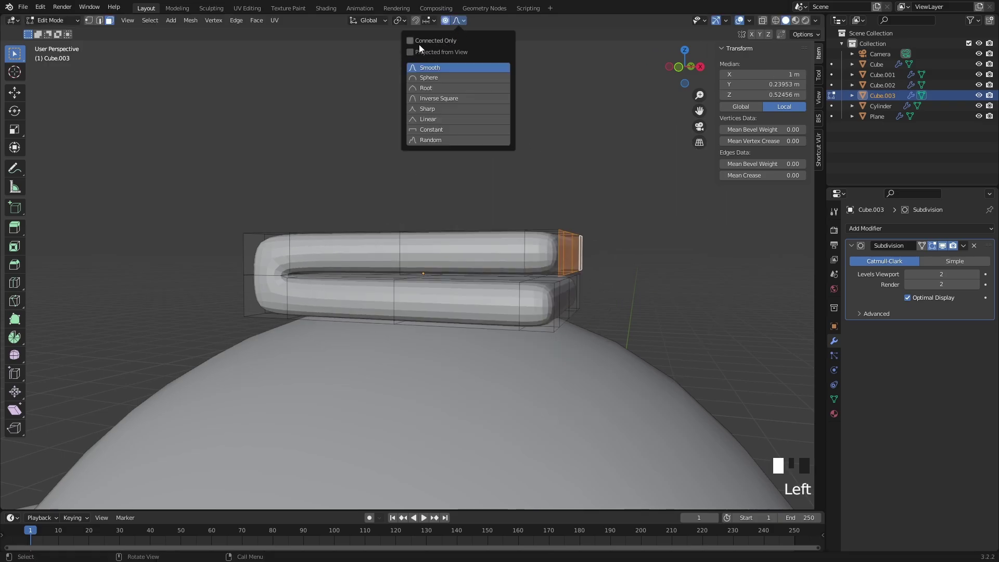
middle_drag(622, 249, 635, 248)
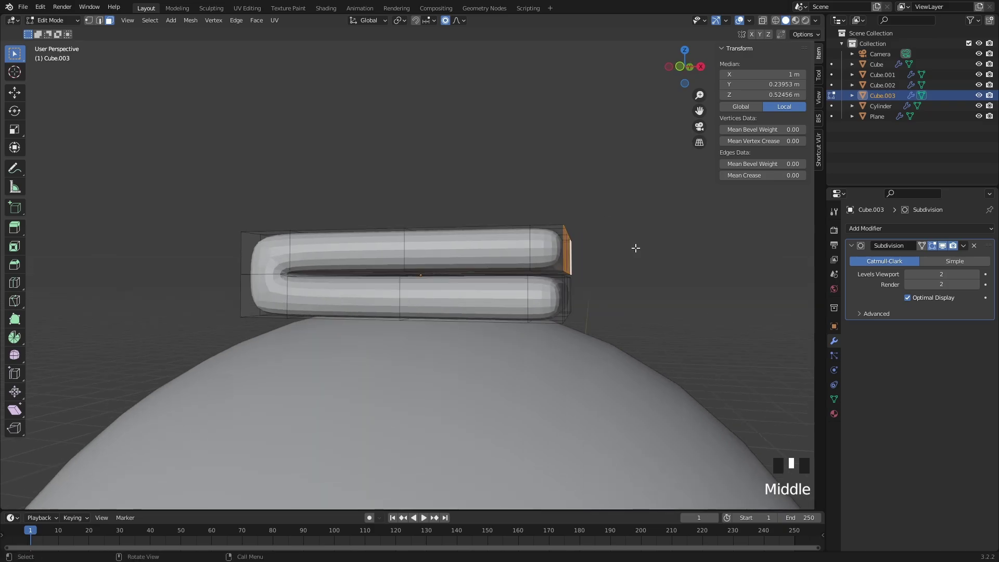
key(g)
scroll(593, 211, down, 5)
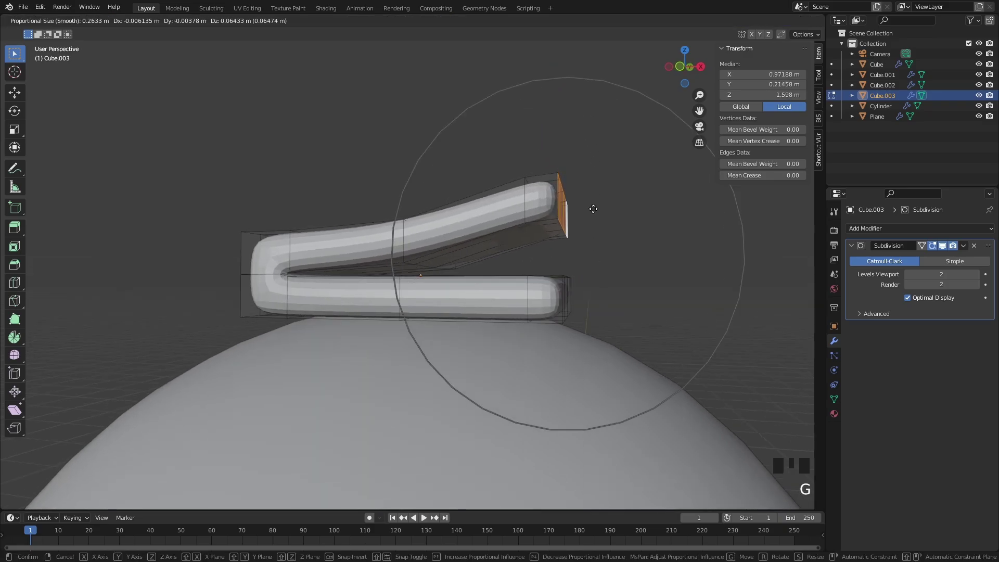
scroll(573, 260, up, 4)
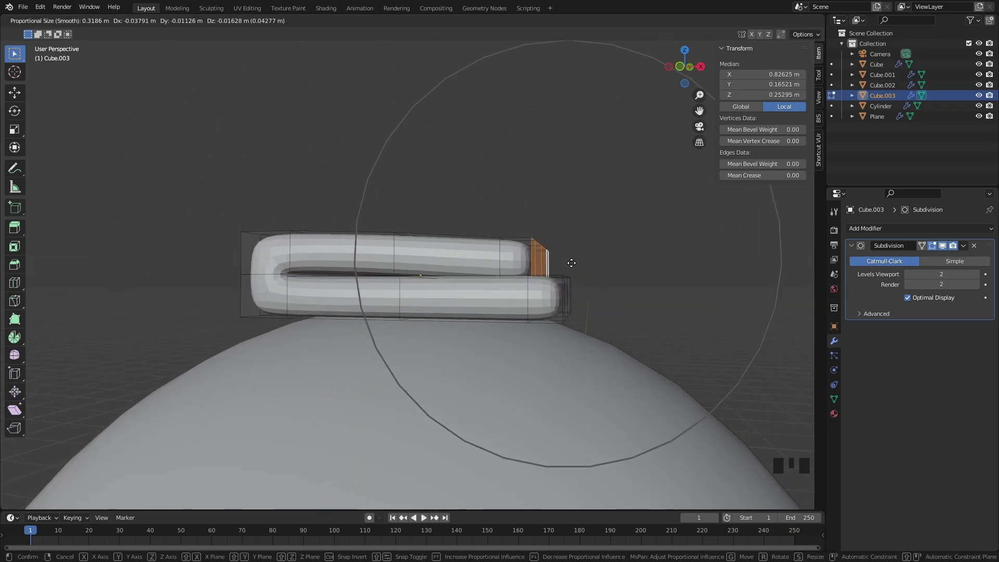
click(529, 245)
key(g)
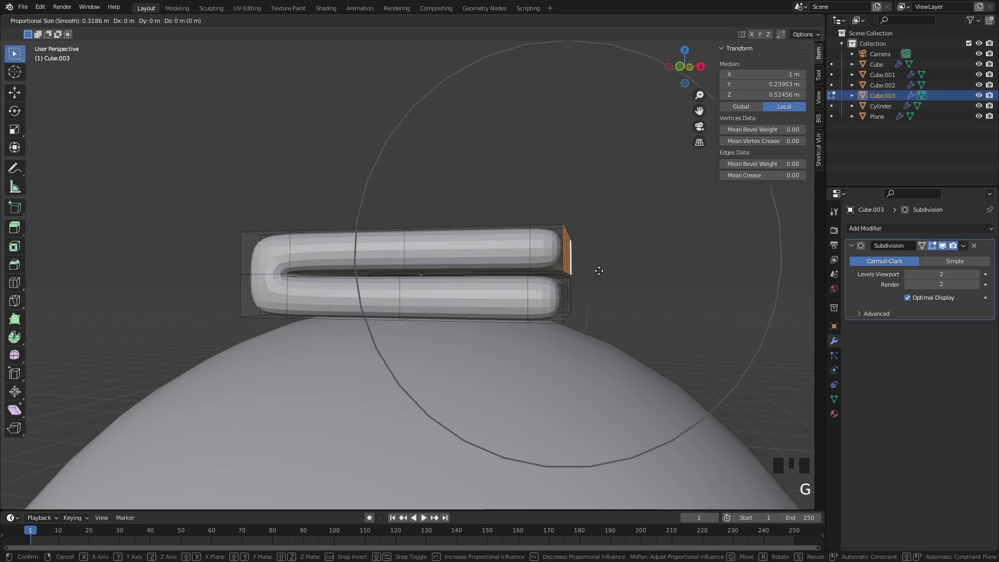
scroll(593, 273, down, 2)
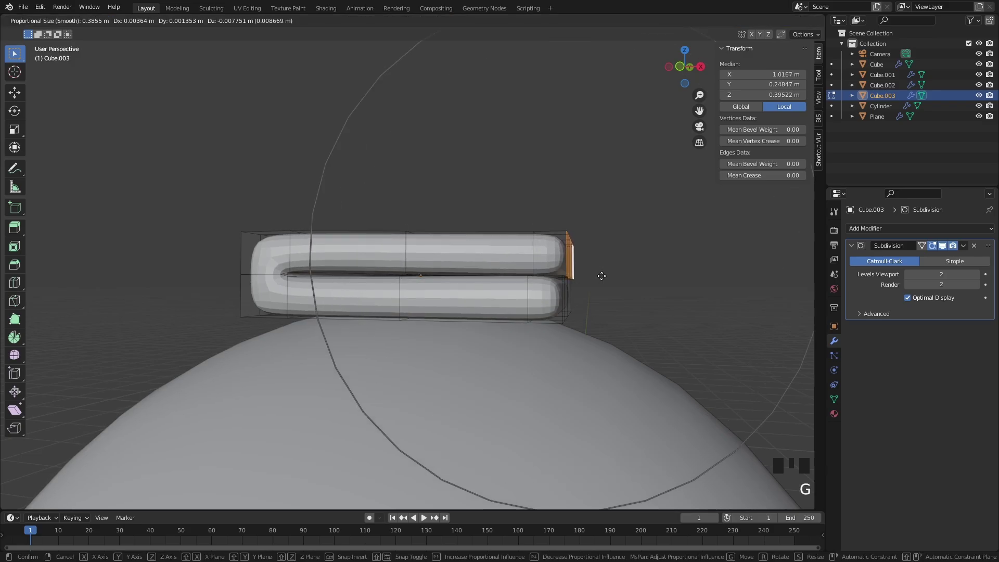
click(602, 277)
Step: Move the upper layer's middle edge loop slightly down, to about 0.37 m local Z
middle_drag(472, 256, 443, 247)
alt+click(482, 255)
key(2)
alt+click(439, 248)
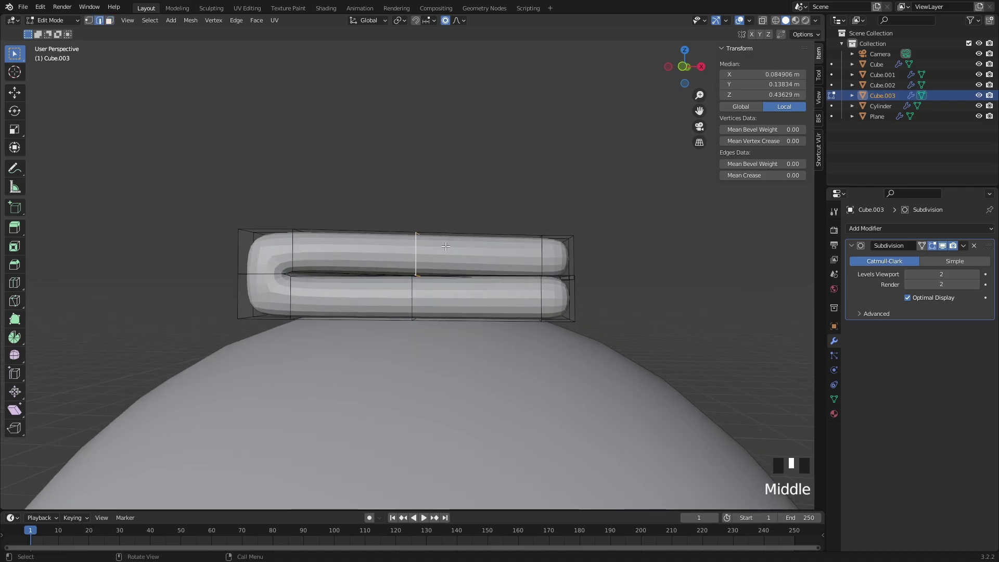
key(g)
scroll(446, 245, up, 1)
click(445, 249)
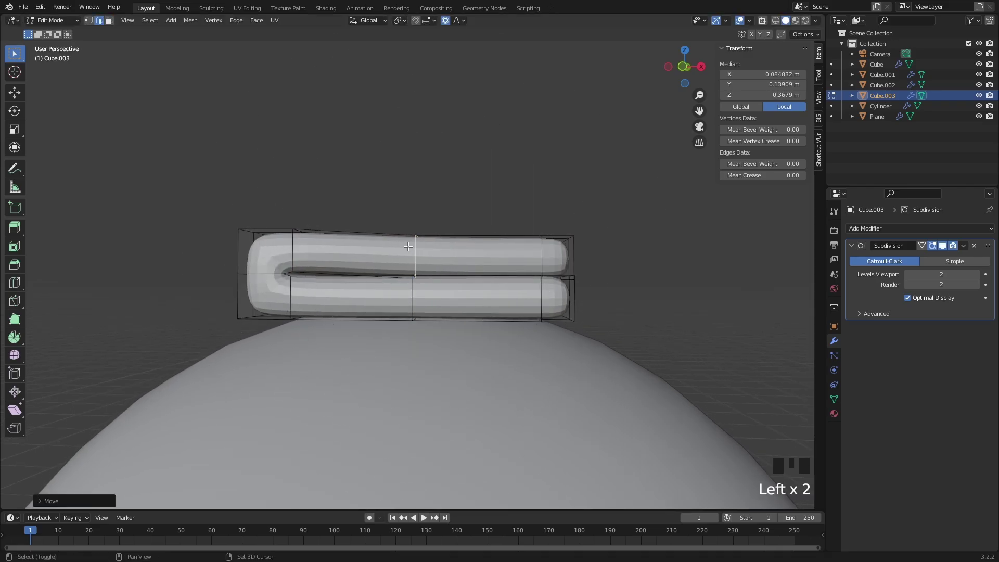
Step: Lower the upper layer's edge loop beside the fold along Z, to about 0.39 m local Z, without proportional editing
scroll(409, 246, up, 1)
middle_drag(409, 247, 344, 267)
scroll(406, 249, up, 2)
alt+click(341, 265)
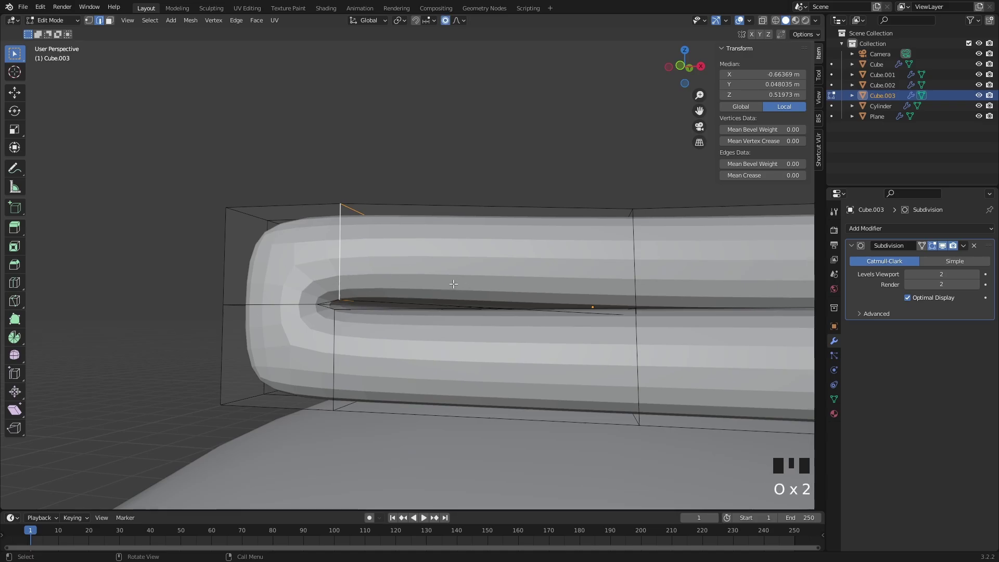
key(g)
right_click(428, 295)
middle_drag(427, 295, 420, 268)
key(g)
key(z)
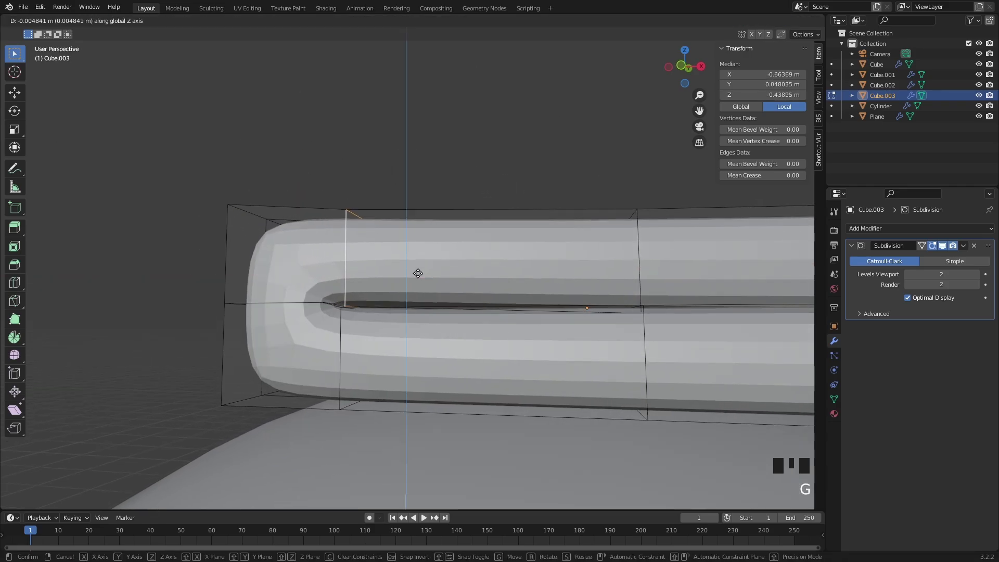
click(418, 277)
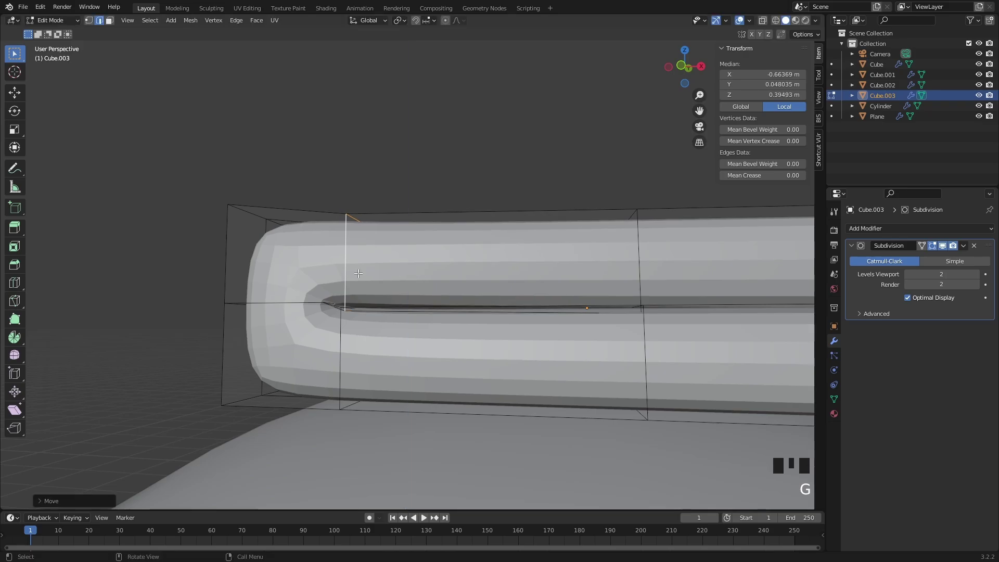
Step: Move the fold's upper outer corner vertices down along Z and inward along X to round the fold
scroll(364, 272, down, 1)
middle_drag(358, 273, 382, 270)
key(1)
key(shift+z)
drag(265, 206, 335, 251)
key(shift+z)
mouse_move(337, 250)
middle_down()
mouse_move(364, 266)
mouse_move(415, 241)
mouse_move(411, 229)
mouse_move(332, 239)
middle_up()
key(g)
key(z)
click(337, 248)
key(g)
key(x)
click(363, 263)
Step: Move the vertices at the middle of the fold's outer side slightly outward
middle_drag(284, 274, 305, 282)
key(shift+z)
mouse_move(279, 274)
mouse_down()
mouse_move(304, 298)
mouse_move(355, 308)
mouse_up()
key(shift+z)
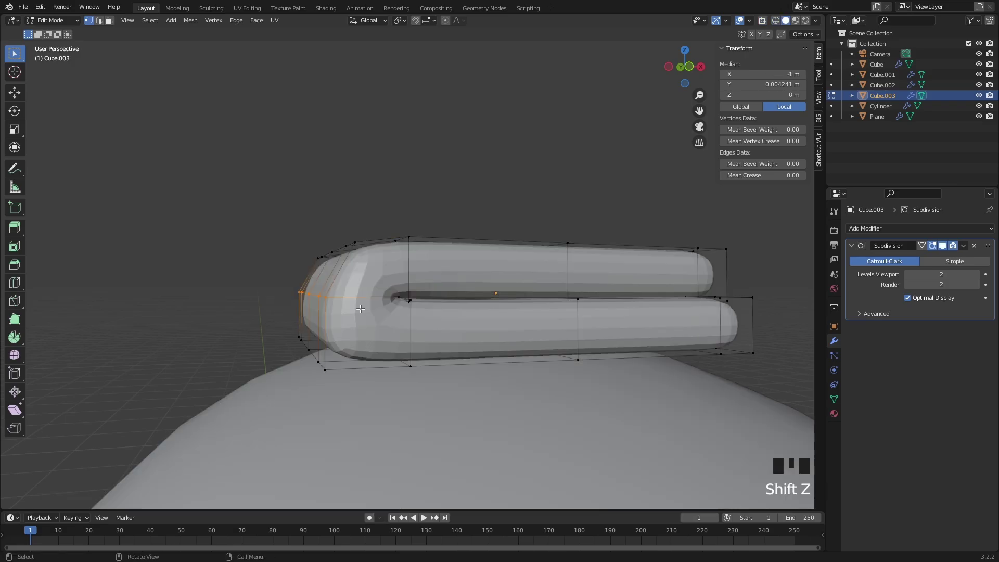
middle_drag(360, 309, 369, 298)
key(g)
middle_drag(369, 299, 362, 302)
click(362, 301)
Step: Return to Object Mode and examine the folded piece's rounded profile on the dome
click(404, 205)
scroll(404, 205, down, 3)
middle_drag(404, 205, 651, 255)
scroll(474, 228, up, 2)
key(Tab)
click(475, 214)
middle_drag(432, 294, 419, 292)
scroll(529, 275, up, 4)
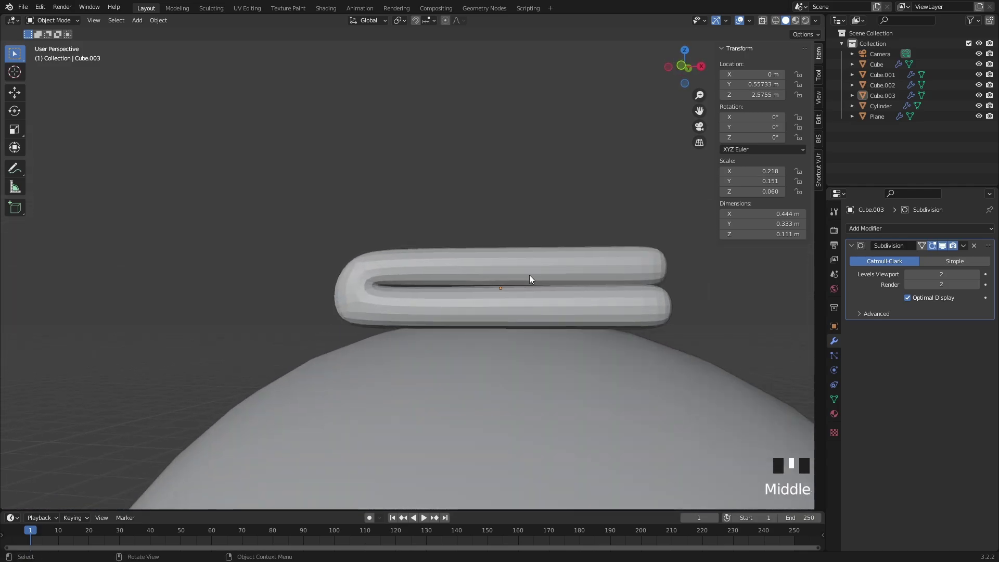
Step: Reopen the folded piece for mesh editing and select all vertices at the open ends of both layers
click(620, 271)
middle_drag(620, 271, 495, 271)
scroll(498, 269, down, 2)
key(Tab)
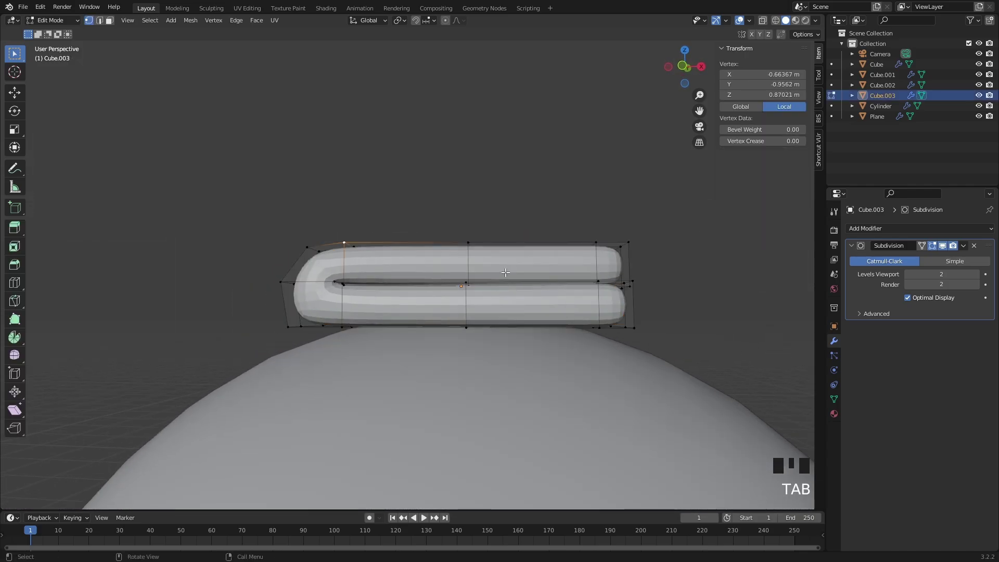
drag(510, 210, 442, 356)
shift+middle_drag(649, 247, 560, 223)
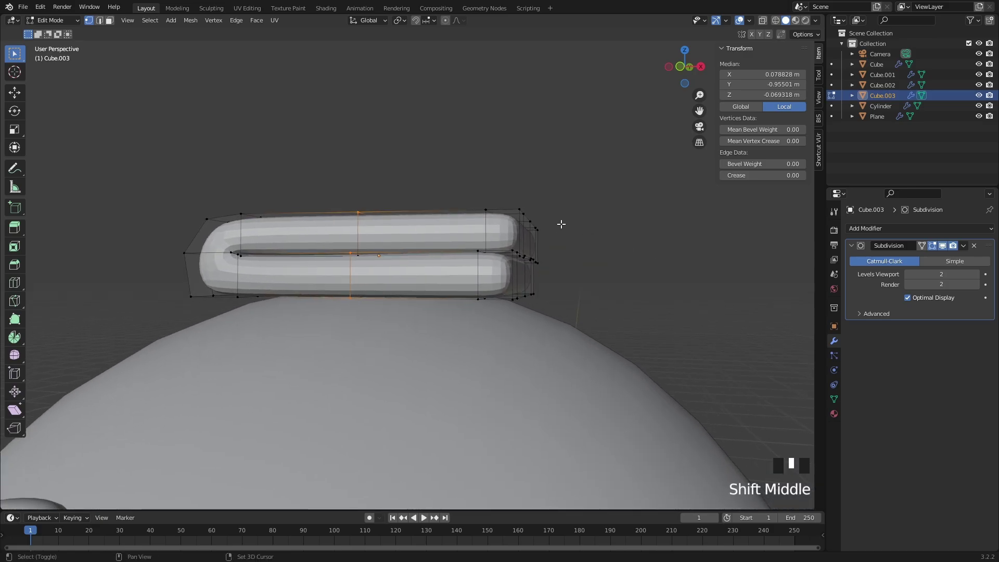
key(shift+z)
mouse_move(620, 154)
mouse_down()
mouse_move(536, 240)
mouse_move(456, 348)
mouse_up()
middle_drag(500, 319, 516, 318)
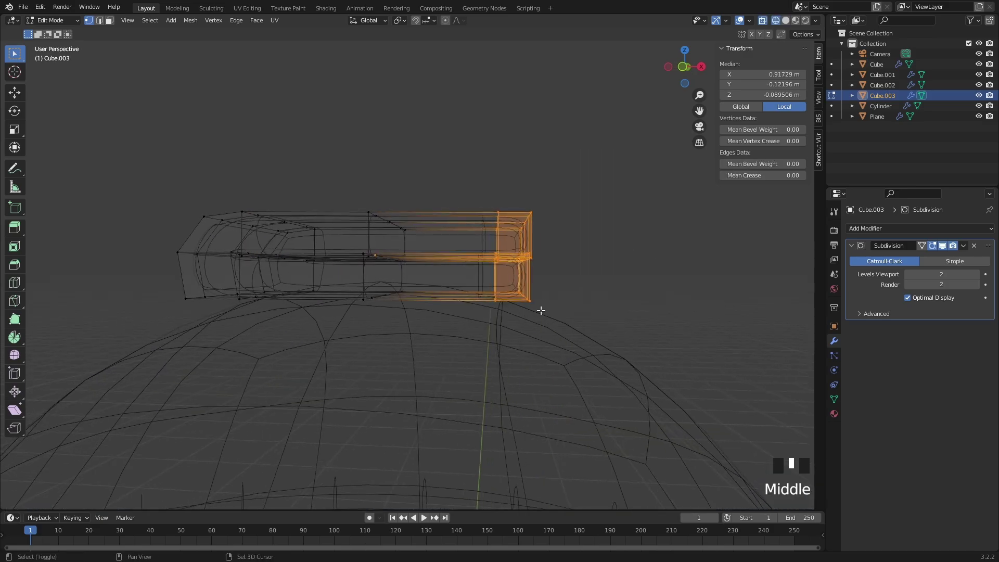
key(shift+z)
key(shift+z)
key(shift+z)
key(shift+z)
key(shift+z)
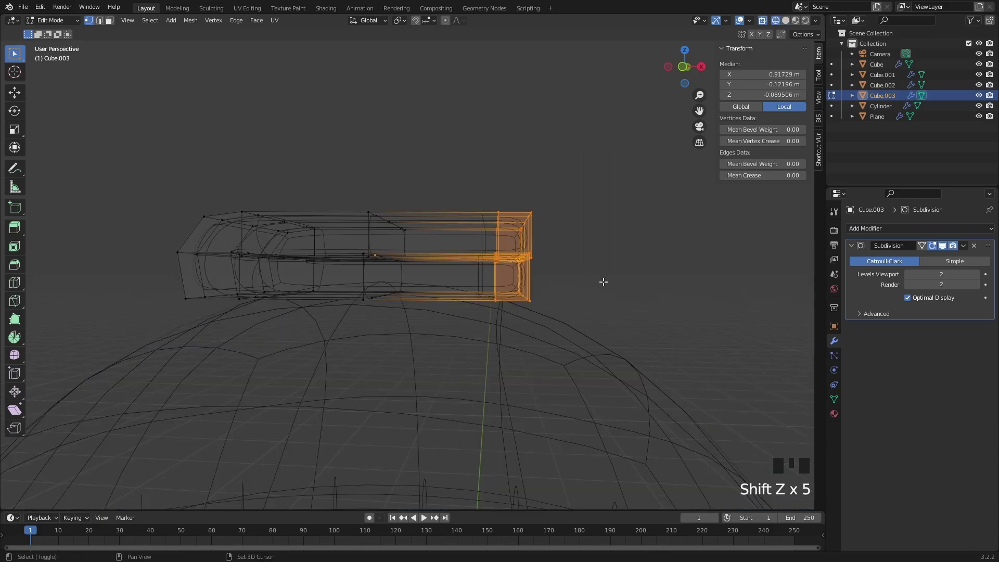
Step: Lower both layers' open ends to about -0.70 m local Z and tilt them to follow the dome's slope
mouse_move(602, 279)
middle_down()
mouse_move(466, 276)
mouse_move(502, 279)
mouse_move(514, 248)
mouse_move(542, 274)
middle_up()
key(shift+z)
key(g)
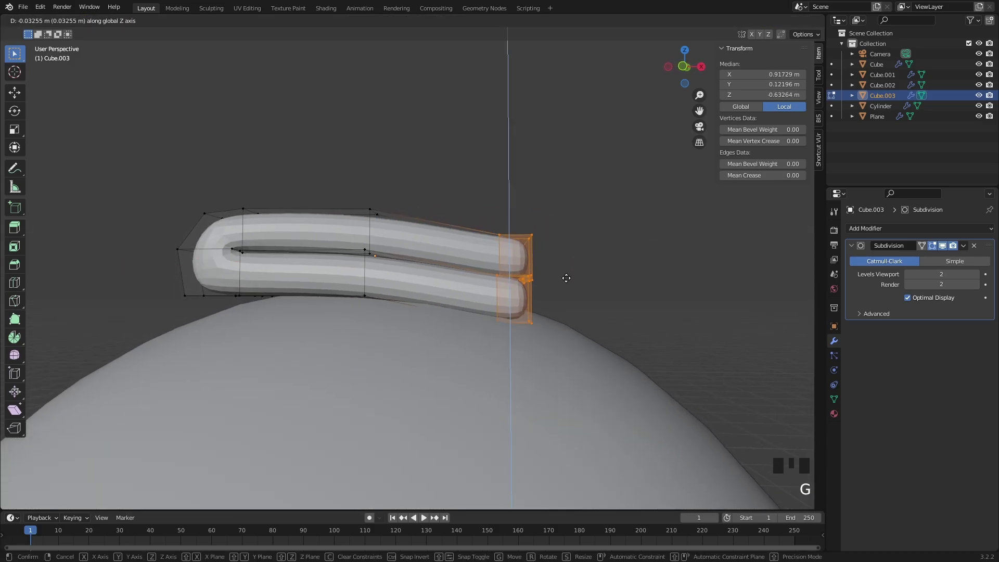
click(570, 258)
key(r)
click(594, 240)
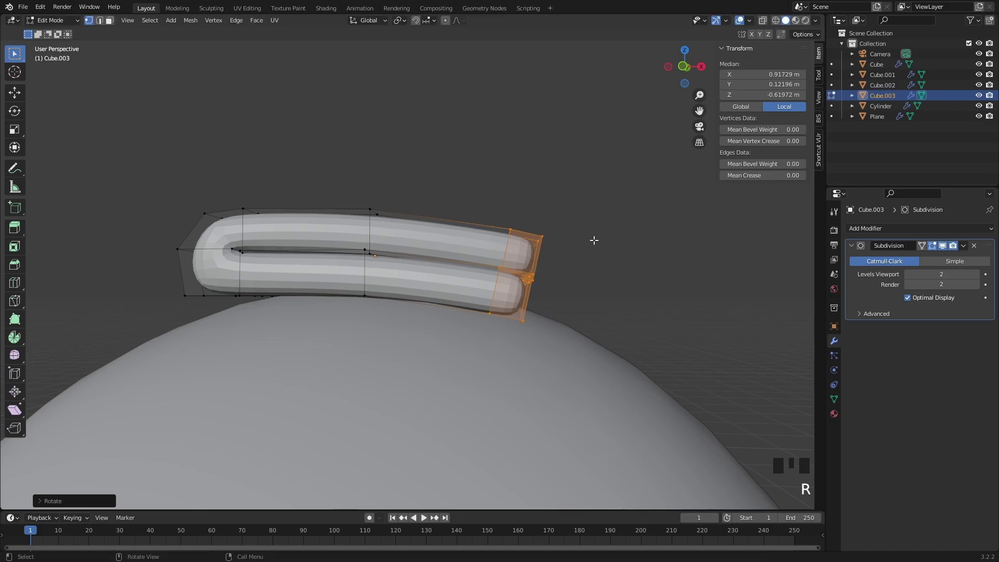
key(g)
middle_drag(594, 240, 593, 246)
click(593, 243)
Step: Lower the folded end to about -0.50 m local Z and rotate it about 14° to follow the dome's slope
shift+middle_drag(366, 248, 484, 251)
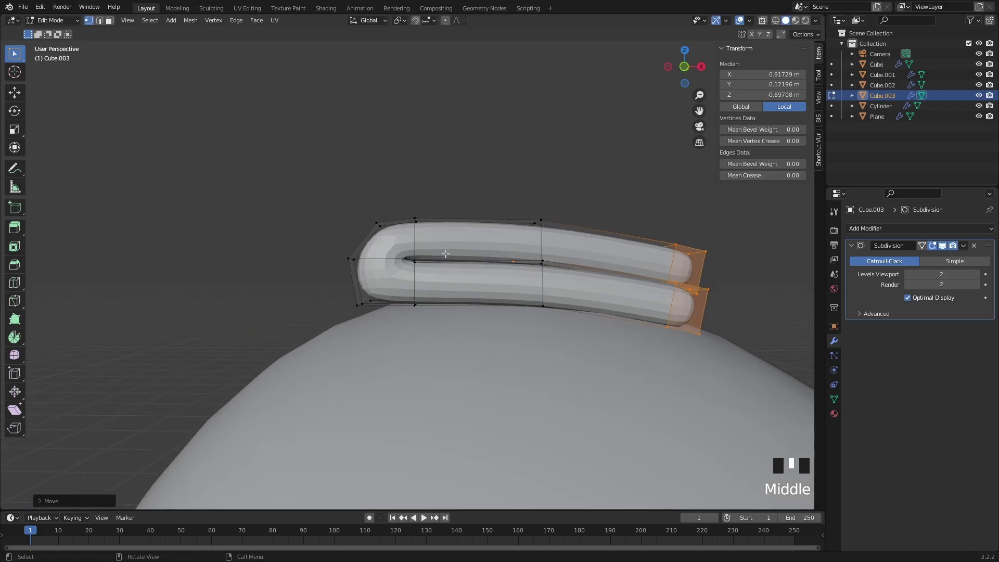
key(shift+z)
drag(463, 189, 347, 307)
key(shift+z)
middle_drag(458, 255, 461, 268)
key(r)
right_click(456, 263)
key(g)
click(462, 278)
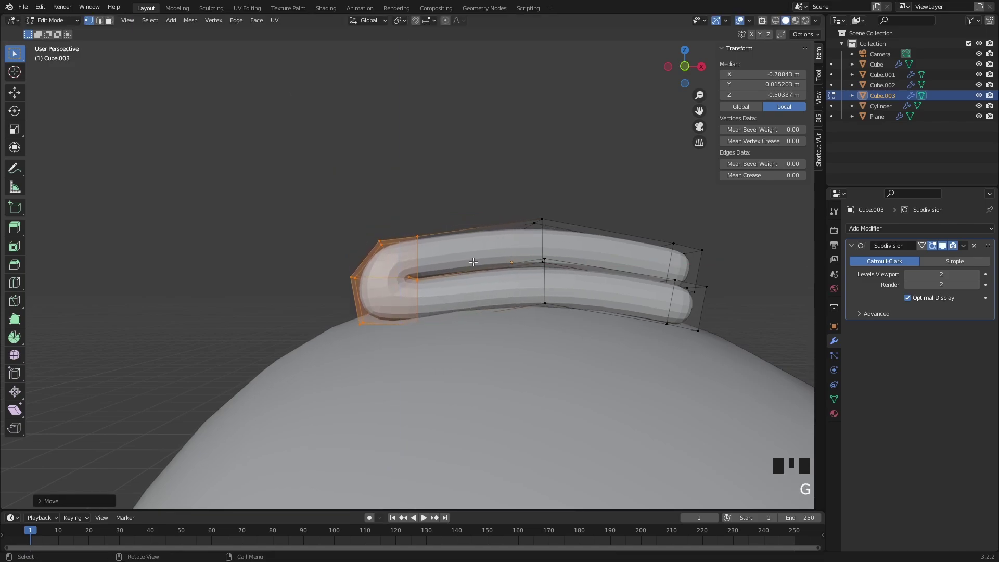
key(r)
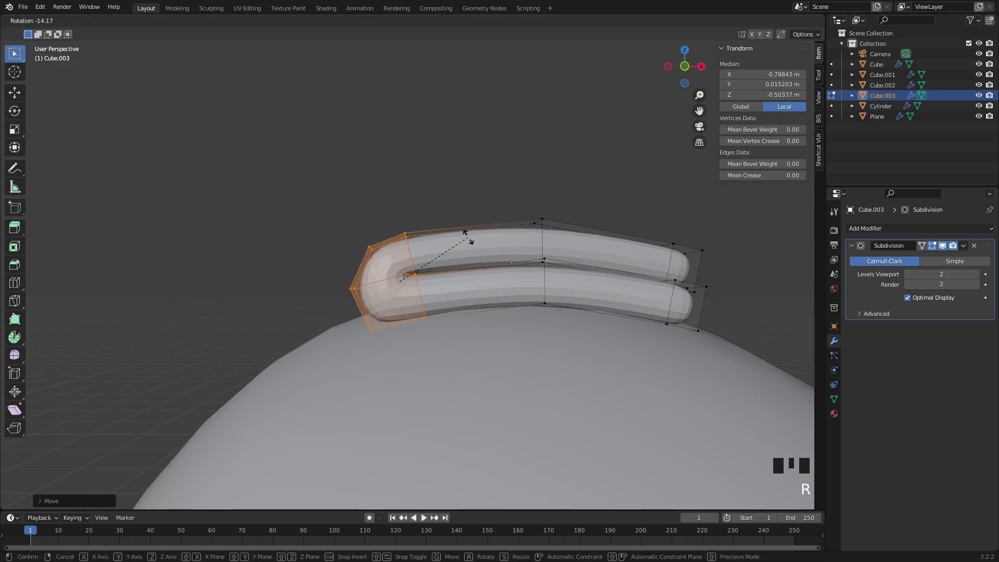
click(468, 233)
Step: Return to Object Mode and examine how the curved folded piece sits on the dome from several sides
click(466, 193)
scroll(495, 197, down, 5)
key(Tab)
click(531, 203)
scroll(500, 229, down, 4)
middle_drag(478, 260, 352, 263)
scroll(408, 250, up, 6)
middle_drag(408, 250, 487, 294)
Step: Shift the folded piece along X to about -0.08 m and tilt it to about -5° around Y
click(477, 270)
scroll(477, 270, down, 3)
scroll(479, 270, up, 2)
key(g)
key(x)
click(546, 269)
key(r)
click(551, 255)
Step: Rotate the folded piece a little further in small turns from the side and back of the dome
key(r)
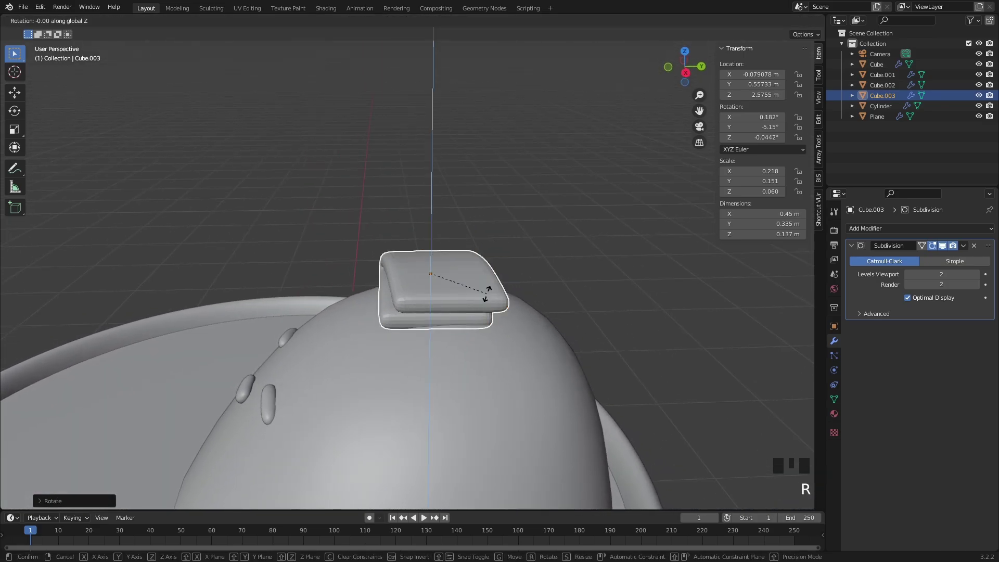
click(493, 285)
middle_drag(391, 301, 405, 280)
key(r)
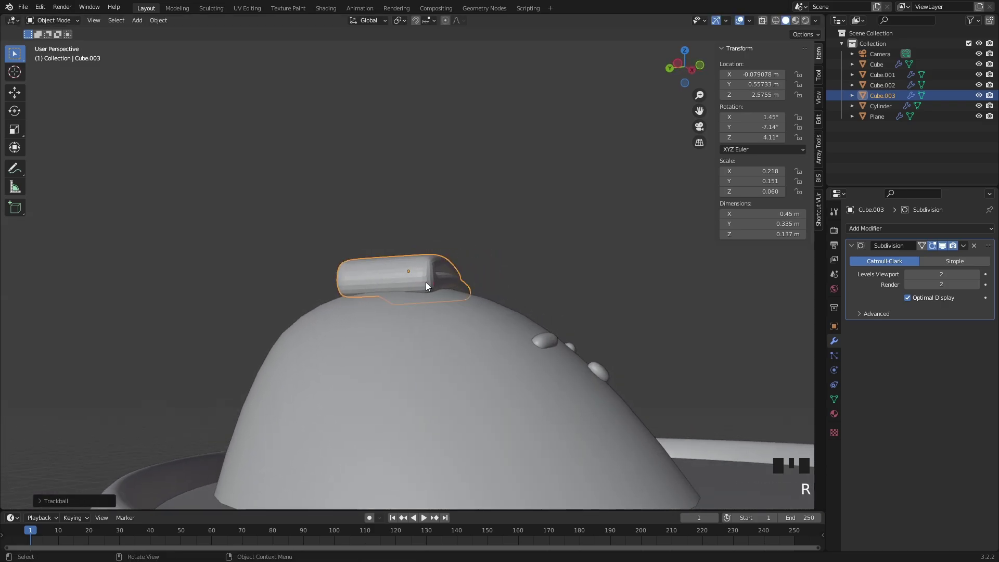
key(r)
click(454, 266)
Step: Move the lower layer's back-side face near the fold slightly down with a proportional radius of about 0.24 m
middle_drag(455, 267, 362, 283)
key(Tab)
click(344, 286)
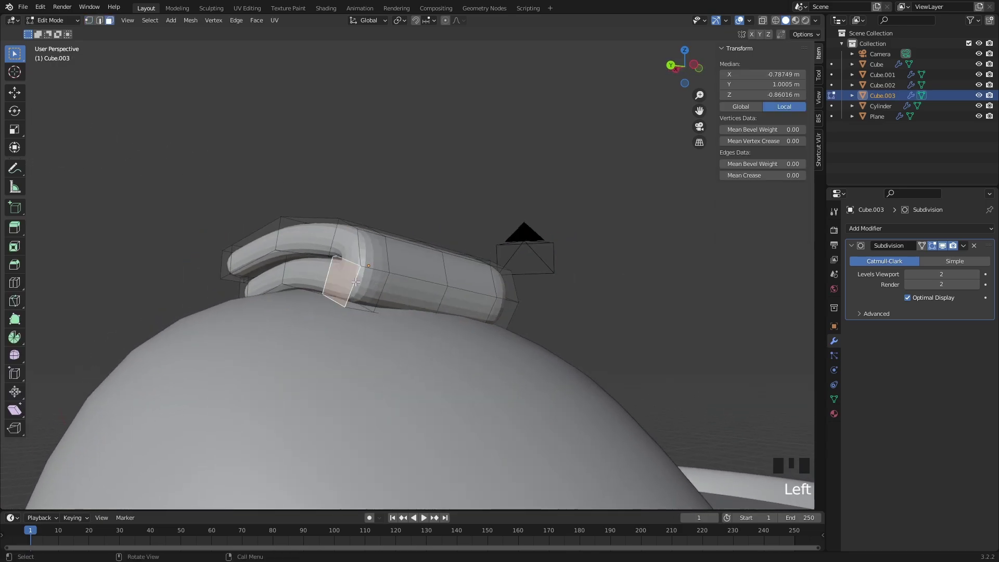
key(g)
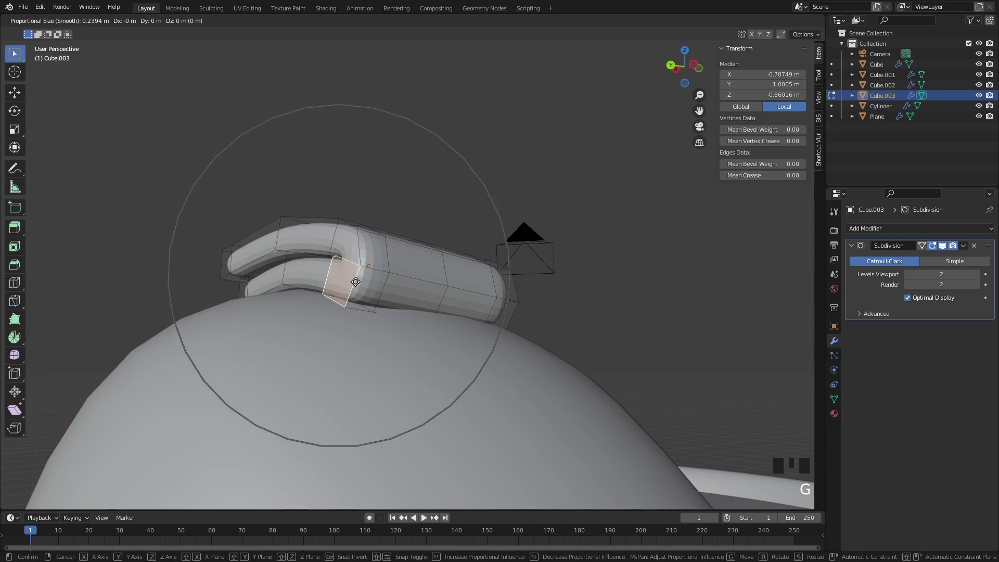
click(356, 291)
Step: Move the middle back-side edges of the folded piece's two layers slightly down with a proportional radius of about 0.18 m
middle_drag(356, 291, 374, 276)
click(370, 267)
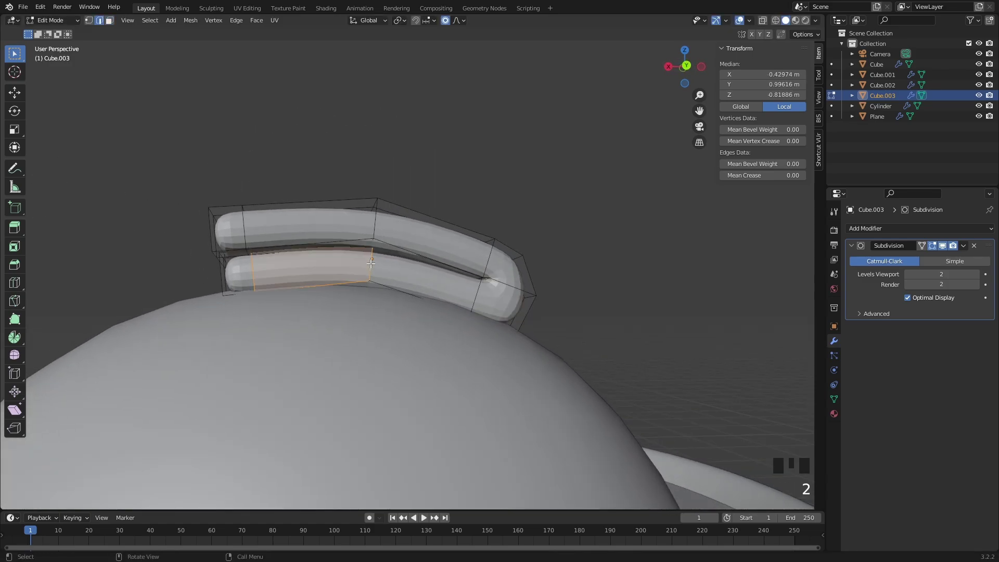
key(g)
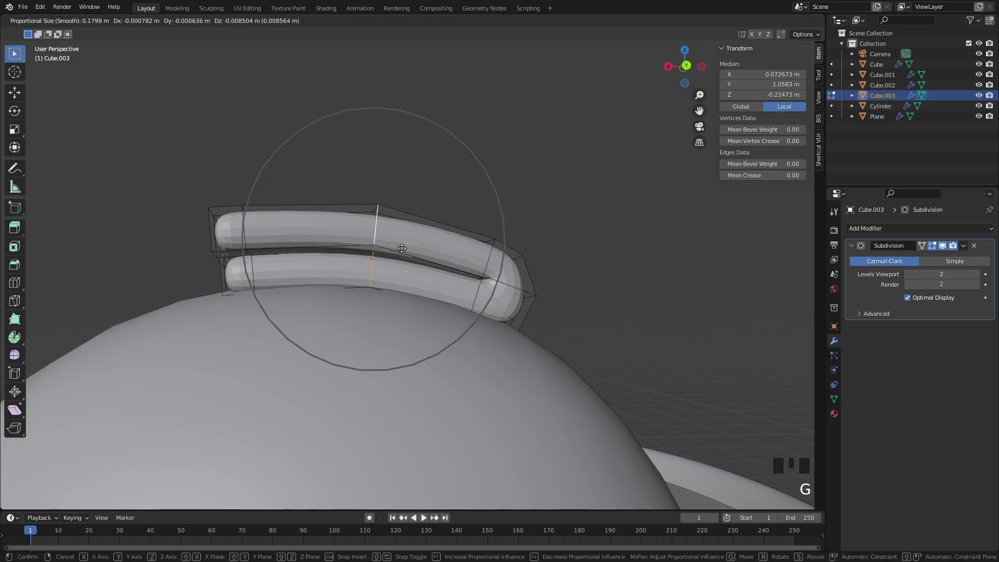
click(403, 243)
middle_drag(403, 244, 454, 253)
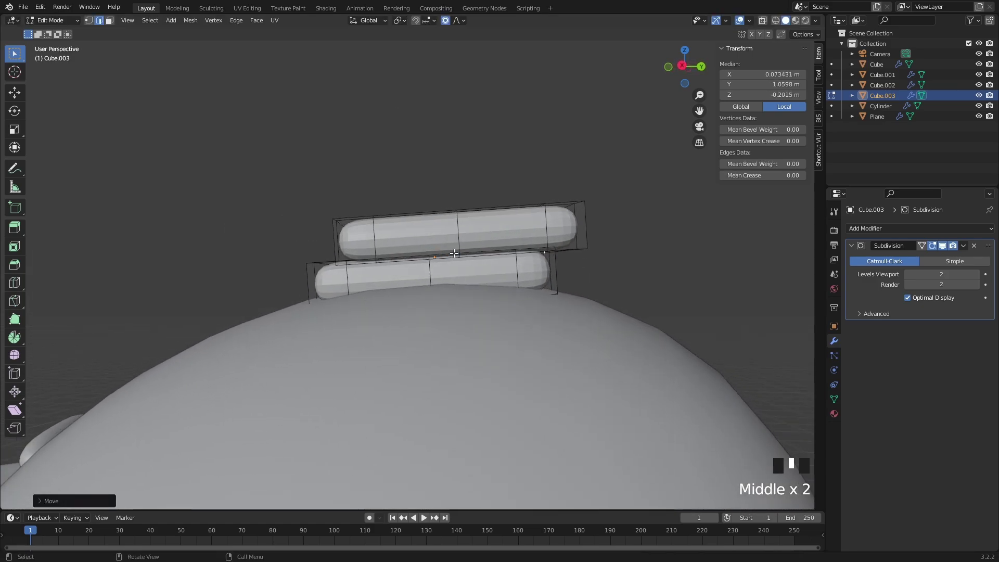
key(3)
click(391, 281)
middle_drag(390, 281, 408, 273)
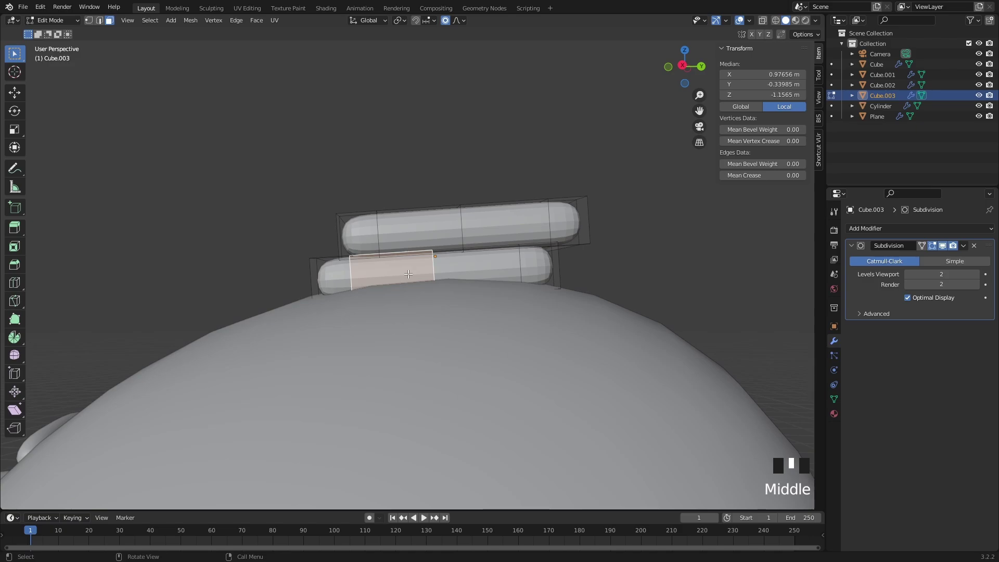
click(464, 21)
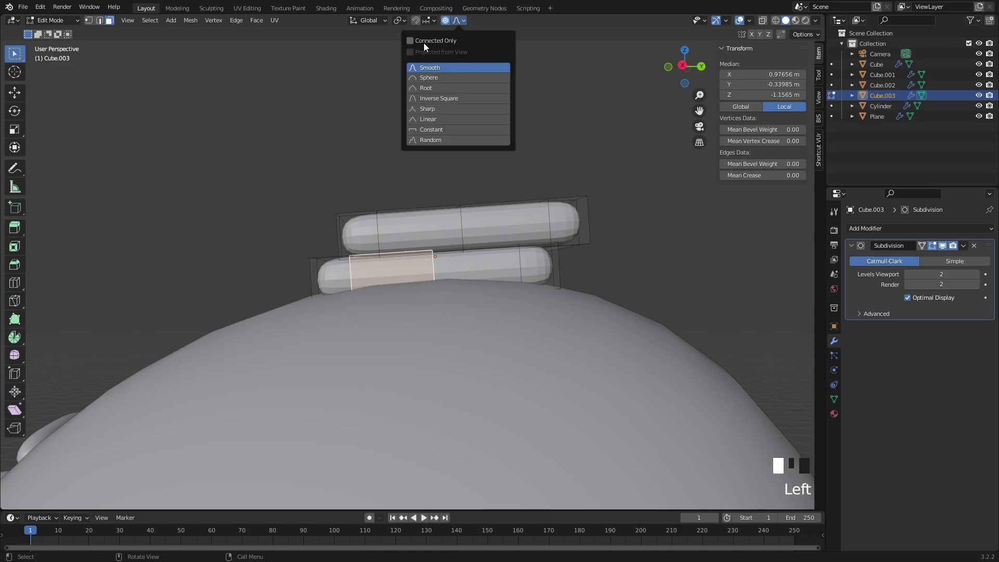
key(g)
scroll(407, 236, down, 2)
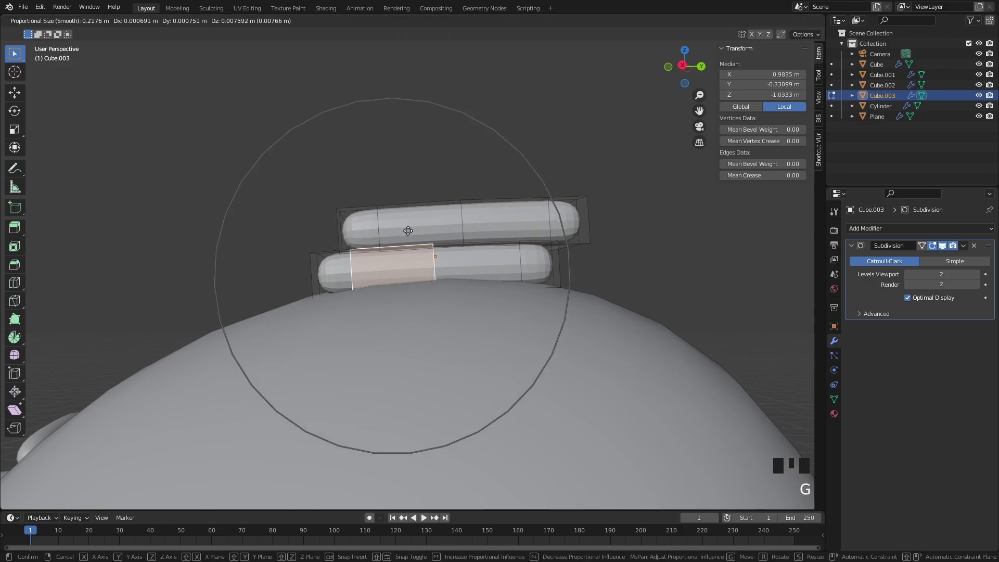
right_click(408, 229)
key(Tab)
click(477, 252)
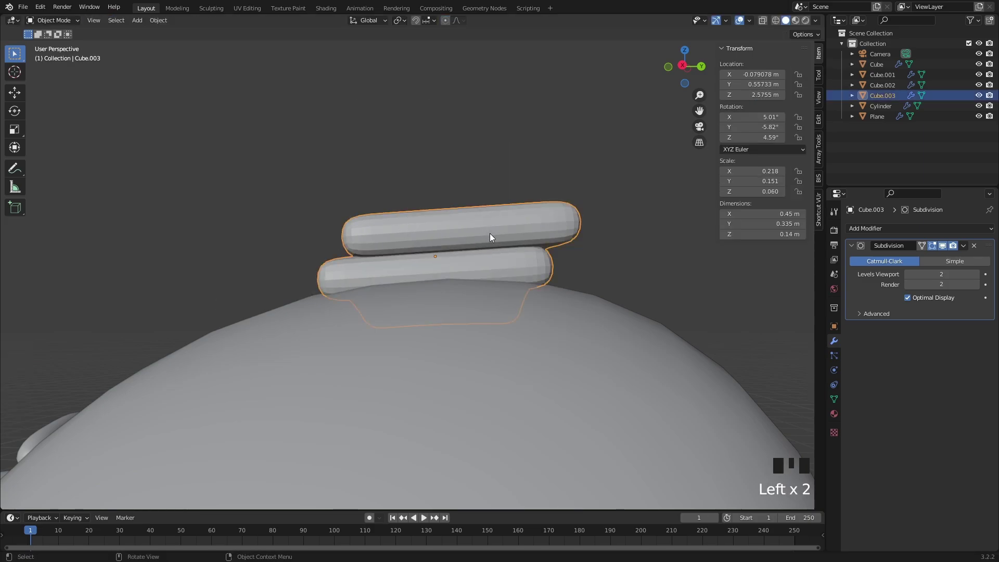
middle_drag(490, 237, 472, 284)
key(Tab)
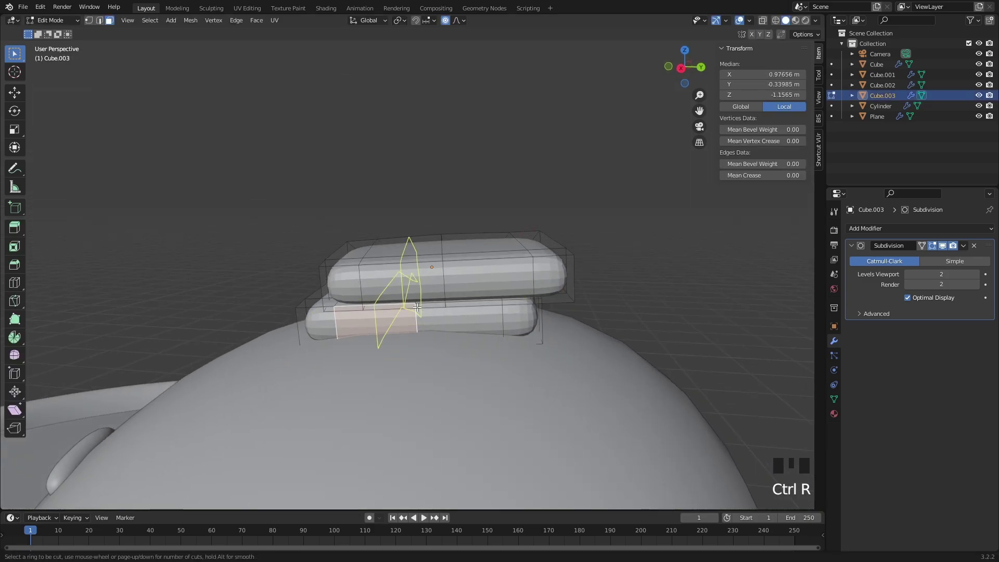
right_click(414, 314)
Step: Isolate the folded piece, examine its open end from several angles, and return to the full scene in Edit Mode
middle_drag(414, 314, 428, 286)
key(Tab)
key(KP_Divide)
key(Tab)
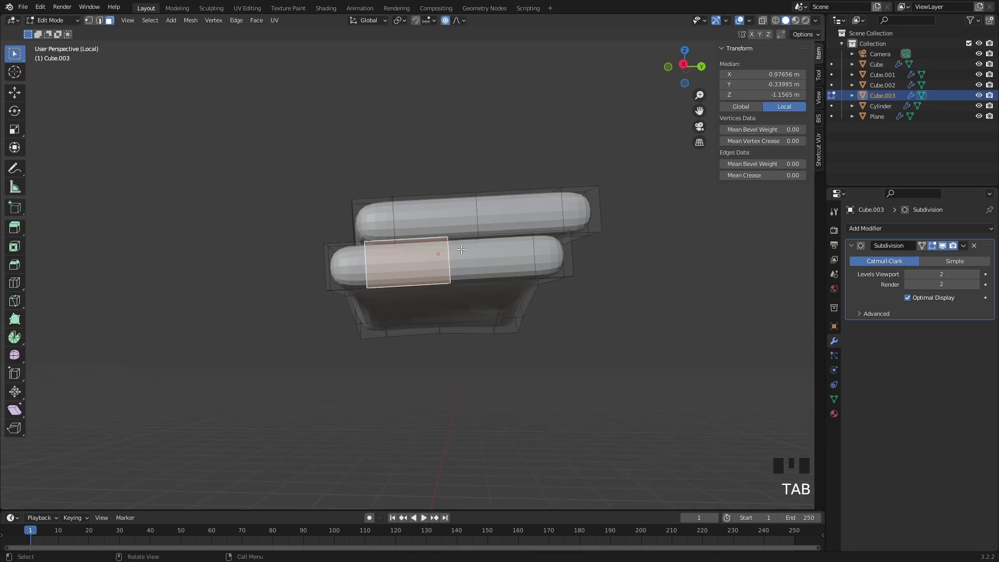
middle_drag(580, 312, 587, 215)
click(587, 215)
middle_drag(502, 213, 486, 301)
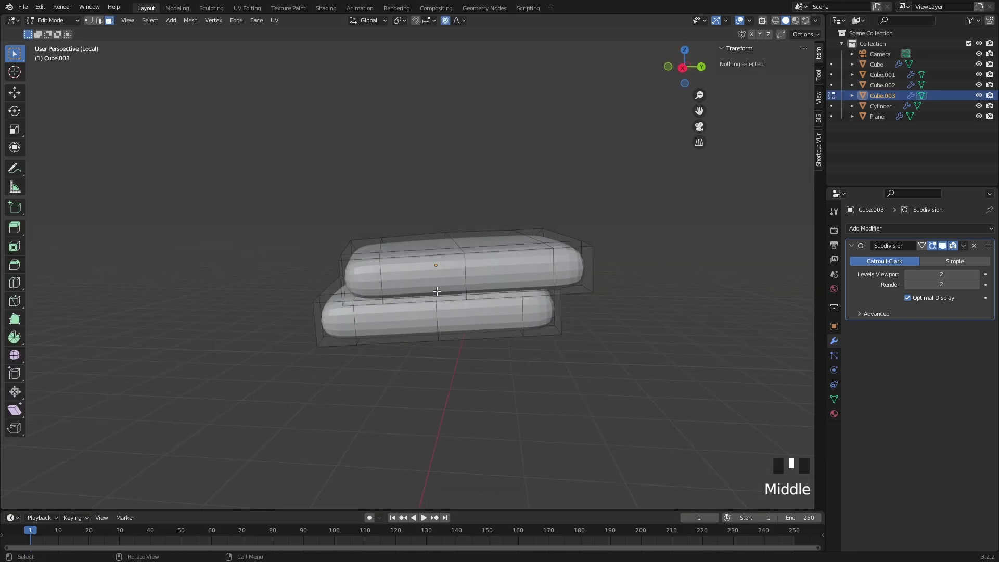
key(Tab)
key(Tab)
middle_drag(432, 317, 391, 321)
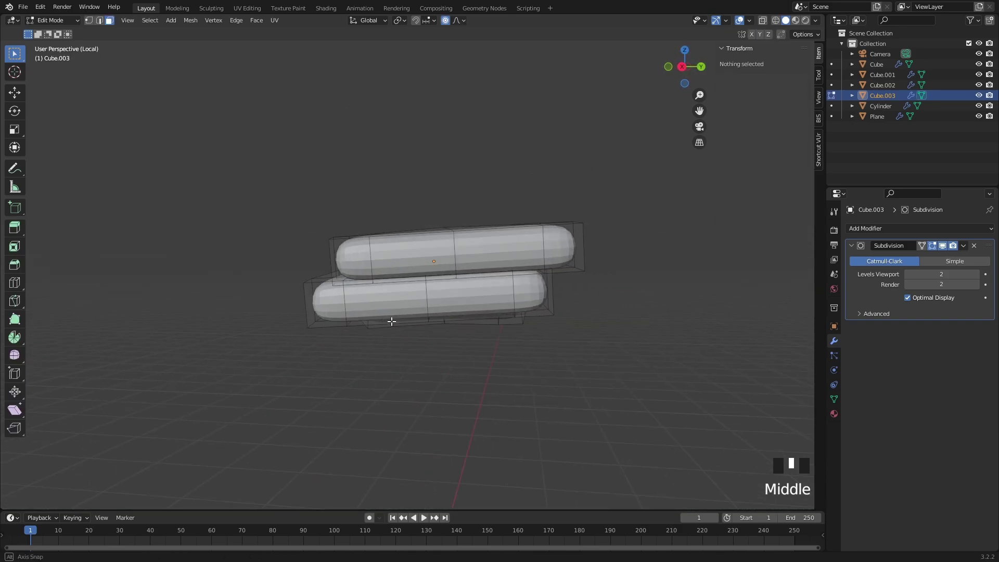
click(329, 302)
middle_drag(328, 302, 398, 272)
key(Tab)
key(KP_Divide)
key(Tab)
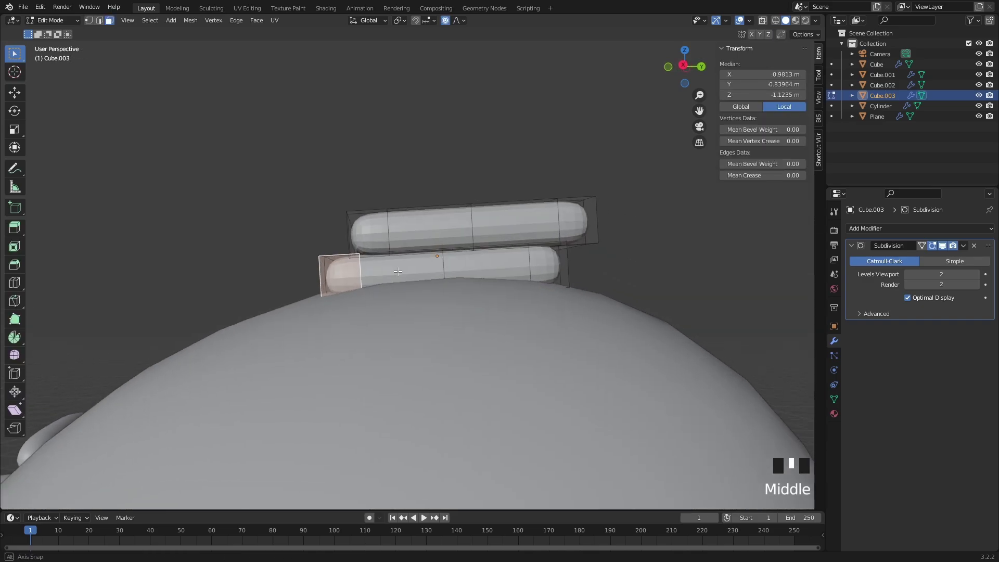
Step: Raise the middle vertical edge of the lower layer's open end about 0.02 m with a proportional radius of about 0.2 m
click(445, 267)
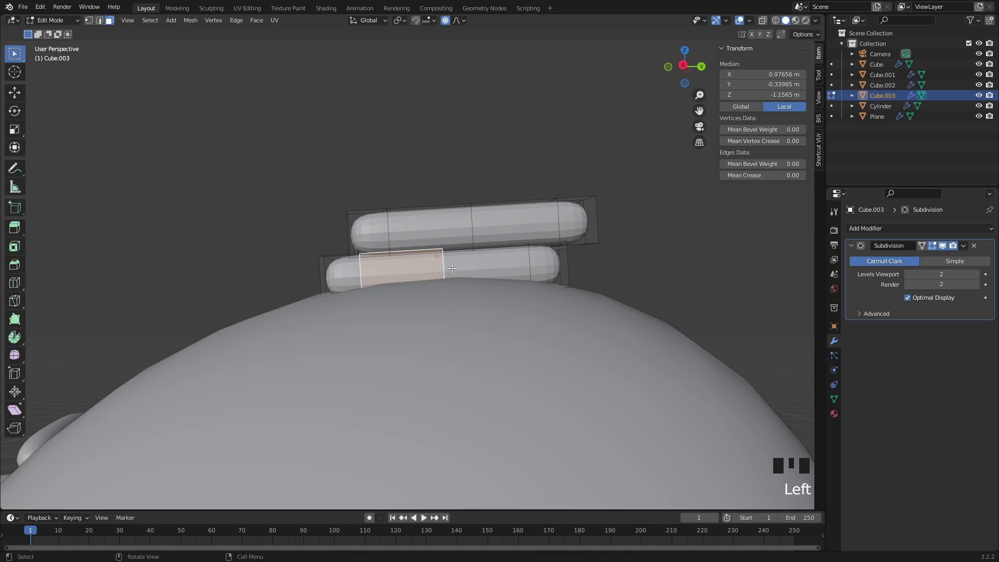
key(g)
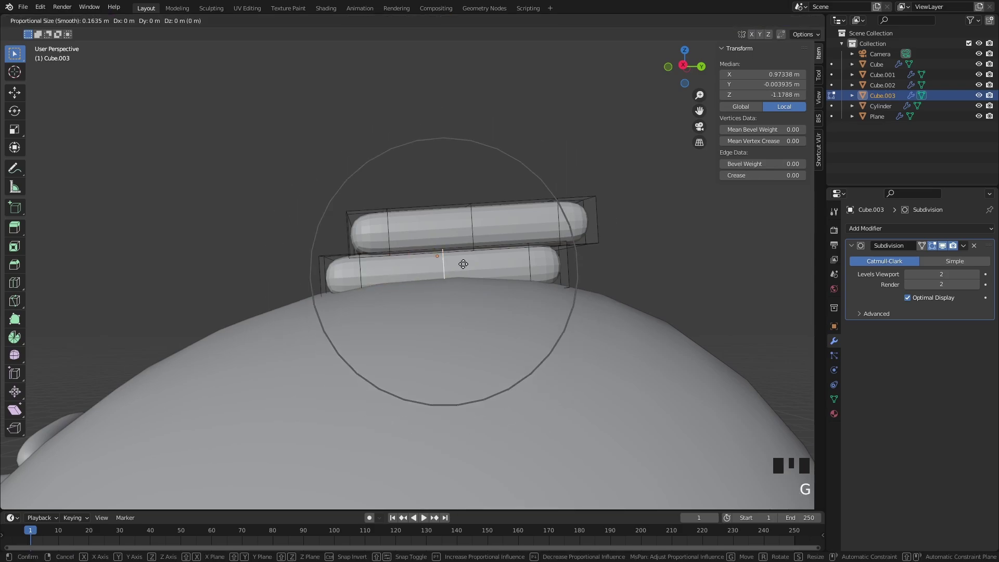
scroll(462, 254, down, 3)
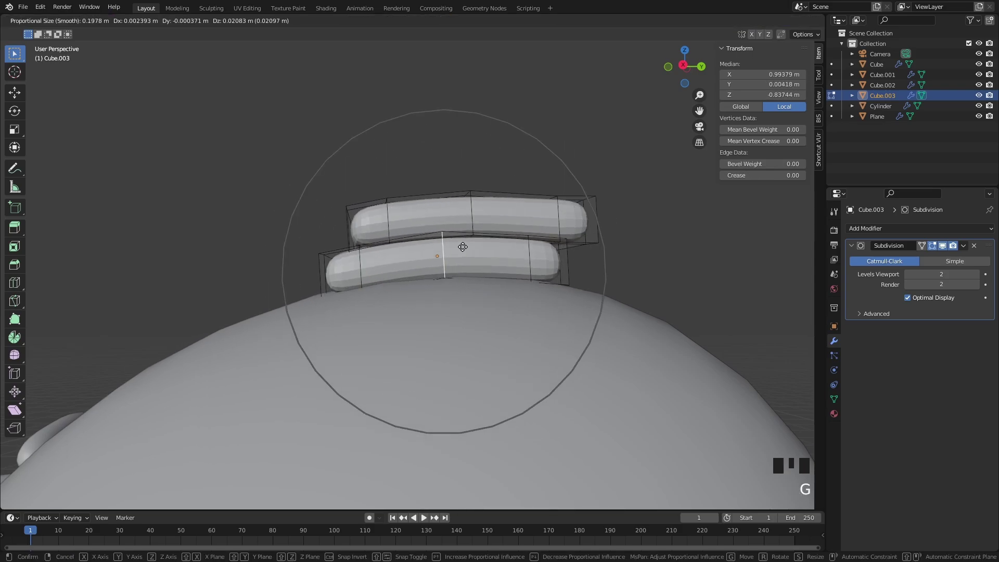
click(463, 246)
Step: Raise the middle edges at the folded end about 0.016 m with a proportional radius of about 0.2 m and return to Object Mode
mouse_move(463, 246)
middle_down()
mouse_move(507, 208)
mouse_move(587, 212)
mouse_move(459, 252)
middle_up()
middle_drag(387, 262, 395, 283)
click(383, 247)
key(g)
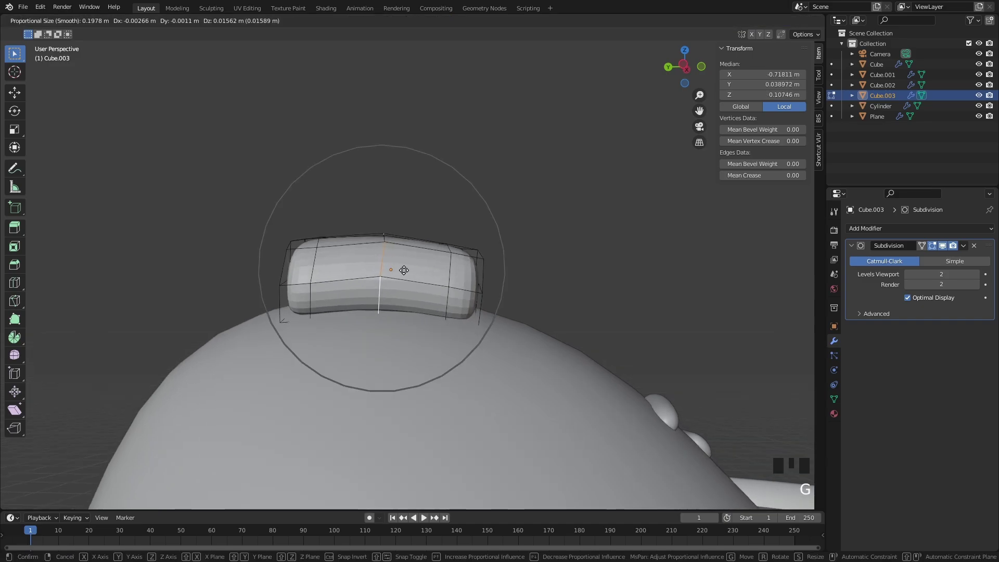
click(403, 270)
key(Tab)
click(576, 255)
Step: Raise the lower layer's front-side face near the fold about 0.006 m with a proportional radius of about 0.22 m
middle_drag(577, 255, 449, 285)
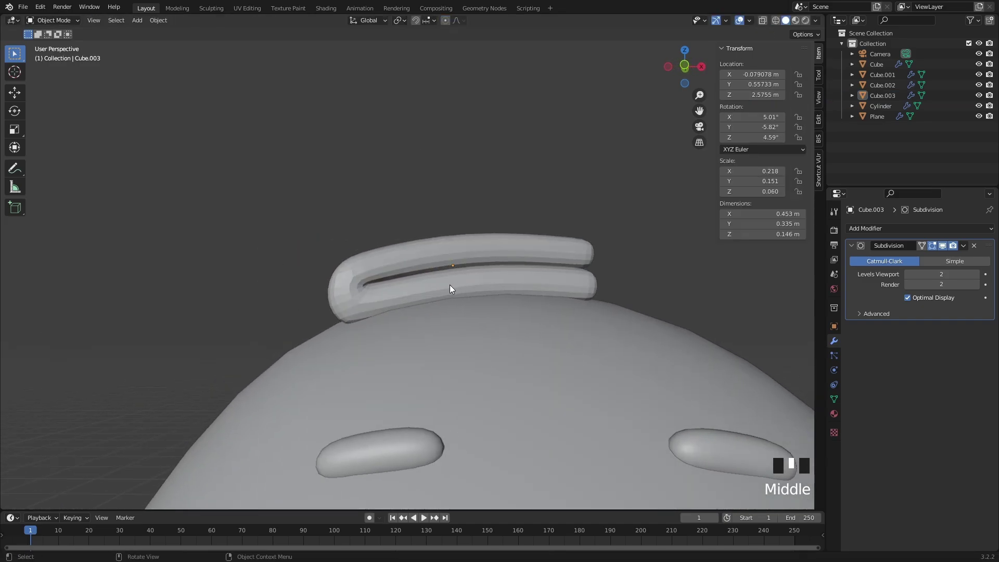
click(450, 285)
key(Tab)
click(438, 285)
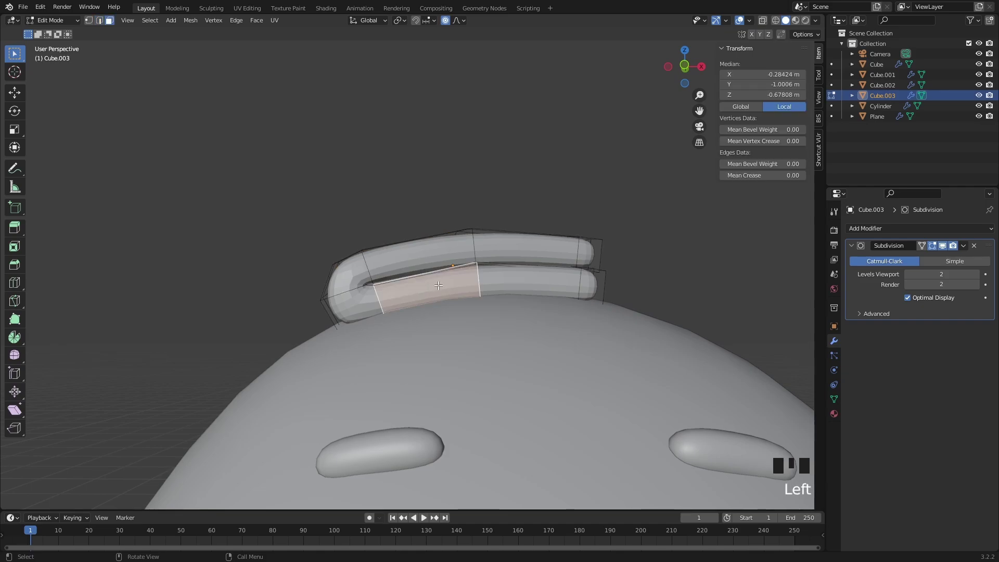
key(g)
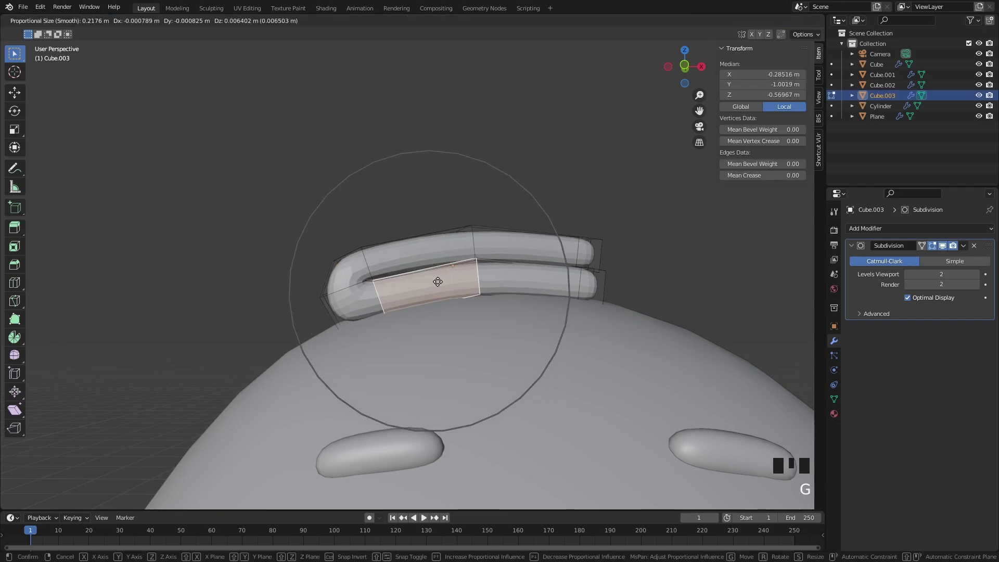
click(438, 281)
key(Tab)
Step: Set the folded piece's viewport subdivision level to 3 and apply smooth shading
scroll(532, 246, down, 4)
middle_drag(532, 245, 554, 260)
scroll(479, 276, up, 2)
key(ctrl+3)
right_click(474, 253)
click(461, 248)
key(alt+a)
Step: Select the face loop around the upper layer's open end in Edit Mode
click(445, 272)
key(Tab)
middle_drag(444, 271, 510, 217)
alt+click(485, 271)
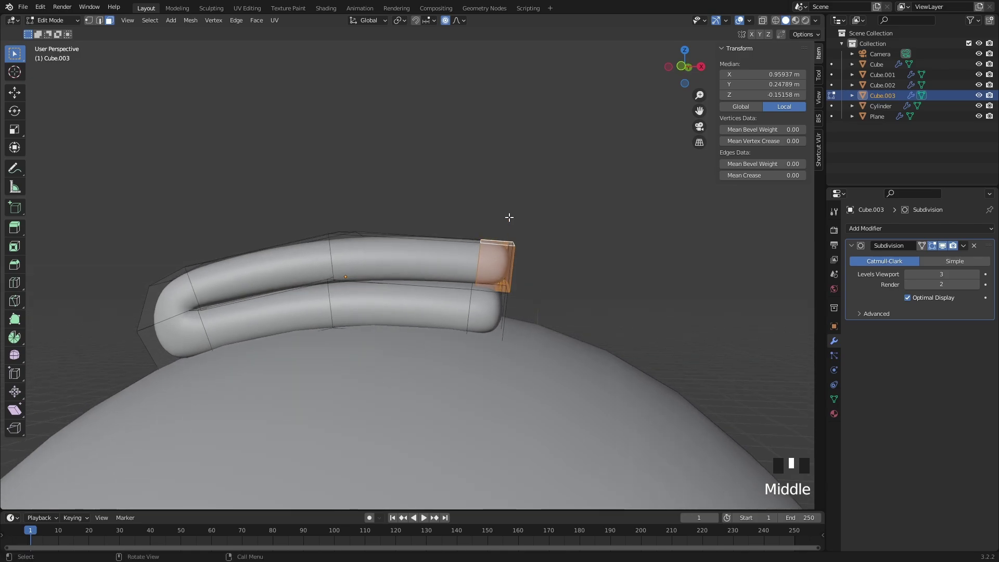
Step: Pull the end section of the folded towel's upper layer inward with proportional editing
click(457, 21)
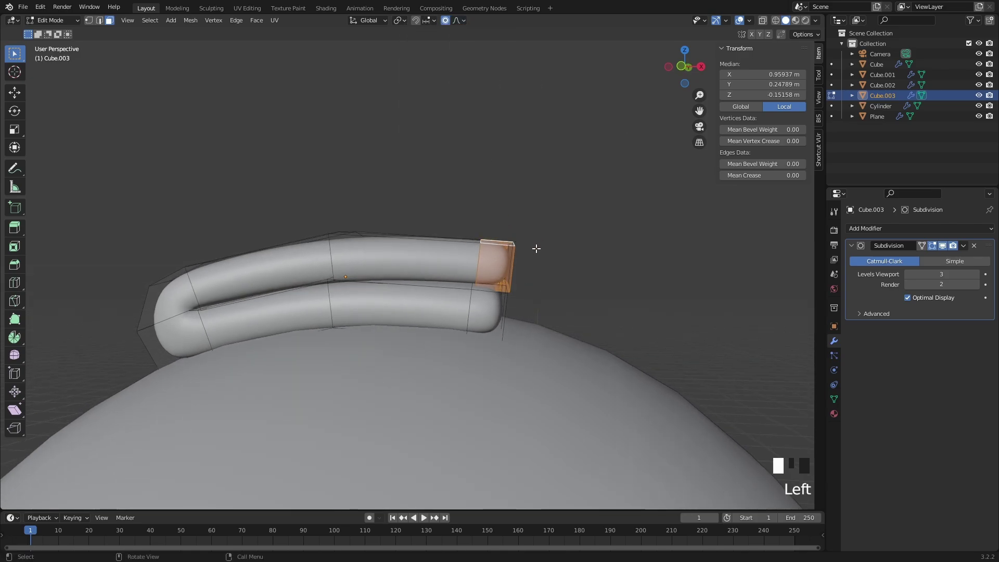
key(g)
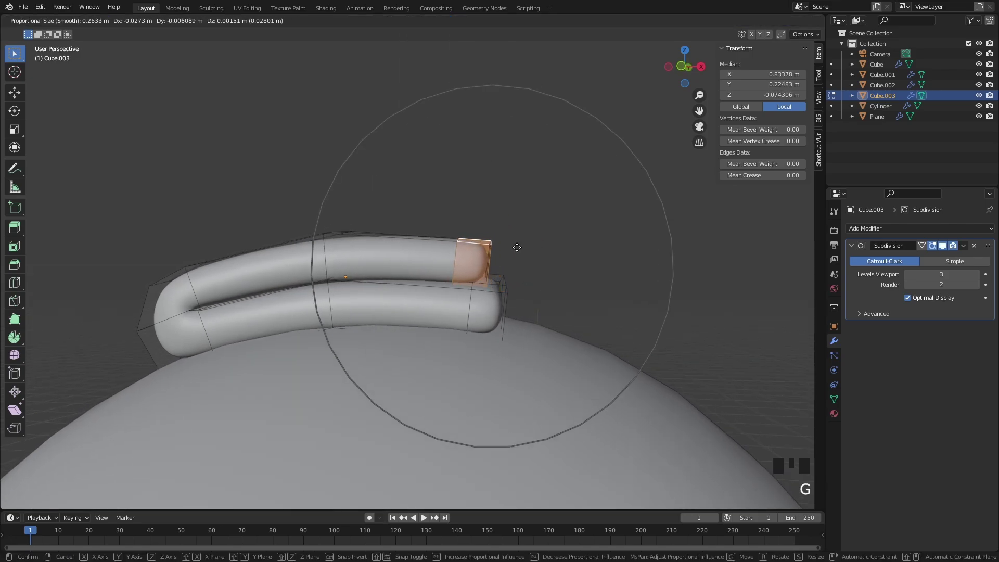
click(530, 245)
key(Tab)
scroll(522, 264, down, 3)
mouse_move(413, 285)
middle_down()
mouse_move(461, 310)
mouse_move(482, 264)
middle_up()
key(ctrl+z)
key(z)
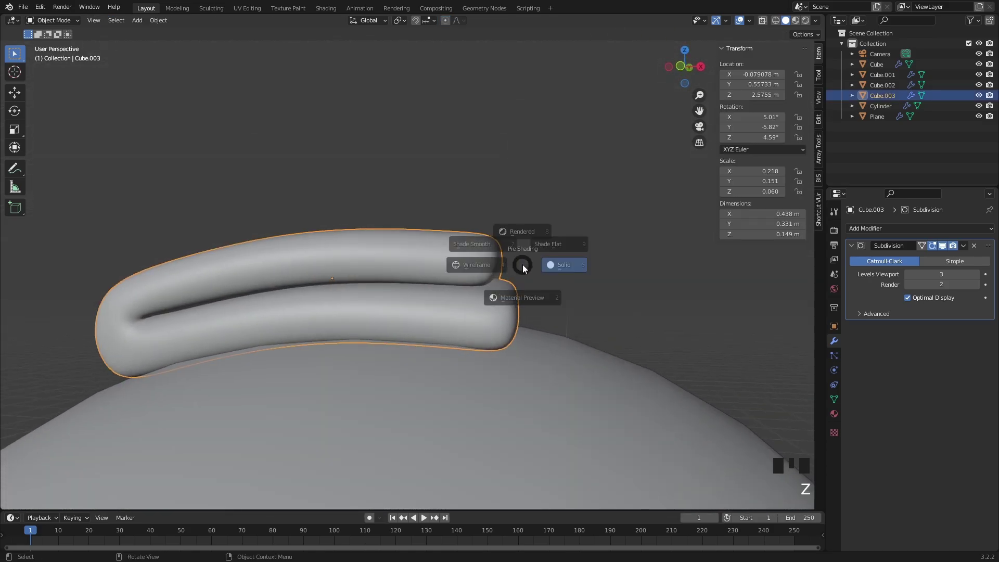
Step: Move the end face of the towel's upper layer further inward with smooth proportional falloff
key(Tab)
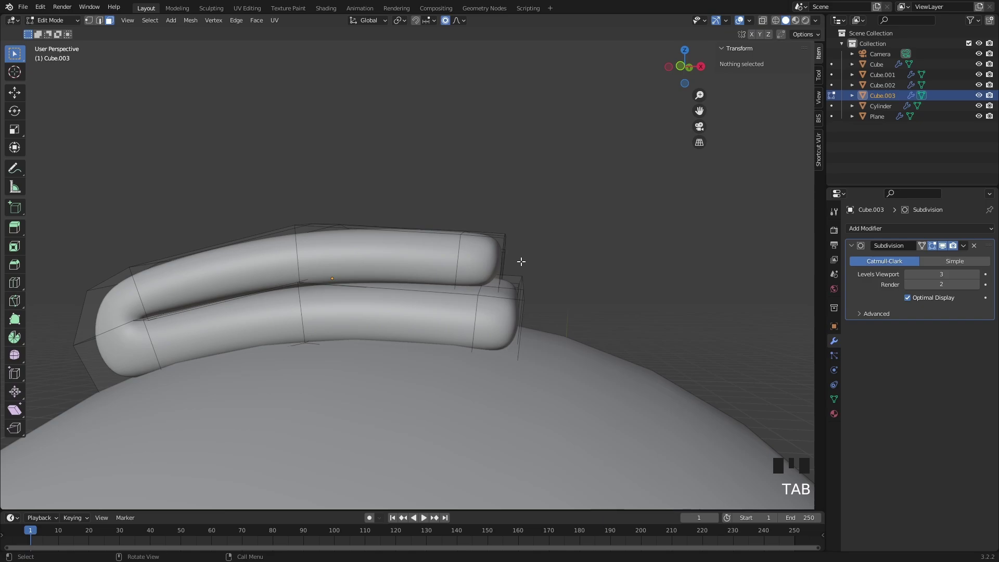
key(ctrl+z)
key(ctrl+shift+z)
key(Tab)
key(Tab)
mouse_move(521, 262)
middle_down()
mouse_move(485, 266)
mouse_move(539, 260)
middle_up()
click(469, 266)
key(g)
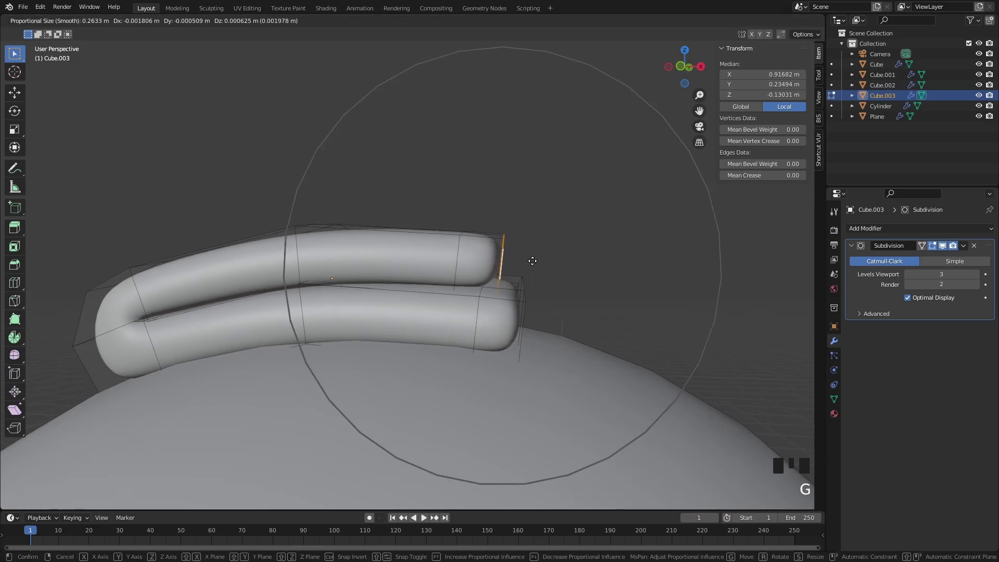
click(519, 260)
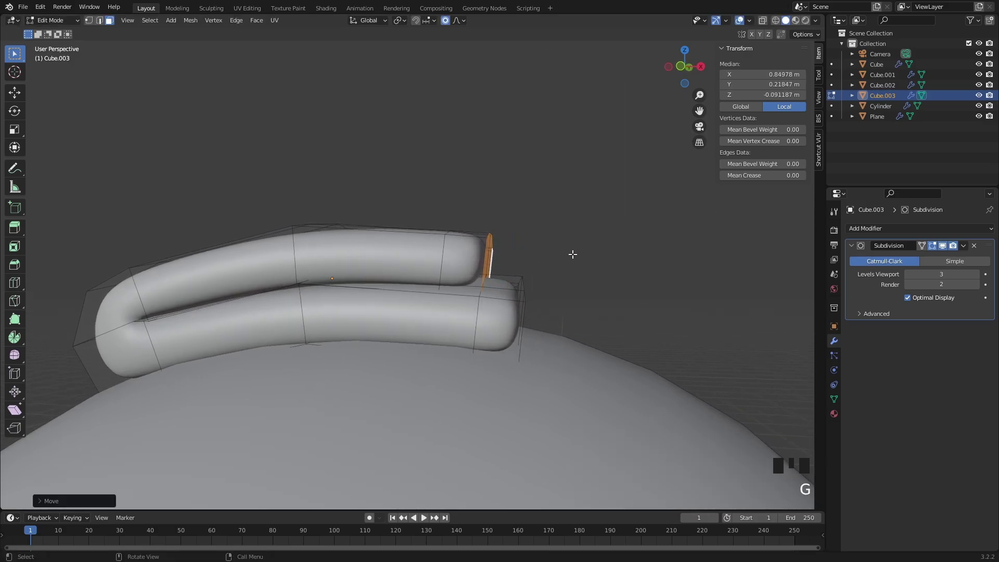
Step: Shift the end face of the towel's upper layer and rotate it by about -5.4° as seen from above
middle_drag(572, 254, 469, 364)
key(g)
key(r)
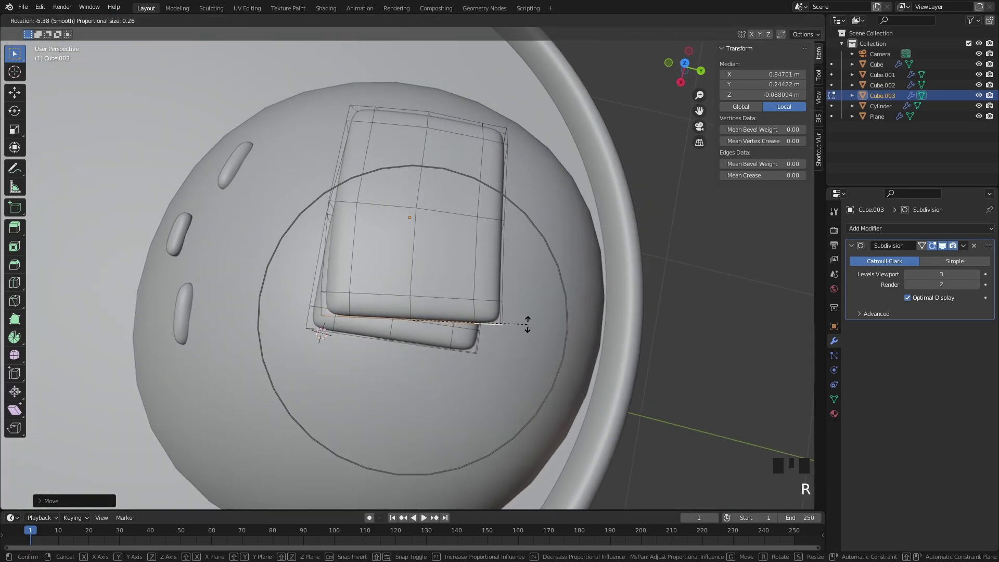
click(528, 323)
Step: Nudge the edge across the middle of the towel's upper layer sideways and leave mesh editing
middle_drag(525, 321, 492, 302)
key(g)
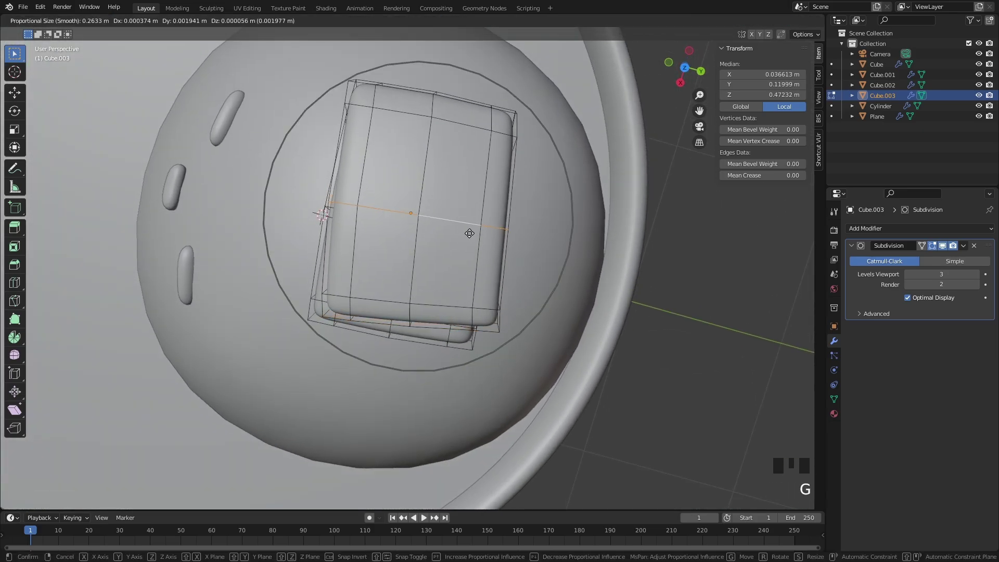
click(473, 234)
key(Tab)
scroll(369, 339, down, 4)
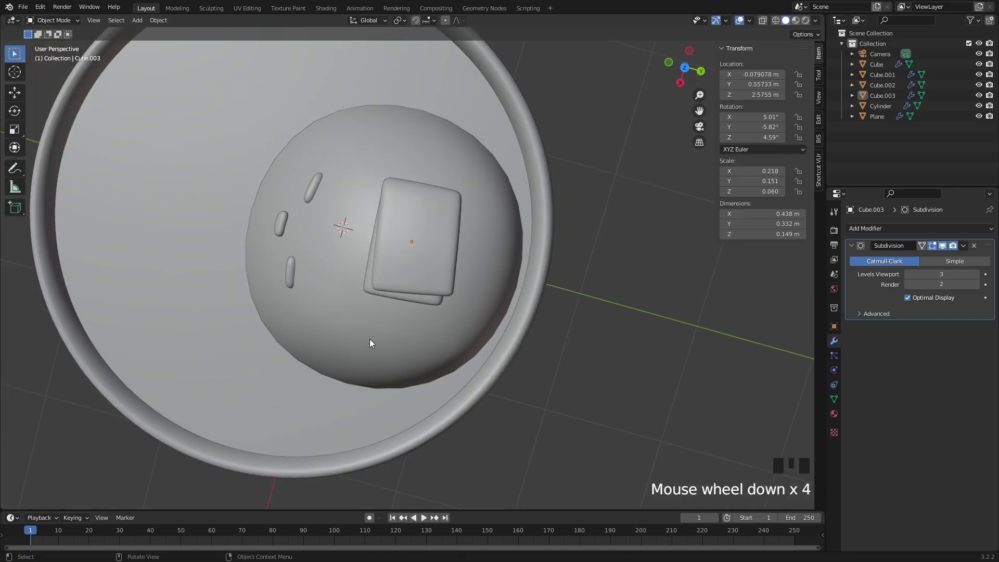
Step: Smooth the head by setting its viewport subdivision to level 2
middle_drag(369, 339, 435, 301)
click(456, 296)
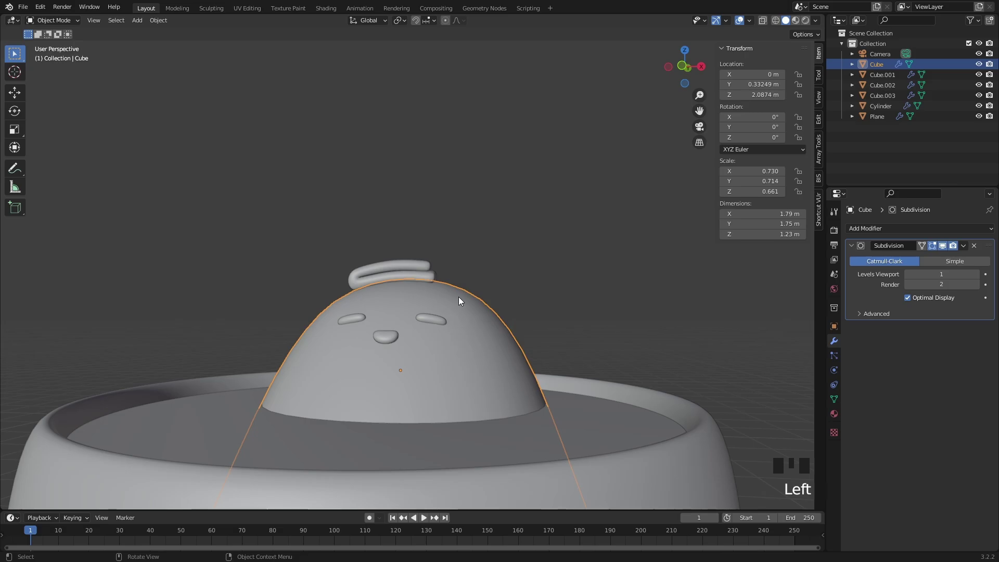
key(ctrl+2)
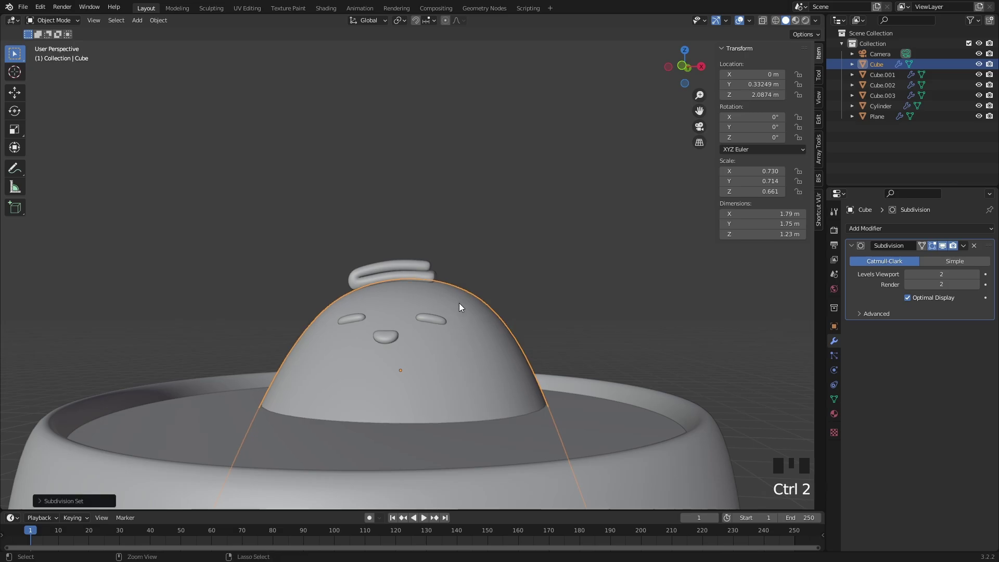
click(521, 286)
middle_drag(542, 307, 497, 343)
scroll(497, 342, up, 4)
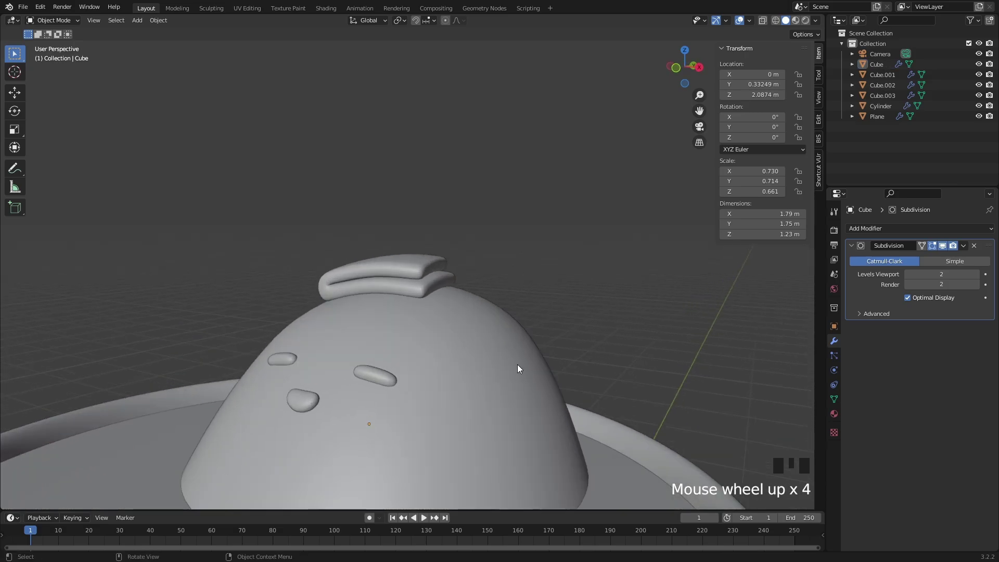
scroll(508, 329, down, 3)
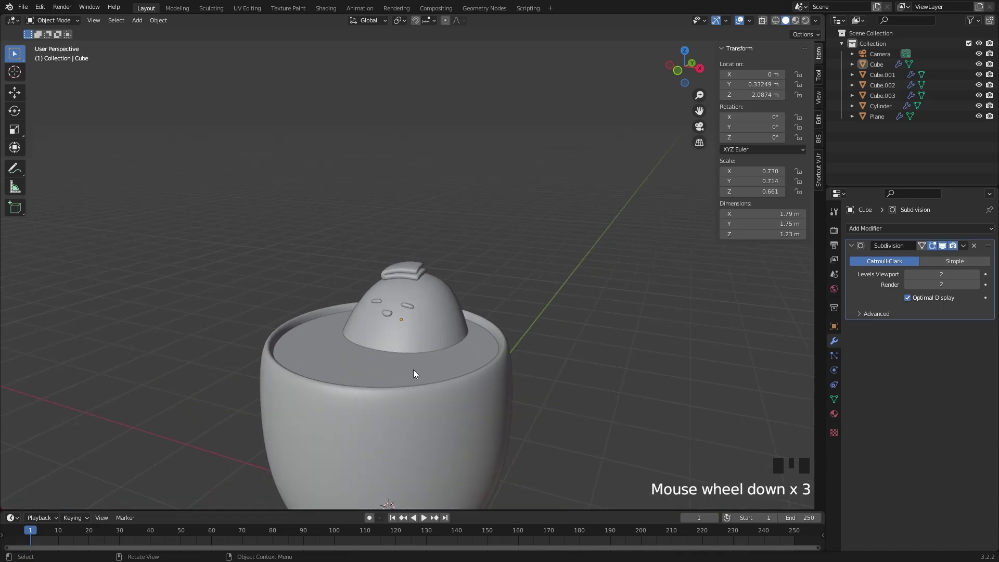
Step: Select the head, towel, eyes and nose together and lower them about 0.18 m into the cup
middle_drag(413, 370, 410, 333)
scroll(419, 315, up, 2)
scroll(424, 311, up, 1)
click(411, 274)
shift+click(414, 299)
shift+click(410, 333)
shift+click(370, 347)
shift+click(355, 328)
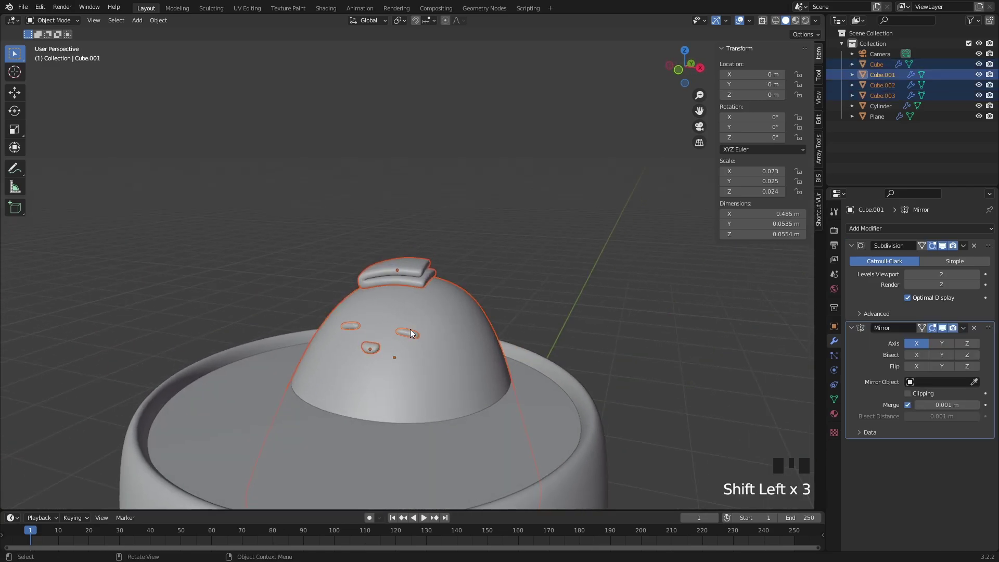
middle_drag(490, 298, 461, 283)
key(g)
right_click(219, 268)
key(g)
middle_drag(461, 284, 369, 339)
click(464, 312)
click(533, 315)
Step: Reposition the eyes back and upward along the head's surface in the right orthographic view
scroll(461, 339, up, 3)
scroll(439, 357, up, 2)
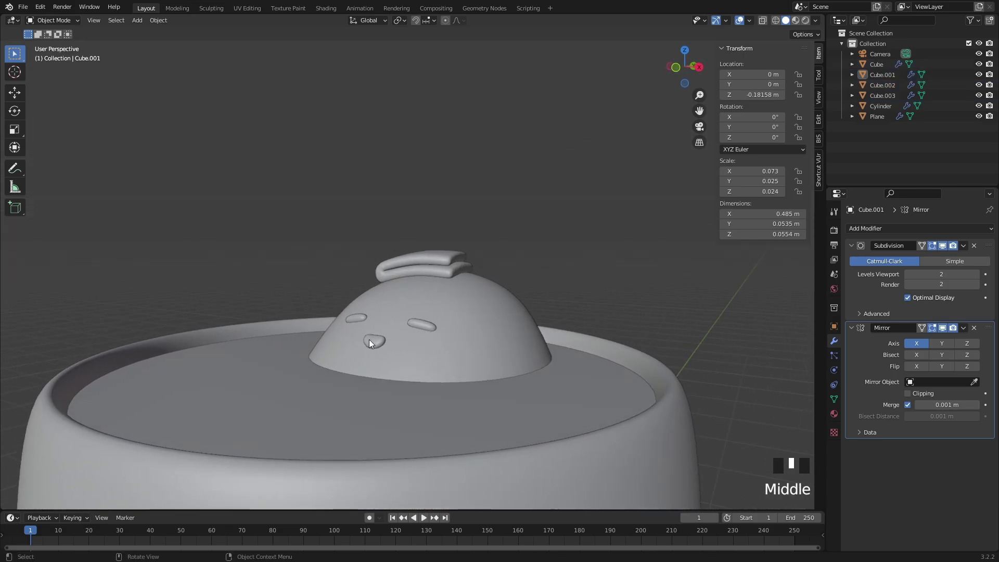
click(370, 340)
click(426, 324)
alt+middle_click(450, 322)
alt+middle_drag(457, 320, 411, 302)
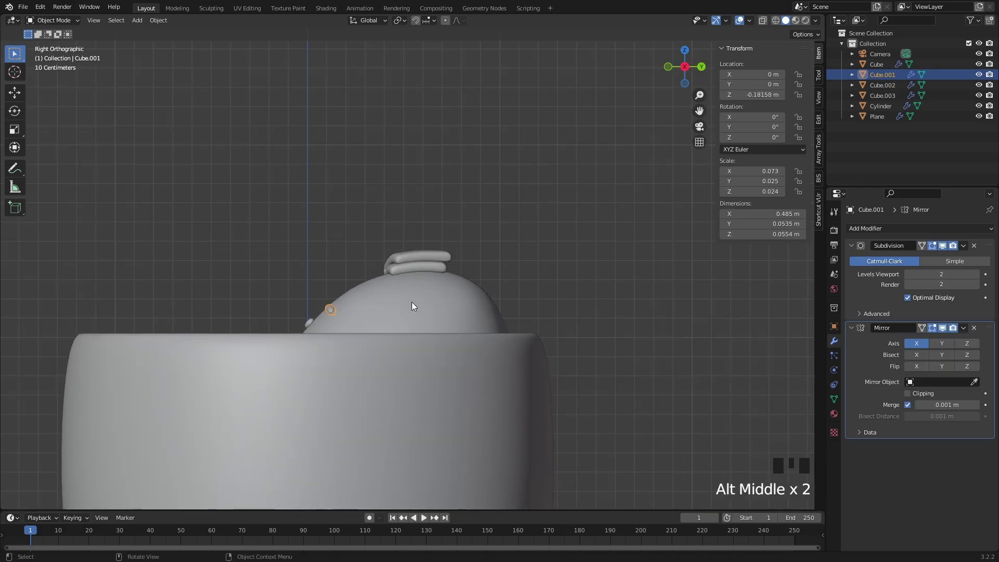
scroll(357, 301, up, 2)
key(g)
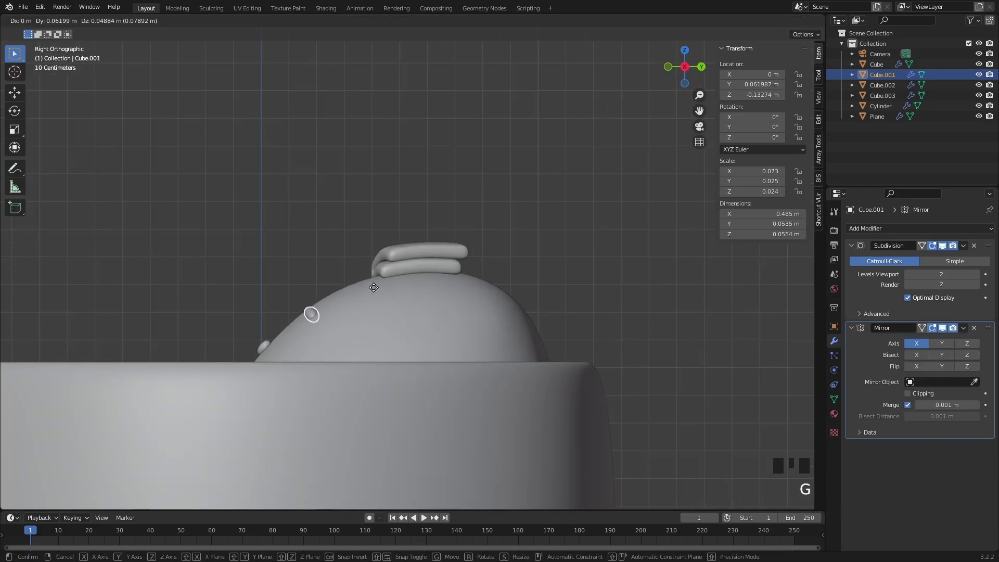
click(286, 323)
Step: Move the nose up the head's surface to about Y 0.075 m, Z 2.126 m
click(264, 346)
key(g)
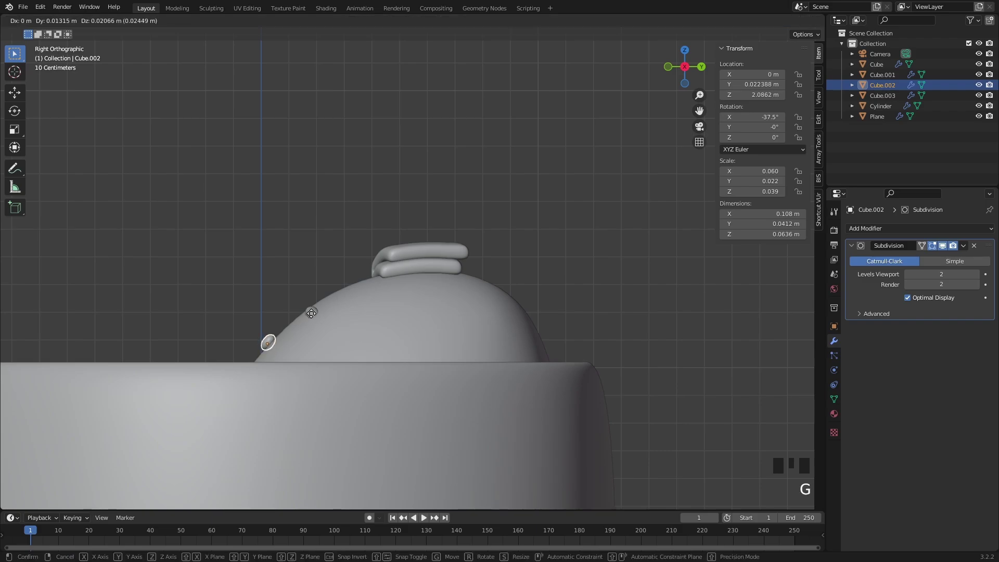
click(325, 302)
middle_drag(326, 303, 358, 346)
scroll(404, 314, down, 2)
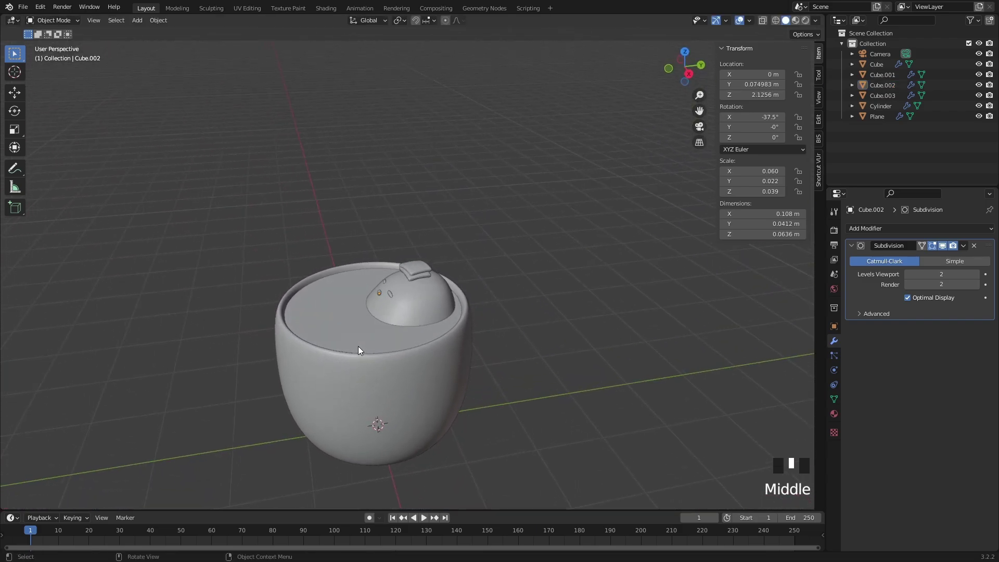
Step: Examine how the head sits in the cup, comparing wireframe and solid display
scroll(375, 344, up, 2)
scroll(376, 344, up, 1)
key(shift+z)
key(shift+z)
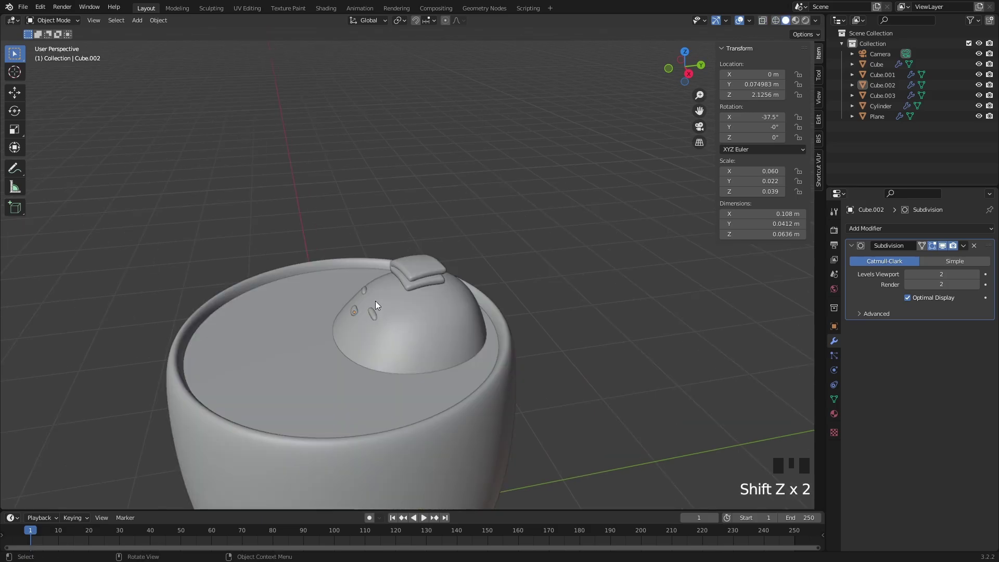
middle_drag(376, 301, 469, 275)
key(shift+z)
scroll(414, 364, down, 3)
scroll(392, 357, up, 4)
key(shift+z)
key(shift+z)
key(shift+z)
key(shift+z)
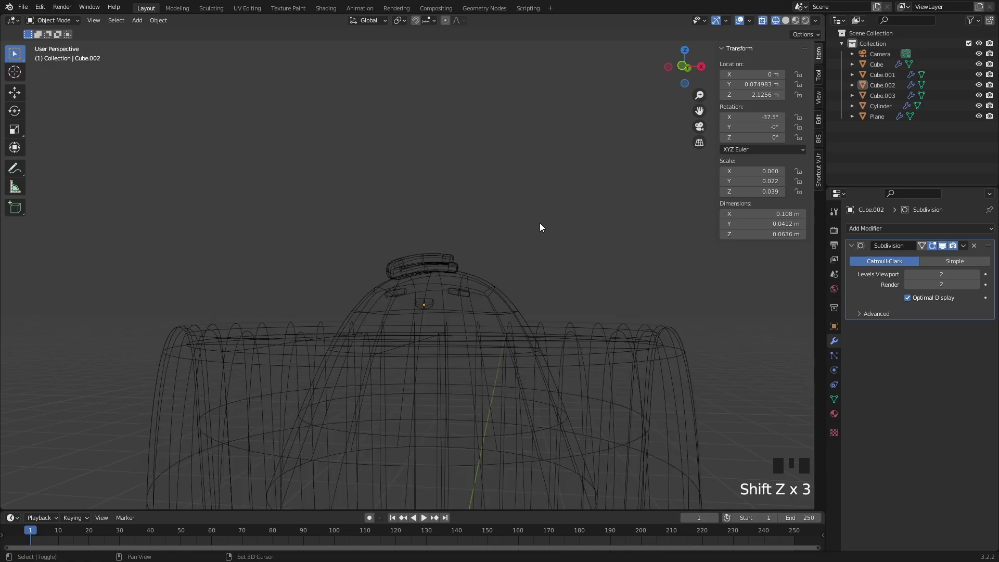
key(shift+z)
Step: Select the head with its face parts and towel and enlarge them about 1.17 times
click(529, 229)
drag(529, 232, 354, 302)
middle_drag(468, 273, 458, 319)
key(s)
click(474, 366)
Step: Lower the enlarged head, face parts and towel together so the nose sits at about Z 2.10 m
key(g)
middle_drag(457, 319, 468, 354)
click(455, 338)
key(g)
click(457, 350)
scroll(374, 353, down, 3)
middle_drag(373, 353, 438, 301)
click(593, 319)
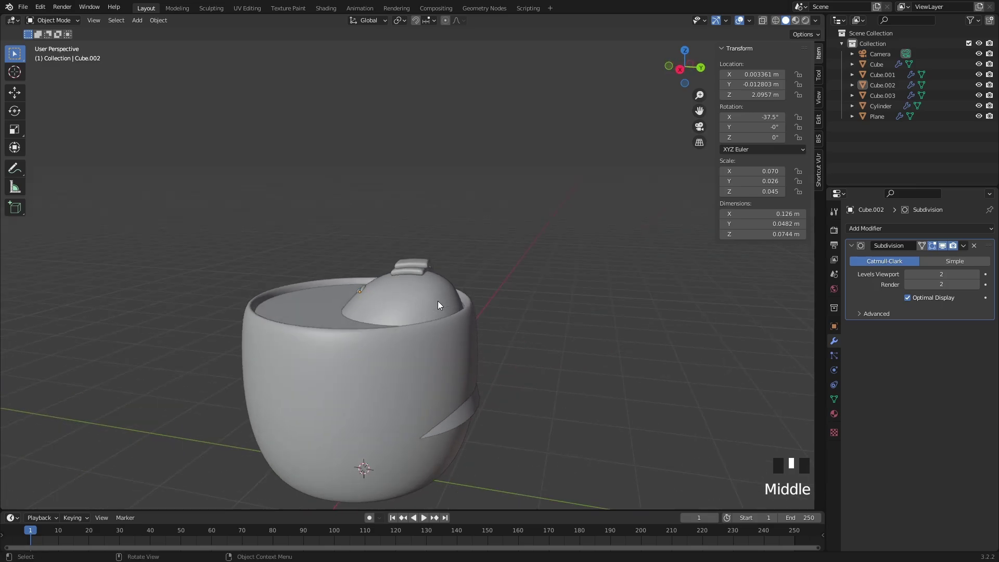
Step: Delete the lowest ring of faces from the head mesh that pokes through the cup wall
click(438, 300)
key(Tab)
mouse_move(445, 347)
middle_down()
mouse_move(492, 390)
mouse_move(489, 379)
mouse_move(429, 390)
middle_up()
key(shift+z)
key(3)
alt+click(470, 385)
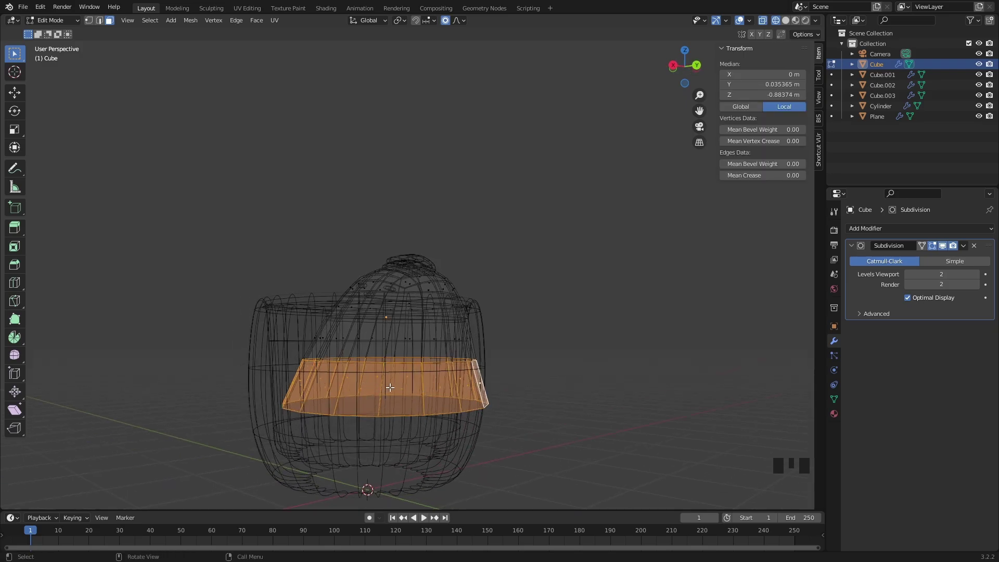
middle_drag(463, 393, 479, 390)
key(x)
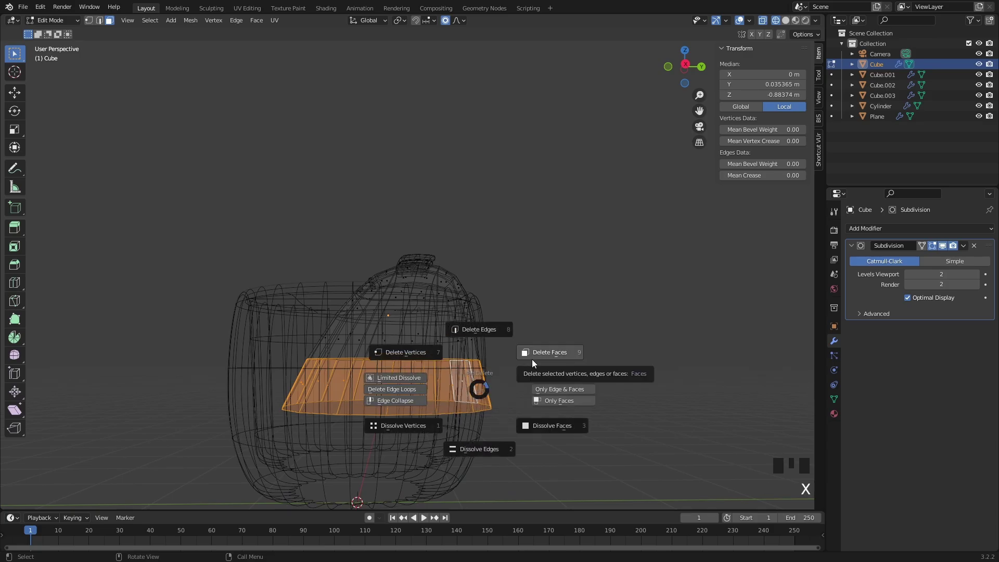
click(547, 352)
Step: Examine the head's shortened mesh and face loops, and its fit inside the cup
scroll(437, 359, up, 5)
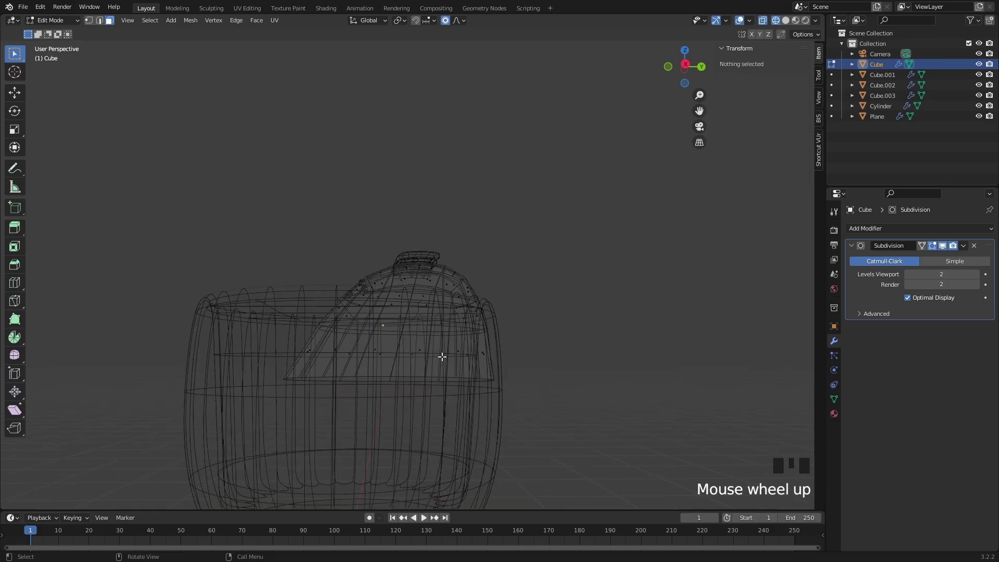
mouse_move(440, 357)
middle_down()
mouse_move(492, 328)
mouse_move(490, 337)
mouse_move(424, 343)
middle_up()
key(shift+z)
key(shift+z)
scroll(435, 327, up, 1)
key(shift+z)
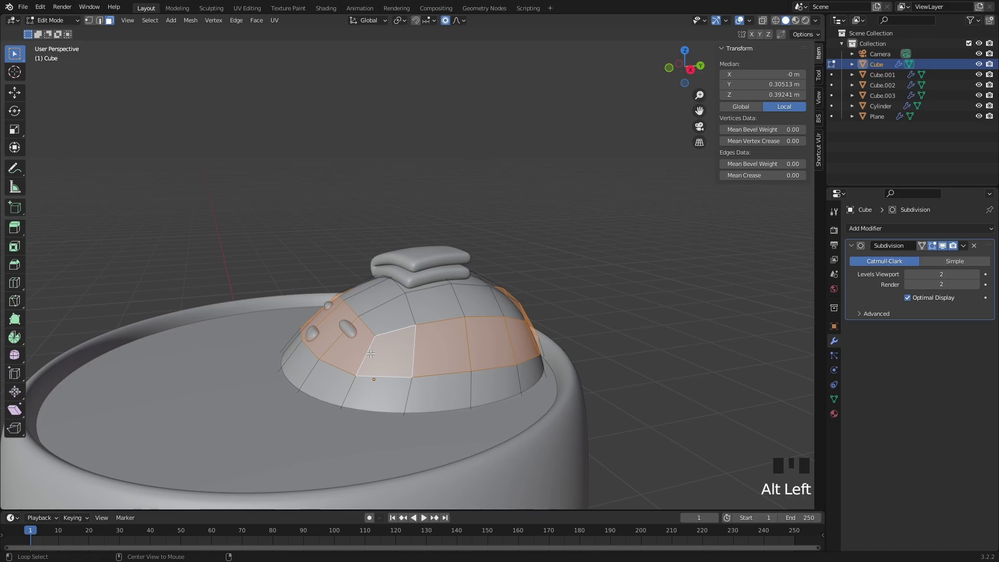
click(630, 305)
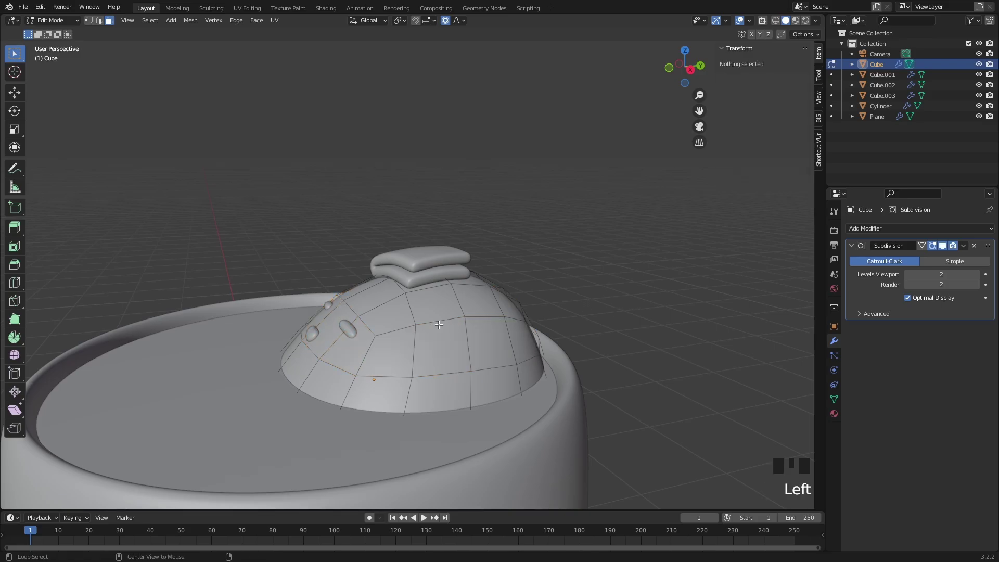
alt+click(440, 315)
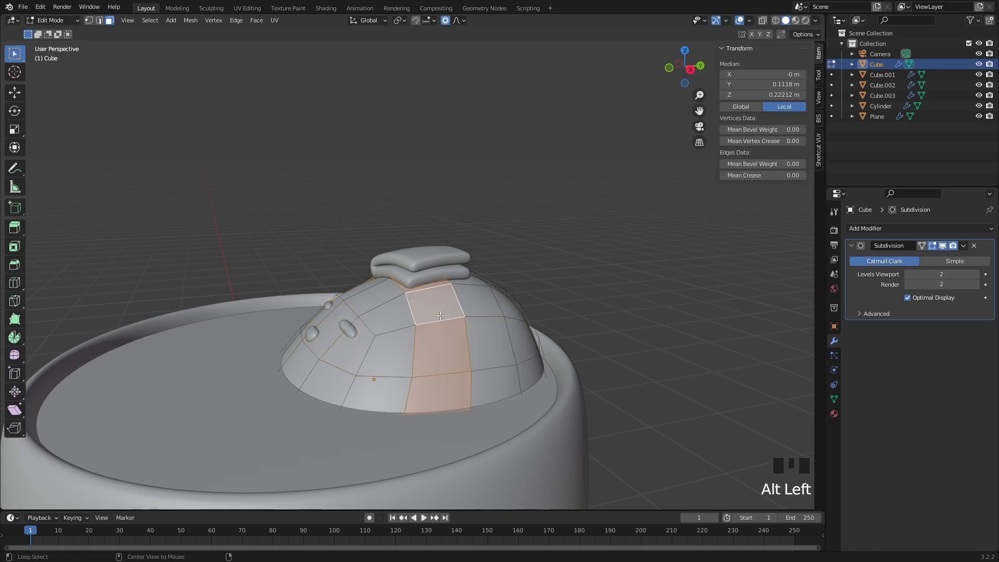
click(621, 265)
key(Tab)
scroll(619, 272, down, 3)
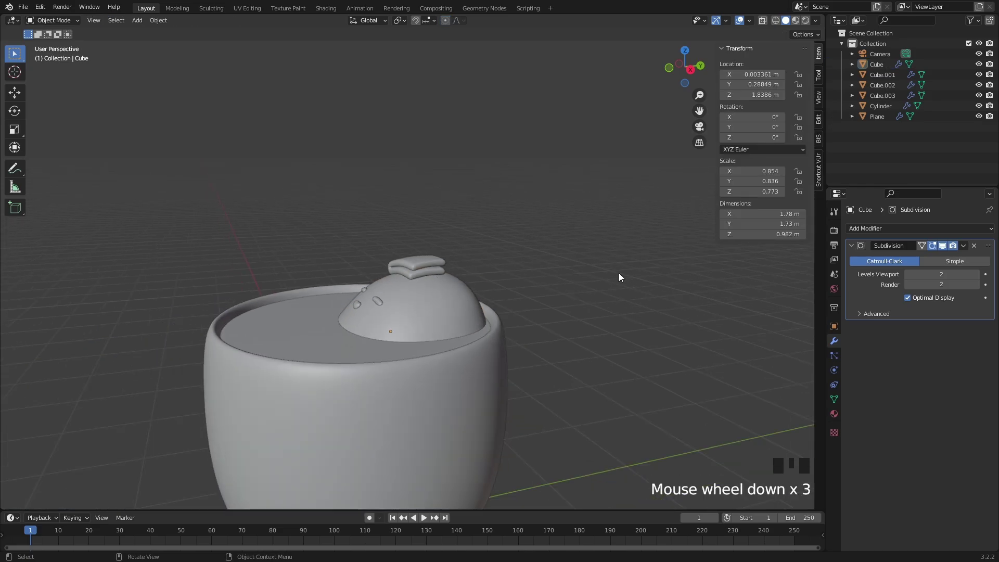
middle_drag(569, 263, 610, 275)
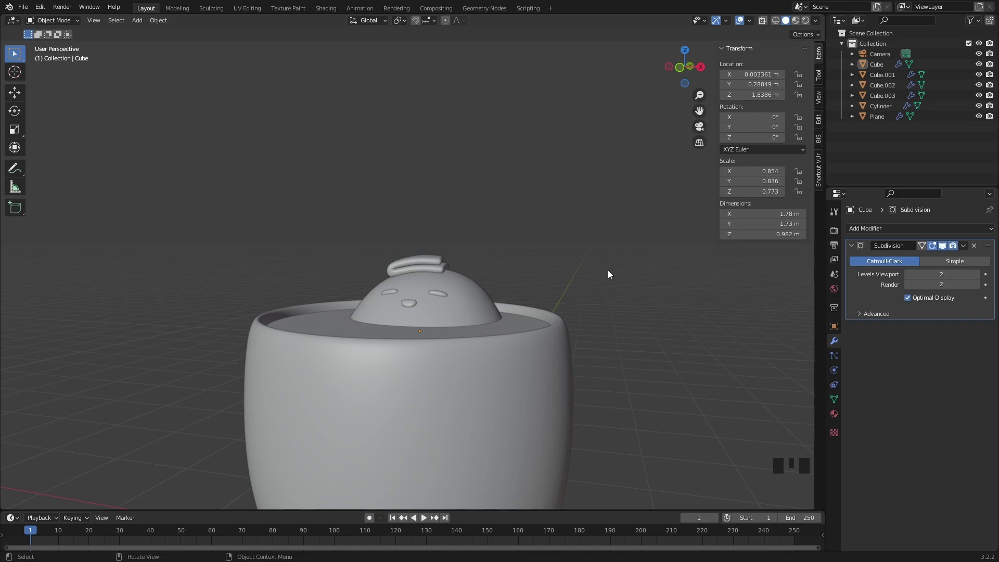
Step: Save the Blender file with the adjusted head
key(ctrl+s)
middle_drag(309, 220, 558, 255)
click(661, 275)
scroll(640, 286, down, 2)
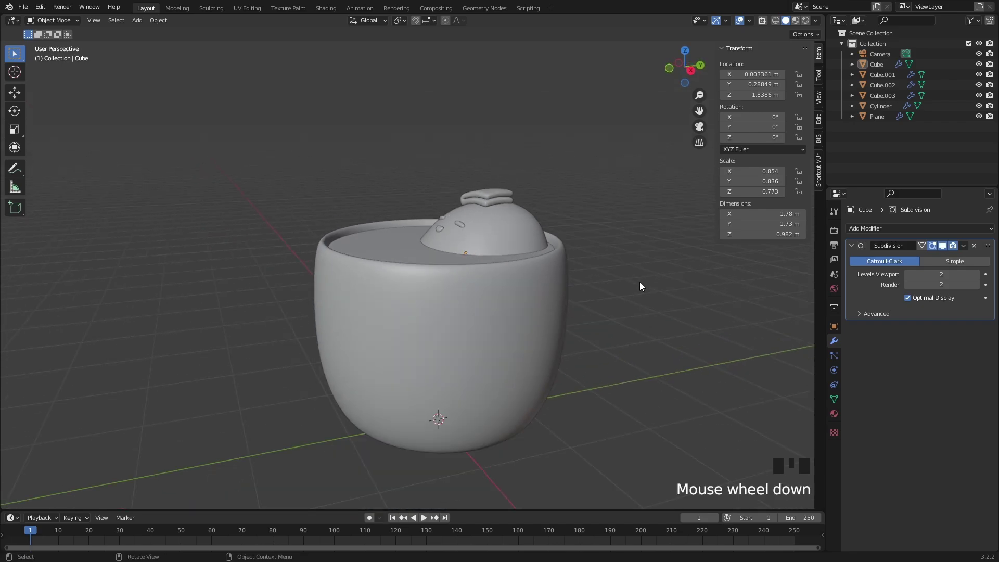
Step: Add a plane mesh and raise it along Z to about 2.03 m, level with the cup's rim
key(shift+a)
mouse_move(624, 283)
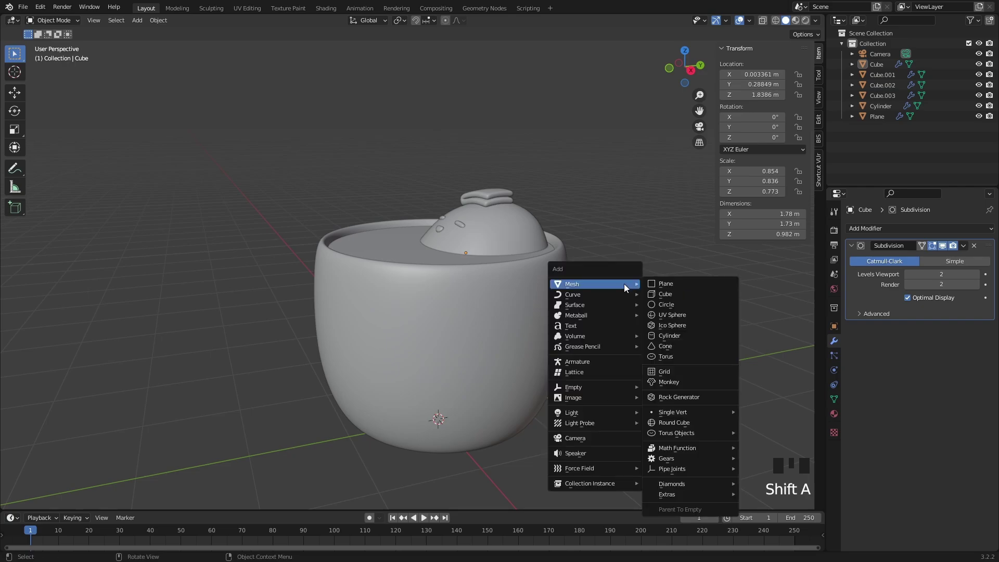
click(664, 285)
key(g)
key(x)
key(z)
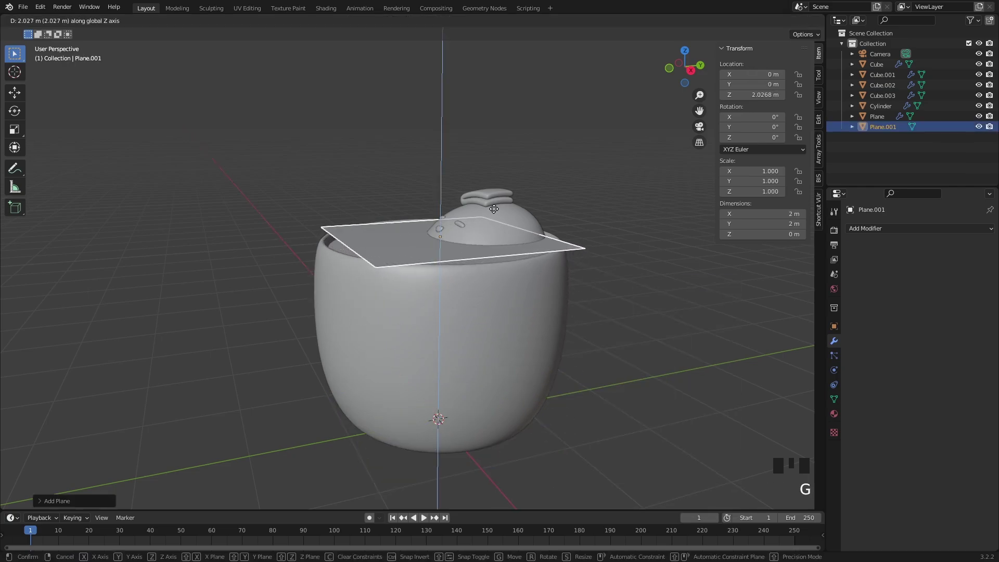
click(480, 195)
Step: Move the new plane along X to about 1.2 m, over the edge of the cup
middle_drag(462, 245, 512, 283)
key(g)
key(x)
click(620, 260)
Step: Scale the plane down to about 0.058 along Y and 0.134 along X, forming a small rectangle at the rim
middle_drag(621, 261, 530, 299)
shift+middle_drag(530, 299, 529, 322)
key(s)
key(y)
click(416, 323)
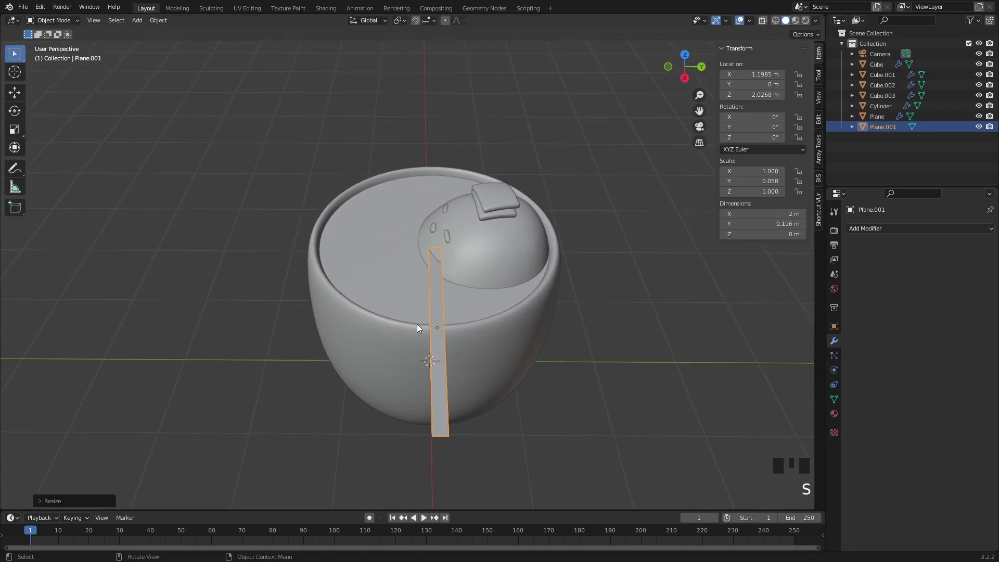
middle_drag(417, 324, 656, 281)
key(s)
key(x)
click(558, 255)
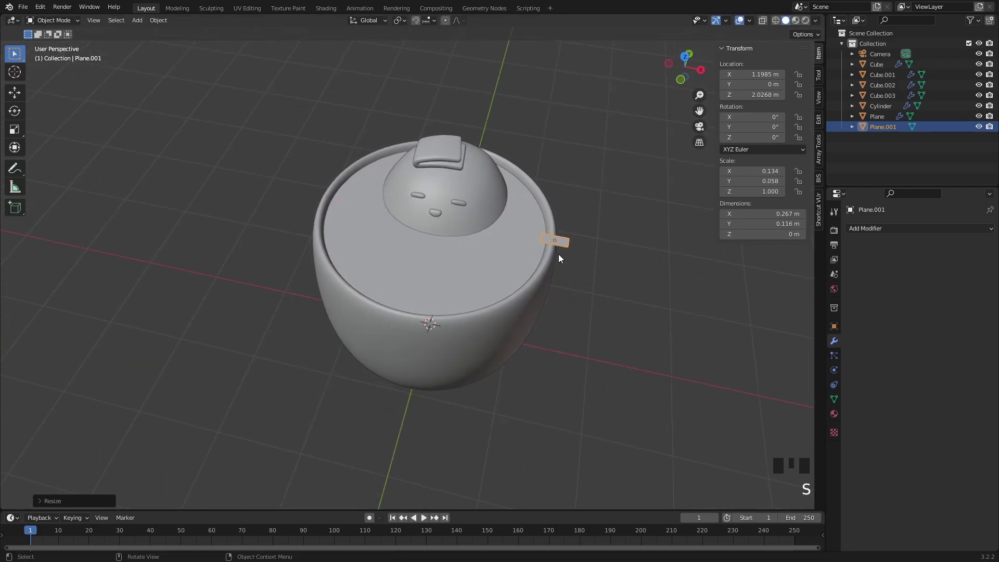
Step: Narrow the rim rectangle along Y to a scale of about 0.018, making it a thin strip
scroll(498, 245, up, 2)
middle_drag(557, 255, 420, 245)
key(s)
key(y)
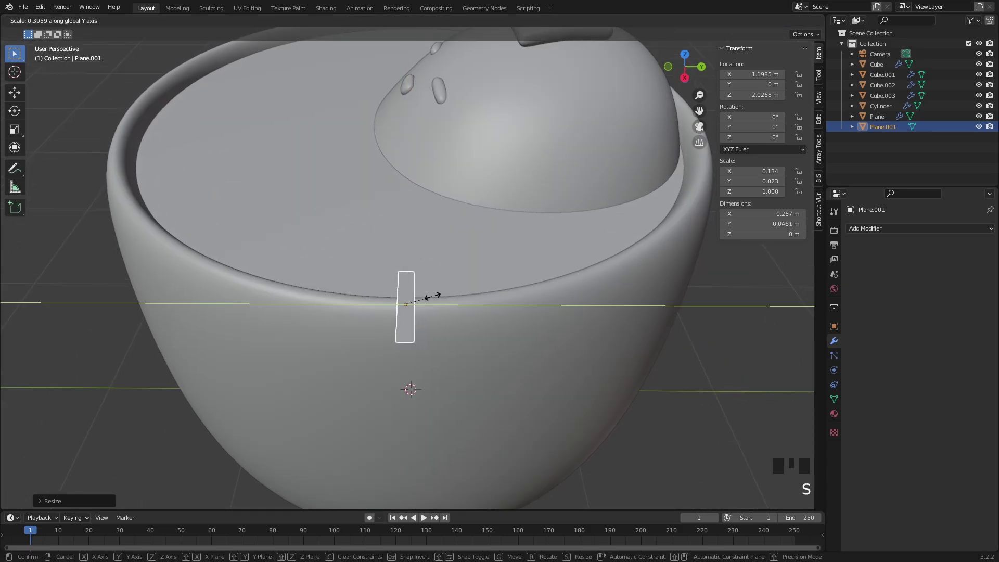
click(428, 296)
scroll(427, 297, down, 3)
scroll(421, 301, up, 3)
key(s)
key(y)
click(440, 305)
Step: Shorten the strip's mesh along X to about 0.158 m so it spans the cup's rim
middle_drag(440, 305, 348, 324)
key(Tab)
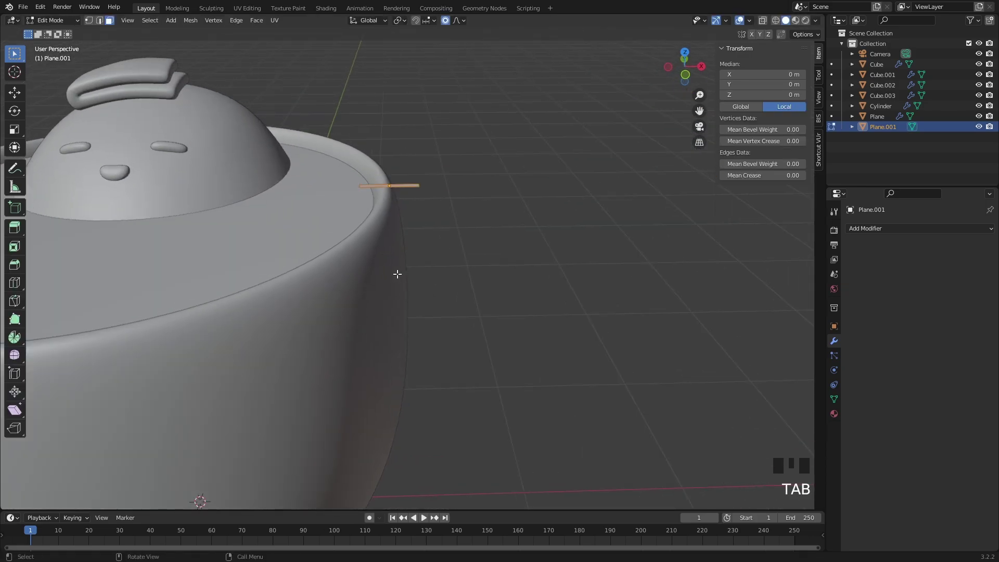
key(grave)
click(457, 299)
scroll(435, 286, down, 6)
middle_drag(435, 286, 460, 318)
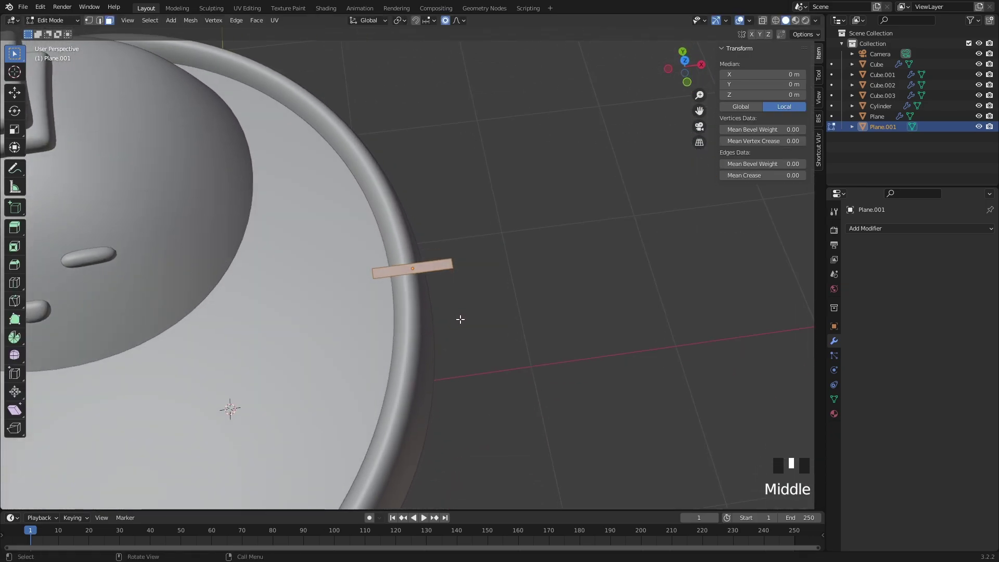
key(s)
key(x)
click(450, 275)
Step: Lower the strip's mesh slightly along Z onto the rim and shift it along X to sit across the rim
middle_drag(450, 274, 462, 251)
scroll(441, 262, up, 2)
key(g)
key(z)
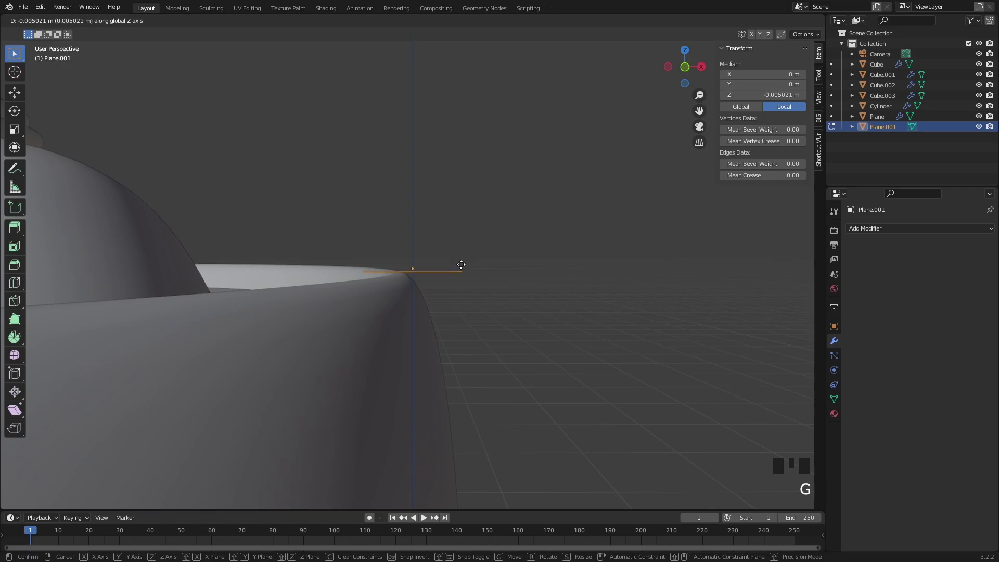
click(460, 266)
middle_drag(460, 266, 426, 282)
key(g)
key(x)
click(450, 288)
key(Tab)
key(2)
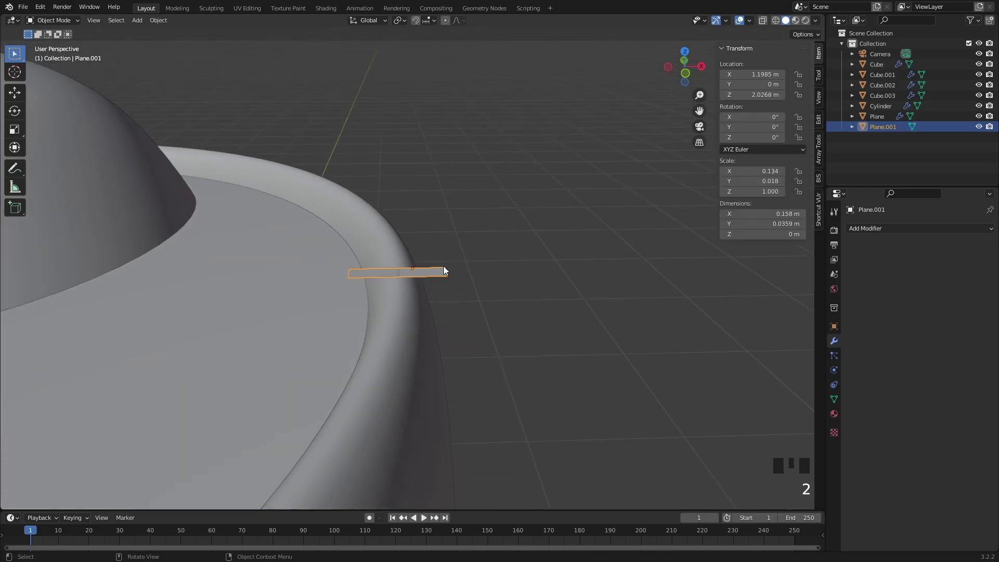
Step: Extrude the strip's outer end edge down along the cup's outside wall and adjust it along X
key(Tab)
click(449, 273)
scroll(481, 312, down, 3)
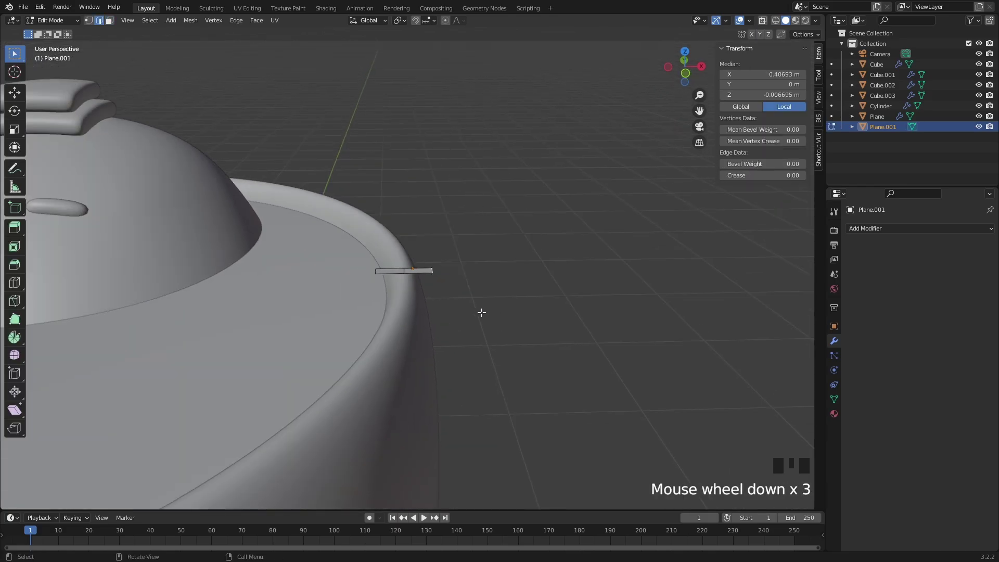
shift+middle_drag(482, 312, 474, 224)
key(e)
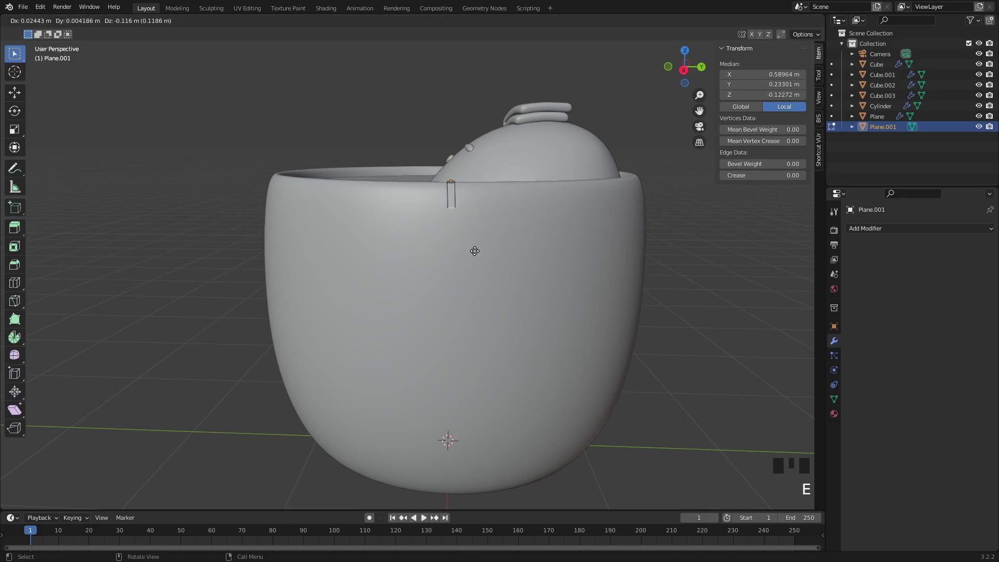
click(466, 373)
mouse_move(467, 373)
middle_down()
mouse_move(509, 323)
mouse_move(461, 334)
mouse_move(208, 461)
mouse_move(314, 153)
mouse_move(415, 198)
mouse_move(438, 160)
middle_up()
key(g)
key(x)
click(470, 339)
Step: Extrude the strip's inner end edge down inside the cup to a local Z of about -0.69 m
key(shift+z)
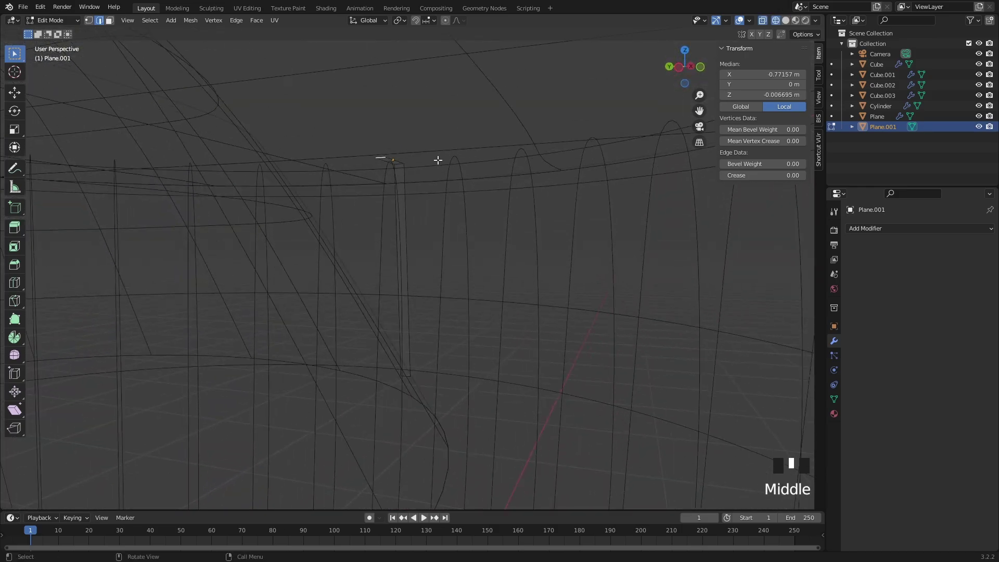
key(g)
key(z)
right_click(422, 214)
key(e)
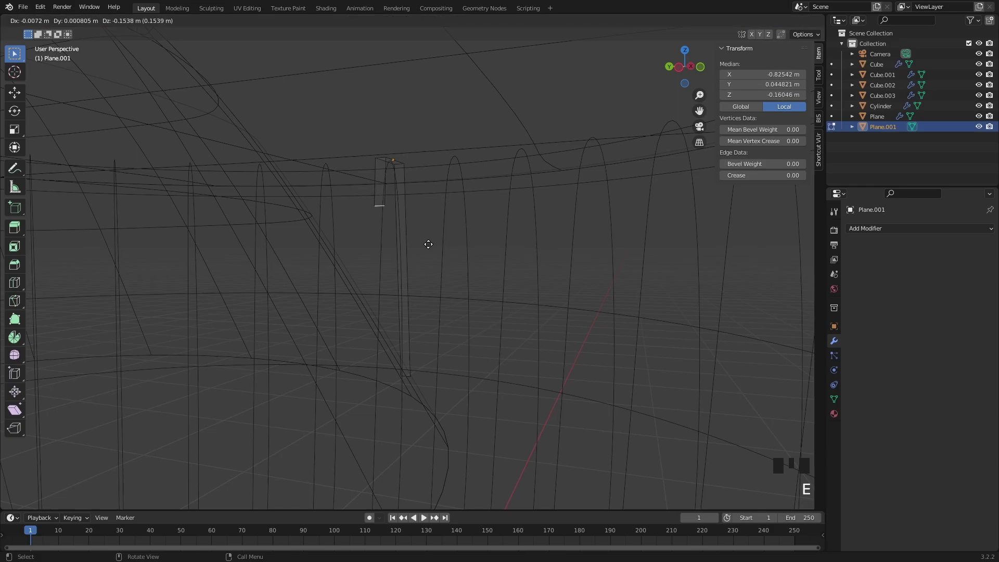
click(425, 408)
mouse_move(454, 262)
middle_down()
mouse_move(455, 275)
mouse_move(411, 306)
middle_up()
key(shift+z)
middle_drag(472, 208, 430, 178)
scroll(430, 178, up, 2)
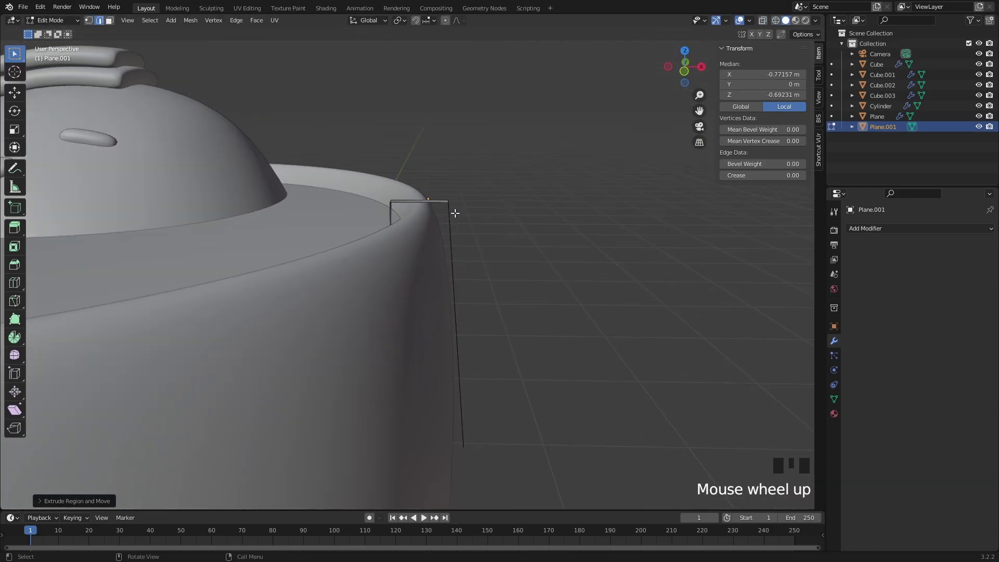
Step: Add a loop cut across the strip's top section over the rim
middle_drag(453, 212, 439, 227)
key(ctrl+r)
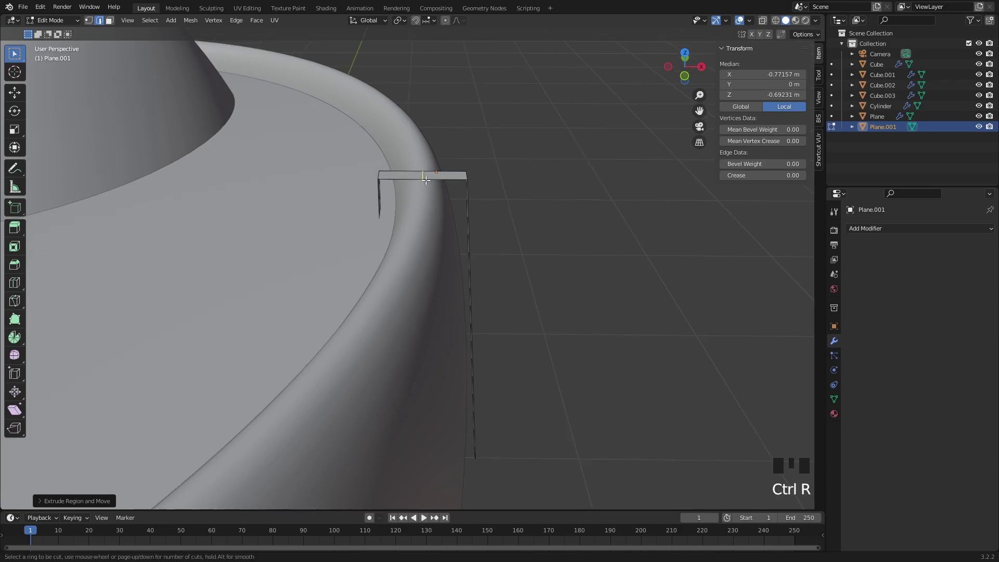
click(426, 180)
scroll(526, 179, up, 2)
shift+middle_drag(526, 179, 479, 161)
key(2)
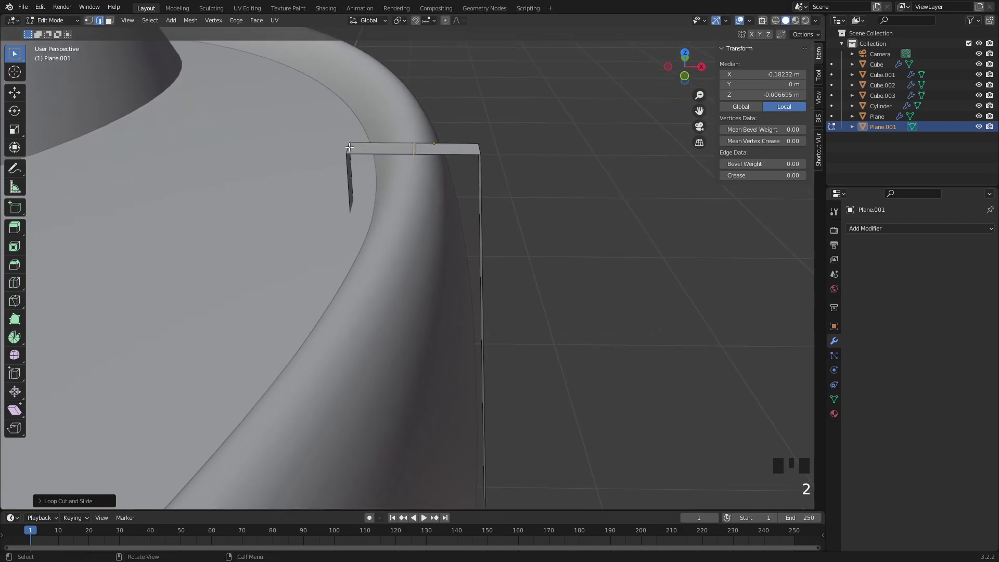
Step: Move the strip's inner top edge along X toward the rim, to a local X of about -0.52 m
middle_drag(349, 147, 398, 143)
key(g)
right_click(394, 159)
key(g)
key(x)
click(396, 143)
key(g)
key(y)
click(414, 189)
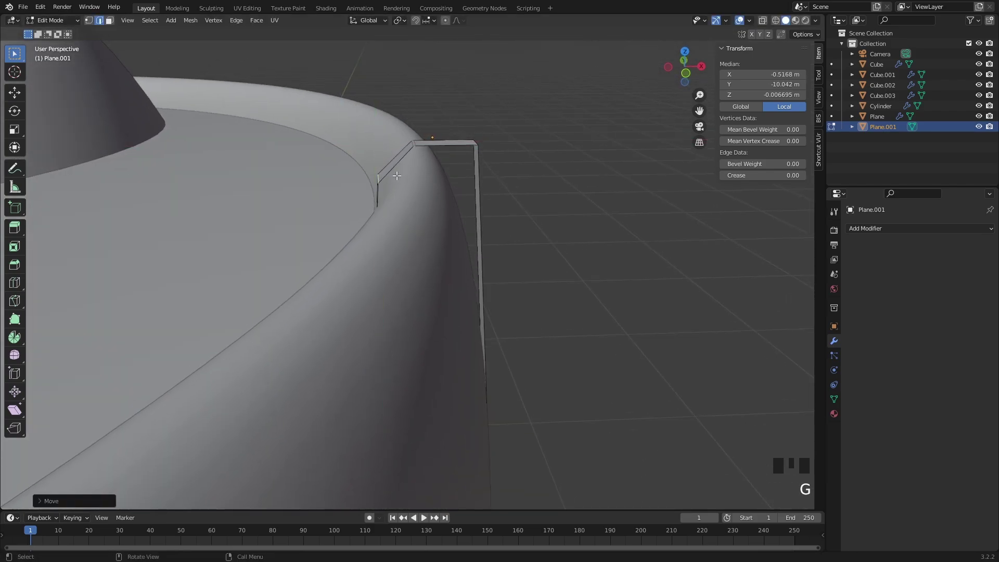
middle_drag(414, 188, 426, 233)
key(ctrl+z)
Step: Lower the strip's inner top edge along Z and pull the outer top edge inward and down to follow the rim
key(g)
key(z)
click(481, 183)
click(457, 195)
key(g)
key(x)
click(497, 169)
key(g)
click(495, 181)
Step: Add a centred loop cut across the strip's outer hanging section
scroll(495, 186, down, 3)
shift+drag(466, 275, 449, 220)
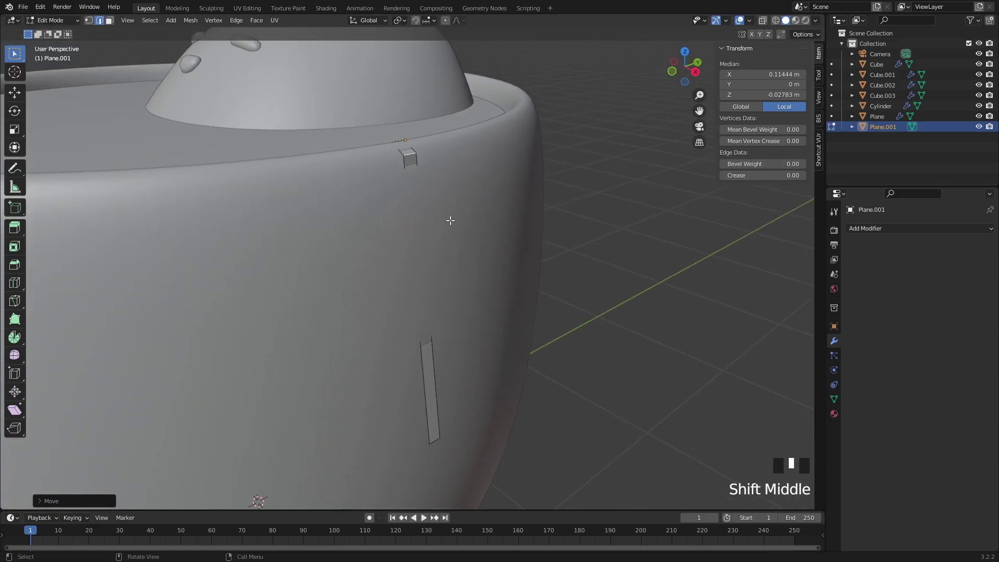
key(ctrl+r)
click(425, 314)
right_click(427, 314)
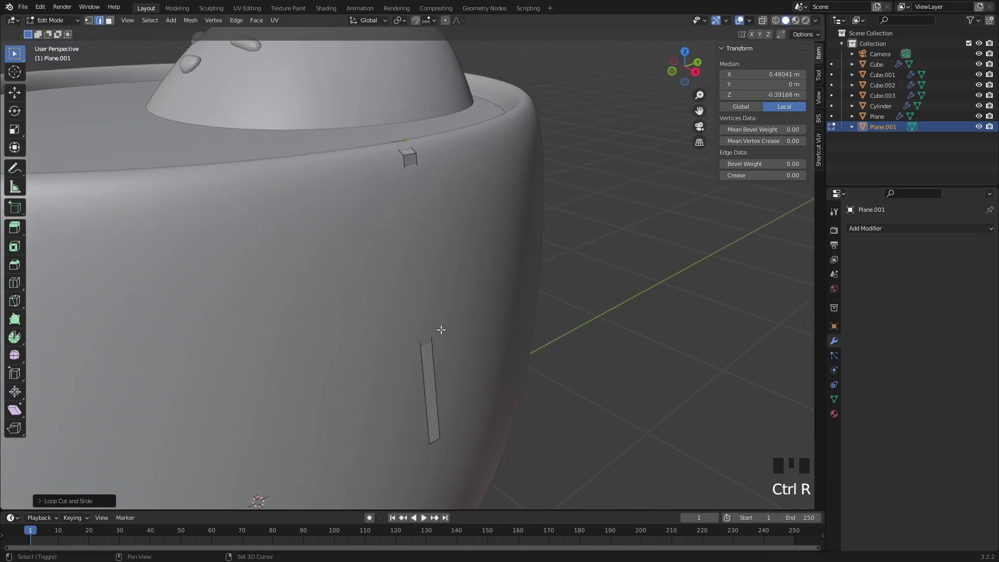
Step: Move the middle of the outer hanging section outward so it clears the cup's wall
key(shift+z)
key(3)
click(432, 345)
key(shift+z)
middle_drag(442, 329, 503, 289)
key(g)
mouse_move(504, 290)
middle_down()
mouse_move(512, 293)
mouse_move(494, 276)
middle_up()
click(526, 290)
Step: Add another loop cut across the upper half of the strip's outer hanging section
key(ctrl+r)
click(424, 217)
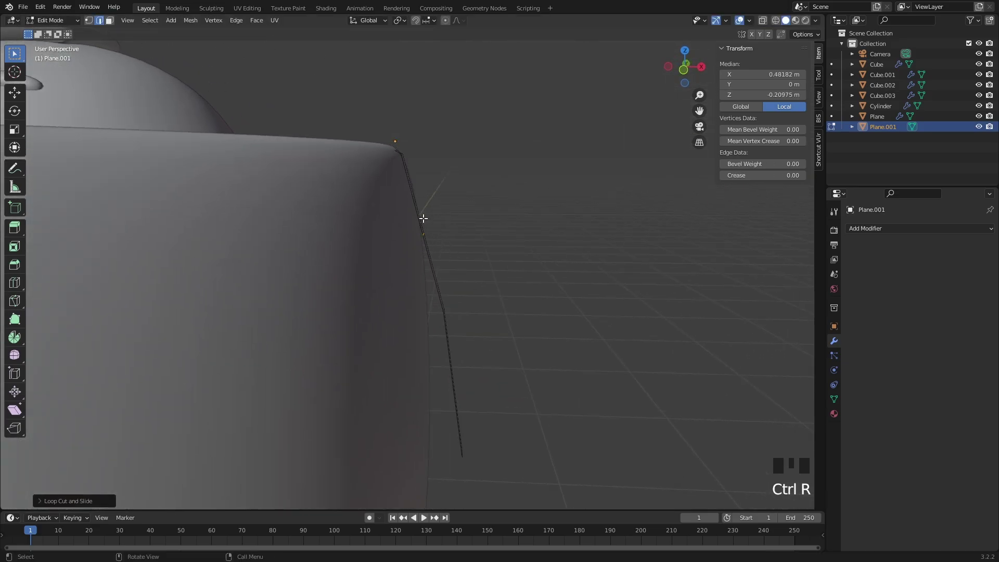
middle_drag(424, 216, 514, 304)
Step: Move the lower faces of the outer hanging section inward along X to a local X of about 0.76 m
key(2)
click(441, 305)
key(3)
click(440, 299)
shift+click(449, 334)
key(g)
middle_click(524, 296)
right_click(522, 295)
click(444, 319)
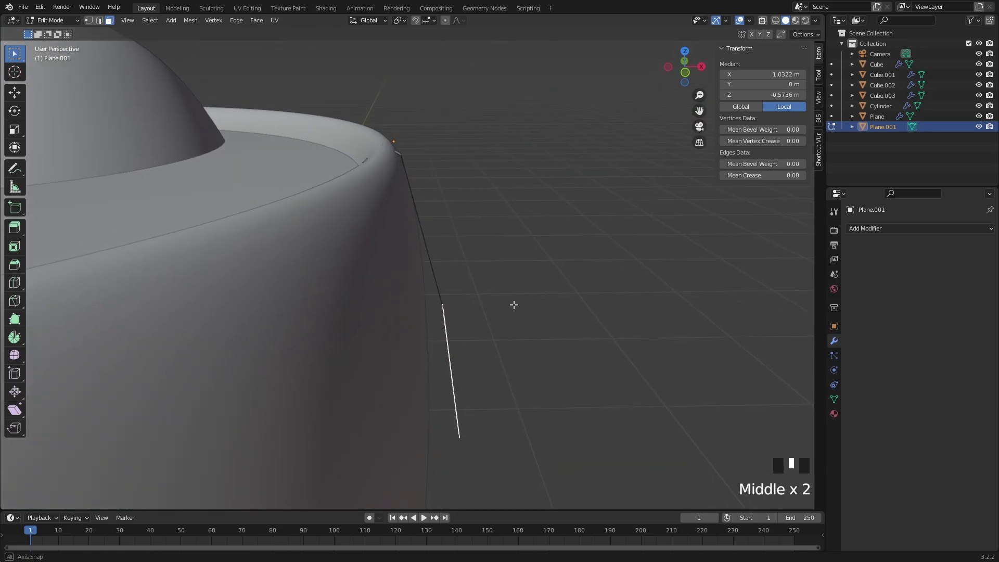
key(g)
key(x)
click(499, 299)
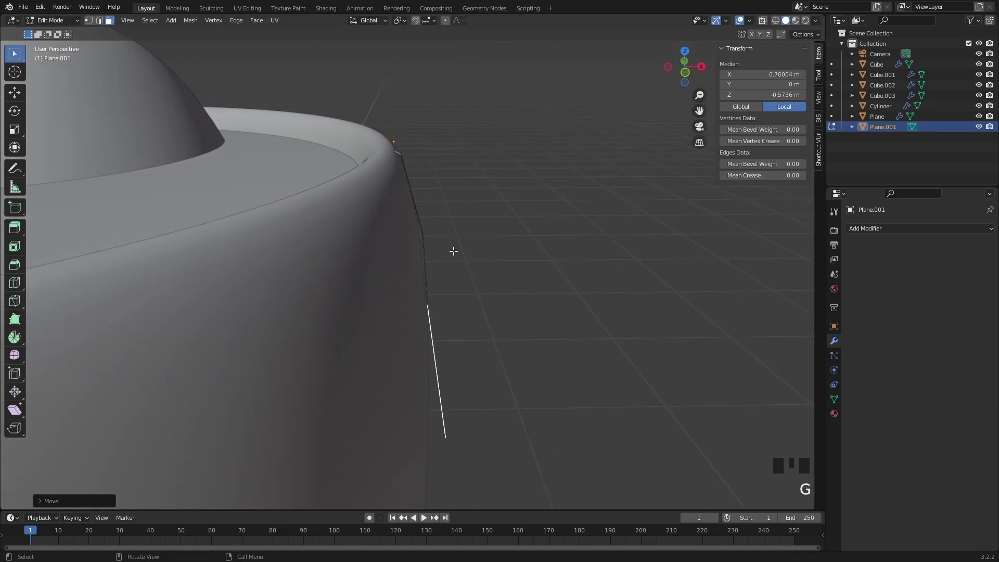
Step: Leave mesh editing and add a Solidify modifier to the strip
middle_drag(453, 251, 483, 201)
key(Tab)
key(Tab)
key(Tab)
scroll(558, 229, down, 3)
middle_drag(558, 230, 435, 231)
scroll(416, 326, down, 2)
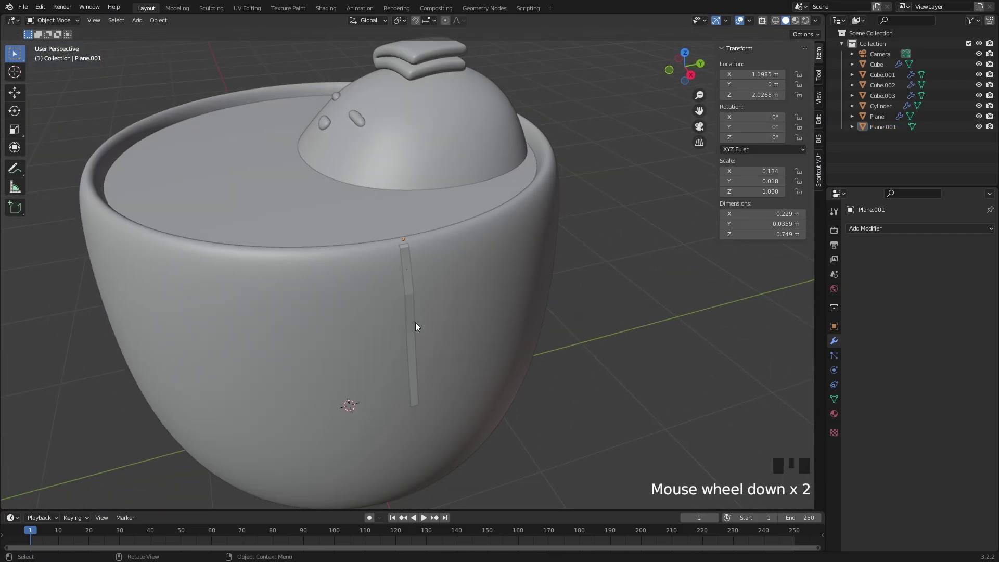
click(410, 335)
middle_drag(410, 335, 454, 286)
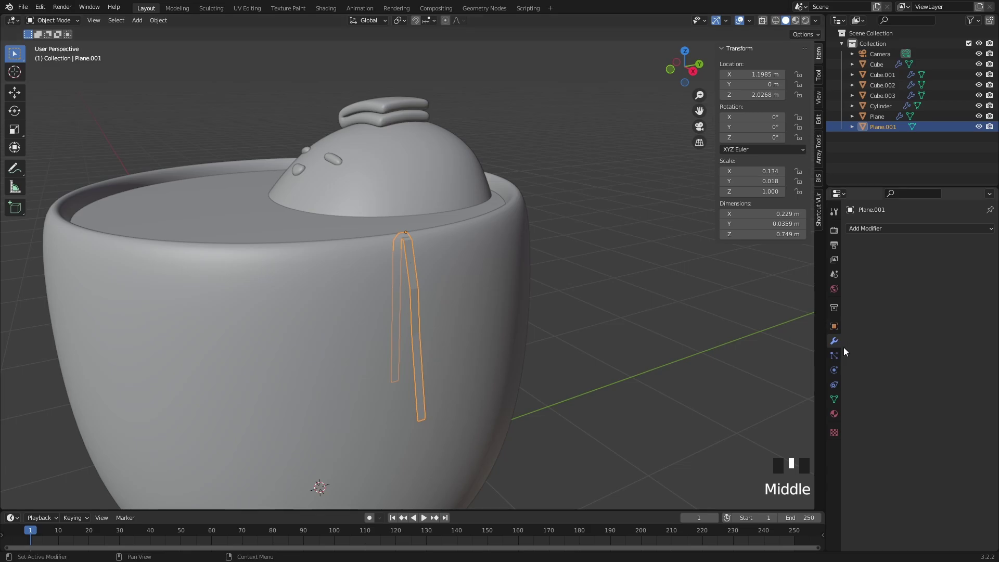
click(901, 227)
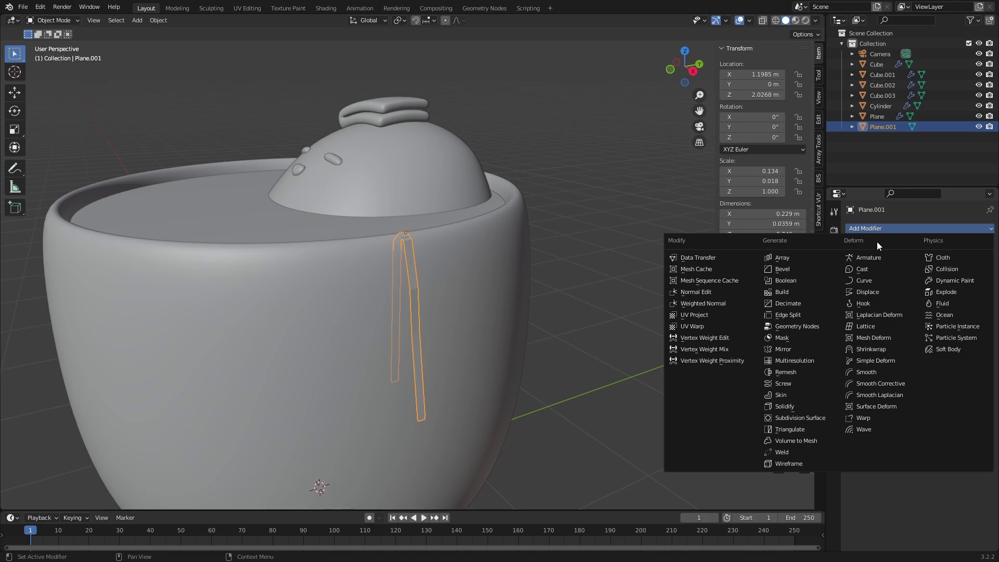
click(784, 406)
scroll(410, 242, up, 4)
scroll(475, 239, up, 3)
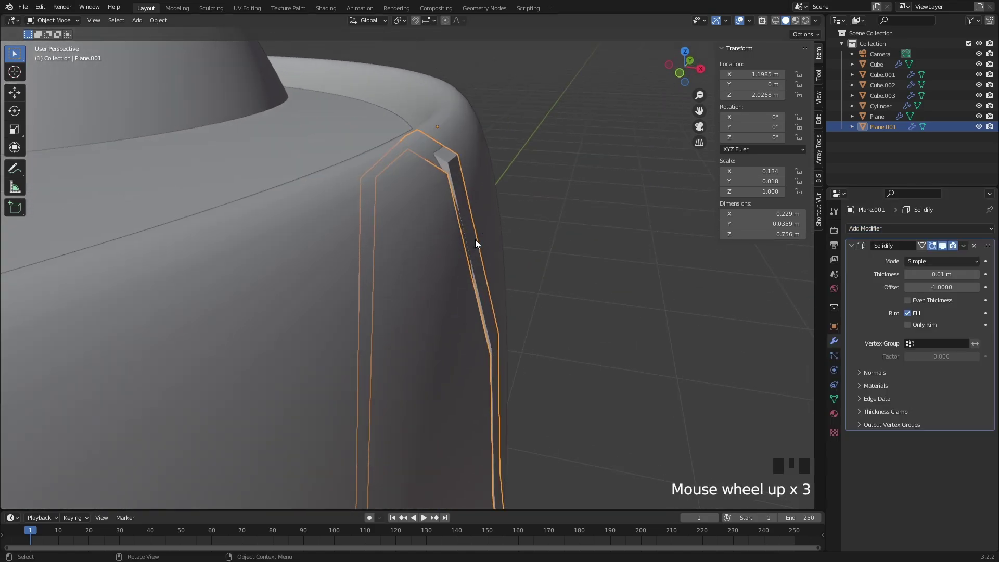
shift+middle_drag(475, 239, 472, 195)
Step: Isolate the strip and examine its thickness around the bends, trying Even Thickness on and off
key(alt+q)
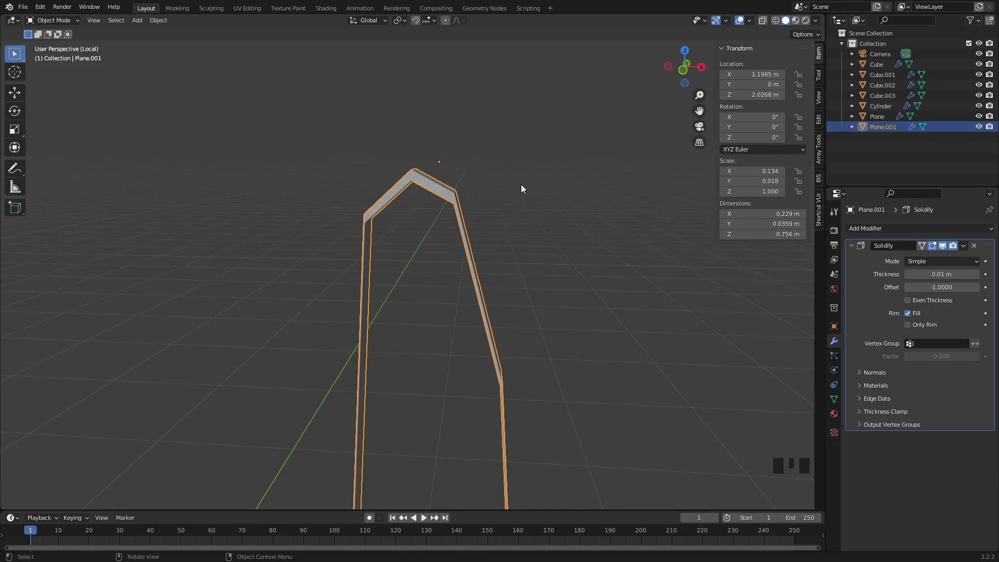
middle_drag(517, 189, 487, 211)
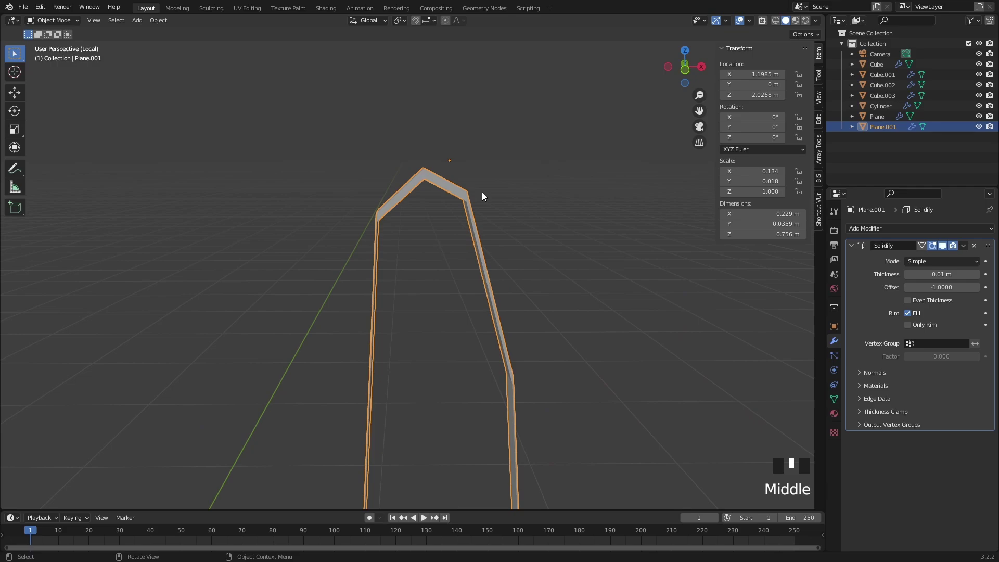
scroll(480, 209, down, 9)
scroll(460, 311, up, 2)
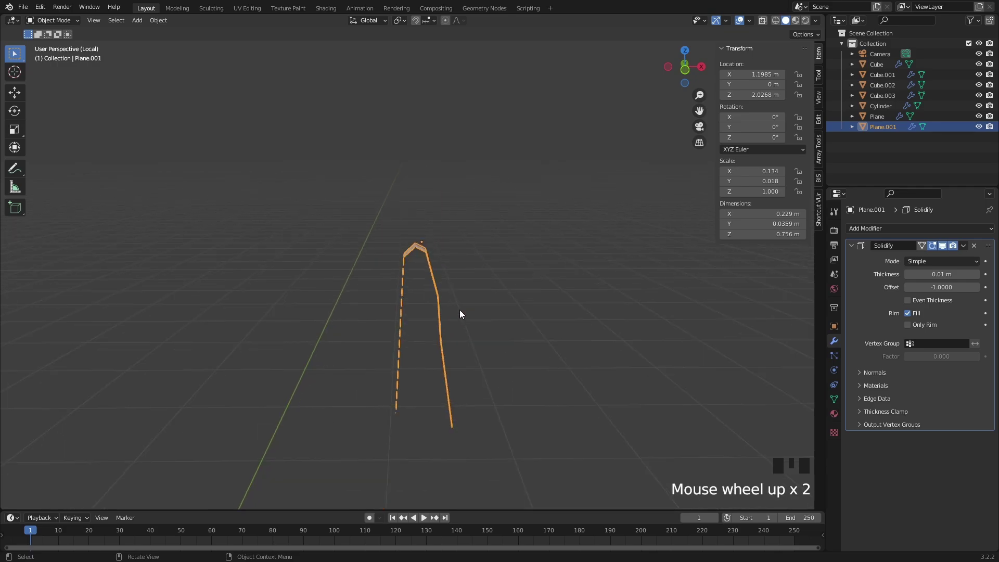
middle_drag(460, 311, 426, 341)
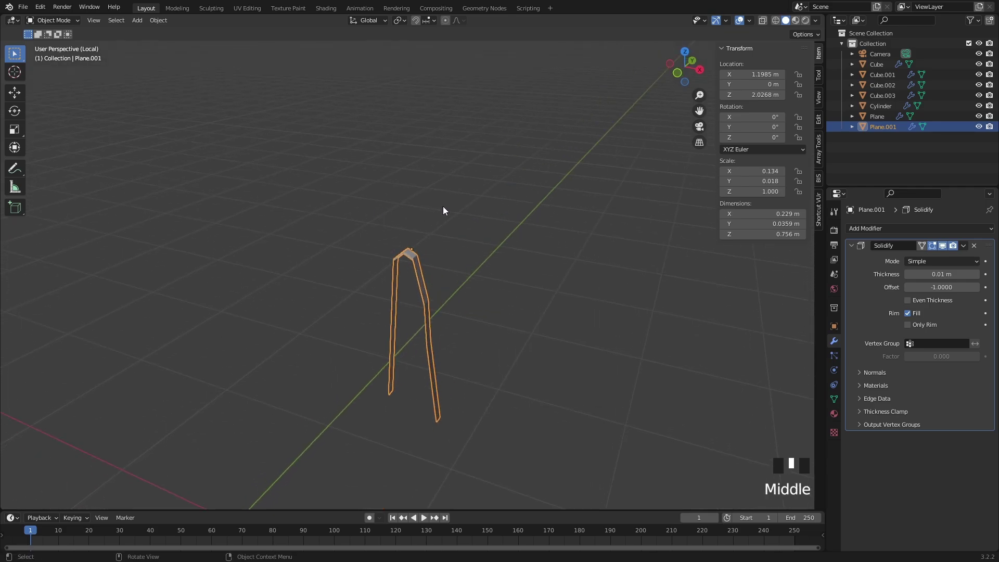
scroll(443, 216, up, 2)
middle_drag(444, 226, 579, 234)
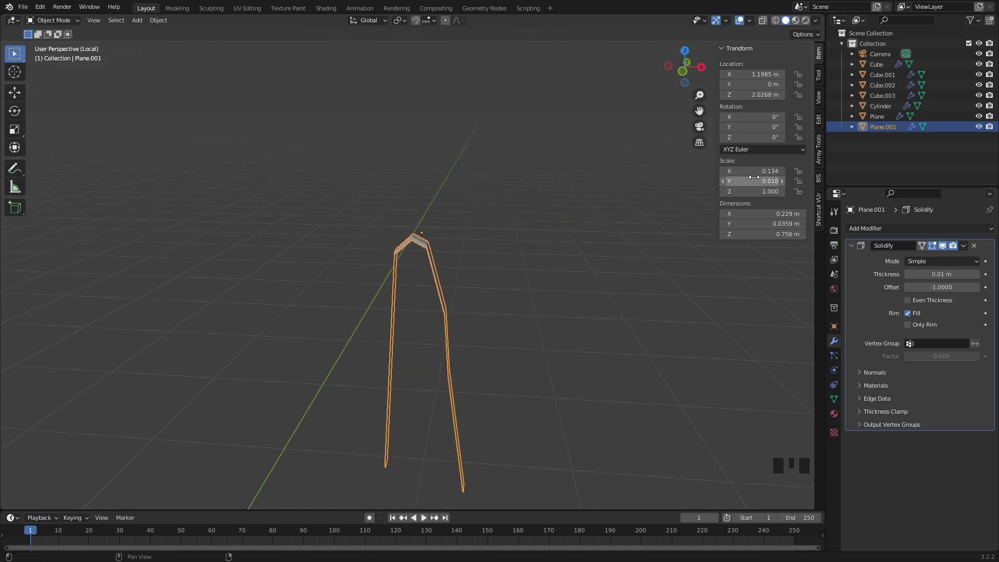
scroll(460, 290, up, 6)
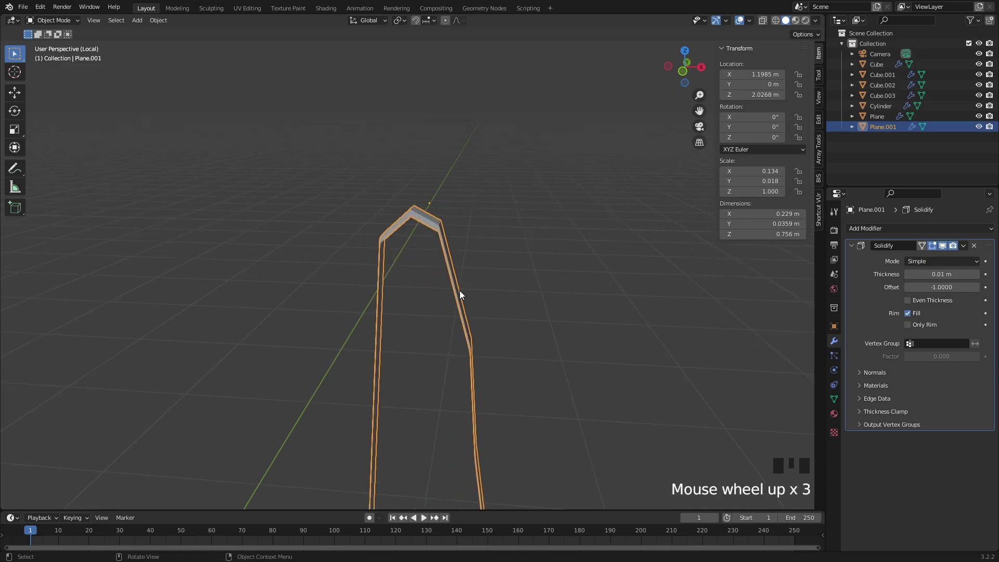
middle_drag(455, 272, 462, 243)
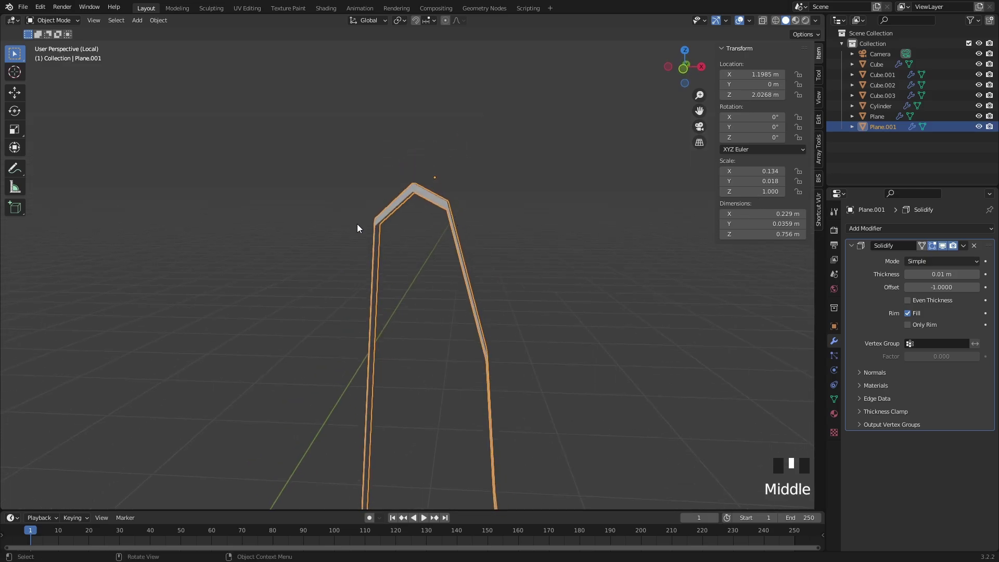
click(908, 301)
click(908, 301)
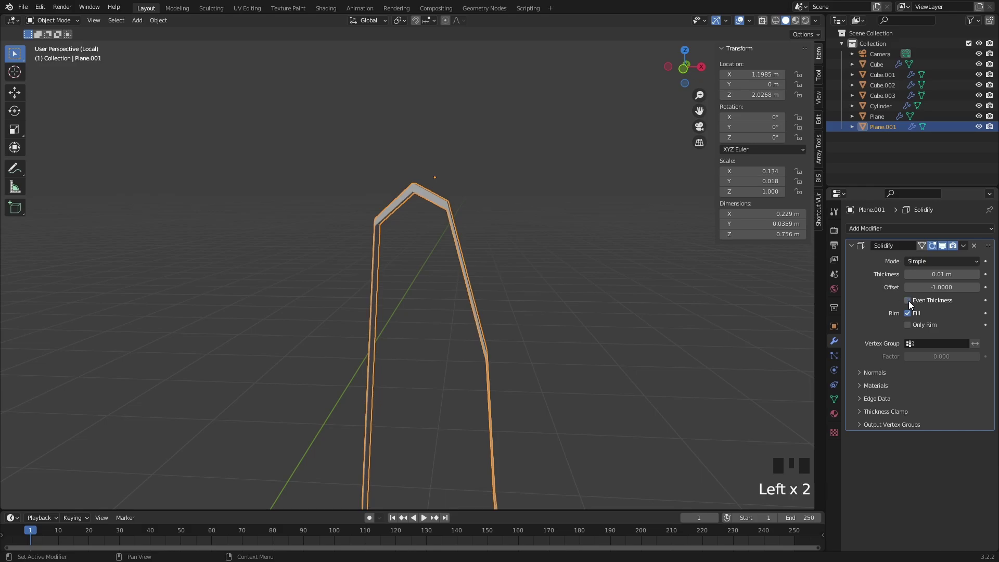
middle_drag(463, 271, 472, 245)
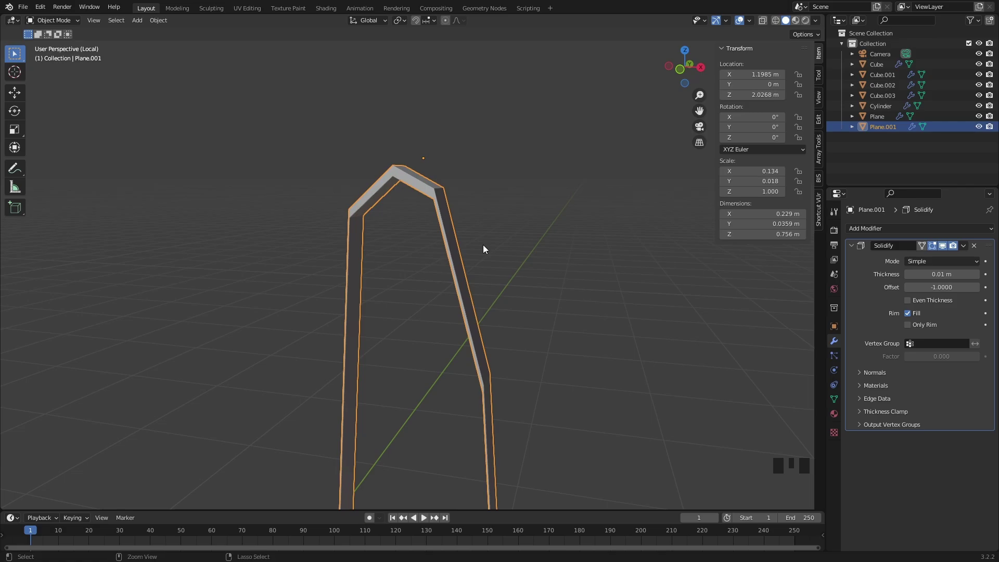
Step: Apply the strip's scale so the Solidify thickness becomes uniform
key(ctrl+a)
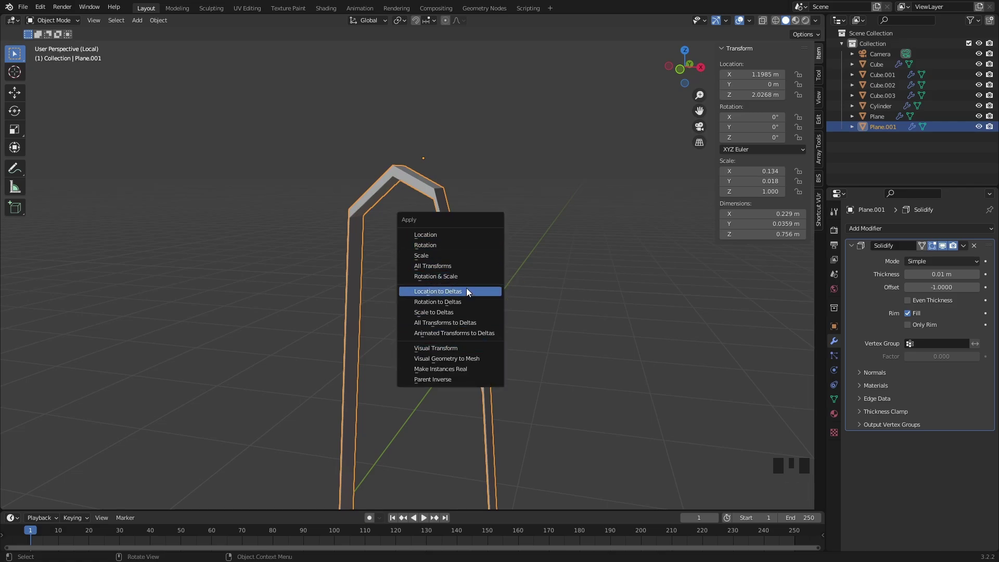
click(433, 257)
middle_drag(433, 257, 445, 205)
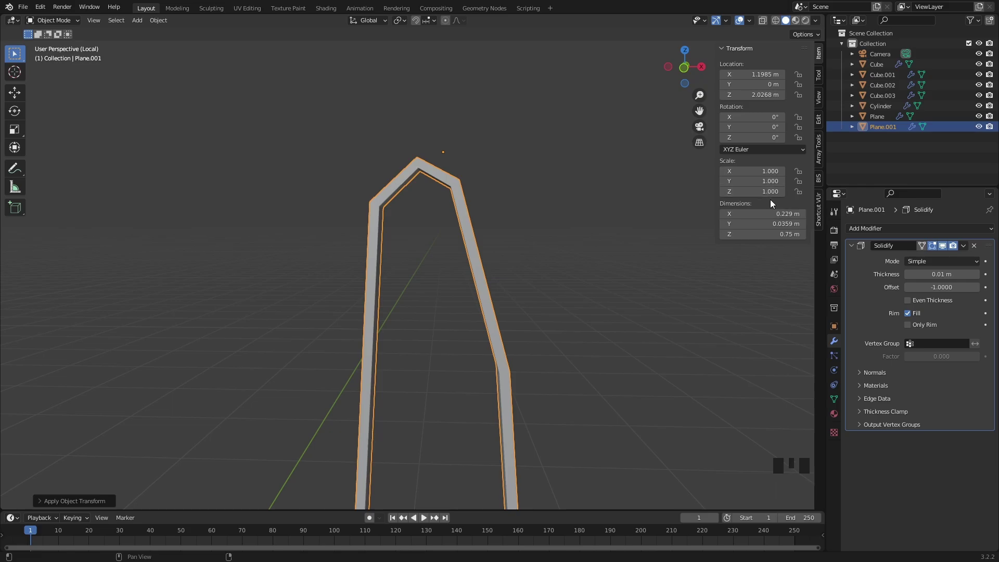
middle_drag(479, 316, 463, 314)
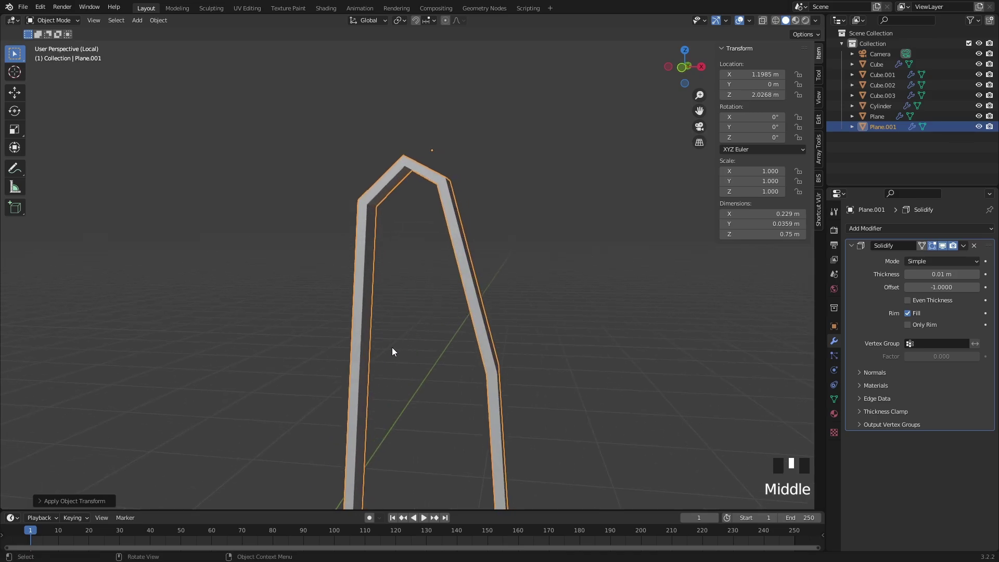
middle_drag(466, 222, 486, 235)
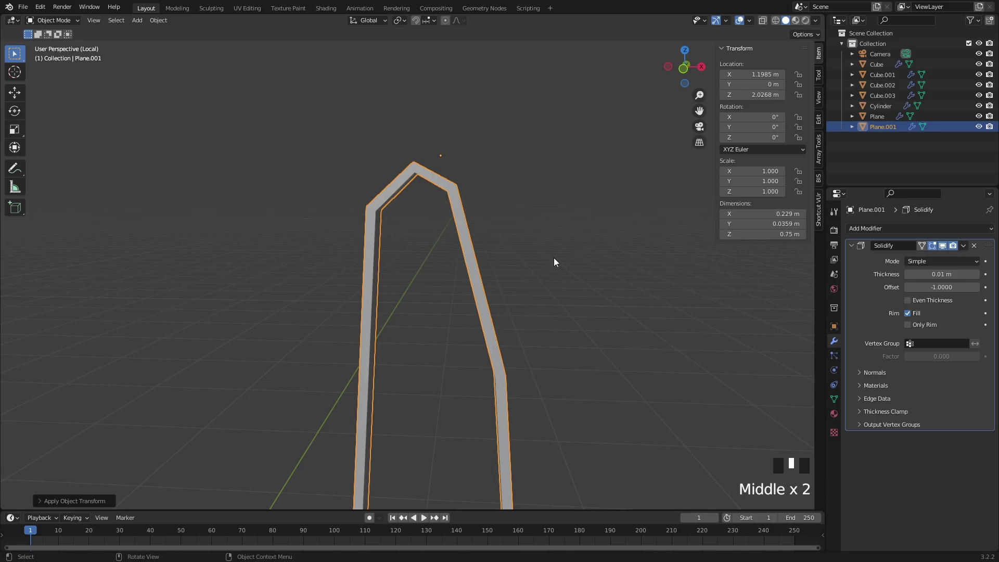
Step: Show the whole scene again and set the strip's Solidify offset to 1 and thickness to 0.015 m
middle_drag(553, 262, 507, 258)
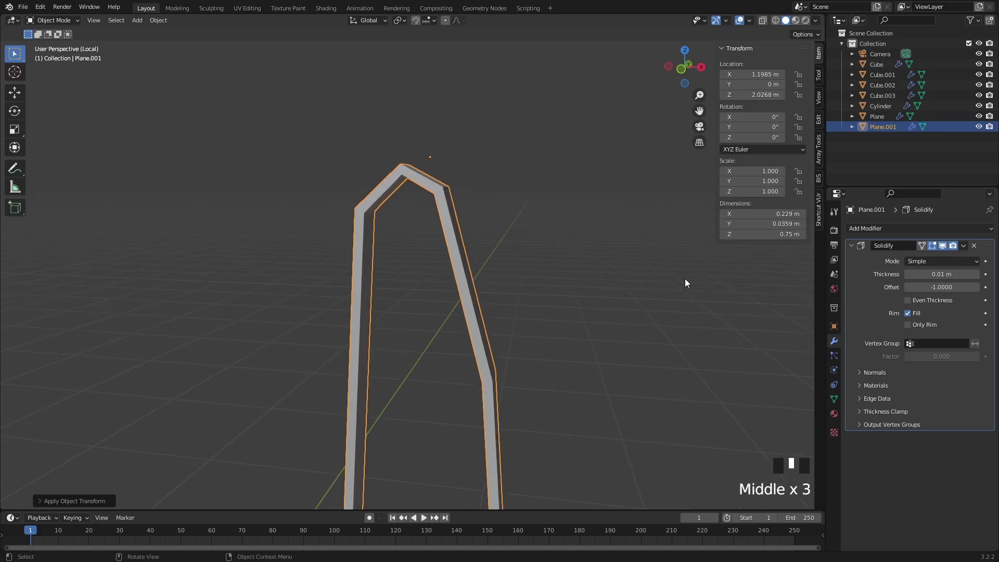
key(alt+q)
middle_drag(575, 272, 545, 262)
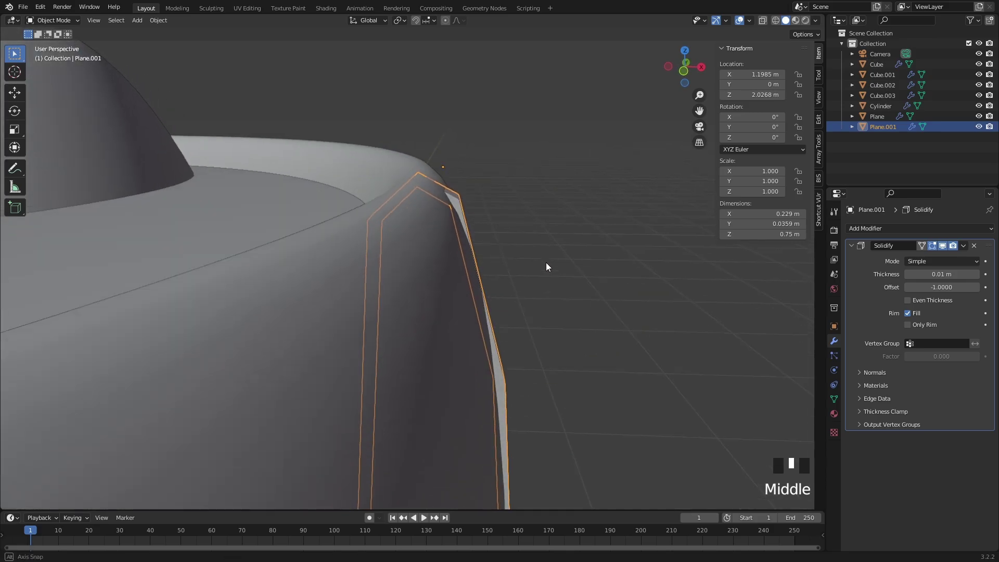
click(960, 284)
key(Return)
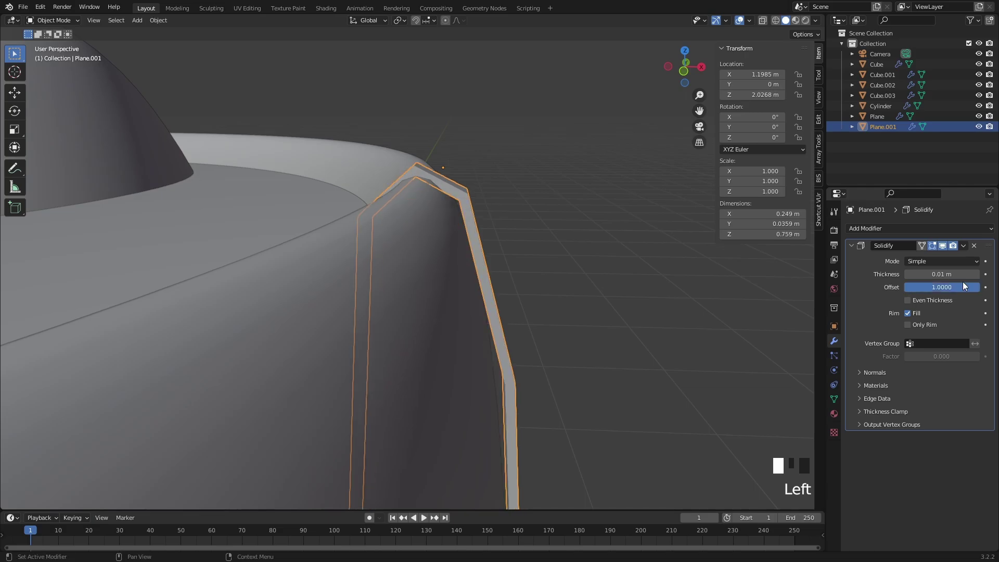
middle_drag(545, 248, 559, 249)
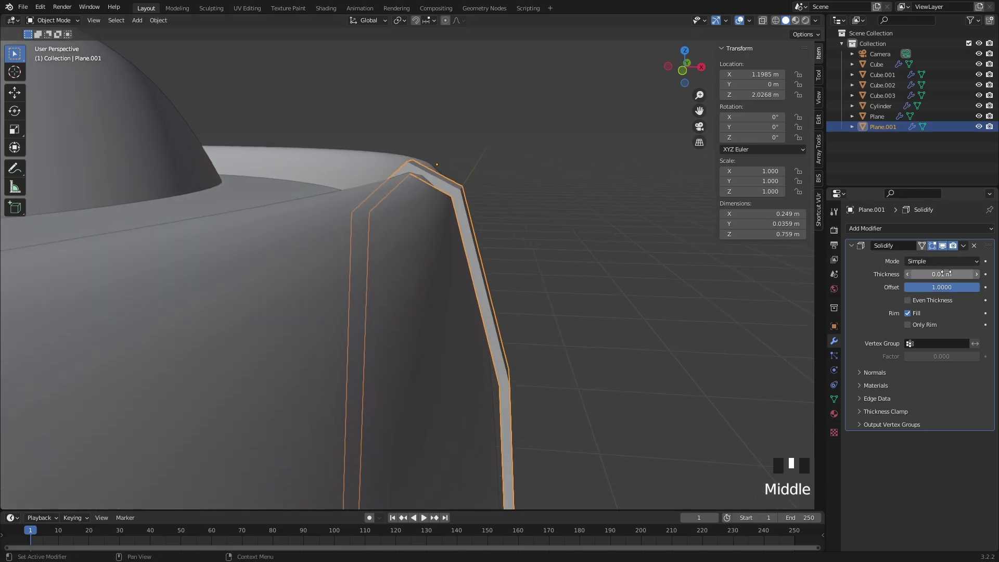
shift+drag(942, 274, 952, 275)
middle_drag(595, 251, 598, 251)
key(Tab)
key(Tab)
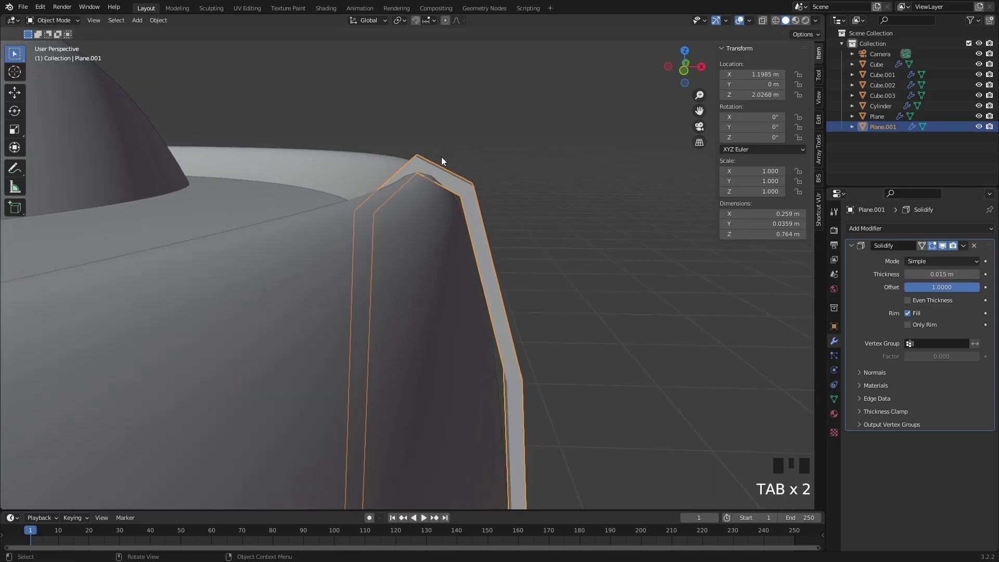
Step: Raise the strip's top vertices above the cup rim along Z to a local Z of about -0.003 m
key(Tab)
key(1)
click(412, 186)
middle_drag(412, 186, 417, 180)
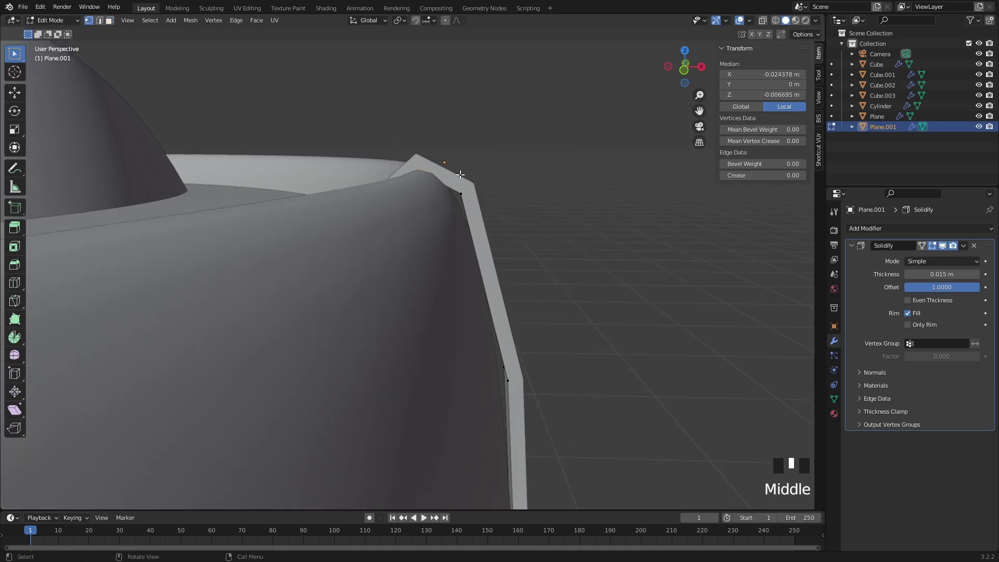
key(g)
key(z)
click(460, 171)
middle_drag(515, 170, 385, 298)
key(g)
click(553, 204)
scroll(432, 231, down, 3)
Step: Leave mesh editing and add a Subdivision modifier with 2 levels to the strip
key(Tab)
click(543, 222)
key(ctrl+1)
click(448, 302)
key(ctrl+1)
key(ctrl+2)
Step: Narrow the strip along Y to a scale of about 0.569
scroll(367, 252, up, 2)
shift+middle_drag(366, 252, 409, 239)
key(s)
key(x)
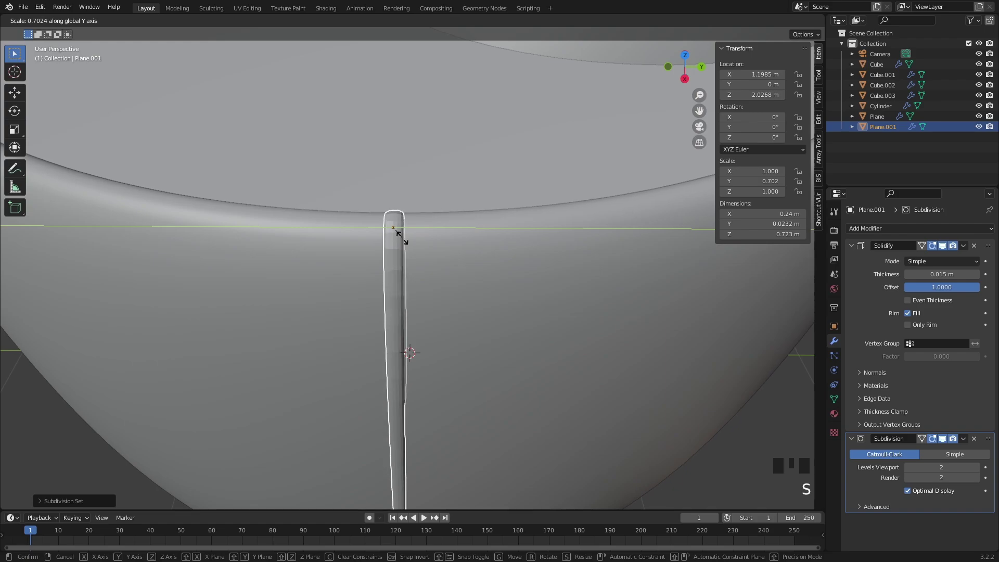
click(400, 254)
middle_drag(401, 254, 428, 175)
Step: Raise the strip's top vertices along Z to a local Z of about 0.005 m so they clear the rim
key(Tab)
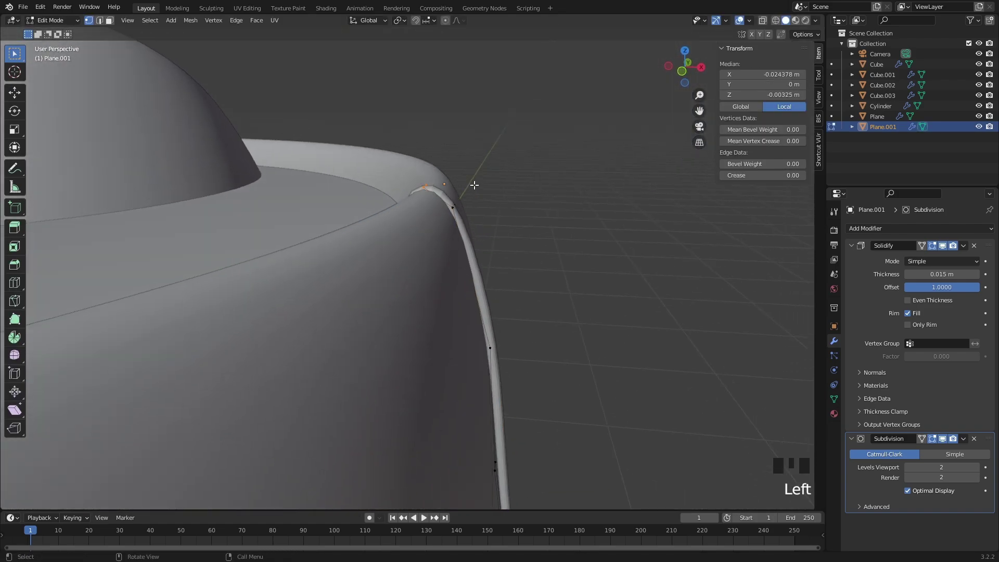
scroll(474, 184, up, 2)
key(g)
key(z)
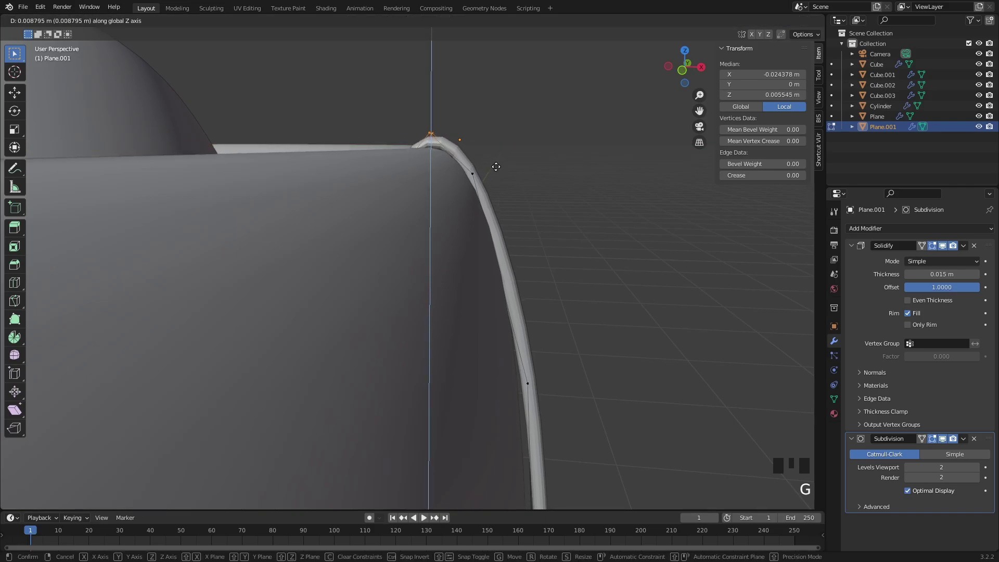
click(491, 164)
Step: Reposition the strip's outer bend vertices and the pair below them so the curve follows the cup's outer wall
middle_drag(492, 163, 500, 183)
key(g)
click(528, 266)
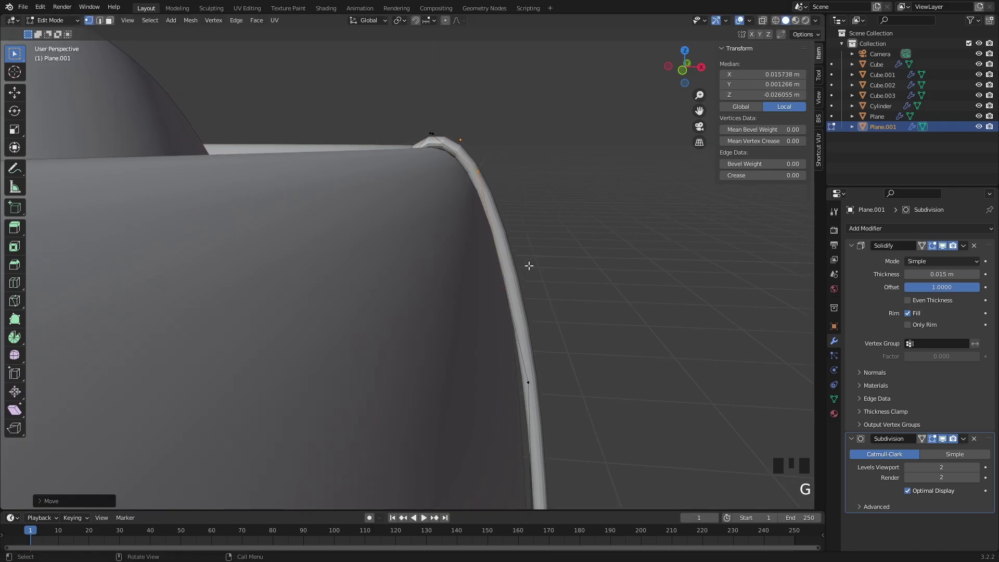
scroll(546, 330, down, 2)
drag(536, 319, 461, 375)
shift+middle_drag(520, 333, 543, 293)
key(g)
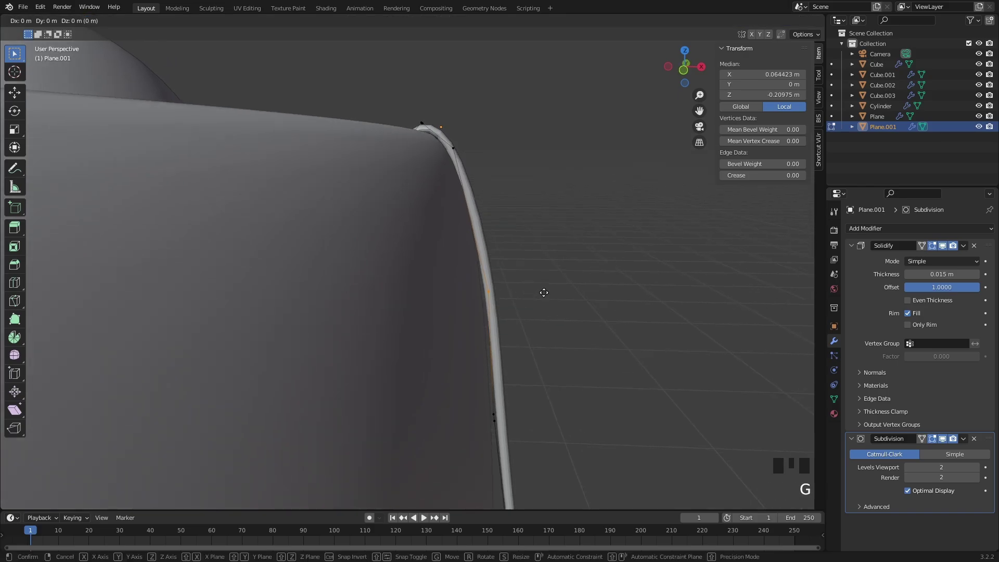
click(540, 292)
Step: Fit the strip's two lowest outer vertex pairs to the cup wall, at local X of about 0.068 m and 0.088 m
scroll(540, 364, down, 1)
shift+middle_drag(539, 363, 526, 281)
key(g)
click(546, 361)
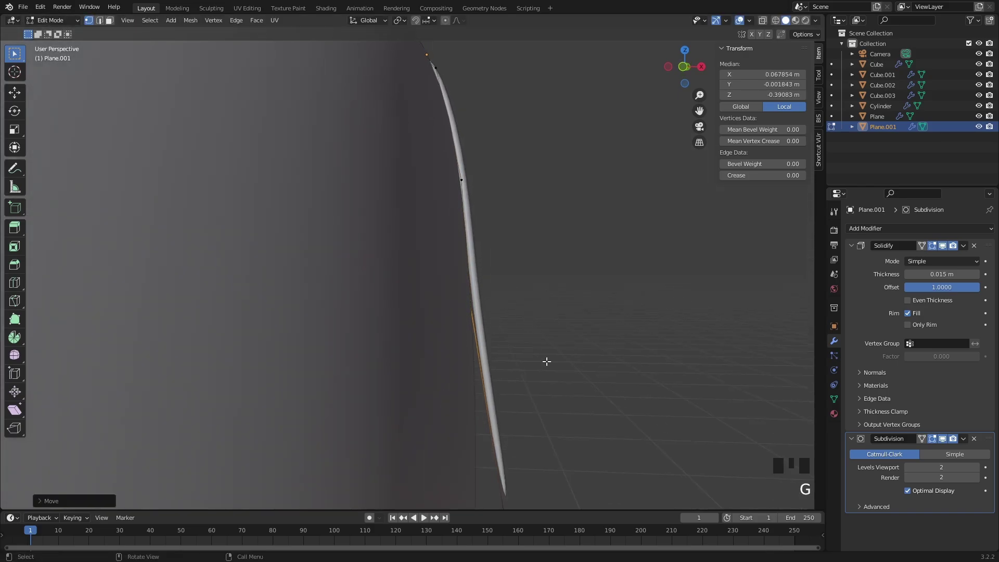
shift+middle_drag(546, 361, 544, 388)
click(513, 470)
key(g)
click(512, 463)
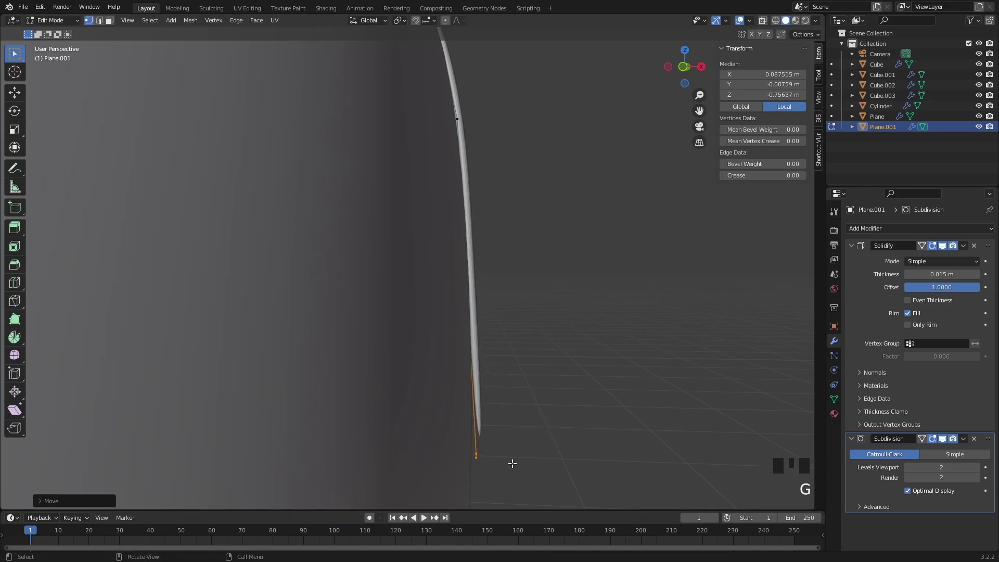
Step: Move the strip's inner bend vertices farther into the cup, to a local X of about -0.093 m
middle_drag(554, 283, 464, 294)
scroll(464, 295, down, 6)
middle_drag(484, 179, 493, 210)
shift+middle_drag(468, 263, 457, 292)
middle_drag(439, 203, 436, 178)
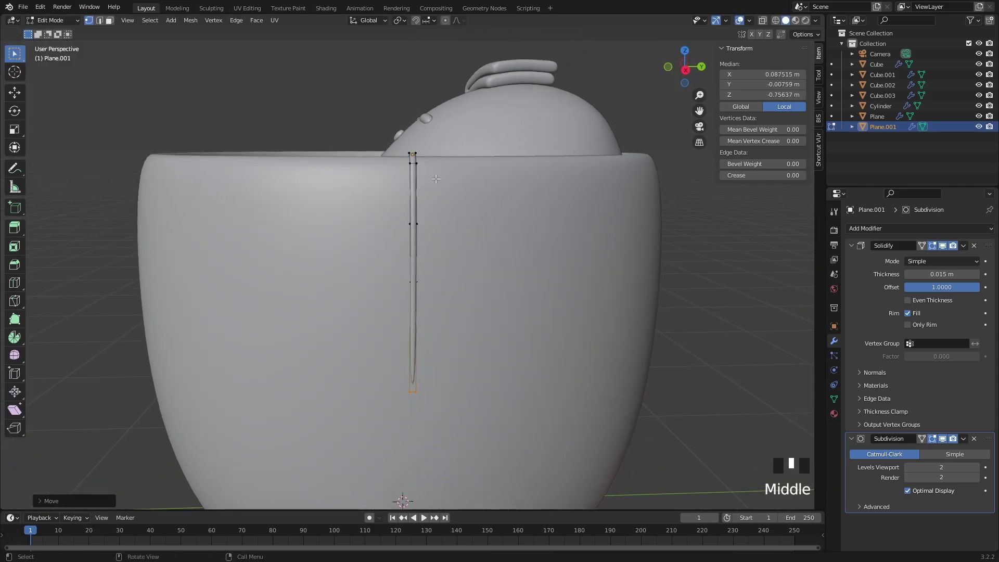
middle_drag(440, 241, 406, 156)
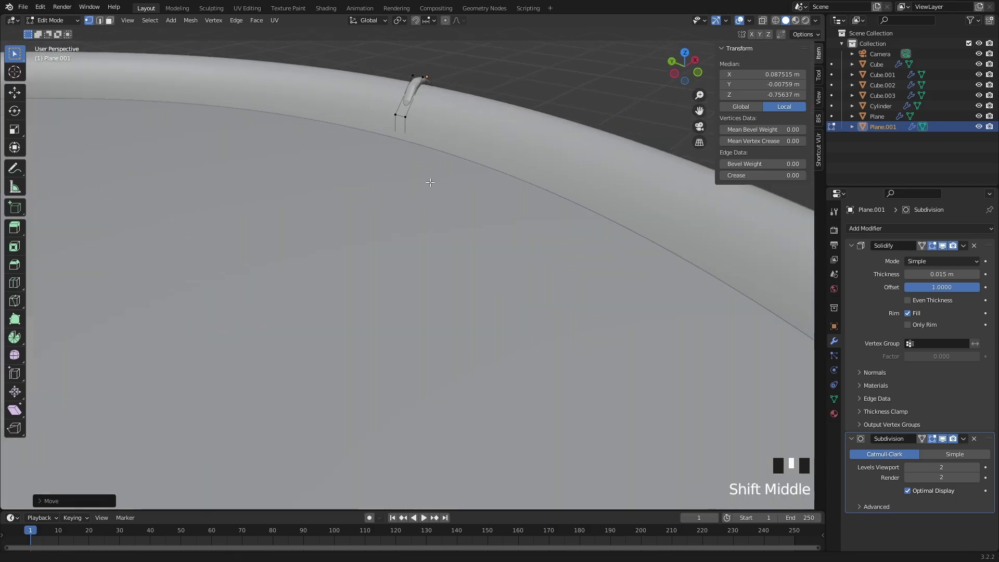
key(shift+z)
middle_drag(404, 259, 369, 263)
drag(347, 157, 371, 197)
key(shift+z)
scroll(388, 203, up, 2)
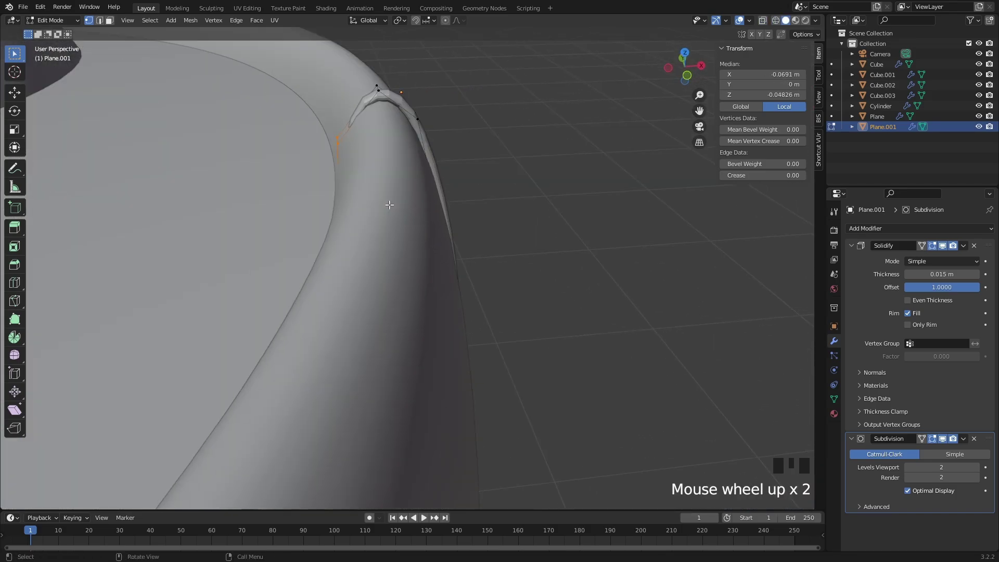
key(g)
click(367, 197)
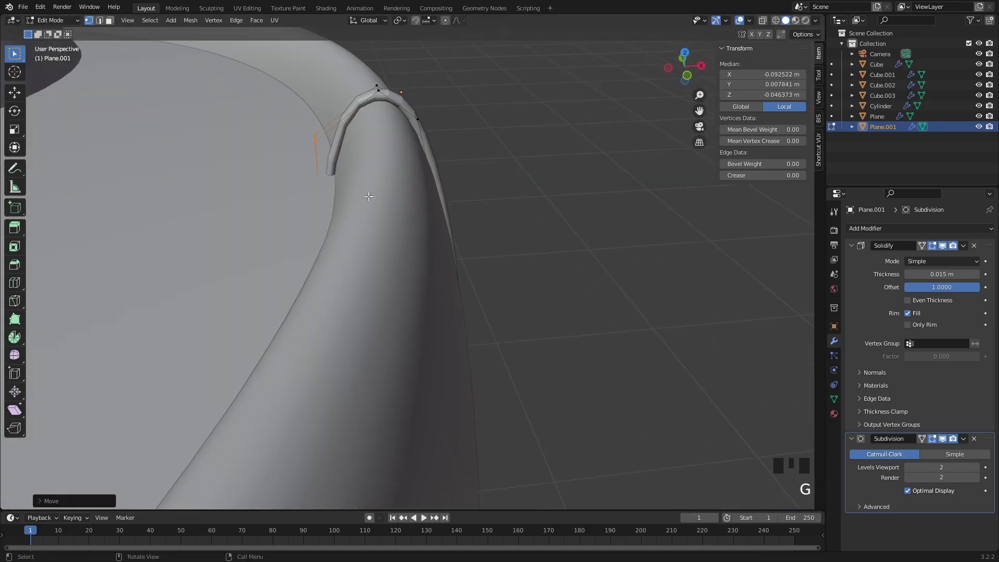
Step: Shorten the strip's inner section by raising its end vertices along Z to a local Z of about -0.225 m
middle_drag(368, 197, 343, 270)
key(shift+z)
drag(349, 409, 378, 477)
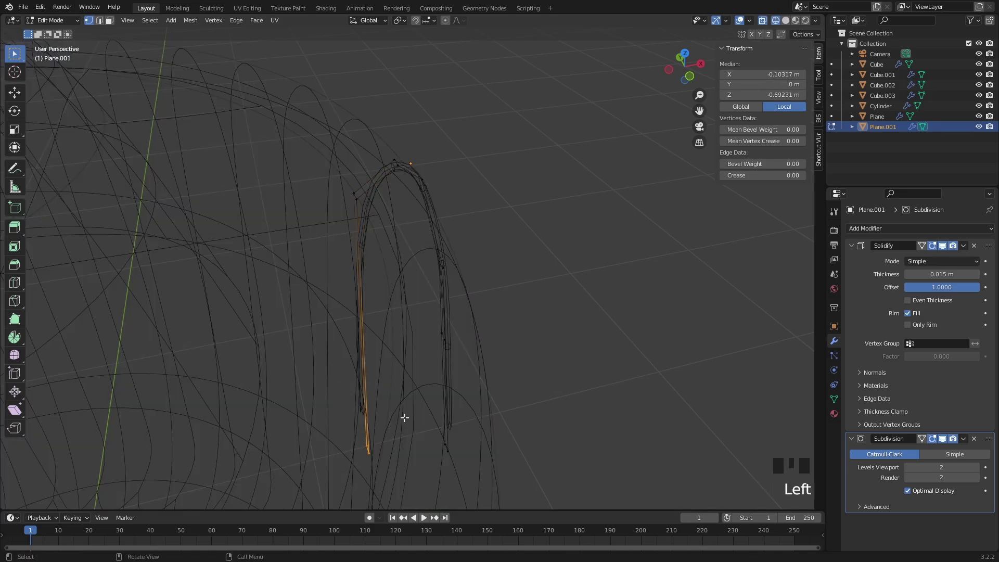
middle_drag(405, 417, 451, 371)
key(g)
key(z)
click(466, 96)
middle_drag(466, 95, 392, 192)
key(shift+z)
key(g)
key(x)
click(399, 192)
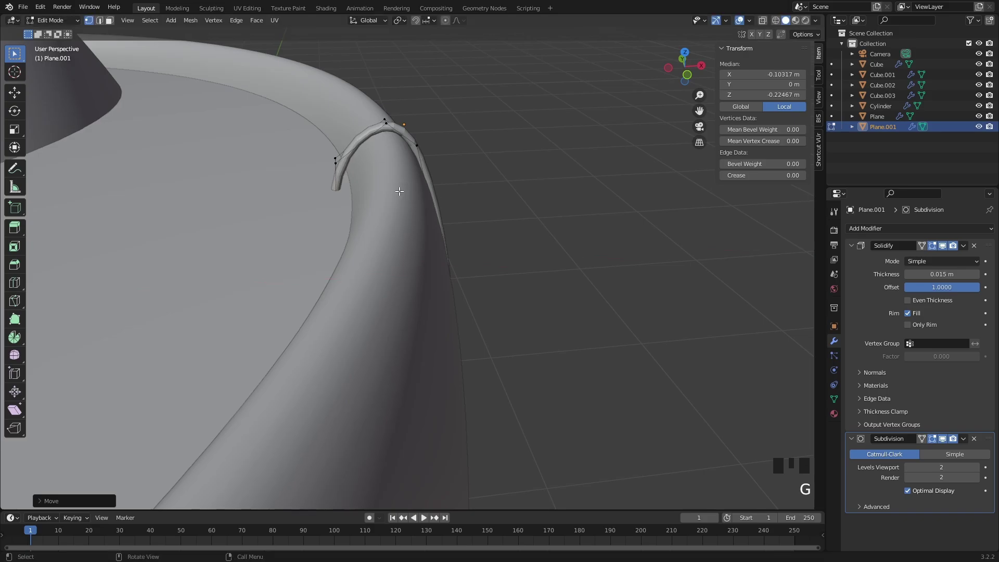
Step: Move the strip's inner bend vertices back toward the rim, to a local X of about -0.072 m
click(323, 154)
key(g)
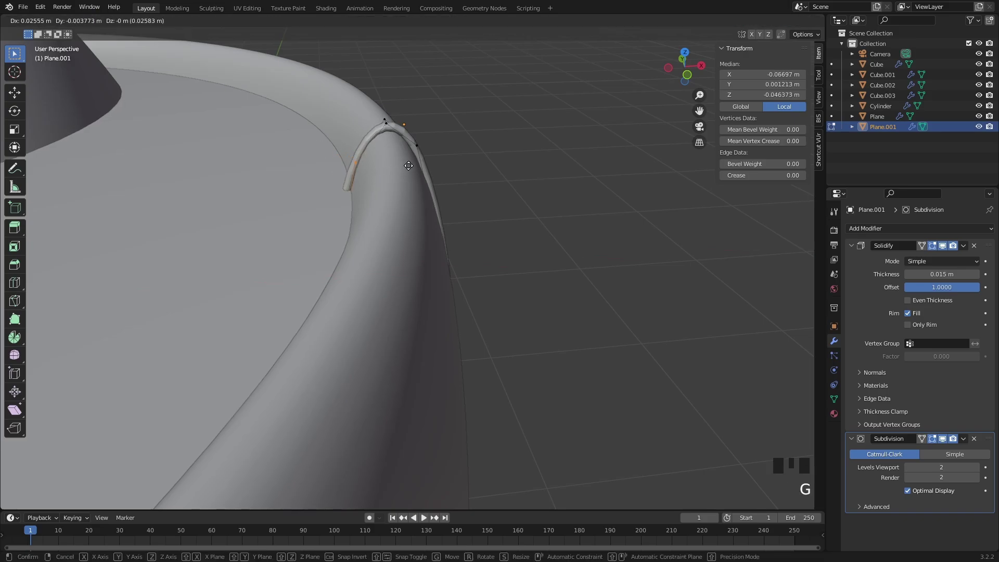
click(398, 180)
key(shift+z)
key(shift+z)
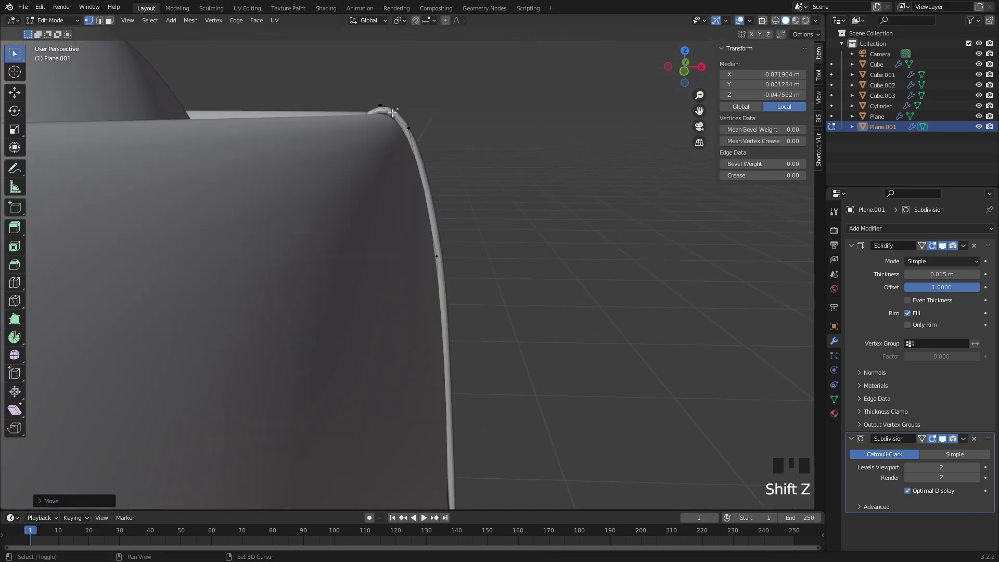
Step: Nudge the strip's top vertices slightly inward over the rim and clear the selection
scroll(405, 190, up, 3)
middle_drag(406, 190, 411, 196)
click(354, 169)
middle_drag(354, 169, 382, 160)
key(g)
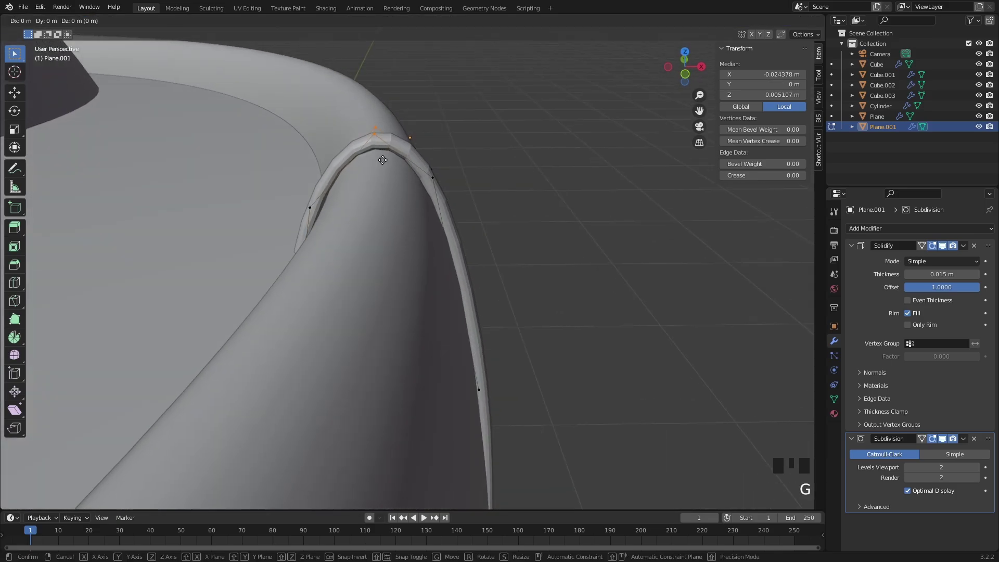
click(379, 160)
click(519, 181)
scroll(460, 264, down, 7)
scroll(460, 263, up, 7)
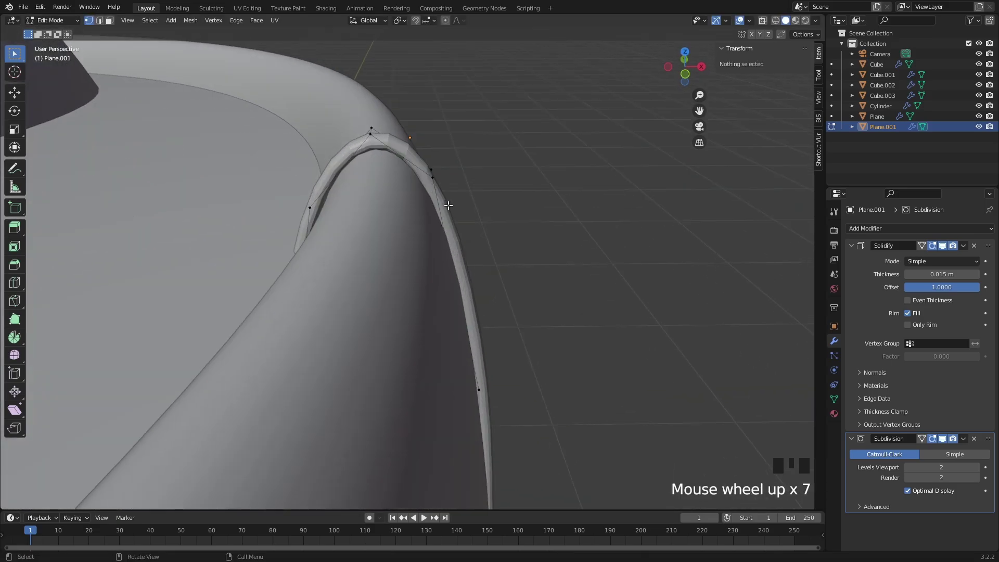
Step: Adjust the strip's upper outer bend vertices to smooth the curve over the rim, and leave mesh editing
middle_drag(459, 264, 464, 126)
click(465, 126)
drag(464, 126, 419, 183)
key(g)
click(459, 177)
scroll(459, 177, down, 3)
key(Tab)
click(575, 240)
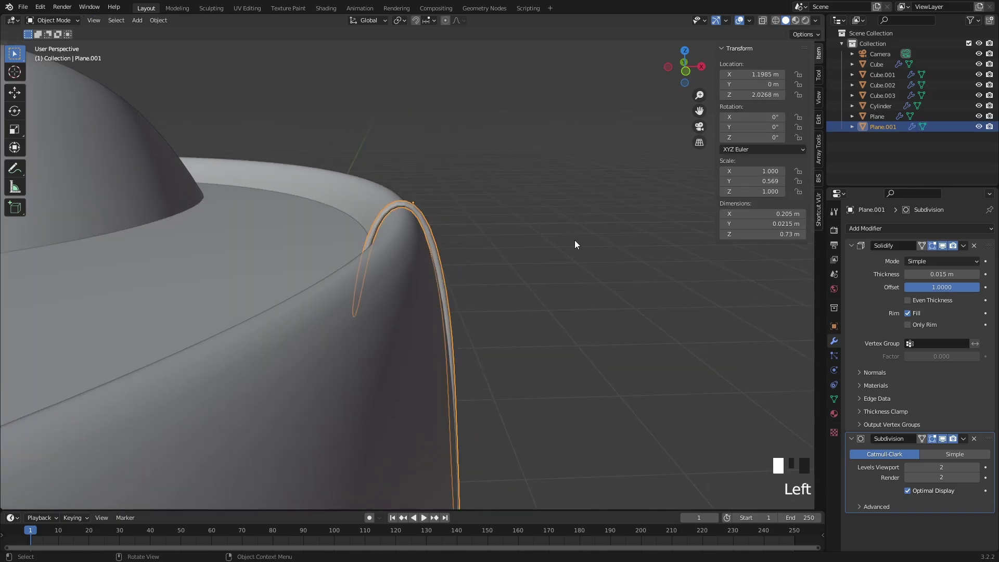
Step: Add a plane and move it along X beside the cup, to an X location of about 2.13 m
scroll(574, 239, down, 4)
middle_drag(574, 240, 473, 288)
scroll(392, 309, down, 3)
middle_drag(392, 309, 418, 208)
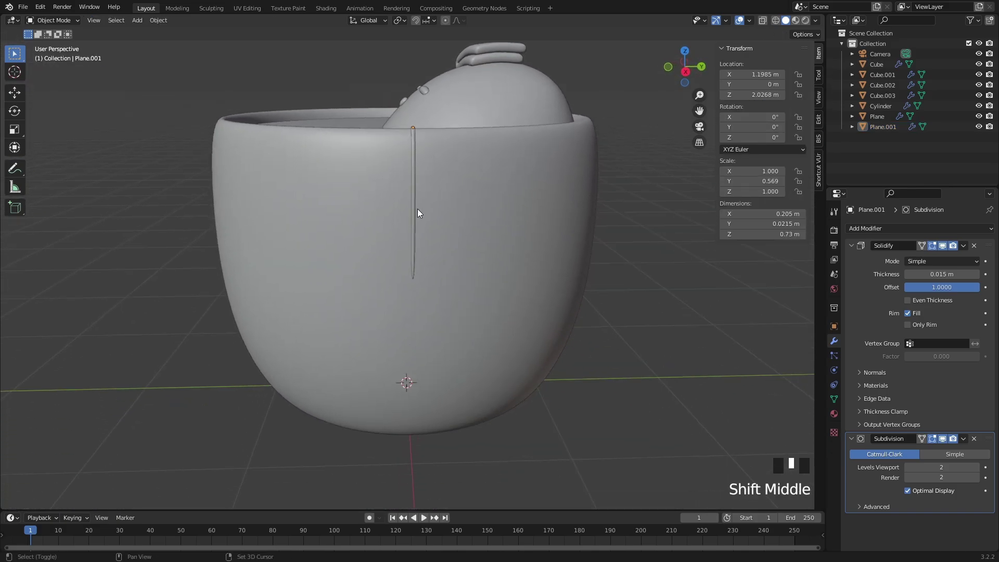
key(shift+a)
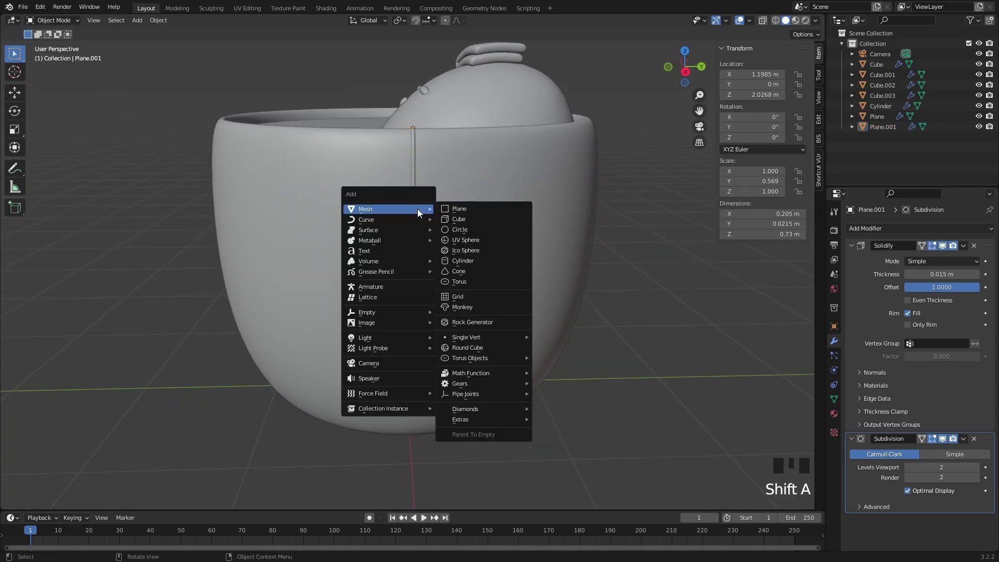
click(454, 210)
scroll(444, 199, down, 3)
middle_drag(444, 198, 396, 373)
key(g)
key(x)
click(582, 374)
middle_drag(510, 367, 547, 372)
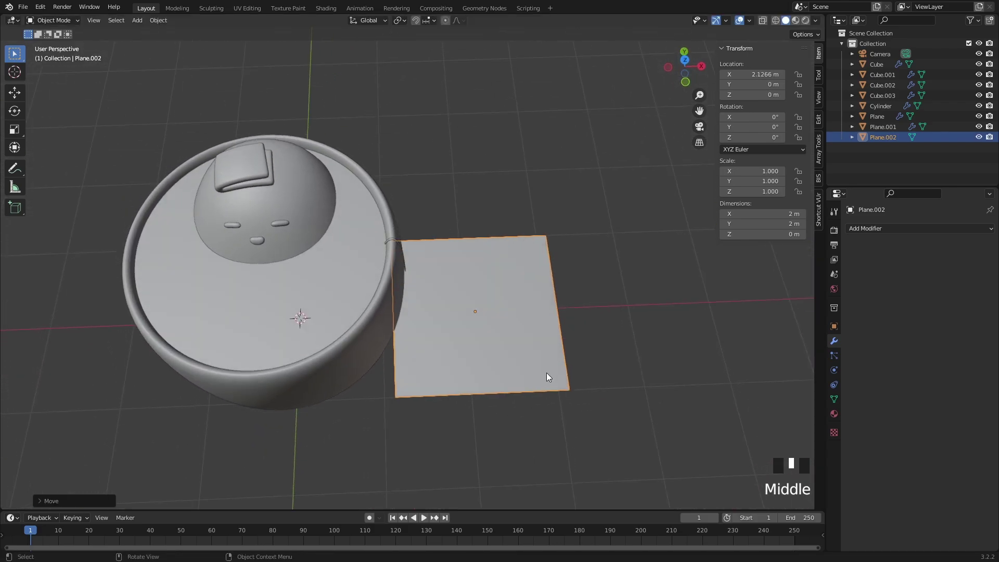
Step: Add a centred loop cut running along Y through the new plane
shift+middle_drag(539, 323, 474, 326)
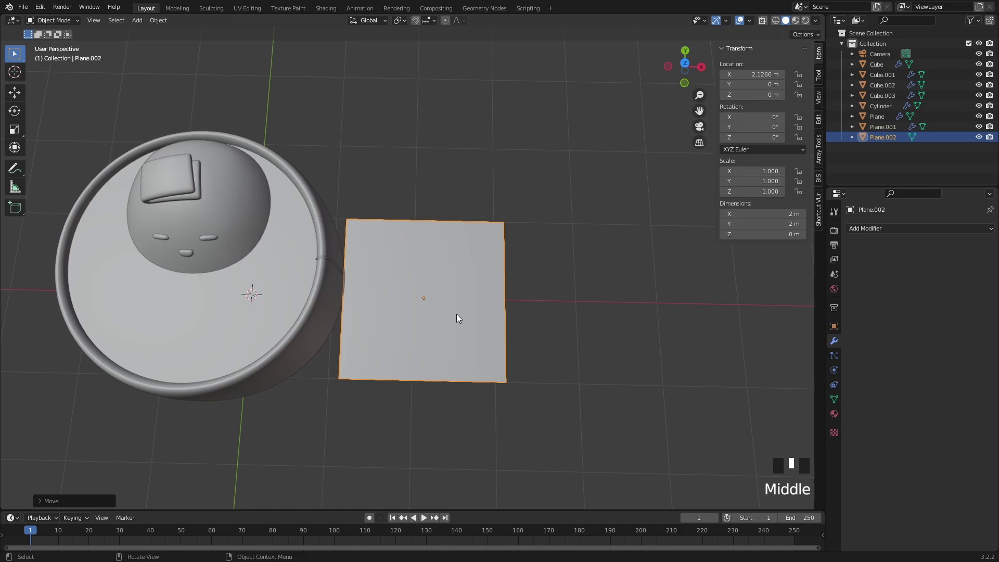
key(Tab)
click(427, 229)
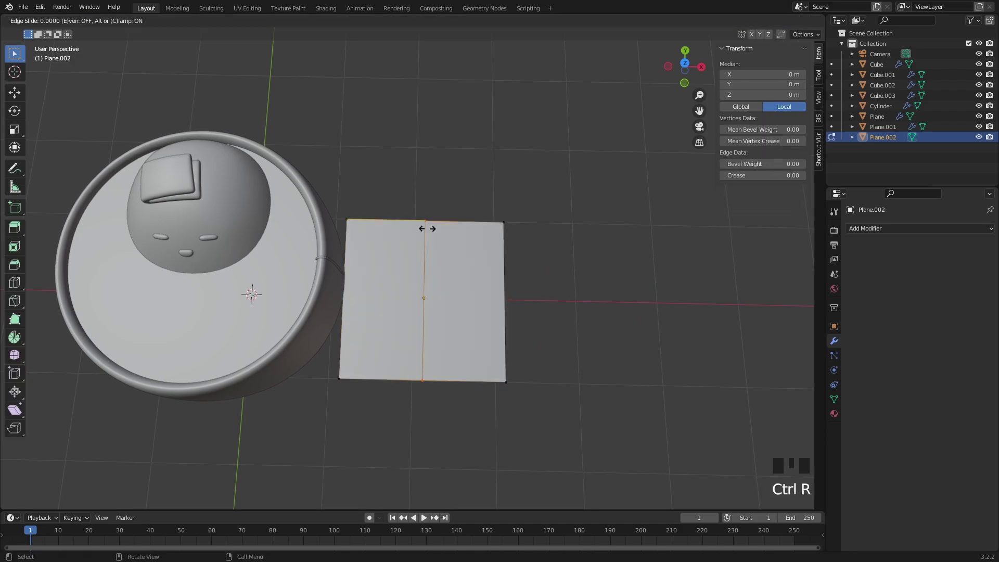
click(508, 241)
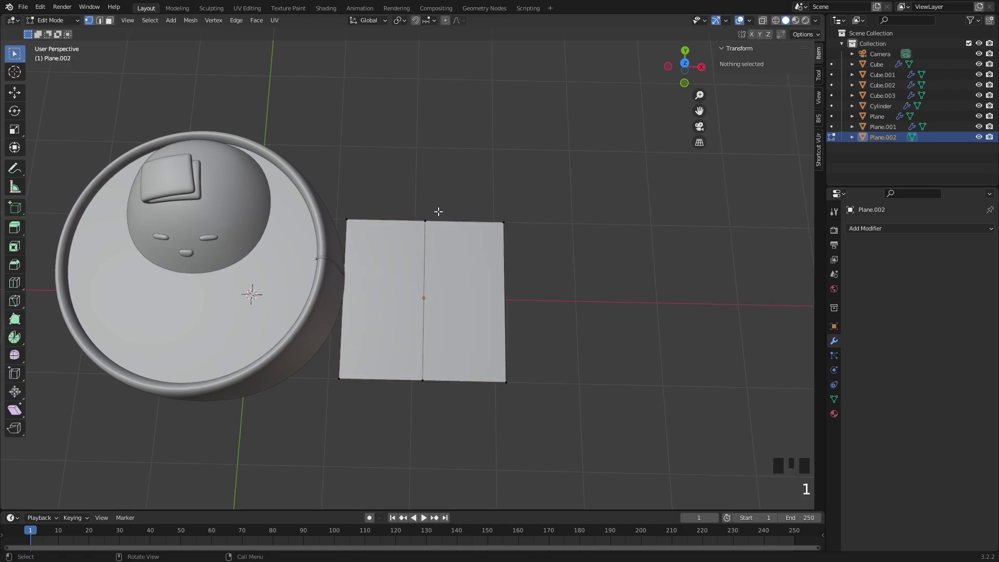
Step: Move the middle vertex of the plane's far edge along Y to a local Y of about 1.88 m, forming a peak
click(426, 221)
shift+middle_drag(425, 221, 403, 288)
key(g)
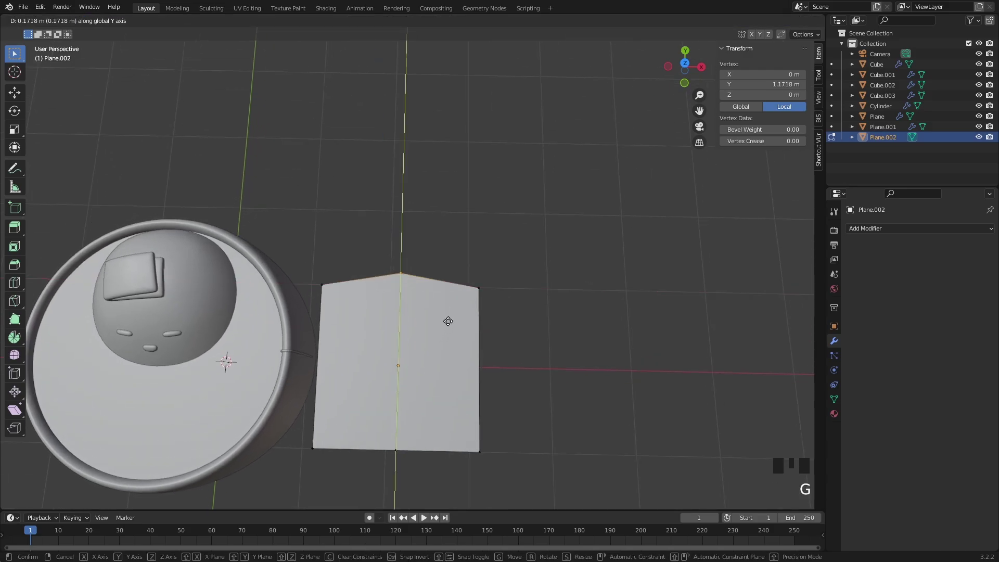
click(455, 271)
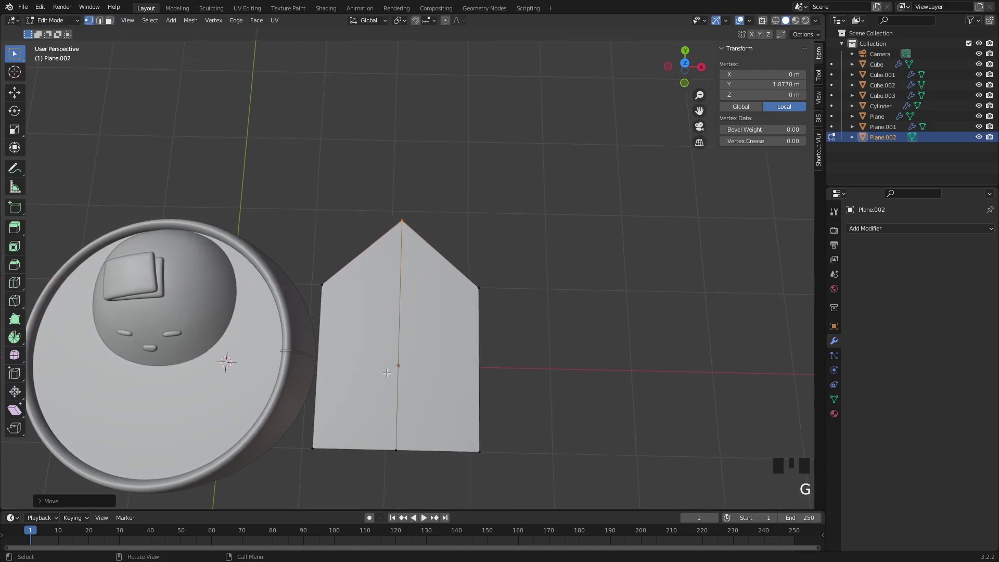
Step: Scale up the plane's edge opposite the peak so the tag flares wider at its base
shift+middle_drag(442, 391, 468, 329)
drag(543, 355, 325, 409)
key(s)
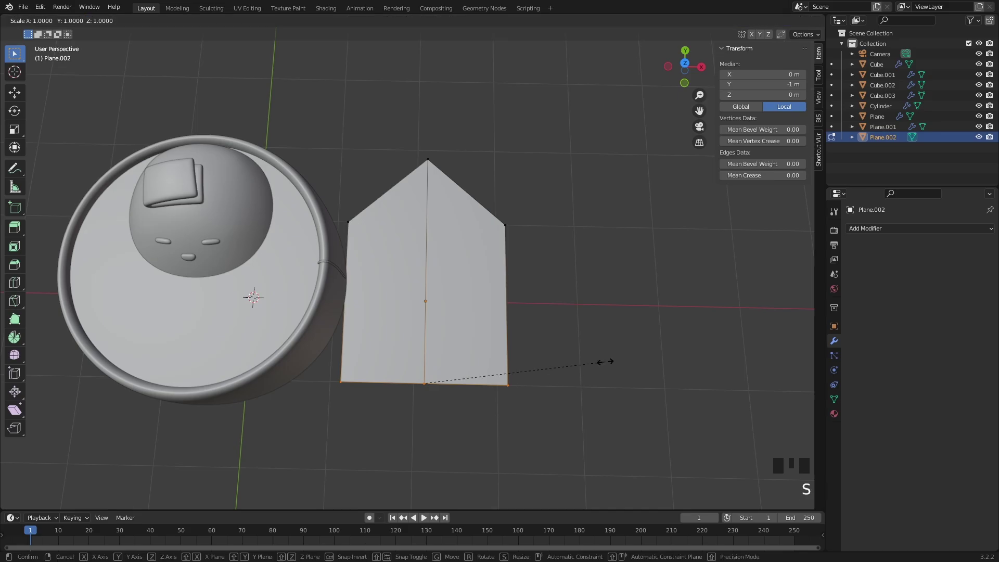
click(641, 357)
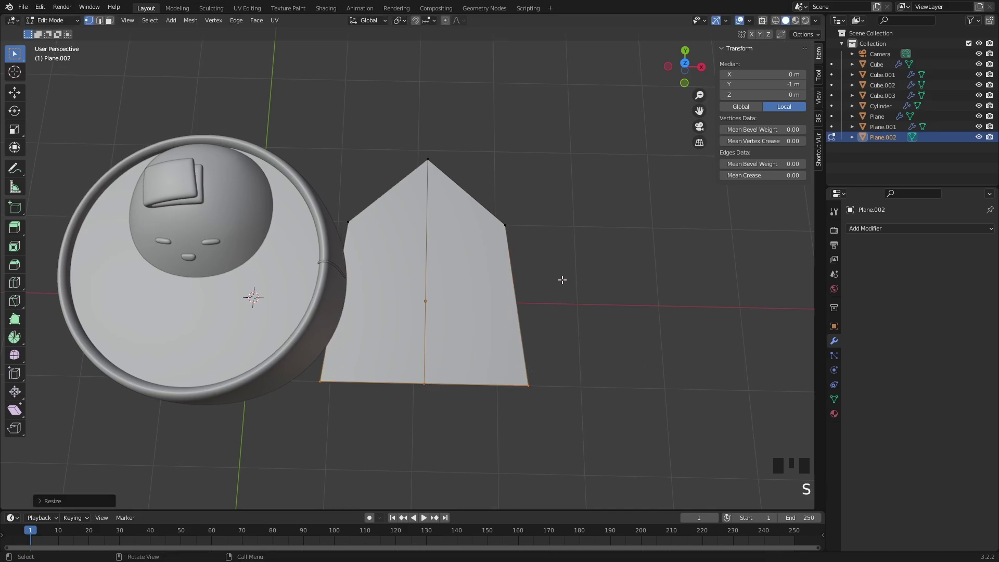
middle_drag(562, 280, 498, 397)
key(s)
click(575, 307)
key(Tab)
key(Tab)
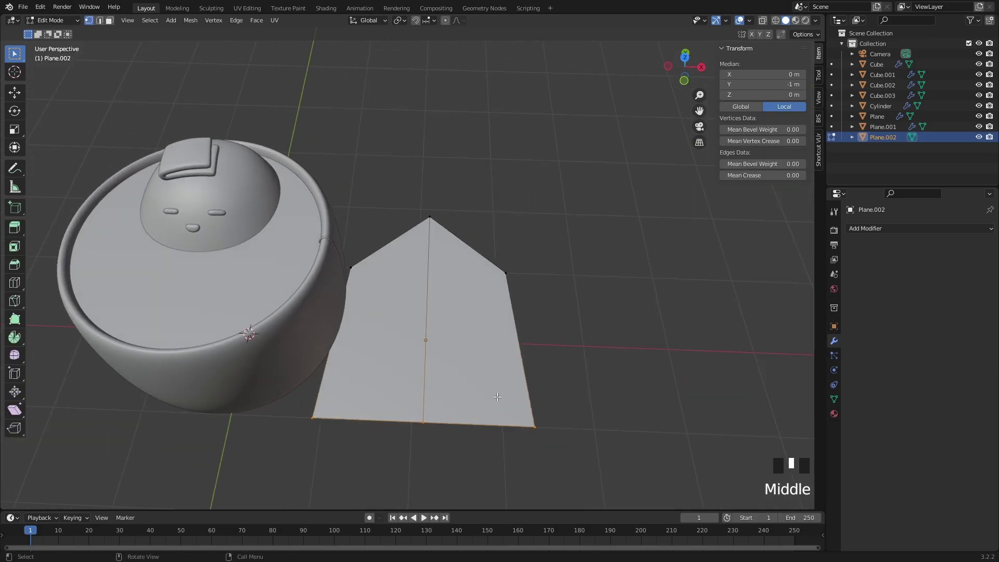
Step: Move the tag beside the cup to about X 1.94 m, Y -0.15 m and Z 1.14 m in Object Mode
scroll(498, 397, up, 2)
click(521, 288)
key(Tab)
middle_drag(518, 287, 495, 351)
key(g)
Step: Rotate the tag freely to about 68°, -16° and 88° so it stands facing away from the cup, peak upward
key(r)
key(r)
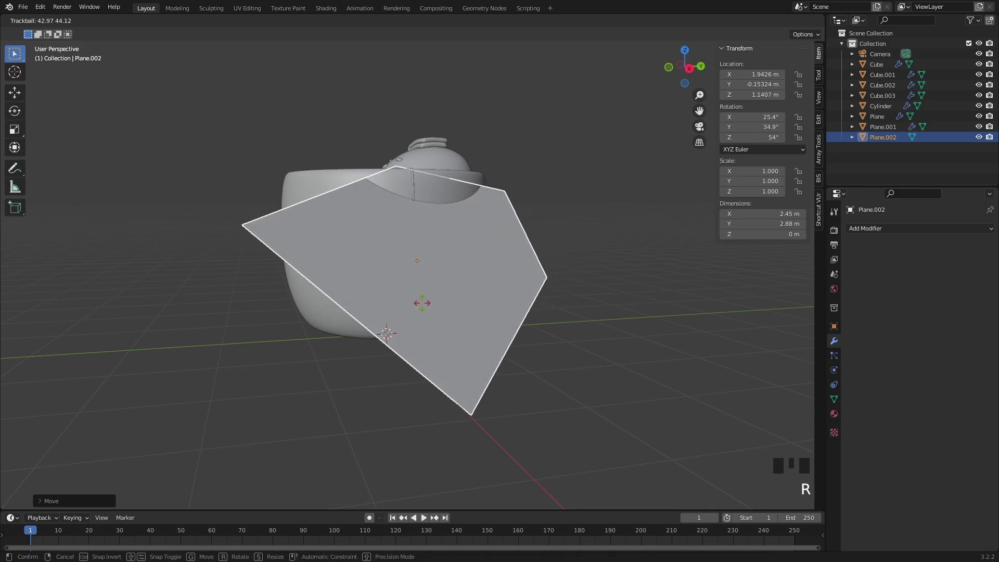
click(406, 201)
key(r)
right_click(425, 223)
key(r)
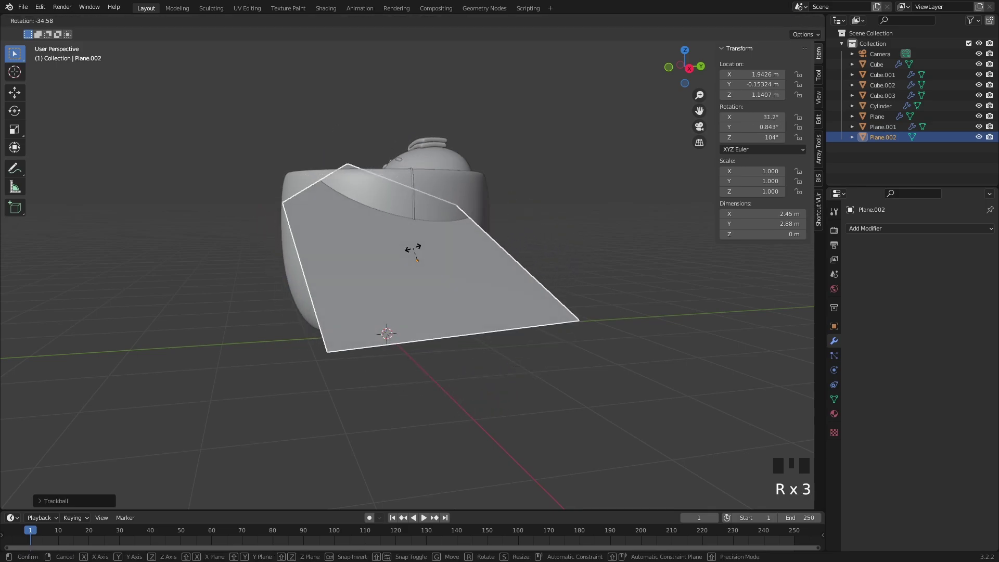
key(r)
click(471, 263)
Step: Scale the tag down to about 0.237 and straighten it to a rotation of about 87.5°, 3° and 89.3°
key(s)
click(441, 243)
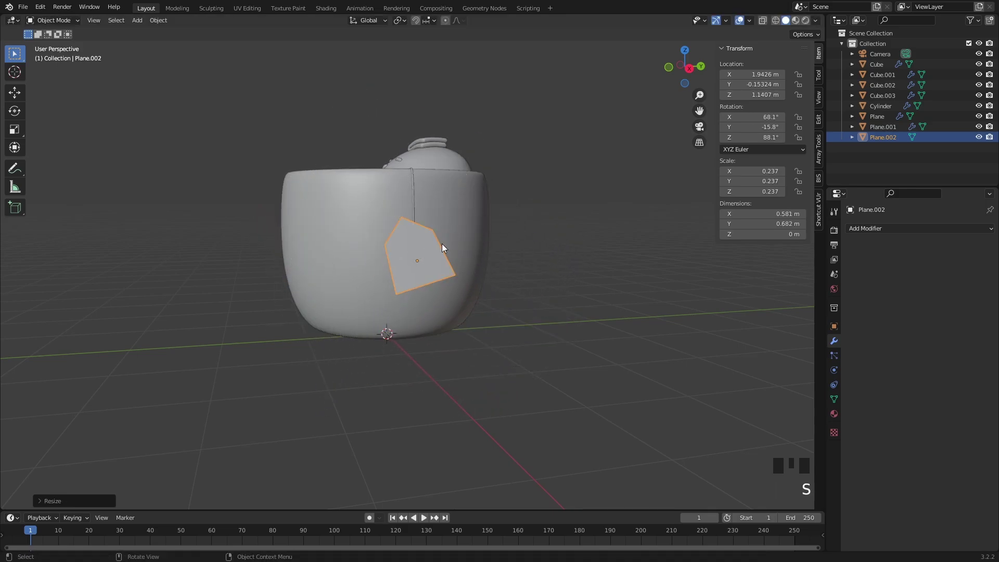
scroll(504, 254, up, 4)
key(r)
click(499, 218)
middle_drag(499, 218, 464, 235)
key(r)
click(484, 190)
Step: Move the tag against the cup so its peak meets the string's end, at about X 1.32 m, Y -0.02 m, Z 0.93 m
key(g)
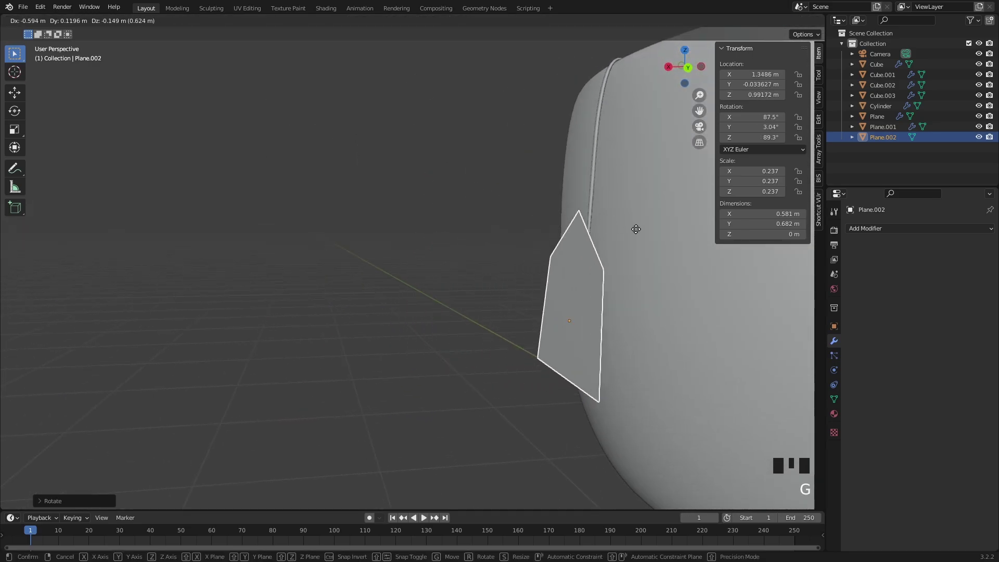
click(638, 243)
middle_drag(531, 250, 569, 218)
scroll(586, 244, up, 3)
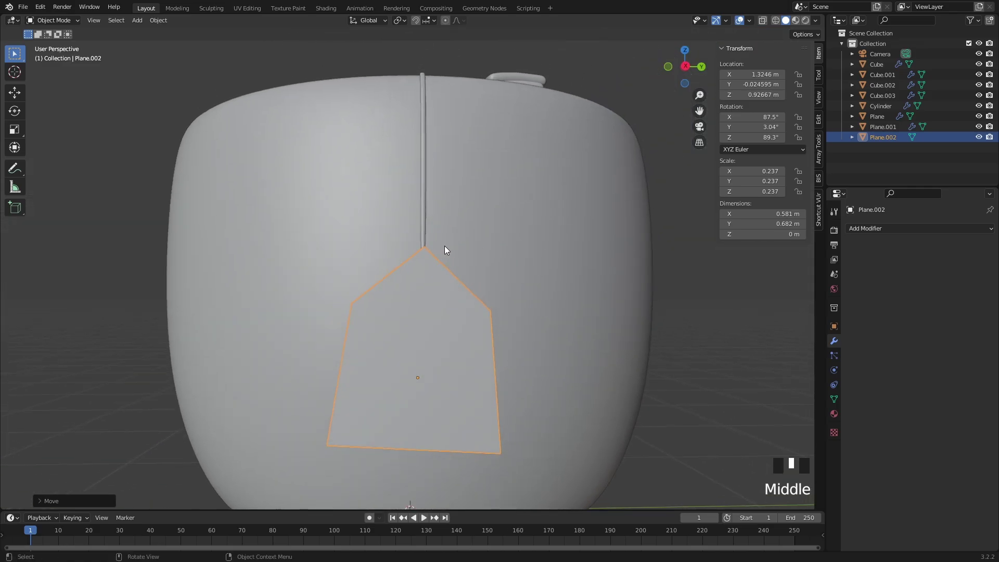
scroll(572, 223, up, 1)
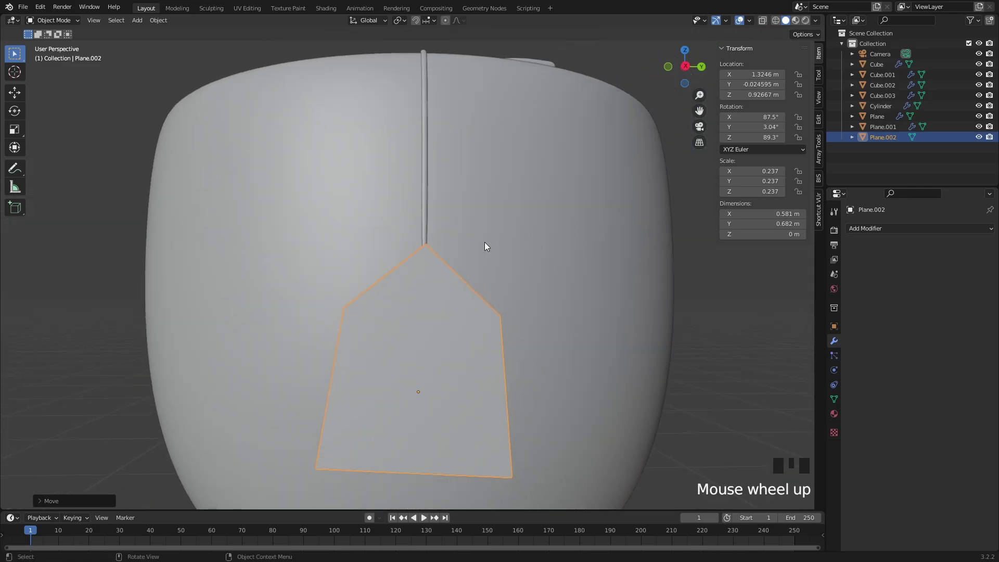
shift+middle_drag(484, 242, 523, 218)
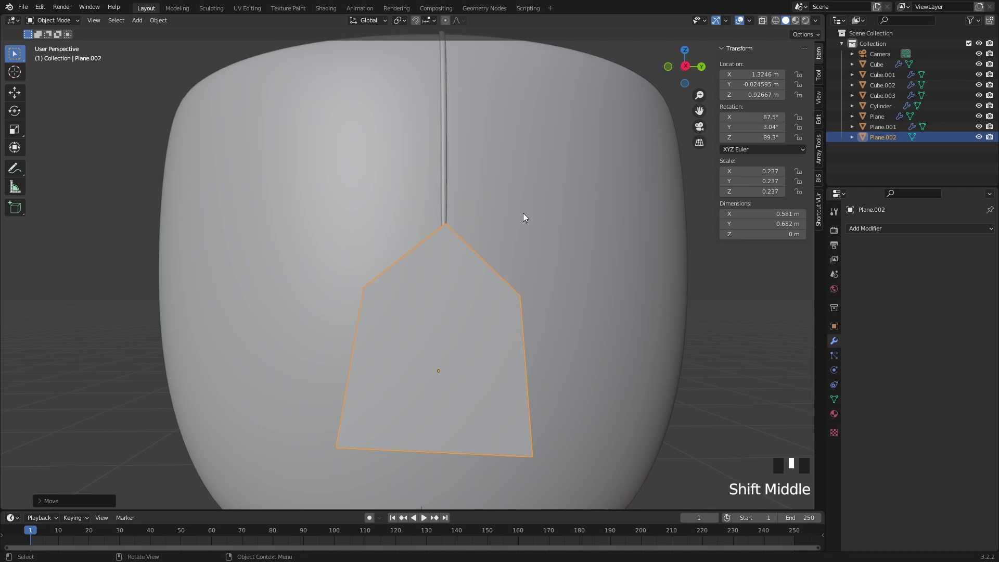
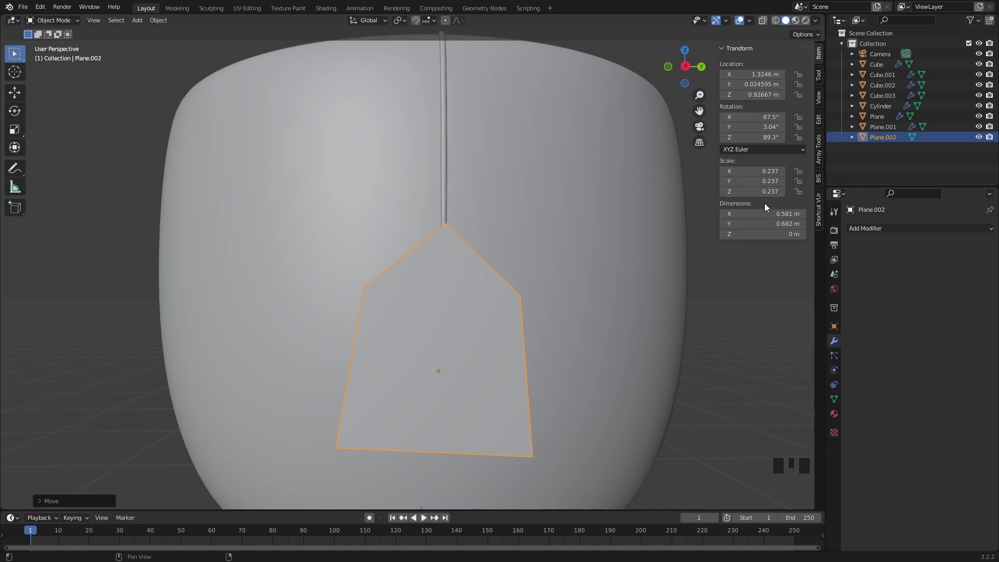
scroll(535, 279, up, 1)
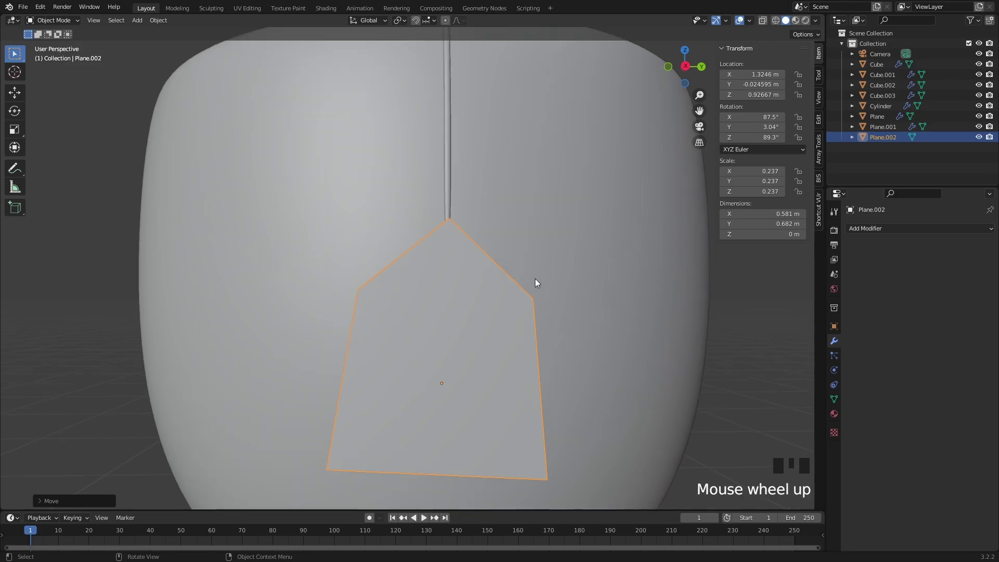
scroll(533, 301, down, 1)
click(442, 104)
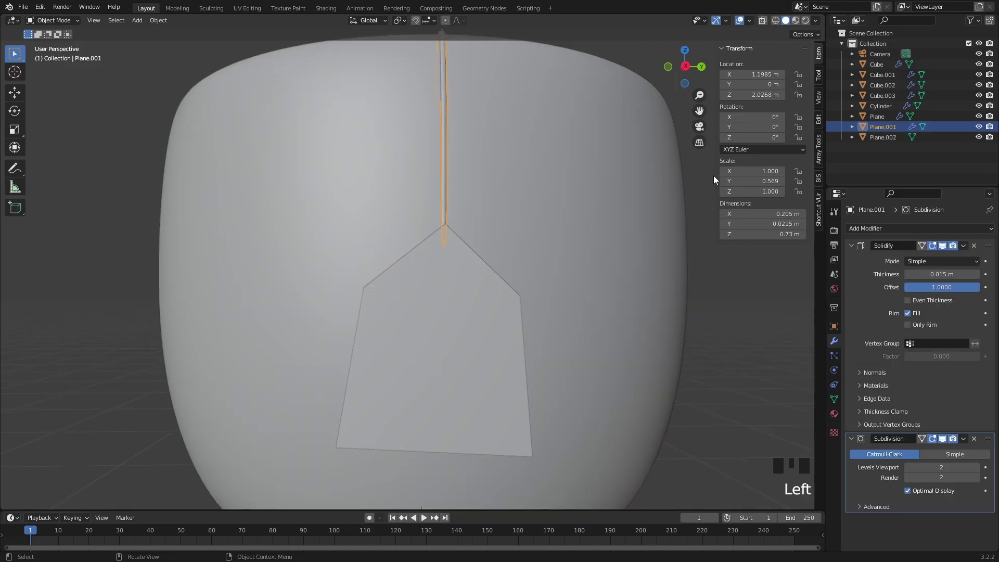
click(437, 290)
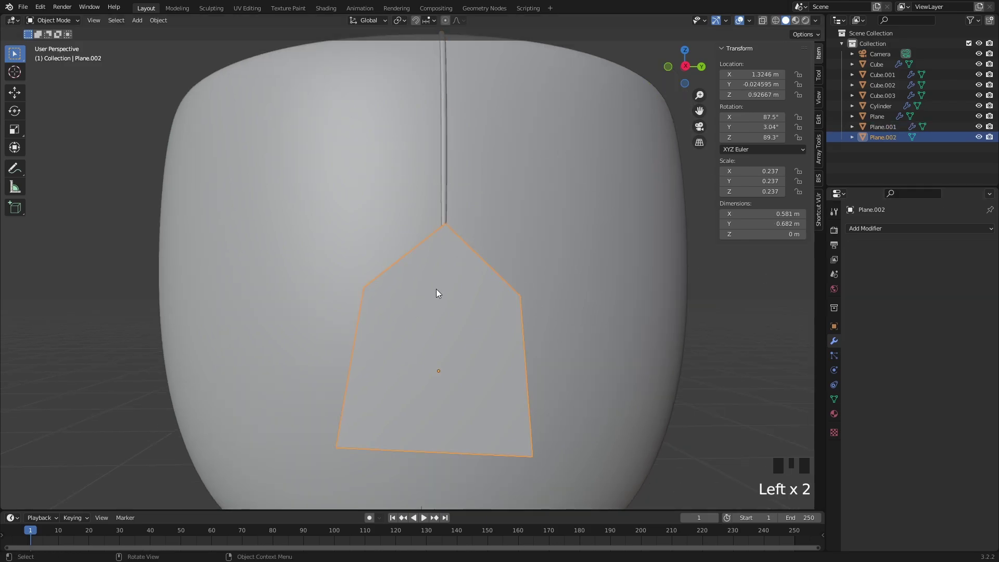
Step: Raise the tag to a Z location of about 1.02 m and tilt it to a Y rotation of about 2.4°
middle_drag(437, 290, 465, 298)
key(grave)
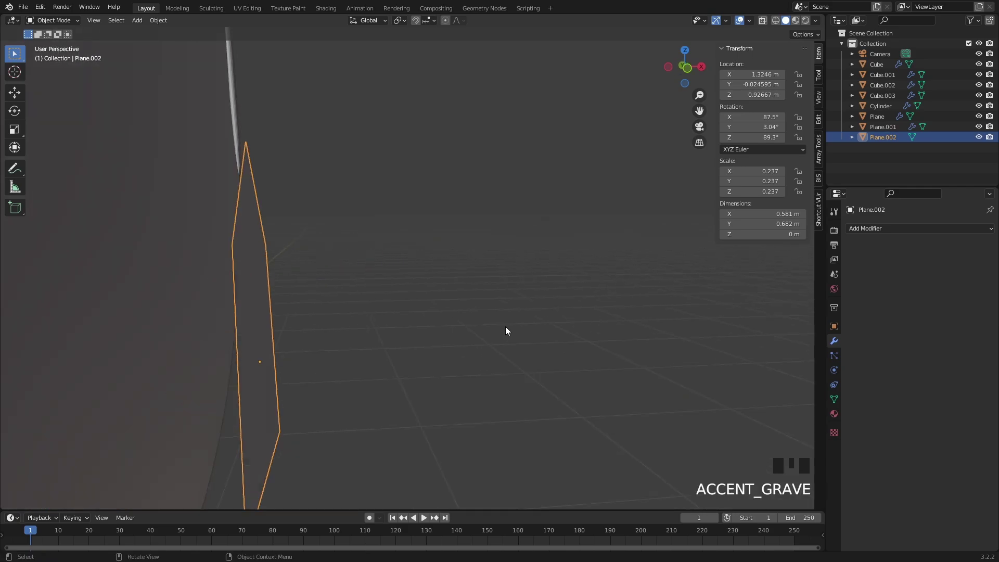
middle_drag(506, 330, 468, 336)
key(g)
click(448, 246)
key(r)
click(465, 239)
scroll(435, 279, down, 3)
scroll(465, 277, up, 1)
key(r)
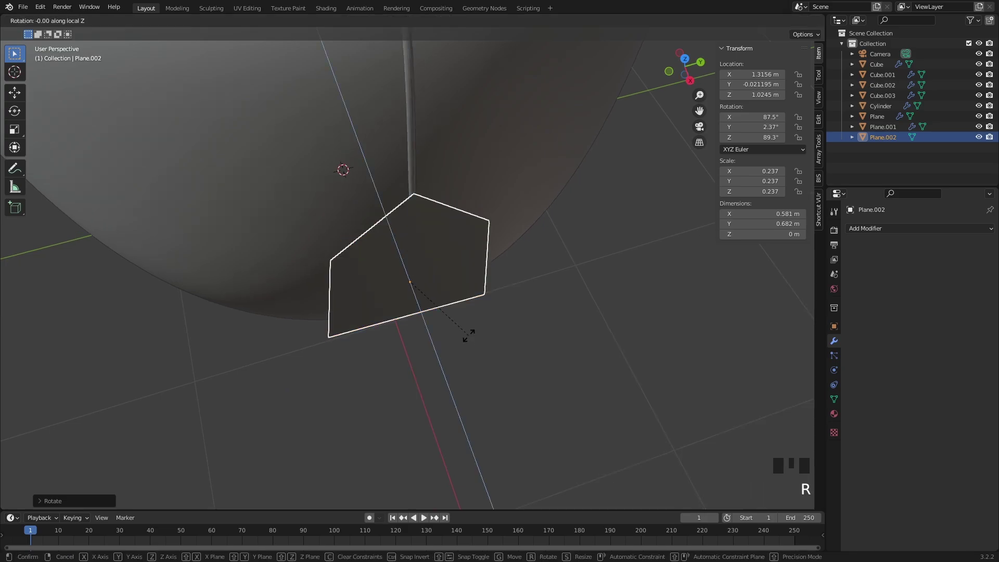
key(z)
click(468, 328)
Step: Rotate the tag about its local Y axis to a Z rotation of about 78.4°, angling it slightly against the cup
middle_drag(465, 310, 466, 333)
key(r)
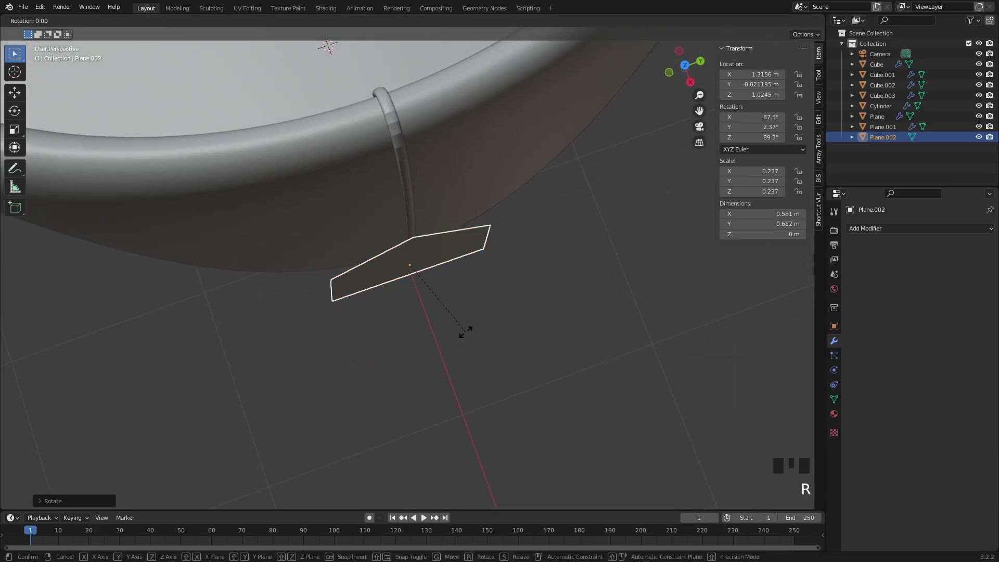
key(y)
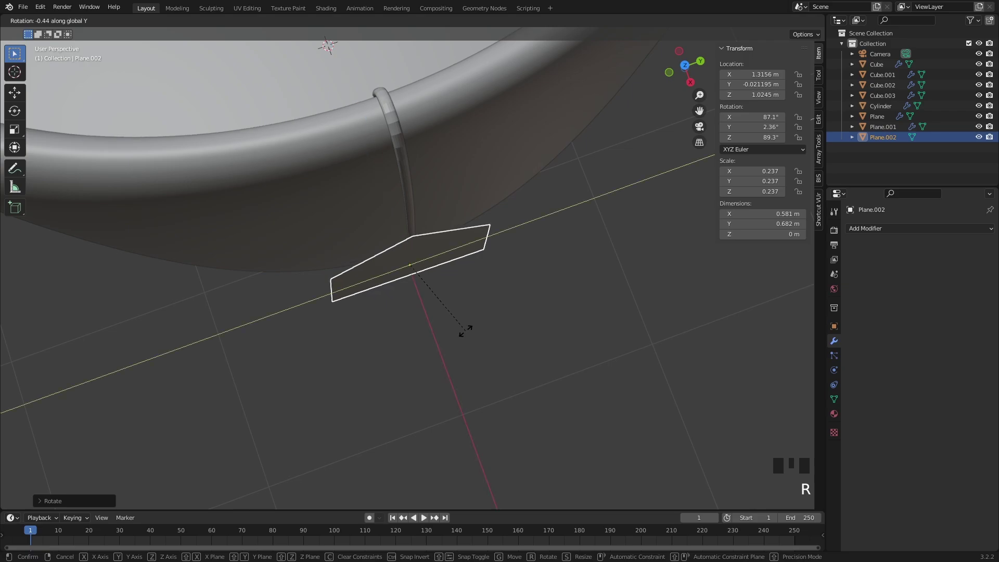
key(y)
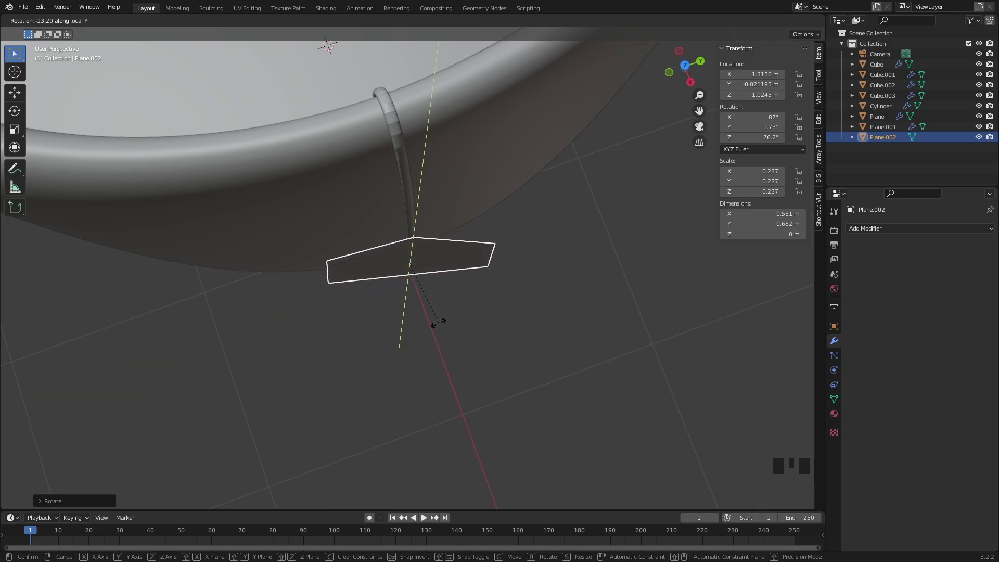
click(440, 323)
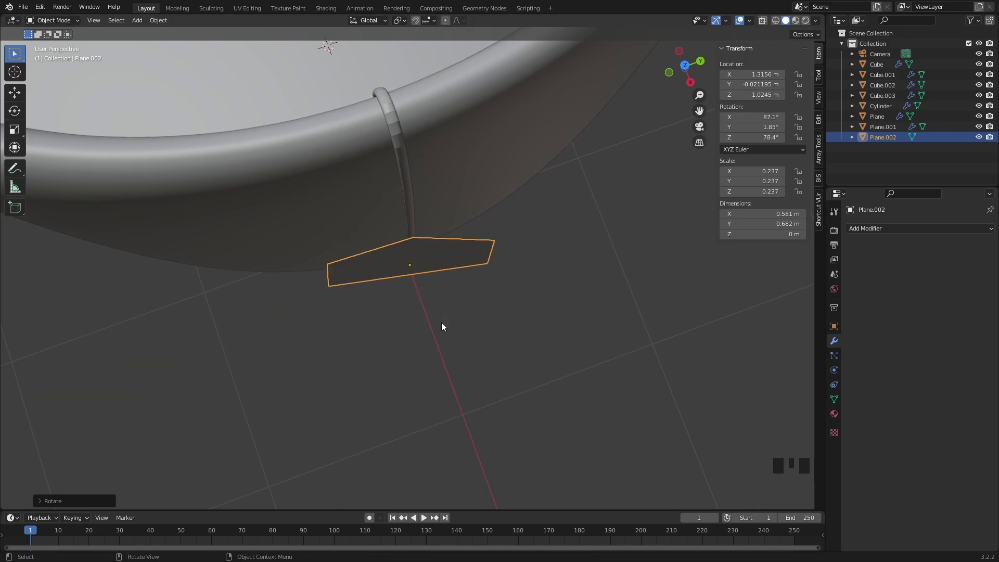
Step: Extrude the tag's faces along their normal by about 0.017 m to give the tag thickness
middle_drag(441, 322, 537, 267)
click(412, 276)
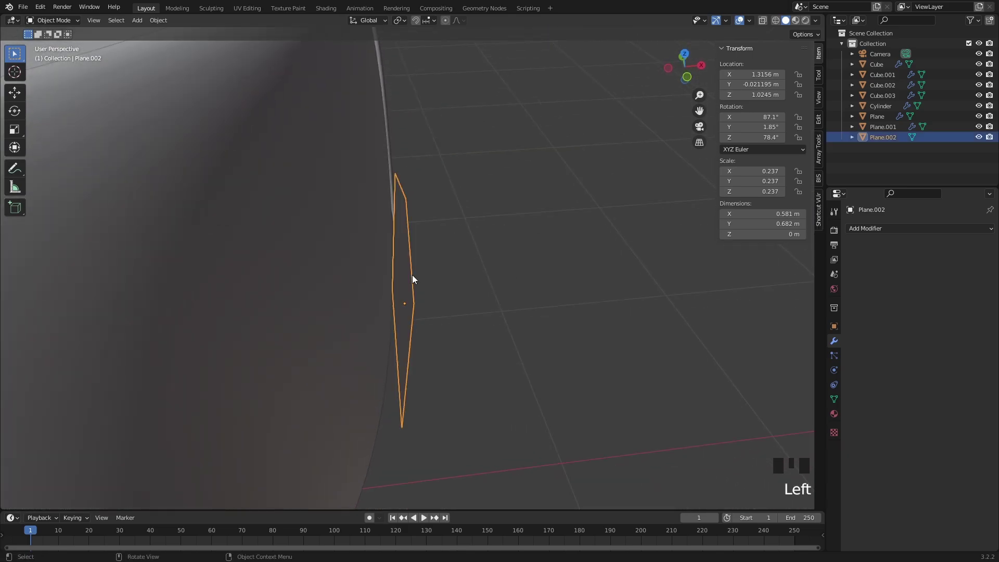
middle_drag(413, 276, 476, 277)
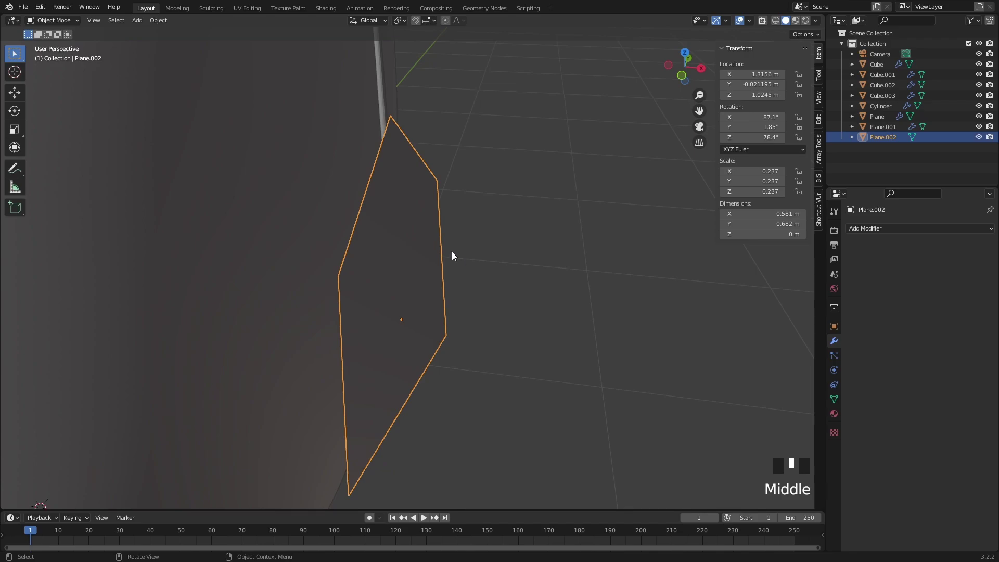
key(Tab)
key(3)
click(404, 217)
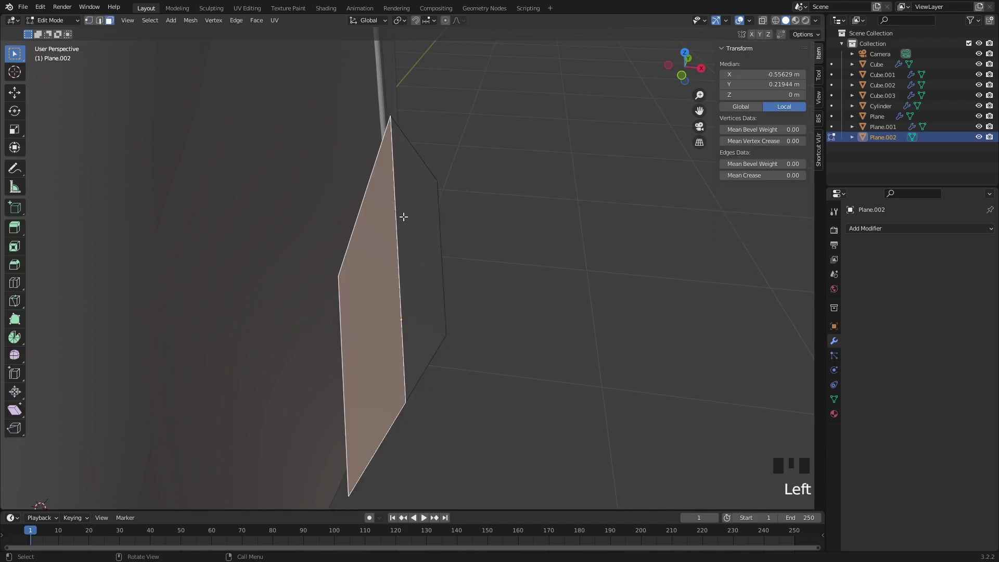
middle_drag(403, 216, 289, 247)
middle_drag(434, 212, 426, 236)
key(e)
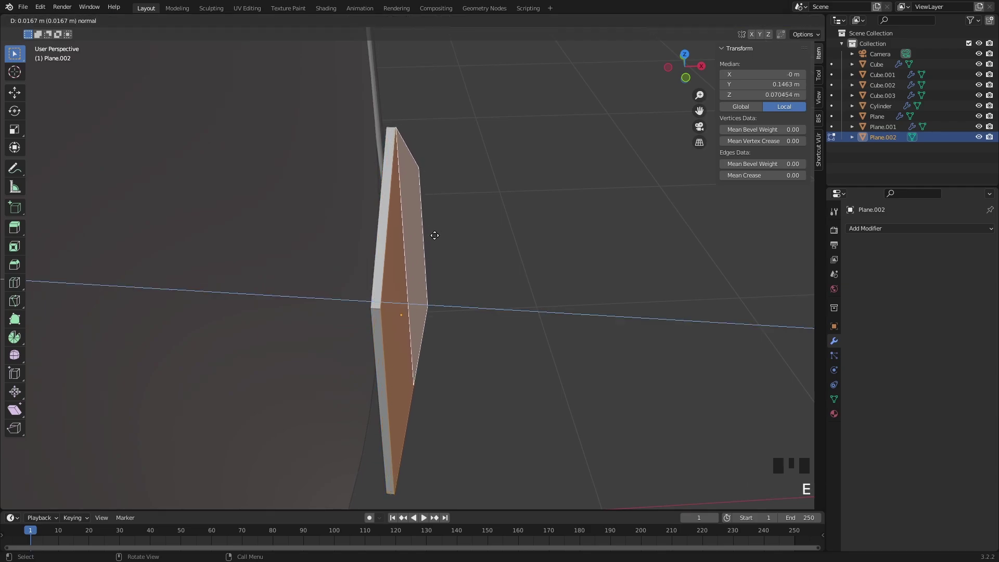
click(435, 235)
Step: Add a Subdivision modifier with viewport level 1 to the extruded tag
middle_drag(496, 227, 440, 215)
key(Tab)
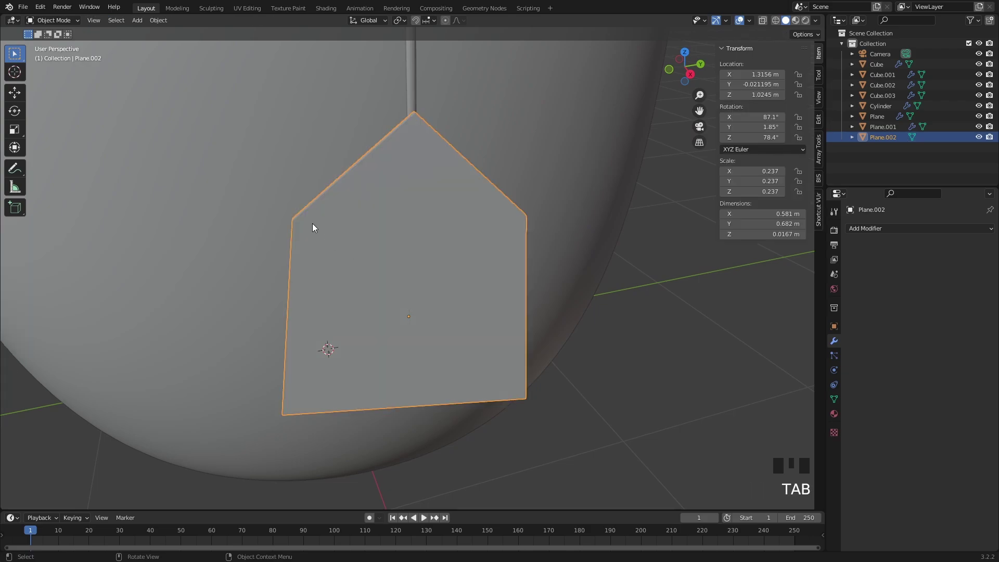
key(Tab)
mouse_move(312, 224)
middle_down()
mouse_move(303, 218)
mouse_move(315, 214)
middle_up()
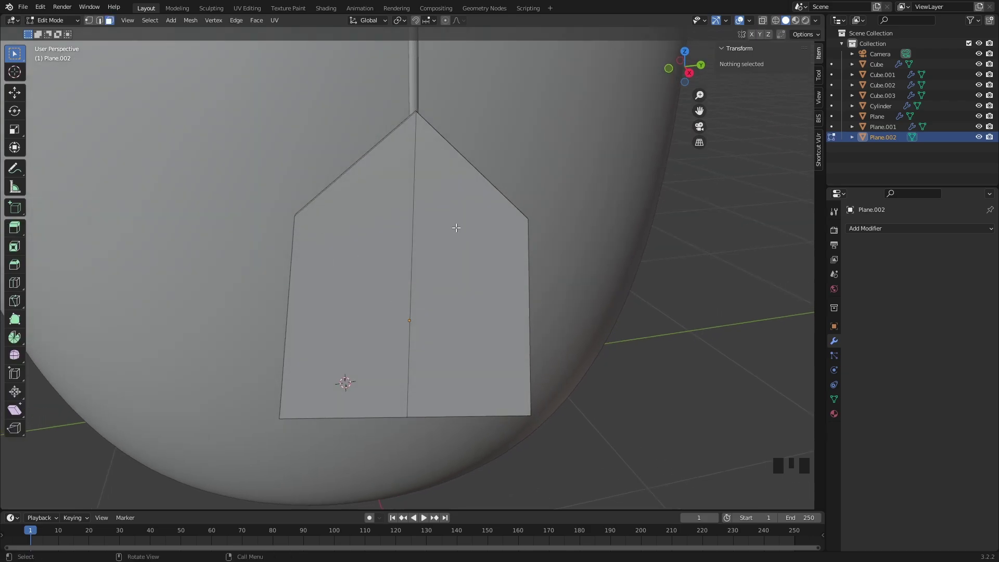
scroll(456, 227, down, 1)
scroll(508, 277, down, 1)
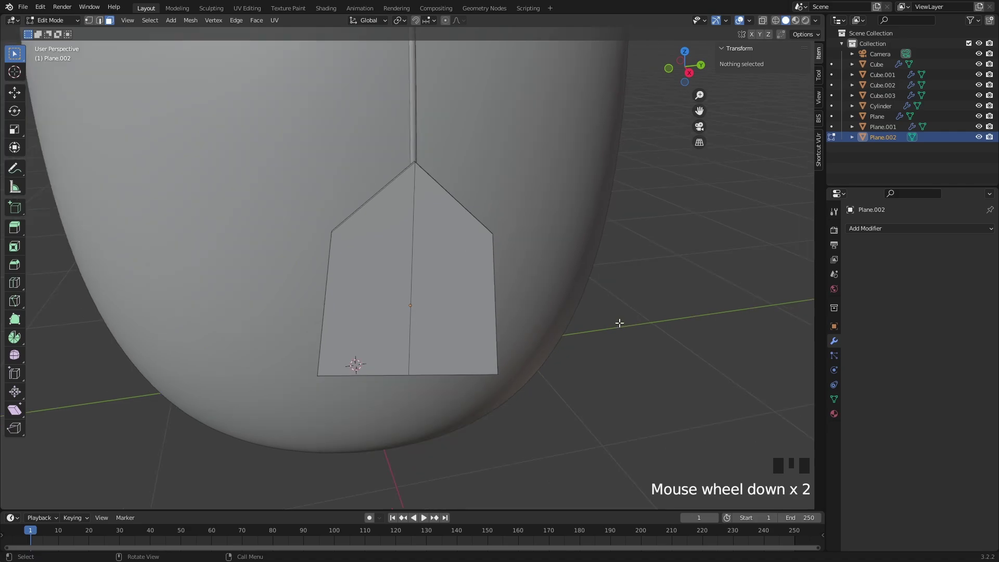
scroll(458, 282, up, 1)
middle_drag(452, 282, 450, 268)
key(Tab)
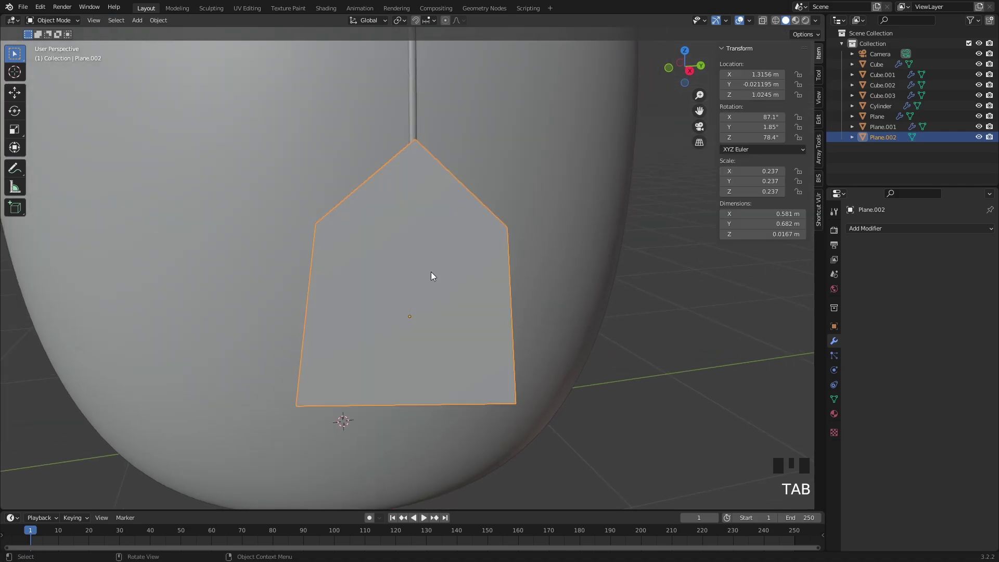
key(ctrl+1)
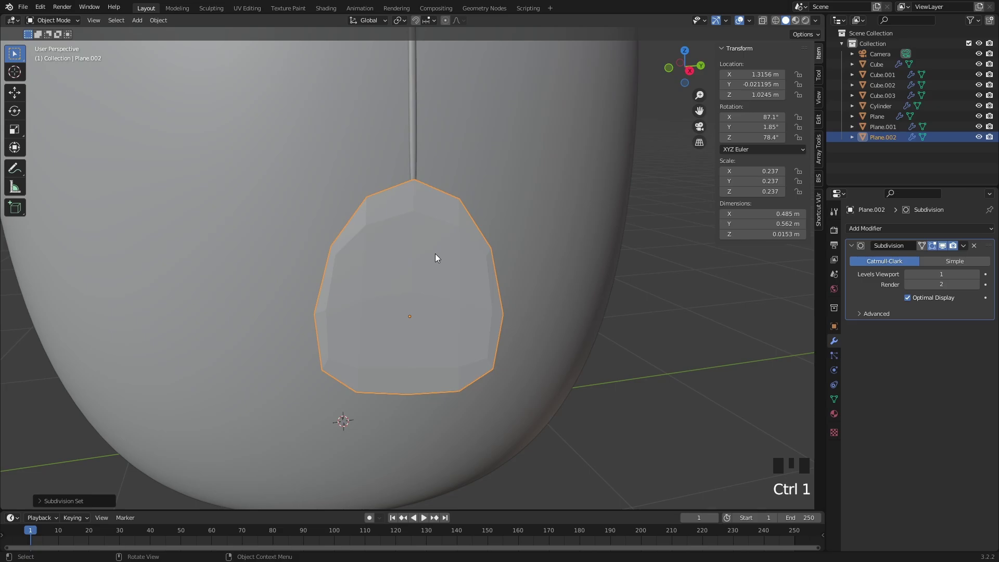
Step: Add two lengthwise loop cuts to the tag, each slid close to one of its outer side edges
middle_drag(435, 285, 441, 289)
key(Tab)
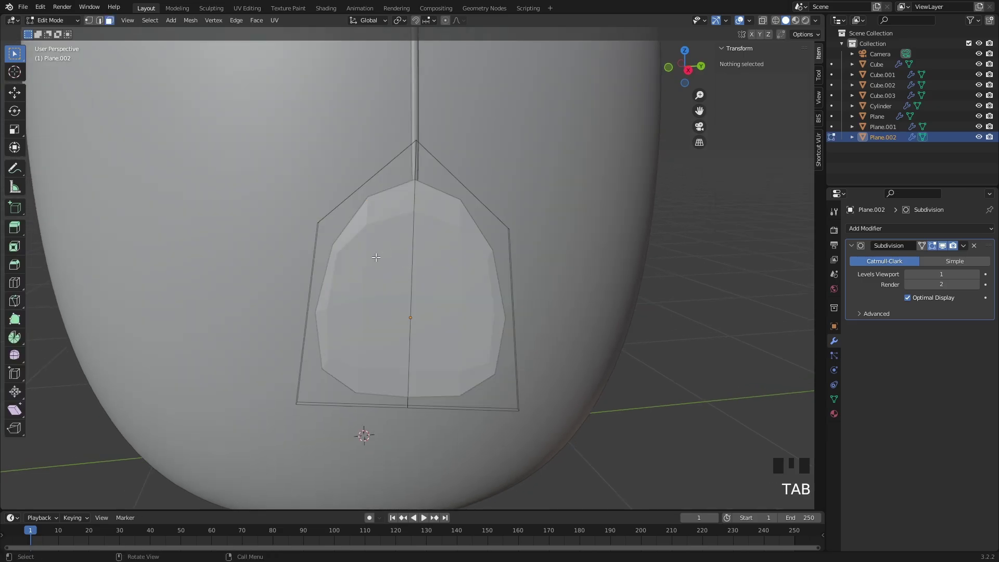
click(359, 192)
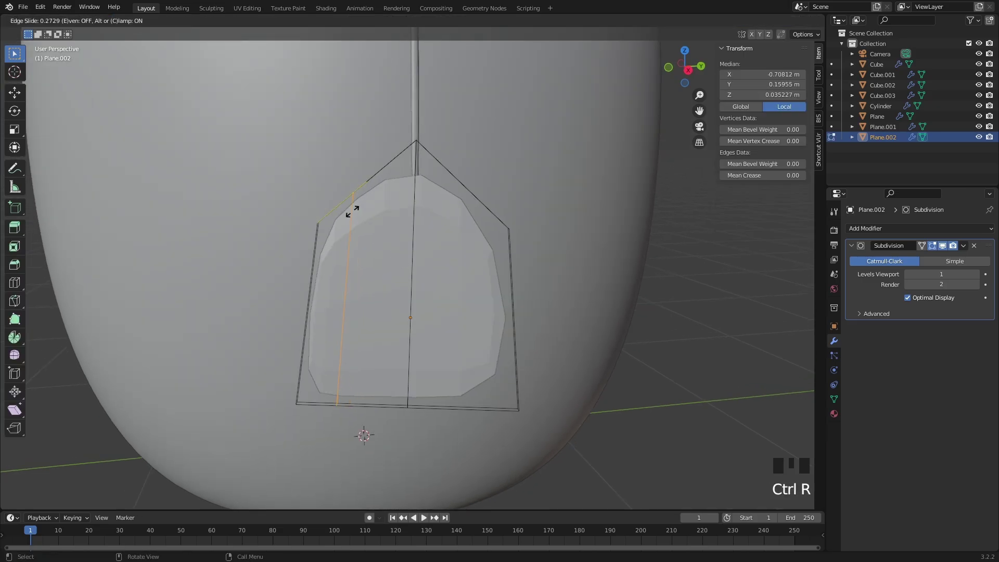
click(336, 250)
key(ctrl+r)
click(494, 233)
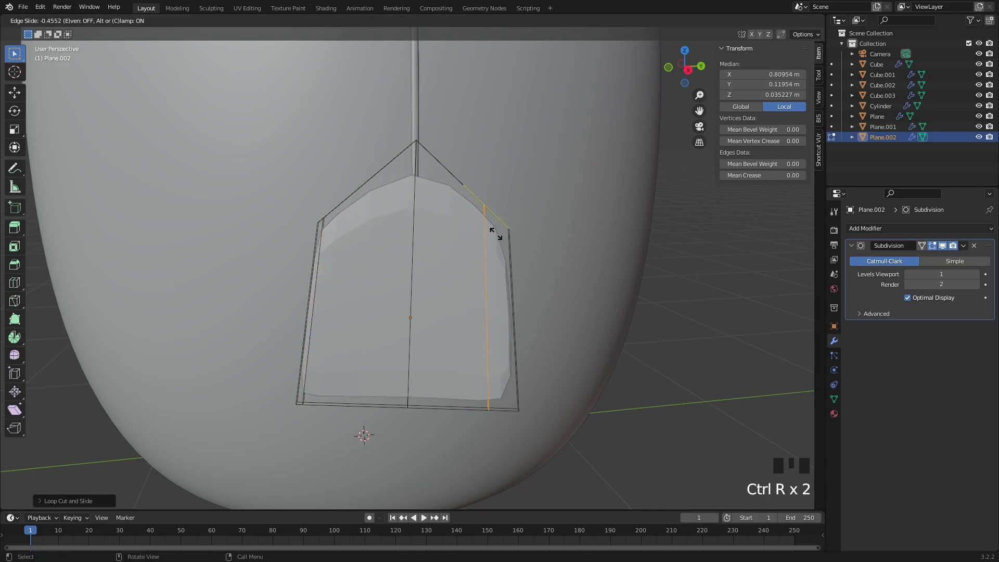
click(413, 178)
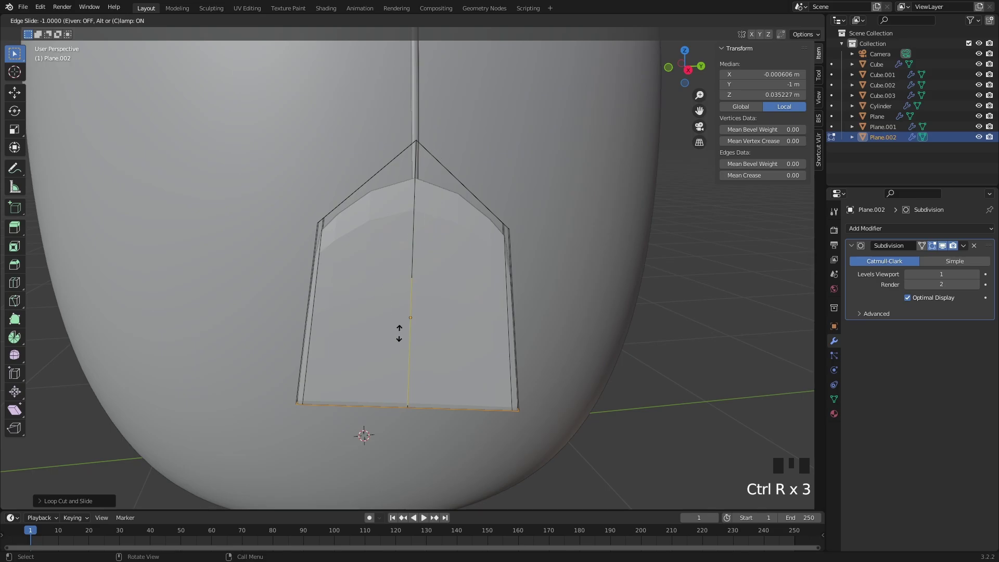
right_click(420, 264)
key(ctrl+z)
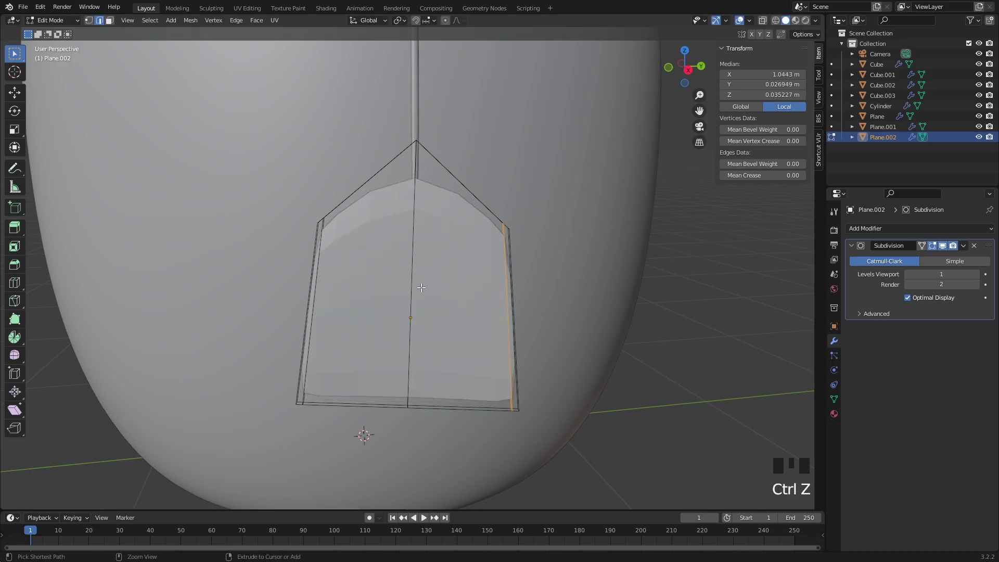
Step: Add three crosswise loop cuts to the tag: one centred, one close to the peaked edge and one close to the base
click(421, 287)
right_click(418, 242)
click(422, 239)
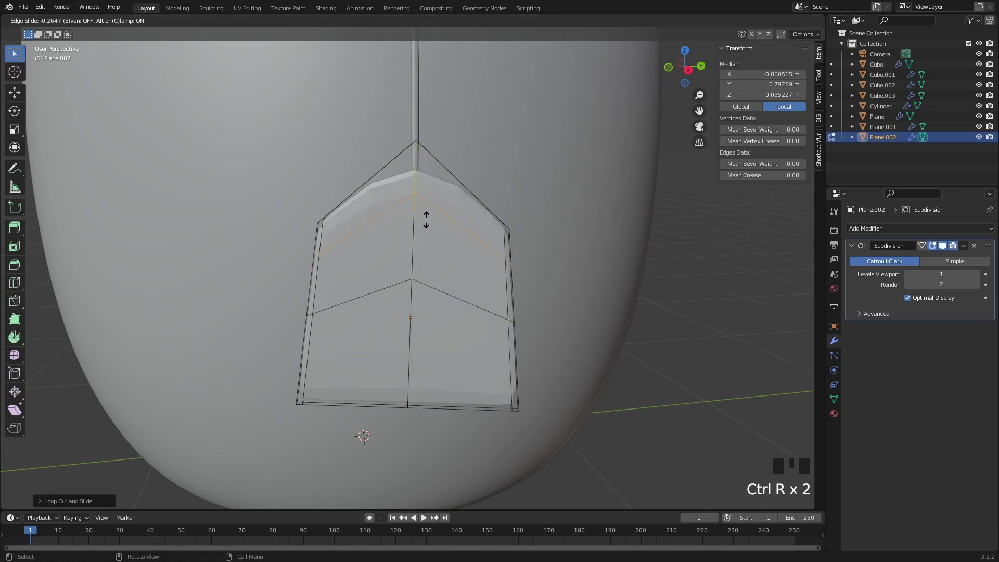
click(410, 337)
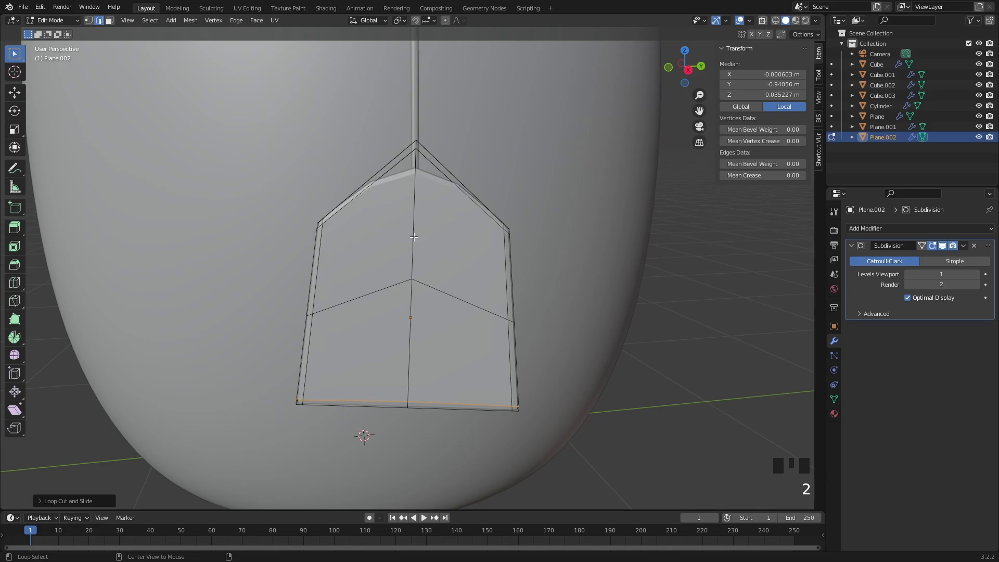
Step: Bevel the tag's lengthwise centre edge loop into a narrow strip to sharpen its peak
middle_drag(414, 237, 438, 265)
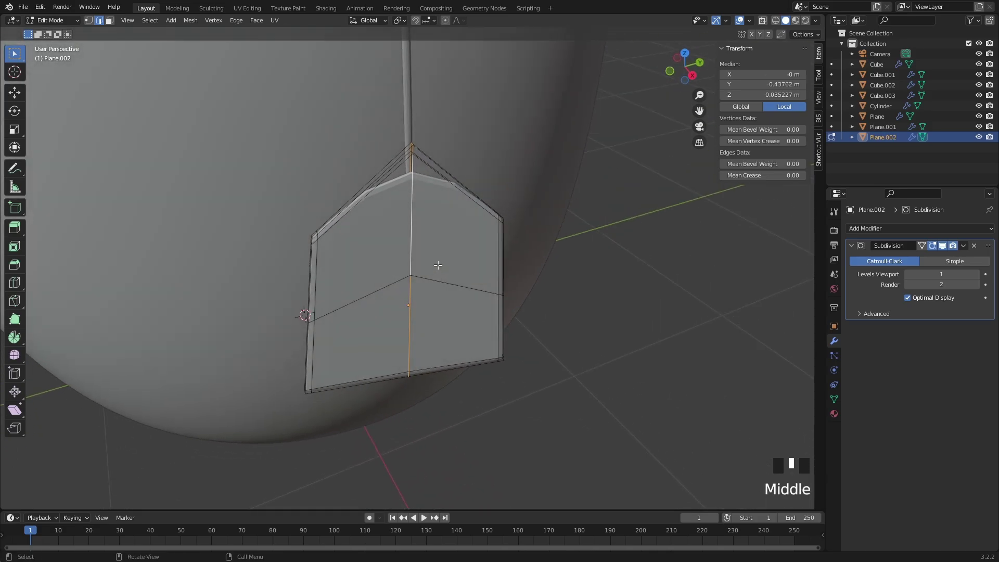
key(ctrl+b)
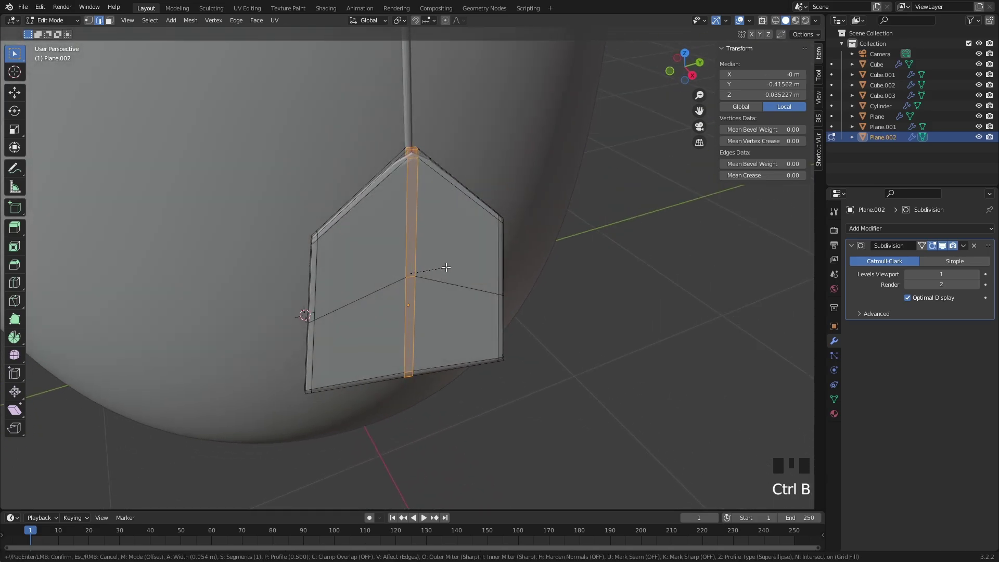
click(447, 274)
middle_drag(447, 273, 428, 250)
Step: Raise the tag's Subdivision viewport level to 2 and shade the tag smooth
key(Tab)
click(648, 342)
click(473, 270)
key(ctrl+2)
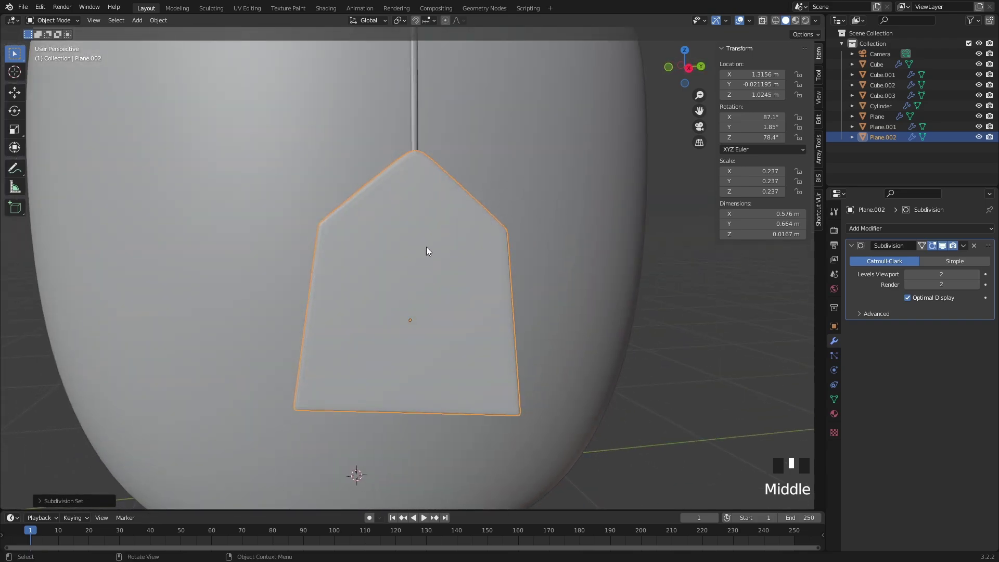
right_click(427, 244)
click(428, 244)
scroll(657, 342, down, 4)
click(660, 342)
scroll(399, 305, down, 4)
Step: Move the string's vertices near the tag's peak slightly outwards, away from the cup wall
mouse_move(398, 304)
middle_down()
mouse_move(482, 314)
mouse_move(417, 277)
mouse_move(414, 299)
mouse_move(479, 248)
mouse_move(424, 187)
mouse_move(395, 194)
mouse_move(420, 249)
middle_up()
scroll(417, 277, down, 3)
scroll(423, 272, up, 4)
scroll(430, 234, up, 2)
click(396, 196)
key(Tab)
key(shift+z)
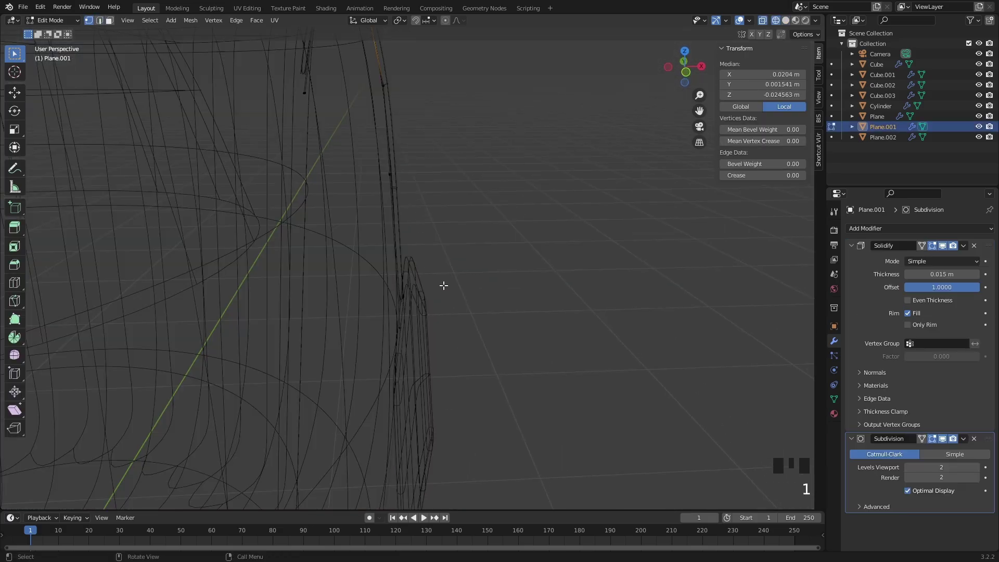
key(shift+z)
middle_drag(435, 365, 444, 319)
key(g)
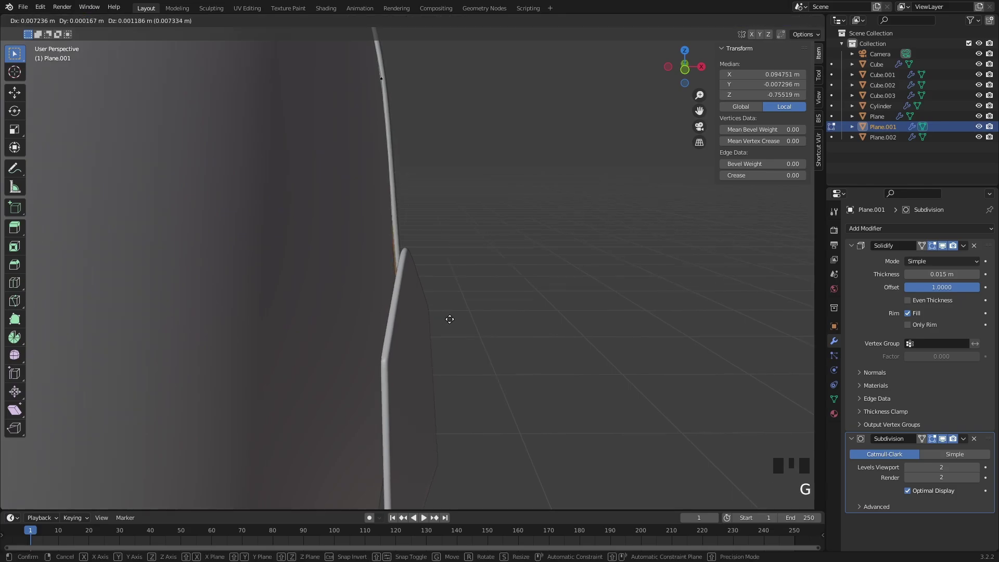
click(456, 317)
Step: Move the string's upper and middle vertices outwards from the cup wall, the middle ones by about 0.017 m
middle_drag(441, 106, 453, 164)
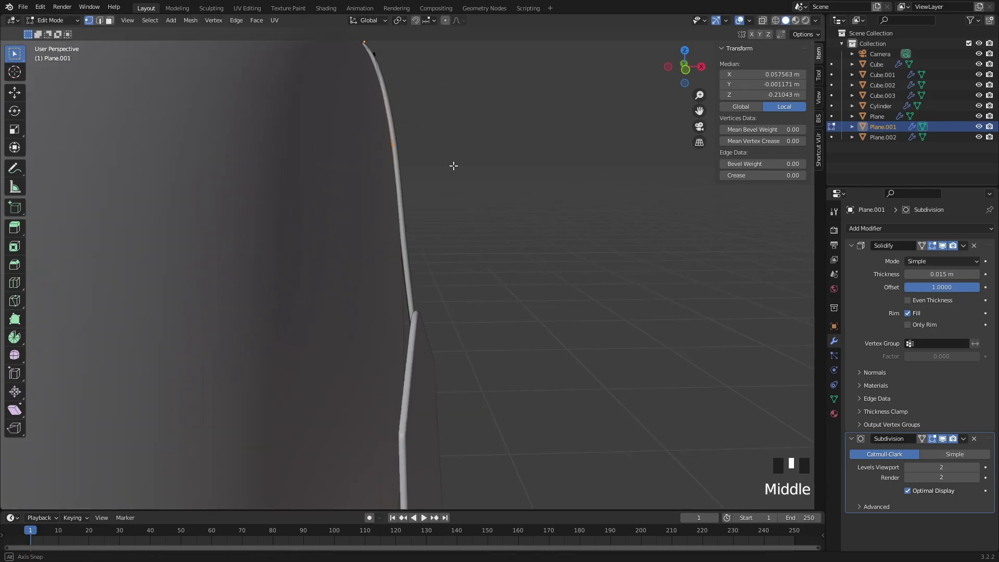
key(g)
click(453, 172)
drag(458, 235, 330, 318)
key(shift+z)
drag(458, 218, 390, 286)
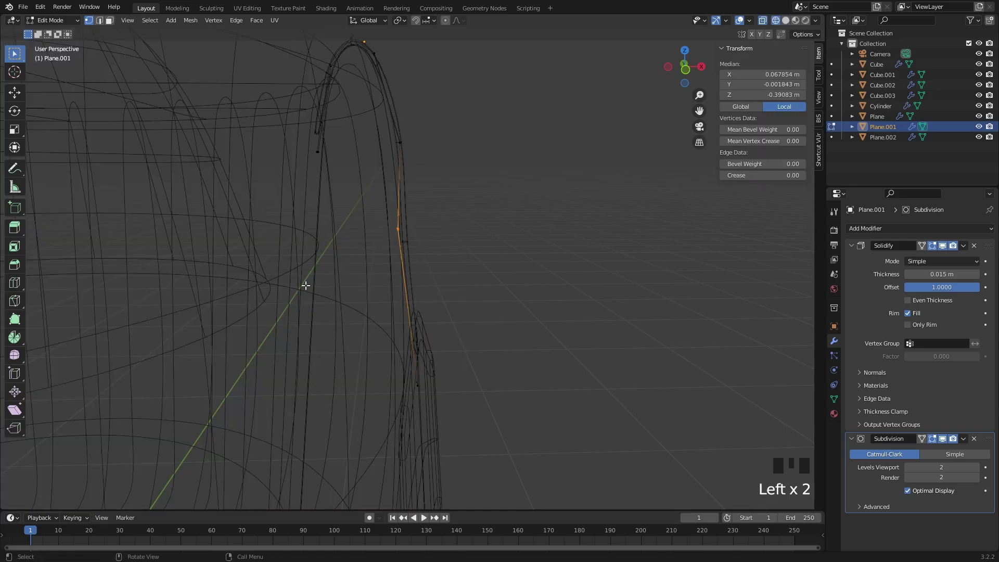
key(shift+z)
key(g)
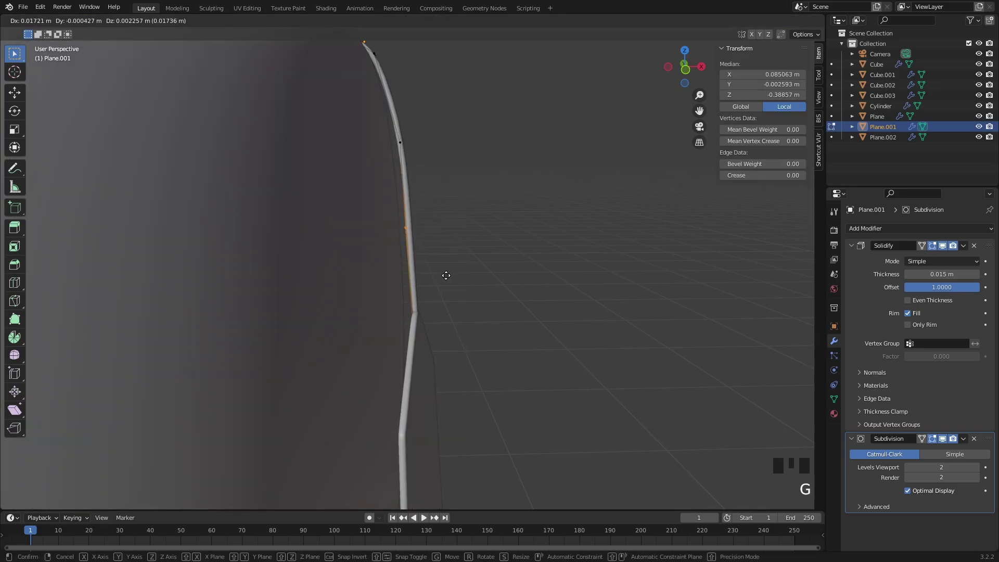
click(448, 275)
click(479, 269)
middle_drag(480, 270, 399, 308)
key(Tab)
click(561, 358)
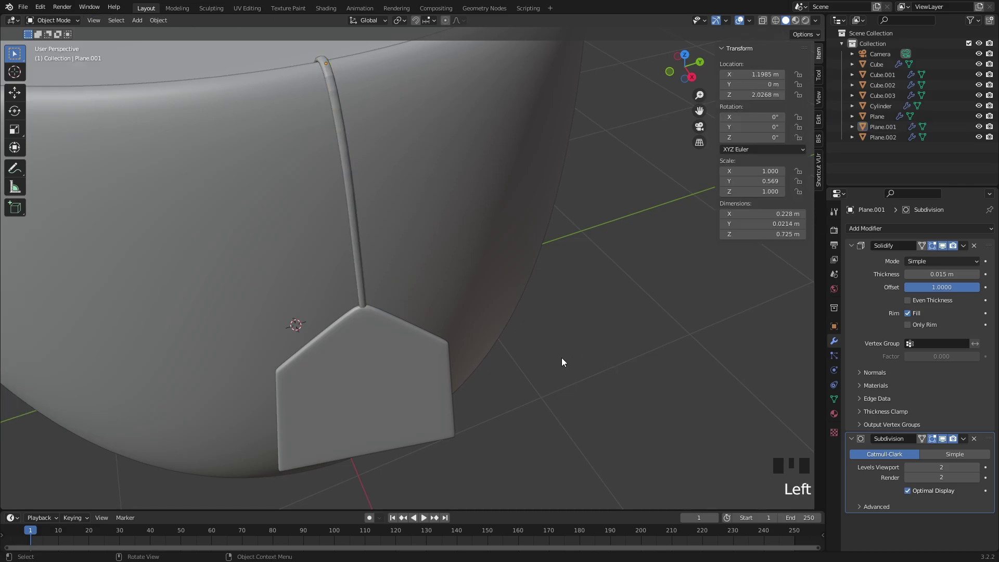
Step: Move the tag slightly sideways so its peak lines up with the end of the string
middle_drag(561, 358, 397, 280)
scroll(358, 344, up, 2)
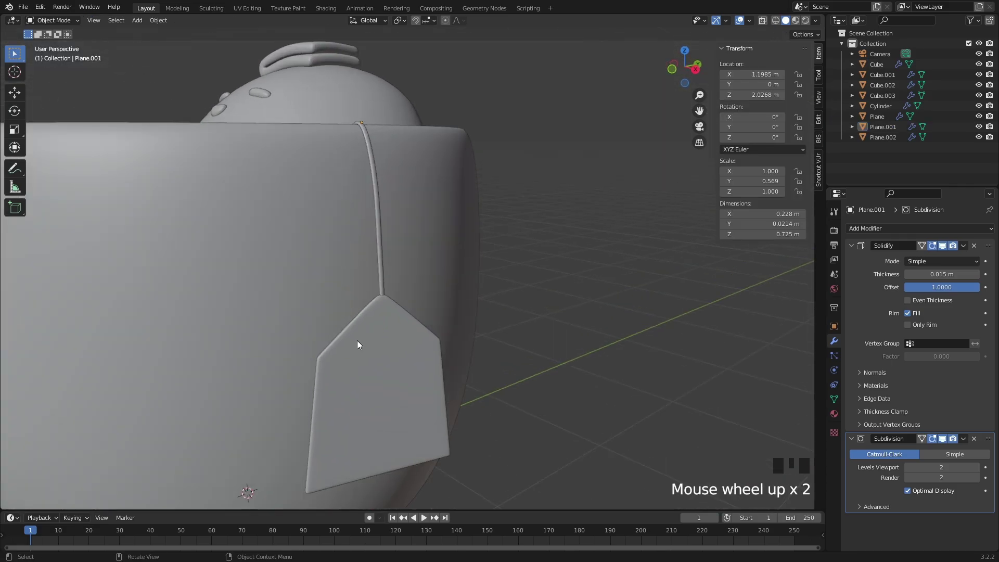
middle_drag(357, 344, 407, 347)
click(382, 334)
key(g)
click(383, 334)
scroll(416, 359, down, 2)
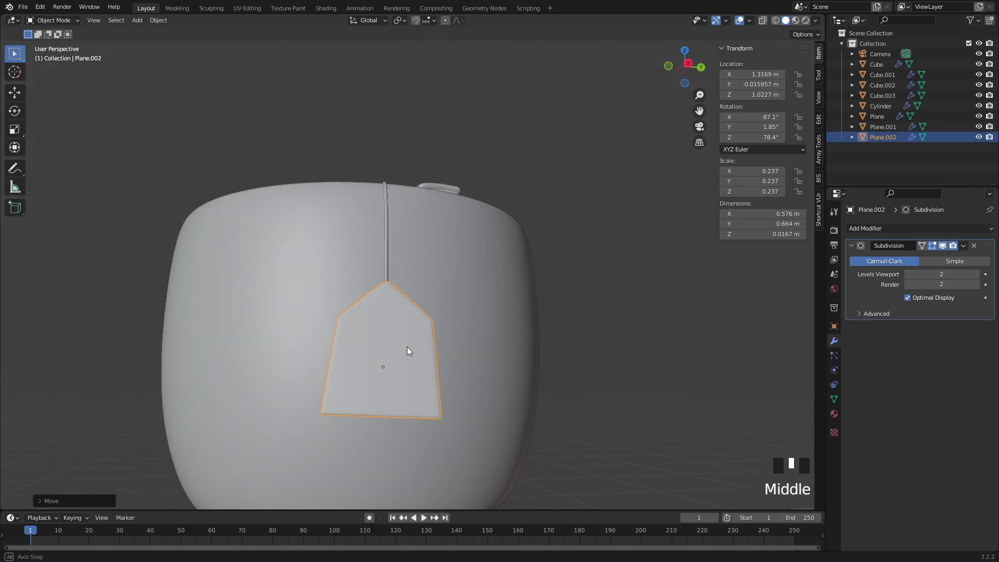
Step: Duplicate the tag above the original and scale the copy down to about 0.099
key(shift+d)
key(s)
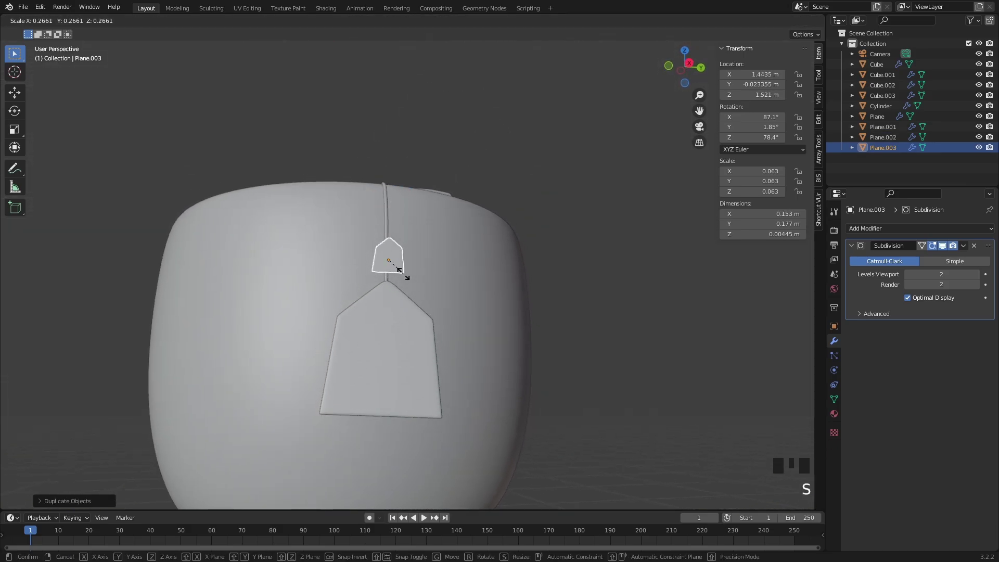
click(413, 280)
Step: Move the small tag against the cup wall and centre it on the string above the large tag
middle_drag(413, 280, 427, 287)
middle_drag(438, 317, 382, 281)
key(g)
click(426, 260)
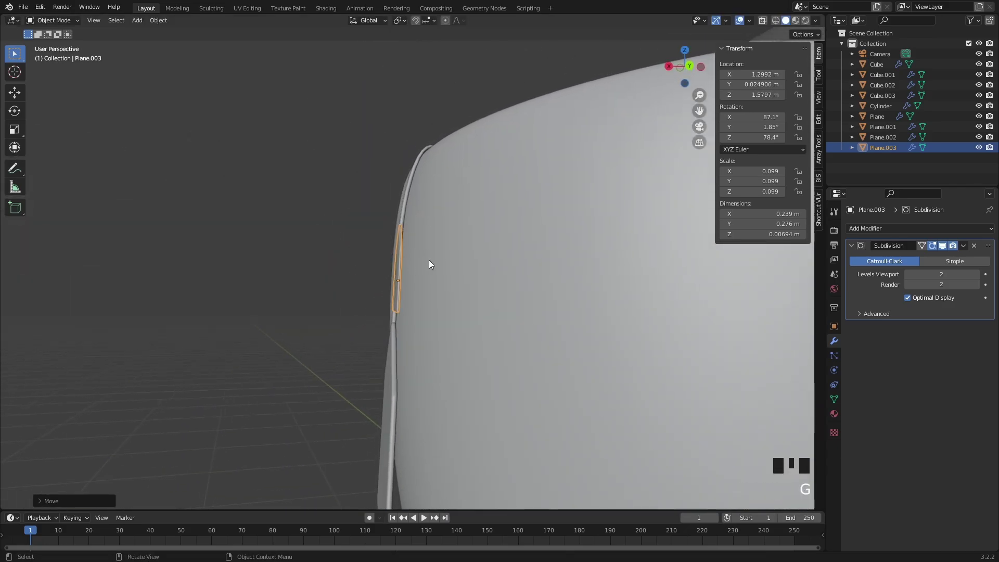
middle_drag(429, 260, 447, 281)
key(g)
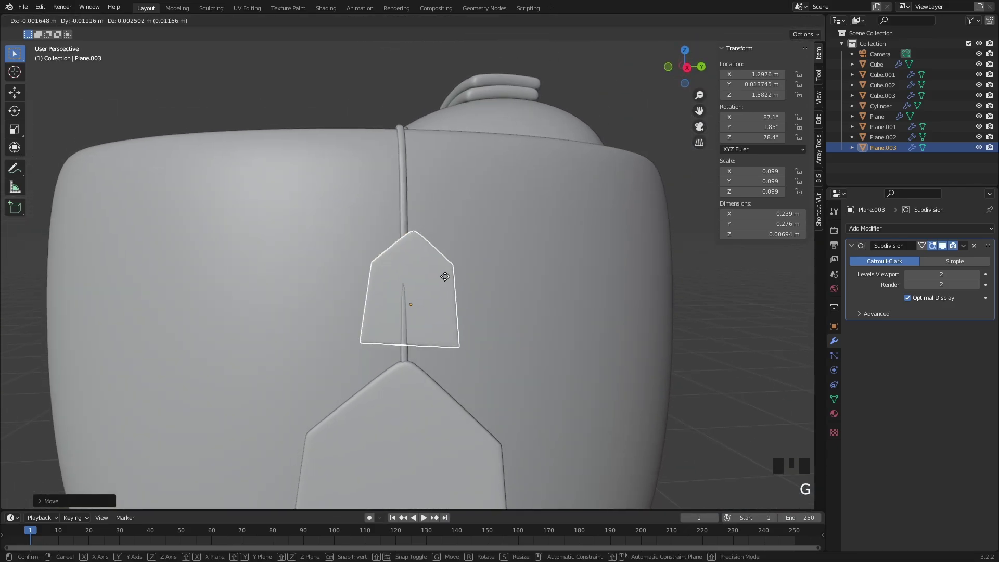
click(436, 276)
Step: Rotate the small tag freely to follow the cup wall, to about 83.2°, -0.45°, 80.1°, and reposition it on the string
key(r)
key(r)
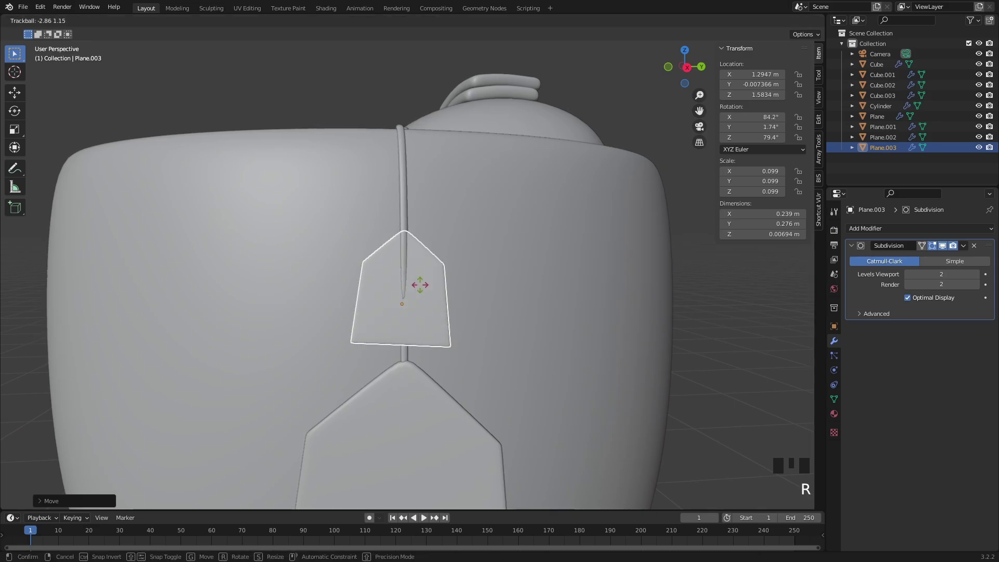
click(439, 308)
key(r)
key(r)
click(446, 296)
middle_drag(445, 297, 425, 303)
scroll(421, 294, up, 2)
key(g)
click(413, 286)
Step: Scale the small tag's whole mesh along its local Z axis to thicken it to about 0.0127 m
key(Tab)
scroll(416, 313, down, 2)
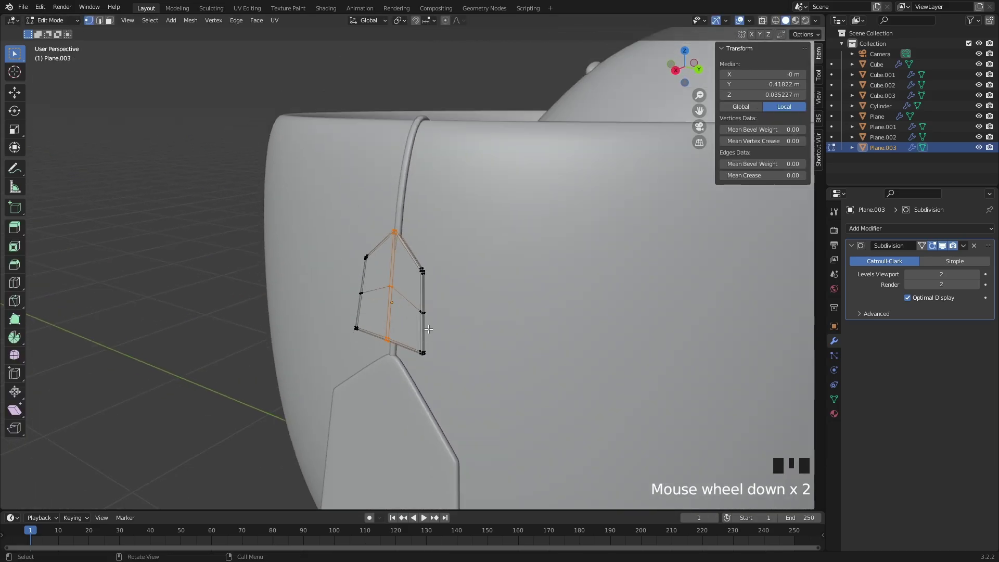
scroll(377, 313, up, 2)
middle_drag(377, 313, 408, 282)
key(3)
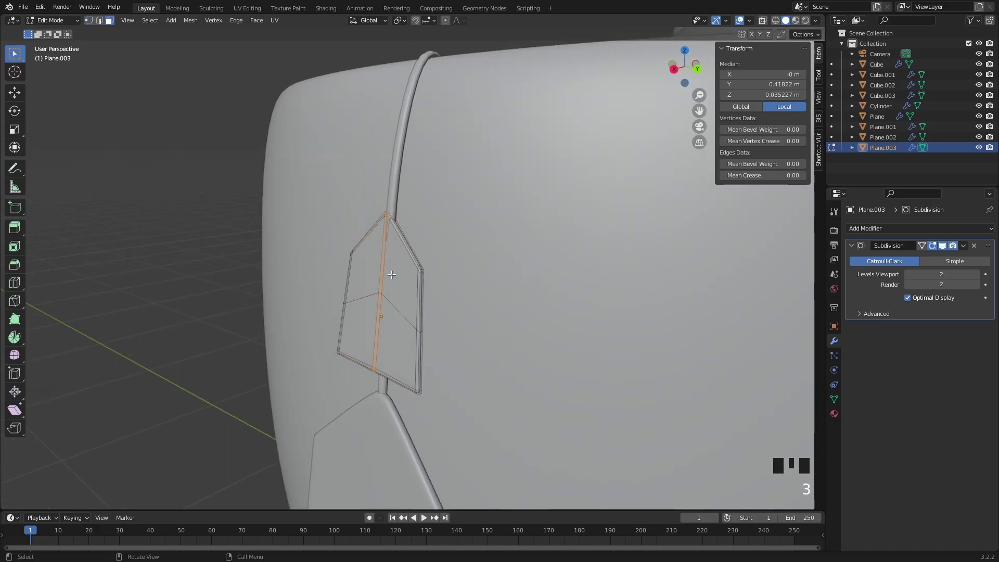
click(397, 274)
key(ctrl+l)
middle_drag(397, 274, 431, 276)
scroll(398, 275, up, 1)
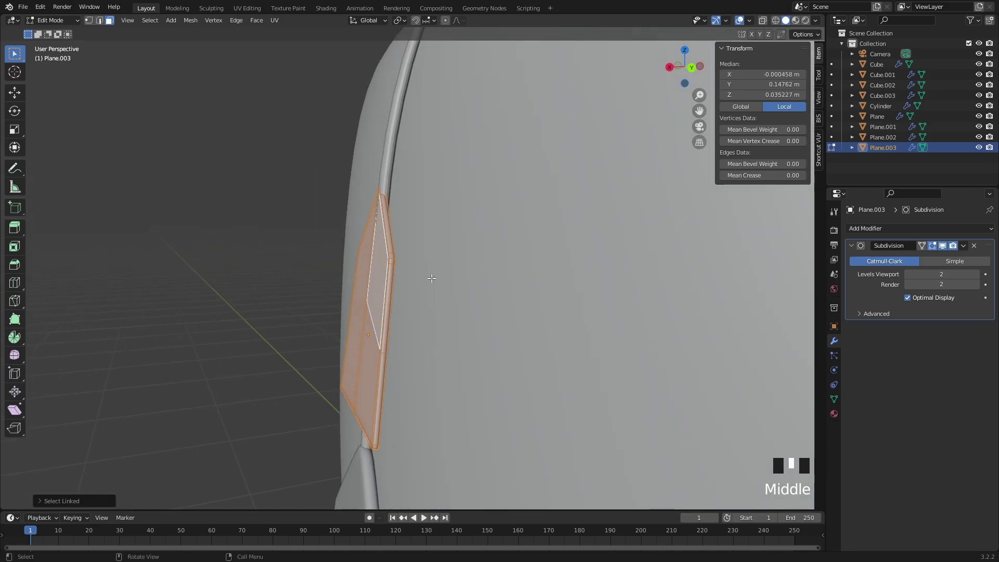
key(s)
key(z)
key(z)
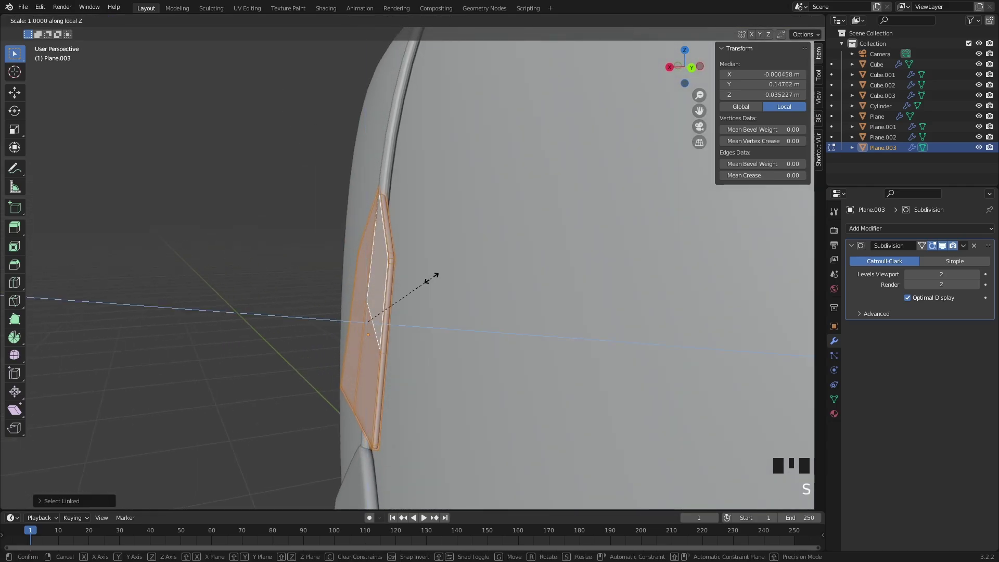
click(471, 293)
middle_drag(471, 294, 478, 303)
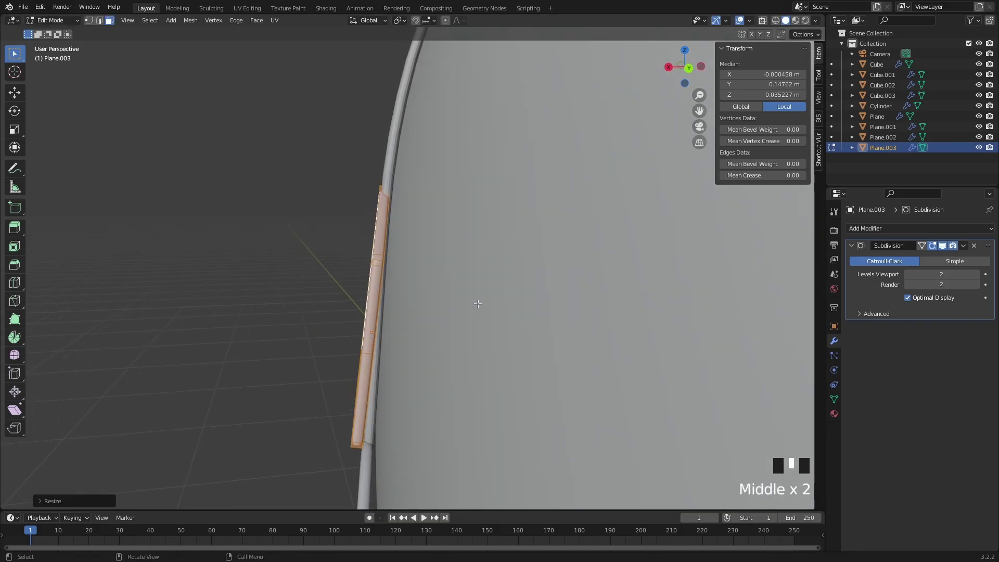
key(Tab)
Step: Adjust the small tag's position on the string to about X 1.2999 m, Y -0.0042 m, Z 1.5838 m
middle_drag(332, 256, 388, 251)
click(390, 248)
key(g)
click(395, 243)
key(g)
click(445, 253)
key(g)
click(388, 251)
click(318, 232)
Step: Shade the string smooth and deselect it
scroll(317, 232, down, 2)
middle_drag(317, 232, 386, 203)
scroll(403, 190, down, 2)
click(405, 189)
right_click(404, 188)
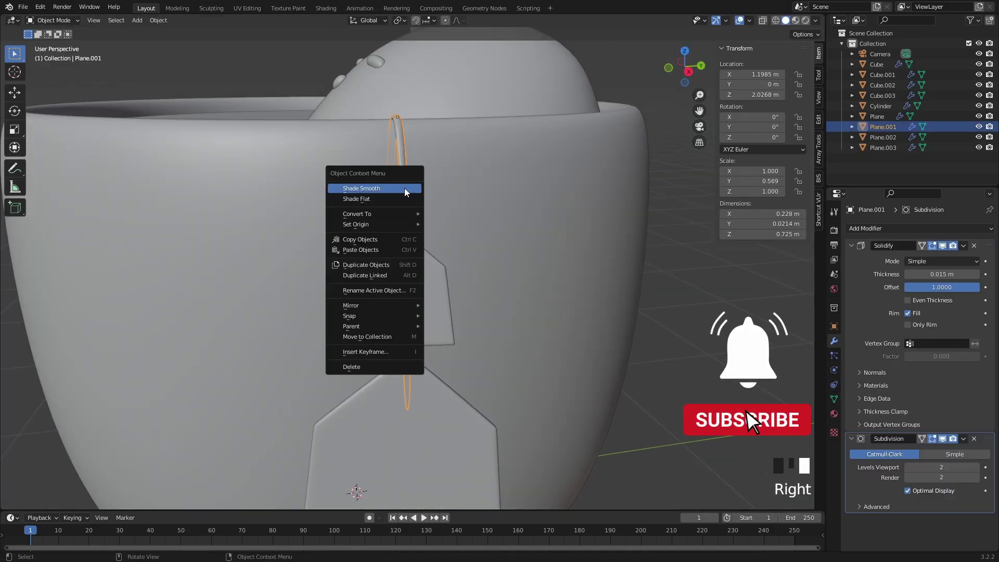
click(684, 360)
Step: Examine the whole cup with its string and both tags from several angles and distances
scroll(483, 331, down, 10)
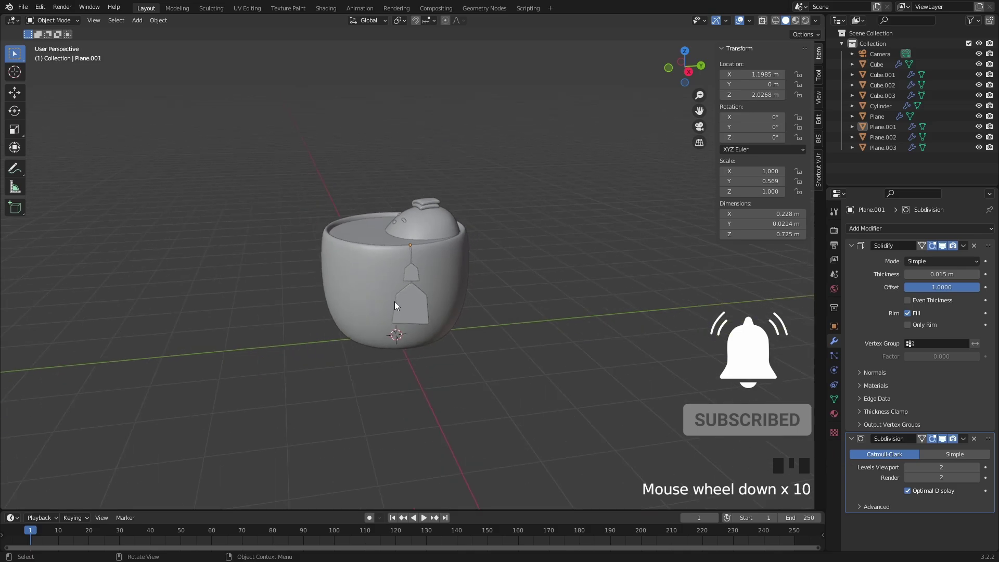
scroll(435, 292, up, 4)
middle_drag(394, 301, 470, 220)
scroll(453, 281, up, 5)
click(432, 289)
scroll(533, 310, down, 5)
scroll(557, 325, down, 4)
scroll(516, 299, up, 2)
scroll(441, 239, up, 2)
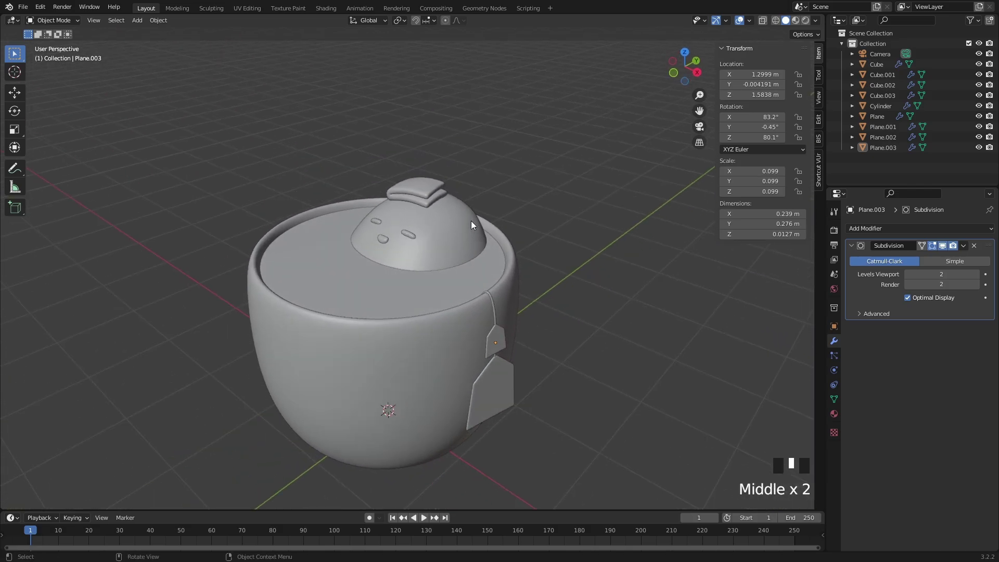
Step: Rename the liquid surface plane as water and the cup's cylinder as cup
click(316, 286)
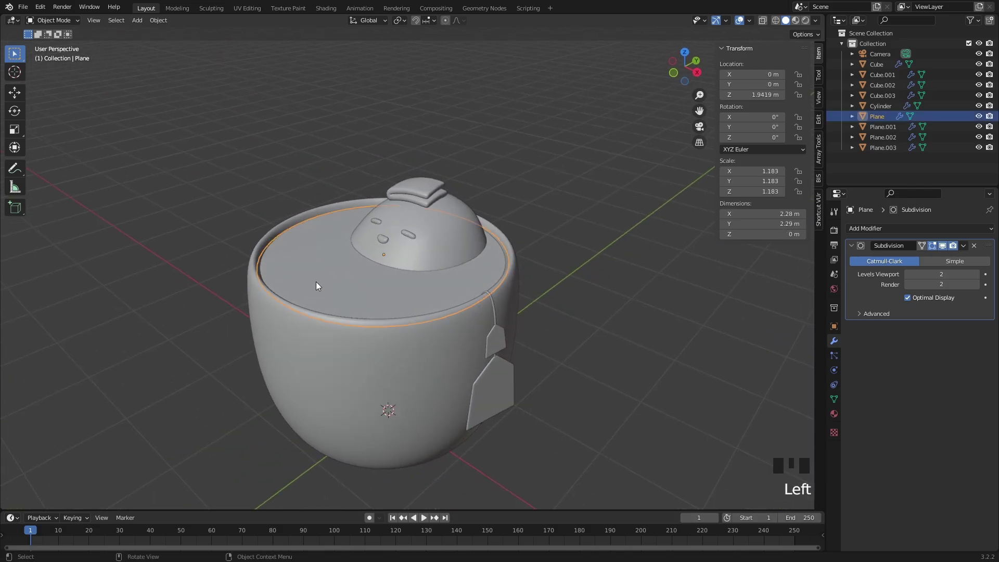
double_click(882, 116)
text(w)
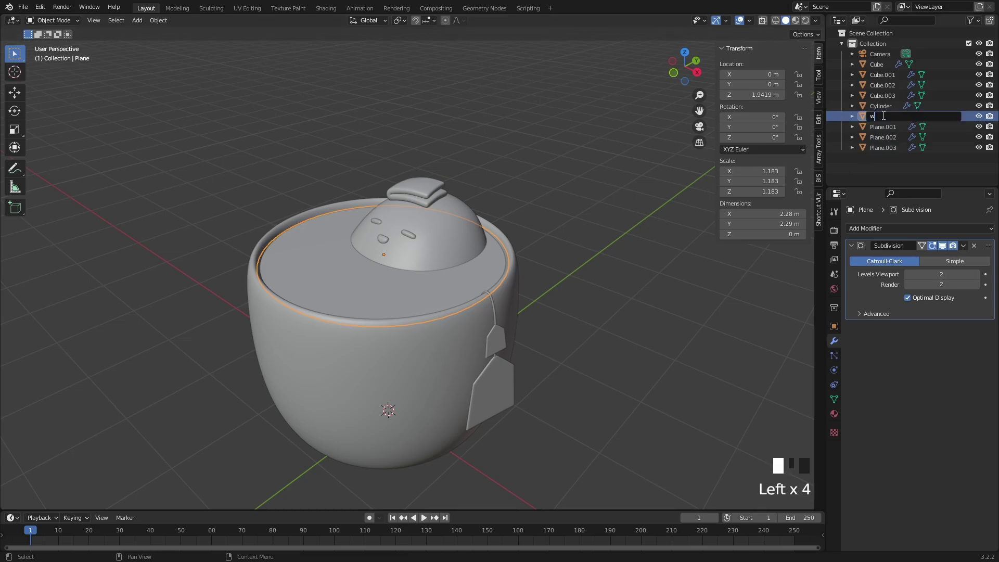
text(ater)
key(Return)
click(894, 105)
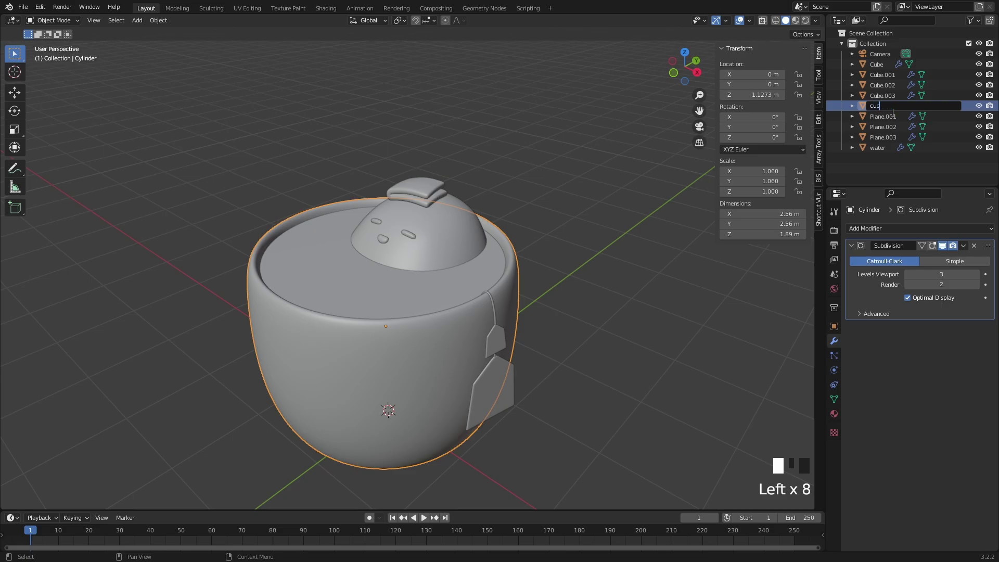
text(cup)
key(Return)
Step: Rename the tea-bag string object as string
click(495, 305)
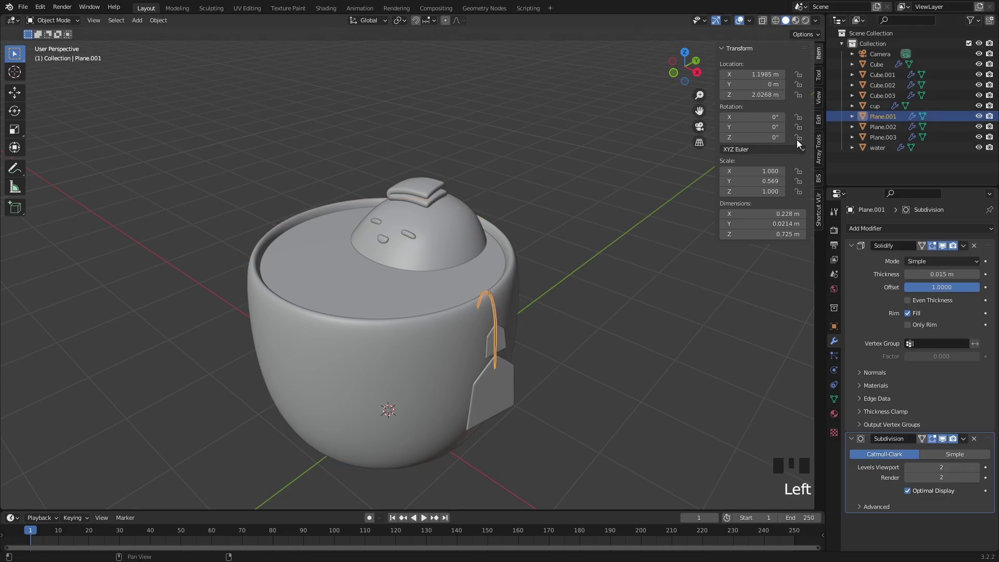
click(890, 116)
text(string)
key(Return)
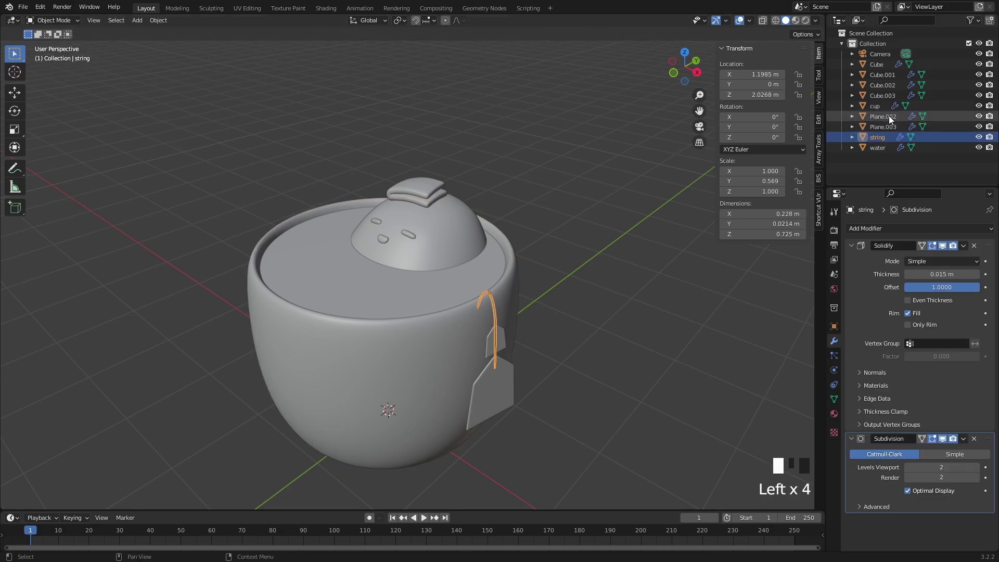
Step: Rename the small tag object as tag.001
click(497, 346)
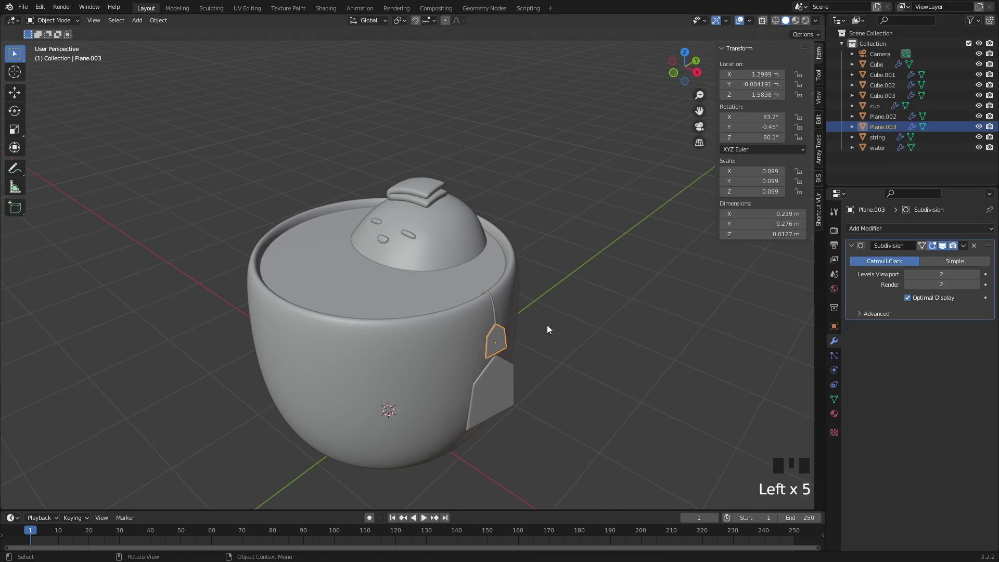
double_click(873, 124)
text(tag/001)
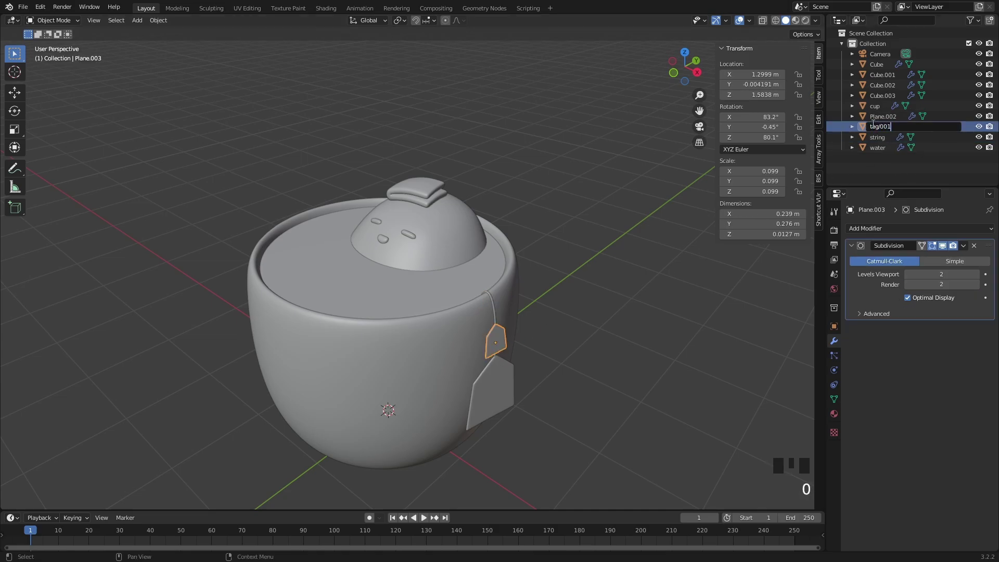
key(Return)
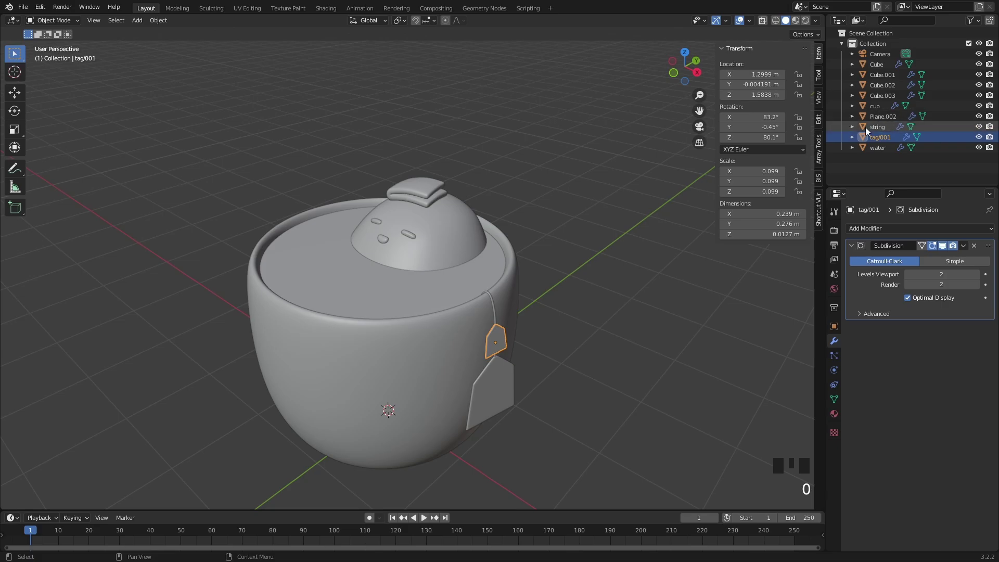
double_click(889, 137)
key(Left)
key(Left)
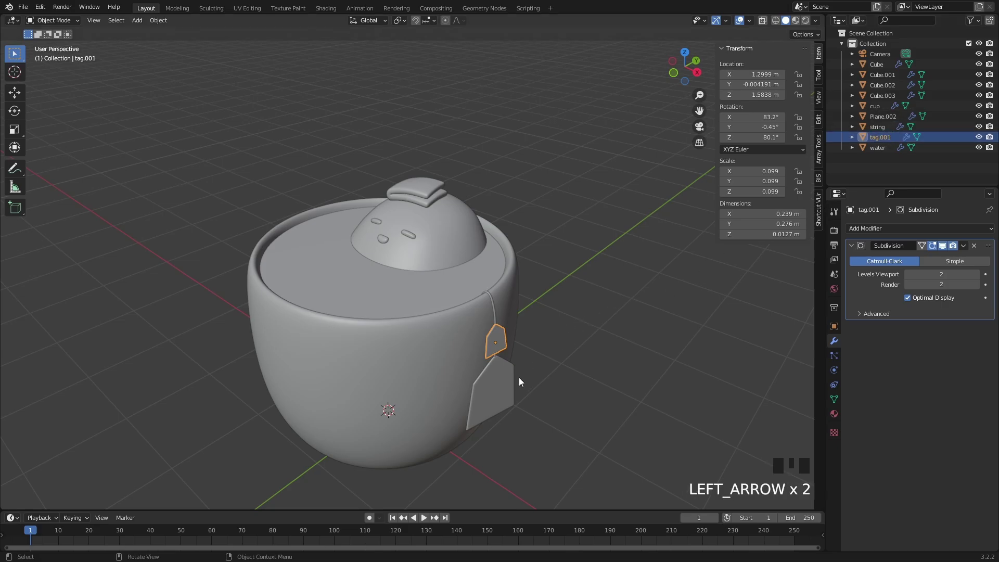
Step: Rename the large tag object as tag.002 and clear the selection
click(509, 385)
double_click(883, 116)
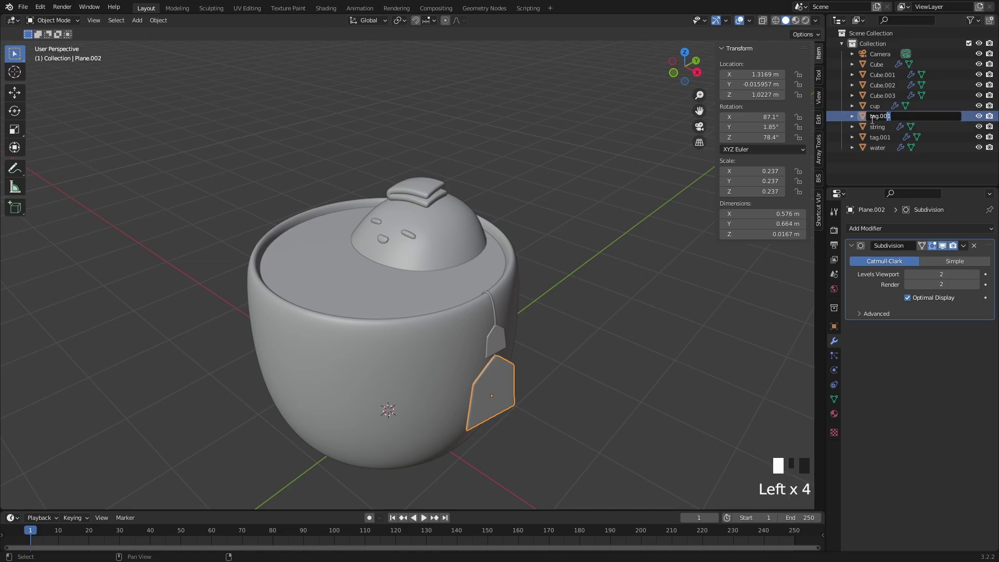
text(2)
key(Return)
click(567, 211)
Step: Rename the character's head object as duck
click(454, 224)
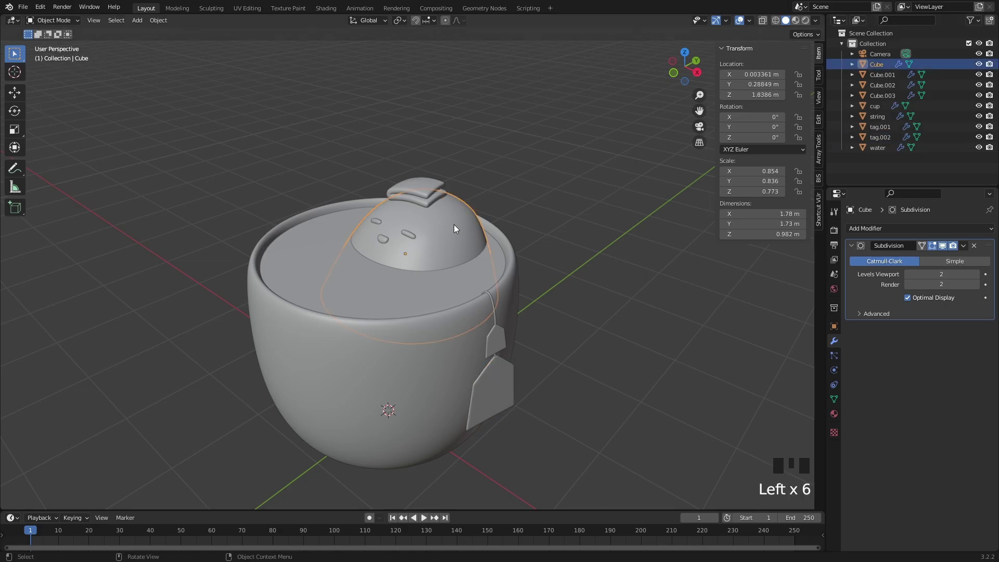
double_click(875, 63)
text(du)
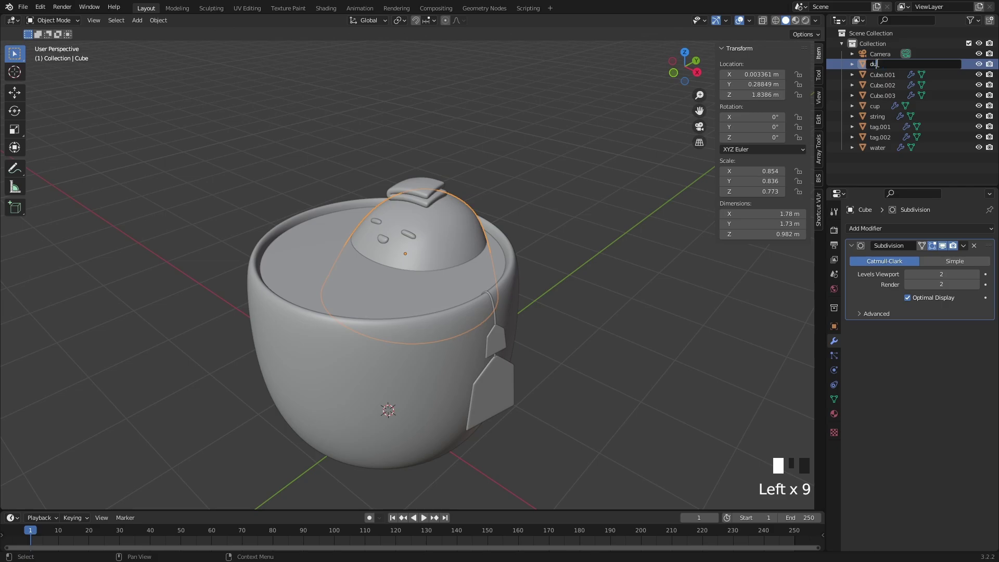
text(ck)
key(Return)
Step: Rename the mirrored eyes object on the head as eyes
click(413, 232)
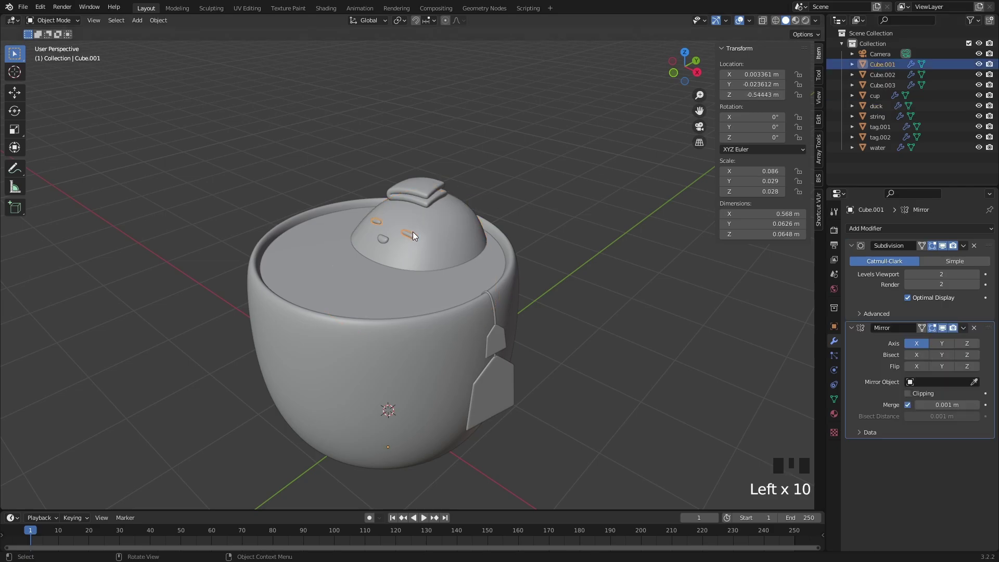
double_click(883, 65)
text(eyes)
key(Return)
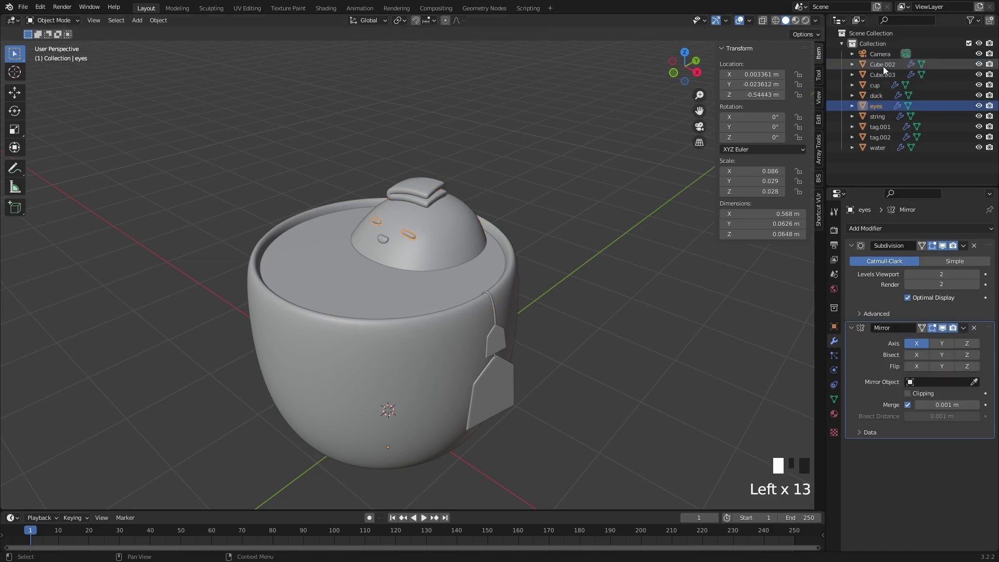
Step: Rename the small mouth object below the eyes as mouth
click(385, 242)
click(877, 67)
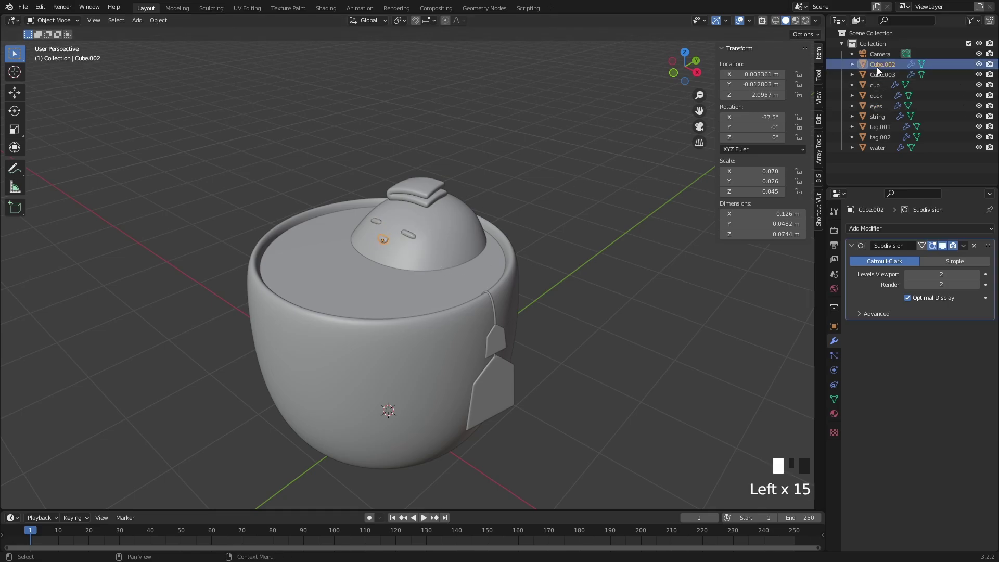
text(mouth)
key(Return)
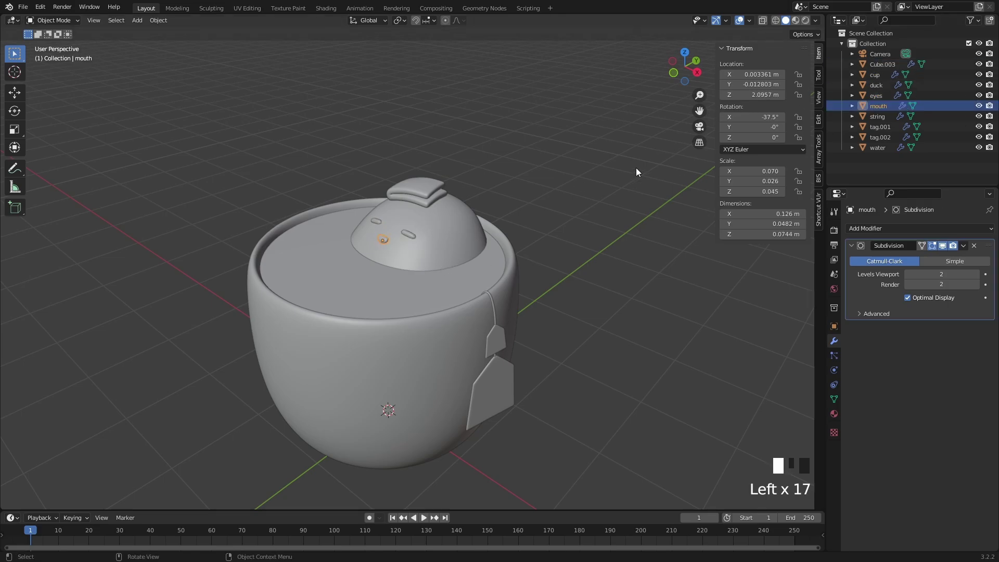
Step: Rename the folded cloth object on top of the head as towel
click(419, 194)
click(883, 65)
double_click(882, 64)
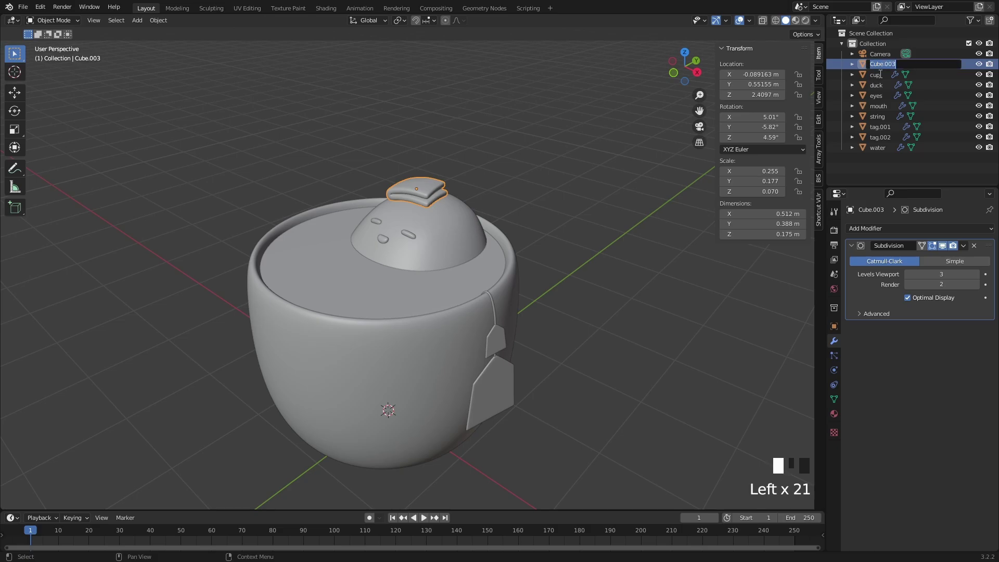
text(towel)
key(Return)
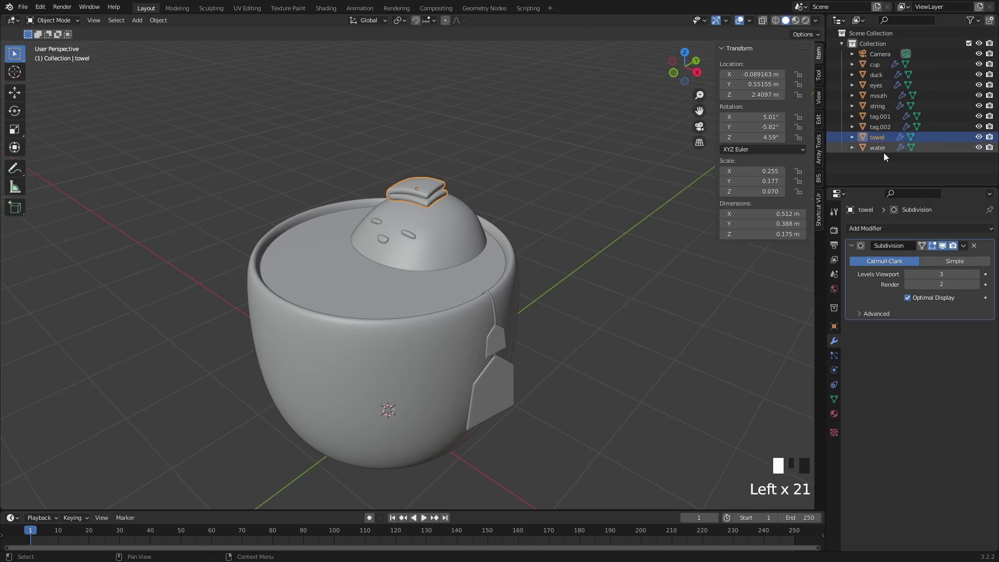
Step: Move the towel, eyes, duck and mouth objects together into a new collection named duck
middle_drag(576, 205, 410, 143)
scroll(511, 190, up, 3)
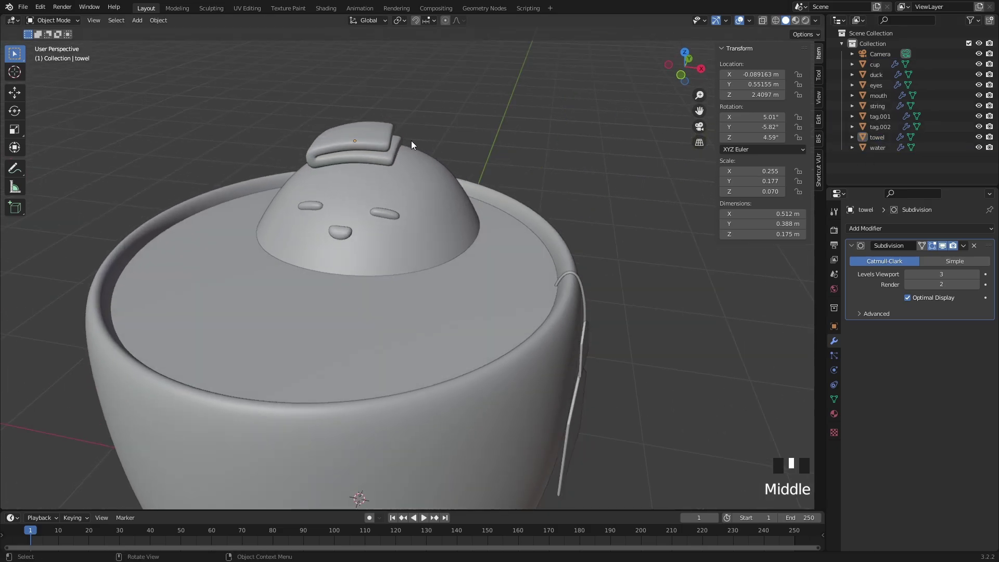
shift+click(379, 211)
shift+click(410, 186)
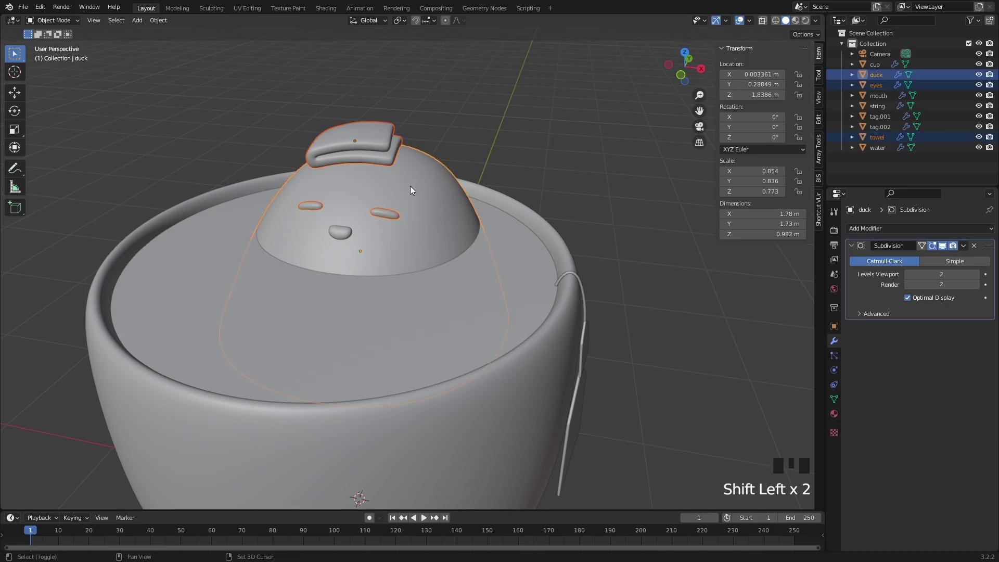
shift+click(338, 232)
key(m)
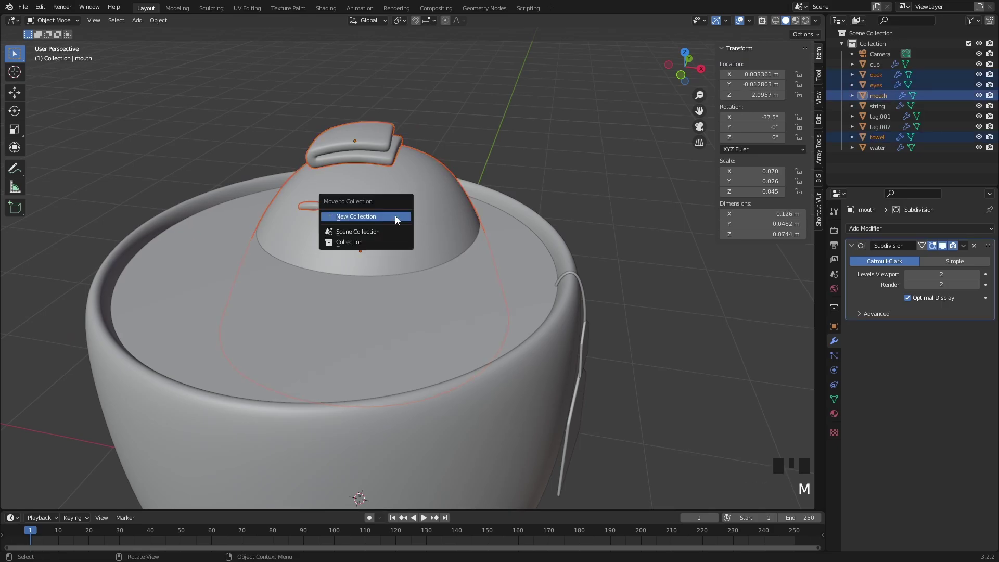
click(395, 216)
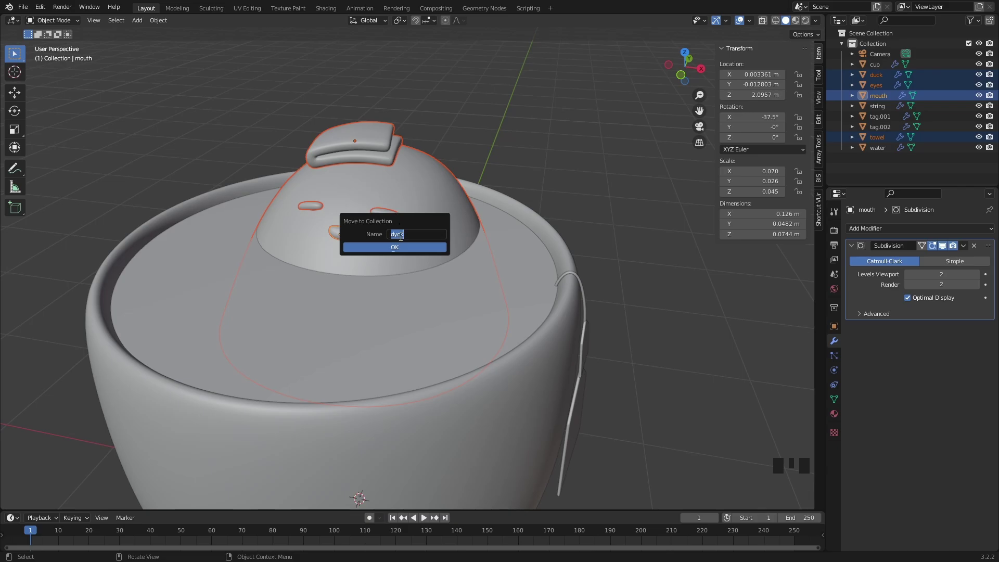
key(Right)
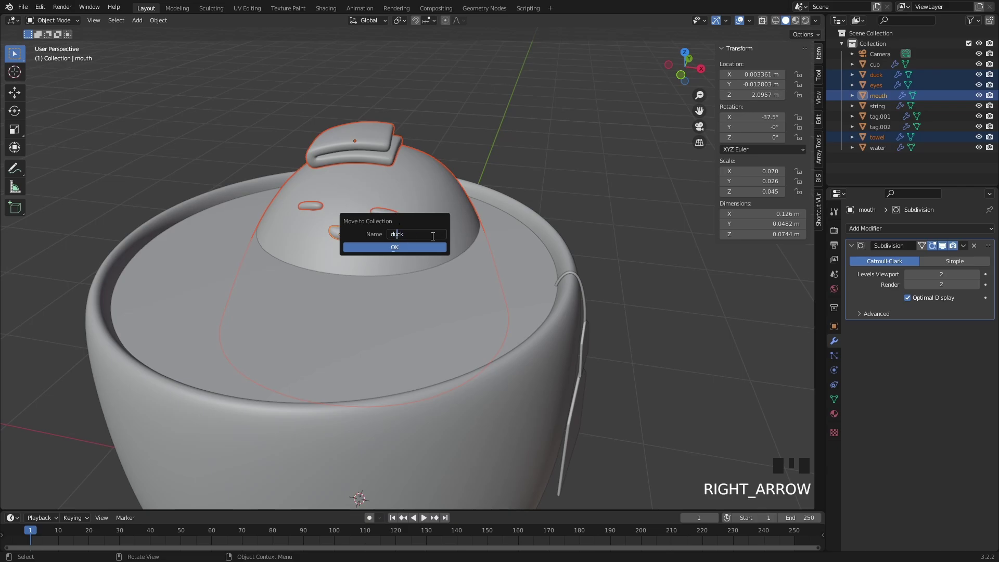
click(421, 247)
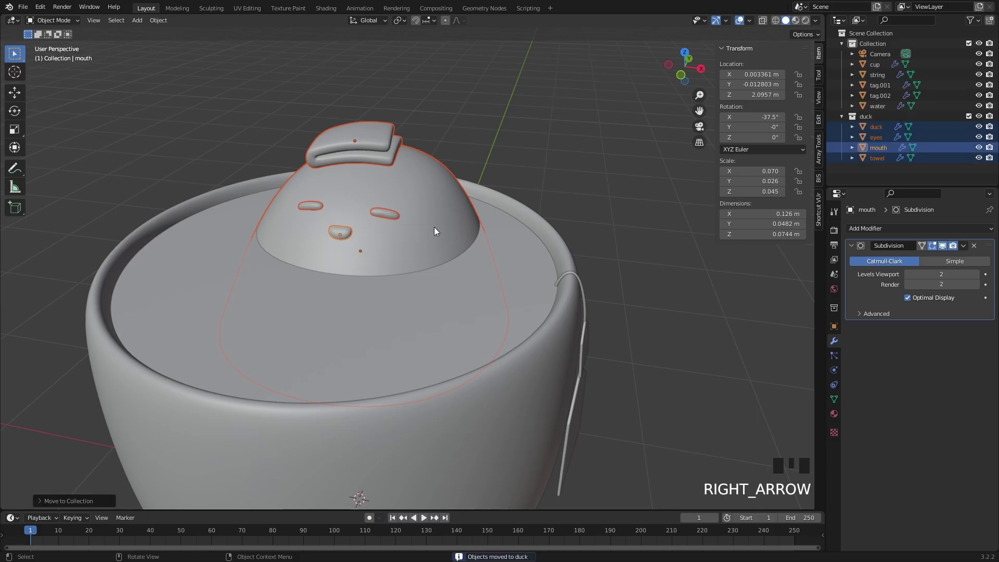
Step: Switch the duck collection off and on again, and select all four objects in it from duck to towel
click(967, 116)
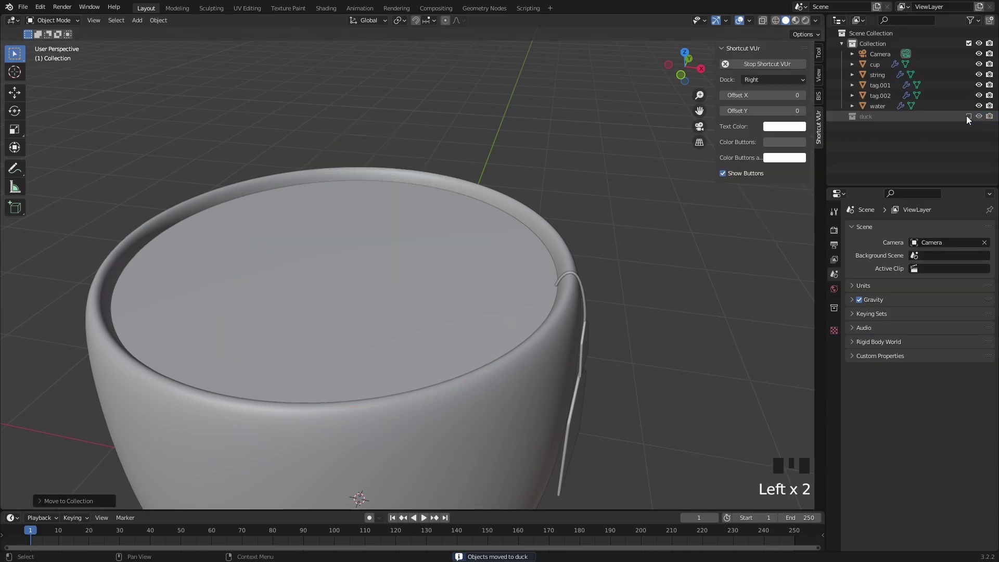
click(968, 116)
click(876, 127)
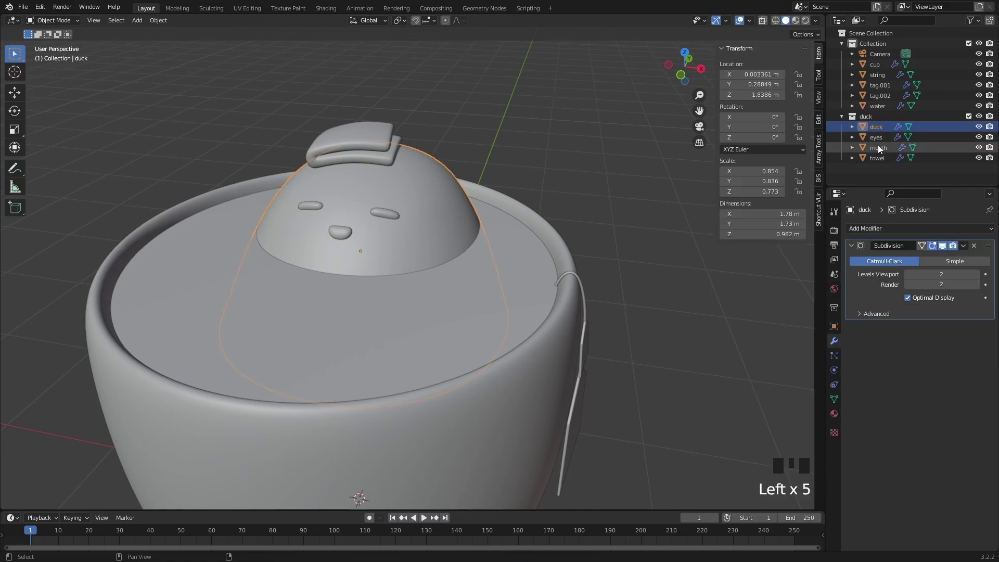
shift+click(877, 157)
scroll(588, 167, down, 2)
middle_drag(604, 214, 503, 282)
scroll(515, 278, down, 3)
Step: Try enlarging the selected duck objects to about 1.2 times their size and undo the scaling
key(s)
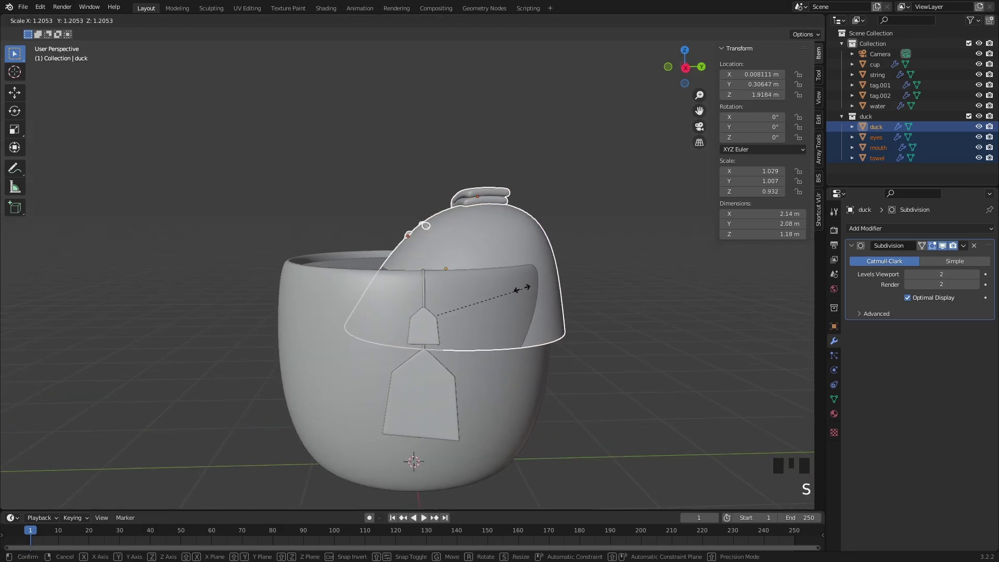
key(s)
click(544, 293)
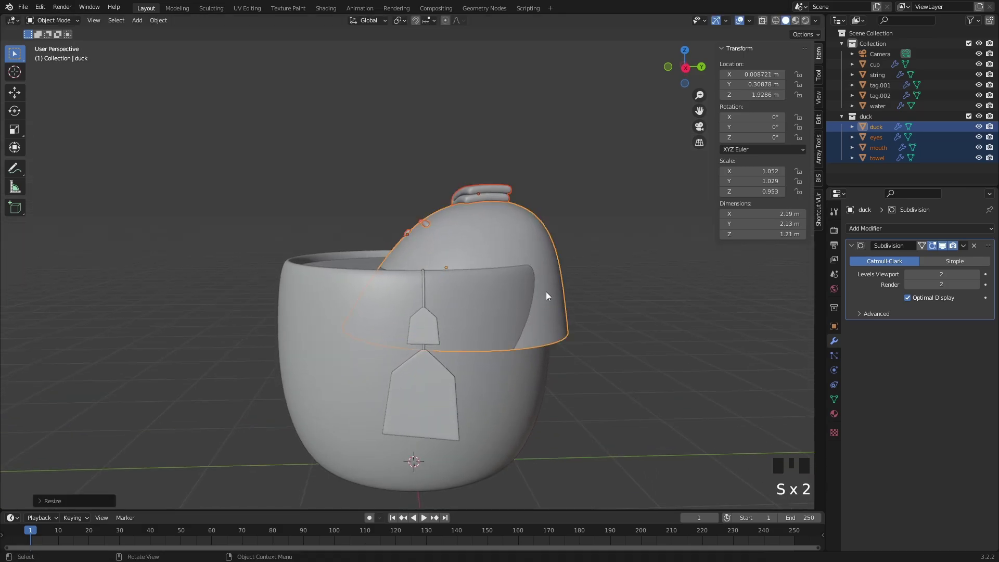
key(g)
right_click(554, 295)
key(ctrl+z)
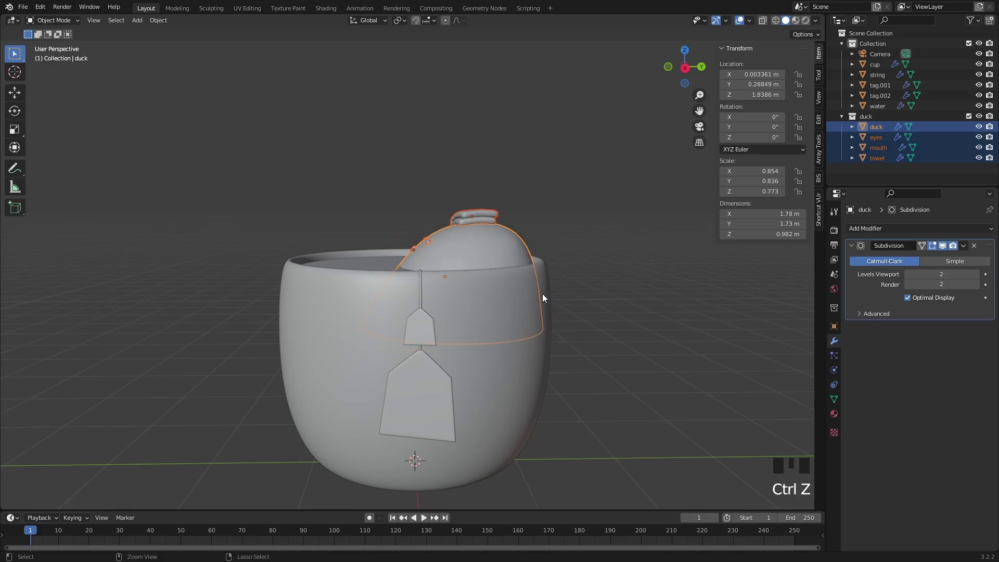
Step: Scale the selected duck objects up slightly and shift them along Y away from the cup's back wall
key(s)
click(538, 294)
key(g)
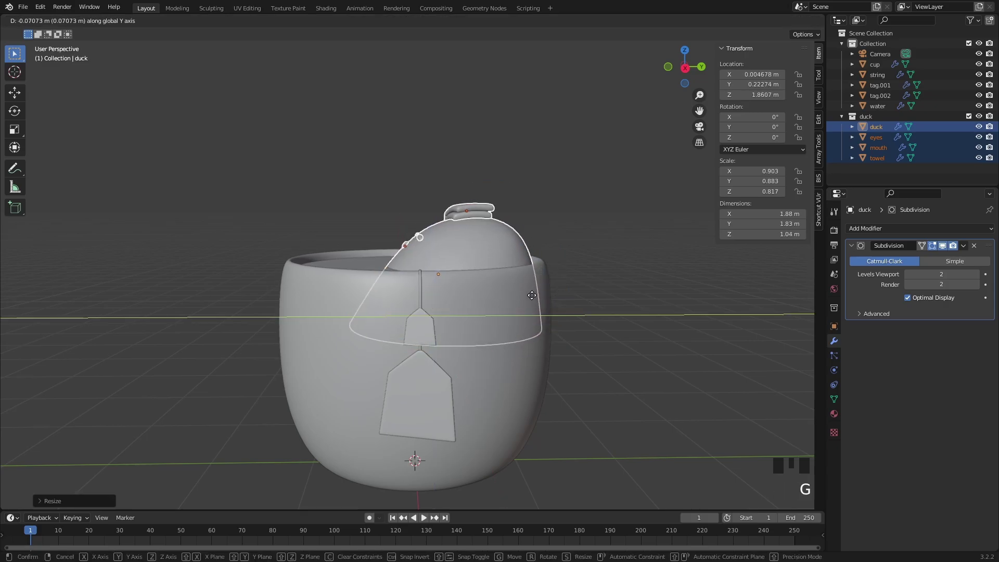
click(536, 295)
Step: Enlarge the selected duck objects to an X scale of about 0.98 and lower them about 0.06 m along Z
middle_drag(536, 295, 473, 260)
key(s)
click(495, 301)
key(g)
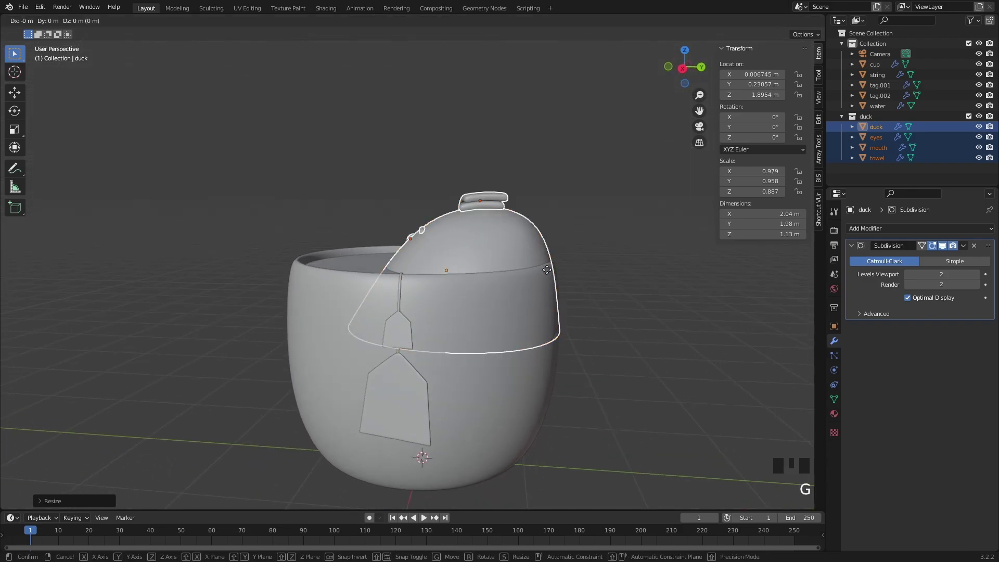
key(z)
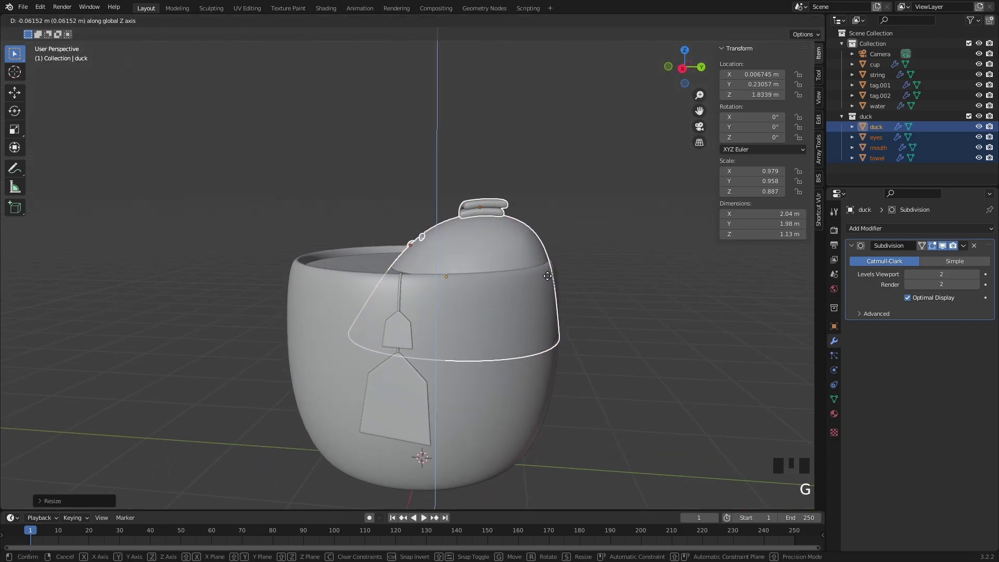
click(547, 276)
Step: Move the duck objects about 0.09 m along negative Y to sit nearer the cup's centre, and clear the selection
middle_drag(548, 277, 550, 295)
key(g)
key(y)
click(539, 290)
click(564, 244)
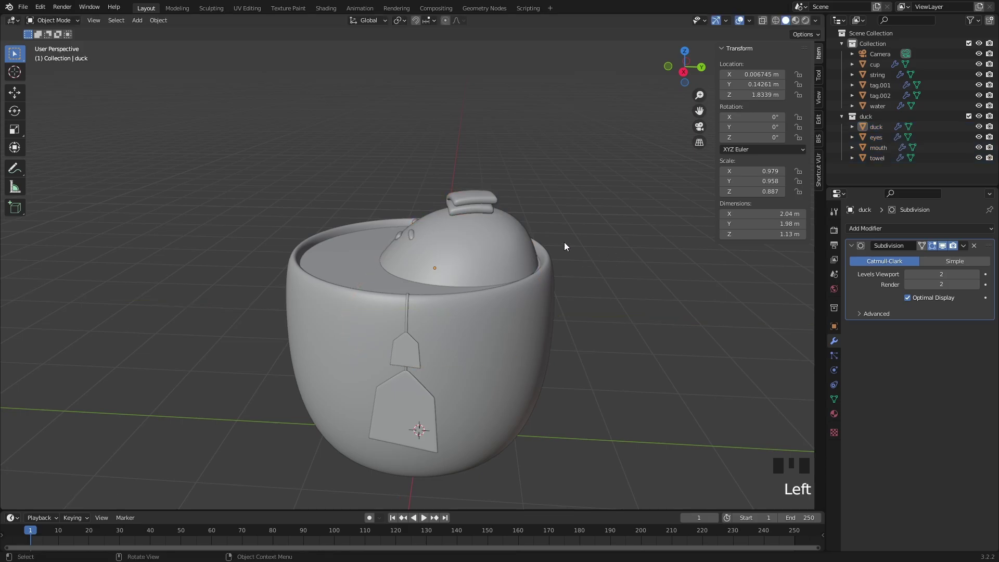
Step: Examine the resized duck's fit in the cup from several angles and distances
middle_drag(564, 242, 462, 275)
scroll(439, 275, up, 3)
scroll(429, 276, down, 4)
scroll(389, 280, up, 5)
middle_drag(388, 280, 427, 279)
scroll(369, 249, down, 4)
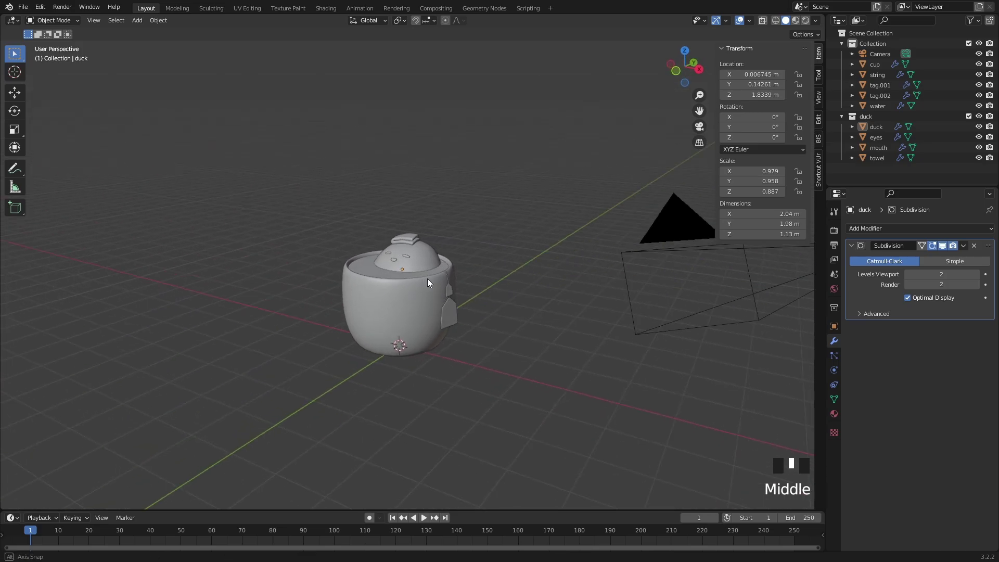
scroll(377, 273, up, 3)
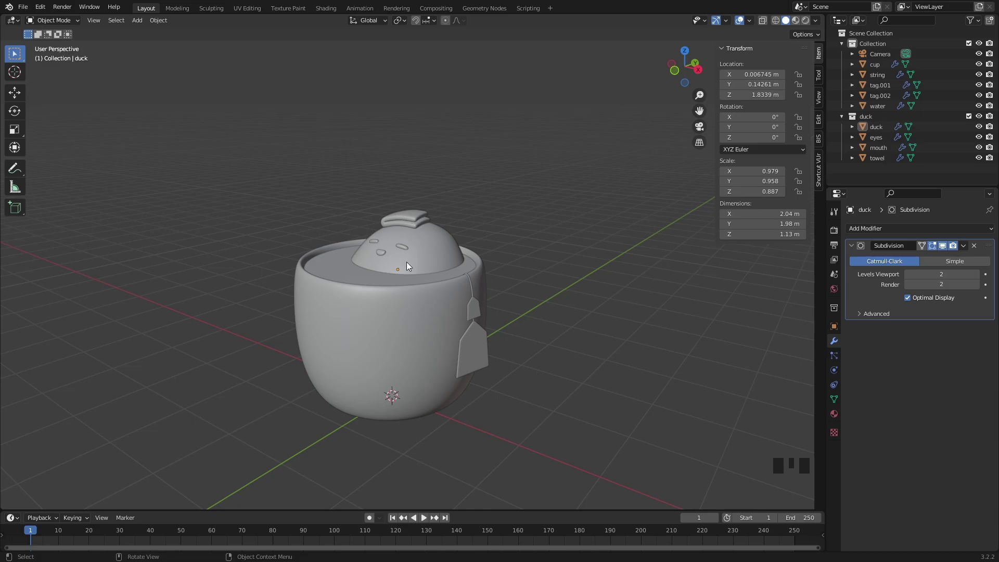
scroll(493, 224, down, 3)
Step: Add a plane at the origin under the cup and scale it up to about 39 m square as a floor
middle_drag(493, 226, 557, 260)
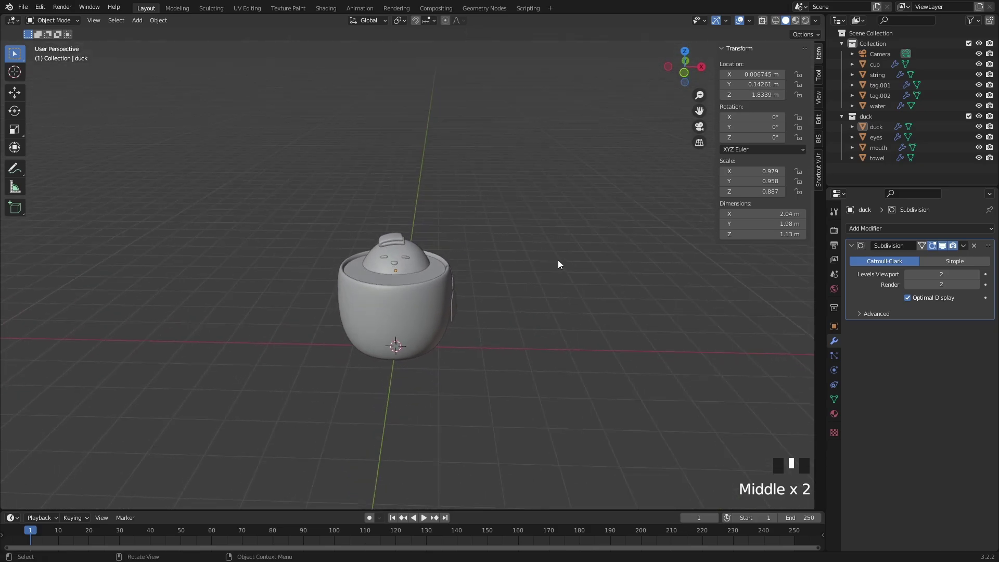
key(shift+a)
mouse_move(557, 260)
click(596, 260)
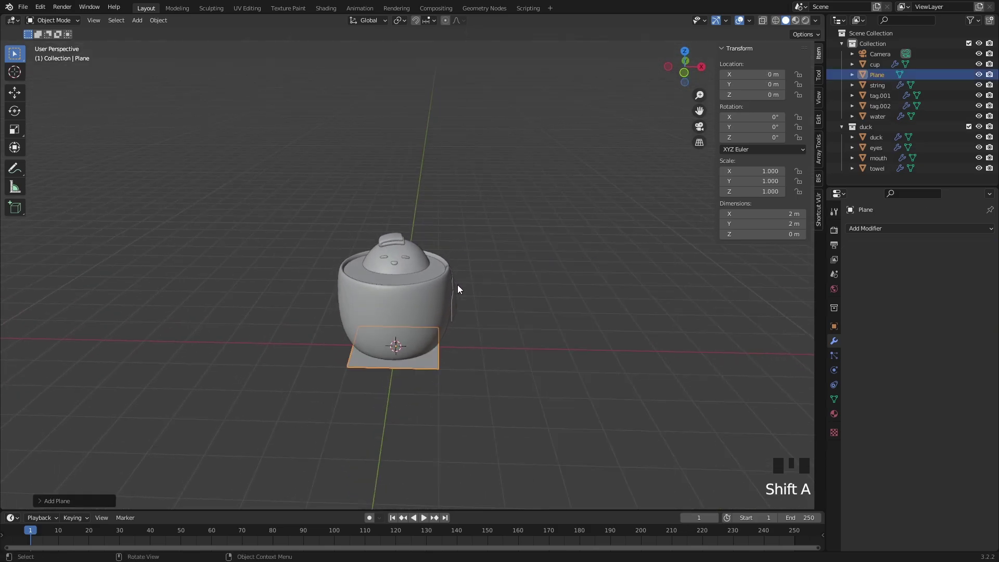
key(s)
click(656, 334)
scroll(528, 299, down, 9)
middle_drag(527, 294, 520, 309)
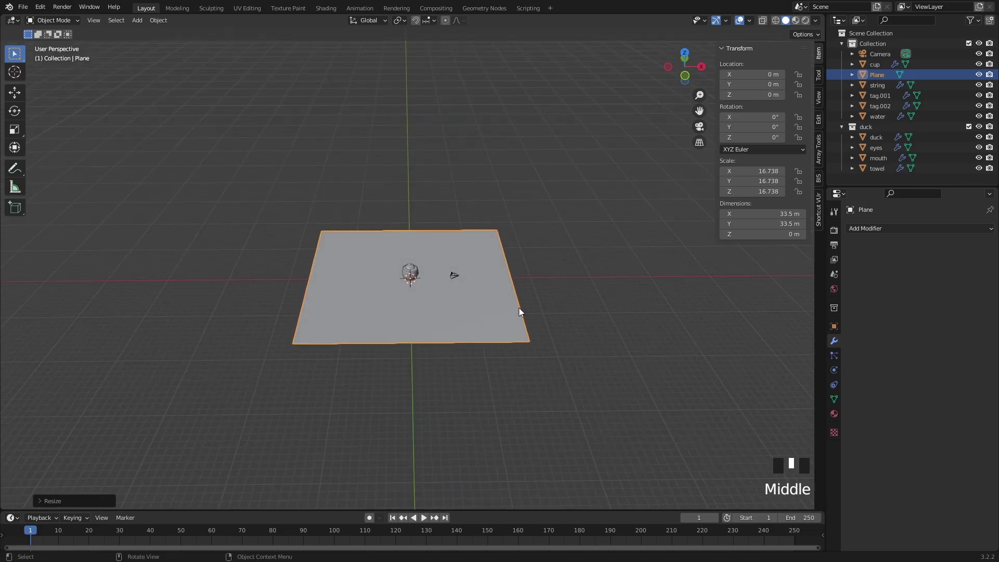
key(s)
click(538, 304)
Step: Stretch the floor plane along X and enlarge it overall to about 160 m by 48.4 m
key(s)
key(x)
click(661, 301)
scroll(661, 302, down, 4)
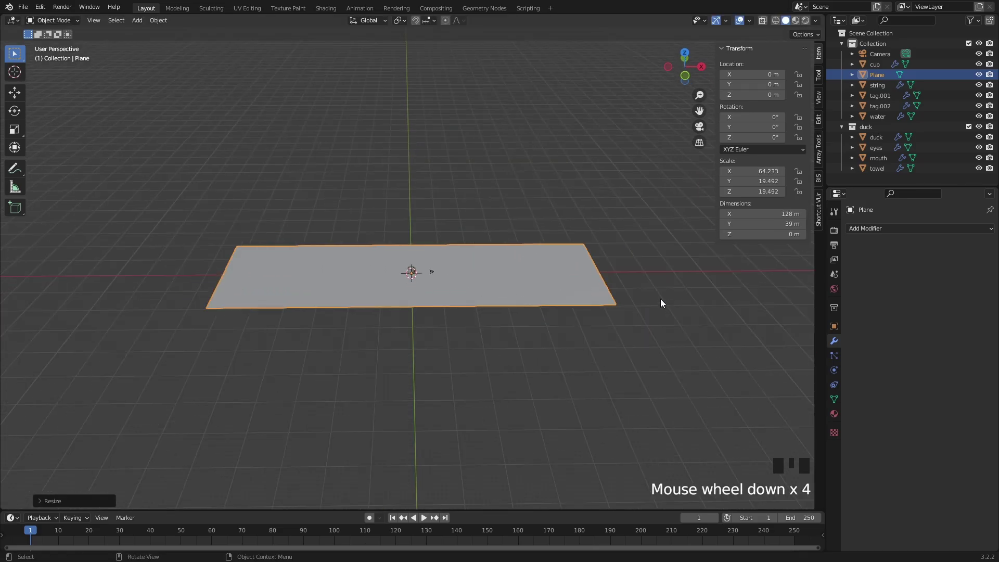
middle_drag(661, 302, 640, 327)
key(s)
click(587, 312)
Step: Move the floor plane about 5.57 m along positive Y
scroll(569, 303, up, 9)
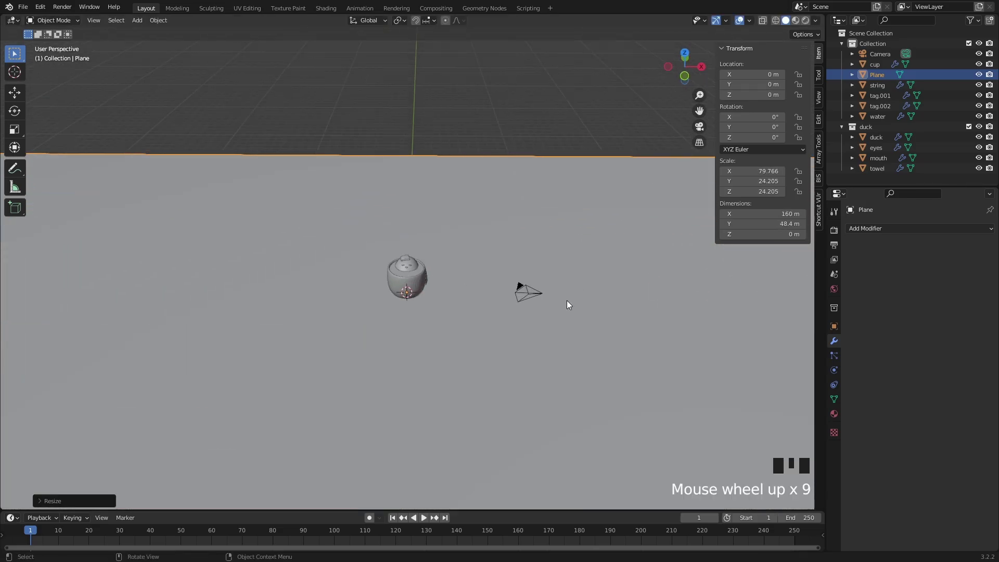
middle_drag(568, 304, 446, 283)
scroll(538, 278, down, 1)
key(g)
key(y)
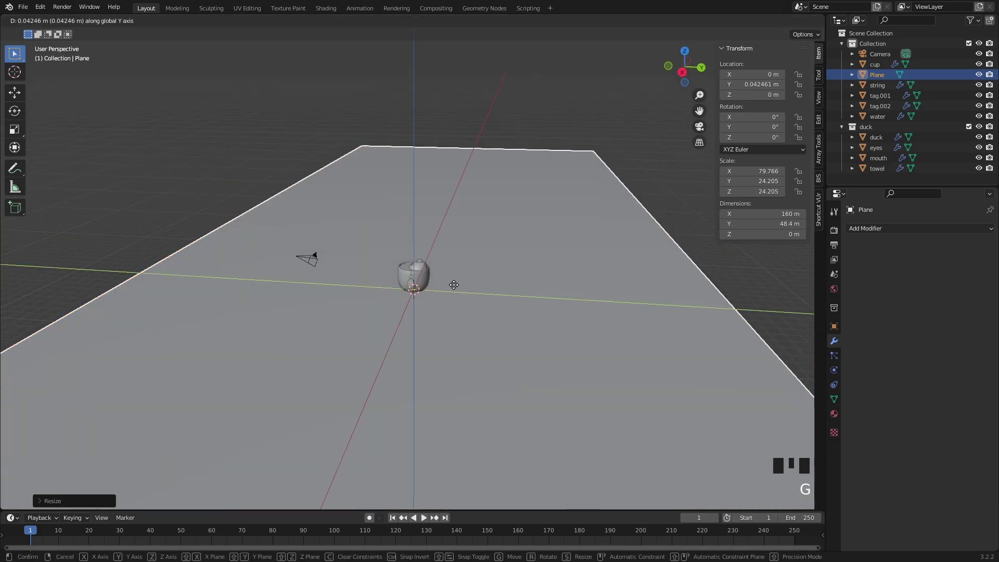
click(523, 289)
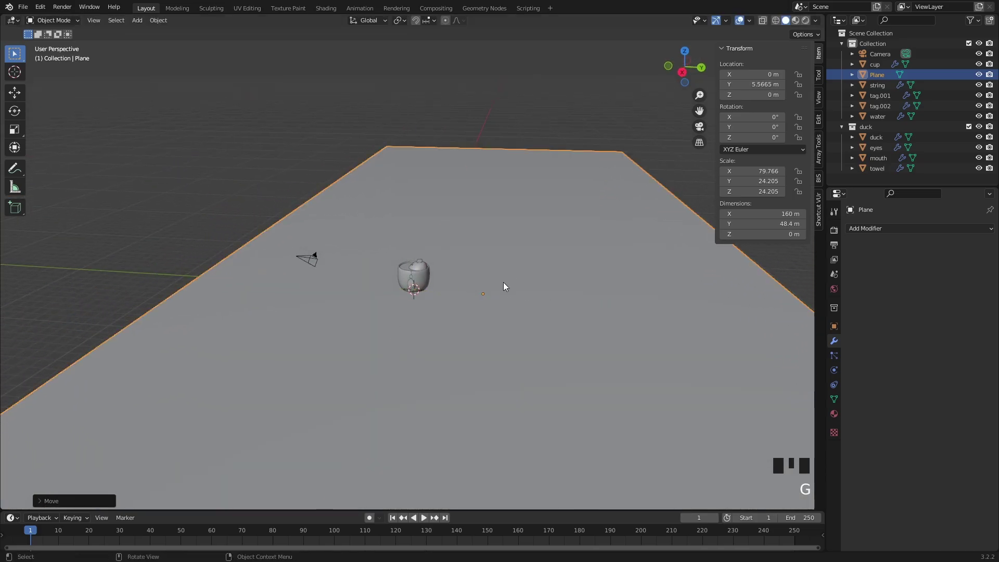
Step: Extrude the floor plane's long edge on the positive Y side about 36 m up along Z to form a wall
scroll(503, 285, down, 5)
key(Tab)
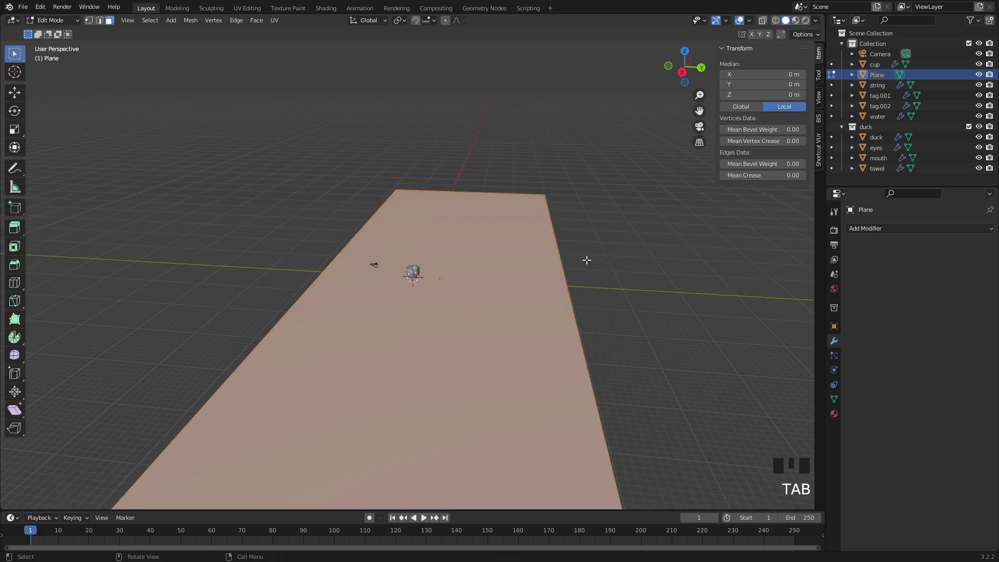
click(586, 261)
key(2)
click(562, 264)
middle_drag(586, 277, 577, 268)
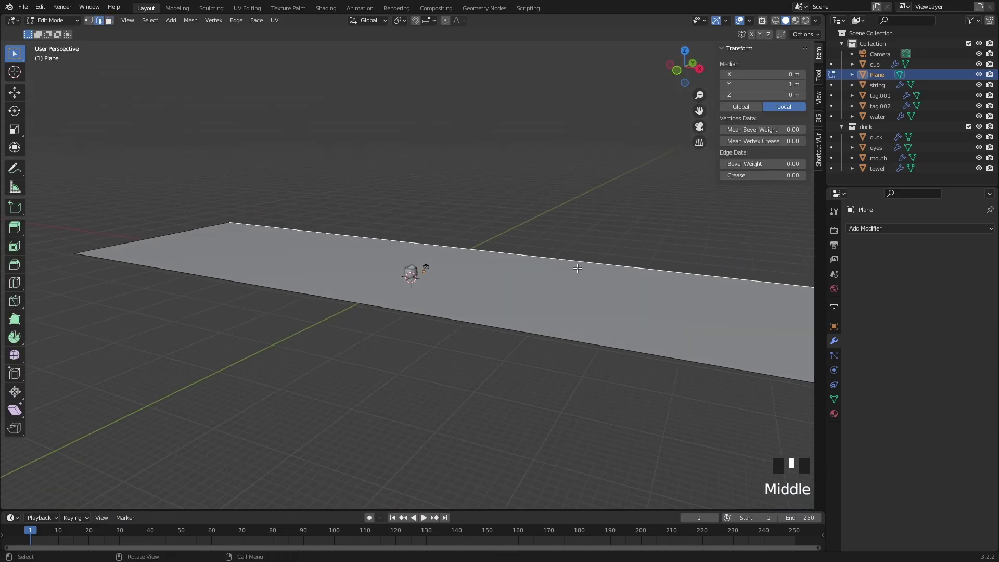
key(e)
key(z)
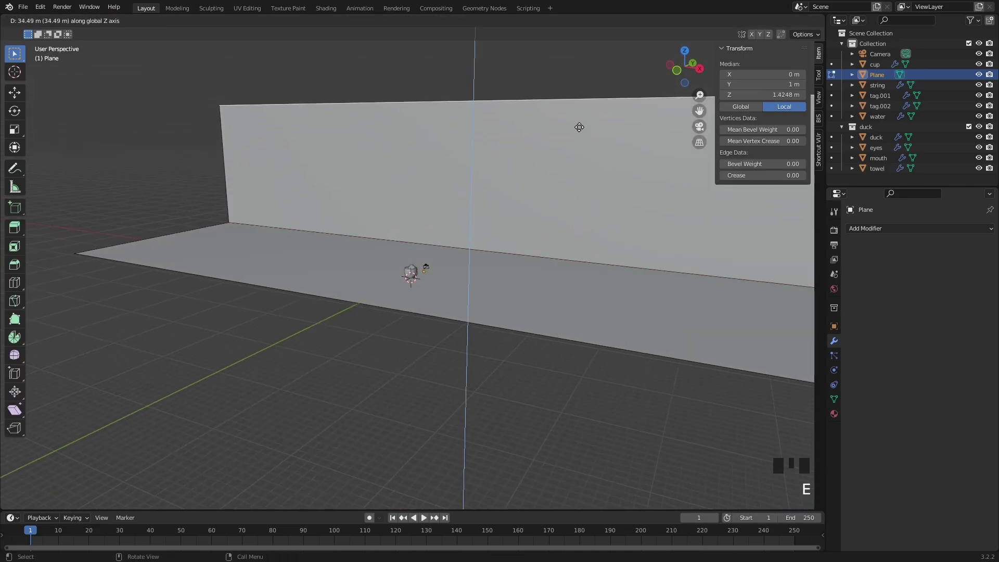
click(580, 116)
Step: Move the floor's long edge opposite the wall outward along Y, making the backdrop about 57.5 m deep
scroll(546, 245, up, 2)
middle_drag(546, 245, 368, 281)
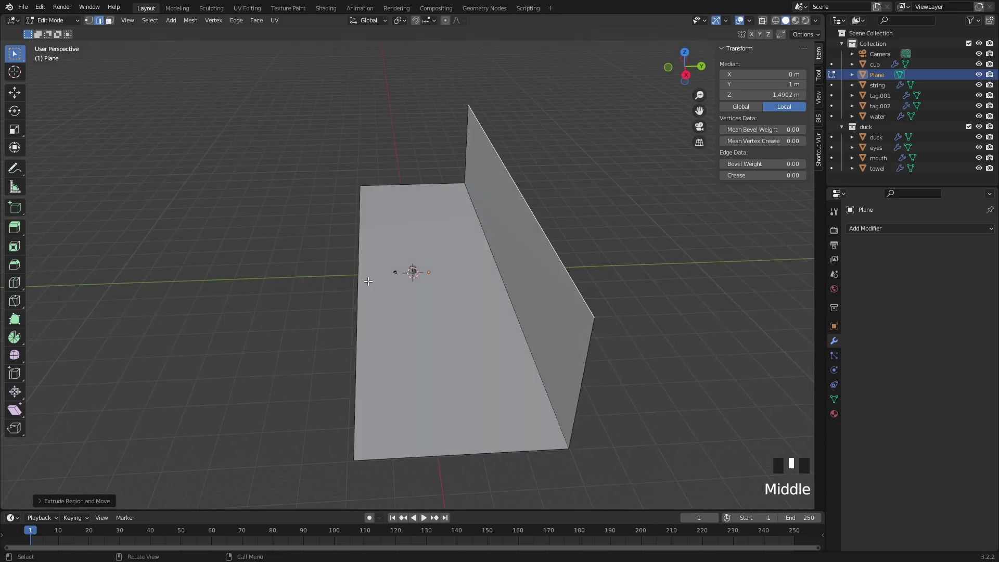
click(361, 282)
key(g)
key(x)
key(y)
click(389, 271)
Step: Add two lengthwise loop cuts to the floor, one on each side of the cup
middle_drag(438, 279, 425, 288)
scroll(425, 287, up, 2)
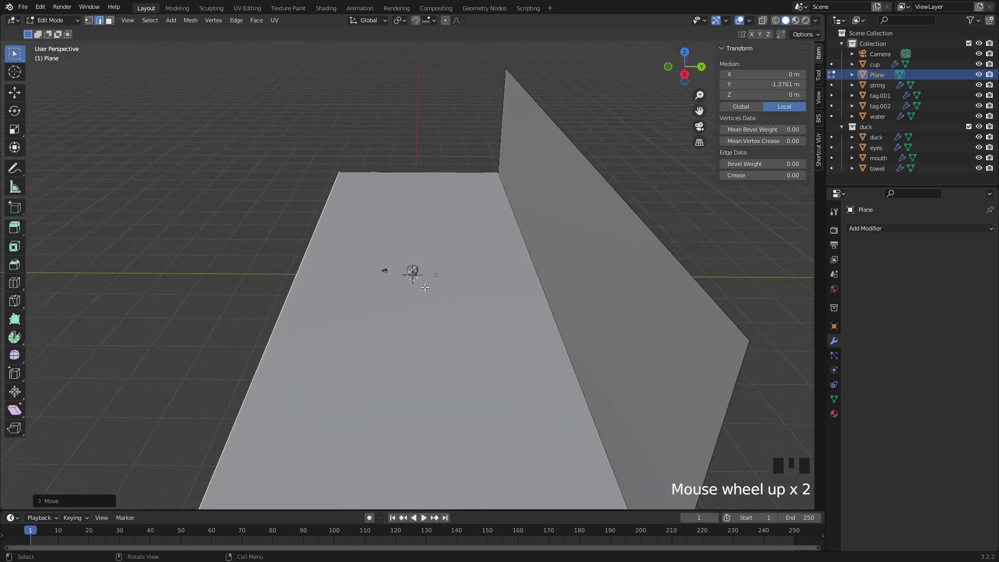
shift+middle_drag(488, 278, 385, 188)
key(ctrl+r)
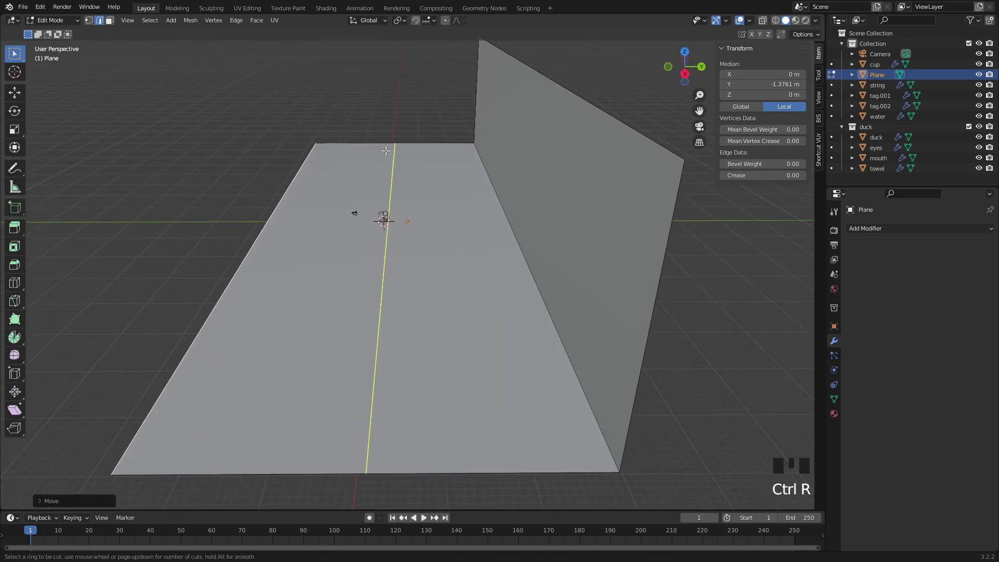
click(387, 147)
click(391, 148)
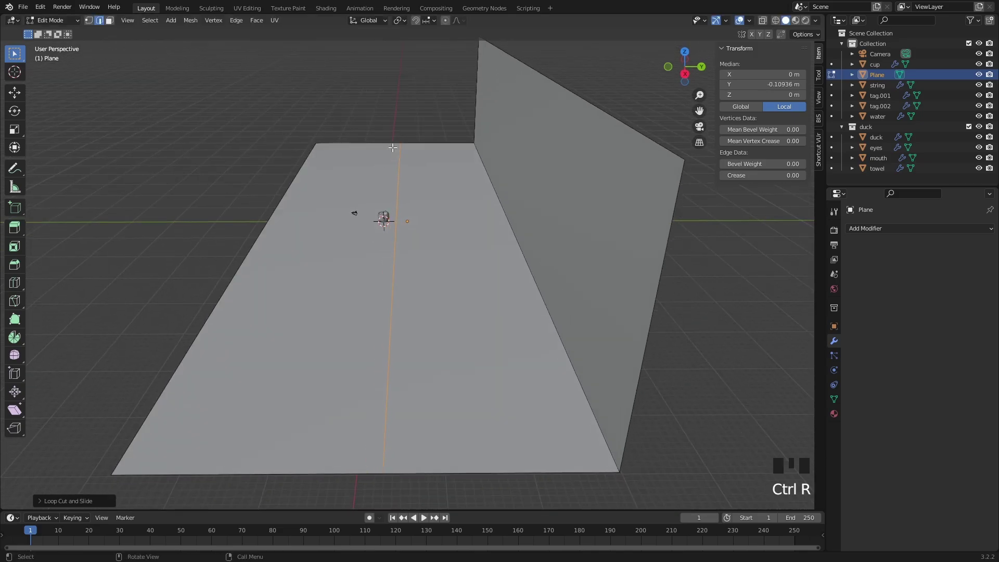
key(ctrl+r)
click(395, 149)
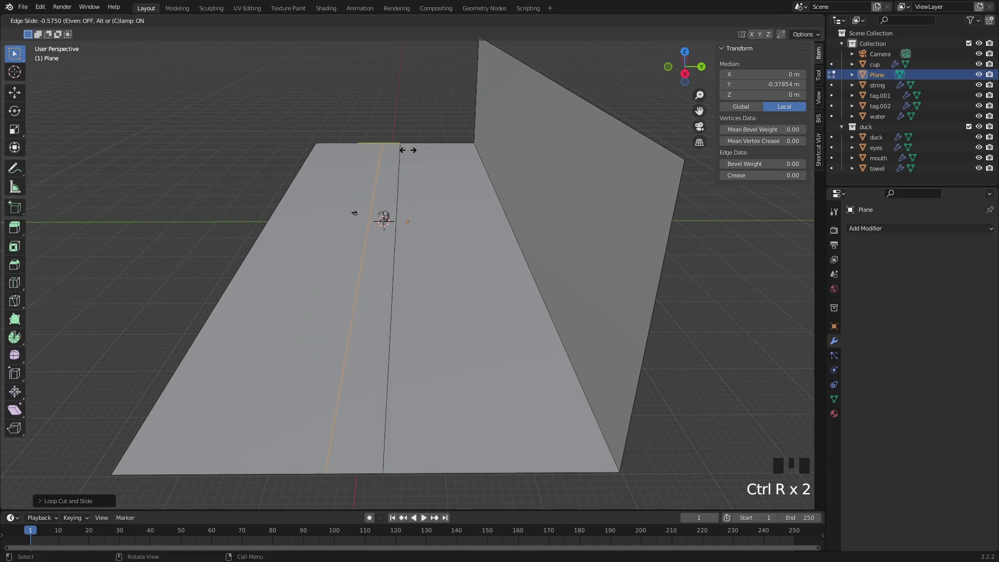
click(405, 119)
Step: Return to Object Mode and add a level 1 Subdivision Surface modifier to the backdrop
scroll(406, 118, up, 3)
mouse_move(393, 166)
shift+middle_down()
mouse_move(427, 254)
mouse_move(408, 158)
shift+middle_up()
scroll(412, 207, up, 2)
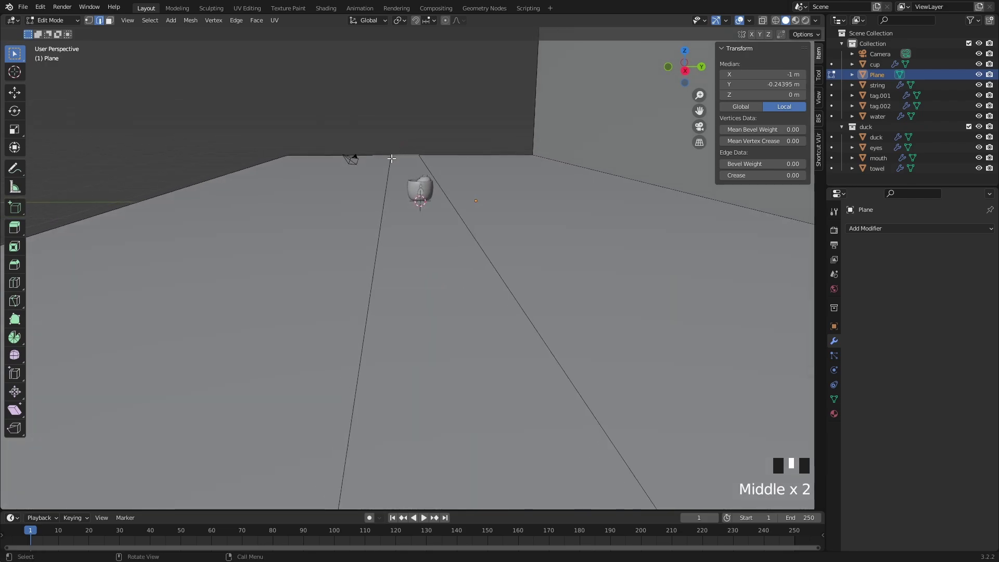
middle_drag(420, 253, 452, 193)
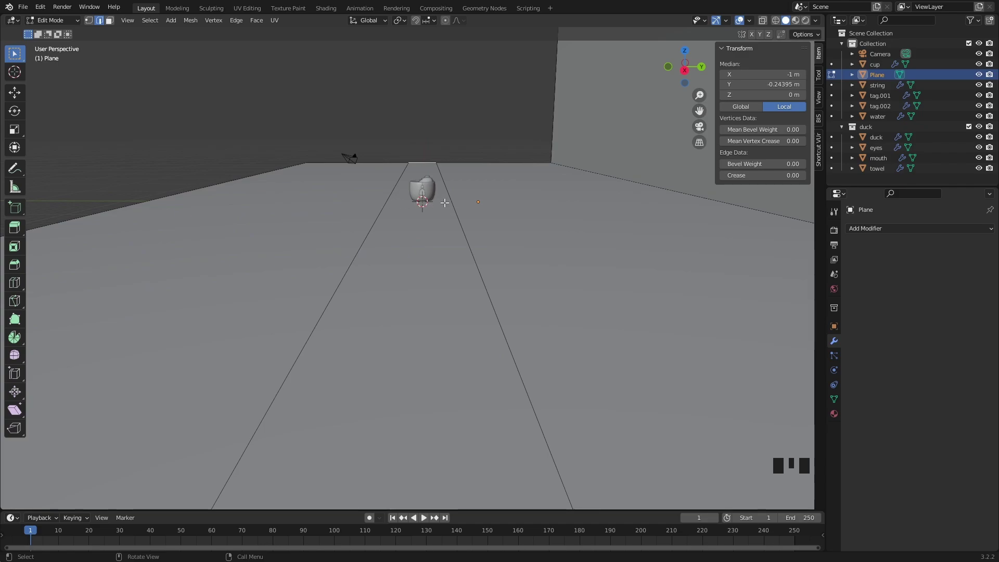
scroll(449, 197, down, 4)
key(Tab)
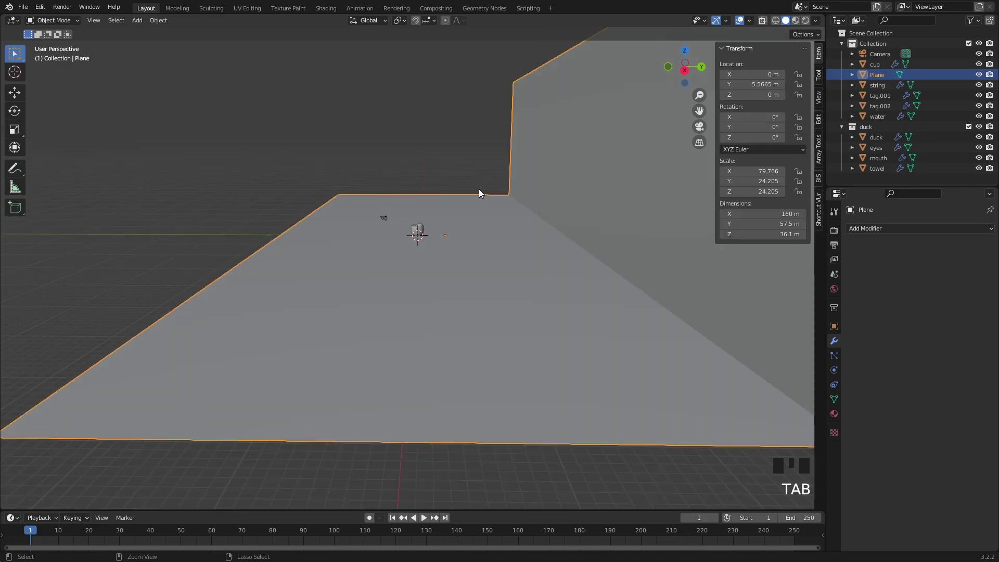
key(ctrl+1)
middle_drag(466, 231, 454, 223)
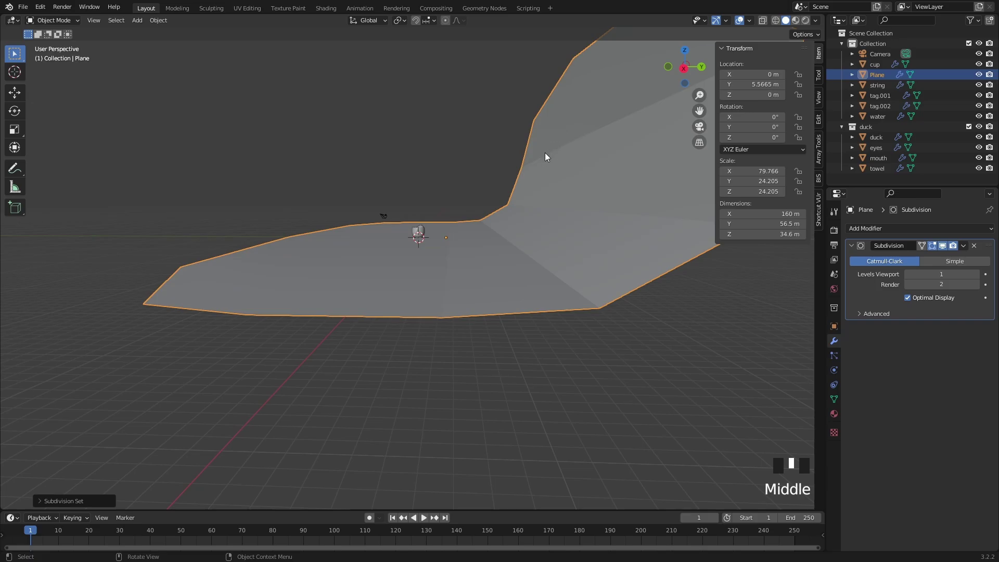
Step: Try dissolving the lengthwise floor edge between the cup and the wall, and undo it
key(Tab)
middle_drag(442, 236, 437, 244)
click(436, 247)
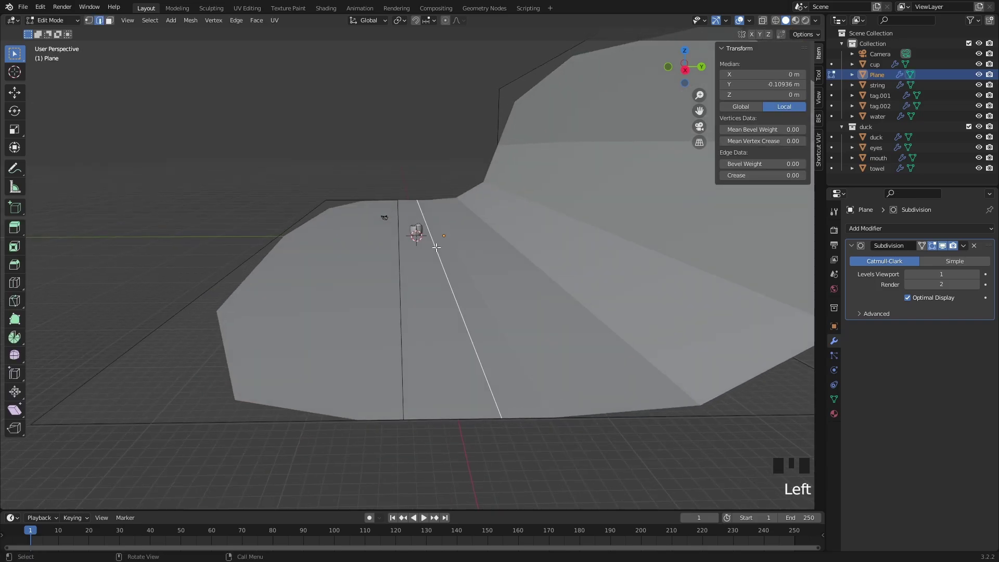
key(x)
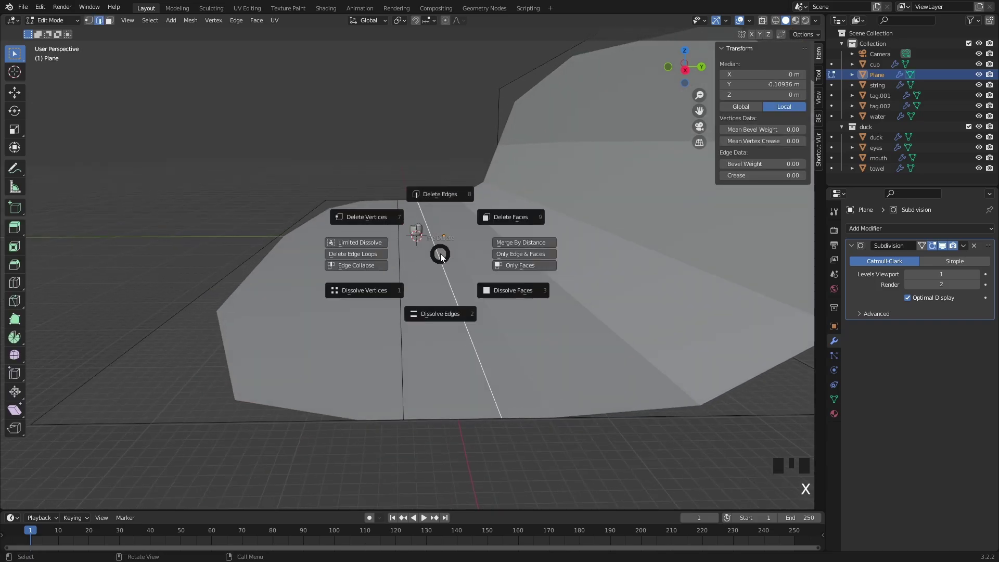
click(438, 313)
scroll(422, 249, up, 5)
middle_drag(421, 250, 466, 209)
scroll(496, 145, up, 4)
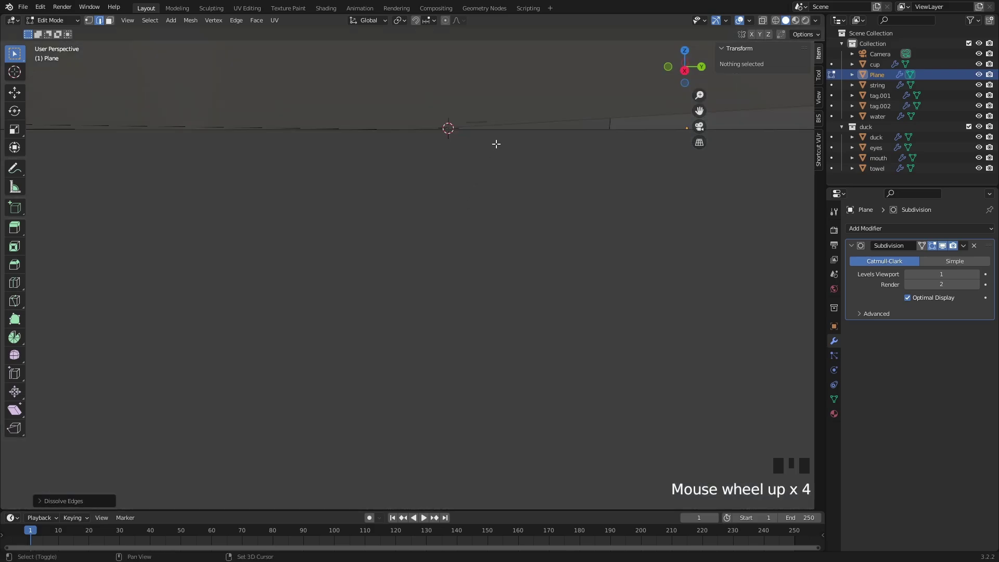
shift+middle_drag(496, 144, 481, 200)
scroll(526, 138, down, 3)
key(ctrl+z)
Step: Set the backdrop's viewport subdivision to level 2 and turn off the modifier's display in Edit Mode
scroll(479, 174, down, 4)
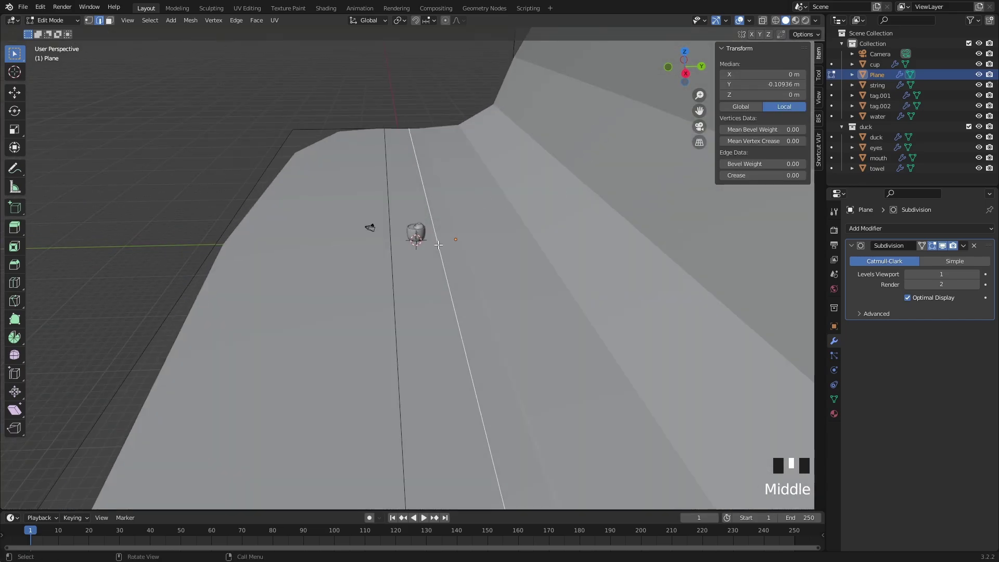
scroll(392, 127, down, 2)
middle_drag(392, 127, 462, 177)
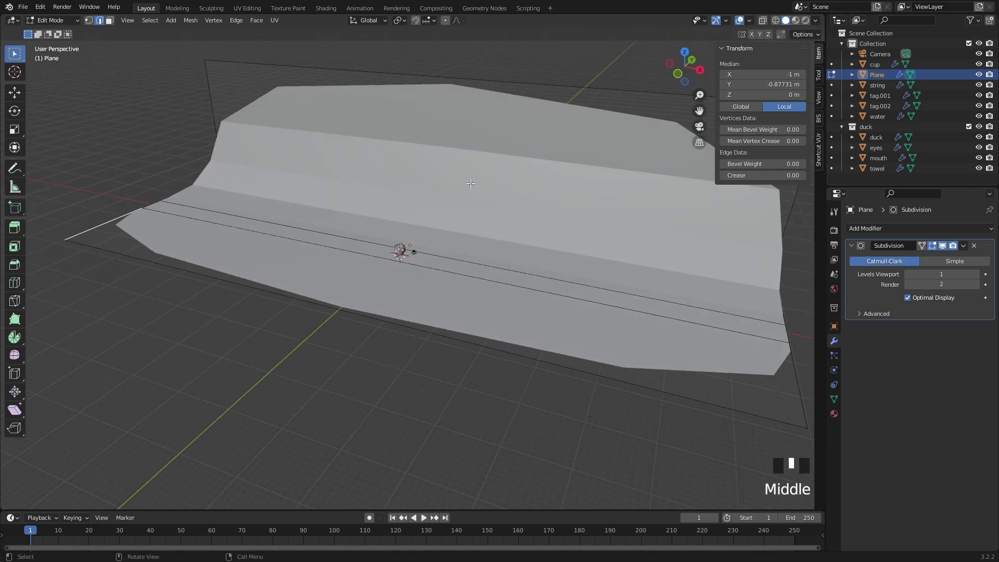
key(Tab)
key(ctrl+2)
middle_drag(481, 141, 491, 180)
key(Tab)
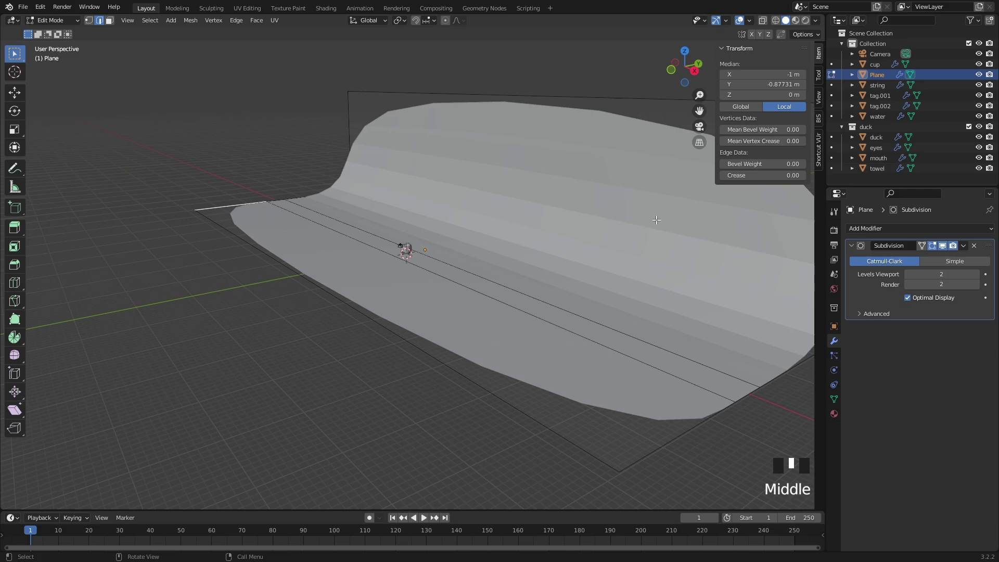
click(932, 245)
Step: Move the floor-to-wall corner edge up and inward to about local Y 0.862 m, Z 0.188 m in side view
shift+middle_drag(595, 205, 479, 213)
middle_drag(479, 213, 453, 236)
click(471, 239)
alt+middle_click(470, 240)
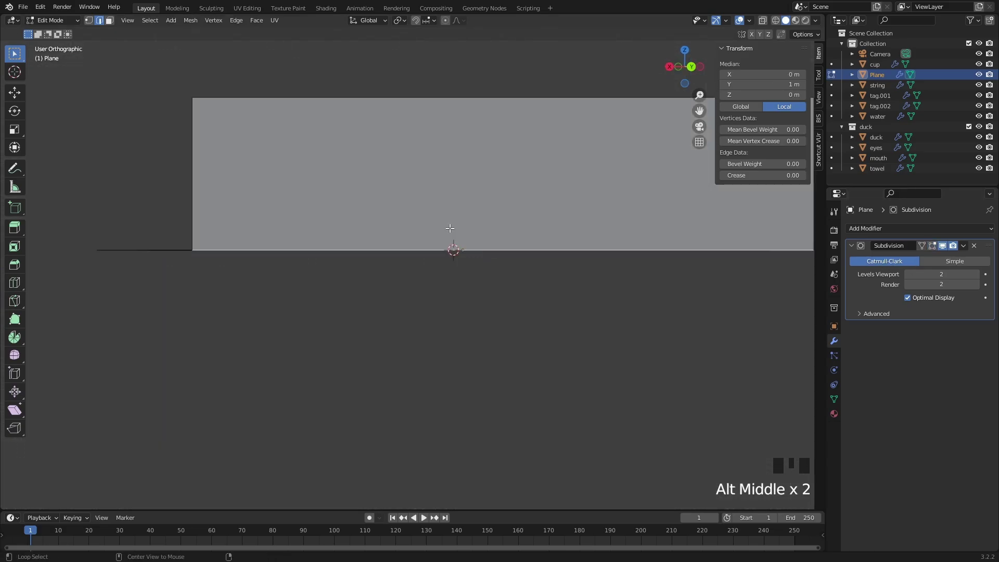
scroll(485, 256, up, 3)
key(g)
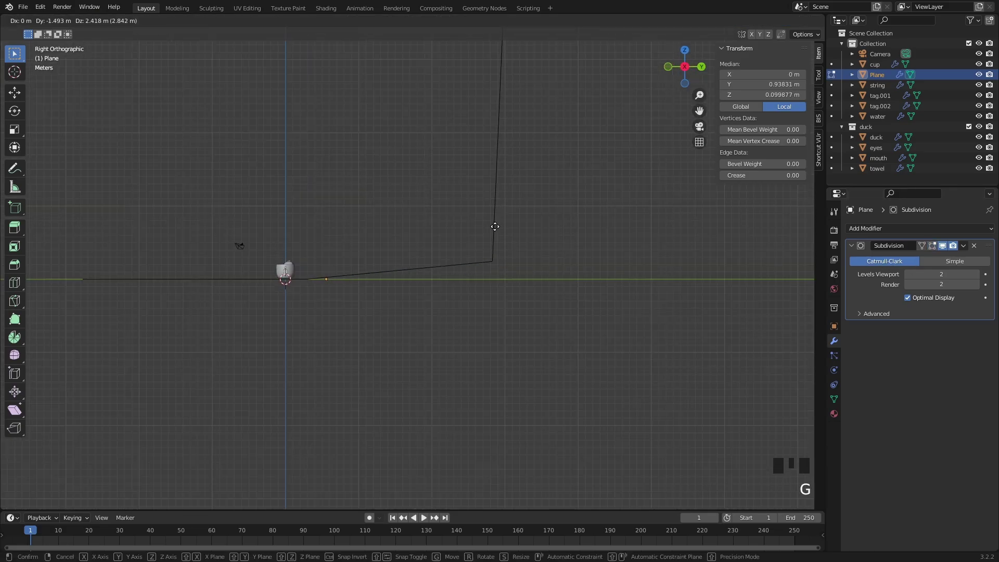
click(483, 212)
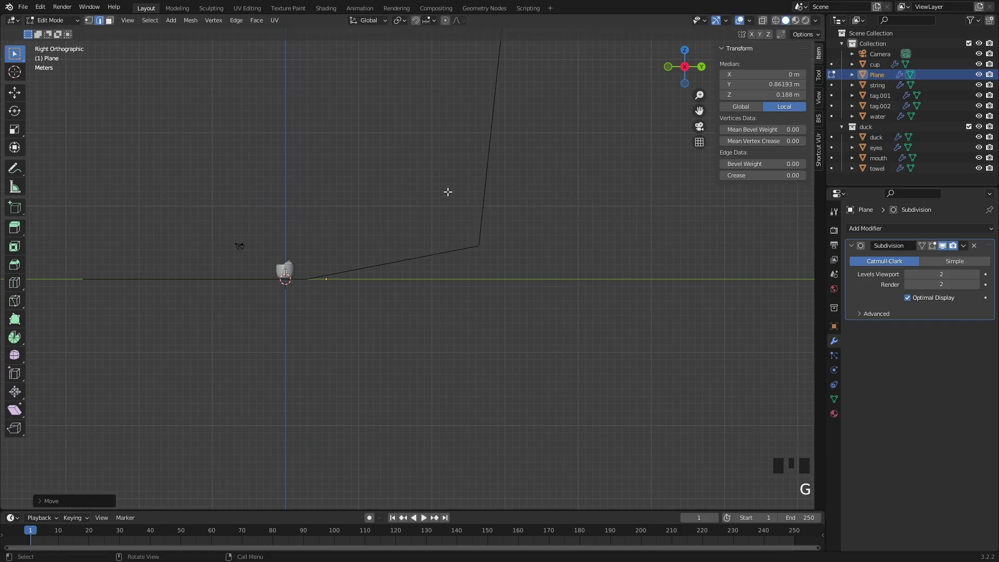
Step: Move the floor's long edge opposite the wall further outward along Y to about local Y -1.409 m
scroll(488, 203, down, 5)
middle_drag(448, 192, 468, 215)
middle_drag(536, 201, 328, 259)
click(300, 238)
key(g)
key(y)
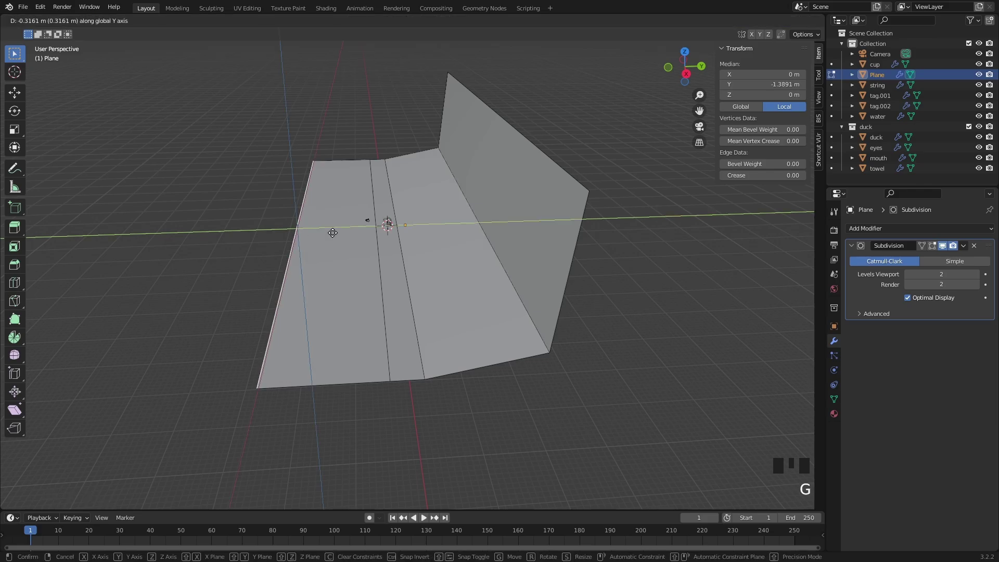
click(330, 223)
Step: Add two loop cuts across the backdrop, slid close to its two short ends at about local X 0.98 m and -0.97 m
middle_drag(336, 145, 523, 212)
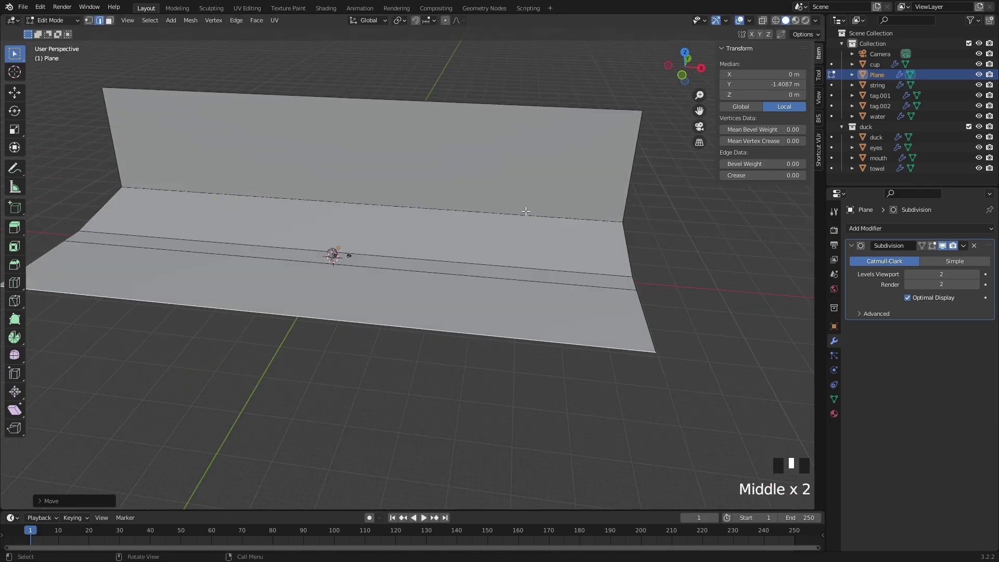
key(ctrl+r)
click(480, 280)
click(762, 290)
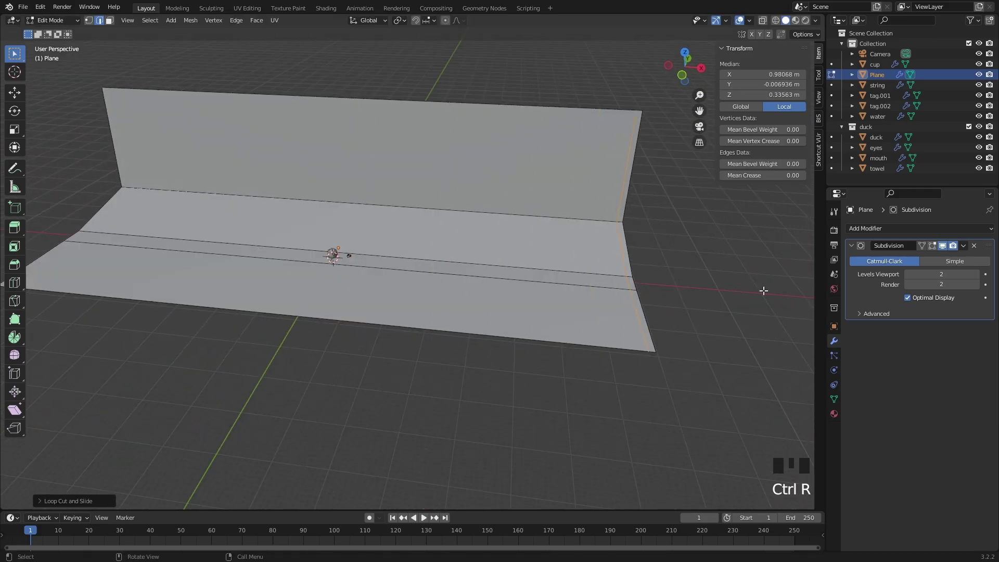
middle_drag(379, 259, 388, 258)
key(ctrl+r)
click(380, 259)
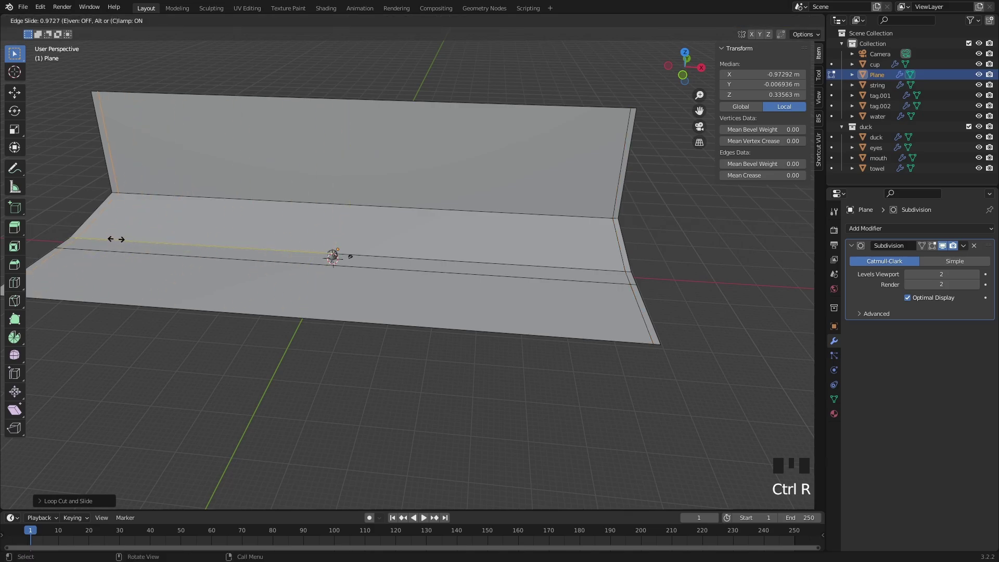
click(115, 239)
Step: Leave Edit Mode and set the backdrop's viewport subdivision level to 4
key(Tab)
middle_drag(70, 160, 607, 162)
scroll(547, 199, up, 2)
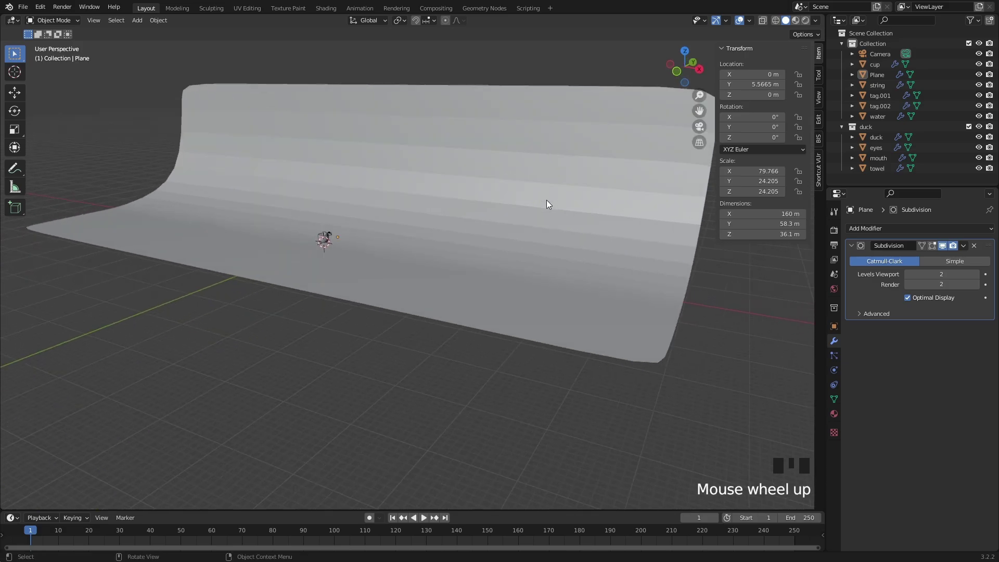
key(ctrl+3)
click(529, 184)
key(ctrl+3)
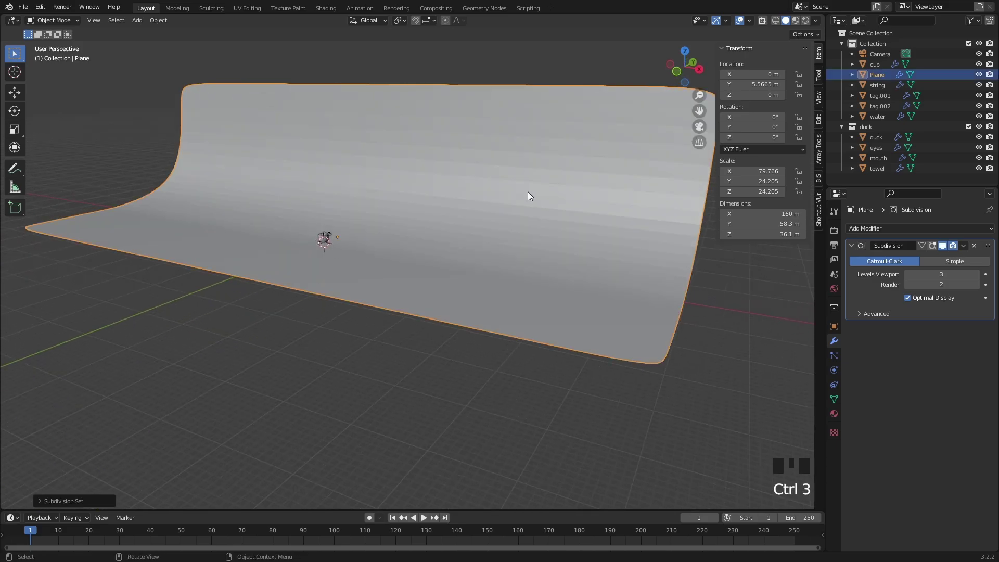
middle_drag(519, 195, 453, 188)
key(ctrl+4)
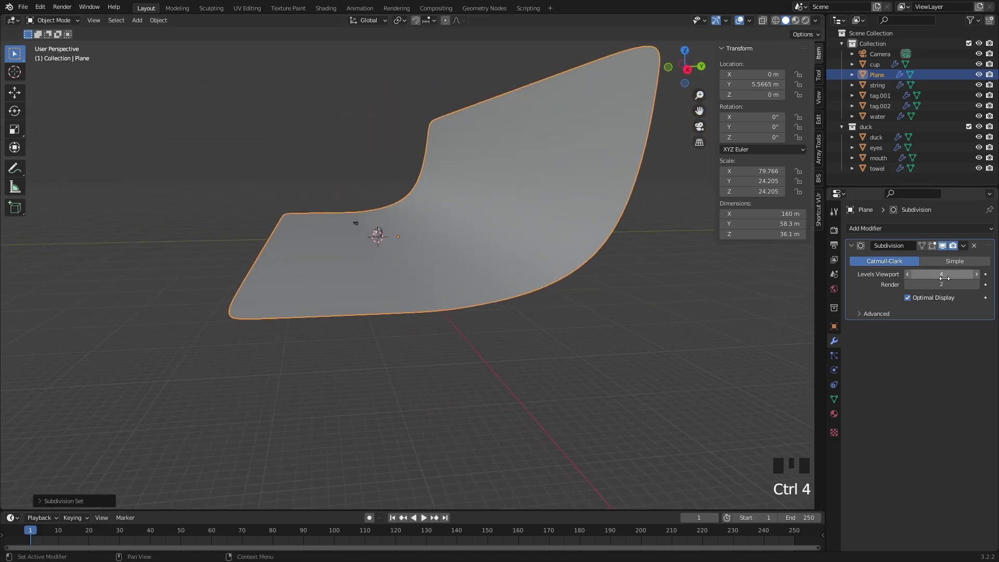
Step: Set the backdrop's render subdivision level to 4 and shade the object smooth
click(976, 284)
click(976, 284)
middle_drag(344, 198, 334, 254)
right_click(458, 166)
click(458, 166)
Step: Move the backdrop along Y to about 12.27 m
scroll(382, 217, down, 1)
scroll(478, 259, down, 7)
mouse_move(479, 262)
middle_down()
mouse_move(431, 264)
mouse_move(437, 243)
mouse_move(483, 305)
mouse_move(480, 270)
mouse_move(466, 267)
mouse_move(473, 272)
middle_up()
scroll(467, 278, down, 2)
key(g)
click(459, 227)
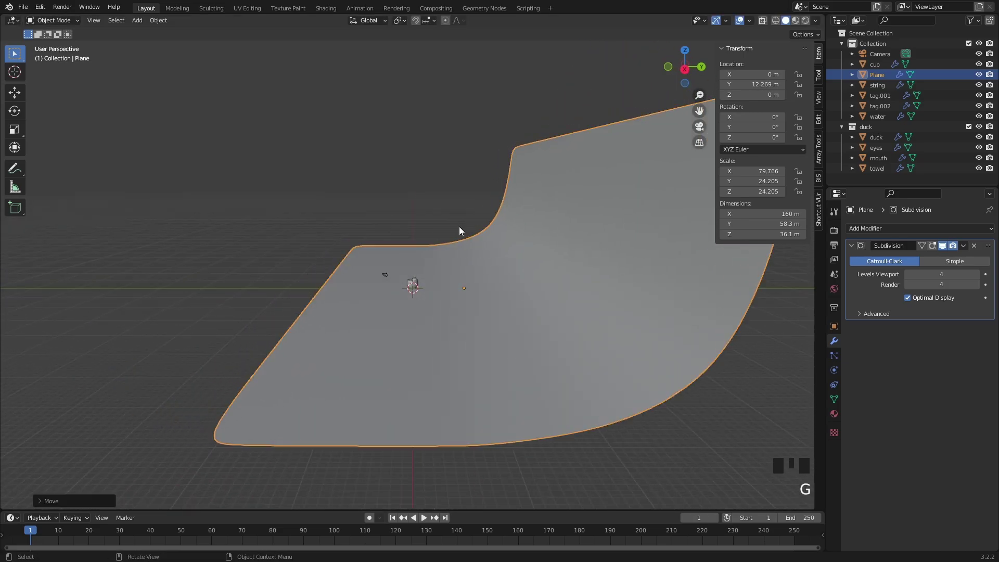
middle_drag(458, 227, 517, 167)
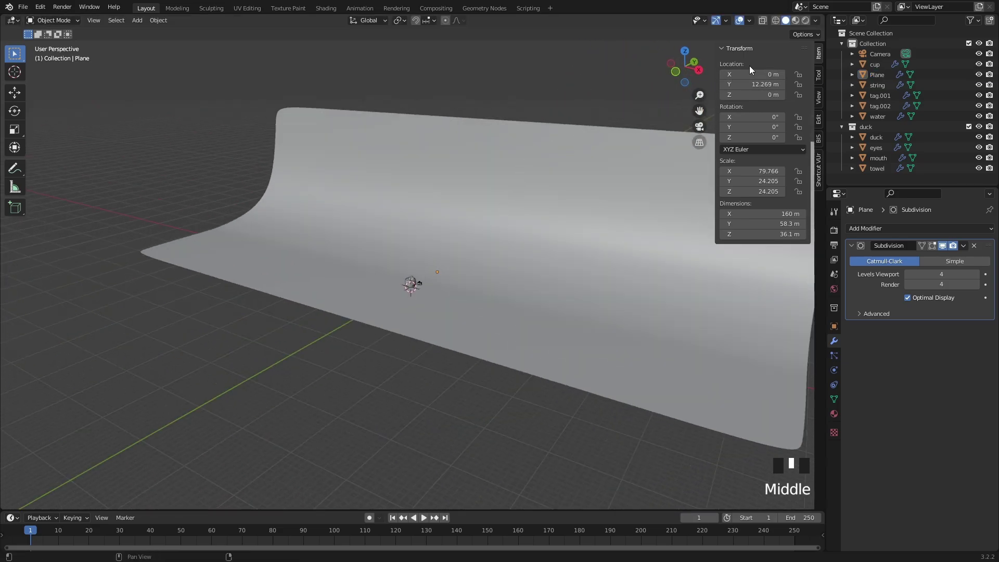
Step: Switch the viewport to rendered shading and set the render engine to Cycles with GPU Compute as the device
click(805, 20)
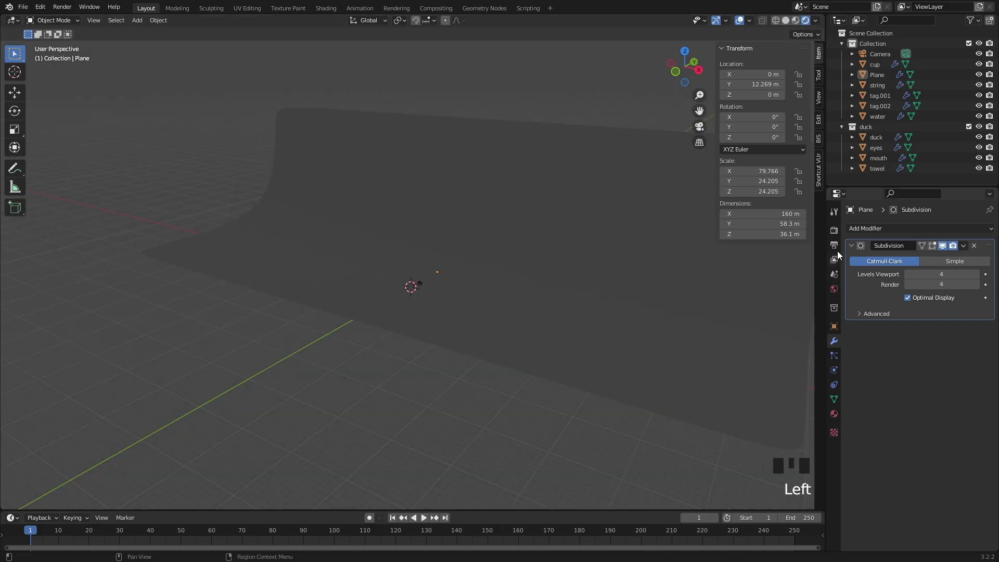
click(834, 230)
click(929, 229)
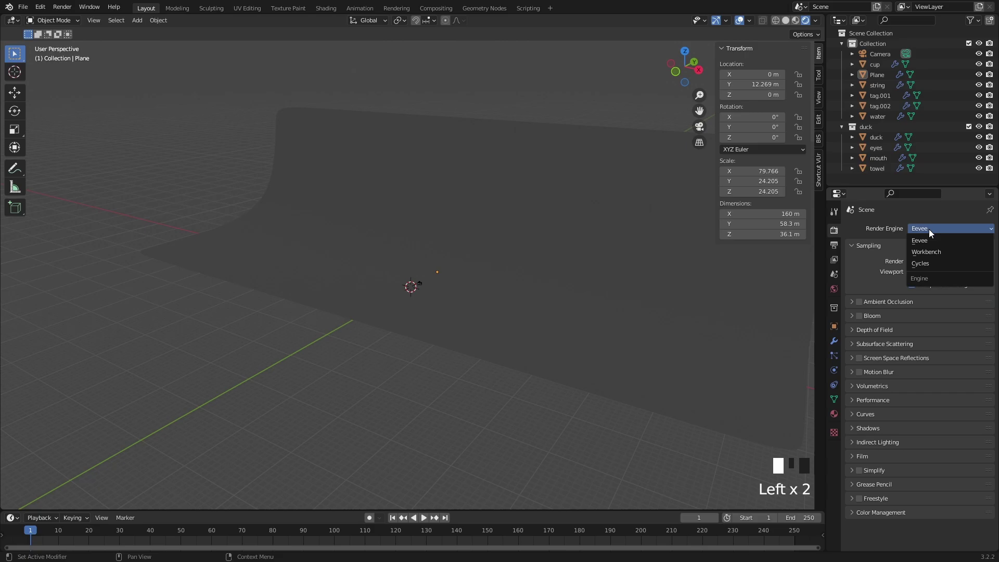
click(931, 261)
click(941, 254)
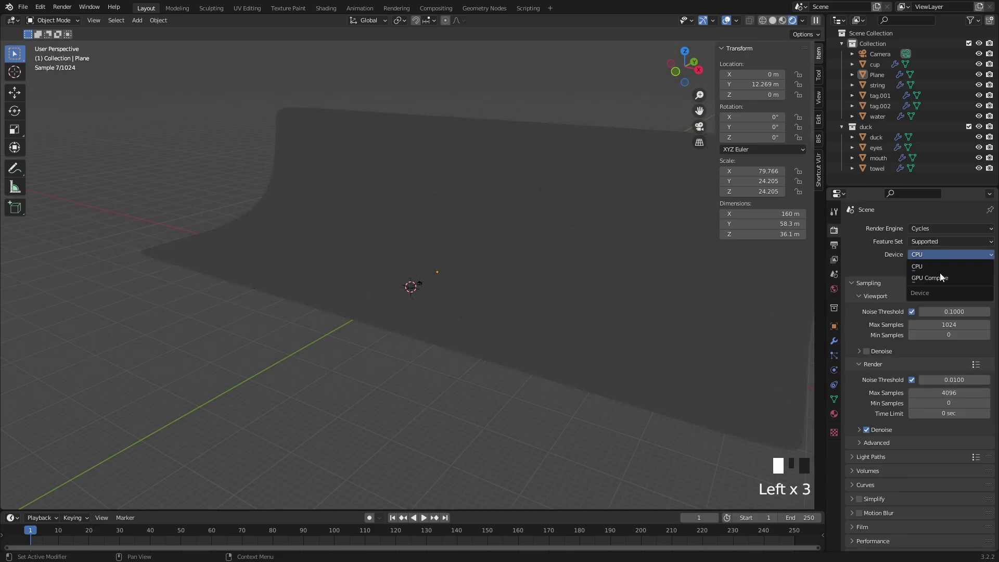
click(940, 276)
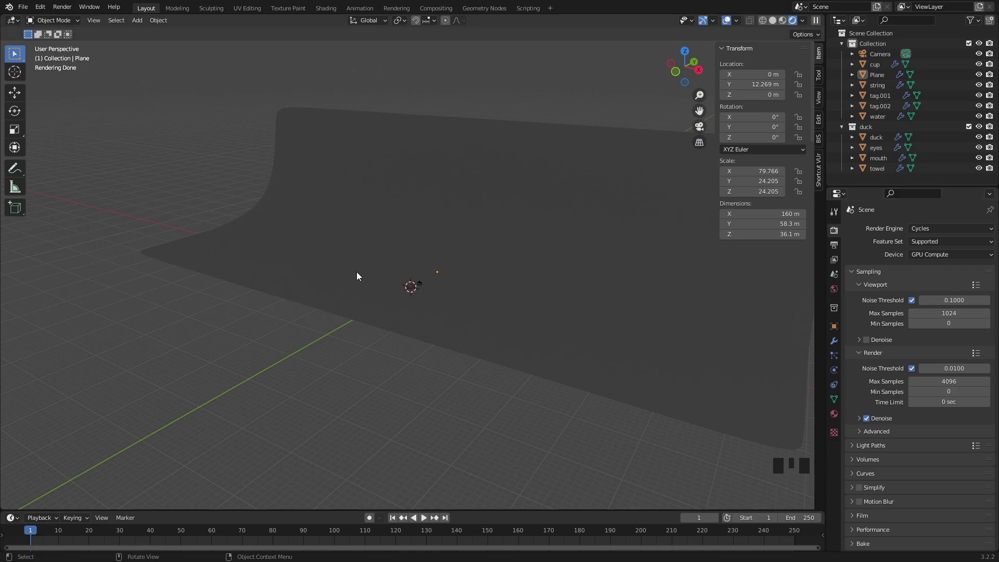
scroll(376, 279, up, 5)
middle_drag(377, 301, 391, 315)
scroll(439, 308, up, 4)
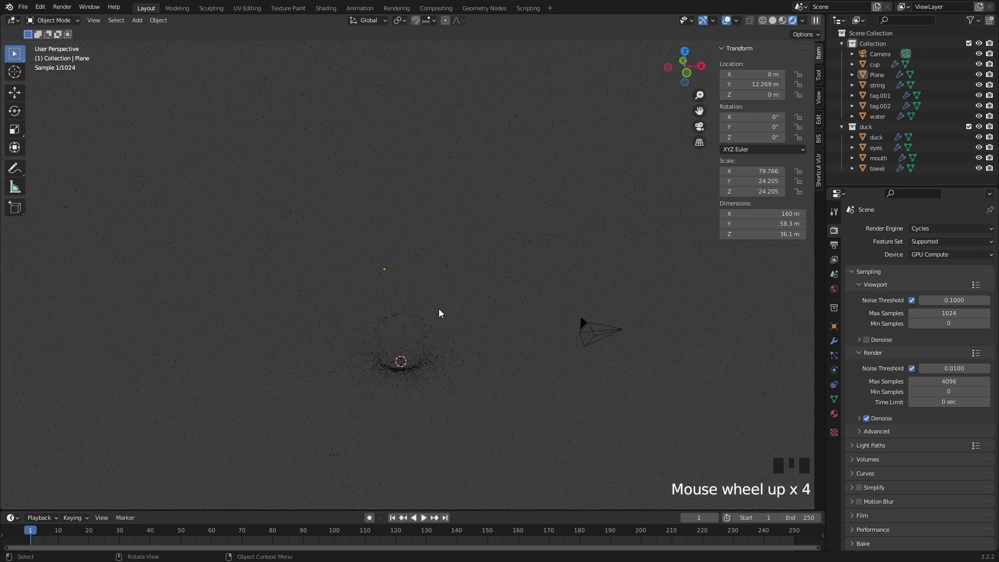
Step: Enable denoising for the viewport render samples
scroll(424, 350, up, 3)
shift+middle_drag(423, 350, 473, 289)
scroll(458, 279, up, 1)
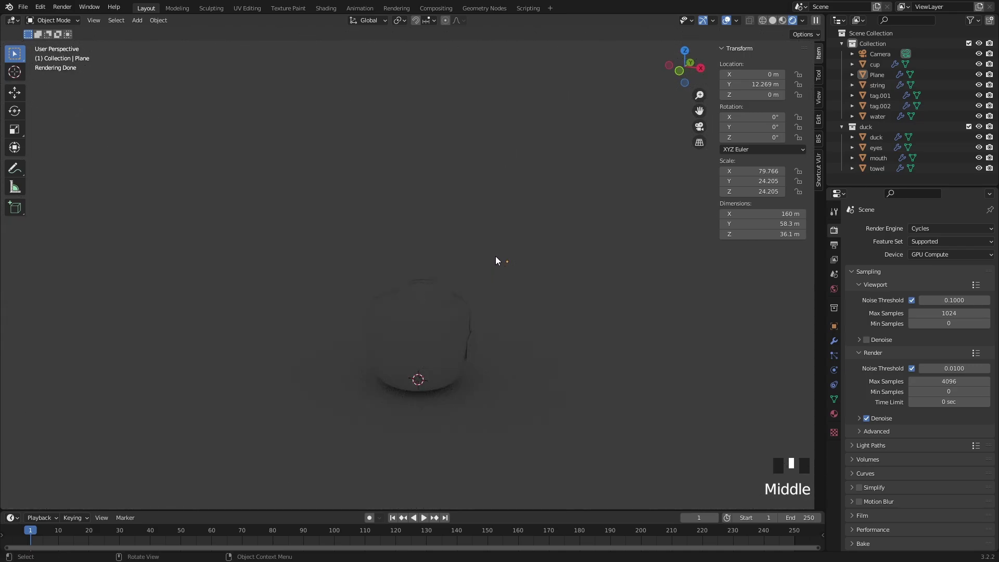
click(867, 339)
middle_drag(550, 333, 525, 339)
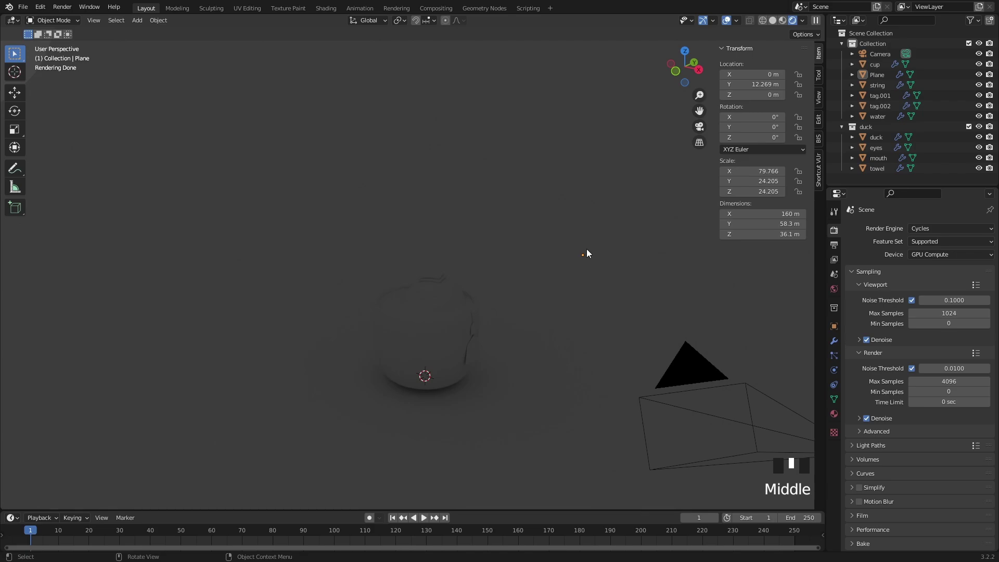
Step: Add an area light and move it up above the cup
scroll(528, 276, down, 3)
mouse_move(529, 279)
middle_down()
mouse_move(576, 290)
mouse_move(518, 290)
middle_up()
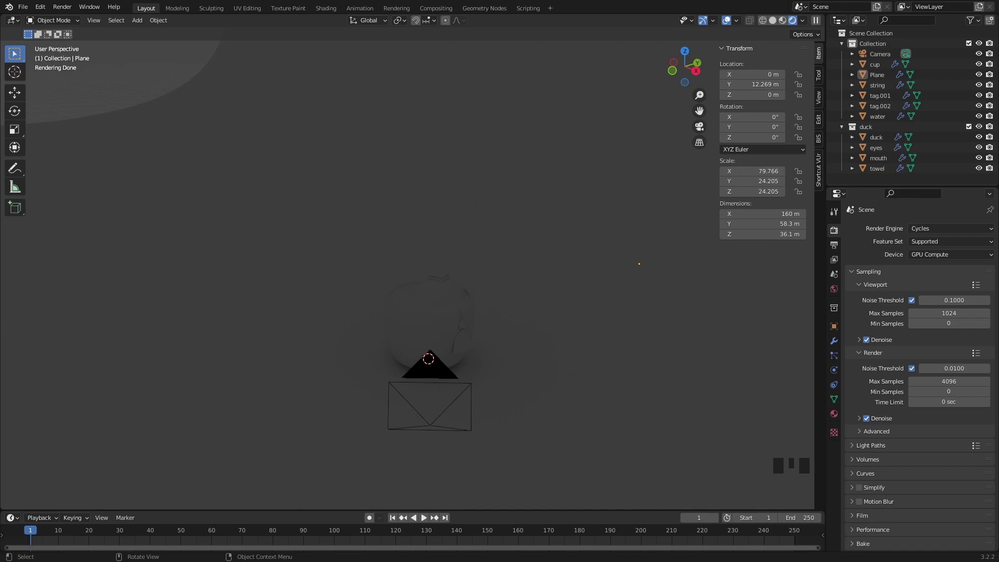
middle_drag(472, 319, 473, 320)
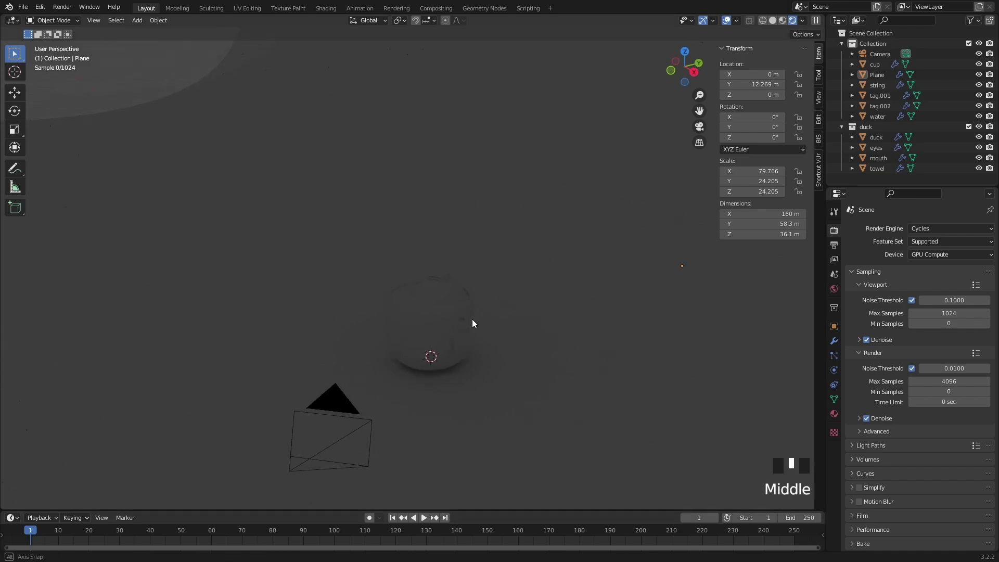
key(shift+a)
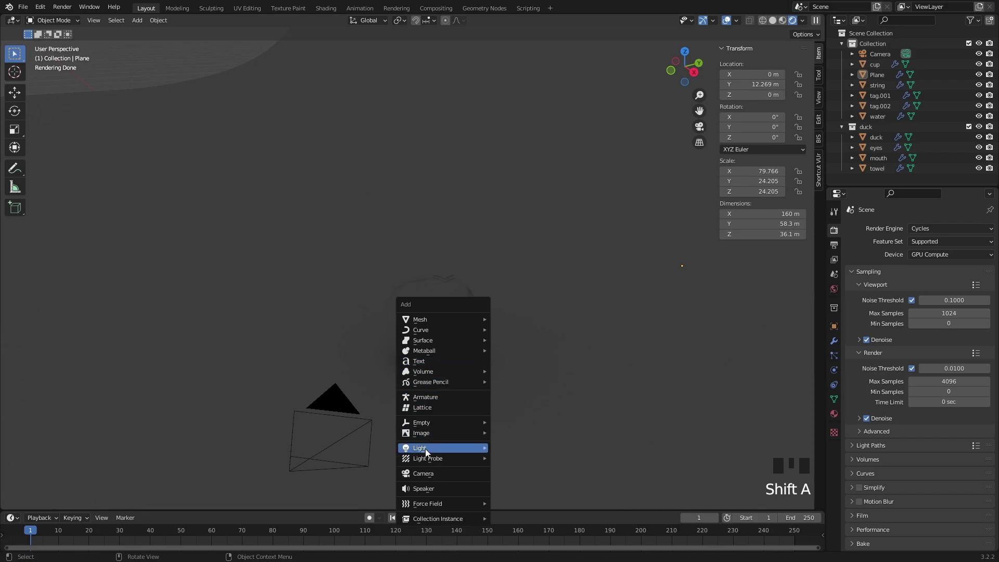
mouse_move(426, 448)
click(538, 477)
scroll(484, 318, down, 3)
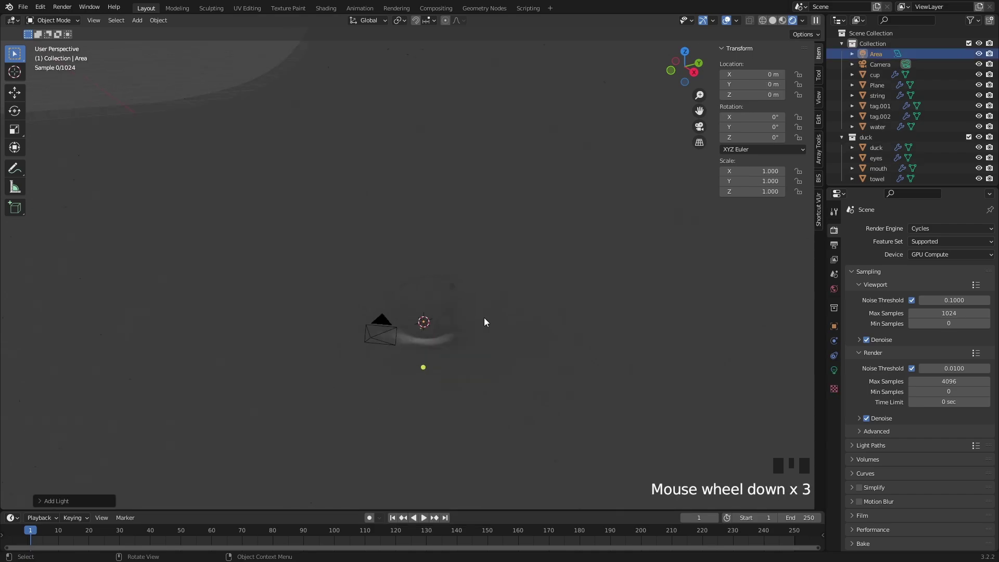
middle_drag(484, 318, 475, 297)
key(g)
click(393, 160)
Step: Rotate the area light to about X 42.9°, Y 7.95°, Z 12.6° and reposition it so that it aims at the cup
middle_drag(394, 160, 376, 261)
key(r)
key(r)
click(406, 311)
middle_drag(406, 294, 404, 315)
key(g)
click(471, 292)
middle_drag(471, 292, 365, 234)
key(r)
key(r)
click(477, 280)
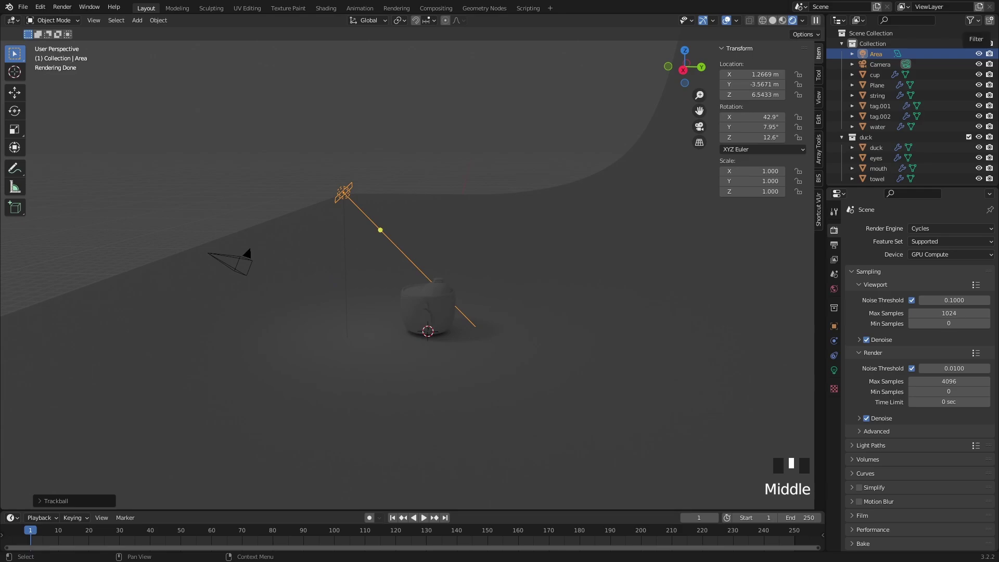
Step: Move the area light farther from the cup to about X 2.26 m, Y -5.08 m, Z 6.75 m
middle_drag(420, 261, 448, 310)
key(g)
click(384, 271)
key(g)
click(475, 302)
Step: Try the area light's power at 100 W and 200 W
scroll(610, 284, up, 2)
scroll(610, 284, up, 2)
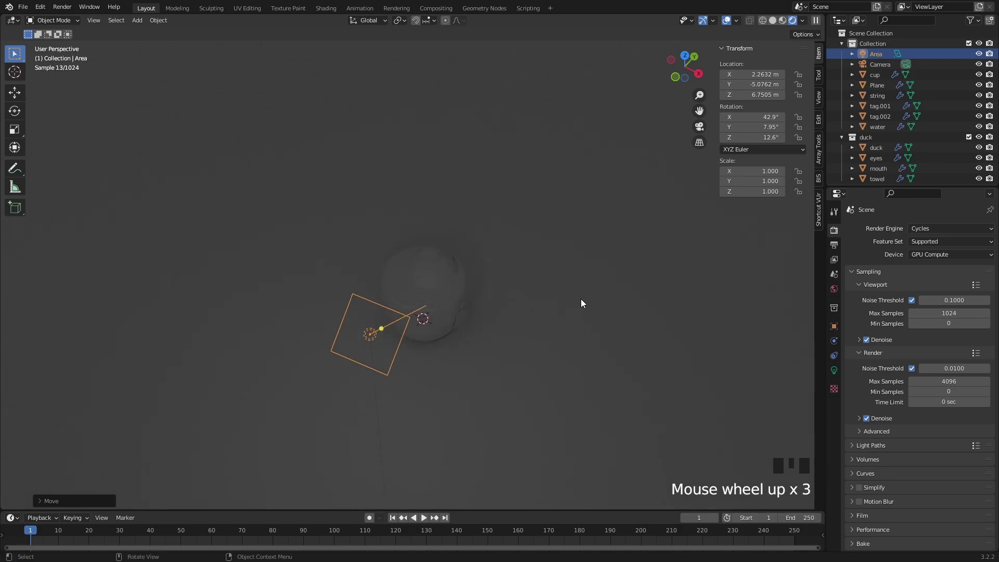
click(834, 370)
double_click(955, 297)
text(100)
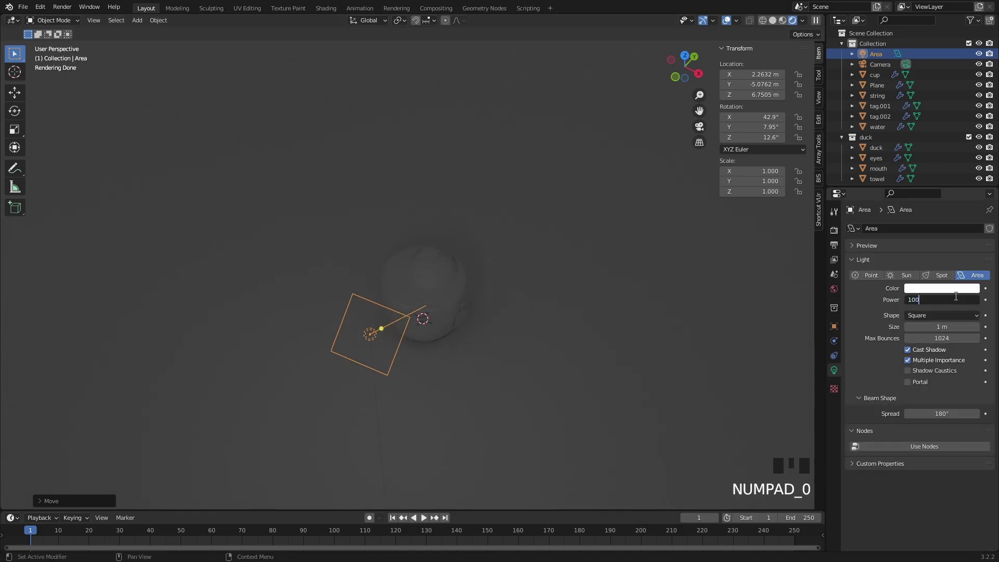
key(Return)
middle_drag(591, 395, 417, 292)
double_click(942, 299)
text(200)
key(Return)
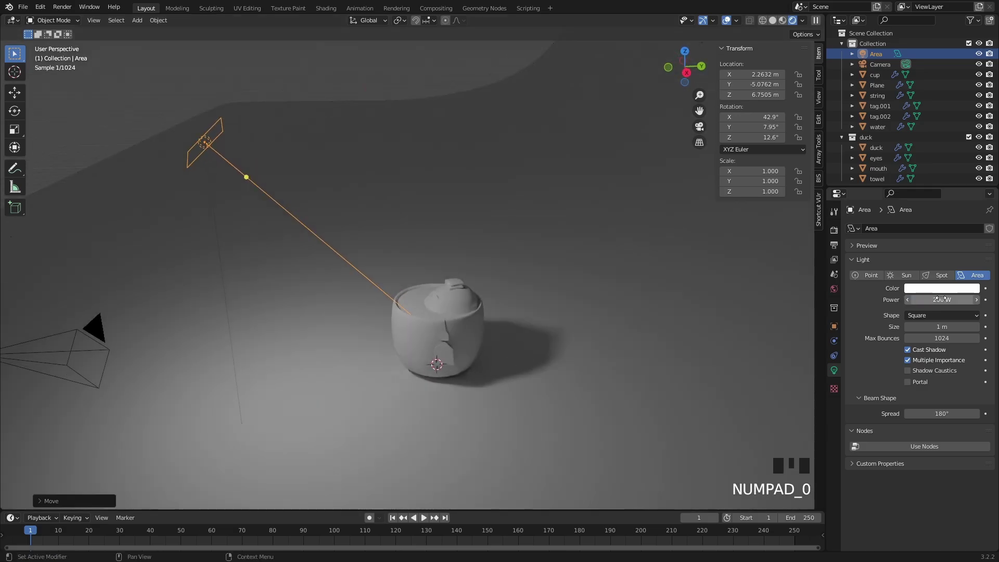
Step: Set the area light's power to 300 W
middle_drag(582, 333, 551, 343)
scroll(508, 341, up, 2)
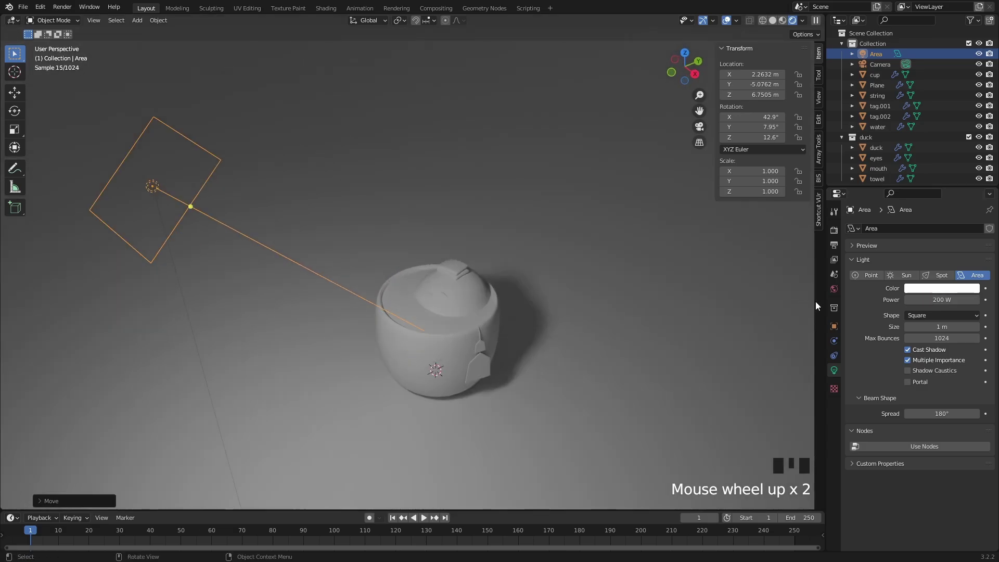
click(939, 300)
text(300)
key(Return)
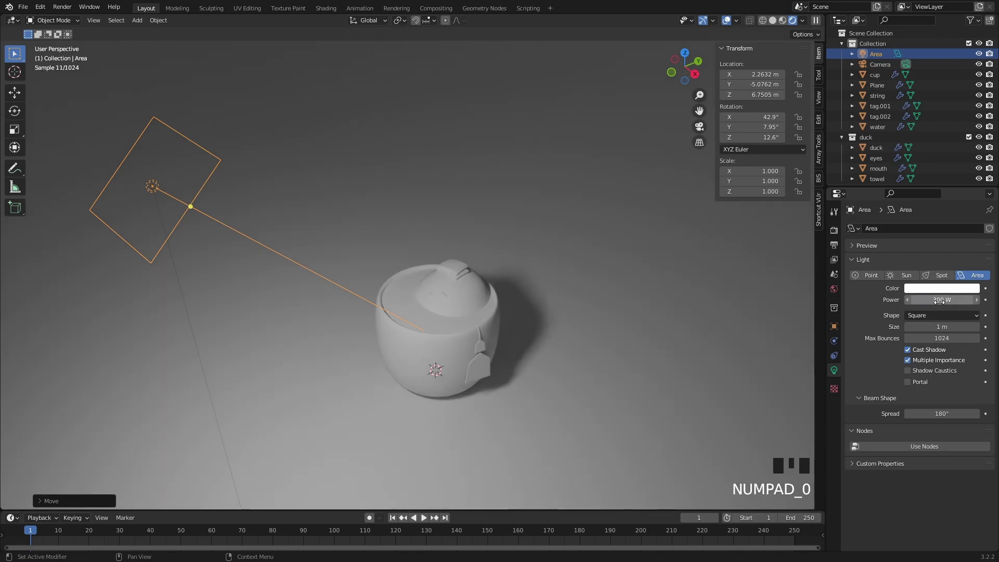
middle_drag(403, 285, 459, 323)
scroll(468, 315, up, 2)
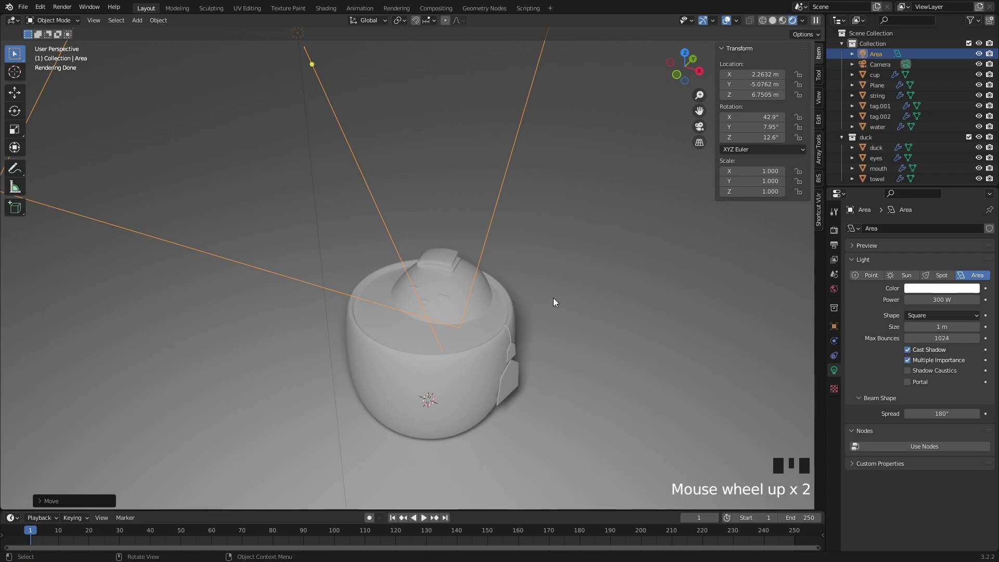
scroll(555, 304, down, 3)
middle_drag(557, 292, 506, 301)
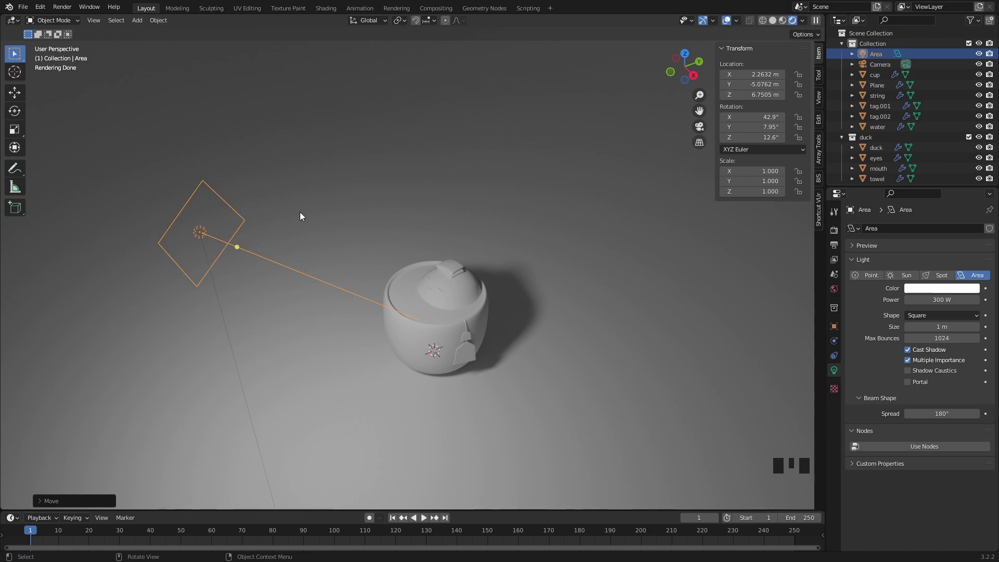
click(243, 214)
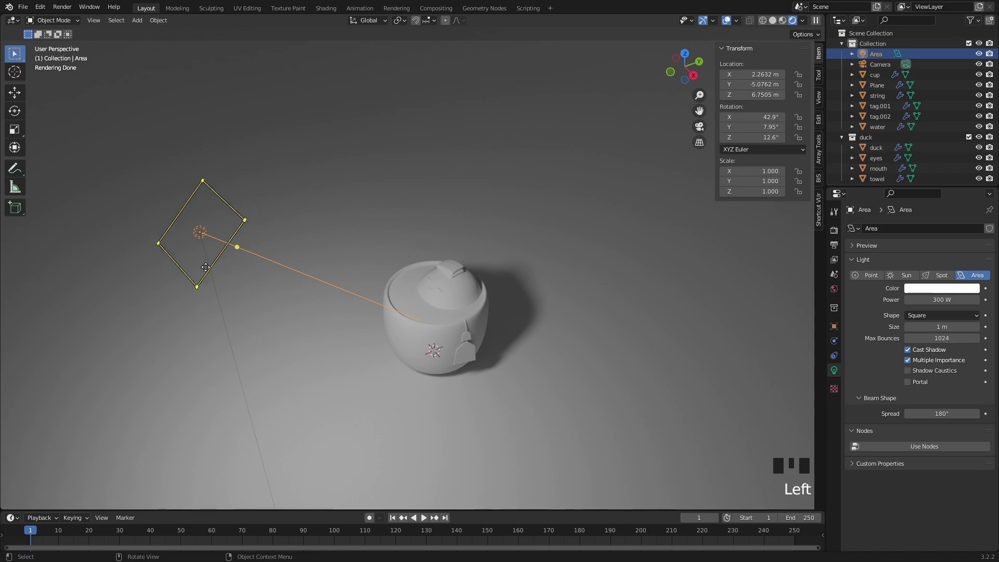
mouse_move(224, 197)
middle_down()
mouse_move(268, 216)
mouse_move(515, 224)
mouse_move(450, 231)
mouse_move(240, 206)
middle_up()
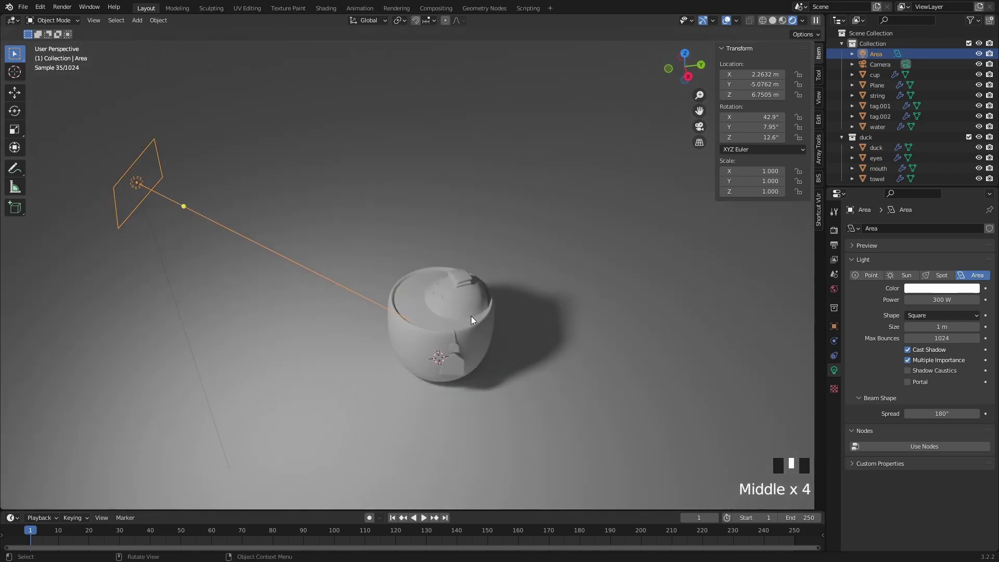
click(173, 176)
key(s)
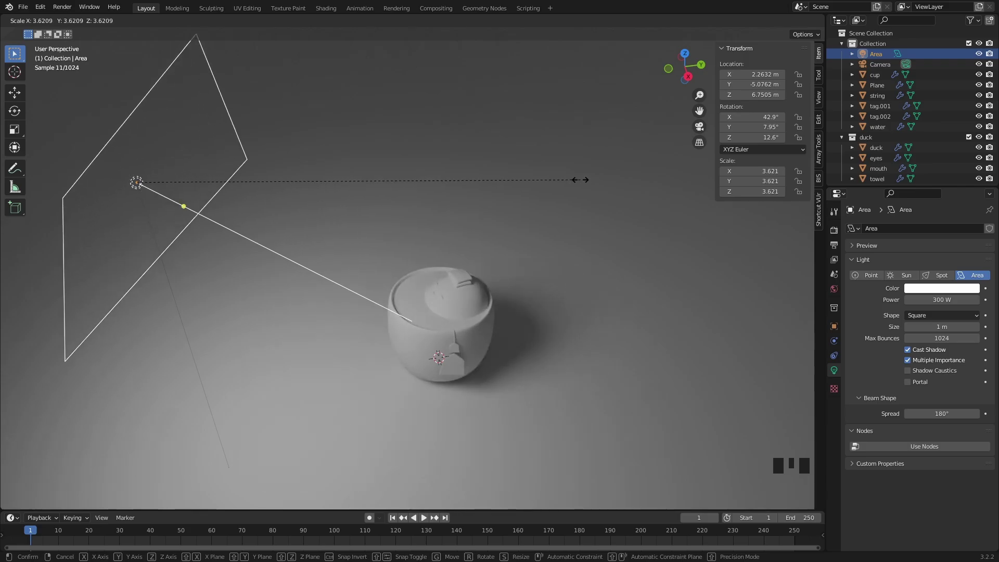
right_click(448, 188)
Step: Scale the area light up to about 3.88 for softer shadows and deselect it
scroll(416, 213, down, 2)
middle_drag(394, 196, 449, 244)
key(s)
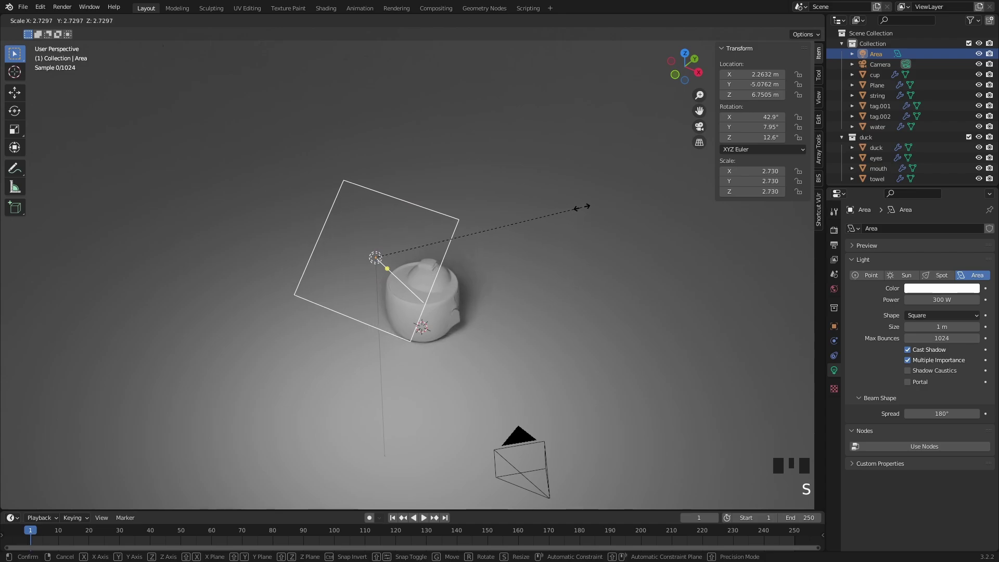
click(595, 208)
scroll(443, 250, down, 2)
middle_drag(442, 250, 459, 225)
key(s)
click(507, 229)
scroll(467, 245, up, 4)
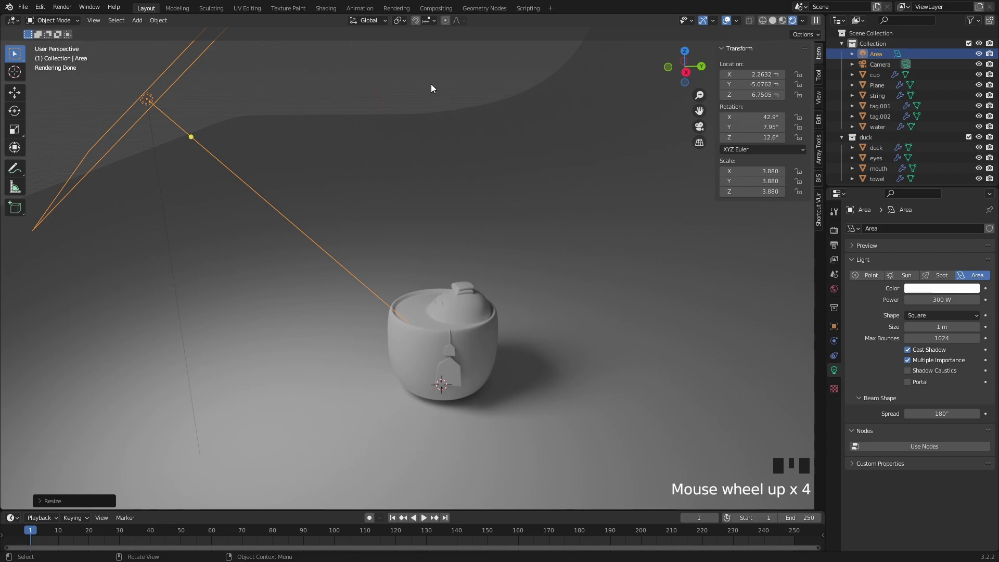
click(439, 110)
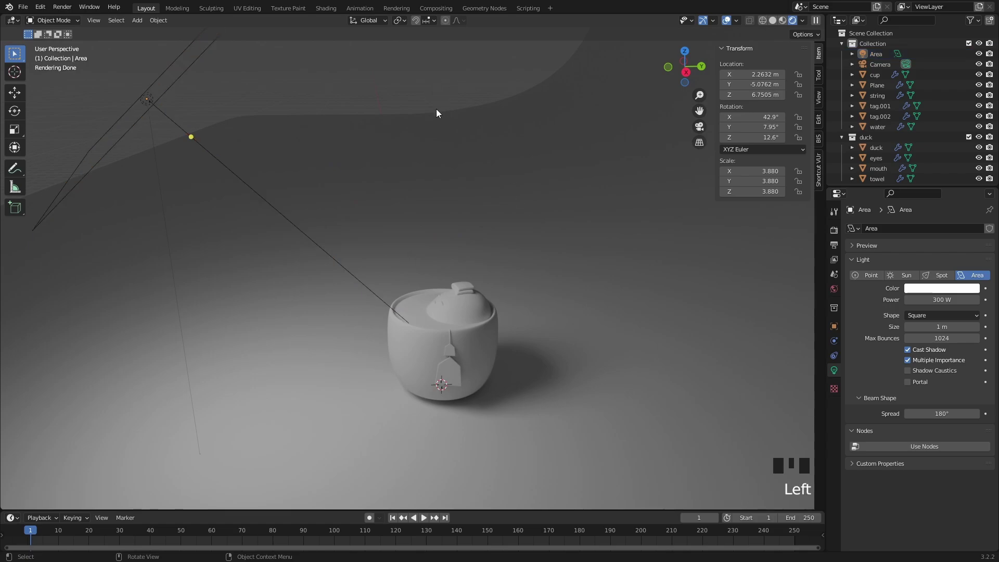
Step: Give the duck's body a new material with a yellow base color of about H 0.117, S 0.989, V 0.8
middle_drag(458, 187, 457, 264)
scroll(433, 274, up, 3)
scroll(448, 287, up, 3)
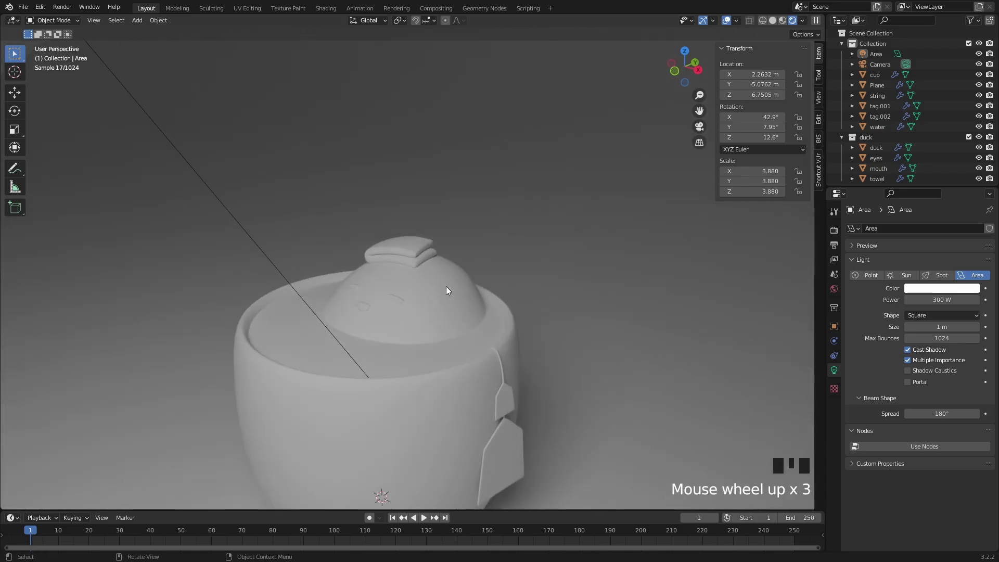
click(432, 294)
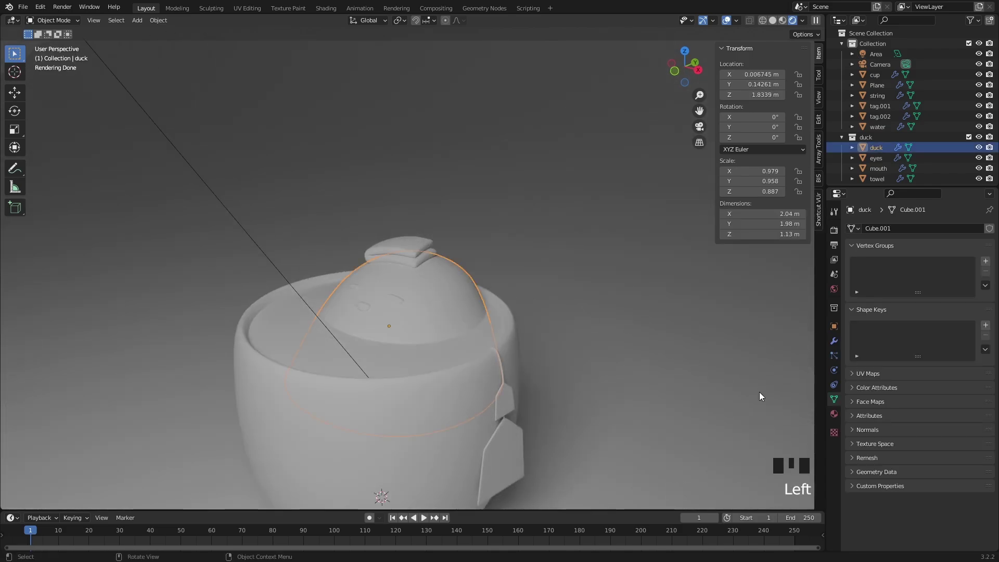
click(835, 415)
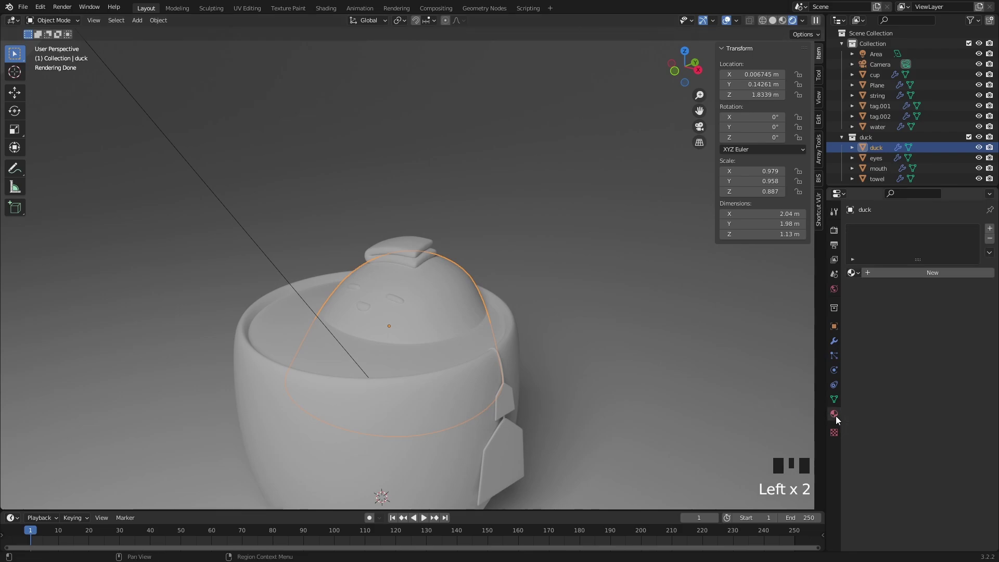
click(933, 274)
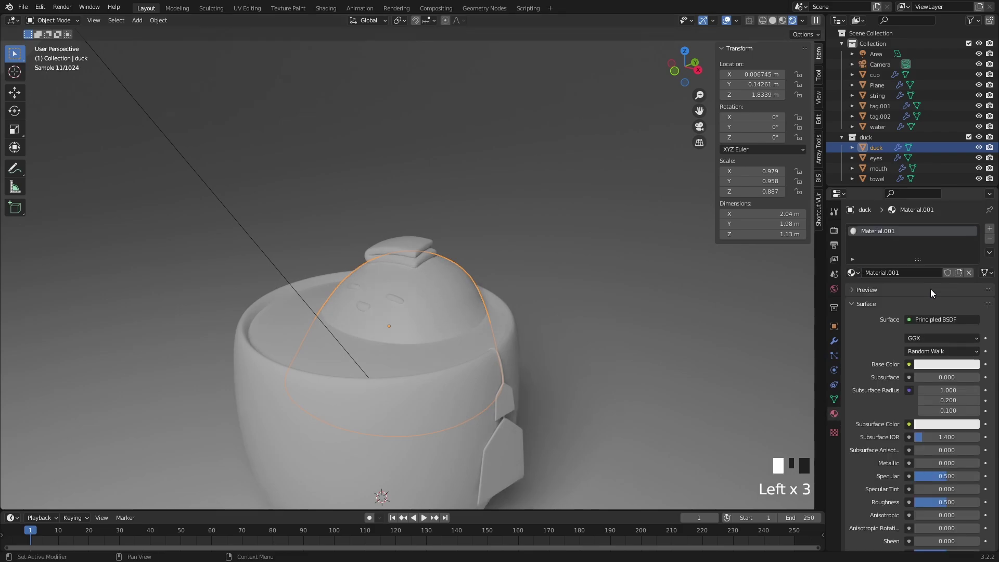
click(942, 365)
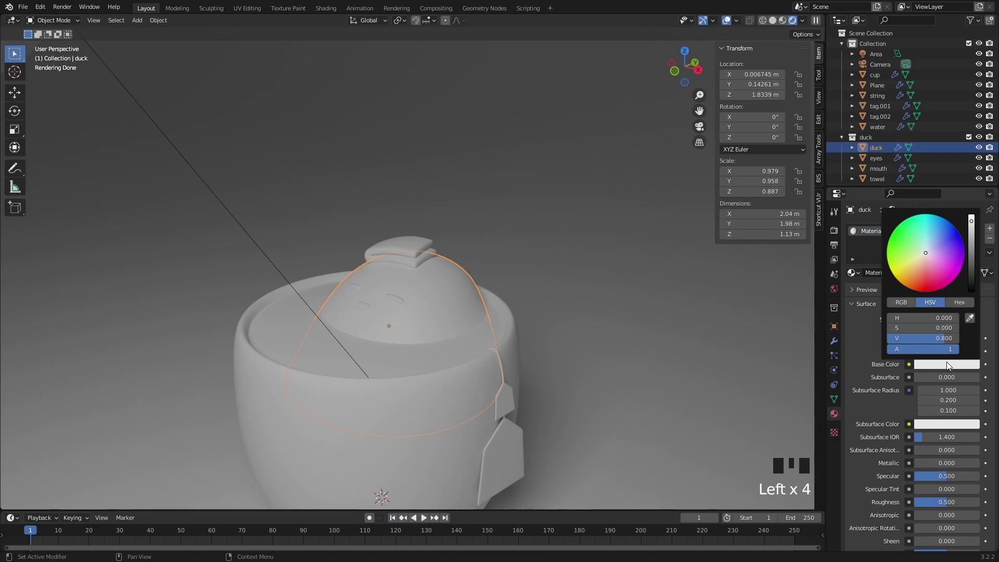
click(907, 272)
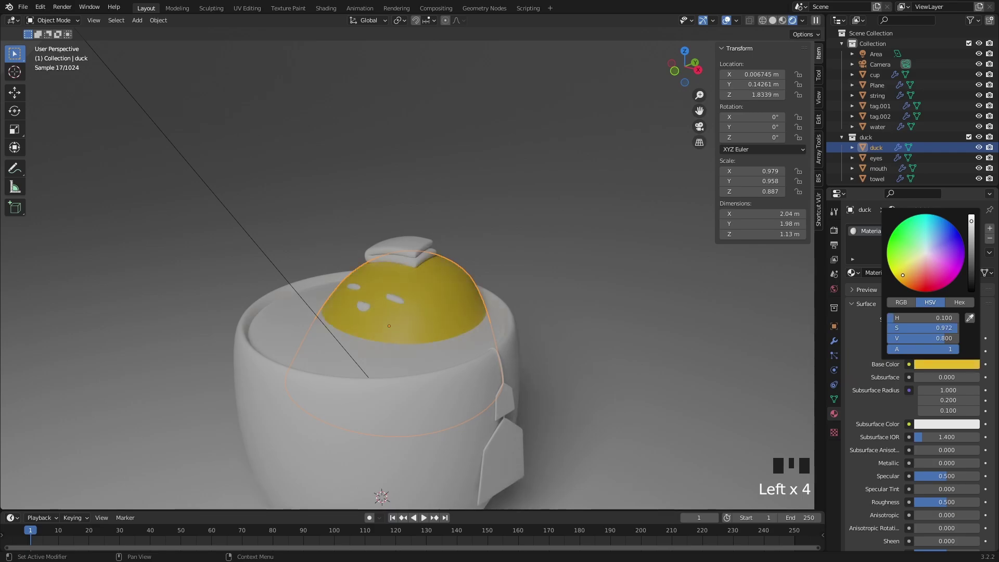
drag(902, 275, 903, 276)
middle_drag(314, 257, 377, 267)
middle_drag(461, 286, 402, 290)
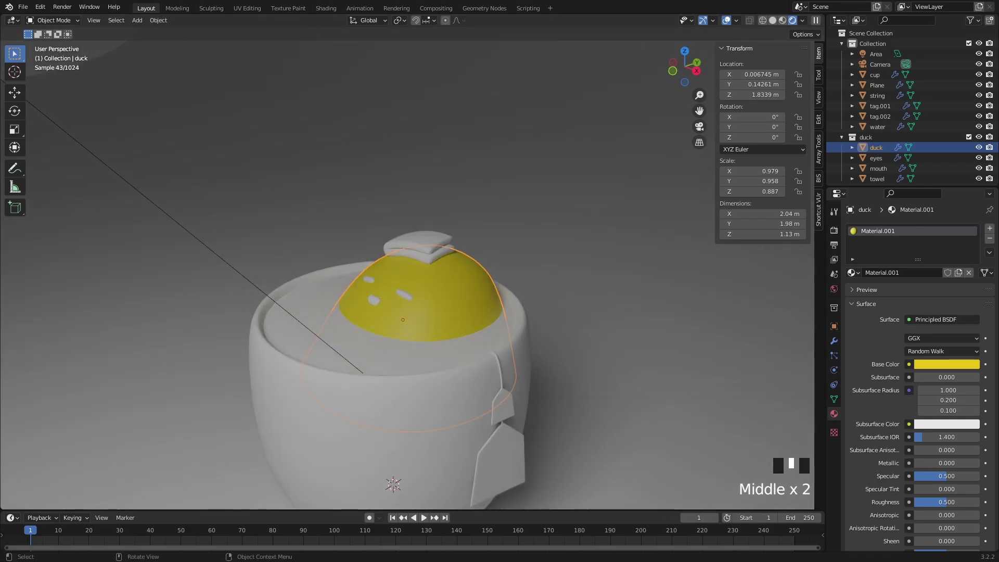
Step: Soften the duck's base color to a lighter, less saturated yellow
click(960, 365)
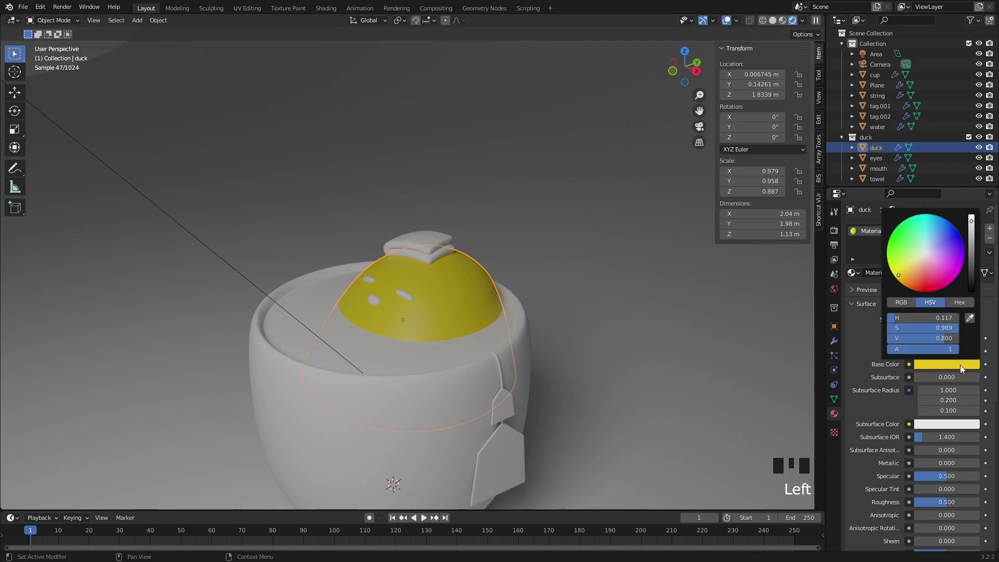
click(904, 270)
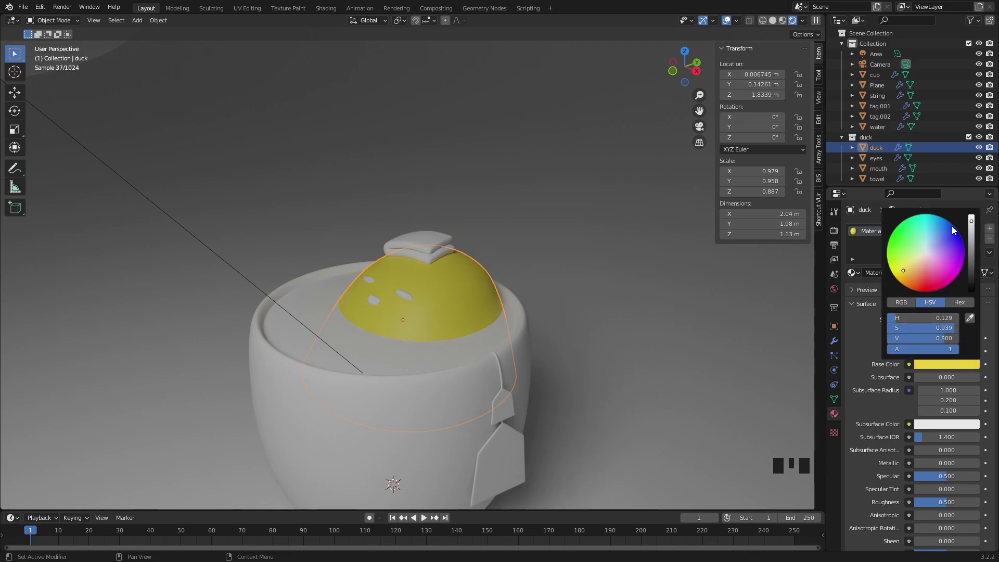
drag(894, 278, 911, 266)
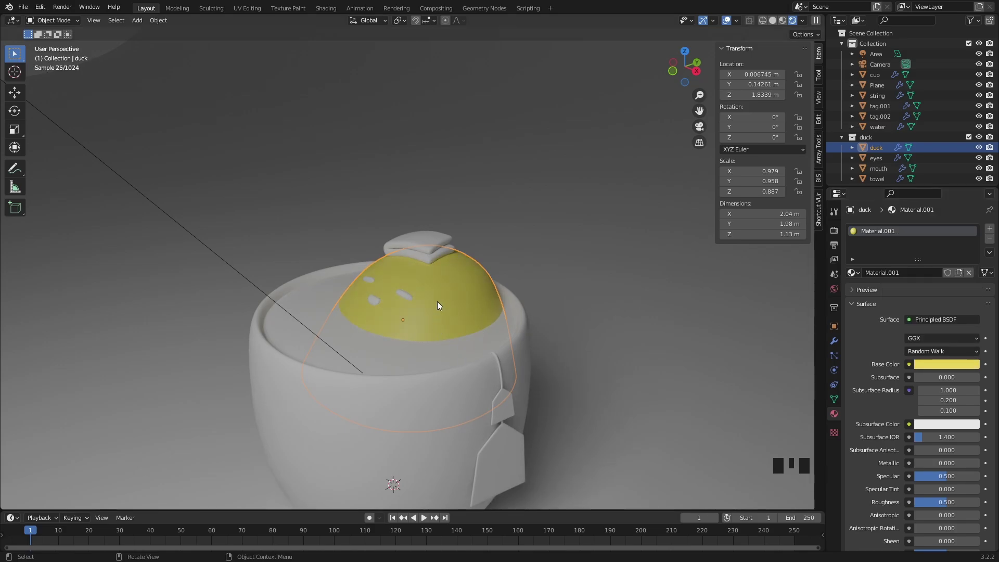
Step: Give the duck's eyes a new material with a near-black base color of about V 0.01
scroll(379, 295, up, 3)
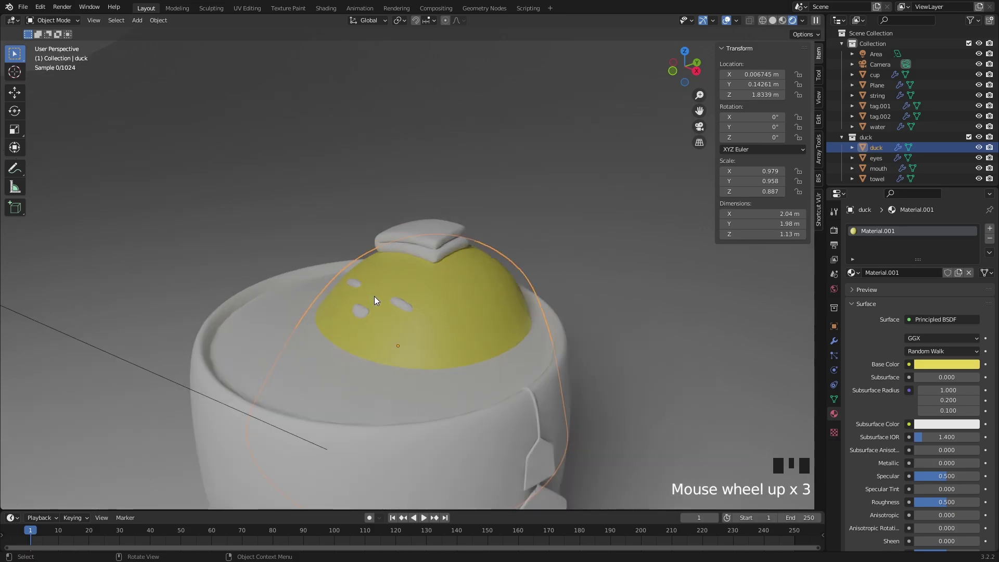
click(402, 313)
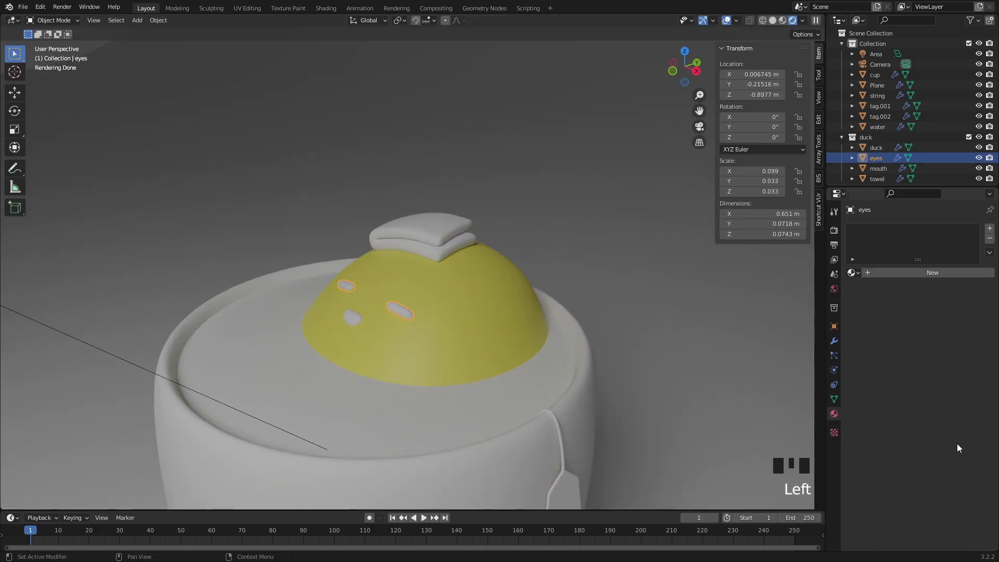
click(935, 273)
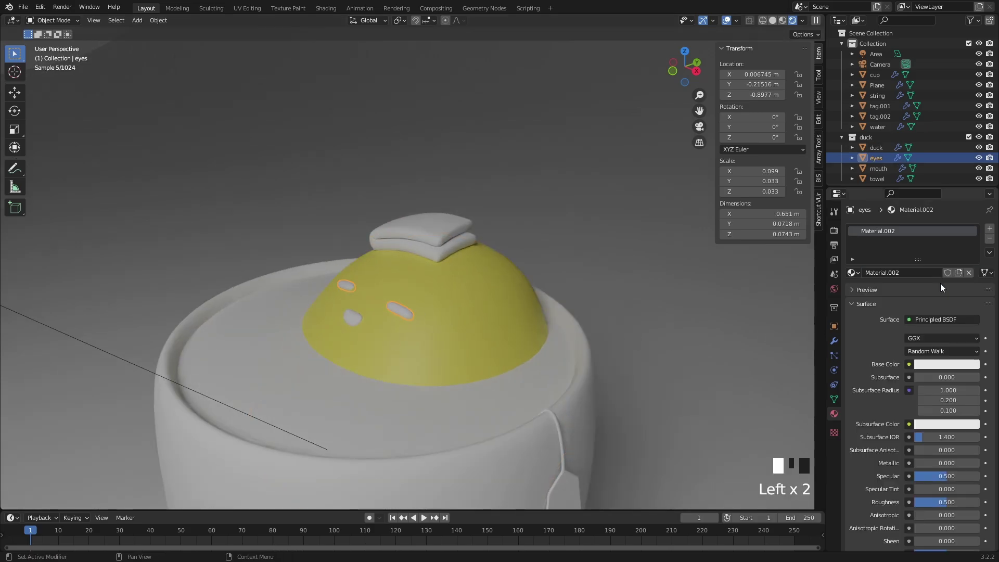
click(957, 364)
drag(971, 218, 971, 286)
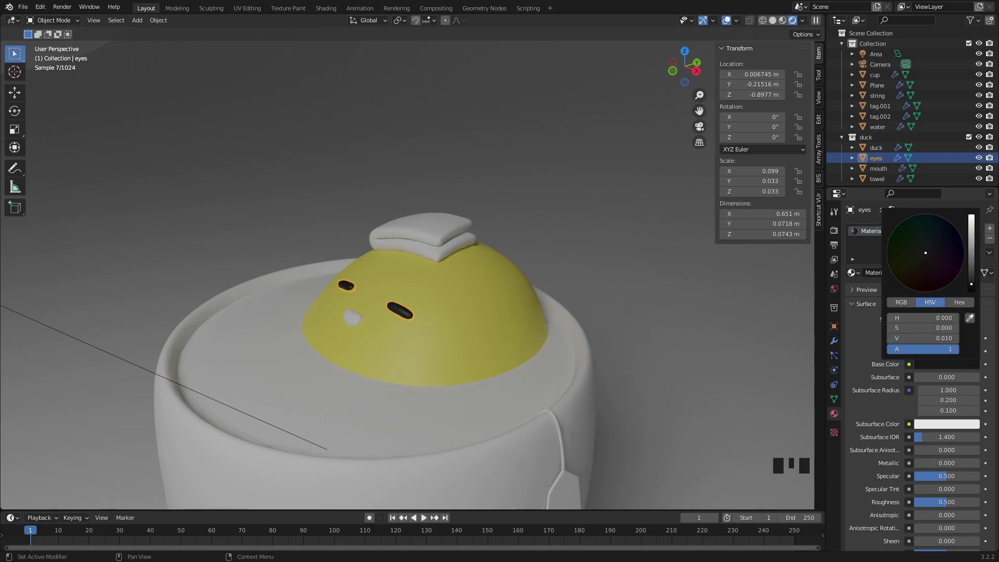
Step: Give the duck's mouth a new material with an orange base color of about H 0.025, S 0.981, V 0.8
middle_drag(729, 292, 311, 319)
click(324, 316)
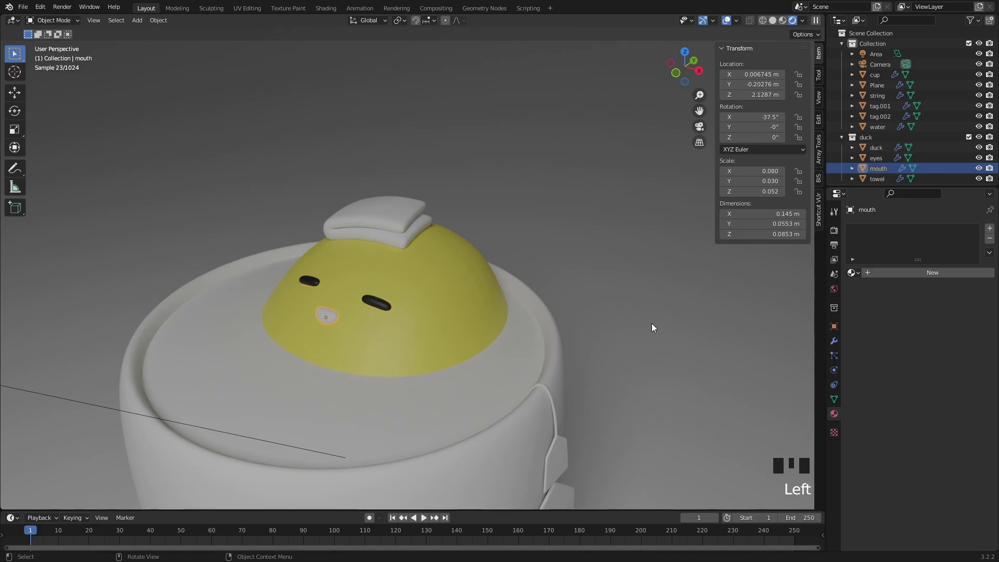
click(928, 272)
click(941, 364)
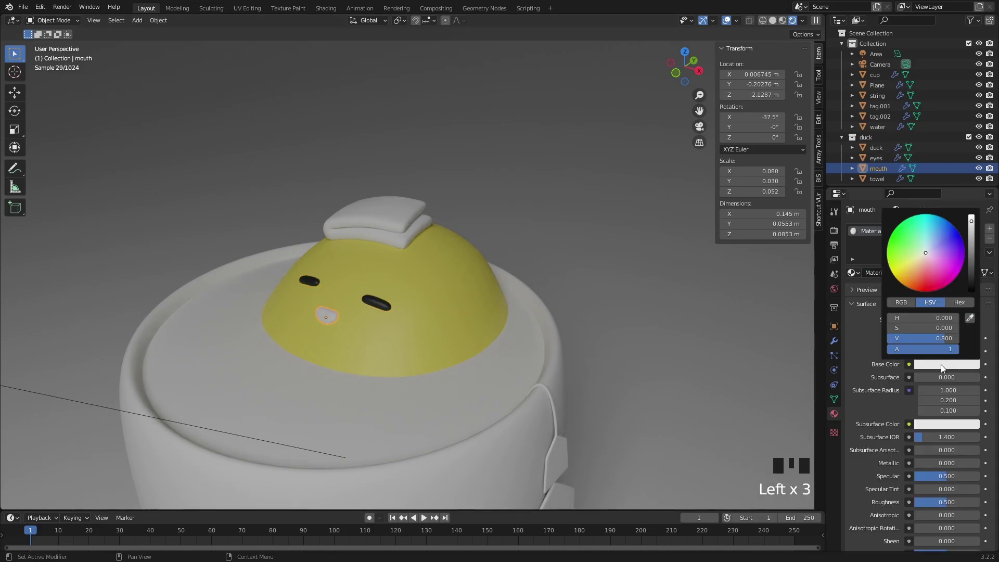
drag(919, 280, 914, 283)
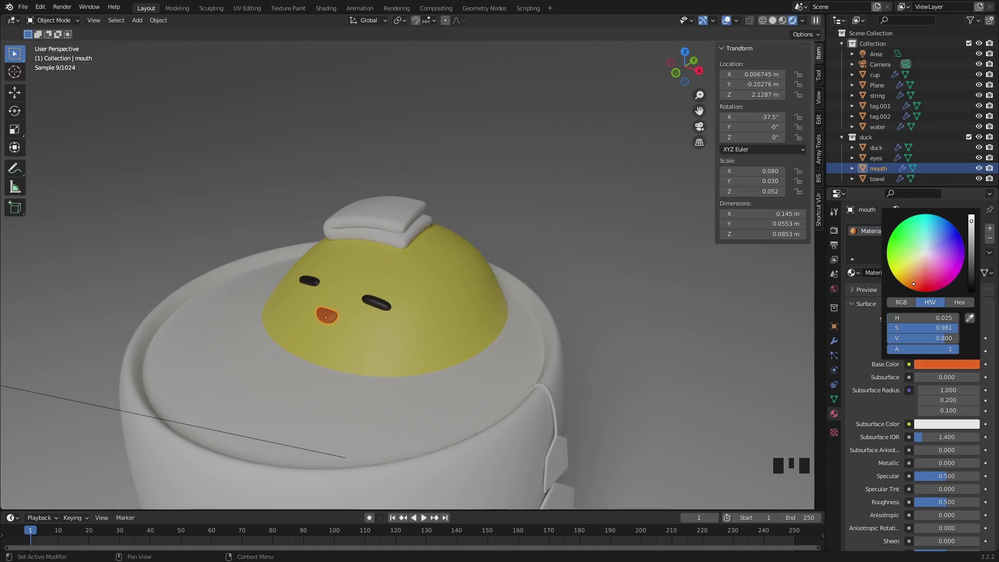
Step: Lower the roughness of the duck body's material to about 0.291 for a slightly glossy surface
click(441, 286)
middle_drag(440, 286, 411, 329)
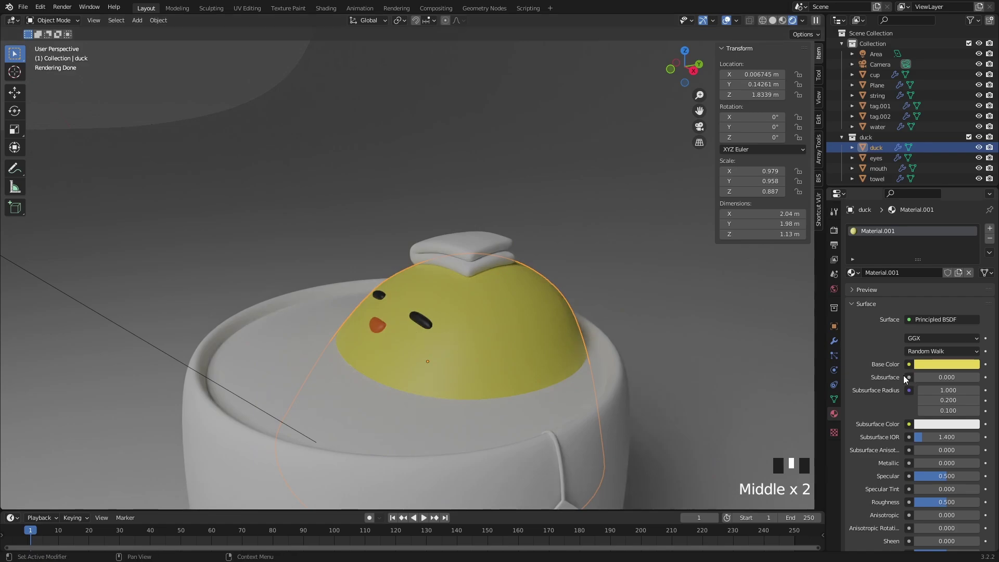
scroll(904, 380, down, 2)
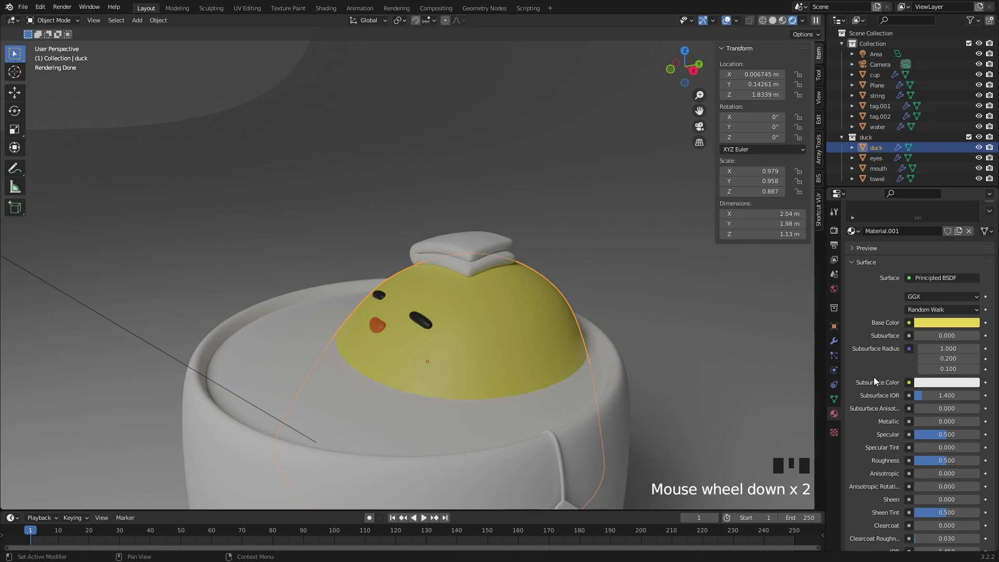
click(949, 461)
drag(949, 461, 908, 461)
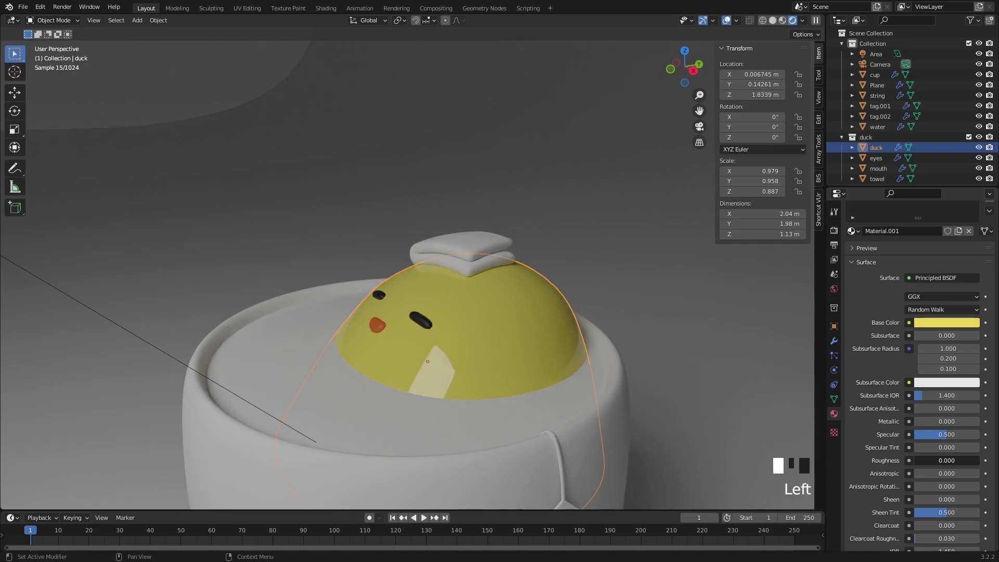
middle_drag(518, 320, 538, 337)
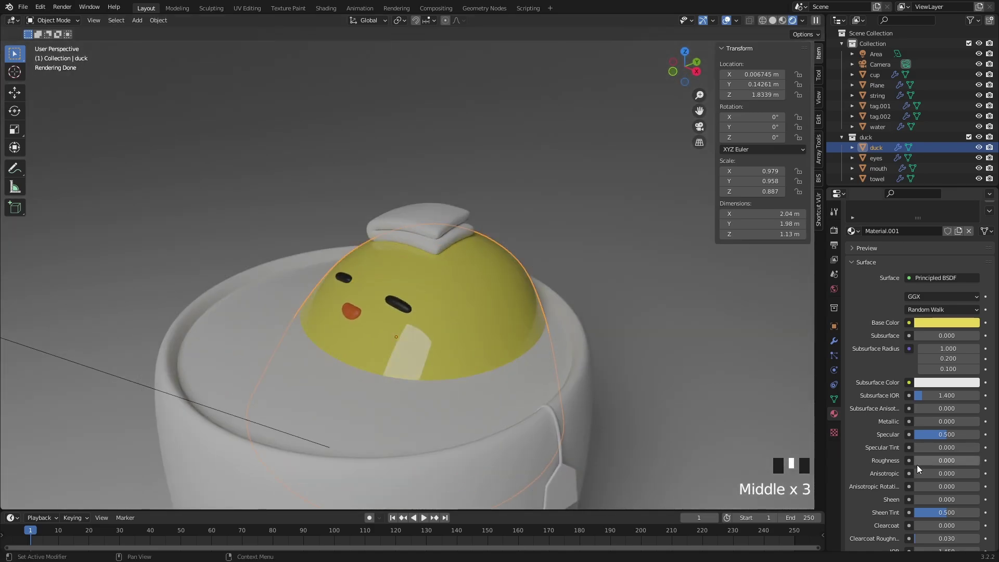
drag(916, 461, 936, 461)
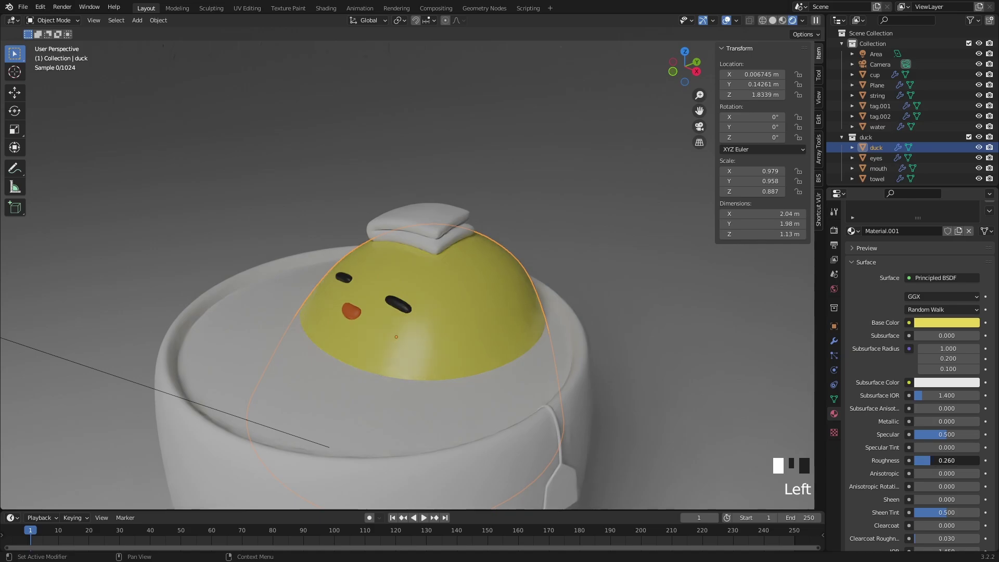
middle_drag(510, 271, 524, 262)
scroll(525, 262, down, 3)
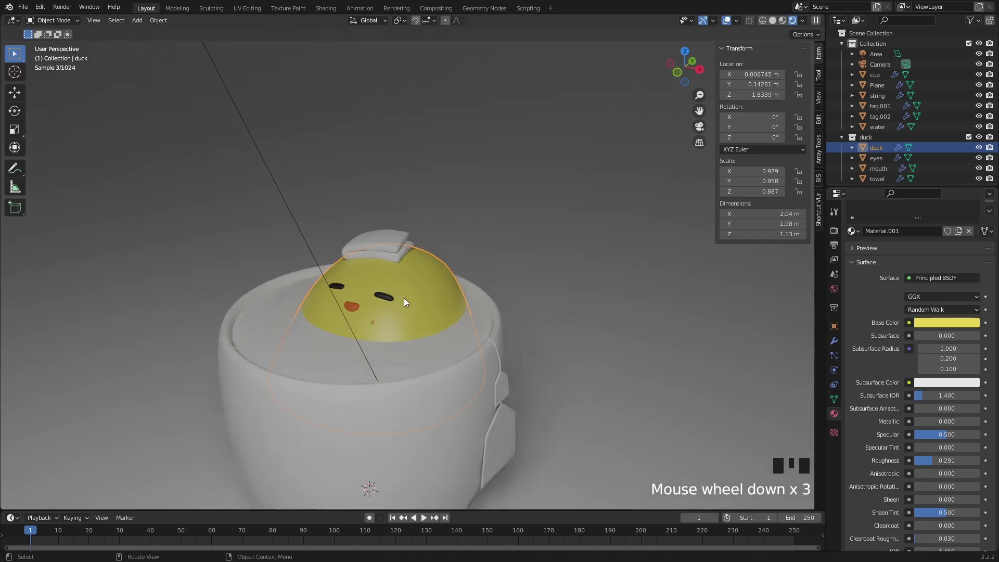
middle_drag(404, 297, 466, 298)
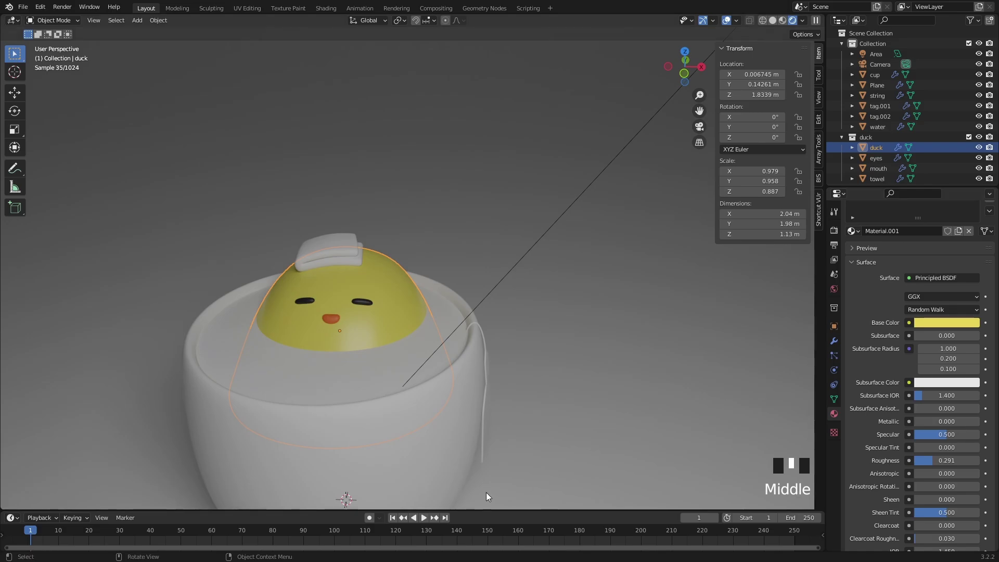
Step: Duplicate the area light and place the copy on the opposite side of the cup
scroll(531, 252, down, 8)
middle_drag(530, 252, 410, 209)
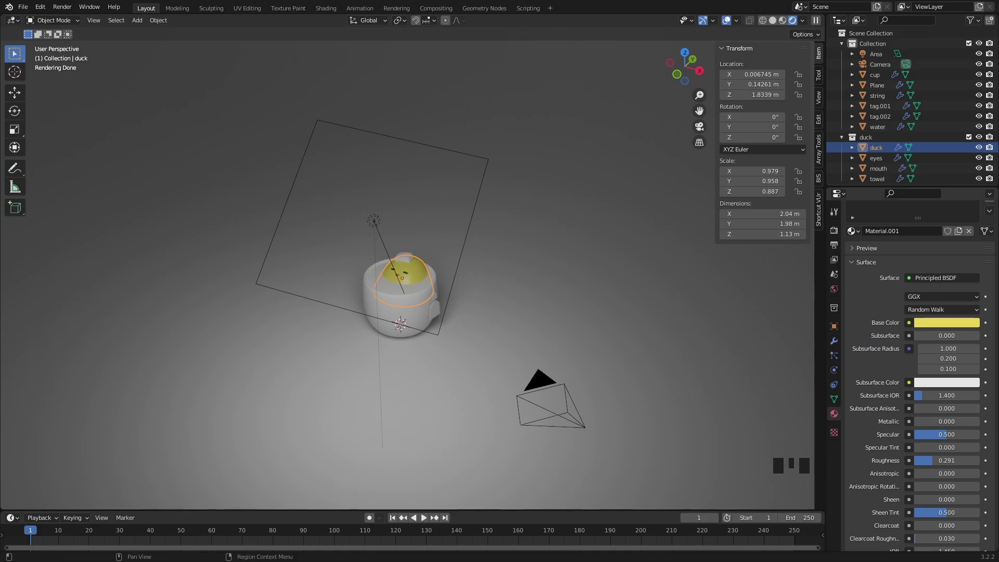
click(487, 230)
middle_drag(488, 233, 562, 267)
key(shift+d)
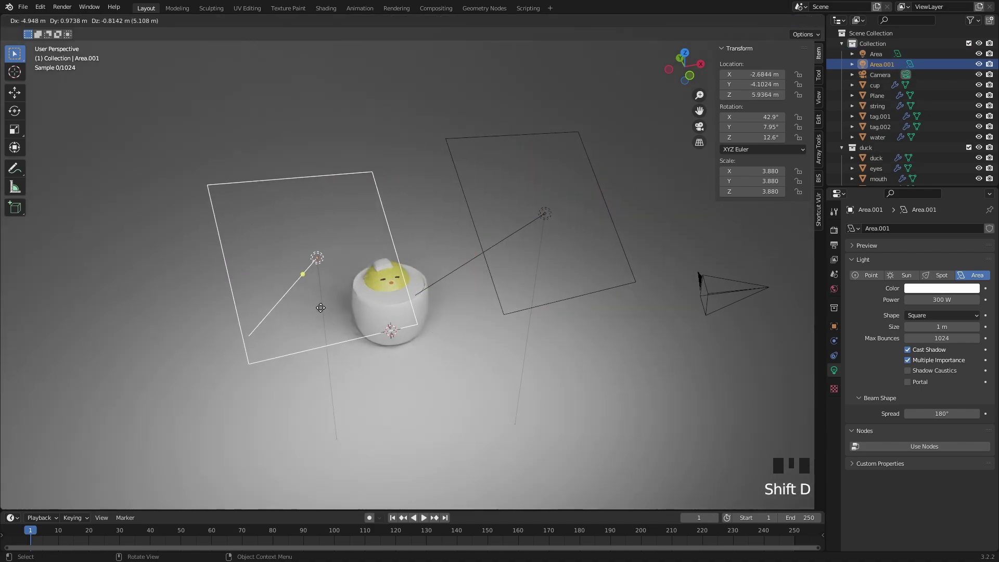
click(344, 302)
Step: Rotate and reposition the duplicated light at about X -4.14, Y -4.14, Z 4.99 m so it aims at the duck
middle_drag(345, 302, 411, 288)
key(r)
key(r)
click(400, 315)
key(g)
click(426, 308)
key(g)
click(354, 287)
scroll(430, 299, down, 2)
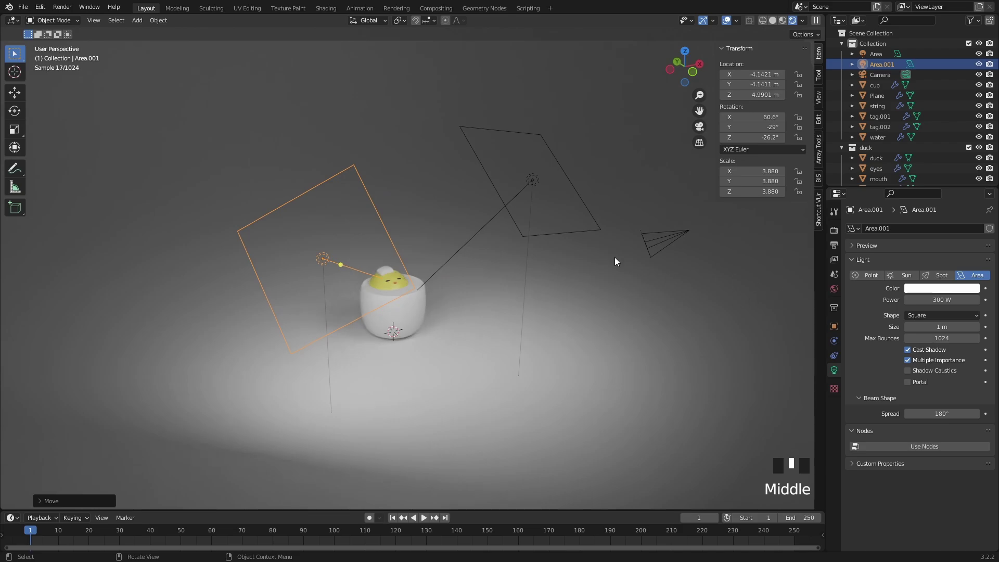
middle_drag(614, 260, 366, 265)
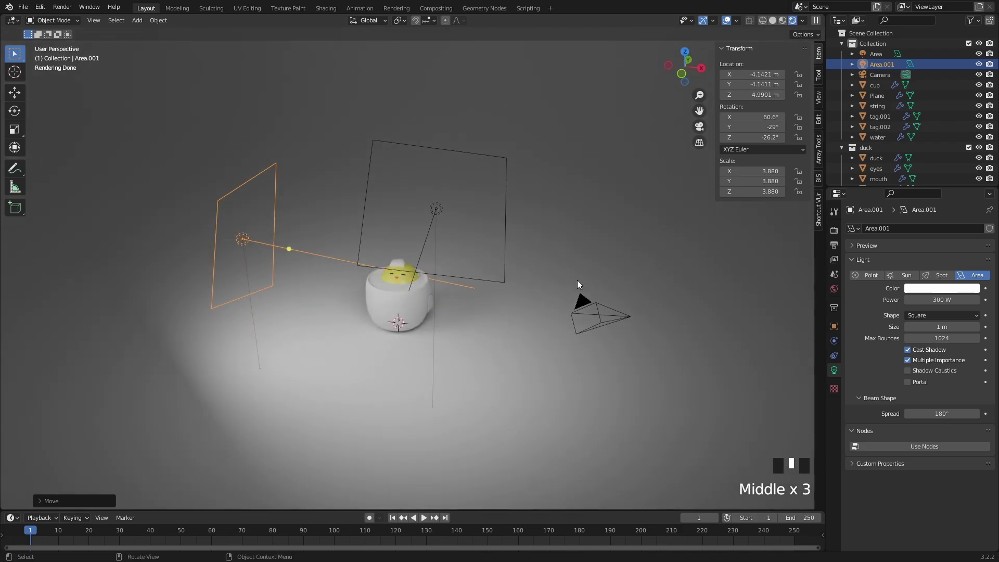
middle_drag(561, 225, 560, 259)
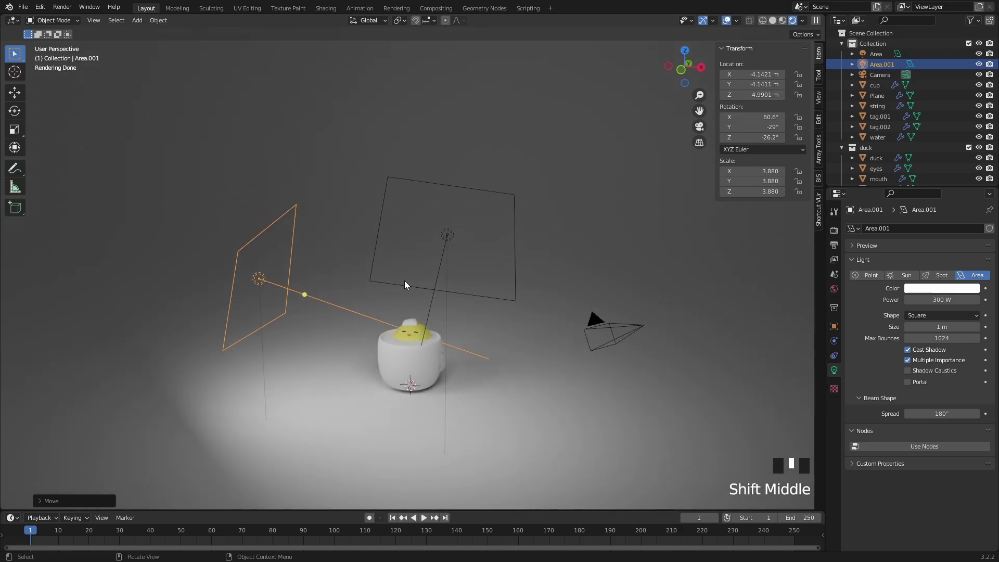
middle_drag(384, 345, 809, 335)
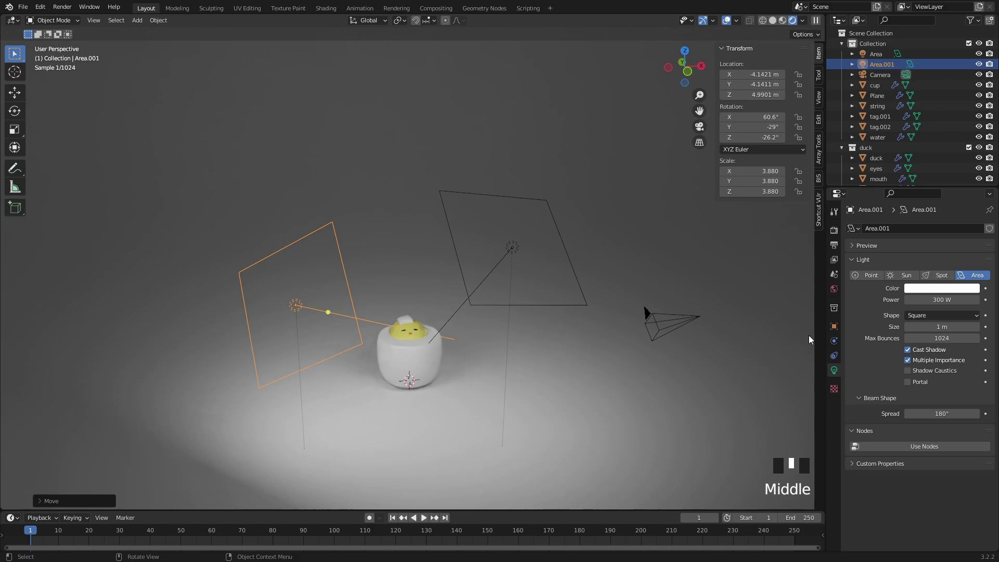
Step: Give the duplicated light a warm peach color of about H 0.043, S 0.711, V 1 and set its power to 200 W
click(945, 289)
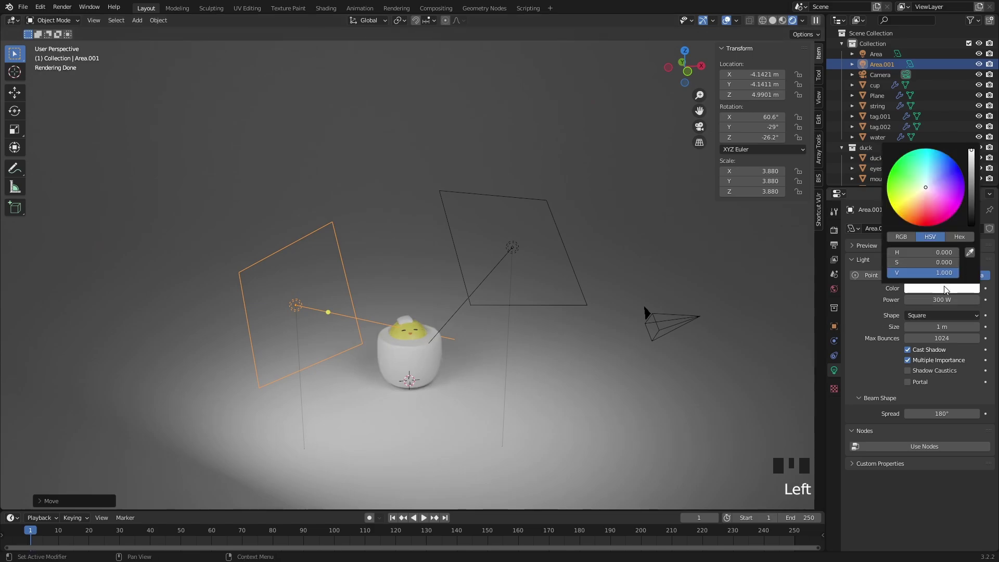
click(920, 202)
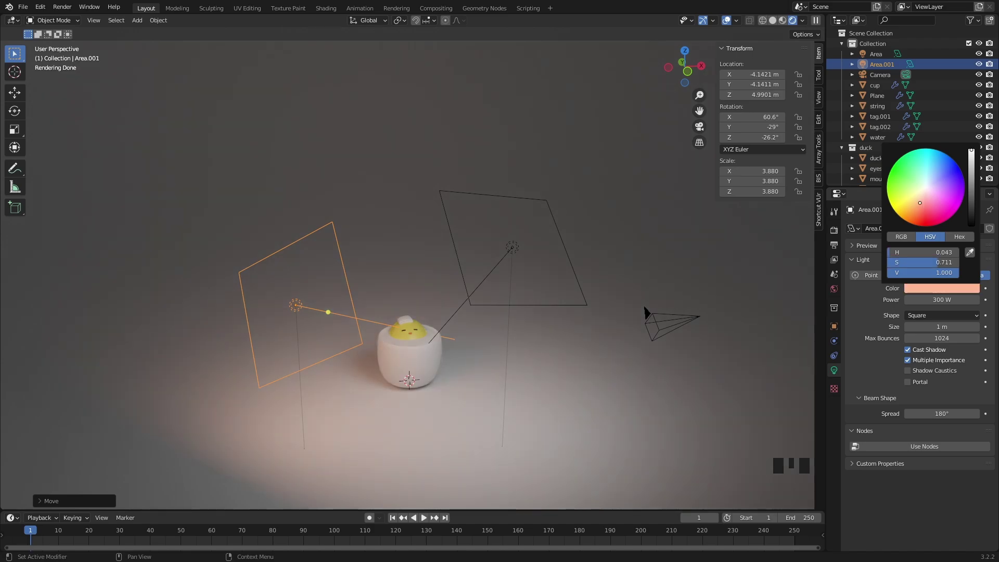
middle_drag(645, 311, 273, 340)
scroll(461, 338, up, 2)
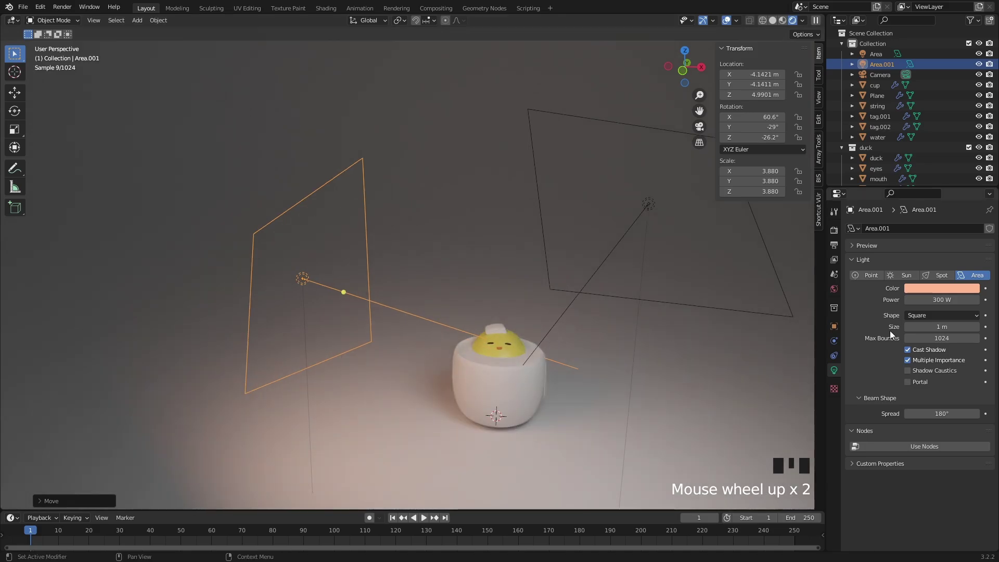
click(937, 300)
text(200)
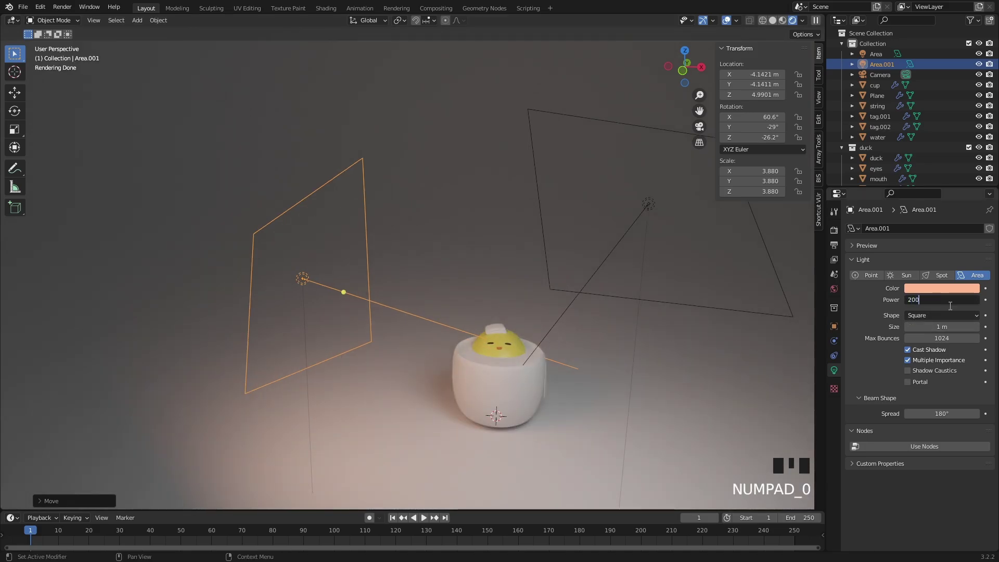
key(Return)
Step: Move the peach light farther out to the cup's side, about X -6.79, Y -2.23 m, and rotate it to face the cup
middle_drag(498, 328, 448, 307)
key(g)
click(415, 322)
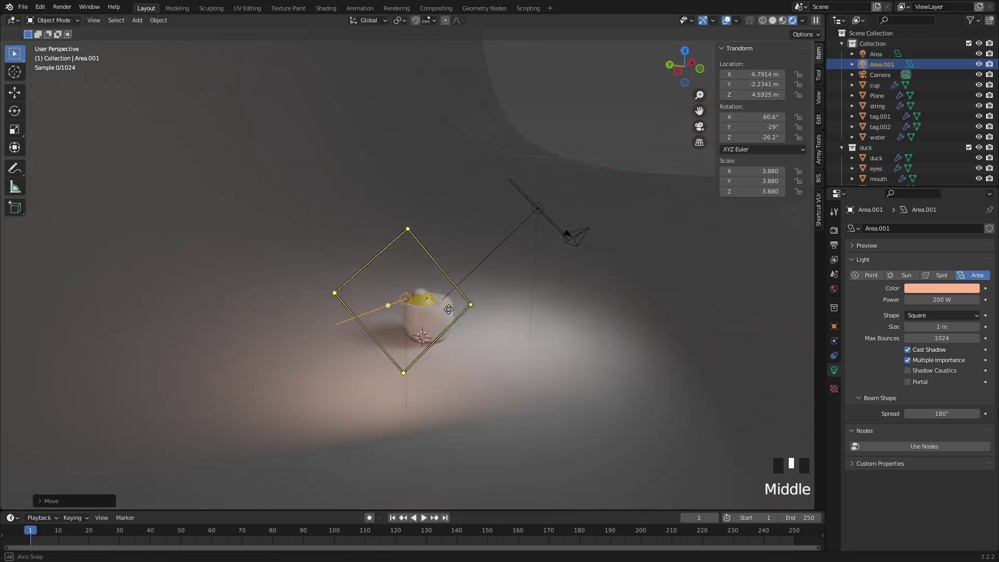
key(r)
key(r)
click(477, 286)
key(r)
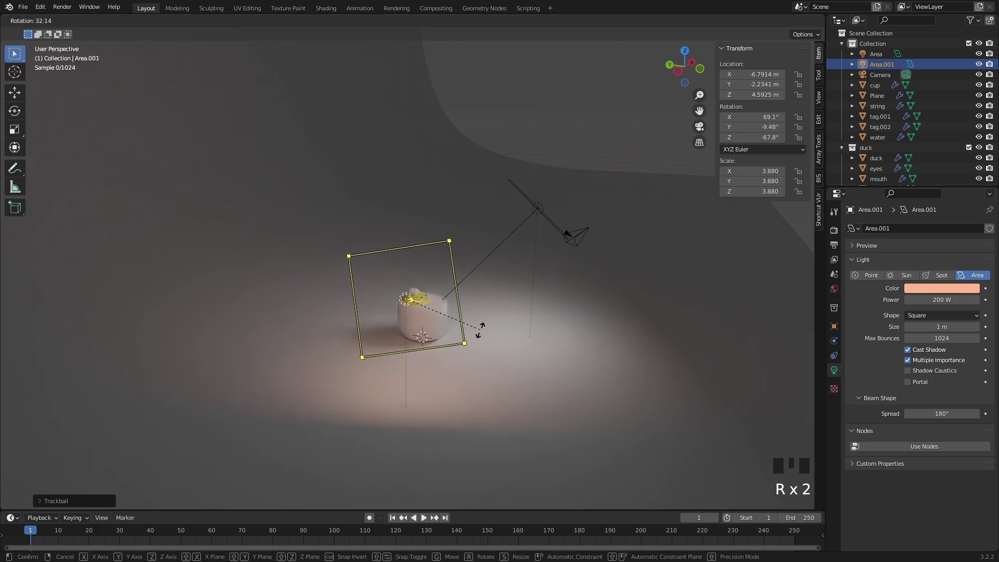
click(475, 336)
Step: Fine-tune the peach light's position, scale it up to about 4.83, and re-aim it at the duck
middle_drag(500, 299, 458, 274)
key(g)
click(381, 305)
key(g)
click(371, 238)
middle_drag(372, 272, 532, 336)
key(s)
click(462, 277)
key(r)
key(r)
click(388, 275)
scroll(443, 298, up, 1)
scroll(524, 298, up, 6)
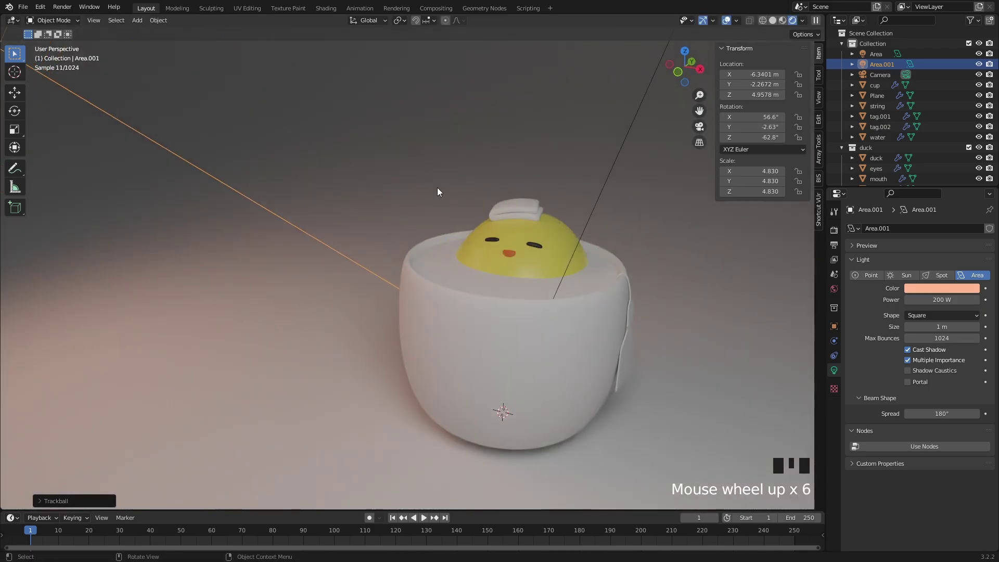
scroll(546, 244, down, 5)
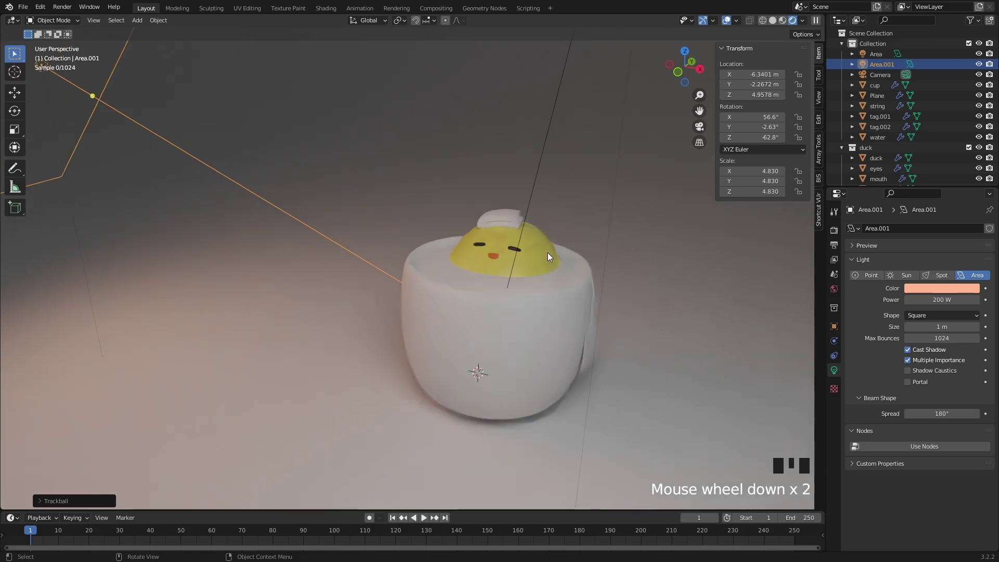
shift+middle_drag(473, 214, 335, 220)
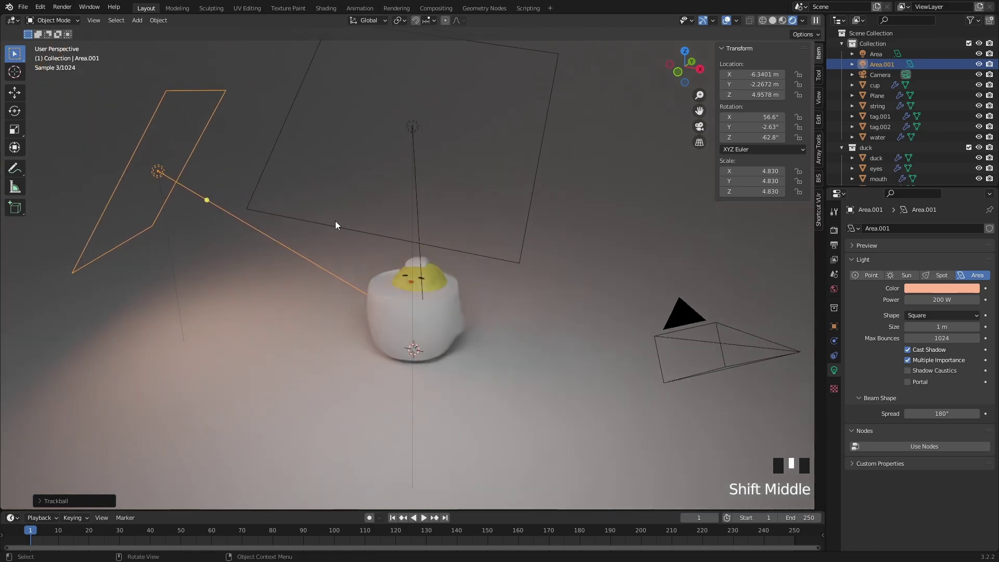
scroll(261, 200, down, 1)
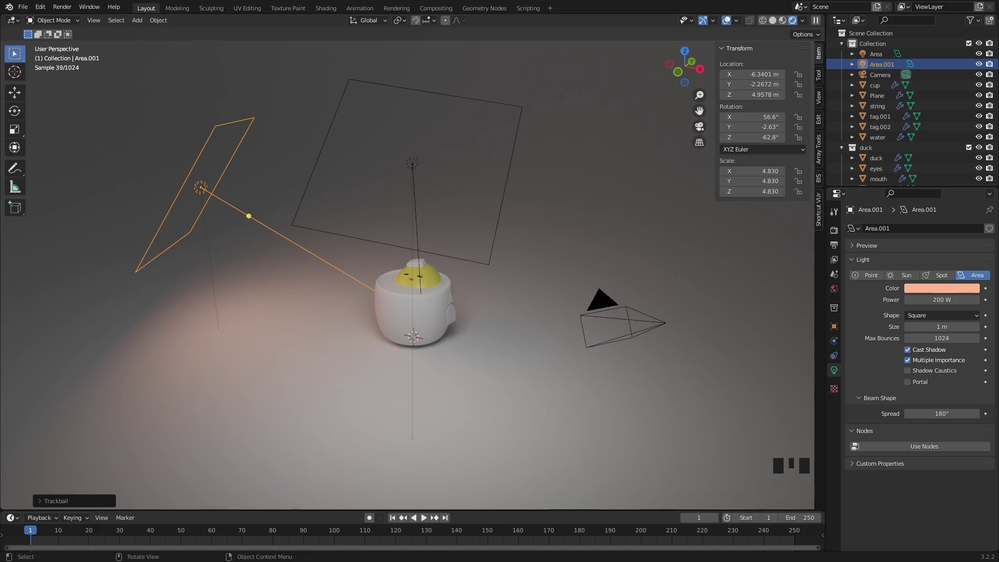
Step: Duplicate the original white area light, place the copy behind the cup, and rotate it back toward the duck
click(501, 208)
middle_drag(561, 207, 417, 230)
key(shift+d)
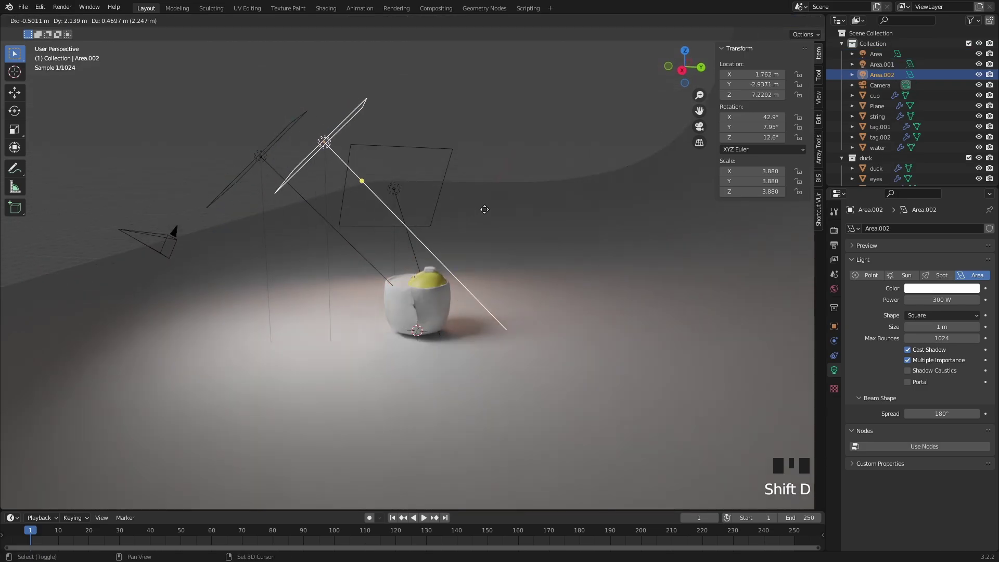
click(650, 172)
key(r)
click(457, 265)
Step: Position the back light at about X -1.67, Y 5.43, Z 7.48 m and rotate it to aim at the duck from behind
middle_drag(484, 221, 443, 240)
scroll(423, 228, down, 2)
middle_drag(437, 213, 398, 276)
key(g)
click(354, 223)
middle_drag(398, 276, 418, 283)
key(g)
click(431, 291)
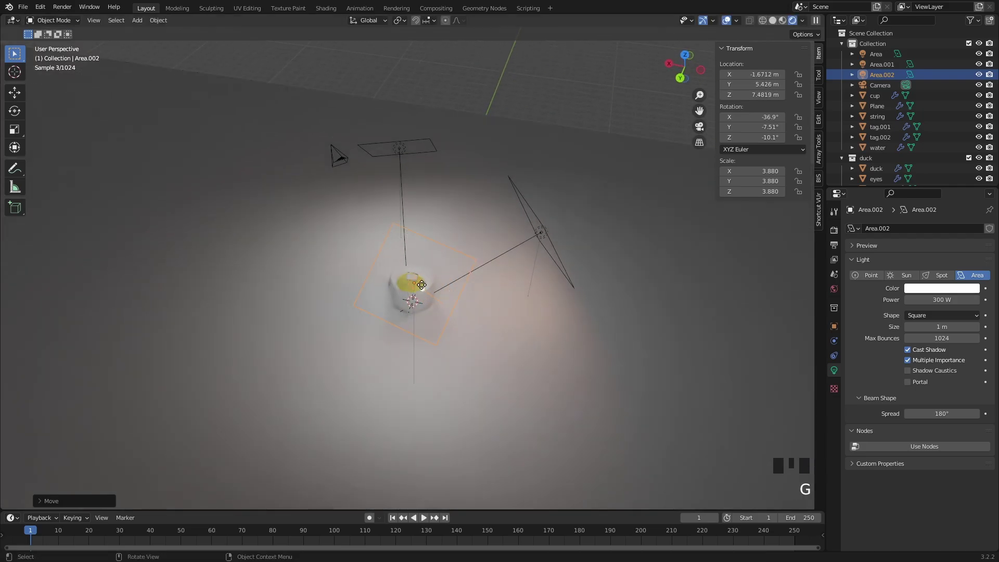
key(r)
key(r)
click(475, 295)
key(r)
click(478, 261)
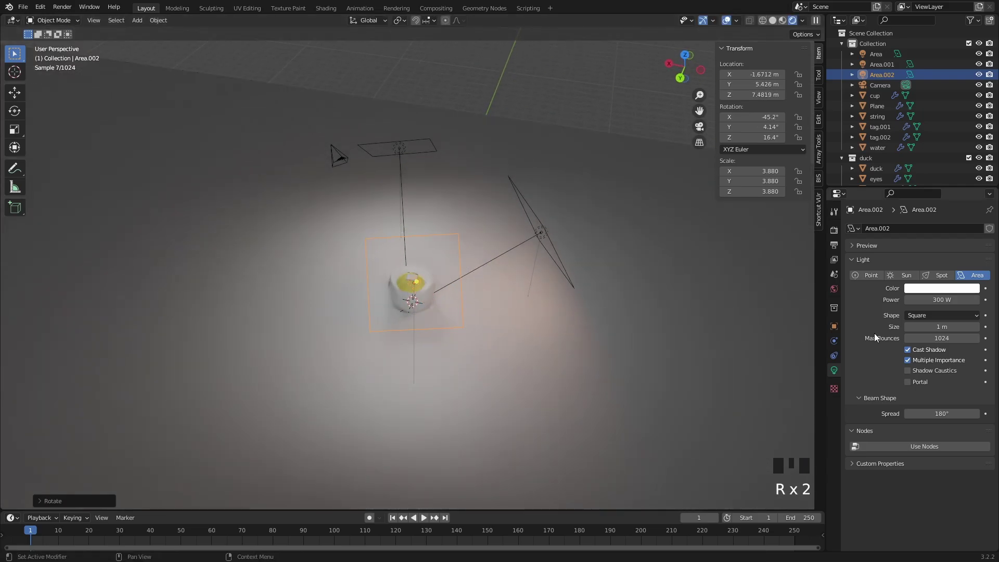
Step: Set the back light's power to 200 W
scroll(411, 302, up, 4)
middle_drag(406, 302, 457, 278)
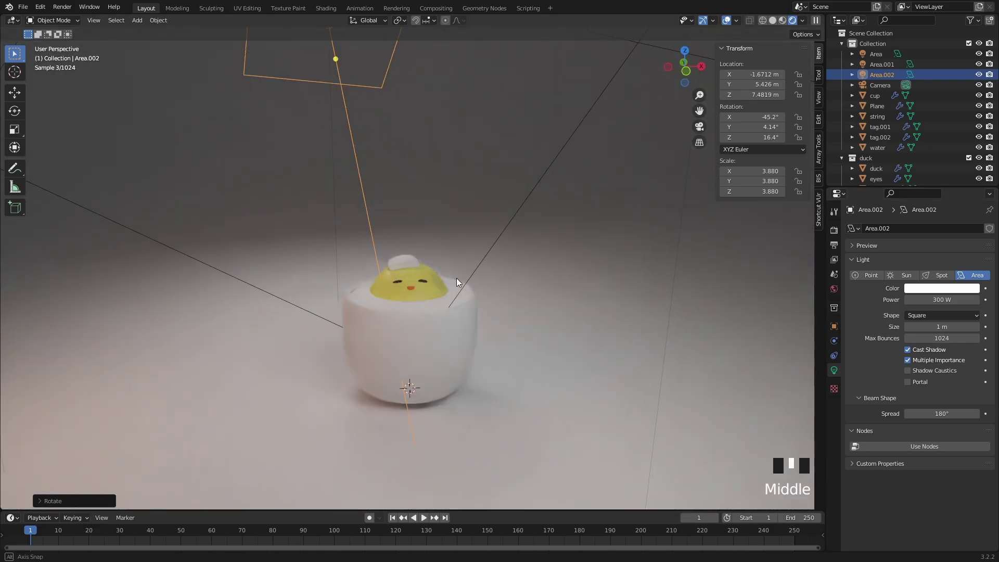
scroll(438, 265, up, 2)
double_click(936, 300)
text(200)
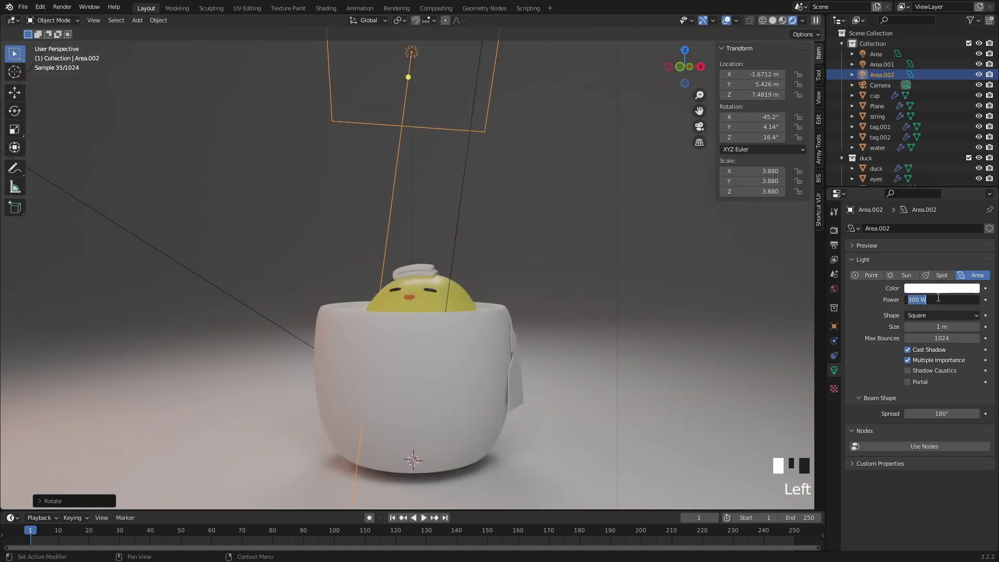
key(Return)
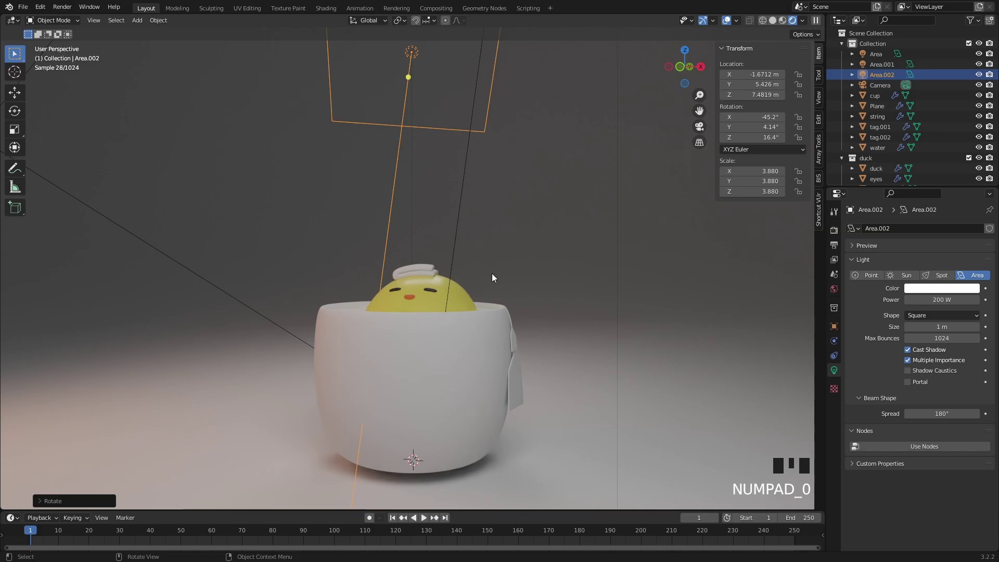
Step: Deselect the light and examine the lighting on the cup and duck from several angles, down to the cup's base
middle_drag(492, 273, 101, 127)
scroll(492, 289, down, 6)
click(176, 120)
scroll(348, 181, down, 2)
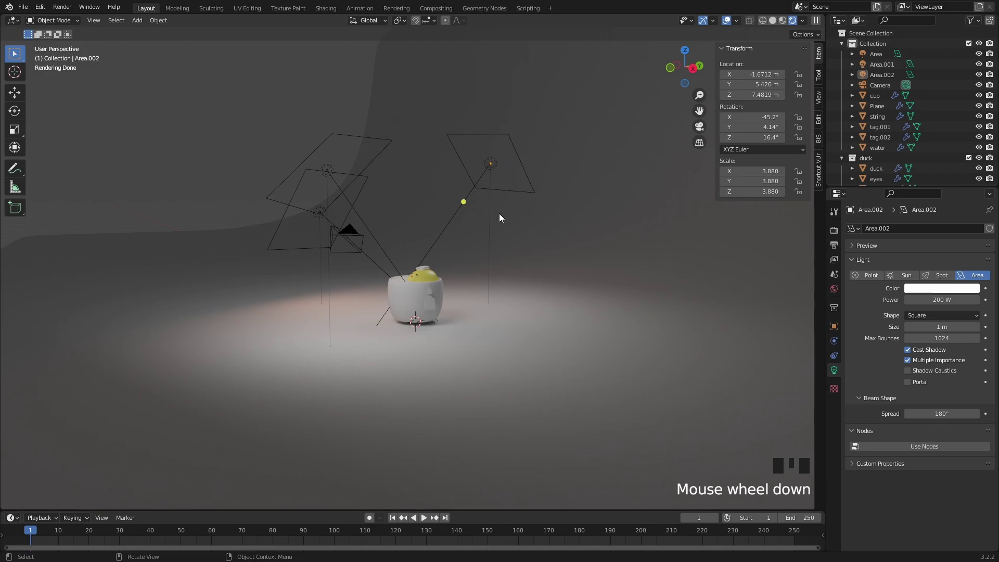
middle_drag(500, 218, 564, 250)
scroll(564, 250, up, 5)
middle_drag(490, 268, 502, 306)
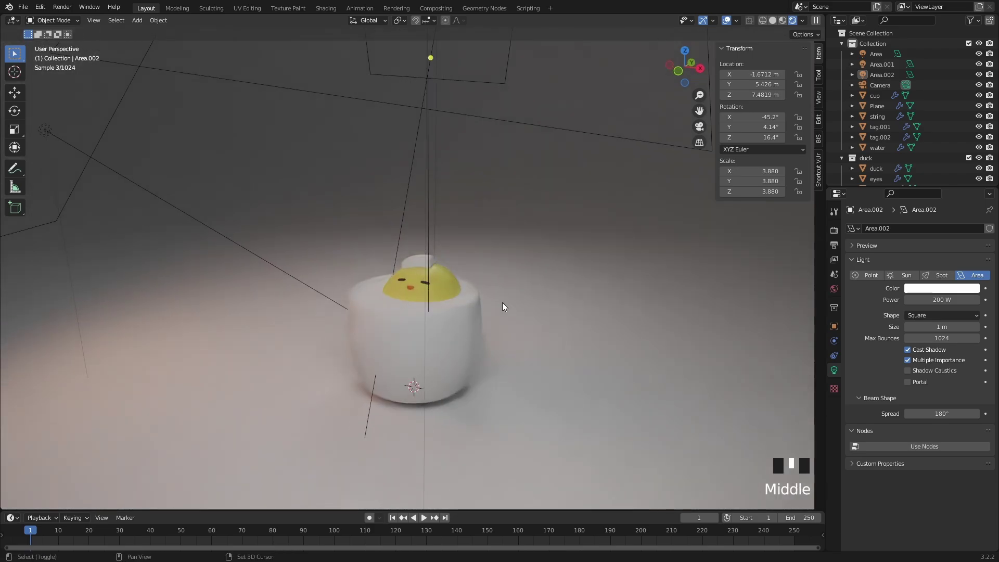
scroll(500, 267, up, 3)
middle_drag(501, 267, 499, 289)
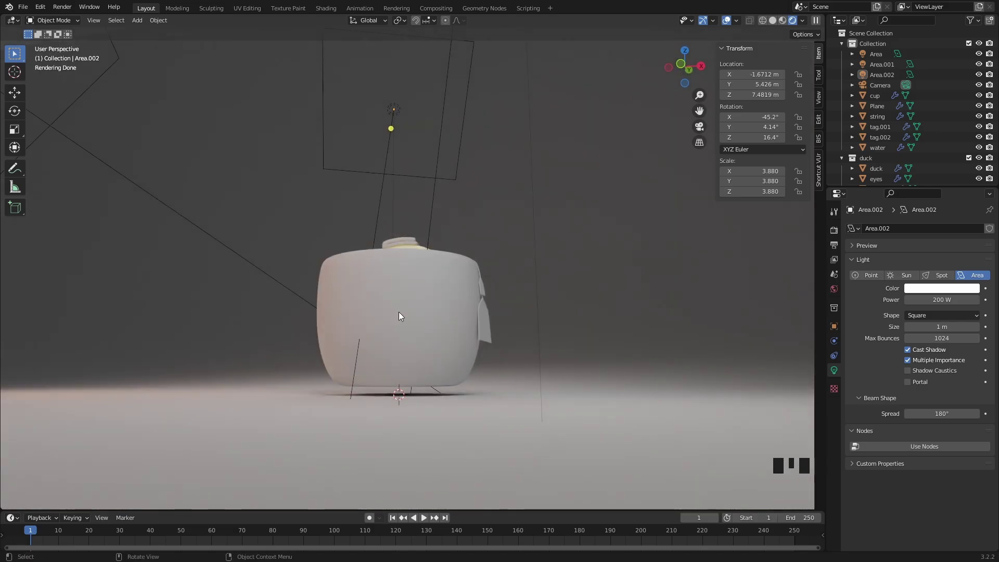
Step: Give the curved backdrop a new material with a salmon pink base color, about hue 0.03, saturation 0.5 and value 0.8
middle_drag(399, 312, 520, 292)
scroll(542, 308, down, 2)
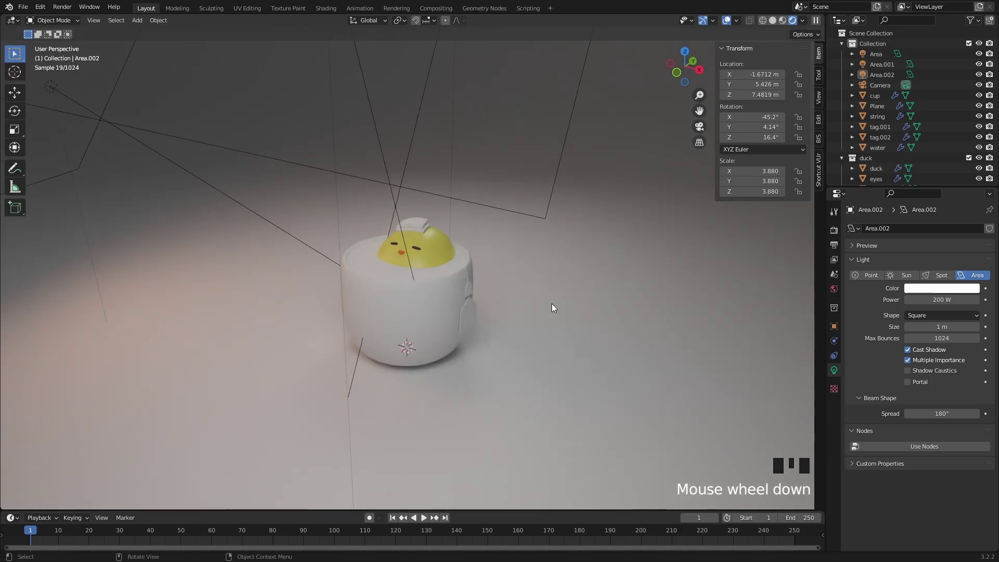
scroll(550, 304, down, 2)
scroll(532, 301, up, 3)
click(532, 302)
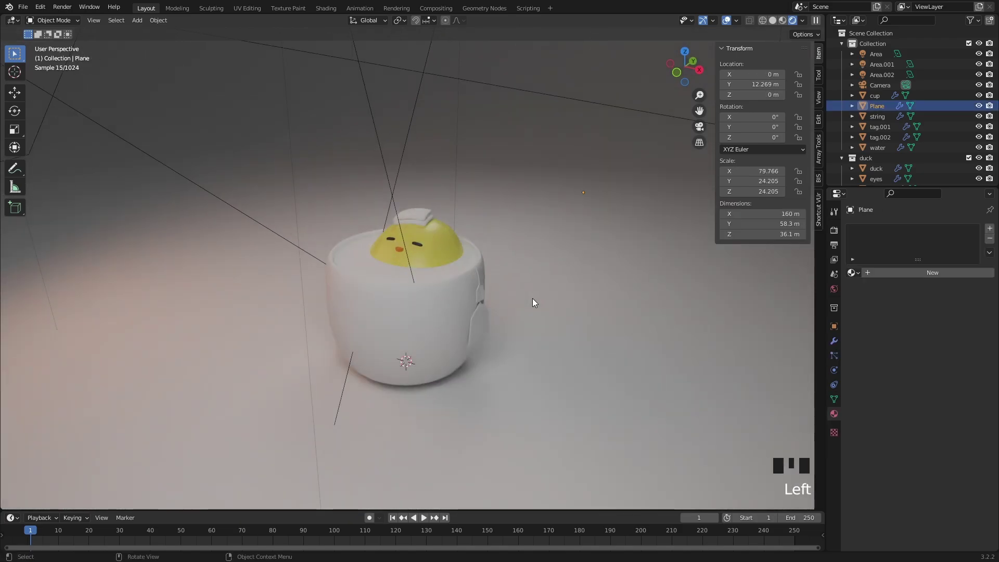
click(952, 269)
click(947, 364)
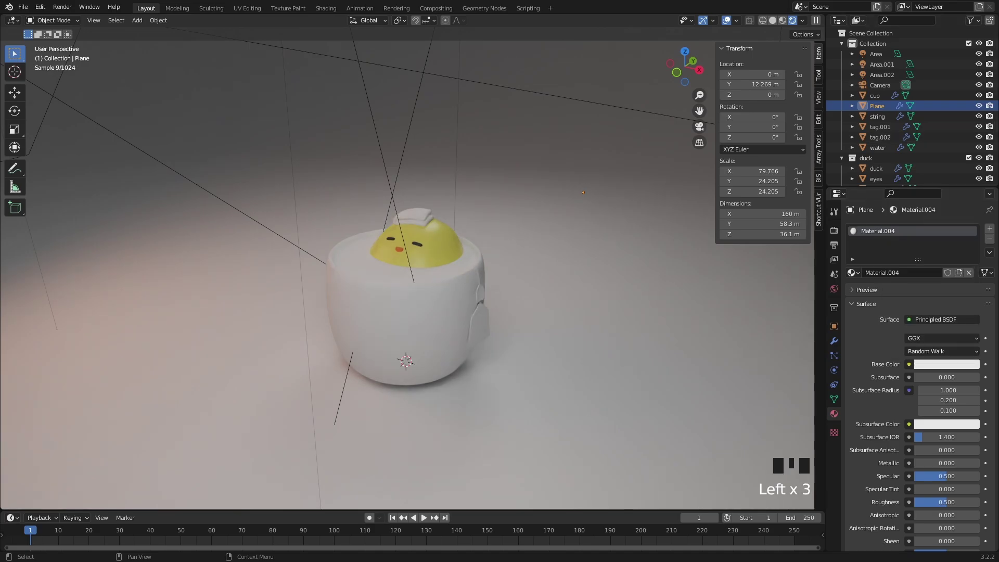
click(941, 364)
click(924, 263)
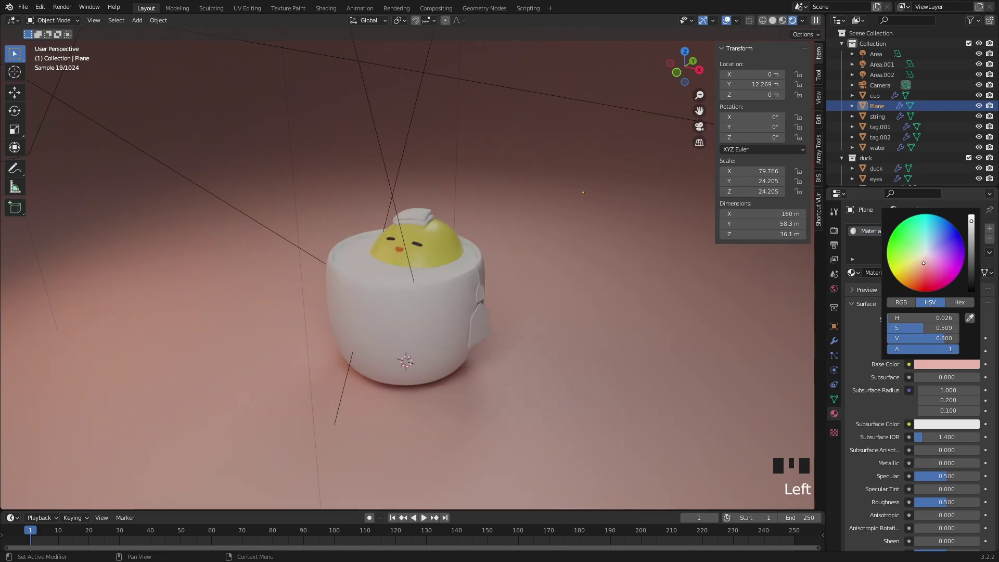
click(925, 264)
Step: Raise the backdrop about 0.122 m along the Z axis to meet the underside of the cup
scroll(492, 270, down, 4)
scroll(490, 276, down, 2)
mouse_move(473, 288)
middle_down()
mouse_move(513, 253)
mouse_move(474, 282)
middle_up()
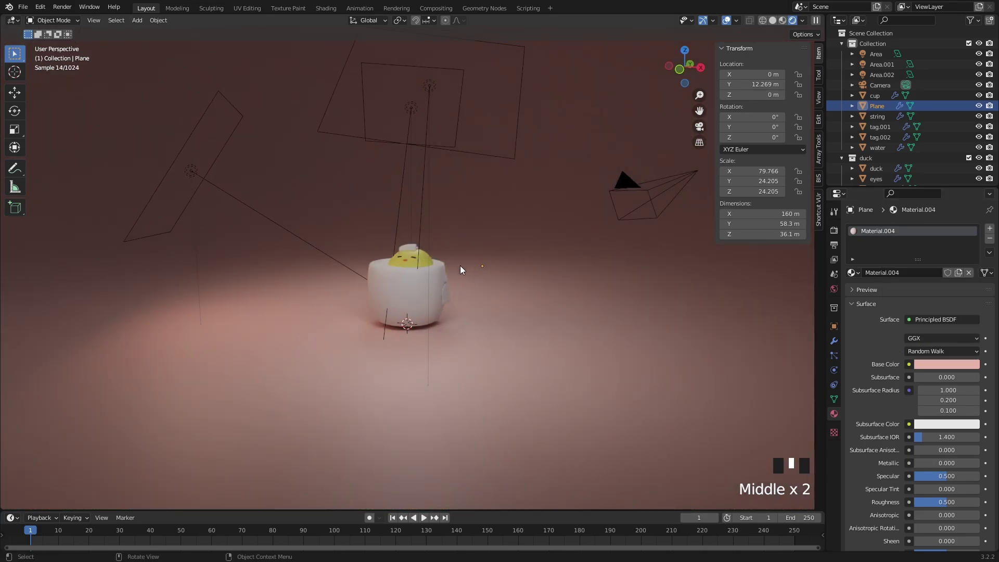
scroll(485, 362, up, 1)
click(484, 359)
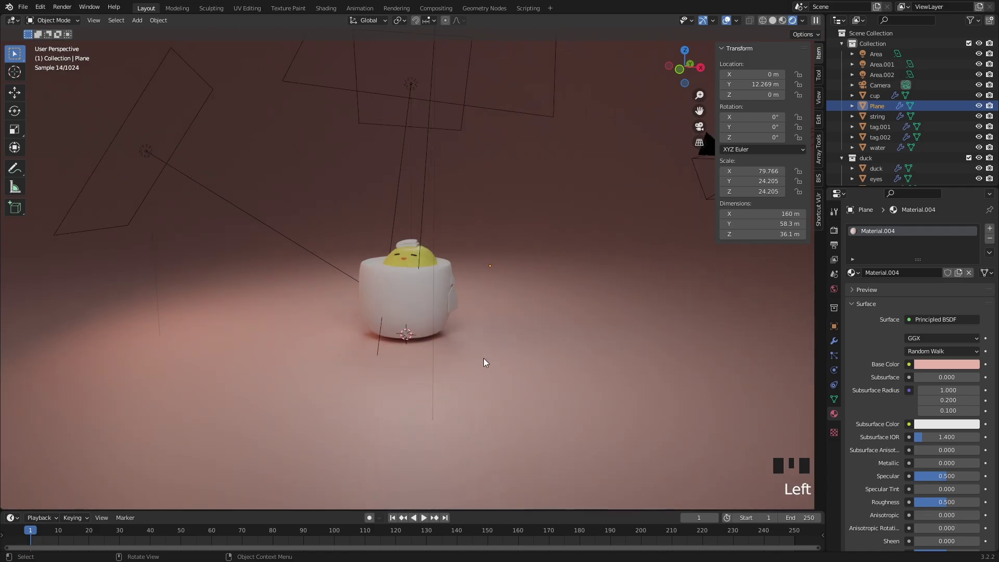
scroll(483, 358, up, 1)
middle_drag(470, 314, 463, 327)
scroll(463, 328, up, 3)
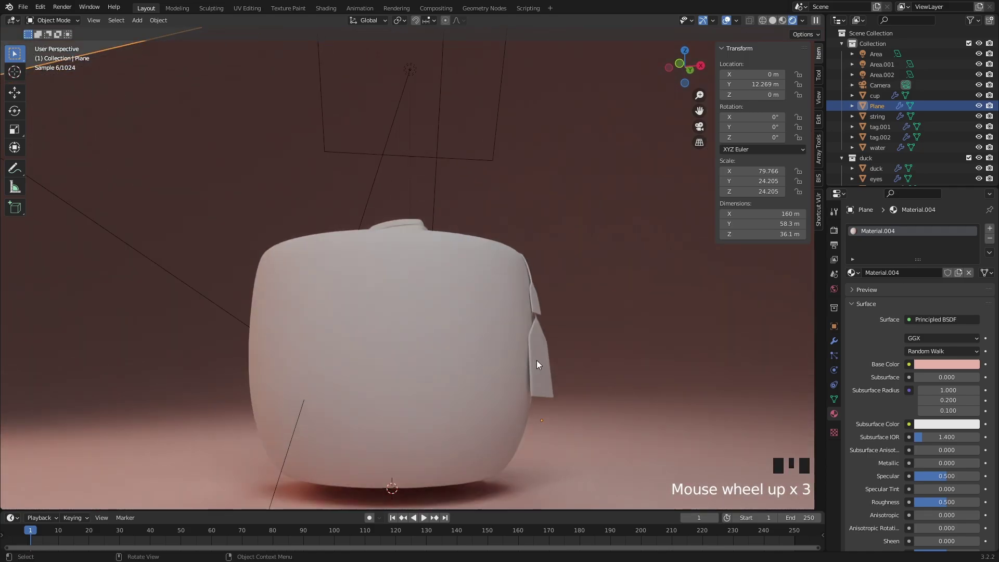
scroll(577, 365, down, 2)
key(g)
key(z)
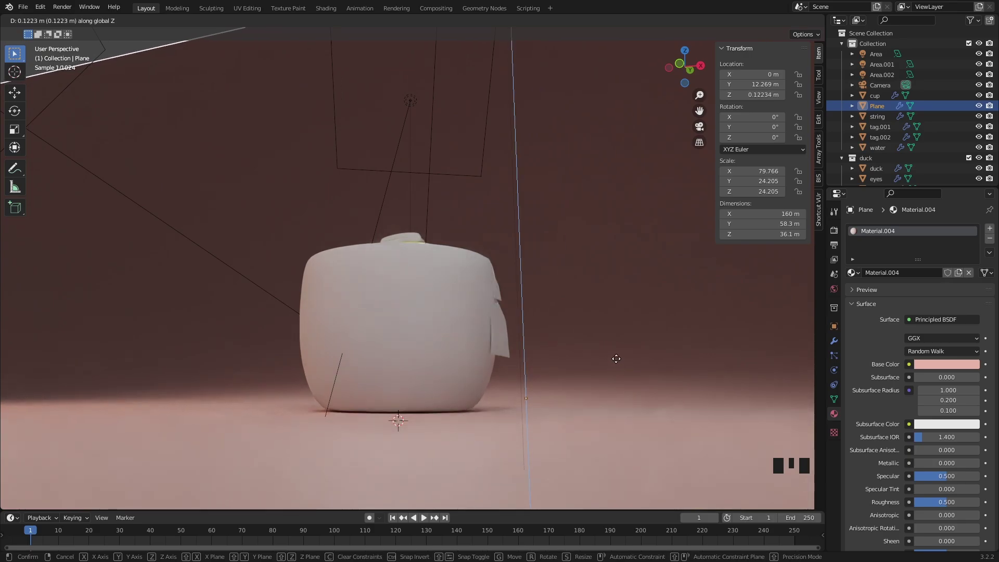
click(588, 337)
Step: Duplicate the 300 W white area light and place the copy high behind the cup at about X 0.44, Y 6.15, Z 23.48 m
middle_drag(587, 337, 517, 338)
scroll(404, 306, down, 7)
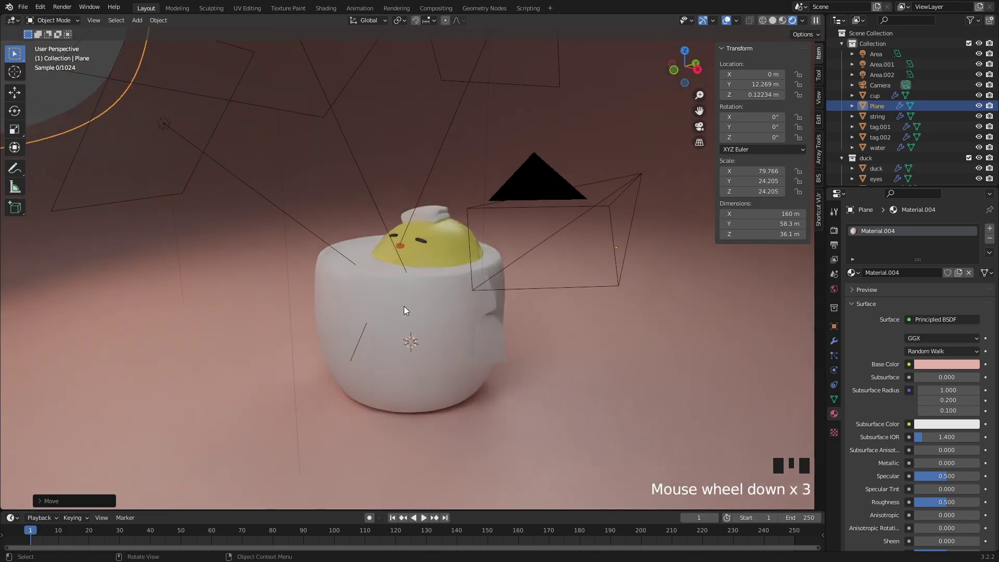
shift+middle_drag(276, 167, 263, 196)
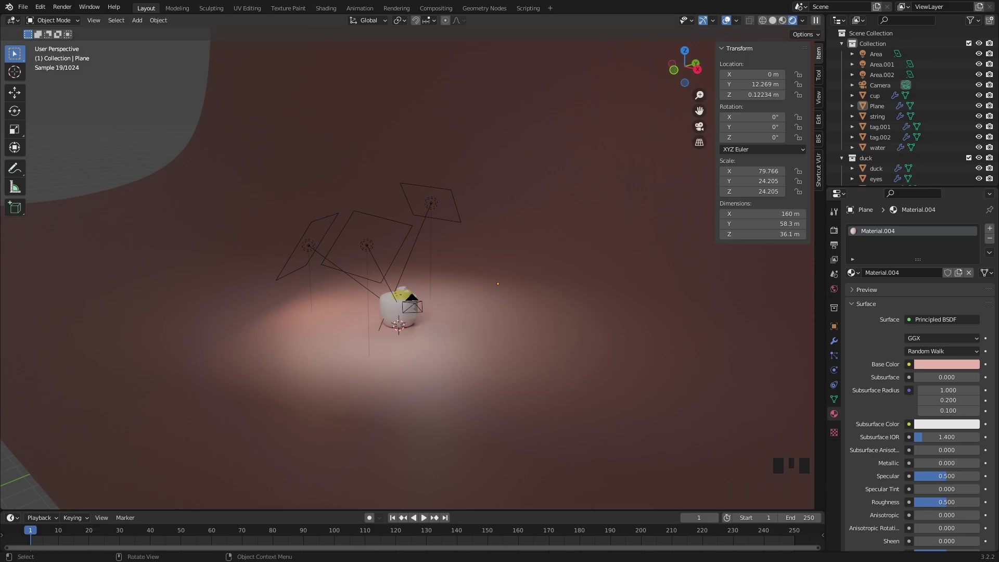
click(367, 245)
scroll(490, 177, down, 3)
middle_drag(490, 177, 392, 335)
key(shift+d)
click(423, 202)
Step: Scale the copied light up uniformly to about 14.1
middle_drag(423, 202, 467, 248)
key(s)
click(509, 224)
middle_drag(467, 248, 447, 245)
key(s)
click(470, 243)
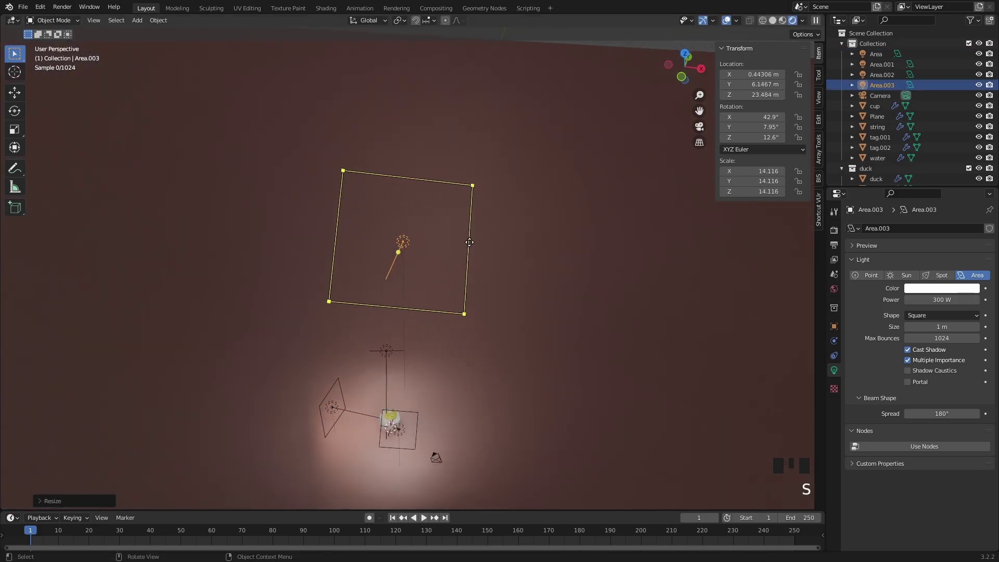
Step: Stretch the light along X and enlarge it to about 32.8 × 16.3 × 17.8 scale, and move it to about X -0.94, Y 12.8, Z 28.46 m
key(s)
key(x)
click(563, 245)
middle_drag(563, 245, 500, 227)
key(s)
click(553, 216)
key(g)
click(548, 175)
Step: Set the large backdrop light's power to 1000 W
click(943, 300)
text(10)
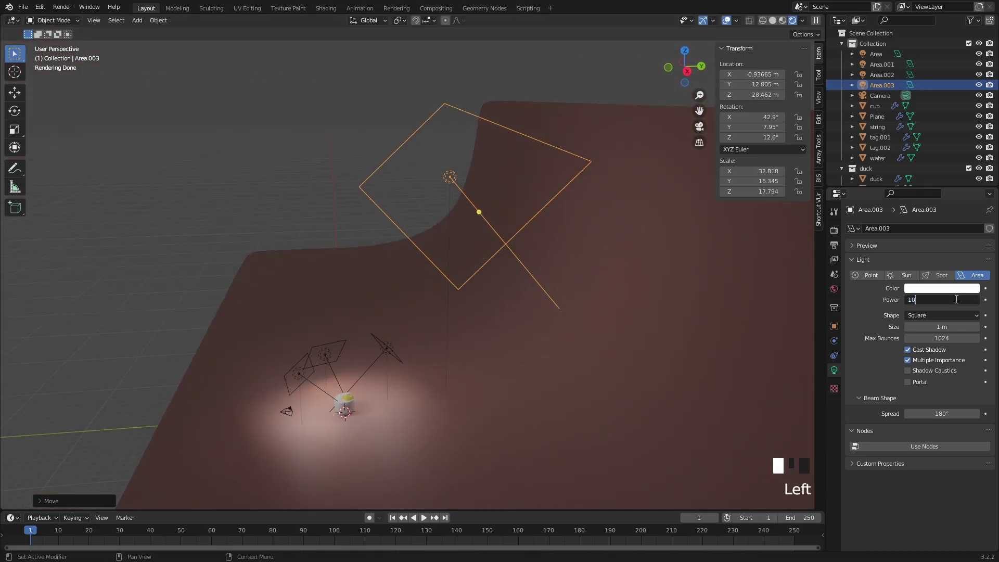
text(00)
key(Return)
middle_drag(411, 307, 517, 306)
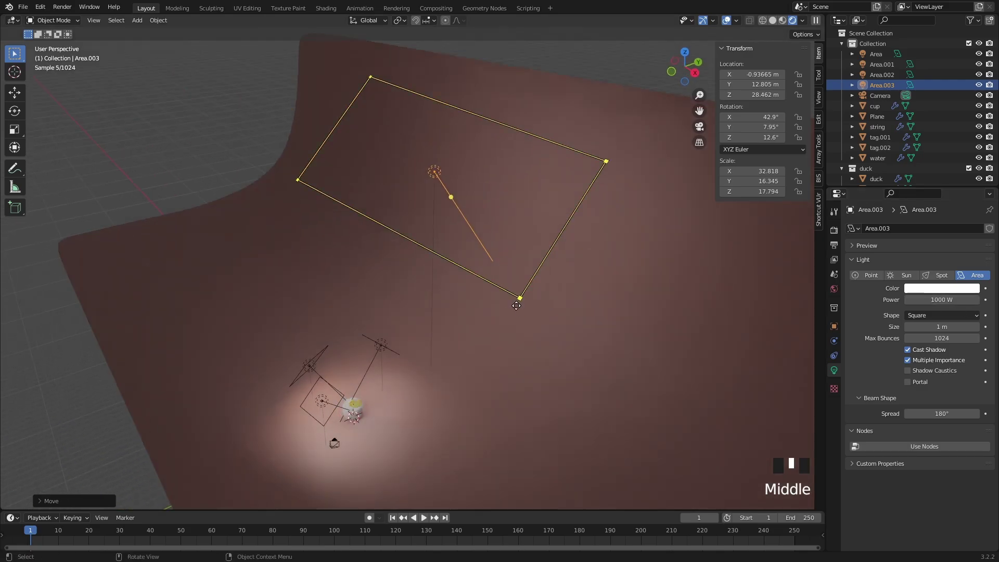
Step: Increase the large backdrop light's power to 3000 W
click(948, 300)
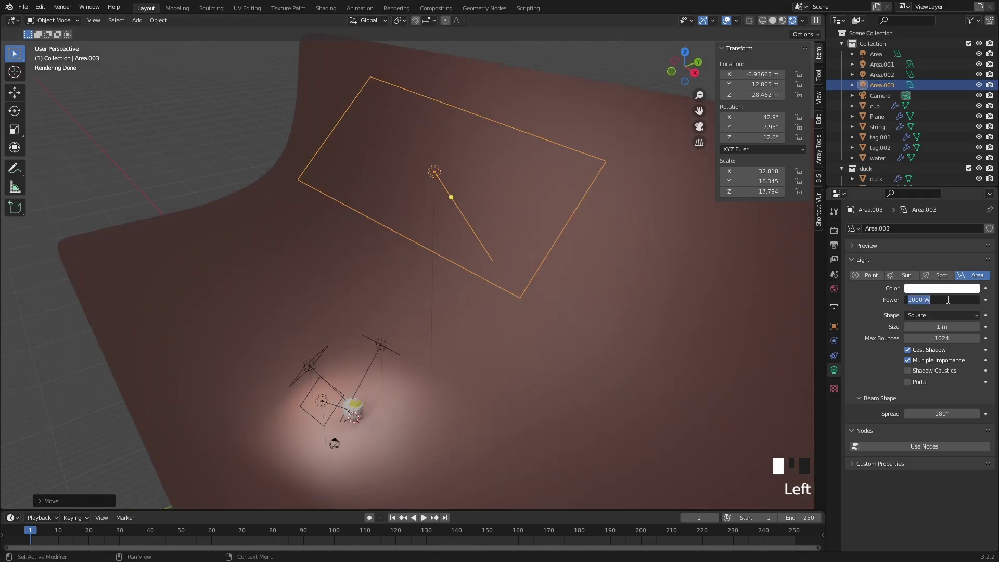
text(300)
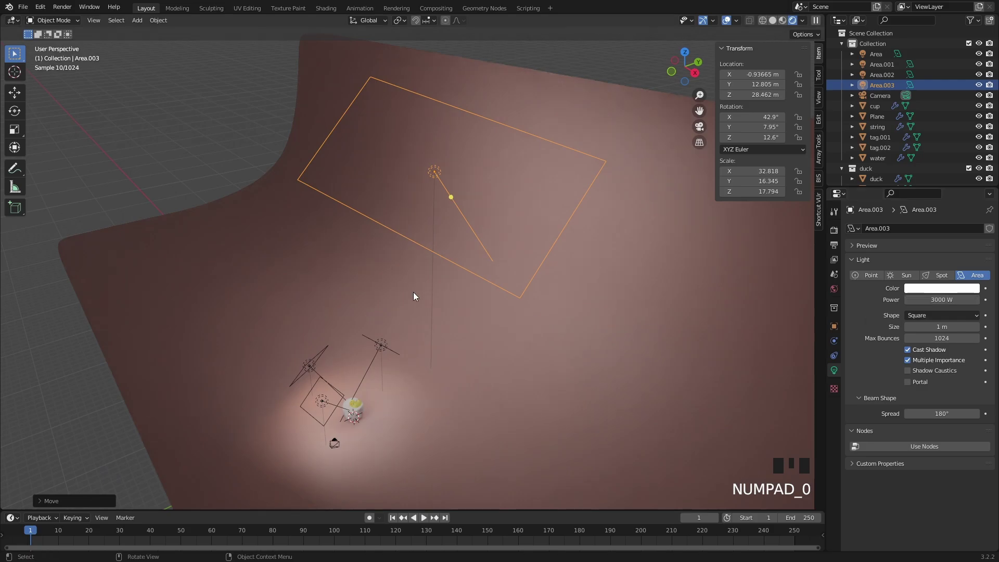
middle_drag(414, 292, 311, 286)
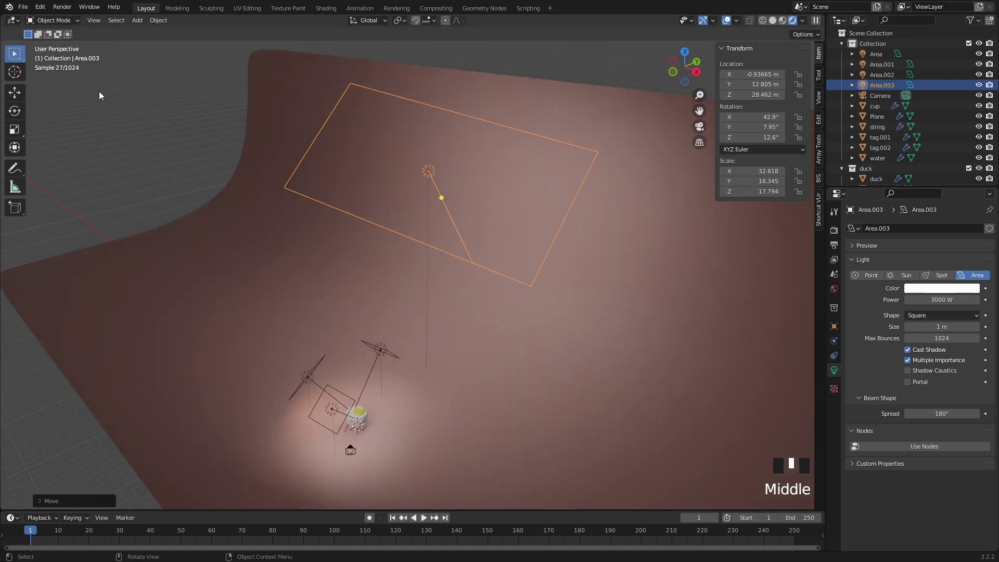
Step: Hide the viewport's tool shelf and switch to the Shading workspace
key(n)
key(n)
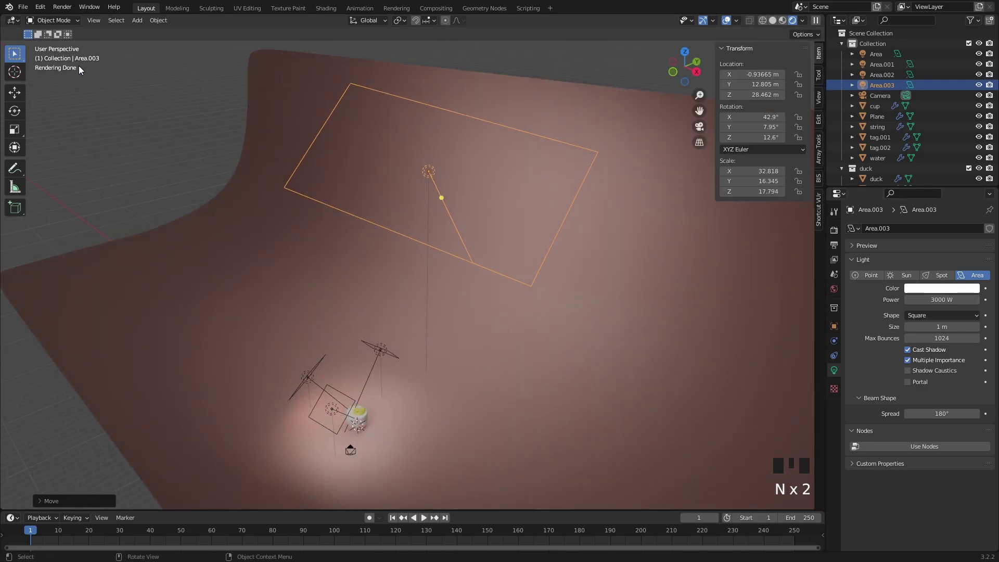
key(t)
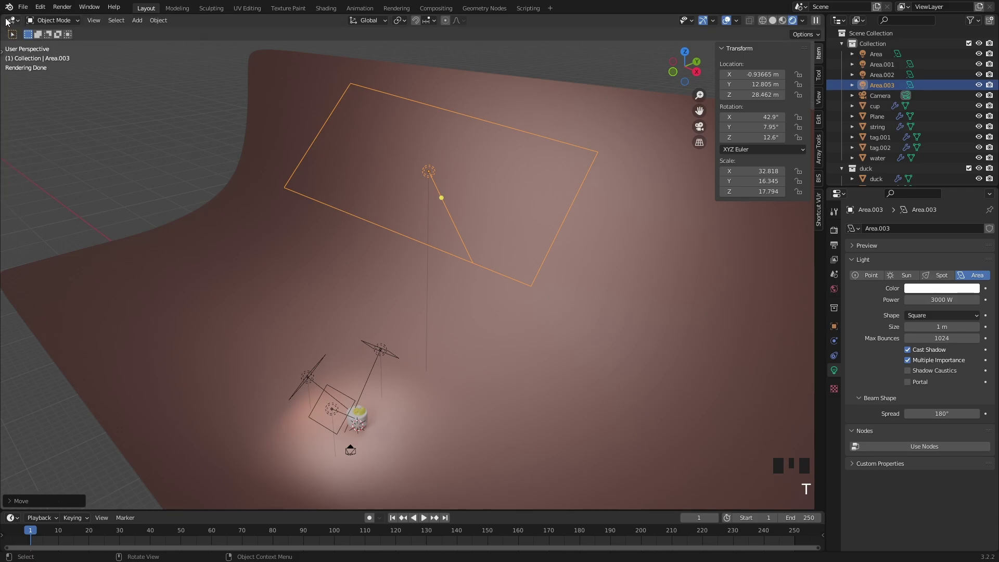
click(329, 8)
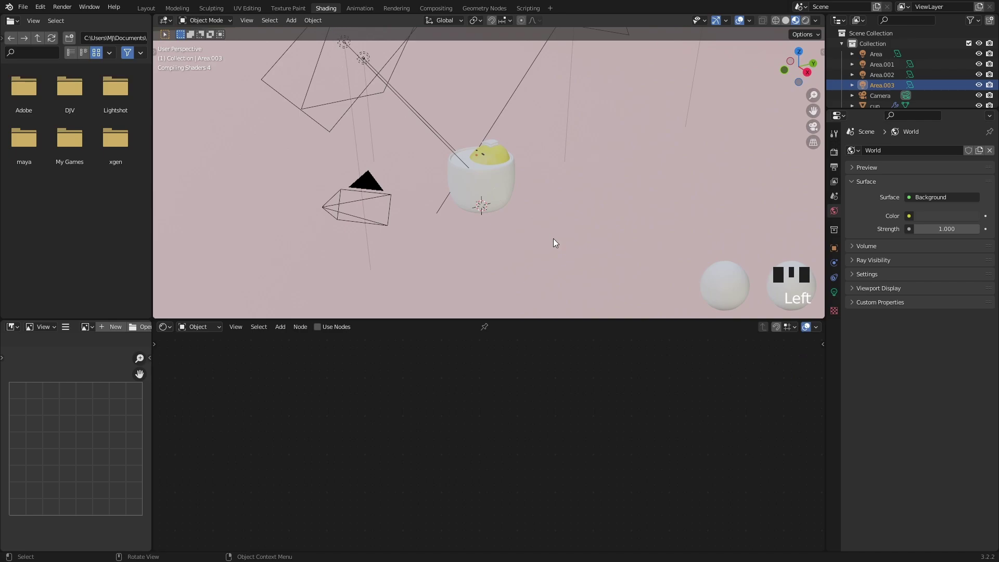
Step: Widen the file browser area and change it into a 3D Viewport
drag(152, 64, 249, 69)
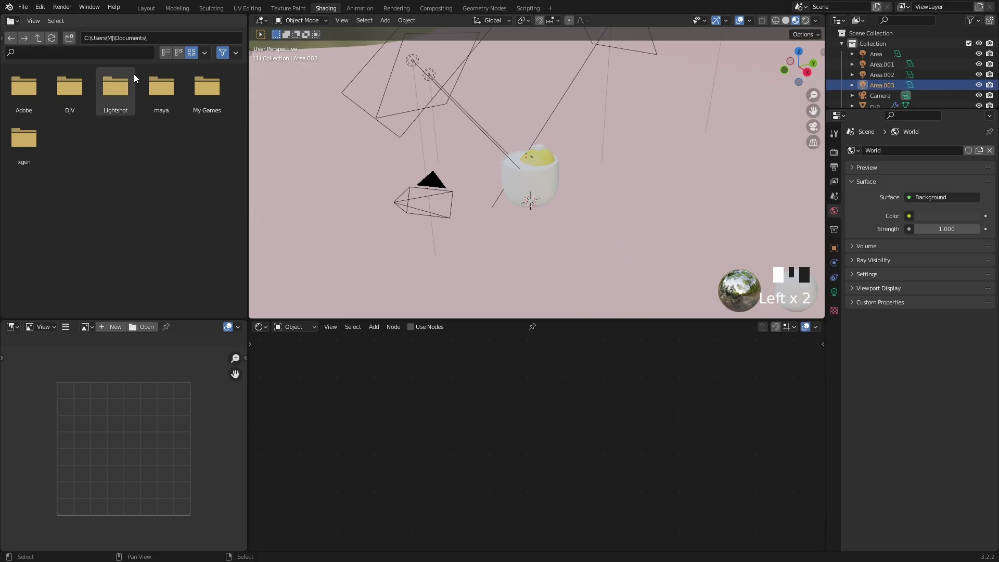
click(12, 20)
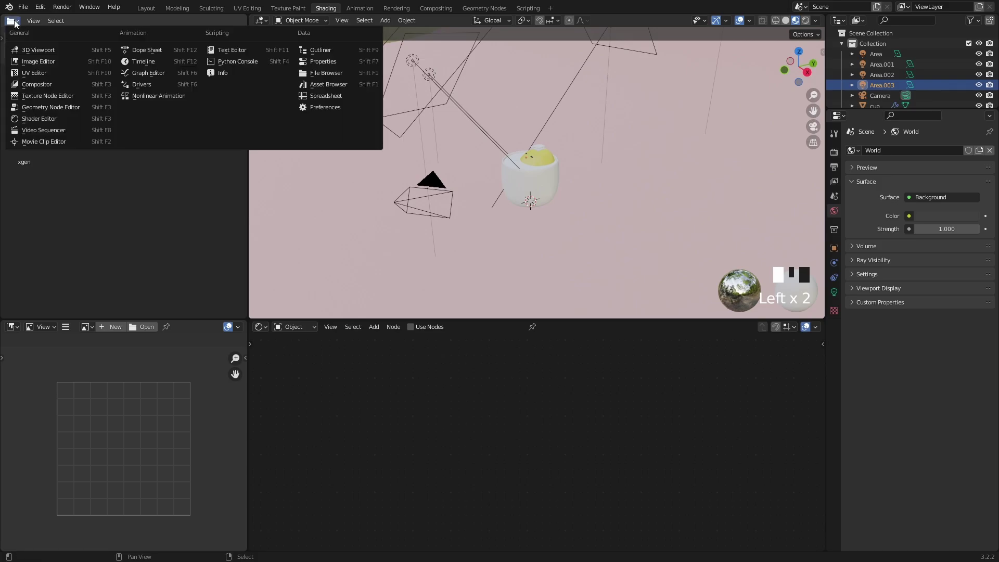
click(47, 51)
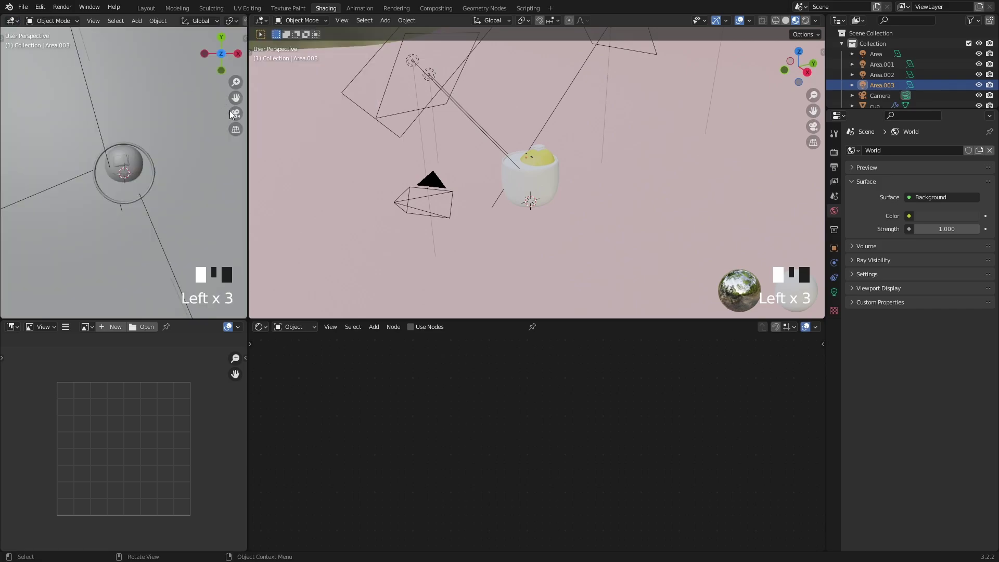
Step: Show the camera view in the small viewport and use rendered shading in the main viewport
middle_click(165, 130)
key(KP_0)
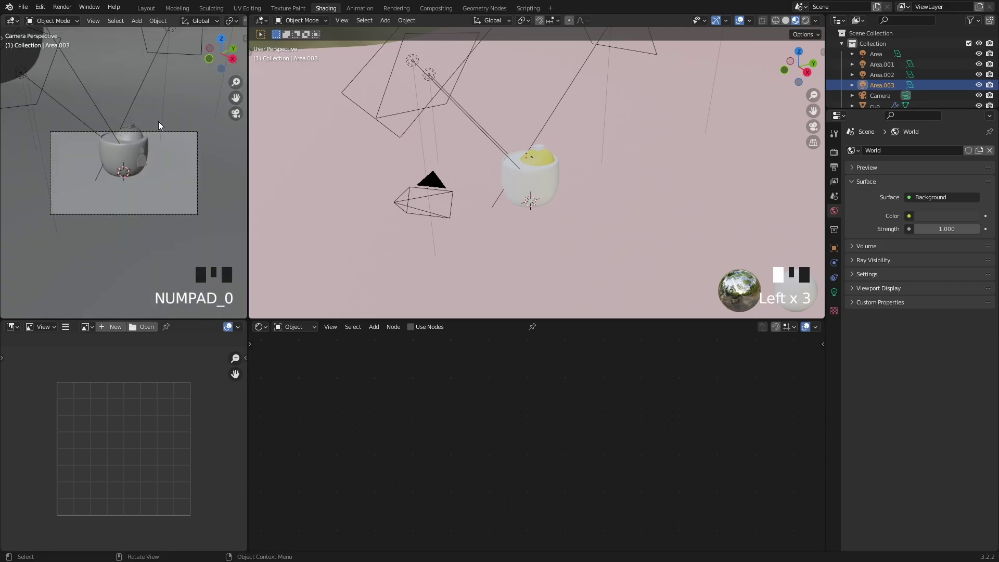
click(806, 21)
middle_drag(419, 53, 562, 155)
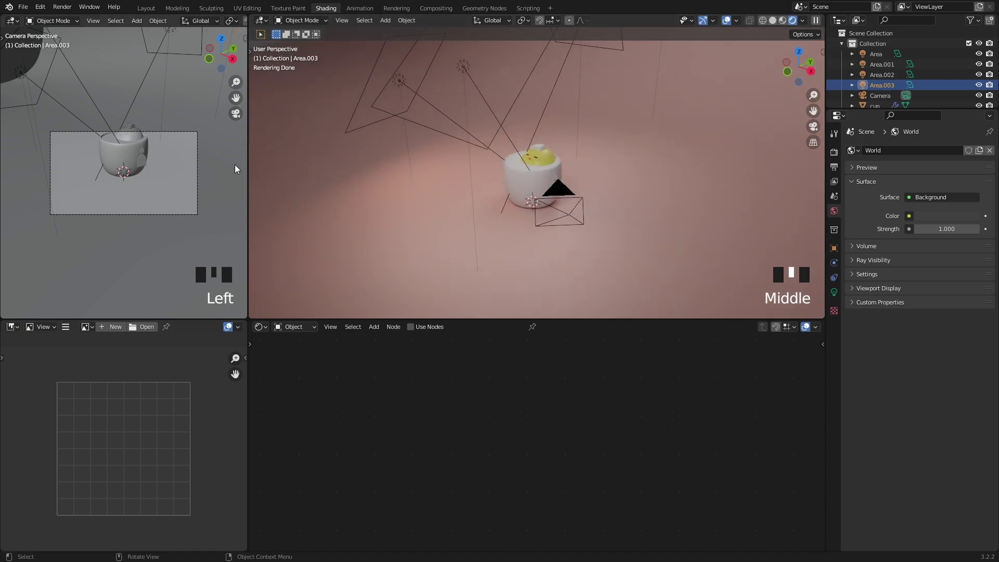
Step: Return the small viewport to the camera view and lock the camera to the view
middle_drag(139, 146, 190, 166)
key(KP_0)
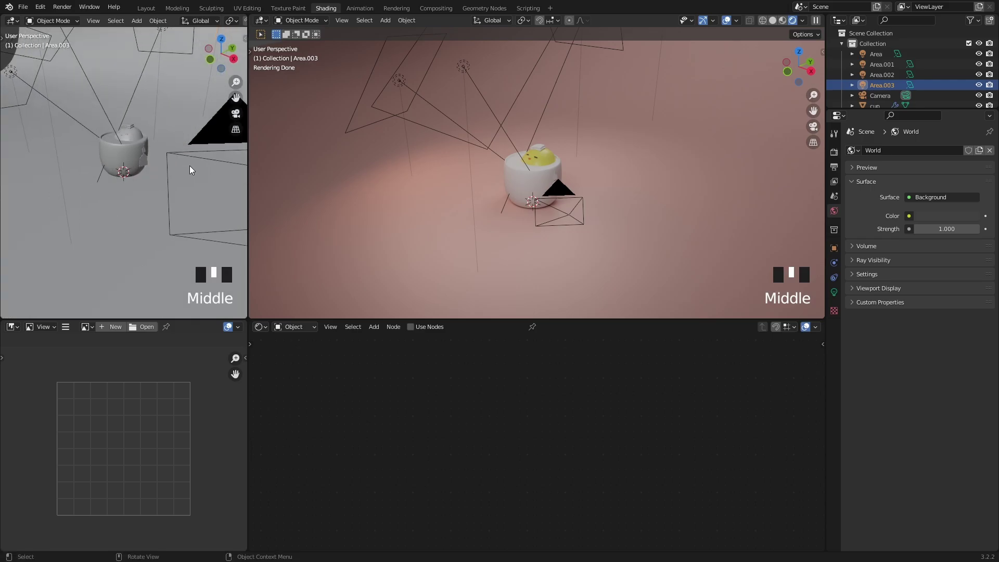
key(KP_0)
key(n)
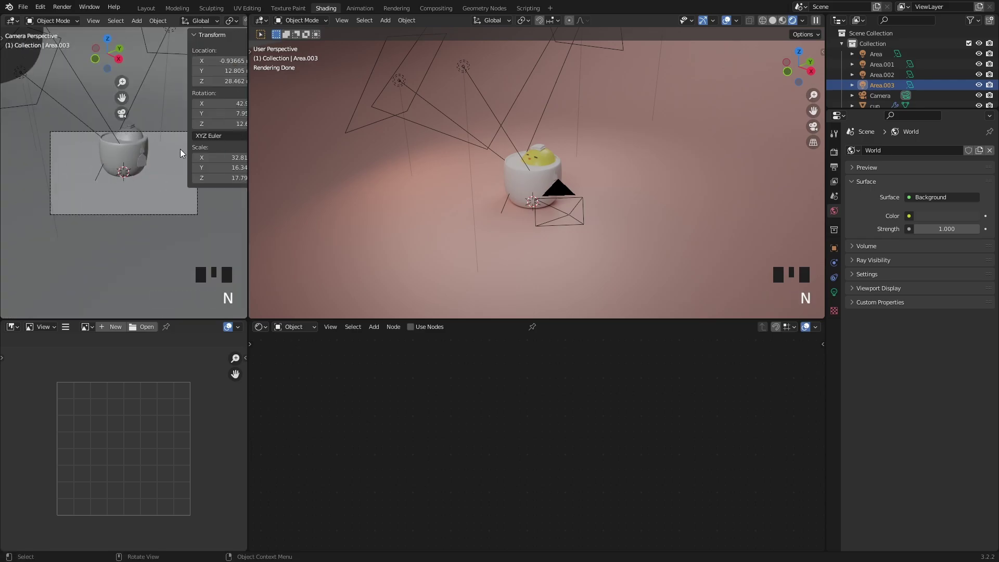
click(240, 86)
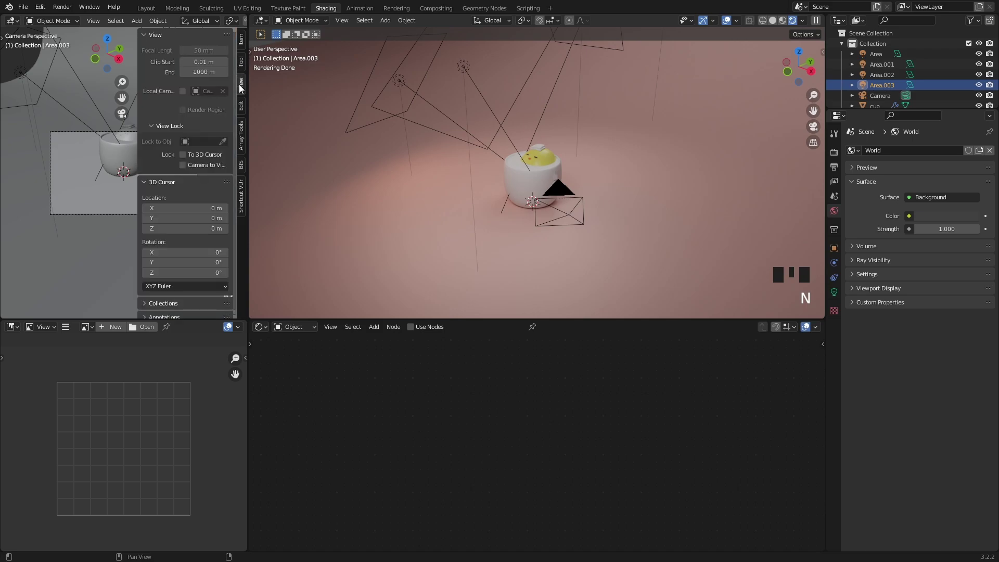
click(194, 164)
key(n)
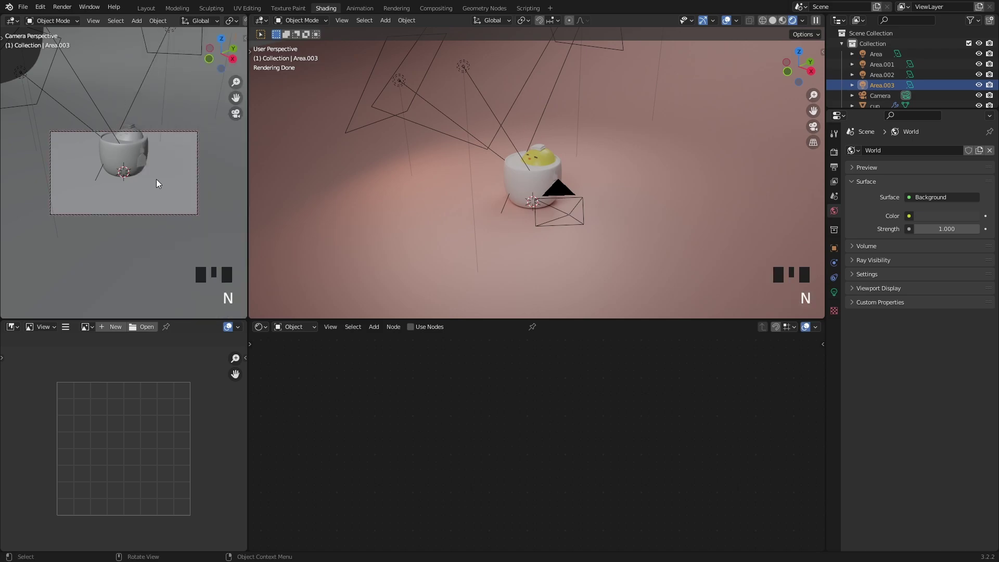
Step: Reframe the camera so the cup and duck sit in the middle of the frame, and unlock the camera from the view
middle_drag(156, 179, 132, 154)
scroll(138, 172, down, 2)
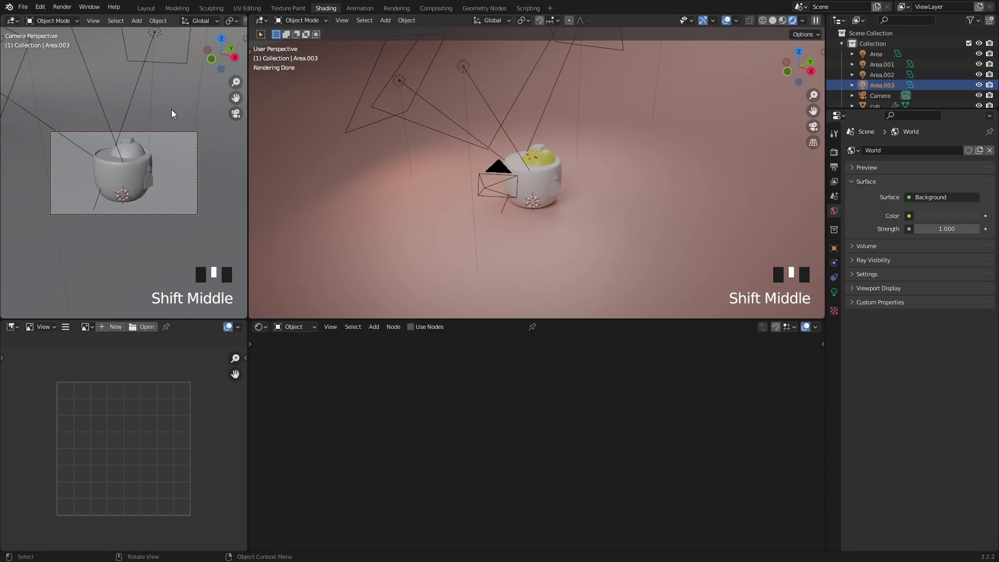
key(n)
click(196, 164)
key(n)
scroll(157, 155, up, 2)
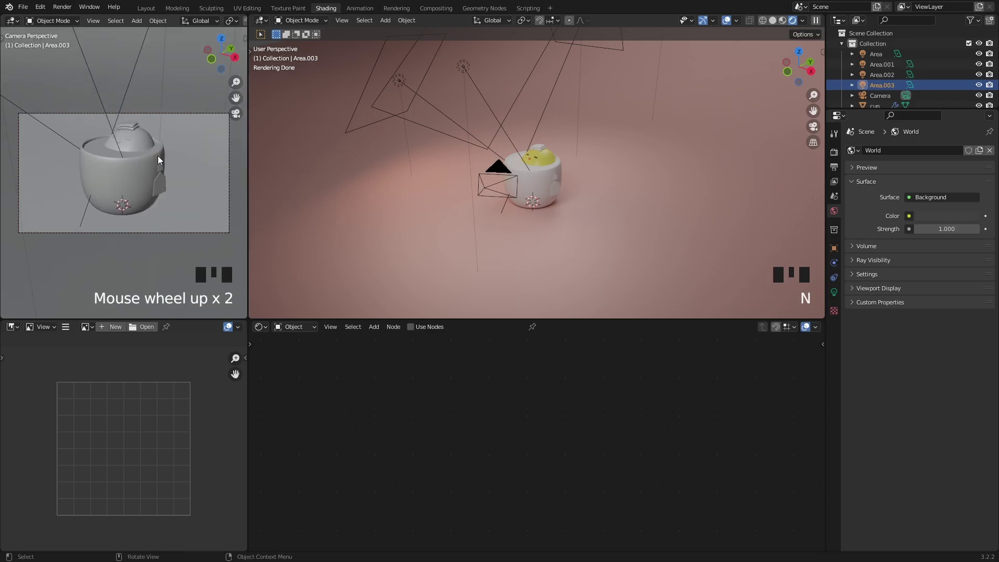
Step: Set the output resolution's X value to 1080 px for a square render
click(835, 152)
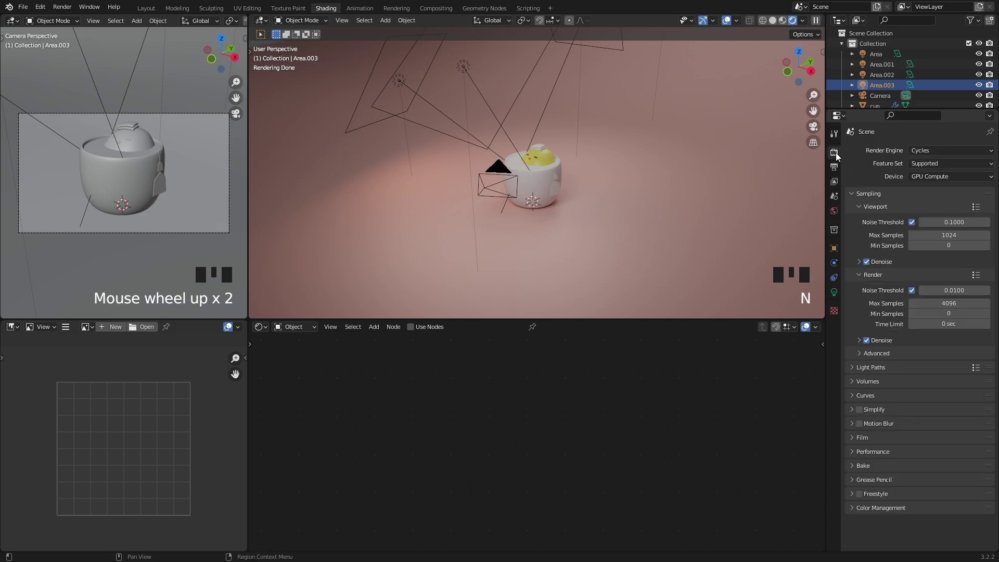
click(834, 167)
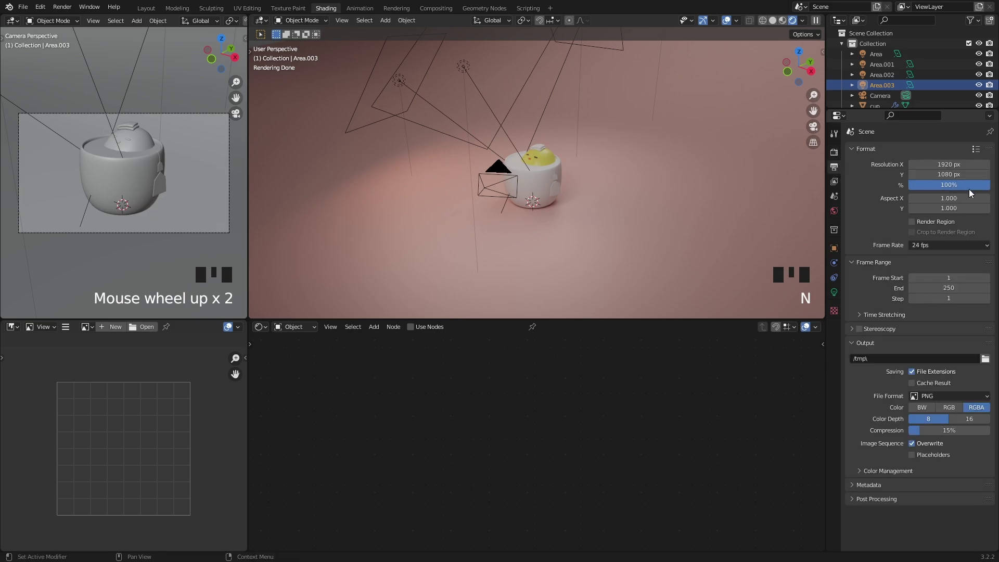
double_click(972, 164)
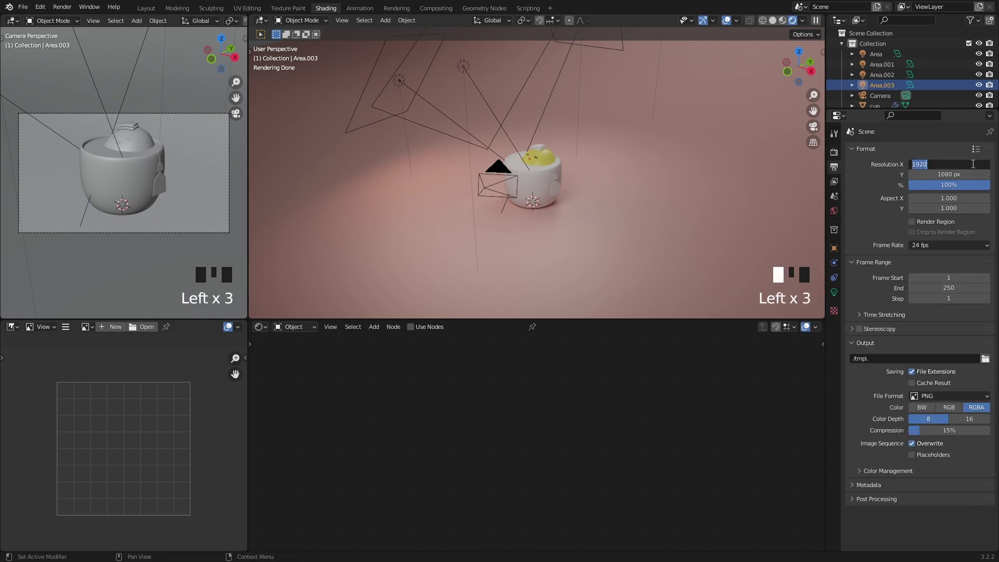
text(1080)
key(Return)
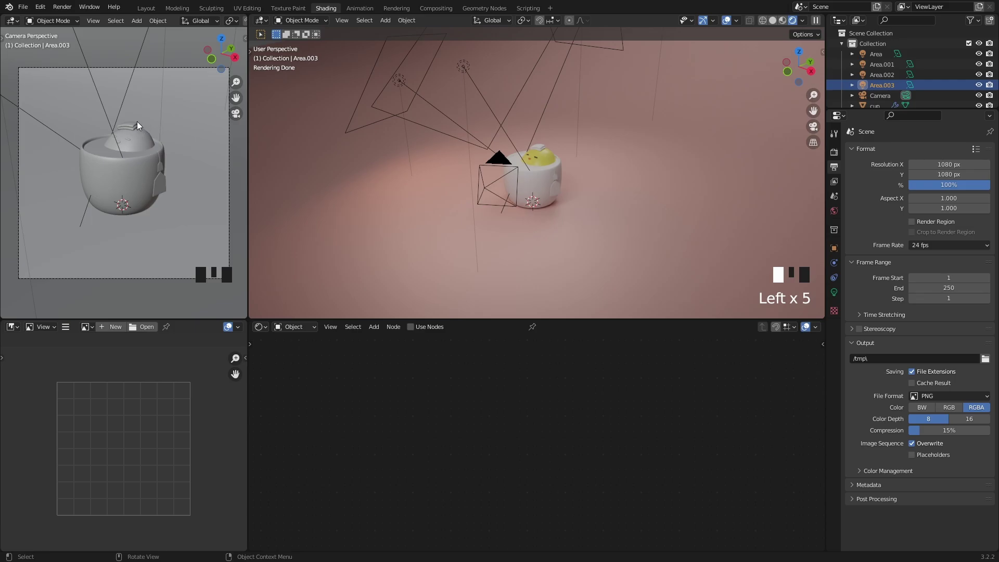
Step: Lock the camera to the view again and bring it closer so the cup nearly fills the square frame
key(n)
click(183, 160)
key(n)
scroll(144, 138, up, 2)
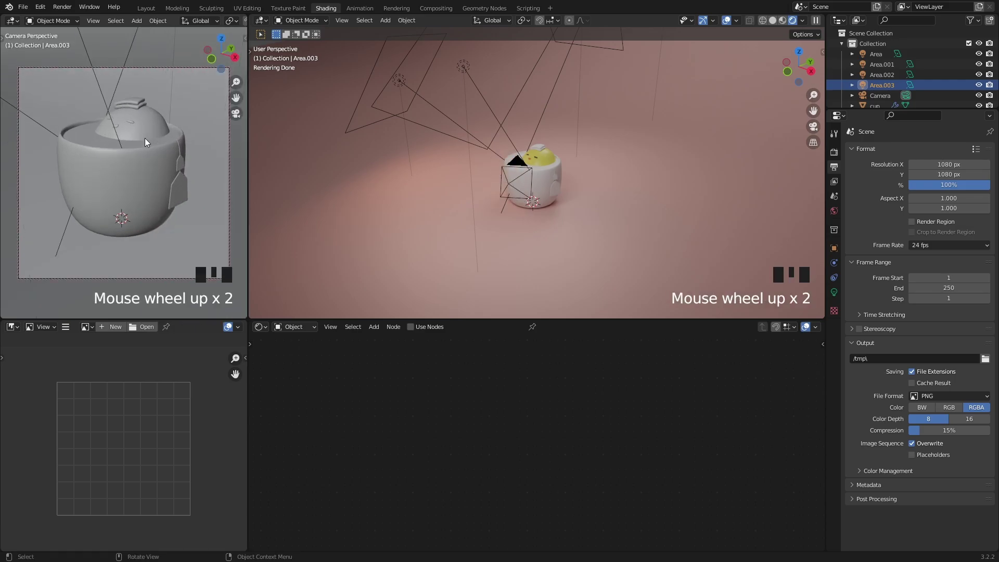
Step: Switch the small camera viewport to rendered shading and adjust the locked camera so the cup and duck fill the frame
mouse_move(145, 130)
shift+middle_down()
mouse_move(146, 145)
mouse_move(173, 134)
mouse_move(145, 135)
shift+middle_up()
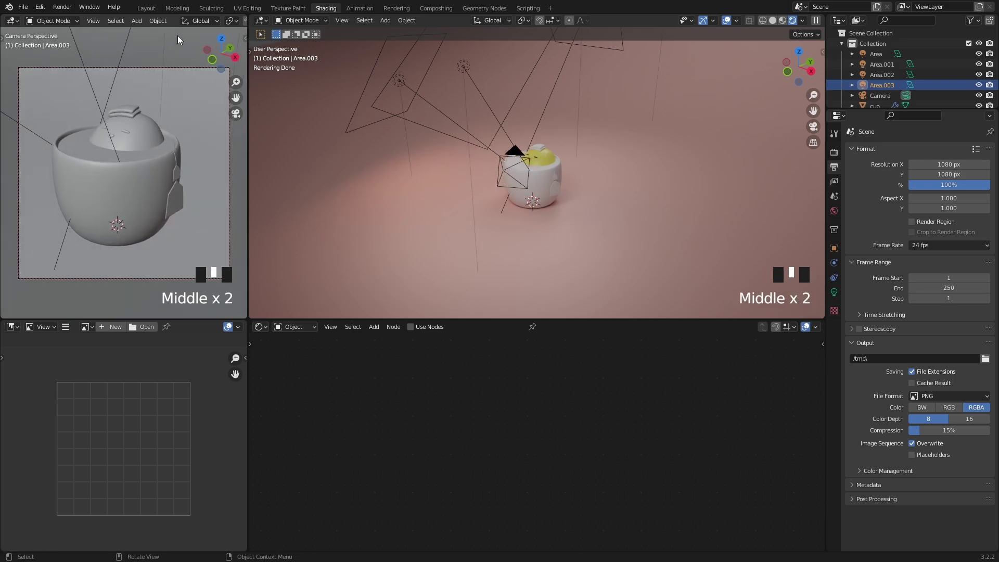
scroll(213, 25, down, 10)
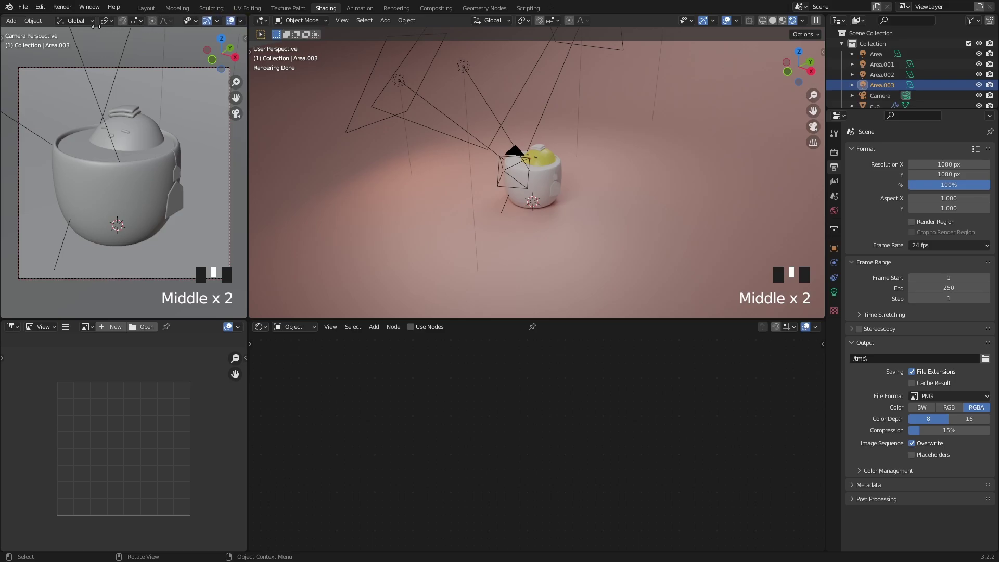
middle_drag(76, 25, 136, 23)
scroll(218, 24, down, 2)
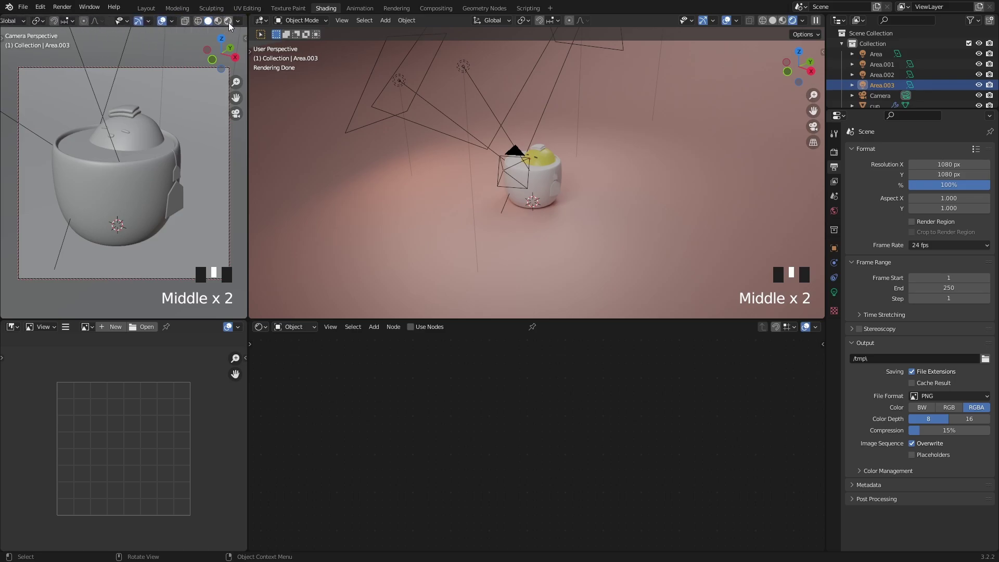
click(229, 23)
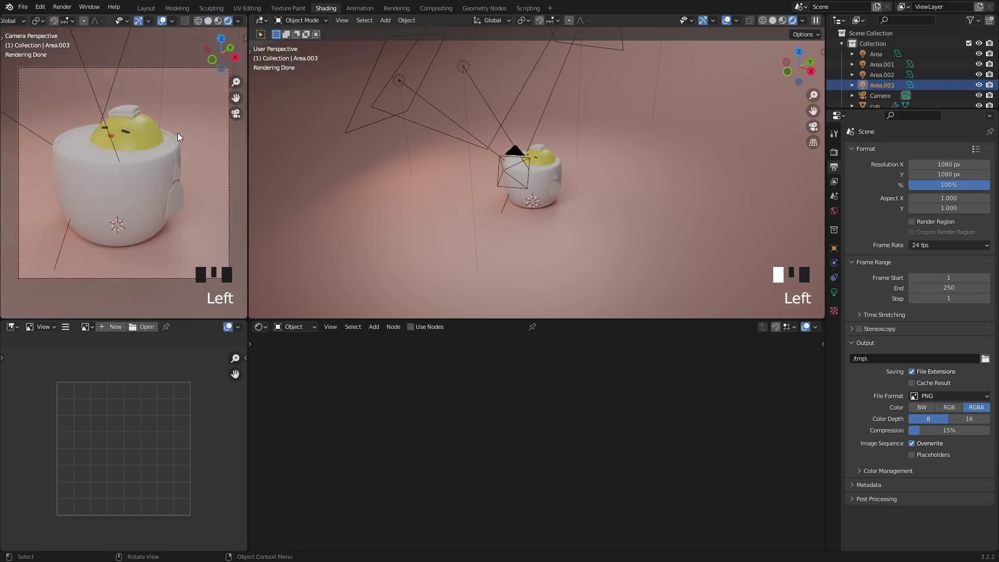
shift+middle_drag(154, 136, 159, 126)
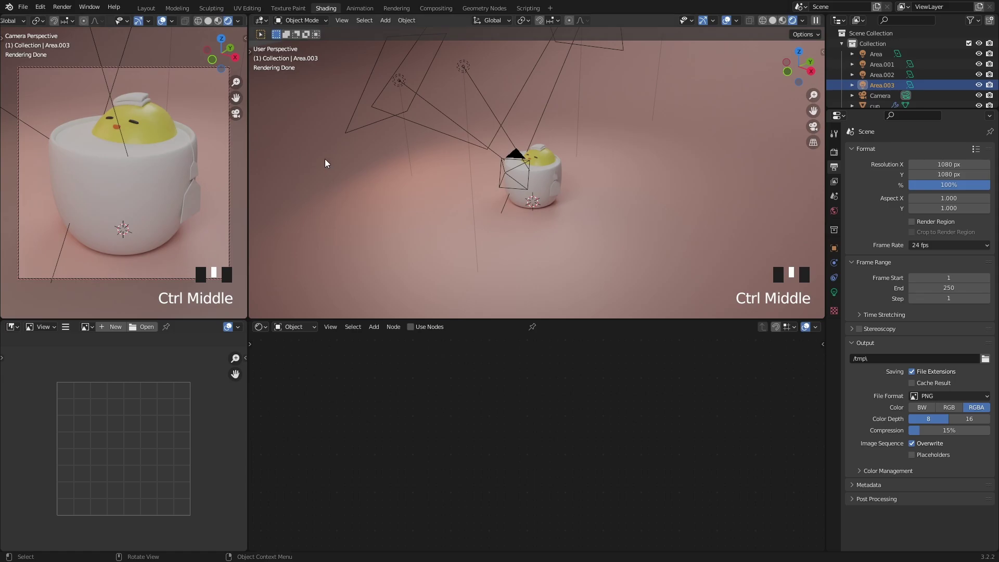
Step: Set the camera's passepartout opacity to 1.000 so the area outside the frame is fully blacked out
click(834, 152)
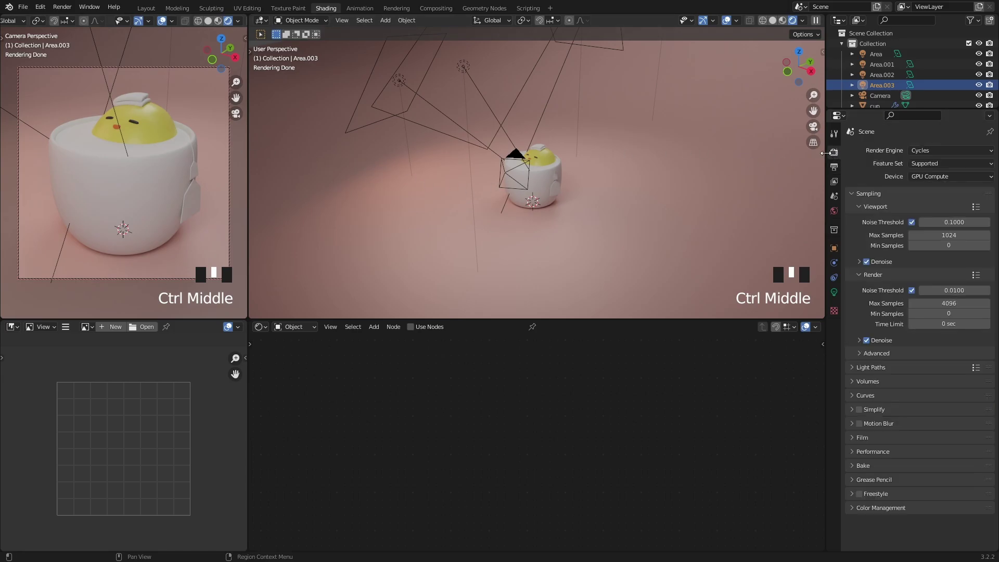
scroll(859, 75, down, 4)
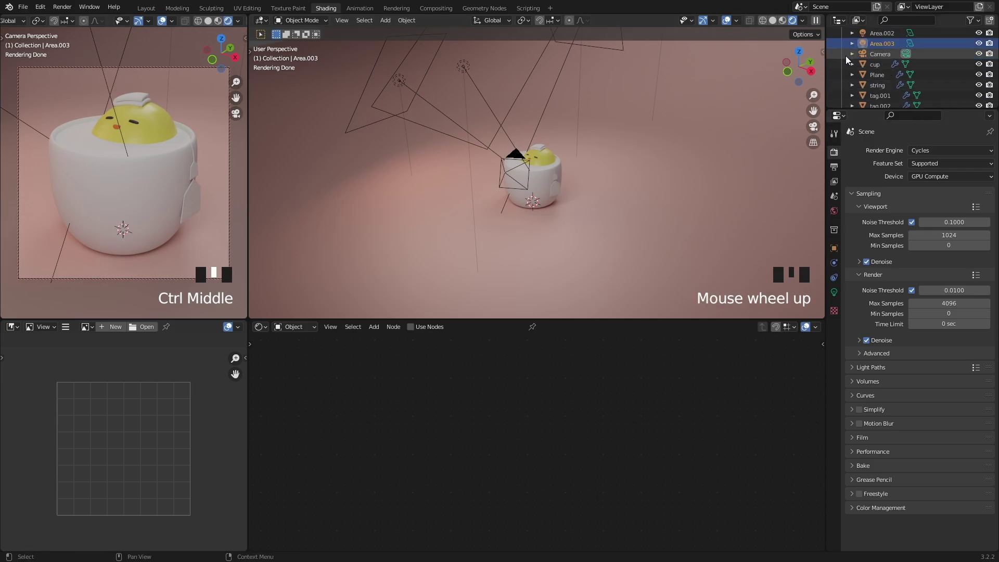
click(880, 54)
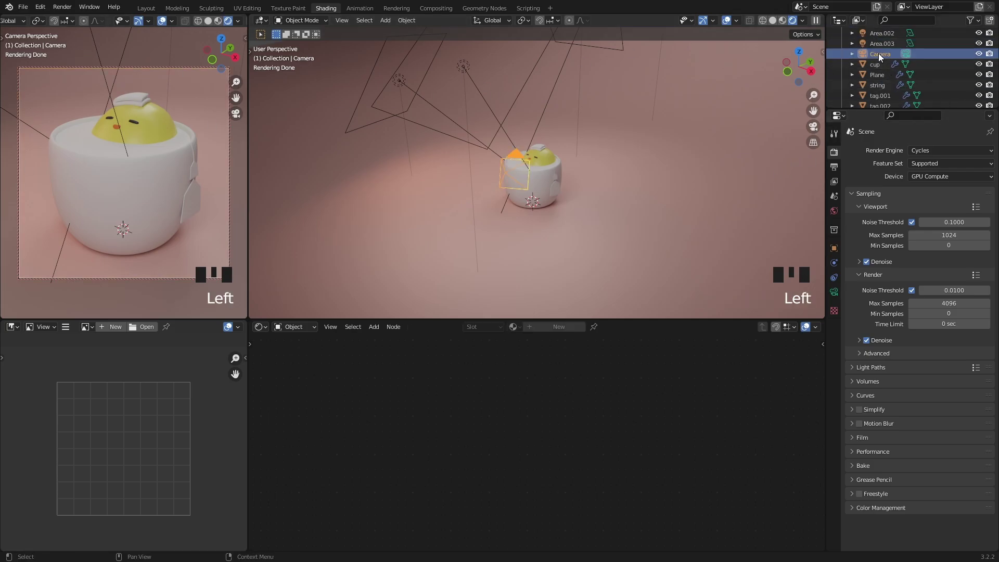
click(834, 292)
click(854, 325)
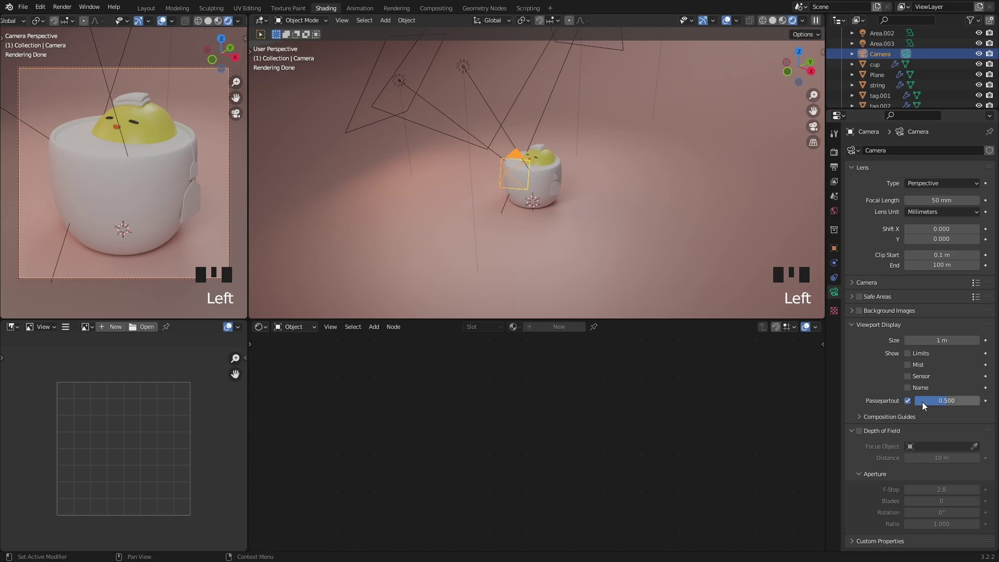
drag(951, 401, 980, 401)
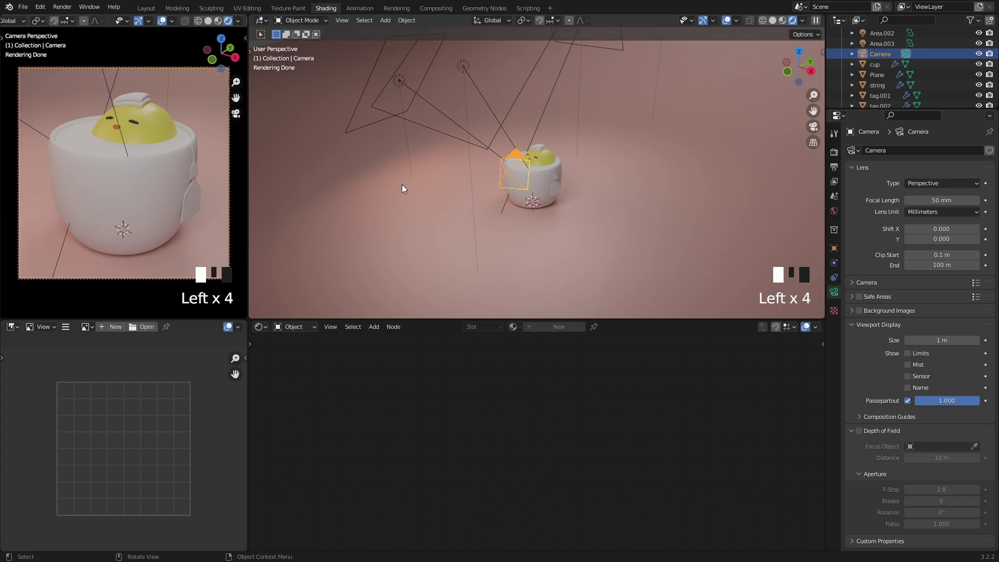
Step: Hide the overlays and gizmos in the small camera viewport and slightly raise the camera angle on the cup
click(97, 74)
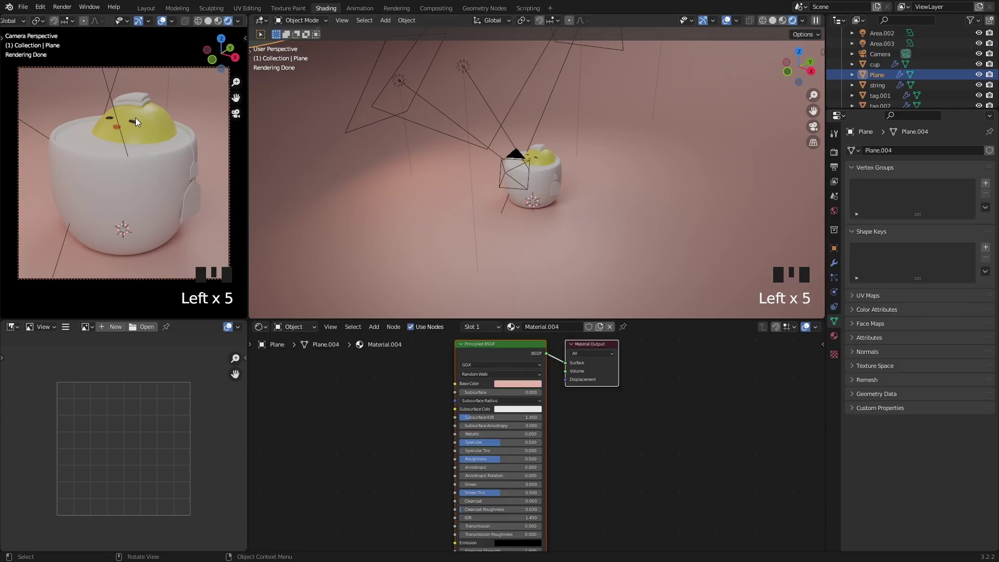
click(161, 20)
shift+middle_drag(151, 151, 176, 161)
click(138, 20)
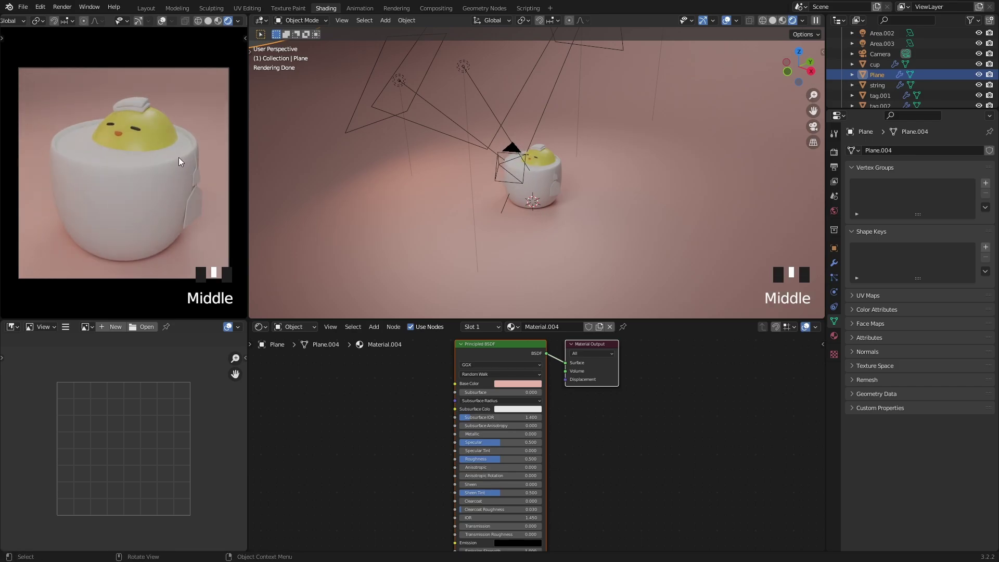
Step: Open the small viewport's view lock settings
key(n)
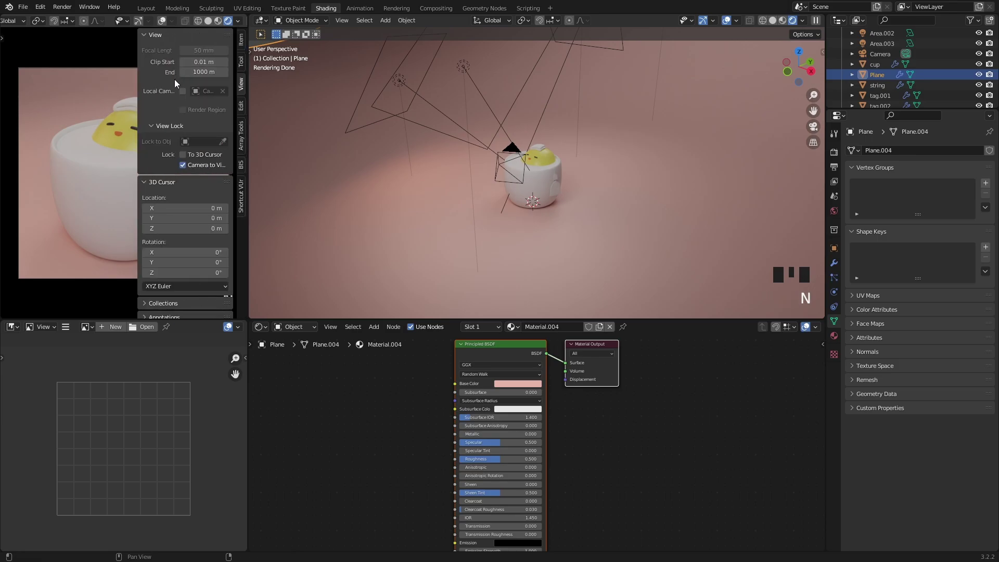
Step: Turn off locking the camera to the view in the camera viewport and hide its sidebar
click(183, 165)
key(n)
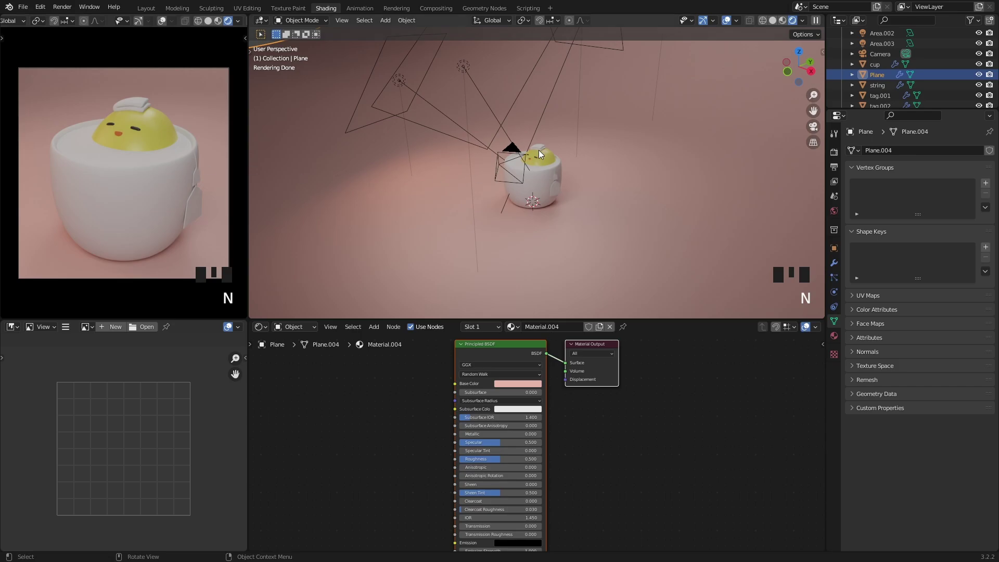
Step: Give the cup a new material with a pale mint green base color
scroll(569, 172, up, 6)
scroll(542, 174, down, 2)
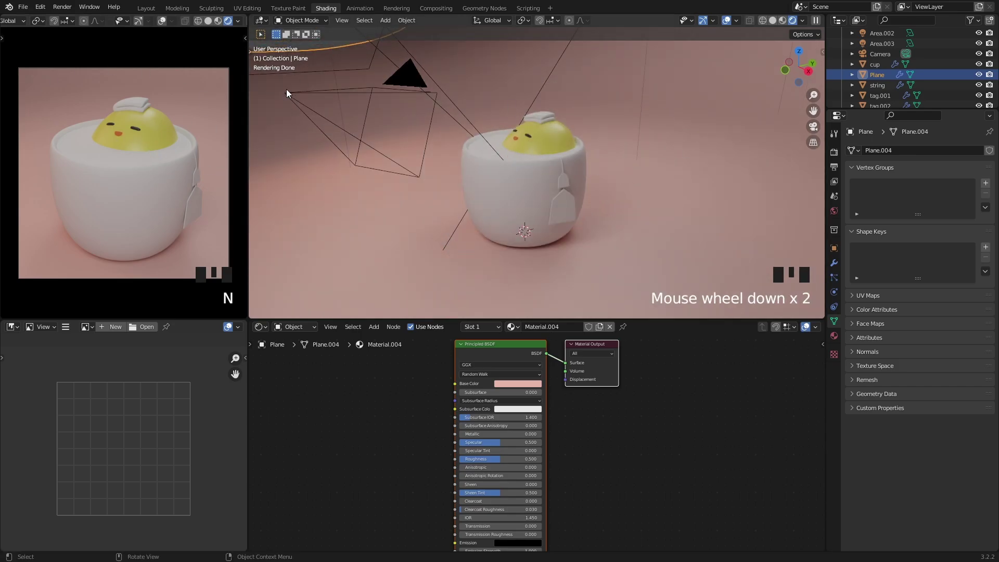
middle_drag(706, 162, 591, 173)
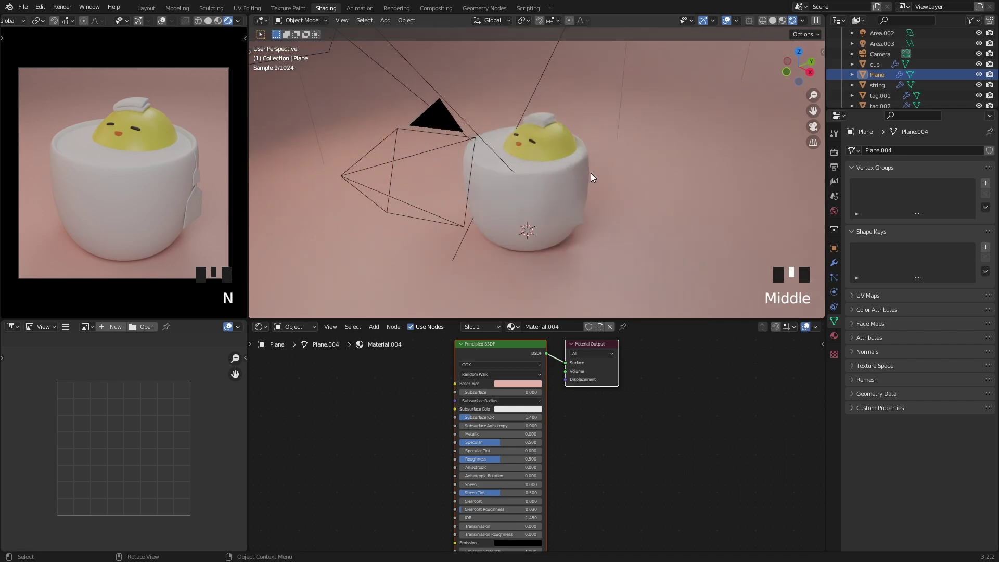
scroll(551, 156, up, 3)
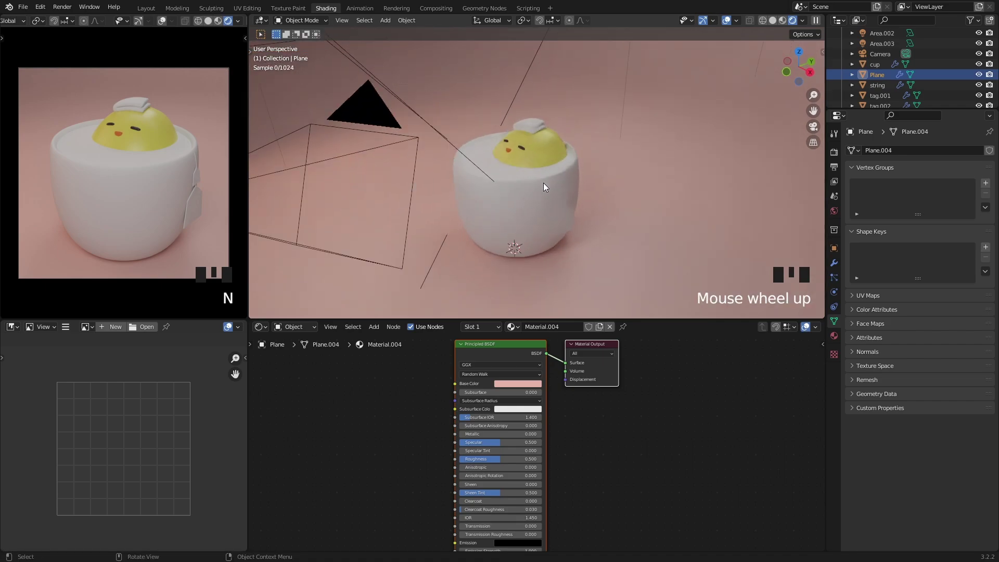
click(513, 219)
click(834, 335)
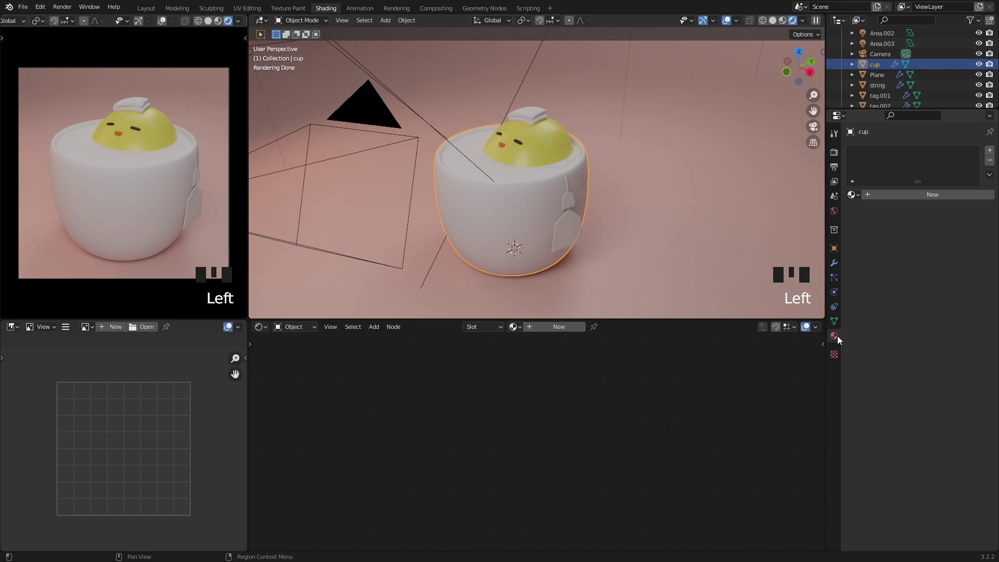
click(904, 195)
click(944, 285)
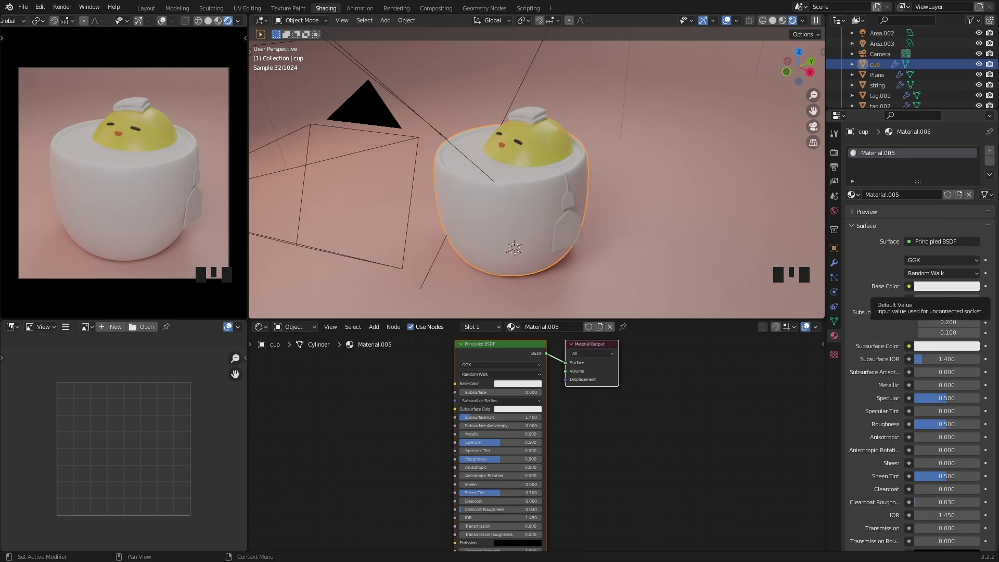
click(947, 286)
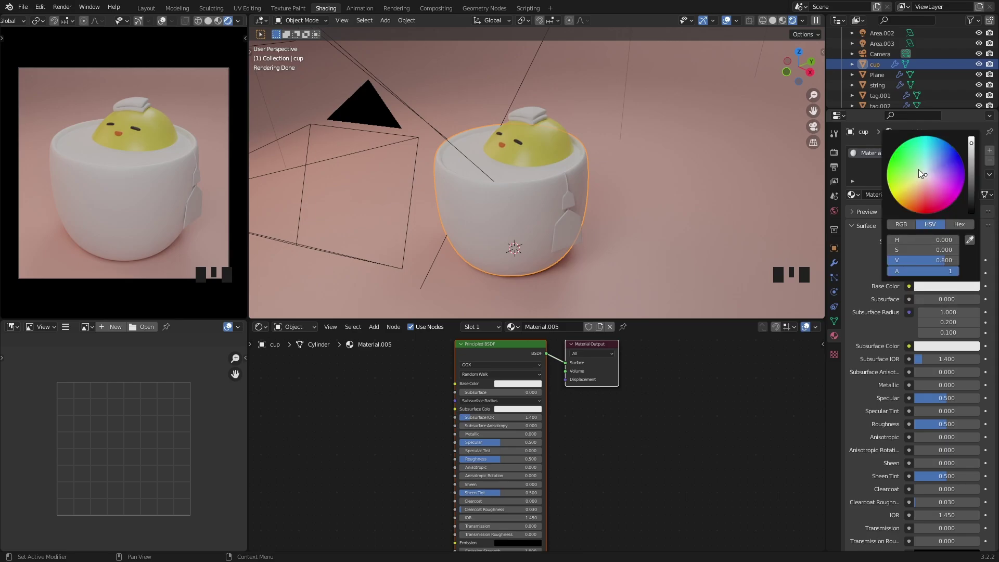
click(919, 164)
drag(918, 165, 919, 168)
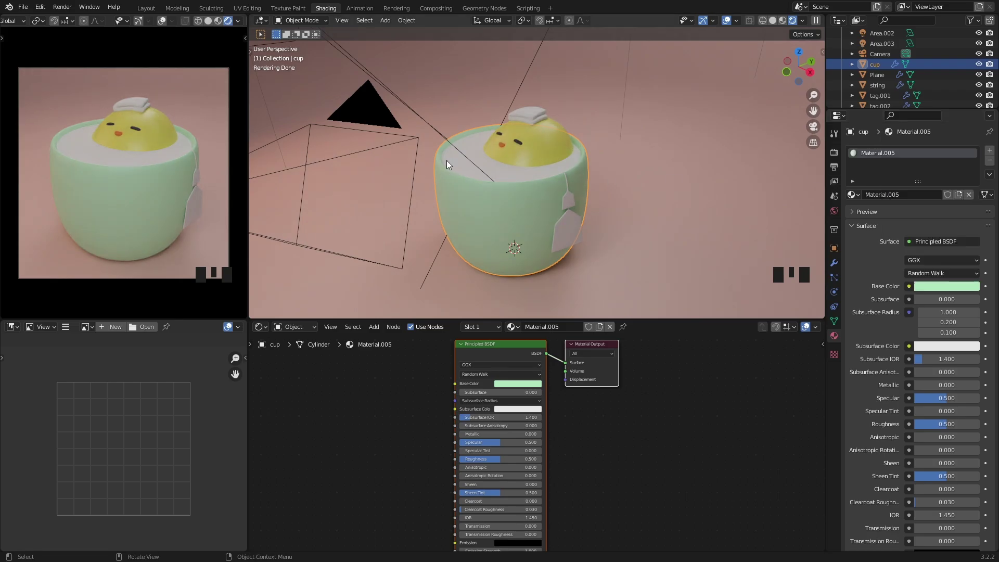
Step: Give the water surface in the cup a new material with a slightly darkened turquoise base color
click(513, 179)
click(937, 194)
click(946, 286)
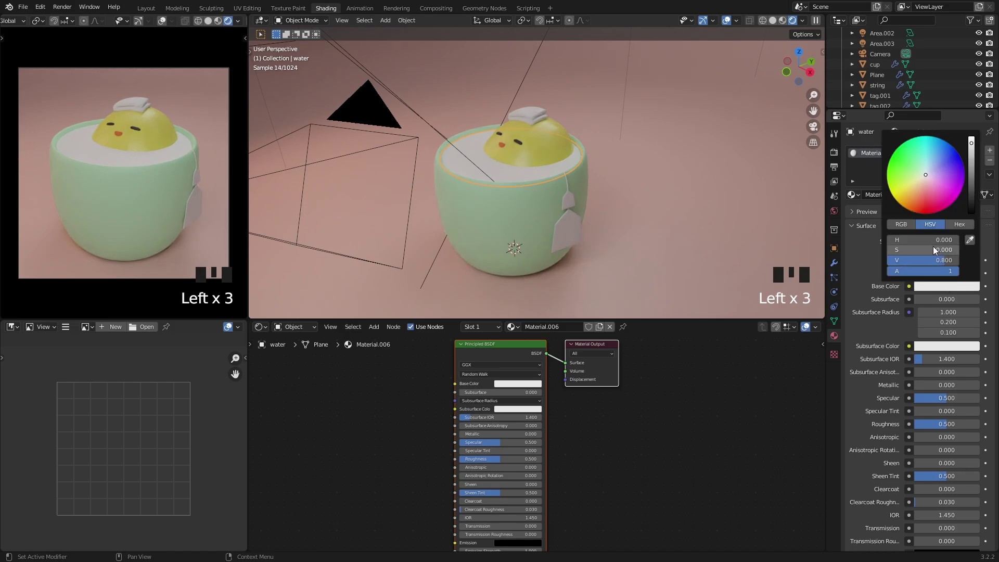
click(924, 164)
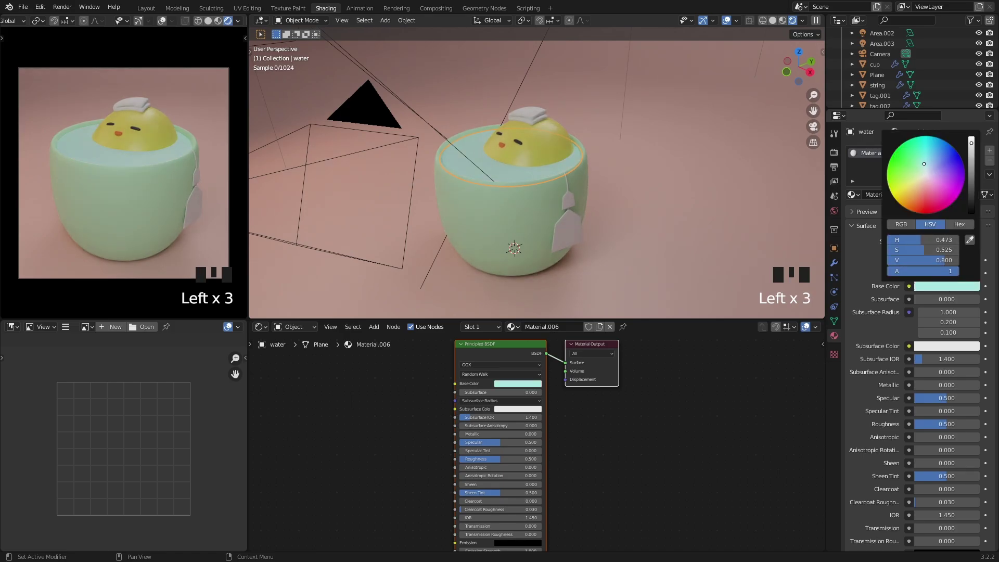
drag(924, 164, 924, 158)
click(972, 148)
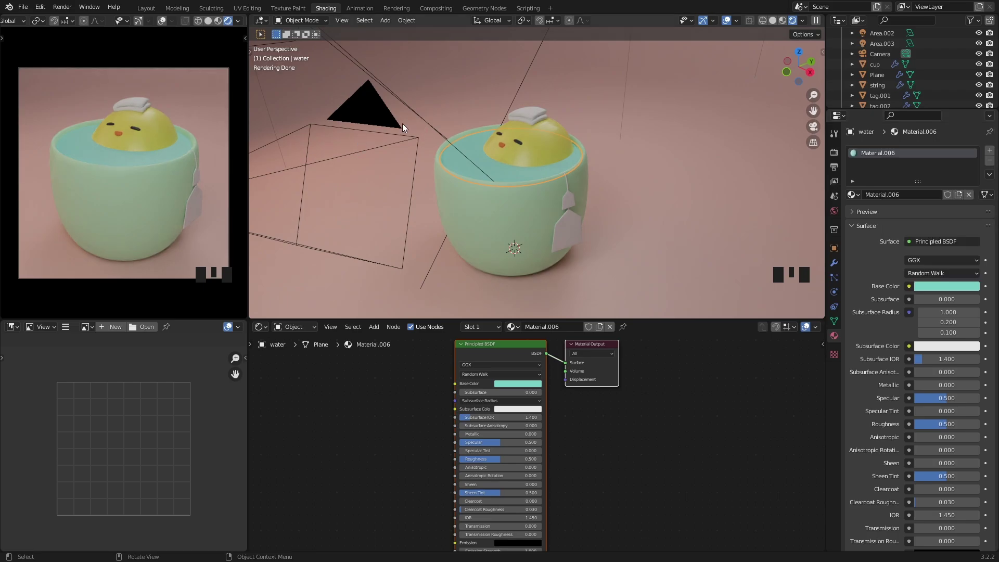
Step: Lower the water surface by about 0.02 m along the Z axis
click(549, 158)
click(516, 170)
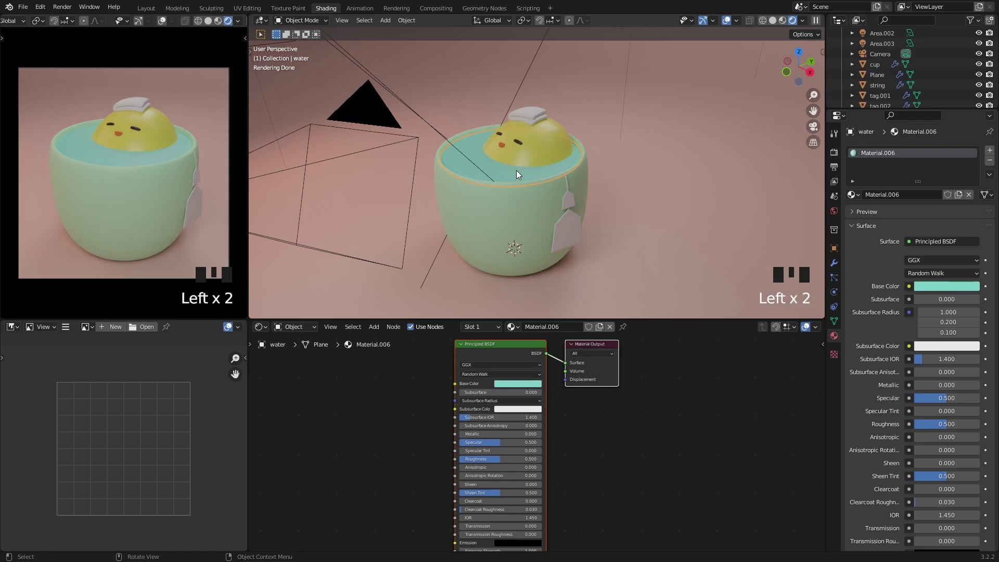
key(g)
key(z)
click(538, 155)
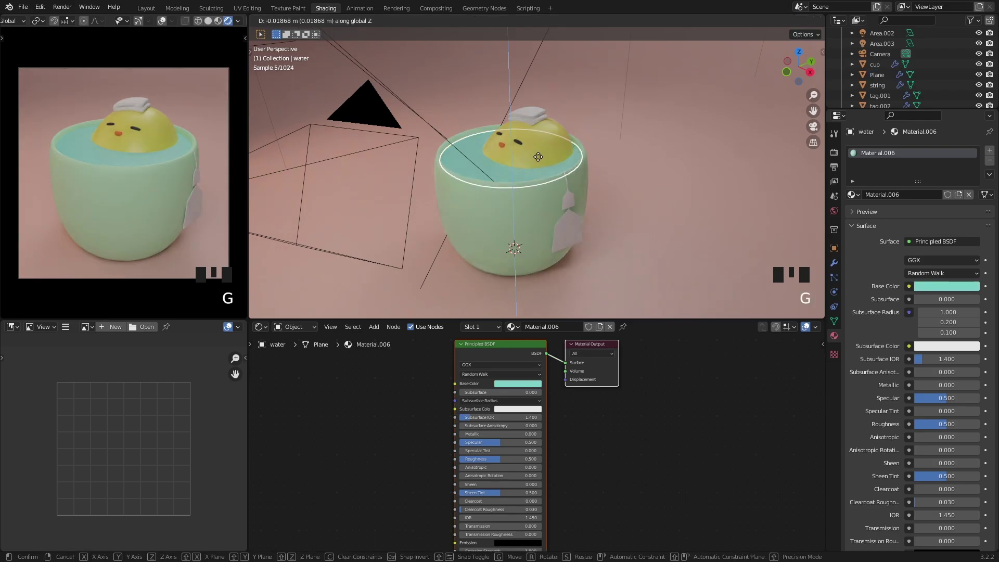
Step: Give the small upper tag on the string a new material with a red base color
click(569, 200)
click(915, 196)
click(937, 287)
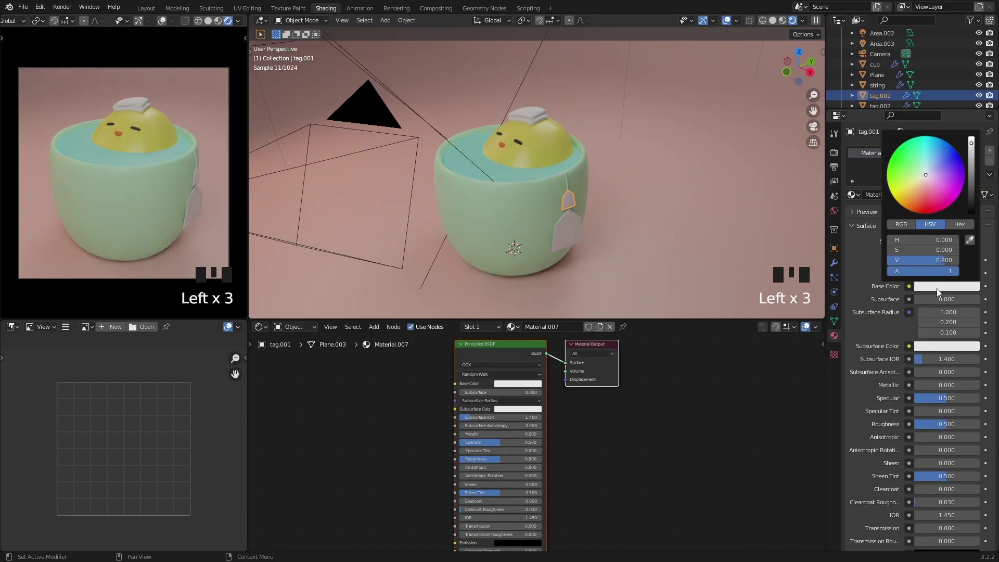
drag(926, 190, 922, 201)
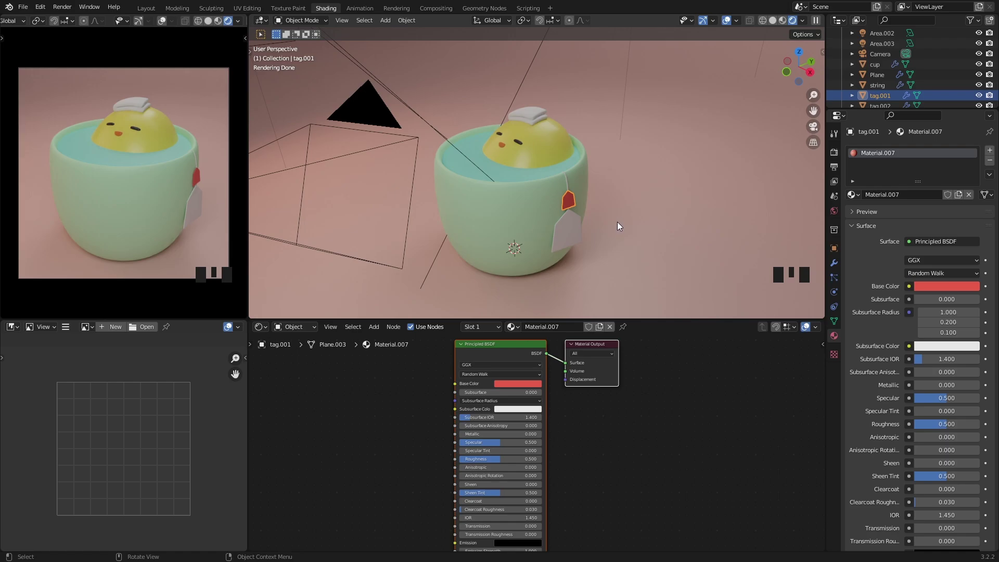
Step: Link the small tag's red material to the larger tag below it
middle_drag(618, 222, 617, 226)
scroll(663, 229, up, 3)
click(657, 230)
scroll(629, 233, down, 1)
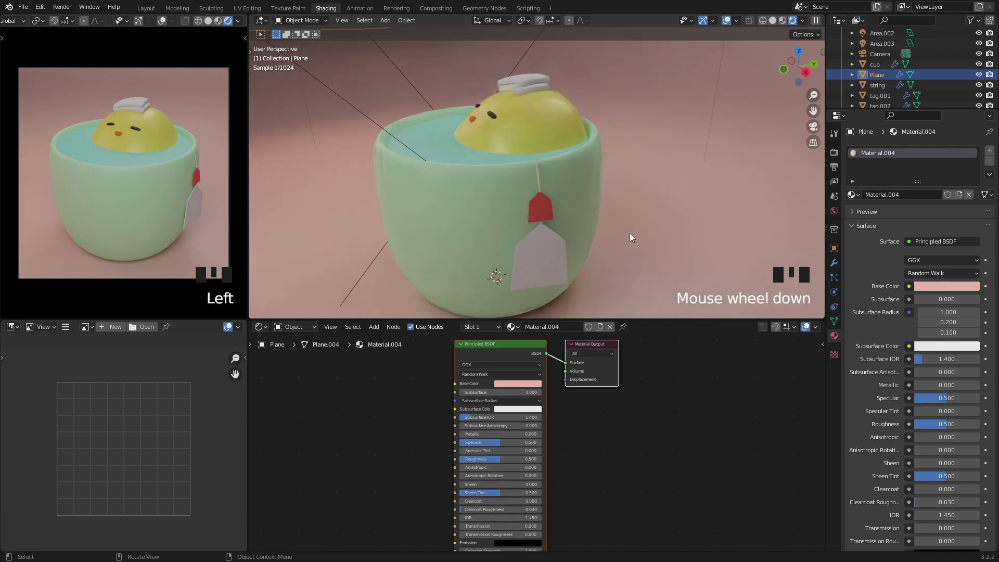
click(546, 252)
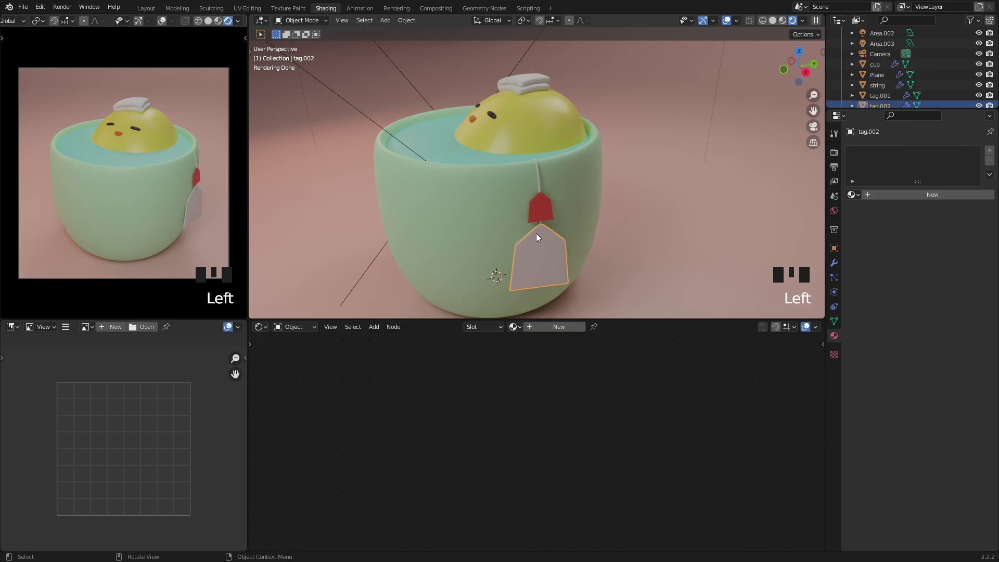
shift+click(546, 211)
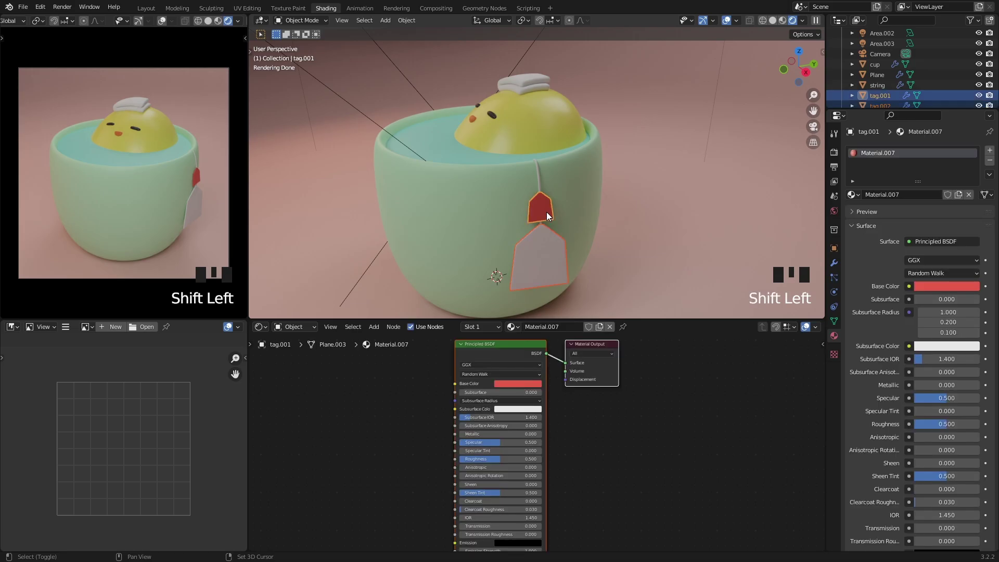
key(ctrl+l)
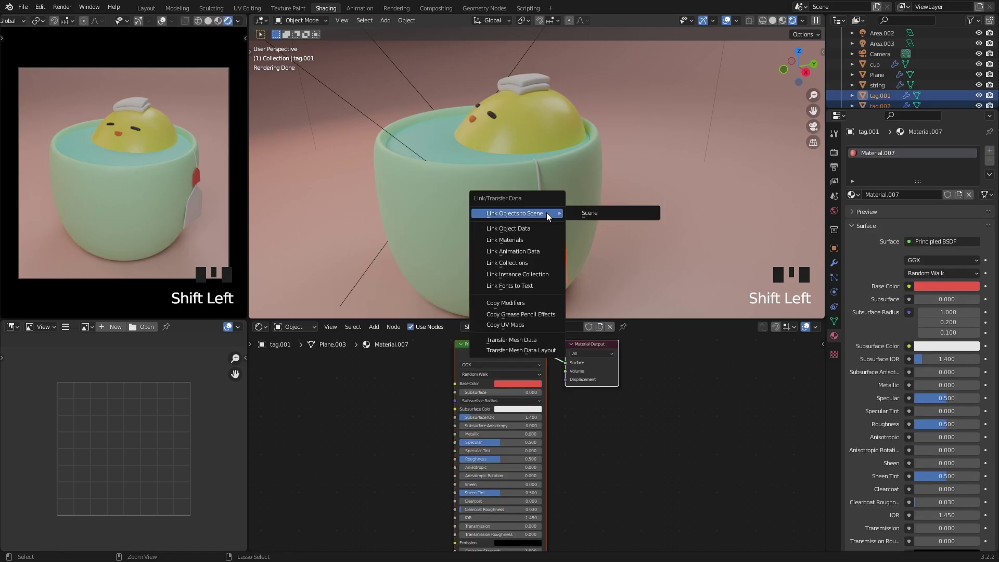
click(522, 238)
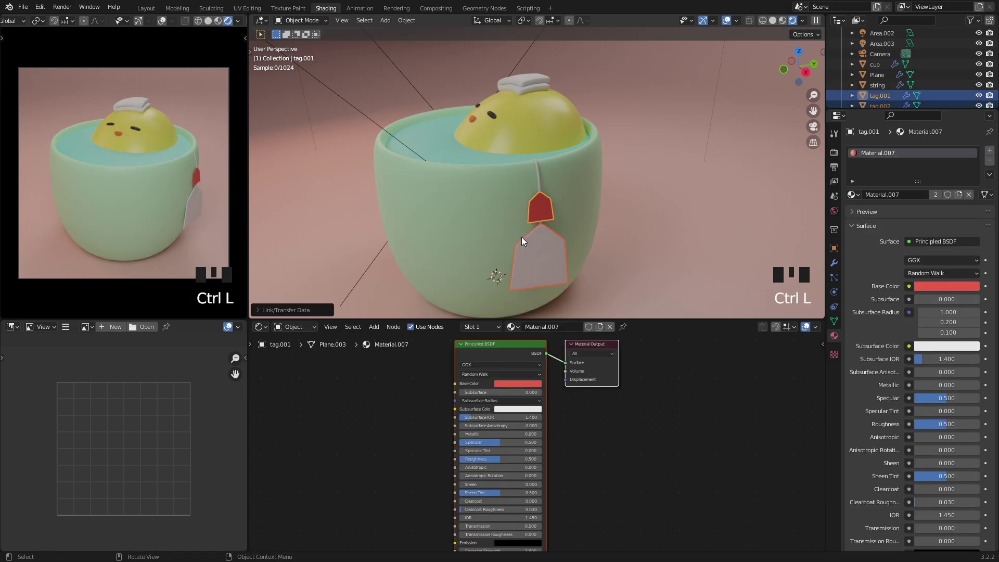
Step: Move the small red tag up along the string by about 0.02 m
click(682, 229)
middle_drag(682, 227, 548, 207)
scroll(501, 179, up, 3)
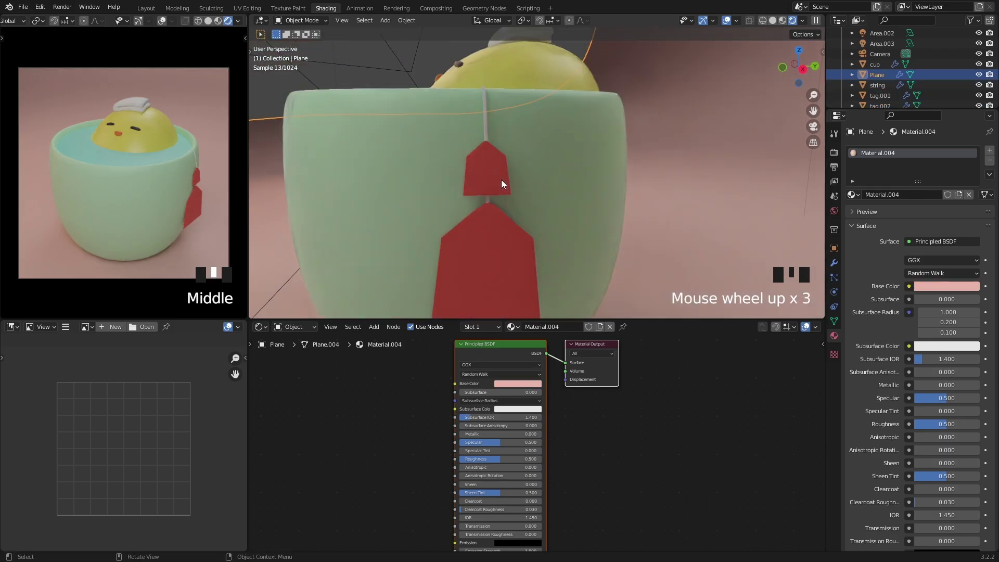
click(488, 164)
scroll(488, 165, up, 2)
key(g)
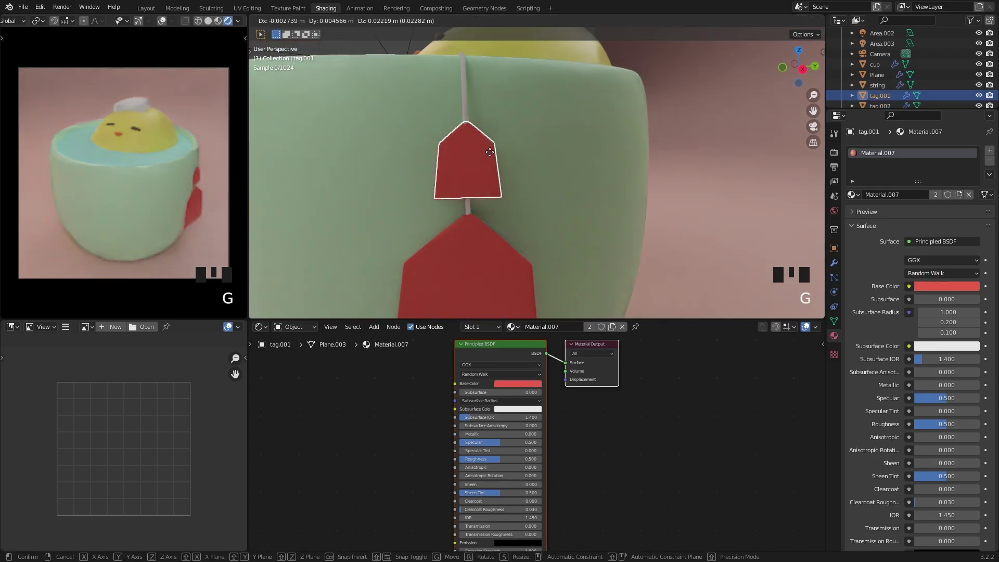
click(494, 152)
Step: From a side view, shift the small tag about 0.004 m outward from the cup's wall, then deselect it
key(grave)
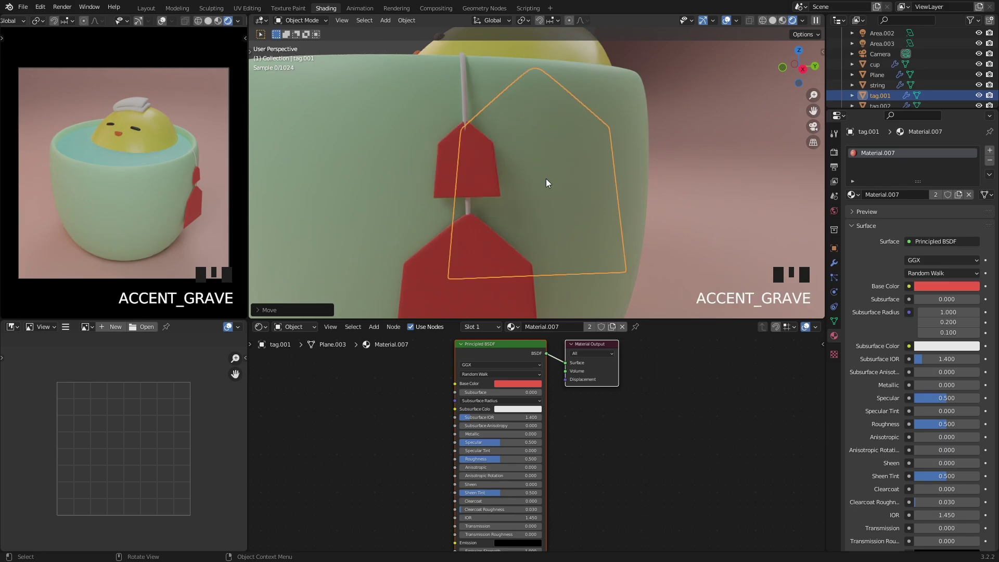
middle_drag(545, 179, 567, 130)
key(g)
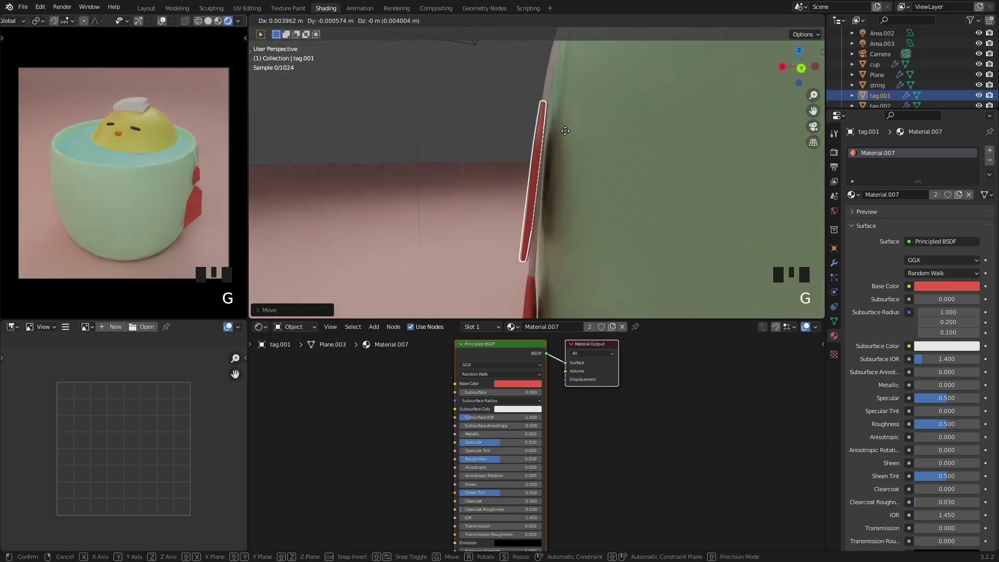
click(564, 132)
click(510, 113)
Step: Change the backdrop plane's base color to a more saturated salmon pink, with a saturation of about 0.75
middle_drag(510, 113, 555, 179)
scroll(507, 162, down, 8)
scroll(564, 164, down, 4)
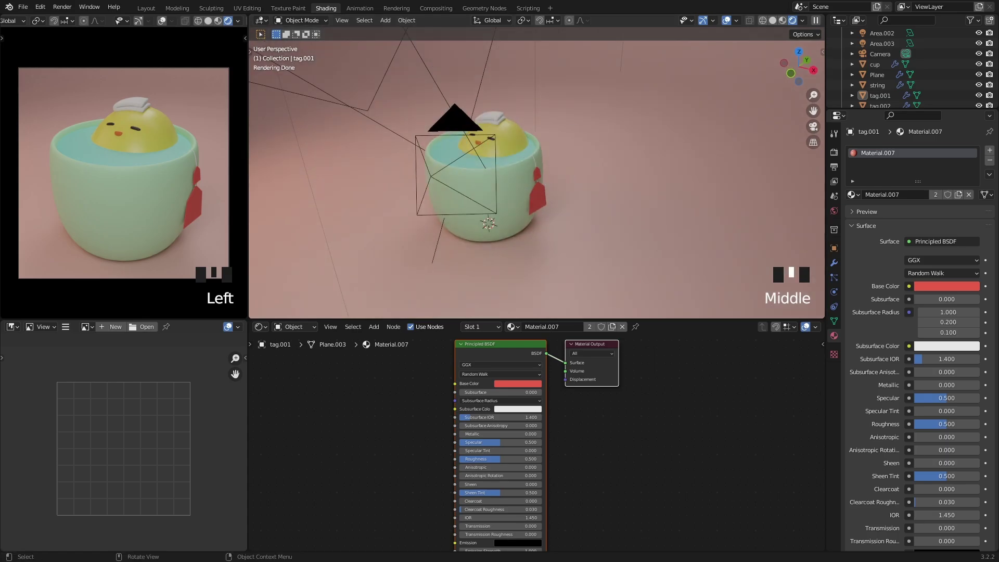
scroll(551, 164, down, 9)
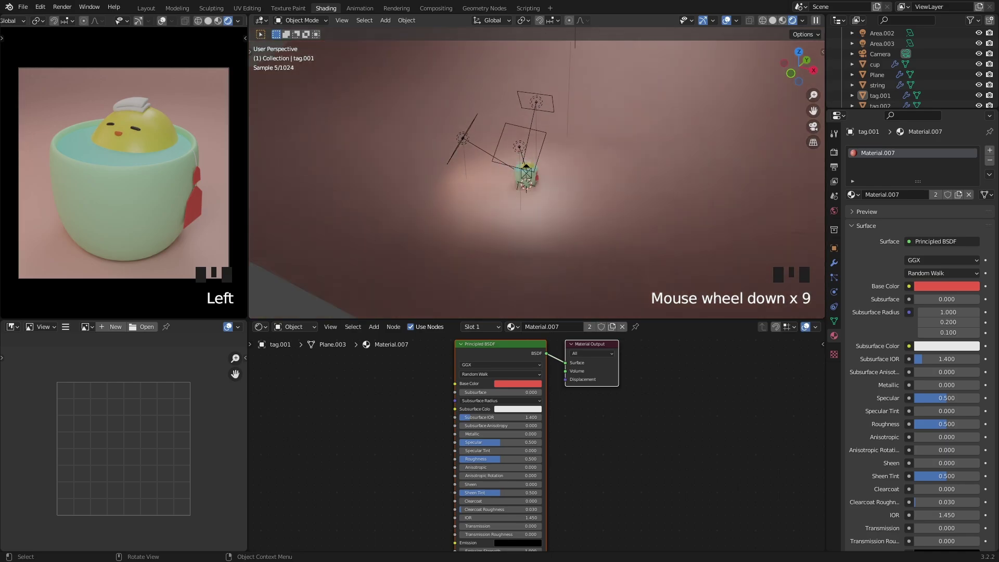
scroll(551, 164, up, 1)
middle_drag(551, 164, 574, 188)
click(589, 198)
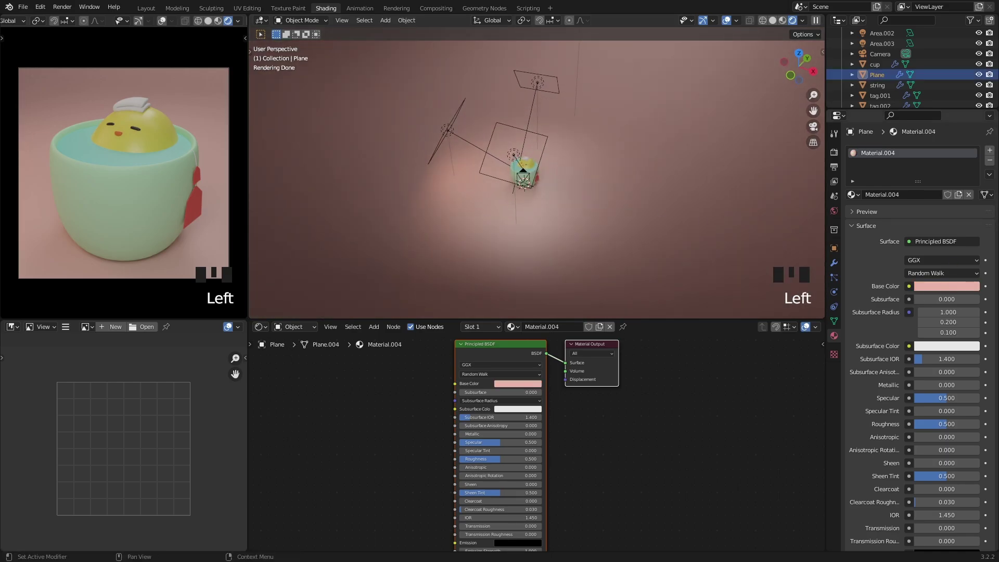
click(944, 287)
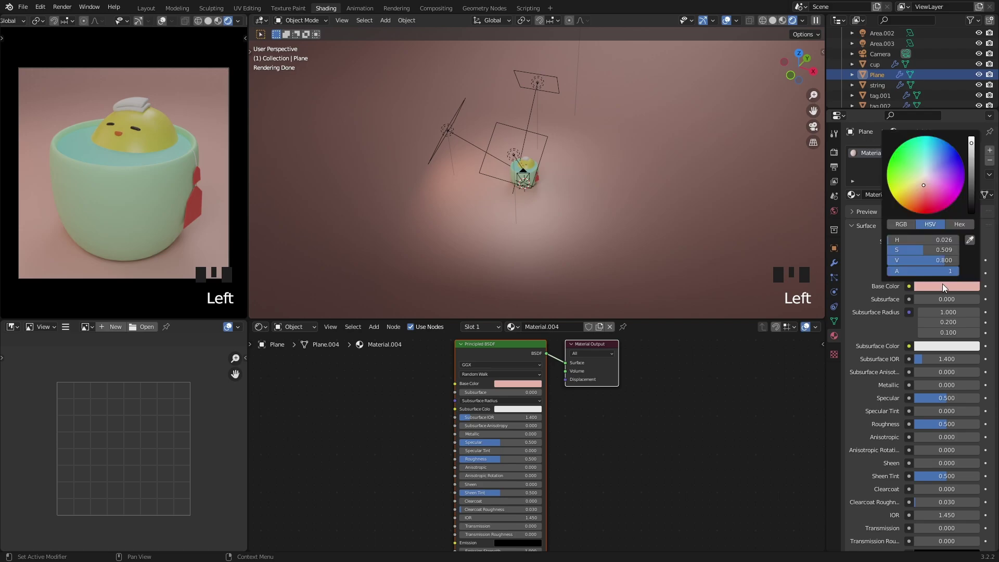
click(922, 192)
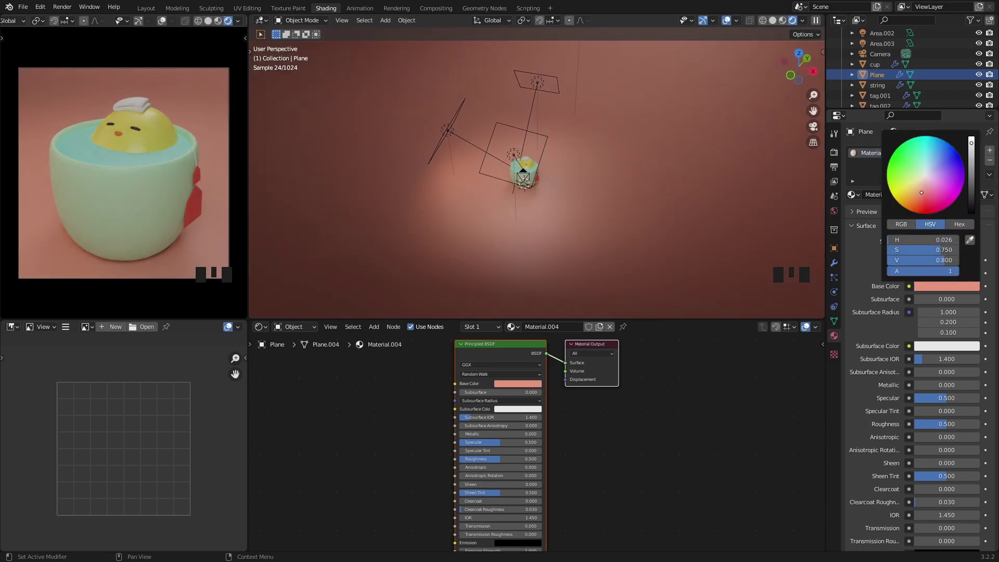
click(923, 191)
Step: Set the power of the large area light high above the backdrop to 5000 W
middle_drag(348, 151, 467, 146)
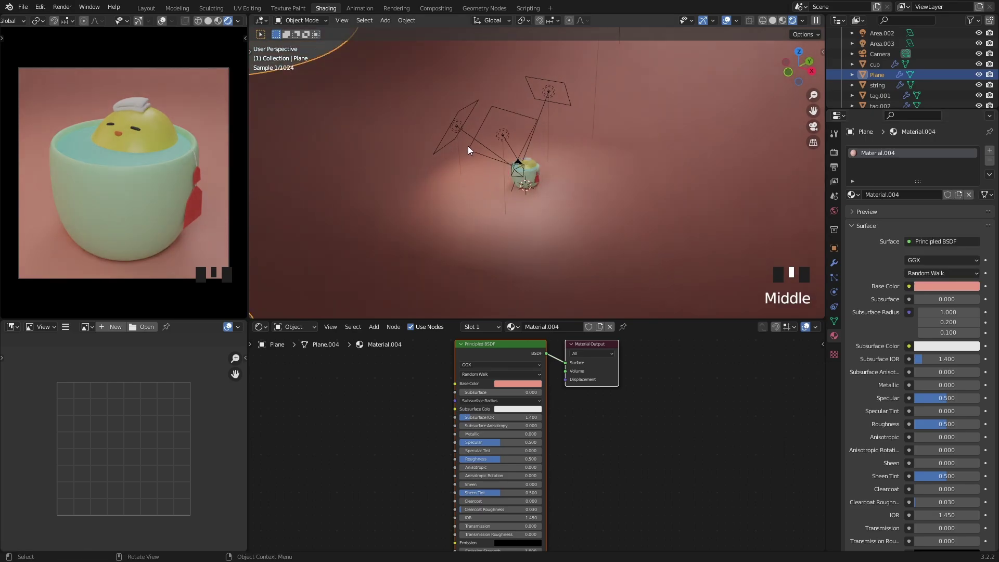
scroll(498, 123, up, 2)
click(513, 123)
middle_drag(513, 123, 487, 152)
scroll(522, 123, down, 3)
shift+middle_drag(522, 122, 546, 156)
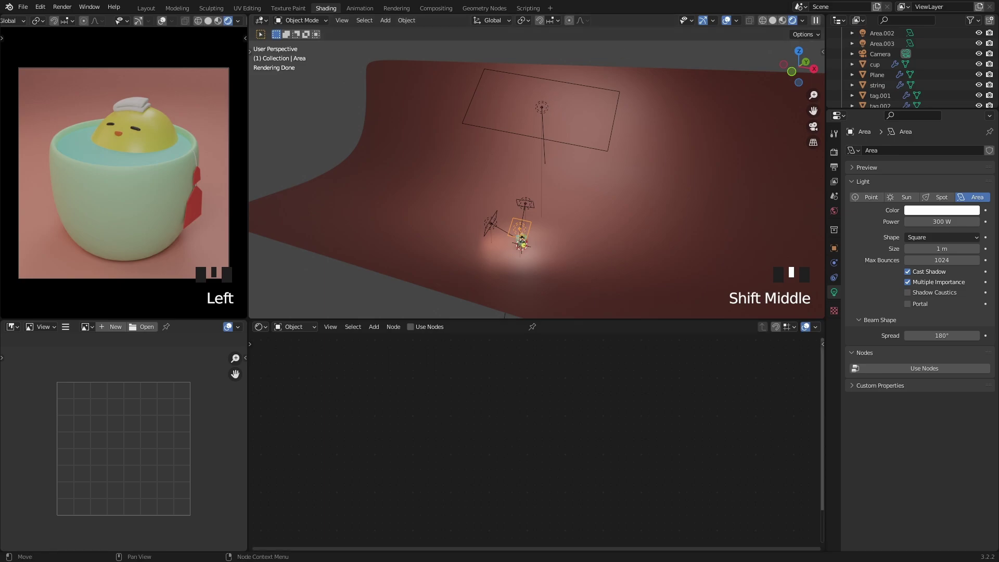
click(613, 127)
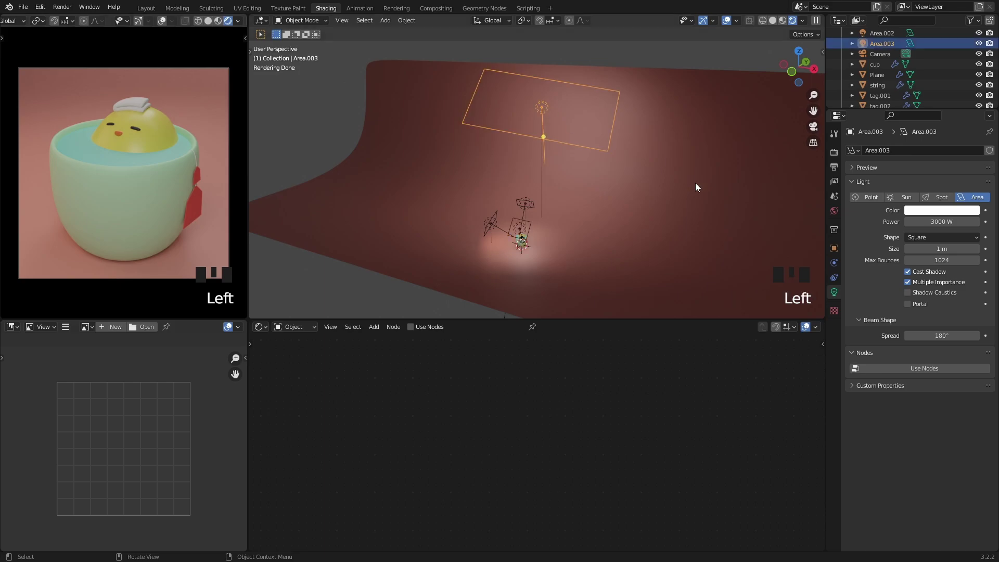
key(Return)
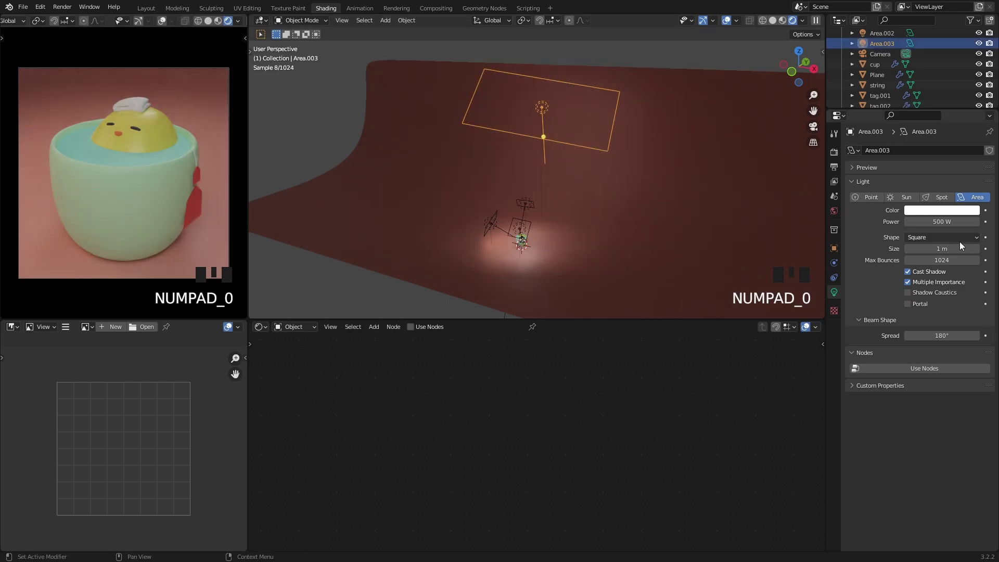
key(ctrl+z)
click(956, 223)
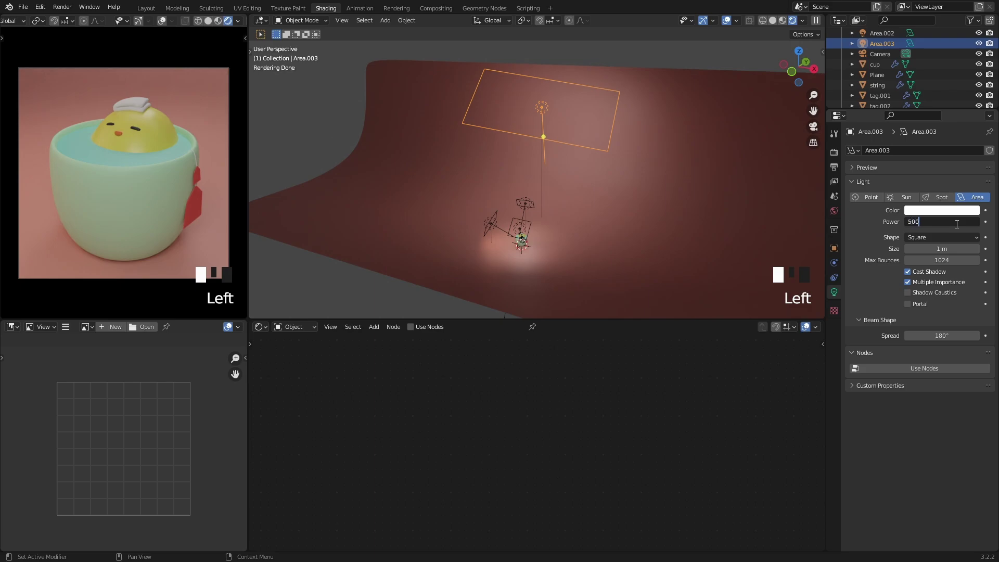
text(5000)
key(Return)
Step: Rotate the large overhead area light freely by roughly 19° so it aims toward the curved backdrop
middle_drag(478, 167, 560, 114)
key(r)
key(r)
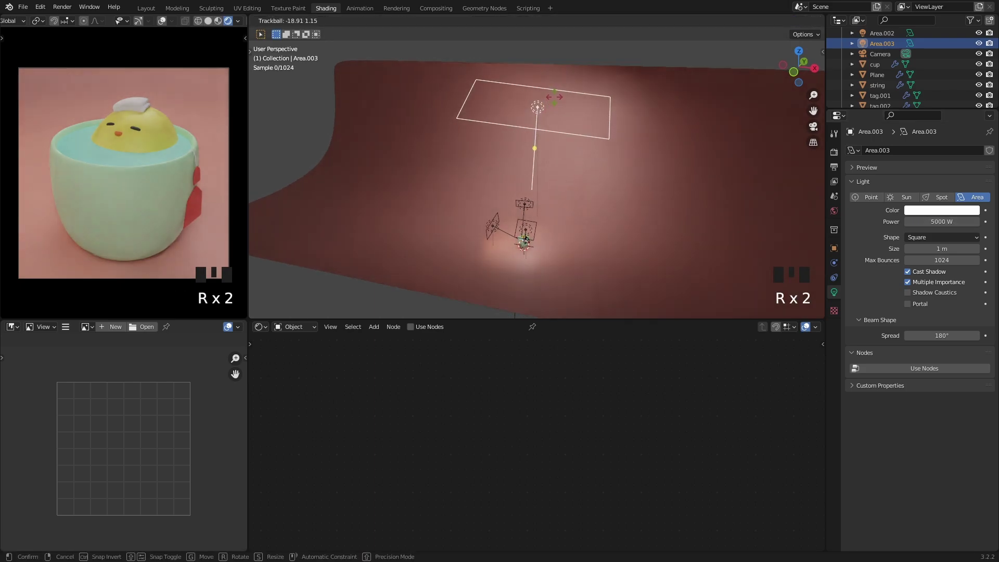
click(554, 108)
middle_drag(551, 121, 485, 108)
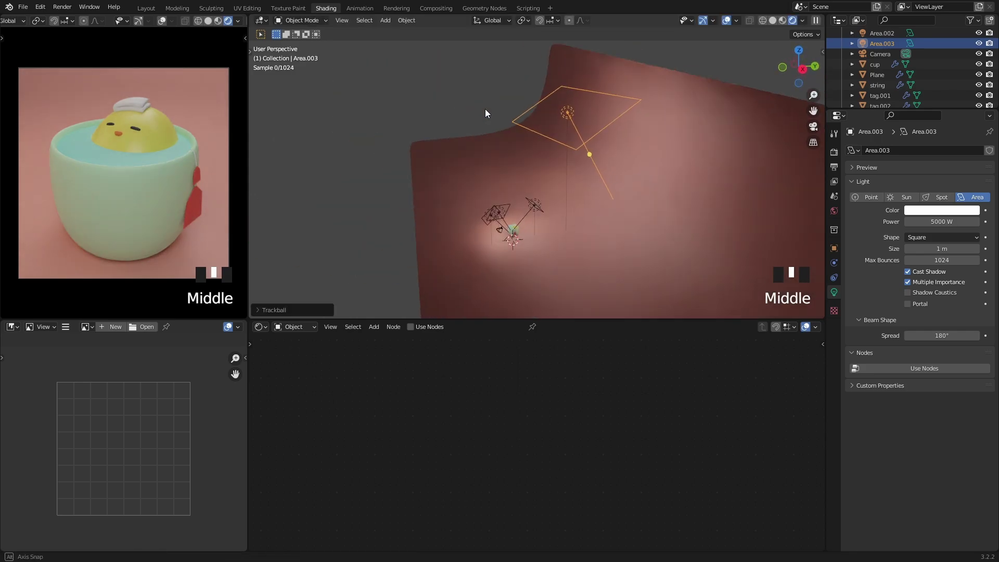
middle_drag(603, 124, 571, 120)
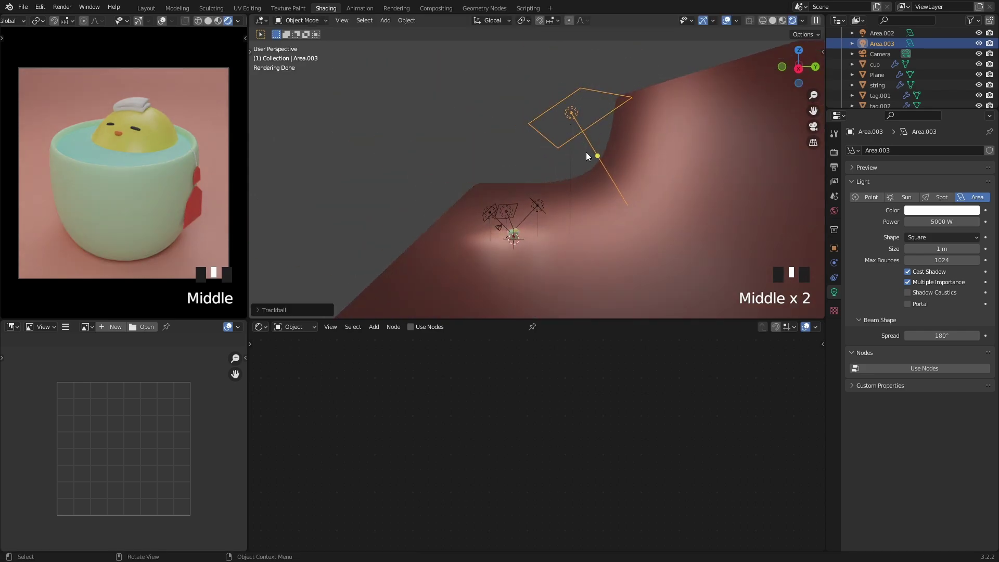
Step: Duplicate one of the small area lights around the cup and drop the copy next to the original
middle_drag(559, 138, 498, 158)
scroll(529, 185, up, 5)
click(498, 149)
scroll(555, 152, up, 1)
key(shift+d)
click(565, 157)
Step: Rotate the copied area light to face the cup and move it to the side where the red tags hang
key(r)
key(r)
click(536, 172)
key(g)
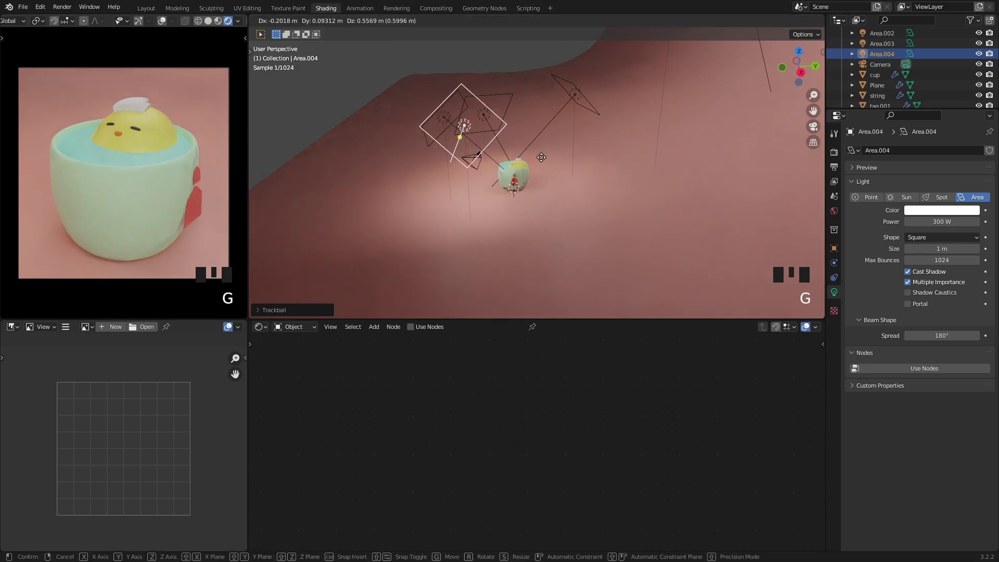
key(r)
key(g)
click(610, 108)
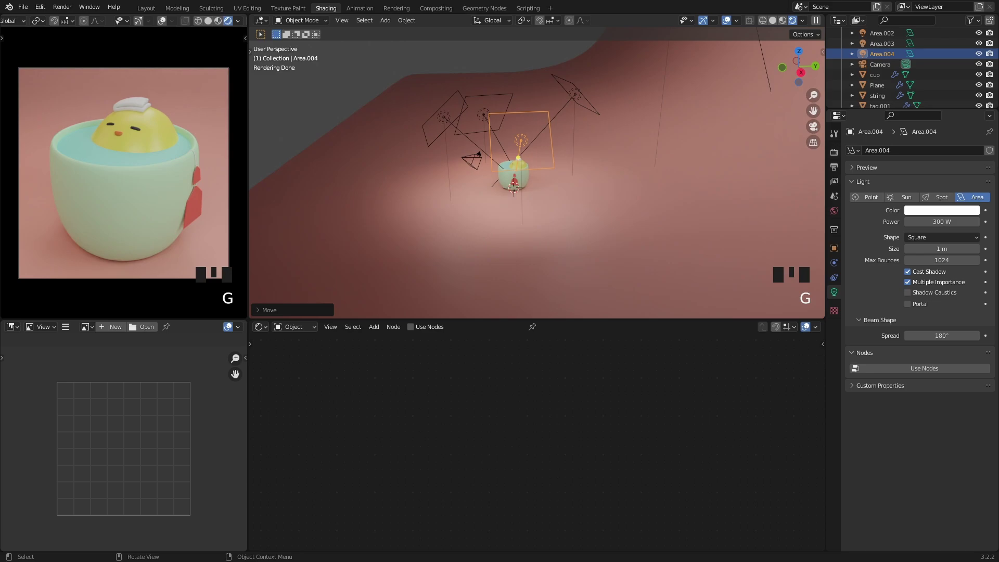
Step: Tint the copied light a muted purple, hue about 0.79, saturation about 0.80 and value about 0.55, and set its power to 200 W
scroll(545, 173, up, 2)
middle_drag(530, 171, 484, 148)
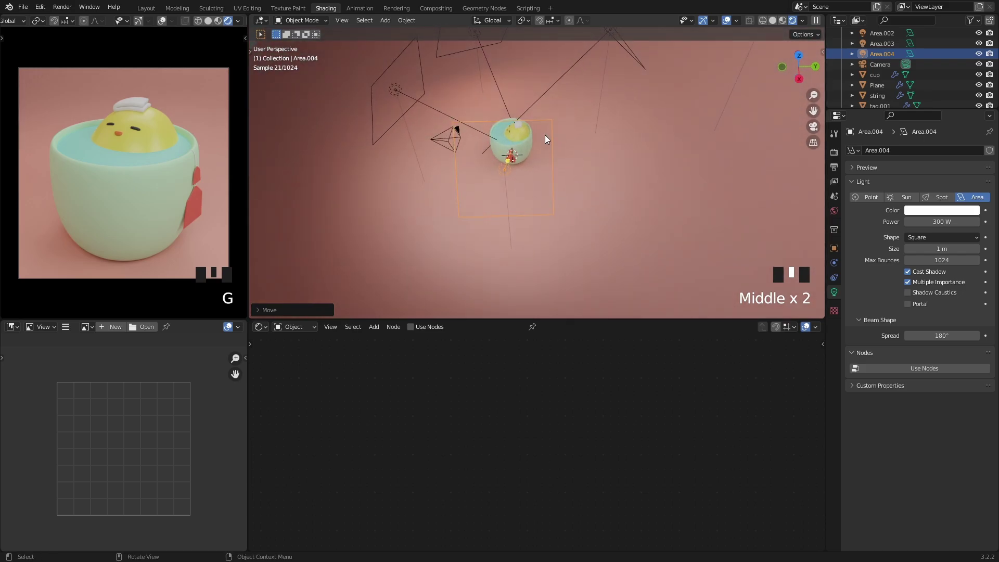
click(948, 210)
click(937, 112)
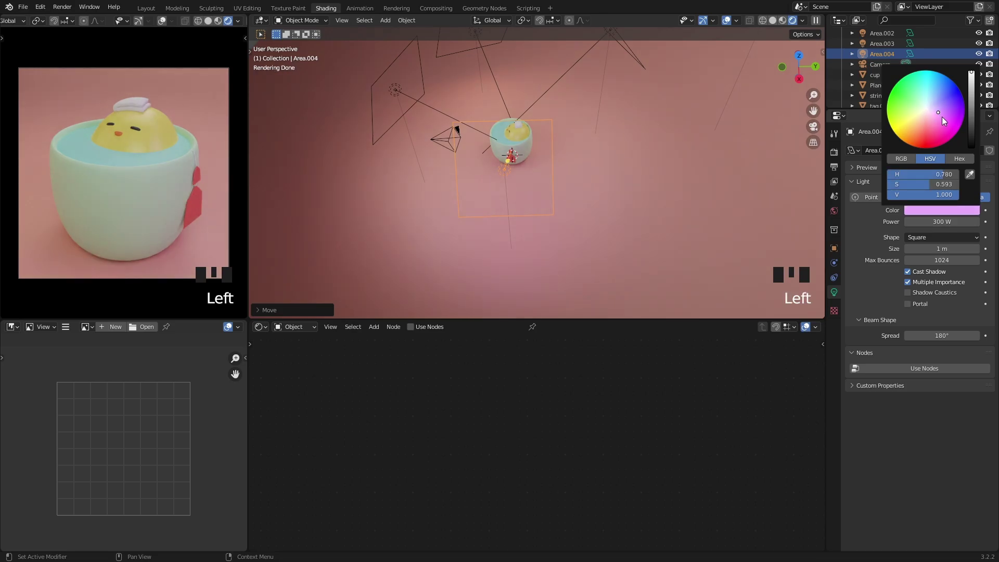
drag(942, 117, 945, 115)
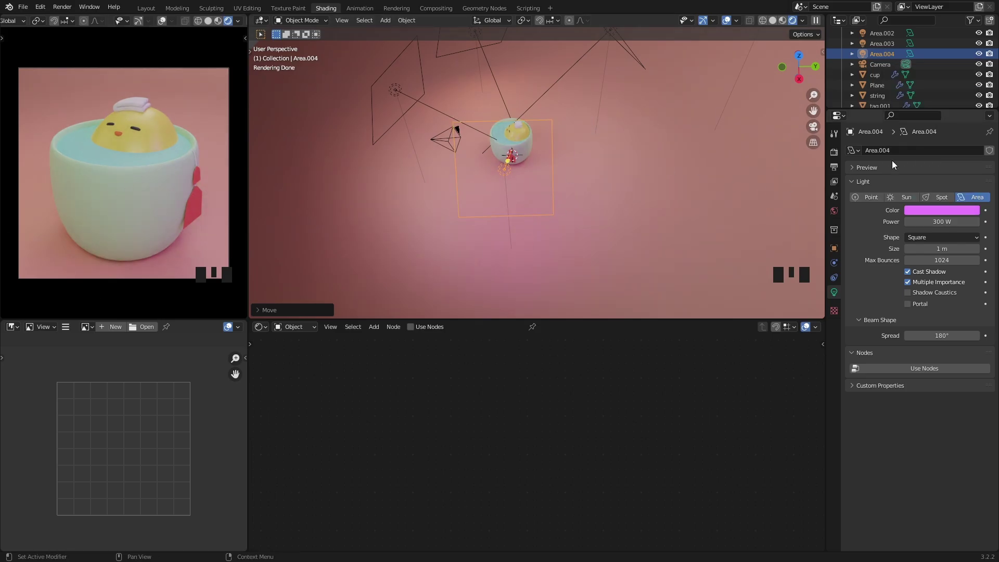
click(950, 211)
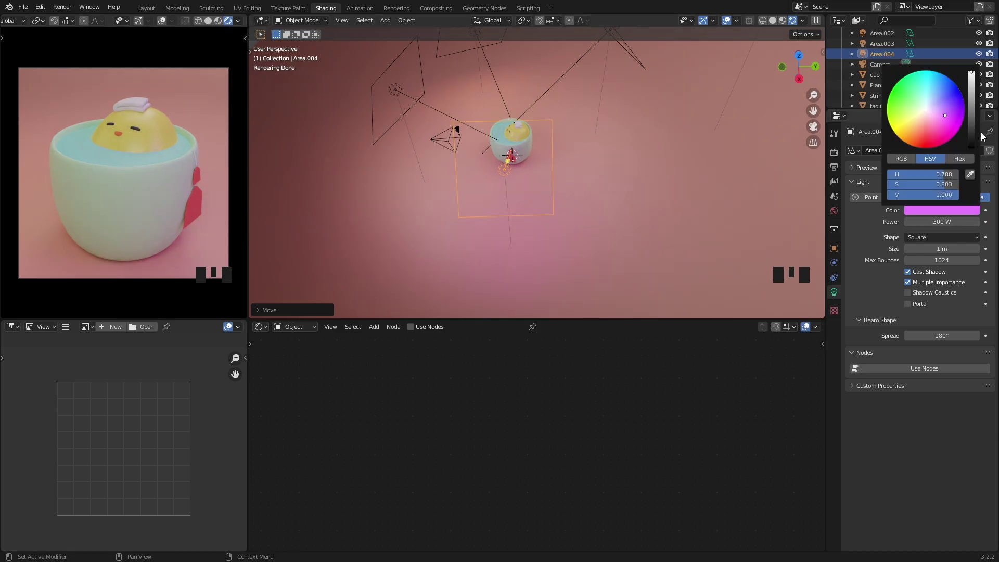
click(972, 86)
drag(972, 87, 972, 89)
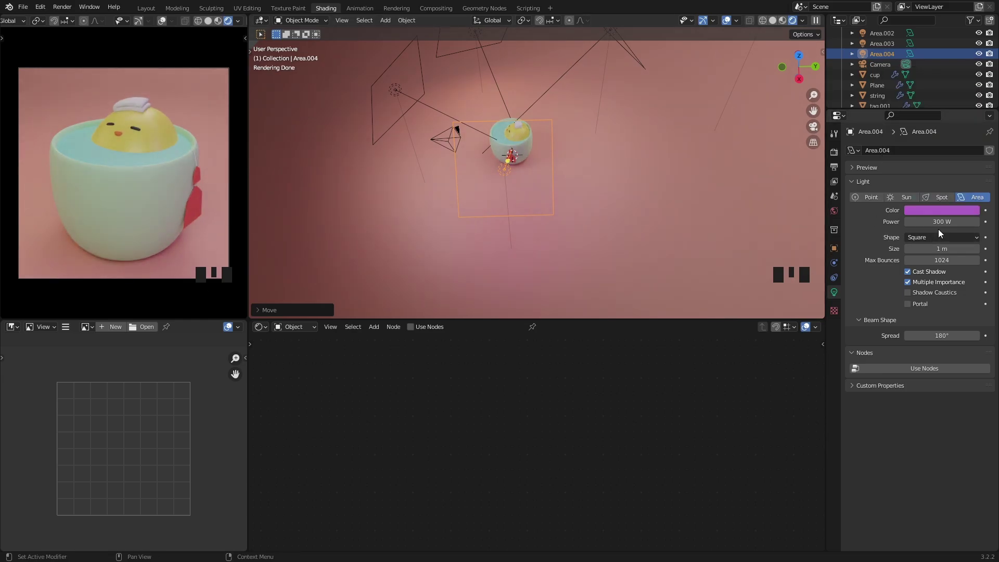
key(Return)
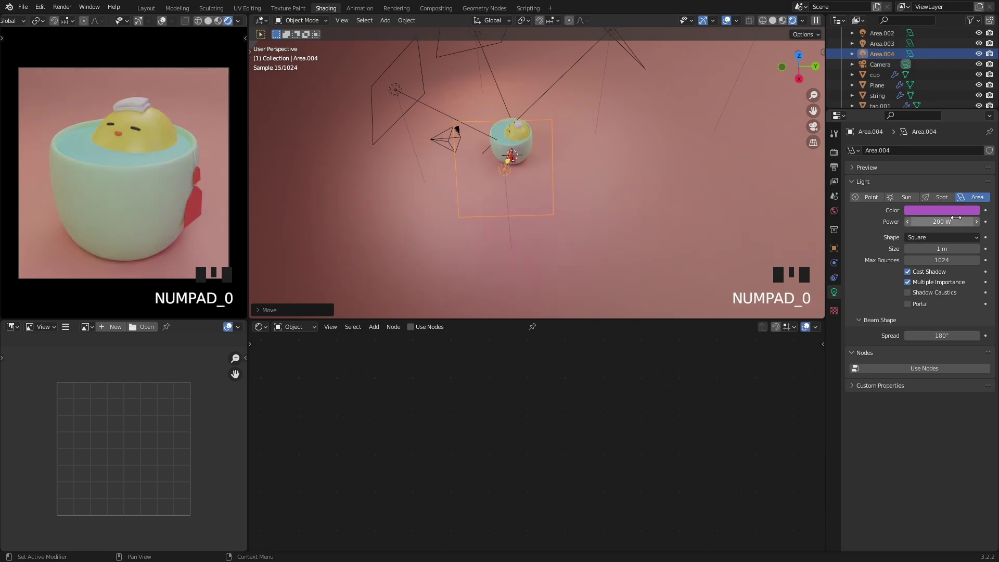
Step: Delete the purple area light to compare the render without it, and undo the deletion
middle_drag(398, 150, 575, 151)
scroll(555, 162, up, 1)
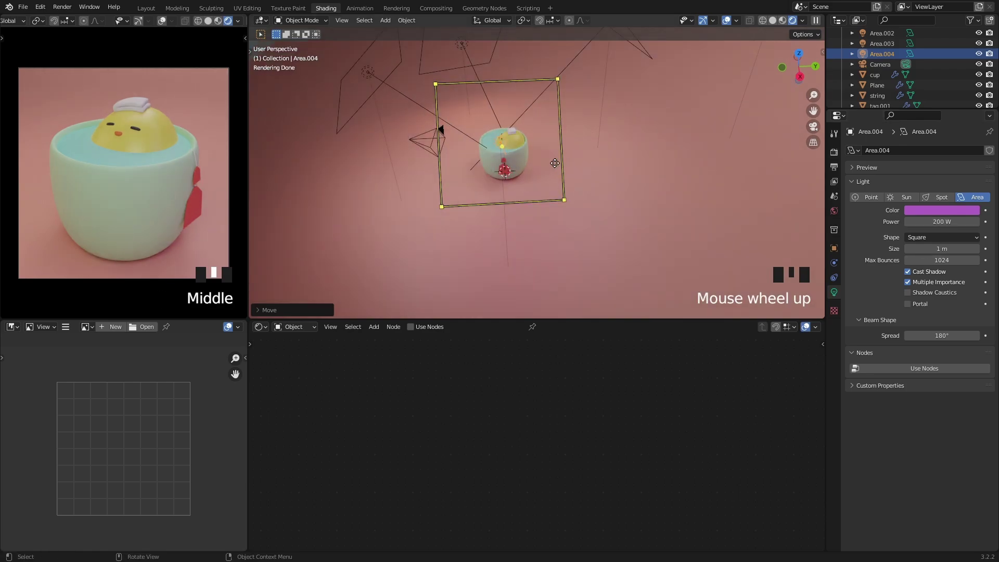
key(x)
key(ctrl+z)
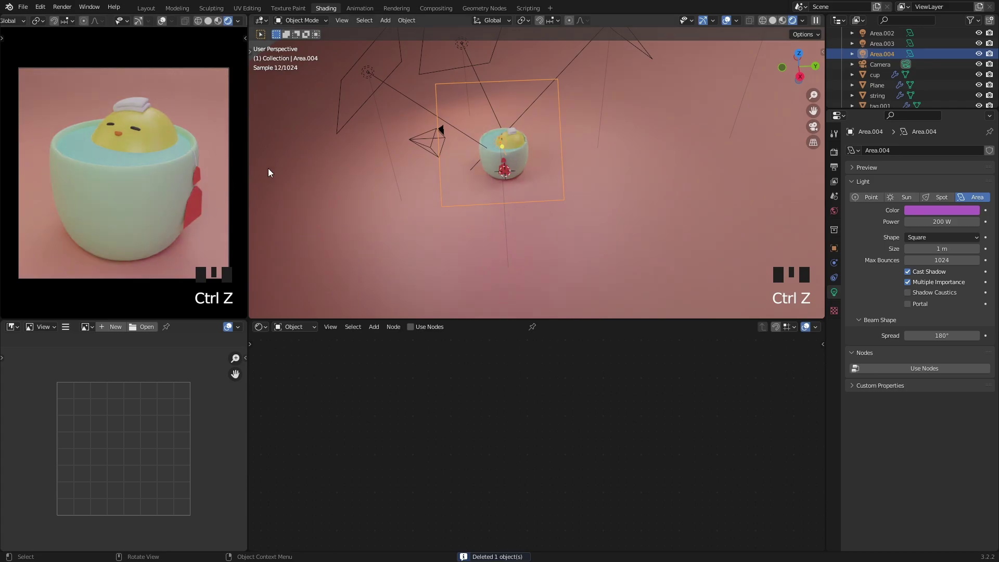
Step: Shift the color of the tag-side purple light toward a bluer violet, then deselect the light
middle_drag(450, 130, 265, 164)
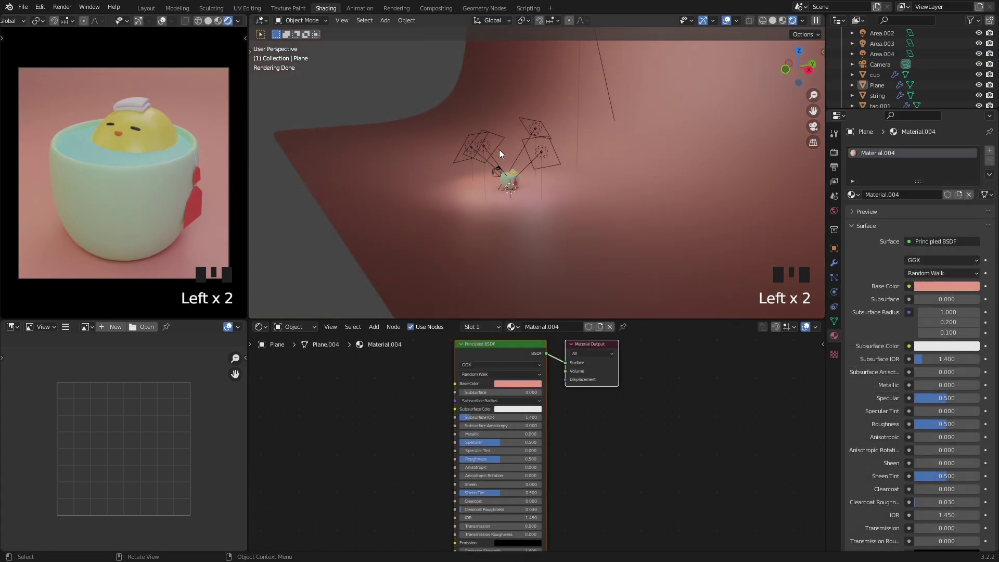
middle_drag(499, 149, 544, 159)
scroll(481, 165, up, 5)
shift+middle_drag(481, 166, 607, 117)
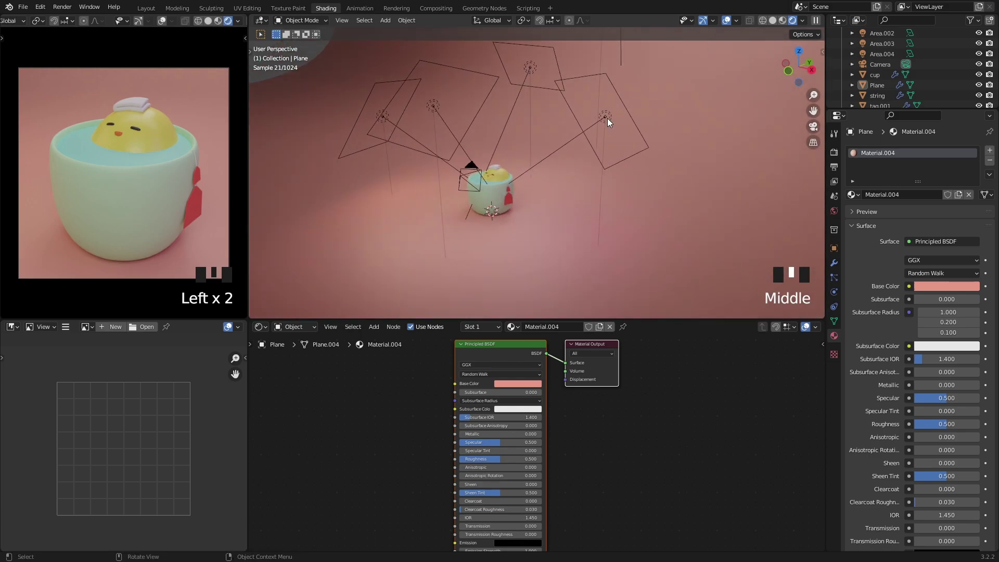
click(605, 117)
click(925, 210)
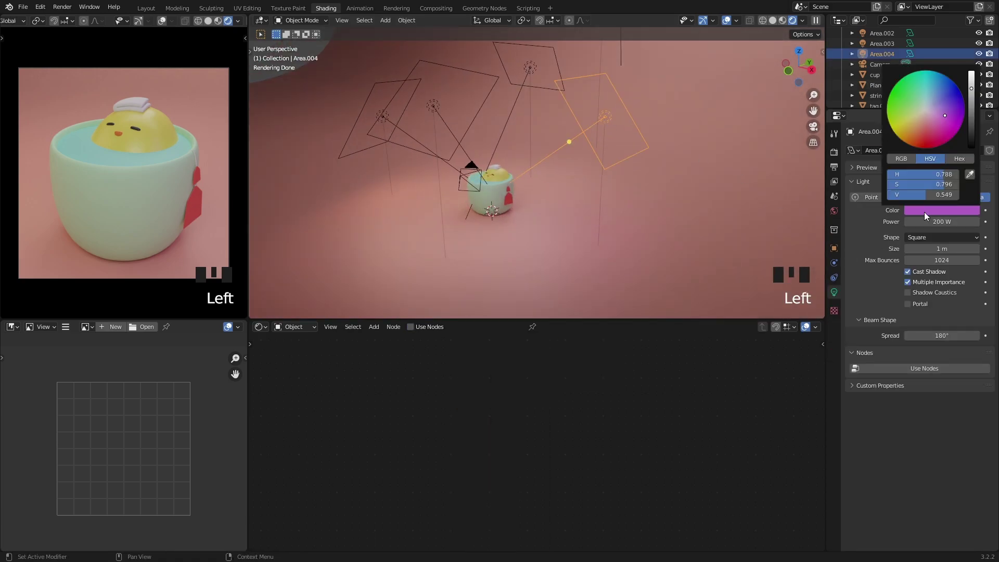
click(946, 104)
middle_drag(557, 130, 386, 123)
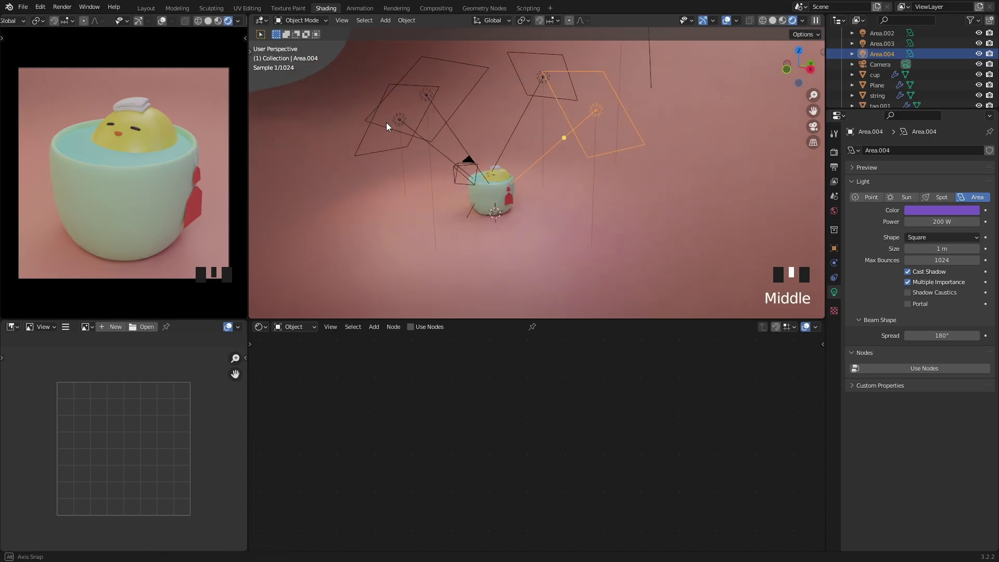
click(314, 91)
Step: Widen the cup slightly by scaling it in X and Y only, keeping its height
scroll(455, 173, up, 3)
shift+middle_drag(454, 173, 567, 176)
click(548, 170)
key(s)
key(shift+z)
right_click(577, 189)
key(s)
key(shift+z)
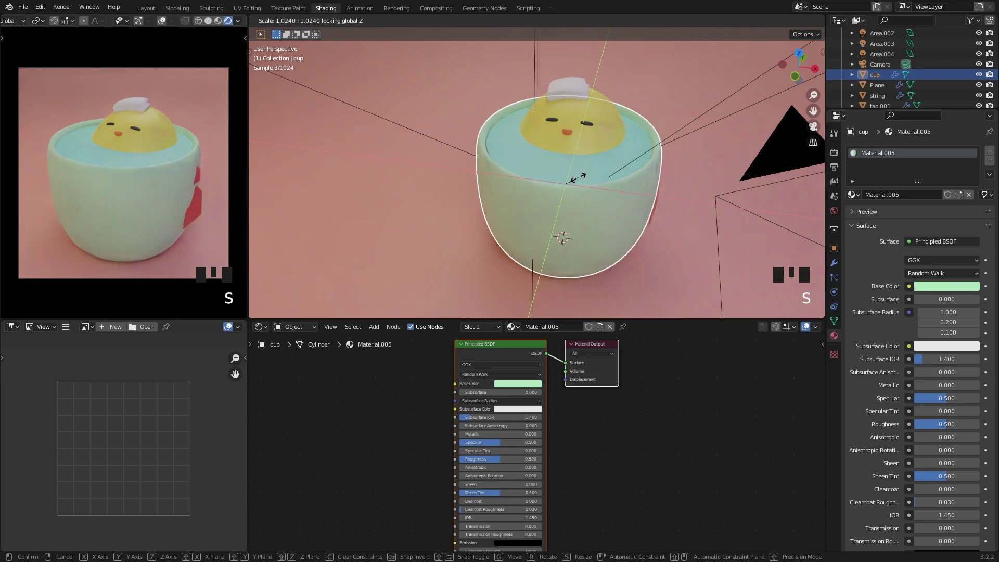
click(583, 177)
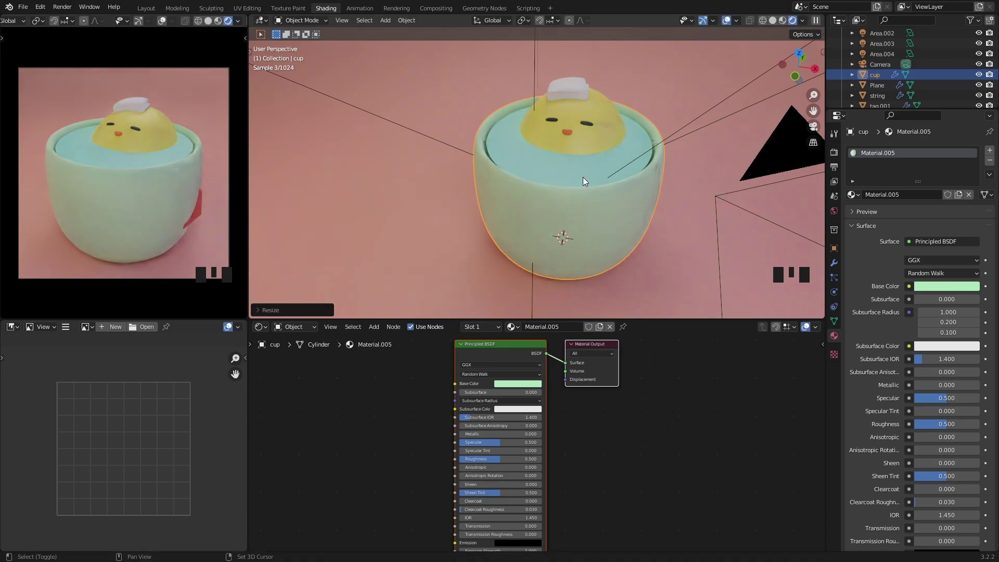
Step: Select the string and both red tags together and move them along the rim to the outside of the widened cup
scroll(587, 165, up, 1)
scroll(589, 166, up, 1)
mouse_move(679, 179)
middle_down()
mouse_move(705, 196)
mouse_move(725, 174)
mouse_move(688, 185)
middle_up()
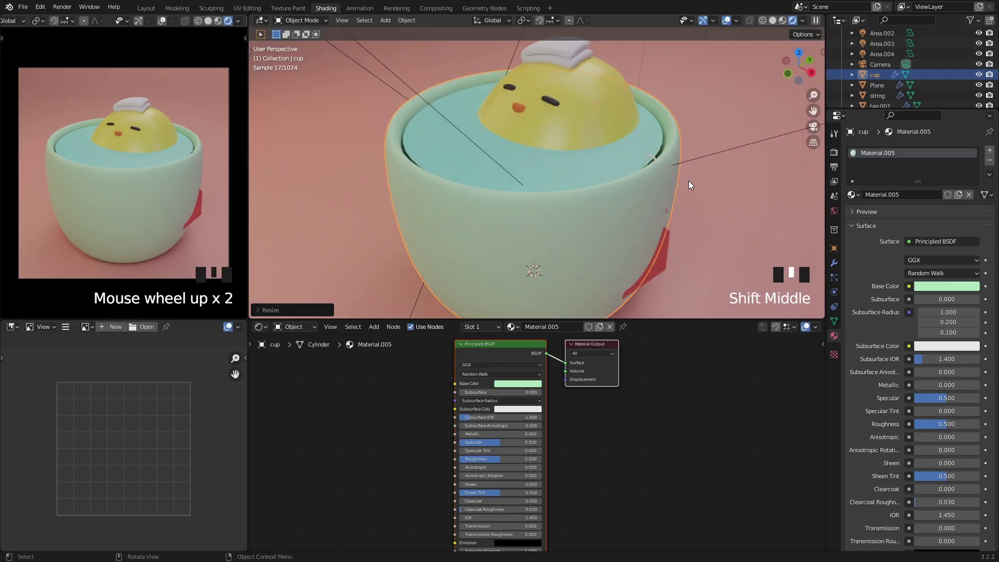
click(652, 155)
key(grave)
click(723, 192)
scroll(600, 170, down, 1)
scroll(585, 202, up, 2)
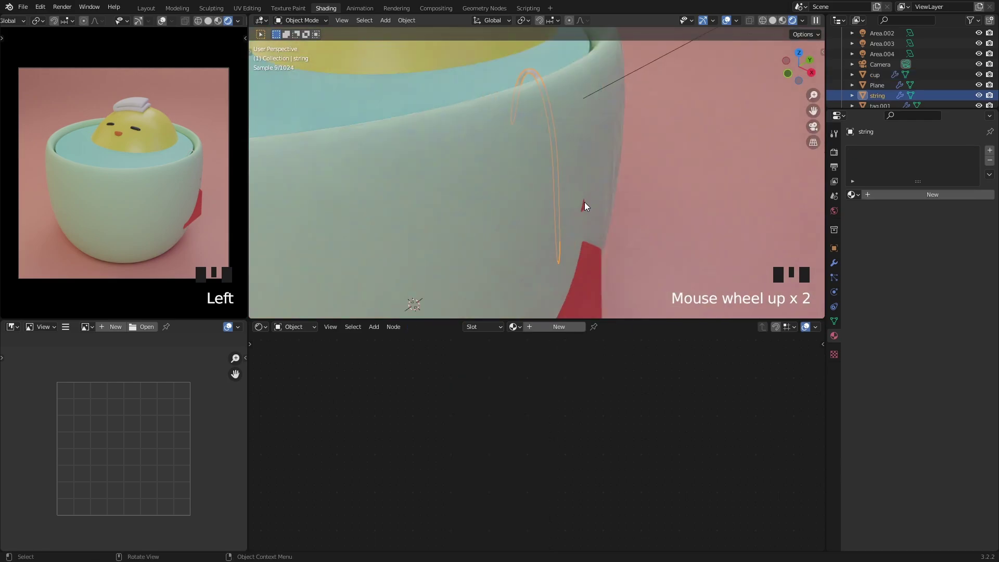
shift+click(591, 220)
click(585, 208)
shift+click(601, 270)
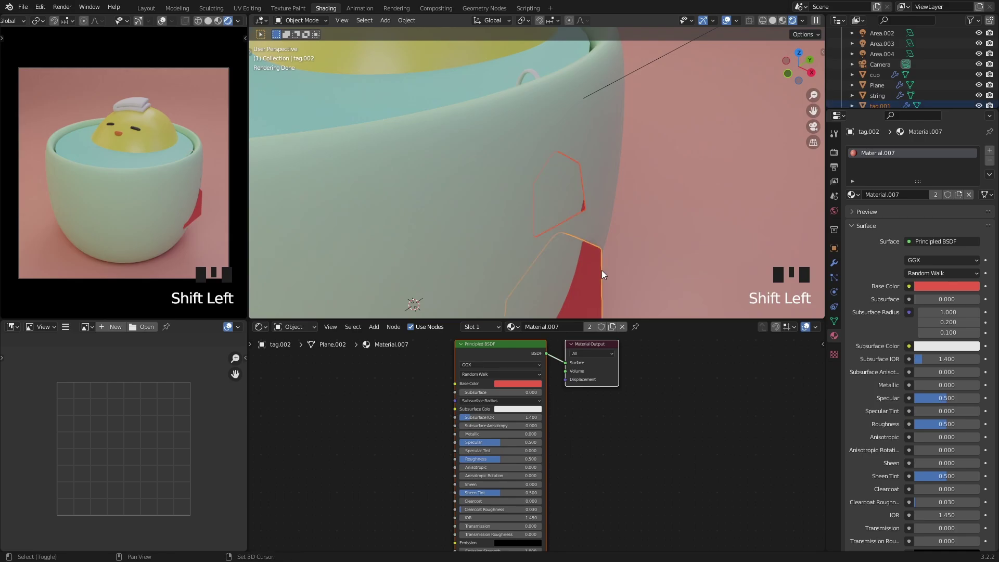
middle_drag(536, 81, 579, 185)
shift+click(546, 89)
scroll(581, 189, down, 6)
scroll(529, 183, up, 1)
key(g)
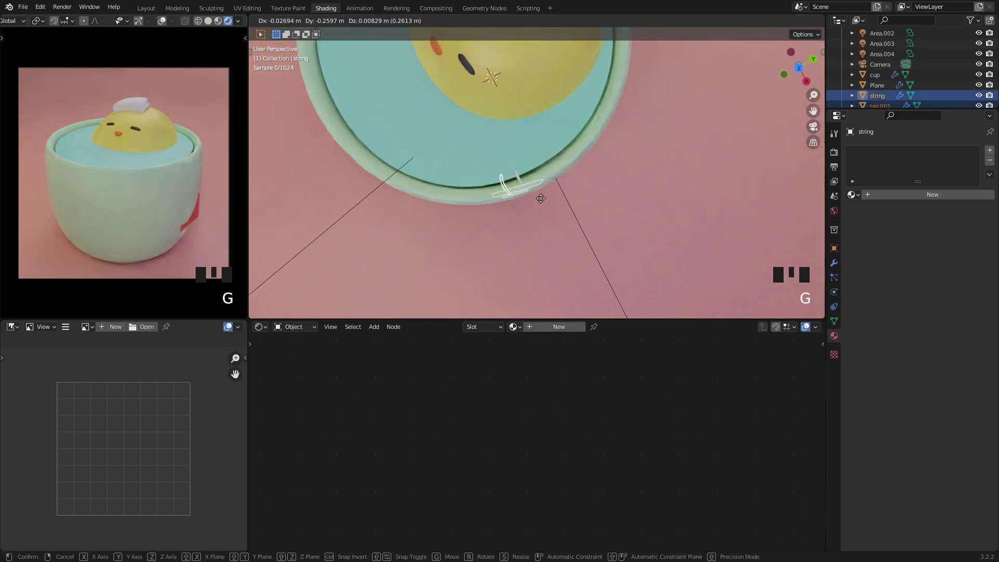
click(516, 210)
Step: From the top view, rotate the string and tags by about 14° to follow the curve of the rim
middle_drag(516, 210, 502, 194)
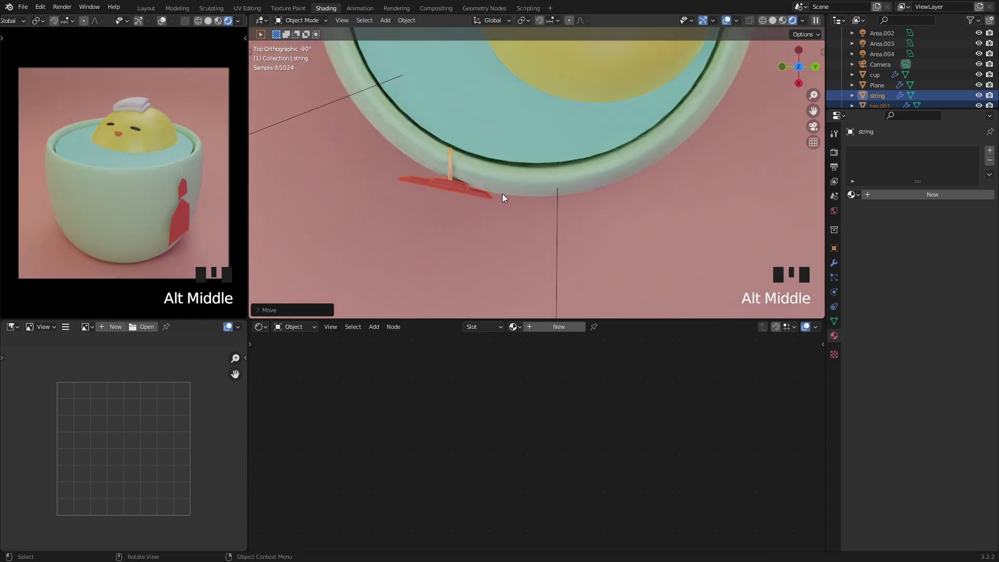
scroll(569, 146, up, 2)
key(r)
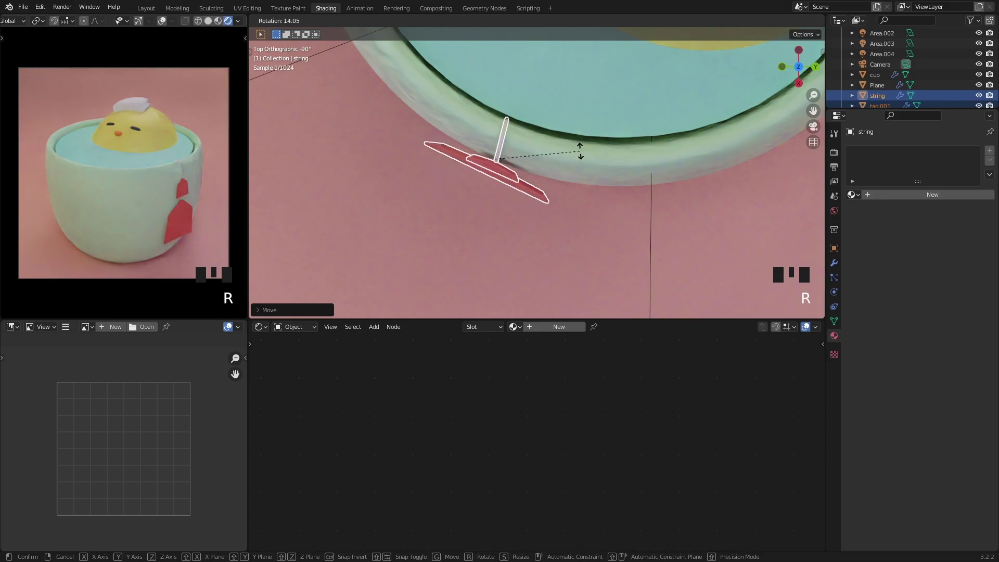
click(579, 151)
Step: Nudge the string and tags so the string drapes closely over the cup's rim and down its outer wall
middle_drag(580, 152, 554, 108)
scroll(555, 155, up, 2)
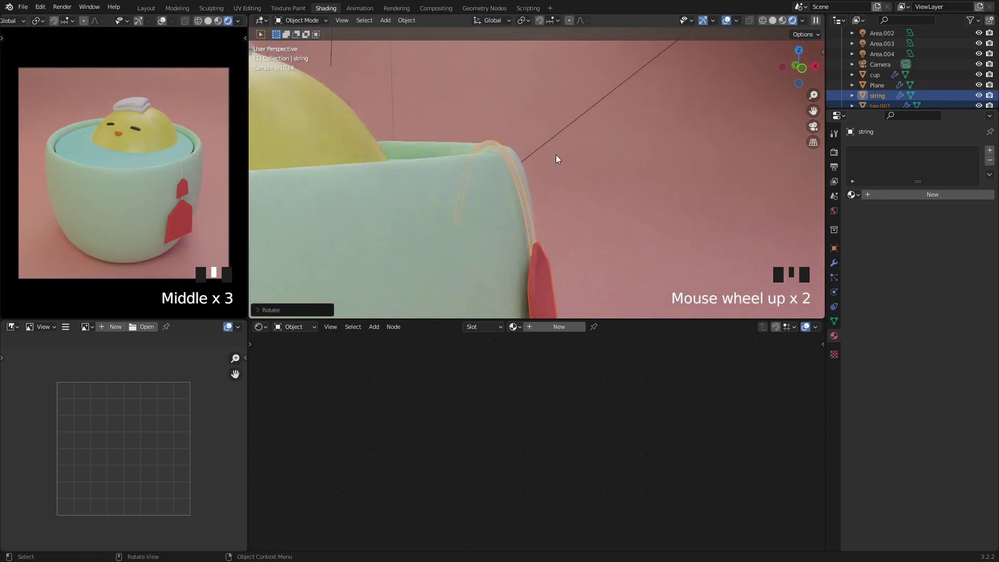
mouse_move(555, 154)
middle_down()
mouse_move(572, 143)
mouse_move(578, 153)
mouse_move(556, 145)
middle_up()
key(g)
click(564, 160)
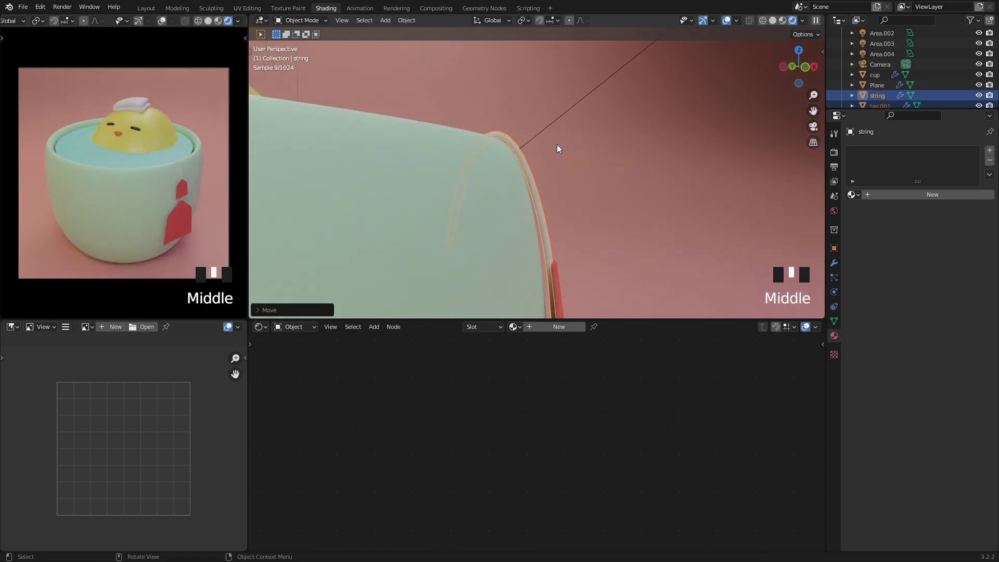
key(g)
click(564, 156)
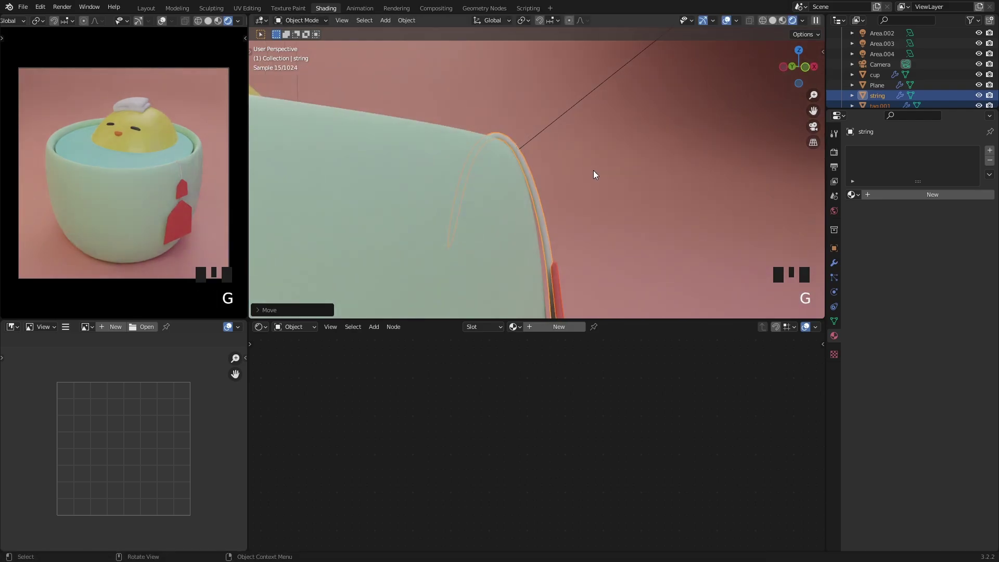
Step: Thicken the small red tag by scaling it along its local Z axis
scroll(595, 173, down, 4)
middle_drag(595, 174, 542, 155)
click(554, 183)
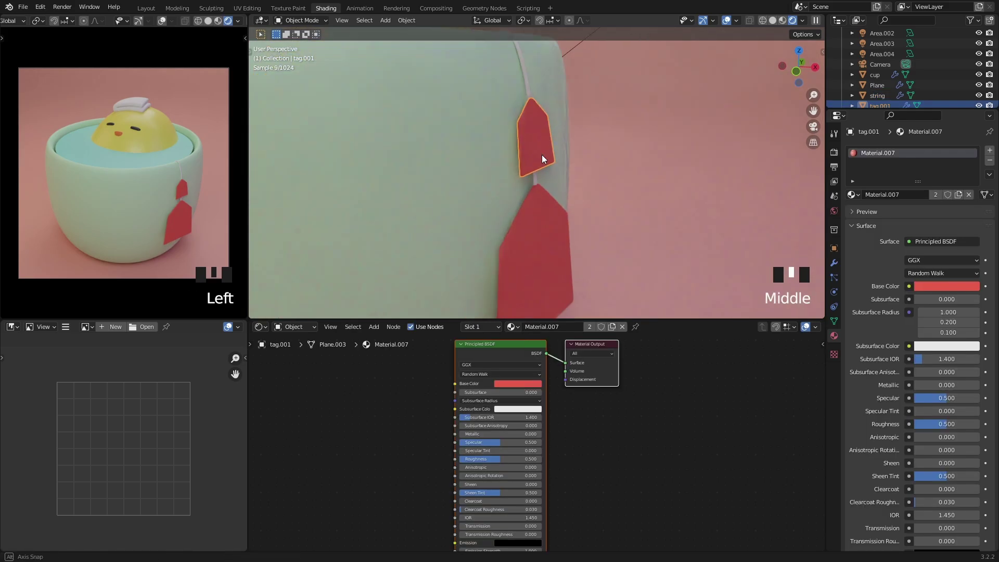
key(s)
key(z)
key(z)
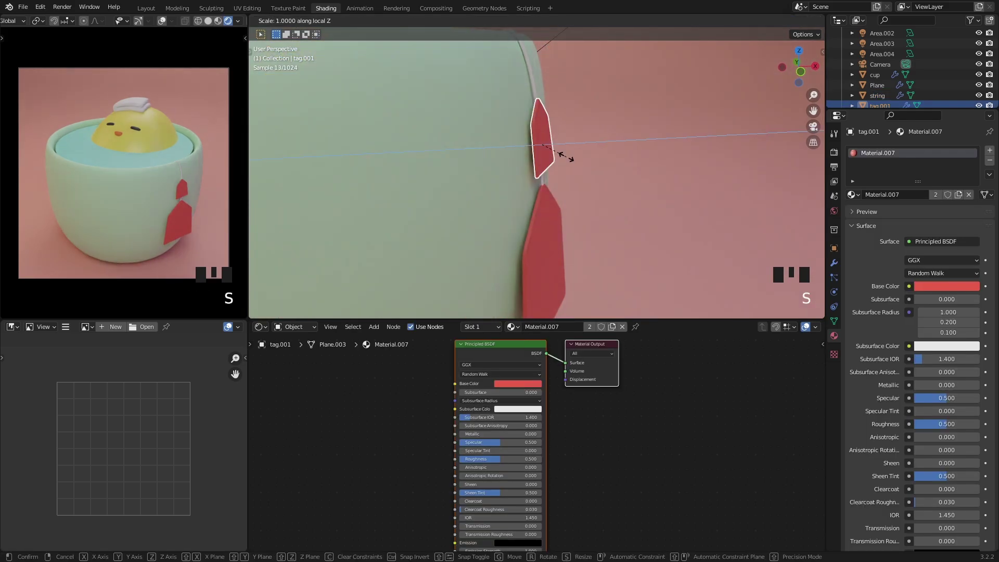
click(590, 152)
Step: Thicken the large red tag along its local Z axis, then fine-tune the thickness with a second scale
middle_drag(557, 174, 551, 214)
click(552, 214)
key(s)
key(z)
key(z)
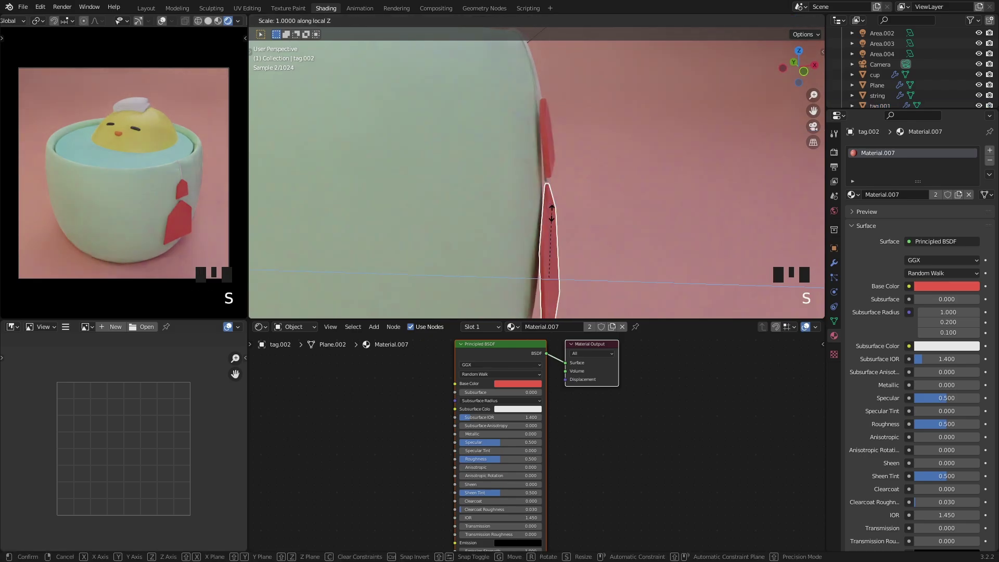
click(639, 213)
middle_drag(603, 194, 619, 177)
key(s)
key(z)
key(z)
click(589, 193)
Step: Enlarge the water surface by a factor of about 1.03 to meet the cup's inner wall, then deselect it
scroll(508, 147, down, 5)
click(353, 95)
click(522, 134)
shift+middle_drag(619, 177, 571, 189)
key(s)
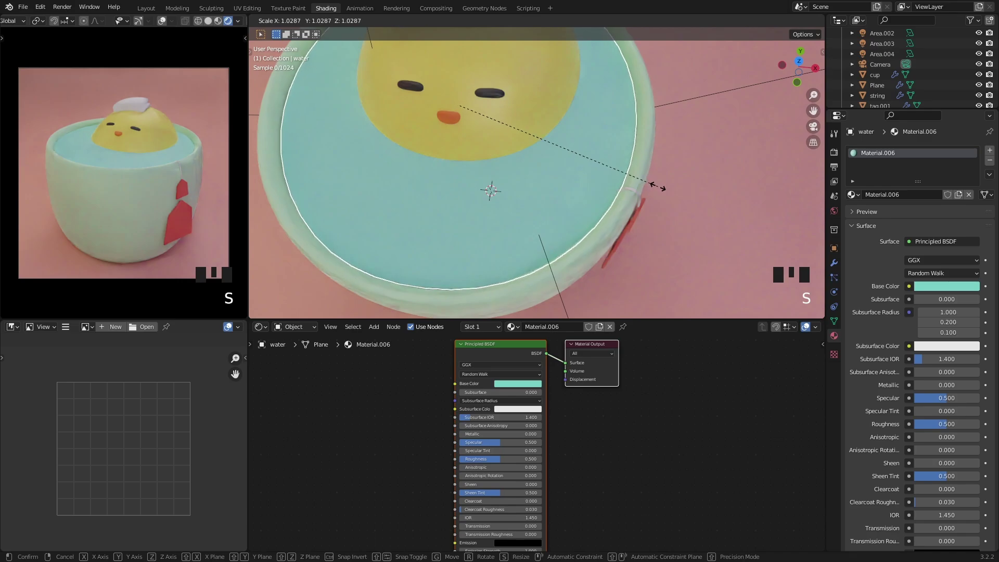
click(636, 187)
scroll(584, 138, down, 2)
middle_drag(636, 188, 413, 67)
scroll(585, 138, down, 2)
click(420, 94)
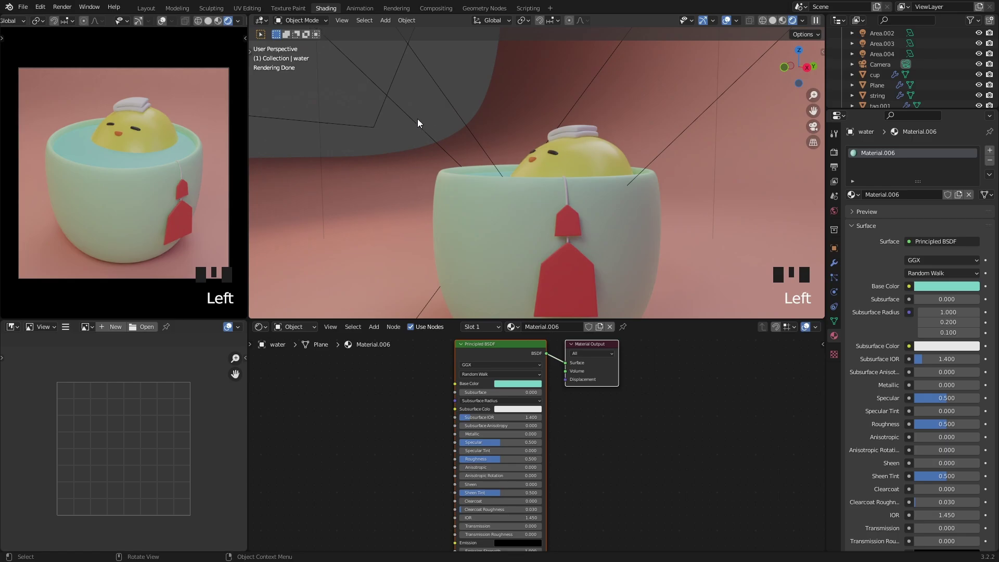
Step: Duplicate the large overhead area light (Area.003), then place the copy below it and rotate it to point more steeply downward
scroll(529, 80, down, 13)
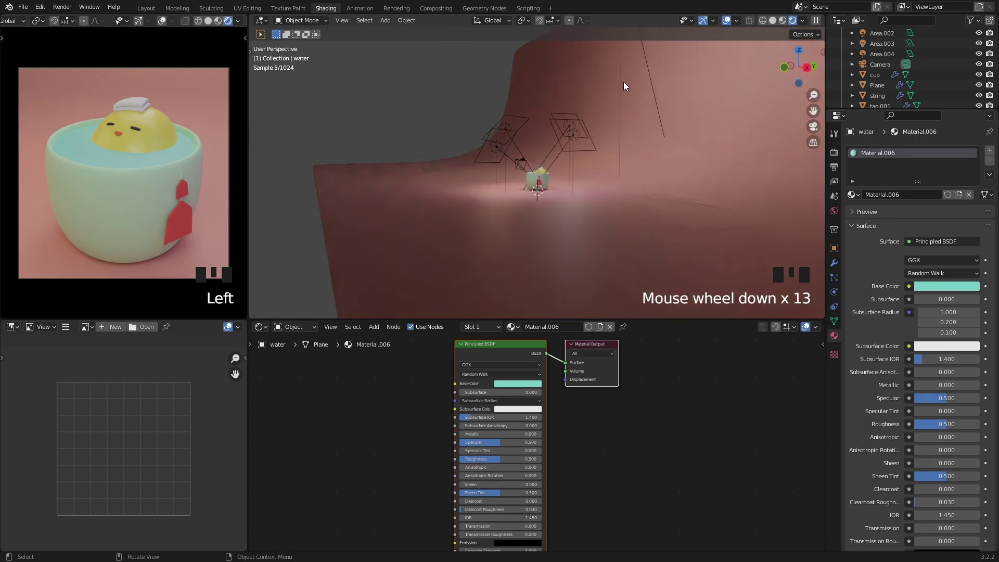
shift+middle_drag(623, 82, 544, 214)
scroll(563, 99, down, 3)
click(565, 100)
middle_drag(566, 101, 618, 121)
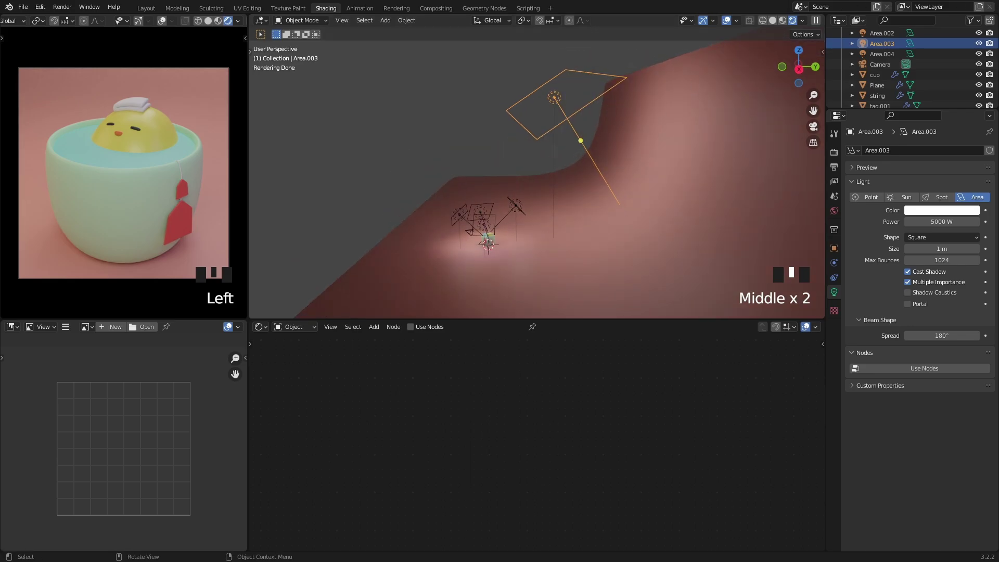
middle_drag(573, 143, 584, 151)
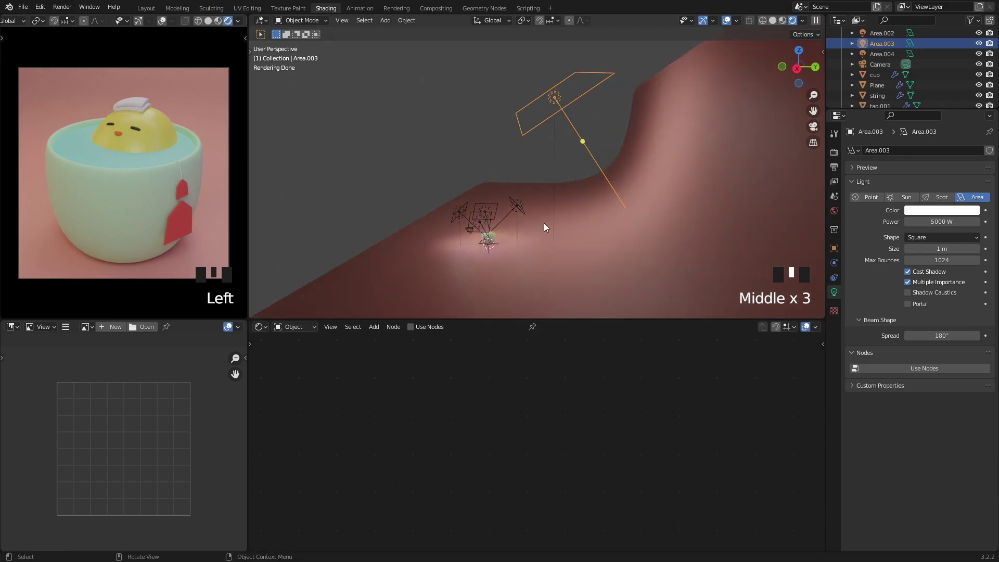
key(shift+d)
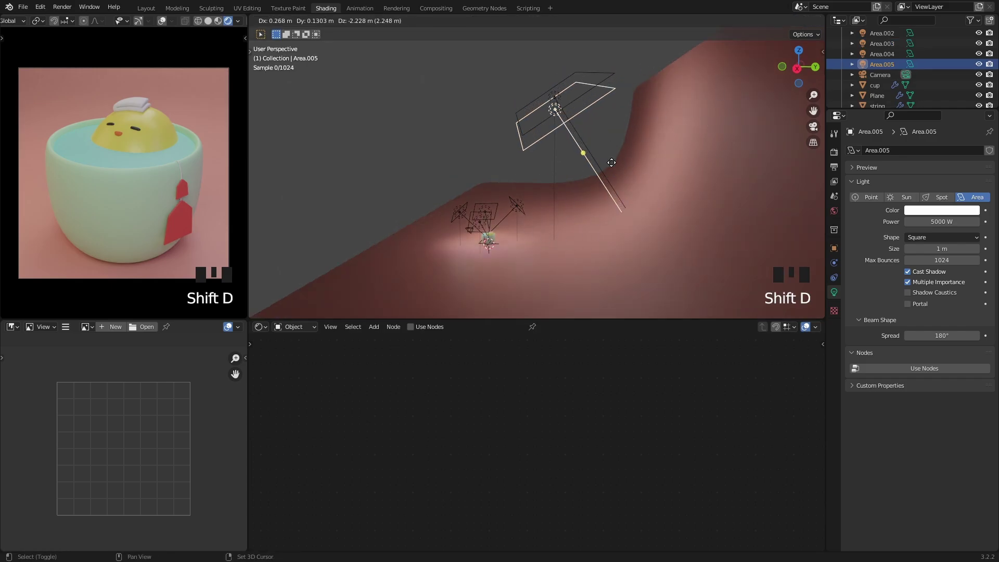
key(r)
click(629, 150)
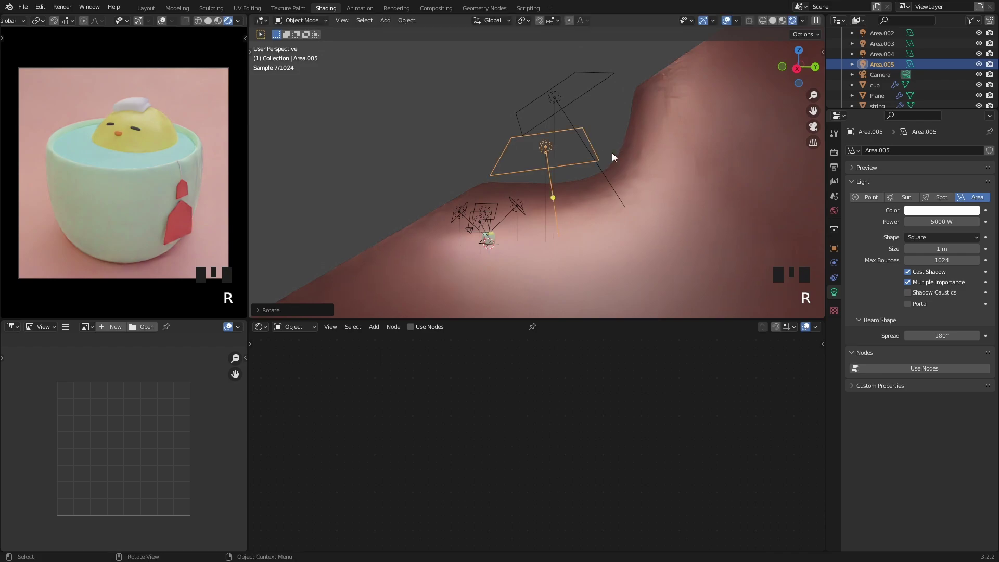
Step: Set the duplicated area light's power to 1000 W
middle_drag(640, 156, 743, 194)
click(942, 222)
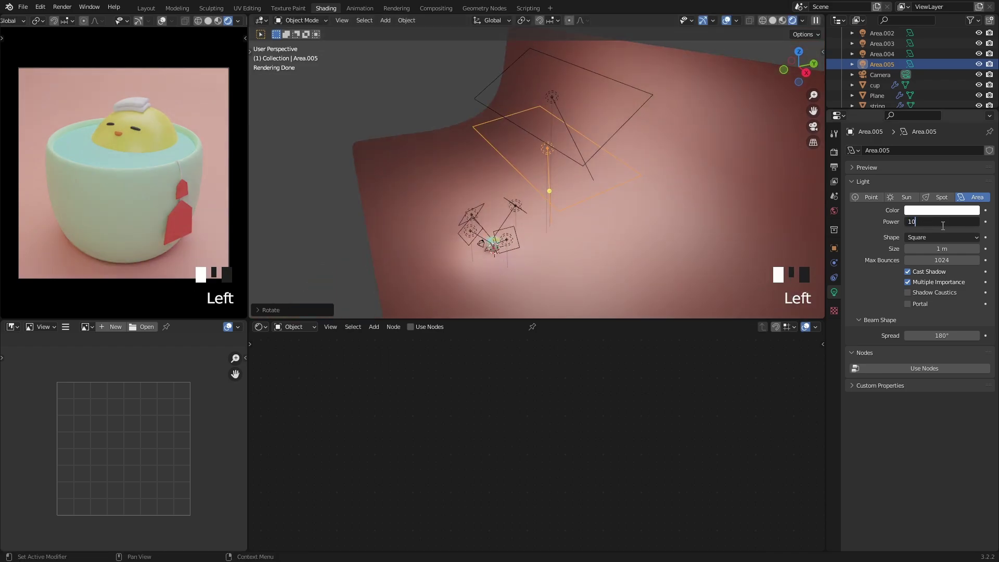
text(1000)
key(Return)
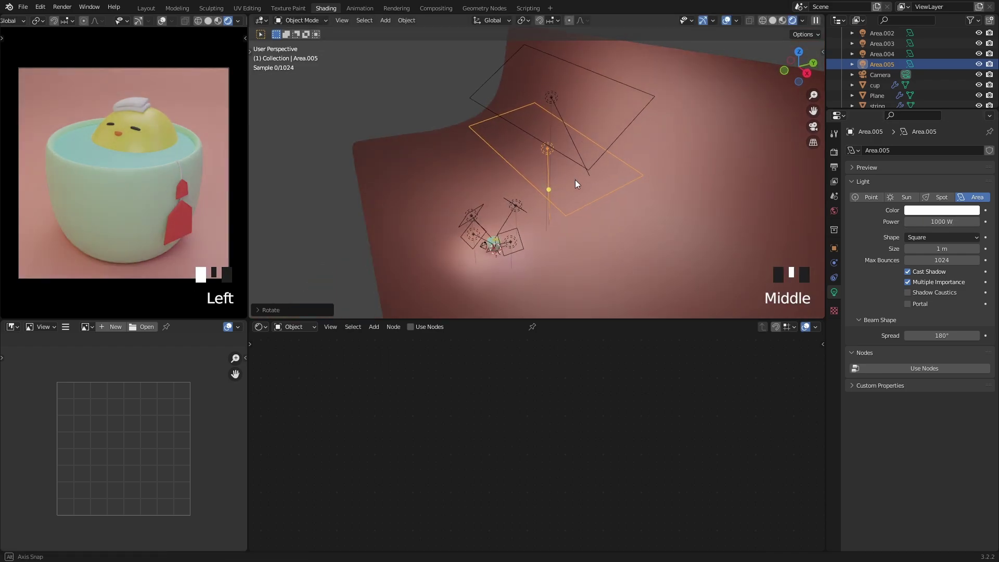
Step: Scale the duplicated area light down, reposition it below the original large light and adjust its tilt
middle_drag(575, 180, 614, 167)
key(s)
scroll(616, 163, up, 2)
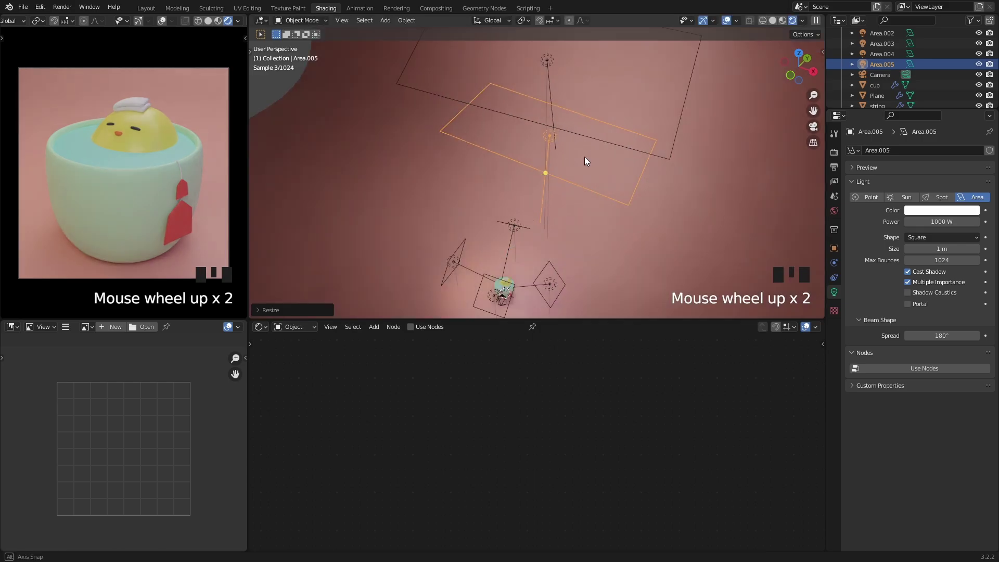
key(g)
key(s)
click(623, 173)
middle_drag(621, 169, 603, 143)
key(r)
click(604, 142)
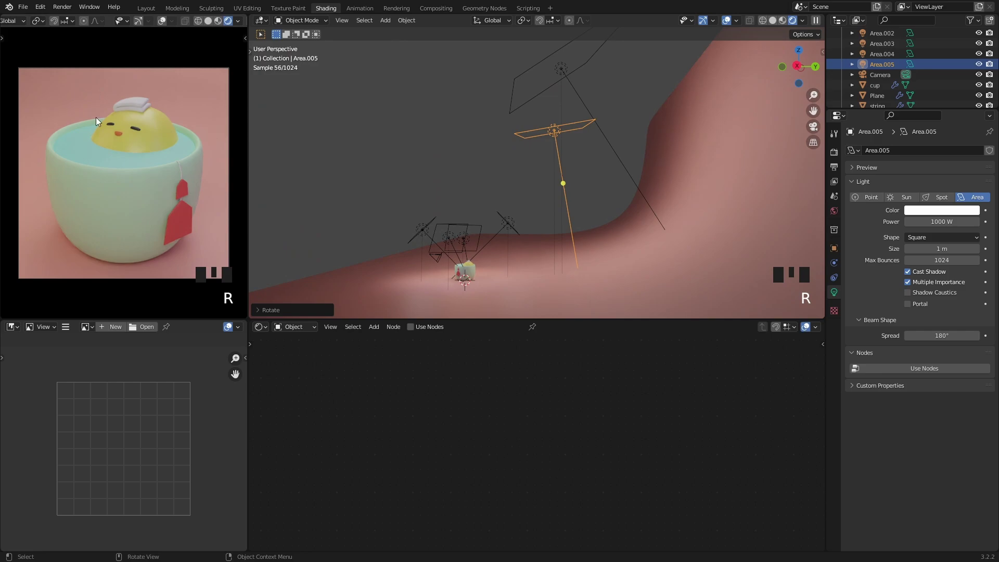
Step: Fine-tune the duplicated light's position and rotation so it faces almost straight down behind the cup, then deselect it
key(g)
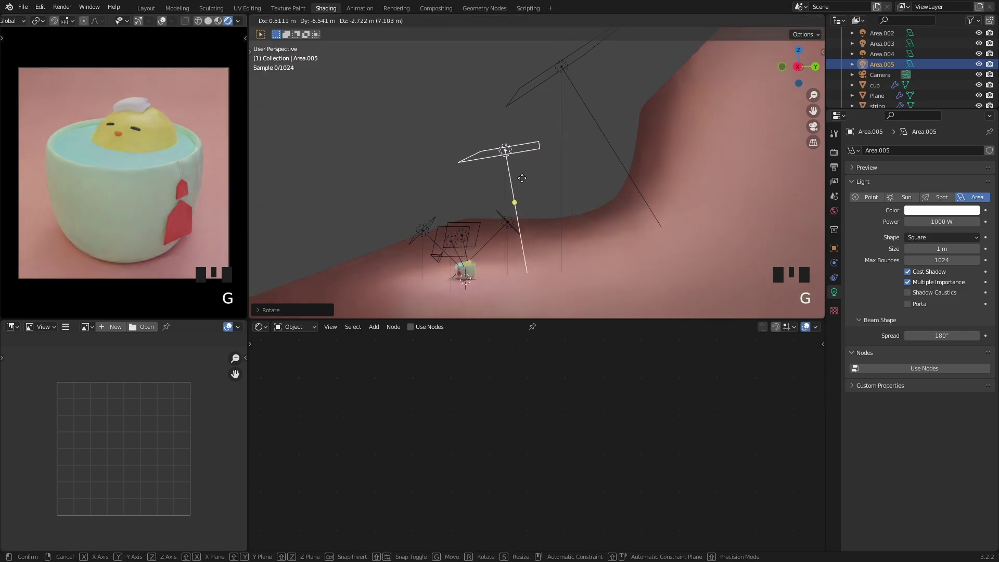
click(580, 165)
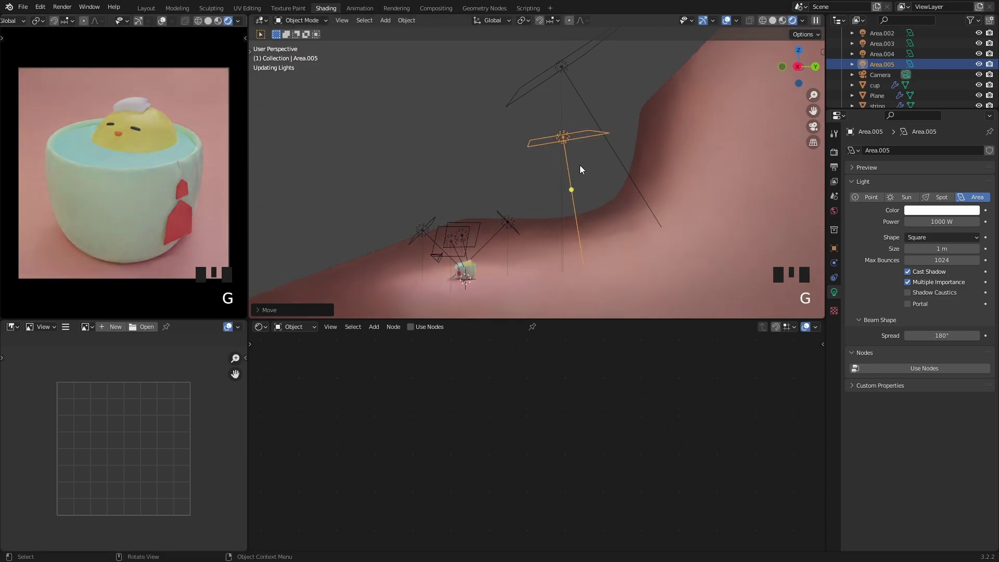
key(r)
click(464, 139)
middle_drag(464, 139, 624, 145)
key(r)
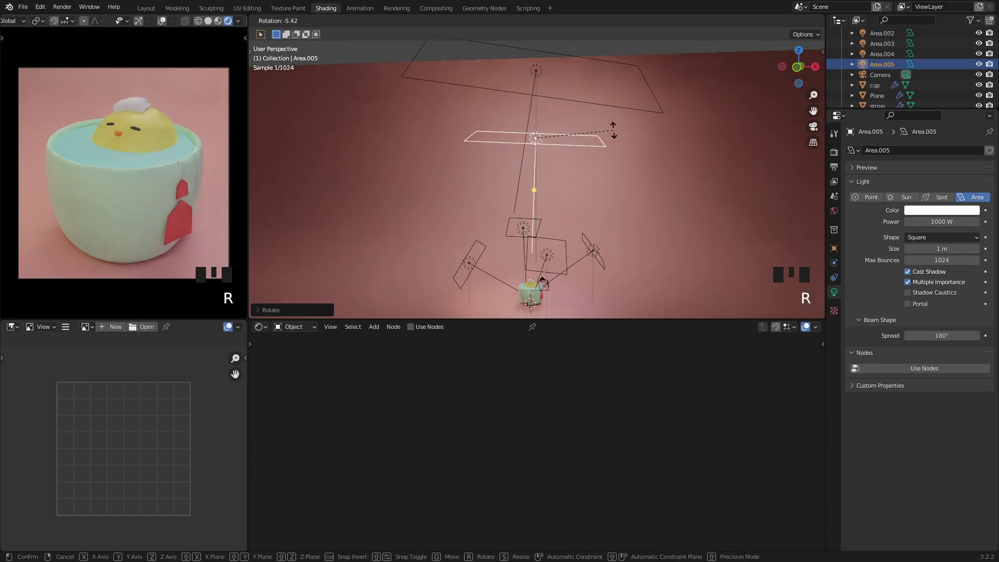
click(614, 129)
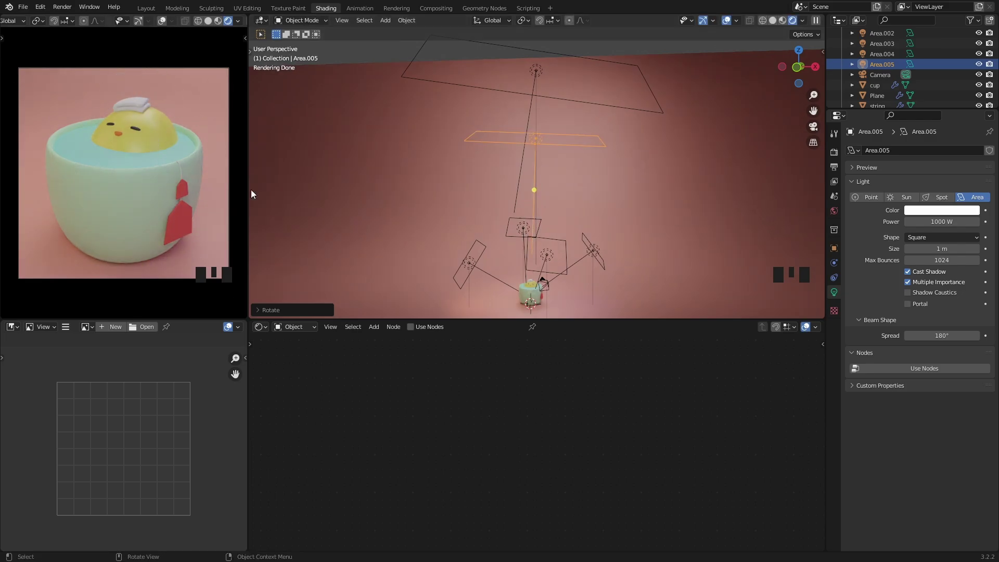
middle_drag(514, 188, 402, 166)
click(403, 170)
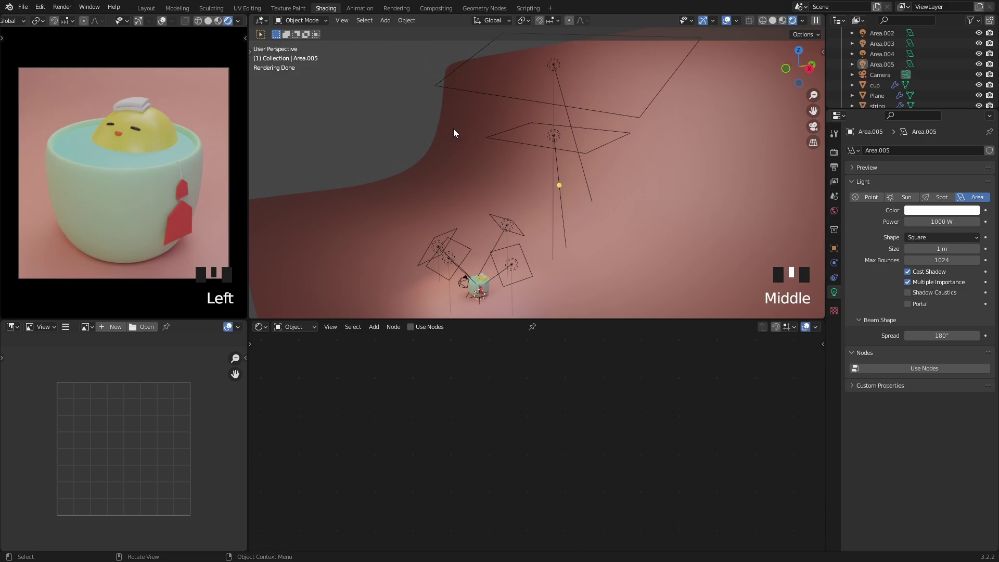
Step: Frame the cup and examine the lighting on the cup, chick and tags from several angles
scroll(433, 164, up, 2)
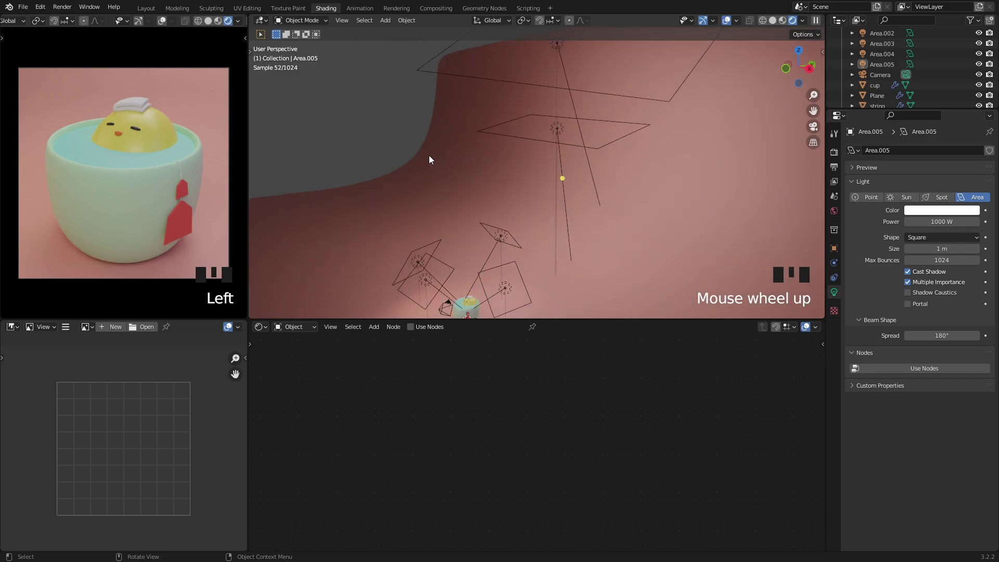
middle_drag(429, 160, 554, 204)
scroll(540, 221, up, 2)
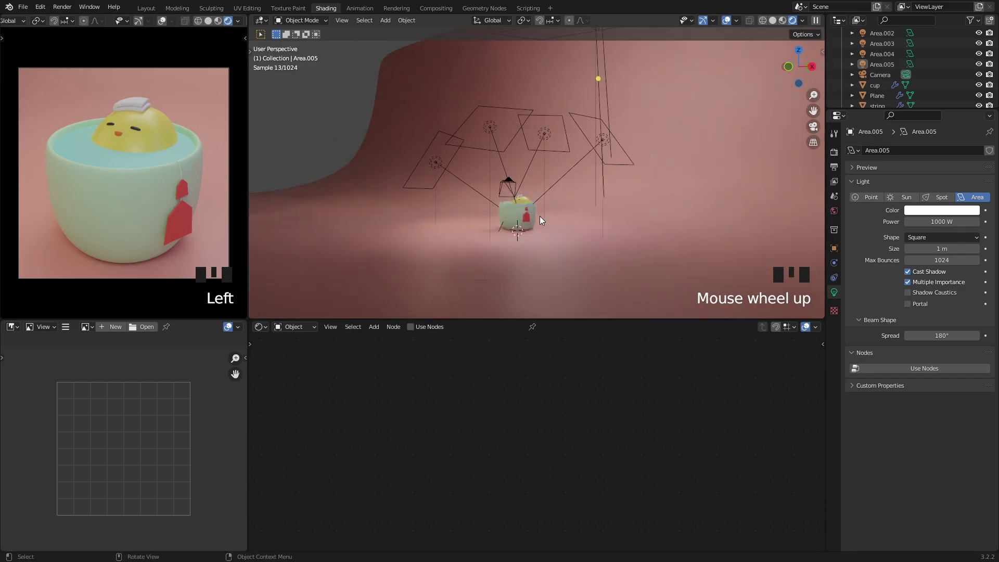
scroll(536, 203, up, 3)
click(508, 205)
key(grave)
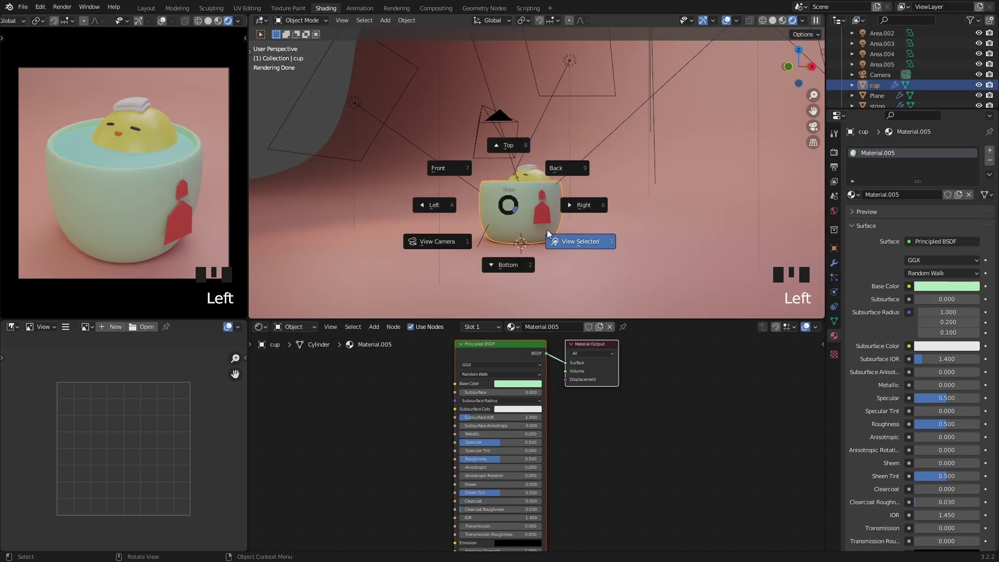
click(547, 230)
middle_drag(536, 183, 524, 197)
click(422, 127)
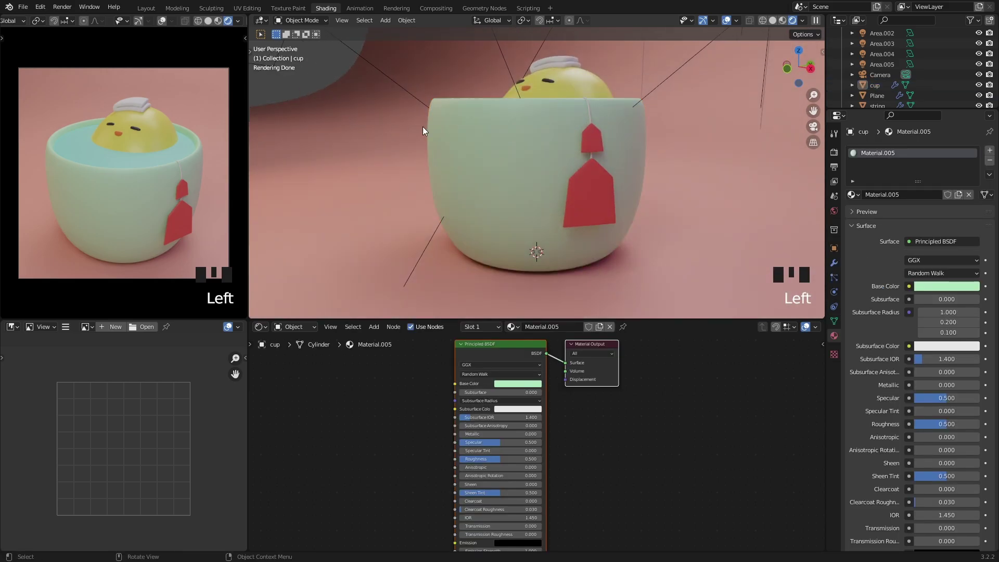
scroll(447, 138, down, 1)
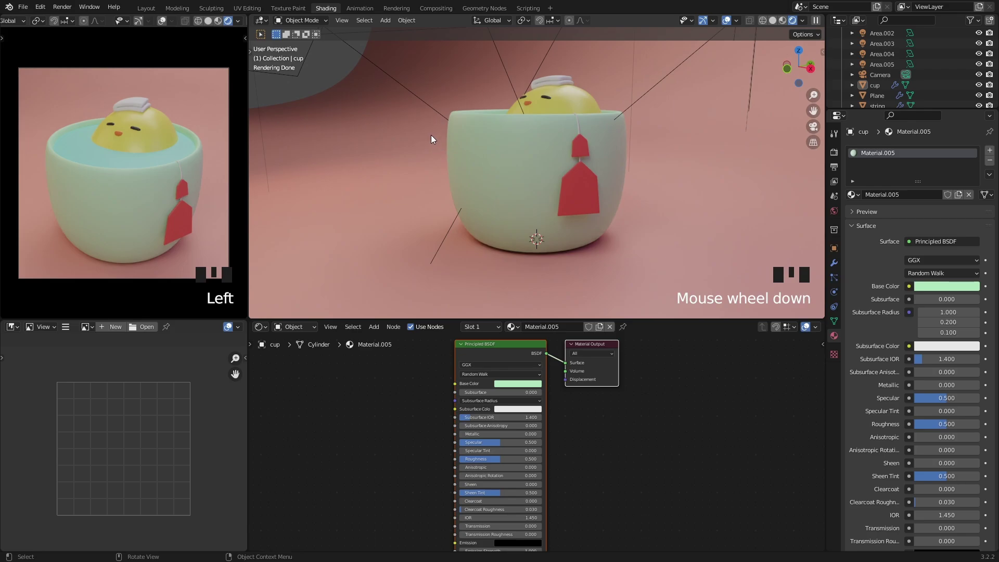
middle_drag(489, 123, 499, 137)
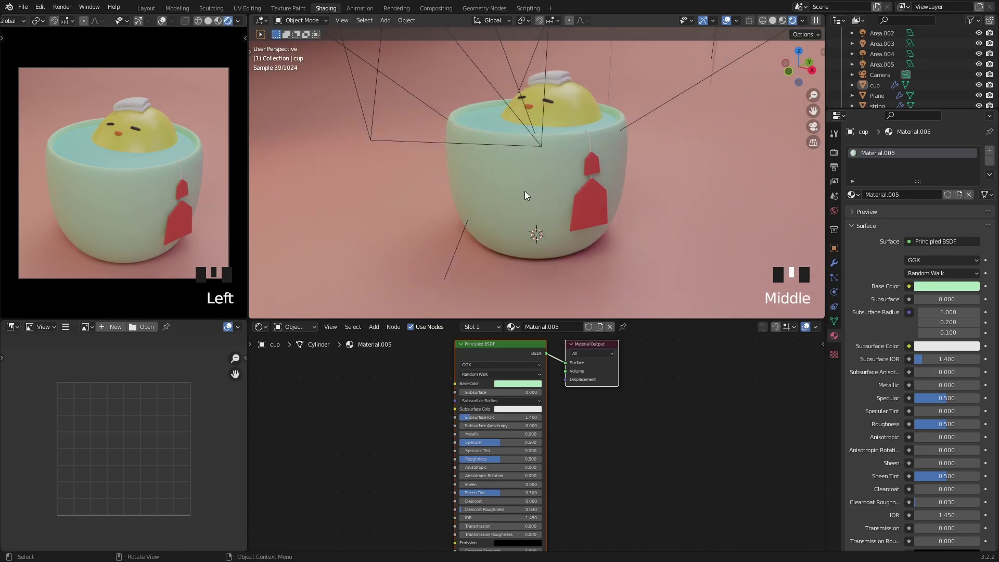
middle_drag(524, 191, 516, 163)
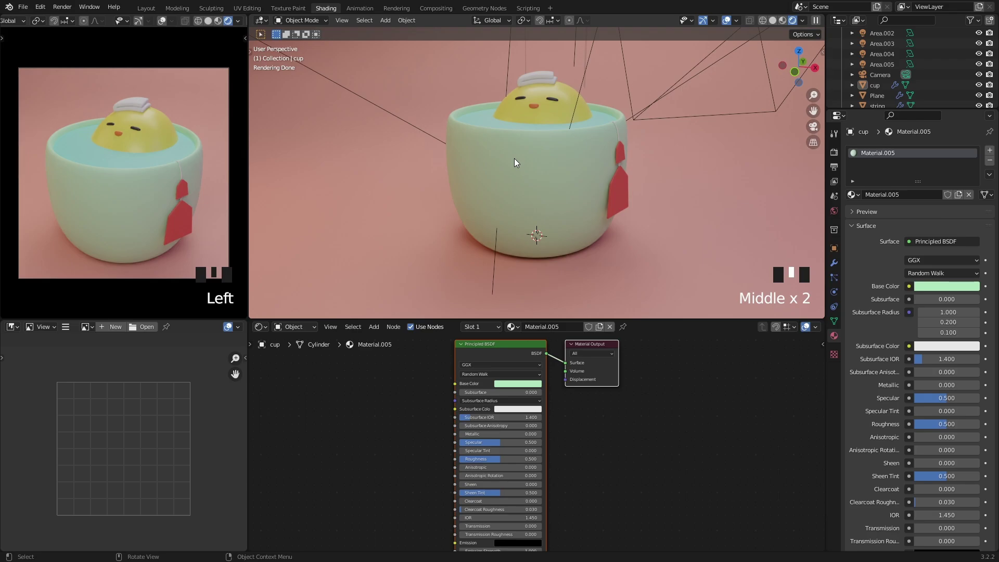
middle_drag(515, 158, 501, 156)
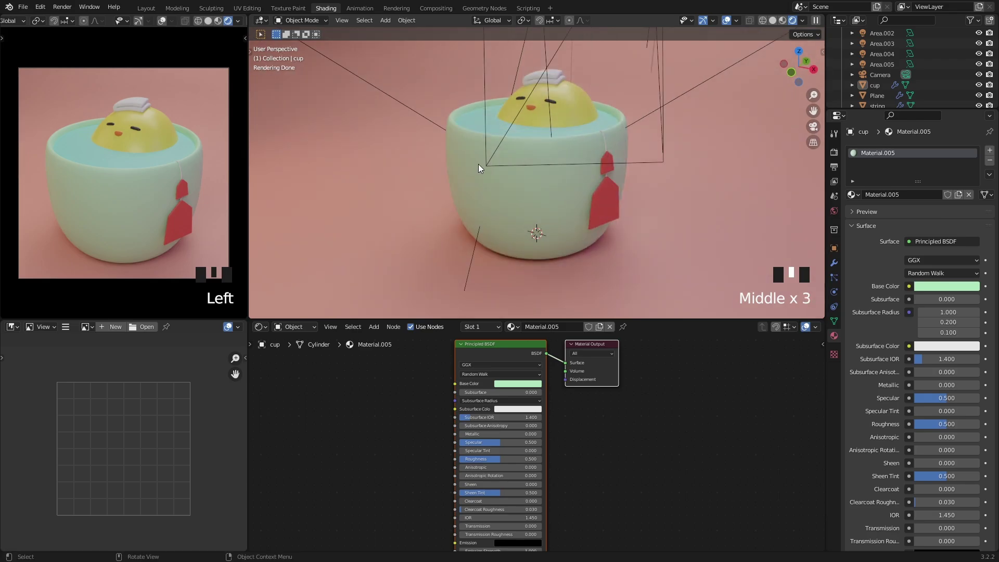
middle_drag(467, 147, 479, 162)
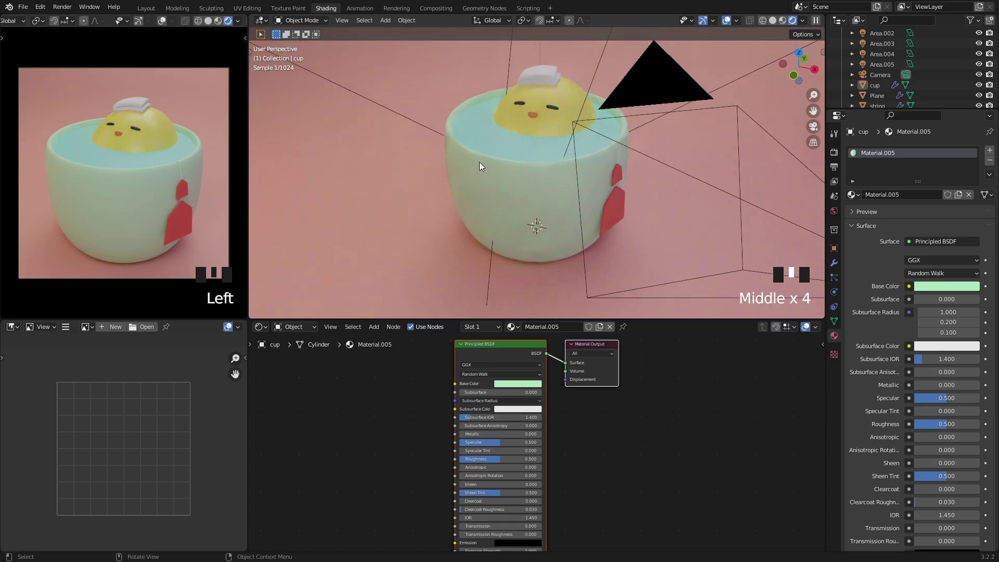
Step: Select the water surface and add a Displacement node to its material, beside the Principled BSDF
click(487, 133)
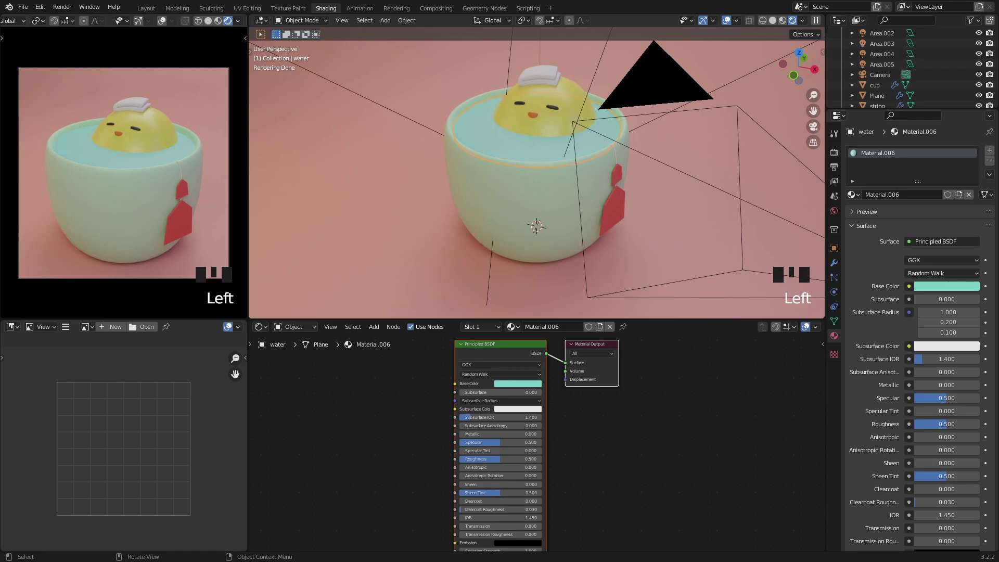
middle_drag(520, 198, 556, 289)
scroll(404, 408, down, 3)
middle_drag(404, 408, 487, 414)
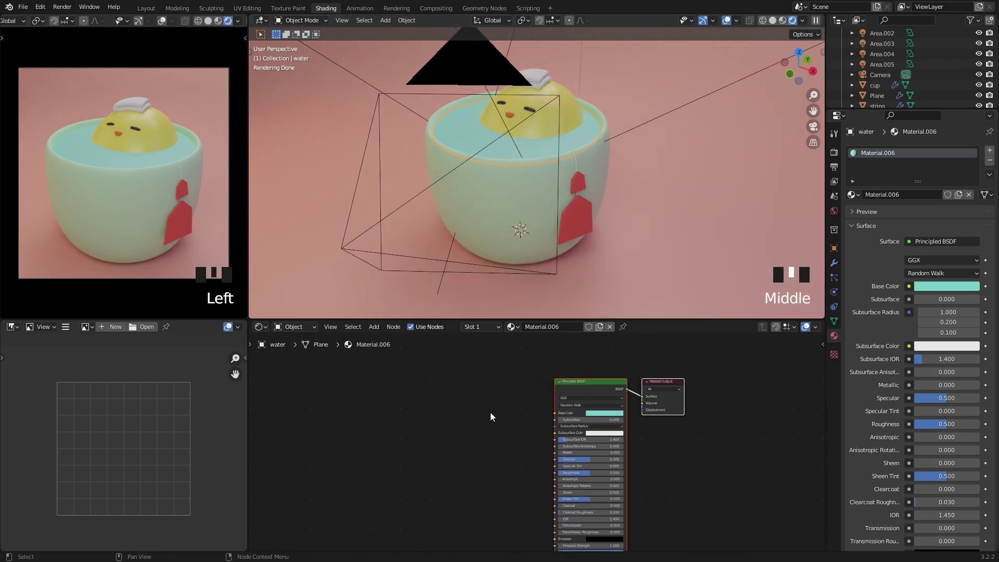
middle_drag(500, 301, 518, 178)
scroll(517, 156, up, 1)
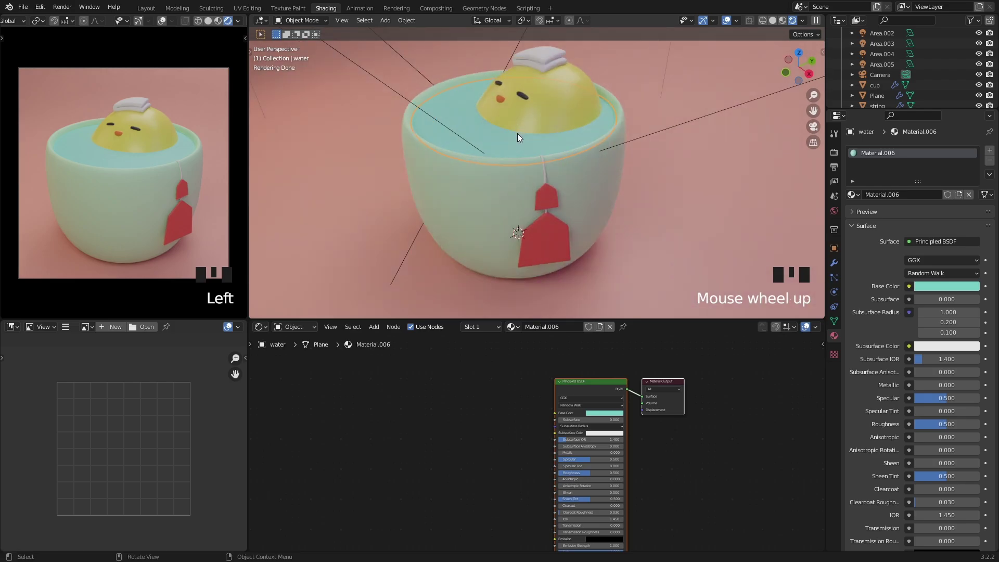
middle_drag(502, 136, 535, 145)
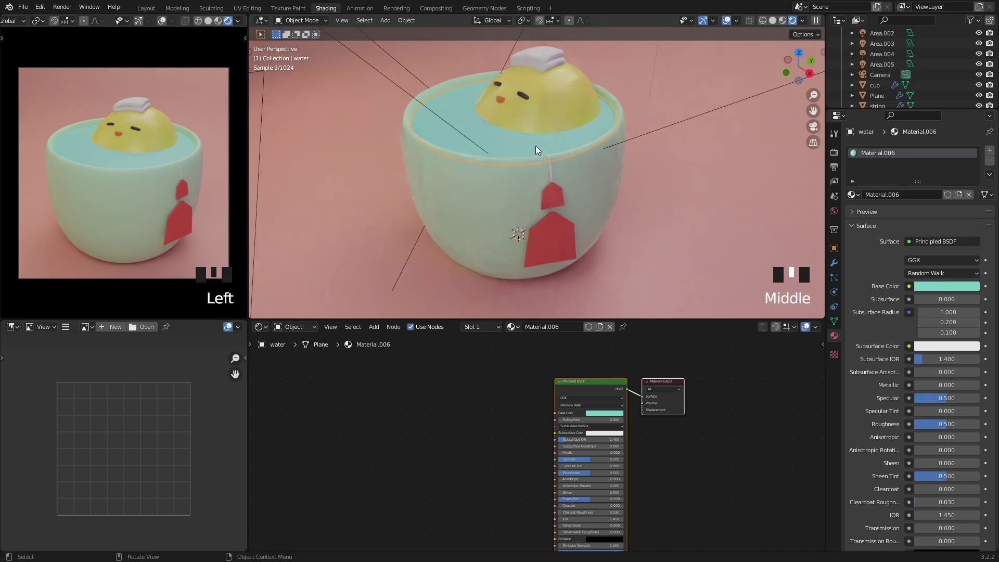
key(shift+a)
click(410, 408)
text(disp)
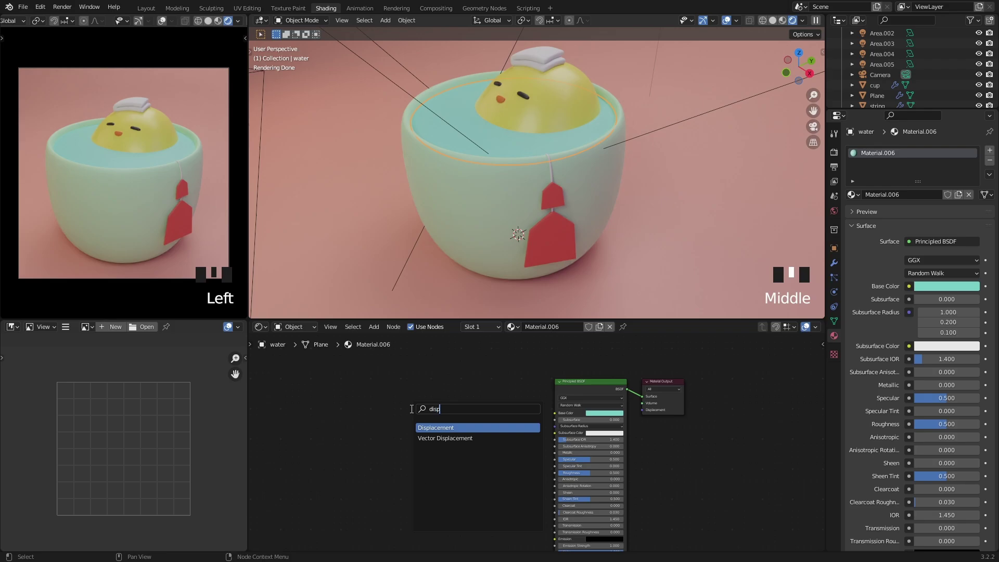
key(Return)
click(476, 364)
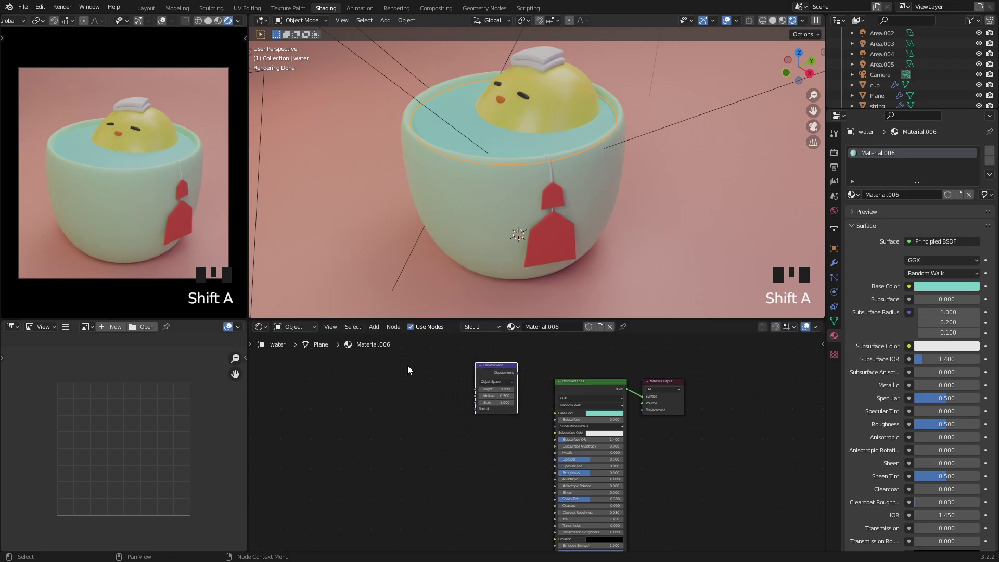
Step: Add a Wave Texture node before the Displacement node in the water material
middle_drag(452, 377, 498, 413)
scroll(468, 414, up, 1)
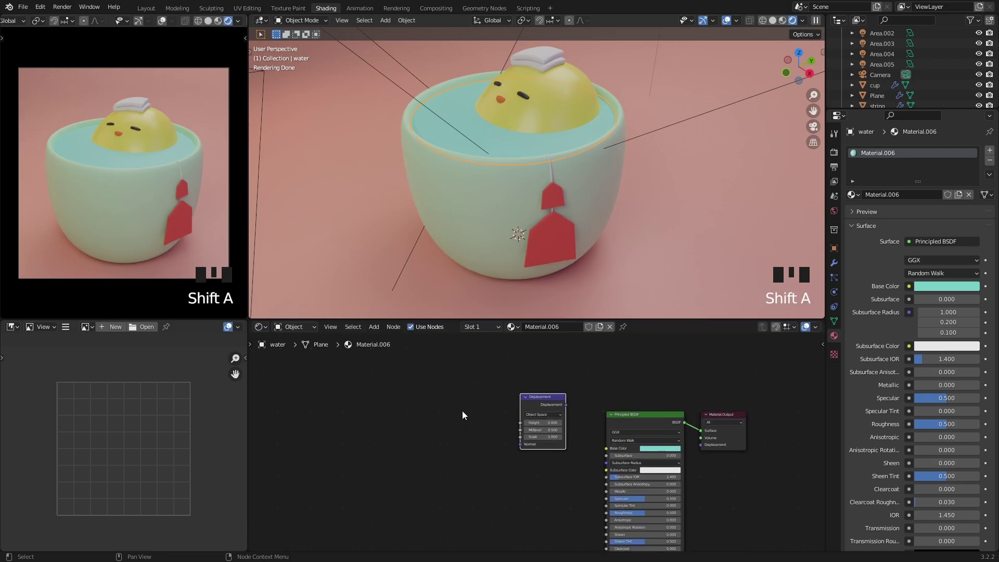
click(433, 401)
key(shift+a)
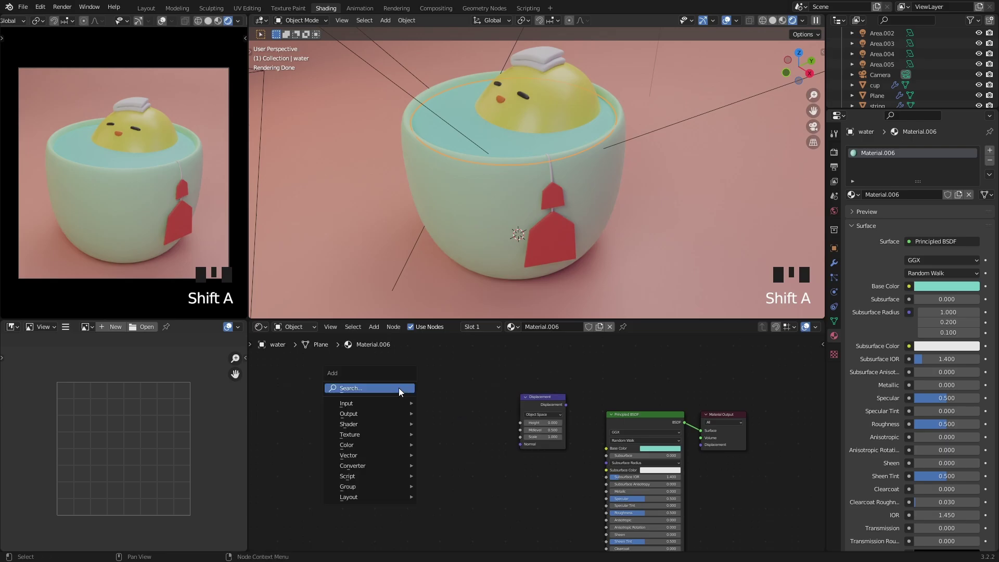
click(399, 388)
text(wav)
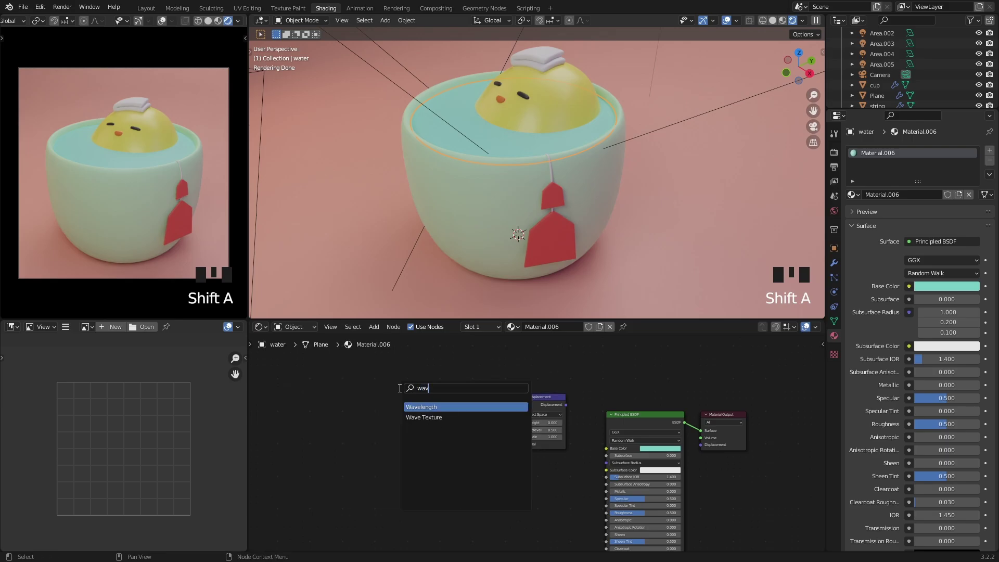
key(Down)
key(Return)
click(400, 388)
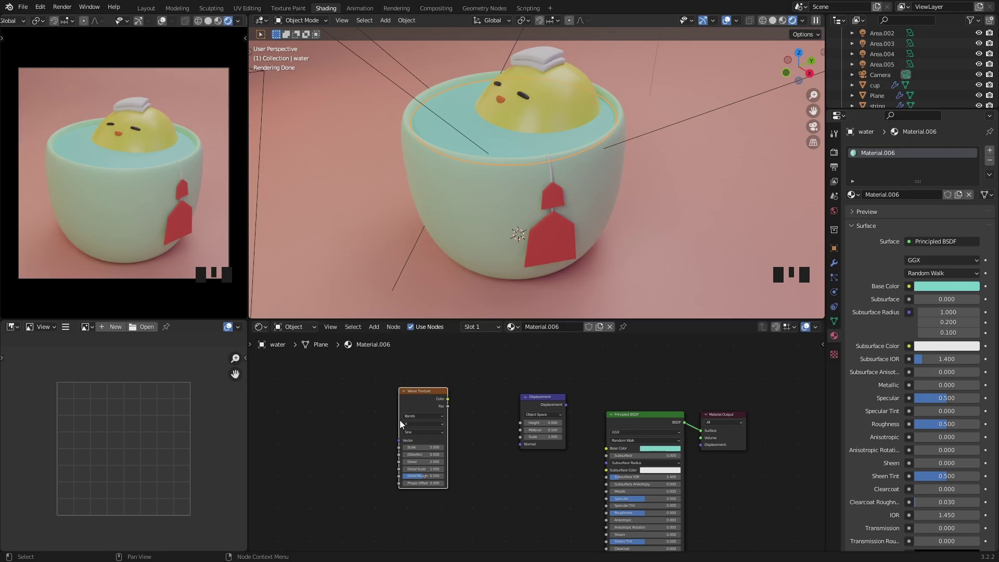
click(333, 393)
key(shift+a)
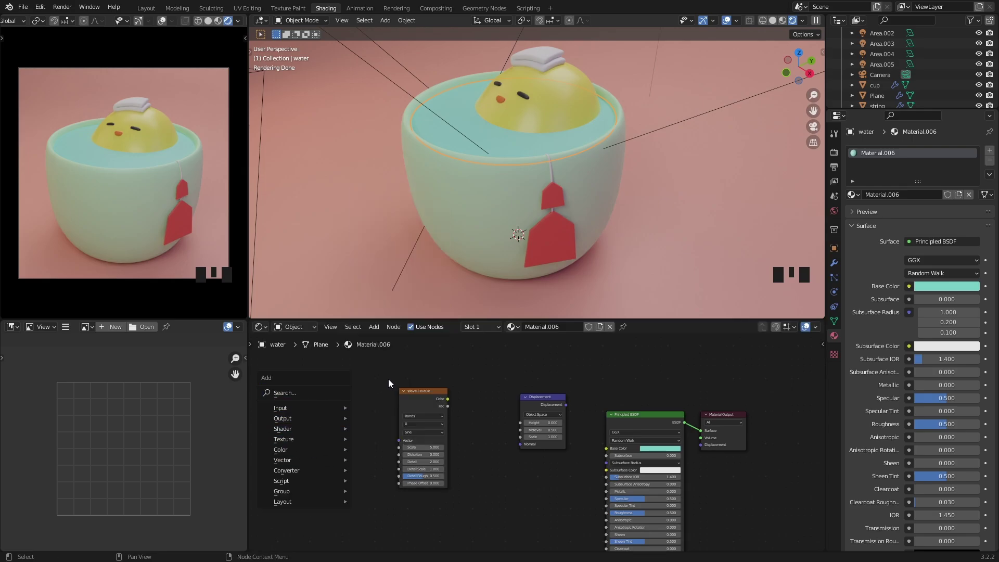
scroll(446, 373, up, 3)
middle_drag(447, 370, 431, 366)
middle_drag(480, 156, 502, 203)
scroll(503, 203, up, 1)
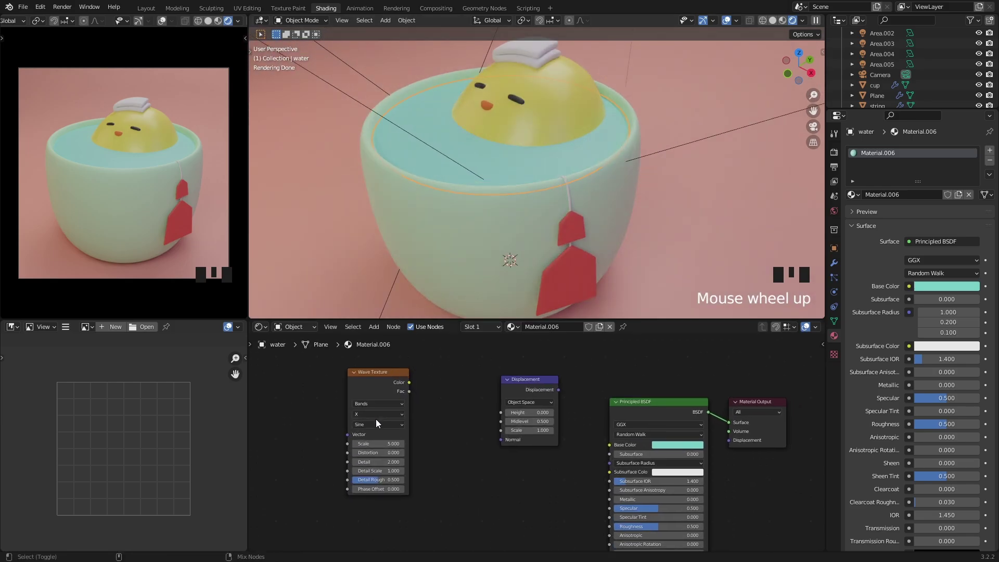
Step: Preview the Wave Texture's color output directly on the water surface and examine the pattern from above
ctrl+shift+click(379, 374)
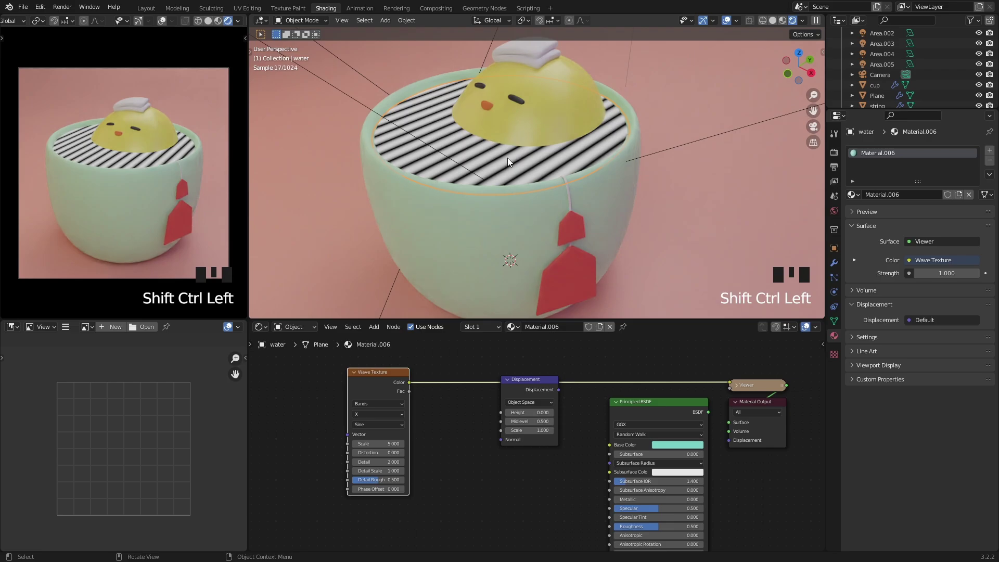
middle_drag(495, 204, 549, 152)
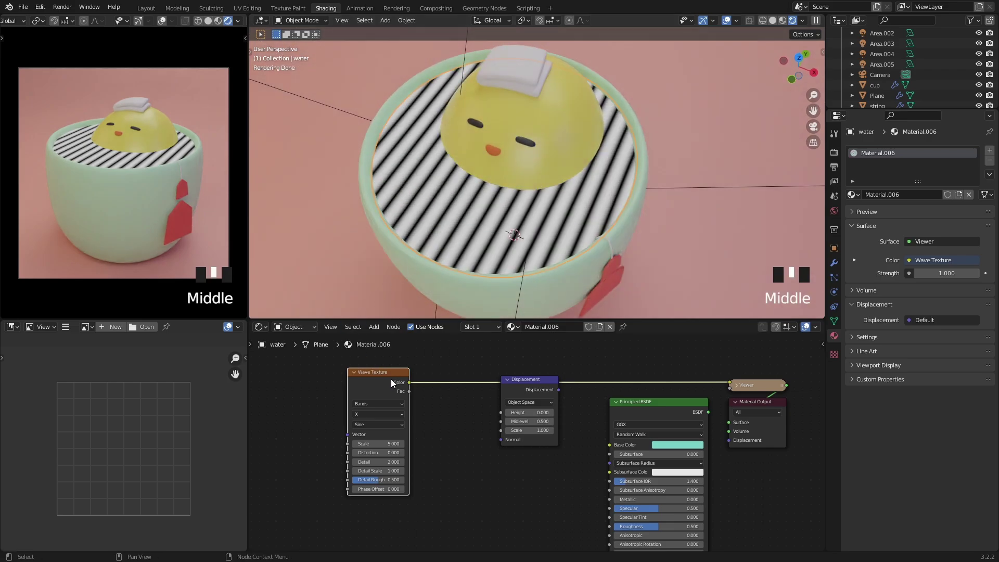
mouse_move(513, 145)
middle_down()
mouse_move(549, 175)
mouse_move(527, 173)
mouse_move(513, 135)
middle_up()
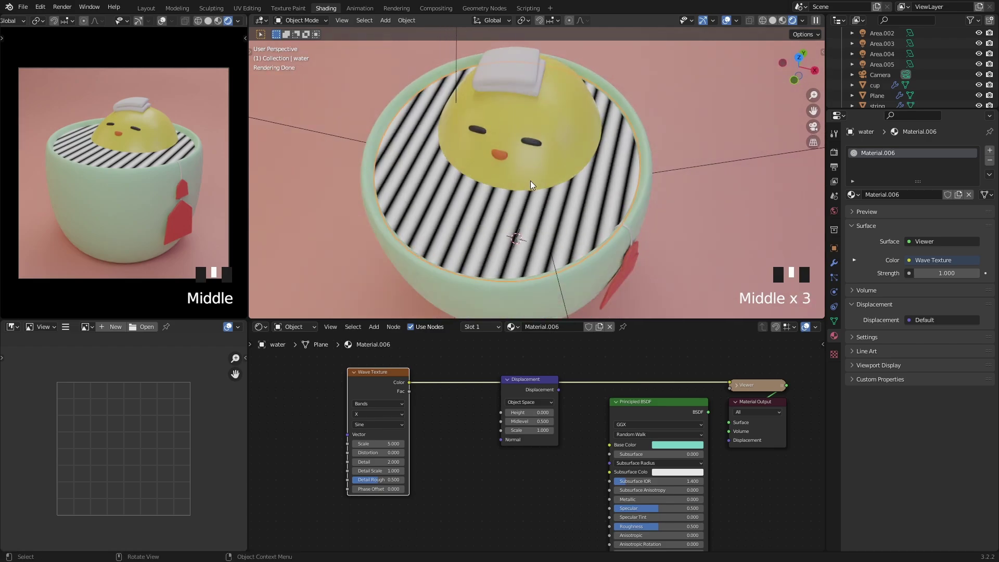
Step: Set the Wave Texture's wave type to Rings and check the pattern on the water from above and the side
scroll(392, 395, up, 2)
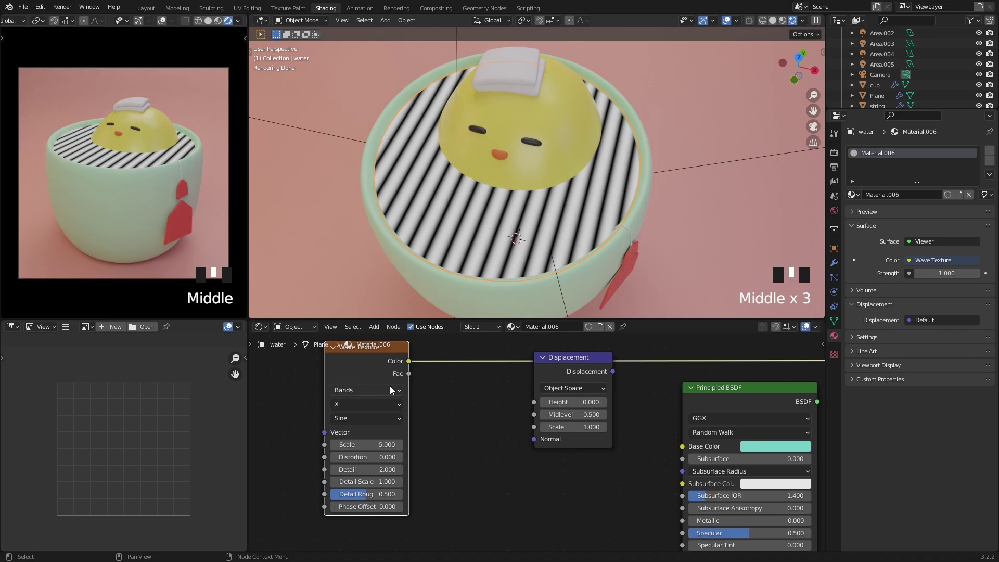
click(374, 388)
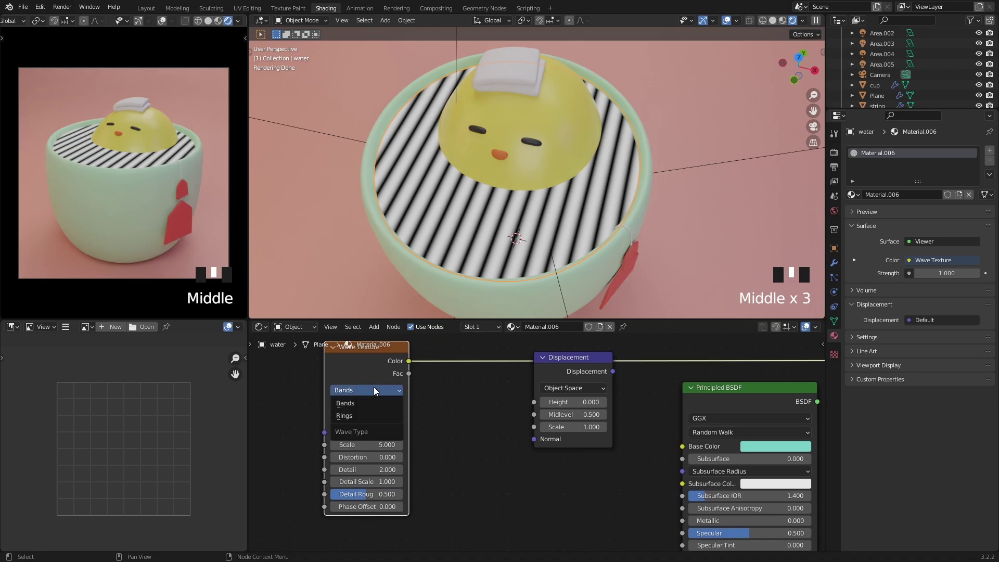
click(365, 416)
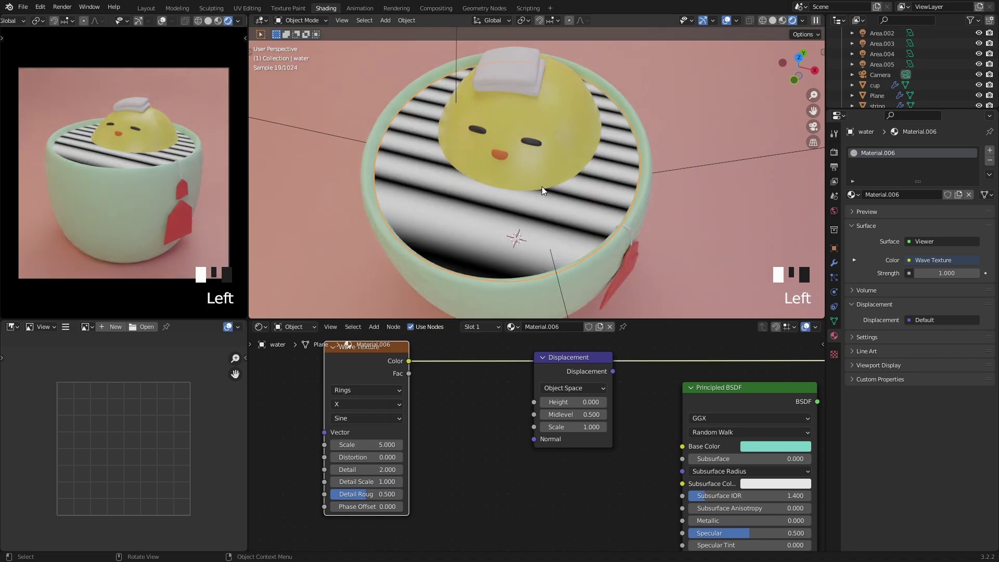
scroll(569, 225, down, 3)
middle_drag(562, 210, 559, 256)
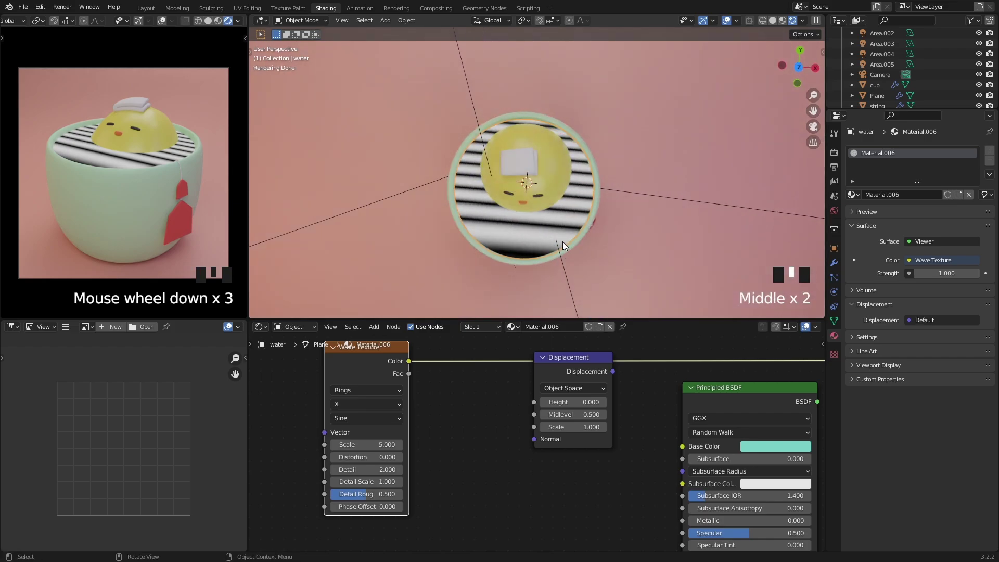
middle_drag(558, 214, 536, 139)
scroll(448, 373, down, 2)
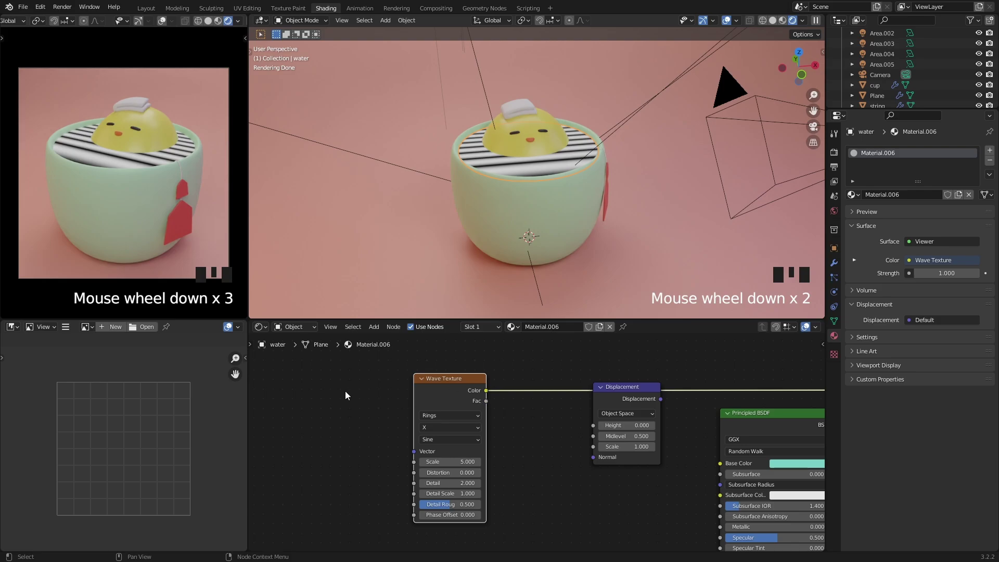
Step: Add Texture Coordinate and Mapping nodes wired into the Wave Texture's vector input
middle_drag(345, 392, 420, 391)
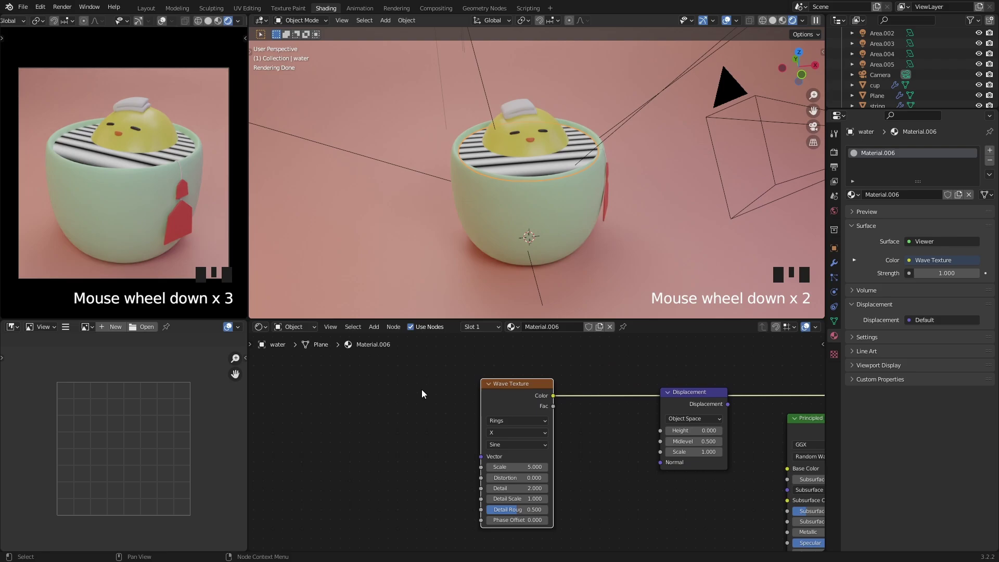
double_click(501, 385)
key(ctrl+t)
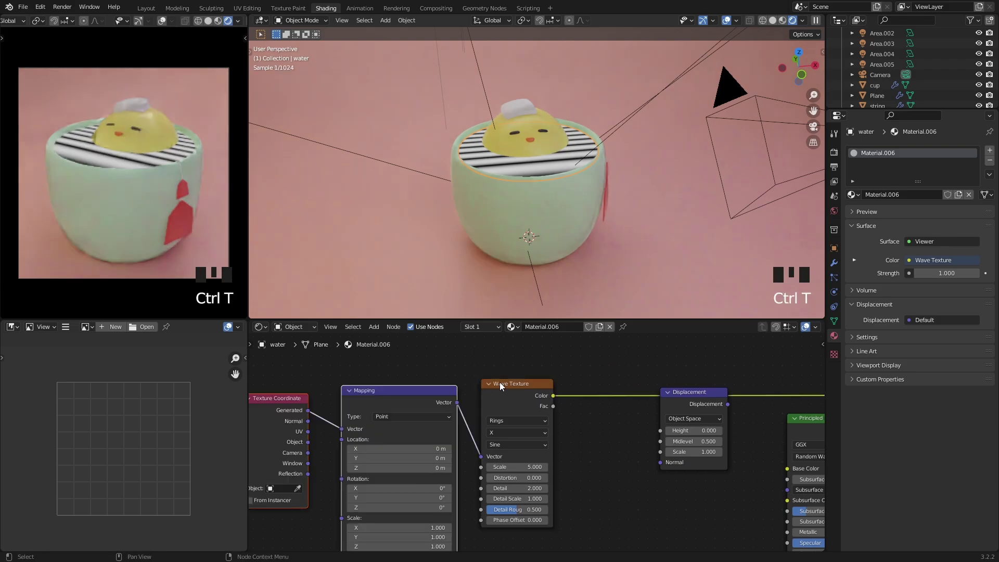
middle_drag(486, 284, 537, 205)
middle_drag(456, 401, 523, 384)
mouse_move(476, 431)
mouse_down()
mouse_move(486, 431)
mouse_move(476, 430)
mouse_move(478, 441)
mouse_move(531, 441)
mouse_move(478, 441)
mouse_up()
right_click(479, 440)
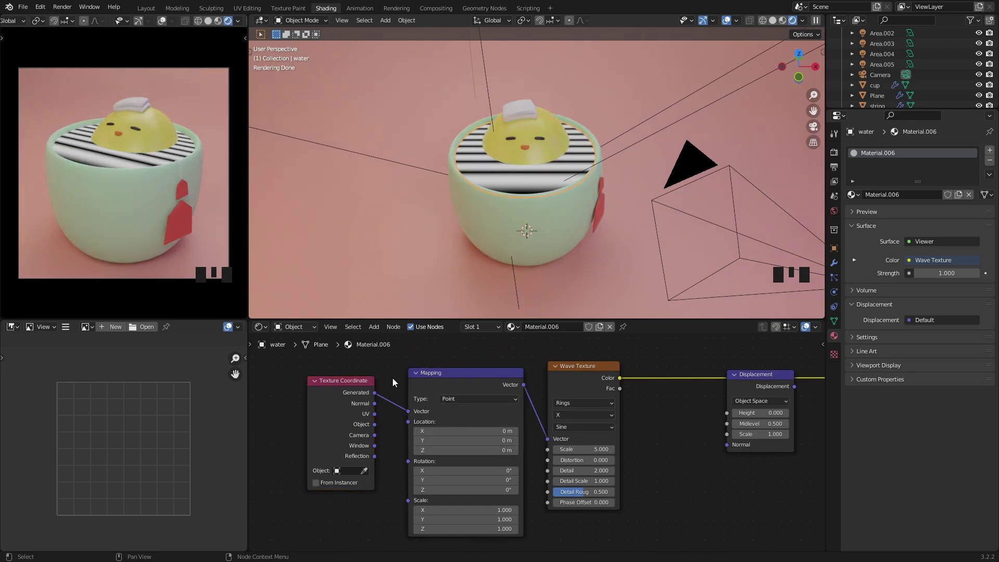
Step: Connect the Texture Coordinate's Object output to the Mapping node's Vector input in place of Generated
scroll(396, 384, up, 1)
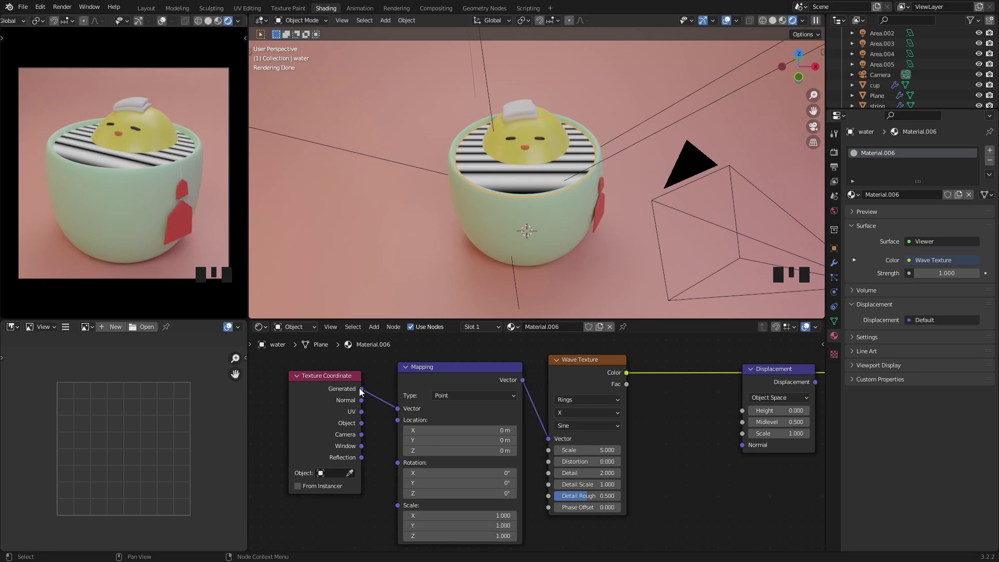
middle_drag(544, 245, 535, 211)
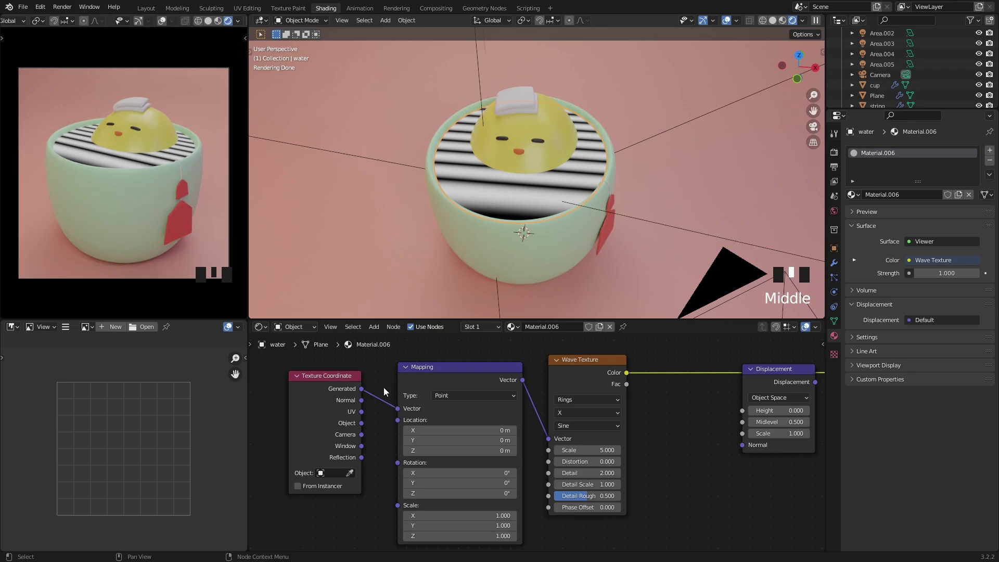
middle_drag(434, 281, 528, 151)
scroll(499, 160, up, 1)
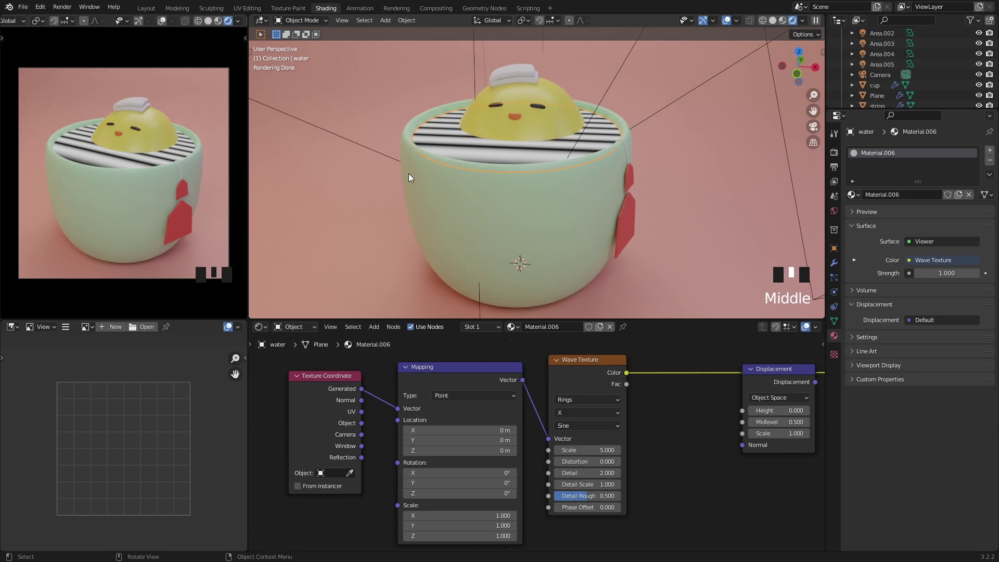
middle_drag(409, 178, 404, 182)
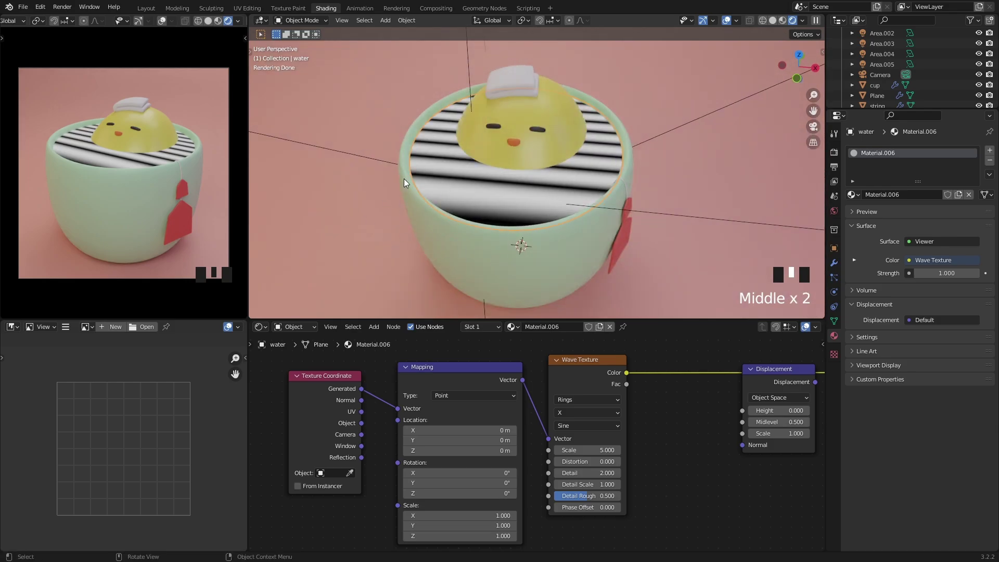
drag(363, 422, 397, 409)
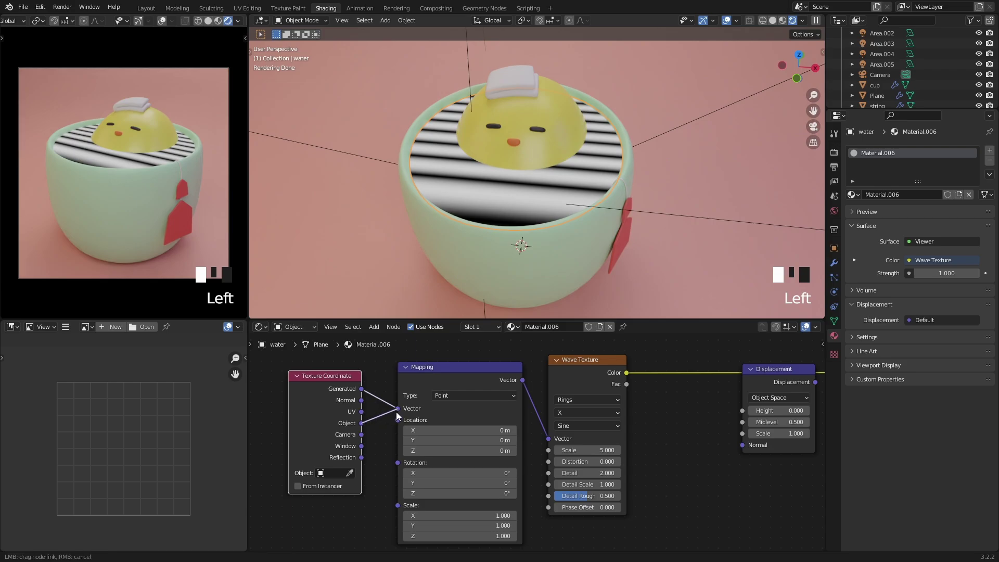
Step: Isolate the water surface in local view and set the Wave Texture's rings direction to Z
middle_drag(548, 203, 584, 170)
key(alt+q)
middle_drag(518, 143, 543, 164)
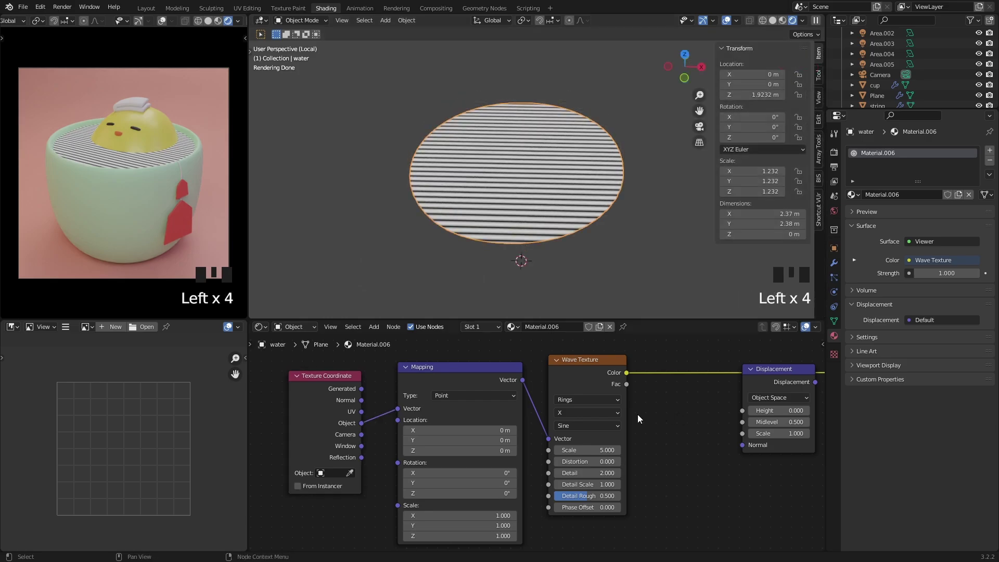
click(601, 412)
click(579, 447)
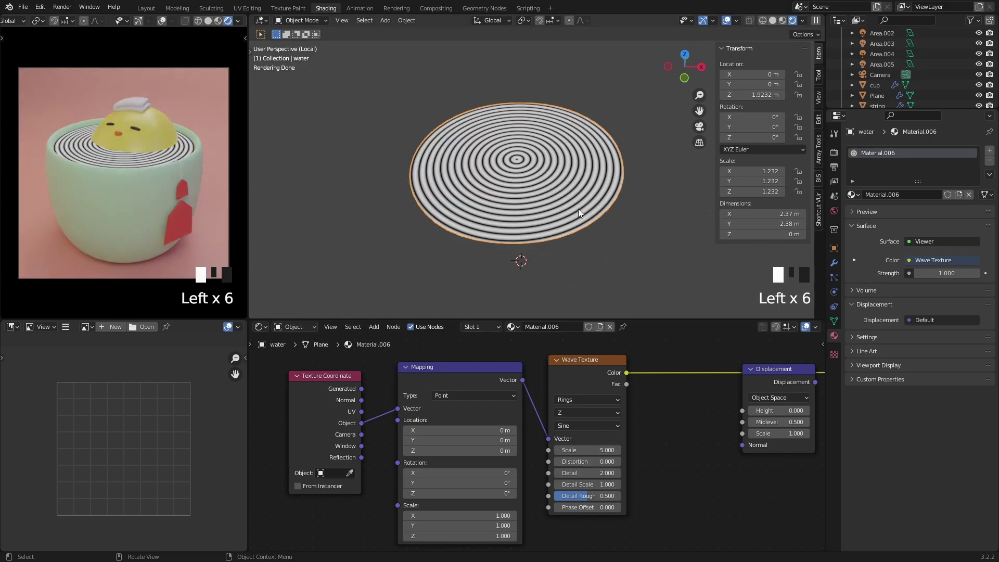
middle_drag(579, 208, 569, 217)
Step: Try the Y rings direction on the Wave Texture, return it to Z and inspect the disc from the side and above
click(580, 412)
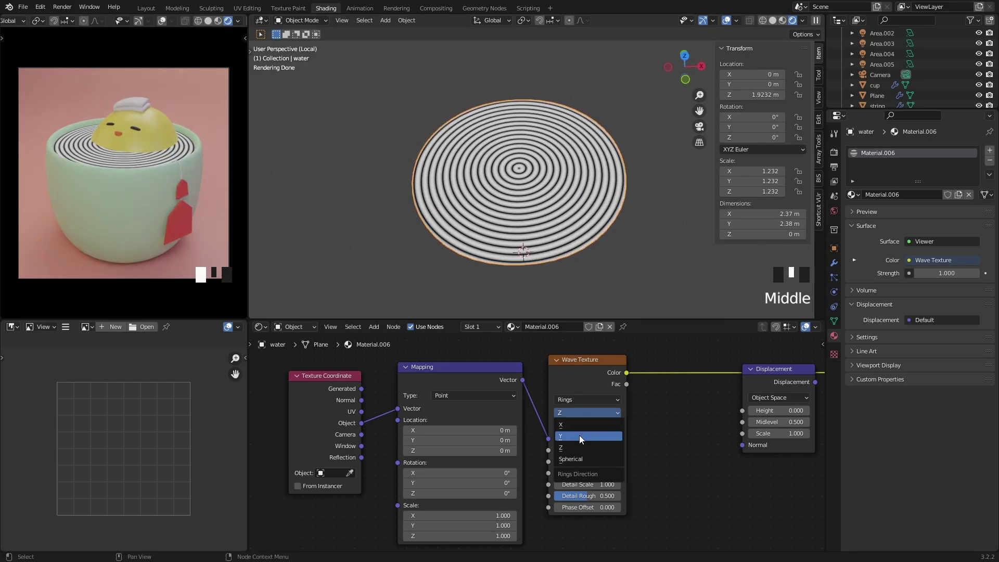
click(579, 436)
click(579, 411)
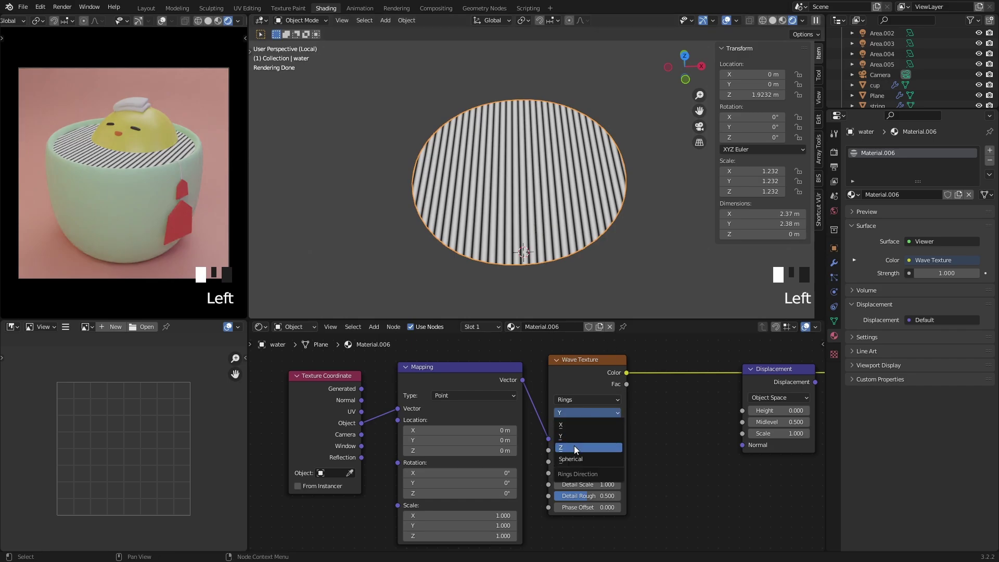
click(573, 447)
middle_drag(539, 198, 537, 140)
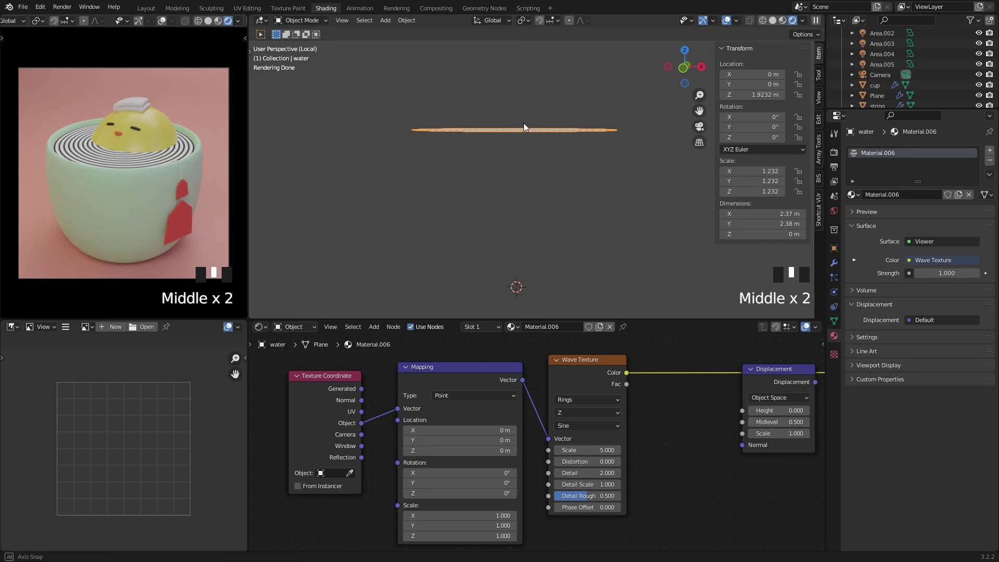
middle_drag(524, 122, 524, 193)
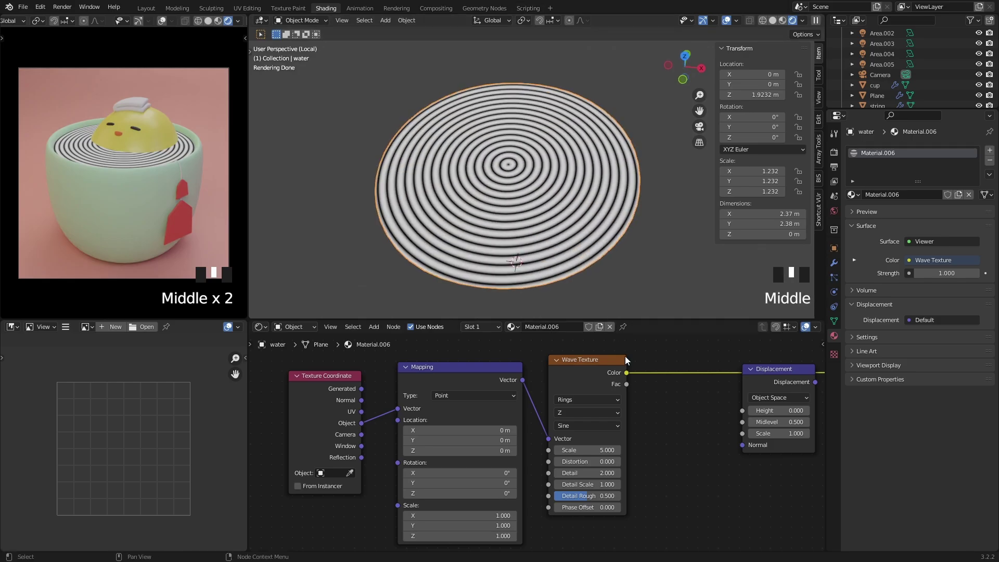
Step: Try scale values of 2 and 1 on the Wave Texture to get fewer, wider rings
drag(577, 450, 556, 450)
right_click(578, 450)
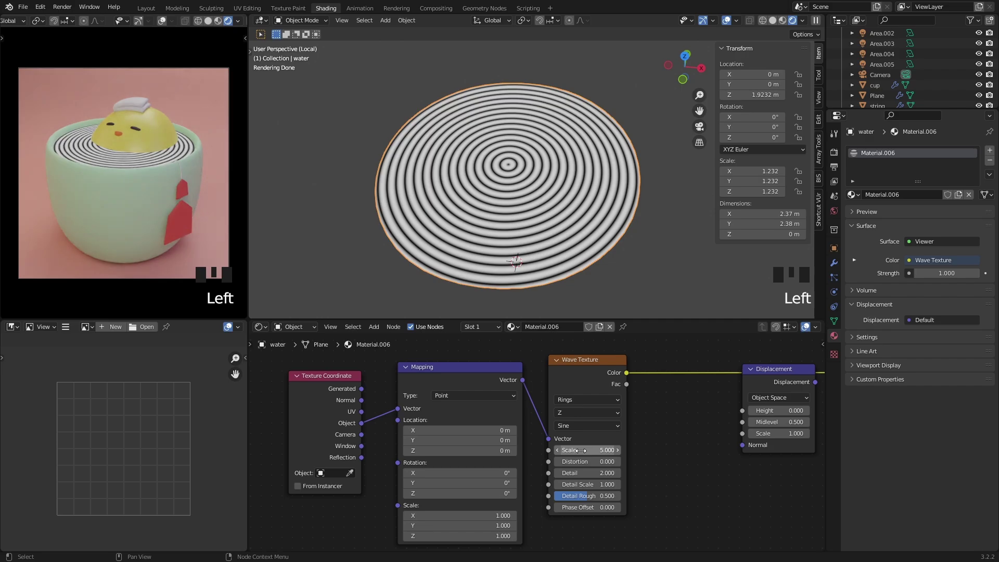
click(580, 450)
text(2)
key(Return)
click(580, 450)
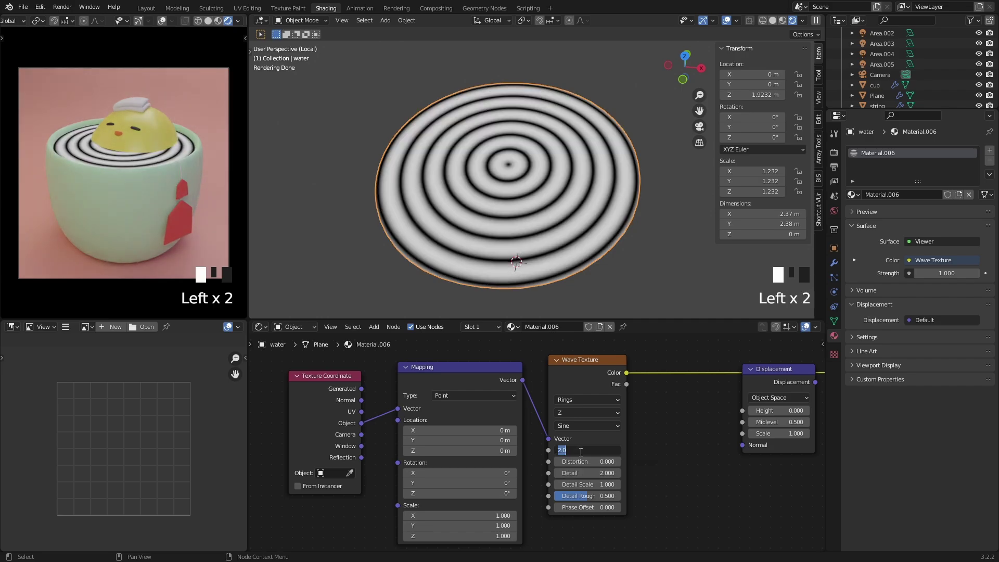
text(1)
key(Return)
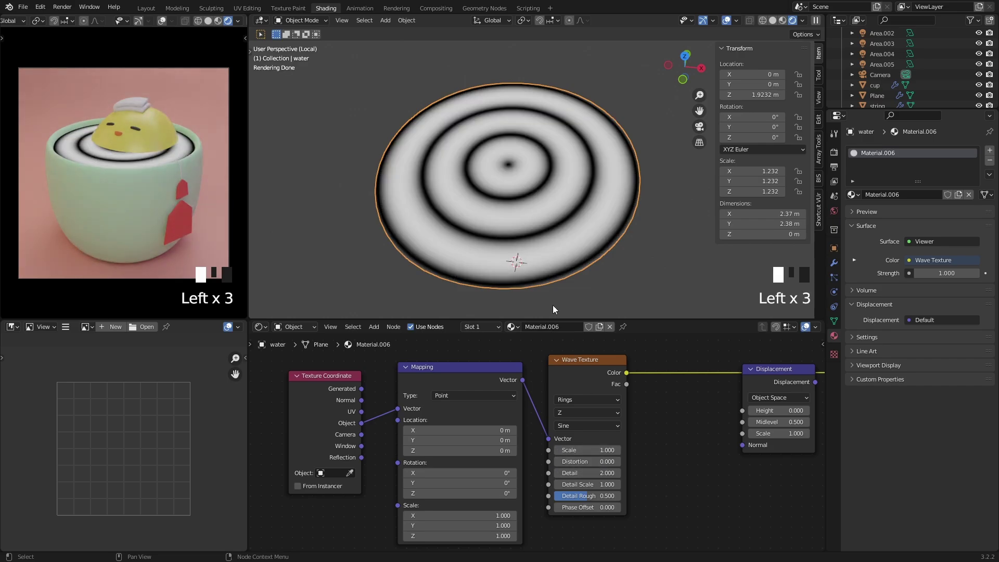
Step: Set the Wave Texture's scale to 1.4
middle_drag(571, 219, 544, 209)
click(582, 449)
text(1.4)
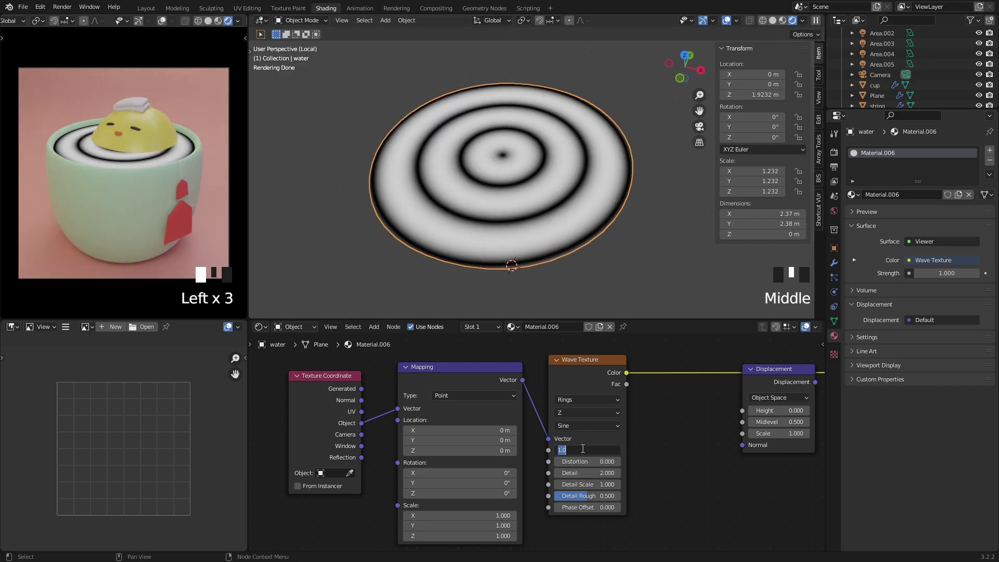
key(Return)
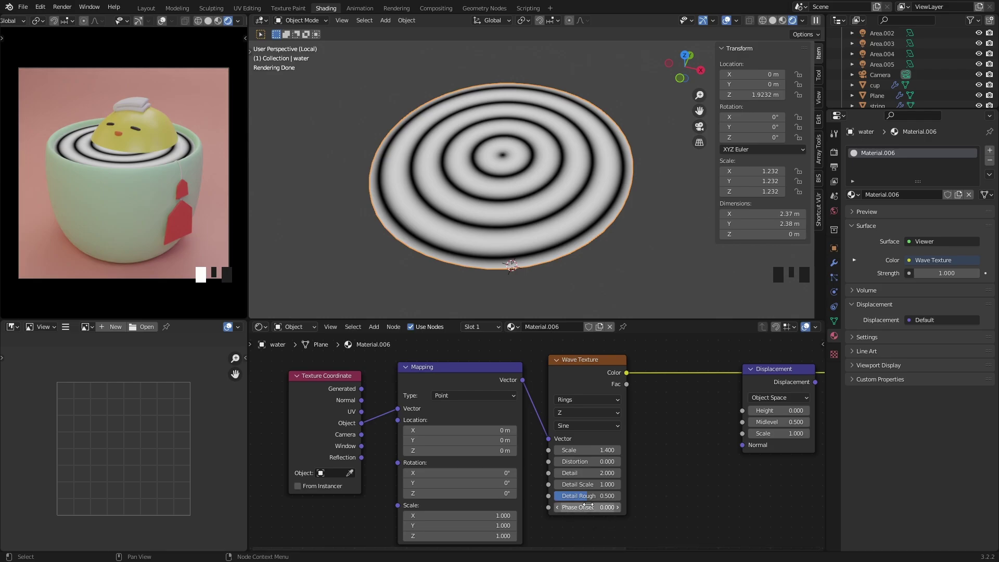
Step: Try a negative phase offset on the Wave Texture to shift the rings
shift+drag(587, 505, 460, 505)
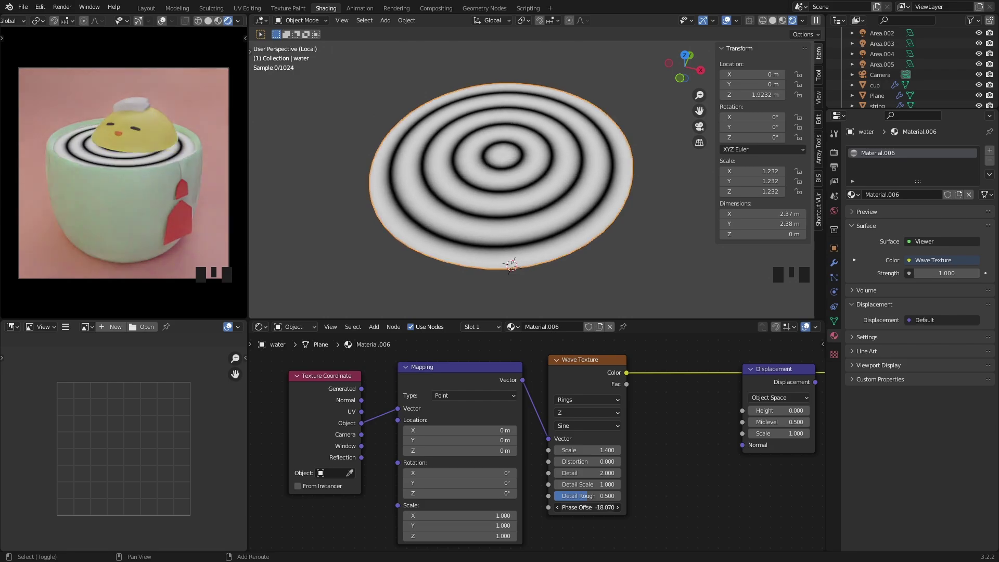
key(Escape)
Step: Collapse the Mapping and Texture Coordinate nodes to tidy the water material's node tree
scroll(588, 420, down, 1)
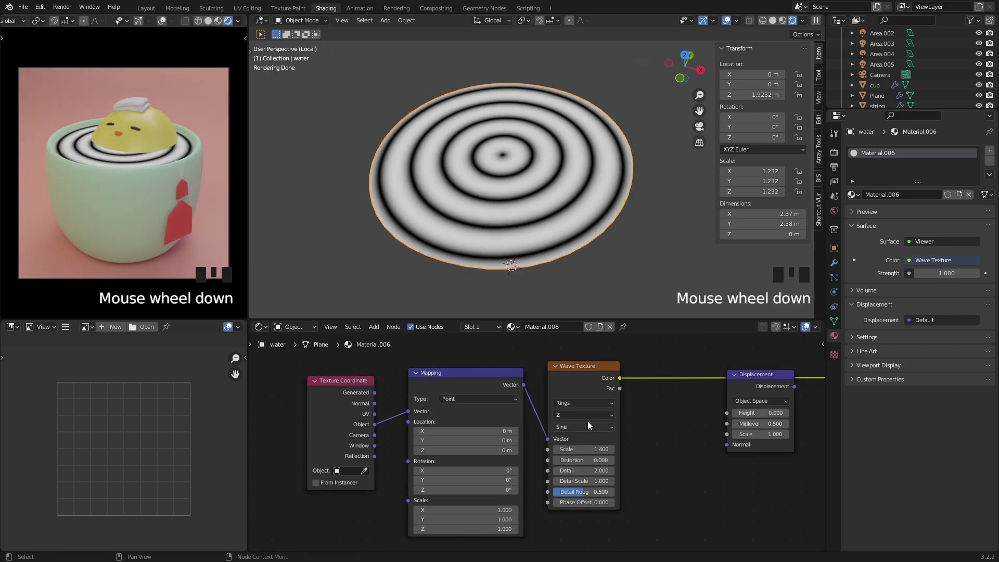
drag(457, 377, 453, 373)
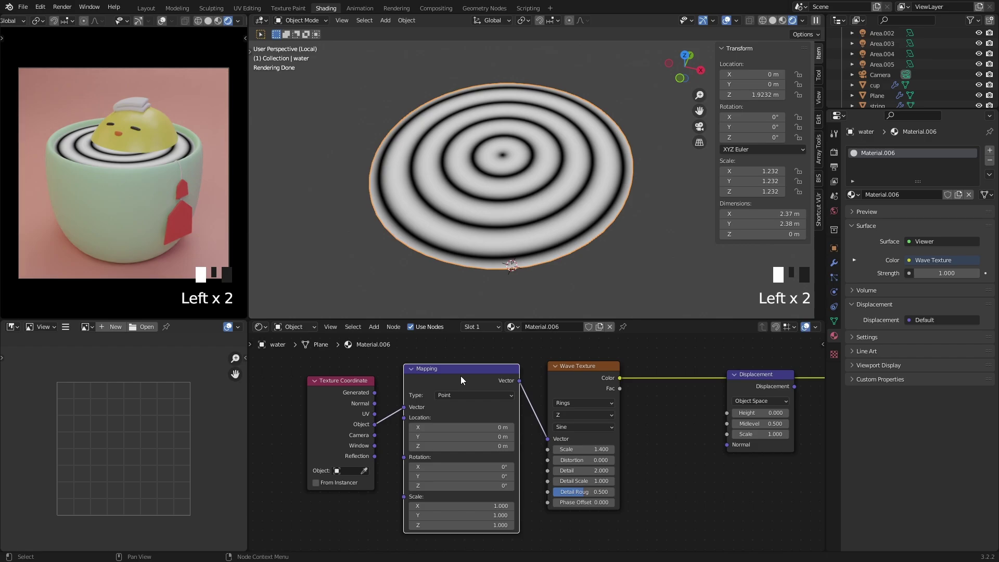
click(411, 368)
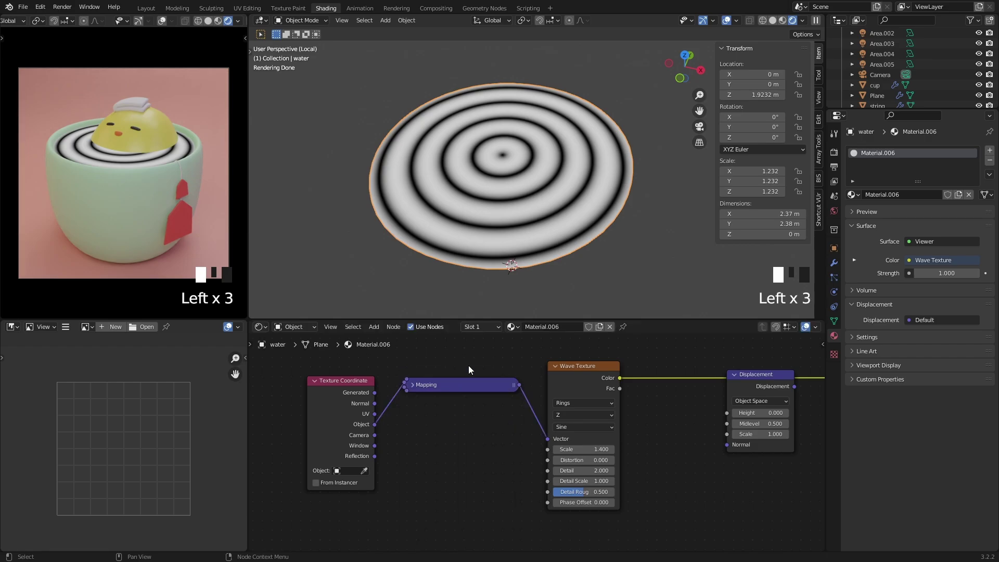
click(314, 381)
drag(314, 382, 313, 379)
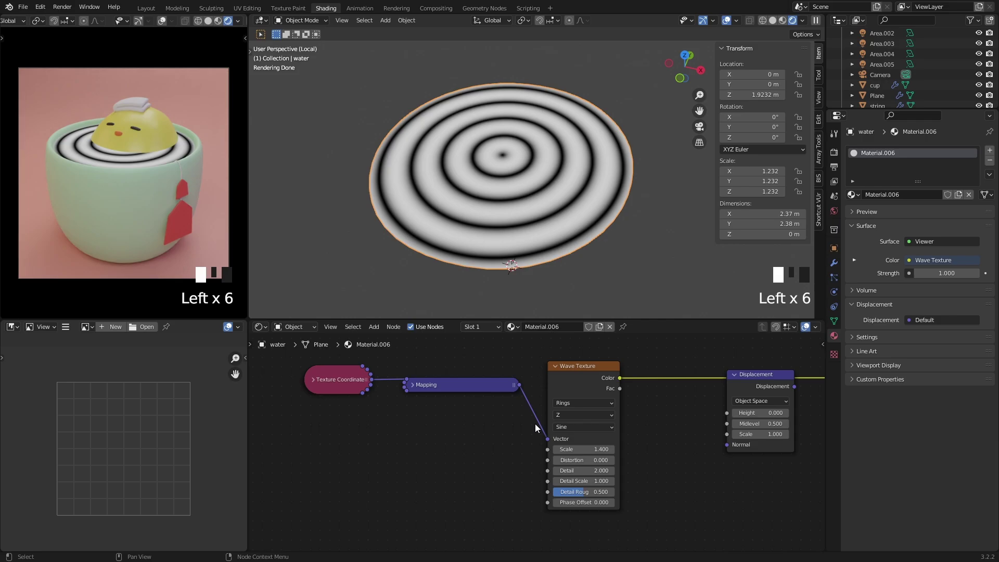
Step: Add a Value node beside the Wave Texture in the water material
middle_drag(510, 450, 455, 446)
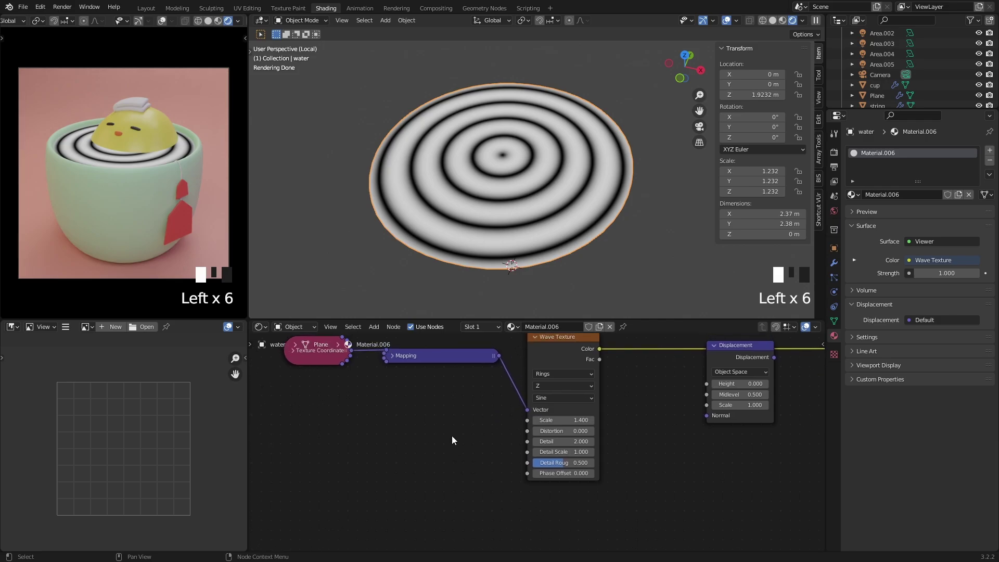
key(shift+a)
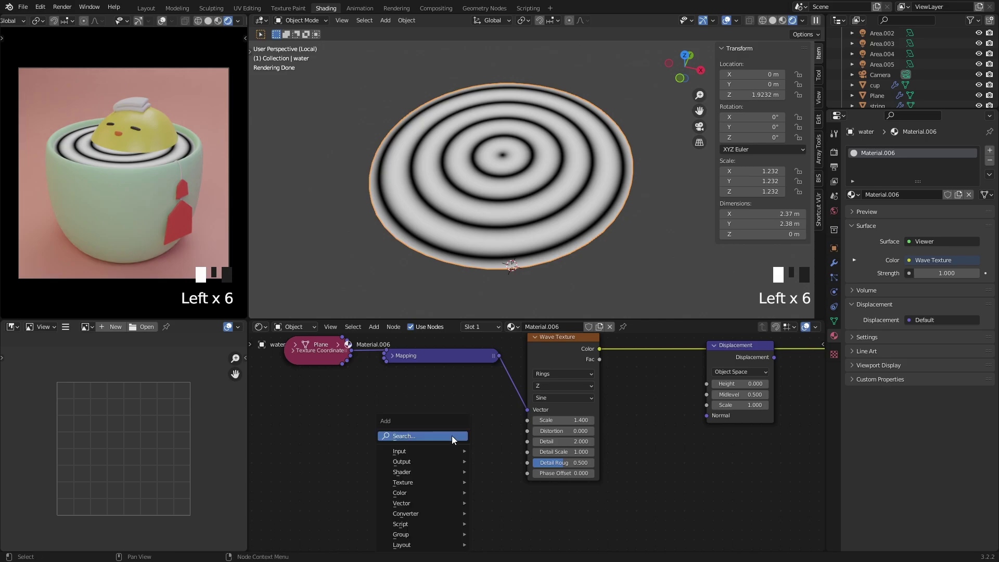
click(452, 435)
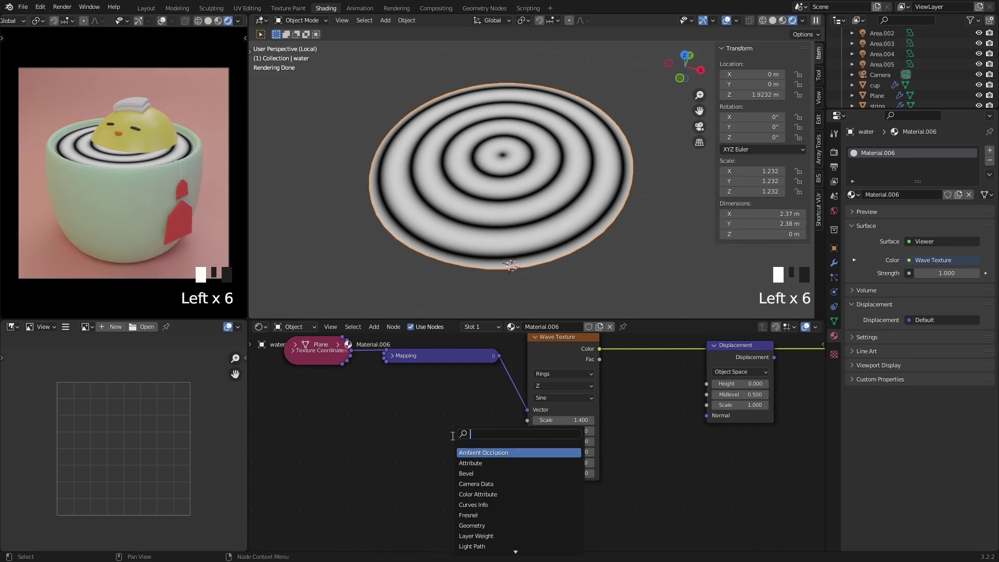
text(value)
key(Return)
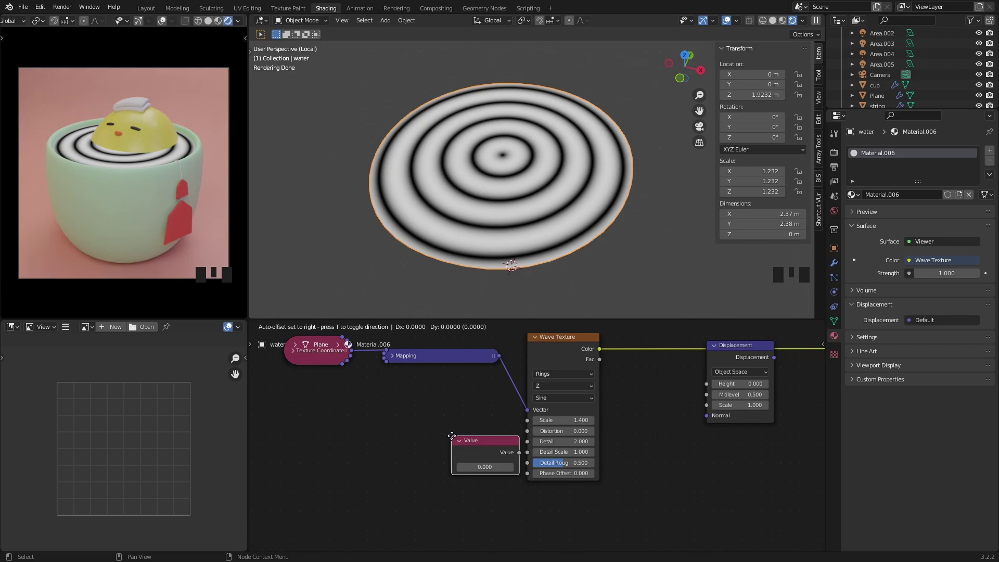
click(427, 443)
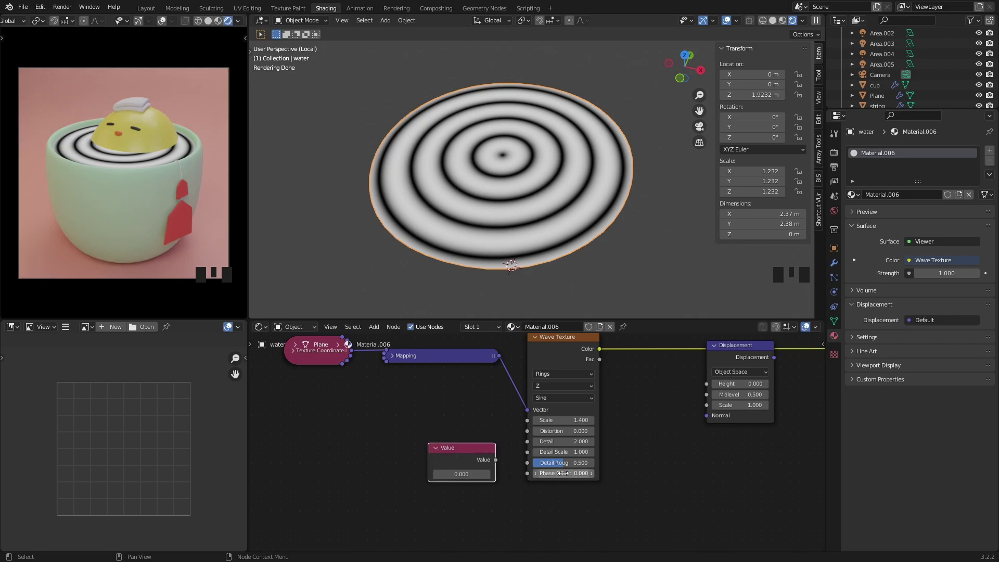
Step: Reposition the Value node and connect its output to the Wave Texture's Phase Offset
drag(476, 445, 466, 448)
scroll(562, 475, up, 2)
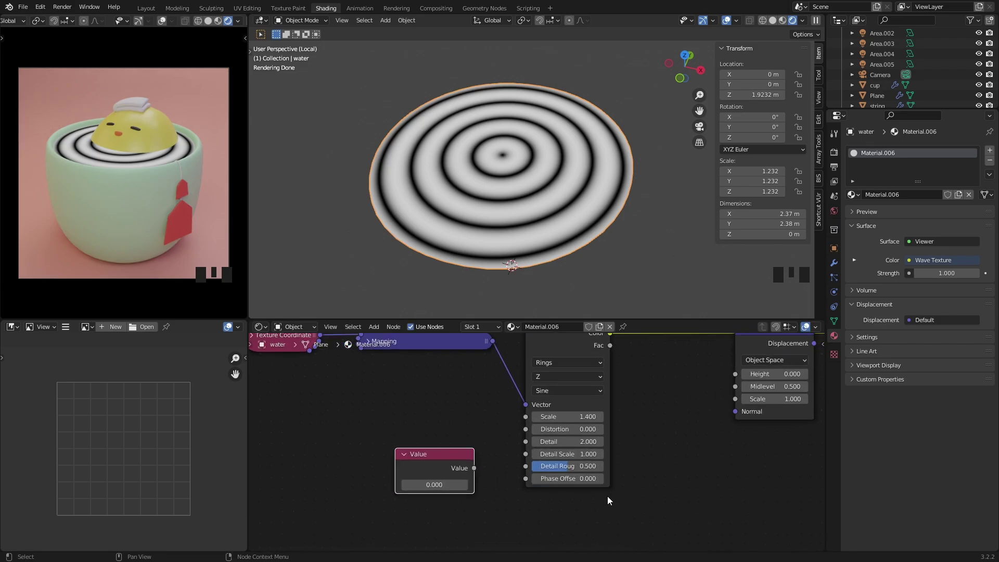
middle_drag(596, 491, 593, 455)
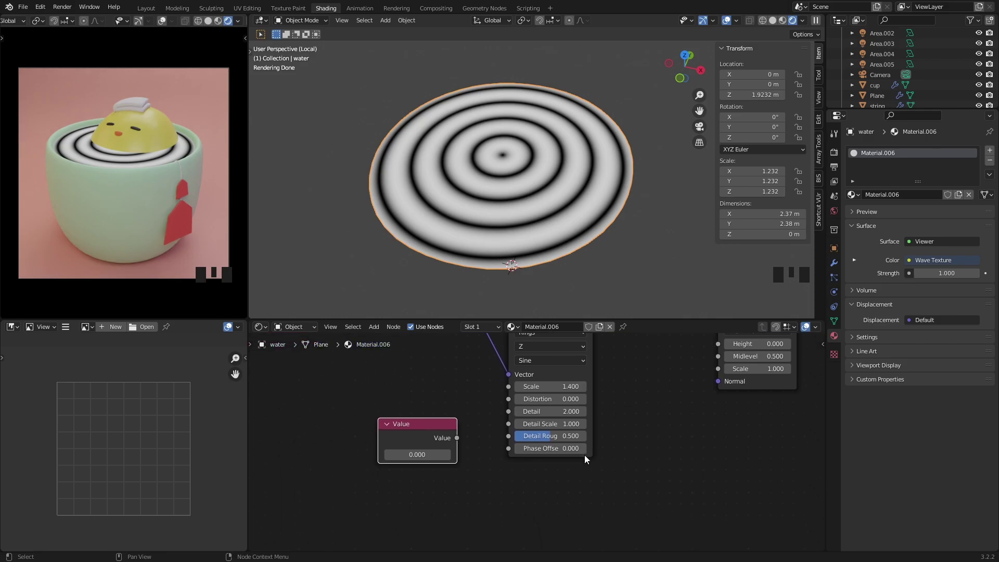
drag(409, 425, 362, 430)
scroll(424, 442, down, 1)
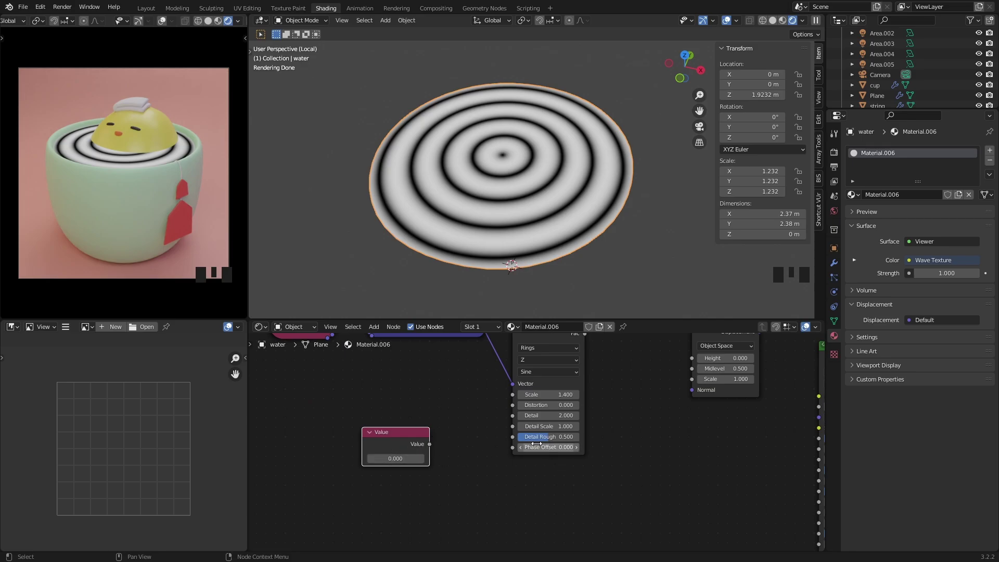
drag(428, 444, 513, 447)
drag(389, 435, 400, 437)
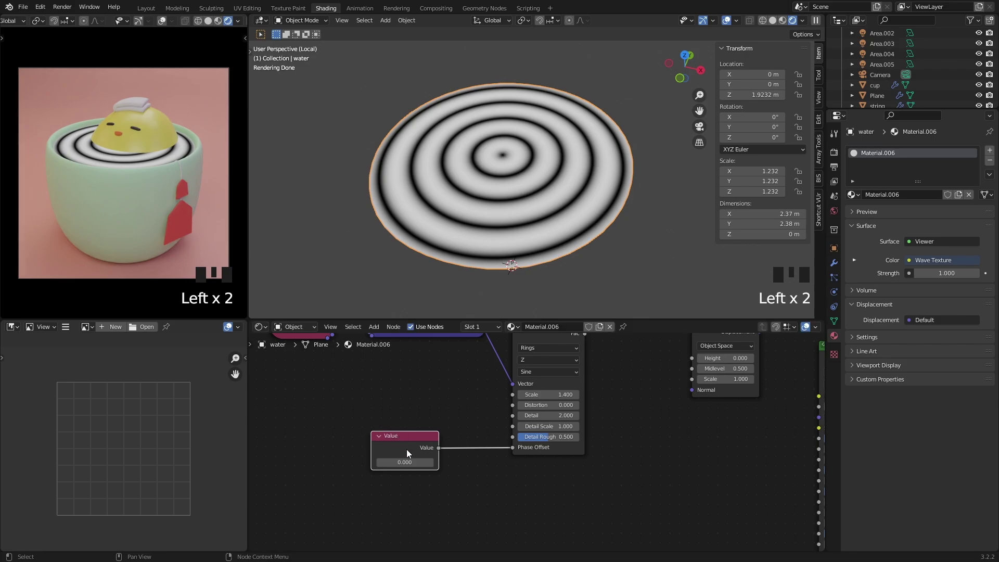
Step: Drive the Value node with the expression #frame
scroll(460, 406, up, 1)
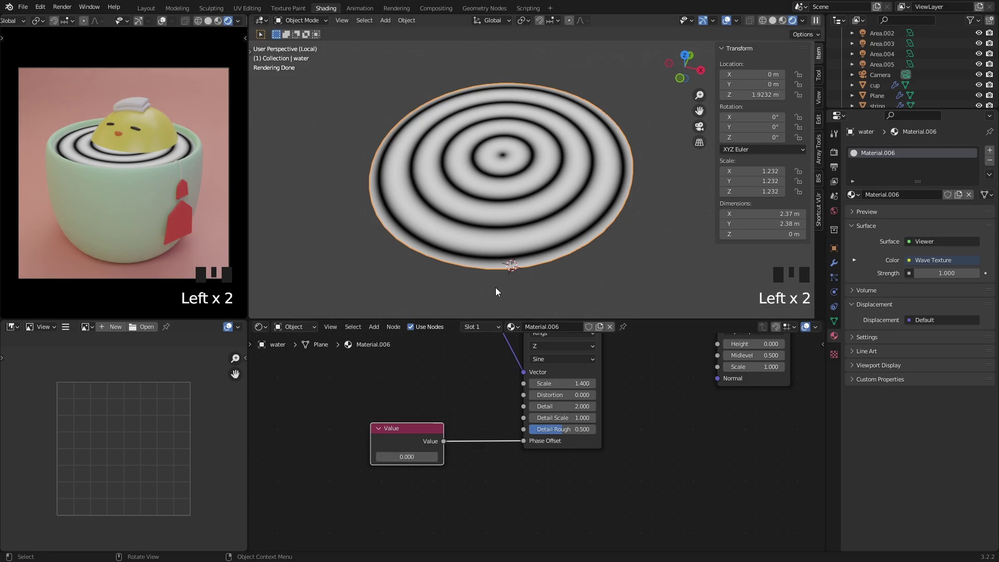
click(417, 456)
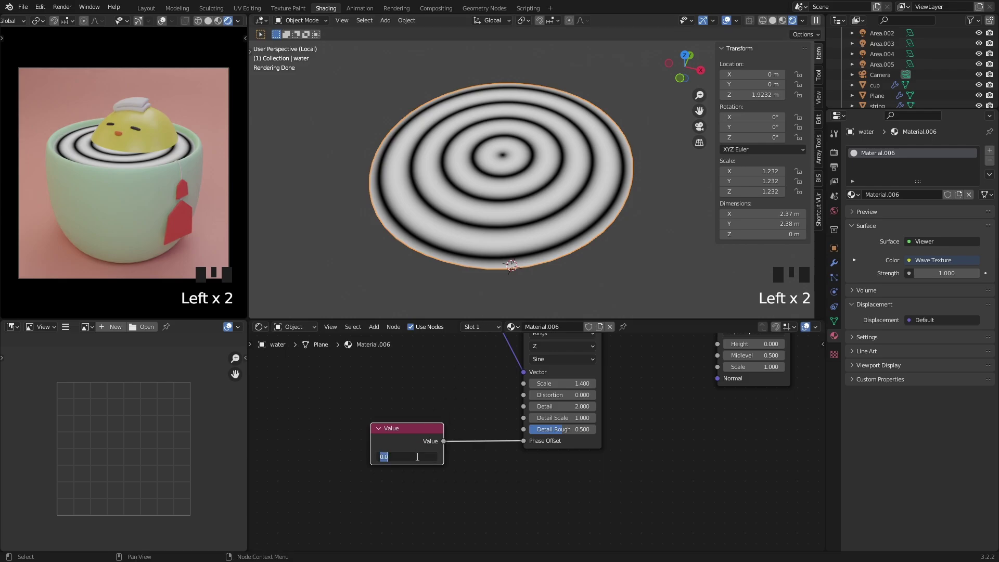
text(#frame)
key(Return)
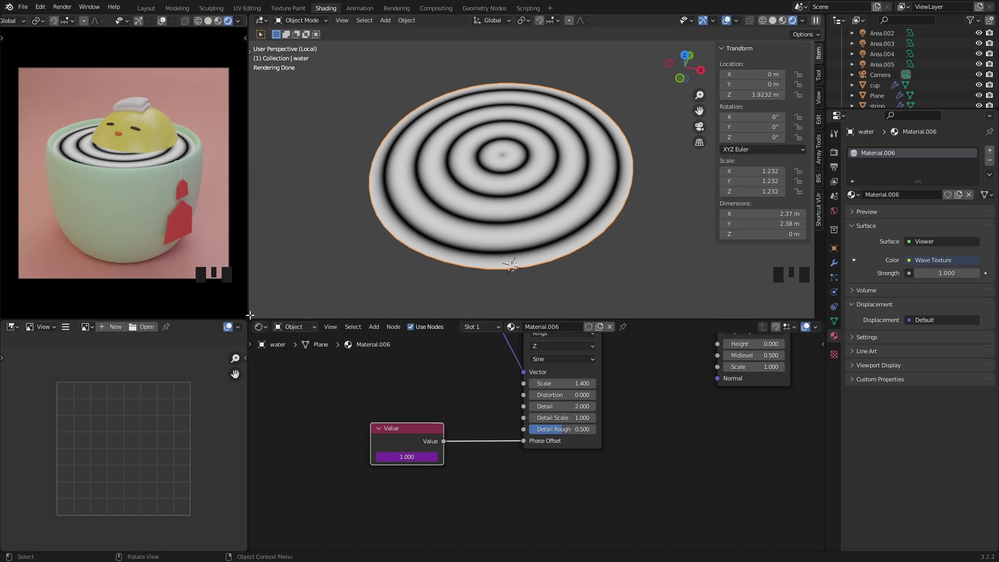
Step: Split off a new area beneath the 3D viewport, make it a Timeline and enlarge it slightly
drag(250, 317, 260, 300)
click(260, 300)
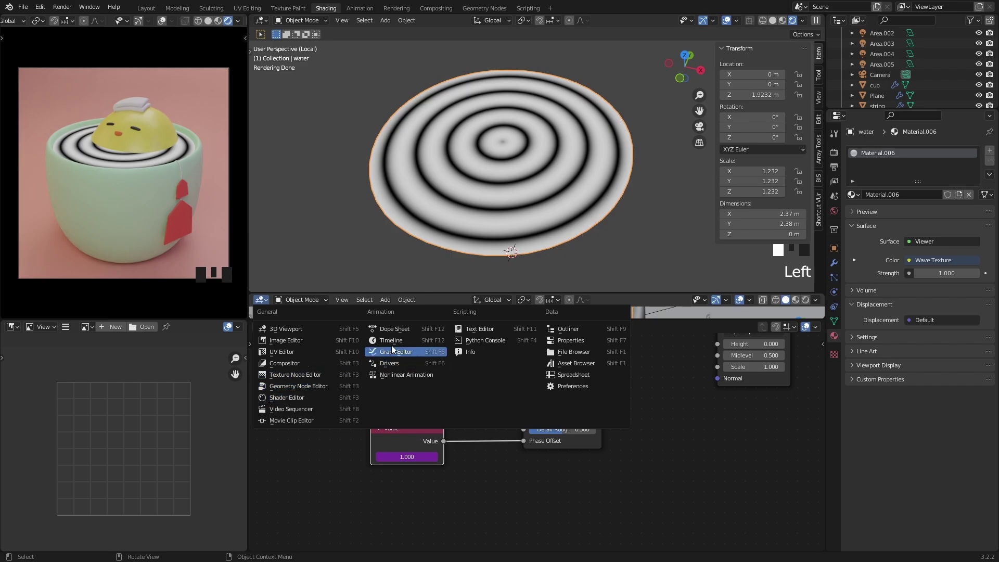
click(408, 337)
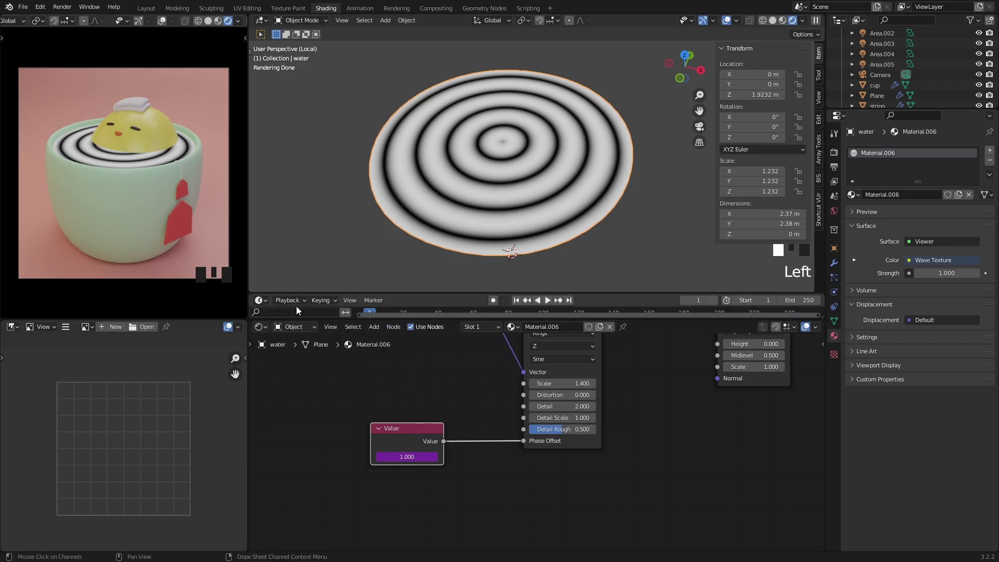
click(261, 300)
drag(443, 293, 443, 281)
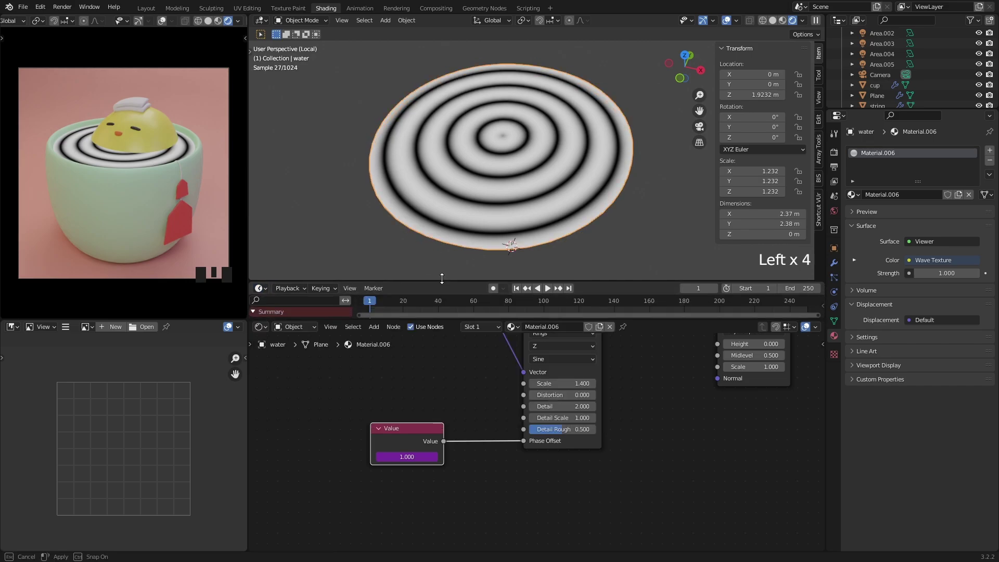
scroll(424, 369, right, 2)
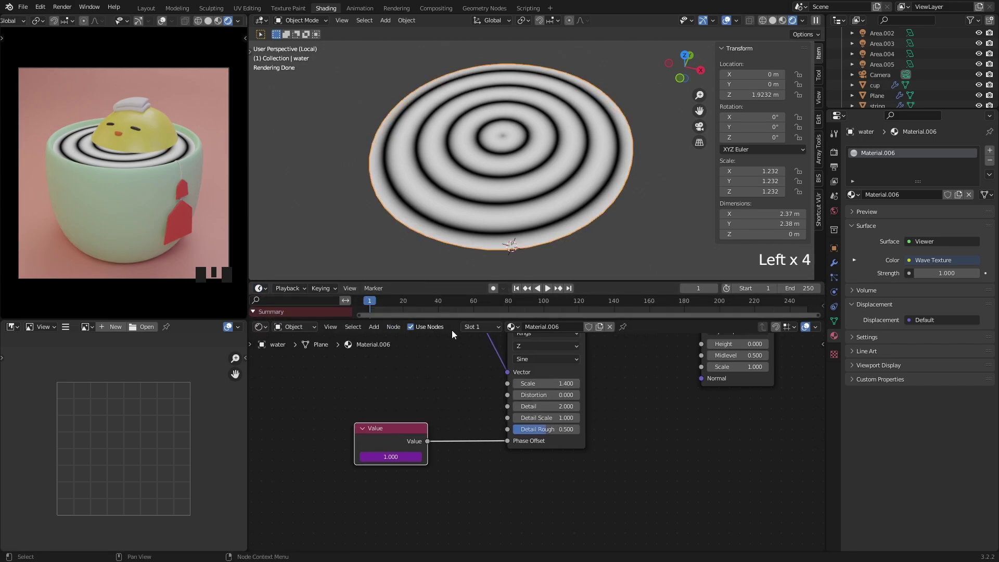
Step: Play the animation to preview how the rings move, and stop it
click(388, 301)
key(space)
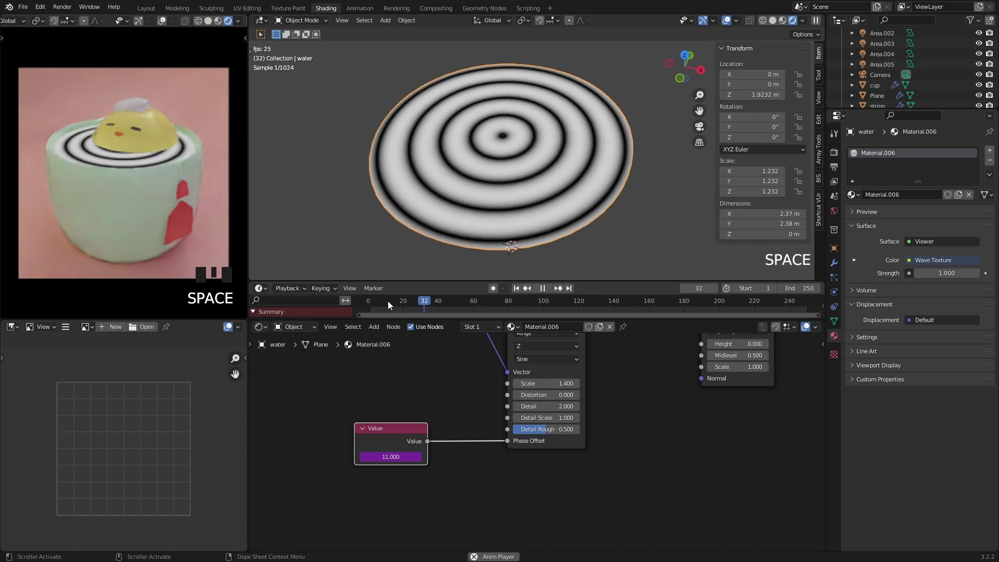
key(space)
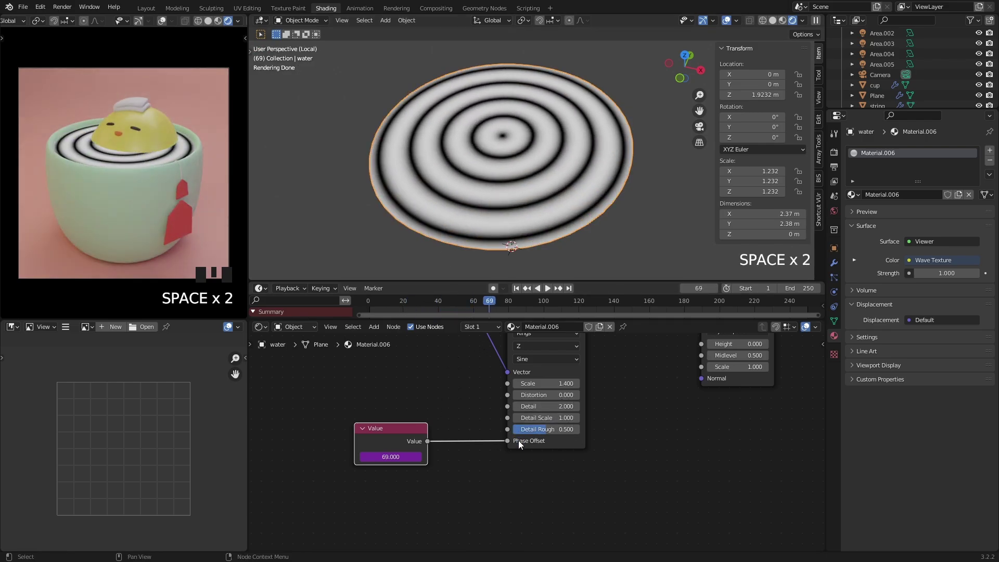
Step: Change the Value node's driver expression to 1-frame and preview the ring motion
click(406, 455)
text(frame)
key(Home)
text(1-)
key(Return)
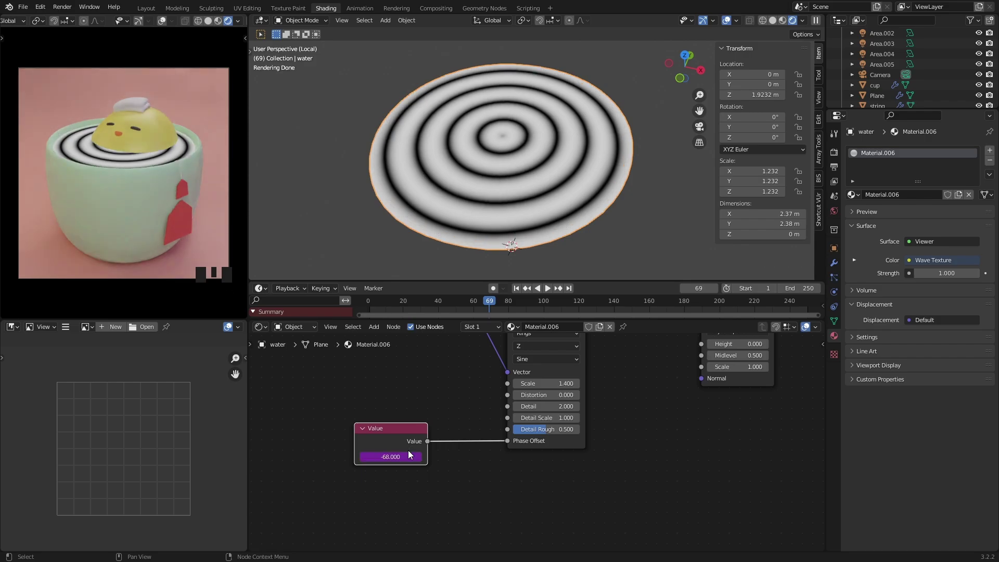
key(space)
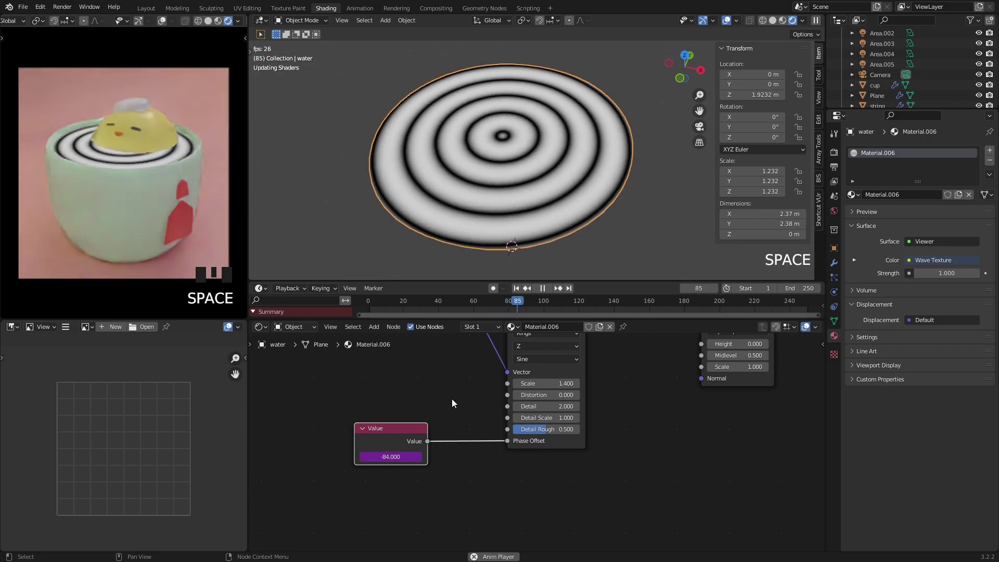
key(space)
Step: Try the expression 1-frame/100 on the Value node to slow the rings, and play it back
click(409, 457)
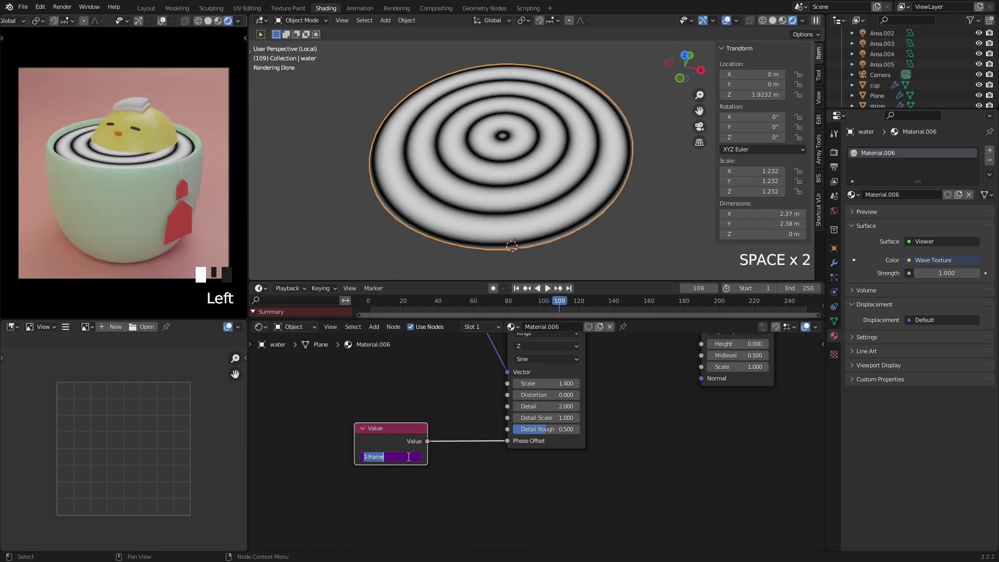
click(408, 457)
text(/100)
key(Return)
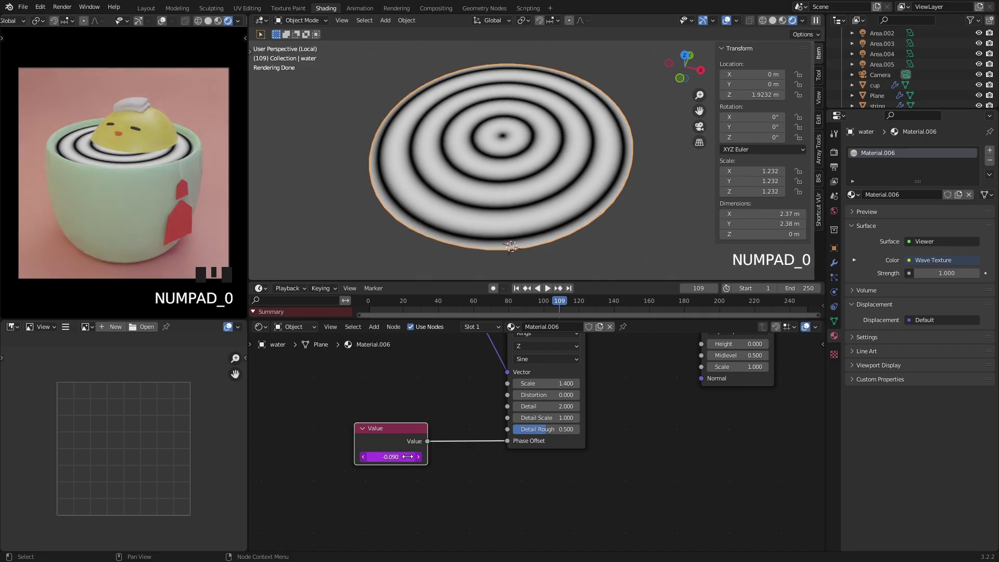
key(space)
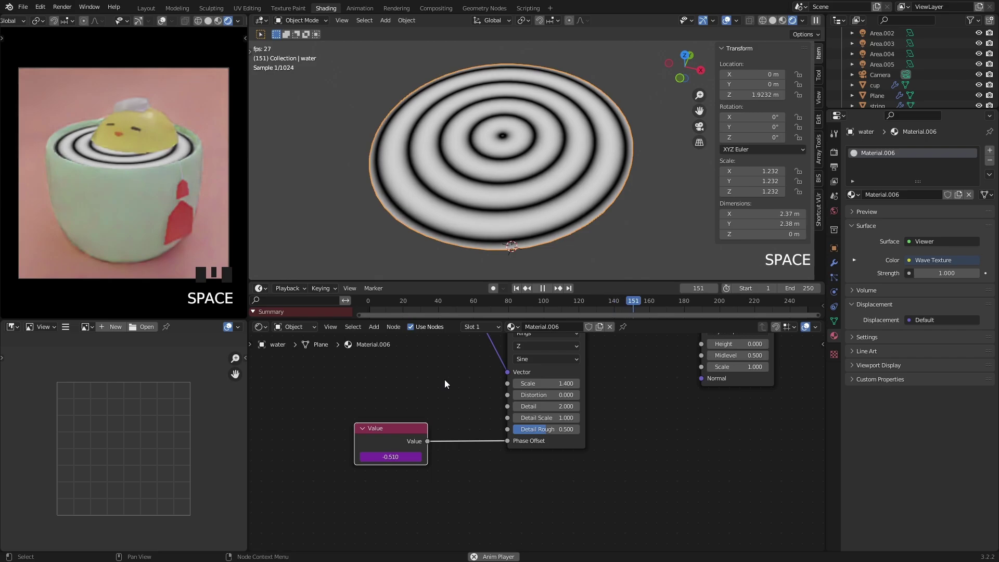
key(space)
Step: Try the expression 1-frame/10 on the Value node and play the animation
click(405, 455)
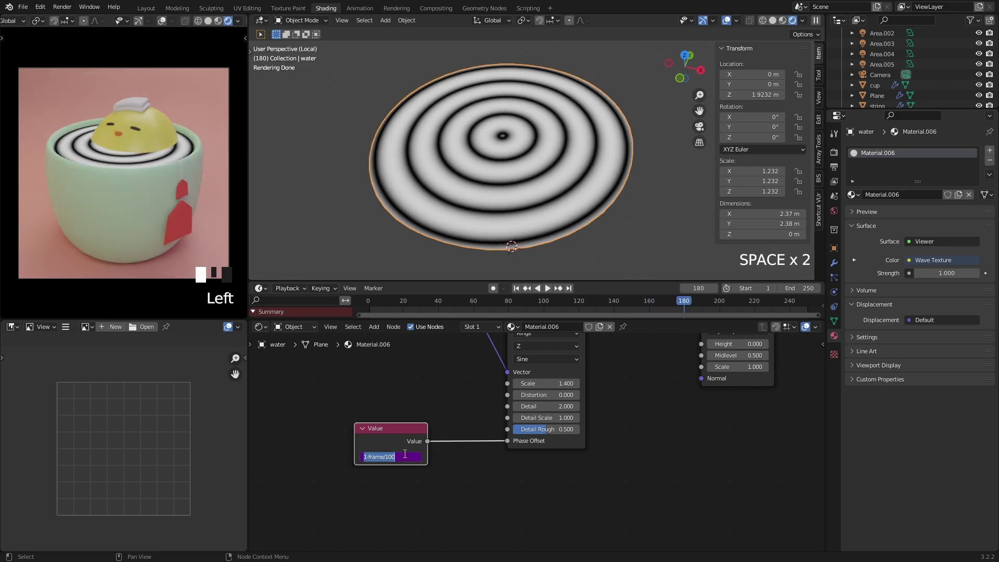
click(405, 455)
key(shift+Left)
key(shift+Left)
key(shift+Left)
text(10)
key(Return)
key(space)
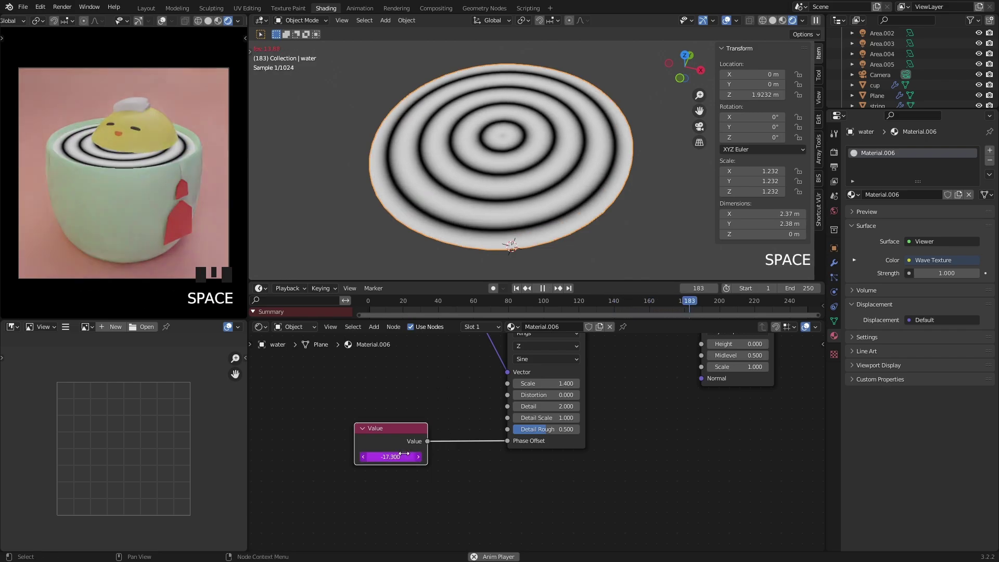
key(space)
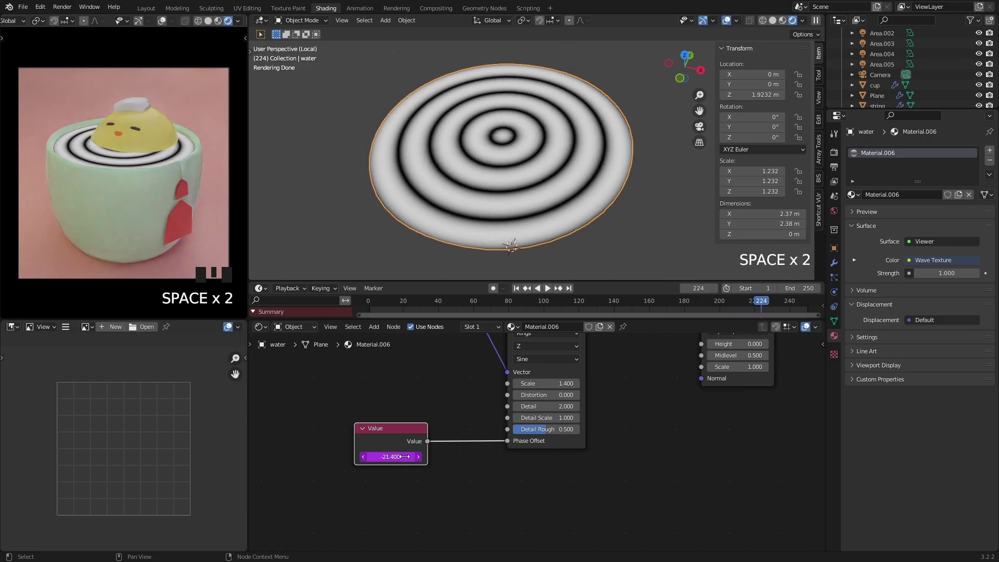
Step: Set the Value node's expression to 1-frame/20 and preview the ripple speed
click(409, 457)
text(1-frame/20)
key(Return)
key(space)
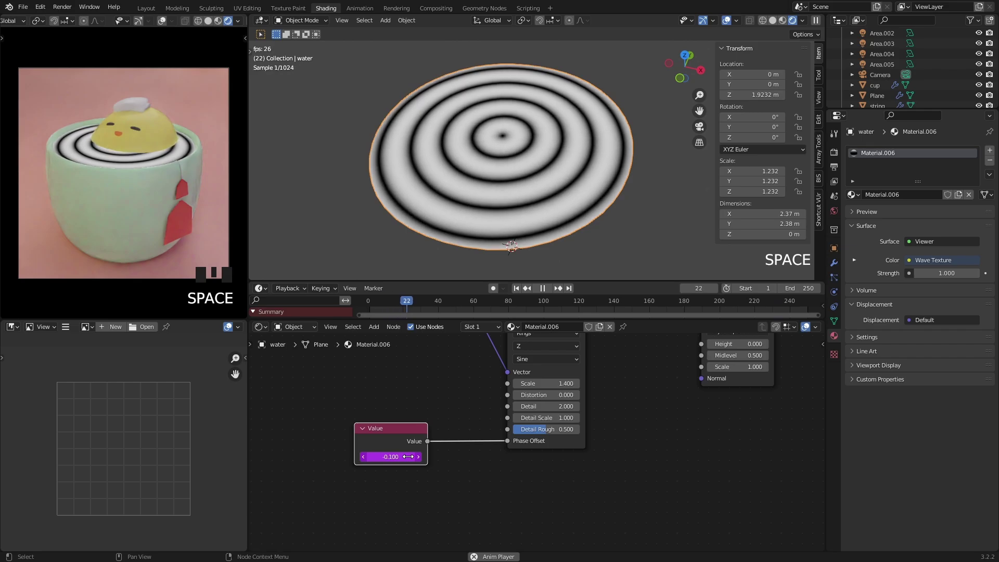
middle_drag(552, 203, 552, 186)
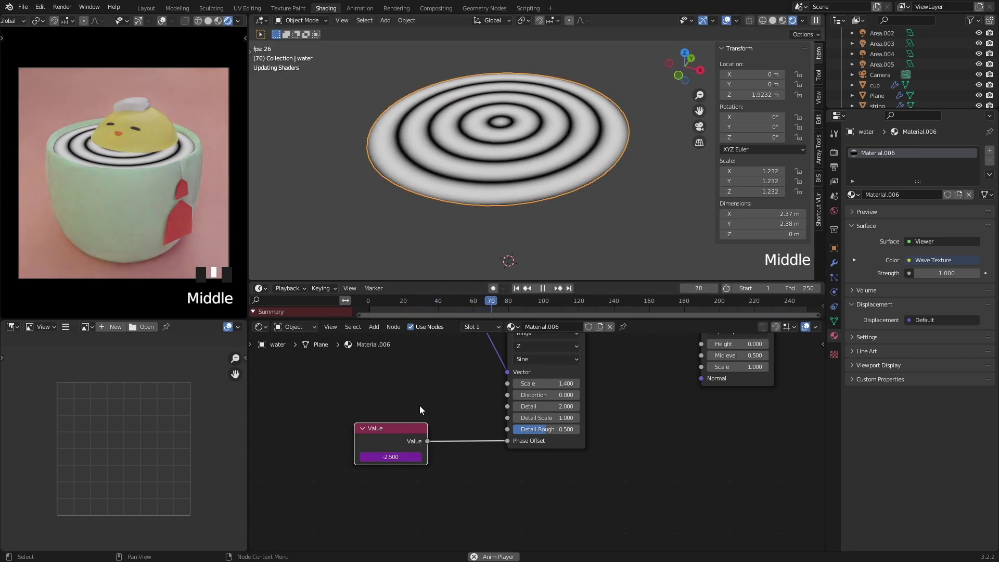
key(space)
Step: Connect the Wave Texture's Color to the Displacement node's Height, and its Displacement output to the Material Output
scroll(476, 352, down, 3)
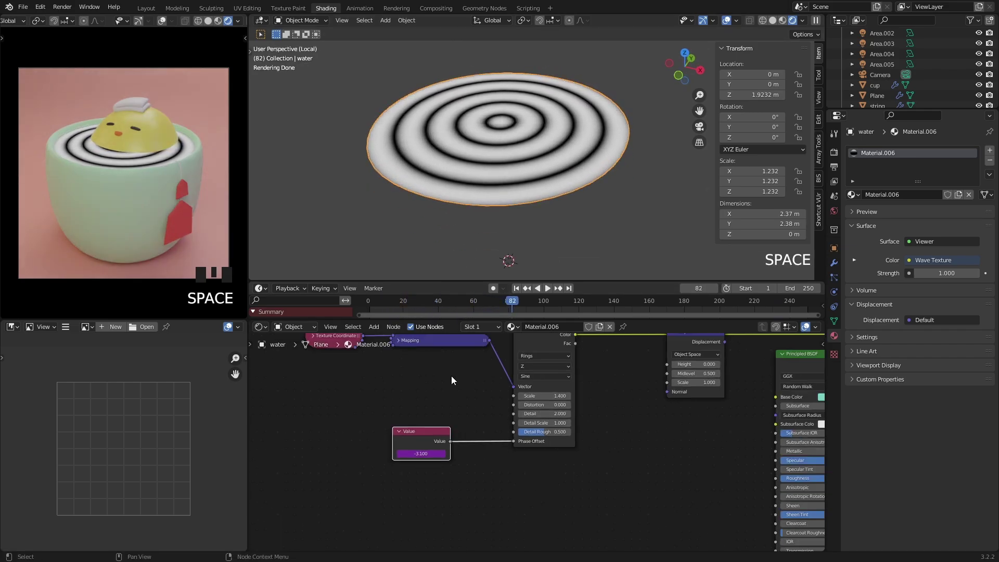
middle_drag(599, 394, 514, 406)
scroll(514, 434, up, 2)
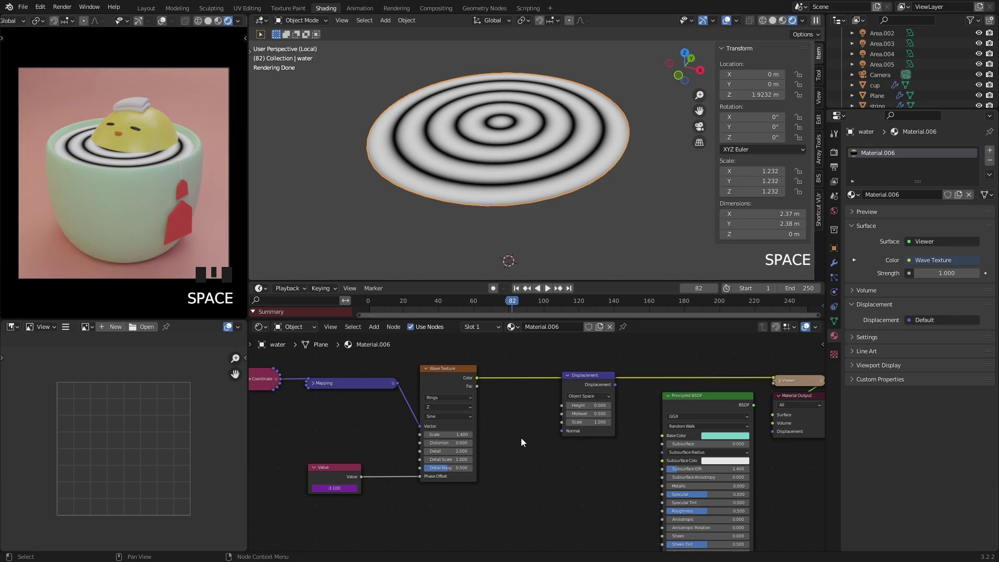
middle_drag(522, 441, 512, 444)
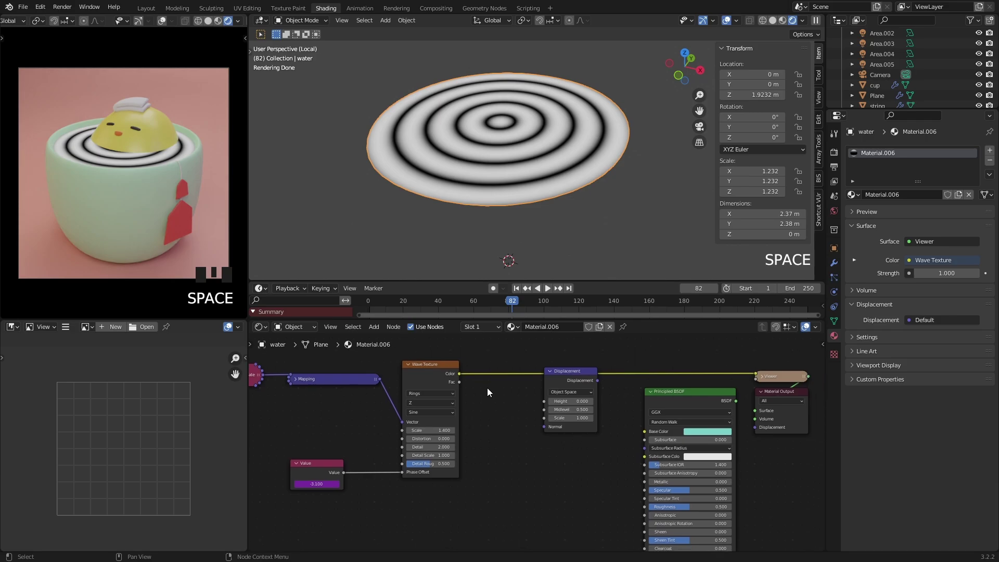
scroll(487, 392, up, 1)
drag(452, 368, 545, 398)
click(569, 364)
middle_drag(576, 383, 534, 398)
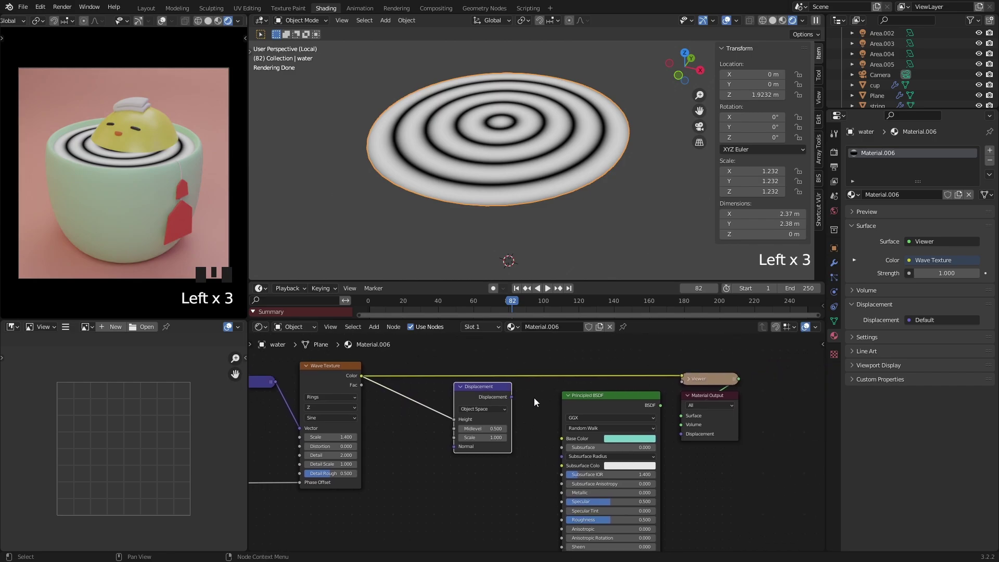
drag(511, 397, 681, 434)
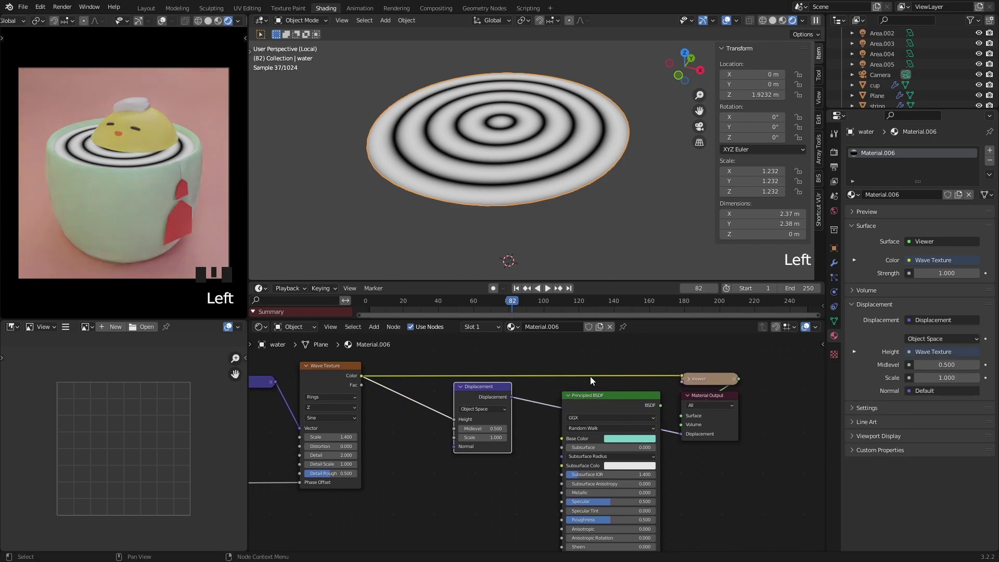
Step: Output the Principled BSDF to the Material Output's Surface instead of the Wave Texture preview
middle_drag(590, 381, 590, 369)
middle_drag(531, 149, 542, 179)
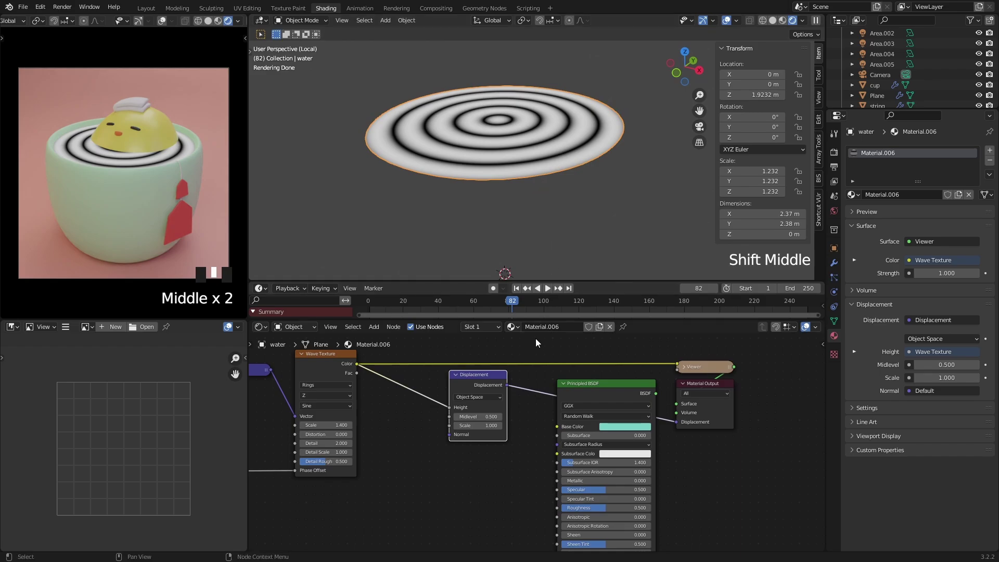
click(611, 383)
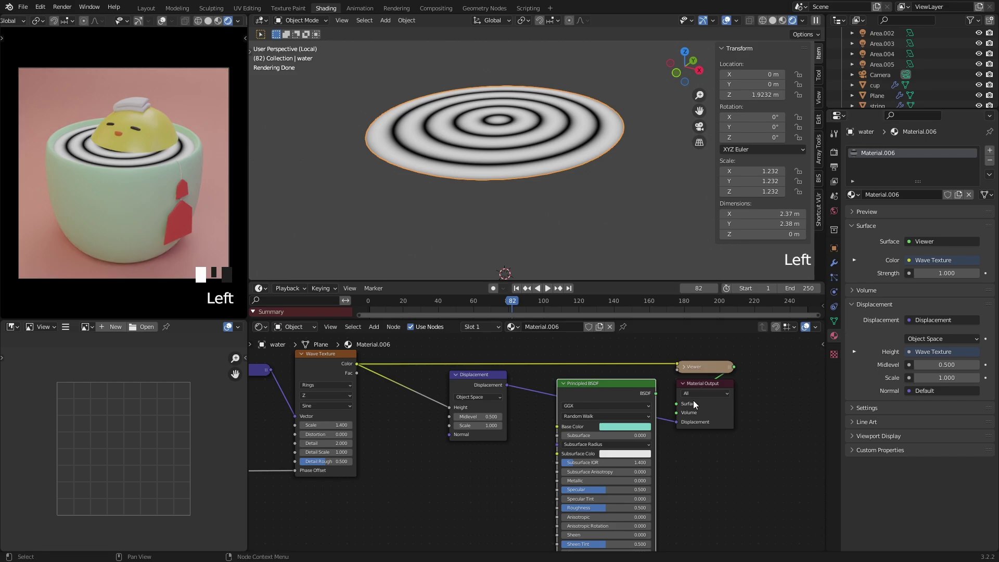
click(629, 368)
click(629, 380)
middle_drag(650, 393, 633, 388)
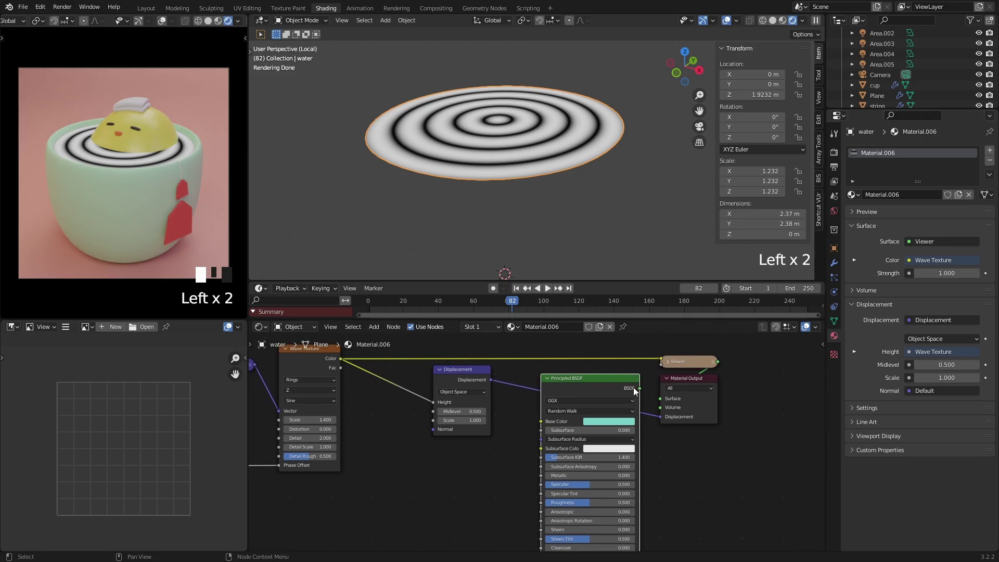
drag(639, 387, 614, 376)
ctrl+shift+click(611, 376)
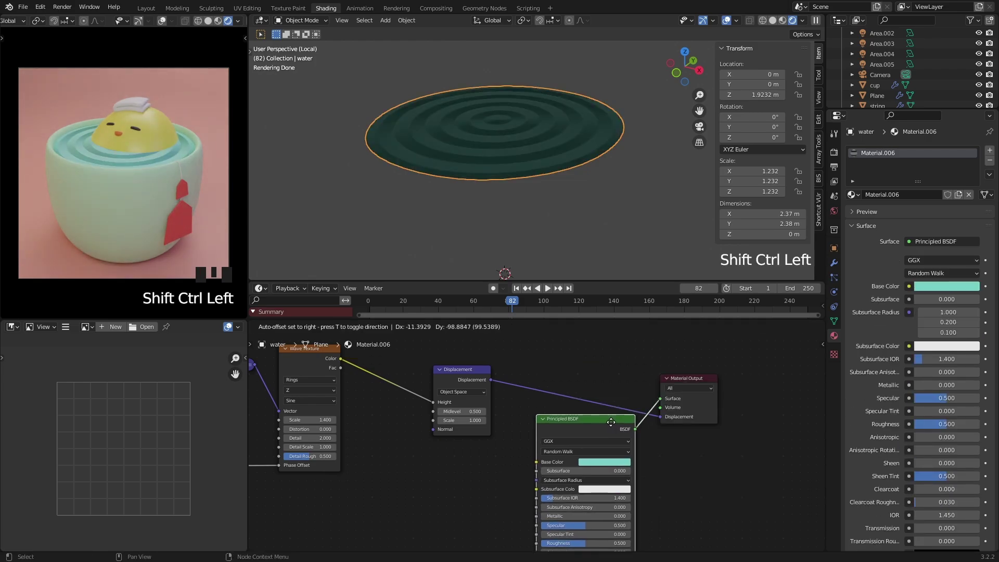
Step: Preview the Displacement node on the water and move the Principled BSDF node clear of its links
ctrl+shift+click(459, 370)
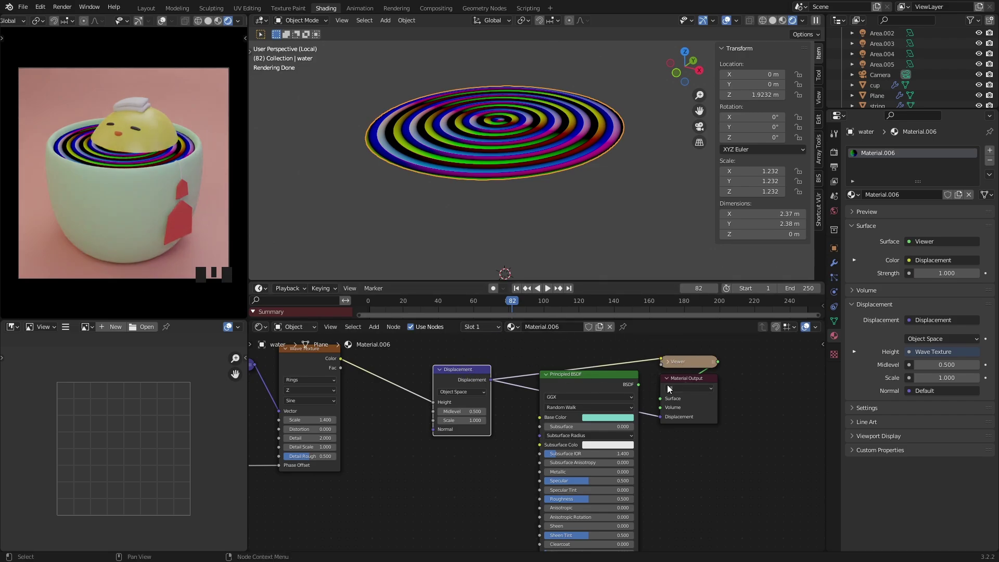
drag(597, 382, 578, 431)
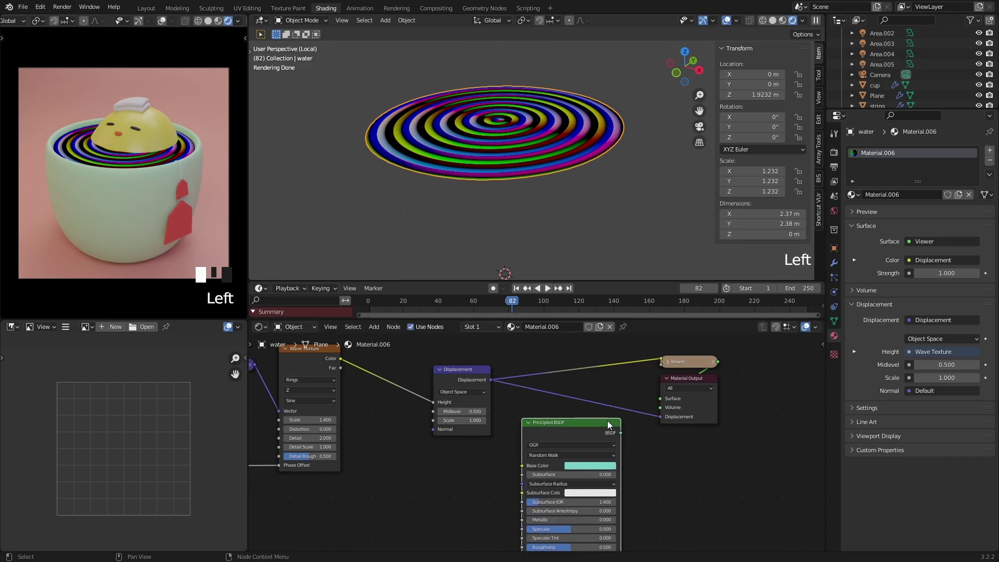
click(686, 363)
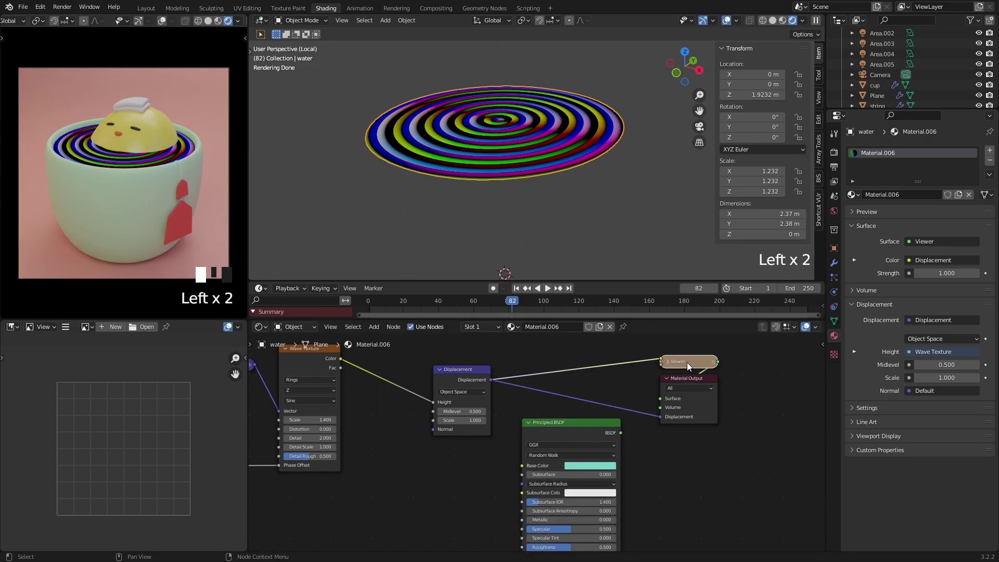
Step: Reconnect the Principled BSDF's BSDF output to the Material Output's Surface input
ctrl+shift+click(588, 422)
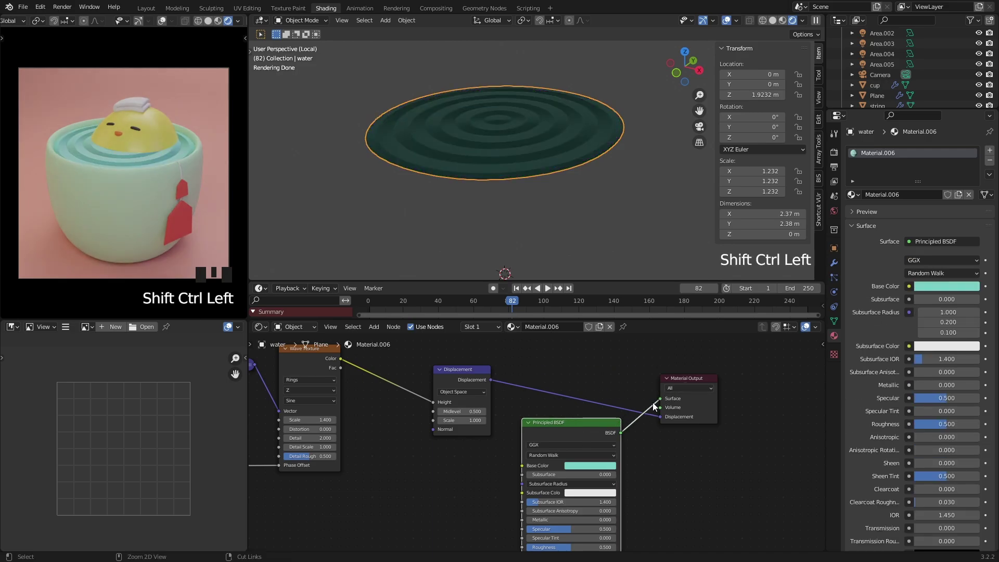
ctrl+right_drag(661, 399, 655, 408)
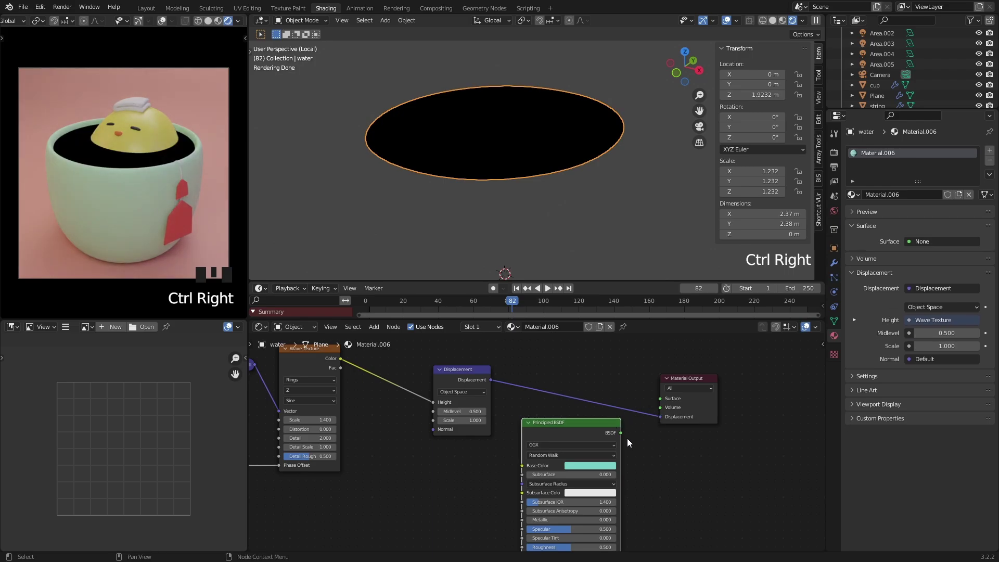
drag(621, 432, 661, 398)
middle_drag(581, 194, 545, 171)
scroll(553, 177, up, 1)
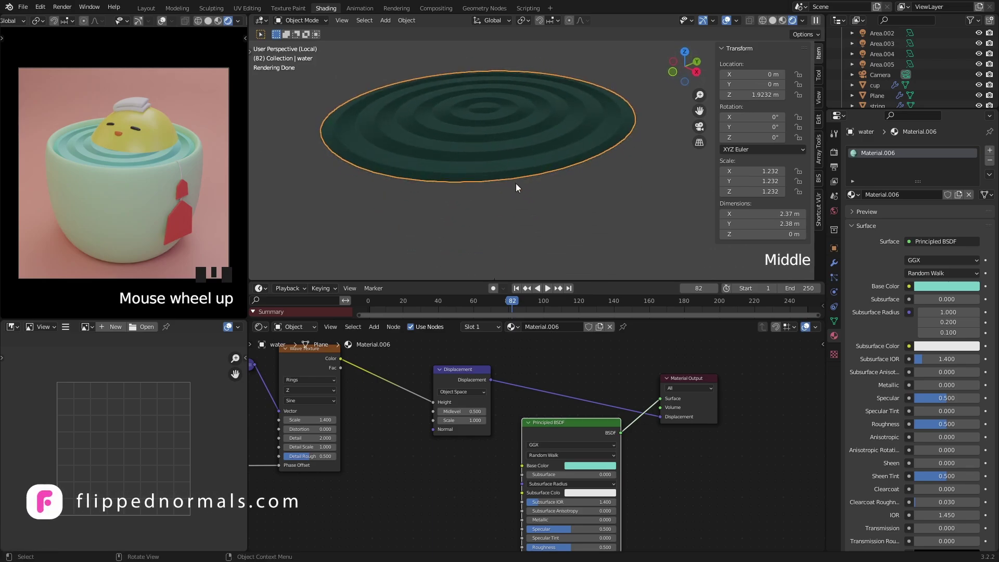
Step: Set the water material's displacement method to Displacement and Bump and play the animation
scroll(880, 362, down, 8)
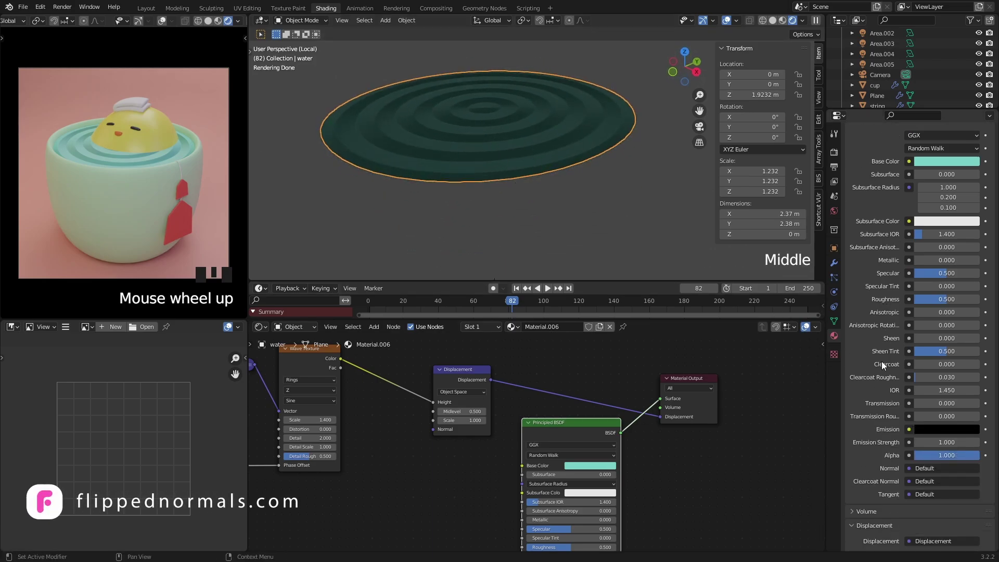
scroll(881, 357, down, 2)
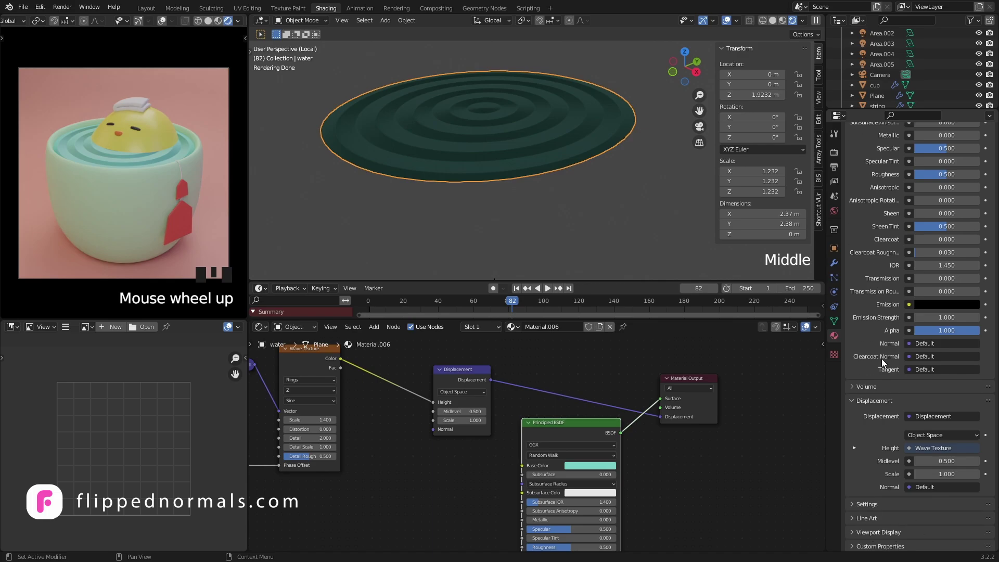
scroll(881, 360, down, 1)
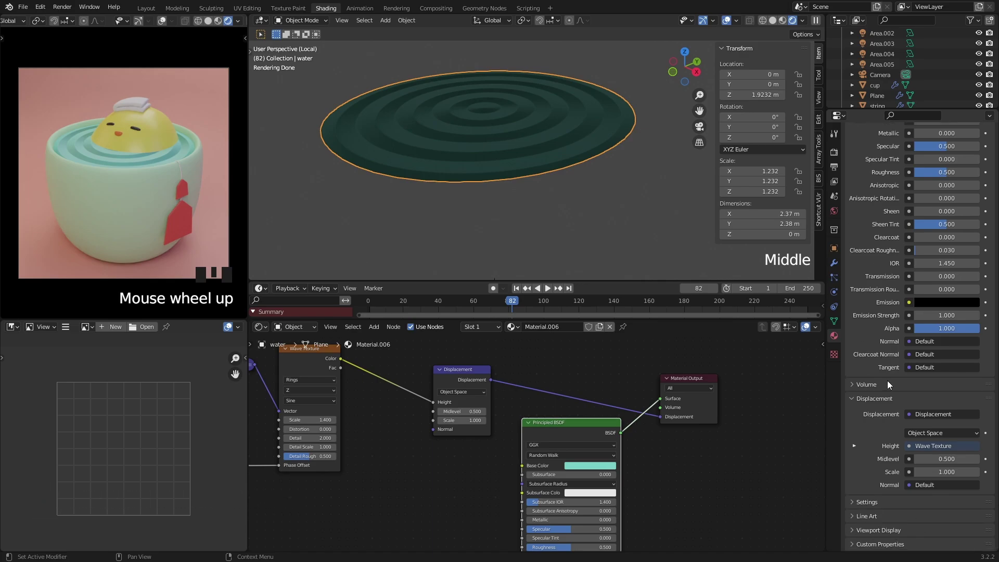
click(862, 502)
scroll(875, 405, down, 6)
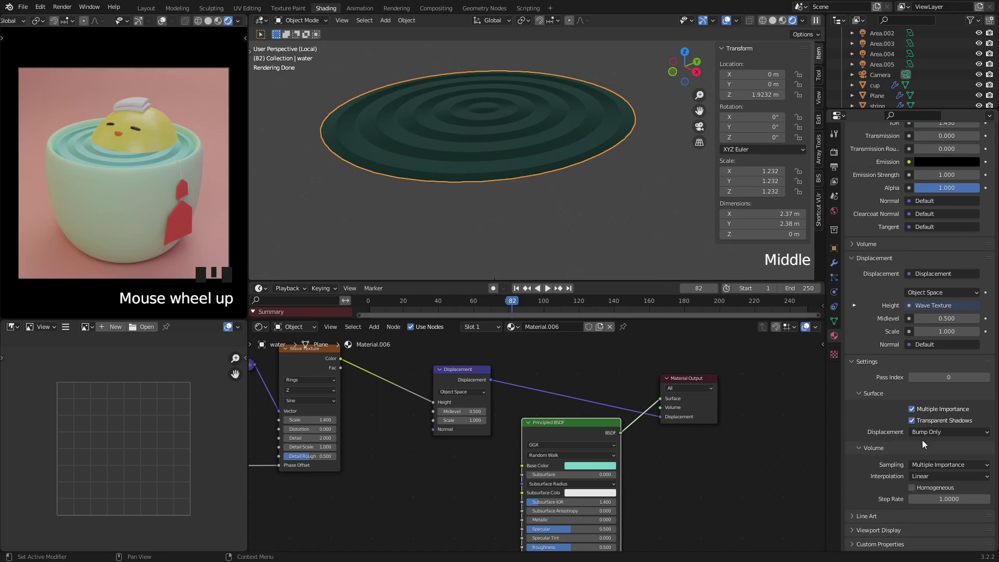
click(941, 431)
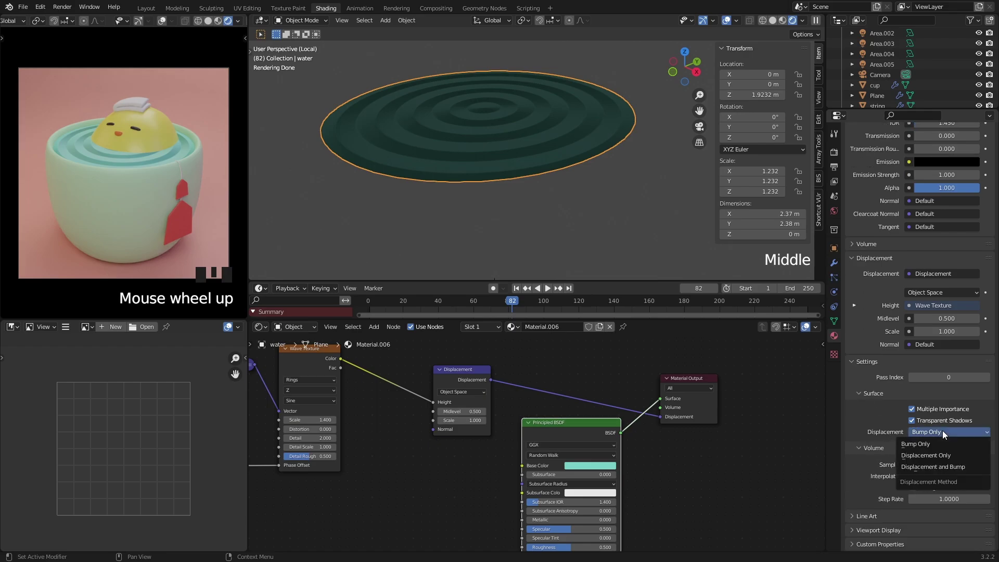
click(944, 466)
scroll(526, 130, down, 1)
middle_drag(526, 131, 528, 167)
key(space)
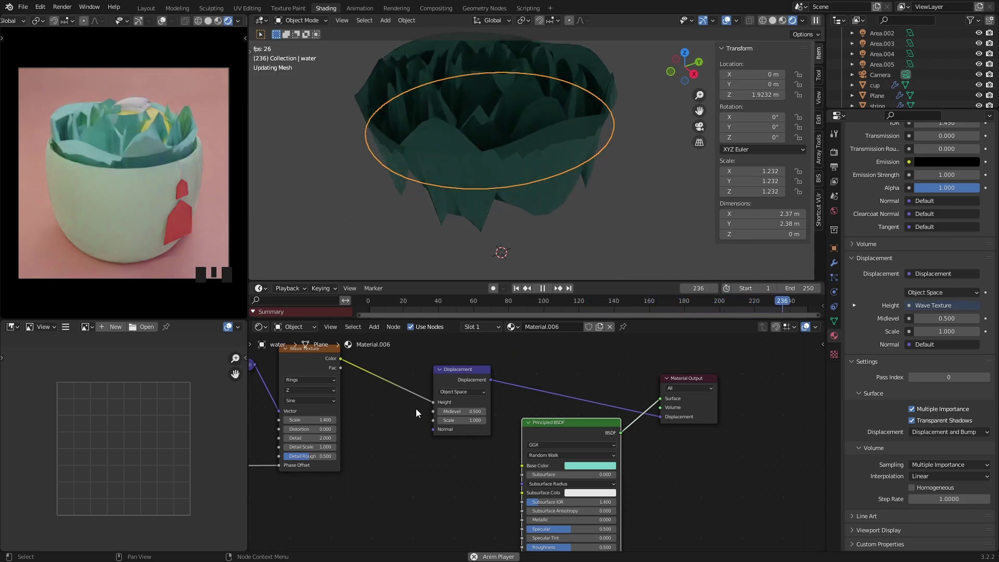
Step: Try a Scale of 0.1 on the Displacement node and play the animation
scroll(417, 408, up, 2)
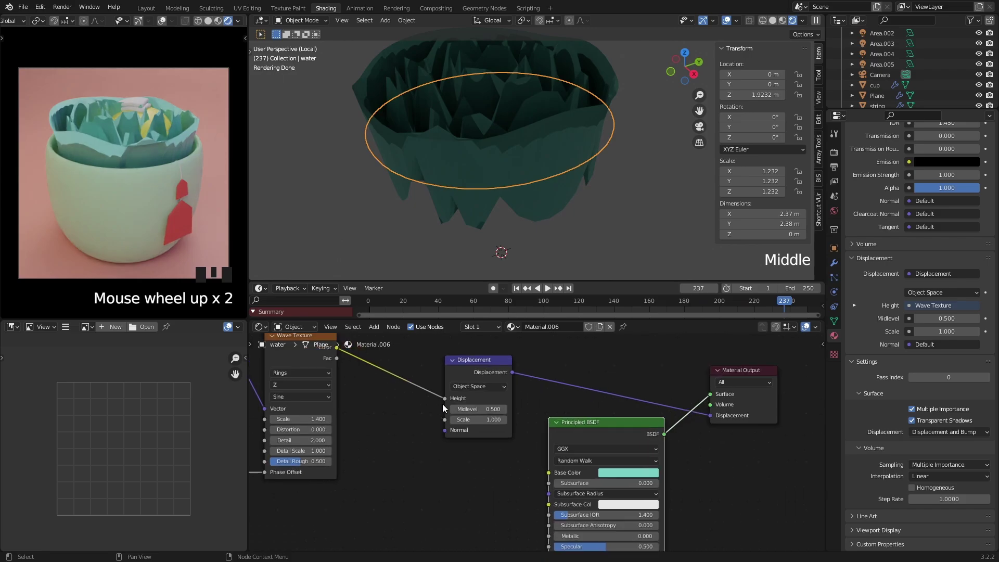
click(494, 419)
text(.1)
key(Return)
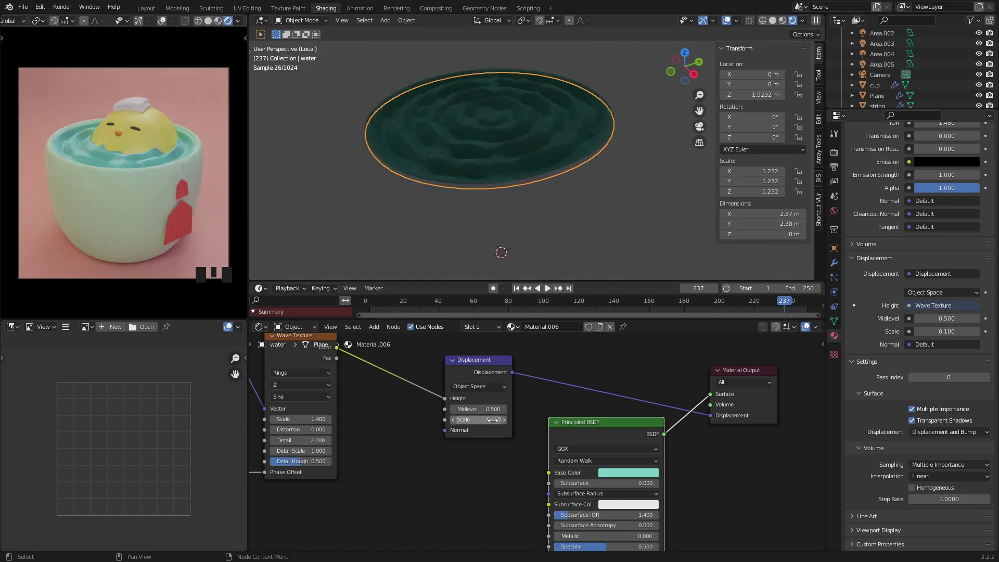
shift+middle_drag(425, 139, 502, 152)
key(space)
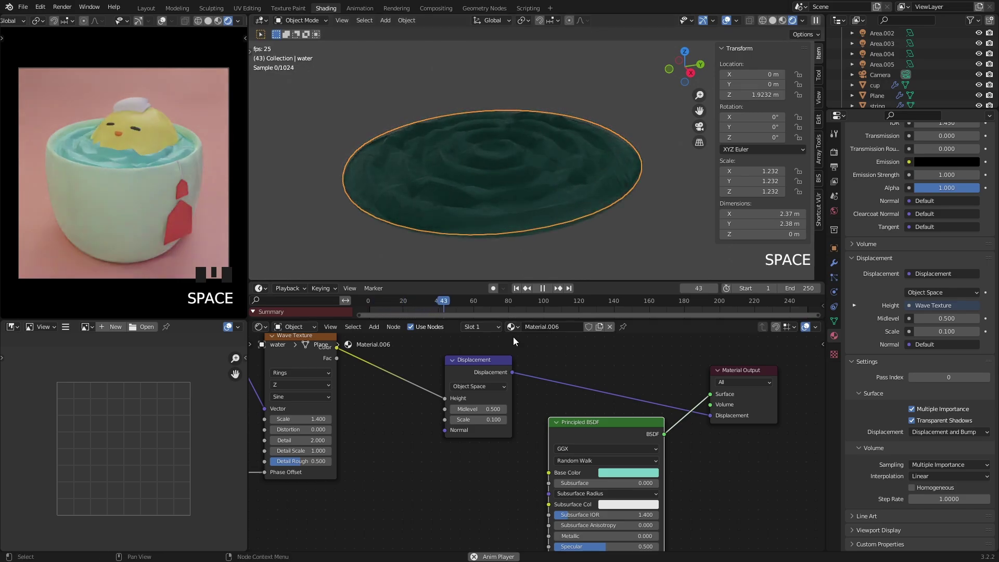
key(space)
Step: Try a Scale of 0.05 on the Displacement node and play the ripples back
click(486, 421)
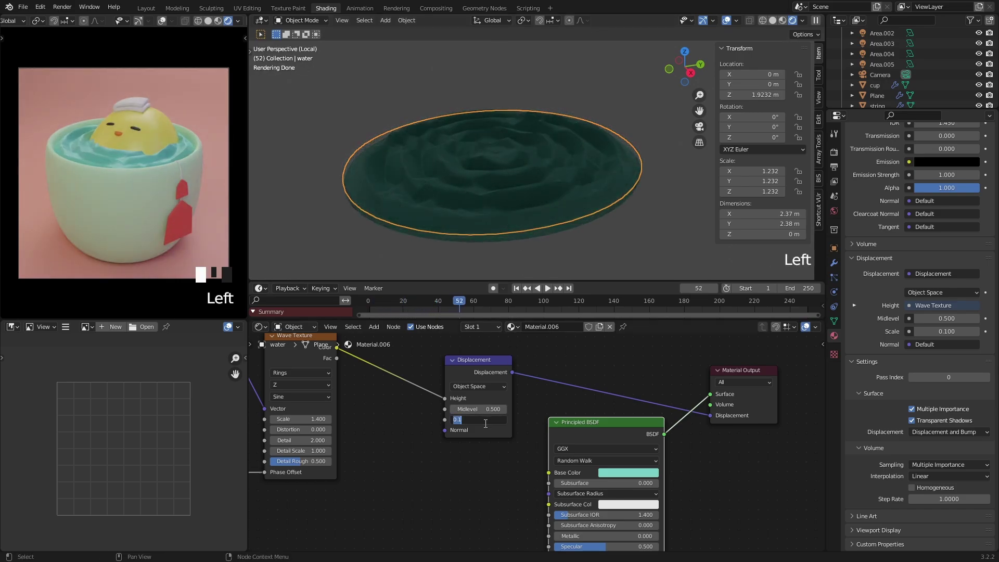
text(.05)
key(Return)
key(space)
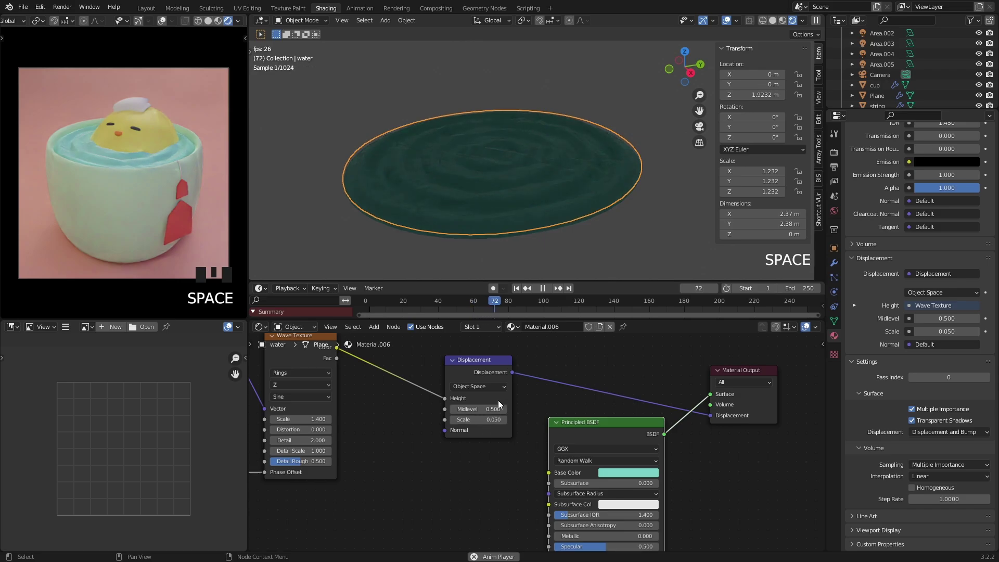
key(space)
Step: Try a Scale of 0.01 on the Displacement node and preview the water's motion
click(488, 419)
text(.01)
key(Return)
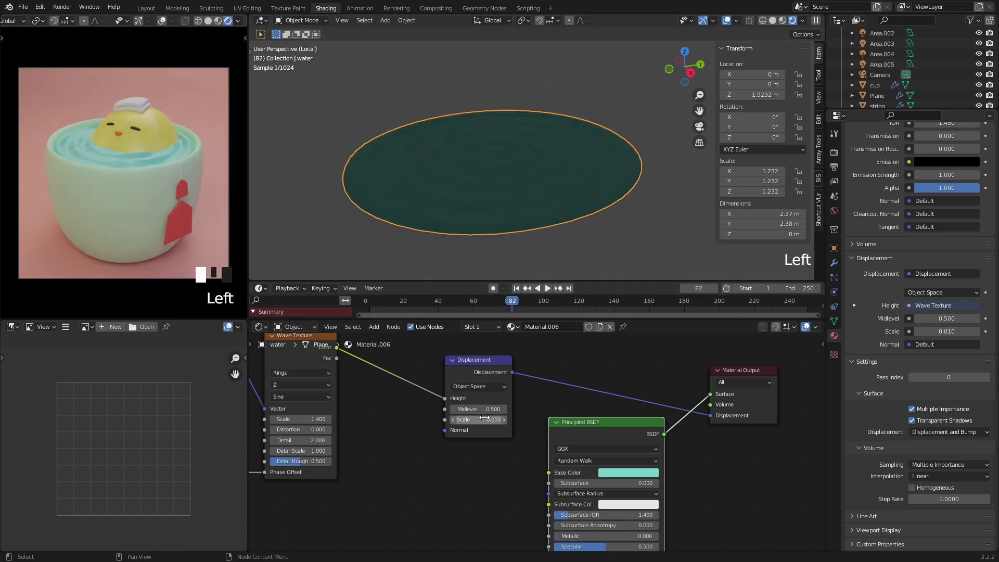
click(572, 90)
key(space)
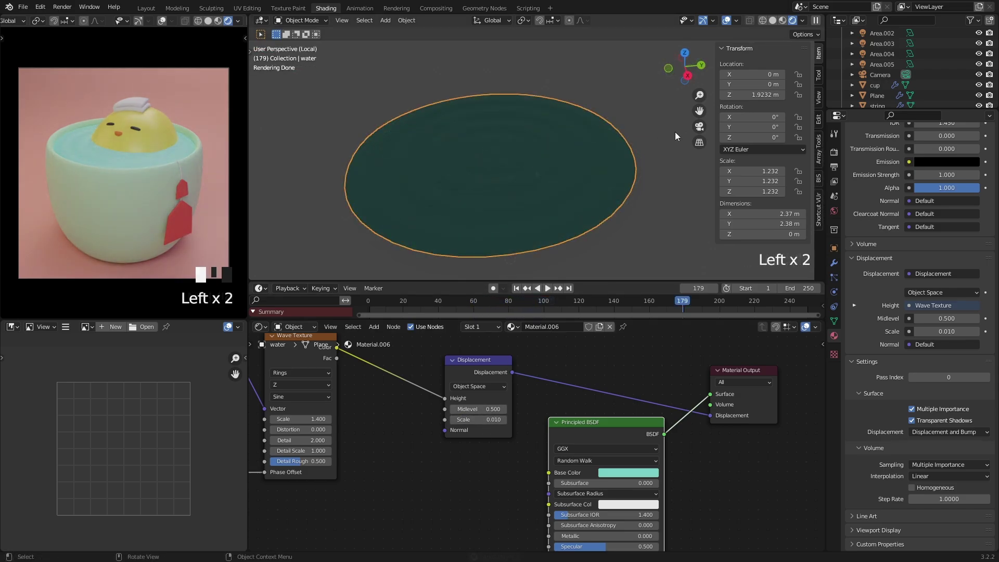
middle_drag(556, 160, 555, 171)
Step: Exit local view so the water is seen with the cup and chick
key(alt+q)
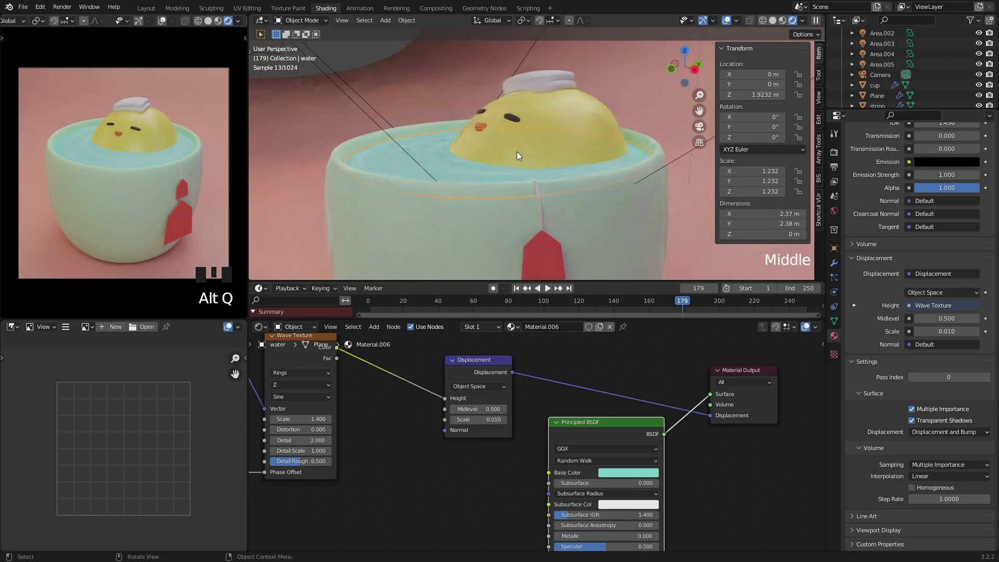
scroll(489, 158, up, 2)
middle_drag(465, 164, 437, 172)
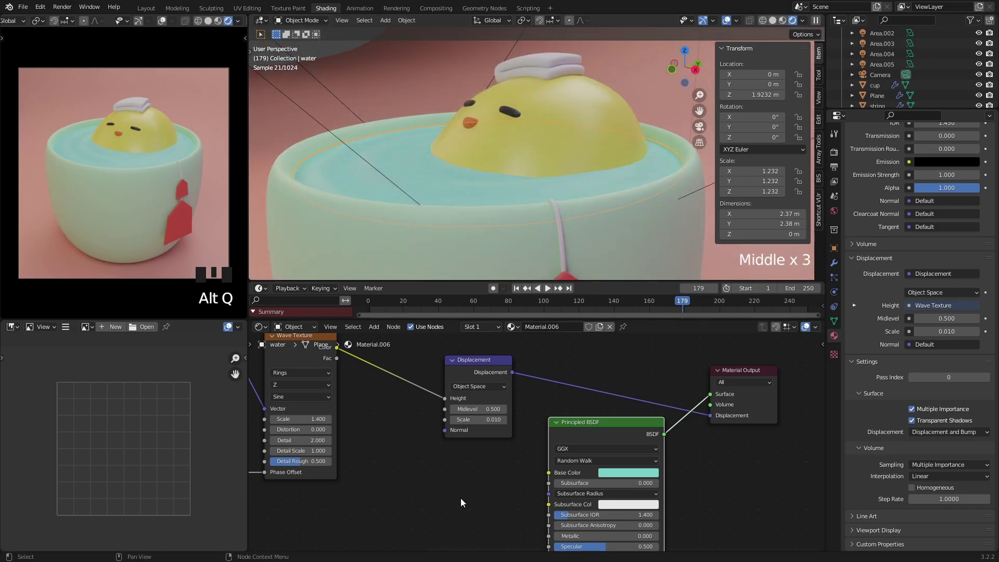
Step: Set the Displacement node's Scale to 0.02 and preview the animated ripples around the chick
drag(488, 420, 488, 420)
text(0.02)
key(Return)
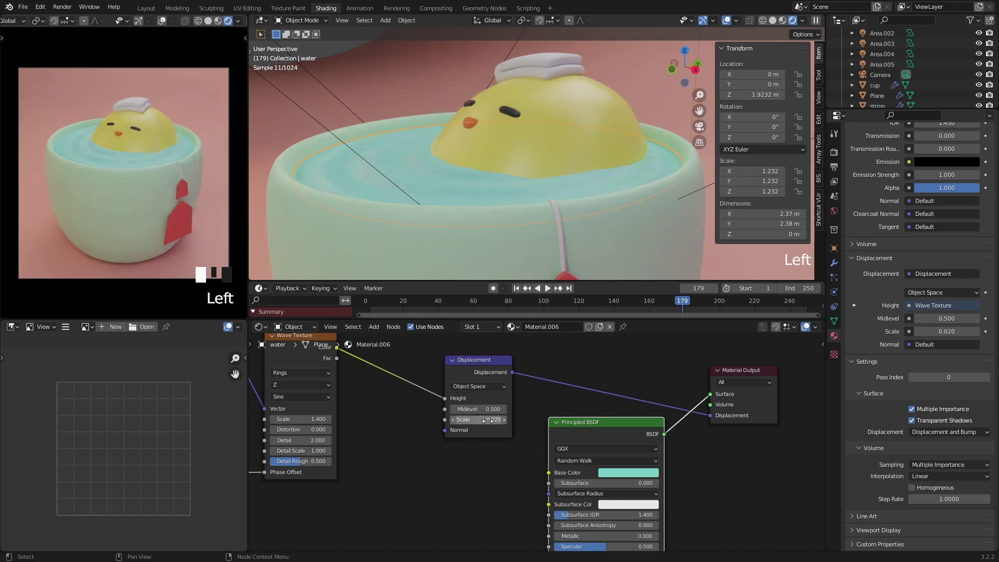
middle_drag(442, 139, 355, 40)
click(430, 80)
middle_drag(430, 79, 438, 91)
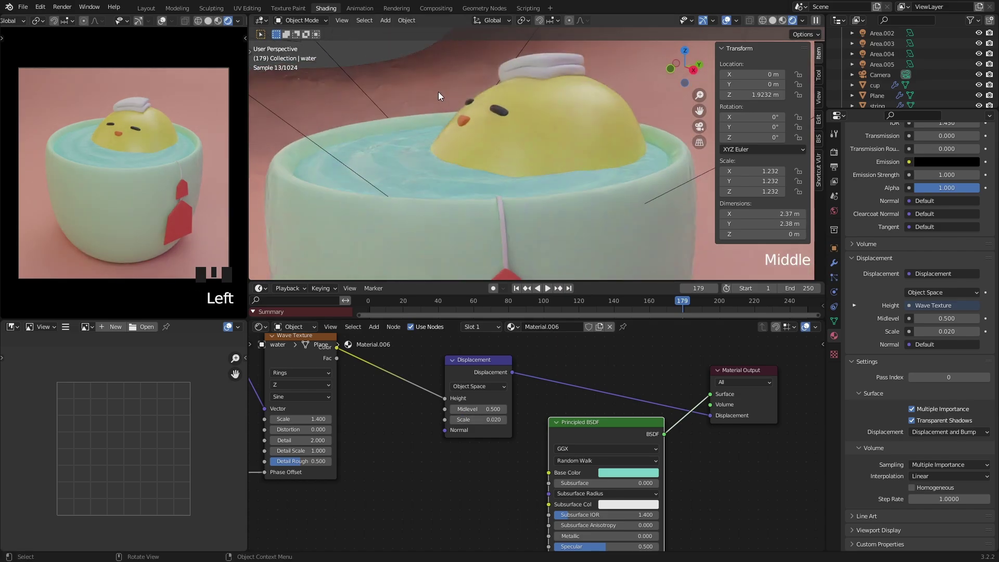
key(space)
key(space)
middle_drag(445, 148, 425, 155)
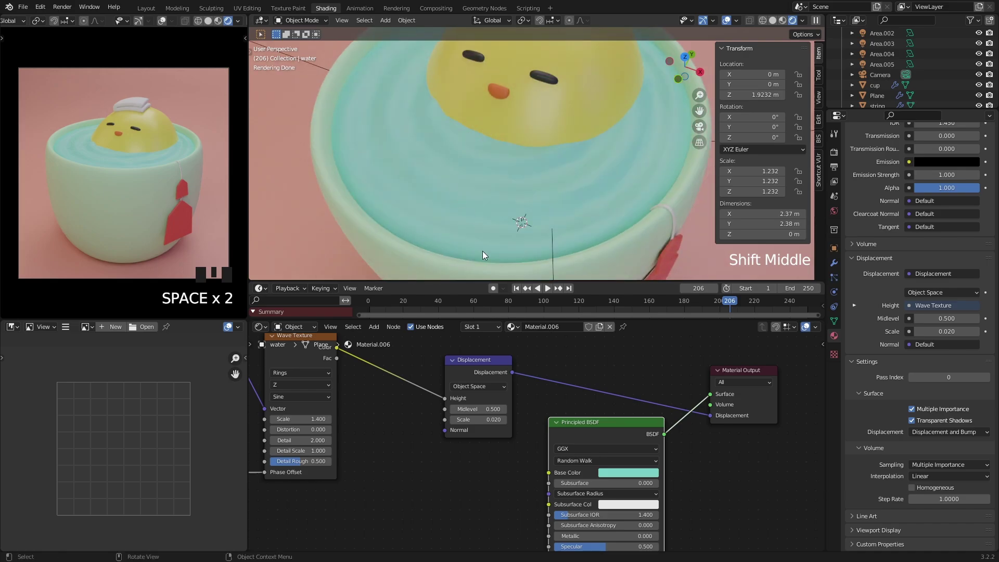
Step: Preview the Wave Texture's rings on the water and try a Distortion of 1
shift+middle_drag(482, 361, 479, 386)
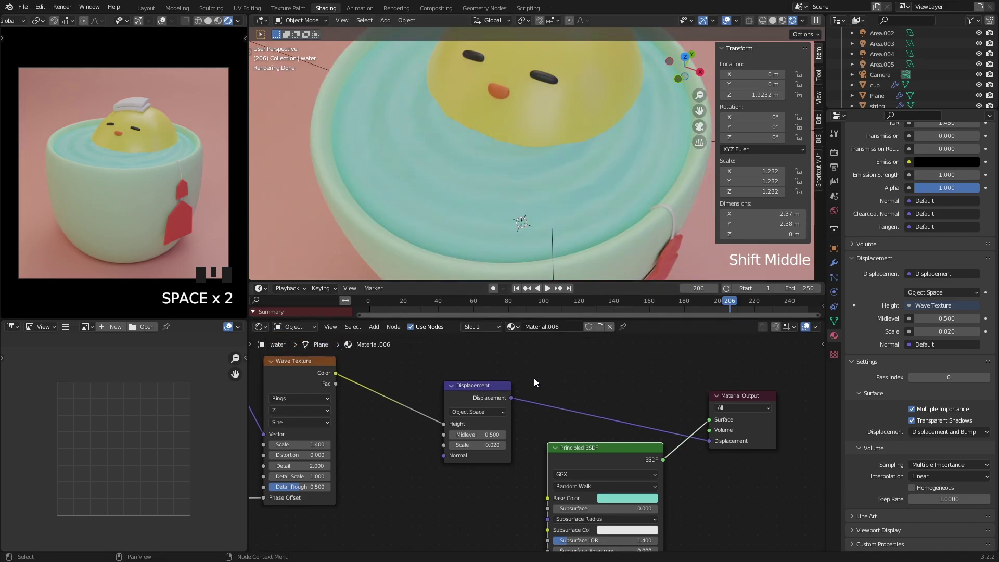
shift+middle_drag(326, 358, 378, 357)
ctrl+shift+click(369, 357)
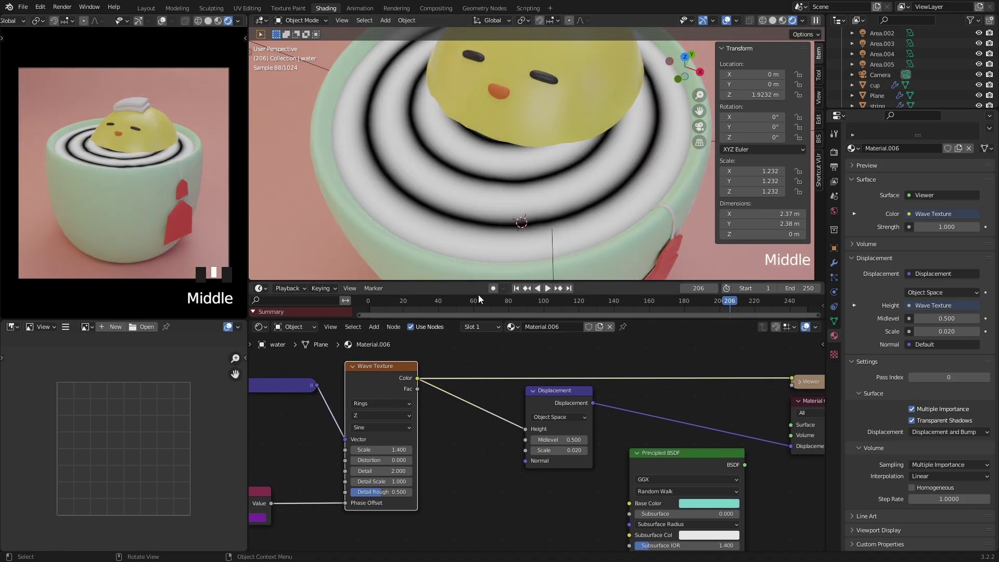
click(392, 460)
text(1)
key(Return)
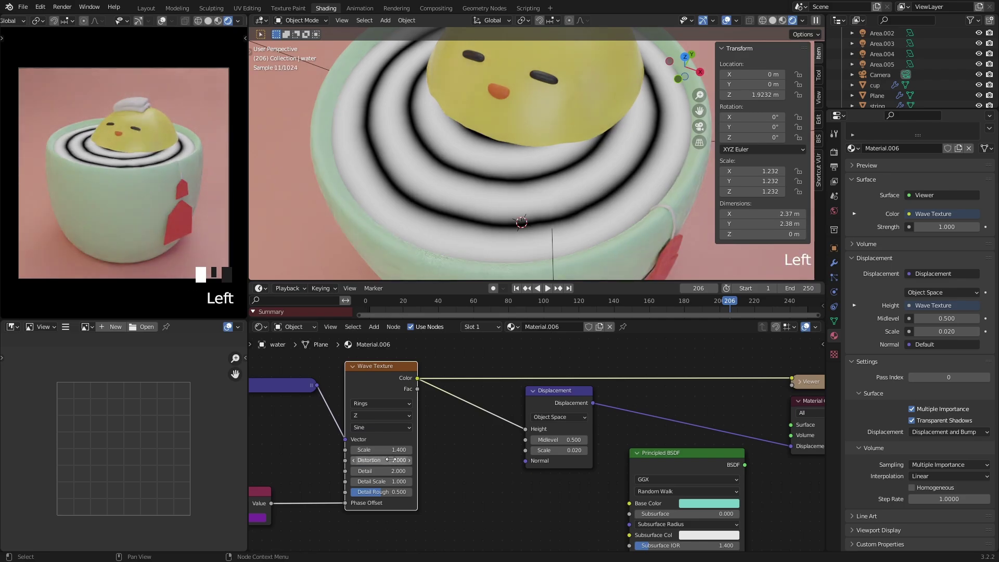
Step: Set the Wave Texture's Distortion to 2 and play the animation
double_click(392, 460)
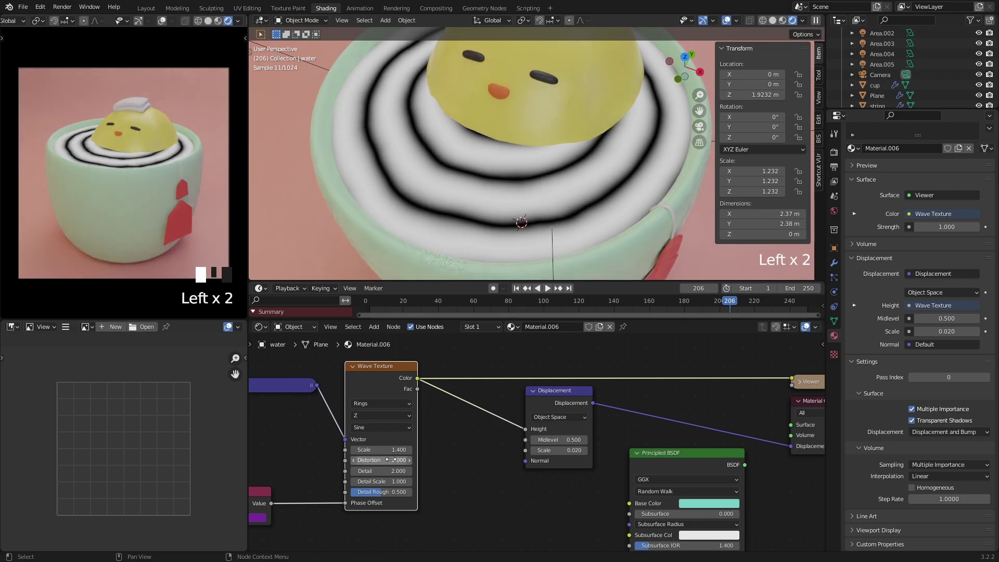
key(Return)
middle_drag(497, 219, 510, 200)
key(space)
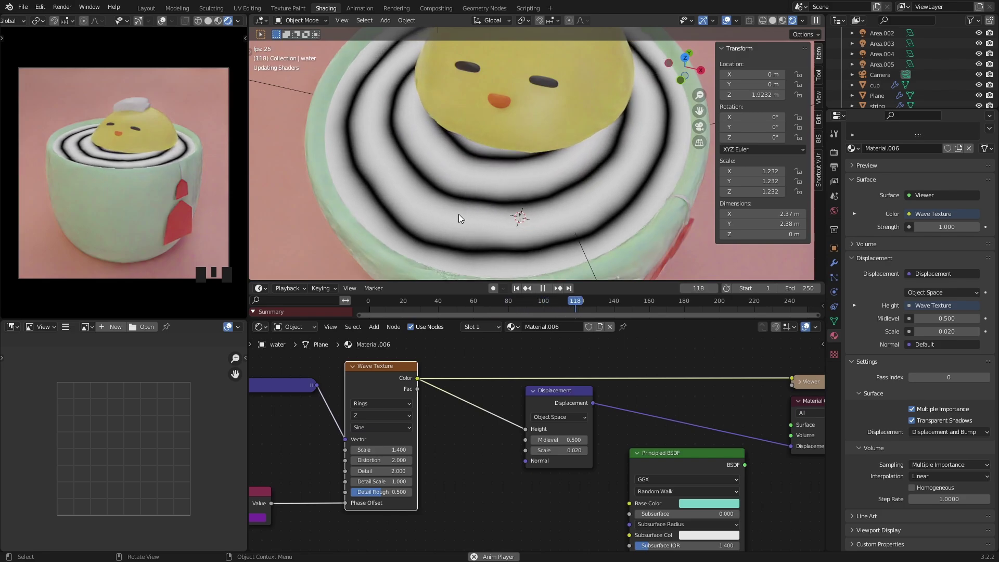
key(space)
Step: Set the Wave Texture's Detail Scale to 2
click(400, 481)
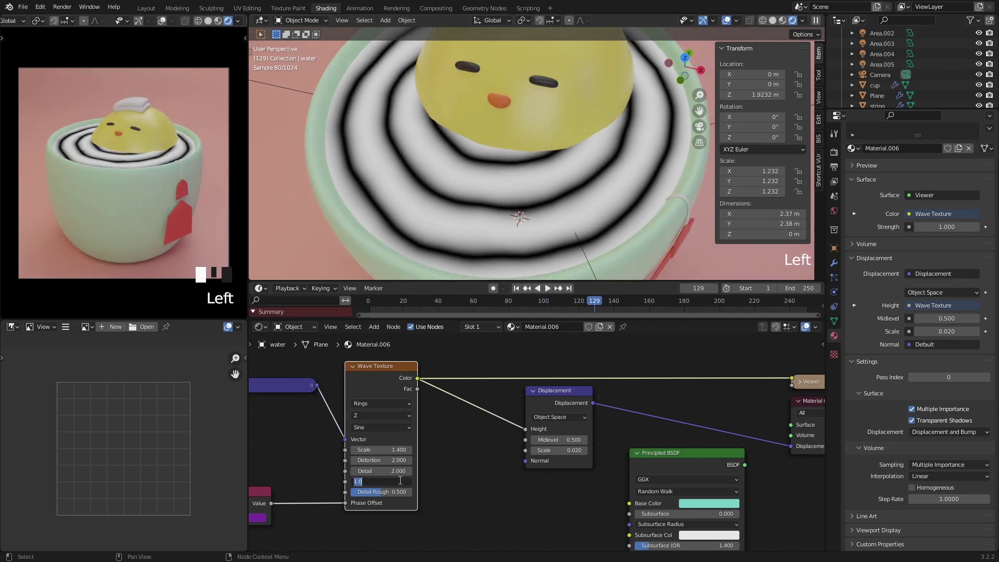
text(2)
key(Return)
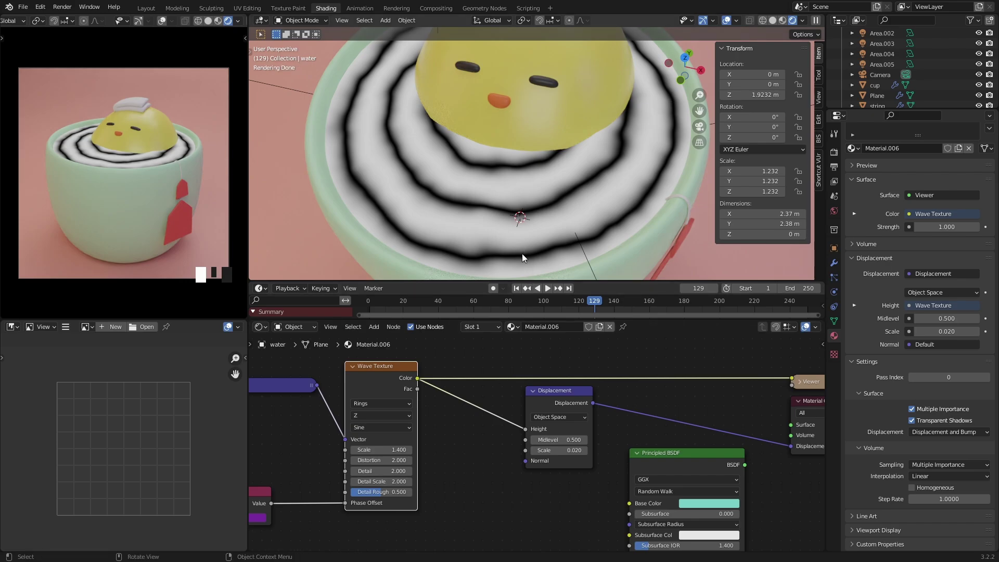
Step: Set the Wave Texture's Detail Scale to 1.5 while playing the animation to check the rings
key(space)
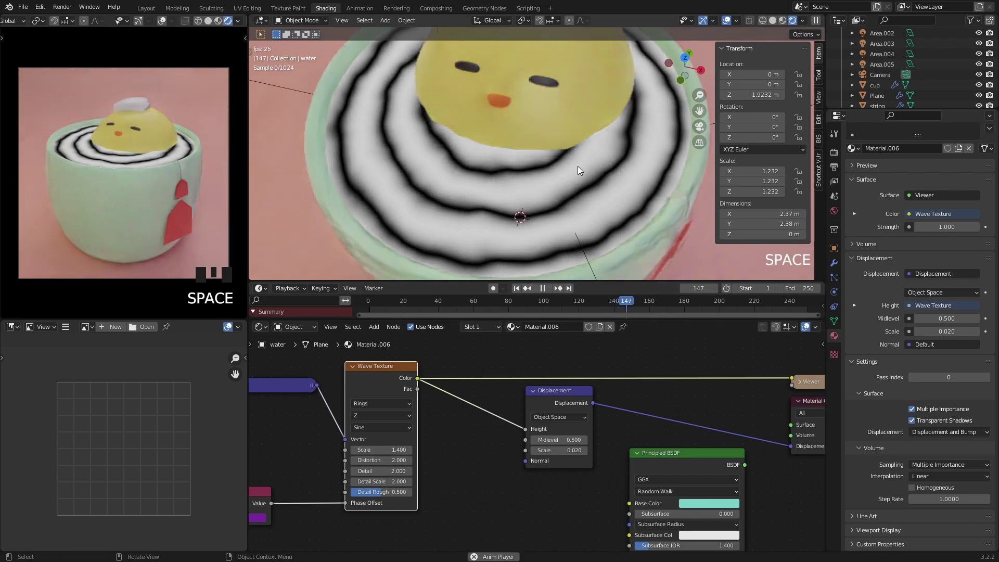
click(403, 481)
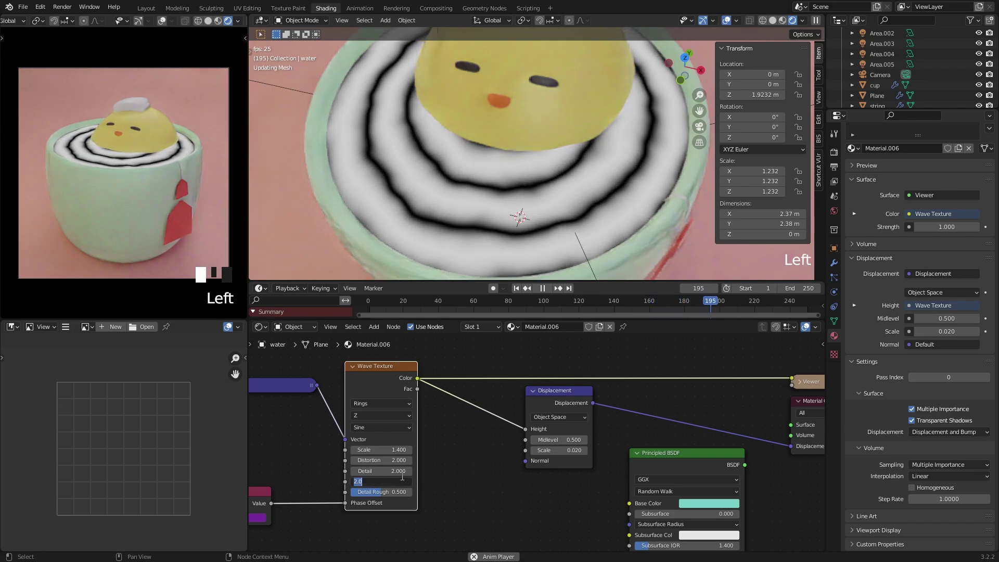
text(1.5)
key(Return)
key(space)
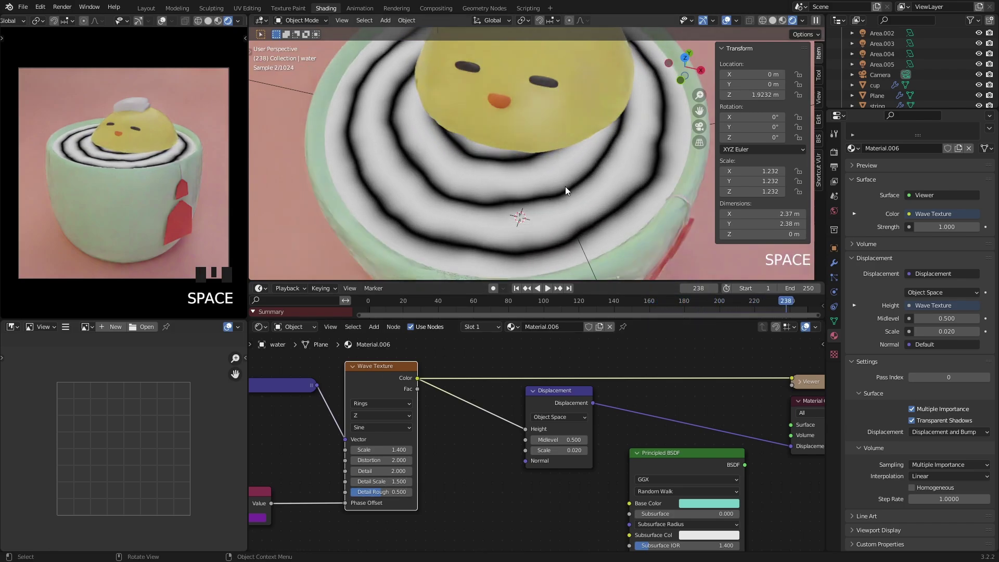
Step: Reconnect the Principled BSDF to the Material Output's Surface in place of the Wave Texture preview
middle_drag(682, 451, 664, 446)
ctrl+shift+click(671, 442)
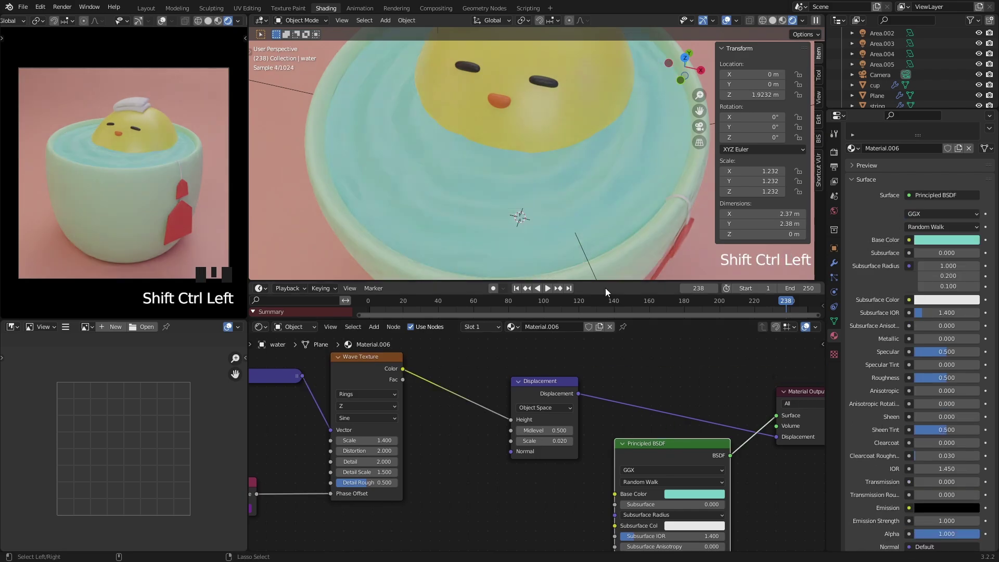
middle_drag(496, 136, 528, 160)
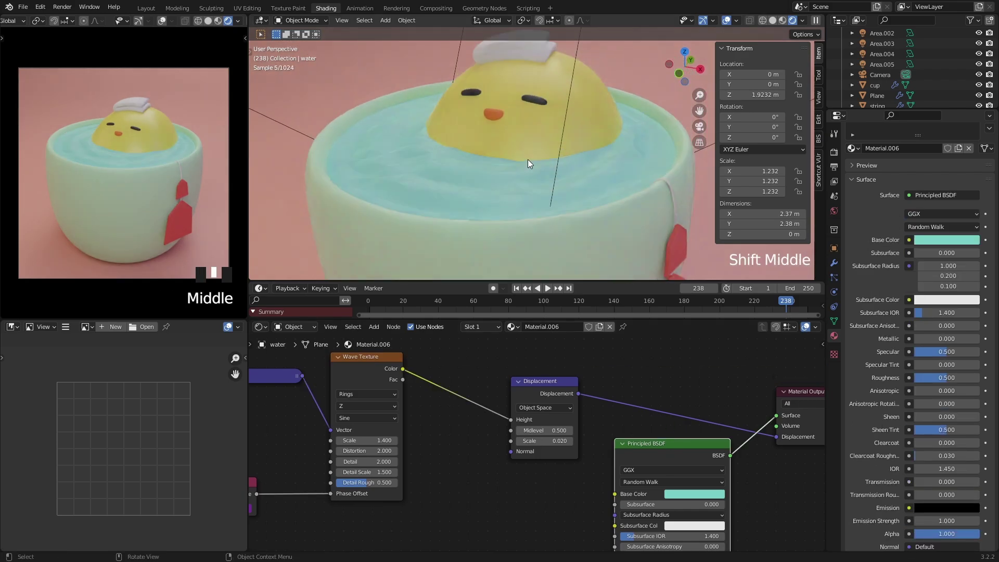
Step: Check the water plane's wireframe density and raise its Subdivision modifier to 4 levels for both viewport and render
click(484, 182)
key(shift+z)
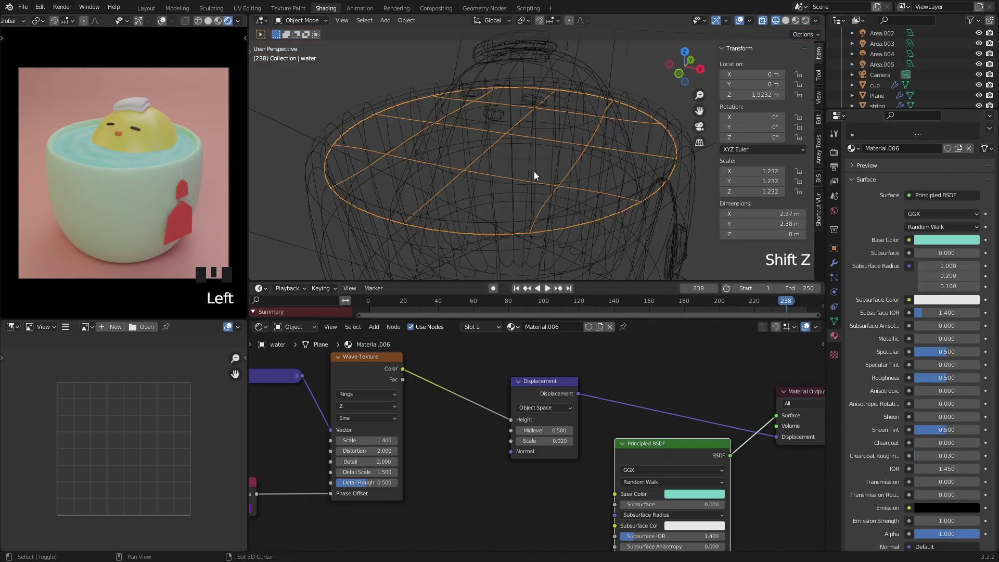
middle_drag(517, 179, 647, 223)
key(shift+z)
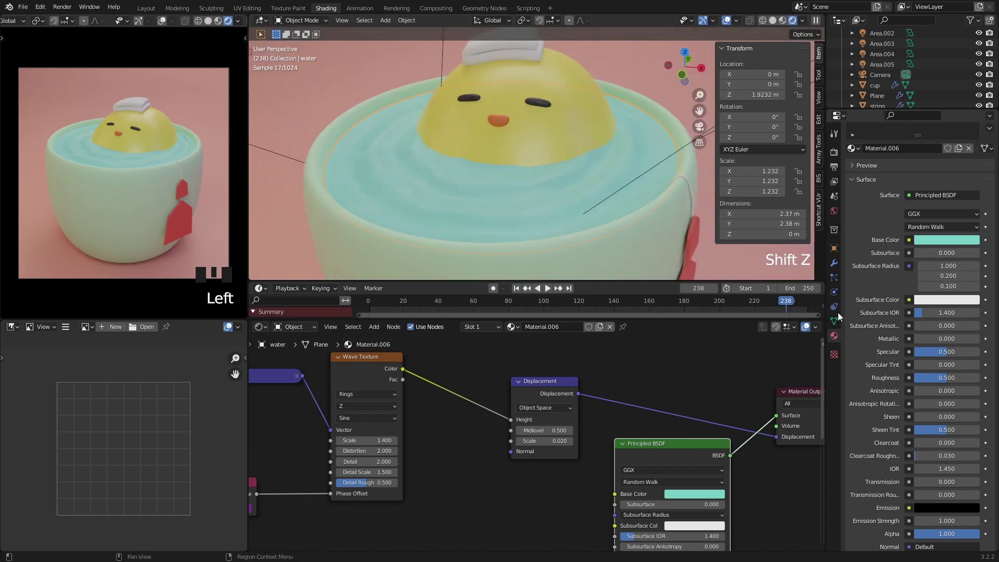
click(834, 262)
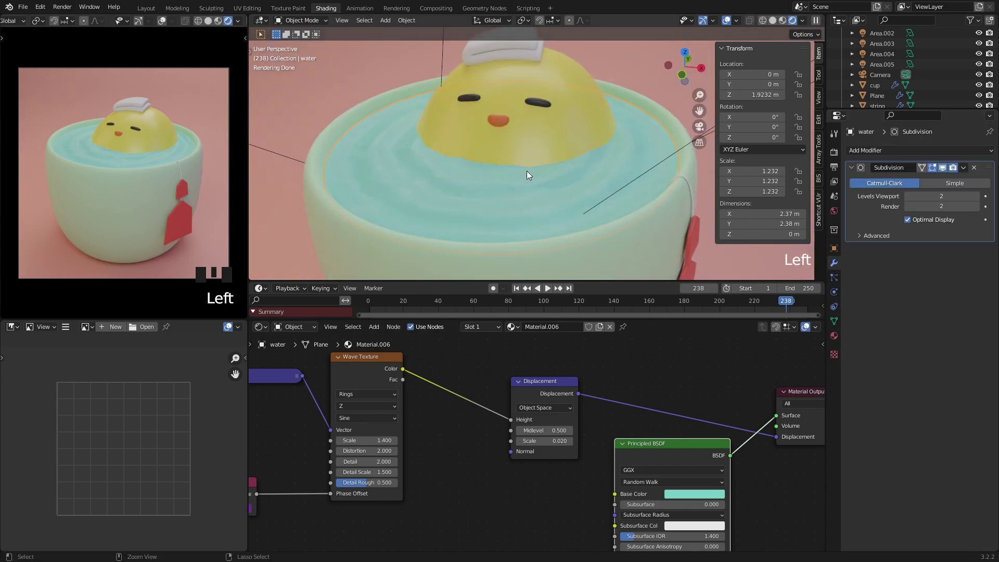
key(ctrl+4)
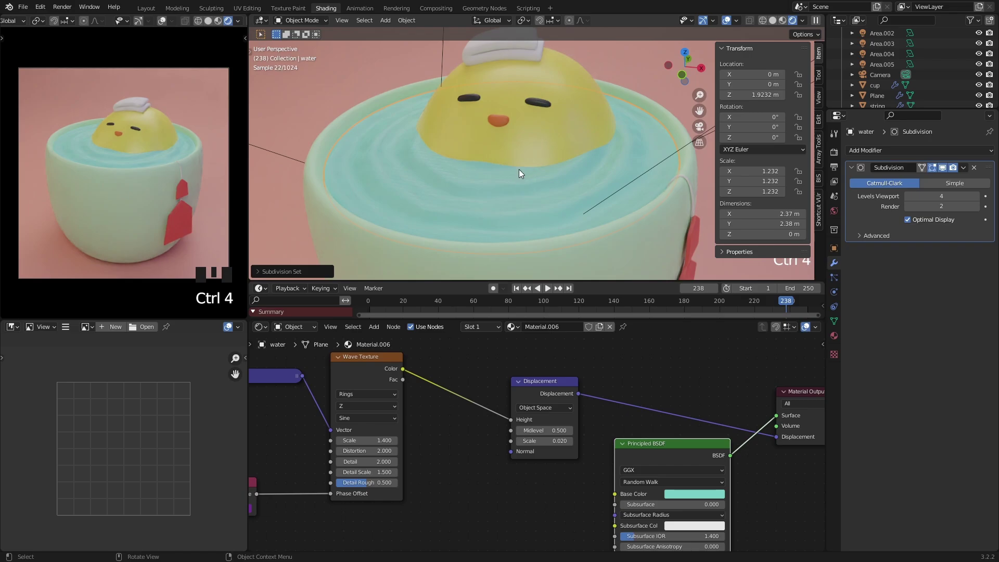
click(976, 207)
click(976, 207)
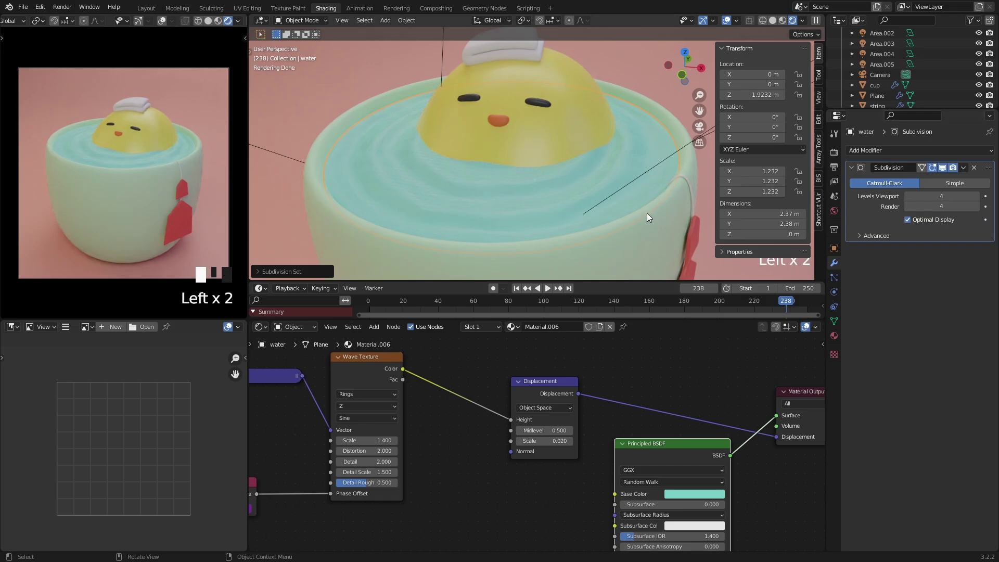
Step: Play the animation and examine the rippling water around the chick from several angles
right_click(403, 166)
middle_drag(397, 165, 458, 150)
key(space)
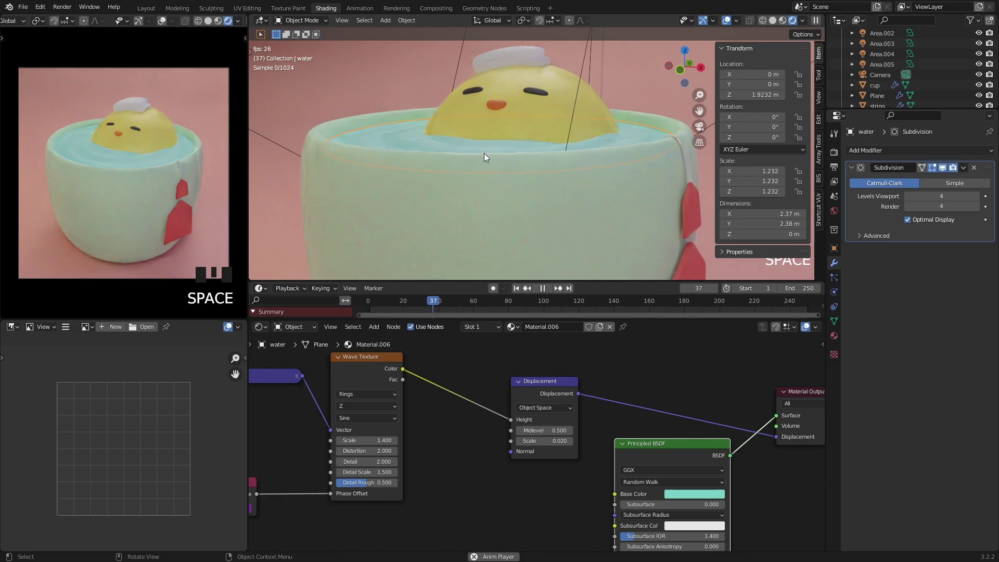
middle_drag(484, 153, 567, 173)
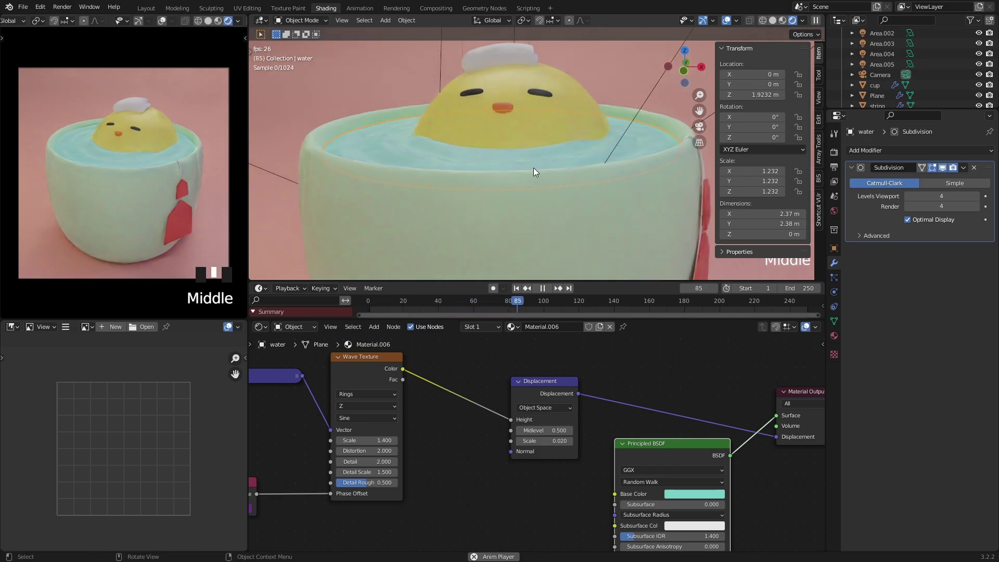
middle_drag(531, 117, 563, 167)
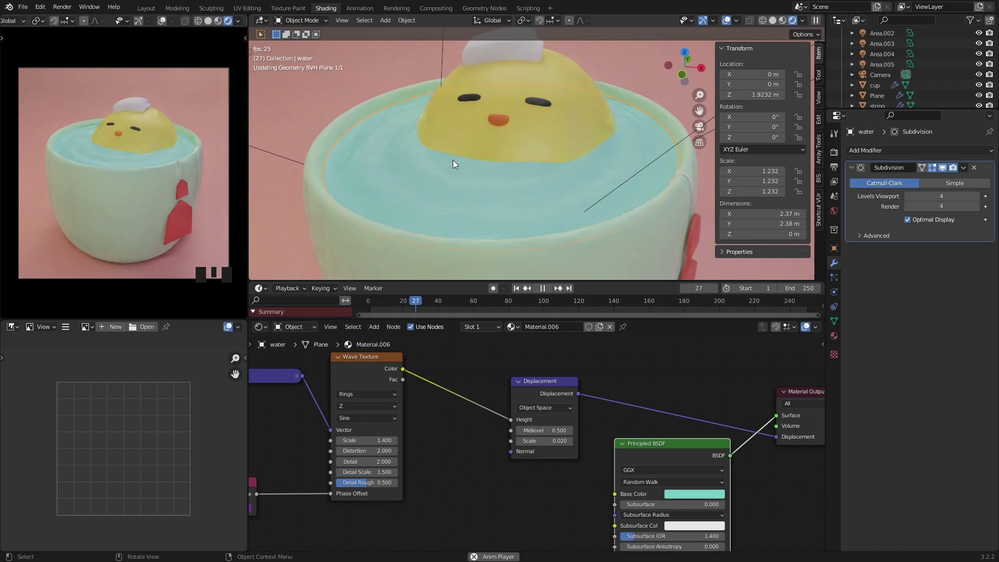
middle_drag(453, 160, 499, 166)
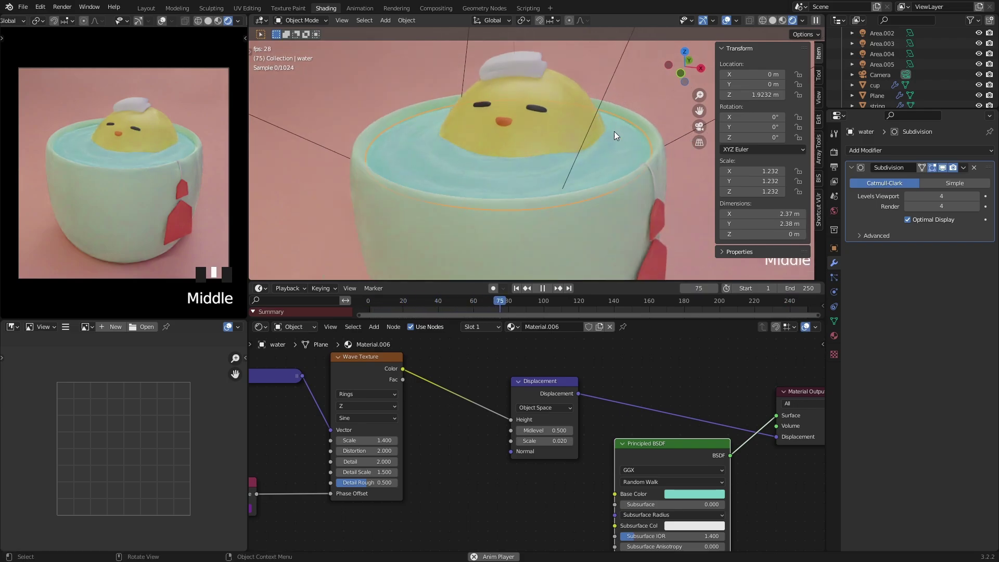
key(space)
Step: Preview the Wave Texture's color output directly on the water surface
click(472, 375)
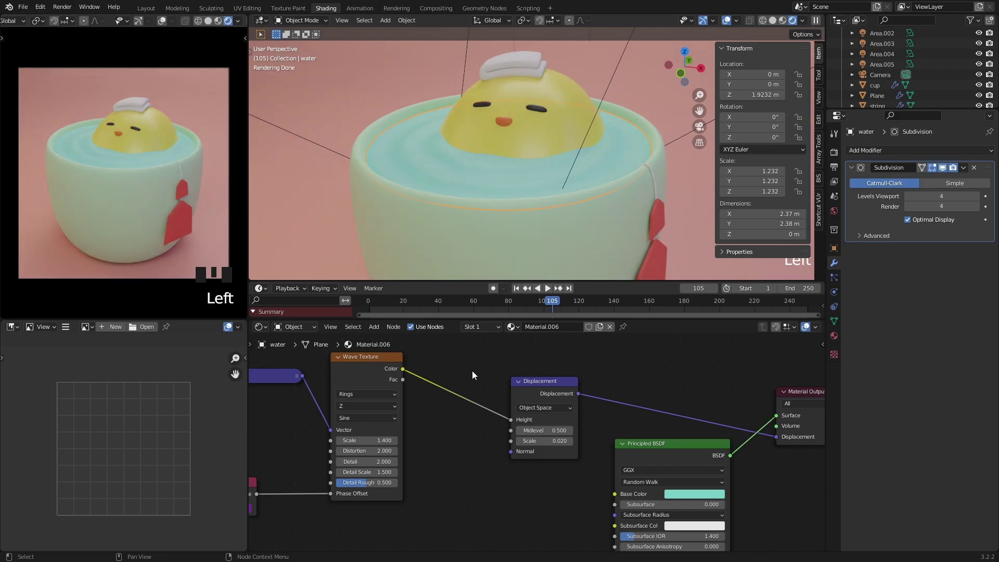
scroll(472, 371, down, 3)
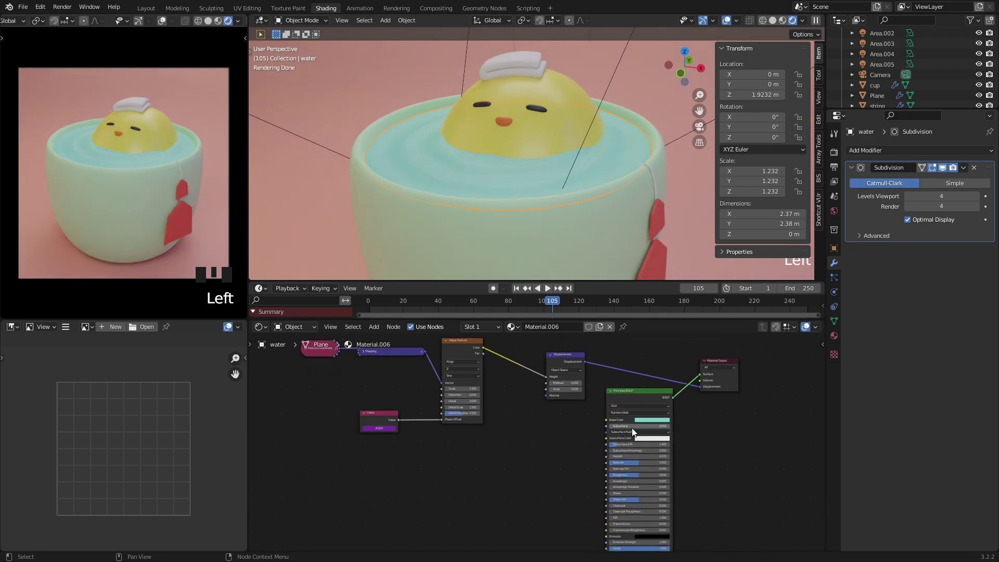
scroll(662, 425, up, 1)
middle_drag(549, 425, 554, 448)
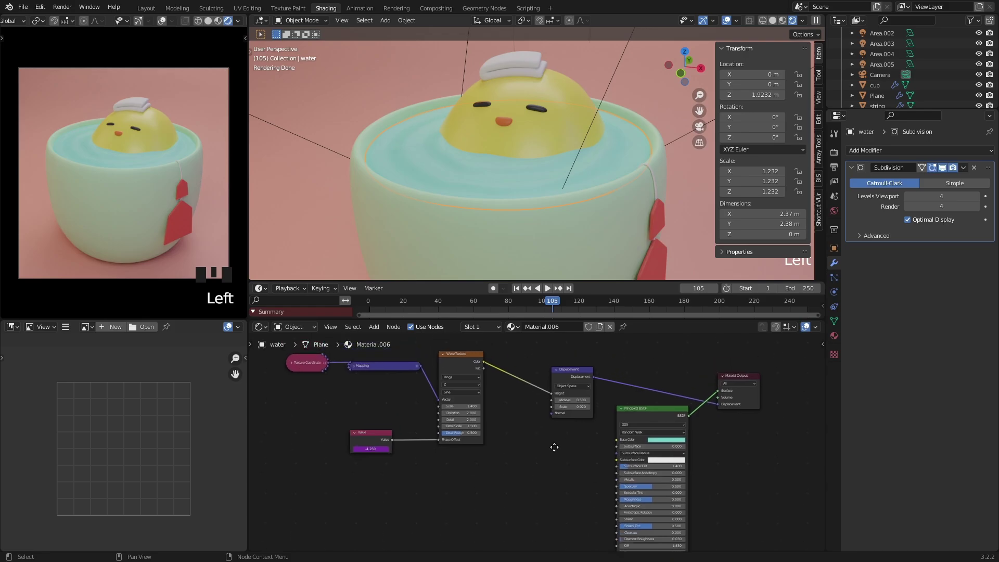
ctrl+shift+click(456, 353)
middle_drag(543, 175, 531, 127)
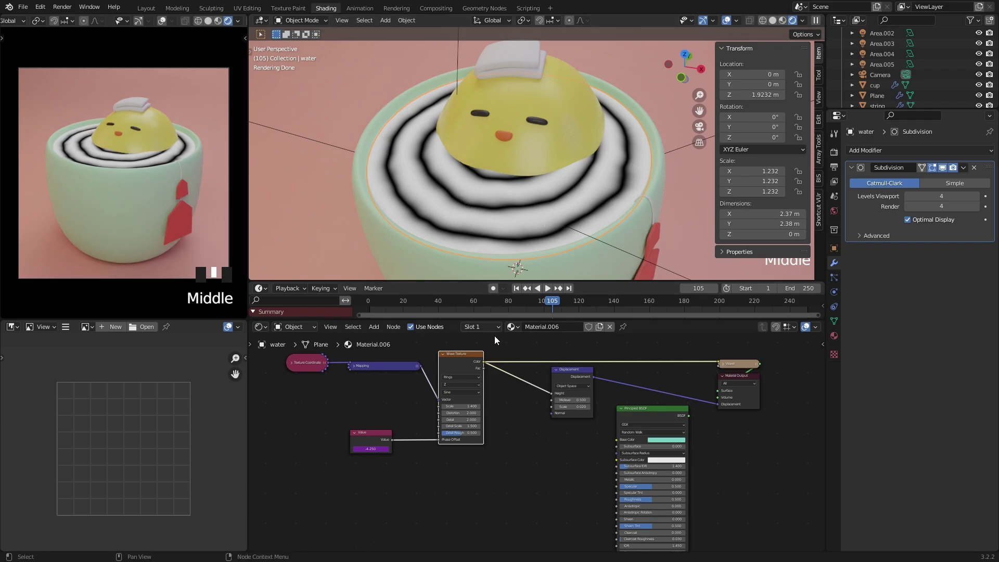
Step: Add a ColorRamp node below the Displacement node and feed the Wave Texture's output into its Fac input
middle_drag(523, 435, 530, 398)
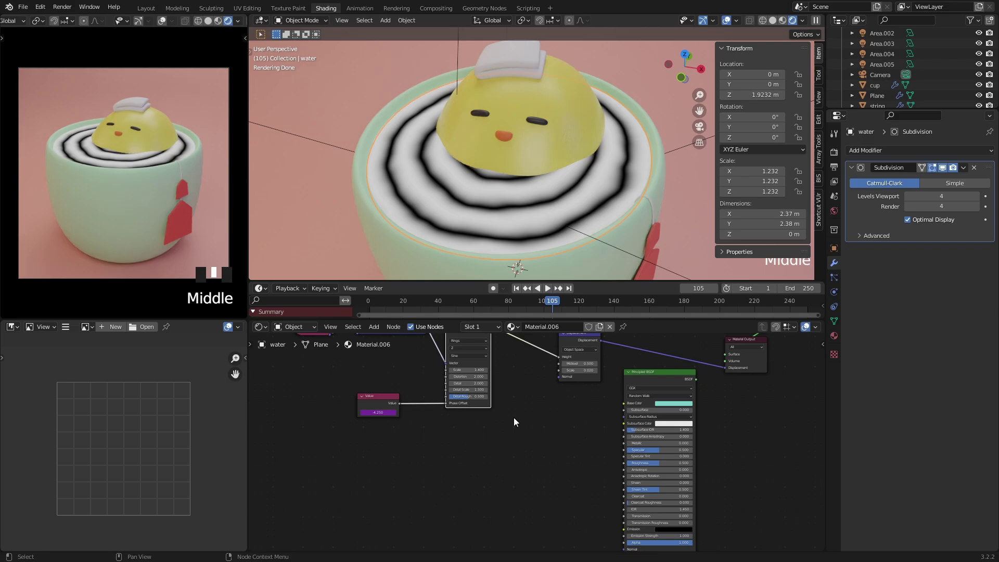
middle_drag(510, 434, 458, 423)
scroll(477, 381, up, 1)
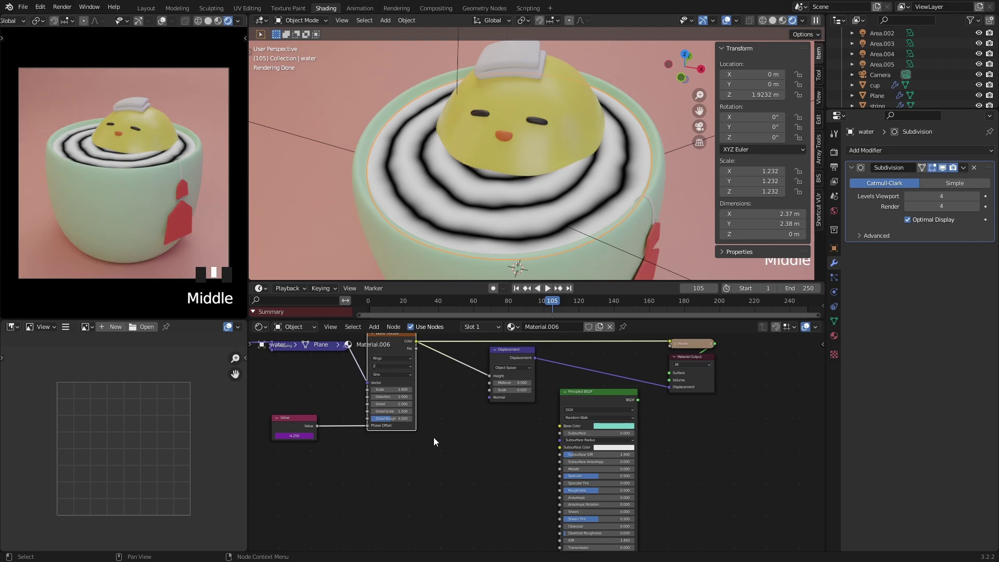
key(shift+a)
text(ramp)
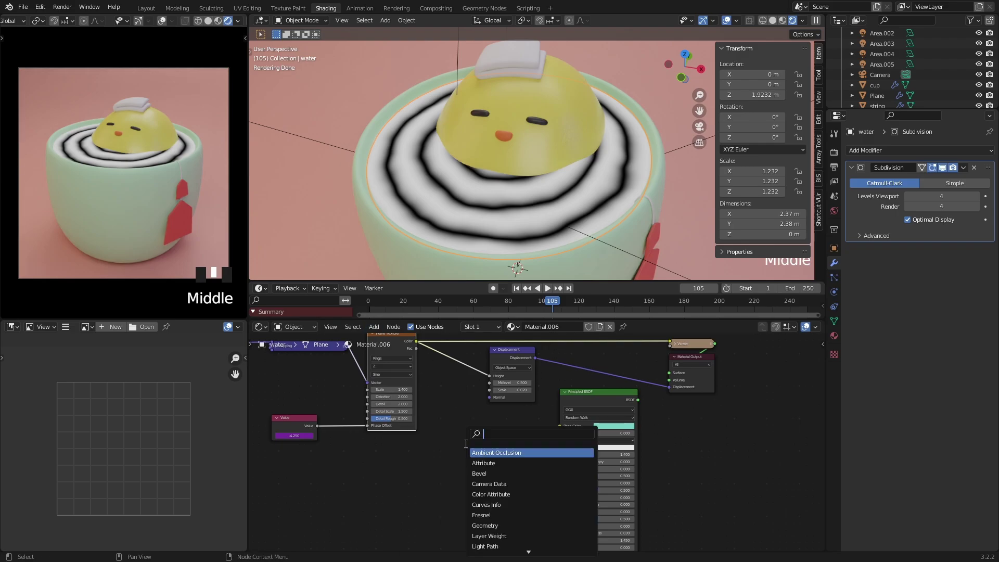
key(Return)
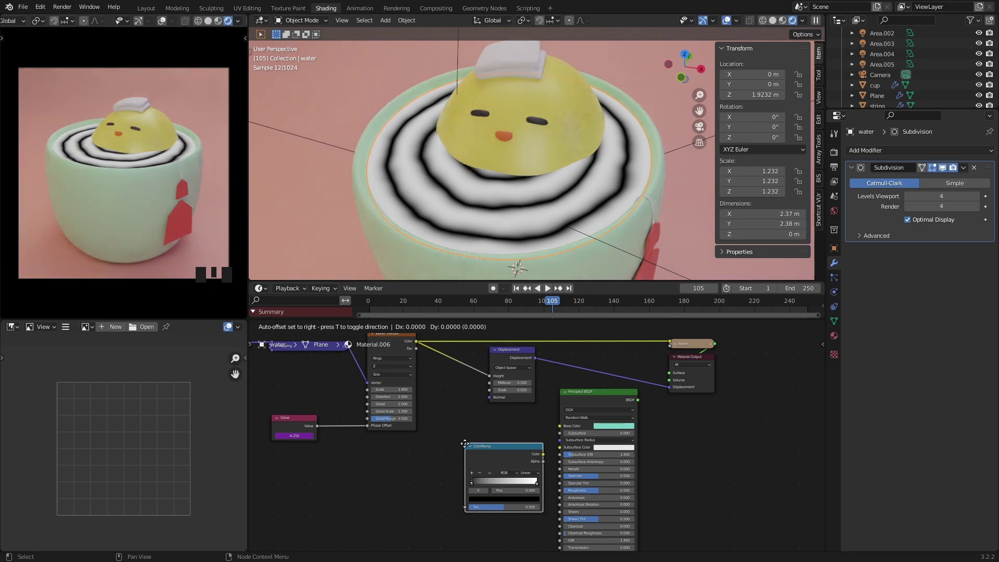
click(441, 434)
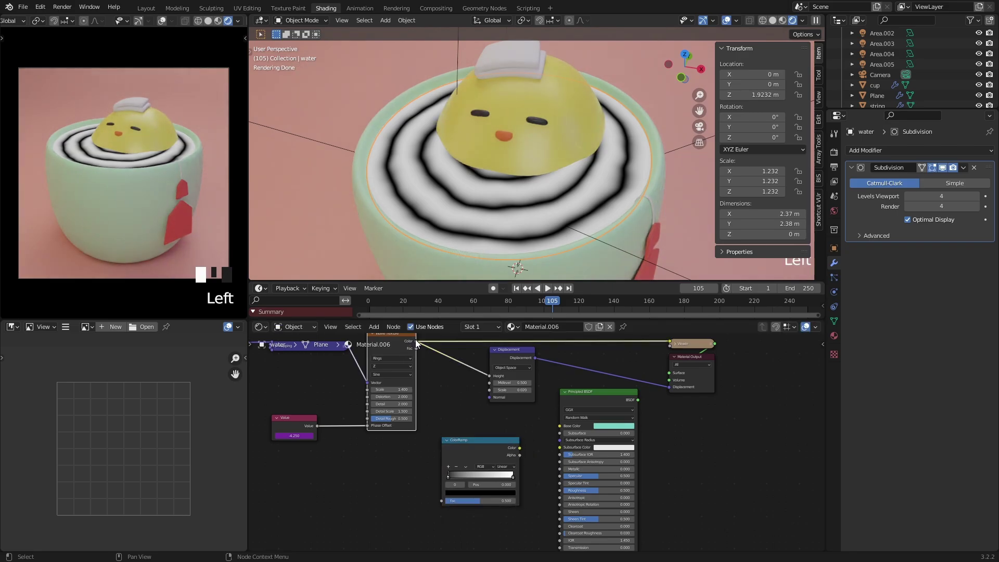
drag(415, 347, 441, 501)
Step: Connect the ColorRamp's Color to the Principled BSDF's Base Color and route the shader back to the Material Output
middle_drag(470, 410, 470, 401)
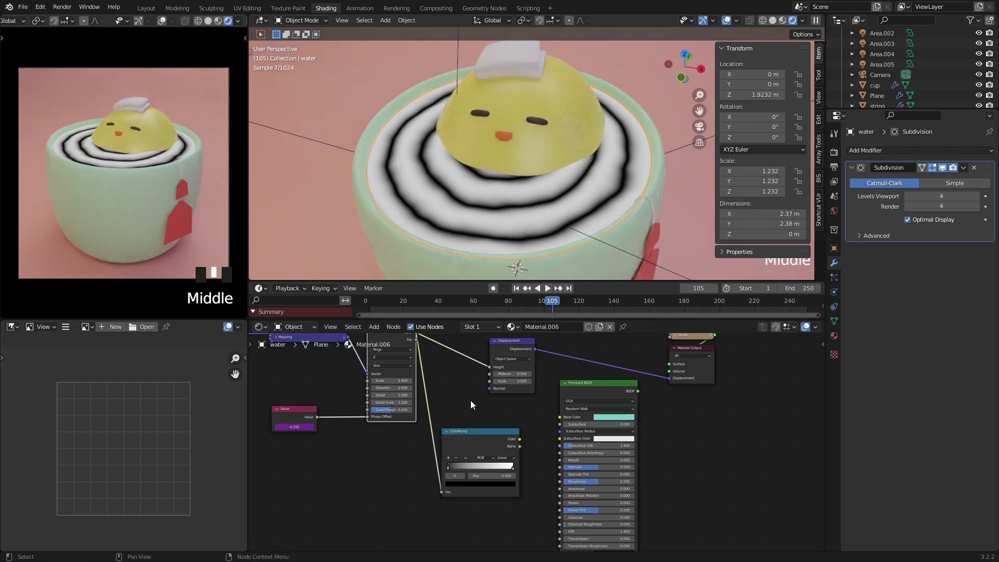
scroll(476, 408, up, 1)
click(460, 432)
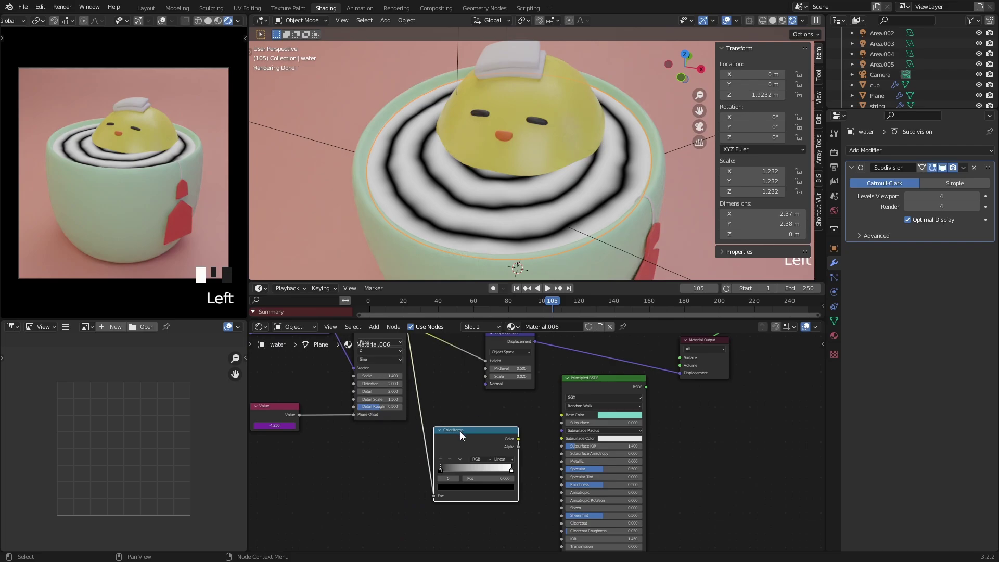
drag(521, 437, 507, 423)
middle_drag(570, 384, 566, 402)
ctrl+shift+click(597, 390)
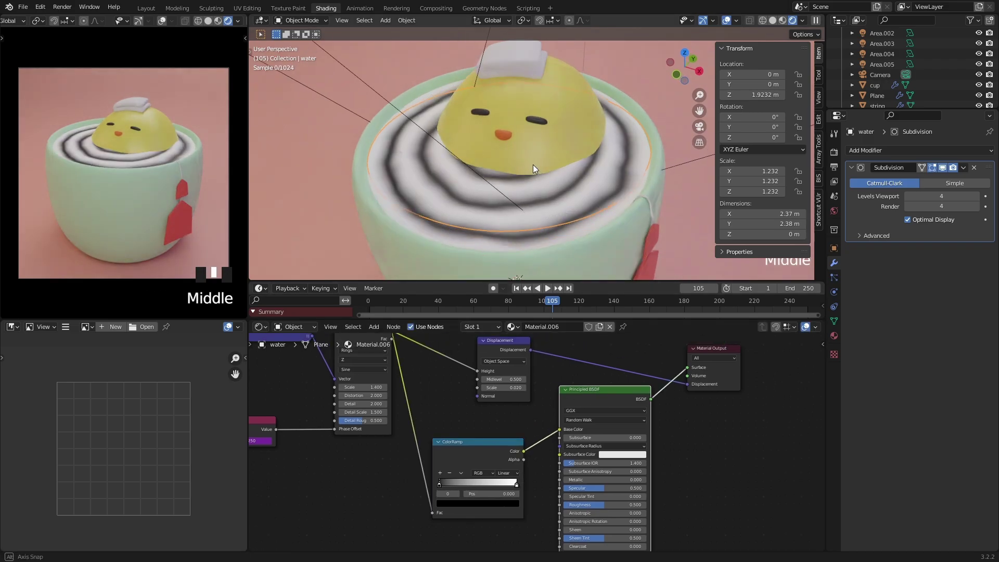
Step: Play the animation briefly and examine how the black and white bands follow the displaced ripples
middle_drag(533, 165, 491, 180)
scroll(483, 173, up, 2)
key(space)
key(space)
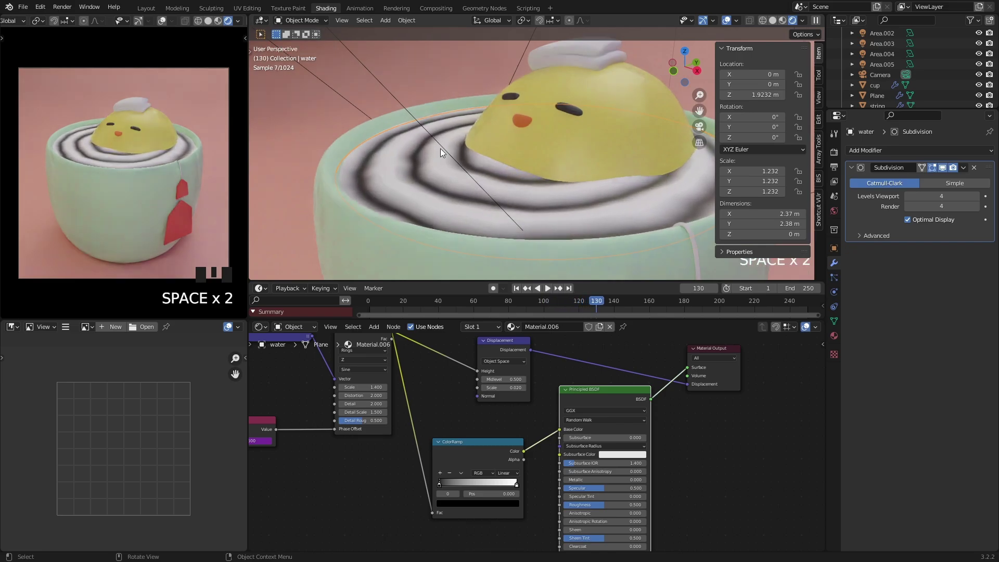
middle_drag(440, 148, 513, 224)
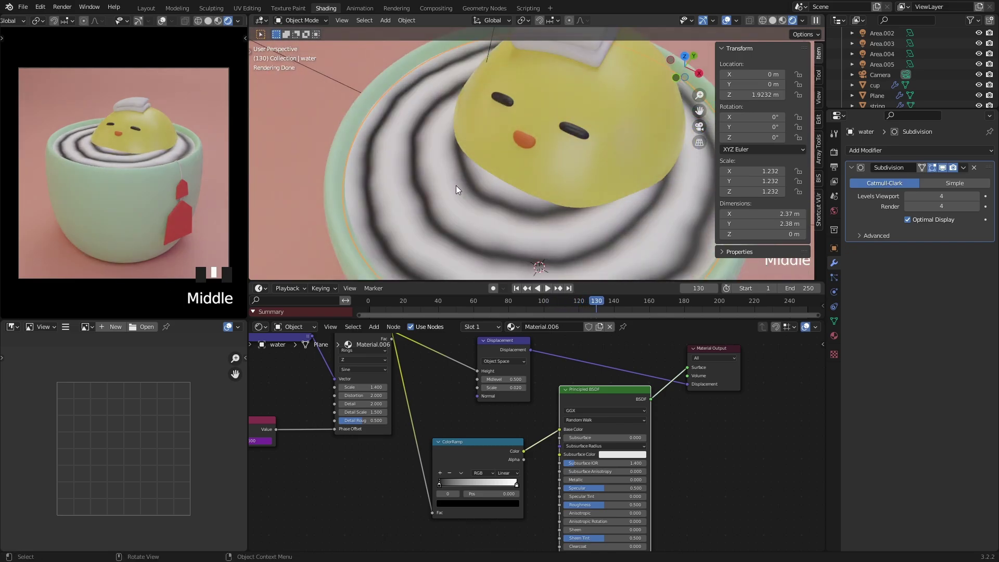
Step: Tighten the ColorRamp's transition by moving the black stop to 0.486 and the white stop to about 0.609
middle_drag(488, 474, 491, 448)
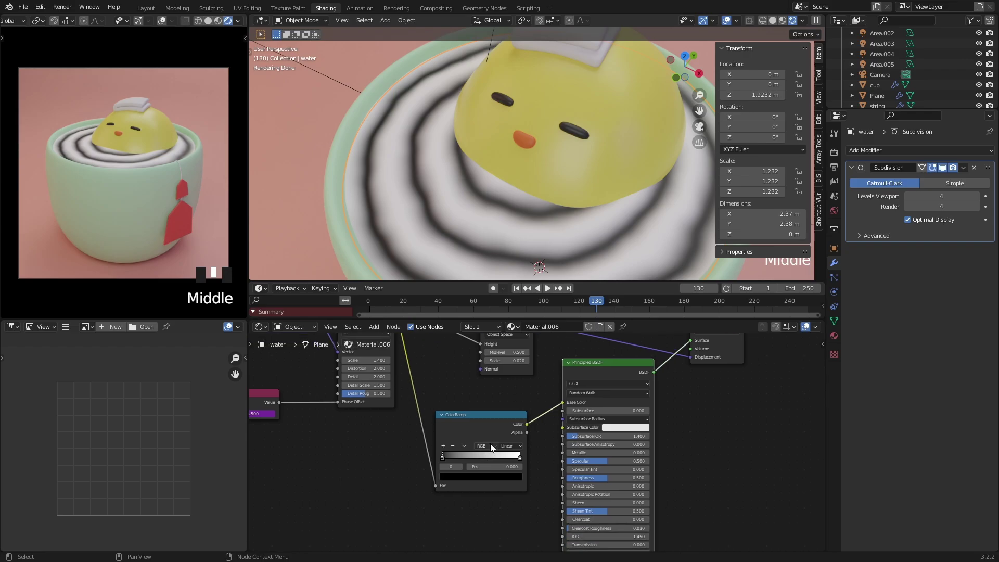
middle_drag(498, 239, 484, 196)
scroll(484, 445, up, 2)
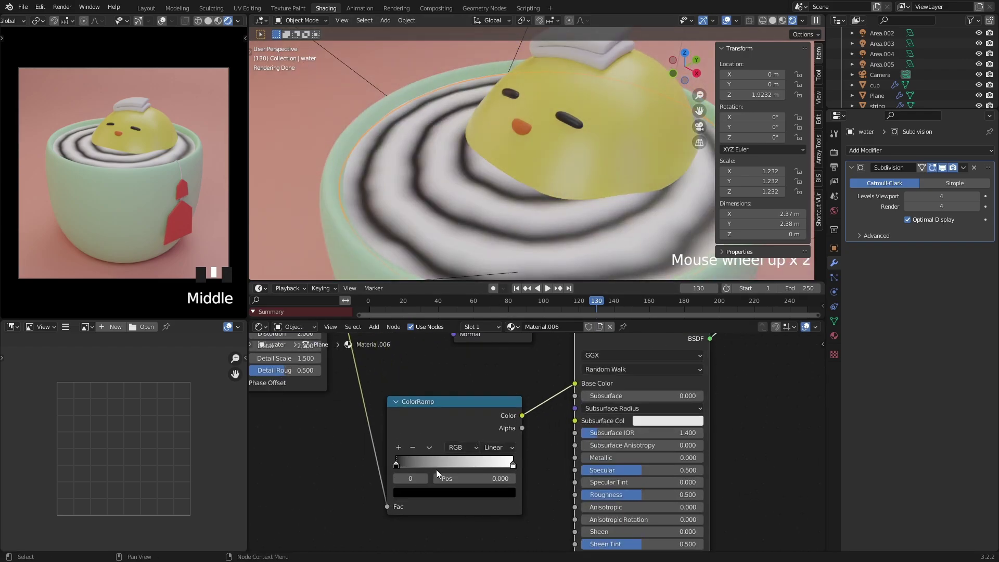
drag(395, 466, 432, 464)
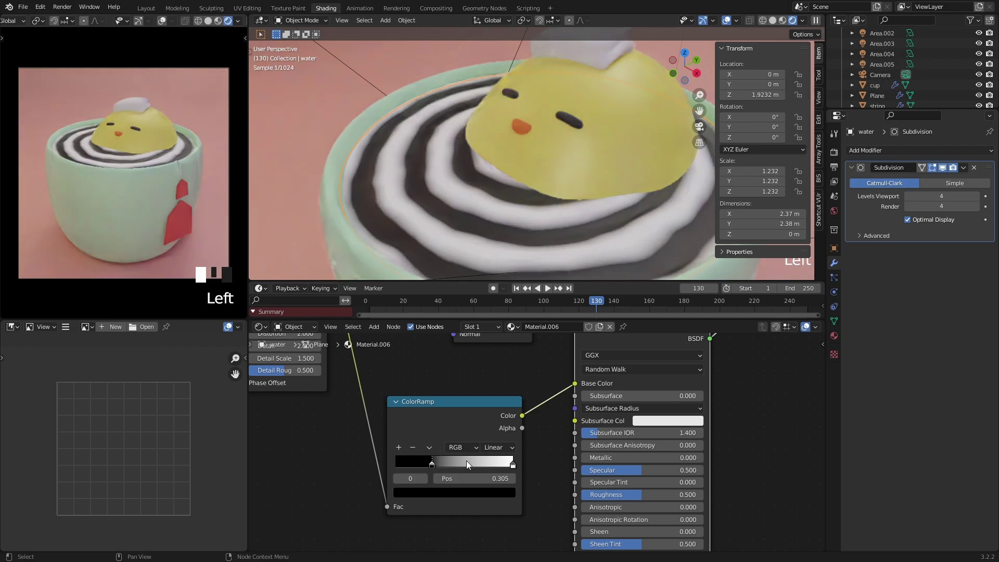
drag(512, 464, 453, 468)
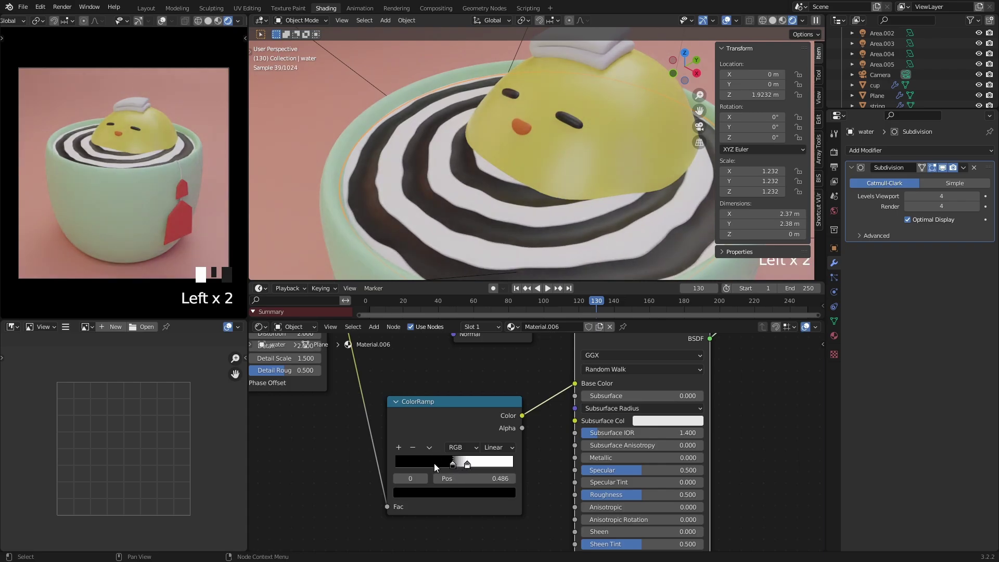
Step: Recolor the ColorRamp's white stop to a muted green at hue 0.453, saturation 0.528, value 0.320
click(467, 466)
click(468, 493)
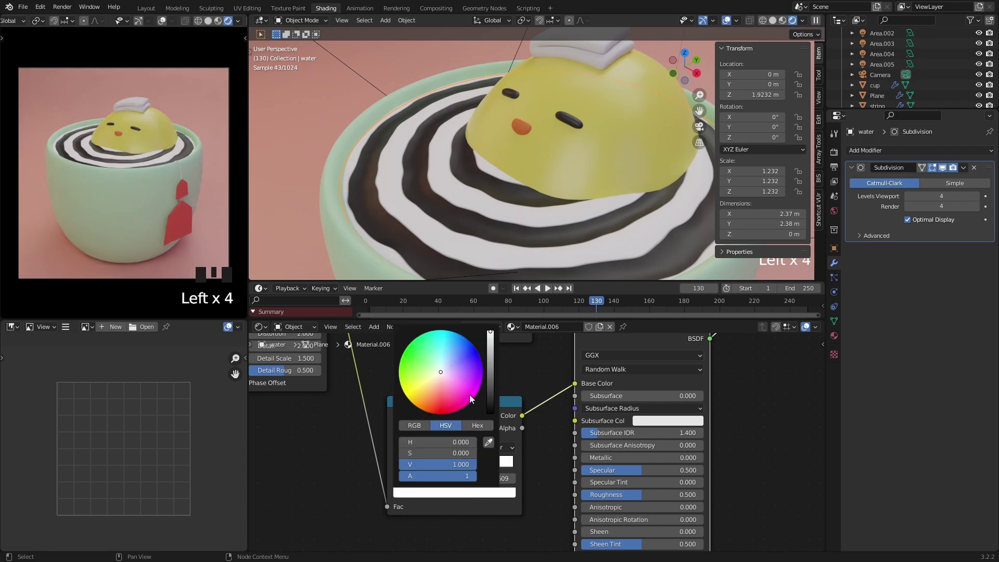
drag(442, 366, 491, 364)
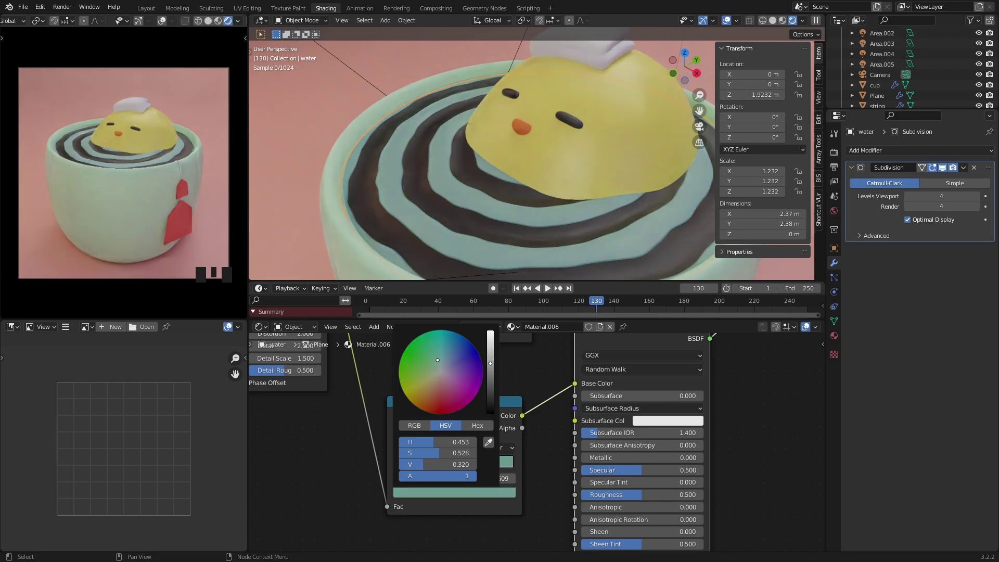
Step: Paste the green onto the ColorRamp's black stop and shift it to a lighter teal around hue 0.507, saturation 0.592
key(ctrl+v)
click(457, 491)
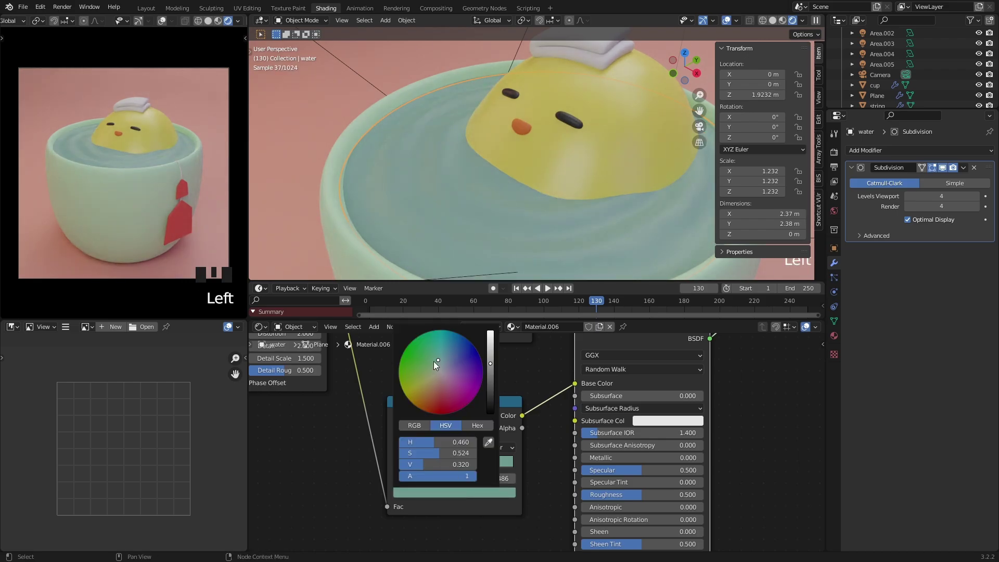
drag(492, 360, 491, 351)
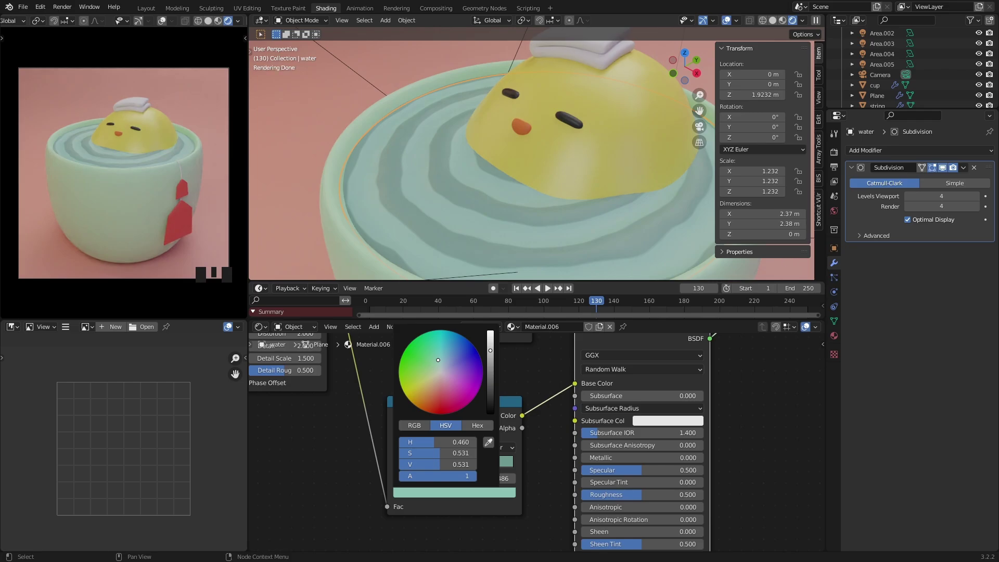
drag(441, 360, 441, 360)
Step: Shift the ColorRamp's 0.609 stop to a blue-teal at hue 0.525, saturation 0.684, value 0.464, and lighten the 0.486 stop slightly
click(466, 465)
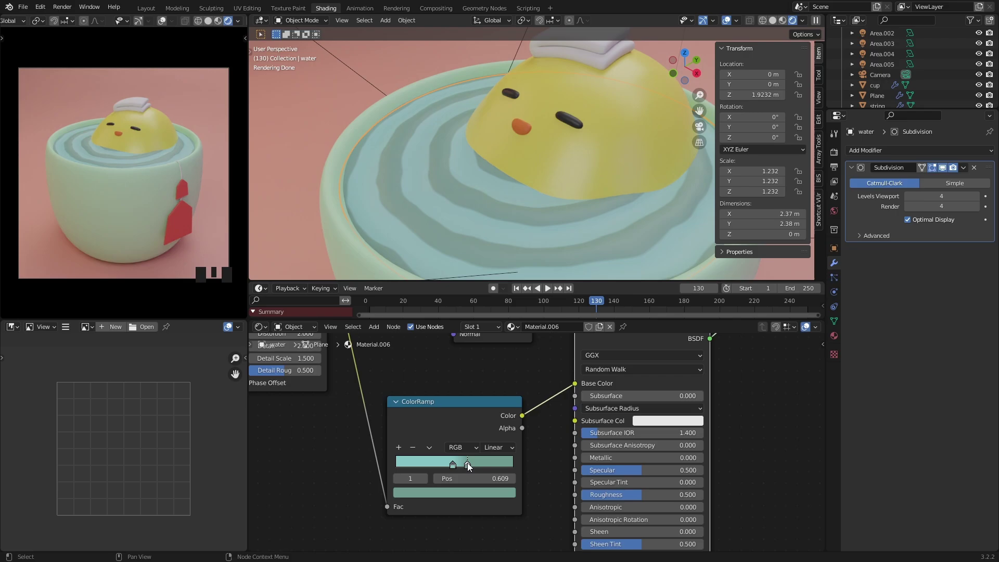
click(470, 492)
click(443, 355)
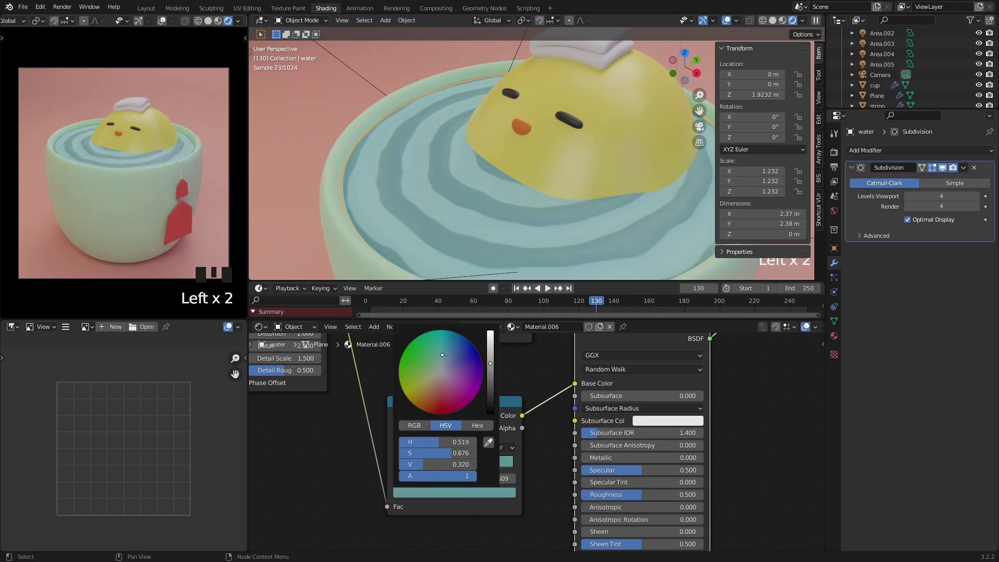
drag(490, 360, 490, 352)
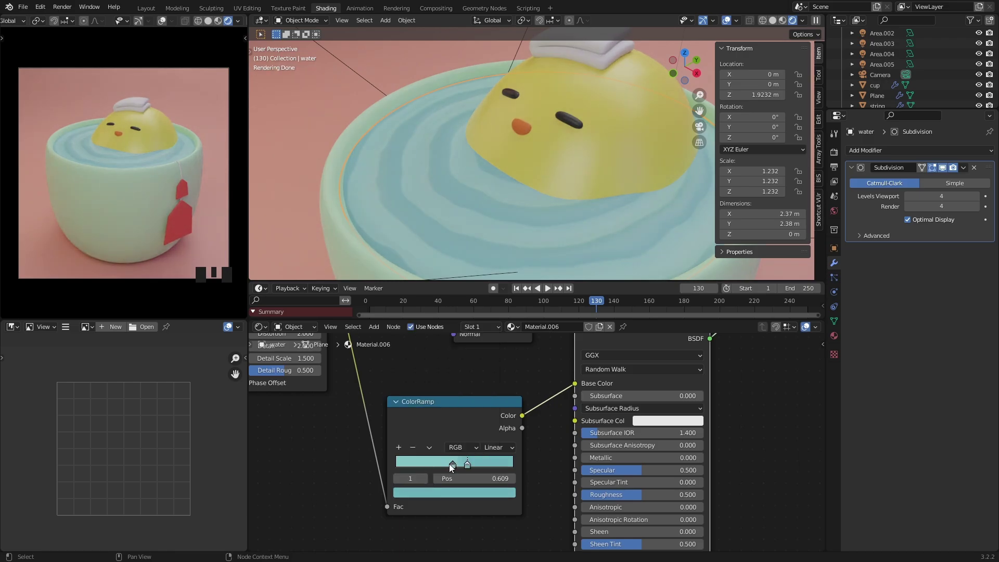
click(453, 463)
click(449, 491)
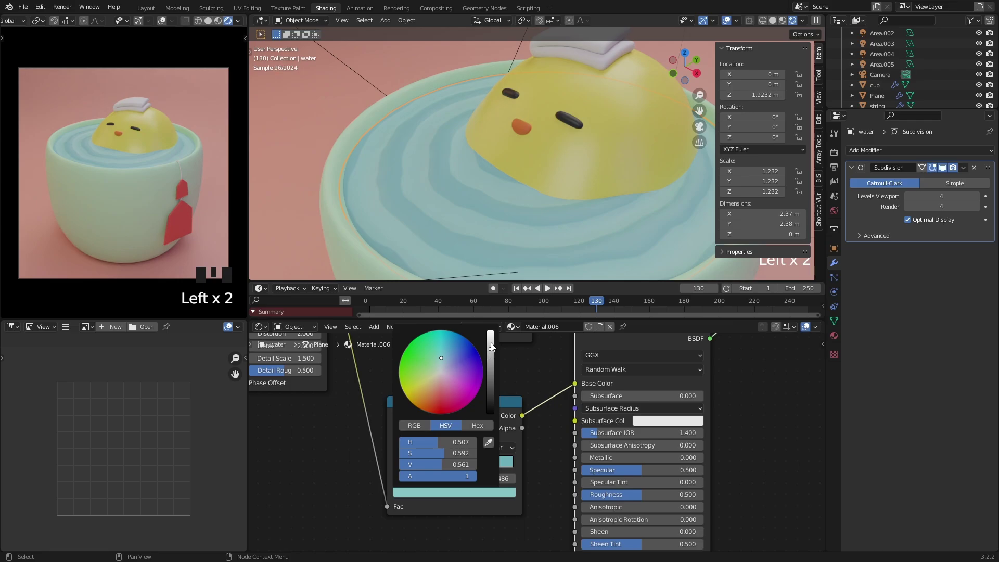
scroll(458, 359, up, 2)
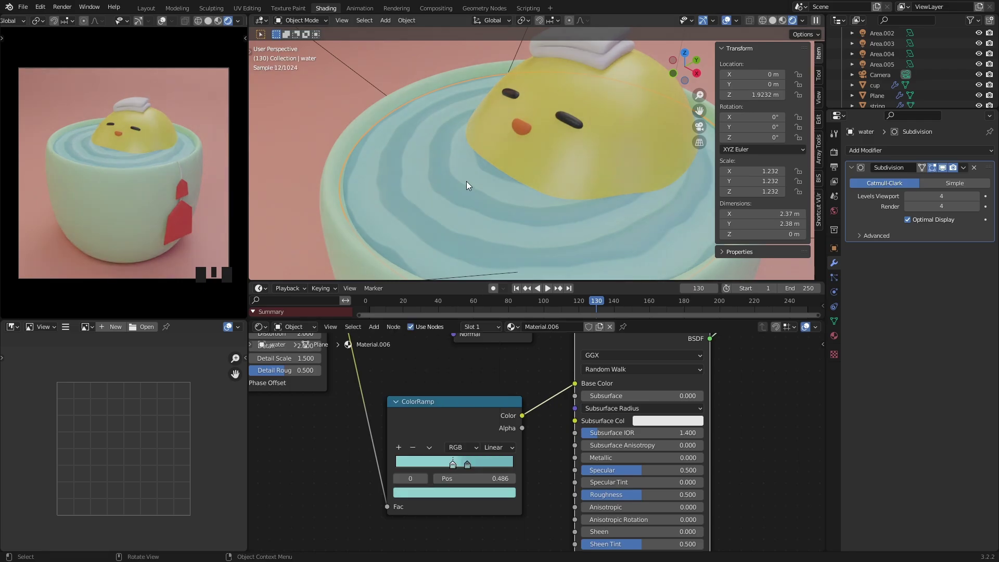
Step: Play the animation and examine the two-tone teal ripples around the chick from several angles
scroll(496, 181, down, 4)
middle_drag(496, 181, 631, 151)
click(604, 130)
scroll(598, 148, up, 4)
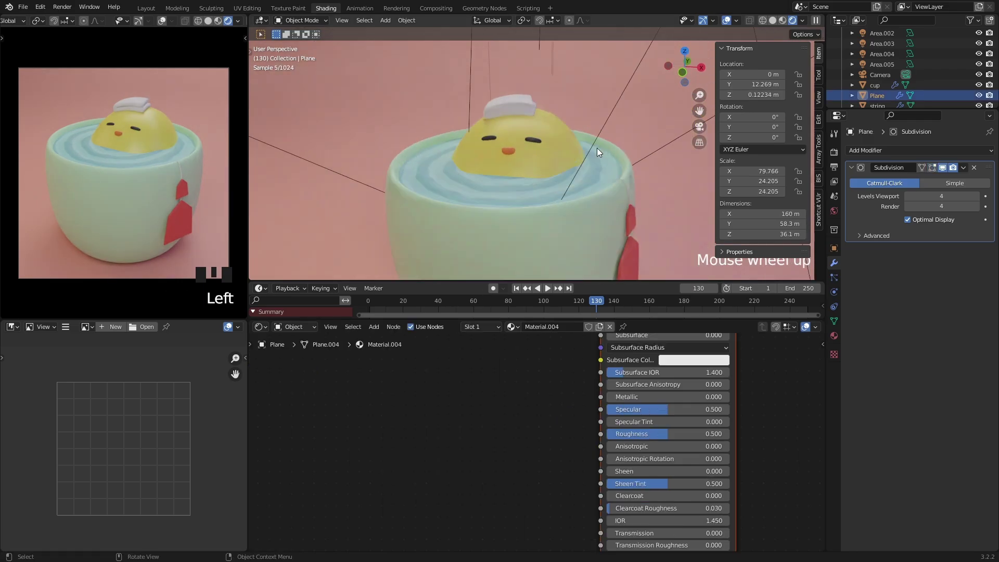
key(space)
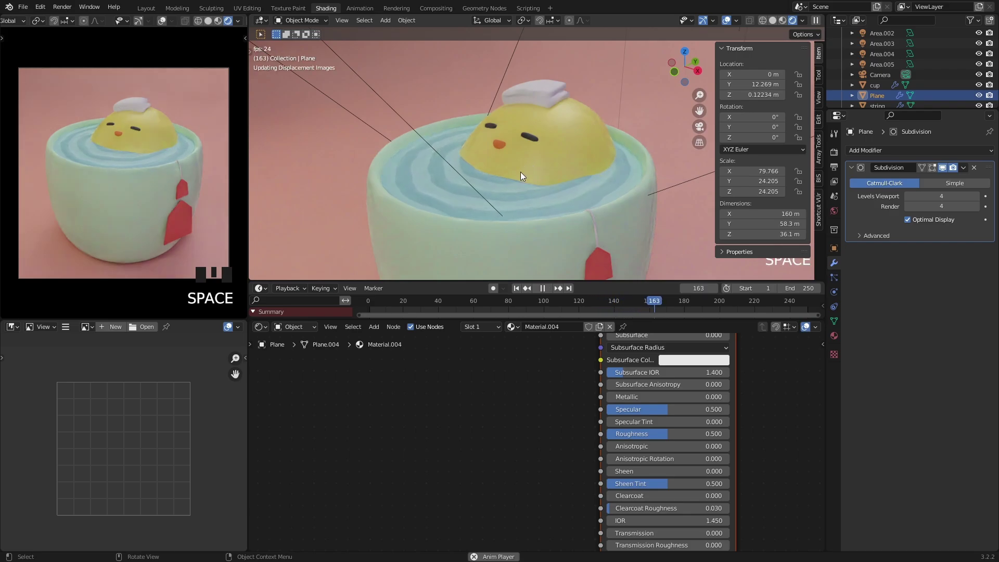
scroll(516, 182, up, 3)
middle_drag(510, 194, 441, 197)
scroll(451, 202, down, 2)
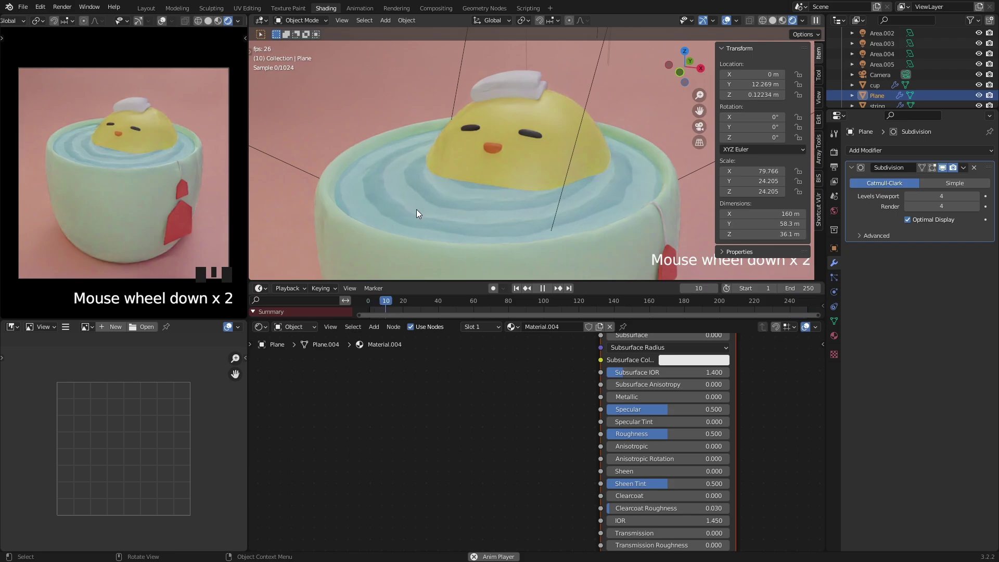
middle_drag(438, 194, 386, 177)
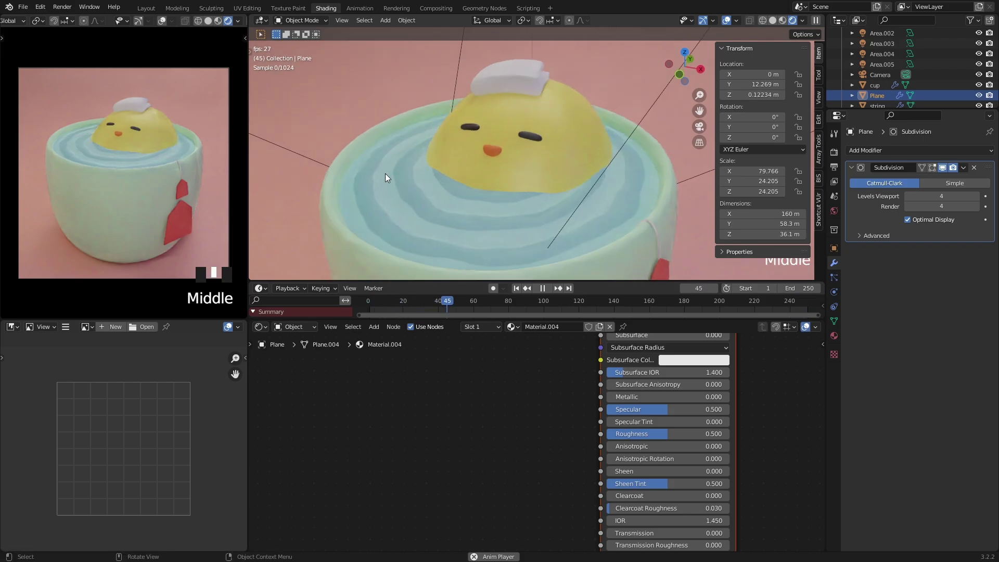
key(space)
Step: Lower the Roughness of the water's Principled BSDF to 0.068
click(442, 212)
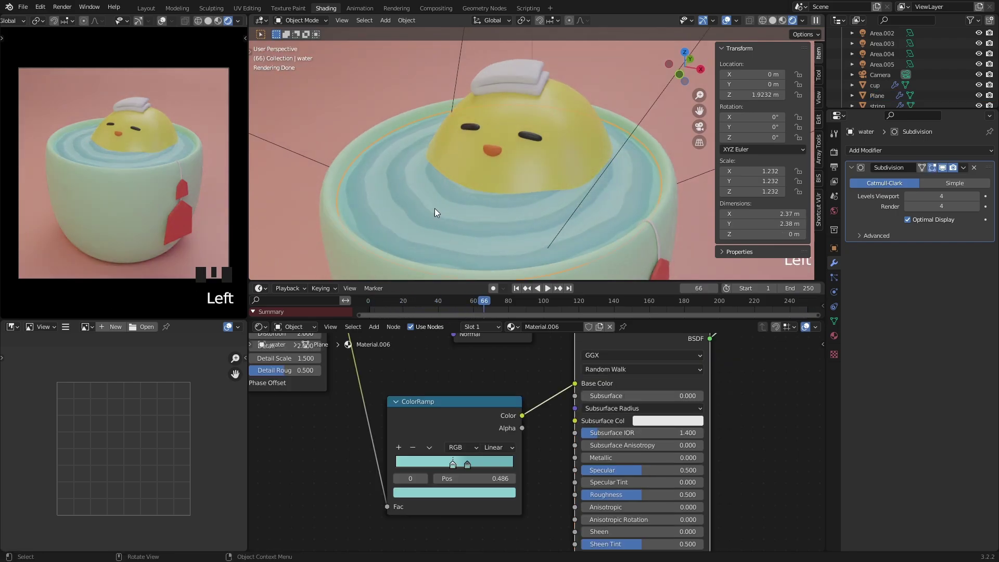
scroll(512, 389, down, 5)
mouse_move(477, 446)
middle_down()
mouse_move(466, 385)
mouse_move(490, 436)
mouse_move(473, 438)
middle_up()
scroll(488, 433, up, 1)
scroll(492, 420, up, 2)
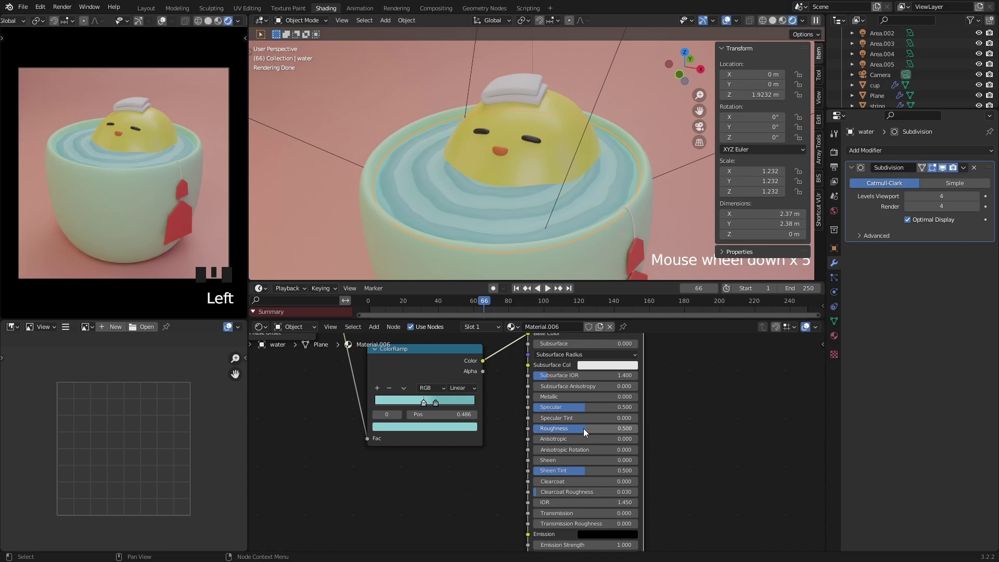
drag(583, 428, 541, 429)
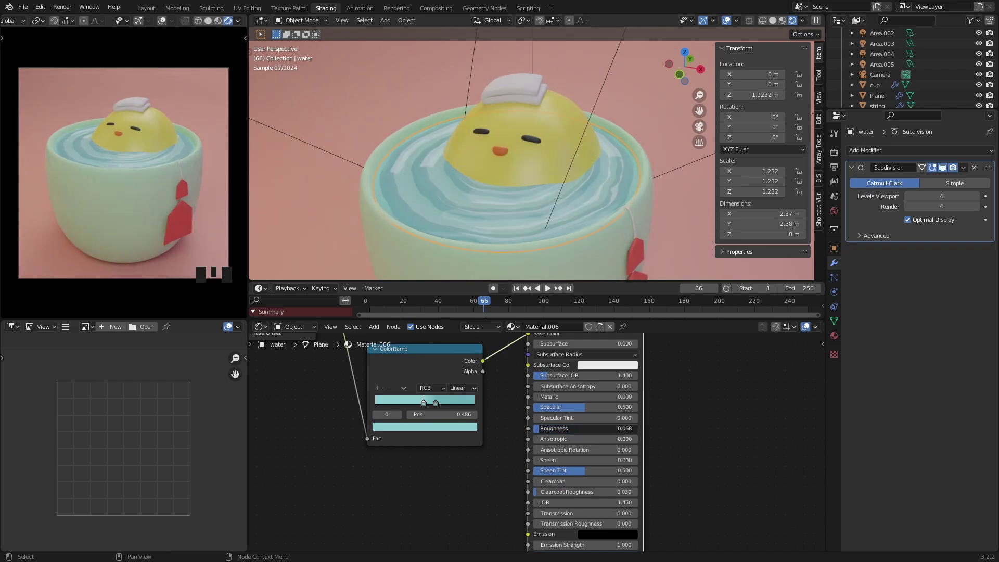
Step: Play the animation briefly and examine the glossy water's reflections in the perspective and camera views
middle_drag(471, 208, 463, 160)
key(space)
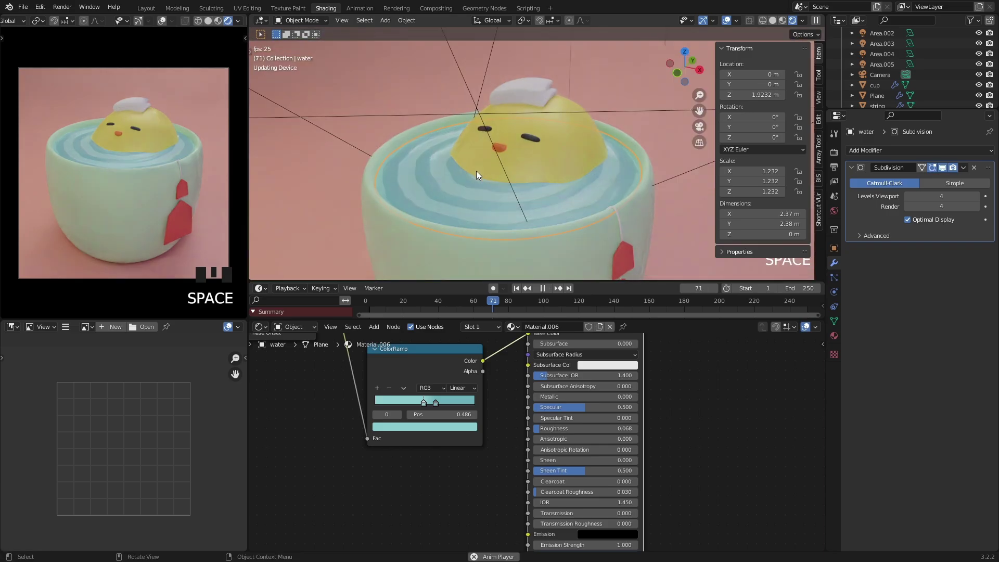
scroll(139, 158, up, 5)
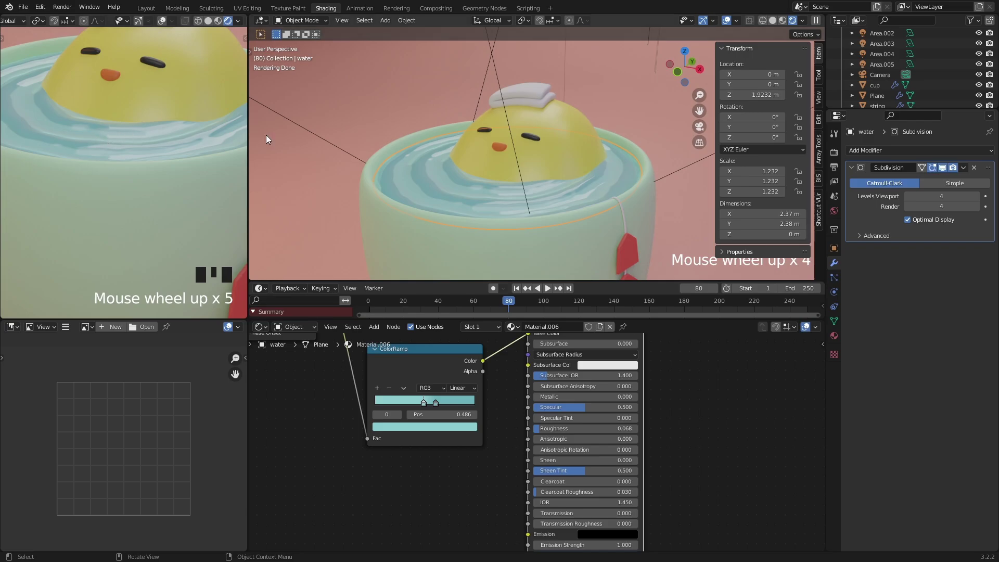
scroll(455, 166, up, 3)
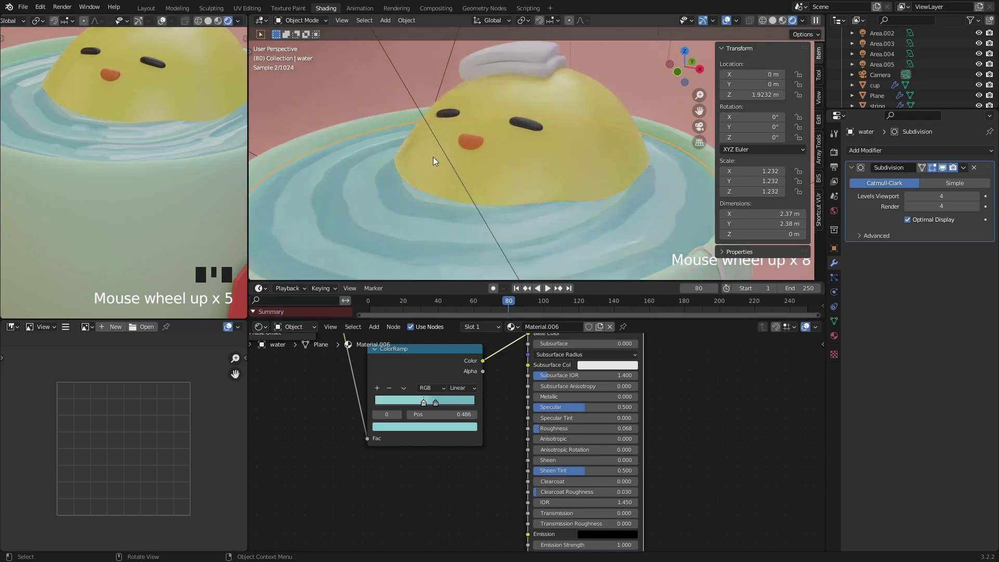
scroll(475, 182, down, 1)
scroll(481, 176, down, 7)
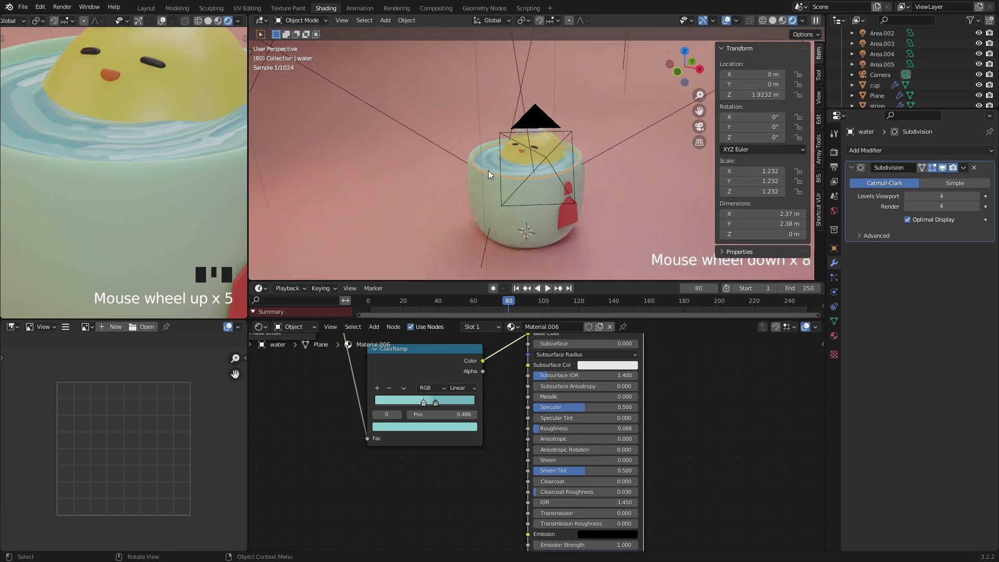
scroll(136, 141, down, 13)
scroll(180, 149, up, 2)
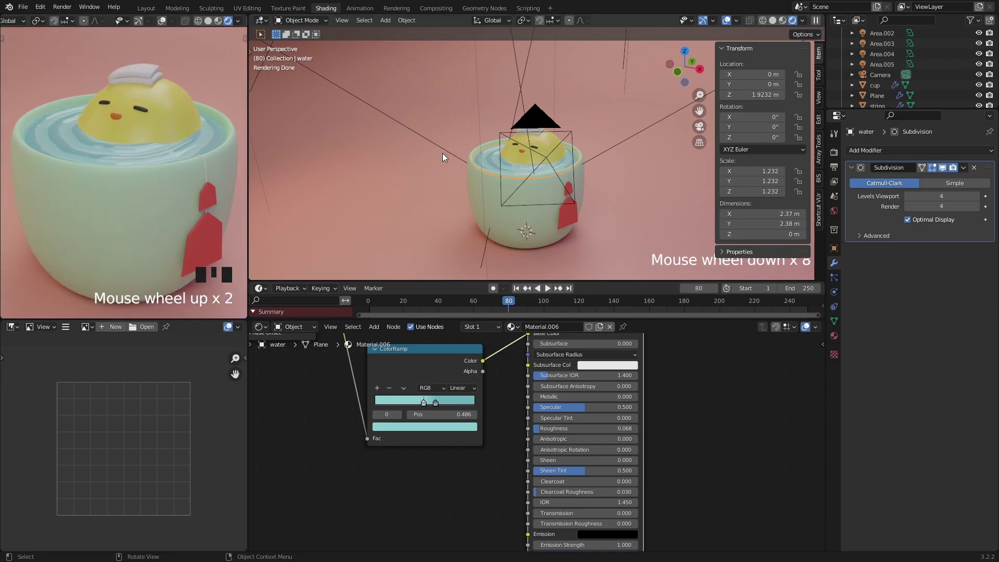
Step: Move the Area.002 light about 0.545 m toward X -1.1857 m, Y 5.5761 m, Z 7.2848 m, and rotate it about -20 degrees
scroll(442, 153, down, 5)
scroll(541, 165, up, 2)
middle_drag(545, 166, 552, 144)
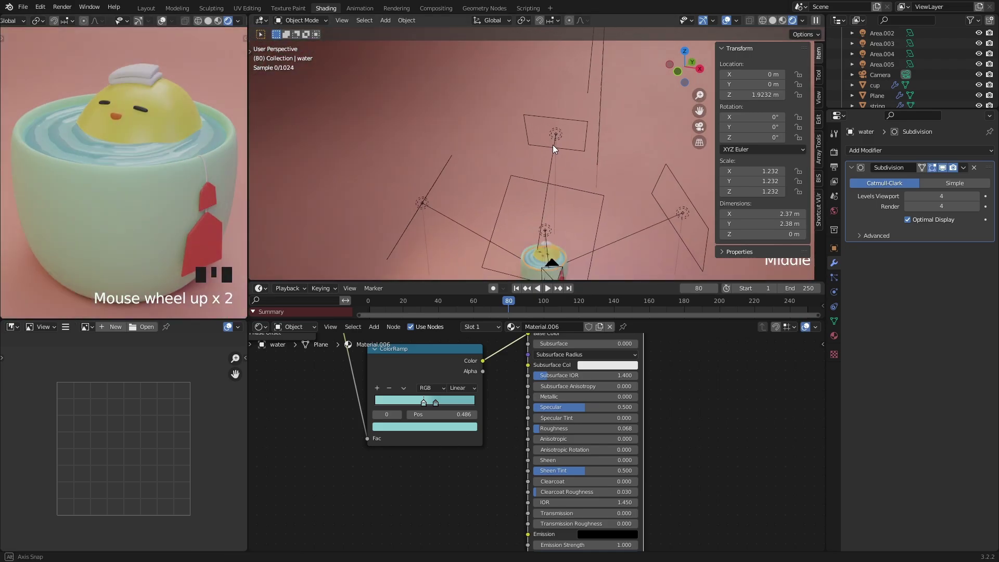
click(557, 135)
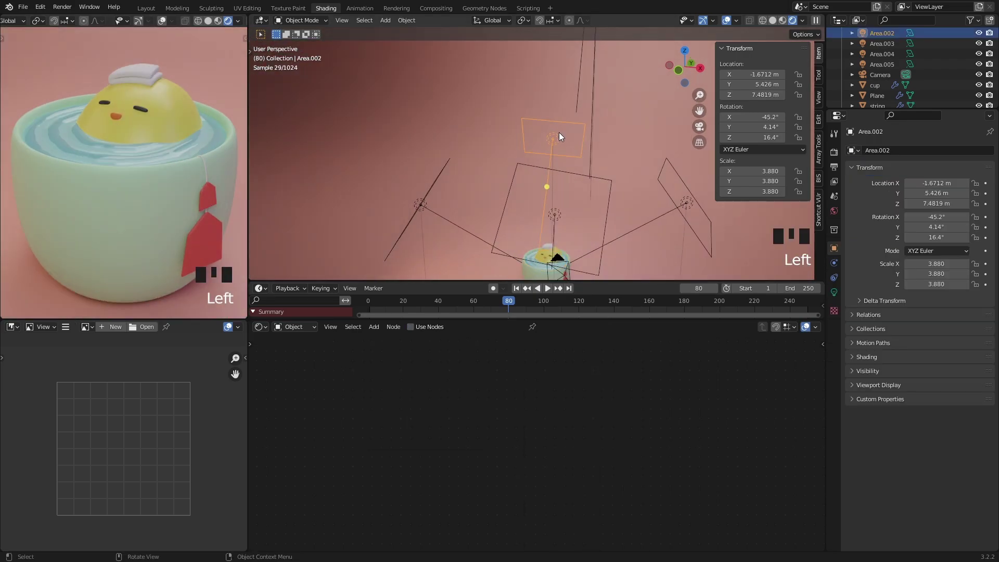
key(g)
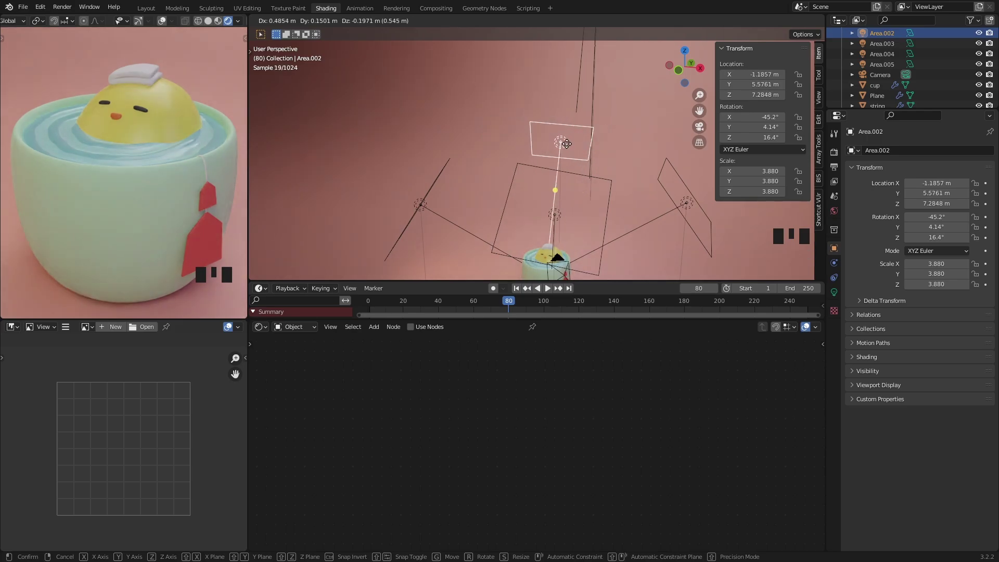
click(566, 144)
key(r)
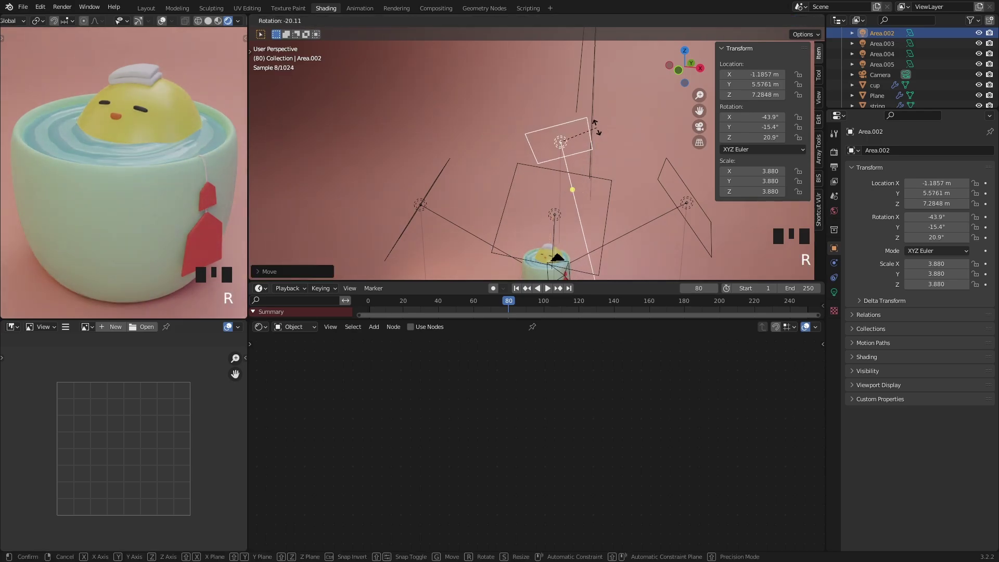
click(596, 127)
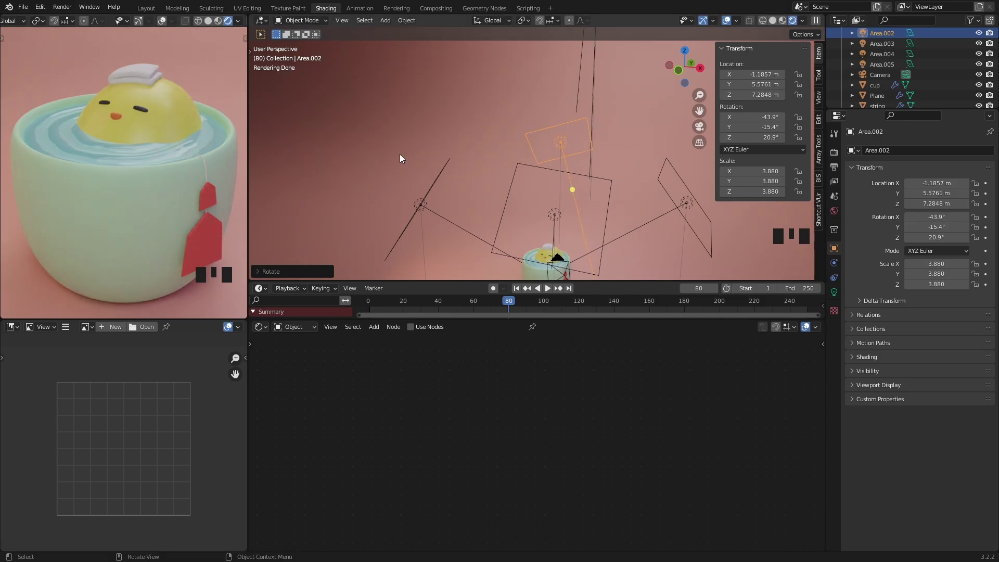
Step: Make the water ColorRamp's 0.609 stop a deeper teal with hue 0.509, saturation 0.800 and a darker value
shift+middle_drag(558, 193, 535, 127)
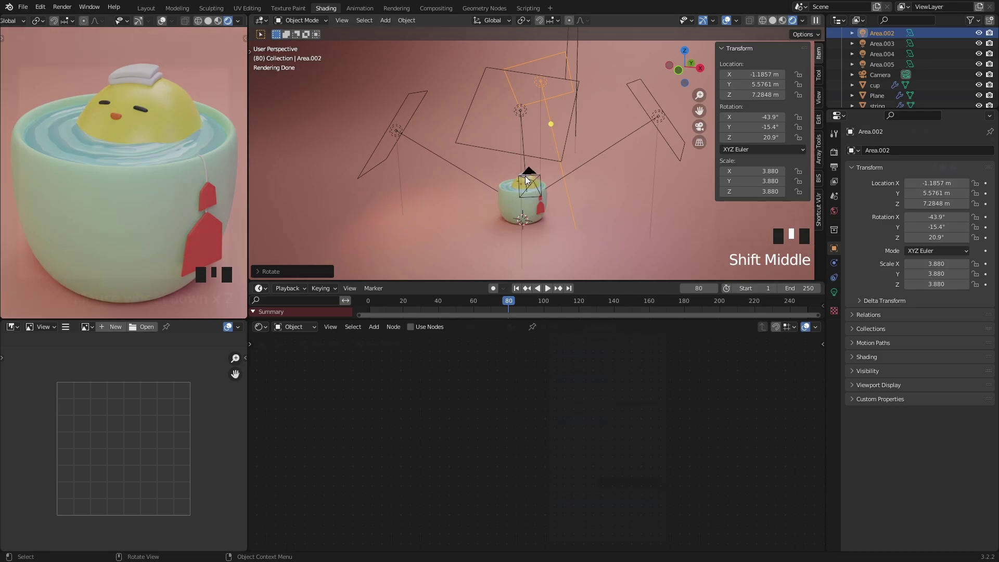
scroll(521, 199, up, 3)
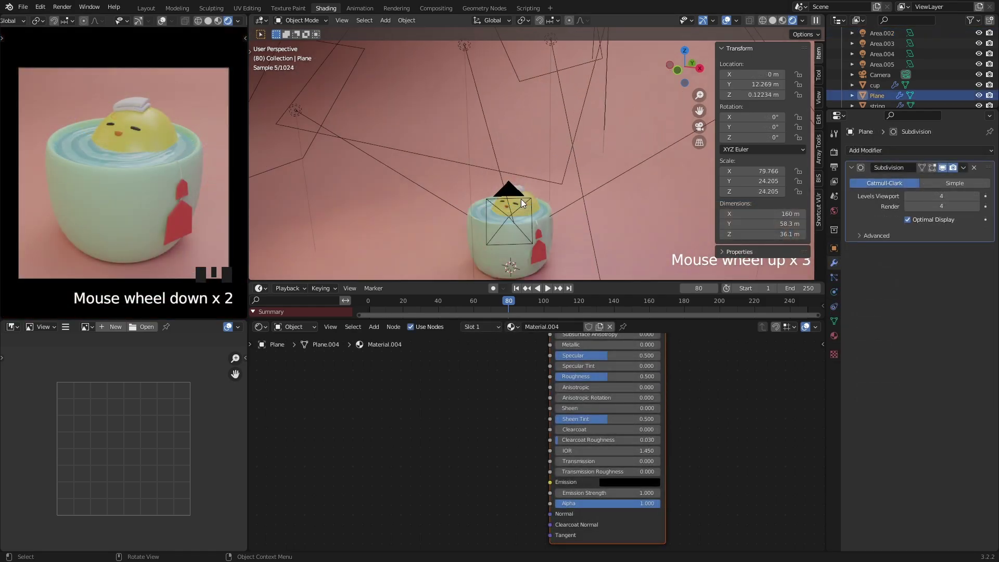
middle_drag(520, 199, 476, 179)
scroll(522, 176, up, 3)
click(476, 179)
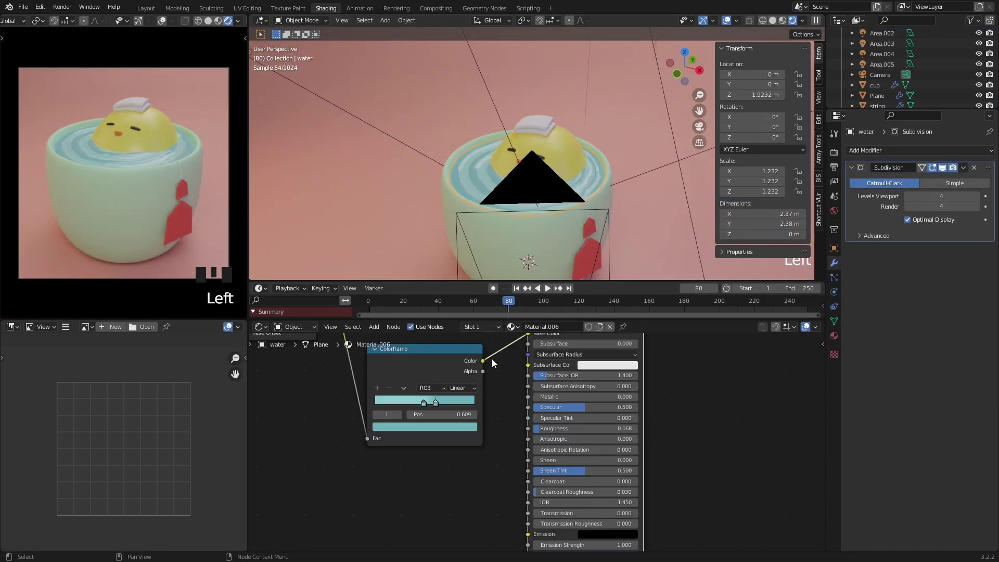
click(435, 402)
click(436, 424)
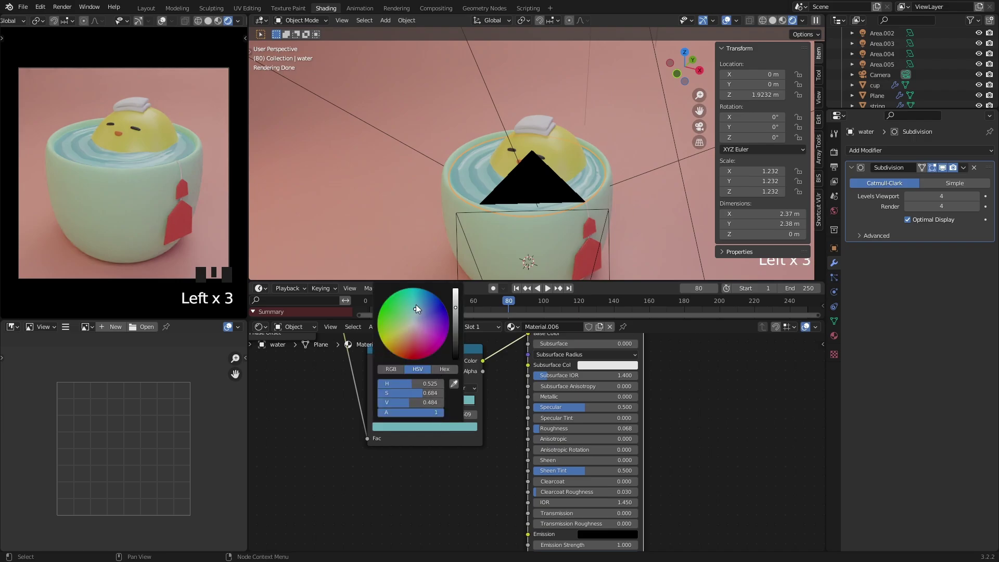
click(414, 305)
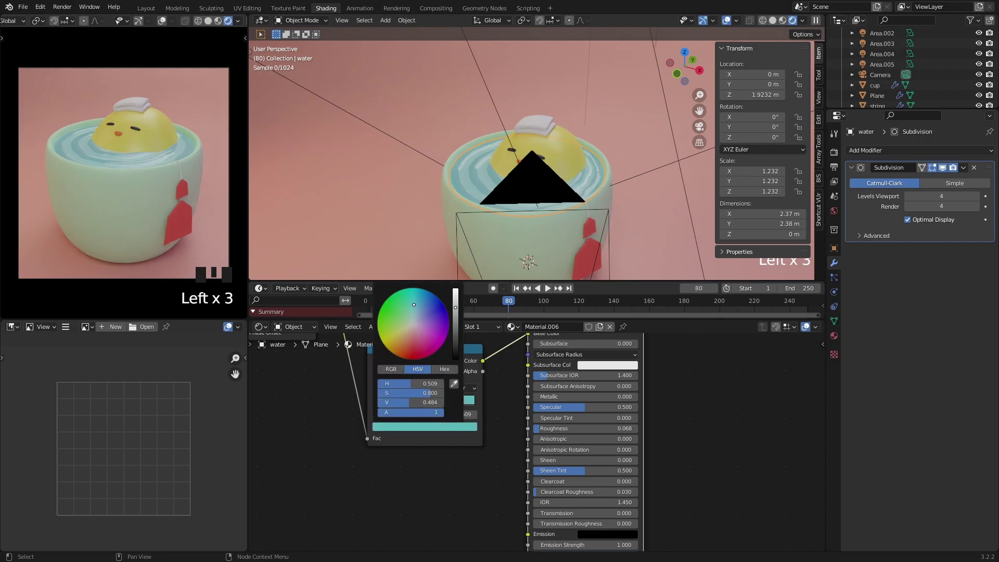
click(455, 314)
drag(456, 314, 456, 313)
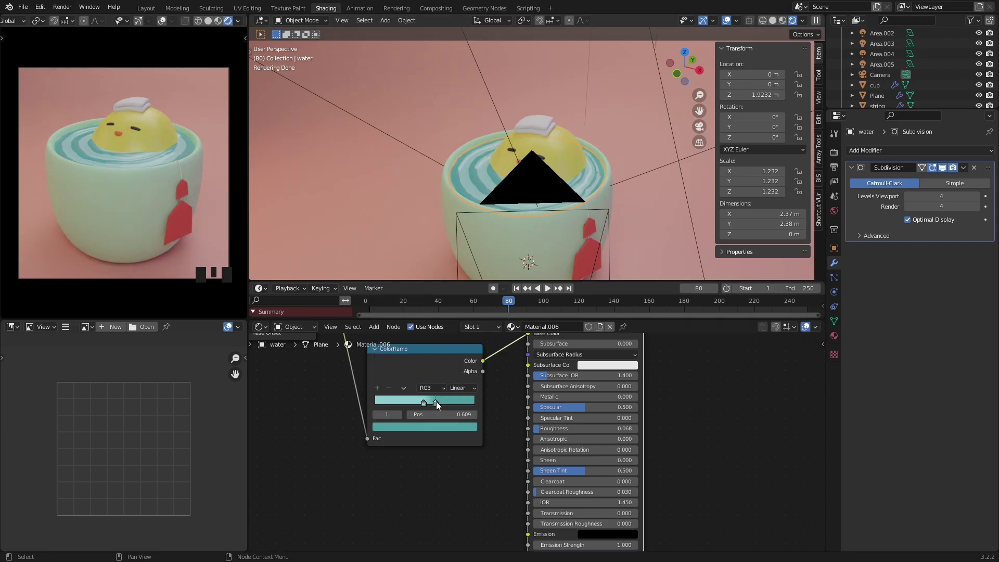
Step: Copy the deeper teal to the ColorRamp's 0.486 stop and brighten that stop to a value of about 0.639
click(435, 403)
key(ctrl+c)
click(424, 402)
key(ctrl+v)
click(424, 401)
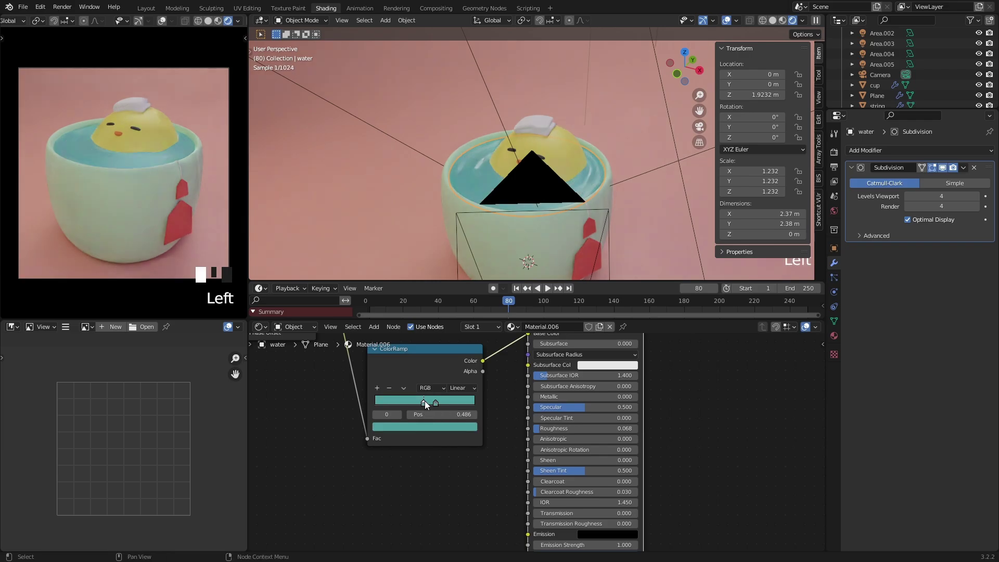
click(422, 425)
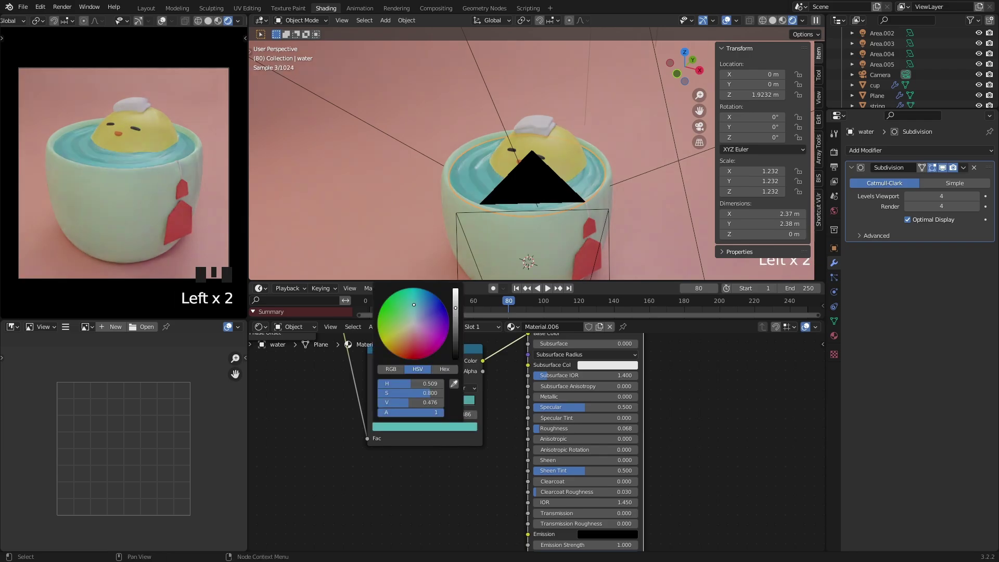
drag(455, 307, 456, 301)
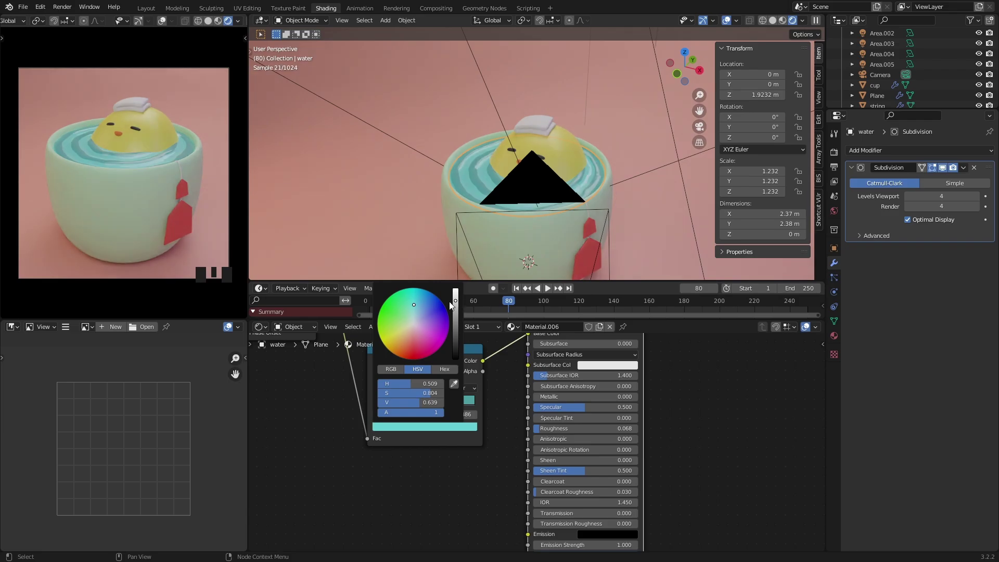
Step: Fine-tune the hue and saturation of the light teal in the water ColorRamp's 0.486 stop
click(413, 308)
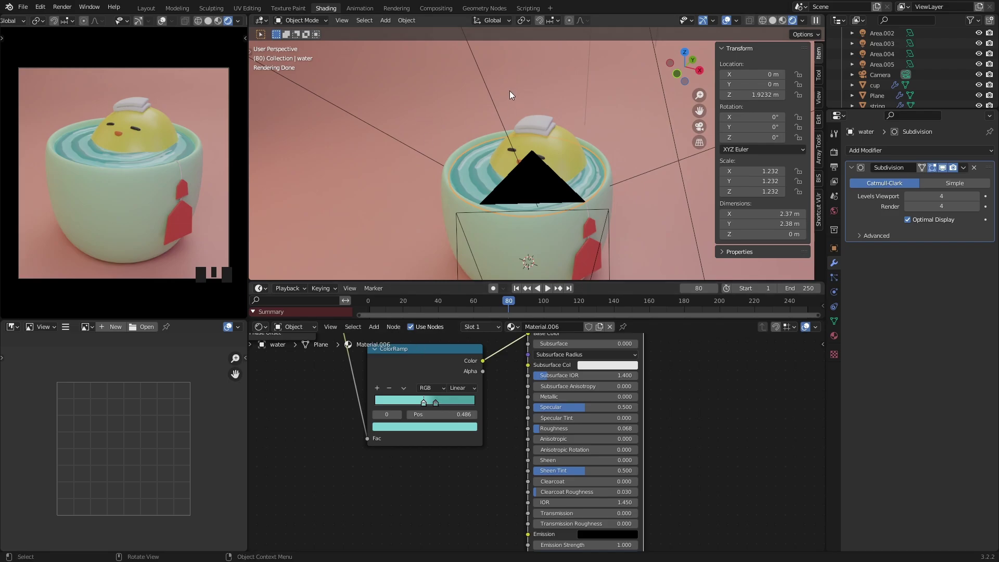
middle_drag(511, 156, 481, 136)
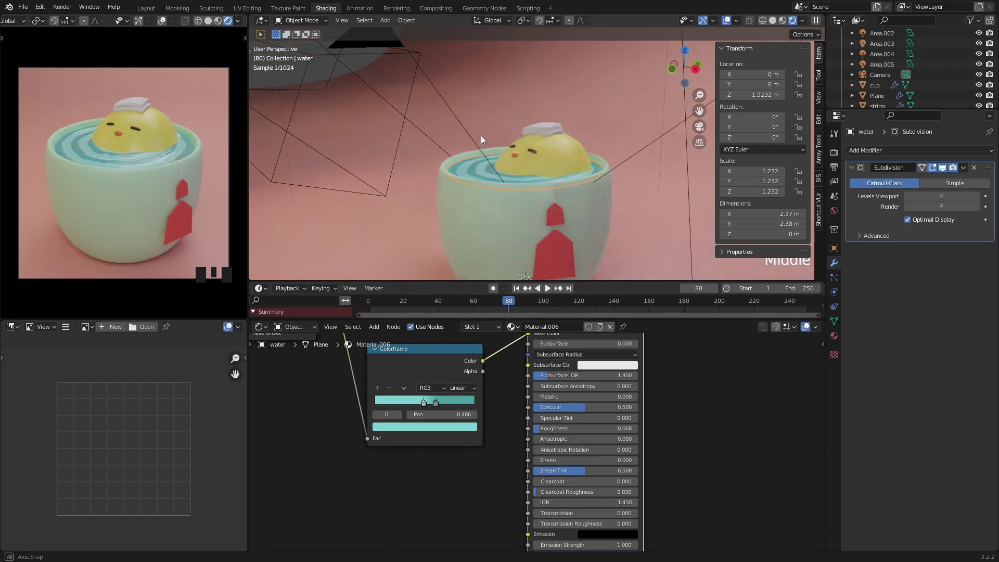
Step: Add a Gradient Texture node to the cup's material, placed ahead of the Principled BSDF
click(480, 210)
scroll(478, 413, down, 2)
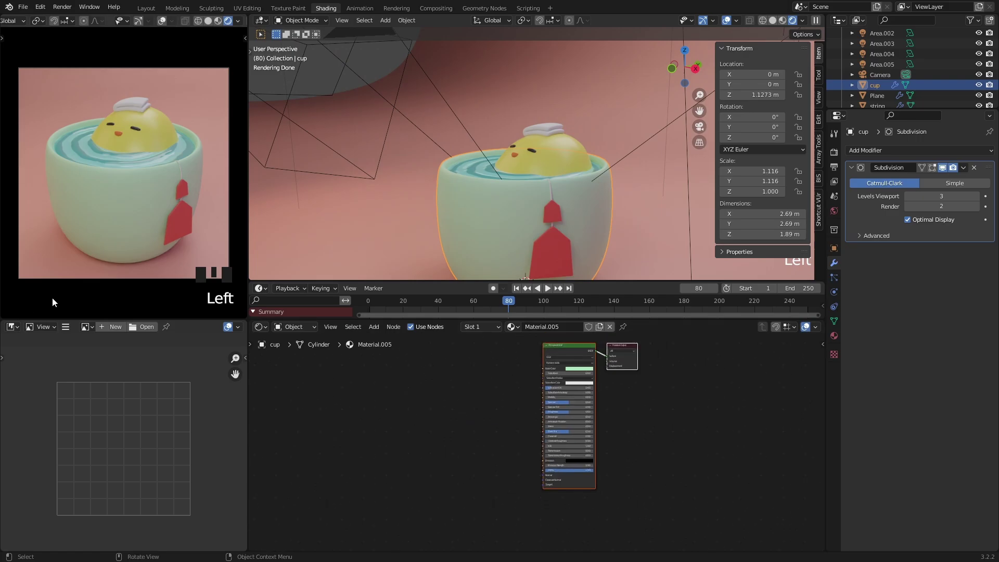
middle_drag(408, 227, 495, 102)
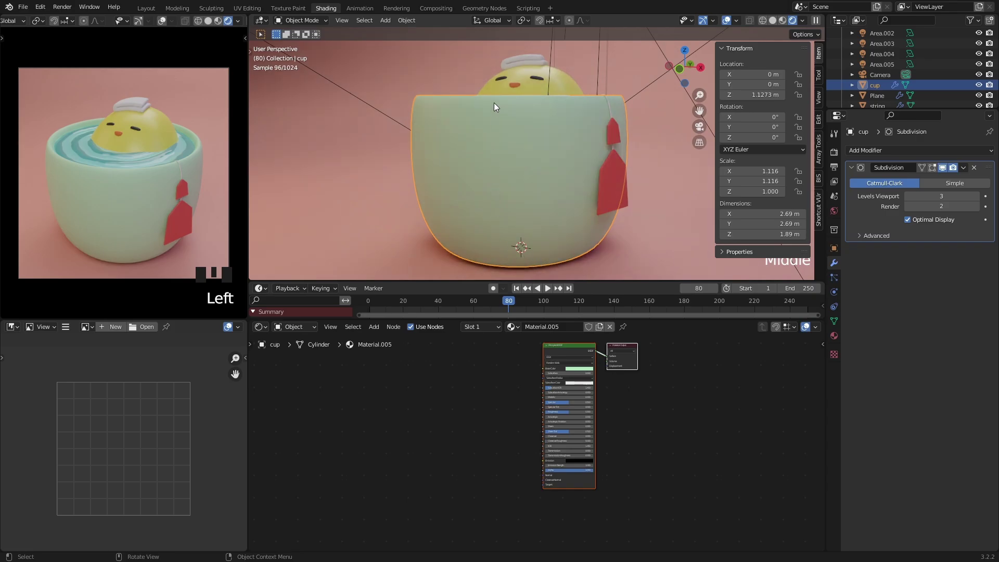
middle_drag(413, 101, 432, 112)
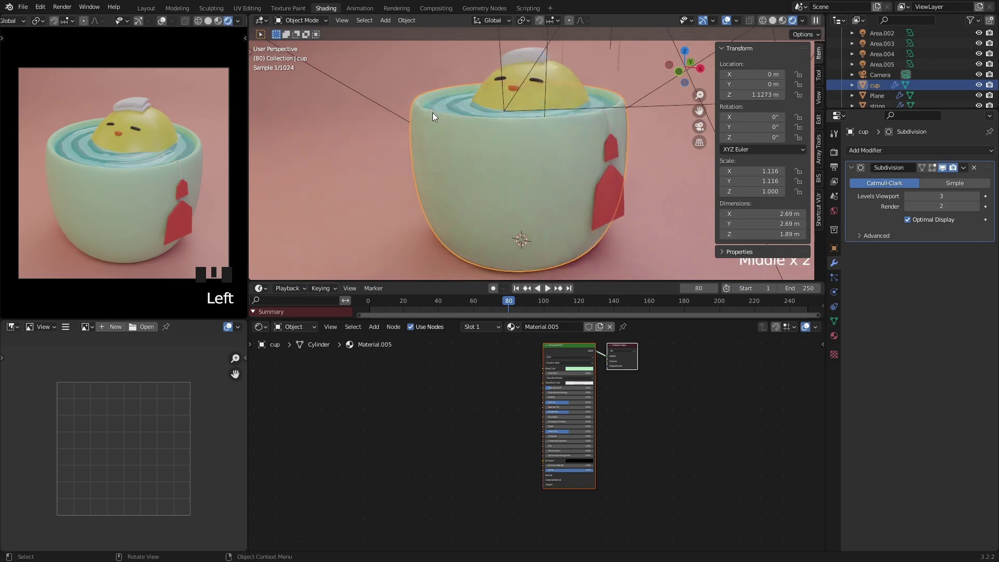
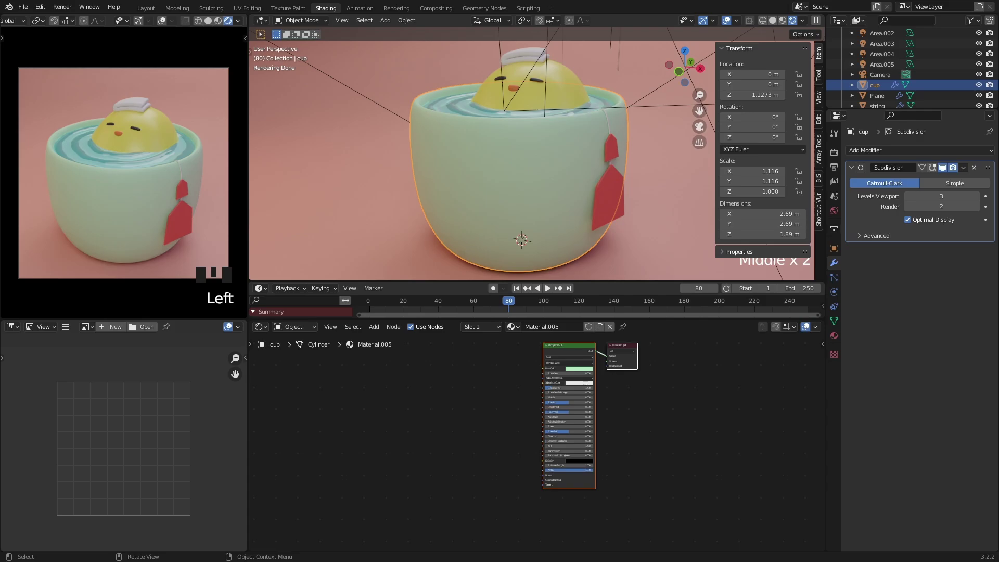
middle_drag(493, 384, 595, 399)
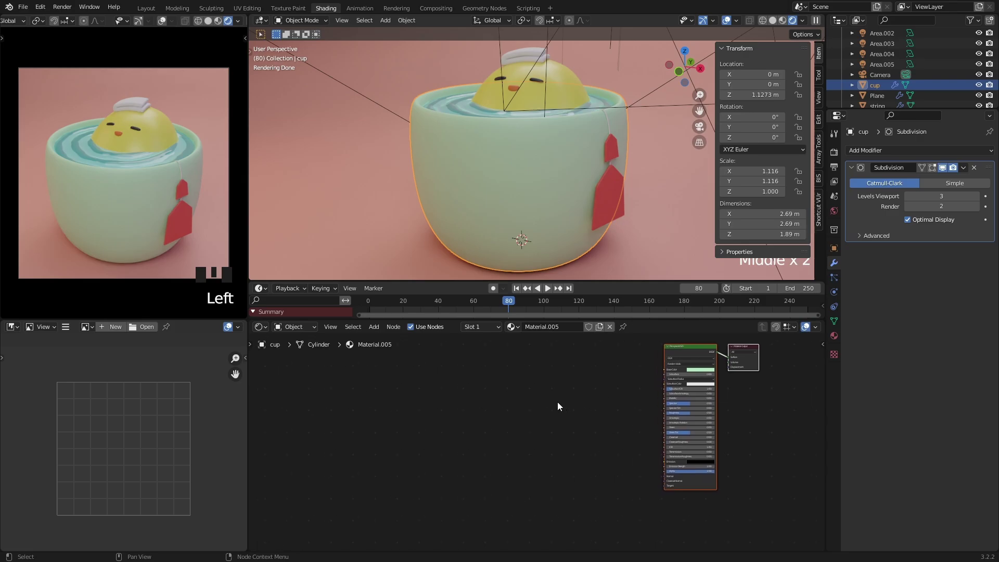
middle_drag(537, 397, 544, 409)
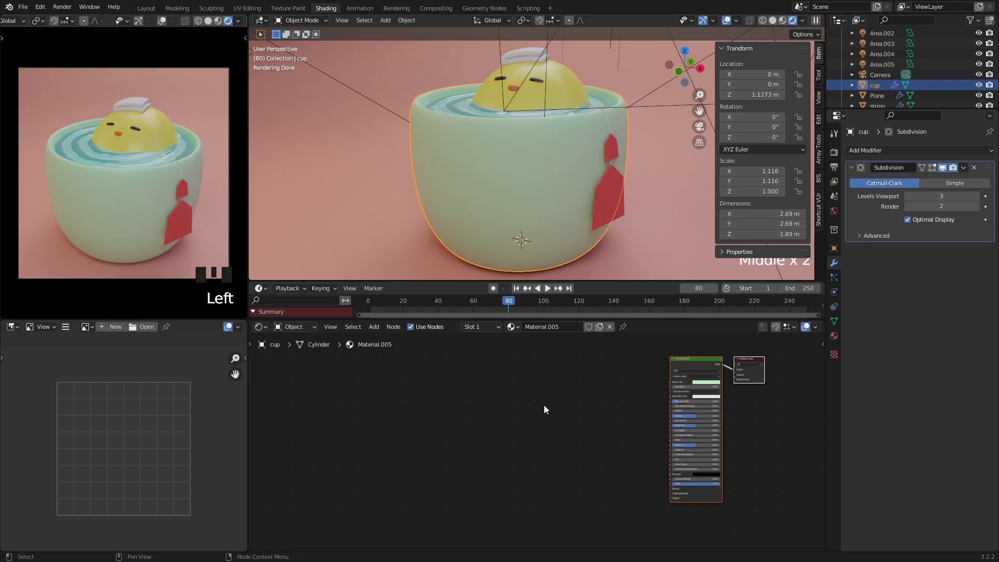
key(shift+a)
click(538, 386)
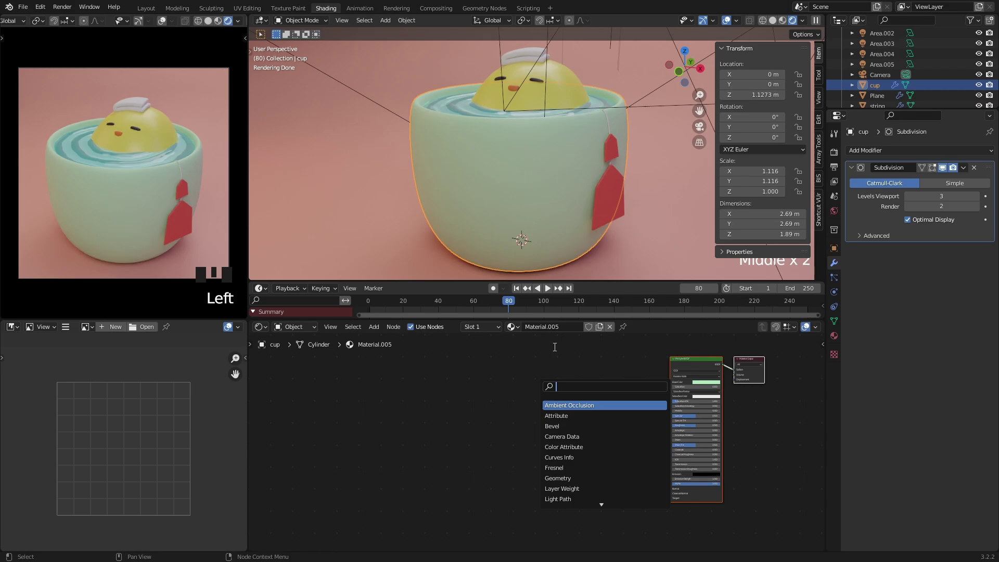
text(grad)
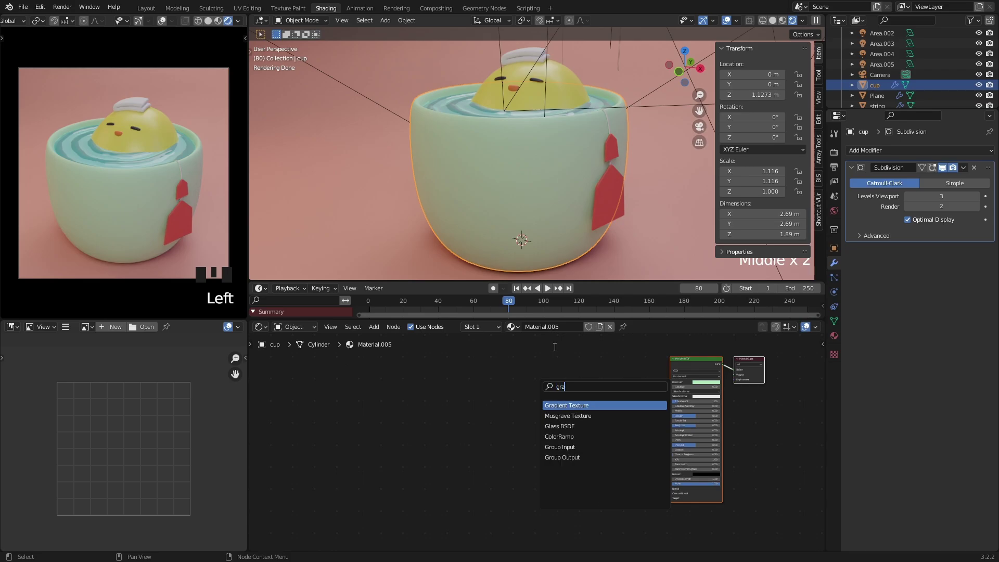
key(Return)
click(541, 350)
scroll(600, 358, up, 3)
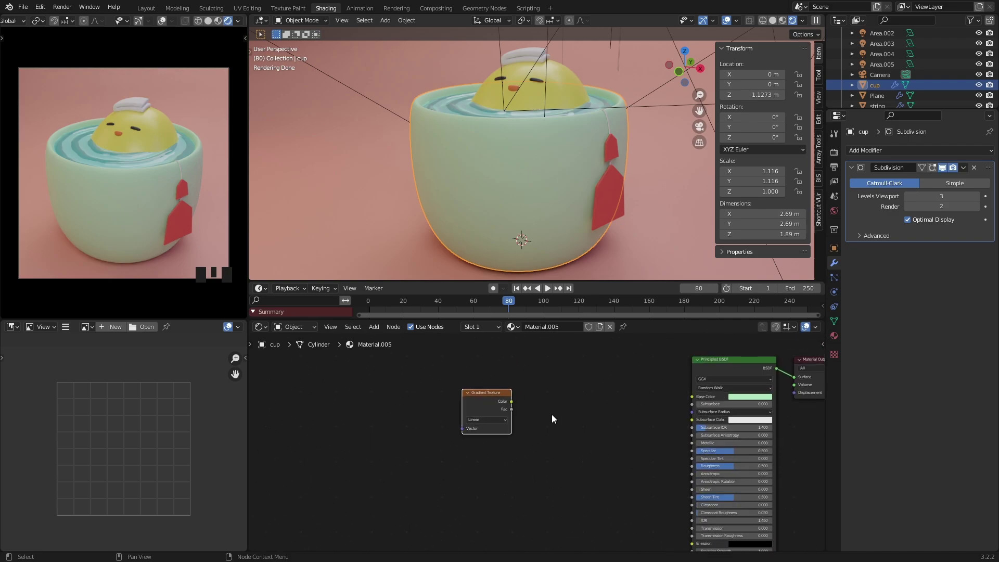
Step: Preview the Gradient Texture's output directly on the cup through a Viewer node
ctrl+shift+click(490, 393)
shift+middle_drag(585, 389, 574, 408)
middle_drag(529, 176, 473, 191)
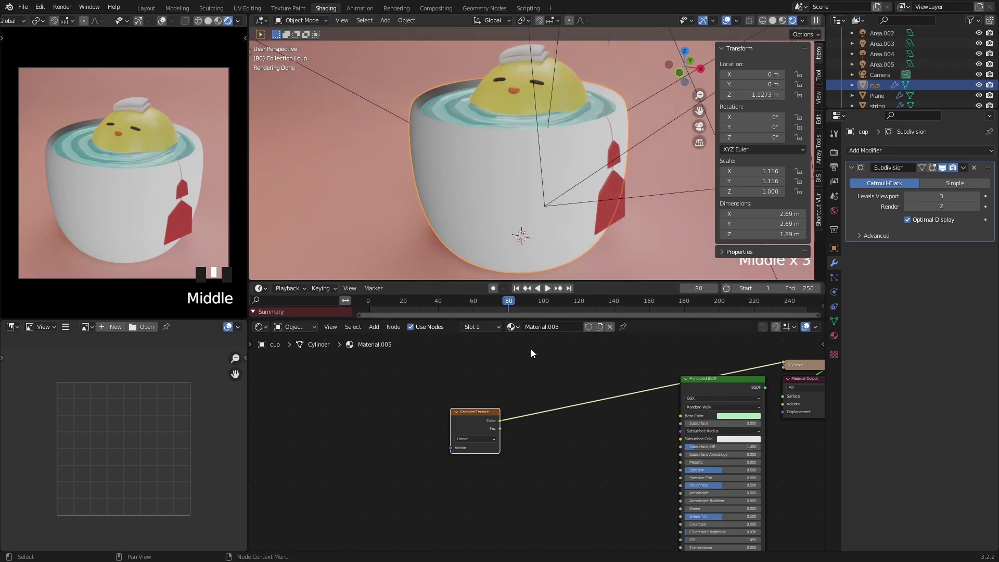
Step: Add Texture Coordinate and Mapping nodes before the Gradient Texture, feeding the Mapping from the Object coordinates
middle_drag(508, 396, 522, 389)
click(506, 407)
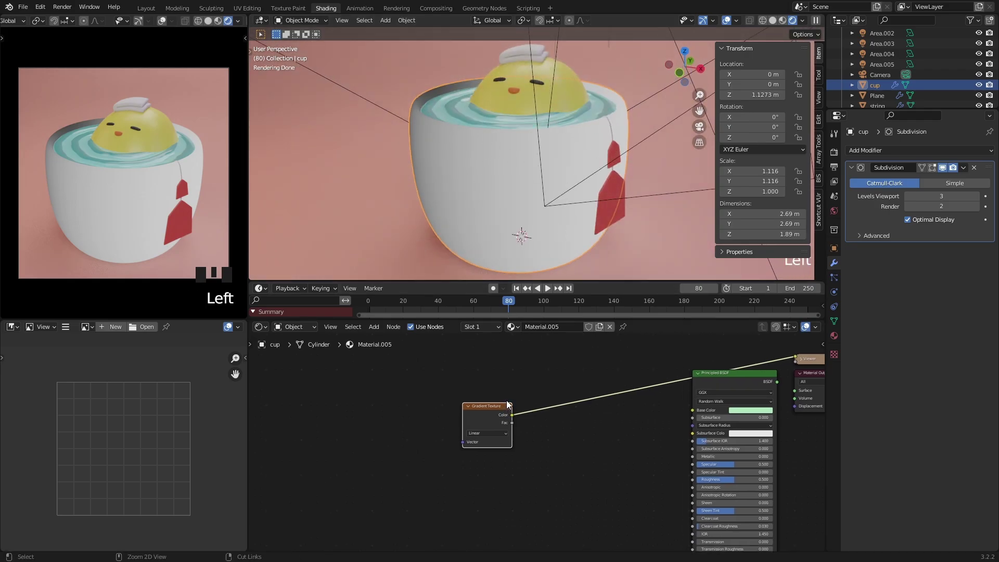
key(ctrl+t)
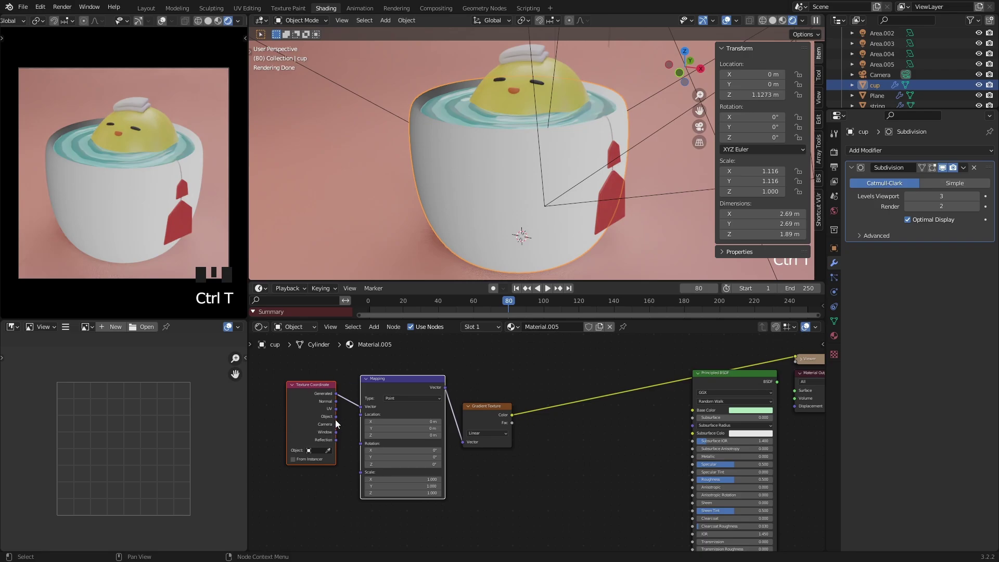
drag(337, 416, 360, 407)
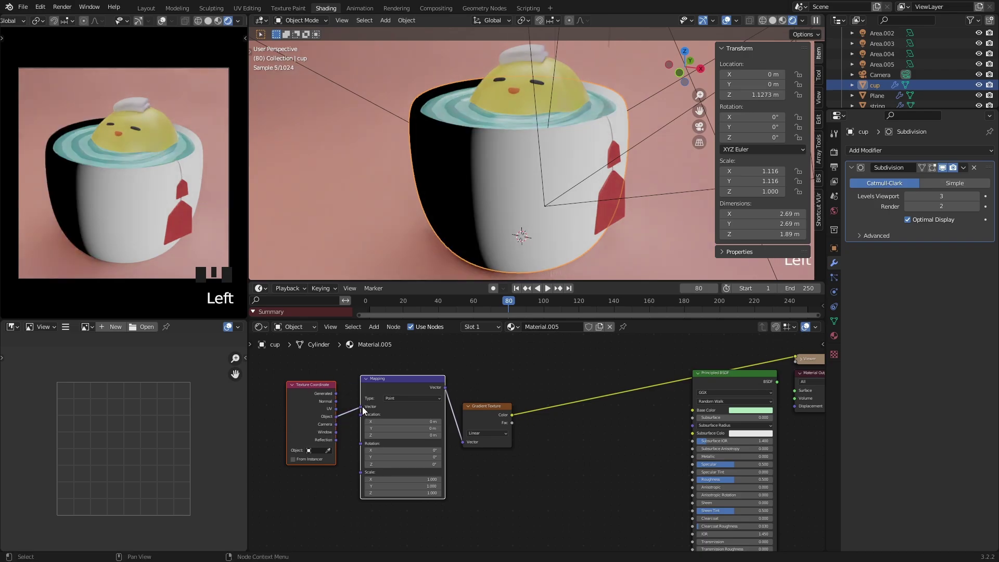
Step: Set the Mapping node's Y rotation to -90° to run the gradient vertically along the cup
mouse_move(552, 151)
middle_down()
mouse_move(581, 158)
mouse_move(570, 149)
middle_up()
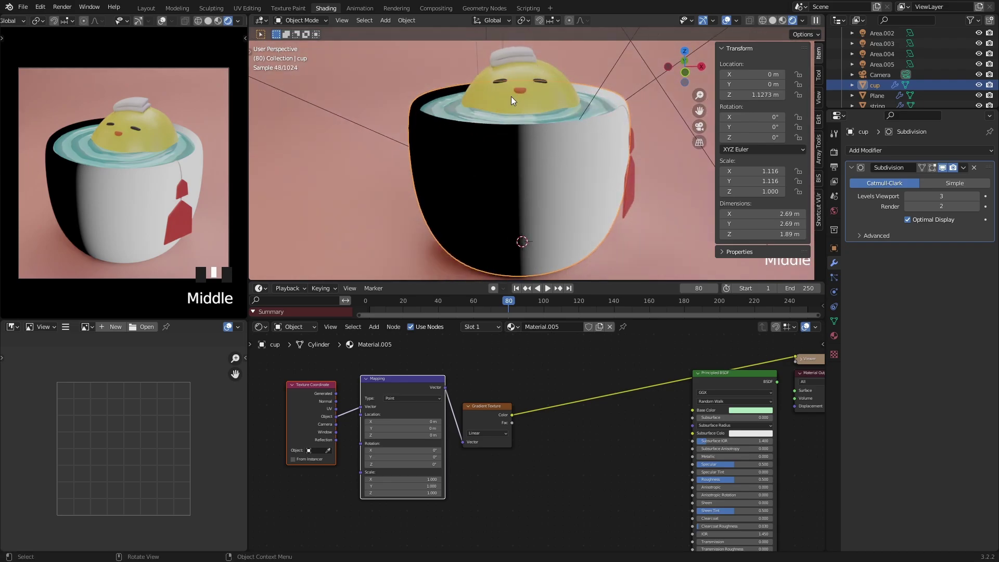
scroll(491, 453, up, 2)
middle_drag(491, 453, 501, 449)
drag(400, 456, 351, 456)
click(400, 457)
text(-90)
key(Return)
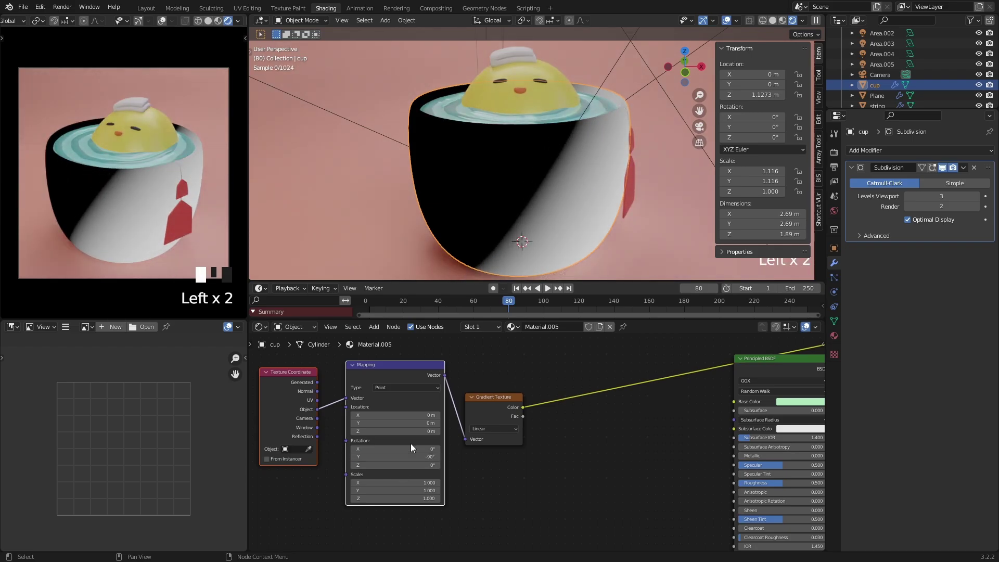
scroll(411, 443, down, 2)
middle_drag(599, 455, 534, 458)
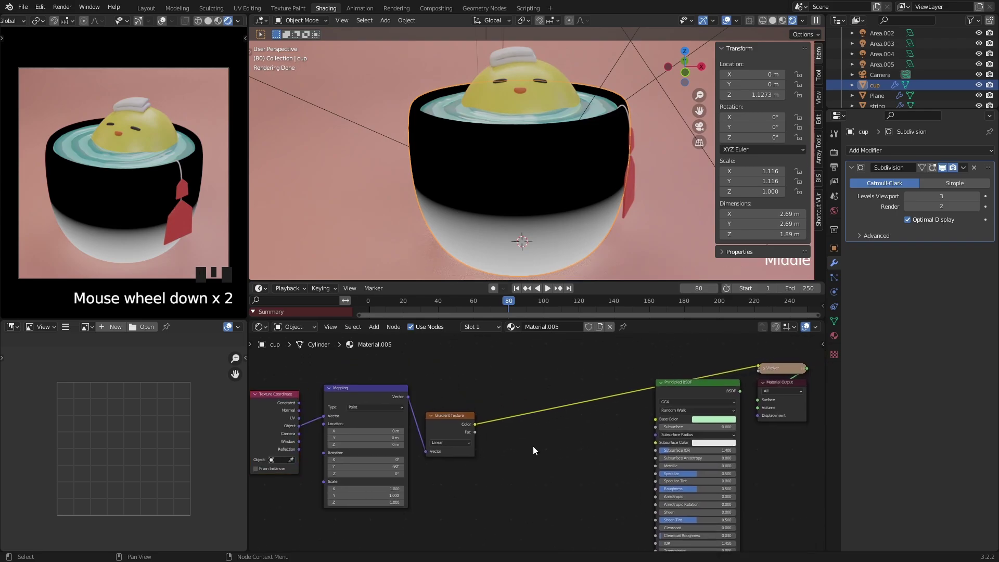
middle_drag(536, 229, 536, 188)
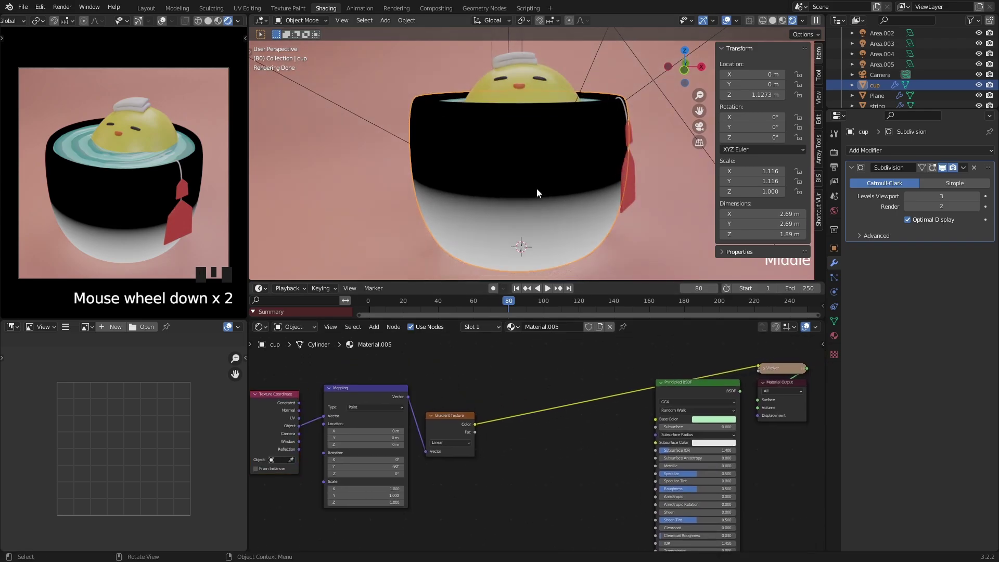
Step: Insert a ColorRamp node on the link between the Gradient Texture and the Viewer
drag(464, 420, 475, 409)
key(shift+a)
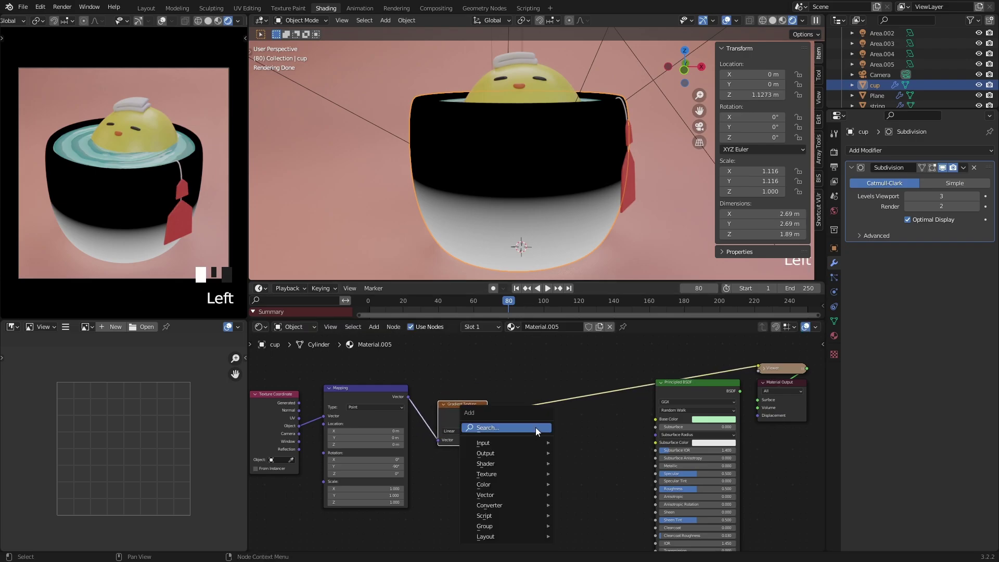
click(535, 427)
text(ramp)
key(Return)
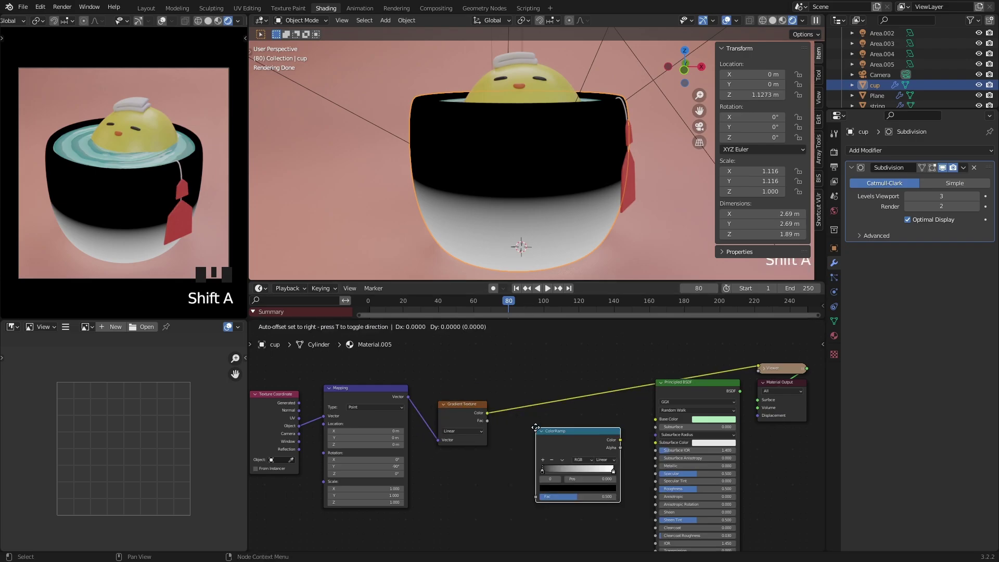
click(511, 381)
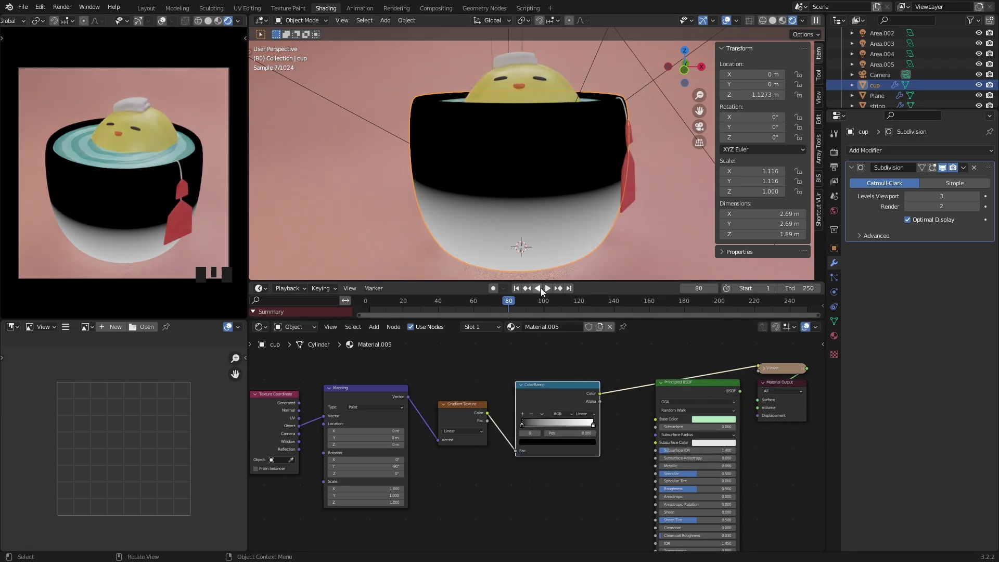
Step: Move the coordinate, mapping, gradient and ColorRamp nodes together farther away from the Principled BSDF
middle_drag(551, 385, 447, 381)
scroll(533, 395, up, 1)
scroll(461, 400, up, 1)
scroll(665, 378, down, 2)
drag(555, 363, 259, 465)
middle_drag(440, 442, 497, 442)
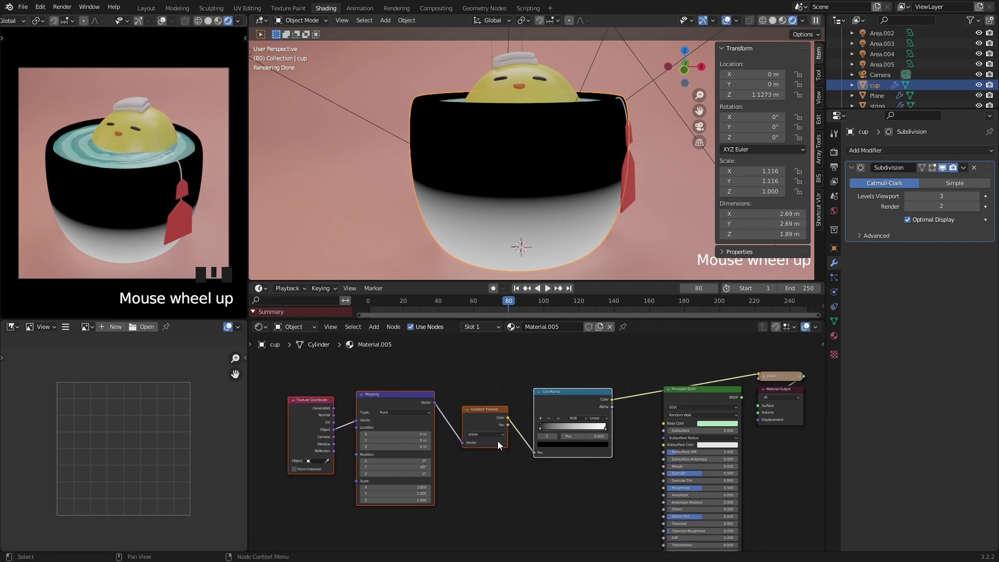
key(g)
click(410, 439)
click(574, 487)
middle_drag(446, 472, 513, 473)
scroll(513, 473, up, 4)
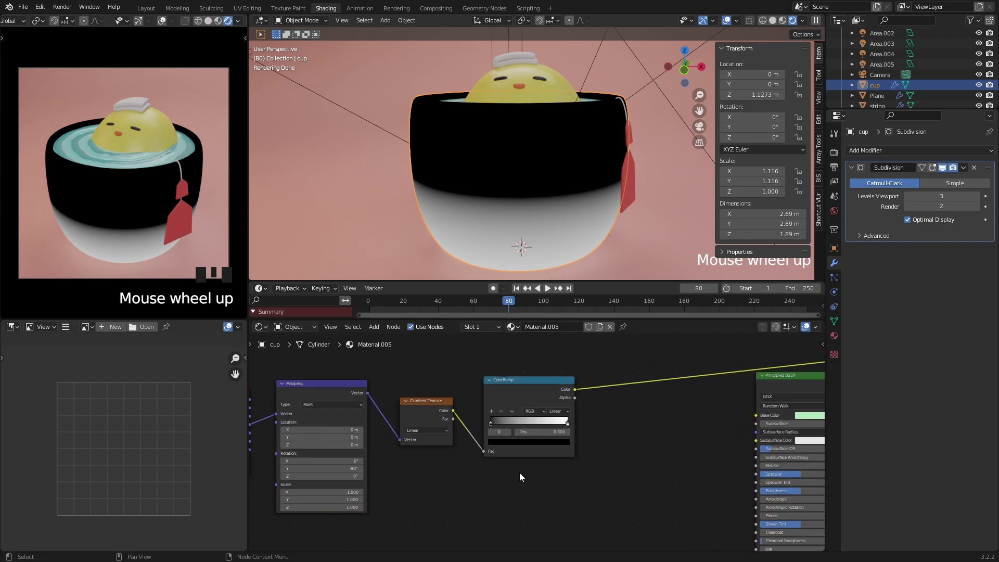
Step: Try the Easing and Quadratic types on the cup's Gradient Texture, and return it to Linear
mouse_move(578, 421)
mouse_down()
mouse_move(513, 417)
mouse_move(578, 419)
mouse_up()
mouse_move(488, 419)
mouse_down()
mouse_move(539, 420)
mouse_move(486, 414)
mouse_up()
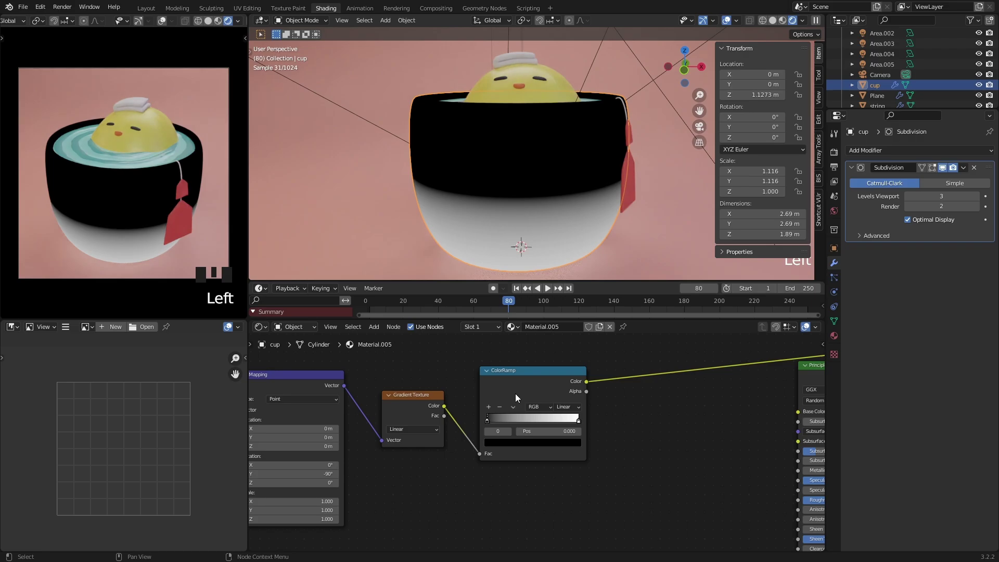
middle_drag(436, 420, 455, 411)
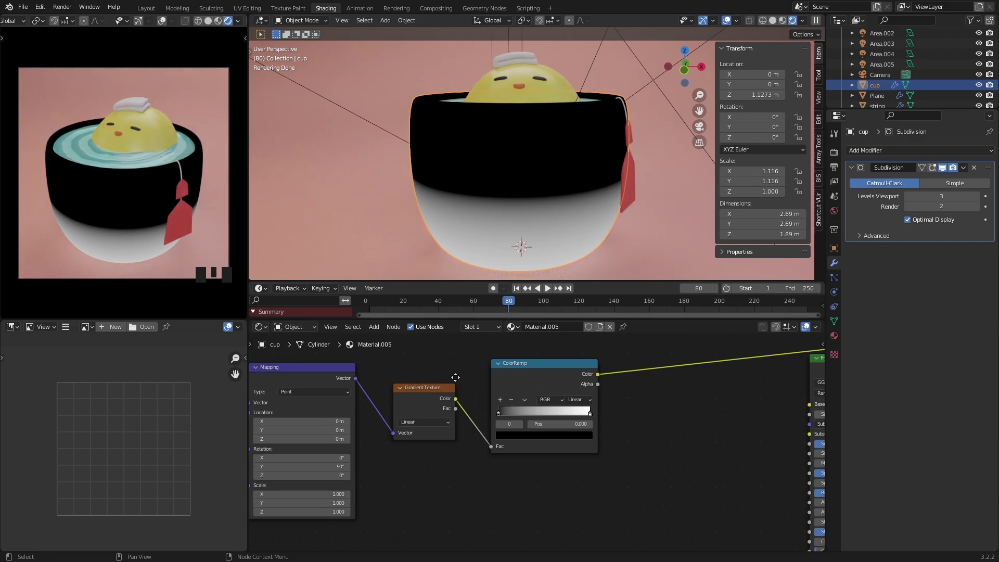
click(451, 420)
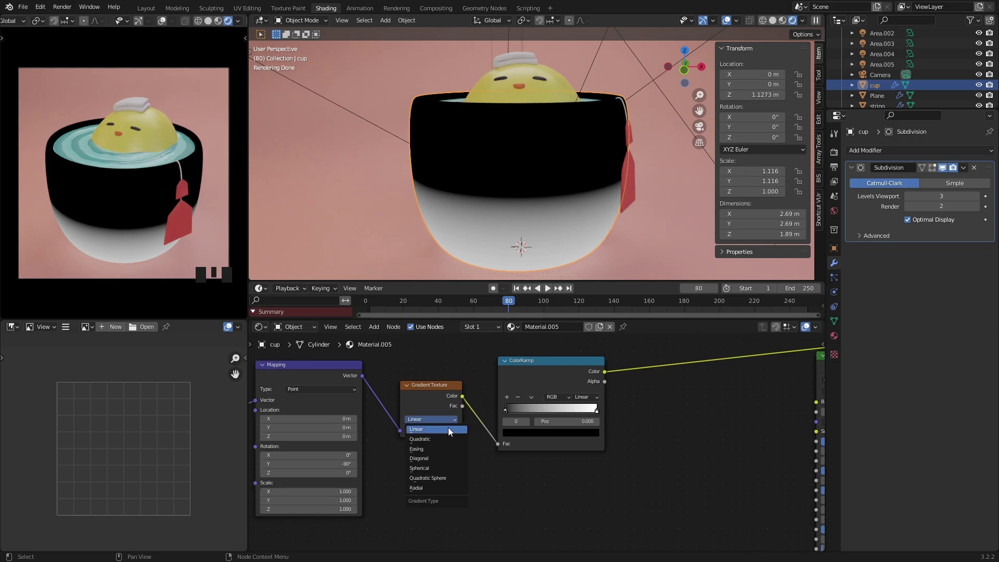
click(441, 448)
click(440, 419)
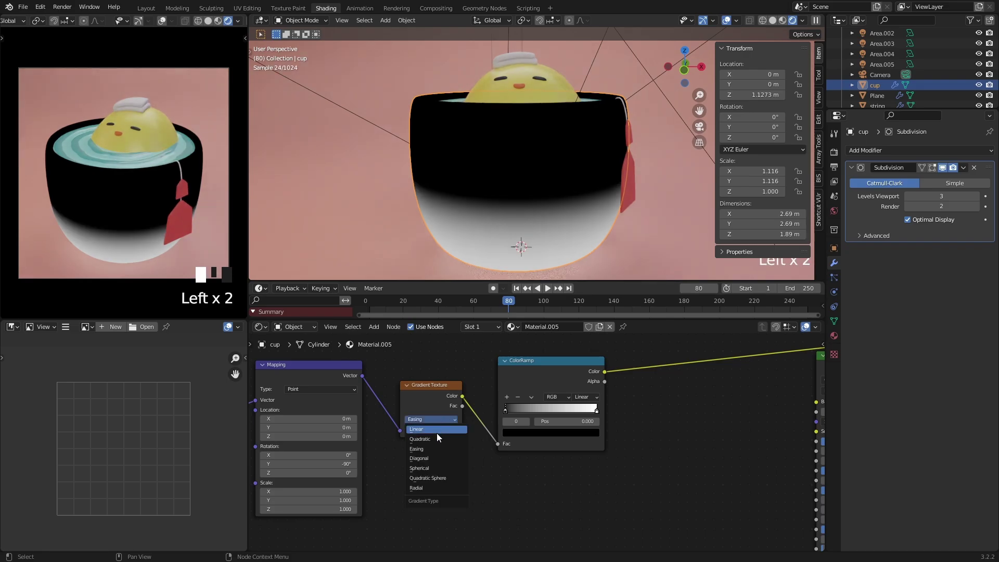
click(431, 440)
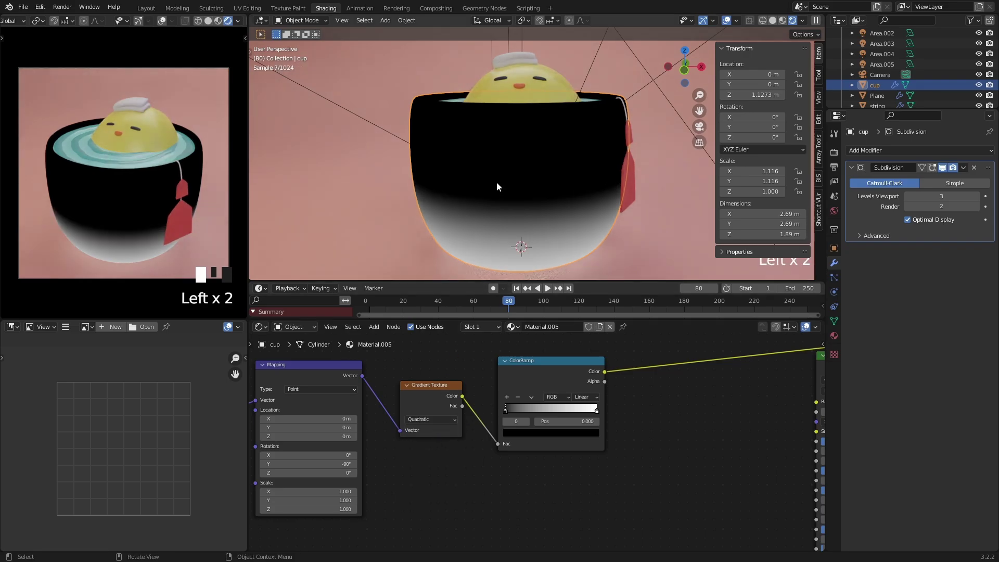
click(434, 419)
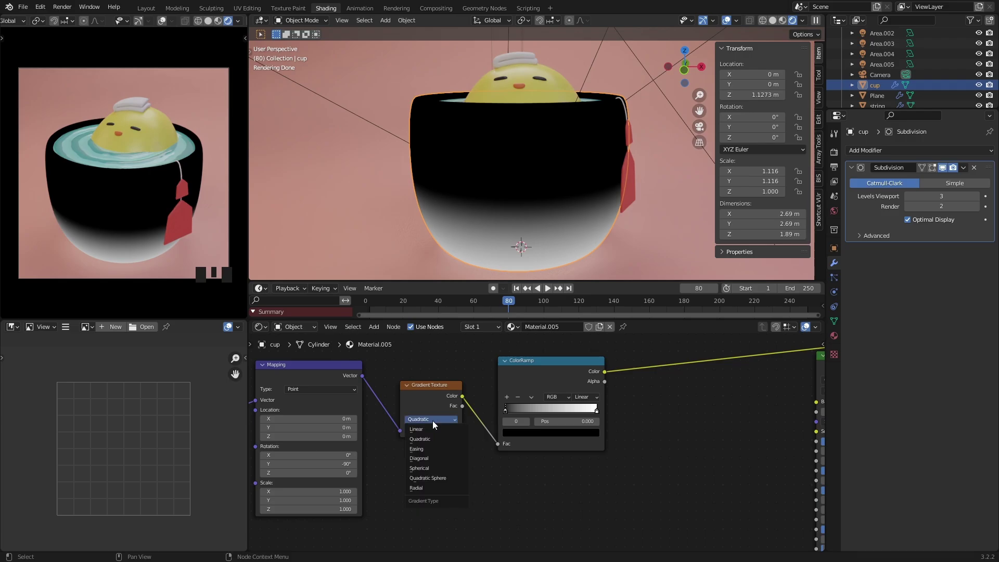
click(432, 428)
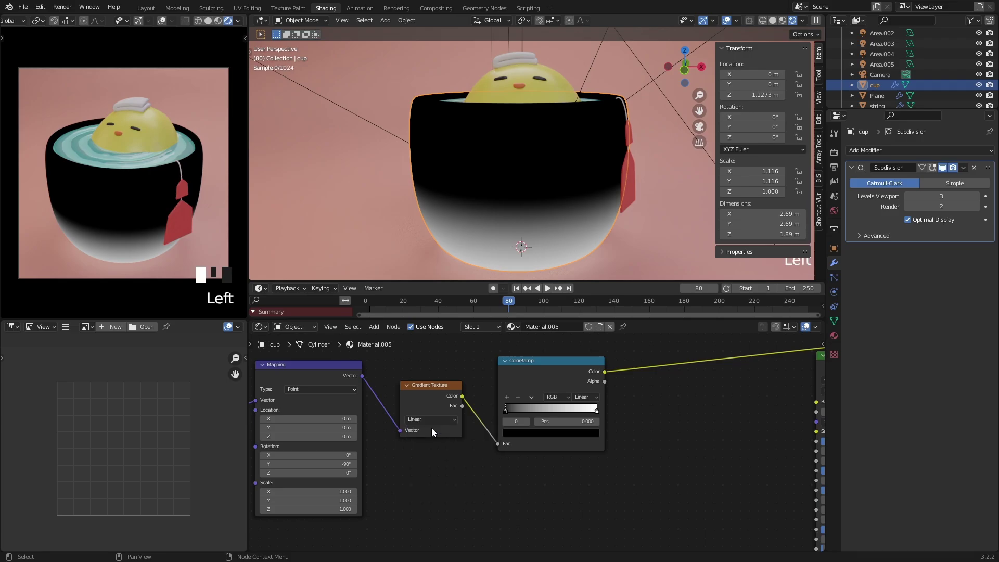
Step: Try B-Spline interpolation on the cup's ColorRamp, and return it to Linear
click(585, 397)
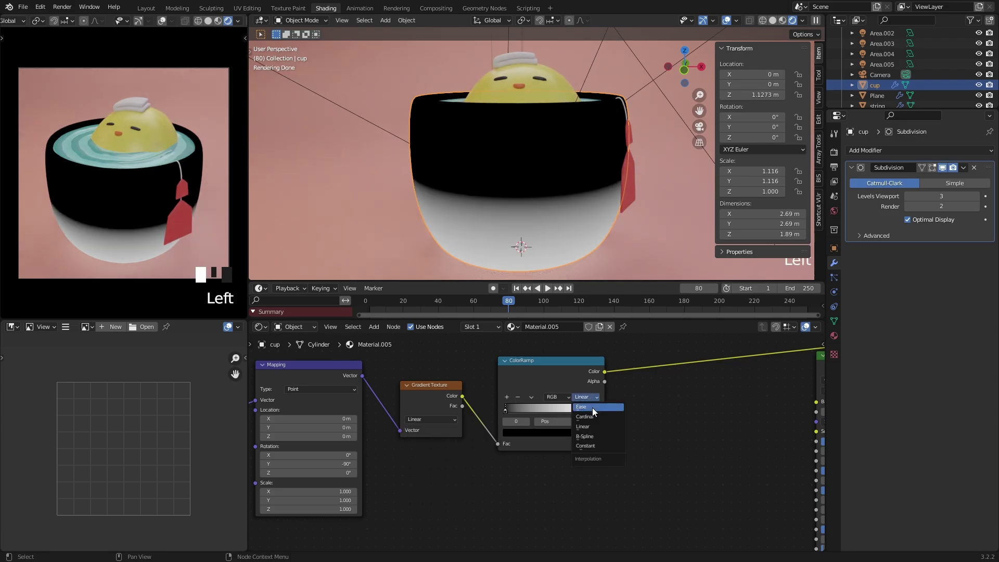
click(585, 436)
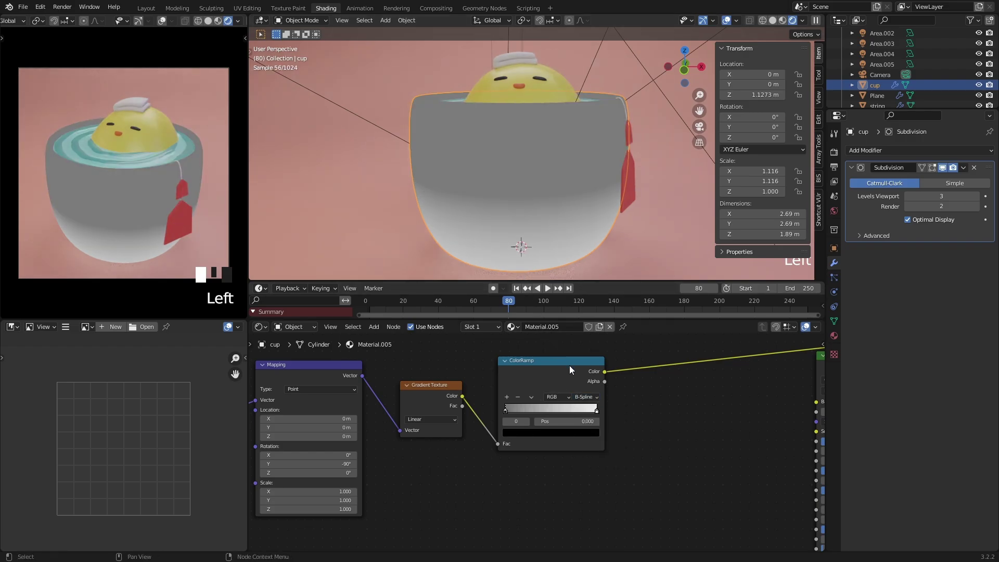
click(586, 397)
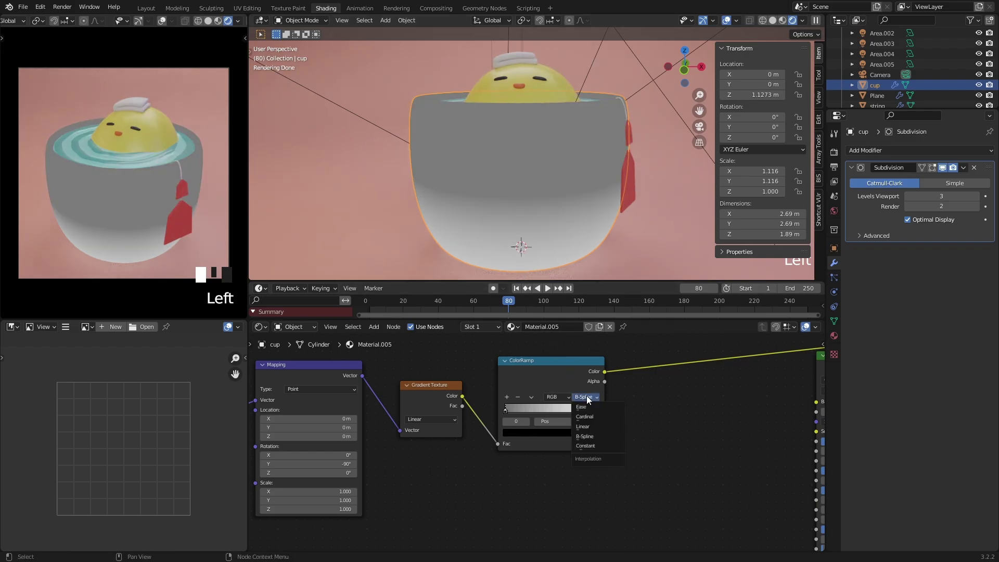
click(592, 426)
middle_drag(417, 458, 473, 465)
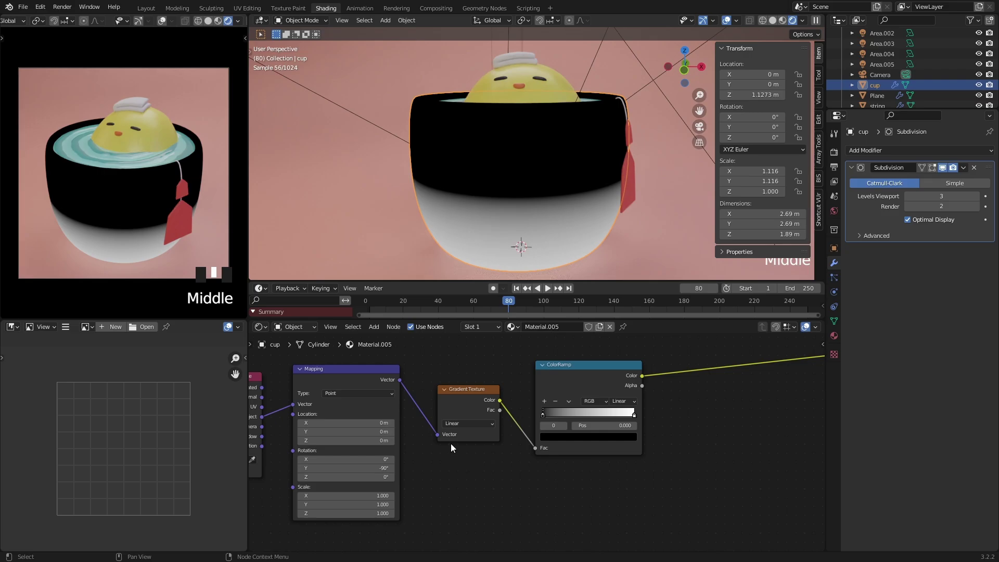
Step: Set the Location X of the cup's Mapping node to 0.87 m to shift the gradient toward the rim
shift+drag(341, 423, 389, 422)
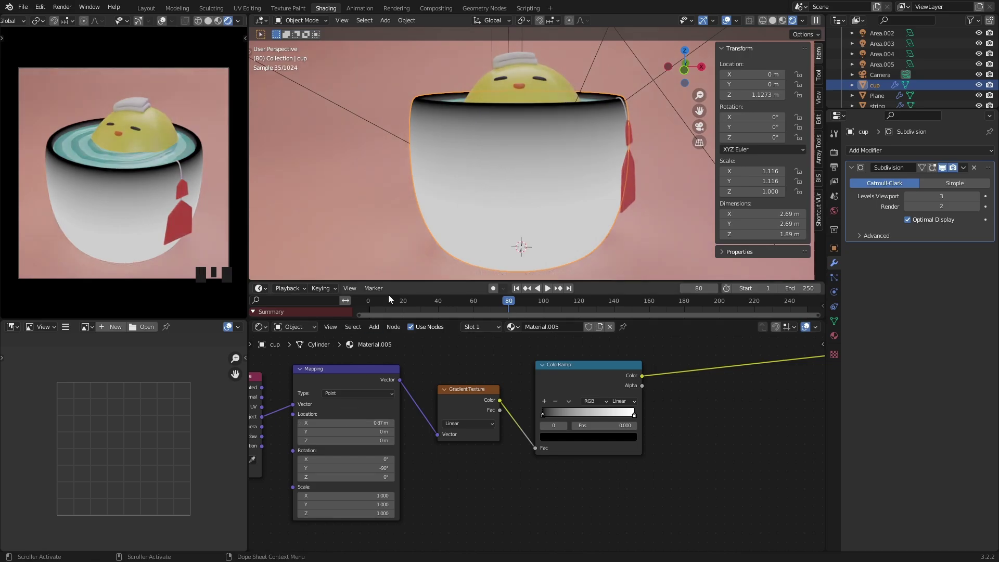
shift+middle_drag(500, 164, 547, 186)
scroll(504, 200, up, 1)
scroll(562, 190, up, 1)
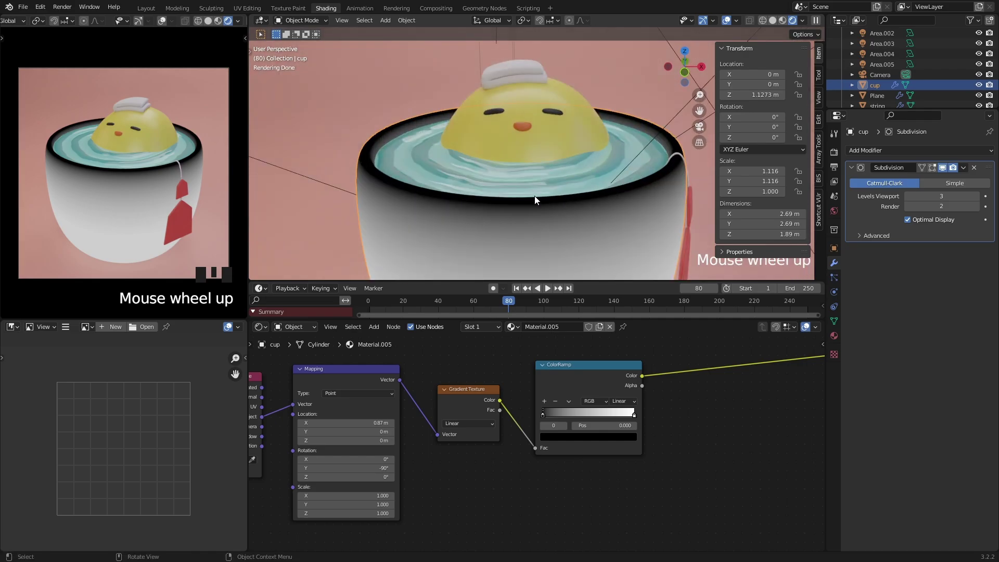
scroll(519, 208, down, 1)
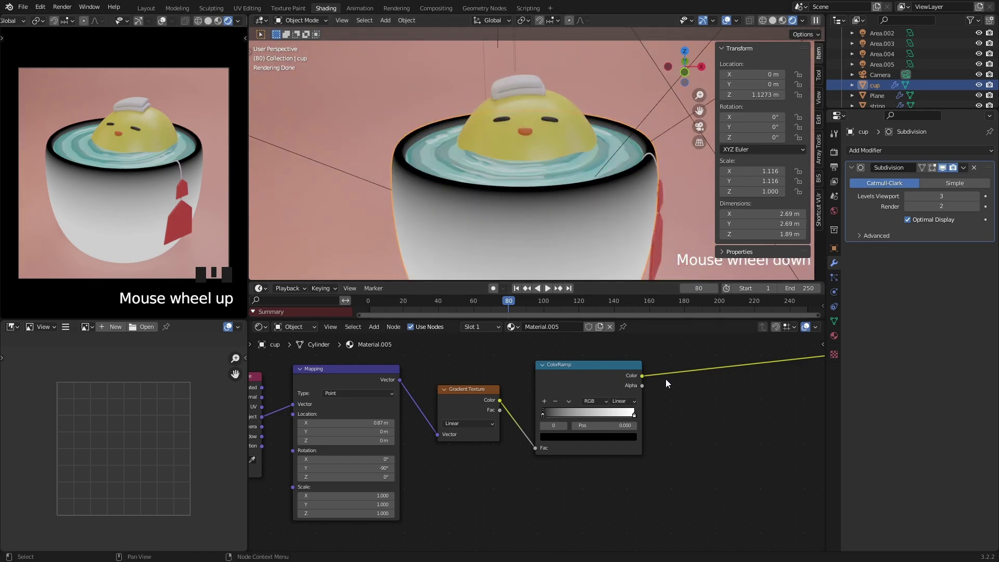
Step: Add a MixRGB node between the cup's ColorRamp and the Principled BSDF
middle_drag(624, 387, 595, 397)
scroll(594, 397, down, 3)
middle_drag(641, 439, 586, 439)
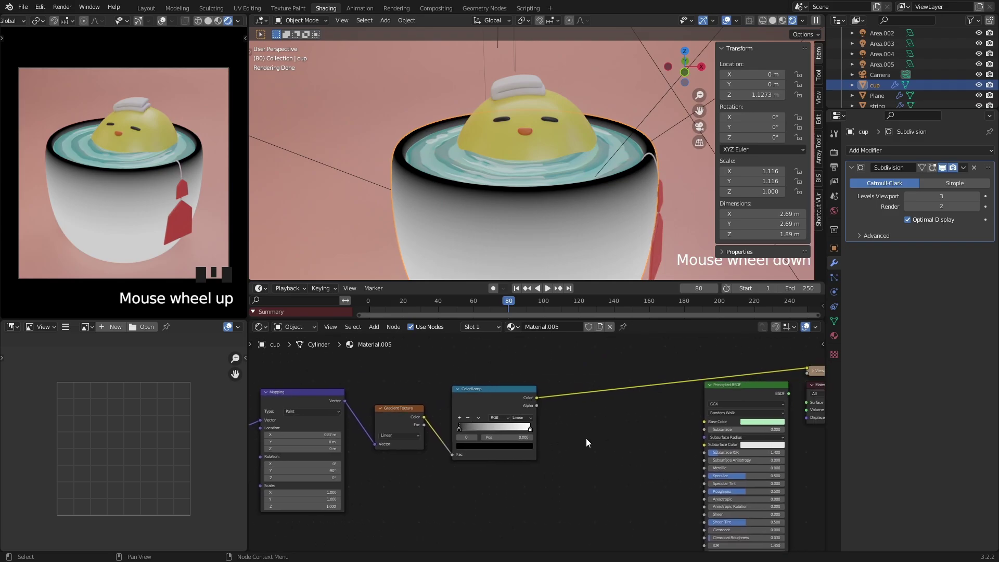
key(shift+a)
middle_drag(650, 413, 605, 400)
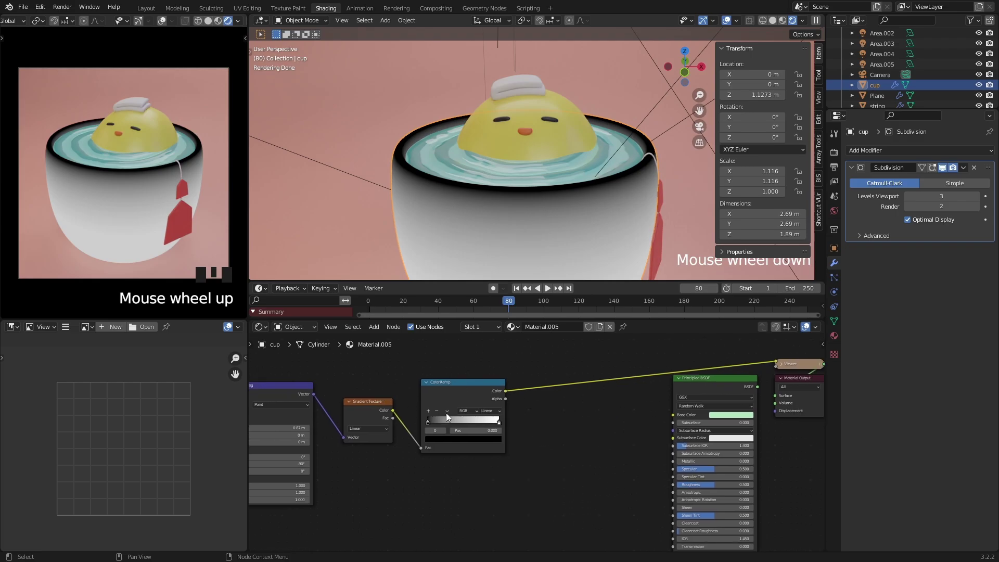
key(shift+a)
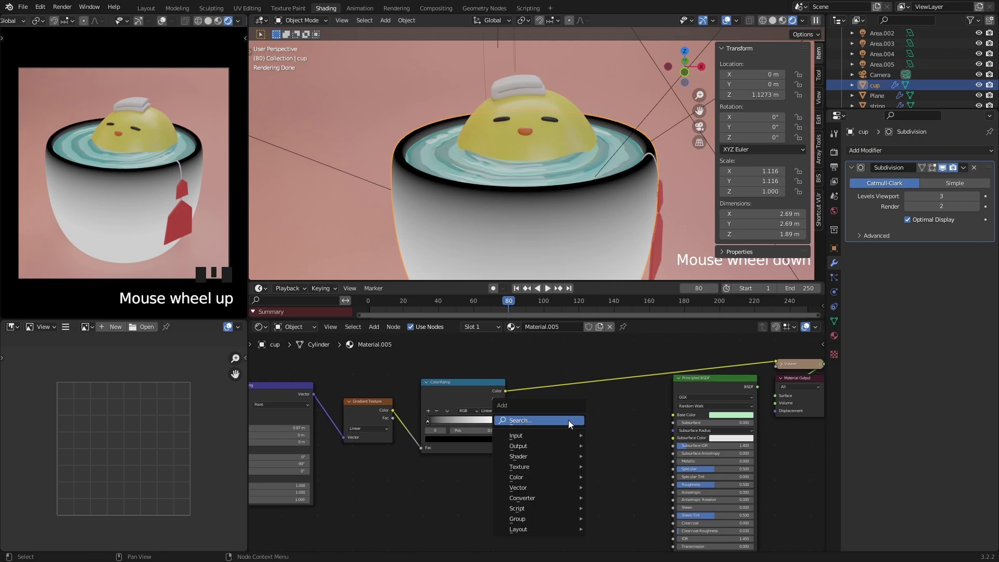
click(569, 420)
text(mix)
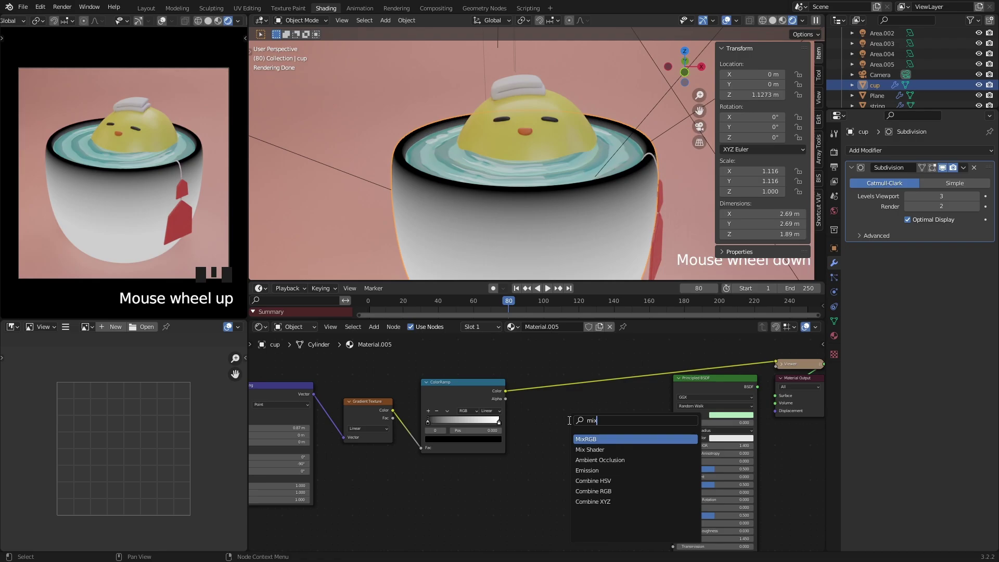
key(Return)
click(568, 419)
scroll(566, 370, up, 1)
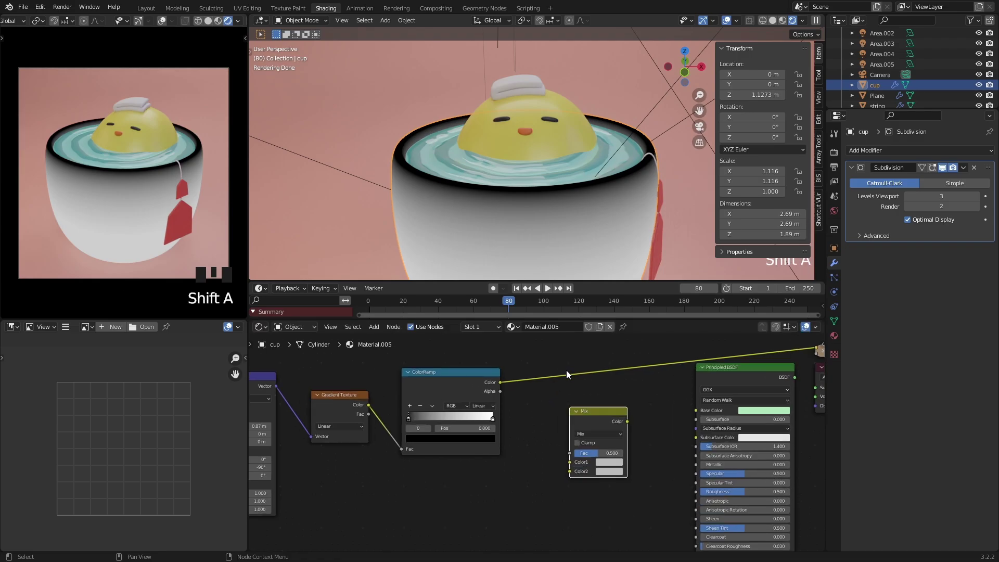
Step: Preview the ColorRamp output on the cup and connect the ColorRamp's Color to the Mix node's Fac
ctrl+shift+click(473, 373)
middle_drag(481, 374, 413, 377)
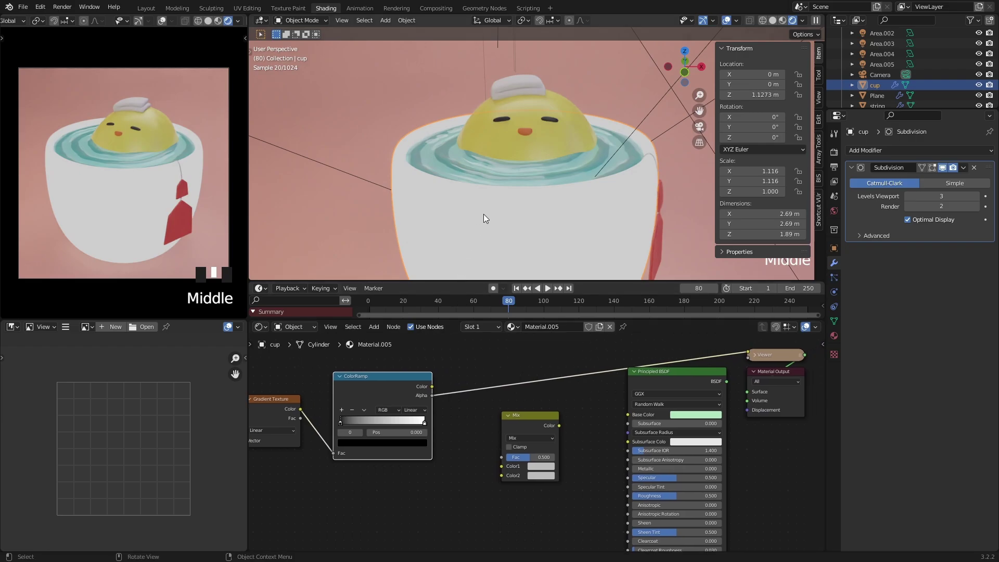
middle_click(508, 209)
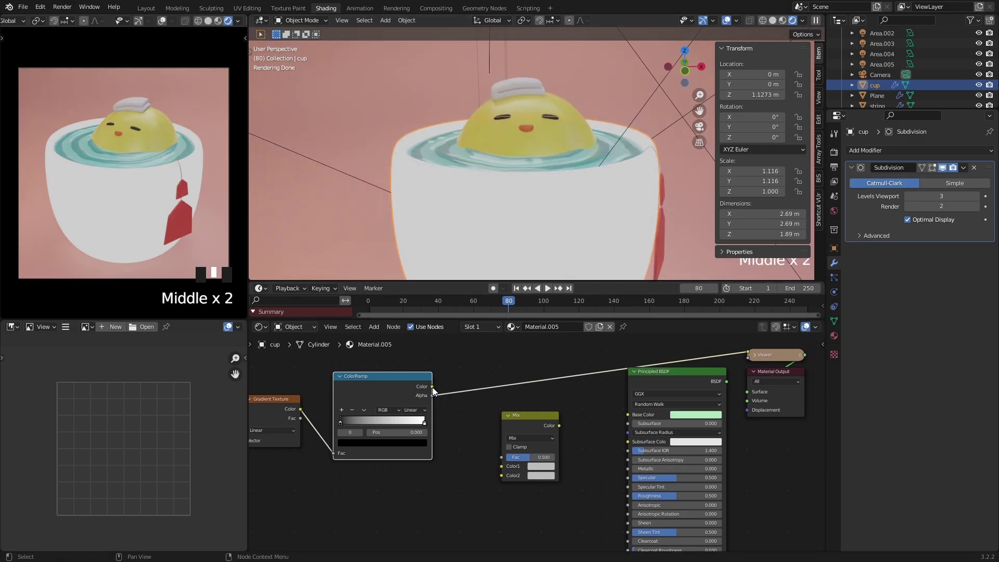
drag(432, 394, 502, 458)
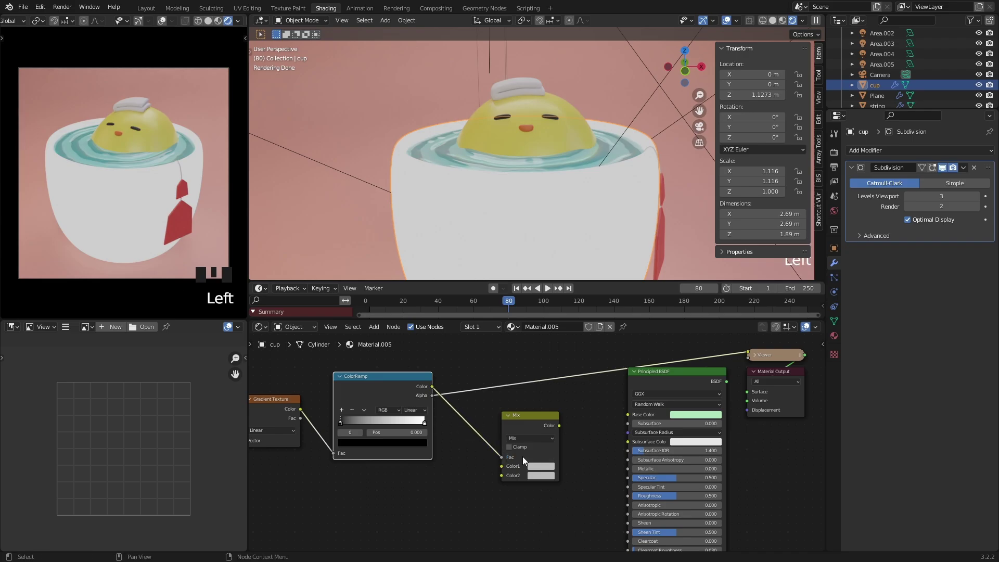
Step: Set Color1 of the Mix node to a dark reddish brown
scroll(521, 458, up, 1)
middle_drag(546, 471, 530, 463)
click(523, 461)
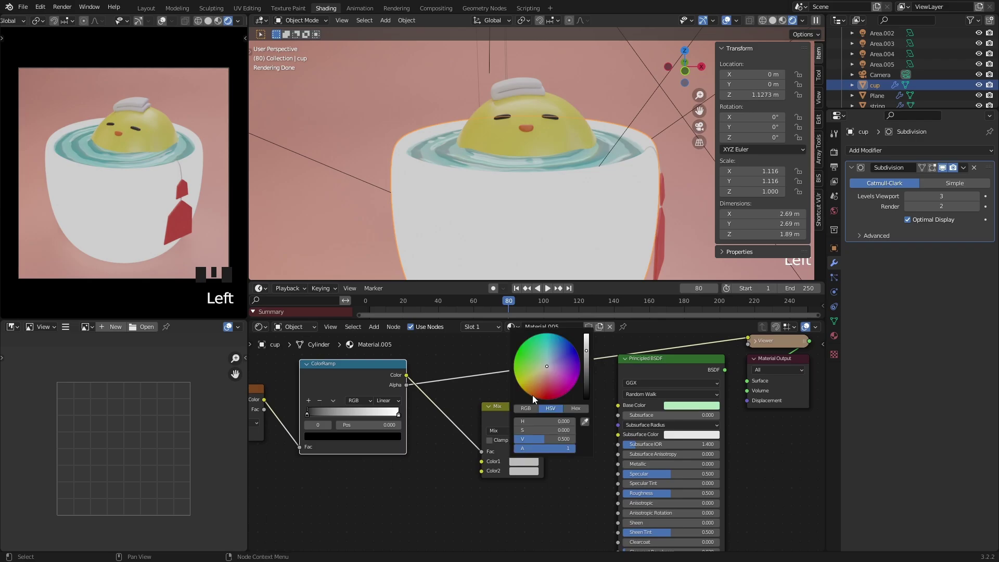
drag(533, 395, 587, 392)
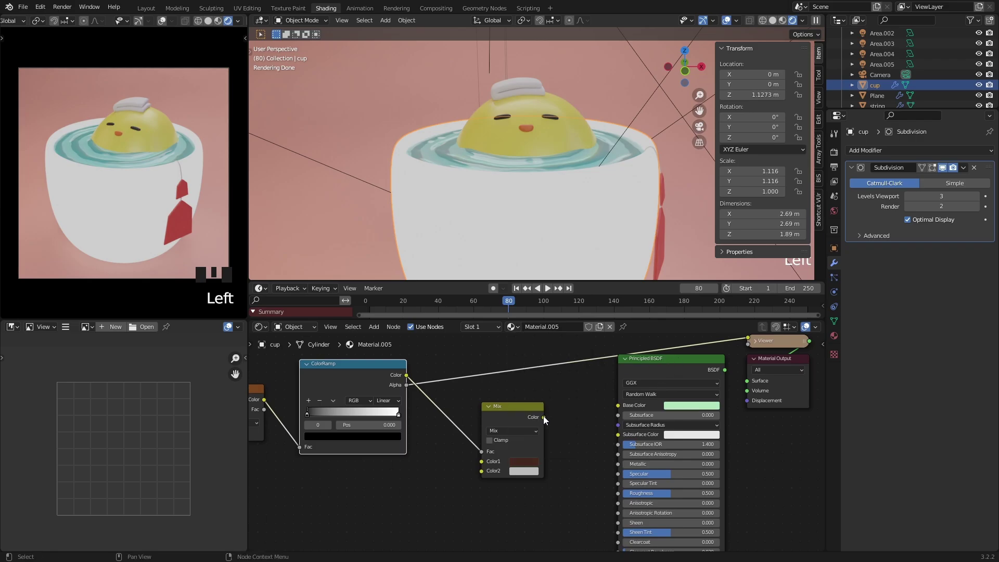
Step: Connect the Mix node's Color to the Principled BSDF's Base Color and restore the shader to the material's Surface output
drag(543, 416, 618, 405)
ctrl+shift+click(676, 357)
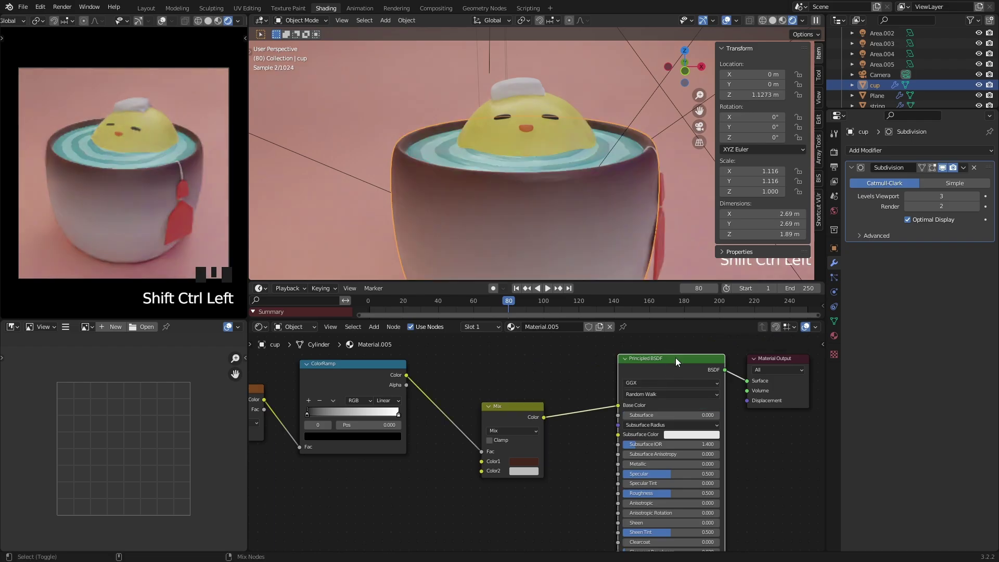
mouse_move(572, 200)
middle_down()
mouse_move(574, 189)
mouse_move(573, 210)
middle_up()
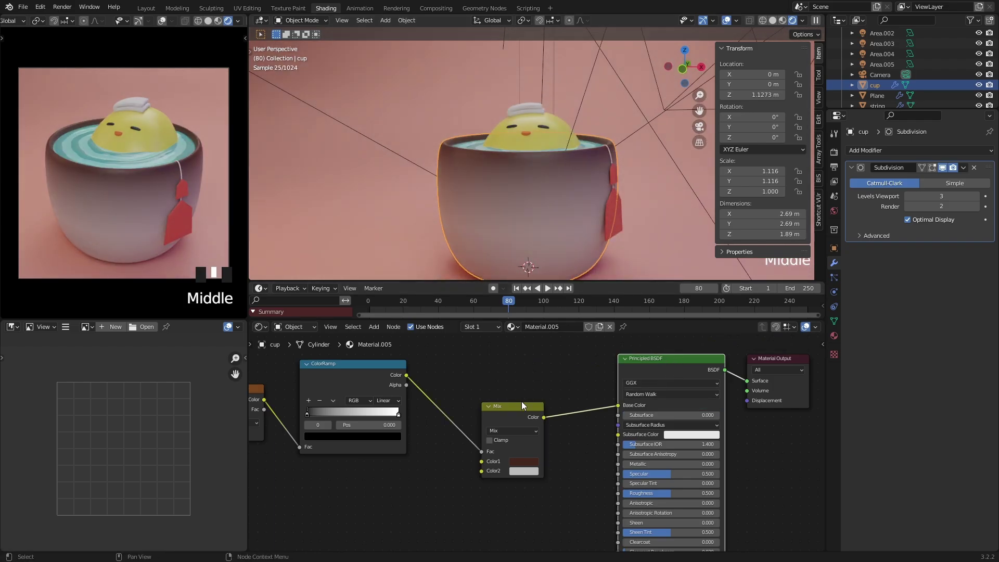
Step: Preview the ColorRamp, the Mix node and the Principled BSDF on the cup one after another
scroll(510, 470, up, 3)
scroll(344, 373, down, 1)
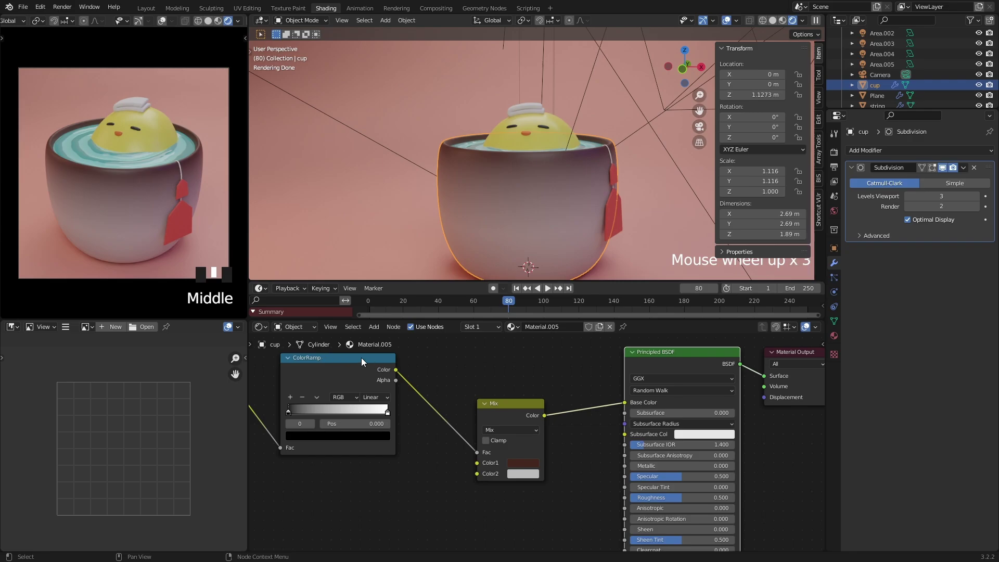
ctrl+shift+click(361, 358)
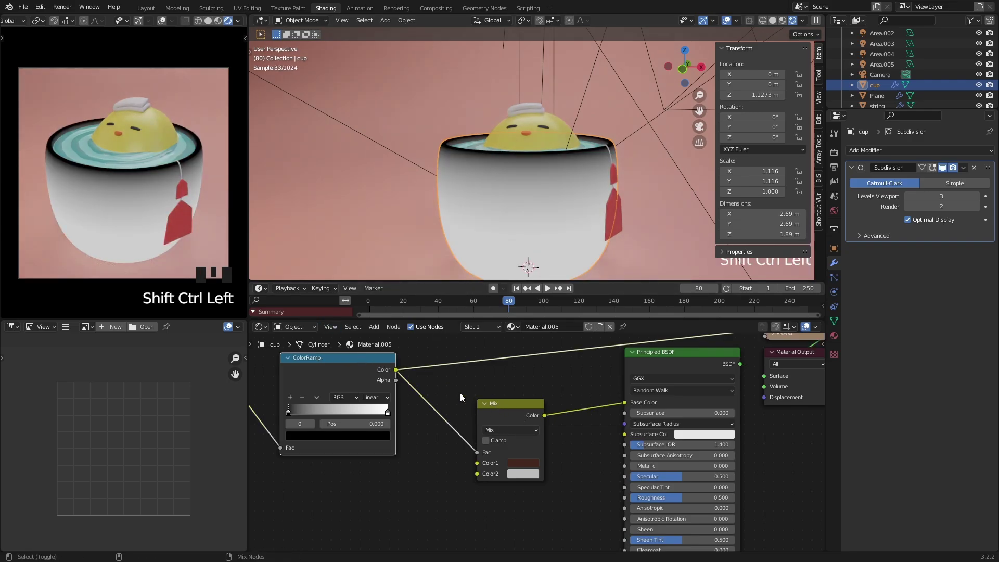
ctrl+shift+click(526, 412)
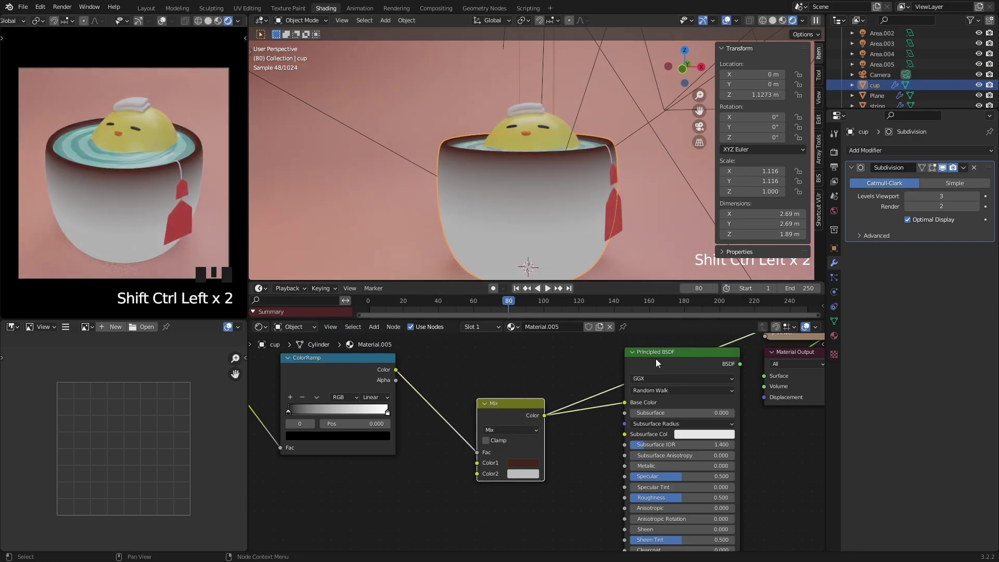
ctrl+shift+click(668, 351)
middle_drag(668, 352, 654, 367)
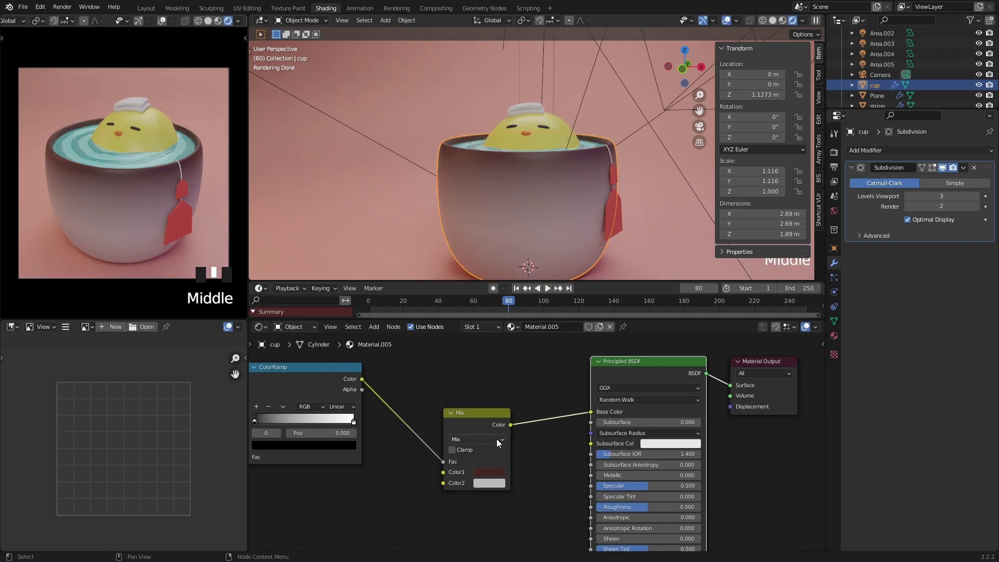
Step: Set Color2 of the Mix node to a muted green with hue 0.408, saturation 0.542 and value 0.500
scroll(510, 454, up, 1)
middle_drag(509, 466, 538, 458)
scroll(538, 458, up, 1)
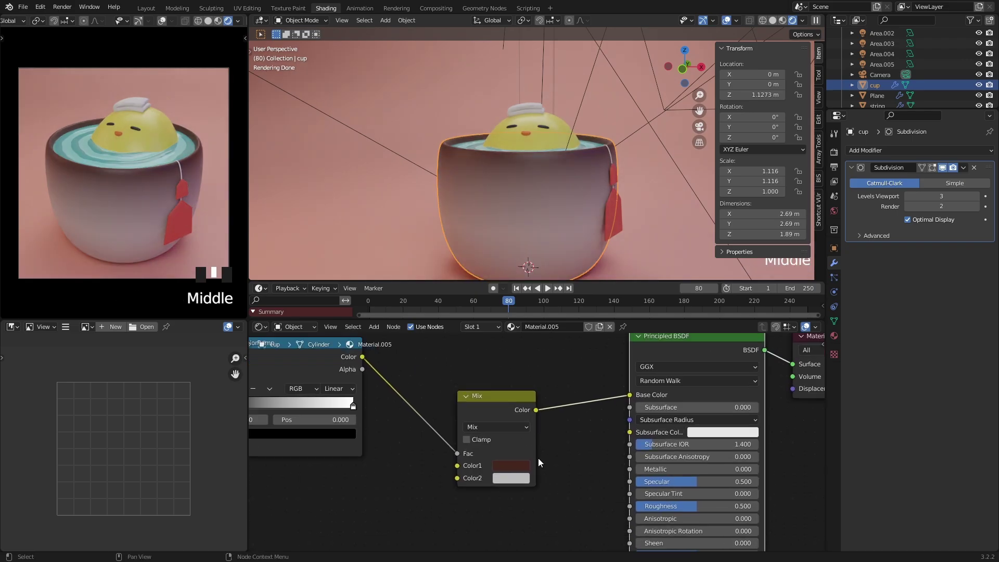
click(511, 479)
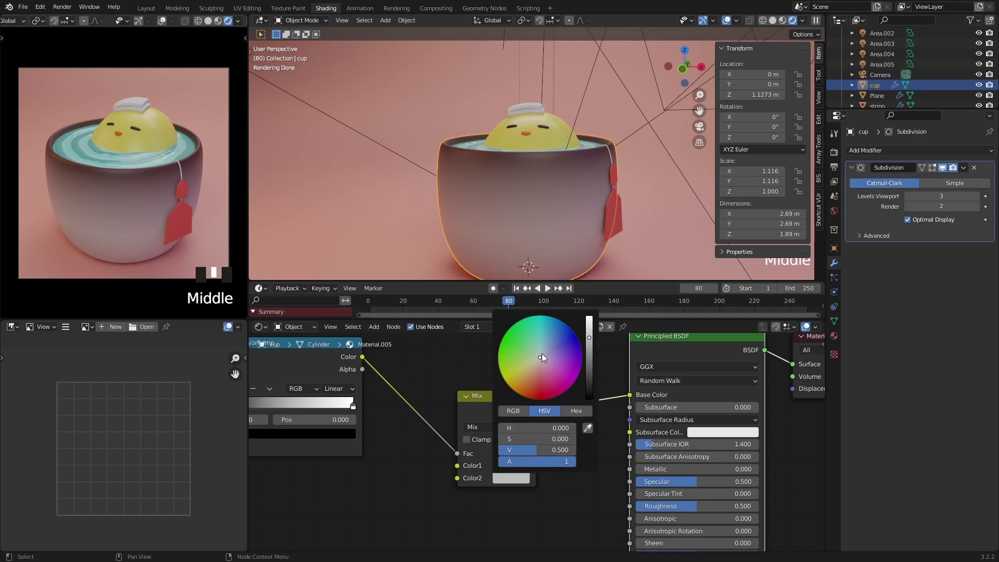
drag(541, 358, 534, 347)
Step: Move the ColorRamp's white stop to position 0.059 to narrow the brown band to the cup's rim
middle_drag(399, 471, 554, 505)
drag(510, 441, 394, 439)
scroll(538, 161, up, 3)
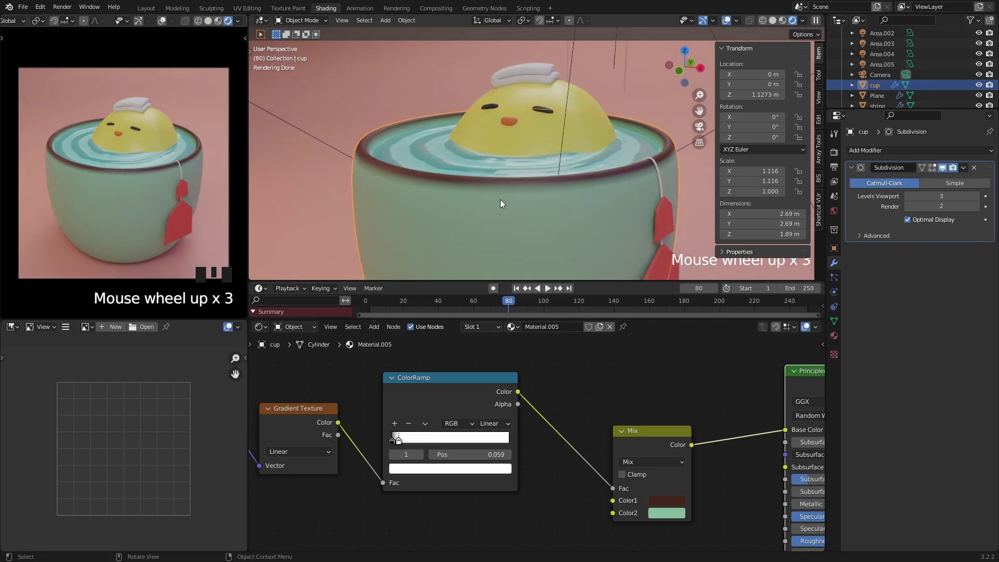
Step: Brighten the Mix node's Color2 to a mint green with hue 0.400, saturation 0.579 and value 0.692
middle_drag(567, 397, 556, 392)
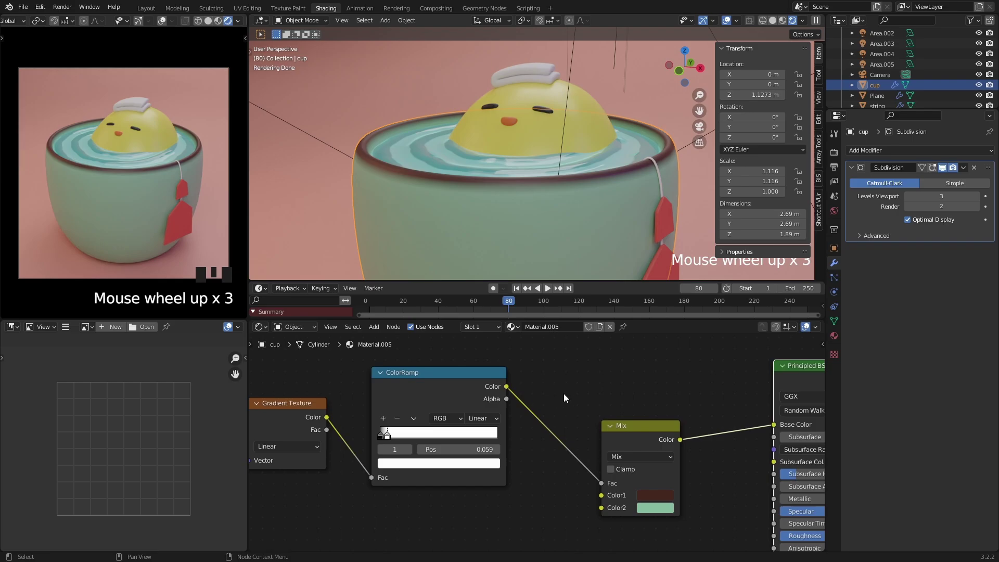
middle_drag(663, 481, 601, 439)
click(601, 466)
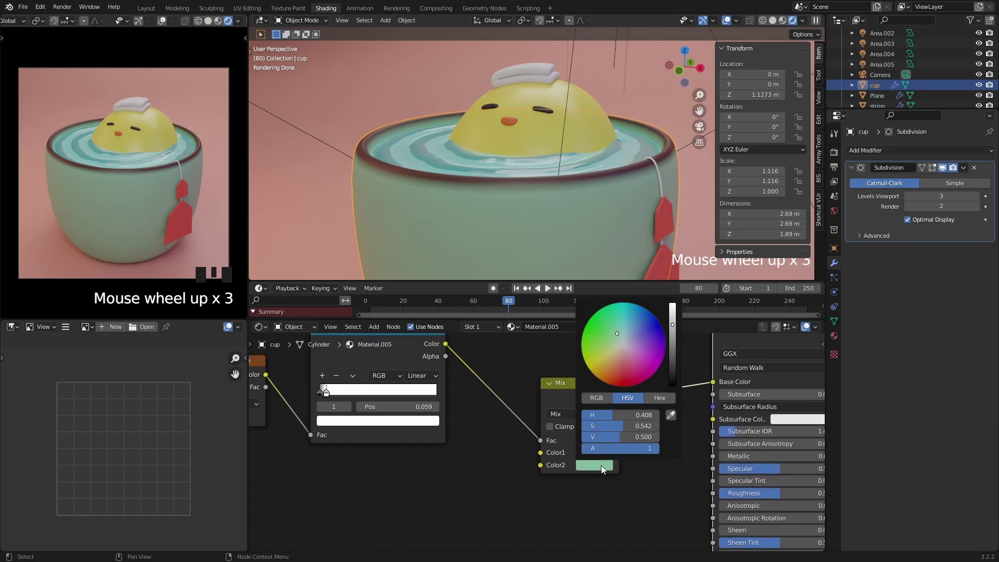
click(673, 314)
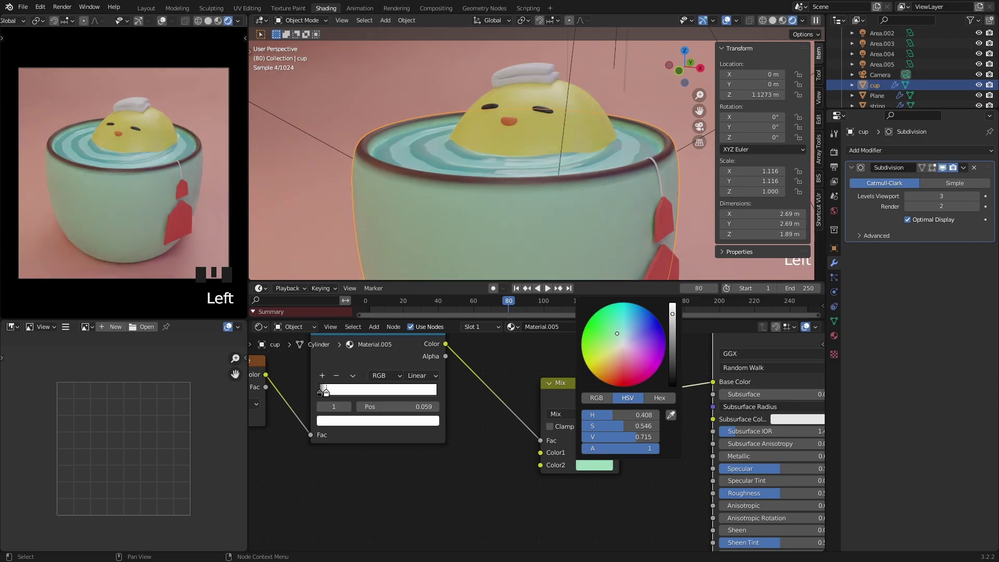
click(673, 318)
click(618, 333)
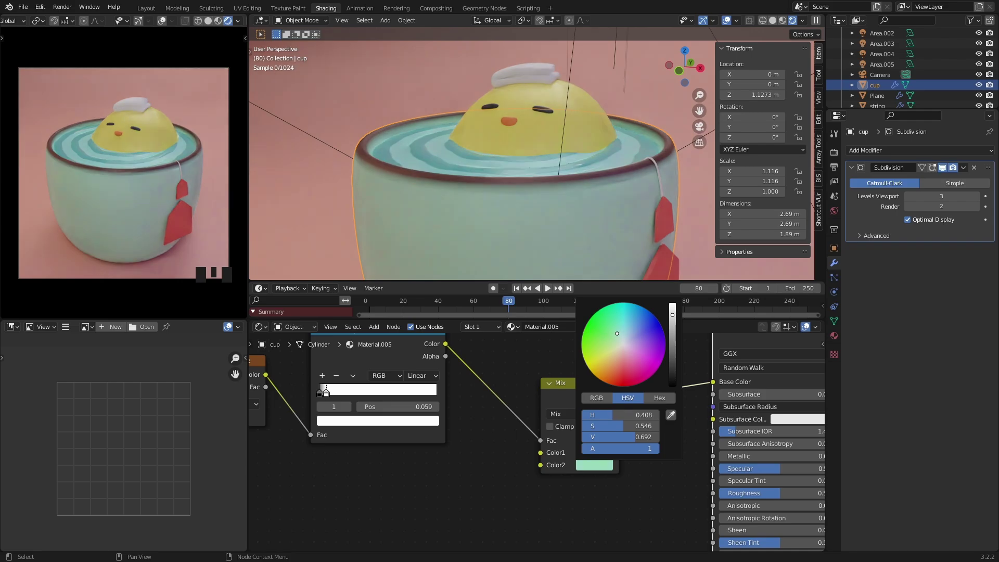
drag(617, 333, 616, 333)
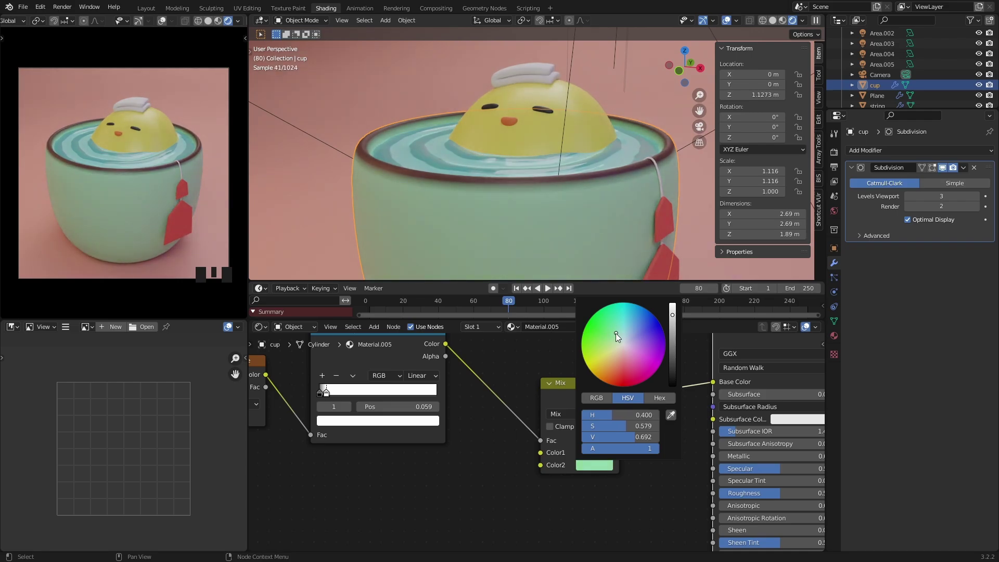
middle_drag(385, 127, 526, 264)
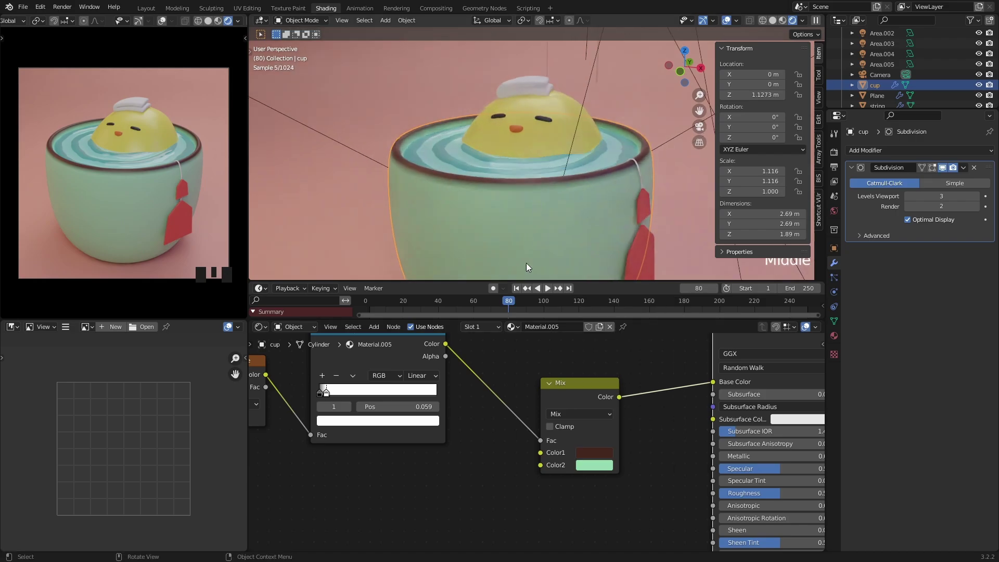
Step: Add a Voronoi Texture node to the cup's material in the empty area below the Mapping node
scroll(466, 452, down, 5)
middle_drag(488, 410, 542, 400)
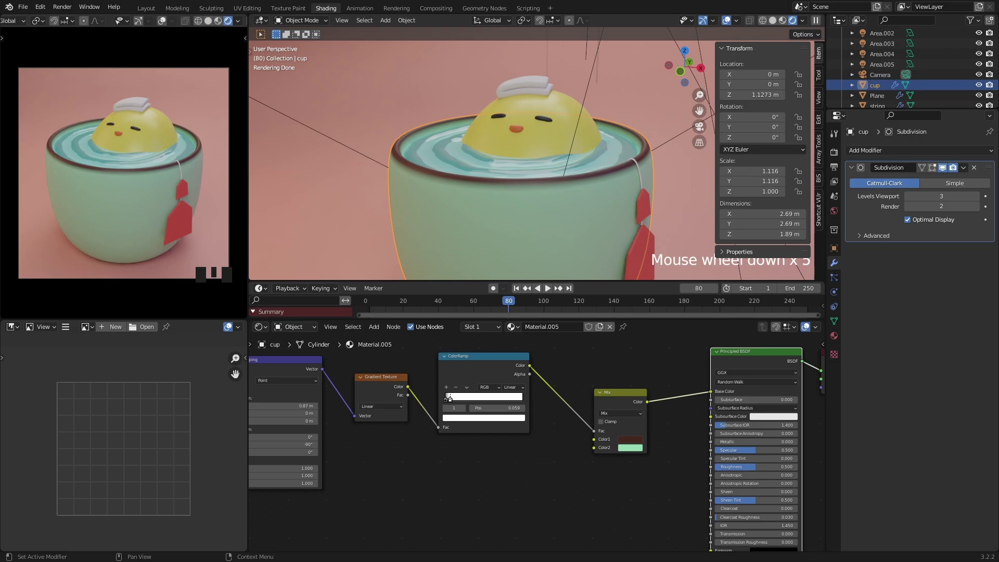
scroll(464, 457, down, 2)
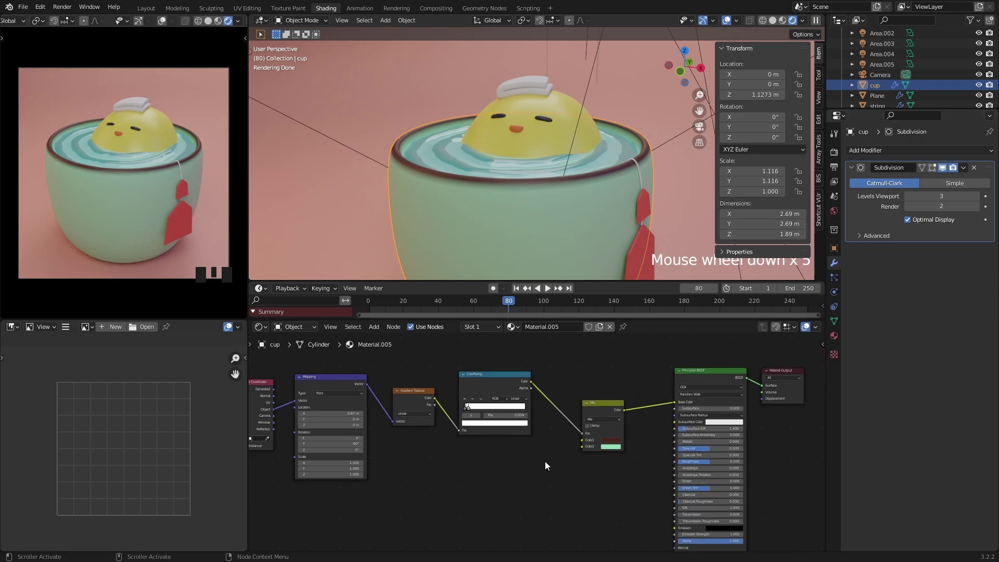
shift+middle_drag(521, 261, 565, 112)
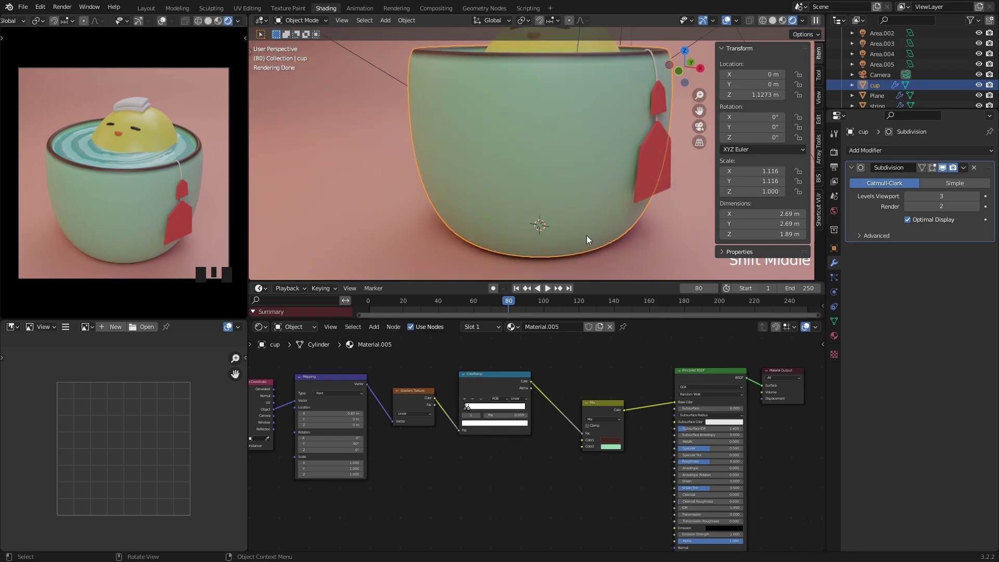
middle_drag(529, 484, 564, 420)
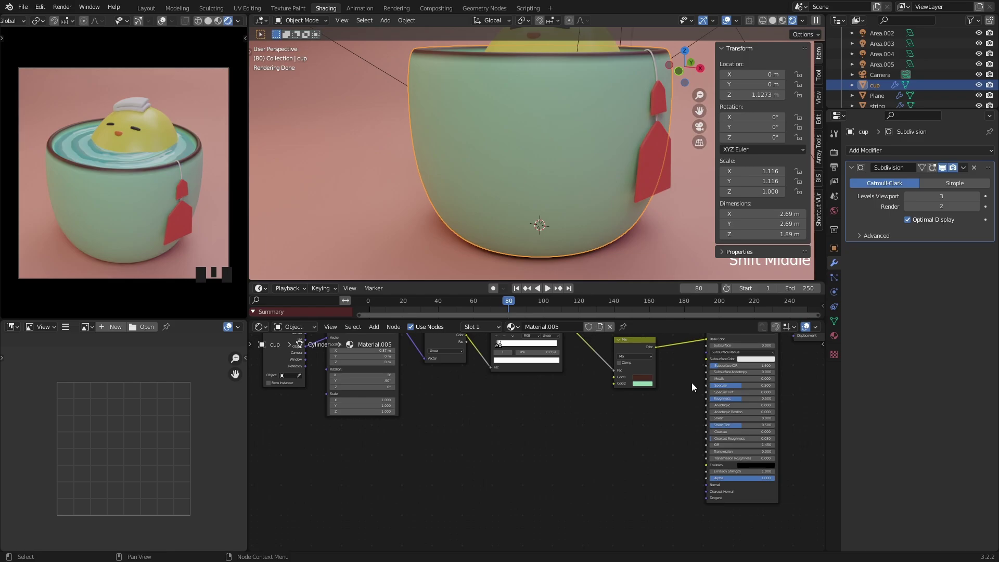
middle_drag(357, 390, 401, 367)
key(shift+a)
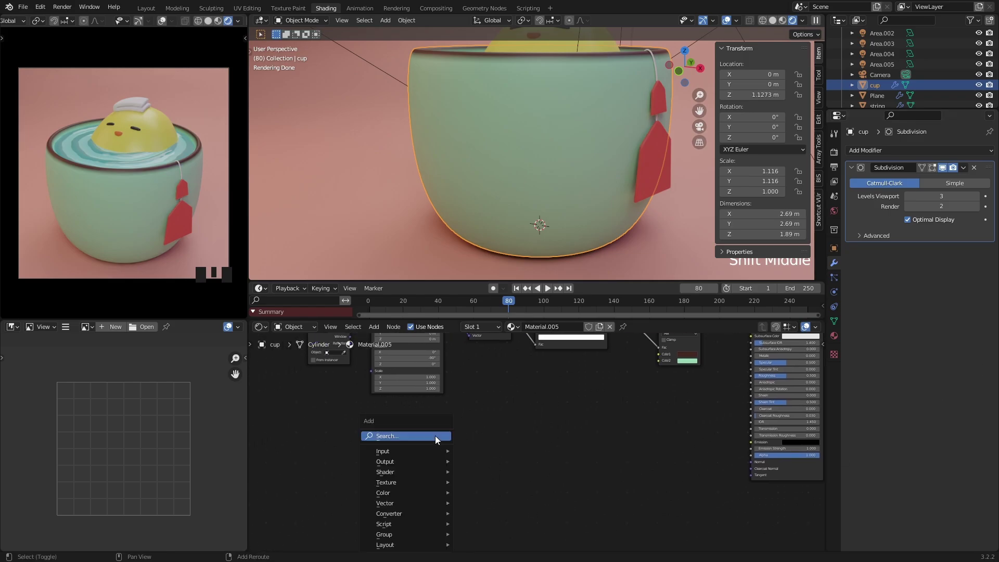
click(435, 435)
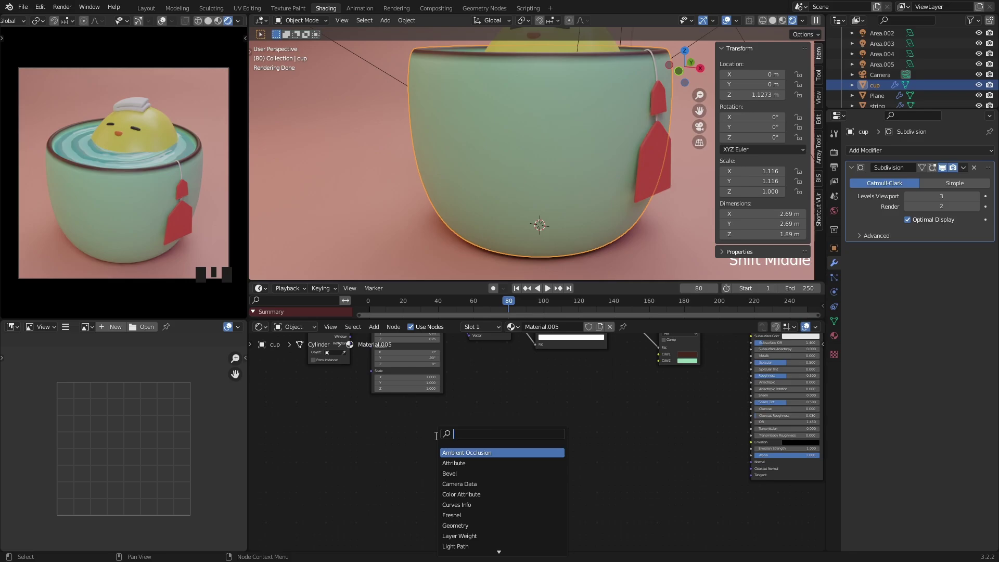
text(vor)
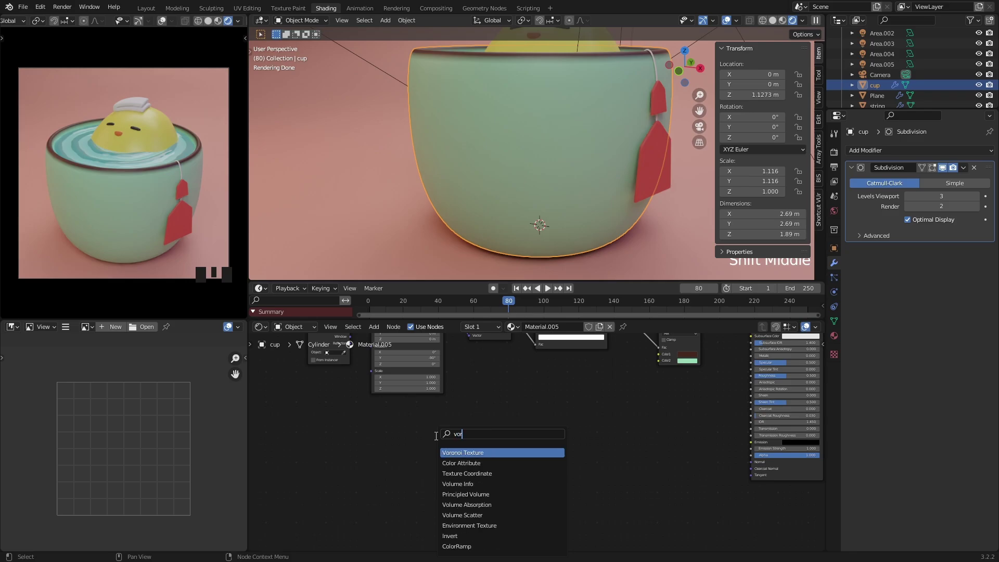
key(Return)
click(400, 435)
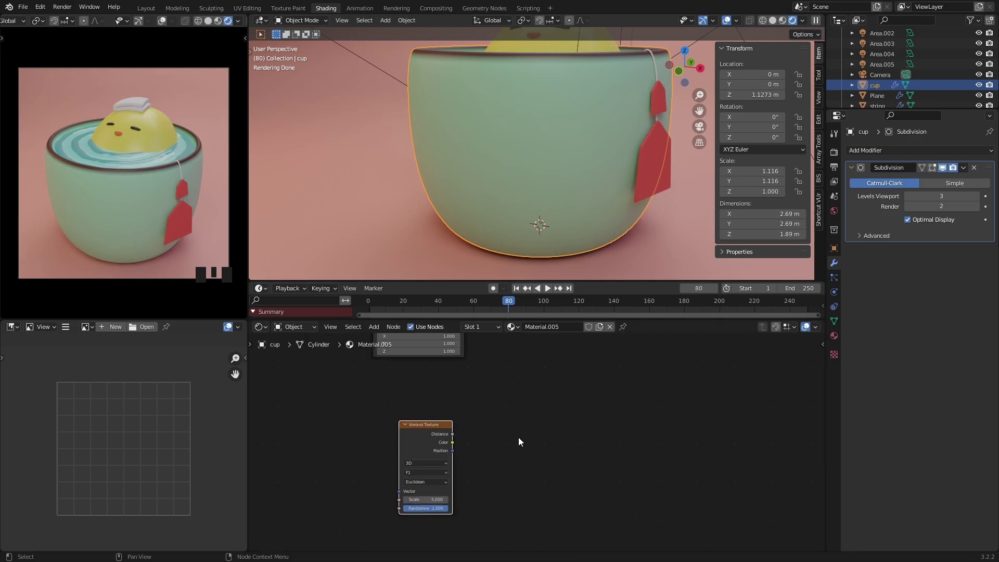
Step: Preview the Voronoi Texture's Distance, Color and Position outputs on the cup in turn, ending on Color
ctrl+shift+click(434, 410)
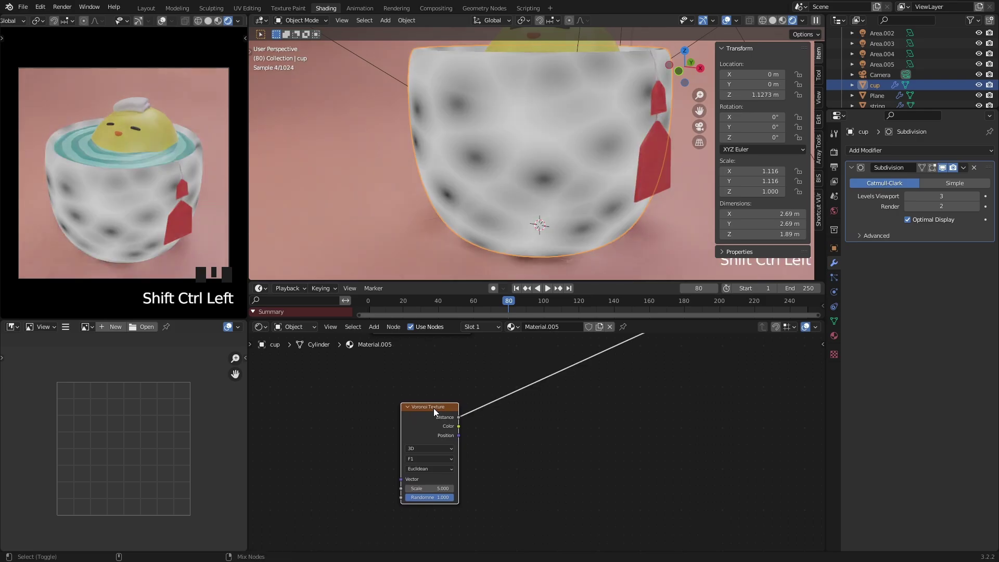
middle_drag(494, 142, 521, 158)
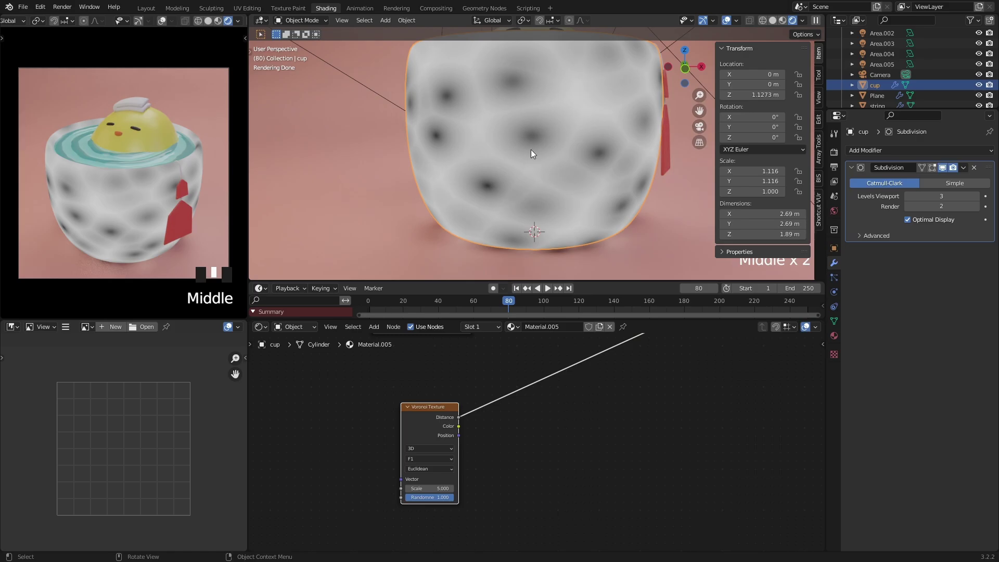
ctrl+shift+click(444, 407)
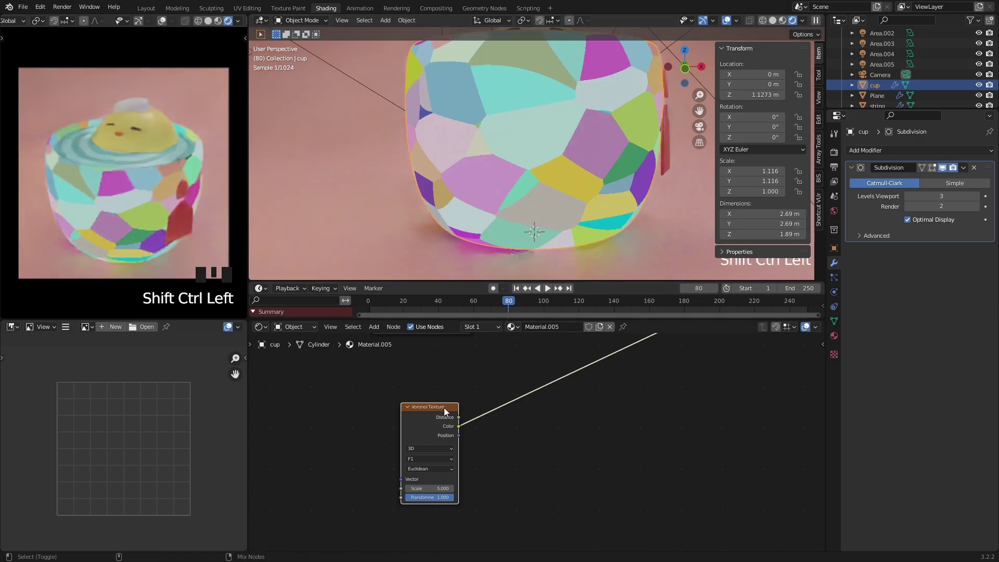
ctrl+shift+click(445, 408)
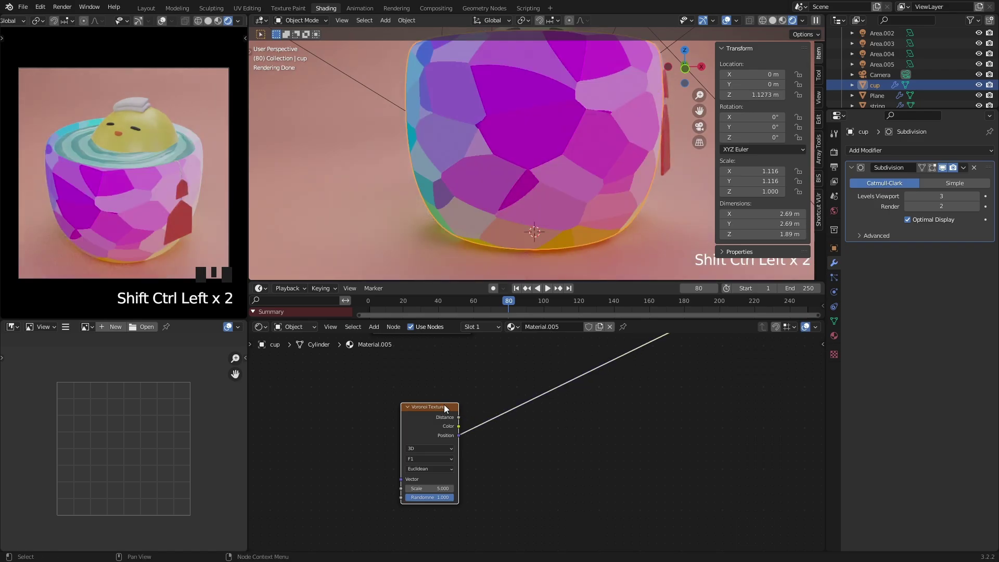
ctrl+shift+click(444, 404)
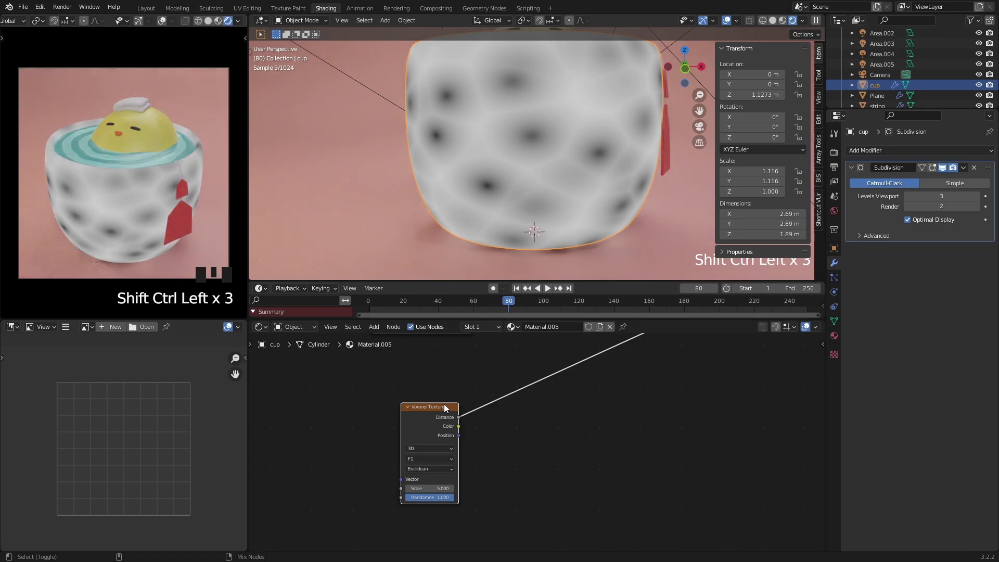
ctrl+shift+click(444, 404)
ctrl+shift+click(444, 404)
ctrl+shift+click(444, 404)
ctrl+shift+click(444, 404)
ctrl+shift+click(444, 404)
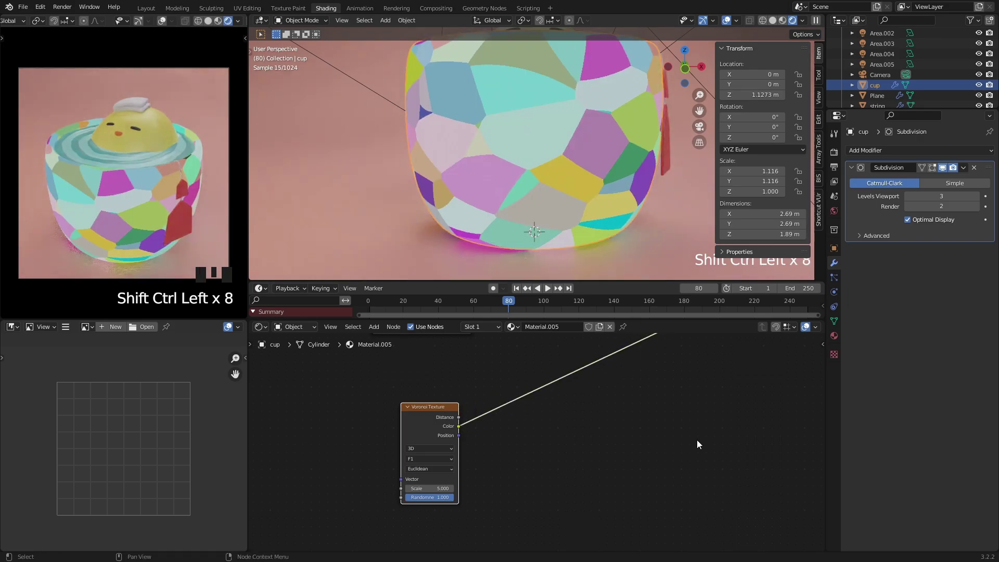
Step: Try out other Scale and Randomness values on the Voronoi Texture while viewing the cup
mouse_move(554, 140)
middle_down()
mouse_move(550, 152)
mouse_move(589, 144)
mouse_move(555, 144)
mouse_move(546, 156)
middle_up()
scroll(482, 439, up, 3)
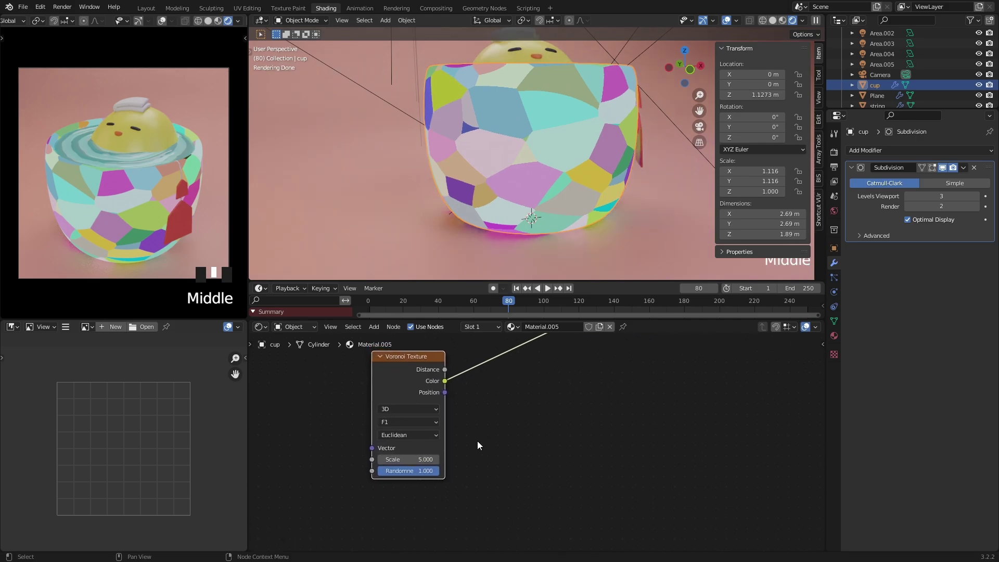
shift+drag(414, 459, 465, 459)
right_click(414, 459)
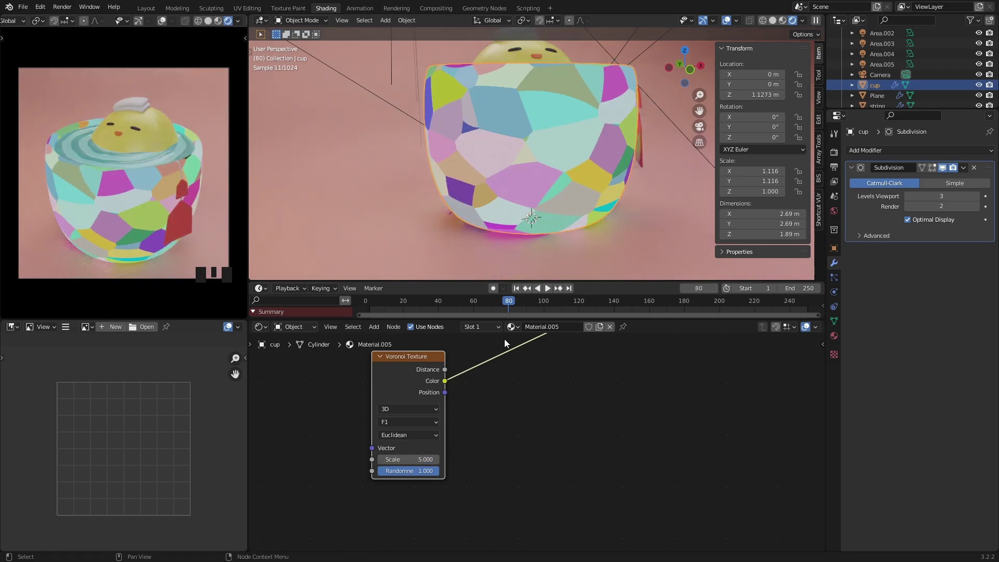
middle_drag(484, 471, 473, 473)
middle_drag(523, 196, 529, 194)
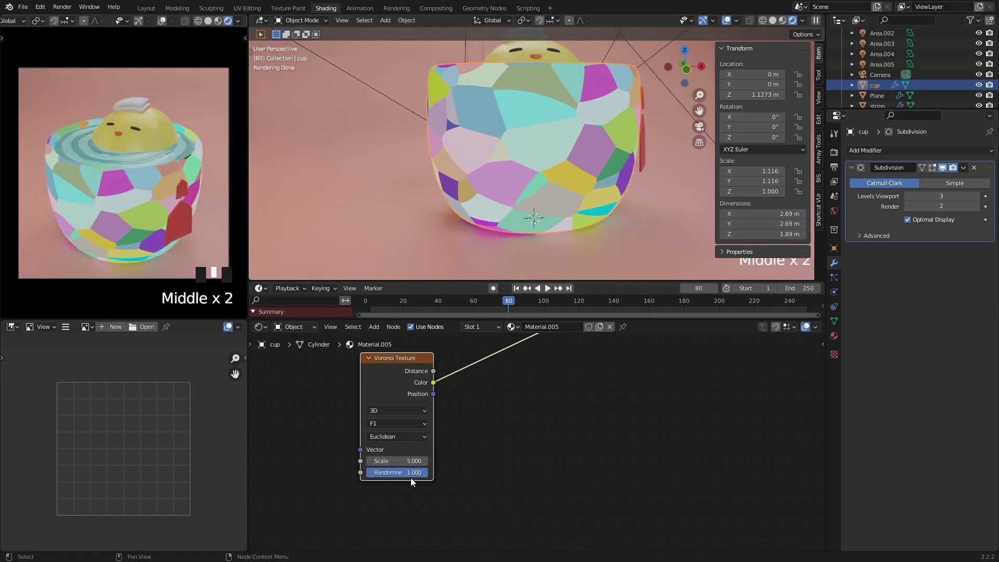
mouse_move(416, 473)
mouse_down()
mouse_move(364, 473)
mouse_move(429, 472)
mouse_up()
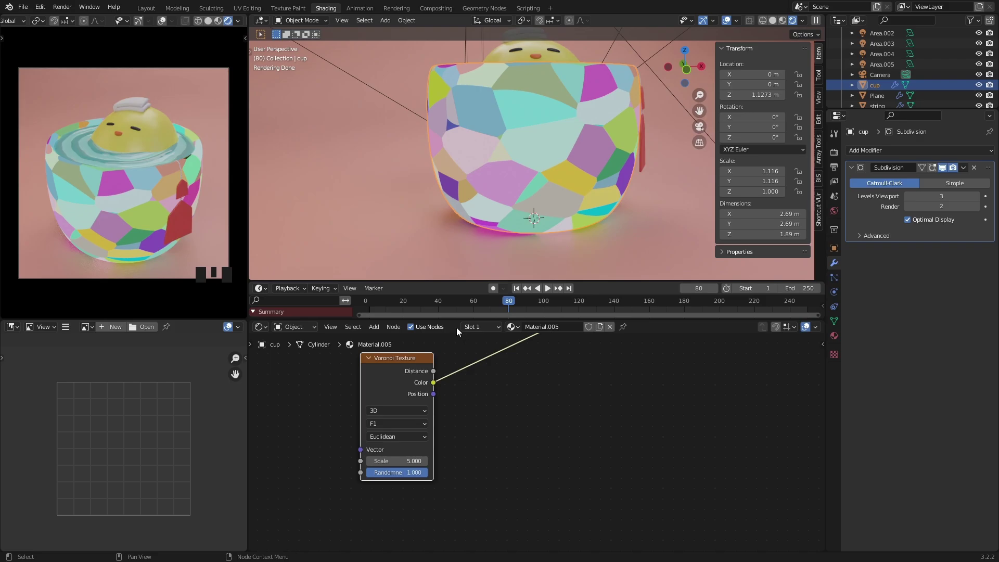
middle_drag(597, 186, 579, 180)
scroll(475, 402, down, 3)
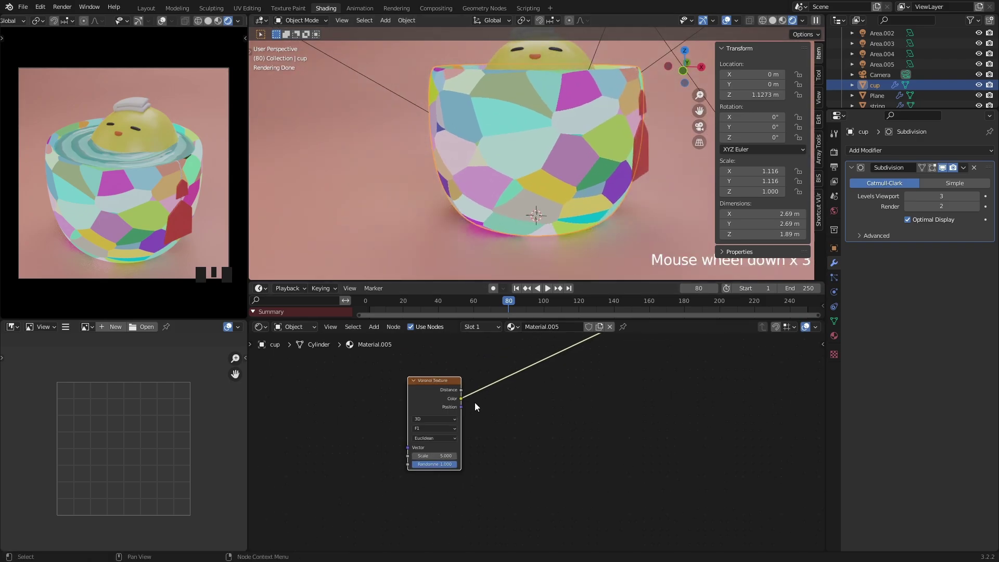
Step: Reposition the Voronoi Texture node slightly and duplicate it, placing the copy directly below the original
scroll(527, 436, down, 4)
middle_drag(528, 436, 489, 437)
drag(425, 399, 445, 394)
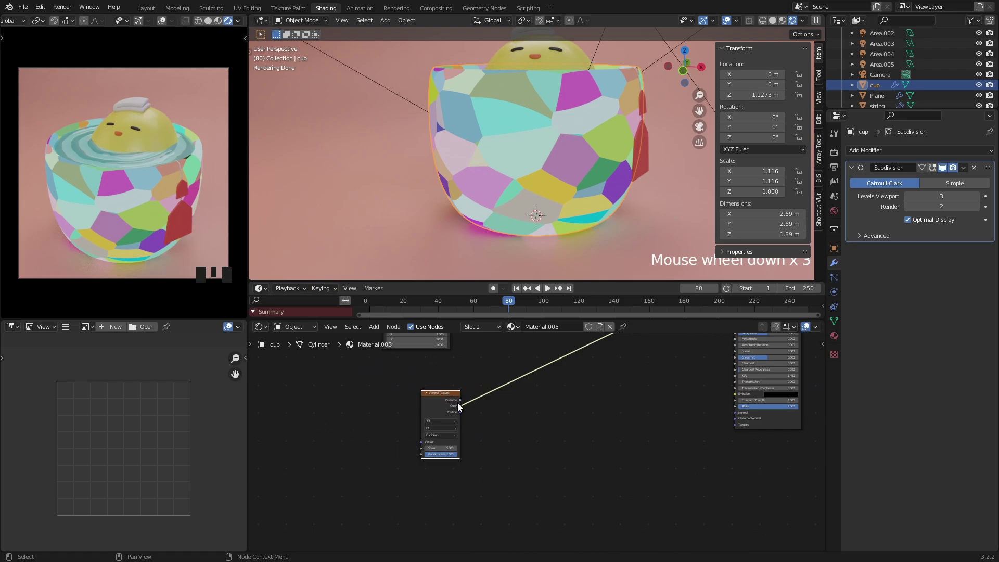
middle_drag(494, 421, 564, 390)
scroll(546, 386, up, 2)
scroll(516, 402, up, 2)
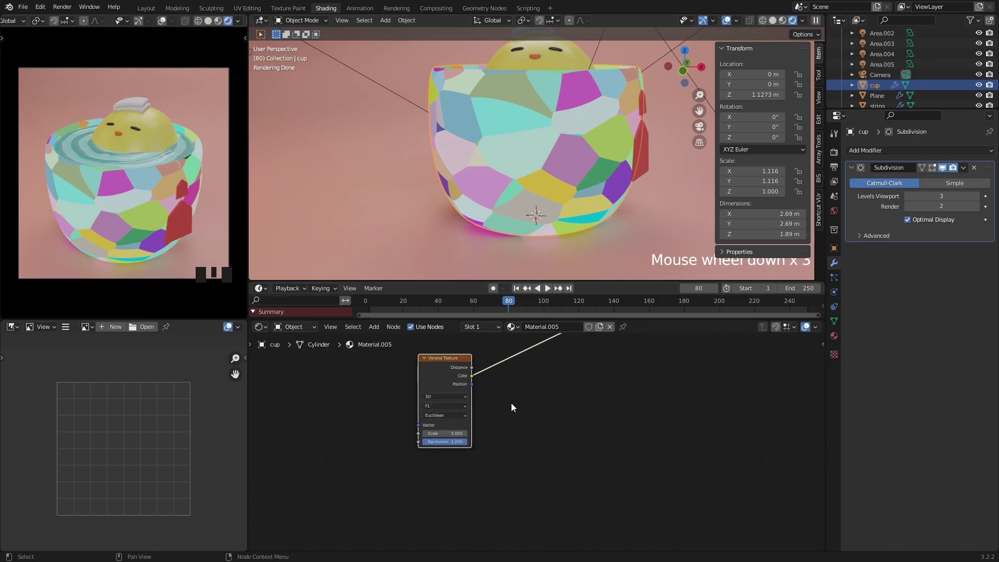
click(447, 359)
key(shift+d)
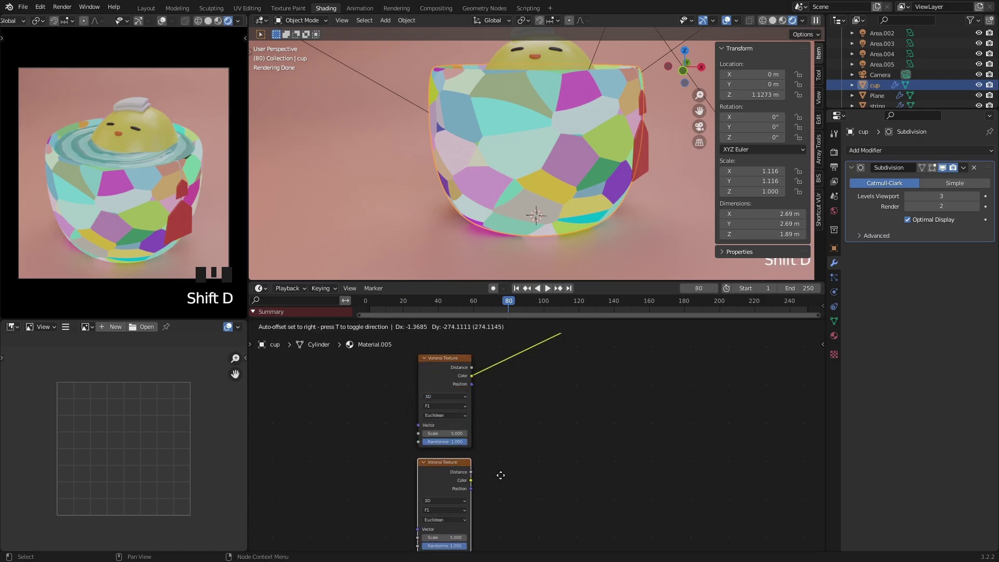
Step: Place the duplicated Voronoi Texture node directly below the original one
click(501, 478)
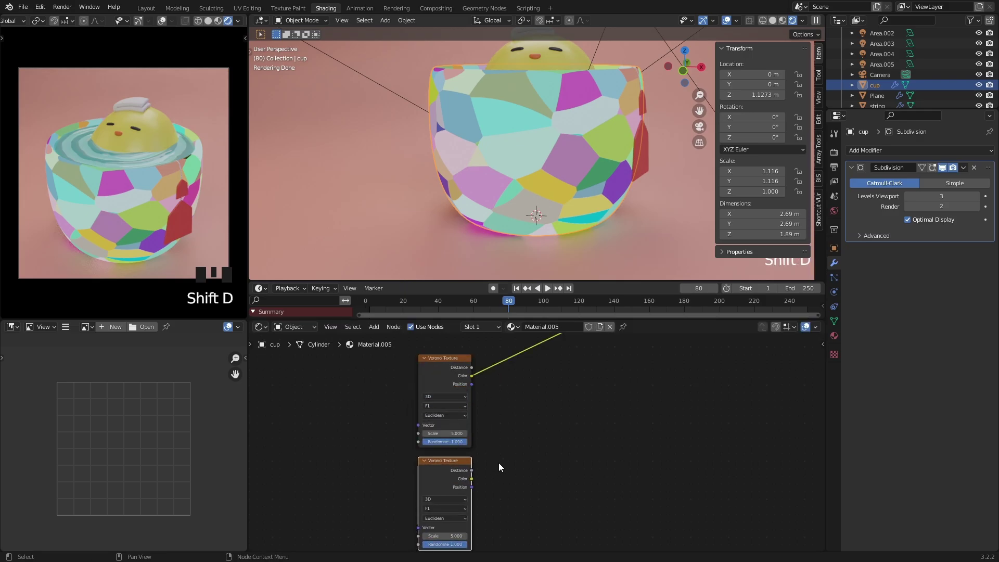
middle_drag(484, 443, 478, 401)
middle_drag(448, 463, 494, 458)
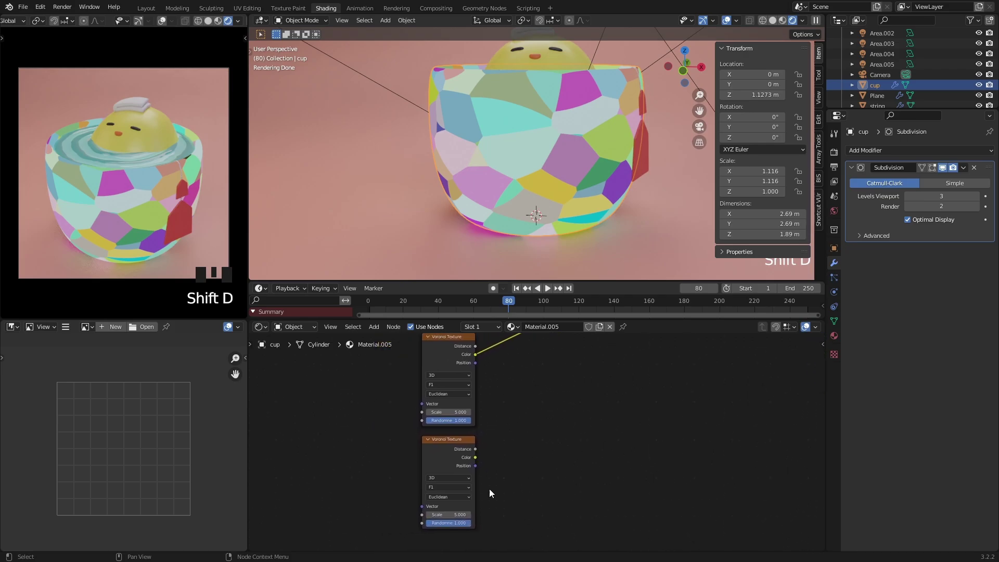
click(459, 514)
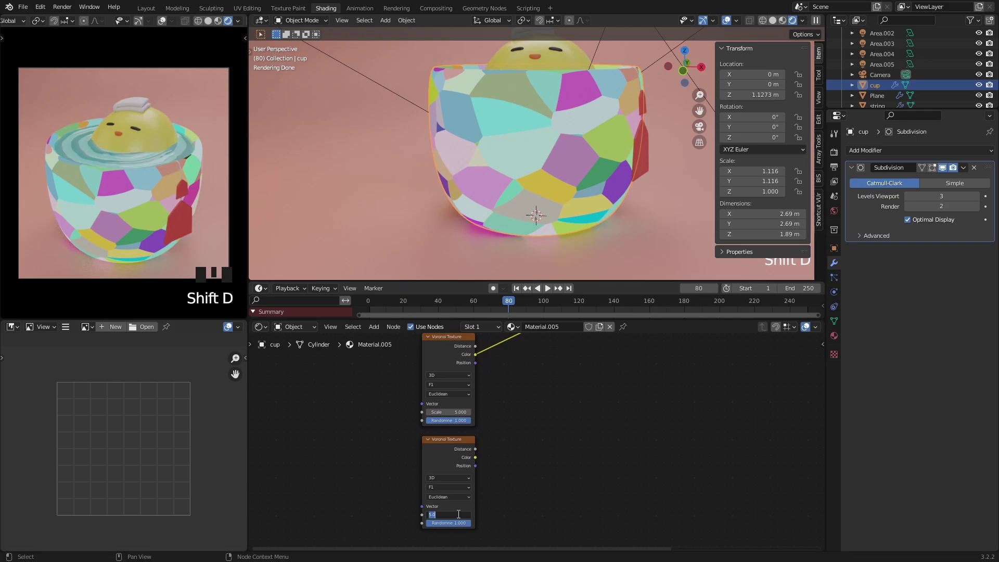
click(507, 493)
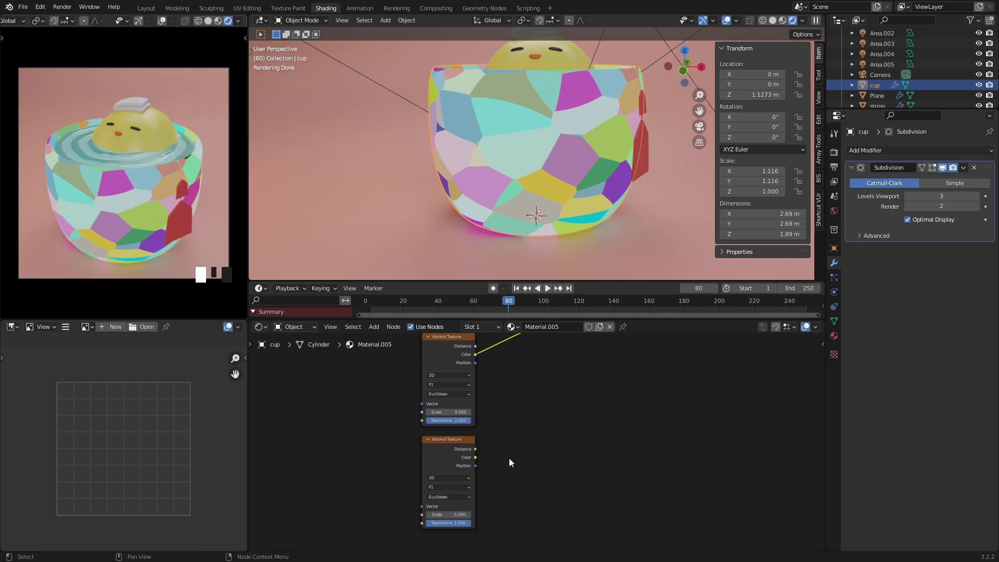
Step: Set the dimensions of the upper Voronoi Texture node to 4D
scroll(507, 459, up, 1)
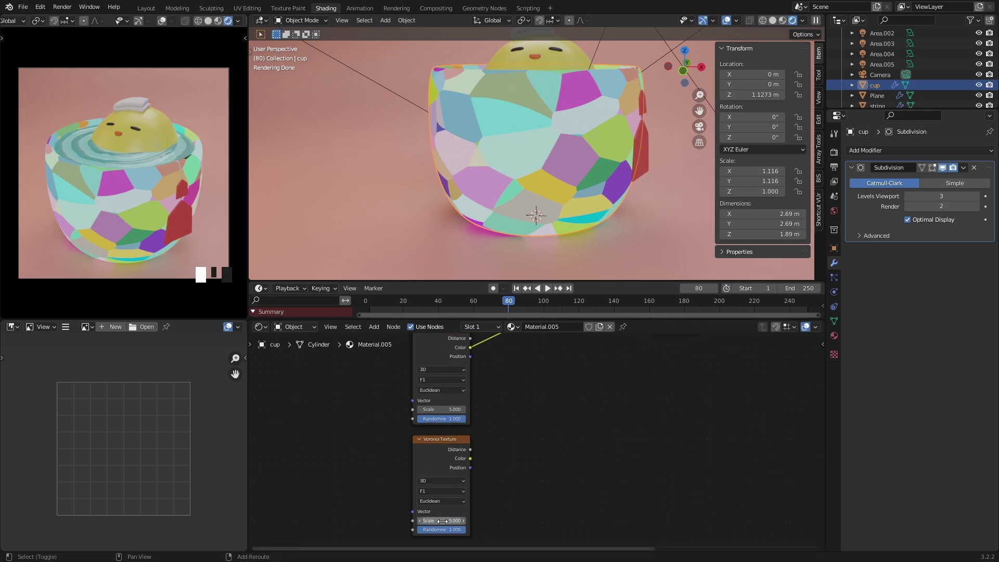
shift+middle_drag(445, 408, 455, 429)
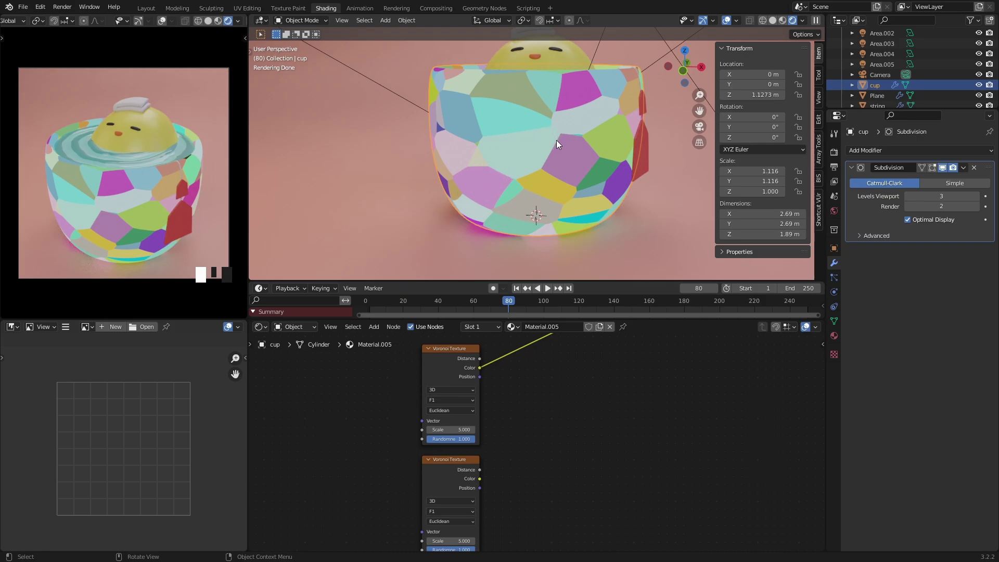
scroll(536, 390, up, 1)
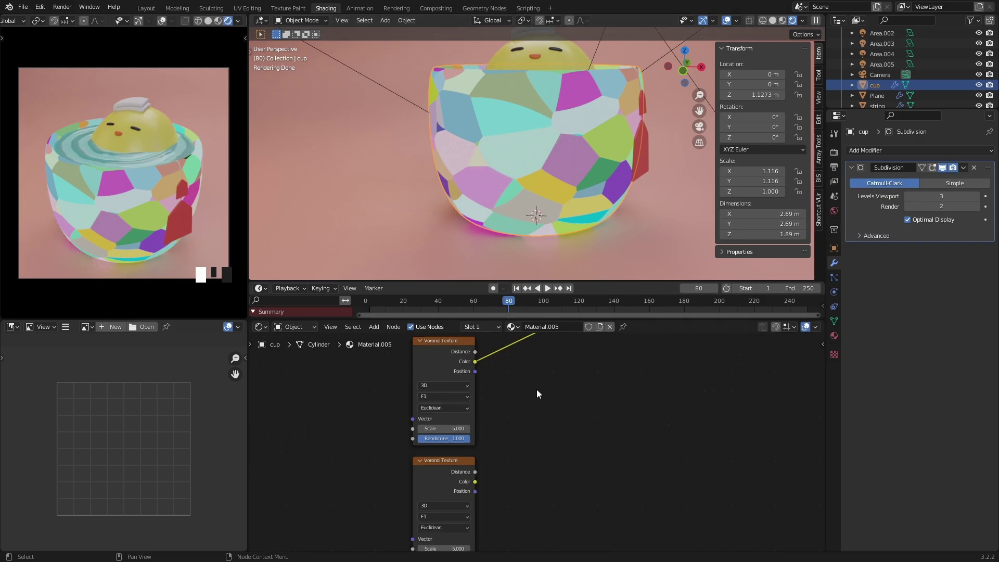
middle_drag(530, 397, 551, 379)
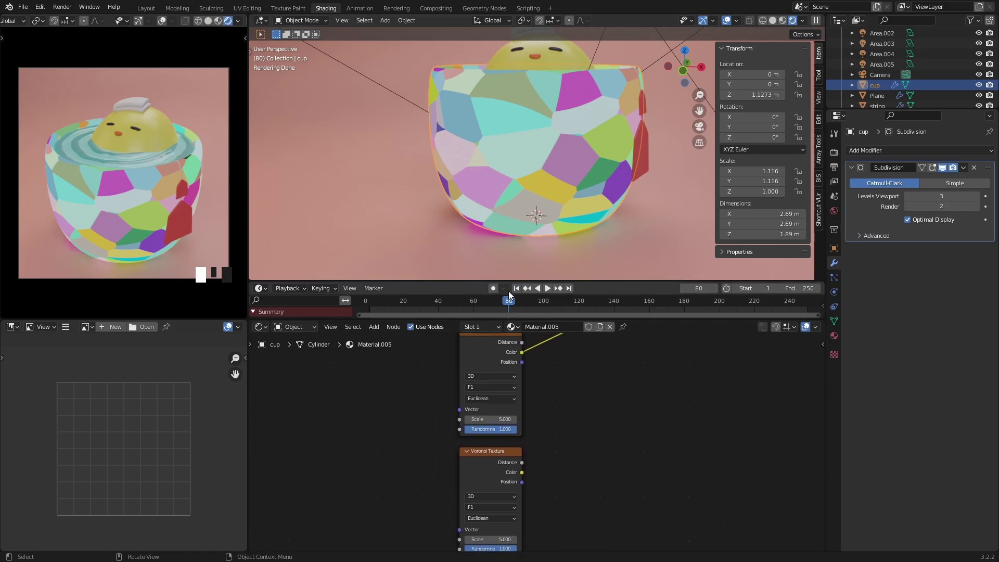
click(493, 376)
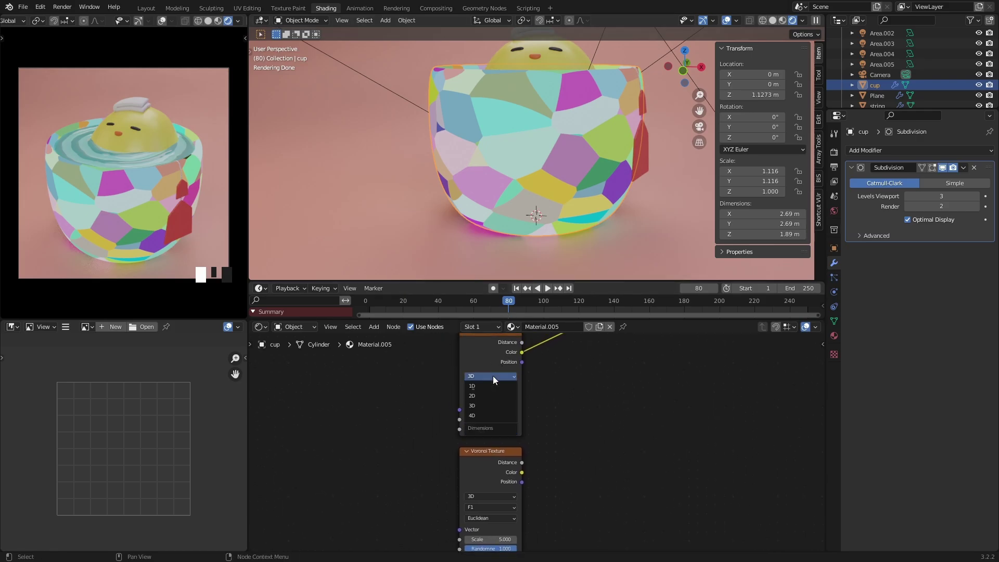
click(488, 416)
middle_drag(582, 442, 585, 404)
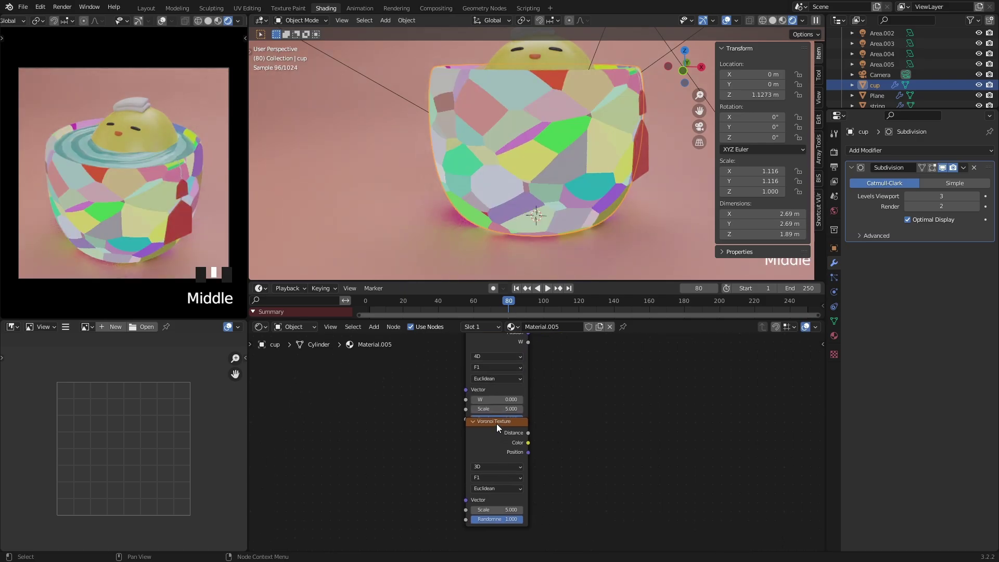
Step: Move the lower Voronoi Texture clear of the upper one and set its dimensions to 4D
mouse_move(496, 424)
mouse_down()
mouse_move(494, 469)
mouse_move(494, 436)
mouse_up()
middle_drag(558, 454, 550, 423)
click(485, 448)
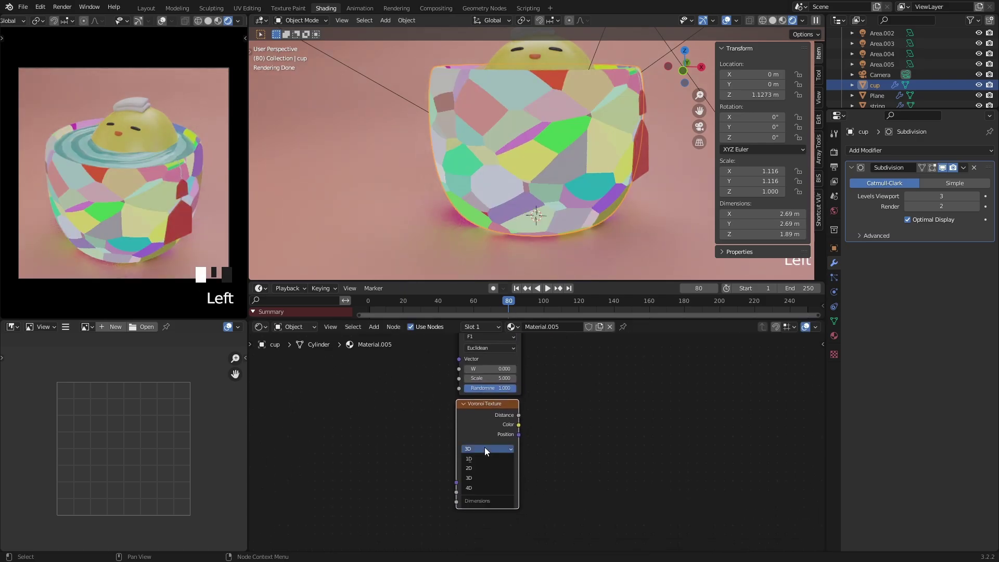
click(474, 488)
drag(493, 413, 520, 409)
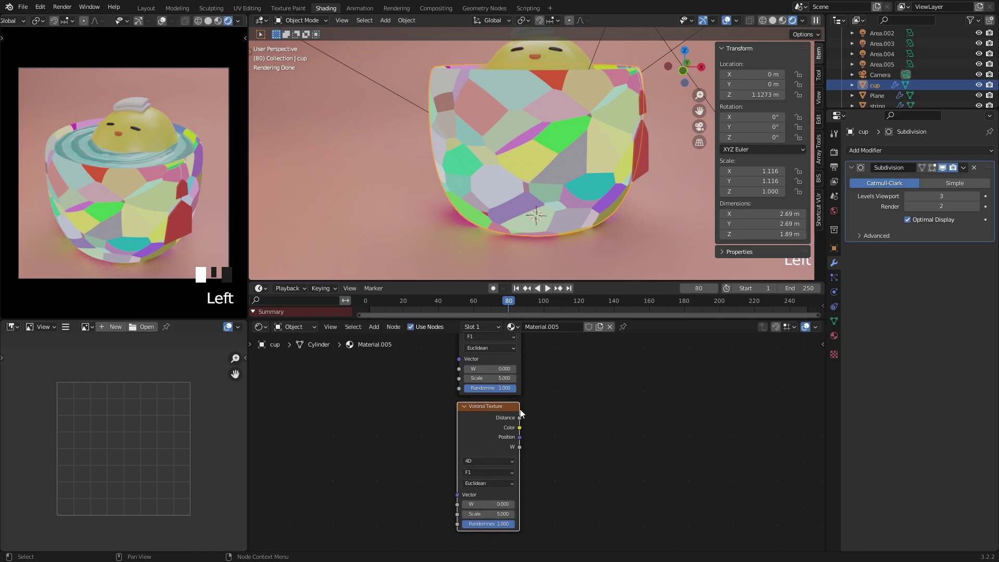
middle_drag(569, 471, 568, 475)
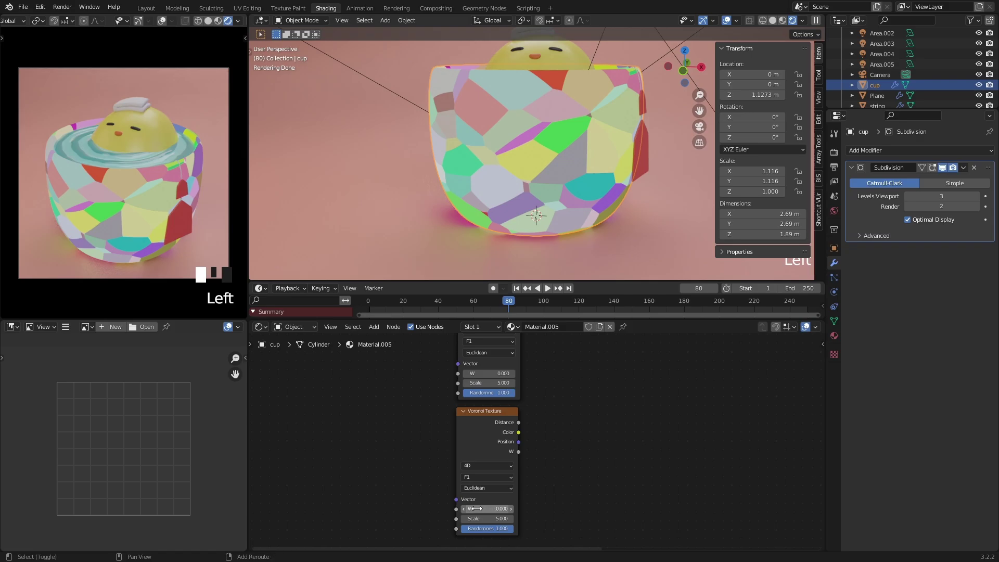
middle_drag(524, 385, 519, 427)
shift+drag(483, 415, 511, 415)
key(Escape)
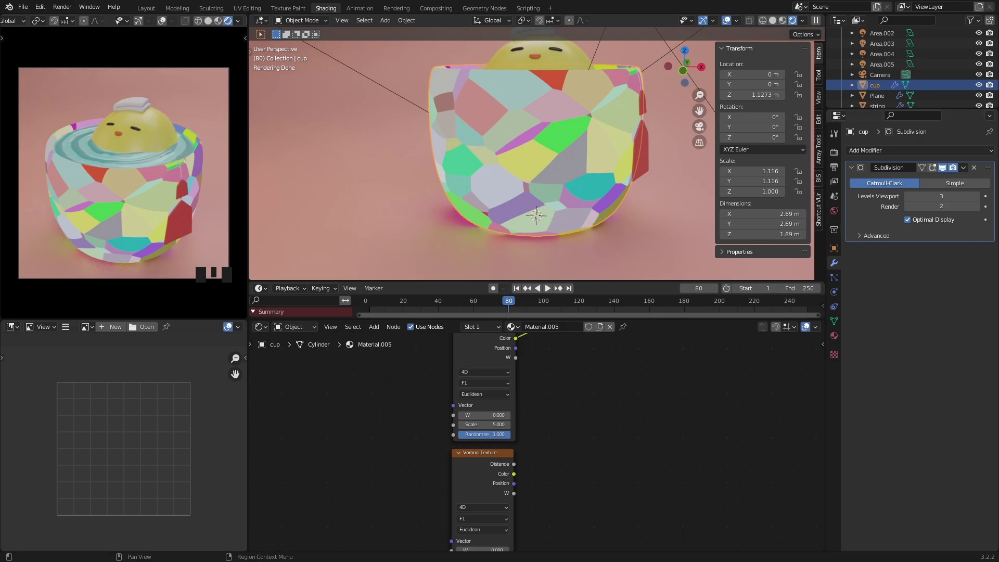
Step: Add Texture Coordinate and Mapping nodes to the upper Voronoi Texture and space the Mapping node away from it
scroll(634, 455, down, 2)
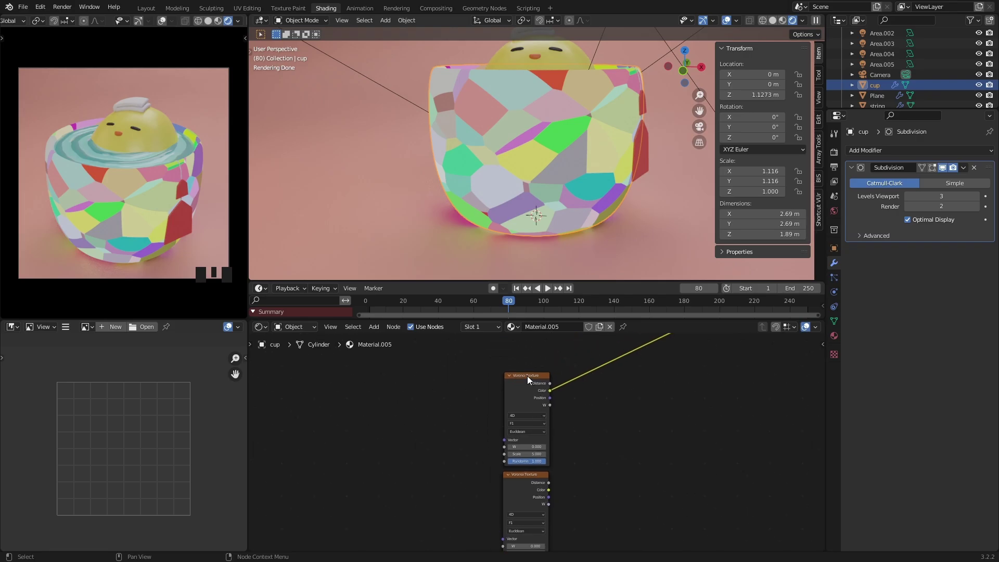
click(527, 376)
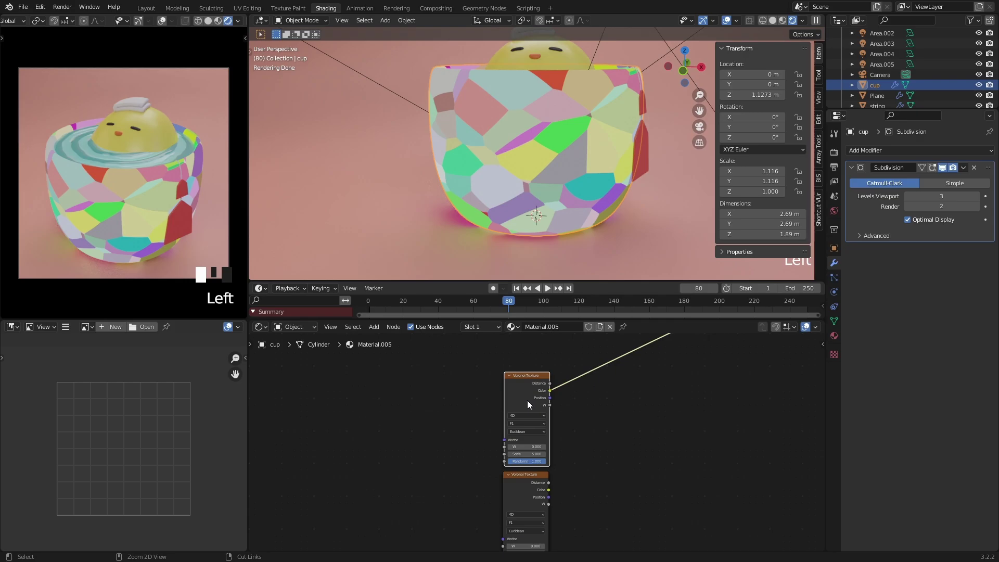
key(ctrl+t)
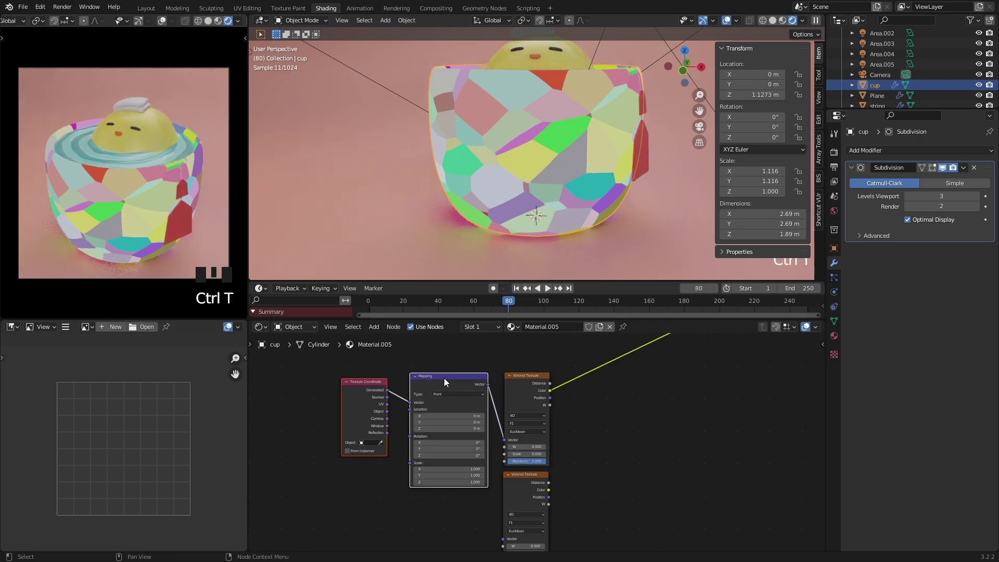
drag(445, 378, 411, 379)
click(435, 354)
middle_drag(417, 372, 433, 360)
scroll(441, 382, up, 2)
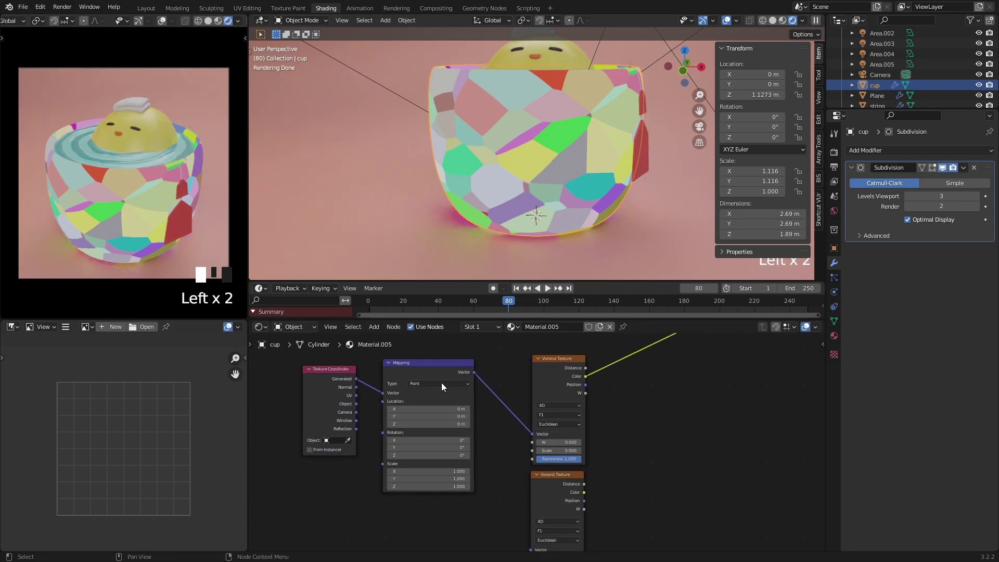
Step: Connect the Texture Coordinate's Object output to the Mapping node's Vector input and inspect the pattern on the cup
drag(358, 405, 382, 393)
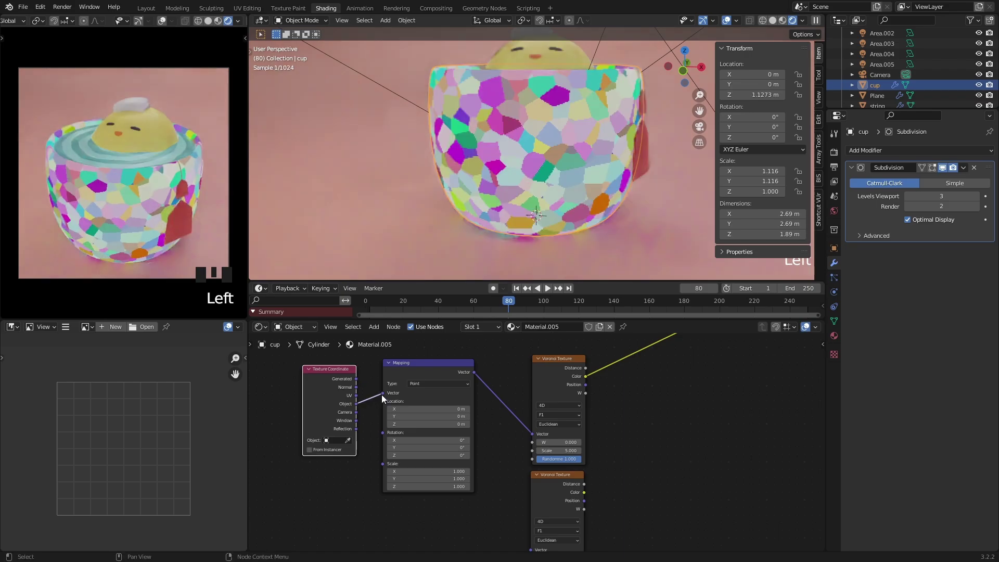
mouse_move(583, 156)
middle_down()
mouse_move(638, 153)
mouse_move(574, 153)
middle_up()
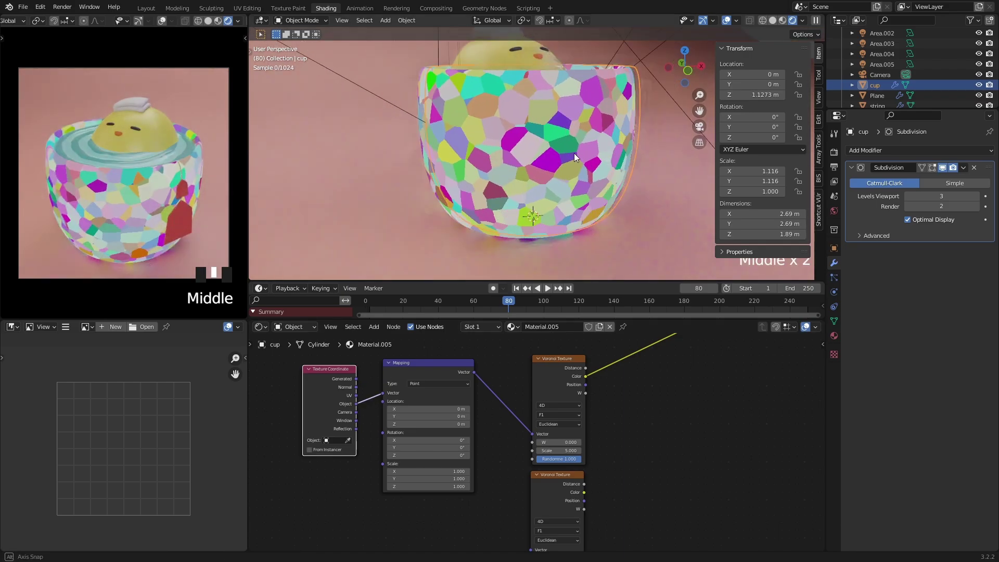
scroll(628, 460, up, 2)
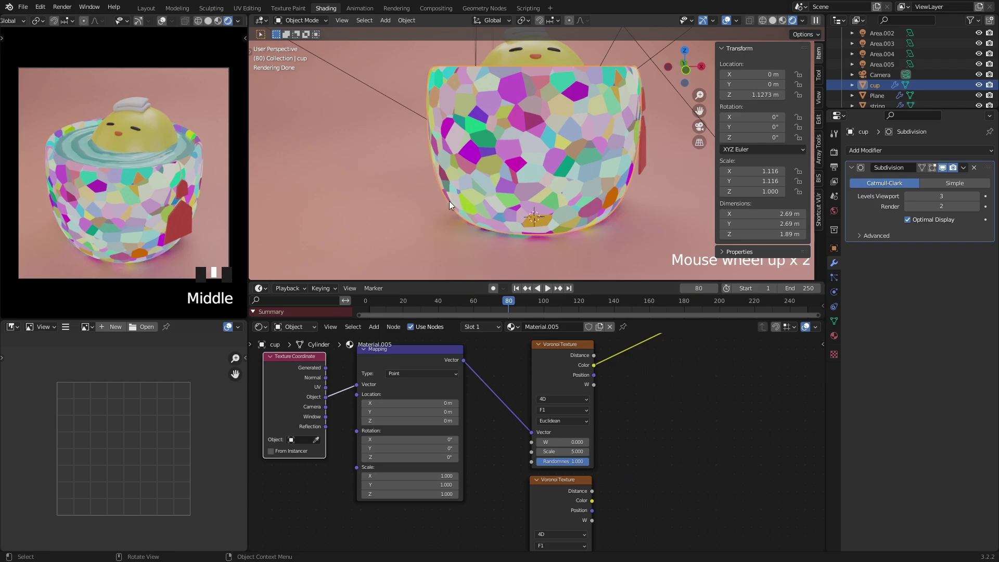
middle_drag(626, 449, 618, 442)
scroll(548, 452, up, 2)
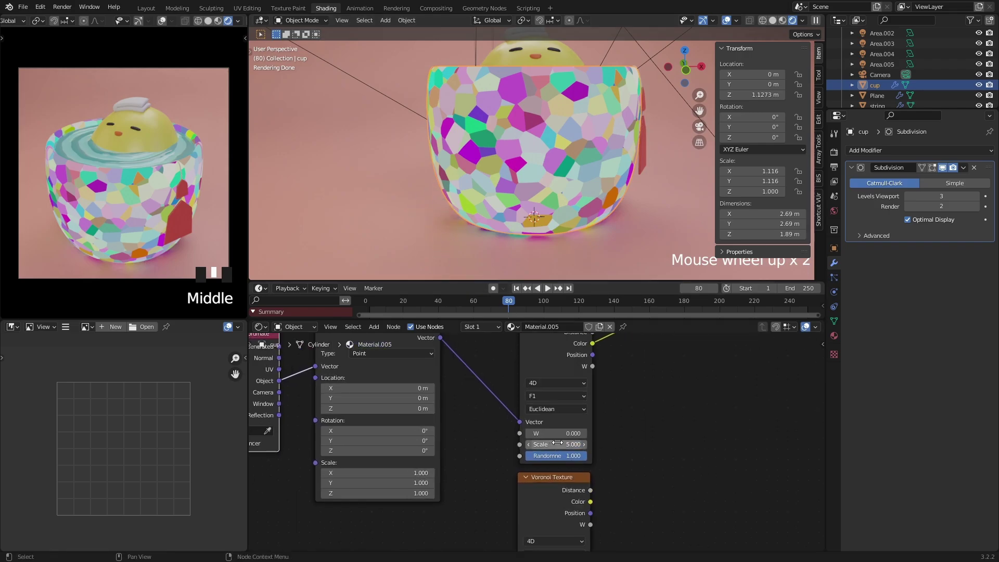
shift+drag(552, 444, 607, 443)
right_click(558, 444)
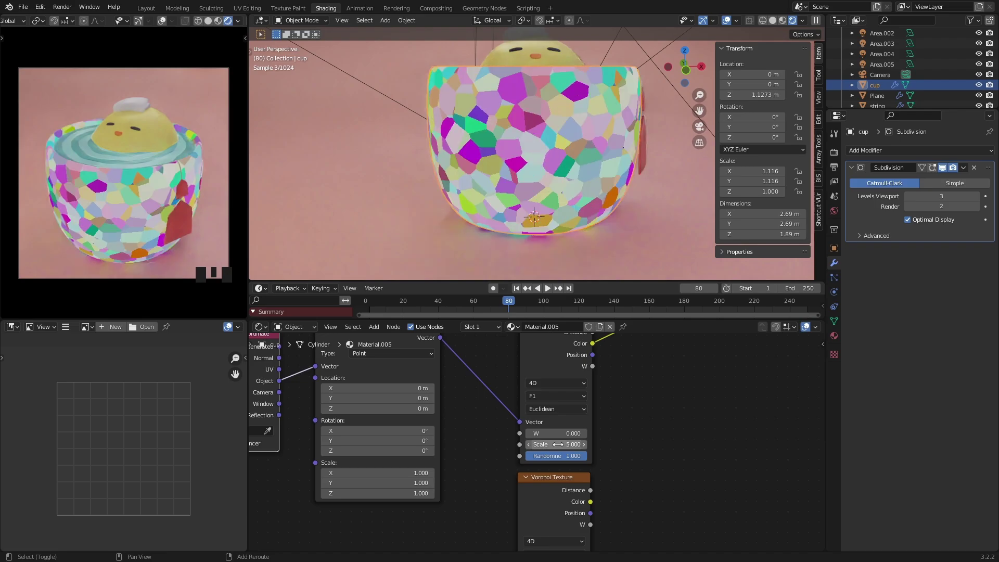
Step: Move the Texture Coordinate and Mapping nodes farther from the Voronoi Textures and connect Mapping's Vector output to the lower Voronoi's Vector input
scroll(646, 441, down, 2)
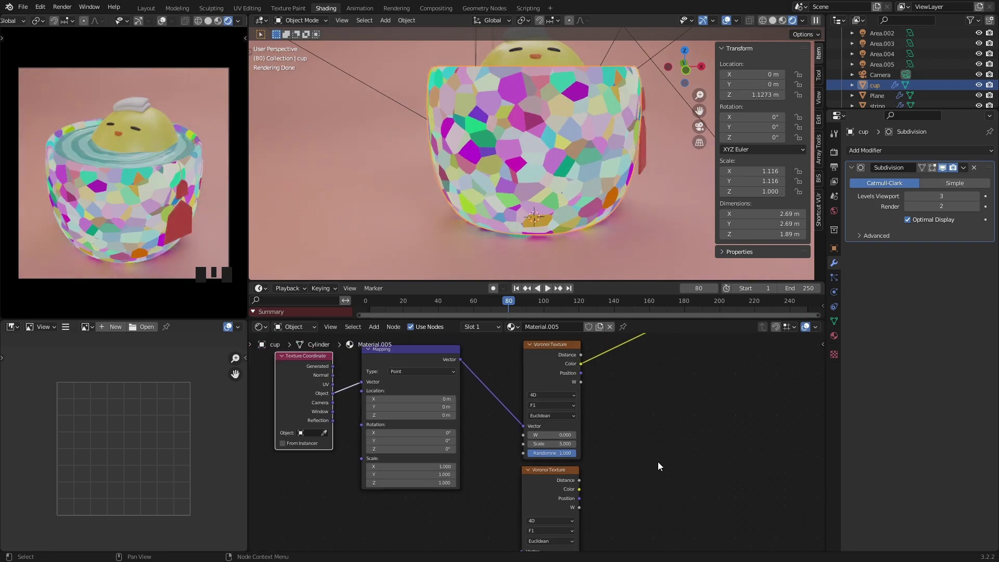
drag(498, 362, 399, 411)
shift+click(333, 422)
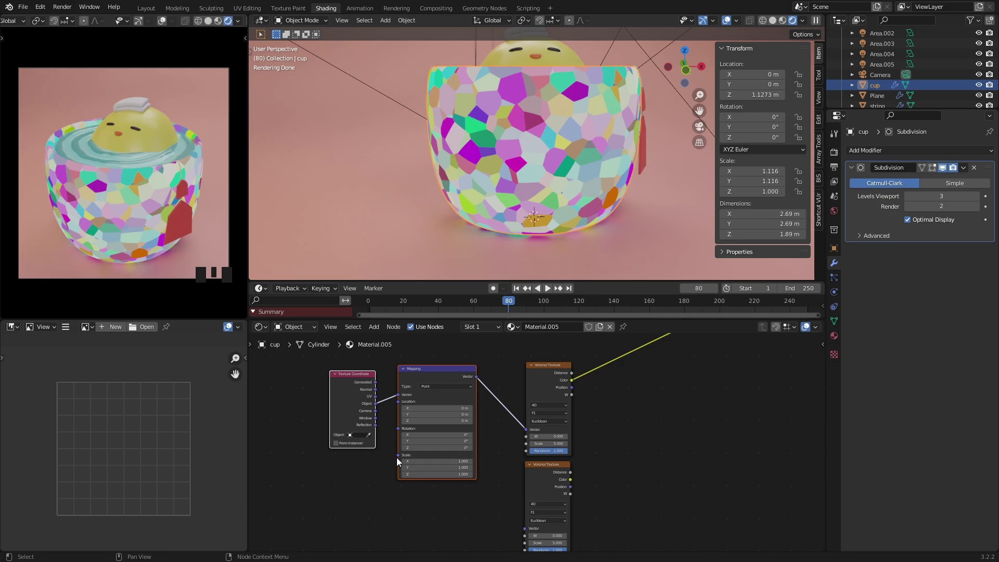
key(g)
click(361, 476)
click(482, 442)
middle_drag(497, 488, 495, 460)
drag(438, 367, 522, 499)
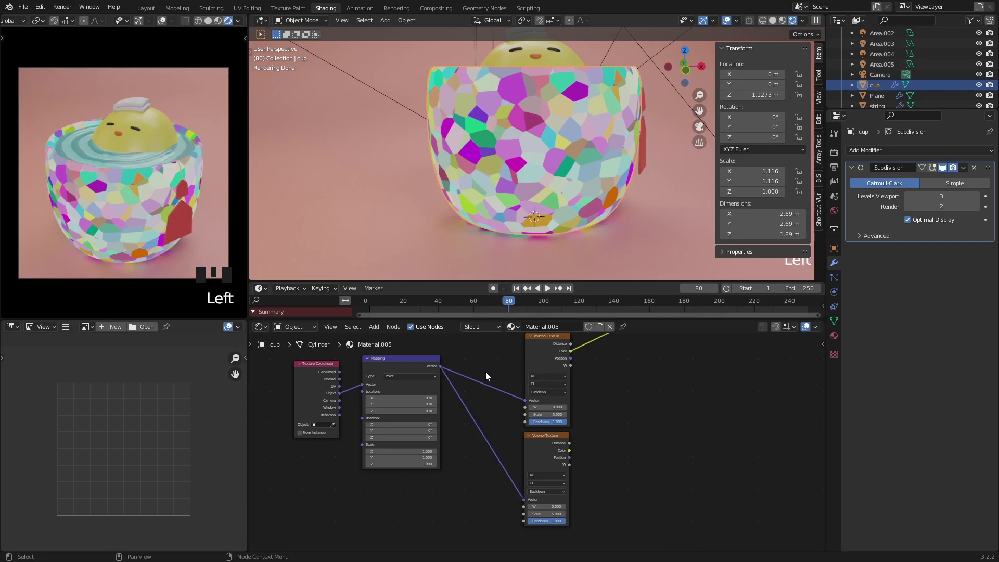
Step: Add a shared reroute point on both Mapping links and position it midway between the two Voronoi Texture nodes
middle_drag(490, 370, 492, 379)
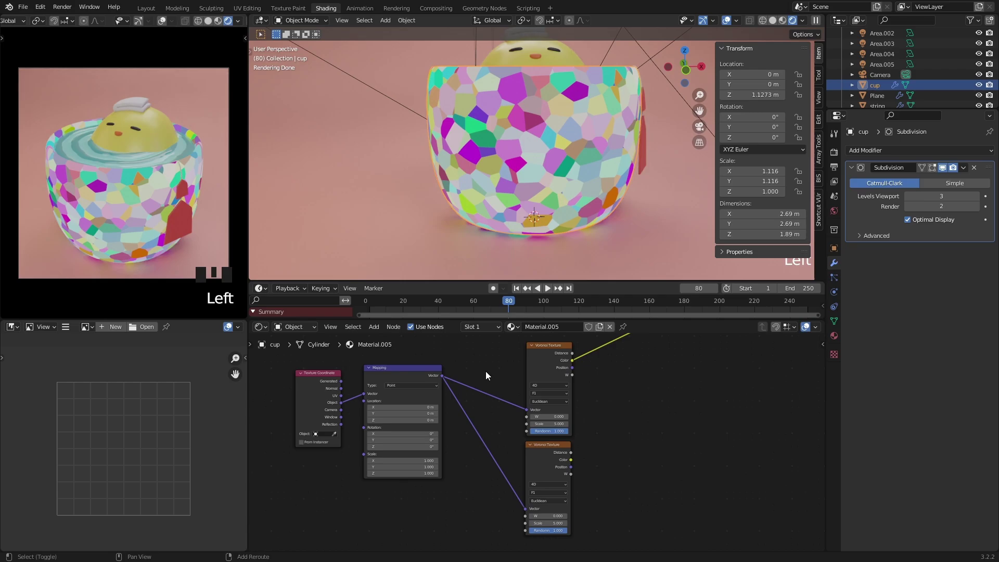
shift+right_drag(484, 401, 474, 481)
drag(481, 414, 494, 452)
Step: Collapse the Mapping and Texture Coordinate nodes and line them up with the reroute point
drag(400, 373, 405, 394)
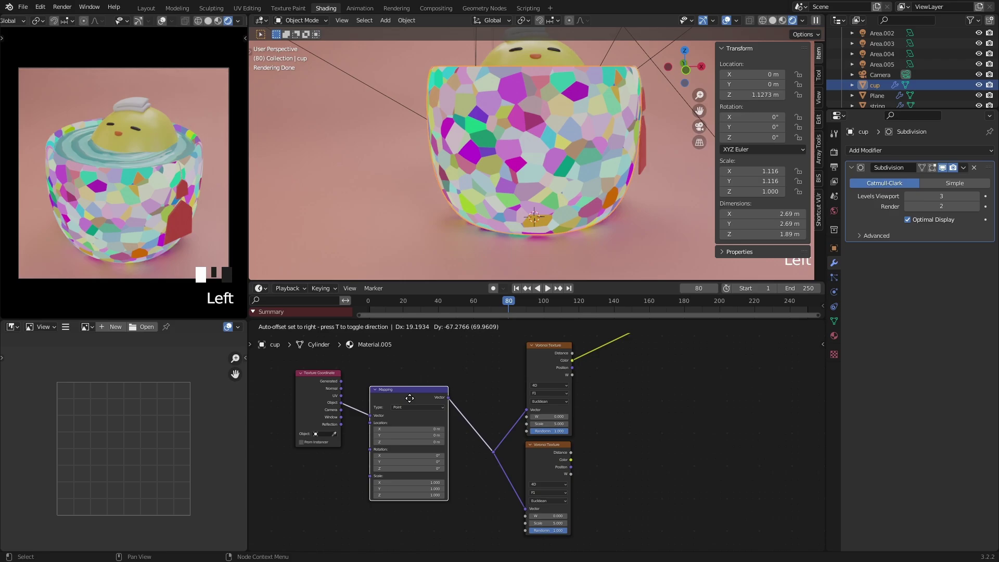
click(375, 393)
click(300, 373)
drag(321, 375, 321, 398)
drag(395, 400, 396, 456)
drag(322, 397, 310, 447)
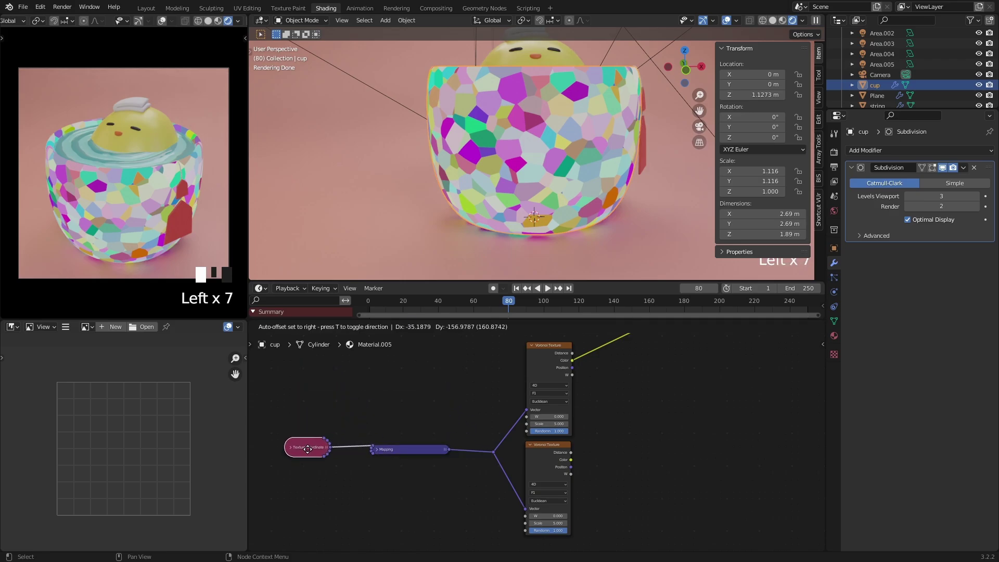
Step: Add a ColorRamp node beside the upper Voronoi Texture node
middle_drag(494, 408, 447, 401)
scroll(447, 401, up, 2)
scroll(447, 401, down, 2)
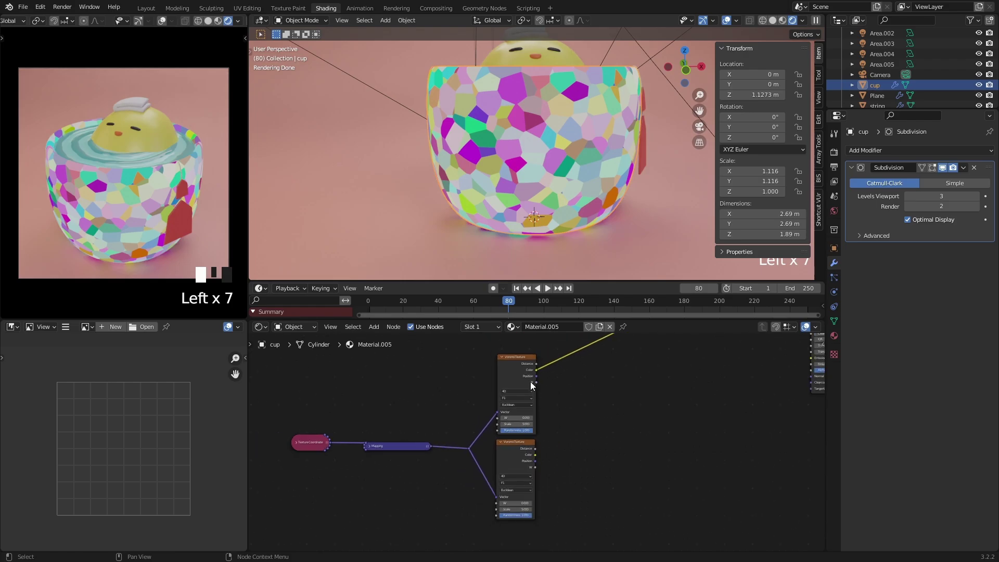
scroll(566, 450, up, 2)
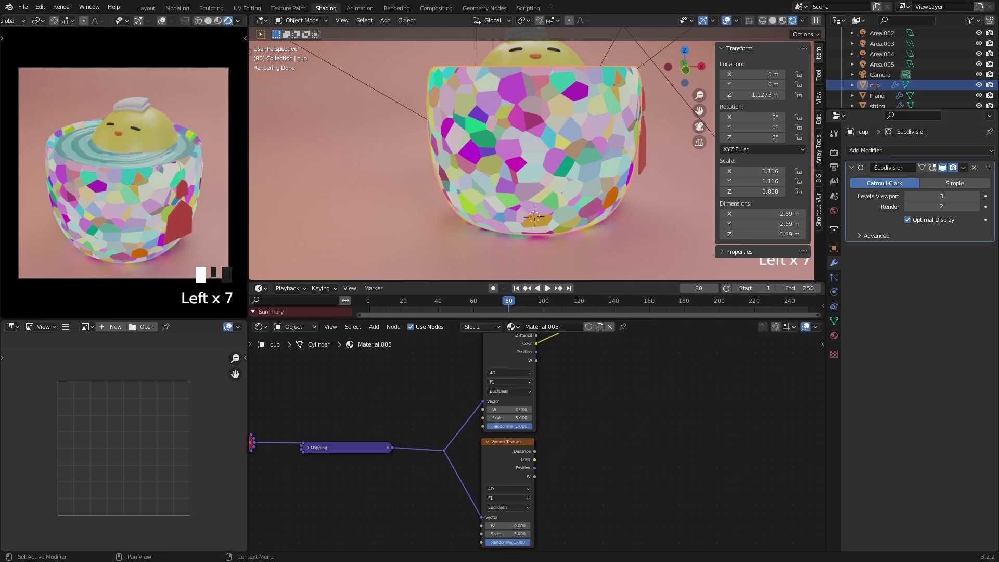
middle_drag(642, 390, 529, 447)
scroll(529, 447, down, 2)
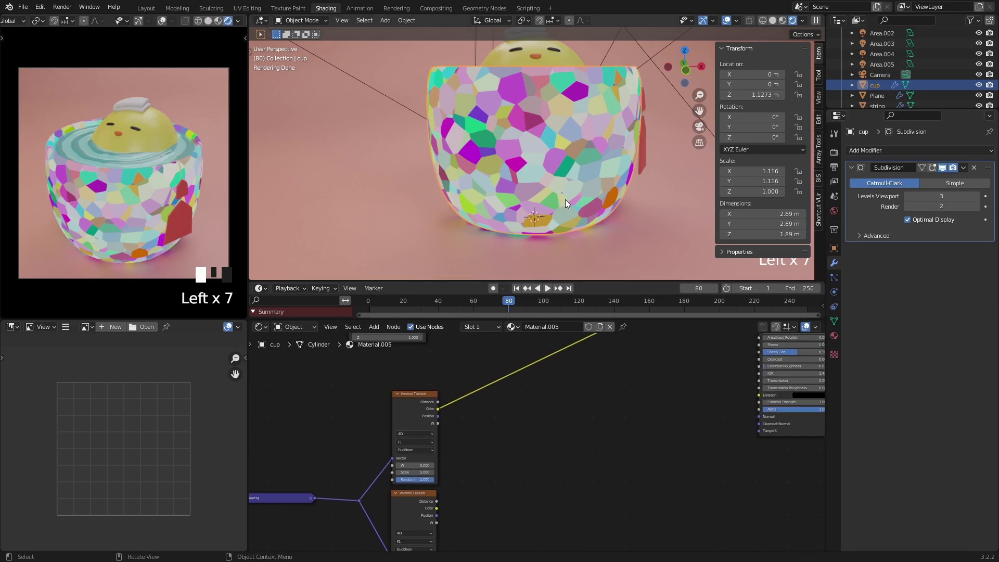
scroll(516, 391, up, 2)
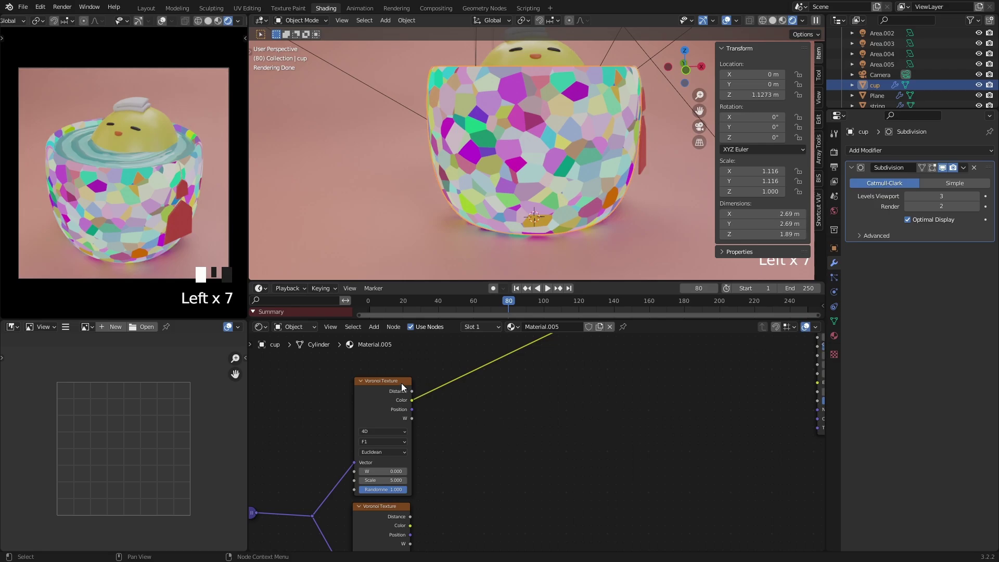
key(shift+a)
click(481, 403)
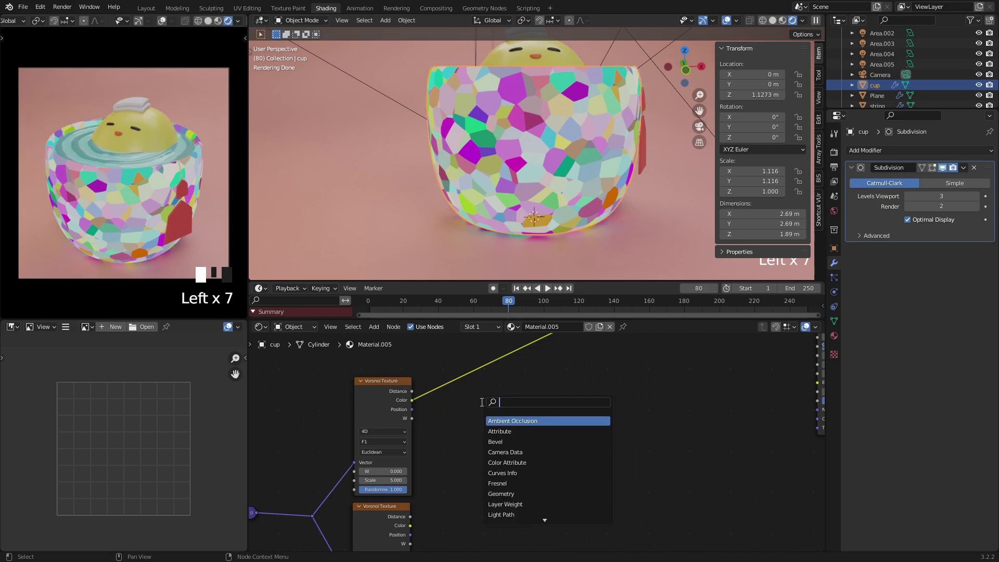
text(color ramp)
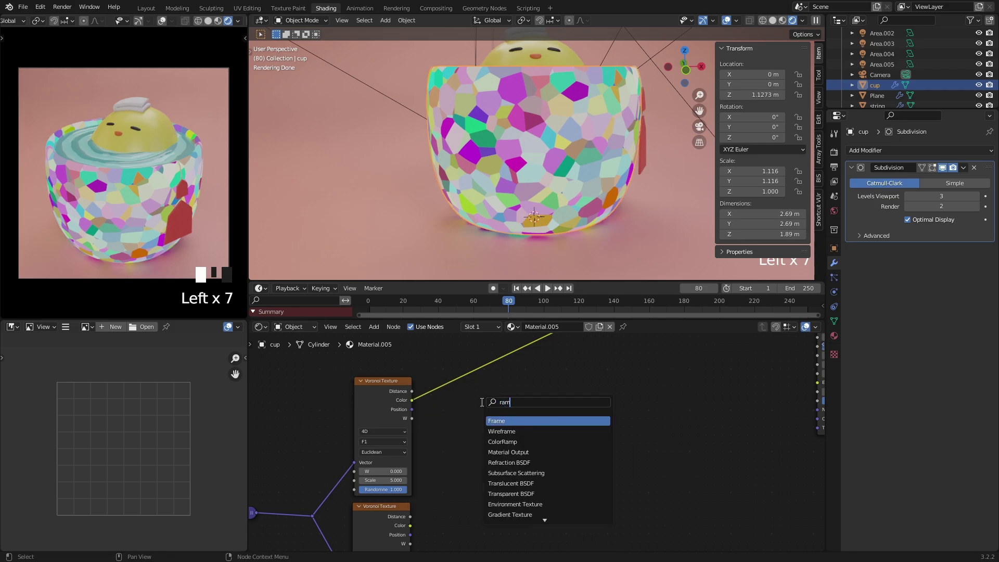
key(Return)
click(482, 395)
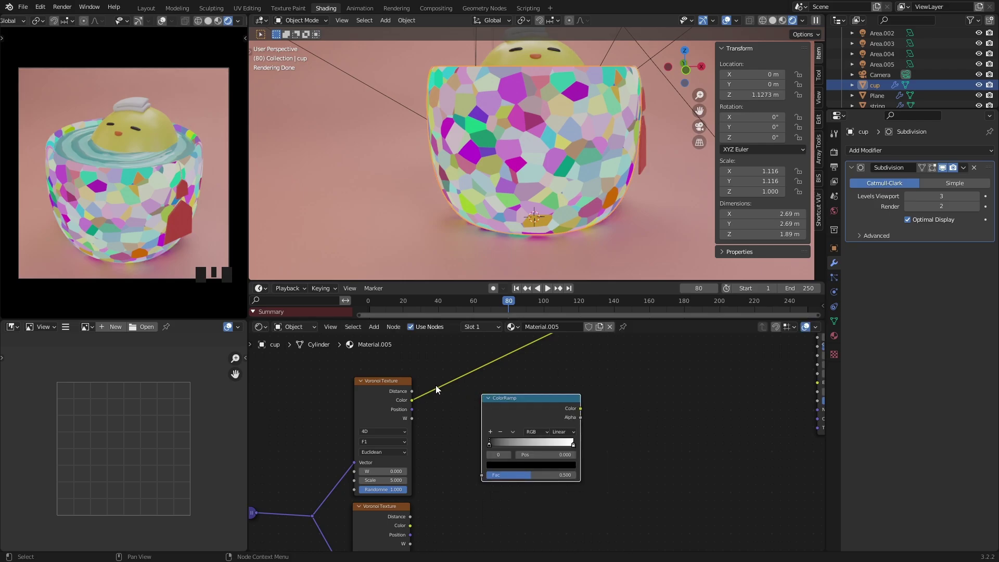
Step: Connect the upper Voronoi Texture's Color output to the ColorRamp's Fac input and preview the ramp on the cup
drag(412, 400, 487, 477)
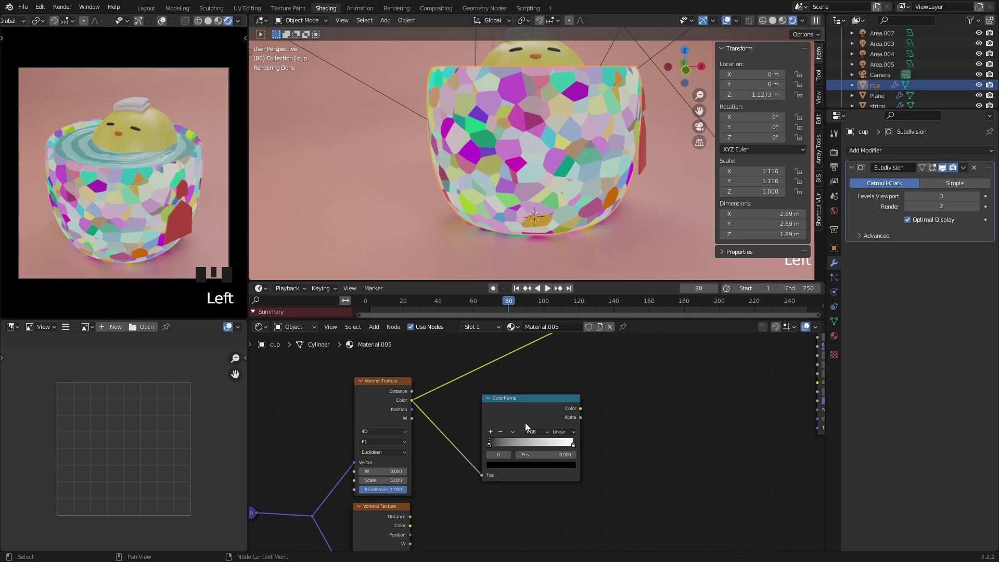
ctrl+shift+click(548, 396)
middle_drag(556, 439, 549, 367)
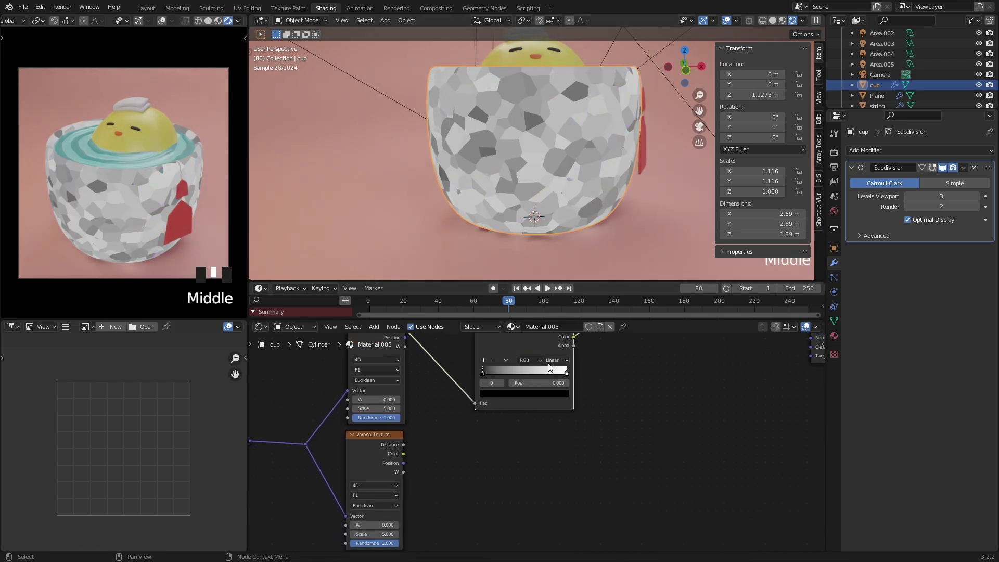
Step: Duplicate the ColorRamp below the original and connect the lower Voronoi Texture's Color output to the copy's Fac input
middle_drag(528, 328, 526, 348)
click(526, 351)
key(shift+d)
click(529, 466)
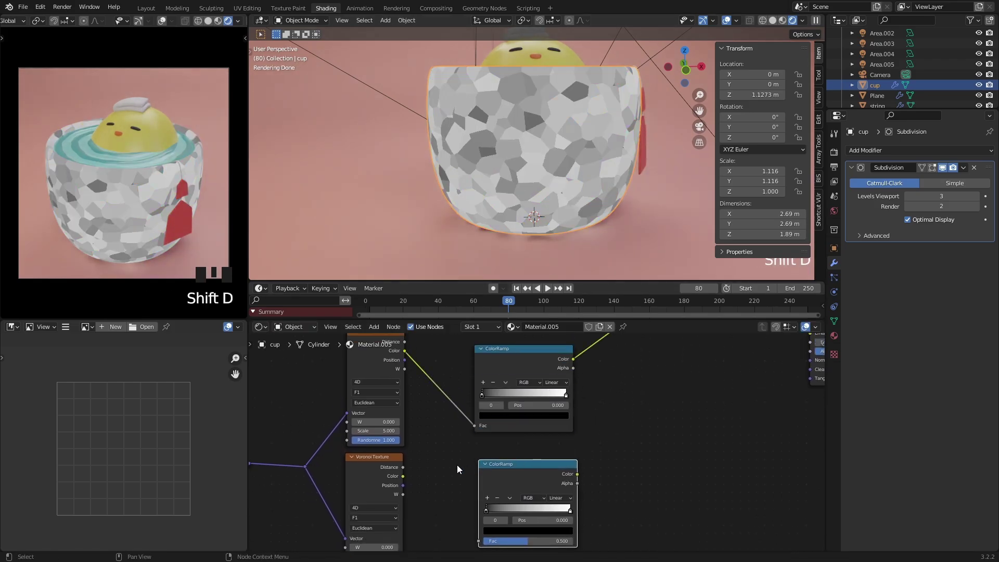
middle_drag(438, 470, 445, 445)
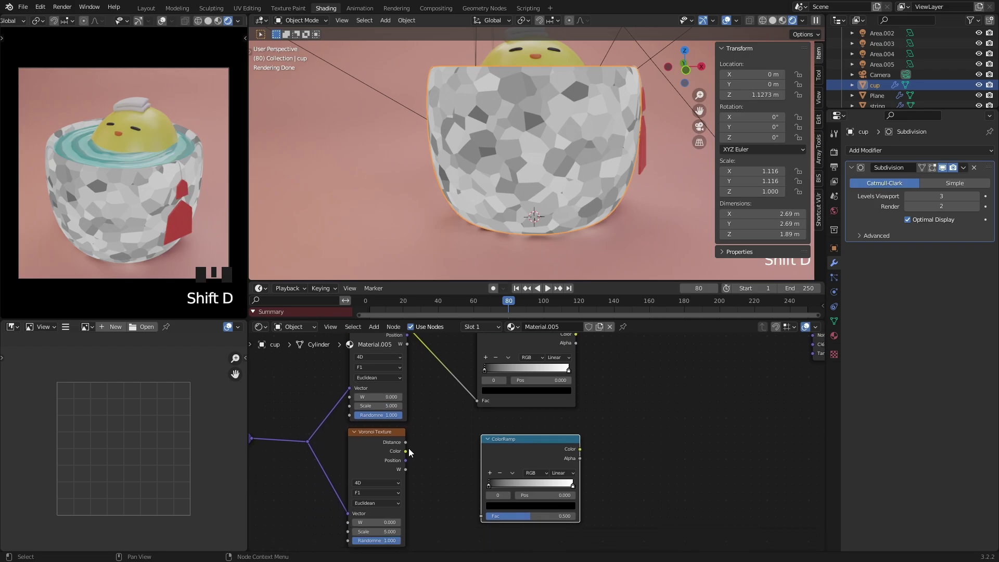
drag(407, 450, 484, 518)
Step: Add a MixRGB node between the two ColorRamp nodes and the shader node
middle_drag(645, 415, 604, 438)
scroll(627, 439, down, 2)
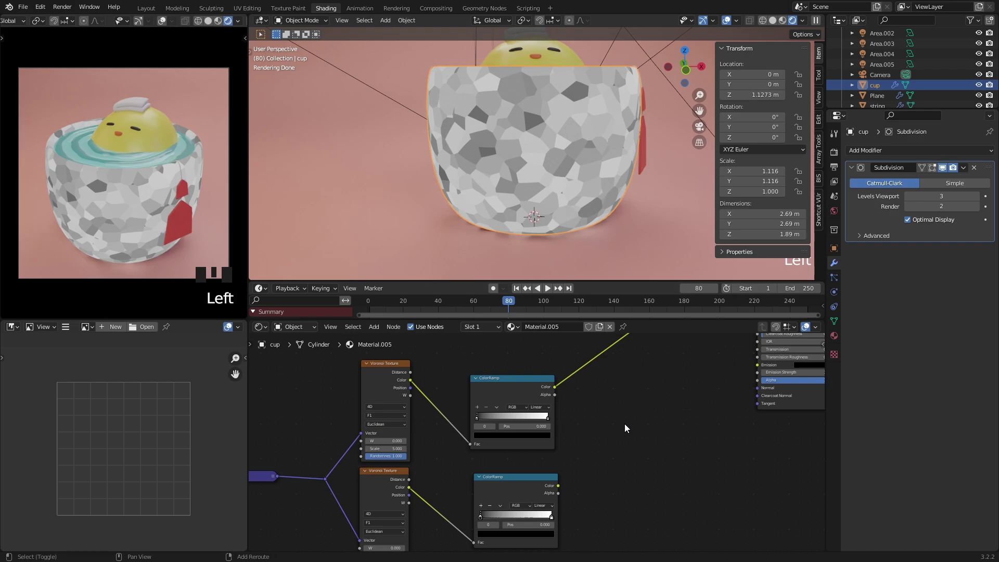
key(shift+a)
text(mix)
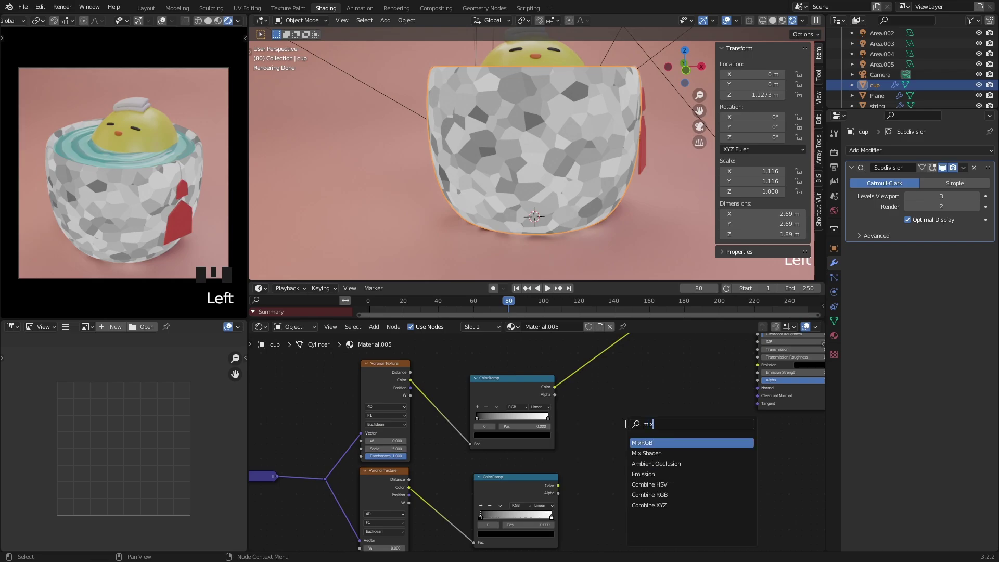
key(Return)
click(605, 423)
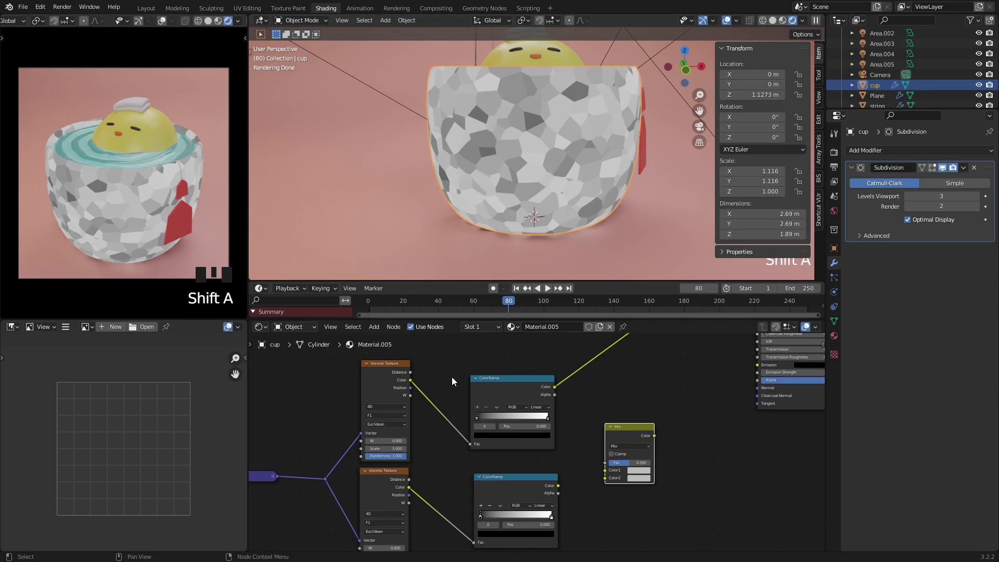
Step: Connect the upper ColorRamp's Color to the Mix node's Color1 and the lower one's to Color2, then shift the Mix node slightly upward
middle_drag(452, 377, 458, 353)
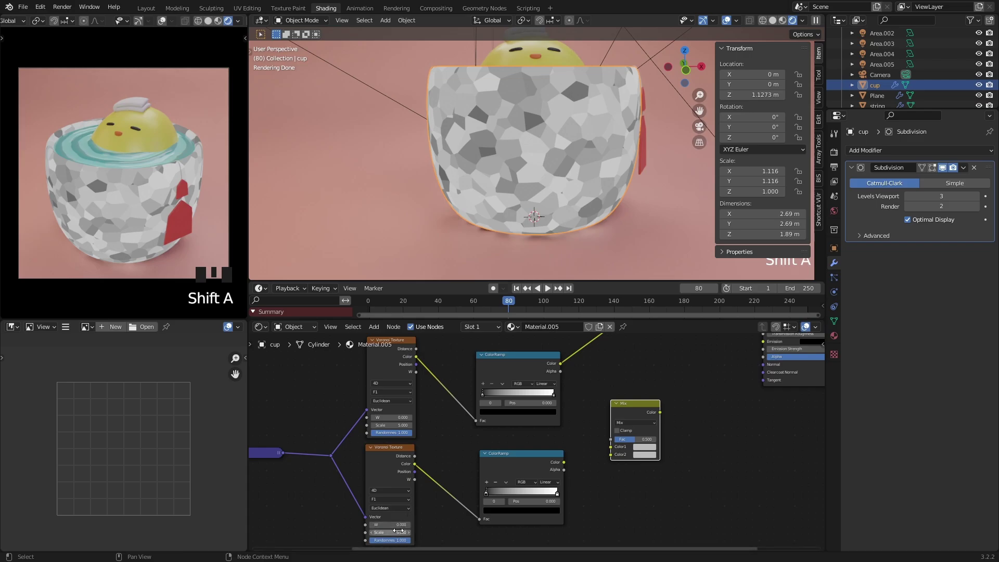
middle_drag(661, 383, 635, 380)
scroll(605, 380, up, 1)
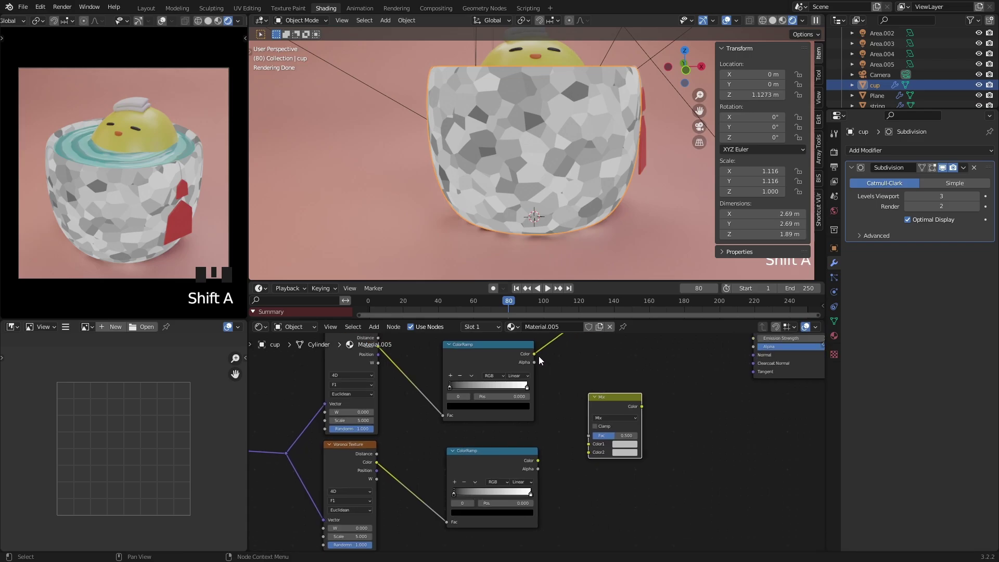
drag(534, 355, 589, 453)
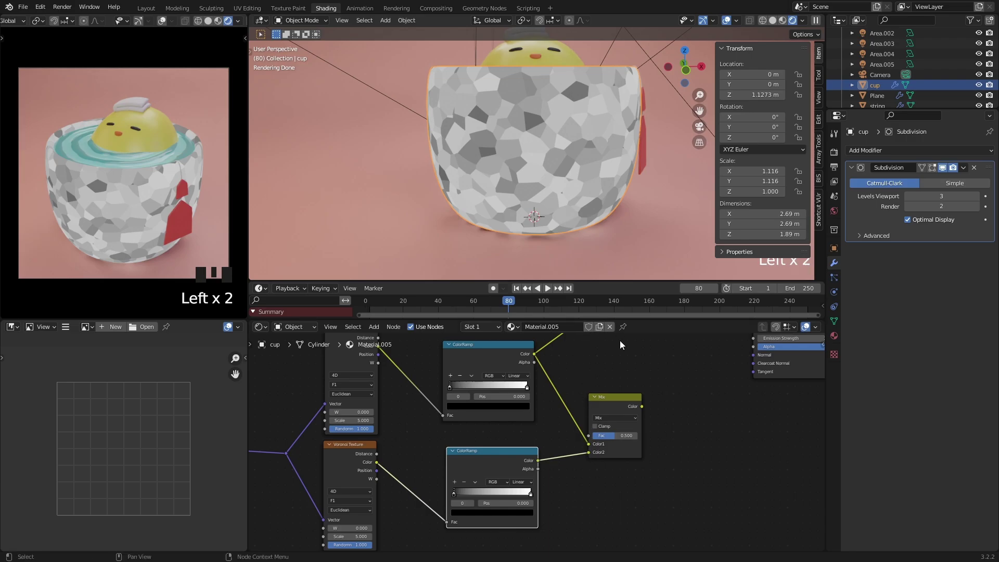
middle_drag(631, 372, 595, 366)
scroll(596, 367, up, 1)
drag(592, 388, 593, 373)
middle_drag(651, 358, 652, 371)
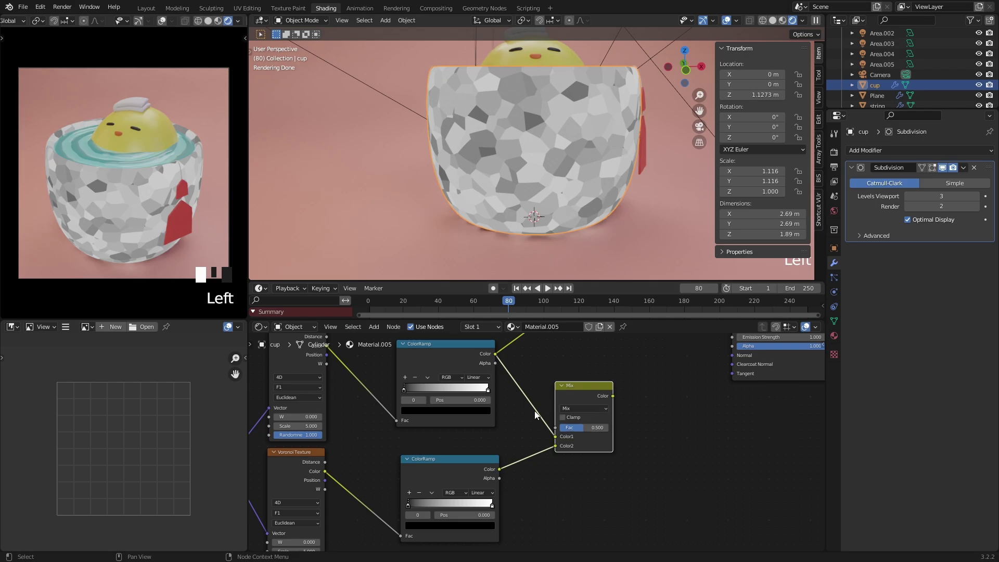
Step: Set the Mix node's factor to 1.000 and its blending mode to Difference, and preview it on the cup
drag(580, 430, 606, 430)
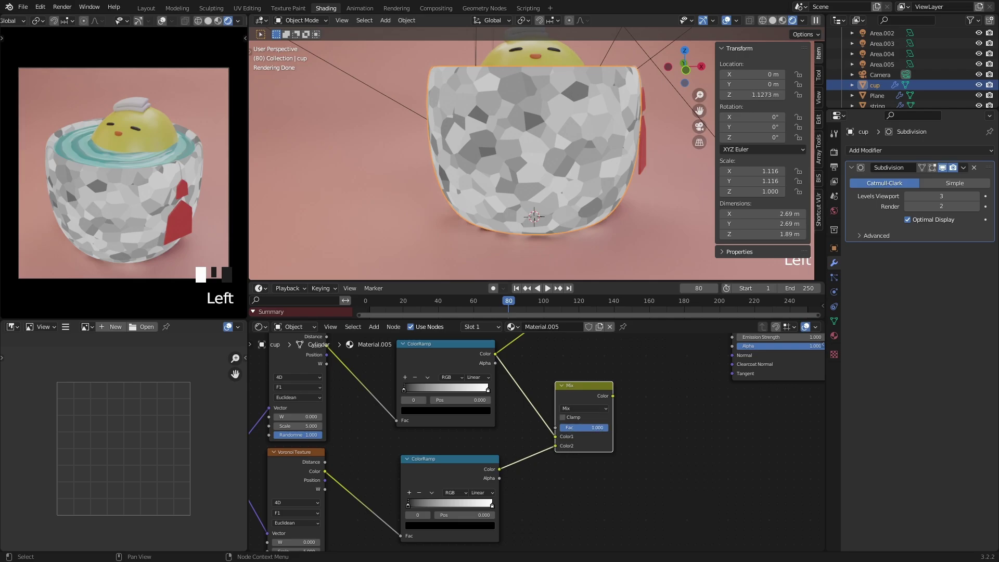
click(585, 408)
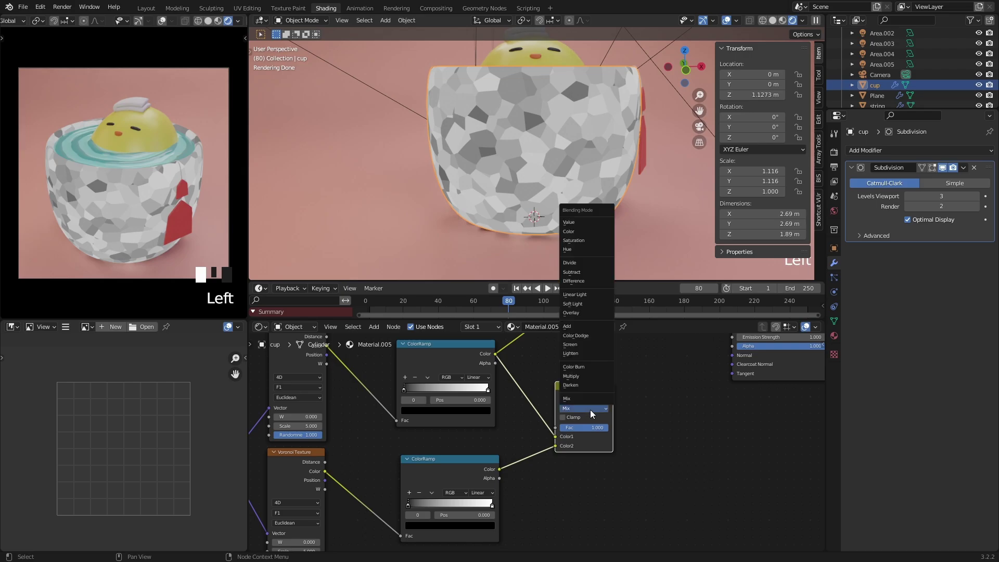
click(582, 282)
ctrl+shift+click(586, 383)
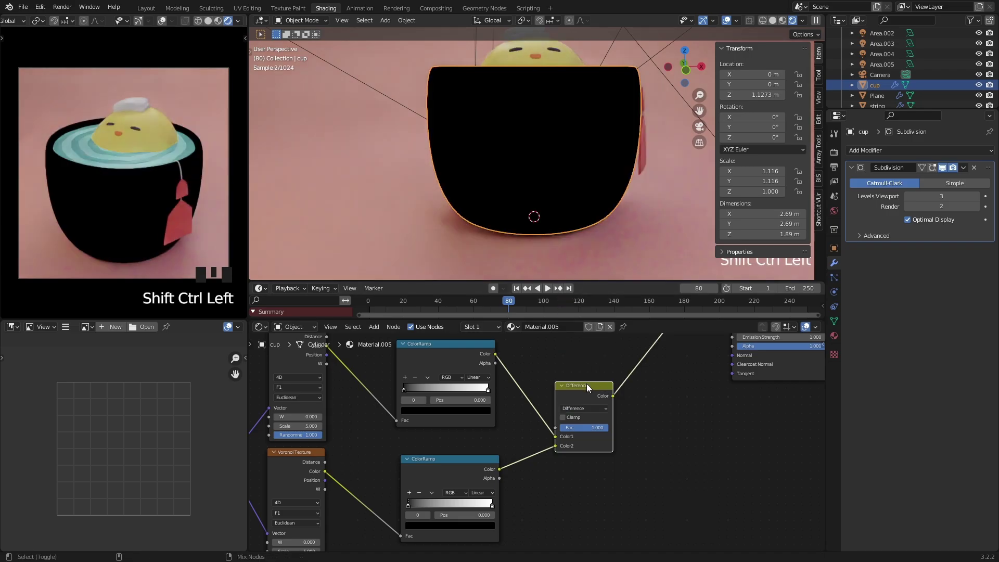
Step: Set the lower Voronoi Texture's Scale to 4
middle_drag(552, 158, 575, 189)
middle_drag(496, 453, 589, 412)
scroll(447, 455, up, 2)
middle_drag(447, 454, 513, 445)
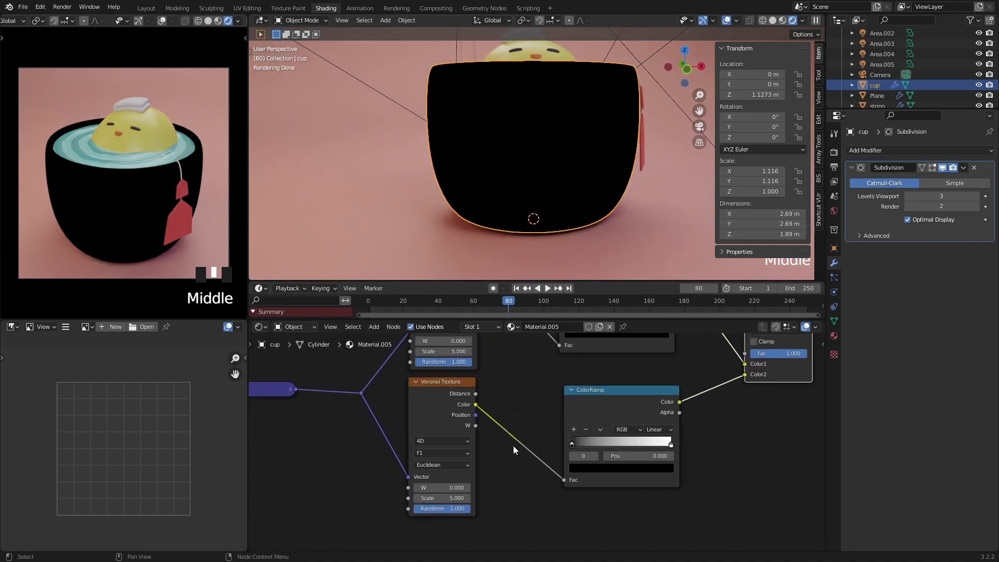
click(453, 503)
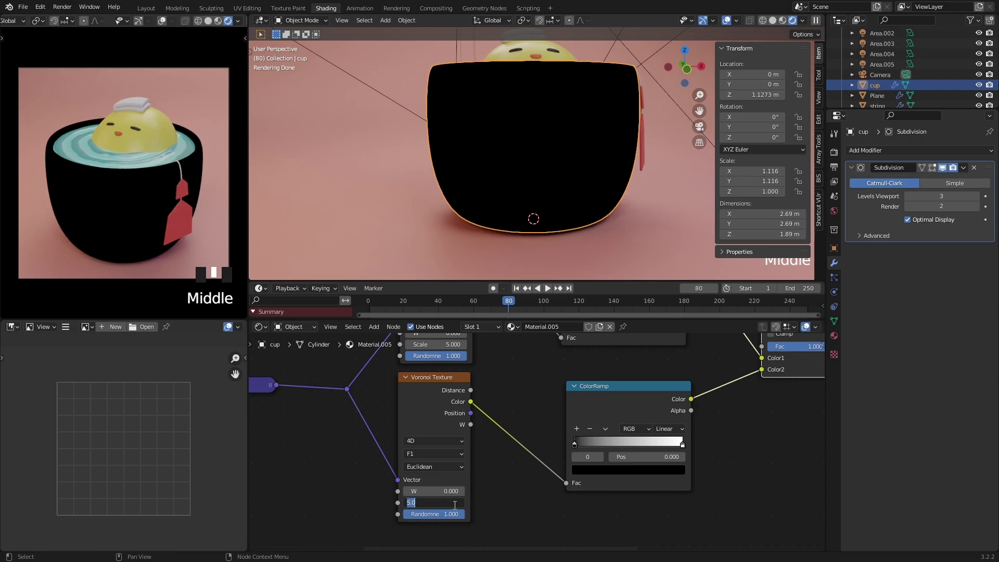
text(4)
key(Return)
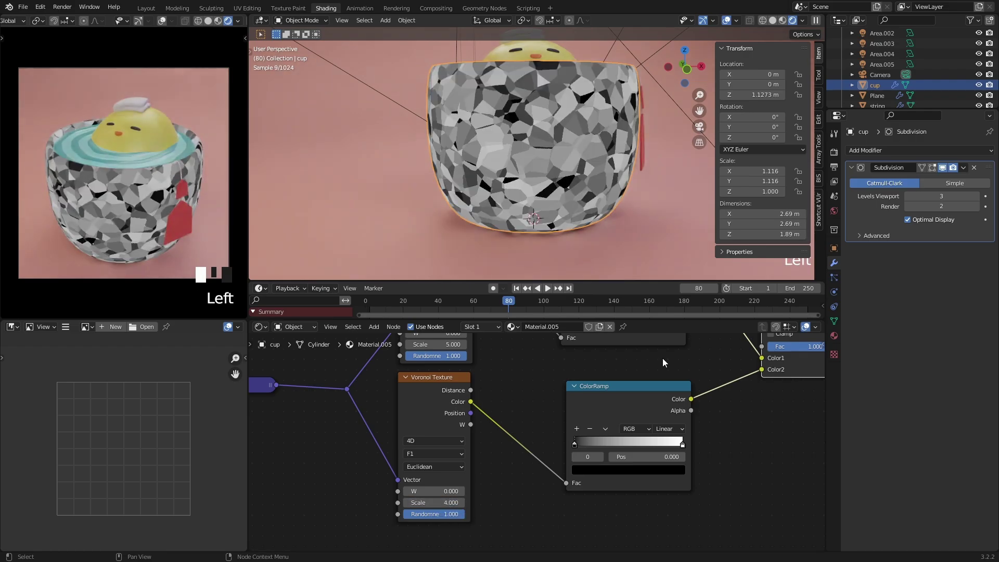
Step: Fine-tune the lower Voronoi Texture's Scale to 4.990 and inspect the pattern on the cup up close
scroll(573, 139, up, 2)
shift+middle_drag(564, 124, 570, 173)
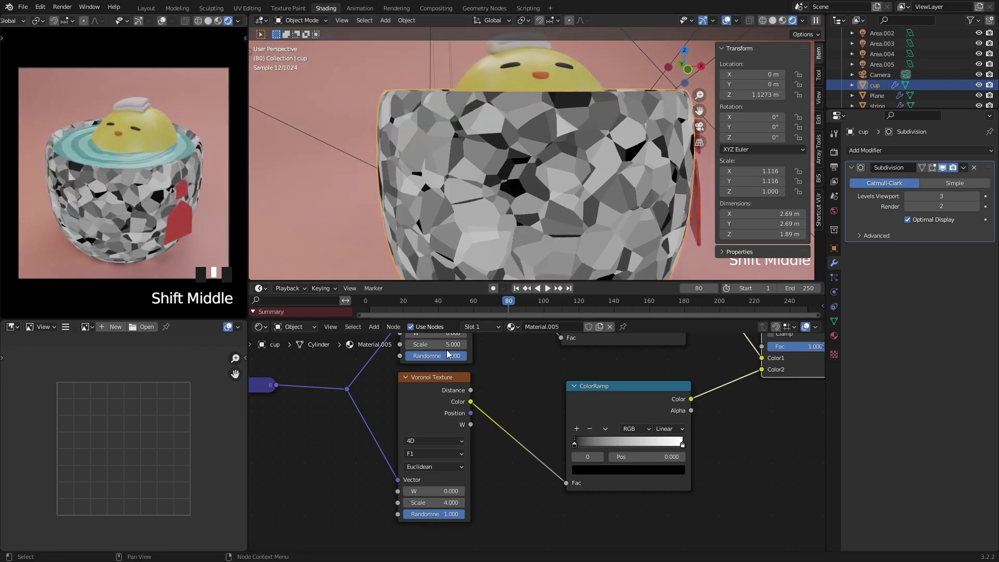
shift+drag(437, 503, 515, 503)
middle_drag(499, 268, 497, 269)
scroll(510, 183, up, 3)
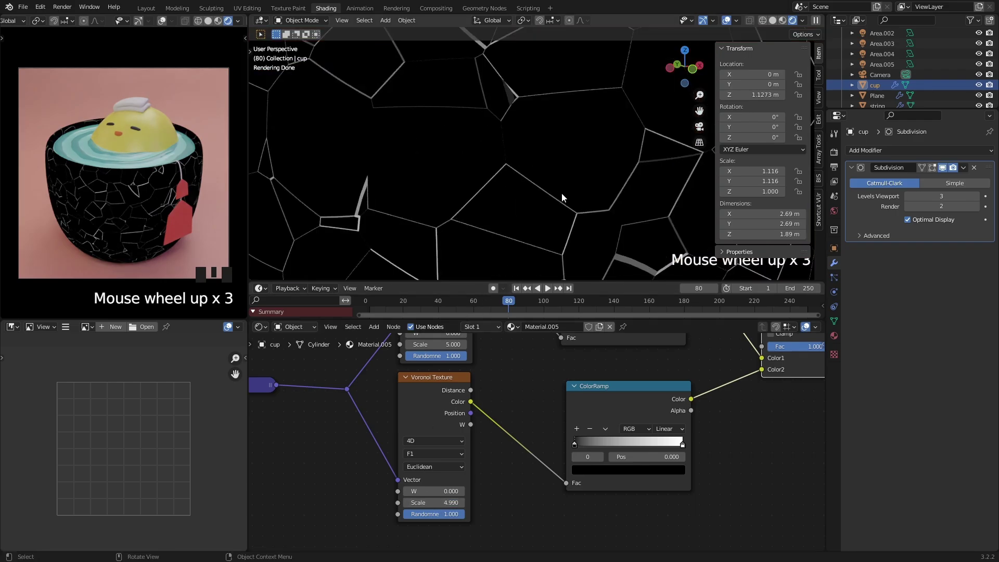
scroll(563, 162, down, 4)
middle_drag(560, 161, 575, 170)
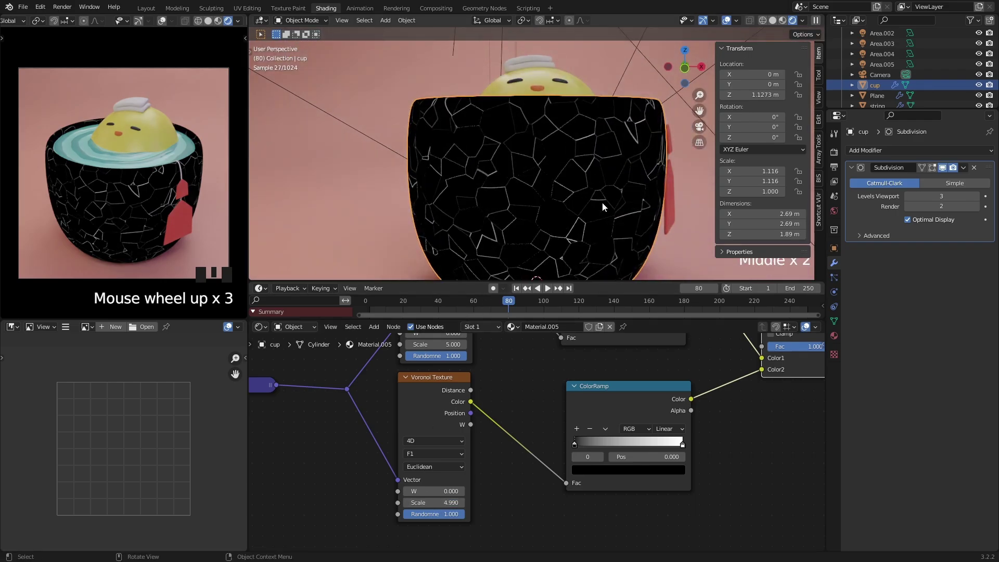
scroll(505, 442, down, 1)
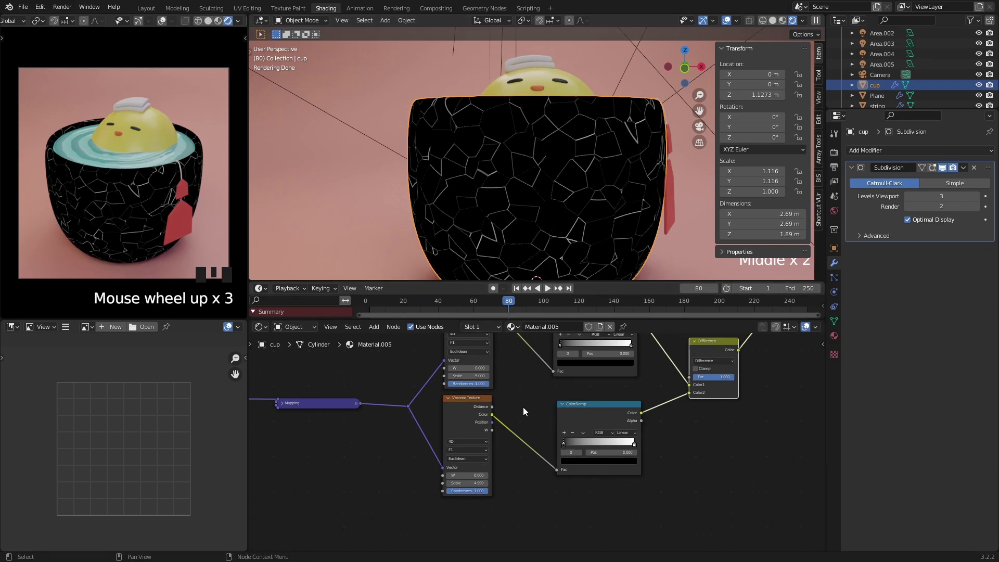
Step: Set the upper Voronoi Texture's Scale to 7
scroll(541, 390, up, 1)
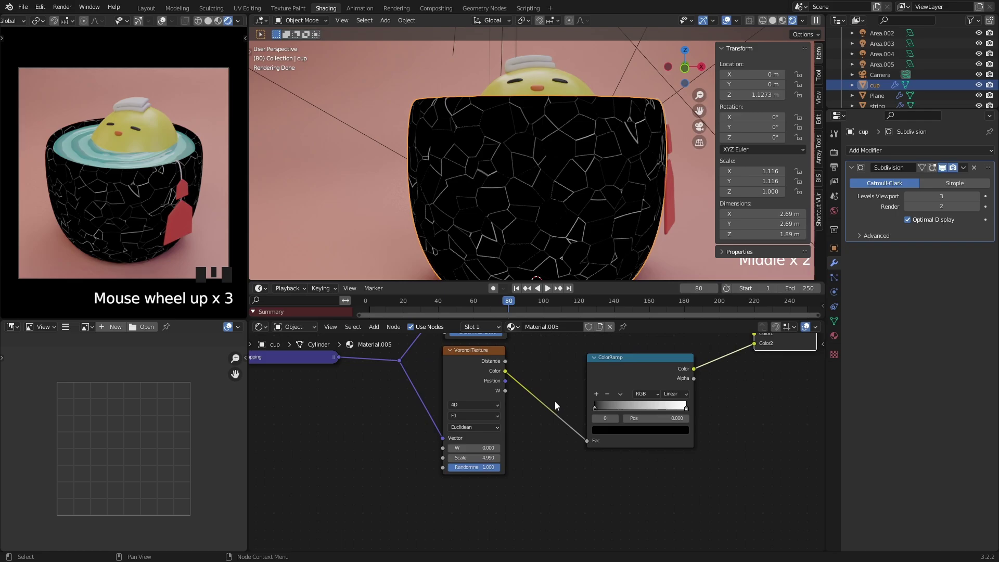
scroll(554, 401, down, 1)
middle_drag(470, 426, 526, 440)
middle_drag(511, 382, 511, 406)
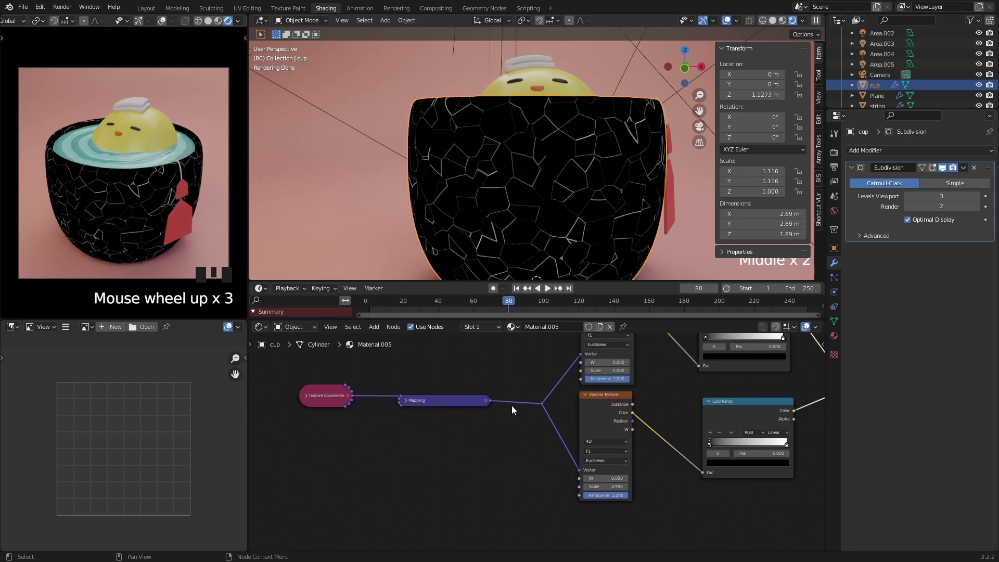
scroll(613, 410, up, 1)
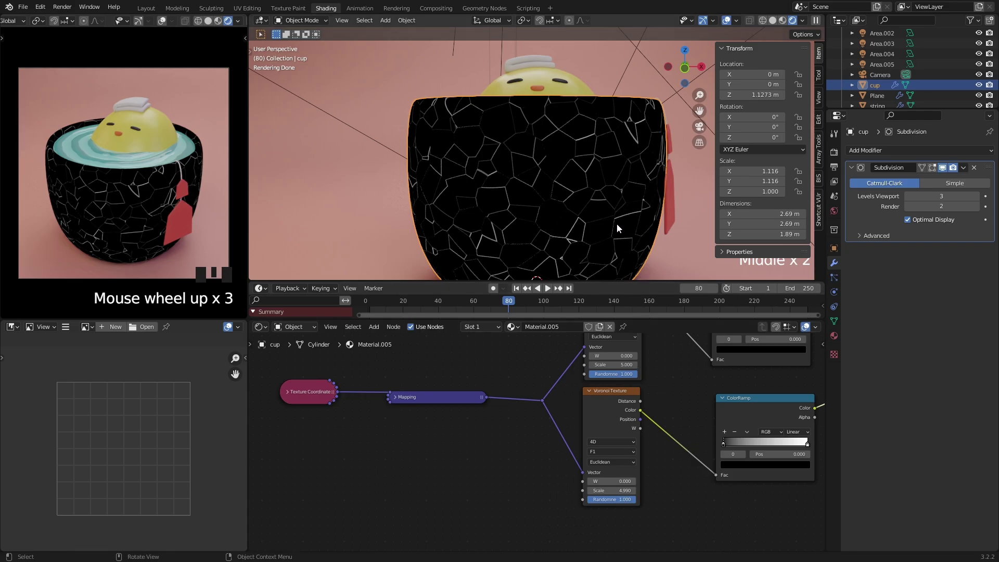
click(615, 365)
text(7)
click(616, 366)
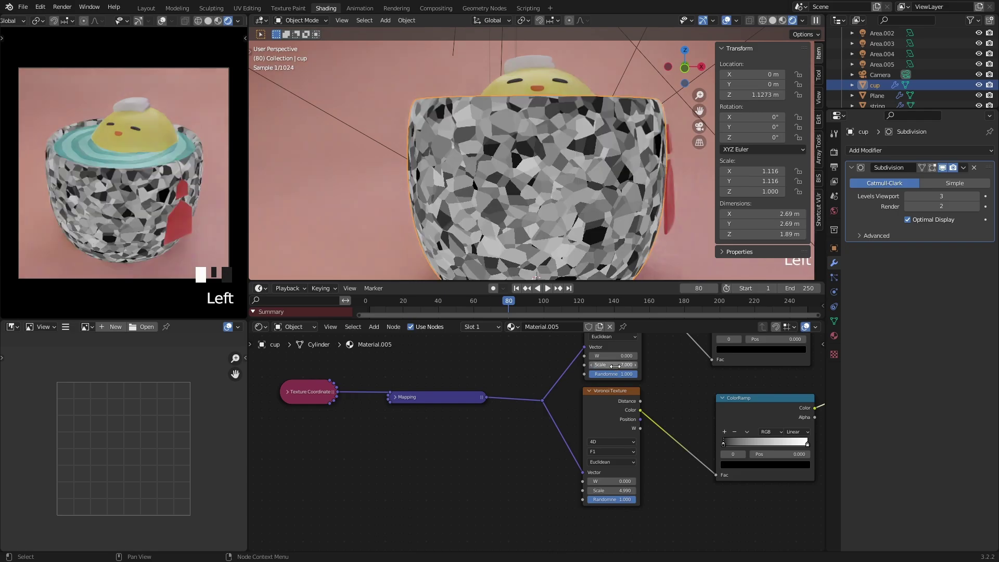
Step: Set the lower Voronoi Texture's Scale to 6.990, just below the upper texture's value
double_click(603, 491)
text(6.9)
key(Return)
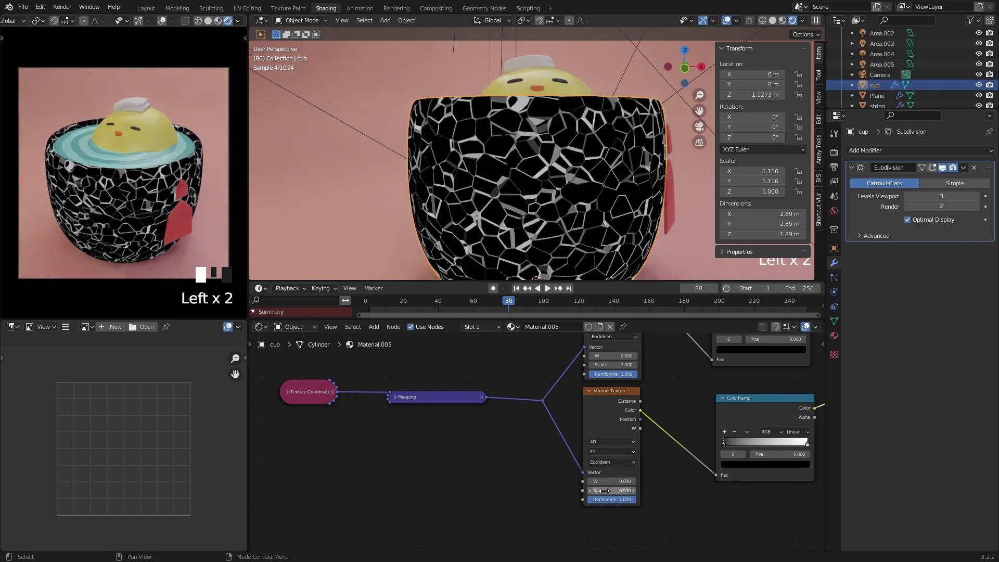
shift+drag(609, 490, 616, 490)
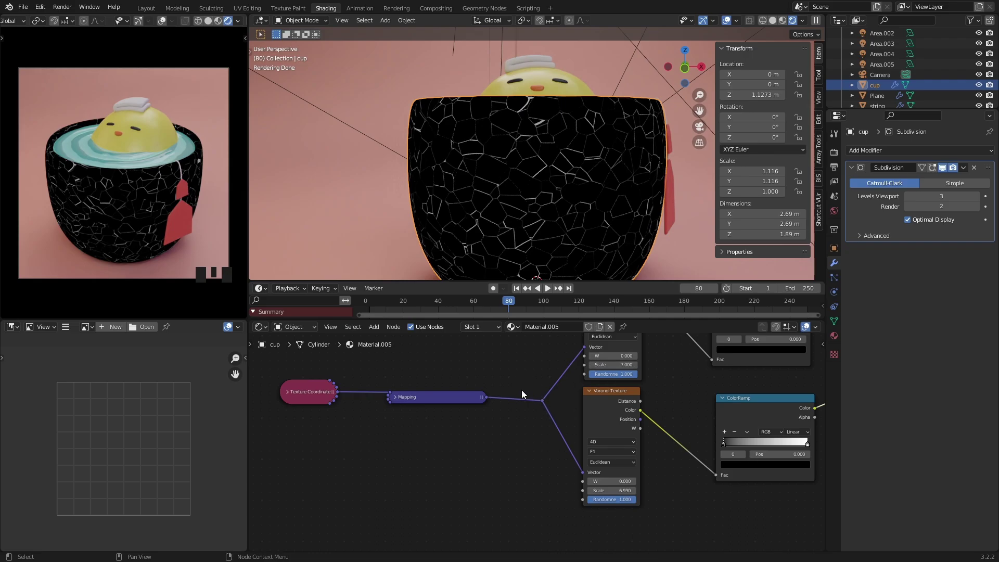
middle_drag(497, 452, 508, 424)
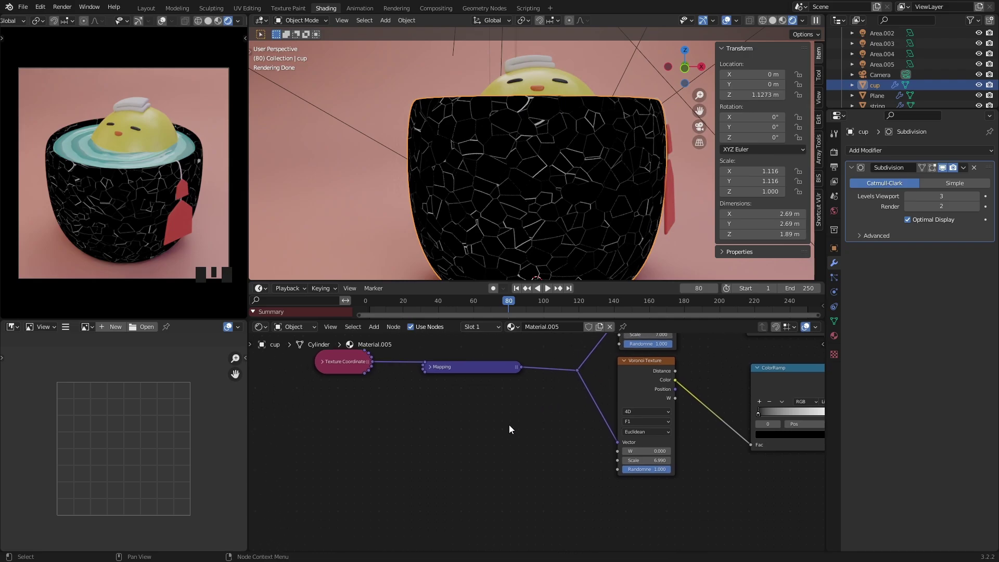
Step: Add a Value node below the Mapping node in the cup's material
key(shift+a)
click(480, 431)
text(value)
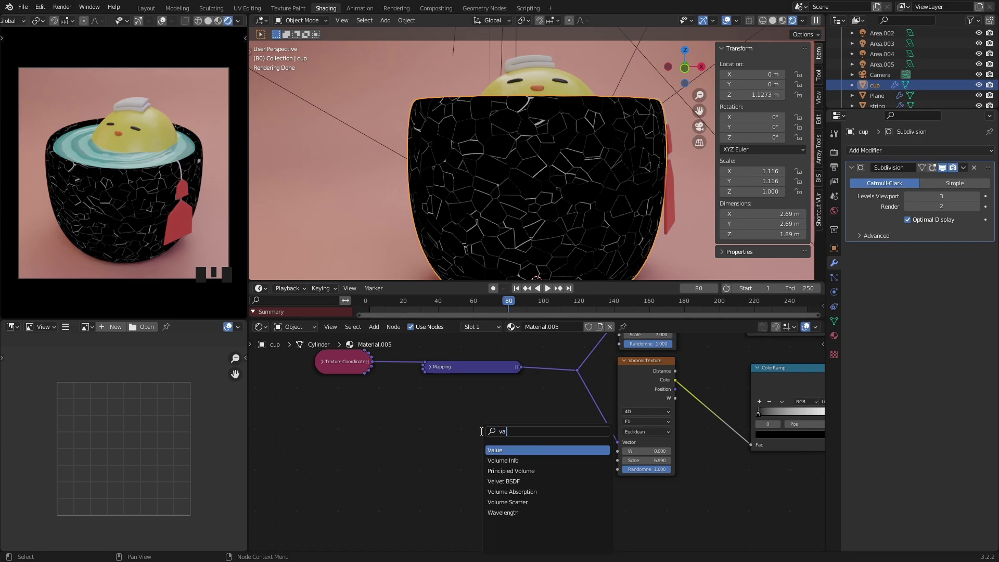
key(Return)
click(435, 427)
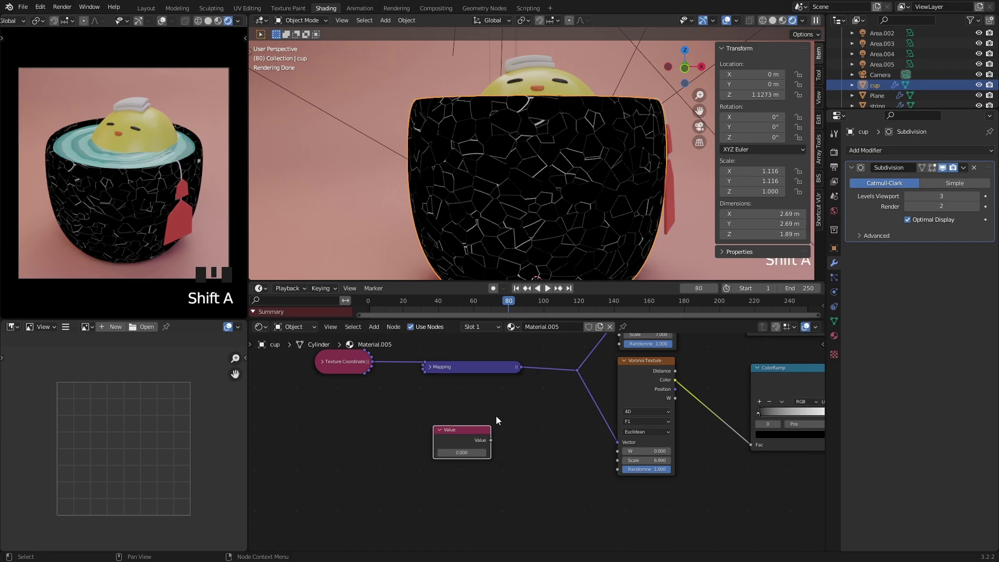
middle_drag(496, 417, 476, 477)
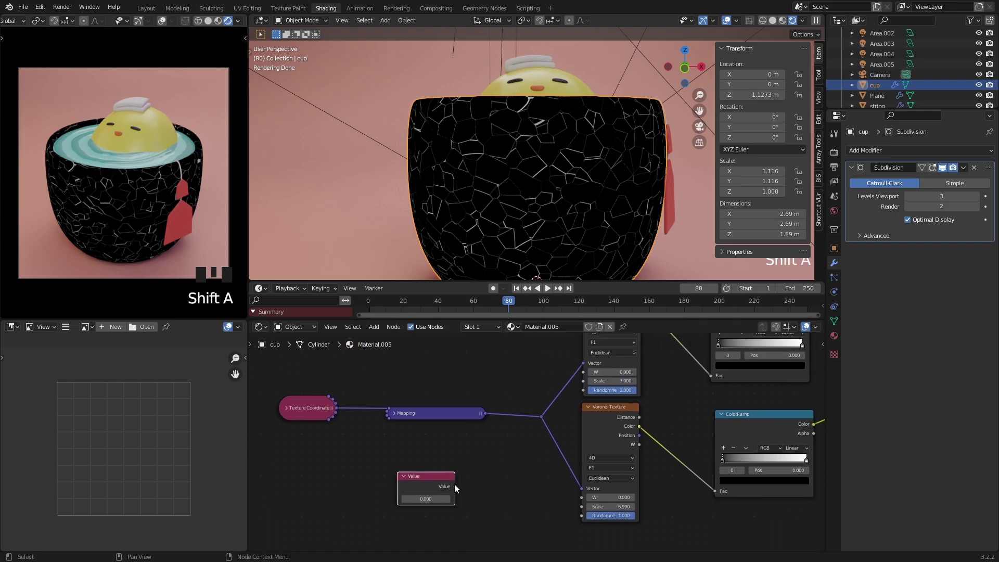
Step: Link the Value node to both Voronoi Textures' Scale inputs through a reroute point, and space the nodes apart
drag(454, 485, 583, 381)
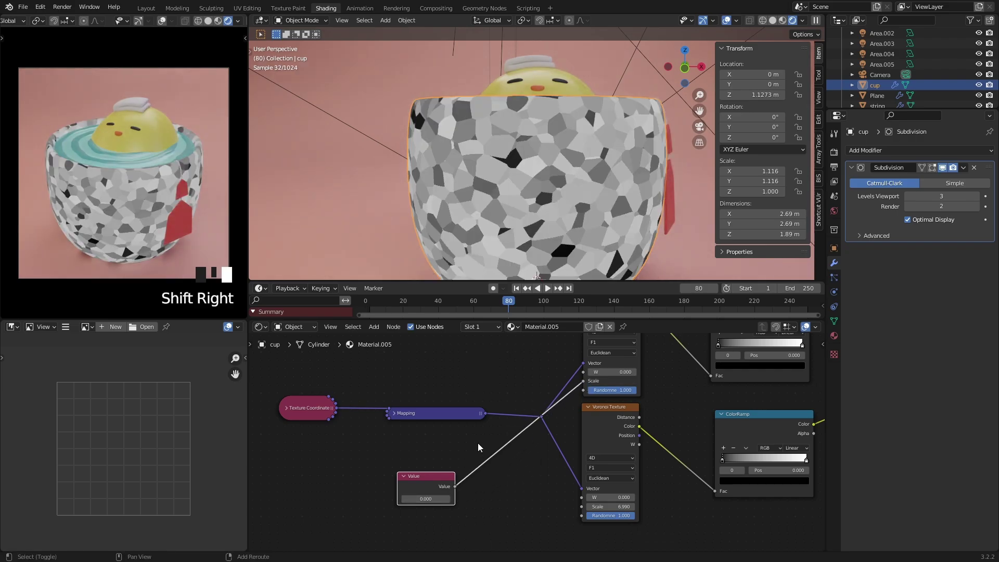
shift+right_drag(477, 443, 512, 483)
drag(493, 455, 582, 506)
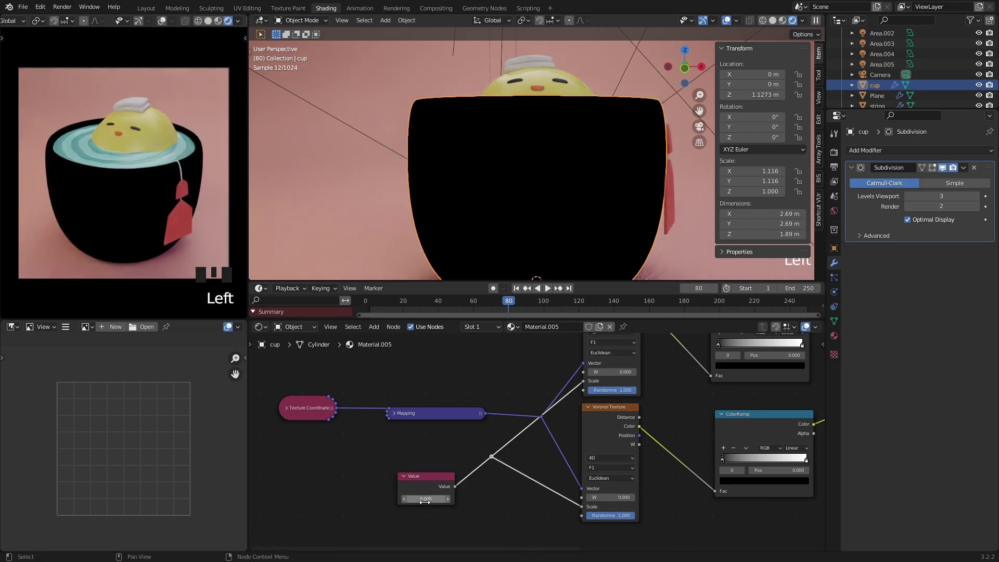
drag(439, 479, 338, 459)
drag(490, 456, 511, 463)
click(490, 500)
middle_drag(483, 495, 505, 491)
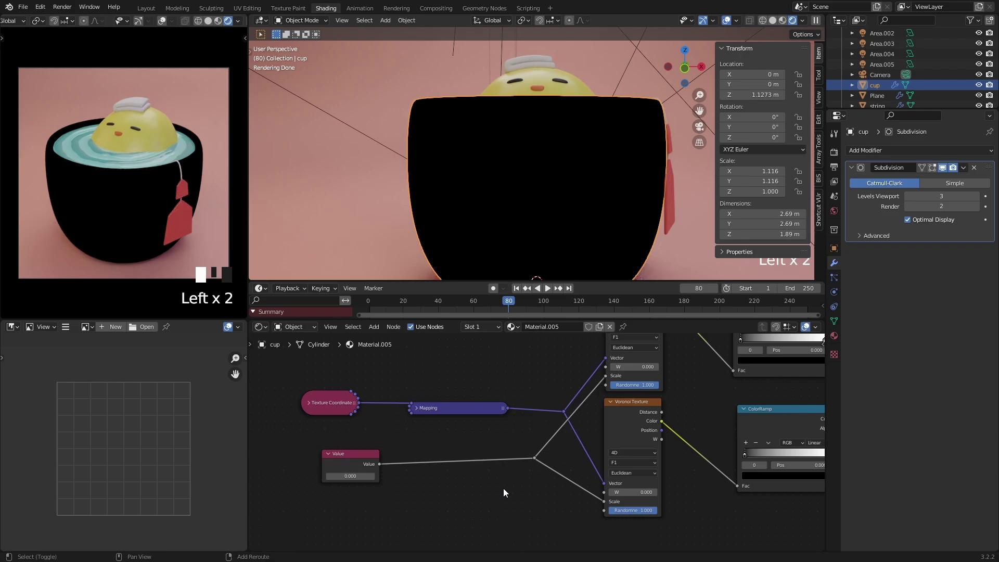
Step: Add a Math node set to Add and insert it between the reroute point and the upper Voronoi Texture's Scale
key(shift+a)
click(461, 443)
text(mat)
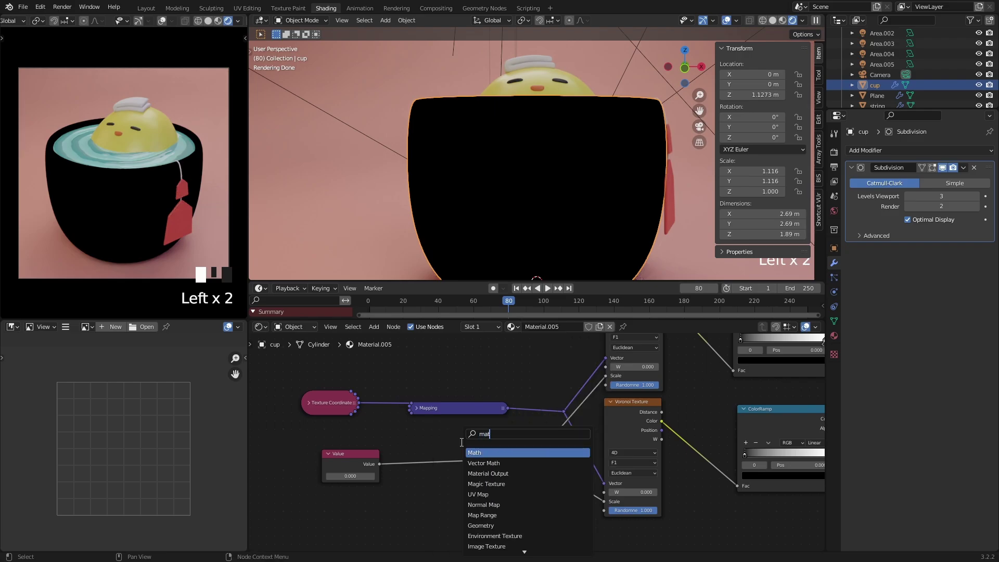
key(Return)
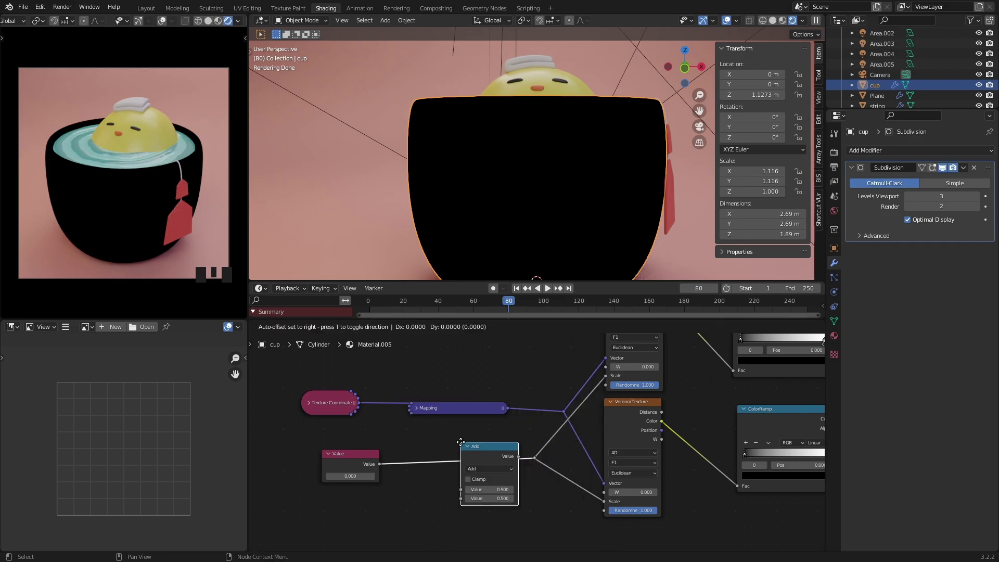
click(460, 478)
mouse_move(460, 477)
middle_down()
mouse_move(485, 442)
mouse_move(469, 461)
middle_up()
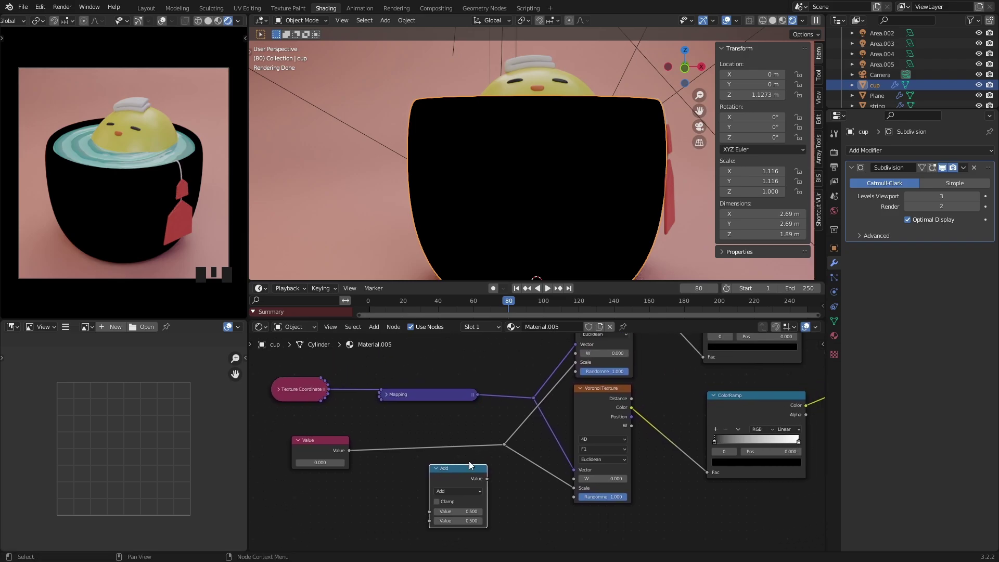
click(508, 443)
drag(504, 444, 520, 413)
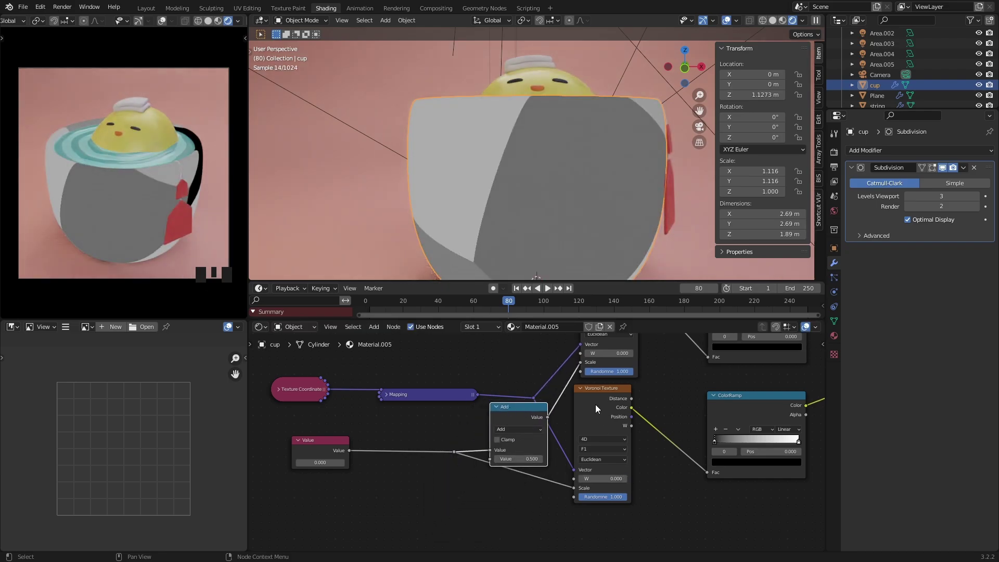
Step: Make room by moving the lower Voronoi Texture, and insert a duplicate of the Add node on the link to its Scale
drag(595, 404, 614, 456)
click(530, 413)
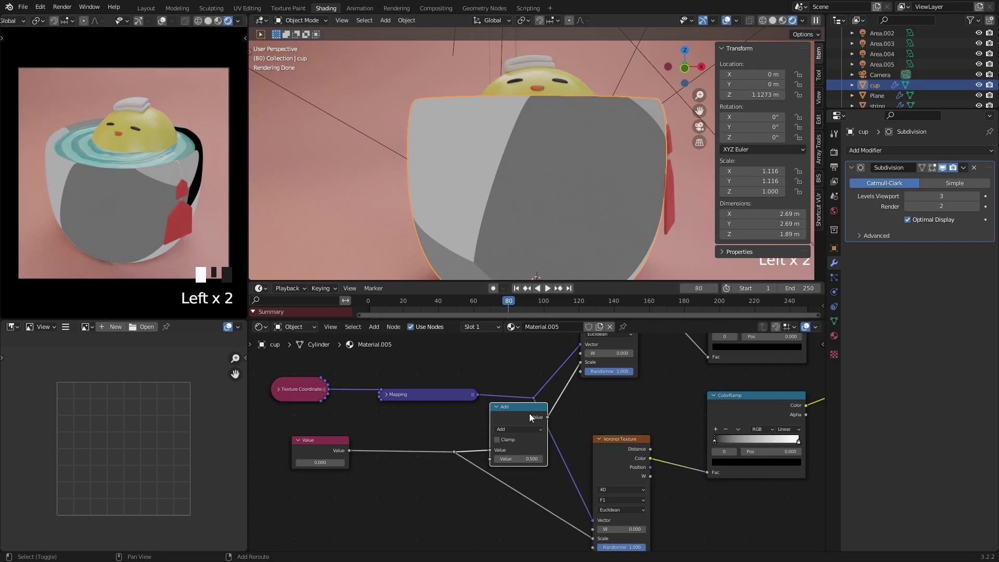
key(shift+d)
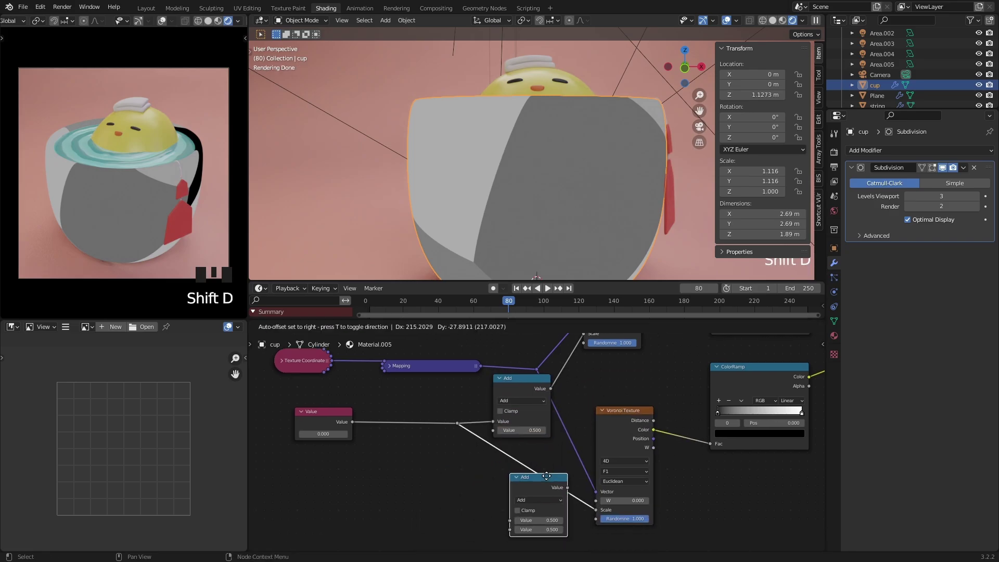
click(530, 460)
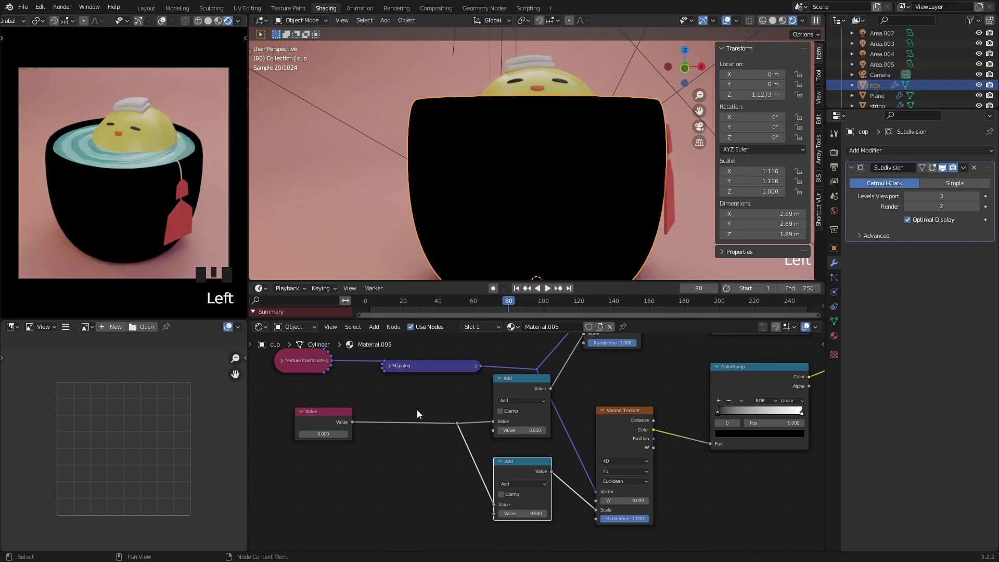
Step: Set the Value node to 5 and the upper Add node's second value to 1
click(332, 433)
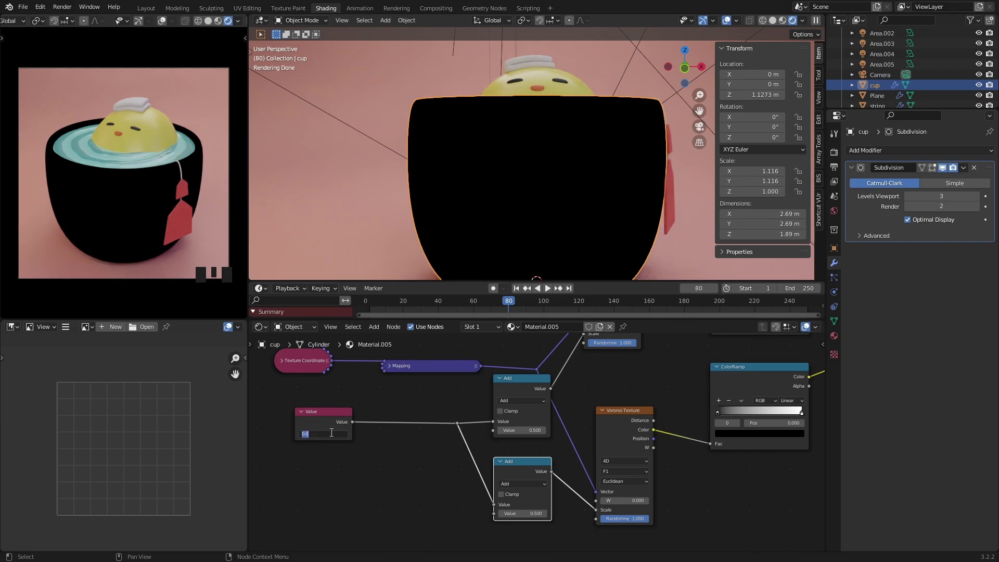
text(5)
click(348, 447)
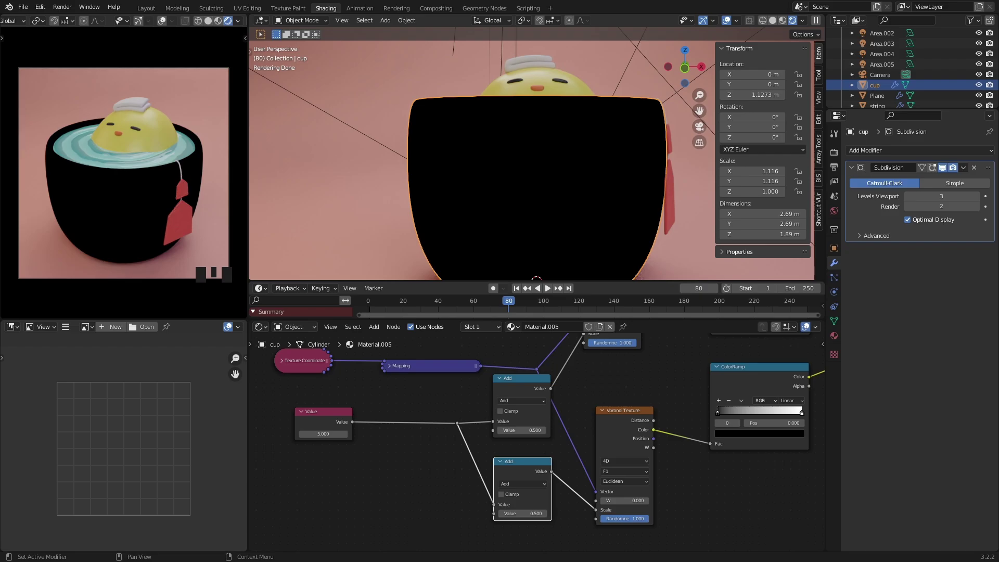
scroll(460, 462, up, 2)
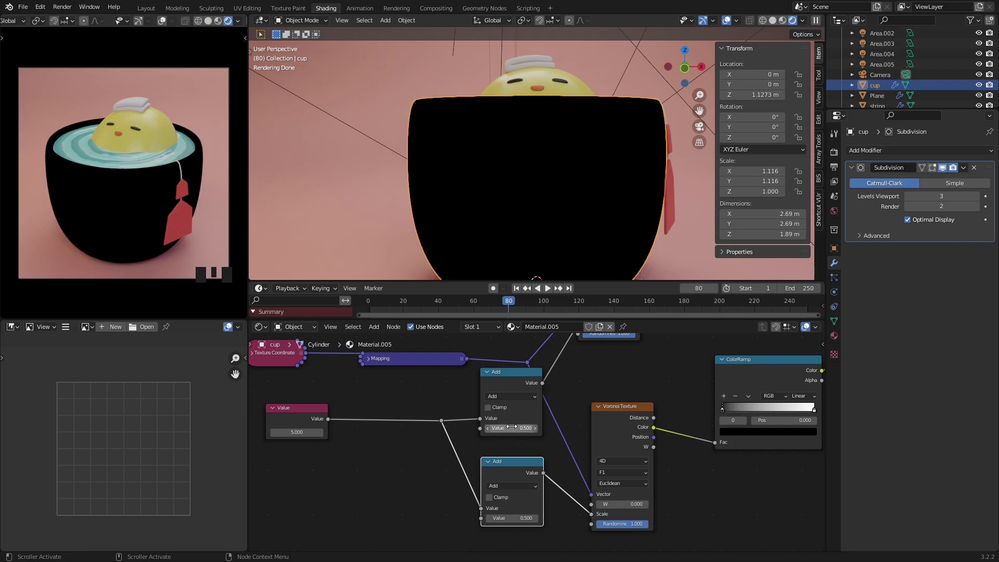
scroll(511, 428, down, 2)
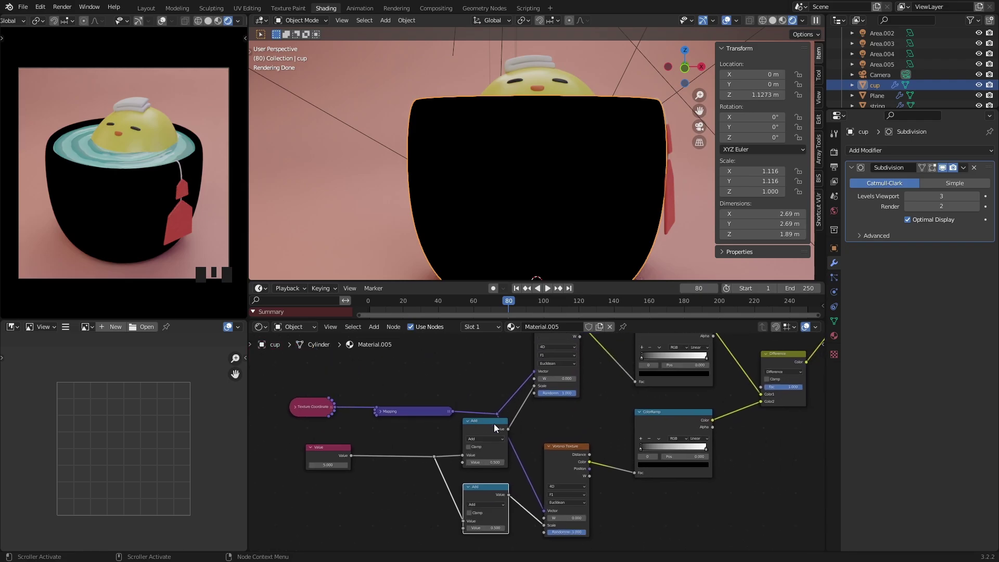
scroll(356, 490, up, 1)
click(334, 447)
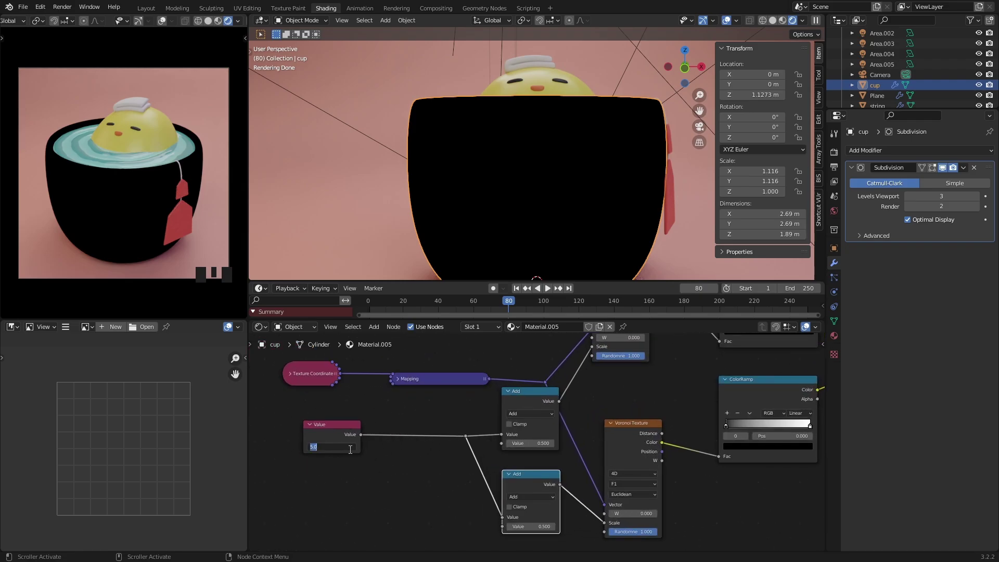
click(410, 452)
click(549, 442)
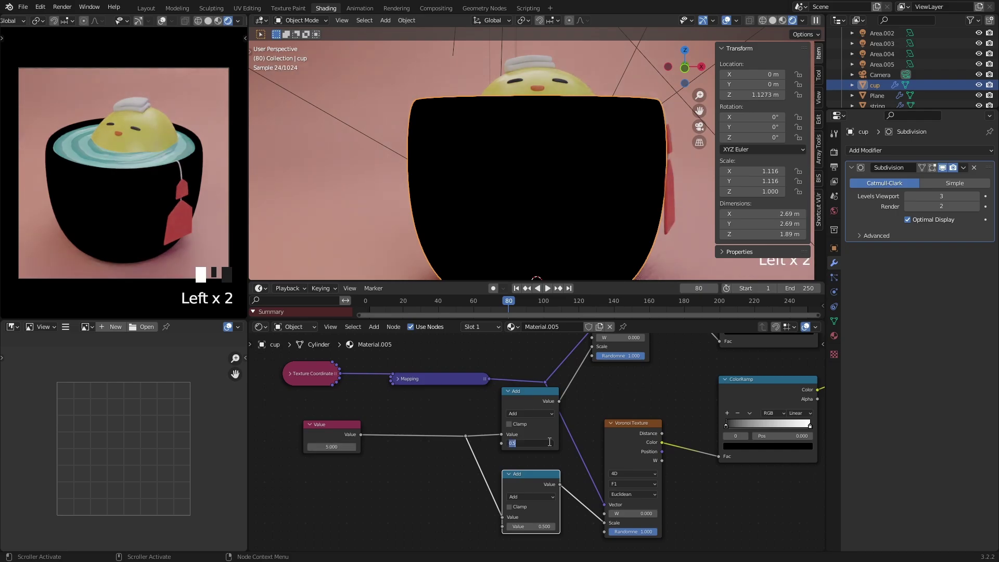
text(1)
key(Return)
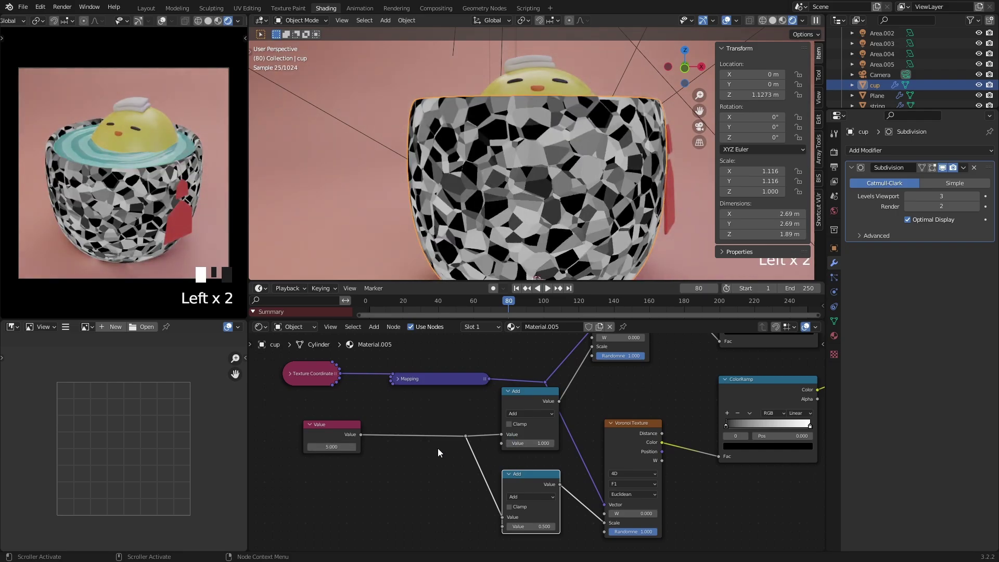
Step: Set the lower Add node's second value to 0.99, fine-tune it to 0.980 and inspect the crack lines up close
middle_drag(541, 468, 536, 420)
click(523, 428)
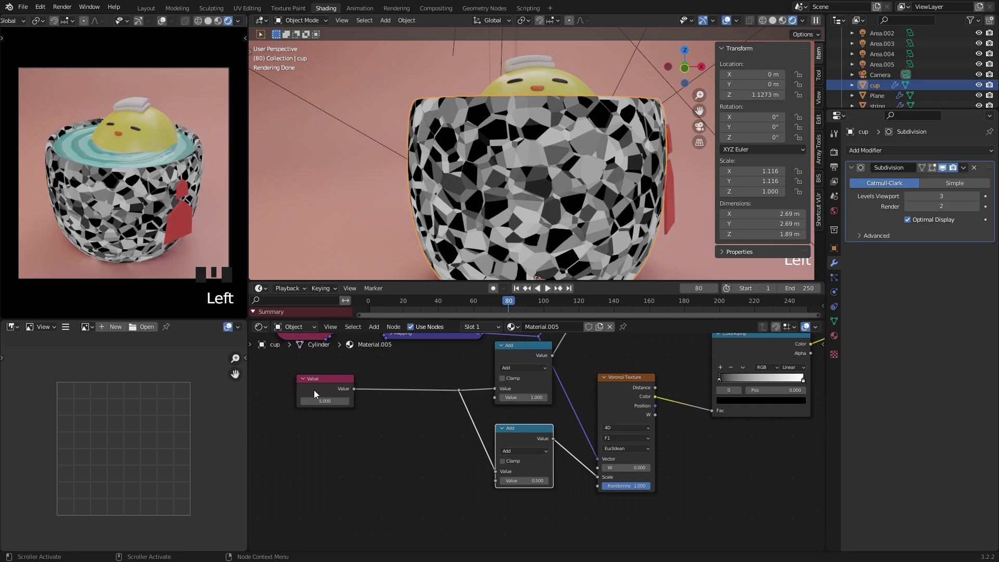
click(517, 481)
key(BackSpace)
text(99)
key(Return)
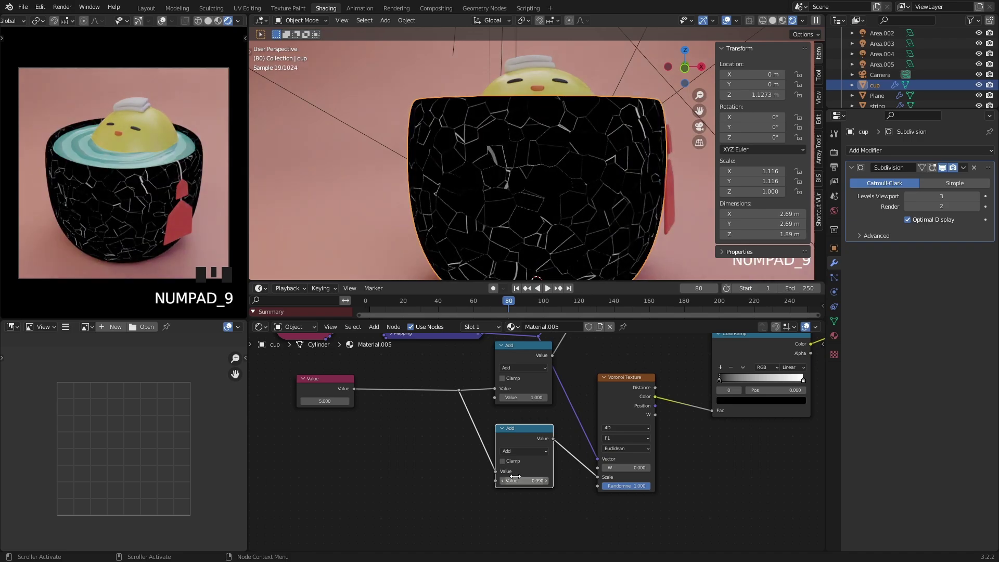
drag(515, 477, 518, 478)
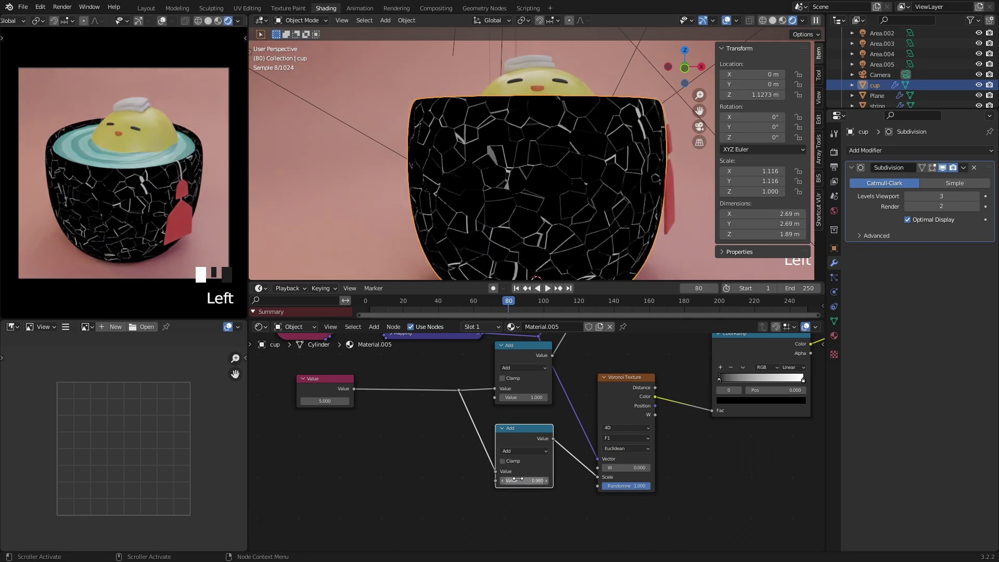
scroll(588, 151, up, 2)
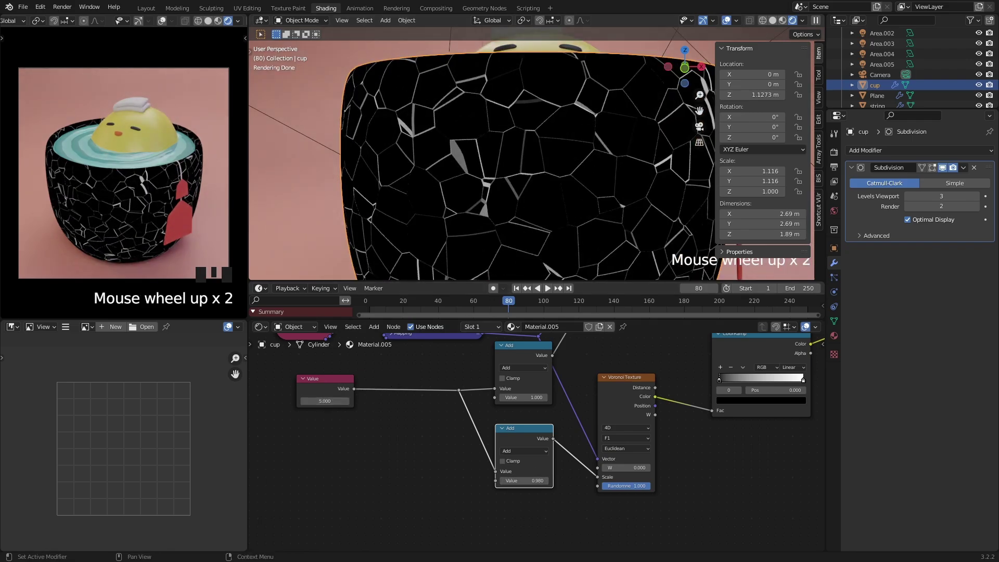
Step: Set the Value node to 7 and inspect the crack pattern from a higher angle
click(322, 400)
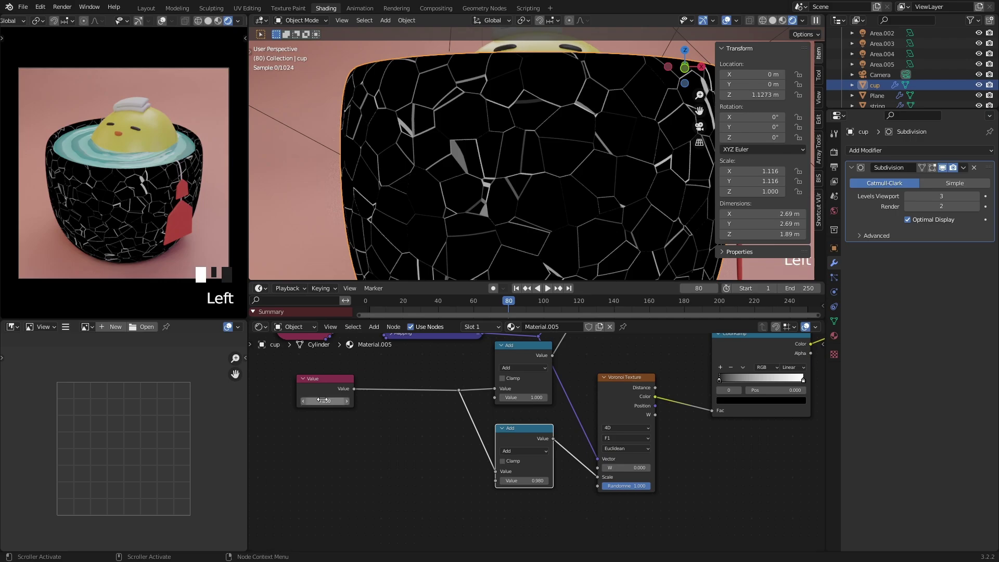
scroll(530, 147, down, 5)
scroll(551, 171, up, 3)
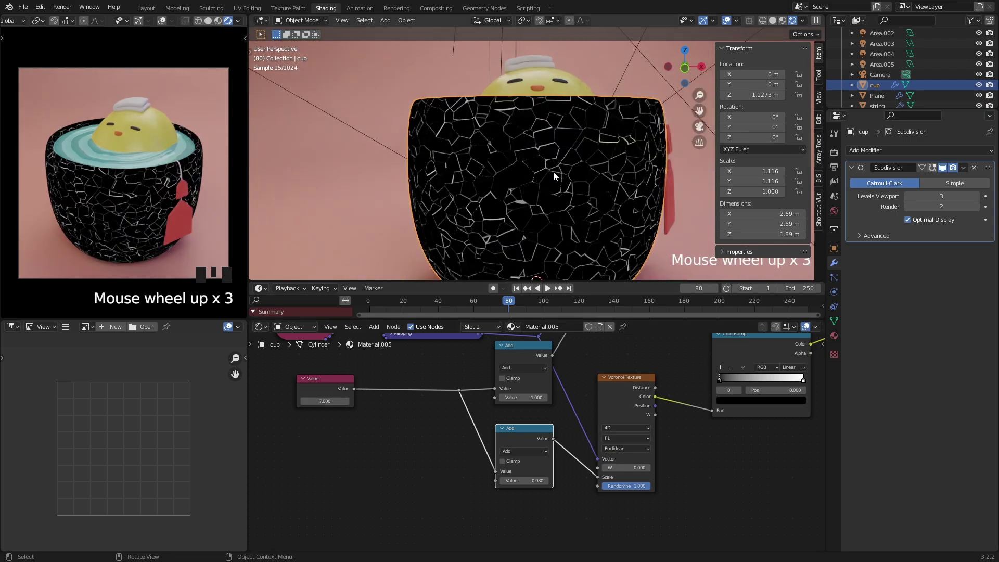
middle_drag(554, 172, 544, 292)
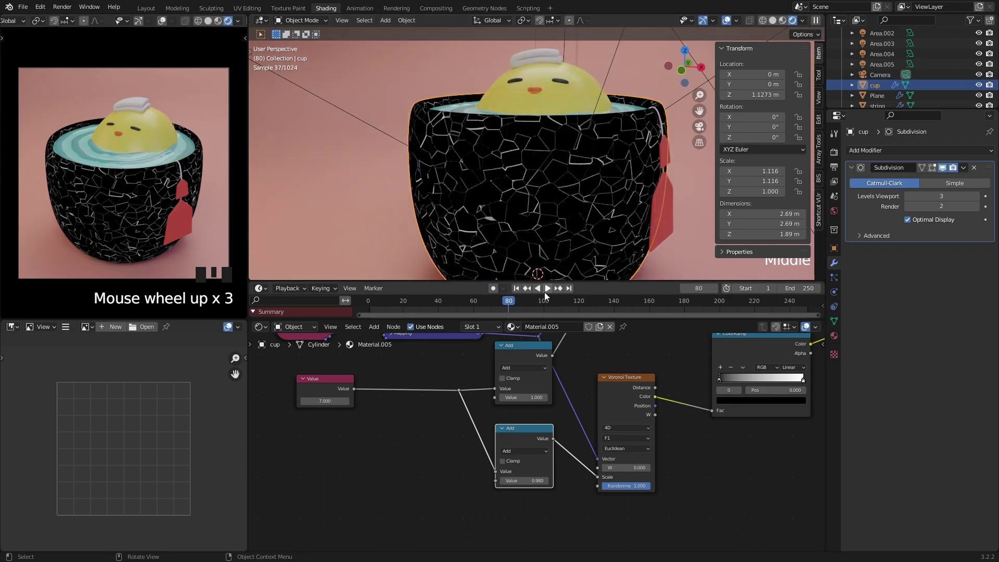
Step: Try lower amounts in the Value node to compare crack sizes, and set it to 5
mouse_move(325, 401)
shift+mouse_down()
mouse_move(364, 401)
mouse_move(307, 400)
shift+mouse_up()
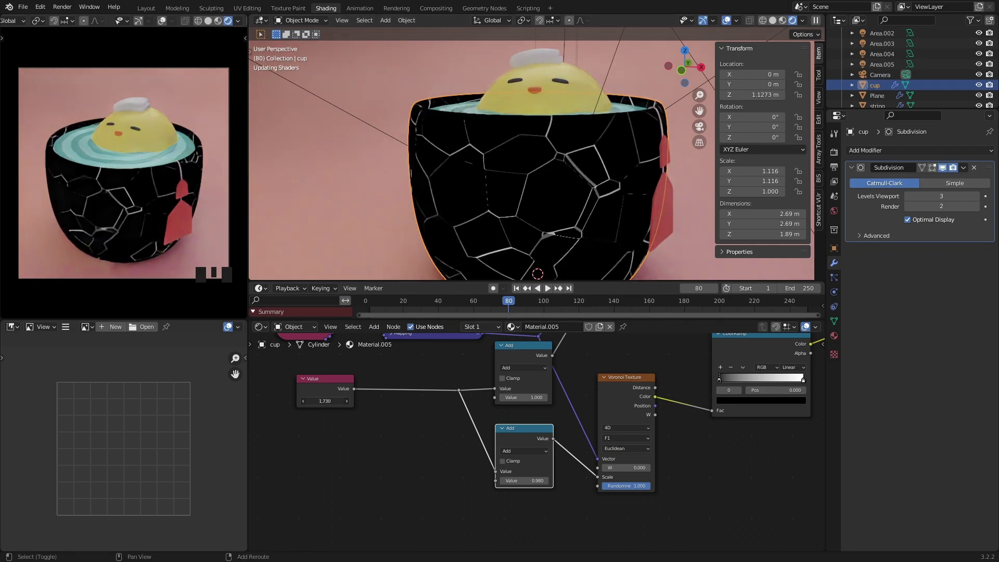
click(325, 401)
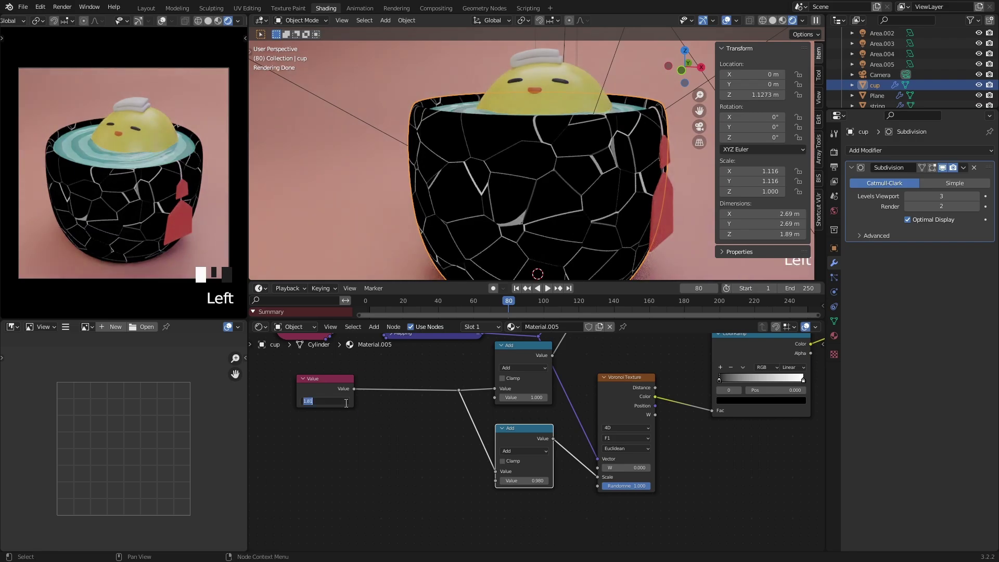
text(5)
key(Return)
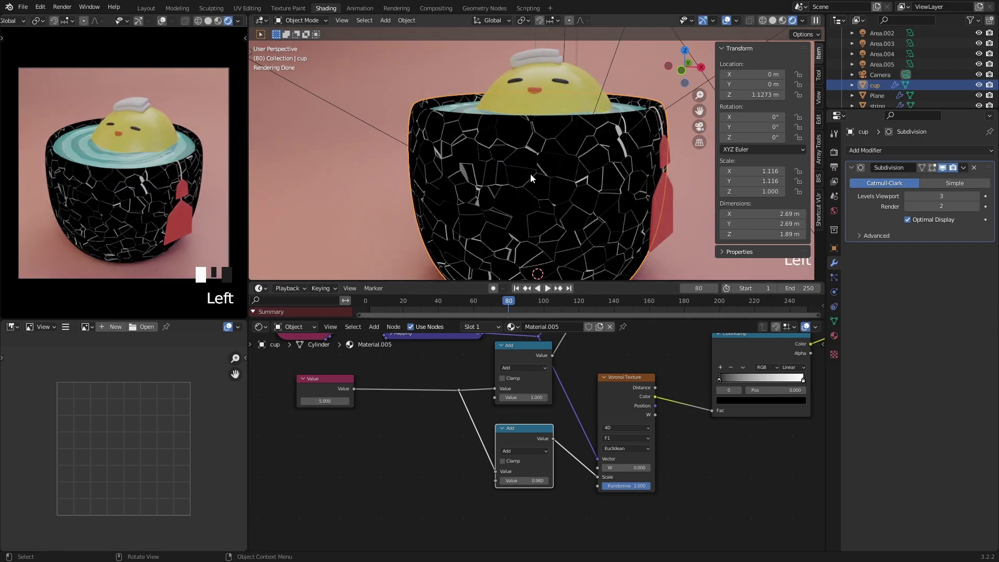
Step: Set the Value node to 3 and orbit around the cup to check the pattern
click(326, 401)
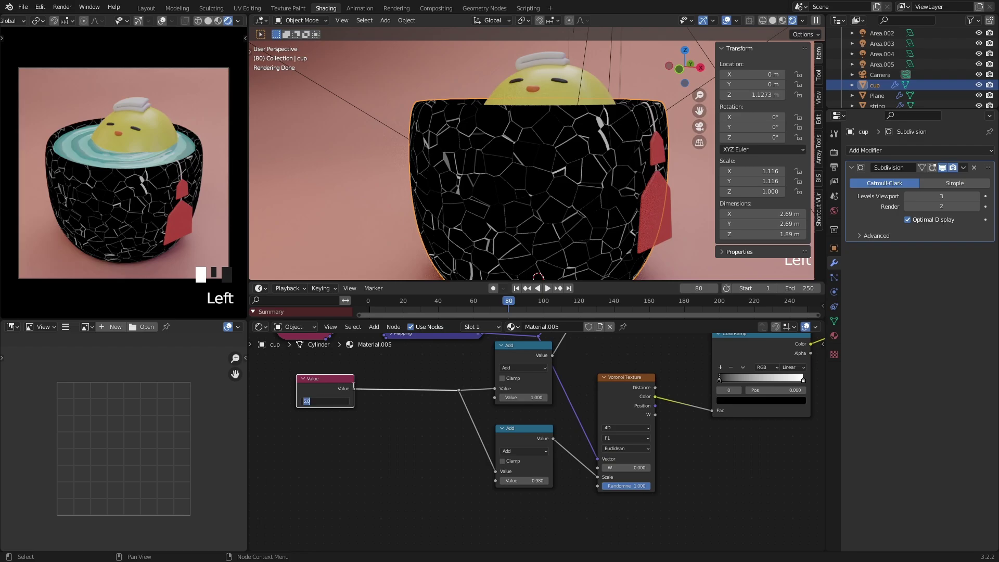
text(3)
key(Return)
middle_drag(553, 157, 582, 166)
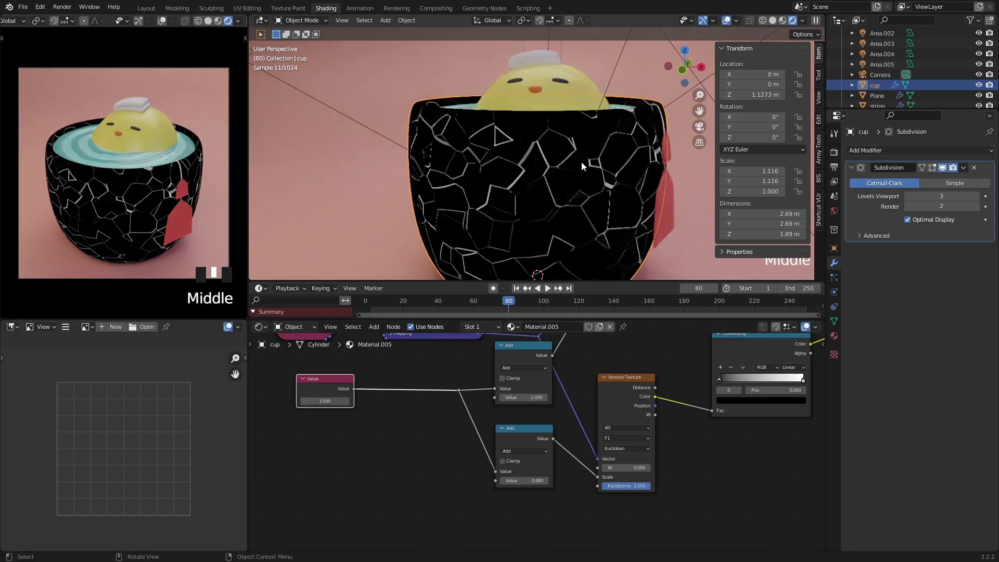
Step: Examine the crack pattern on the cup and the whole node chain from the Value node to the shader
scroll(582, 166, up, 1)
middle_drag(501, 497, 492, 493)
mouse_move(337, 397)
shift+mouse_down()
mouse_move(405, 397)
mouse_move(244, 397)
mouse_move(470, 397)
mouse_move(337, 397)
shift+mouse_up()
scroll(586, 392, down, 4)
middle_drag(572, 381, 531, 420)
scroll(438, 478, up, 4)
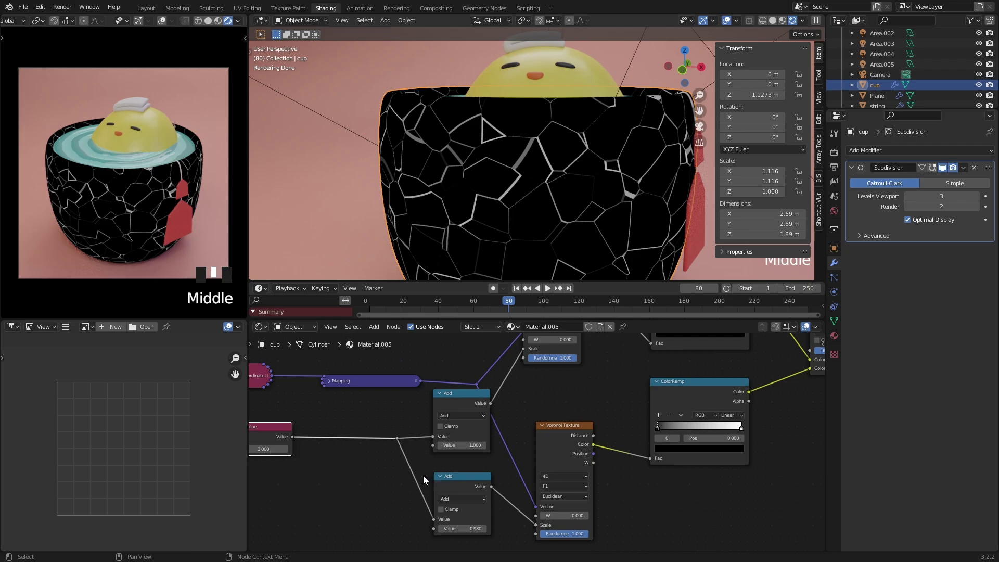
scroll(423, 458, down, 2)
middle_drag(548, 397, 504, 429)
scroll(545, 419, down, 2)
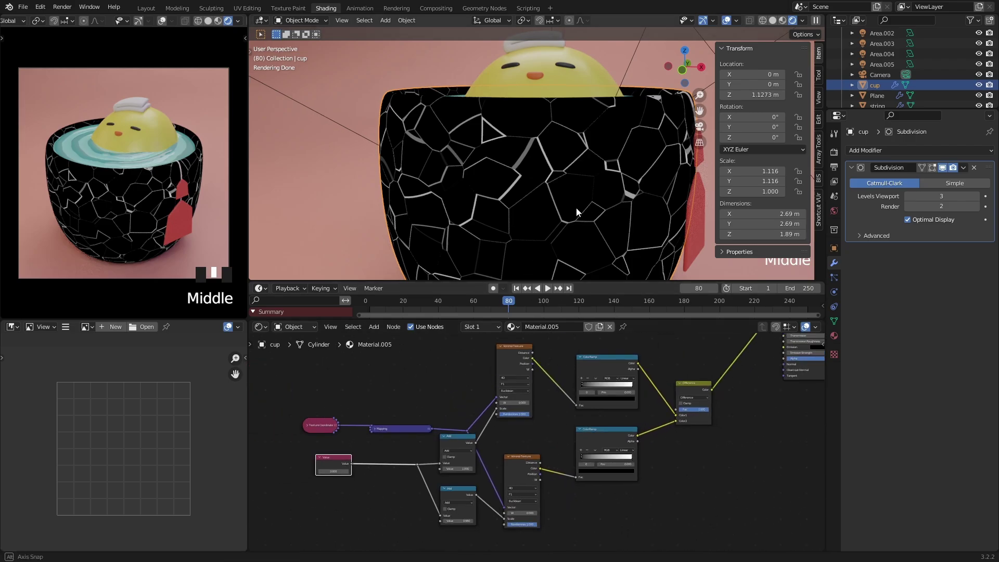
scroll(577, 209, down, 2)
scroll(479, 395, down, 3)
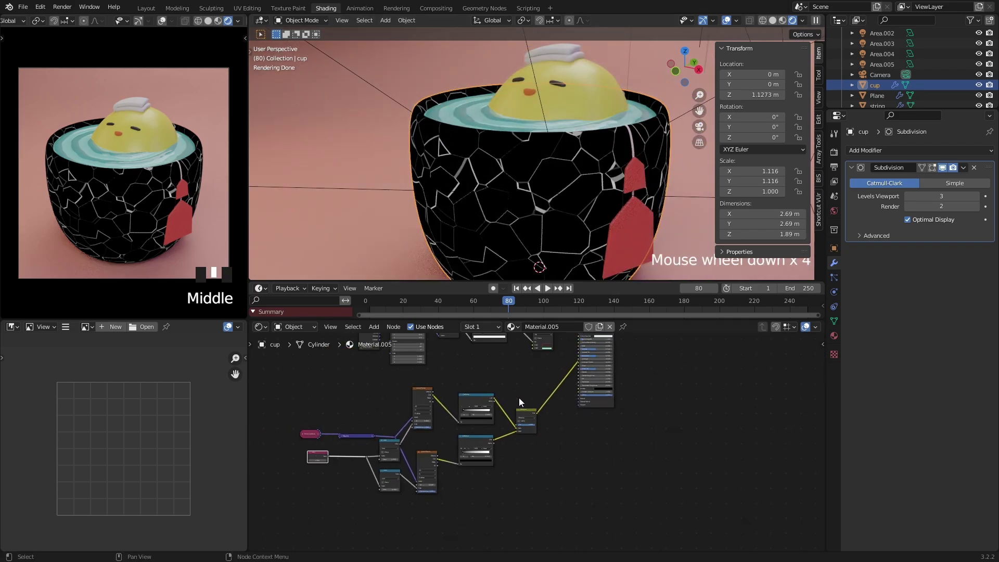
Step: Select all the crack-pattern nodes, from the Value node to the Difference node, and move them together farther away from the shader
middle_drag(519, 398, 569, 437)
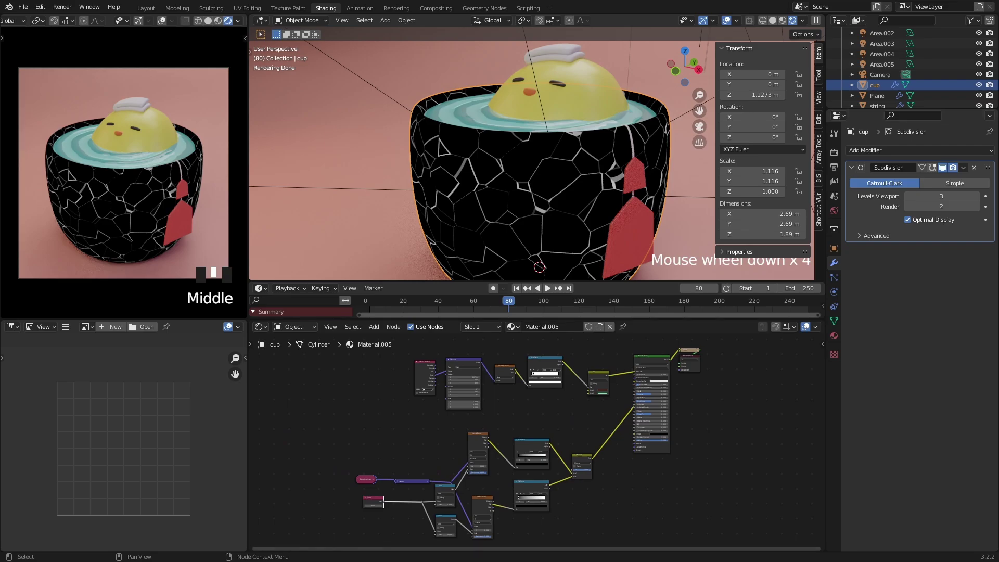
drag(320, 445, 595, 524)
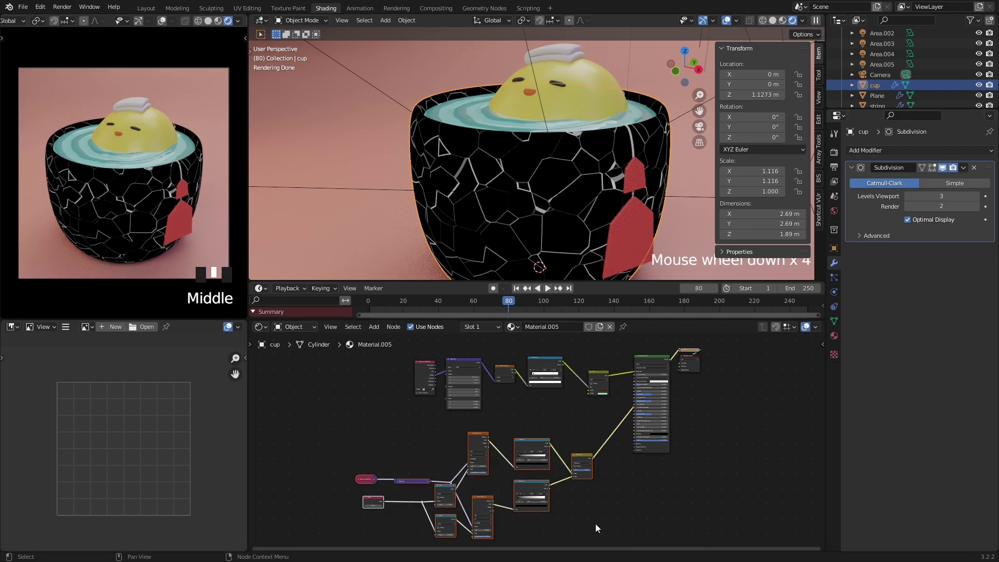
key(g)
click(548, 523)
scroll(609, 435, up, 3)
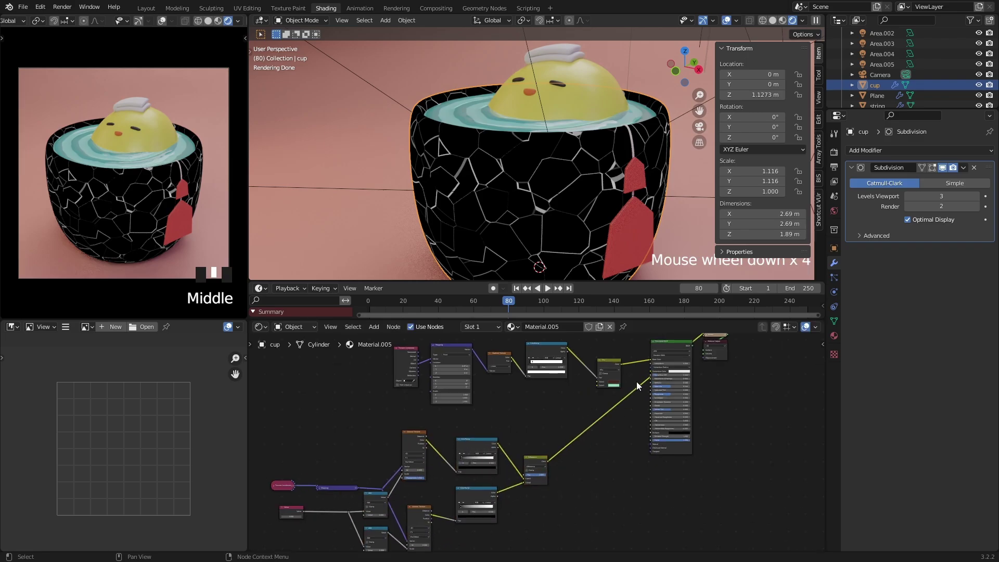
middle_drag(612, 387, 553, 404)
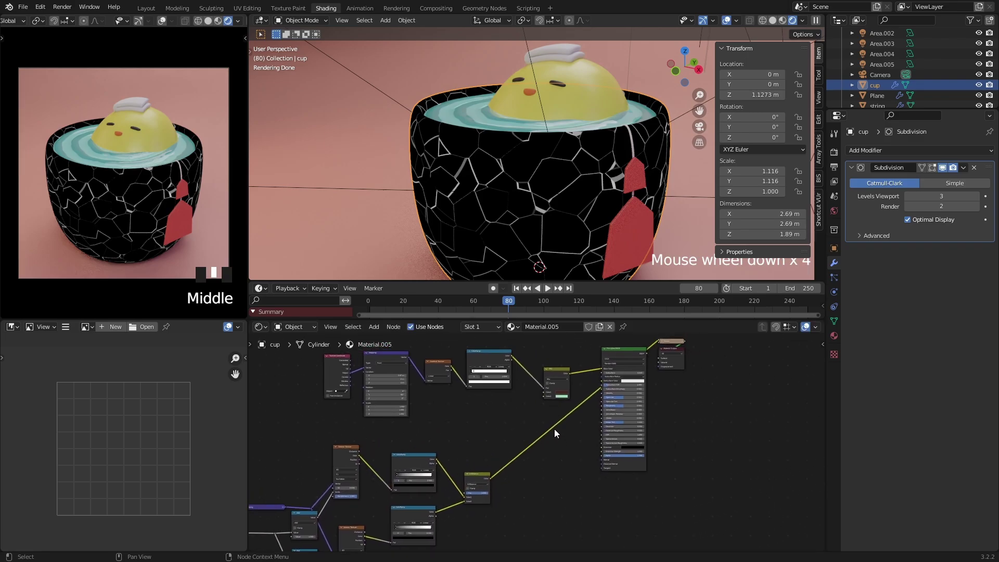
Step: Preview the gradient's ColorRamp on the cup to examine its black-and-white mask close up at the rim
scroll(539, 440, up, 2)
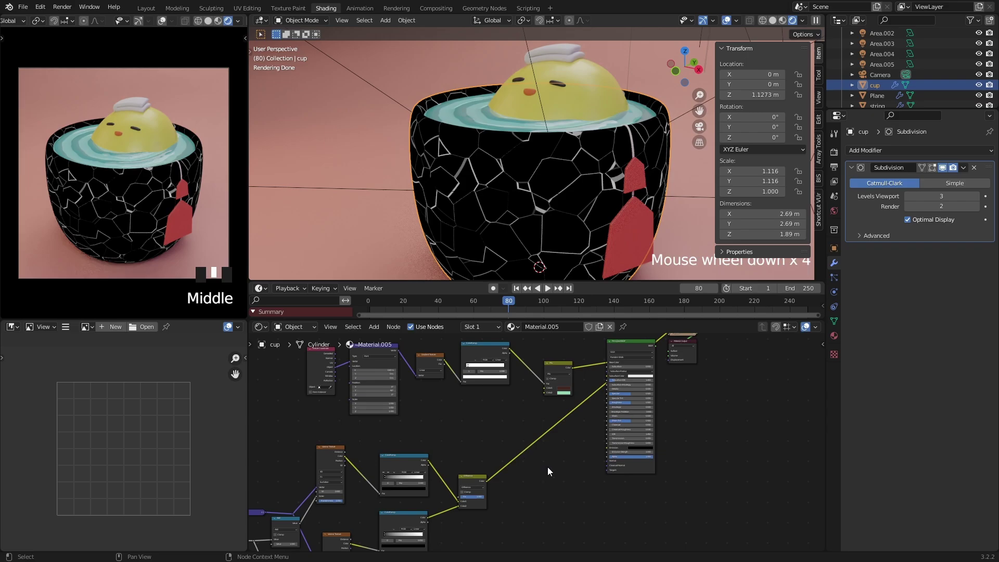
scroll(541, 467, up, 1)
middle_drag(526, 471, 546, 465)
middle_drag(501, 134, 451, 152)
scroll(516, 132, up, 1)
scroll(451, 152, up, 2)
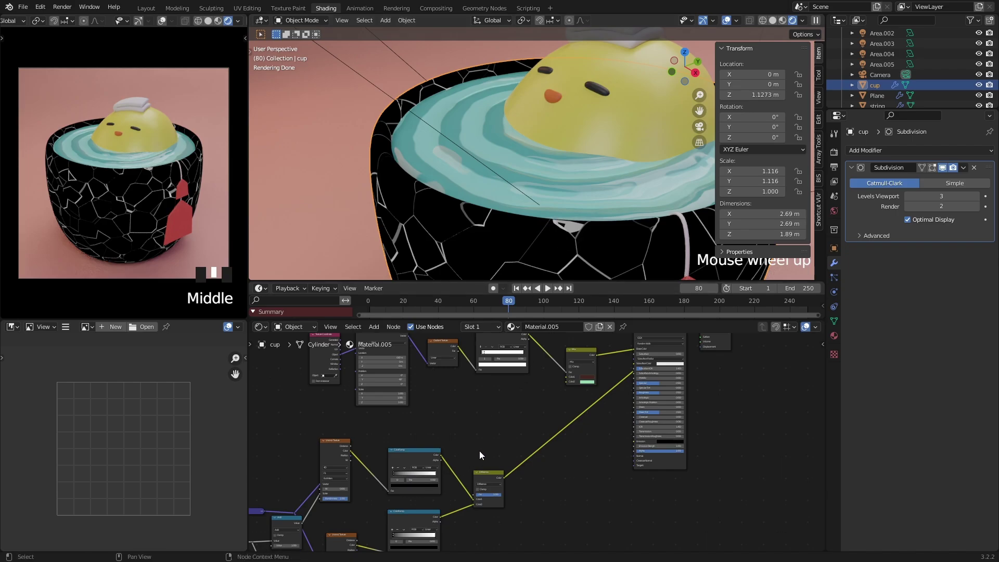
middle_drag(484, 438, 490, 396)
middle_drag(547, 385, 554, 464)
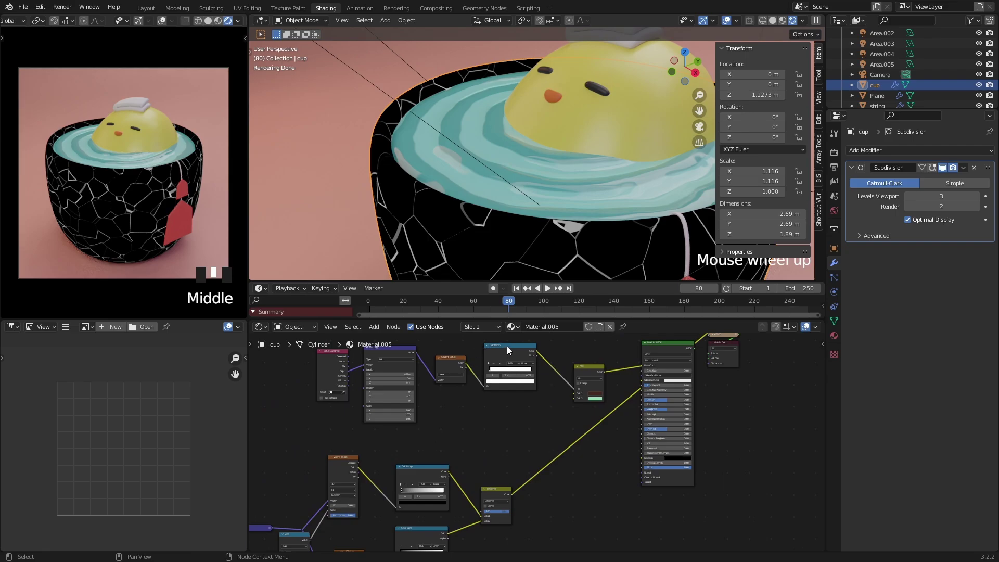
middle_drag(533, 413, 514, 430)
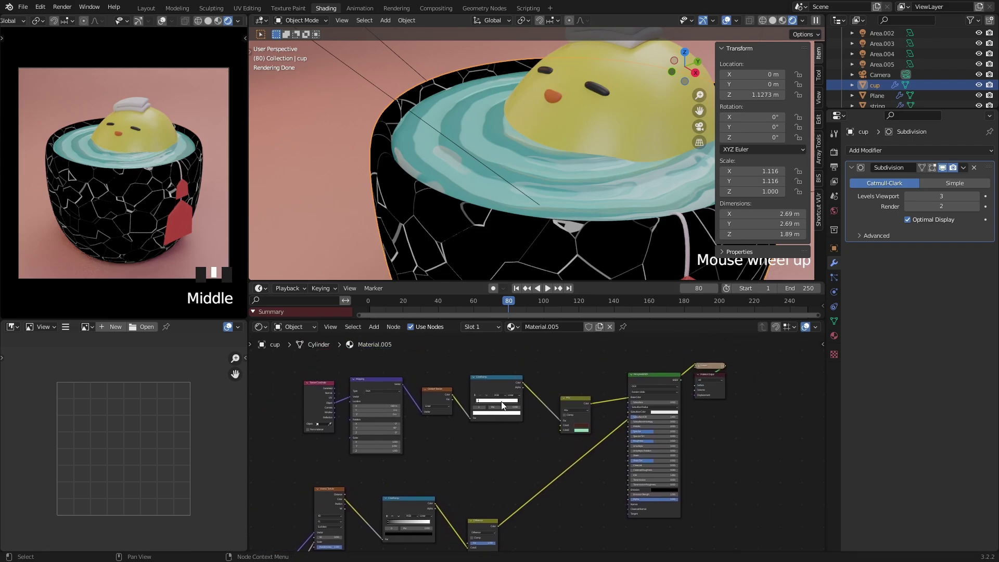
ctrl+shift+click(495, 379)
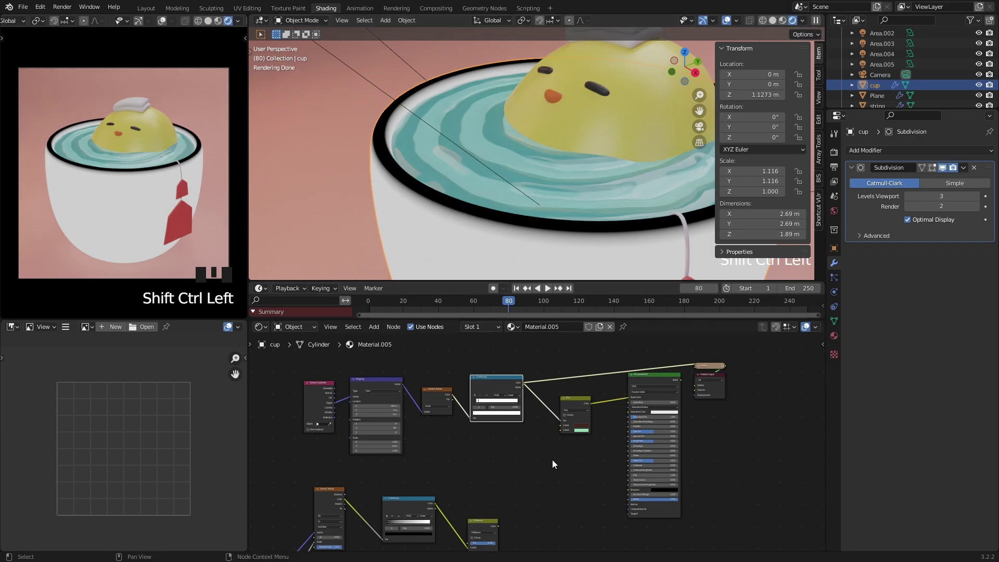
middle_drag(553, 460, 542, 432)
middle_drag(518, 484, 517, 471)
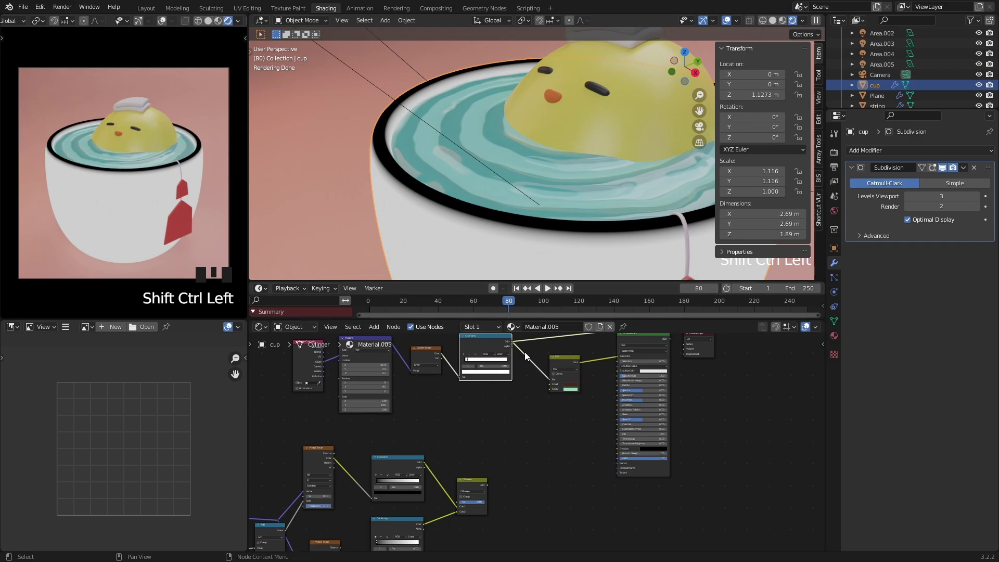
Step: Duplicate the Difference node and place the copy between the crack-pattern nodes and the shader
double_click(487, 340)
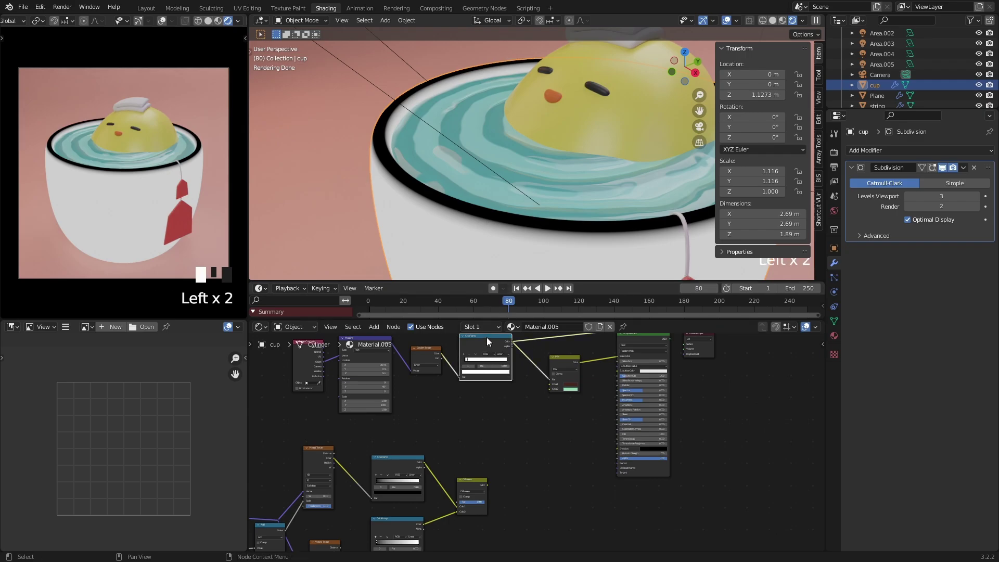
click(481, 478)
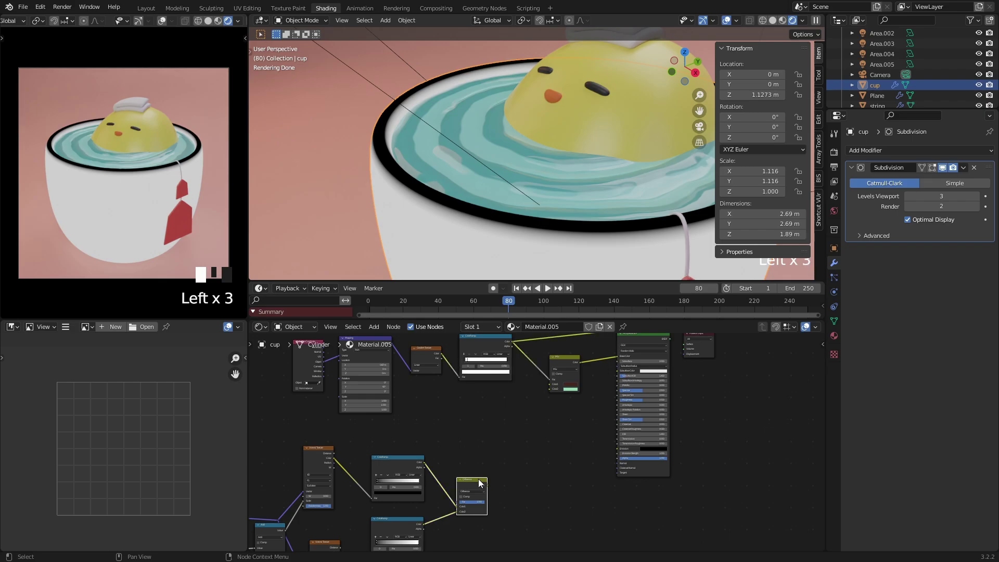
scroll(497, 478, up, 3)
scroll(498, 447, down, 1)
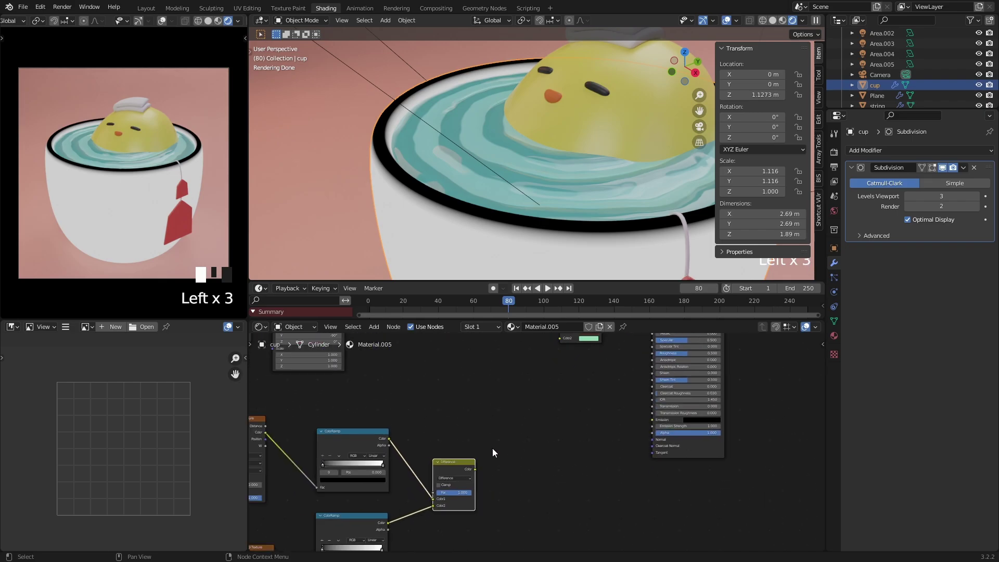
middle_drag(516, 438, 502, 467)
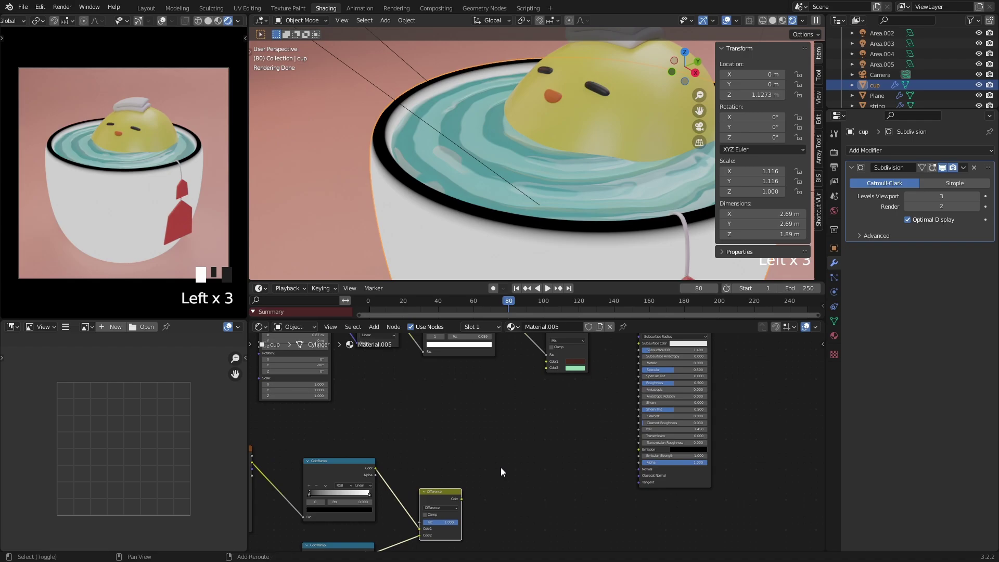
key(shift+d)
click(564, 413)
scroll(558, 451, up, 1)
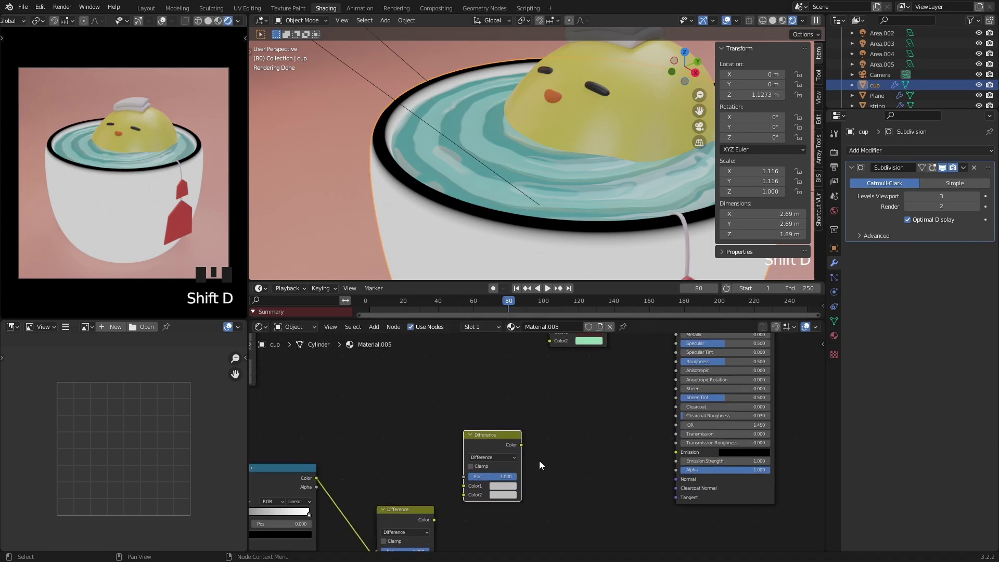
scroll(572, 442, down, 1)
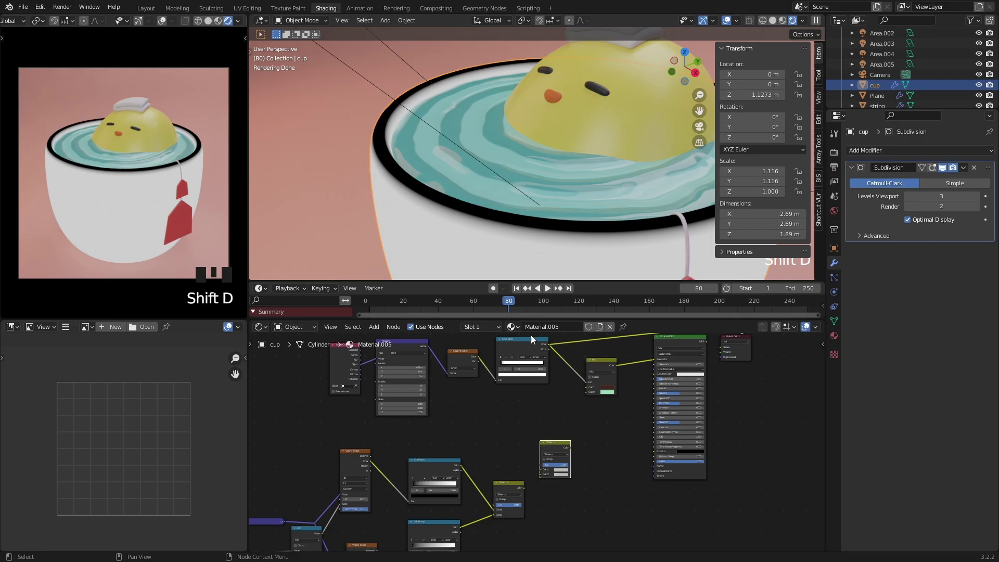
scroll(556, 440, up, 2)
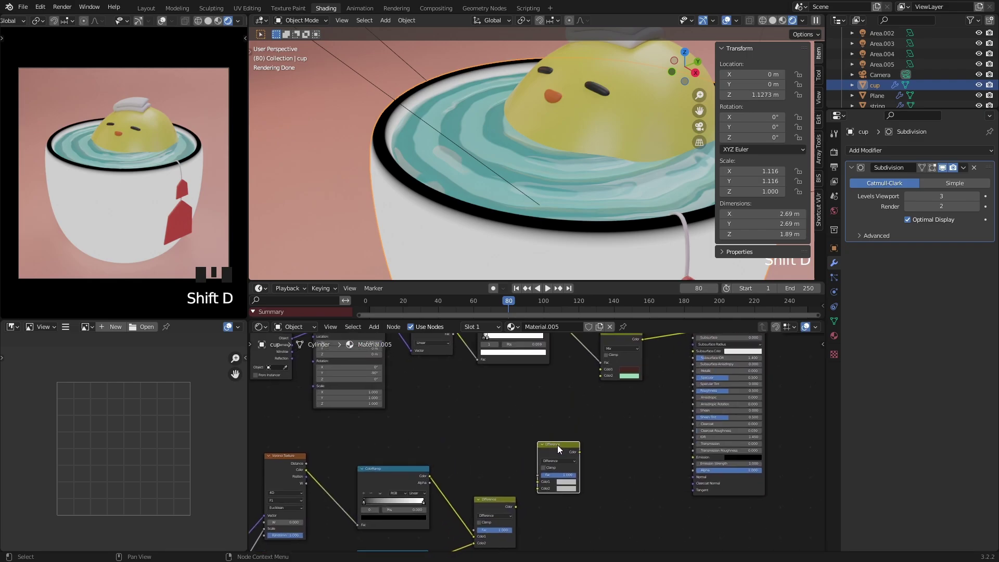
drag(556, 440, 575, 440)
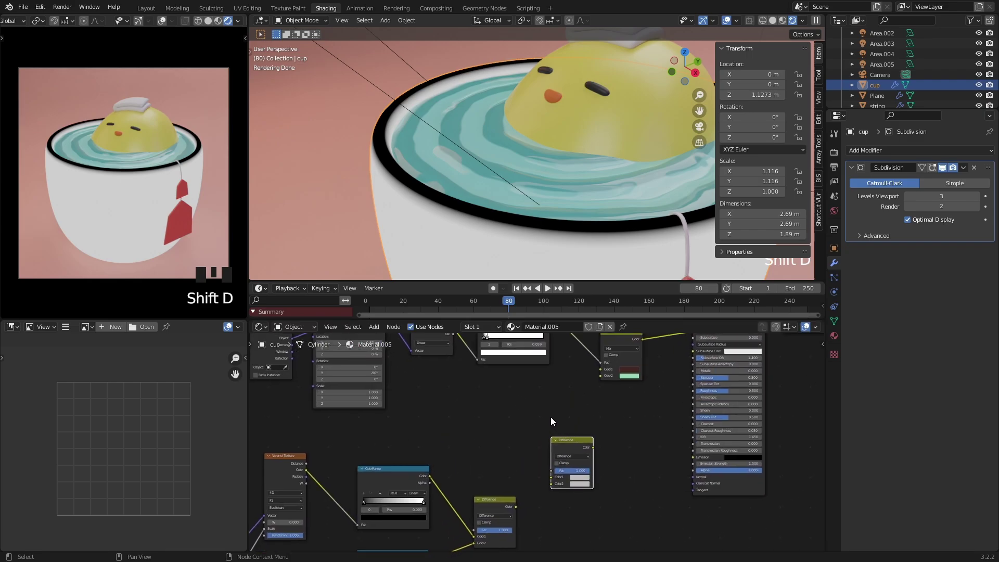
scroll(551, 418, up, 1)
mouse_move(495, 407)
middle_down()
mouse_move(506, 413)
mouse_move(498, 422)
middle_up()
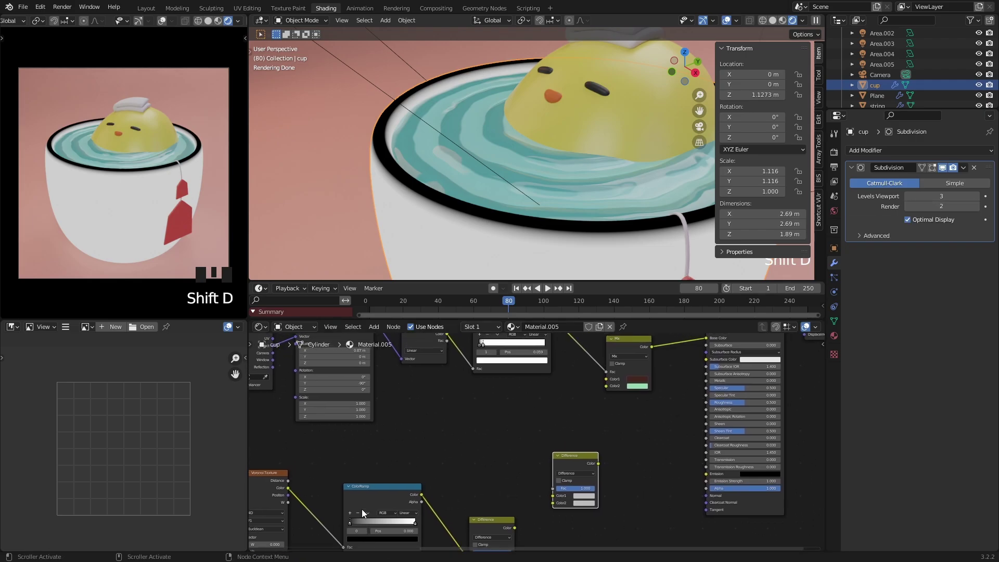
Step: Duplicate the gradient's ColorRamp below the original and connect the Gradient Texture's Color output to the copy's Fac
scroll(492, 395, down, 1)
click(517, 336)
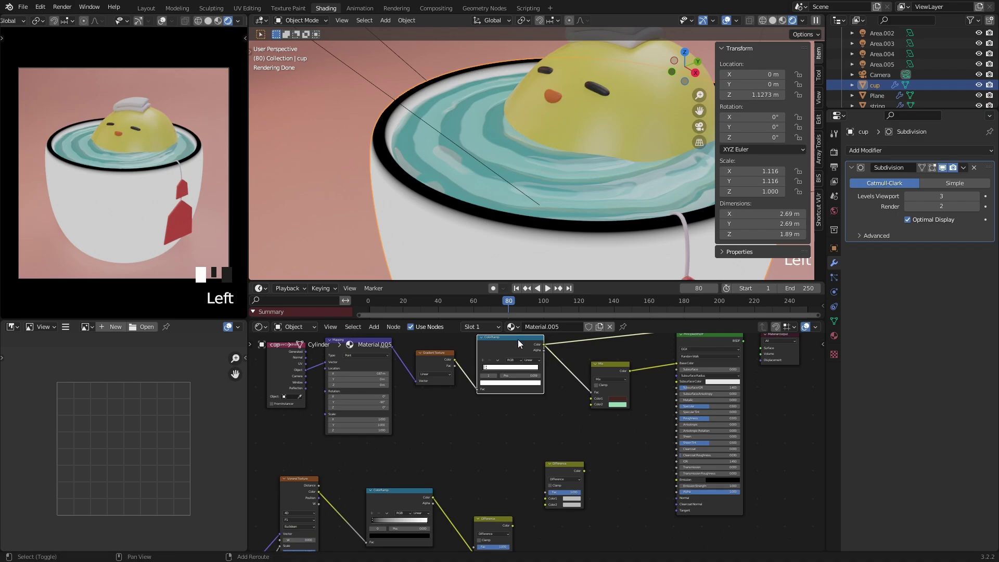
key(shift+d)
click(517, 411)
drag(455, 359, 478, 461)
scroll(462, 377, up, 2)
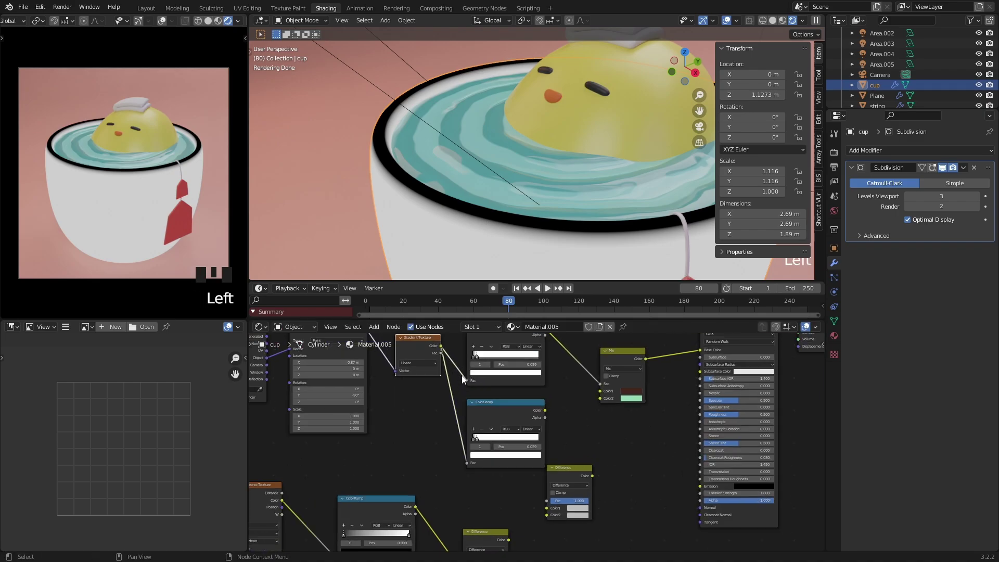
middle_drag(500, 357, 486, 392)
Step: Compare the original and duplicated gradient ColorRamps by previewing them alternately on the cup
ctrl+shift+click(484, 358)
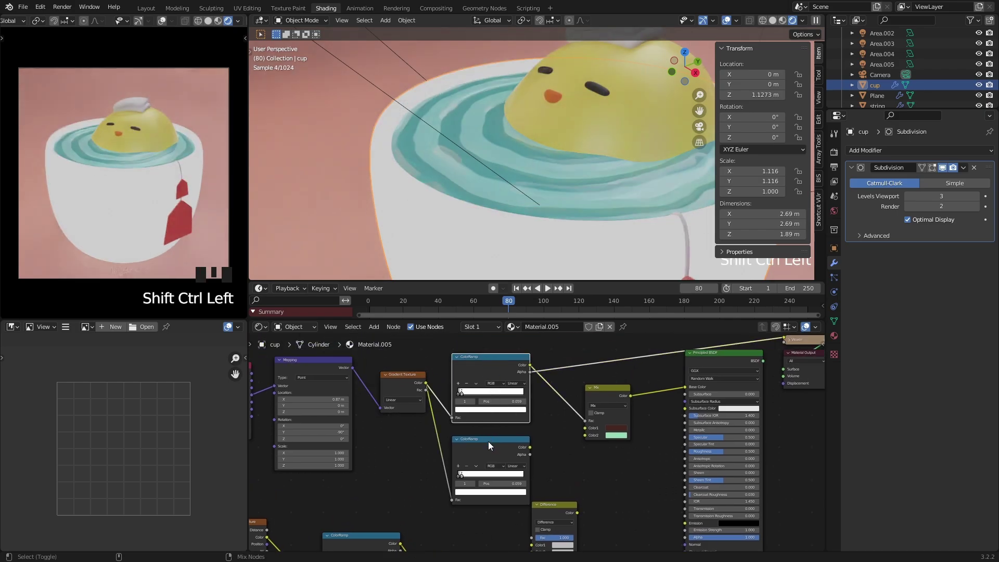
ctrl+shift+click(490, 438)
ctrl+shift+click(486, 364)
ctrl+shift+click(486, 439)
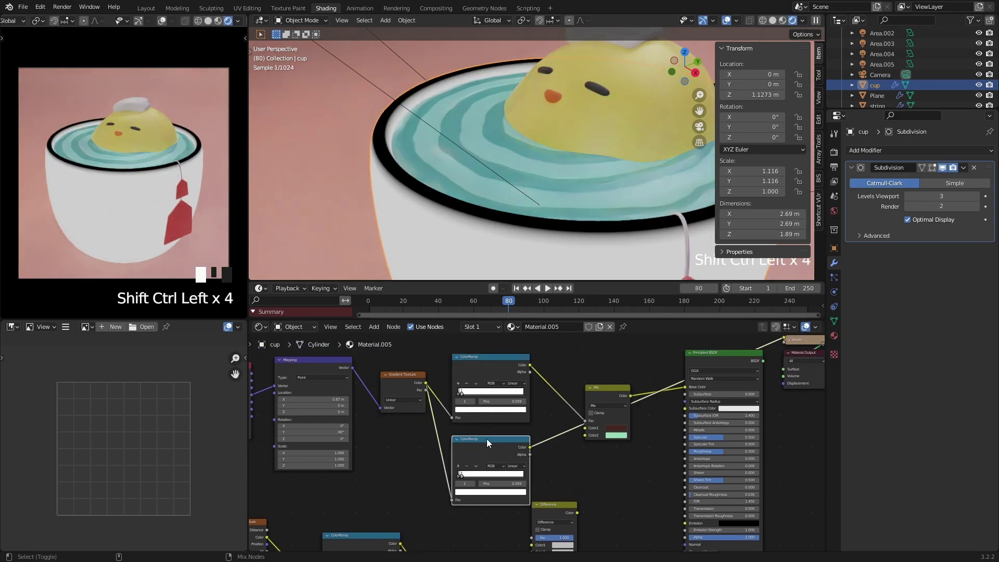
Step: Move the white stop of the duplicated gradient ColorRamp to position 0.155
middle_drag(486, 439, 535, 382)
scroll(508, 398, up, 4)
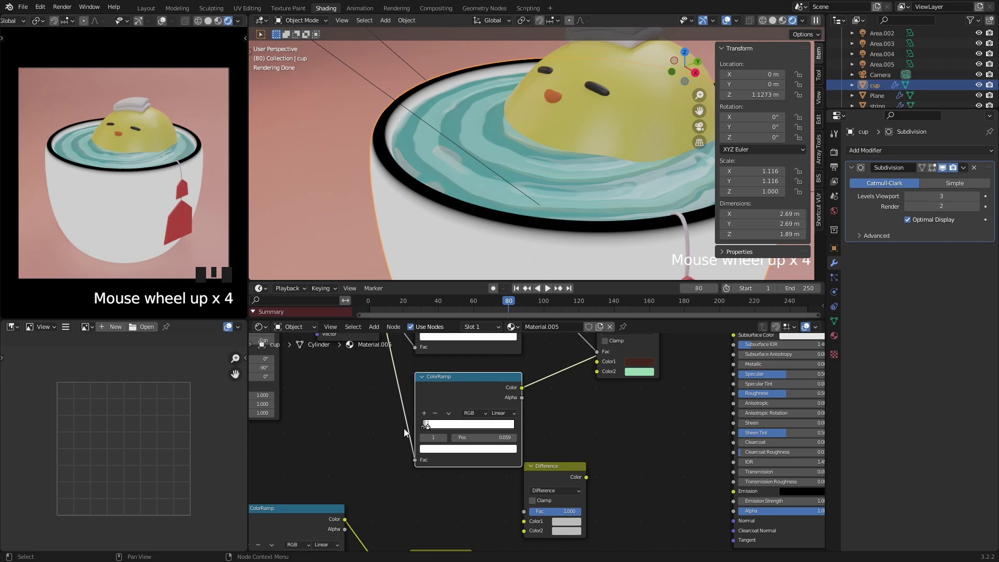
drag(426, 426, 435, 429)
scroll(489, 378, down, 3)
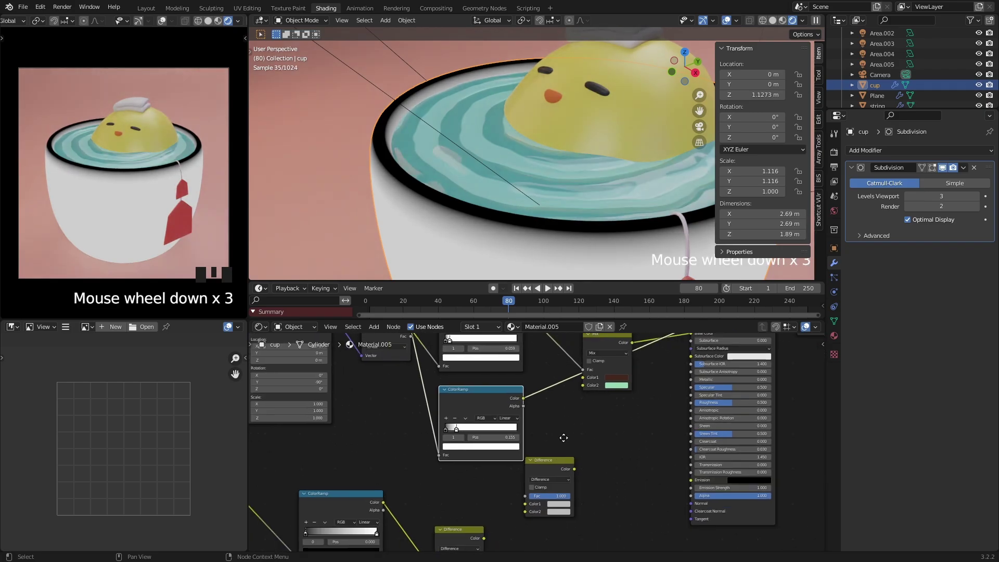
Step: Reposition the duplicated Difference node and connect the crack pattern's Difference output to its Color2 input
click(541, 446)
drag(541, 445, 560, 446)
shift+scroll(520, 441, down, 3)
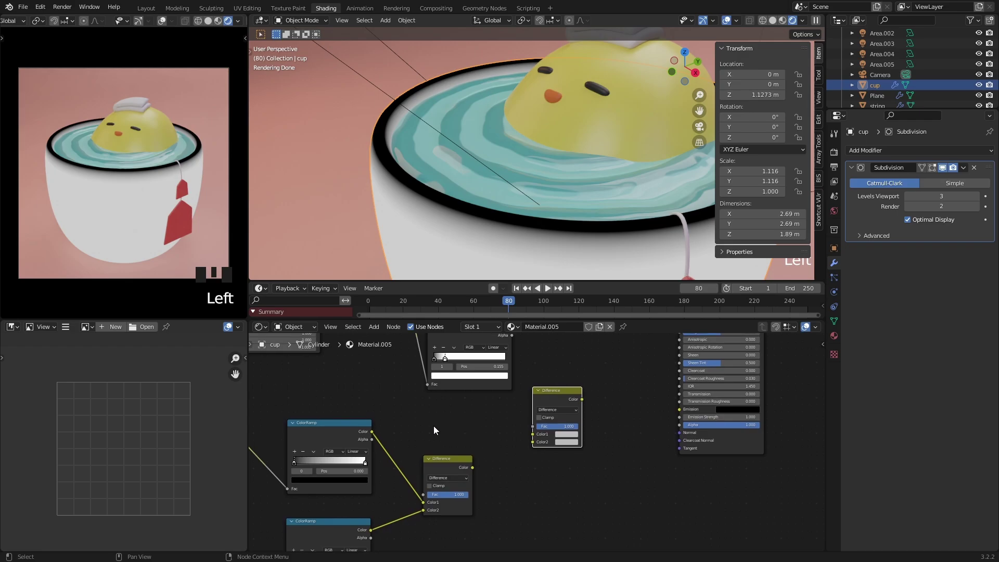
drag(471, 467, 533, 442)
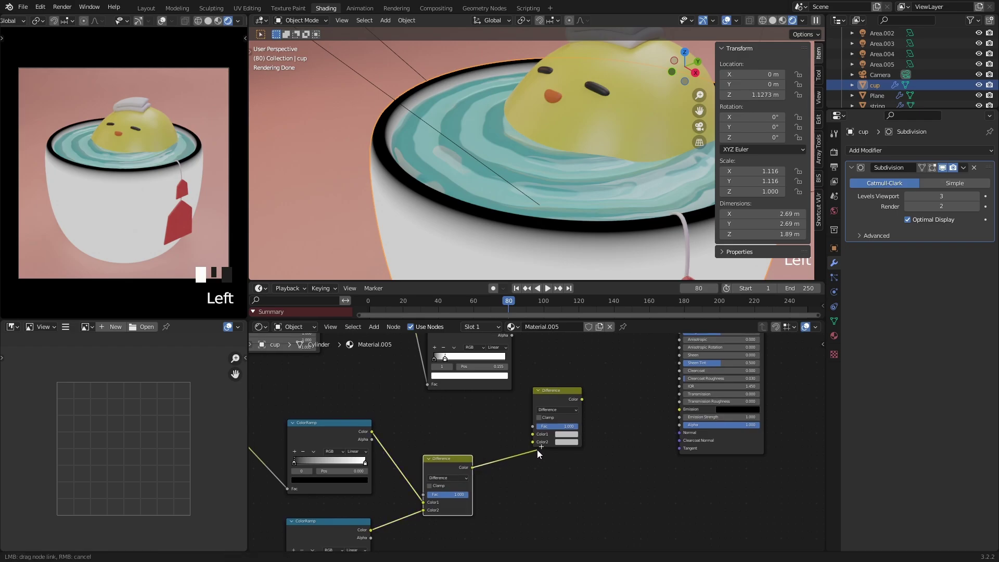
shift+scroll(536, 414, up, 2)
ctrl+scroll(536, 414, right, 1)
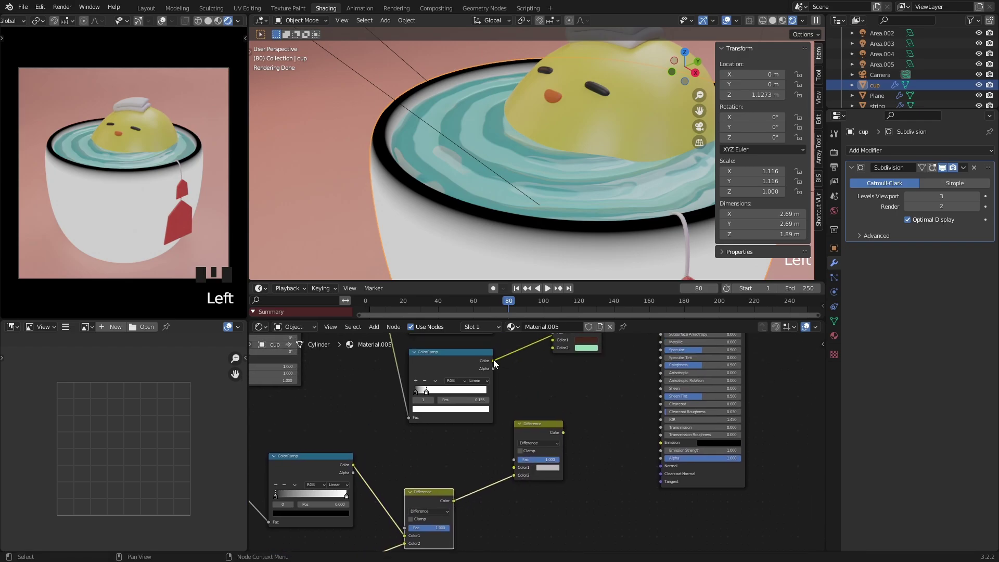
Step: Connect the duplicated gradient ColorRamp's Color output to the new Difference node's Color1 and preview the combination on the cup
drag(493, 360, 514, 402)
click(526, 368)
middle_drag(529, 366, 536, 418)
drag(485, 408, 521, 519)
ctrl+shift+click(549, 476)
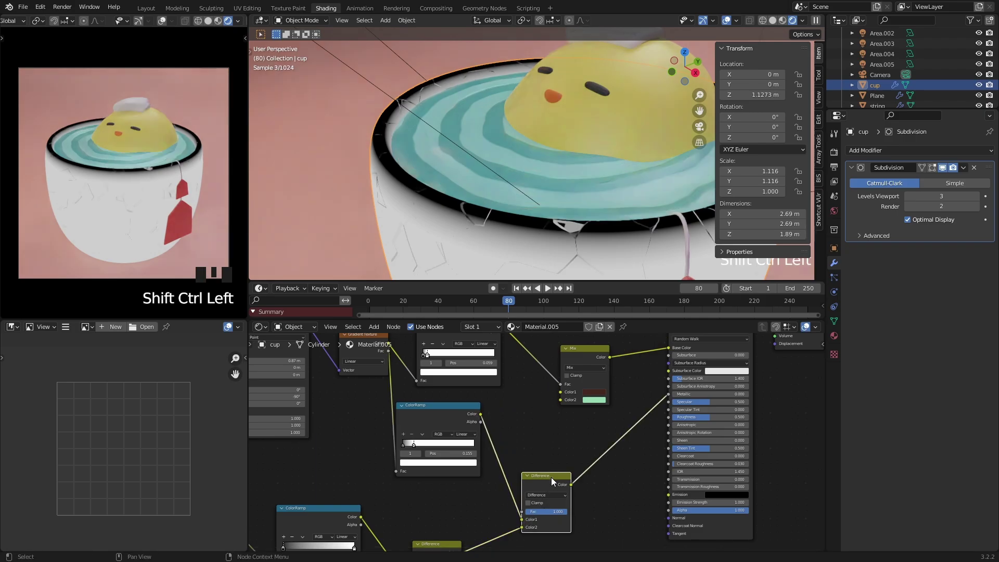
Step: Compare the gradient ColorRamp, the crack pattern and their combined Difference by previewing each on the cup
middle_drag(551, 477, 526, 442)
click(521, 461)
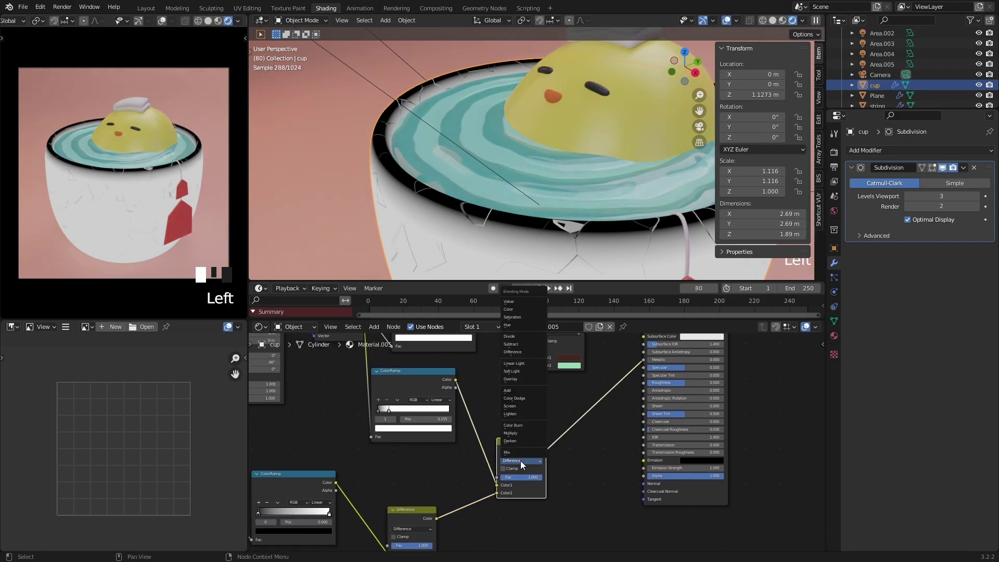
click(521, 461)
ctrl+shift+click(426, 371)
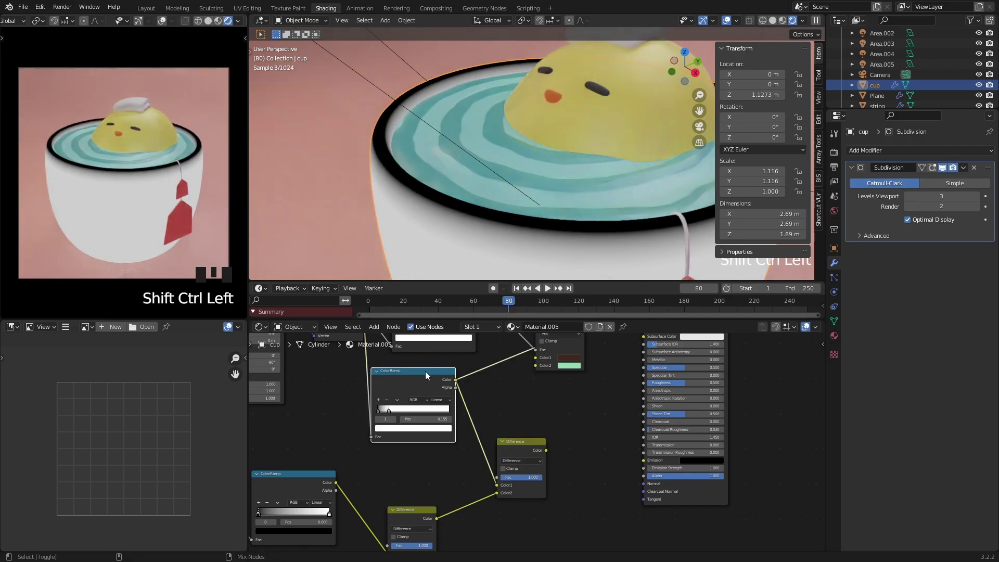
middle_drag(426, 370, 438, 338)
ctrl+shift+click(431, 475)
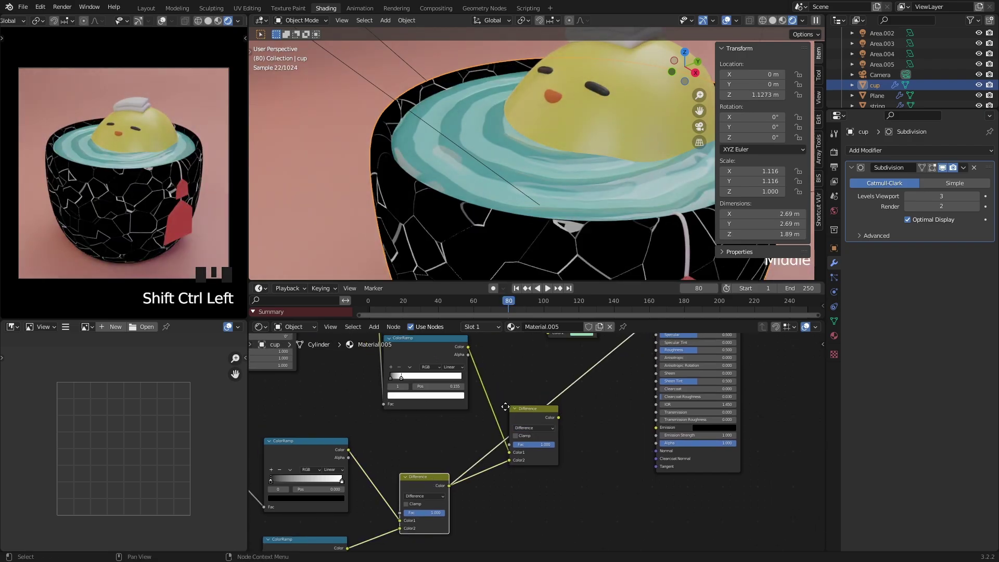
middle_drag(505, 407, 521, 427)
ctrl+shift+click(521, 427)
Step: Change the blending mode of the duplicated Difference node that combines the gradient and crack pattern to Multiply
click(526, 444)
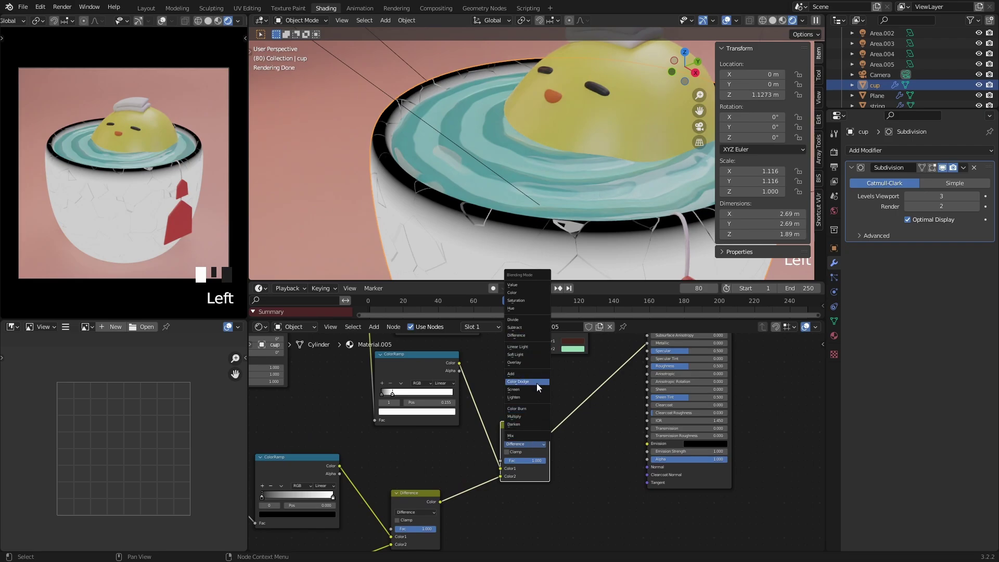
click(523, 416)
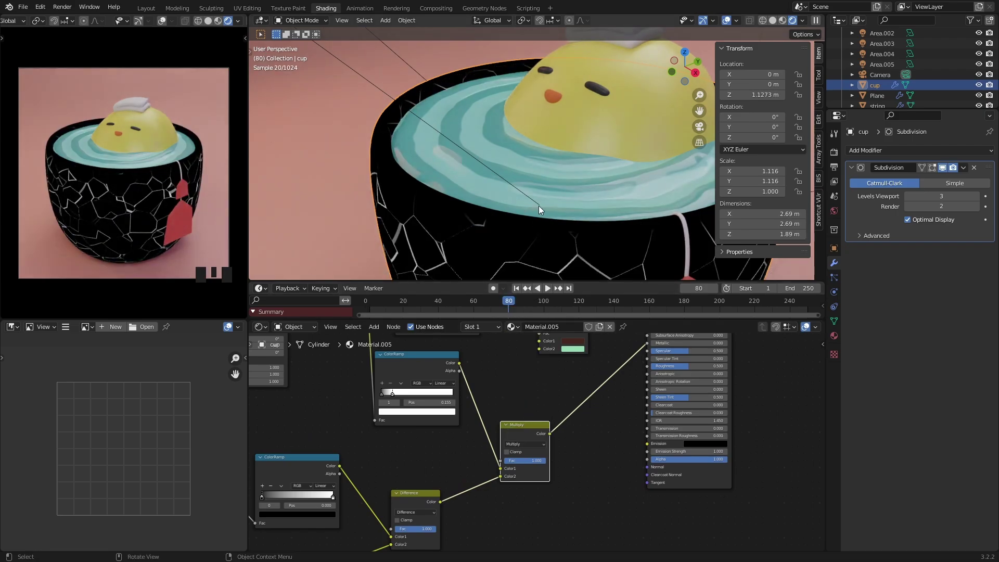
middle_drag(539, 205, 564, 188)
Step: Try the Lighten blending mode on the Multiply node and undo it
click(524, 443)
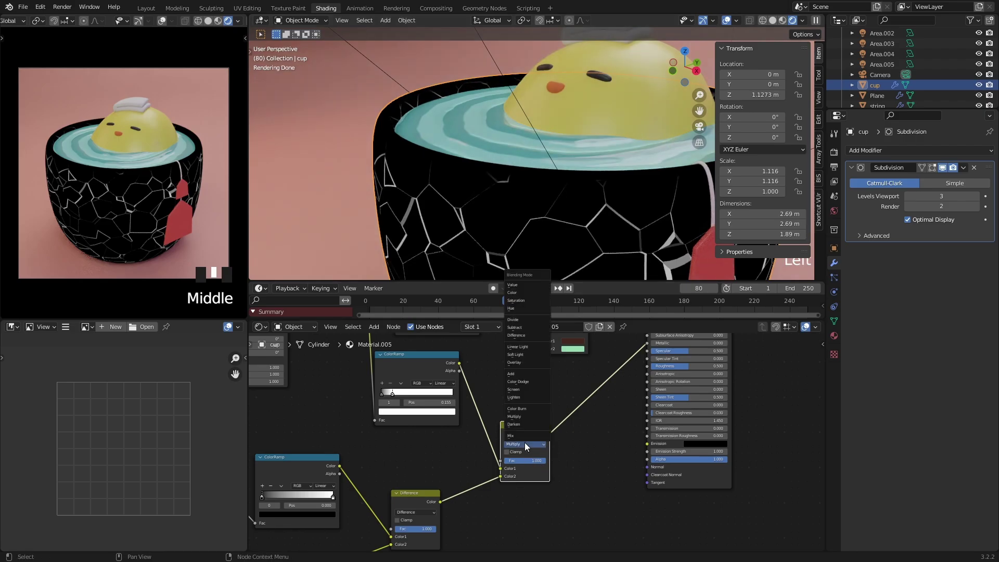
click(520, 397)
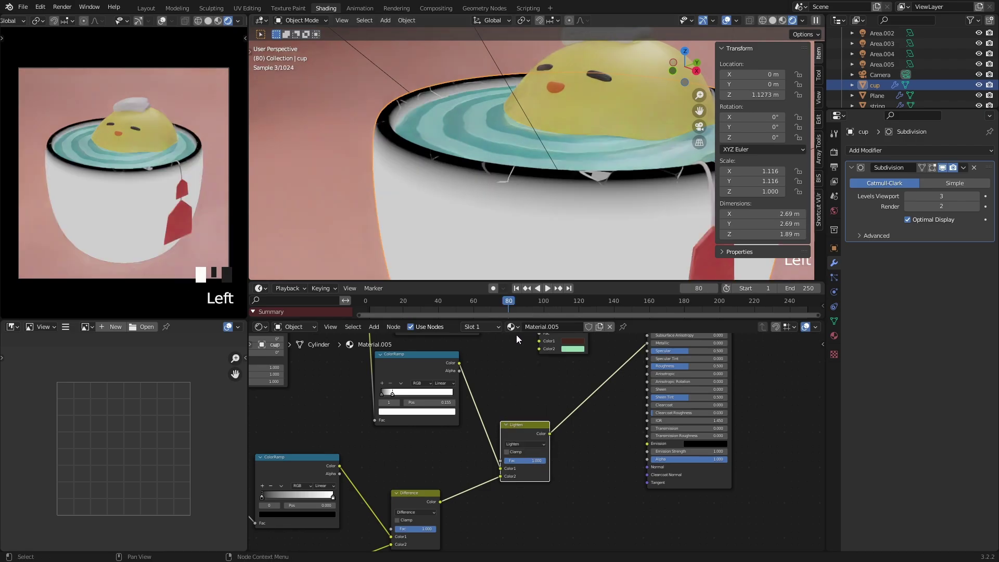
key(ctrl+z)
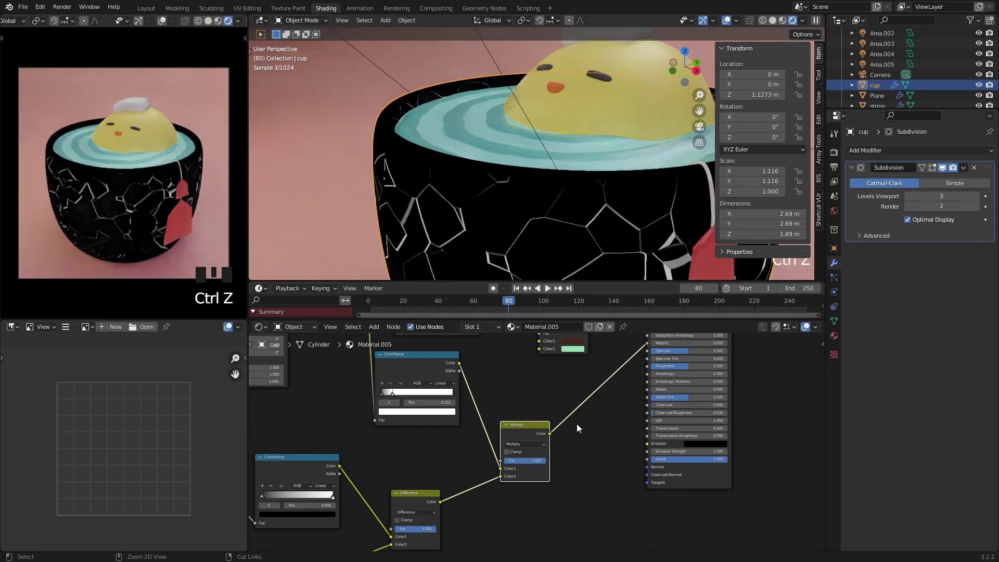
Step: Move the white stop of the duplicated gradient ColorRamp closer to its black stop and check the mask on the cup
middle_click(504, 401)
scroll(483, 426, up, 2)
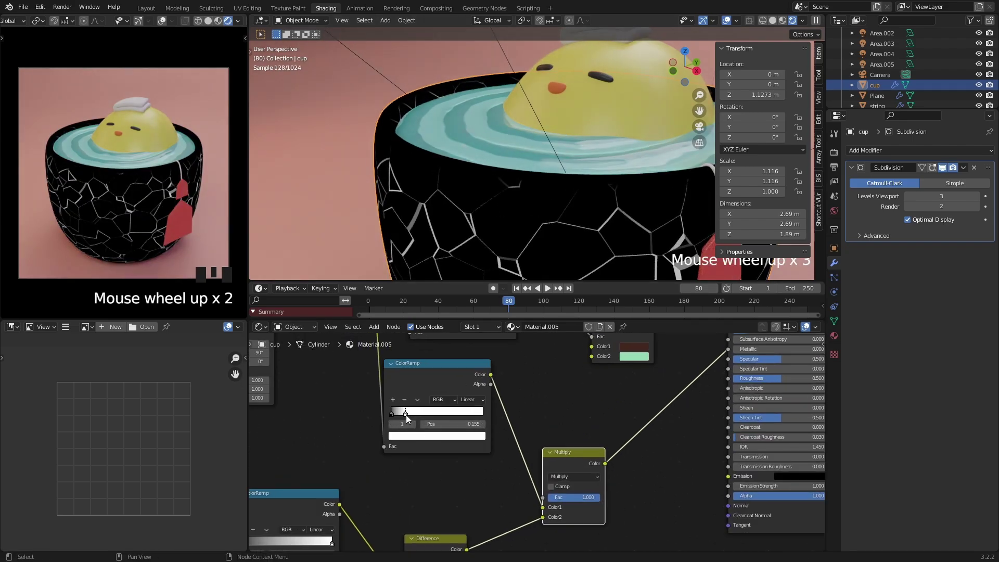
mouse_move(406, 414)
mouse_down()
mouse_move(489, 414)
mouse_move(382, 410)
mouse_move(398, 407)
mouse_up()
scroll(622, 148, down, 3)
middle_drag(622, 148, 672, 189)
scroll(565, 427, down, 9)
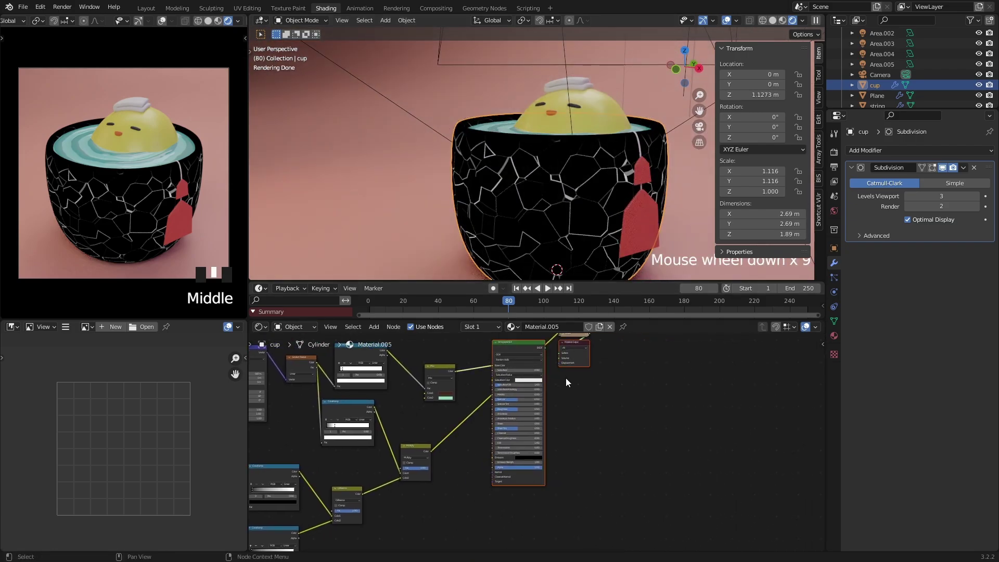
Step: Move the Principled BSDF and Material Output nodes farther from the Multiply node to make room
key(g)
click(603, 390)
click(492, 455)
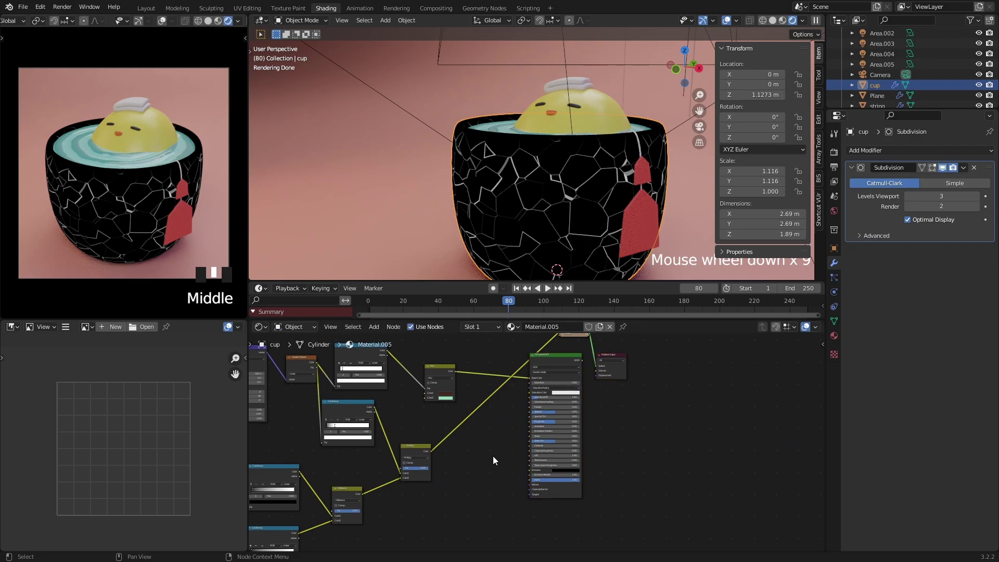
Step: Add a Bump node and insert it on the link leaving the Multiply node
scroll(496, 454, up, 1)
scroll(509, 456, down, 1)
key(shift+a)
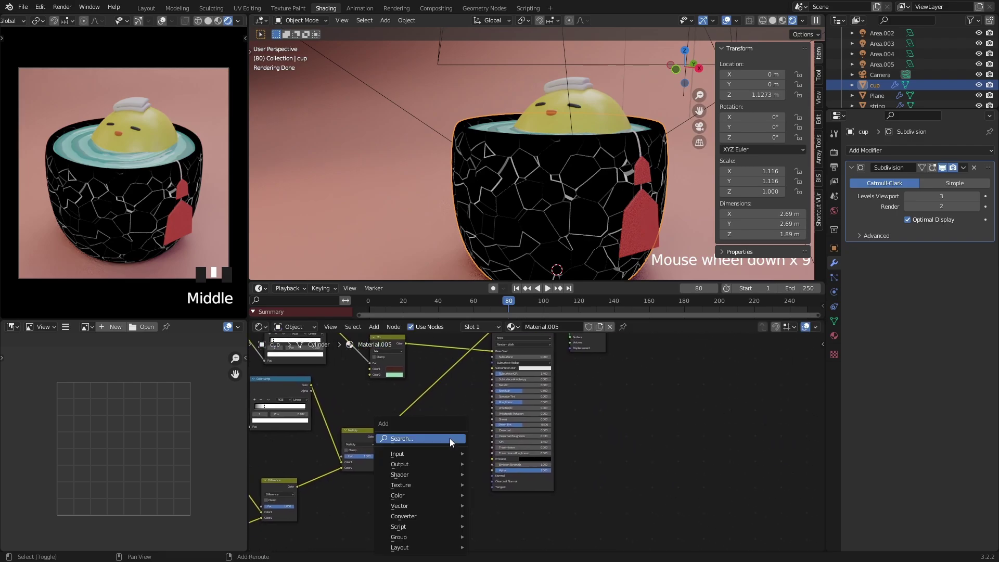
click(449, 438)
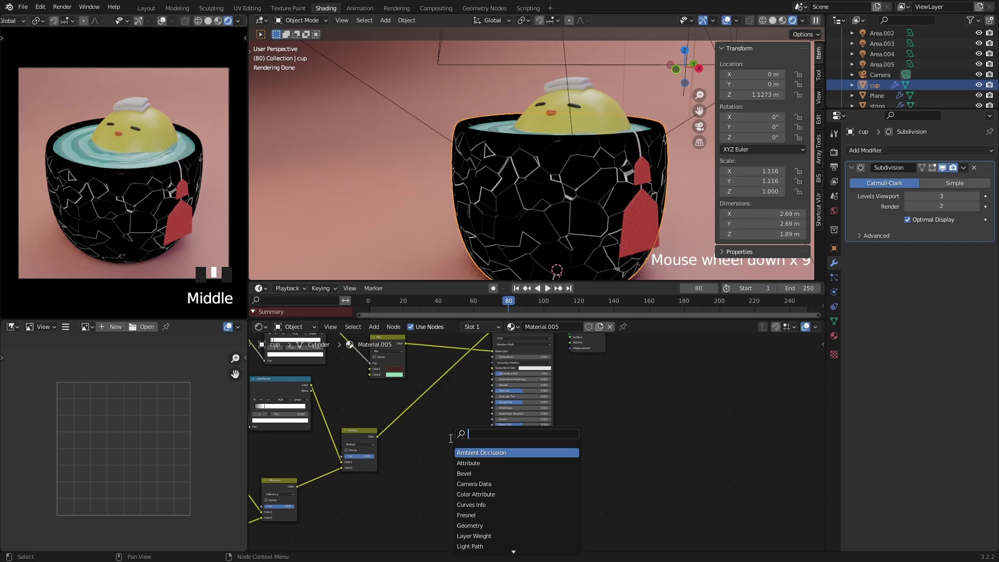
text(bump)
key(Return)
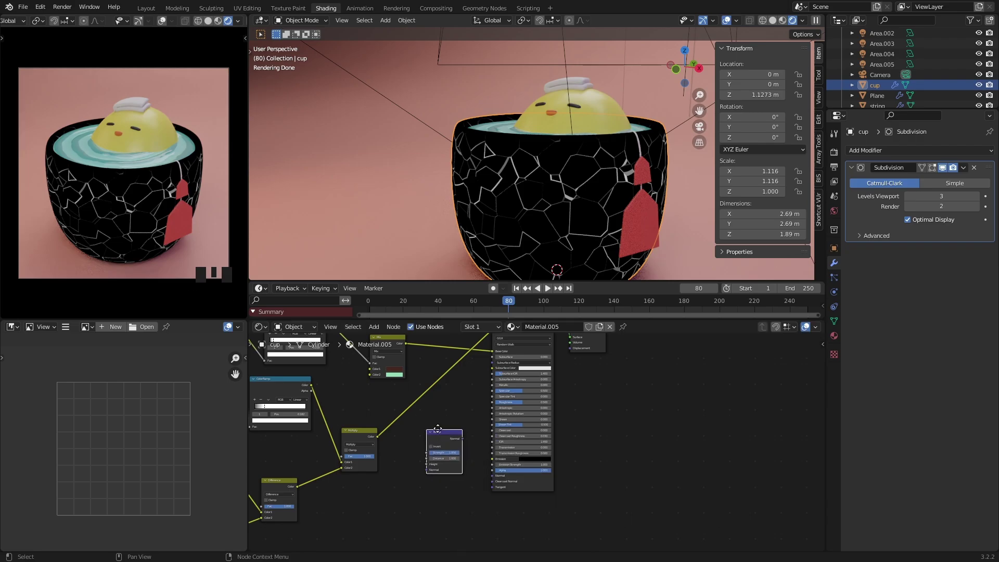
click(412, 404)
Step: Connect the Multiply Color output to the Bump Height input and the Bump Normal output to the Principled BSDF's Normal input
scroll(465, 435, up, 4)
middle_drag(465, 435, 425, 455)
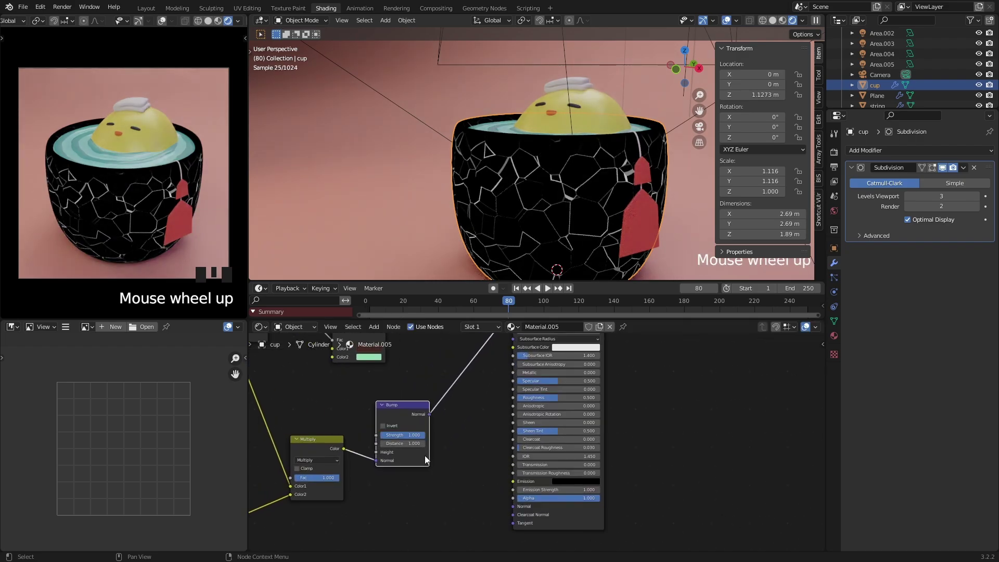
mouse_move(376, 461)
mouse_down()
mouse_move(367, 454)
mouse_move(374, 451)
mouse_up()
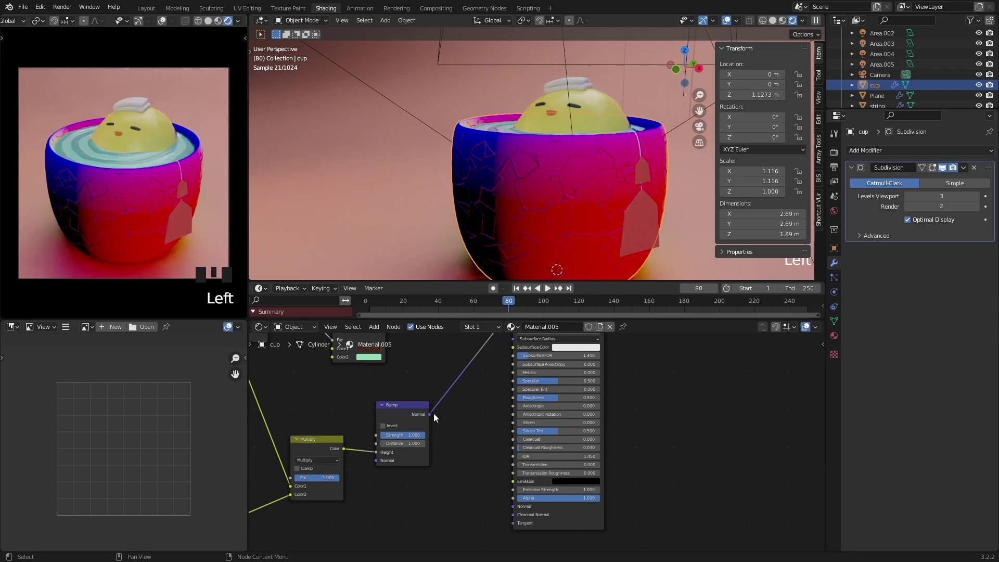
drag(429, 414, 514, 507)
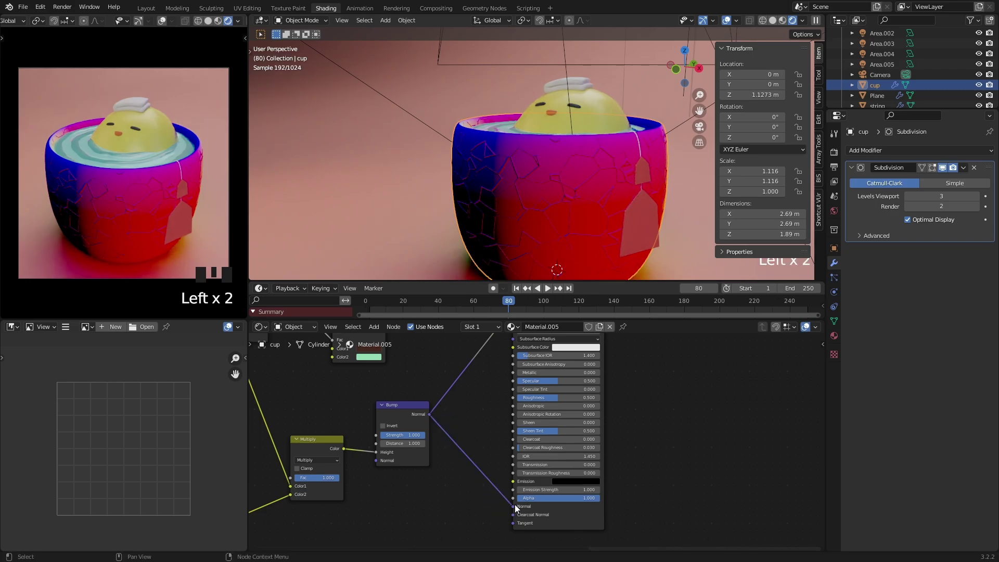
Step: Reconnect the Principled BSDF to the Material Output and inspect the crack relief on the cup's side
scroll(652, 368, down, 4)
middle_drag(652, 367, 569, 404)
ctrl+shift+click(539, 408)
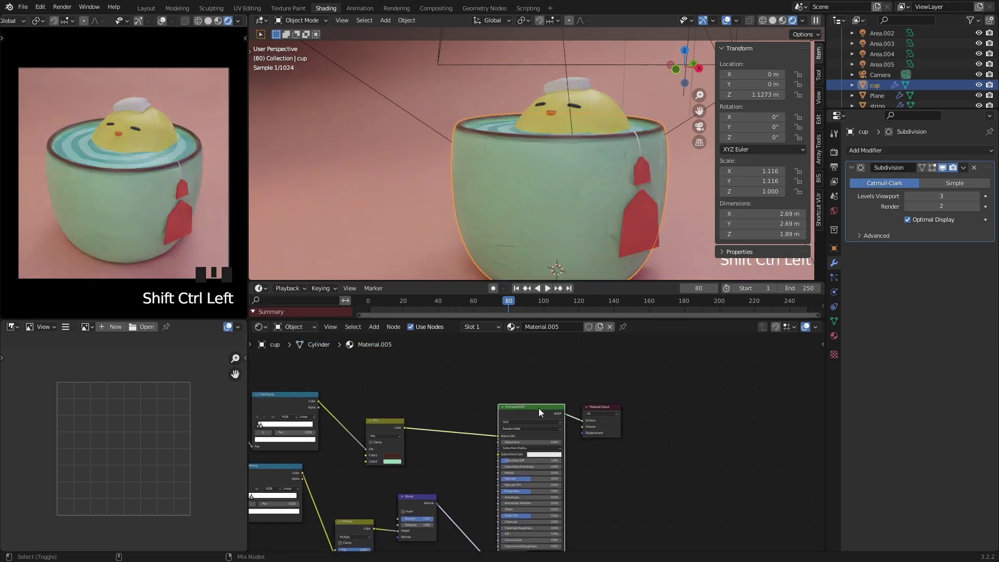
scroll(566, 205, up, 5)
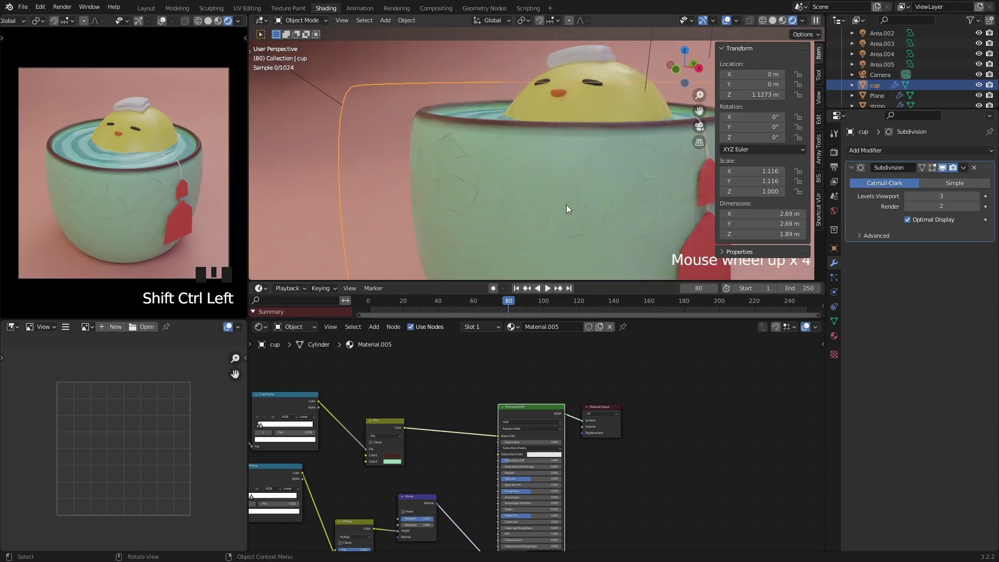
middle_drag(566, 204, 568, 202)
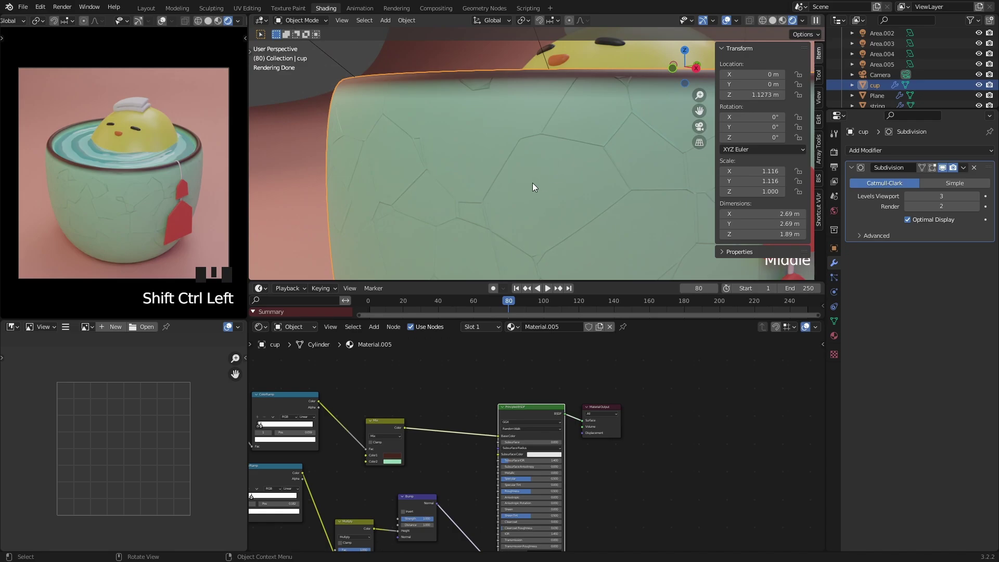
Step: Enable Invert on the Bump node
middle_drag(484, 457, 515, 333)
scroll(486, 386, up, 2)
scroll(486, 386, up, 3)
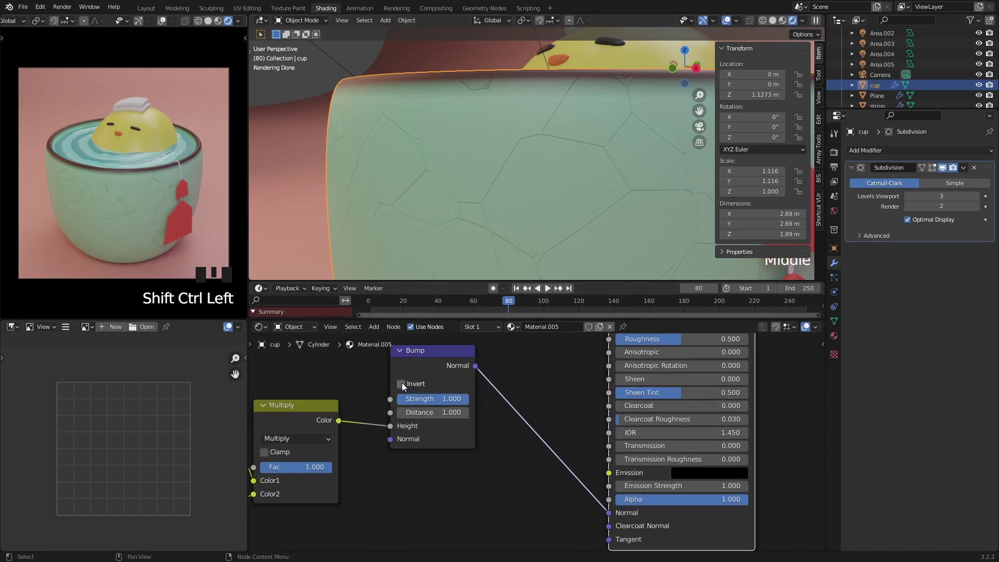
click(402, 384)
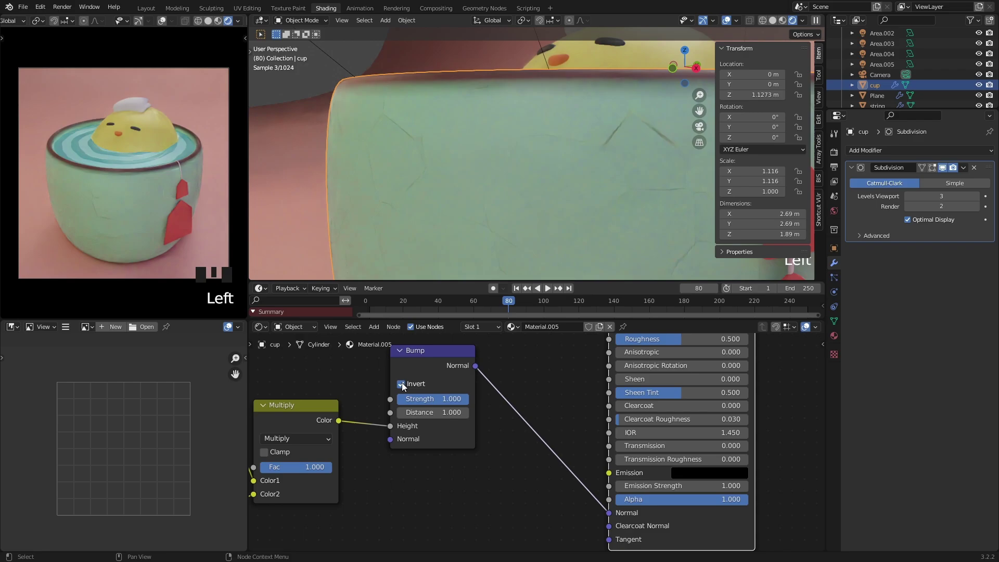
Step: Set the Bump node's Strength to 0.5 and check the cracks over the whole cup
click(446, 401)
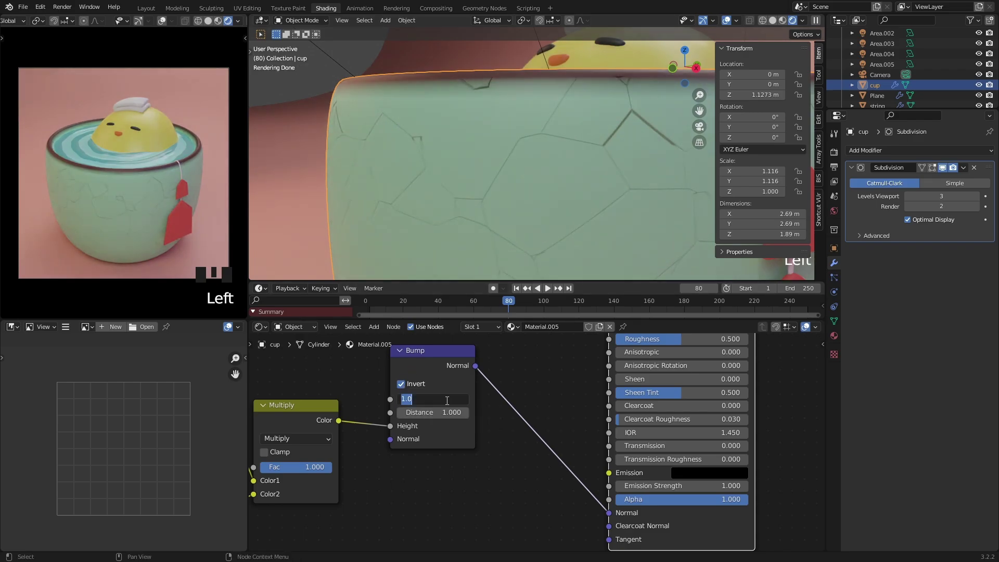
text(0.5)
click(445, 401)
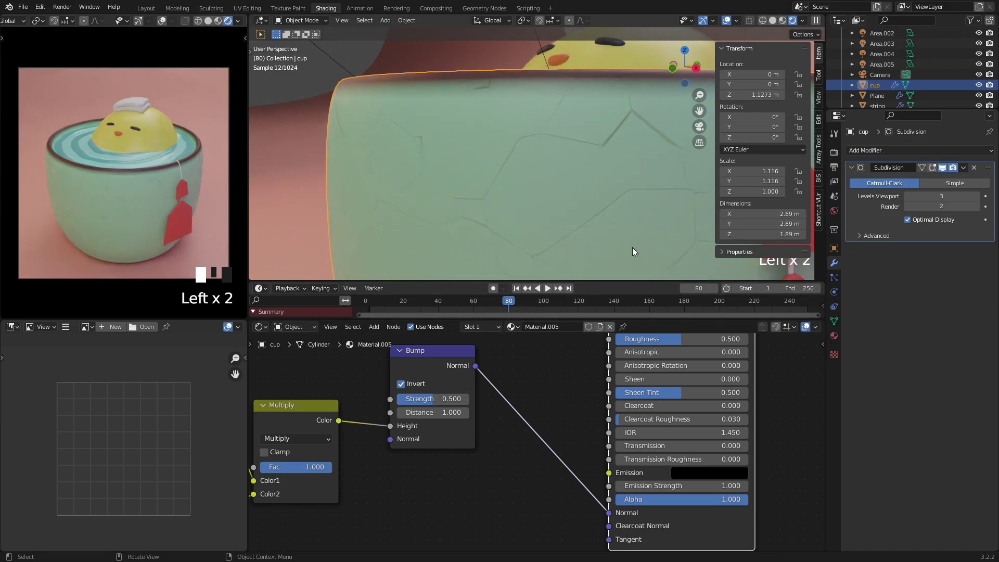
scroll(513, 159, down, 2)
scroll(513, 159, down, 3)
middle_drag(526, 185, 556, 194)
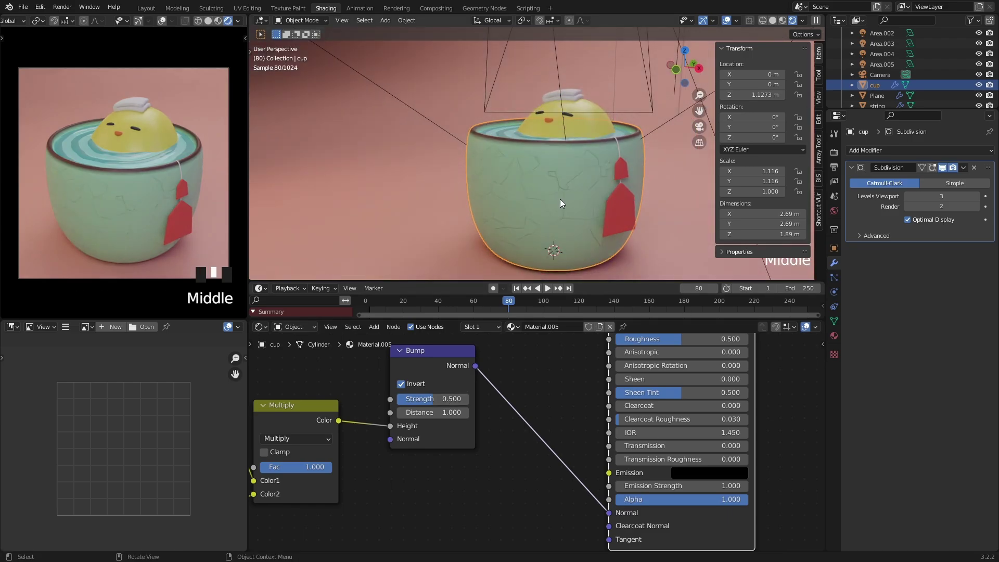
Step: Set the Bump node's Strength to 0.25 and inspect the cup up close and from several angles
click(445, 399)
text(0.25)
key(Return)
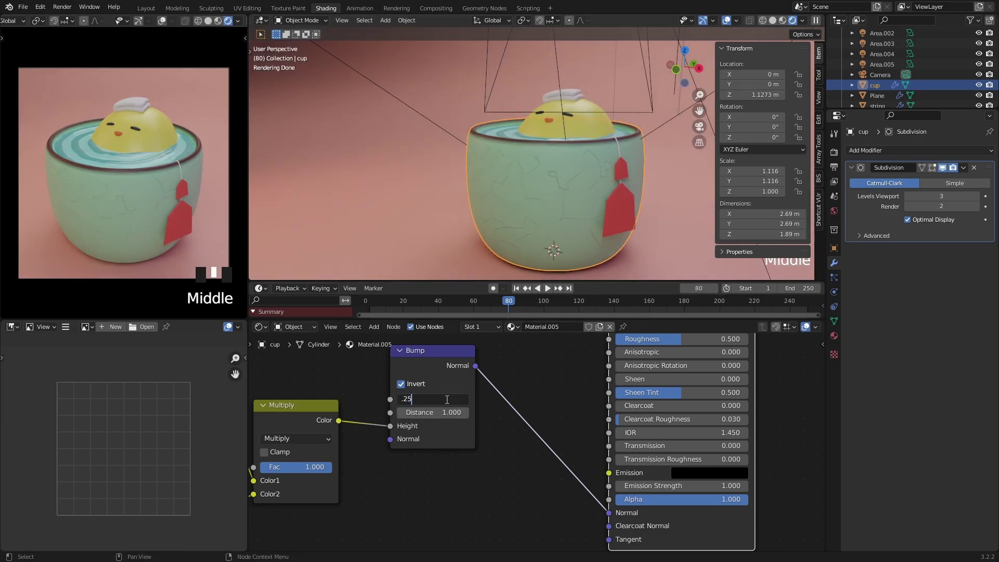
scroll(568, 207, up, 4)
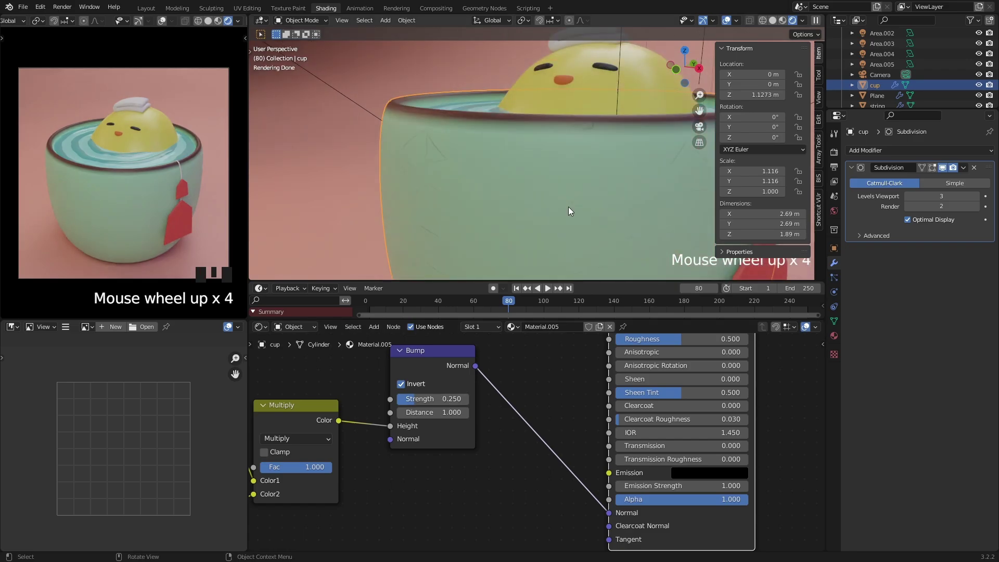
scroll(568, 207, down, 3)
middle_drag(564, 192, 570, 177)
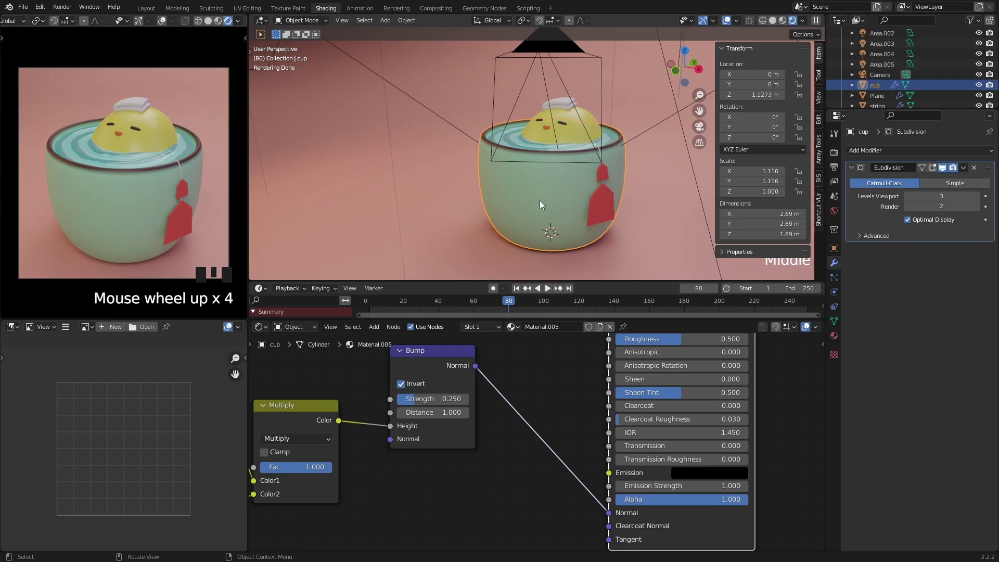
scroll(566, 198, up, 2)
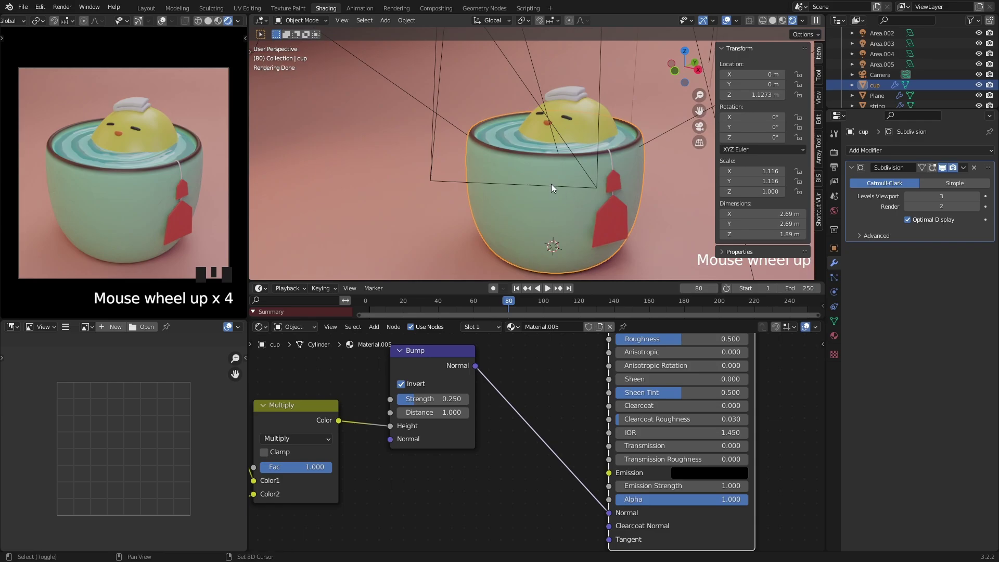
mouse_move(551, 183)
middle_down()
mouse_move(524, 179)
mouse_move(559, 183)
middle_up()
middle_drag(617, 171, 592, 162)
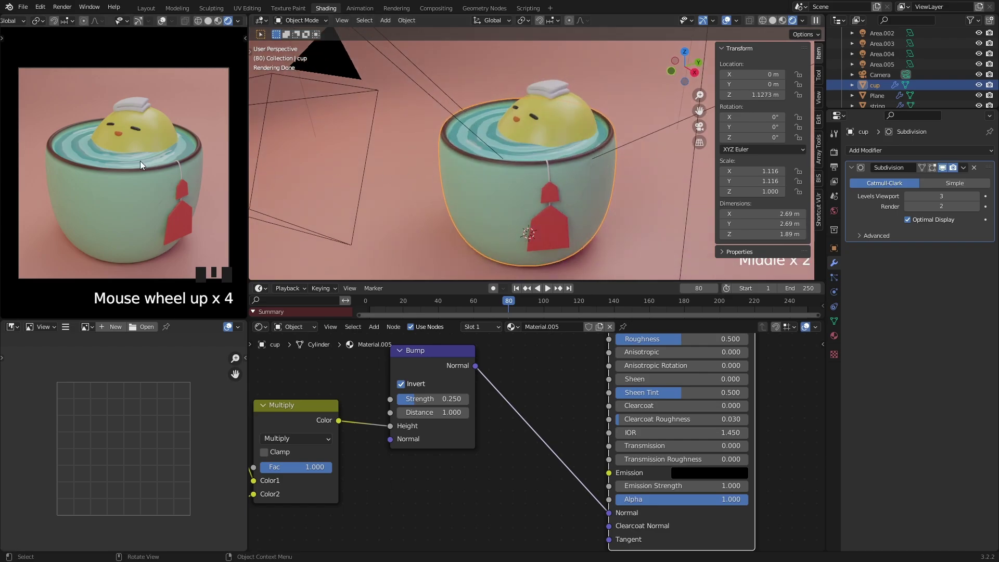
Step: Orbit the camera to a slightly lower angle on the cup and turn off the Camera to View lock
key(n)
key(n)
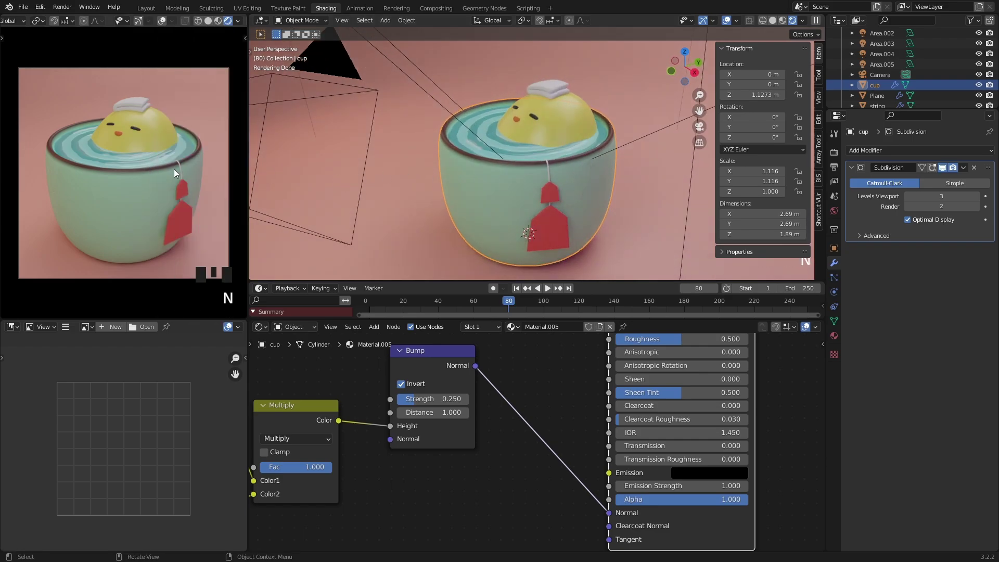
middle_drag(174, 169, 169, 154)
key(n)
click(180, 164)
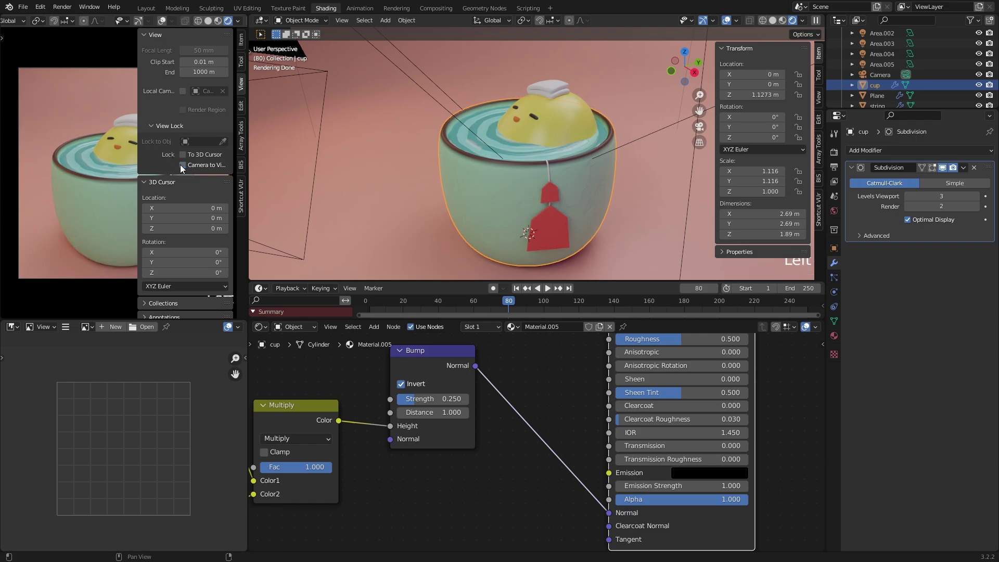
key(n)
Step: Select the larger red tea tag on the cup's front and bring its material nodes into view
middle_drag(544, 229, 538, 209)
shift+middle_drag(538, 210, 558, 199)
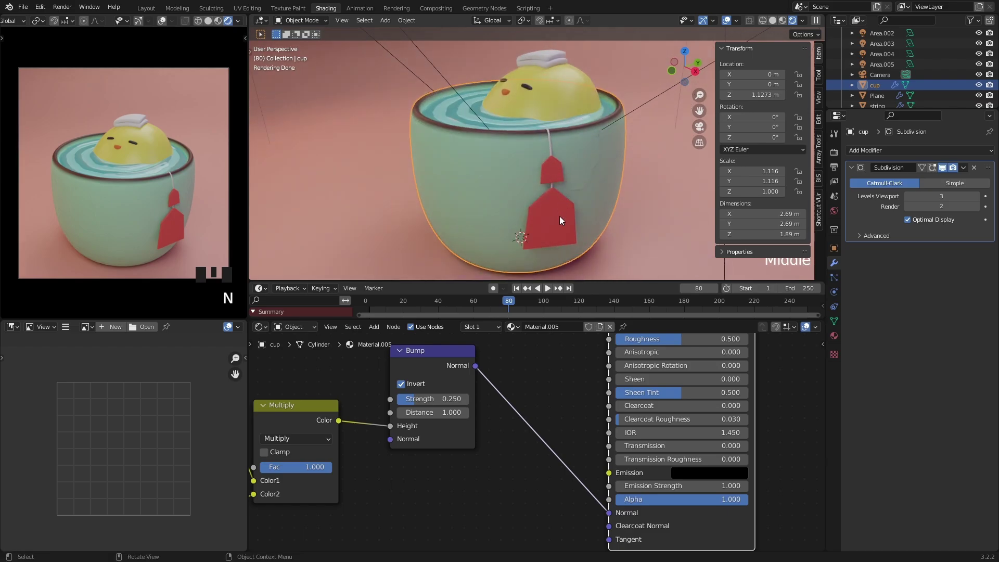
click(560, 217)
scroll(464, 383, down, 2)
scroll(565, 159, down, 3)
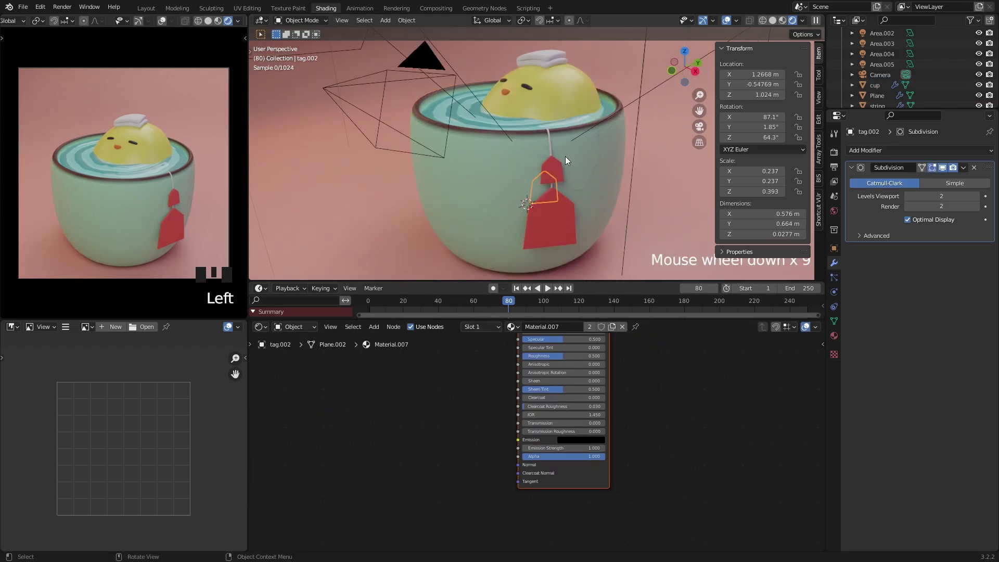
scroll(566, 161, up, 2)
scroll(477, 408, down, 2)
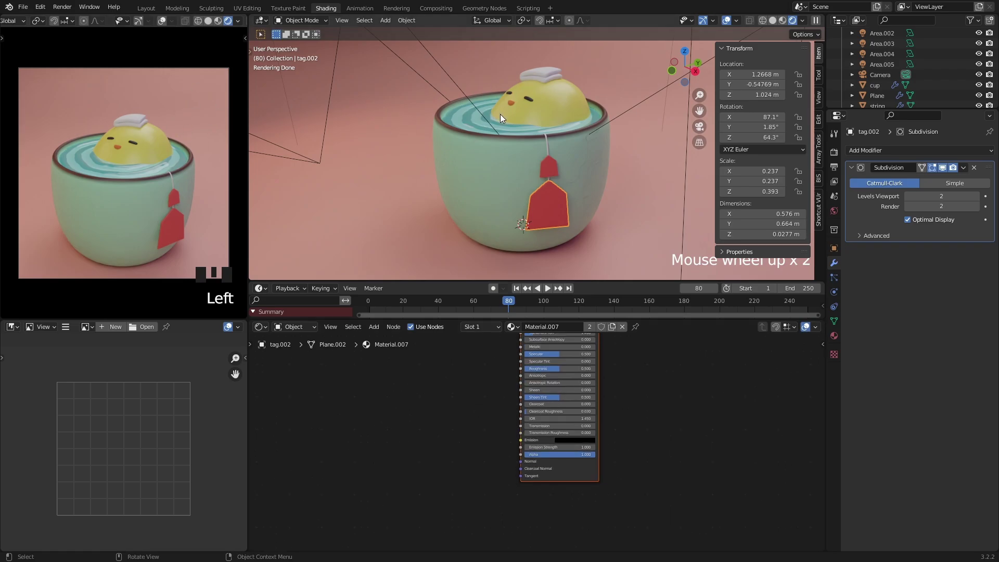
scroll(507, 355, down, 4)
middle_drag(492, 356, 538, 438)
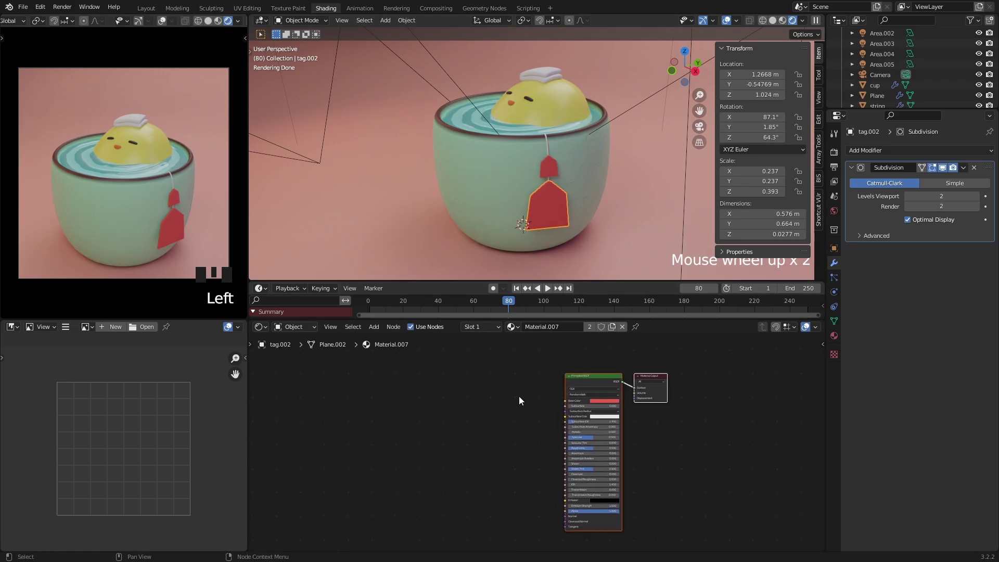
scroll(514, 395, up, 1)
middle_drag(514, 396, 572, 398)
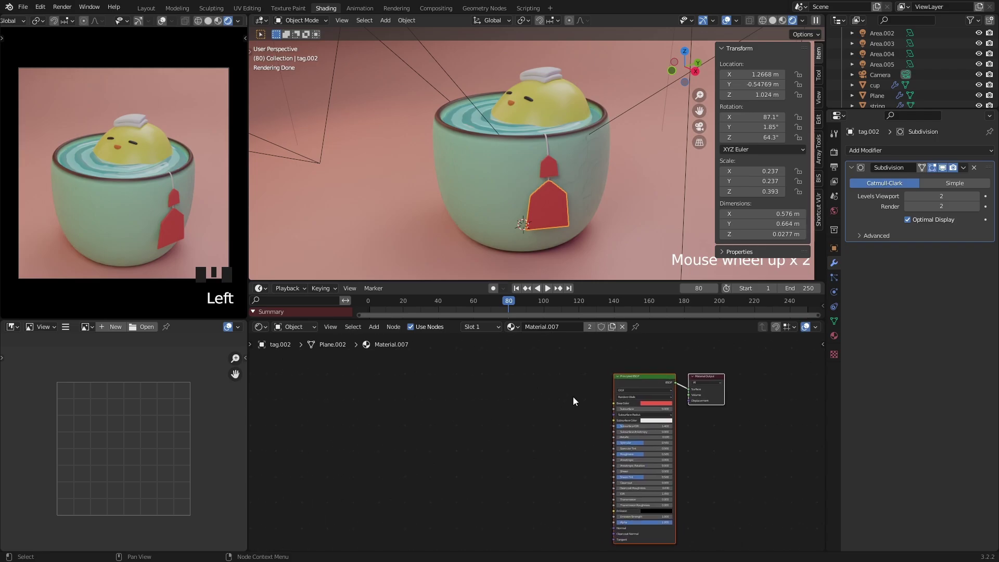
scroll(572, 397, up, 3)
scroll(573, 394, down, 1)
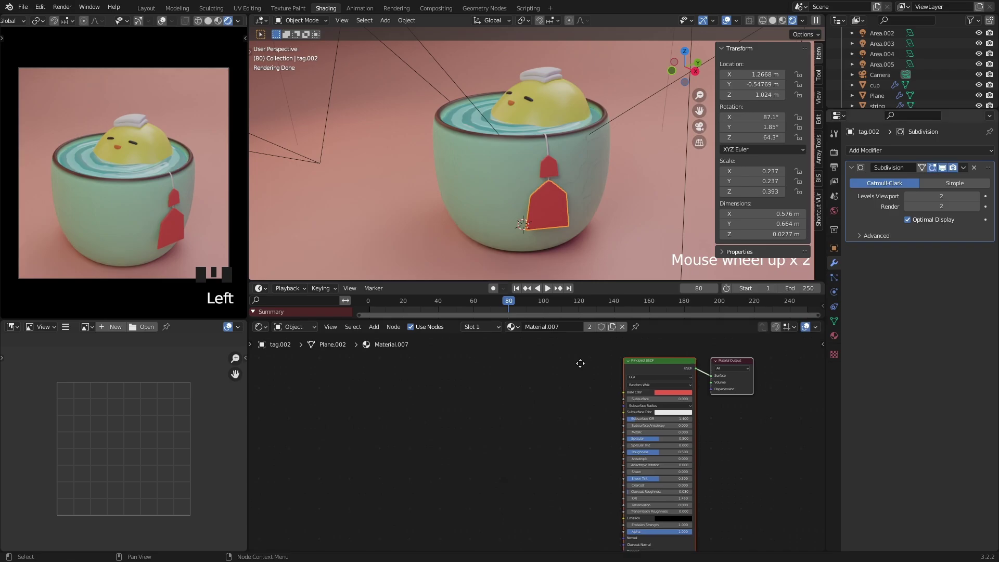
Step: Add a Gradient Texture node to the tag's material, beside the Principled BSDF
scroll(582, 362, up, 1)
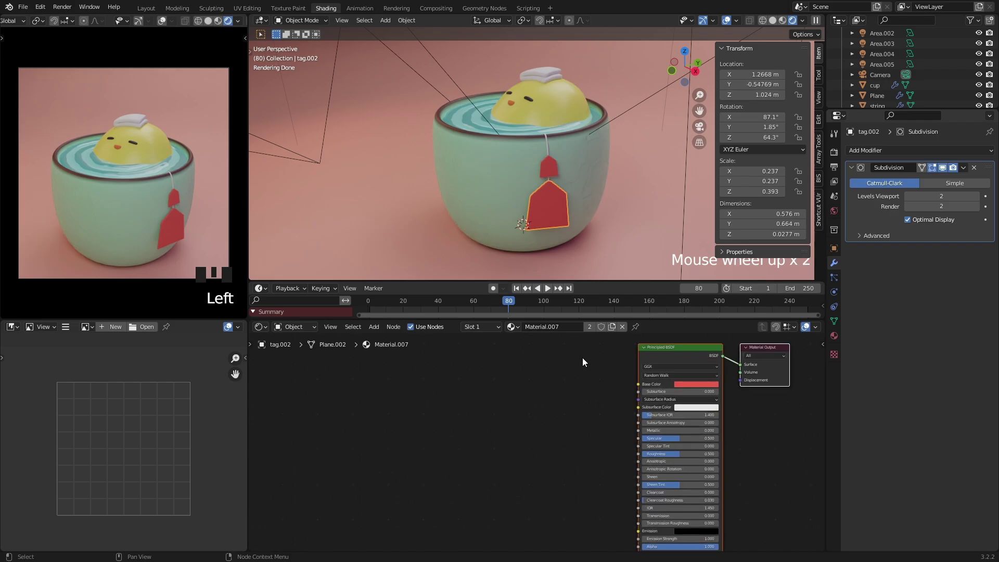
scroll(582, 357, up, 1)
key(shift+a)
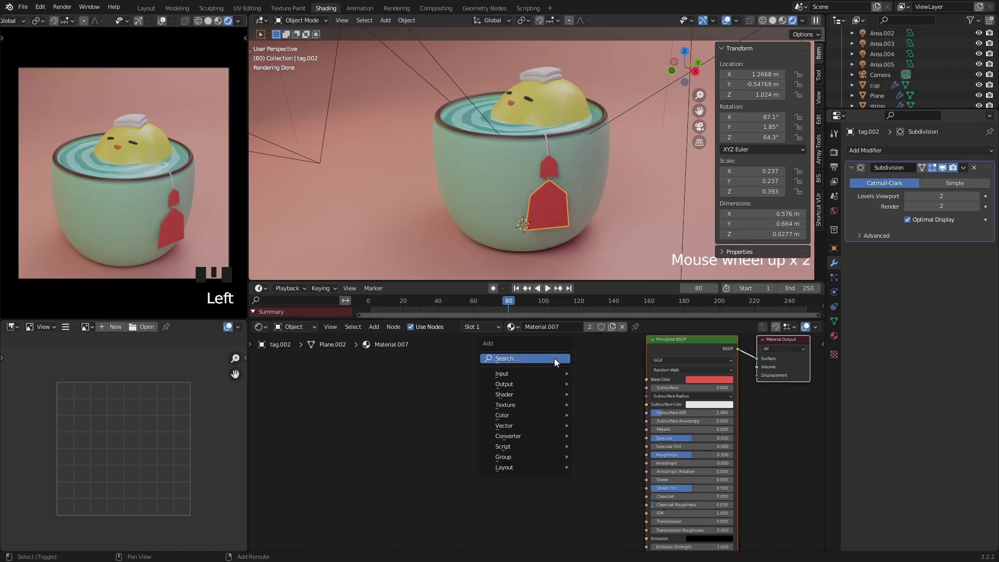
click(554, 359)
text(gra)
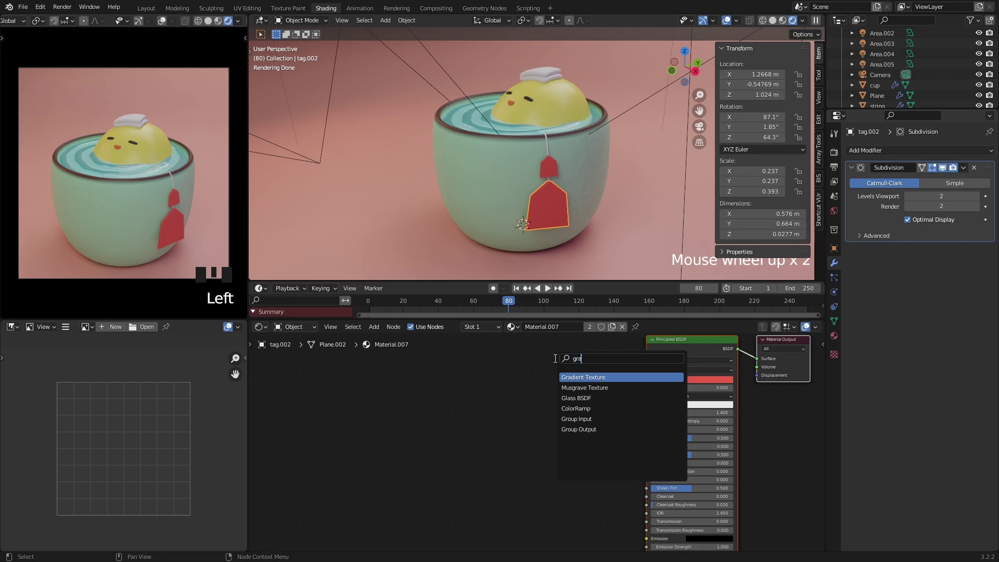
key(Return)
click(475, 356)
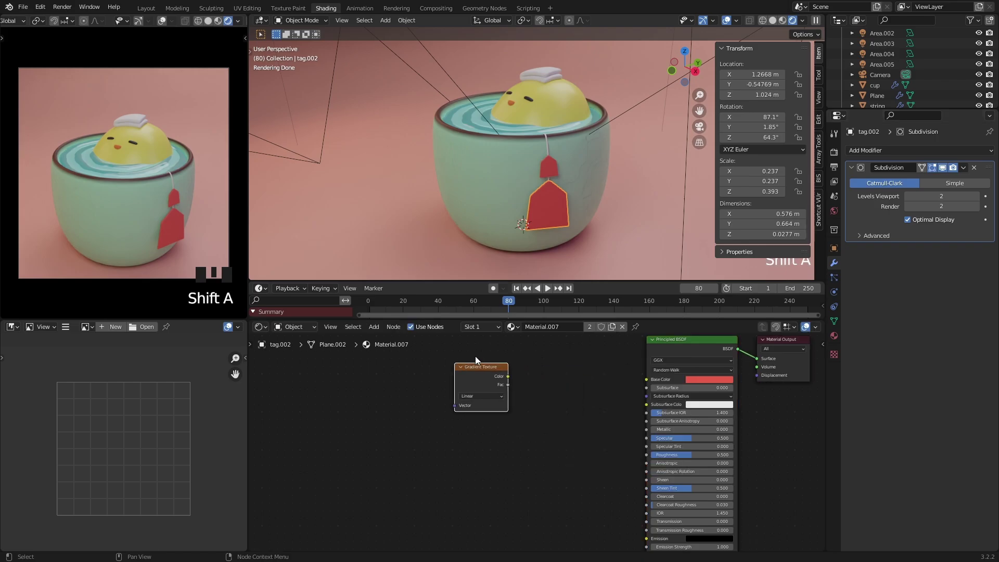
Step: Set the gradient type to Quadratic Sphere and preview its output on the large tag isolated in local view
scroll(484, 375, up, 1)
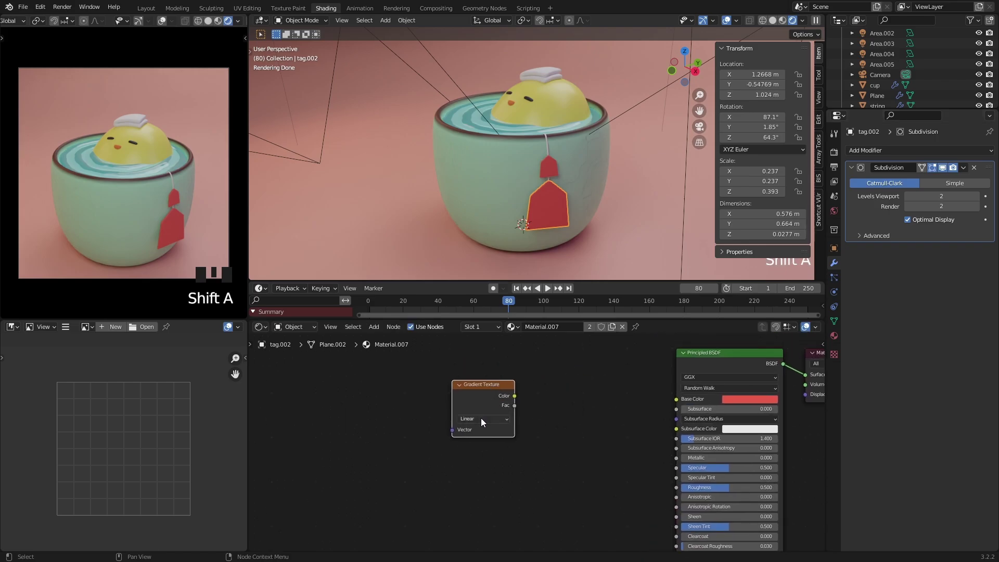
click(481, 417)
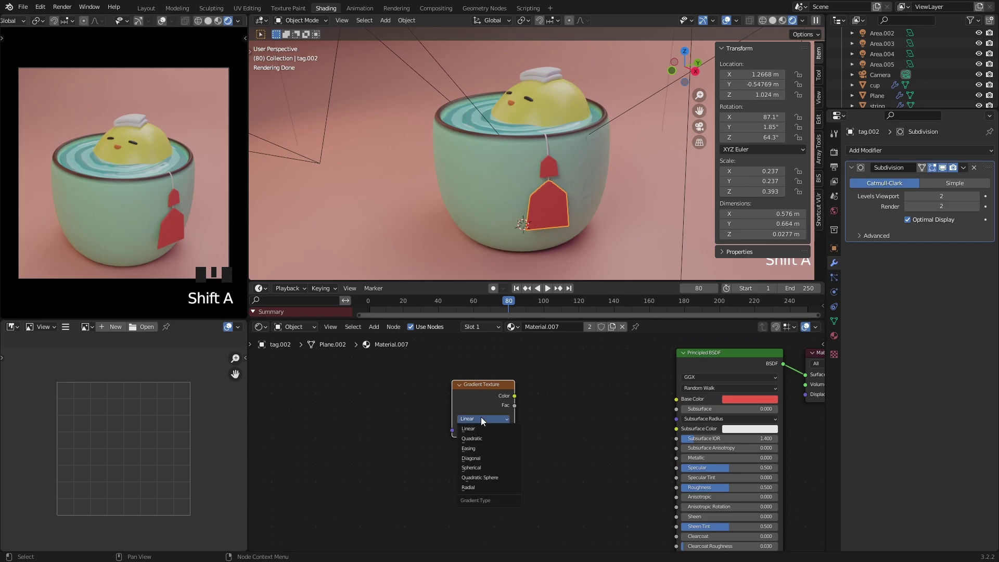
click(486, 476)
ctrl+shift+click(488, 383)
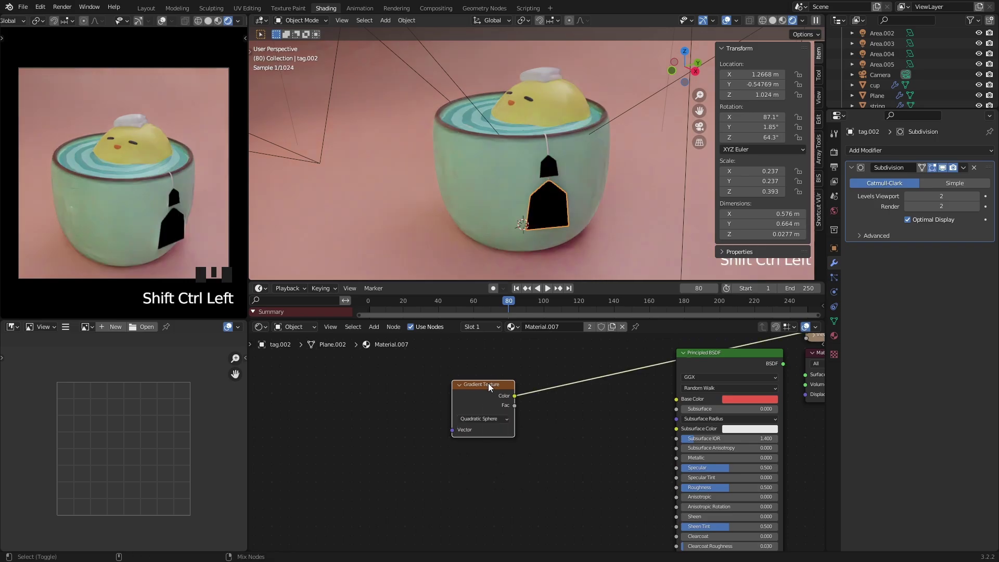
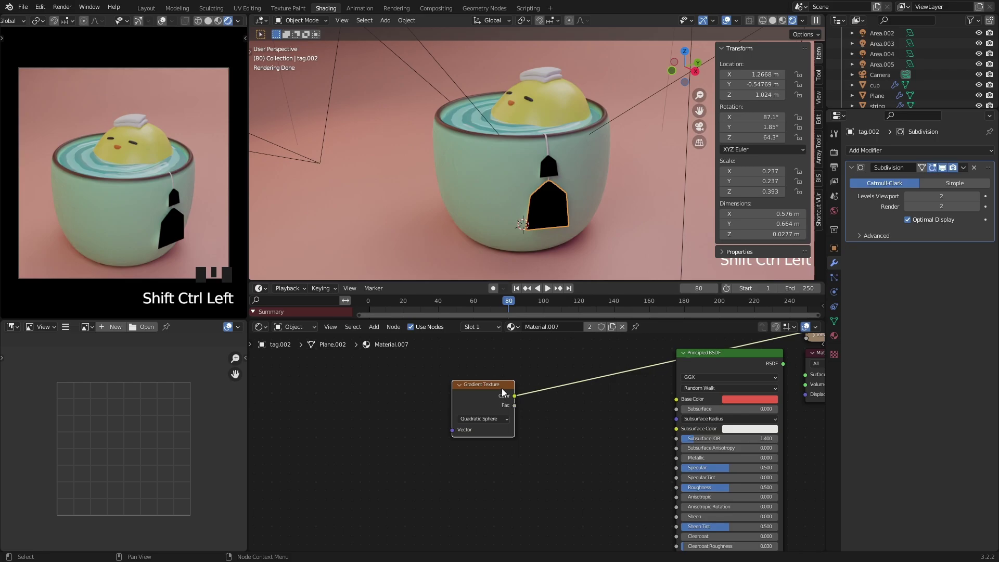
middle_drag(611, 177, 654, 164)
key(alt+q)
scroll(656, 172, up, 3)
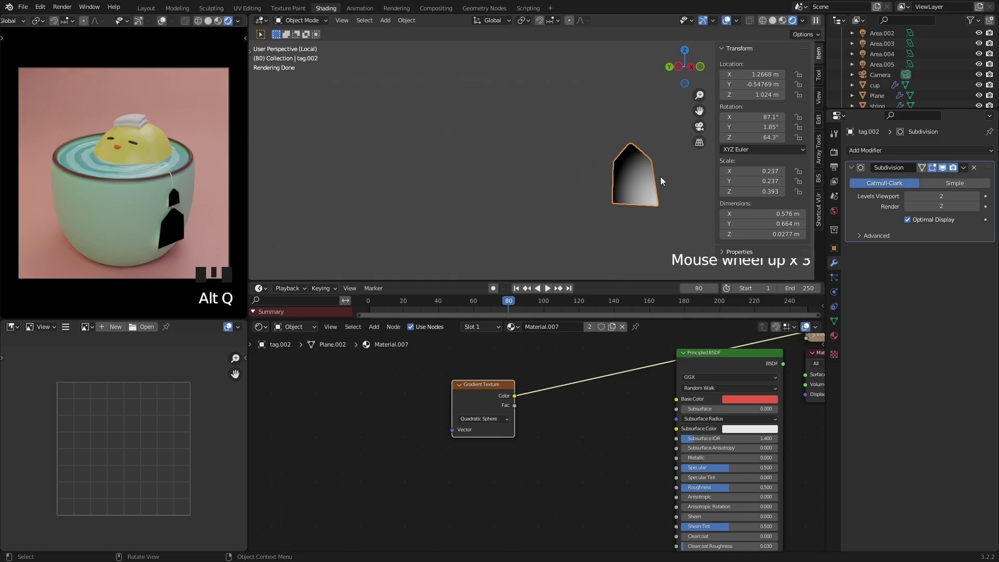
Step: Add Texture Coordinate and Mapping nodes to the Gradient Texture and drive the mapping with the Object coordinates
click(479, 385)
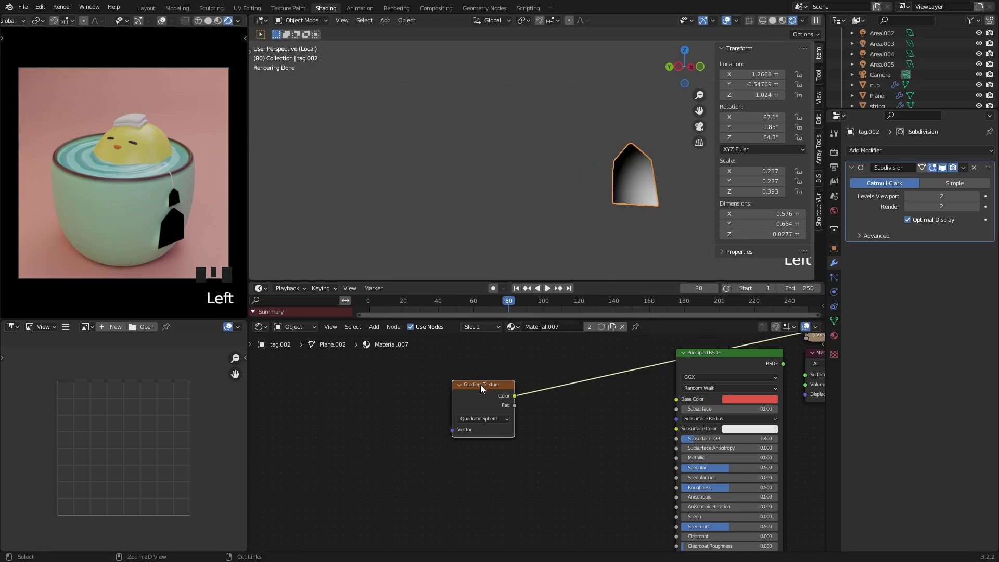
key(ctrl+t)
middle_drag(479, 385, 518, 386)
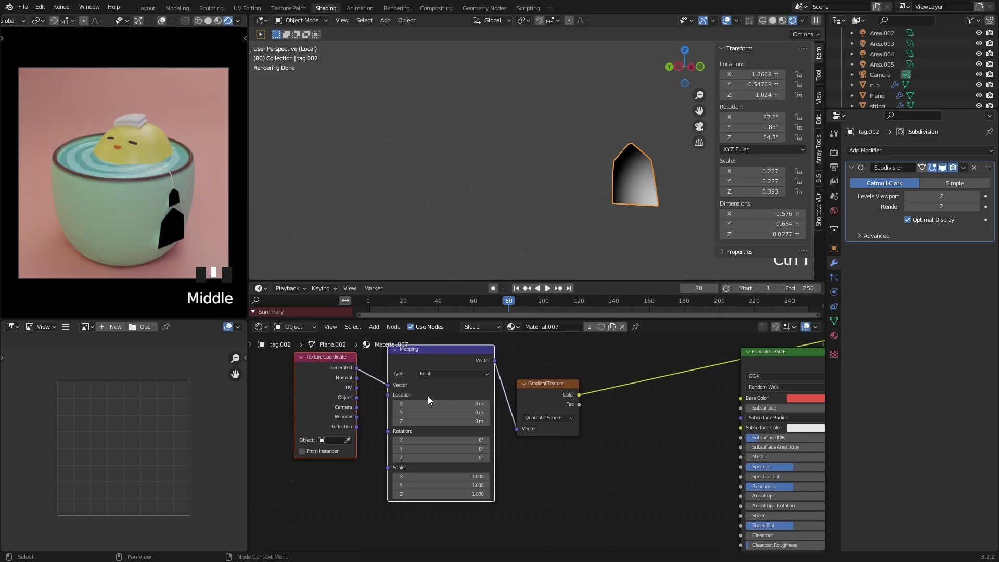
drag(355, 395, 388, 385)
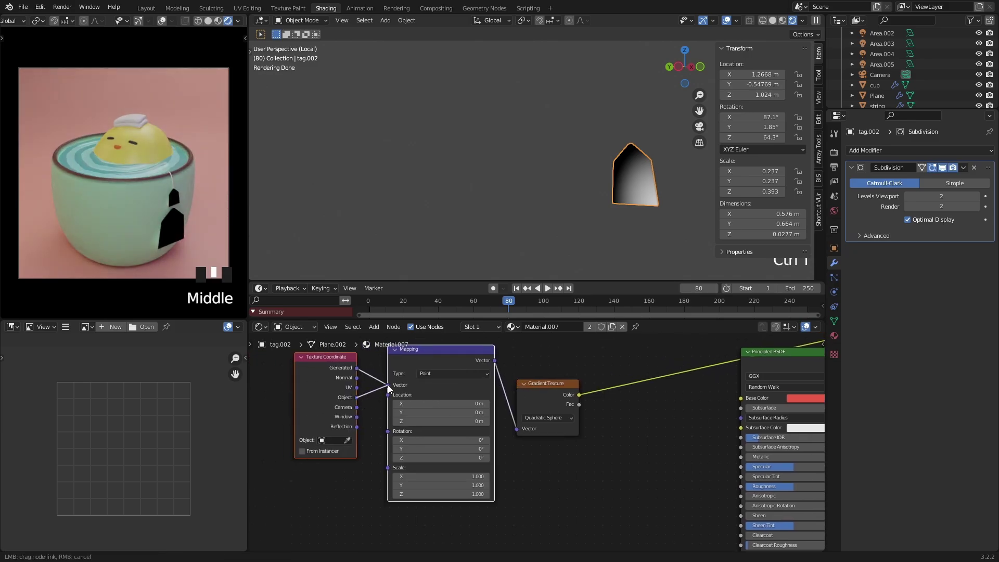
middle_drag(532, 187, 543, 208)
middle_click(544, 186)
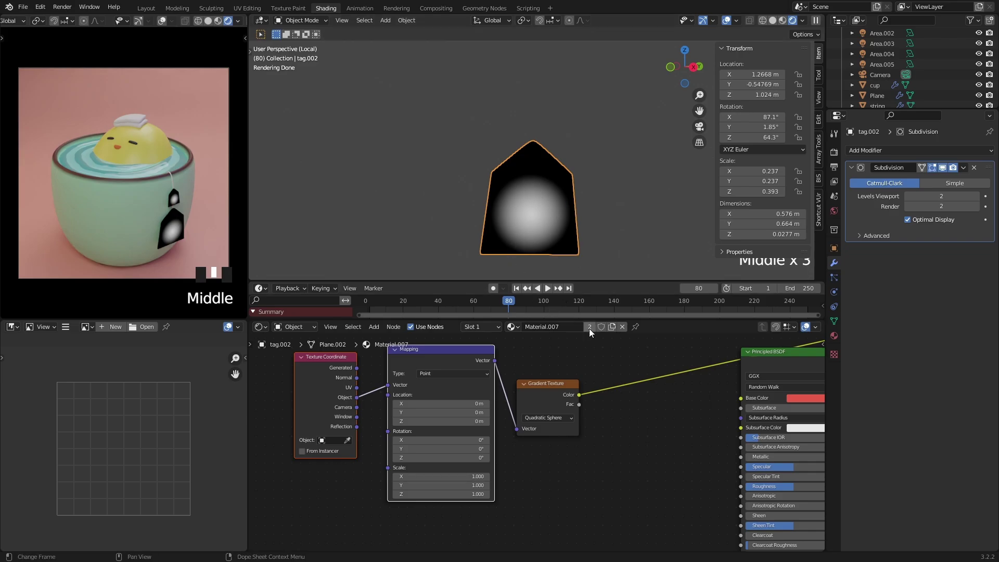
Step: Insert a ColorRamp node on the link coming out of the Gradient Texture's Color output
middle_drag(606, 404, 577, 406)
key(shift+a)
click(579, 405)
text(r)
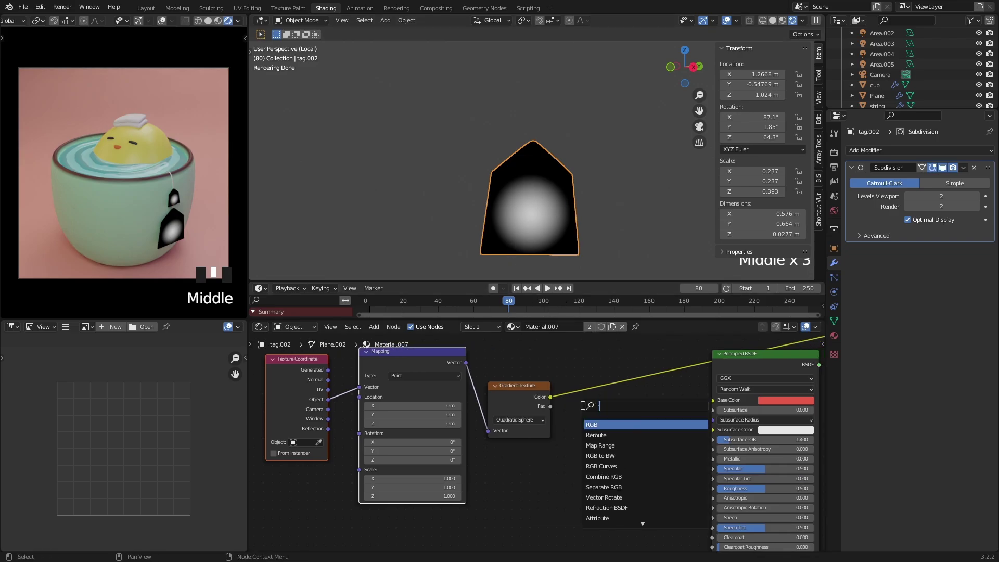
text(amp)
key(Return)
click(589, 366)
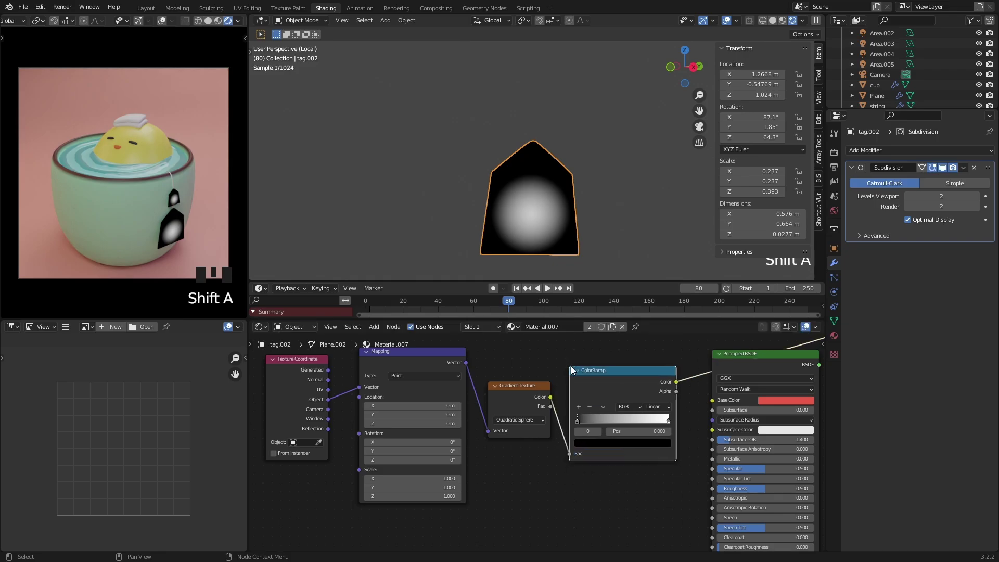
Step: Set the ColorRamp's interpolation to Constant and move its white stop to position 0.241
middle_drag(588, 366, 496, 376)
scroll(588, 407, up, 2)
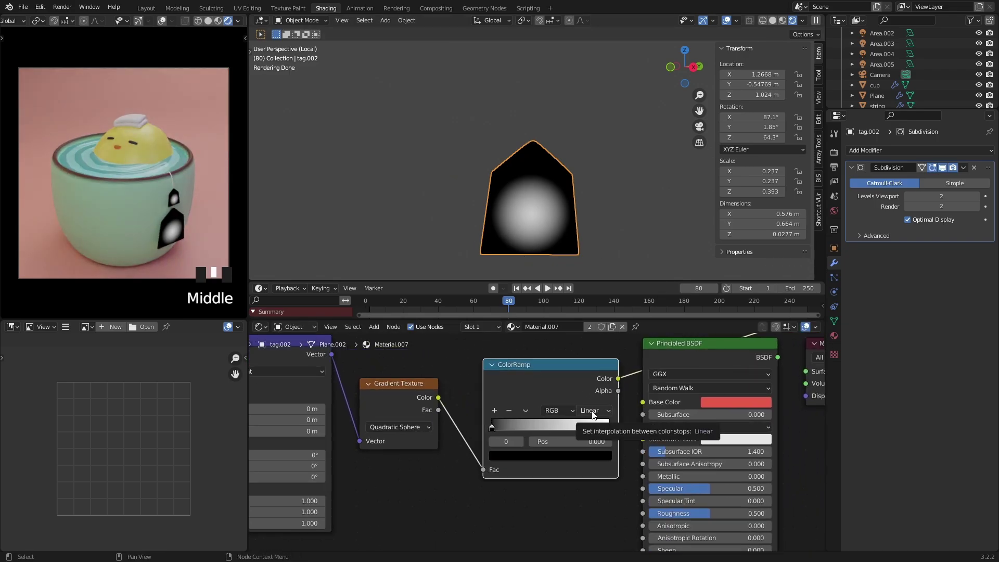
click(592, 411)
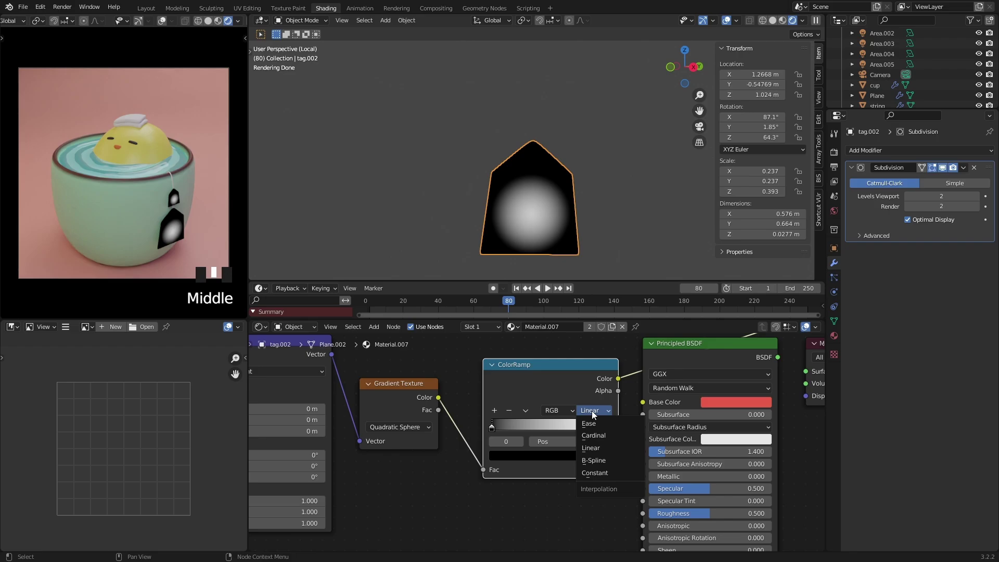
click(596, 473)
drag(611, 430, 512, 425)
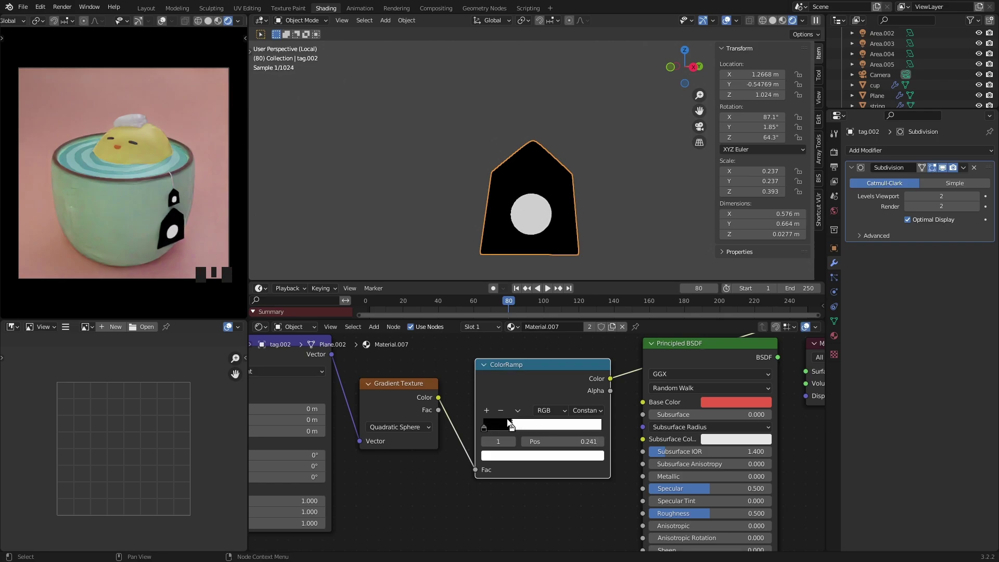
Step: Move the Principled BSDF and Material Output nodes away from the ColorRamp and add a Mix color node in the gap
scroll(597, 349, down, 8)
drag(729, 451, 655, 411)
key(g)
click(726, 431)
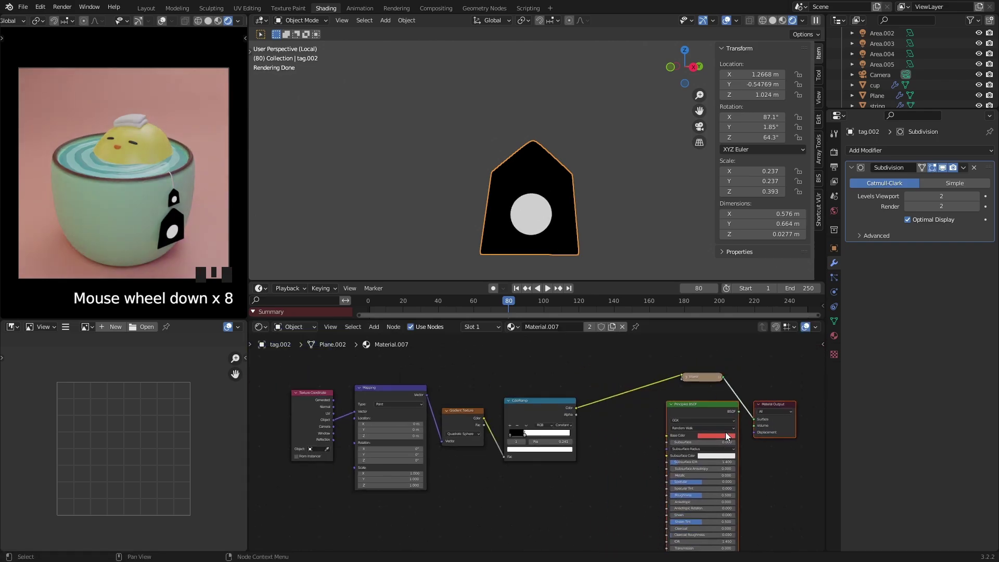
click(602, 365)
key(shift+a)
click(601, 364)
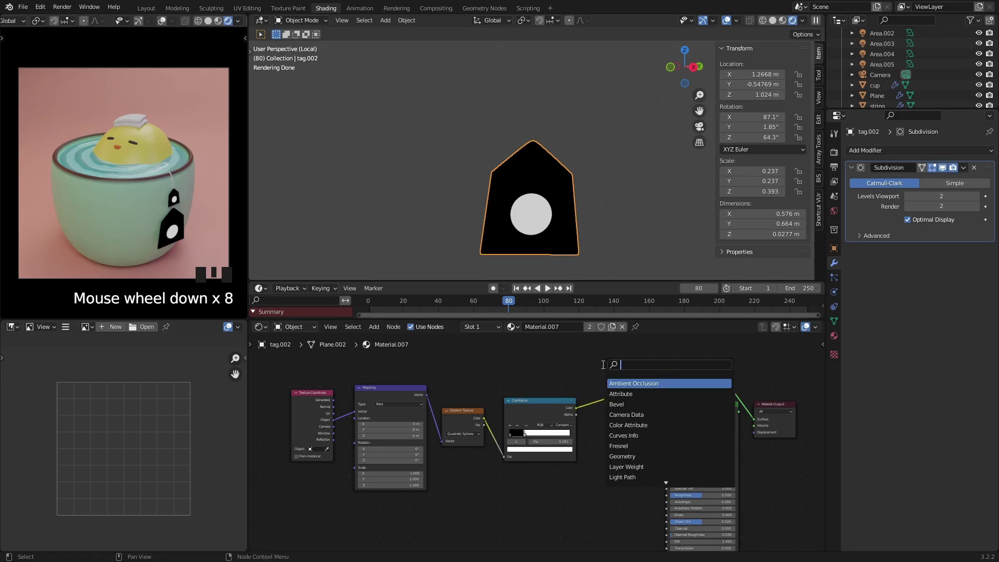
text(mix)
key(Return)
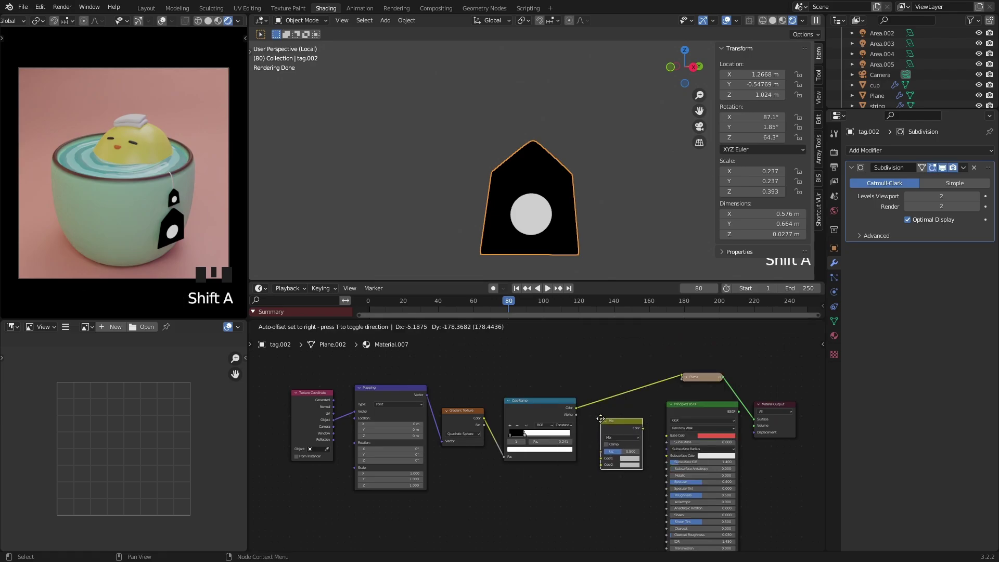
click(603, 420)
Step: Link the ColorRamp's Color to the Mix factor and the Mix result to Base Color, with the Principled BSDF as the output
scroll(601, 417, up, 4)
middle_drag(609, 418, 536, 413)
scroll(530, 408, up, 1)
drag(513, 388, 513, 386)
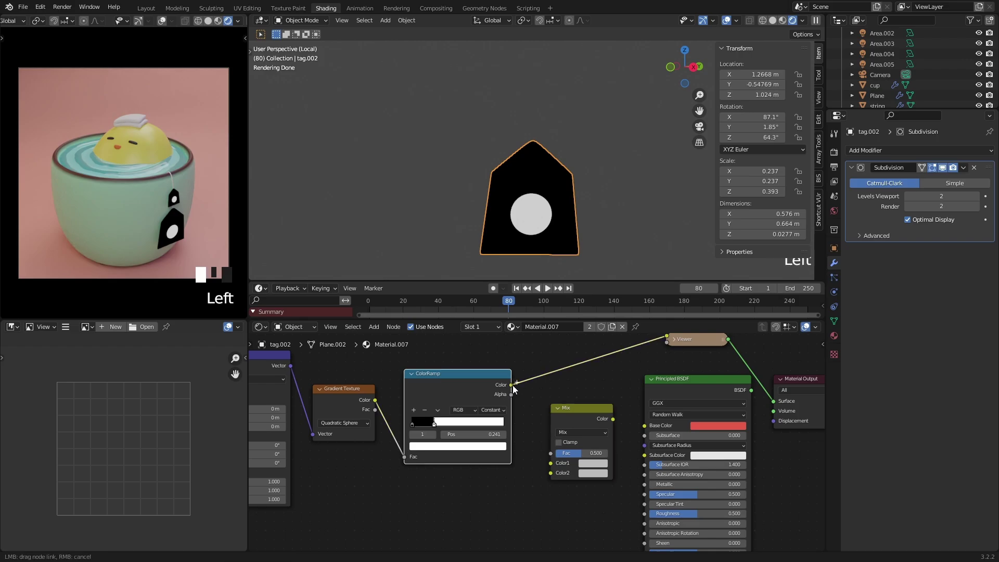
drag(546, 444, 550, 451)
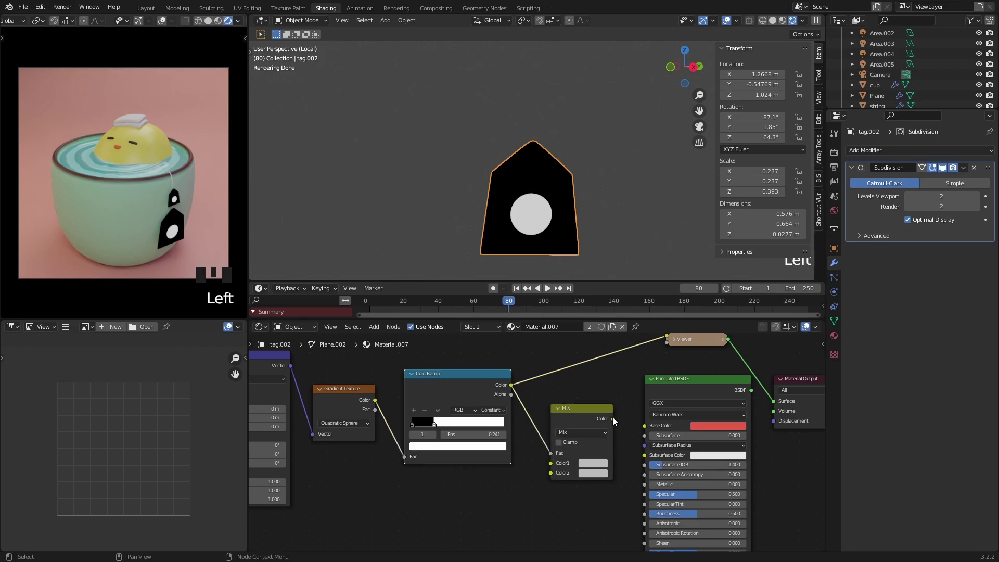
drag(613, 419, 644, 426)
scroll(629, 429, up, 1)
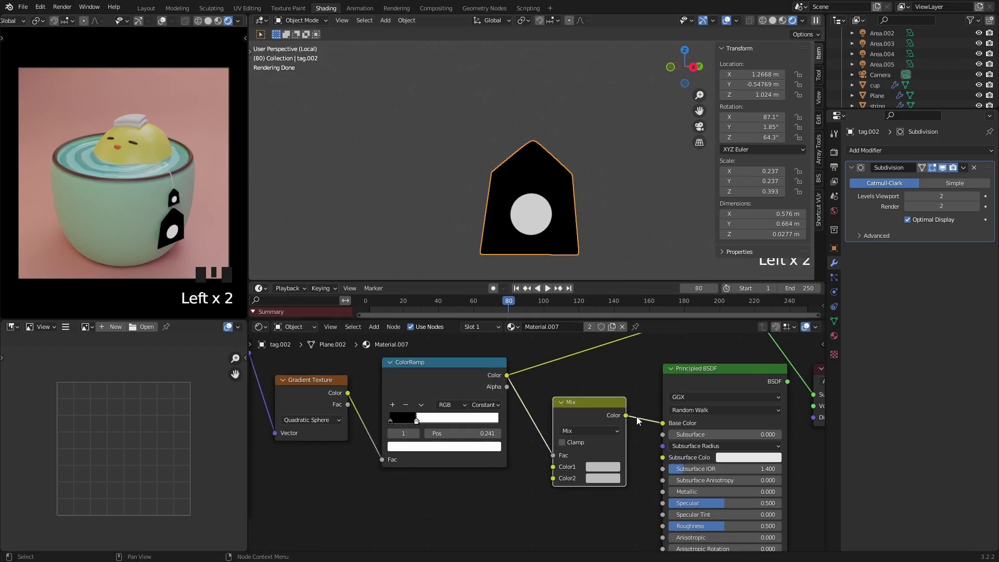
ctrl+shift+click(704, 368)
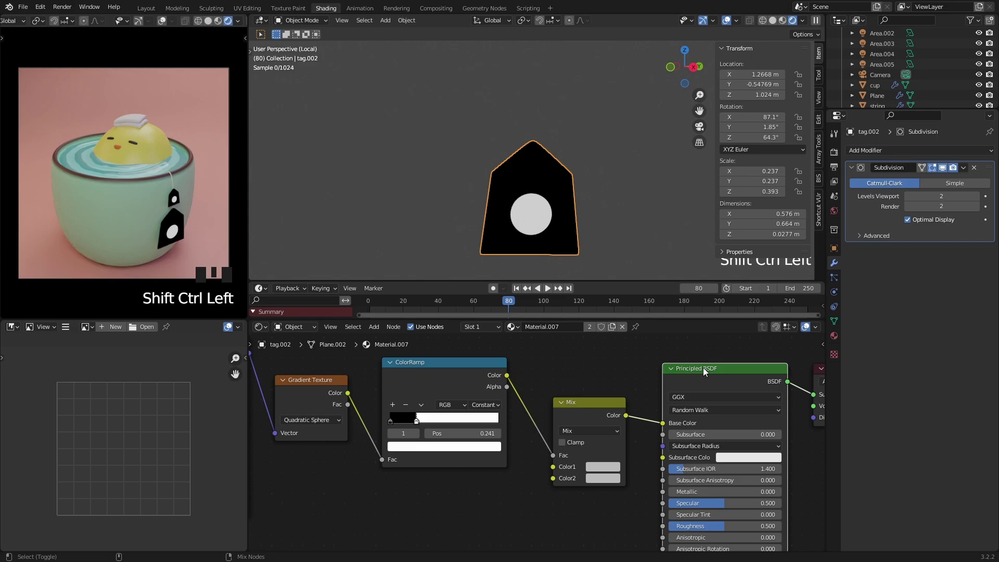
Step: Set the Mix node's Color1 to a red with hue 0.012 and saturation 0.811, and leave local view
click(601, 467)
drag(632, 368, 627, 376)
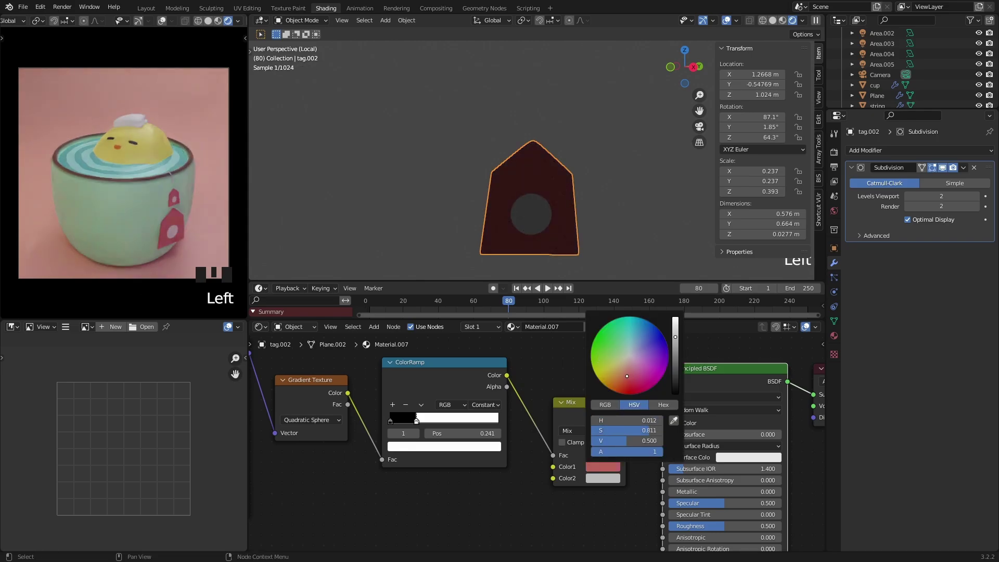
middle_click(547, 169)
key(alt+q)
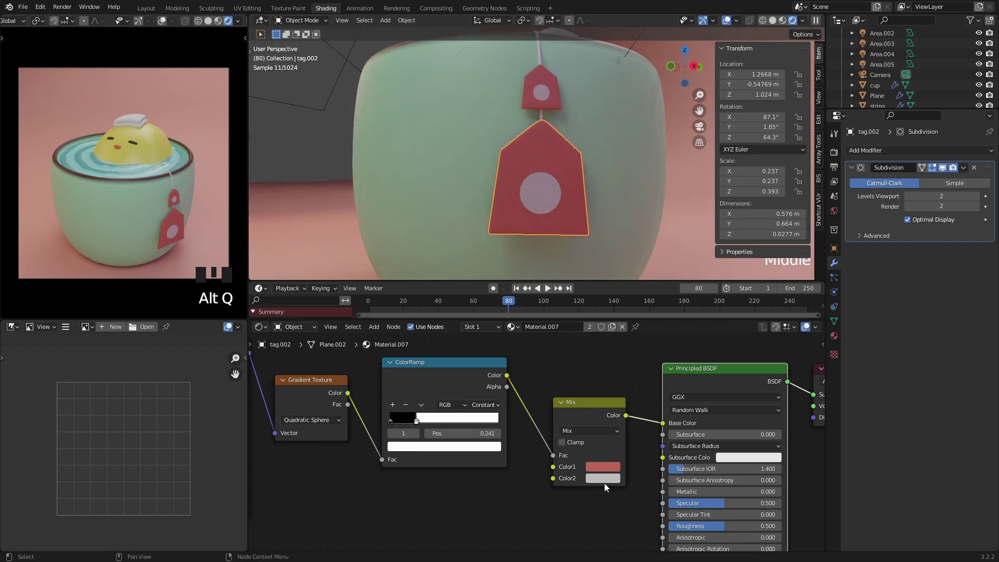
Step: Brighten the Mix node's red Color1 and set its Color2 to white
click(609, 462)
drag(677, 334, 680, 332)
click(607, 479)
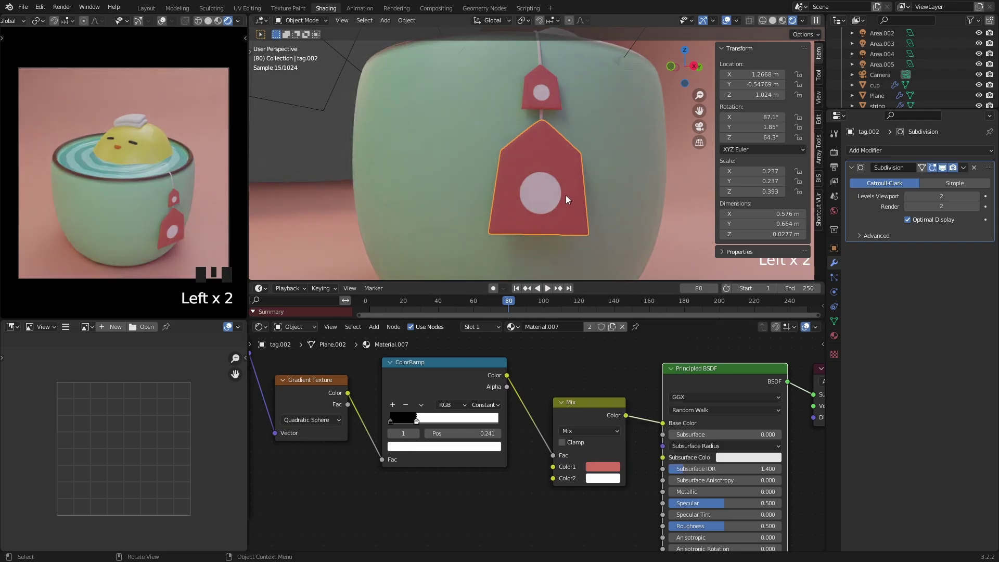
Step: Hide the viewport sidebar and check the tags on the cup from several angles and distances
middle_drag(583, 136, 592, 142)
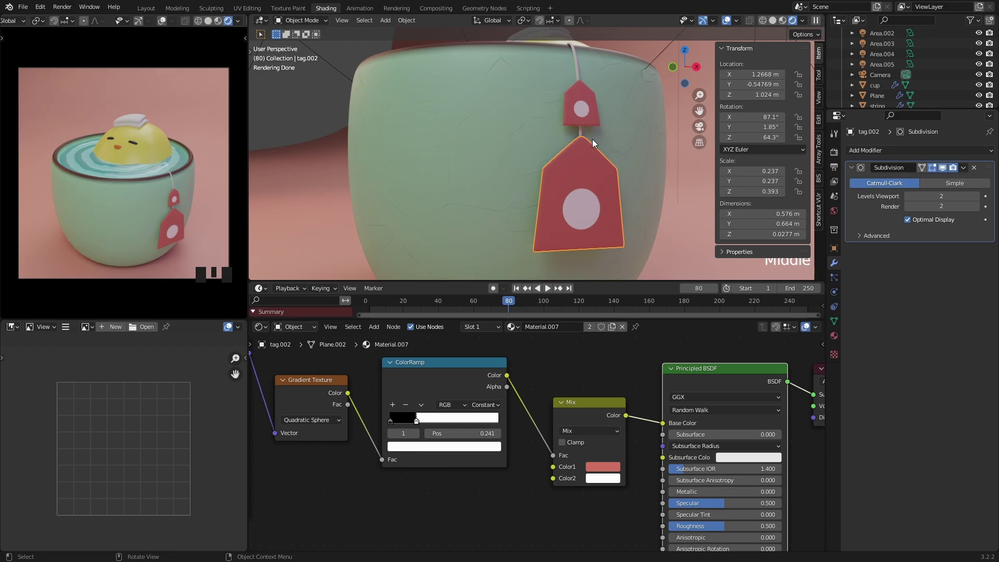
scroll(592, 139, down, 2)
middle_drag(579, 136, 633, 176)
key(n)
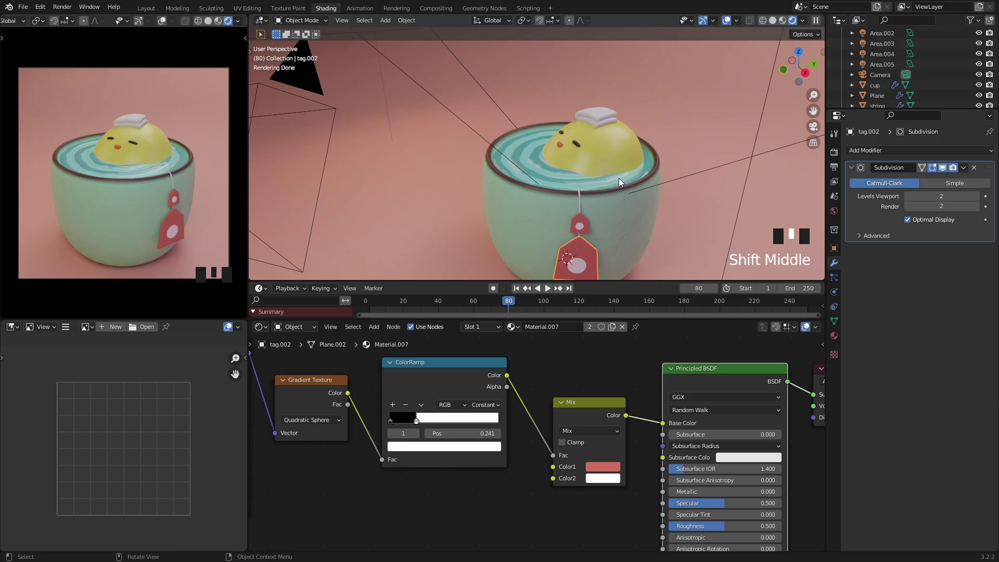
middle_drag(570, 171, 600, 169)
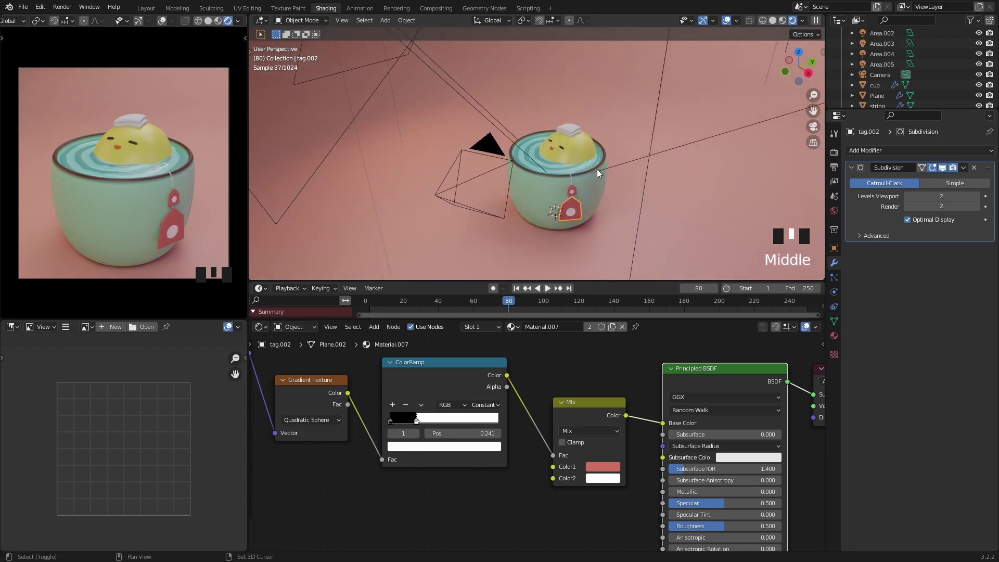
Step: Add a mesh plane and raise it along the Z axis until it hovers above the cup and chick
key(shift+a)
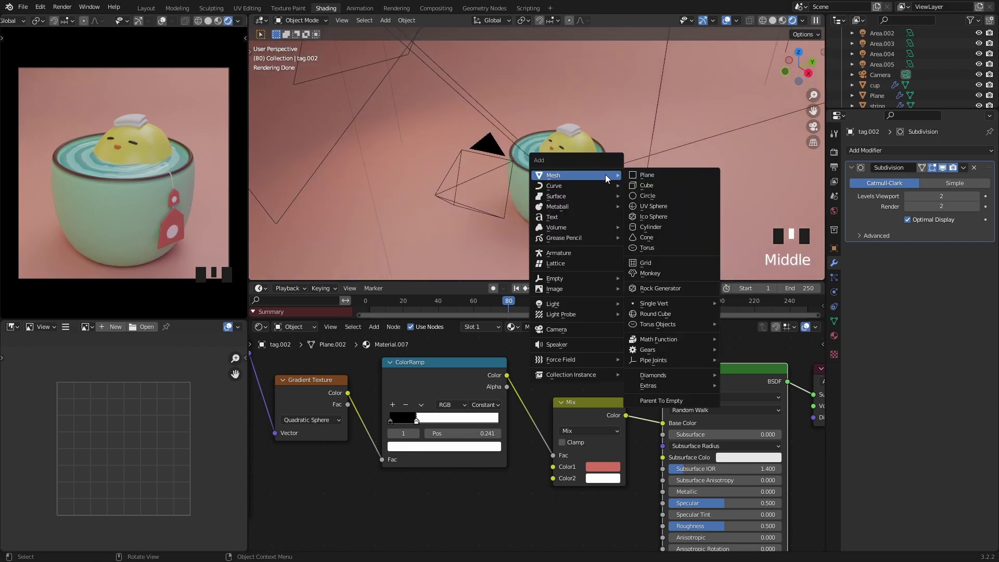
click(648, 175)
middle_drag(554, 153, 586, 147)
key(g)
key(z)
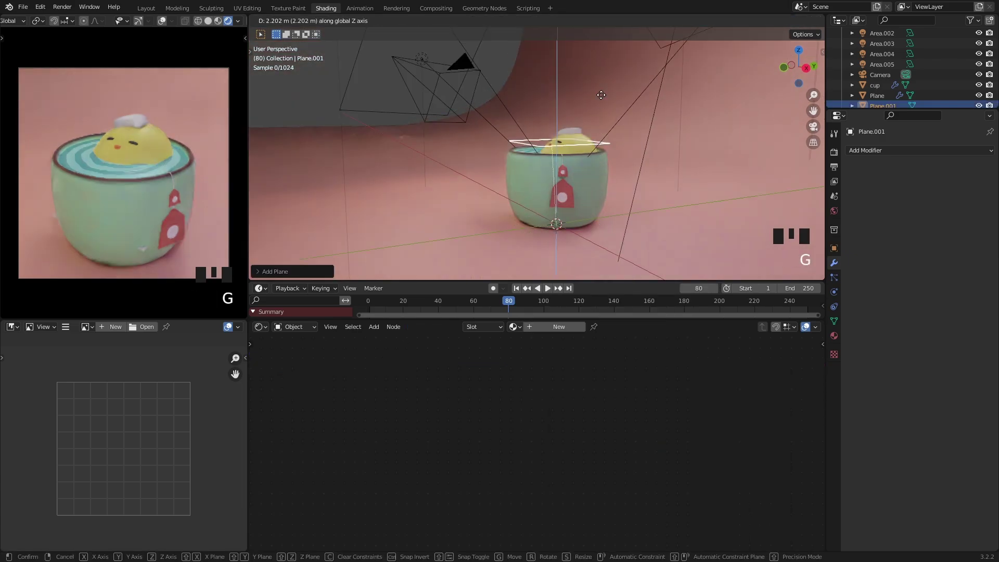
click(608, 89)
shift+middle_drag(607, 88, 629, 148)
scroll(601, 147, up, 2)
key(g)
key(z)
click(625, 130)
Step: Rotate the plane 90 degrees about the X axis so that it stands upright
key(r)
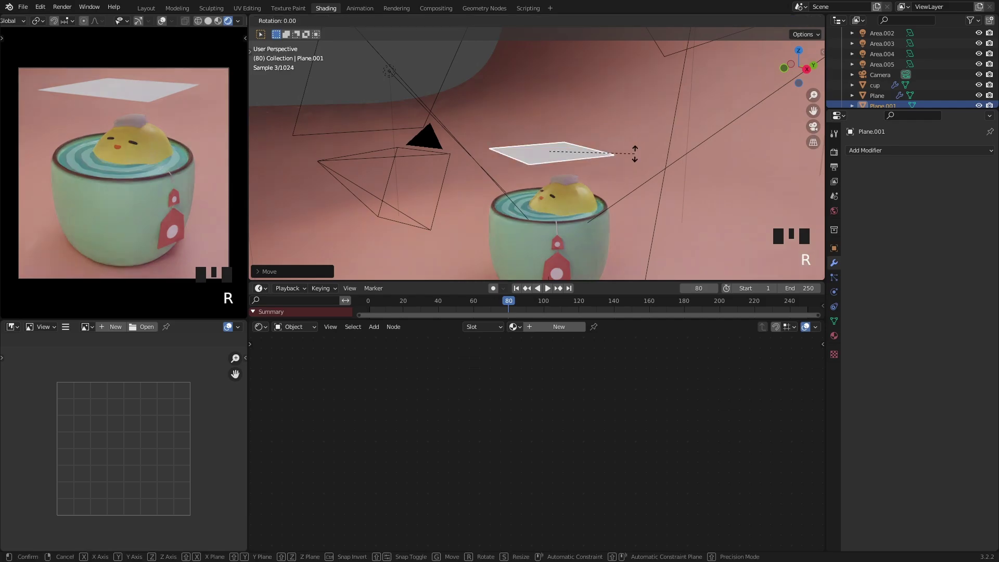
text(x)
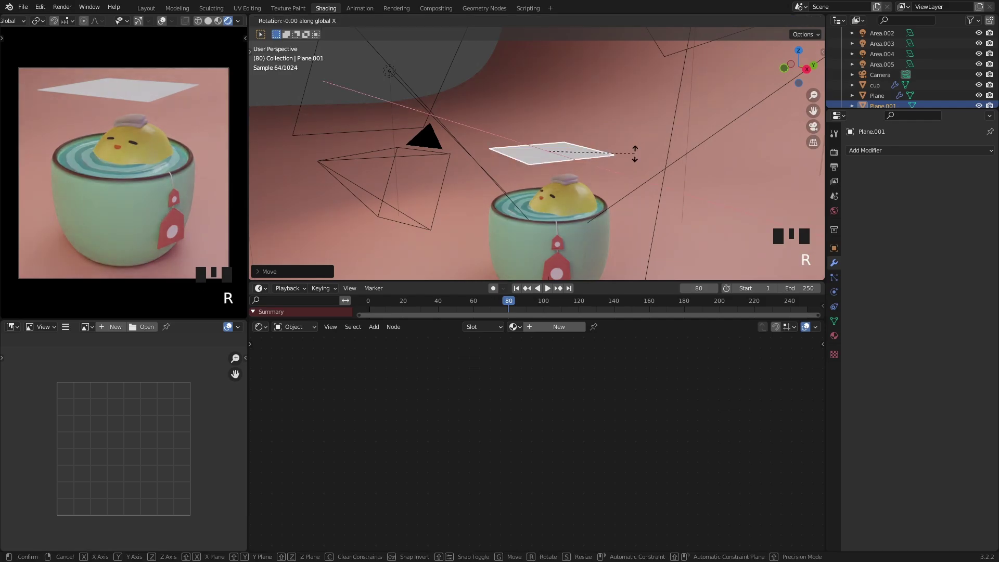
text(90)
key(Return)
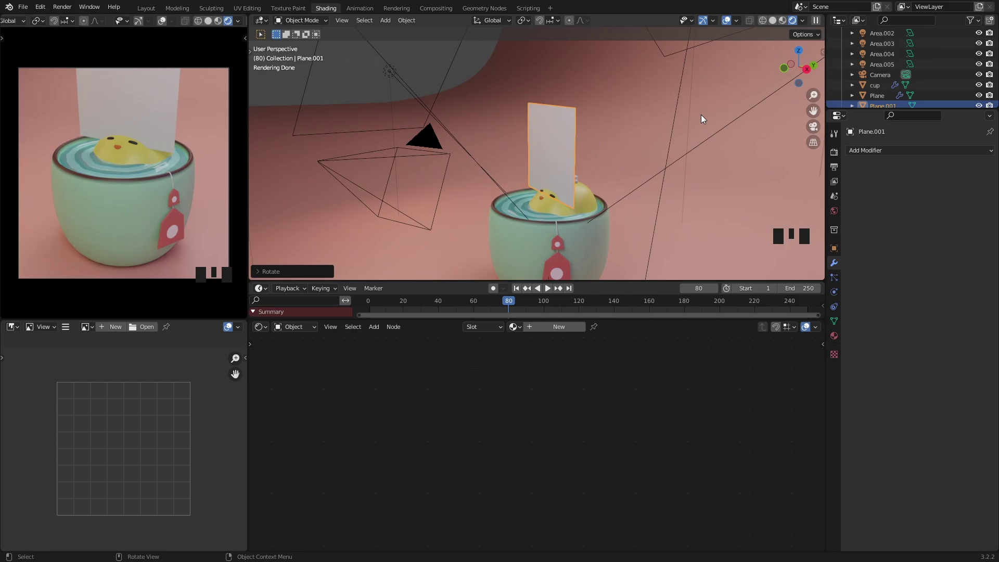
Step: Scale up the upright plane until it is wider than the cup
middle_drag(701, 114, 623, 163)
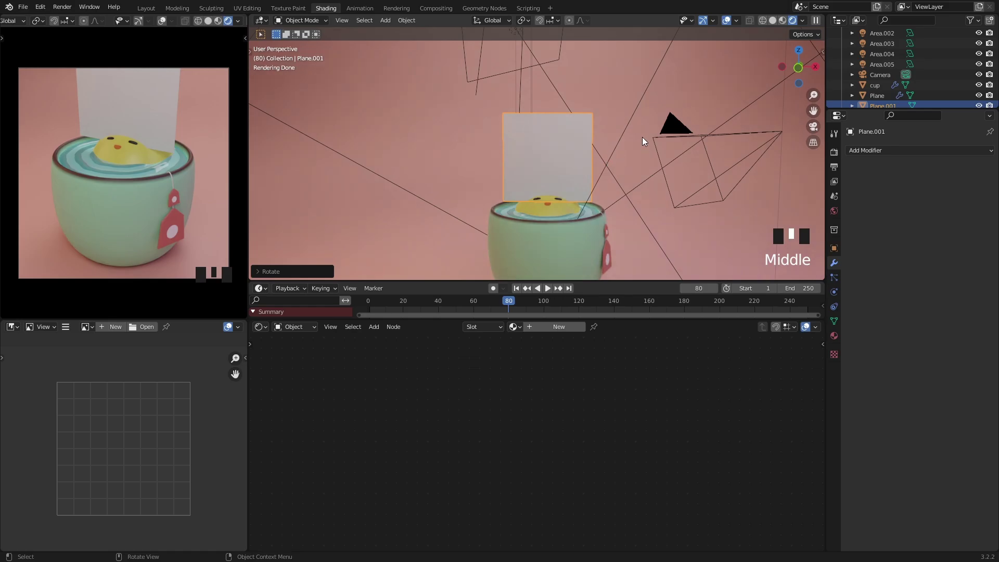
scroll(642, 136, down, 1)
key(s)
click(721, 118)
scroll(642, 147, down, 2)
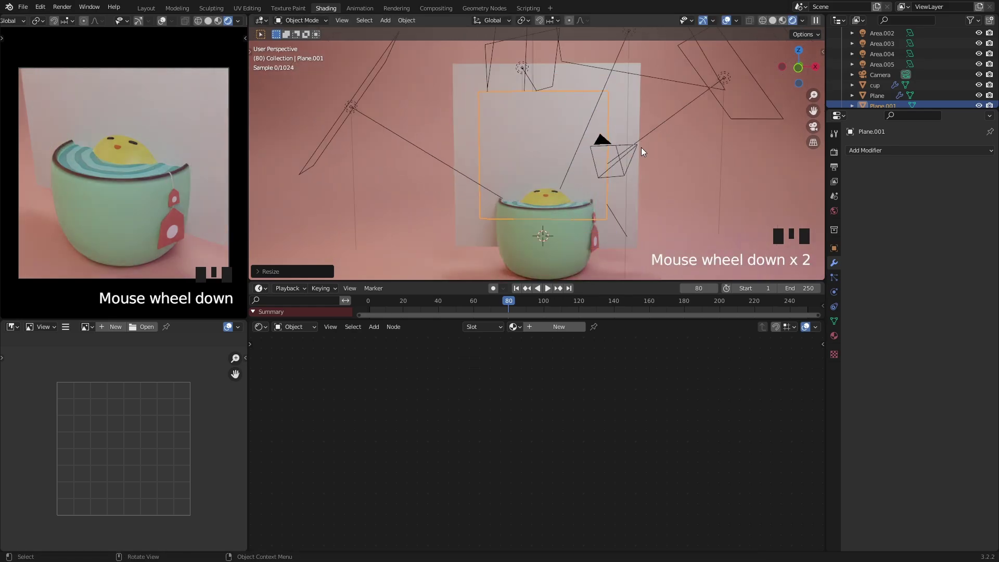
key(s)
click(638, 159)
Step: Move the upright plane upward so its lower edge is level with the cup's rim
key(g)
mouse_move(630, 160)
middle_down()
mouse_move(629, 149)
mouse_move(593, 162)
middle_up()
right_click(622, 142)
key(g)
right_click(612, 138)
key(g)
click(597, 113)
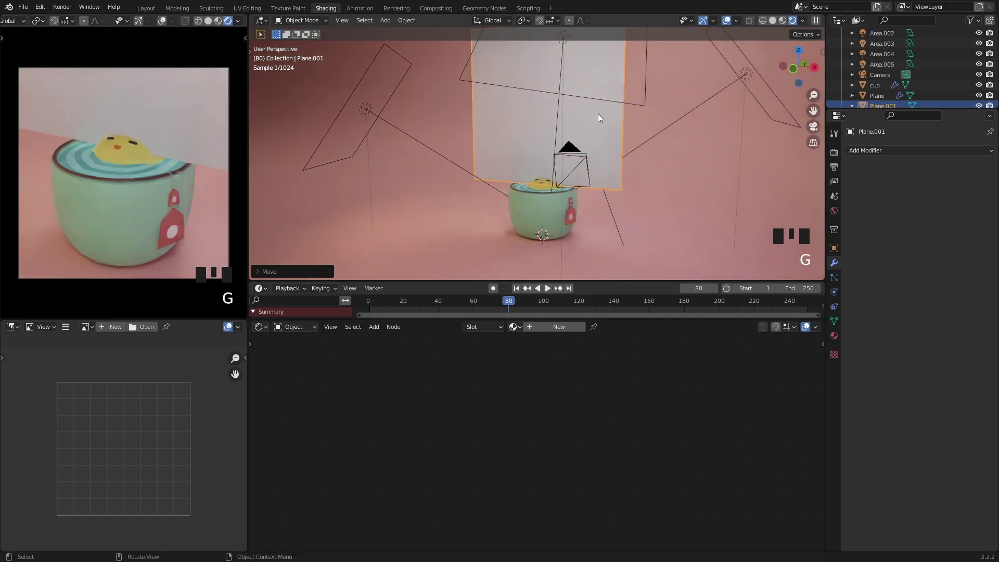
Step: Adjust the plane's size and raise it until its lower edge clears the towel on the chick's head
key(s)
click(610, 119)
middle_drag(610, 120, 575, 157)
scroll(542, 124, up, 3)
key(g)
click(611, 122)
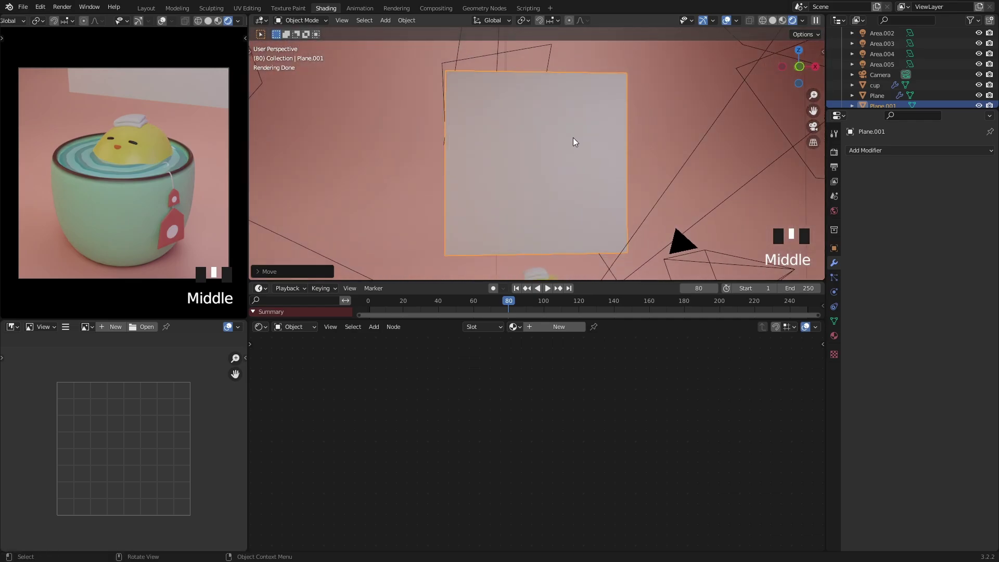
Step: Create a new material for the upright plane and make room for nodes before the Principled BSDF
click(567, 126)
click(582, 154)
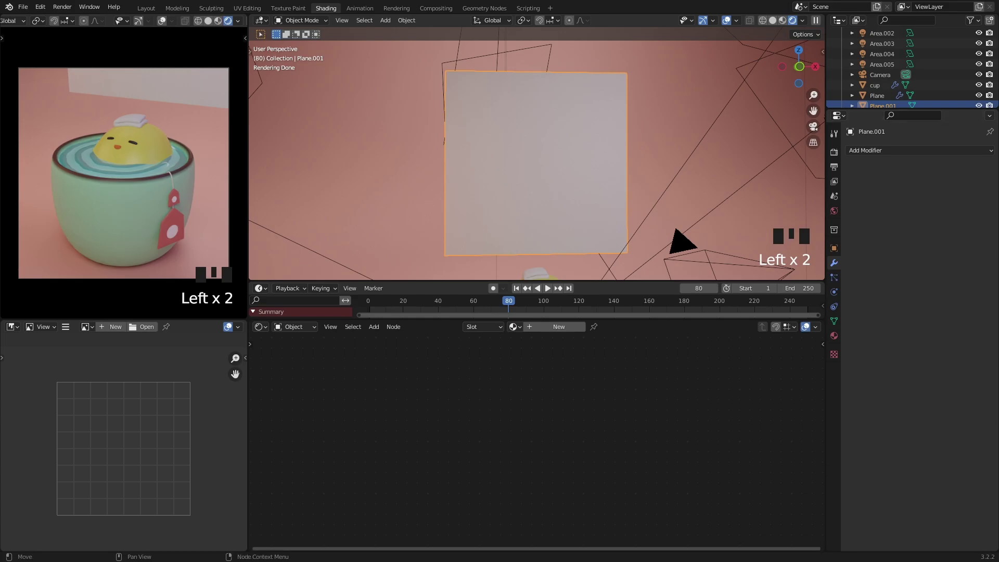
middle_drag(567, 113, 556, 123)
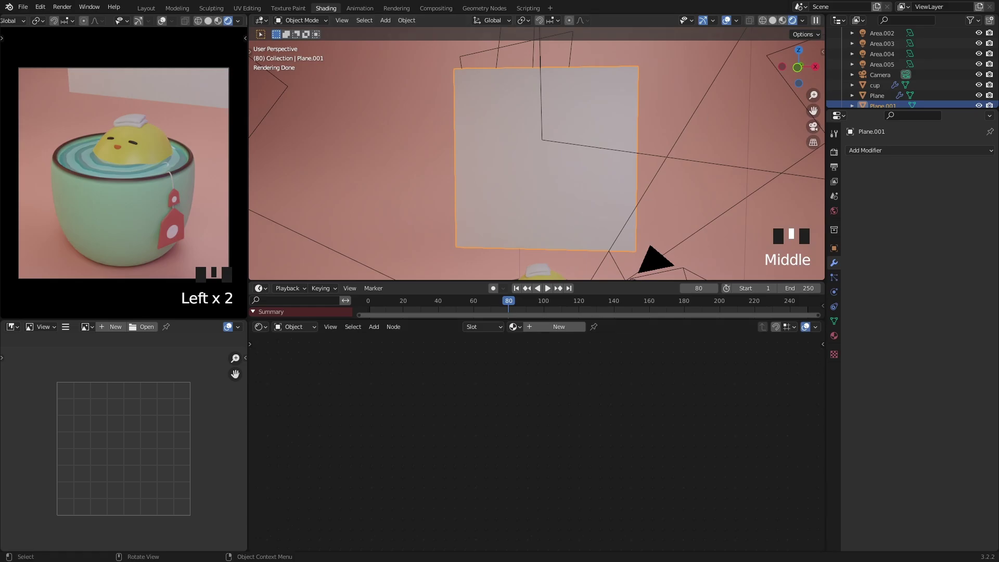
key(shift+a)
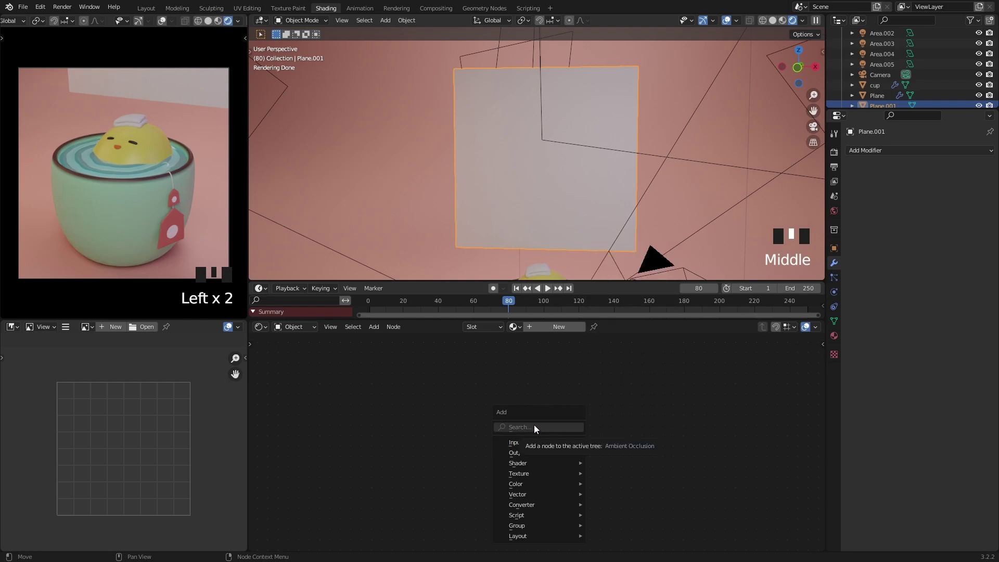
double_click(479, 416)
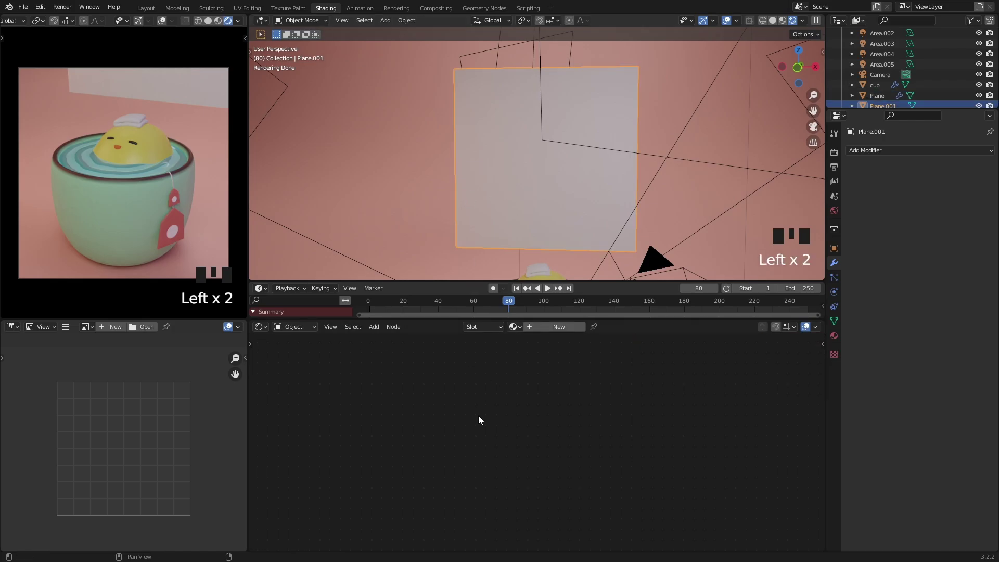
click(555, 325)
scroll(495, 385, down, 3)
middle_drag(459, 407, 557, 402)
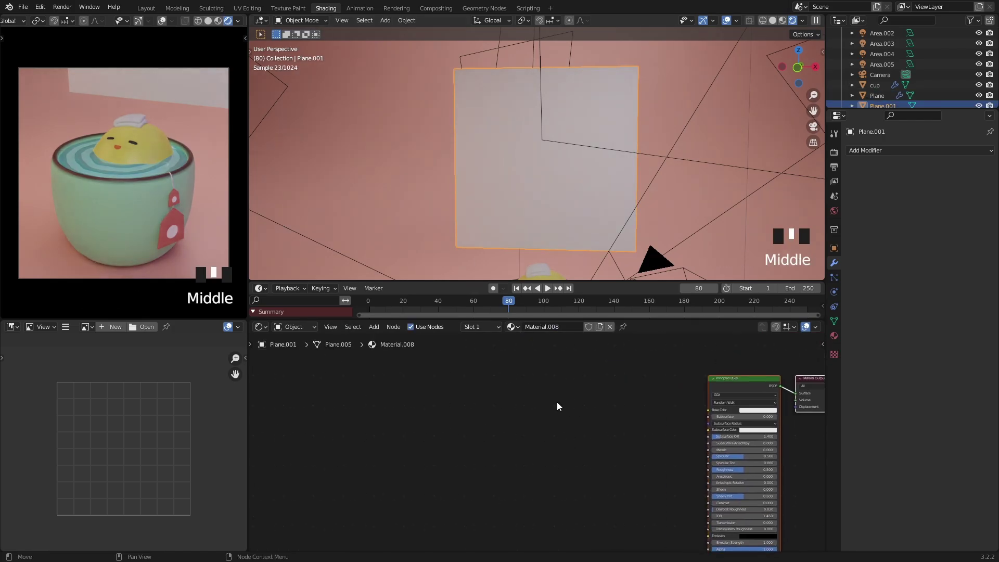
Step: Add a Wave Texture node in the empty area before the Principled BSDF
key(shift+a)
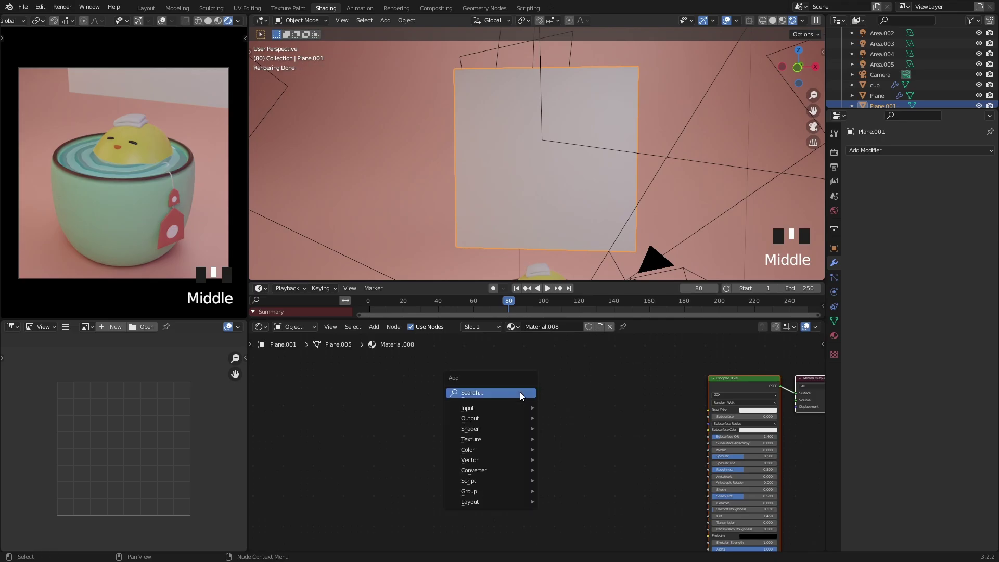
click(521, 394)
text(wav)
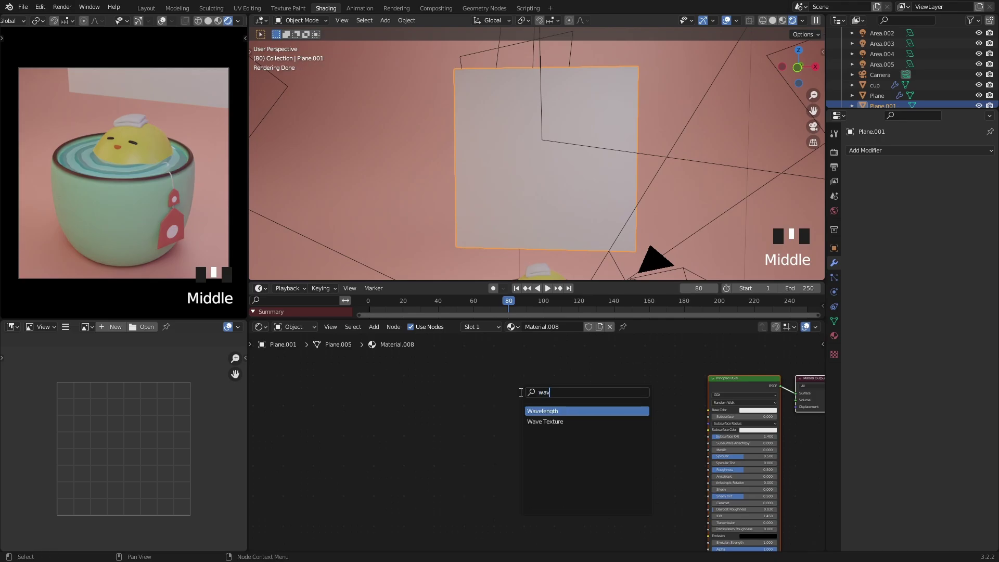
click(544, 421)
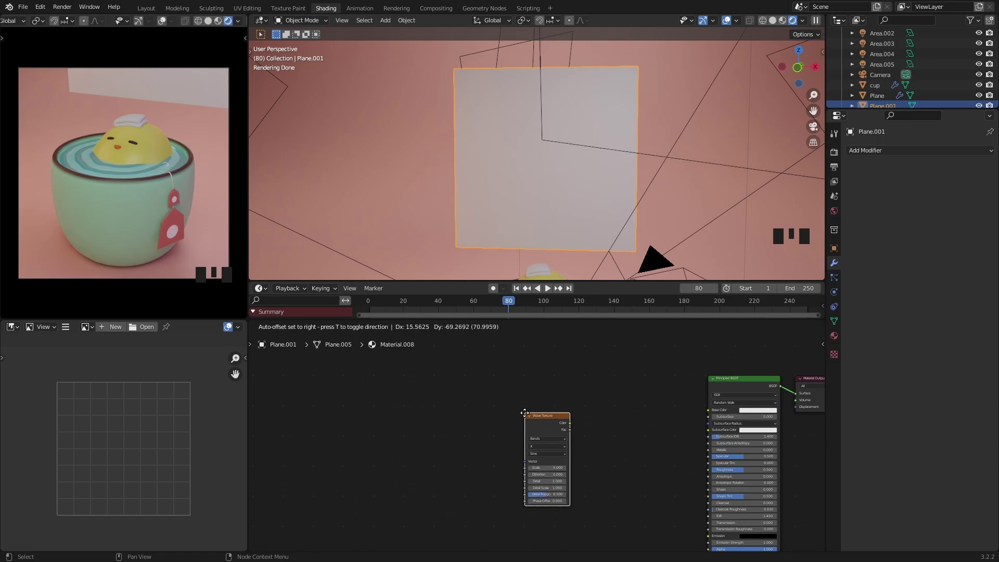
click(550, 406)
scroll(552, 405, up, 2)
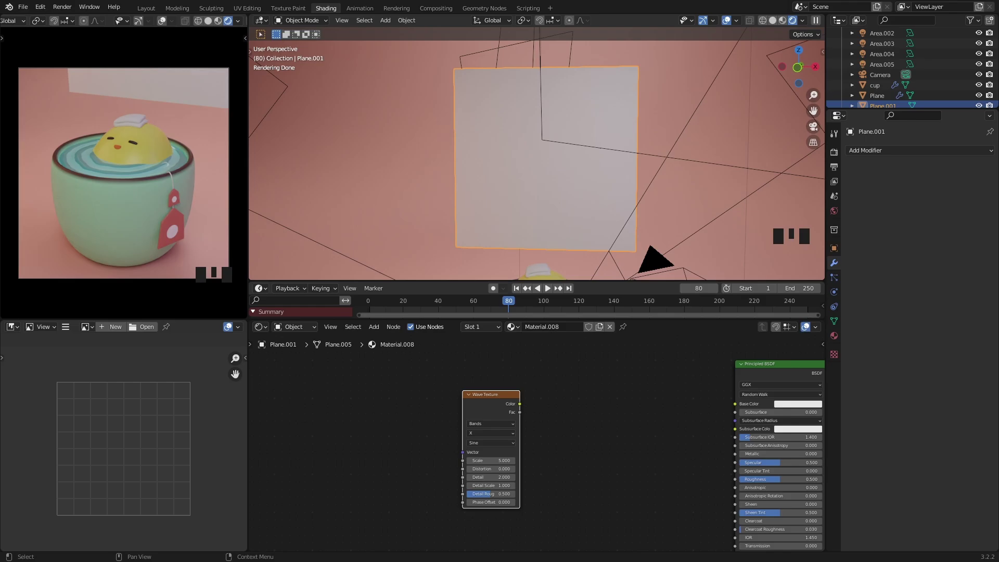
Step: Attach Mapping and Texture Coordinate nodes to the Wave Texture and link its Color to the Principled BSDF's Base Color
click(490, 394)
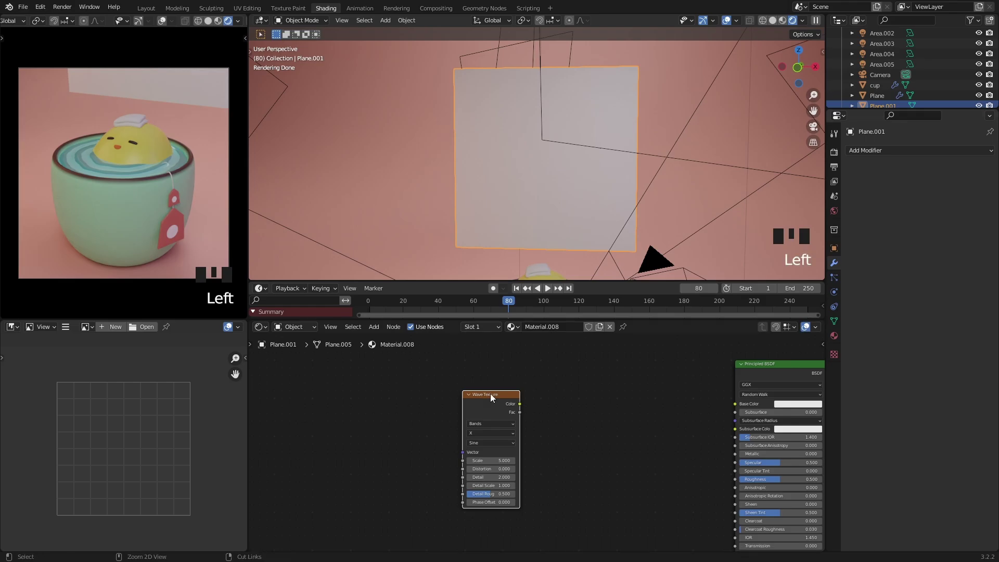
key(ctrl+t)
middle_drag(518, 390, 492, 392)
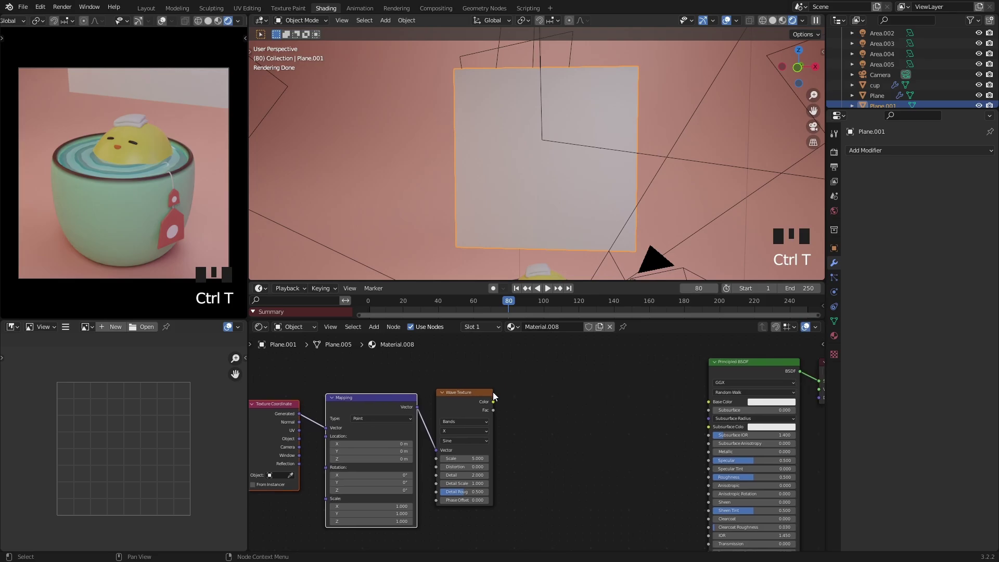
drag(493, 402, 709, 402)
scroll(574, 155, up, 1)
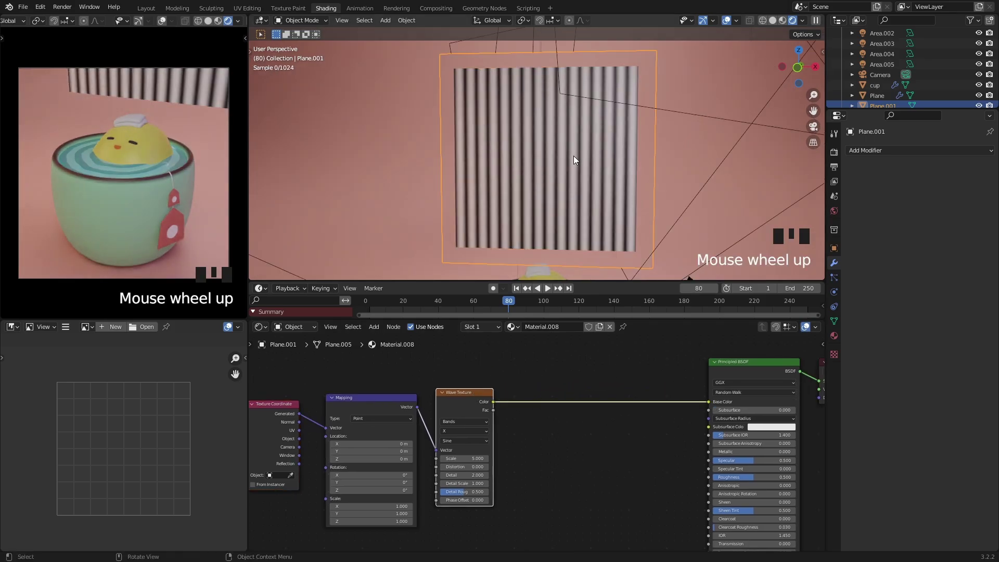
middle_drag(574, 155, 591, 90)
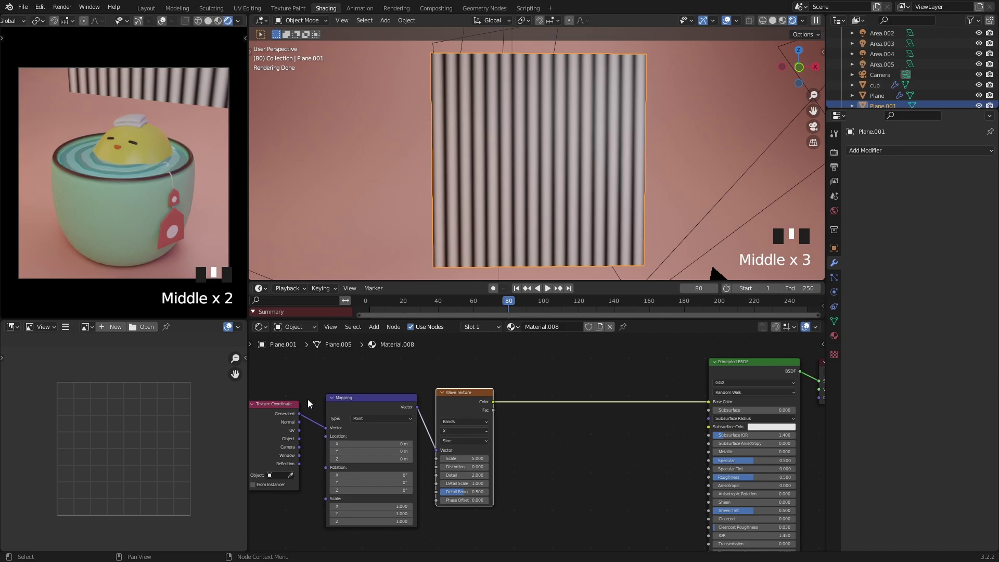
Step: Try lower Scale values on the Wave Texture, including 0.5 and 0.8, to get wider bands on the plane
scroll(364, 419, up, 2)
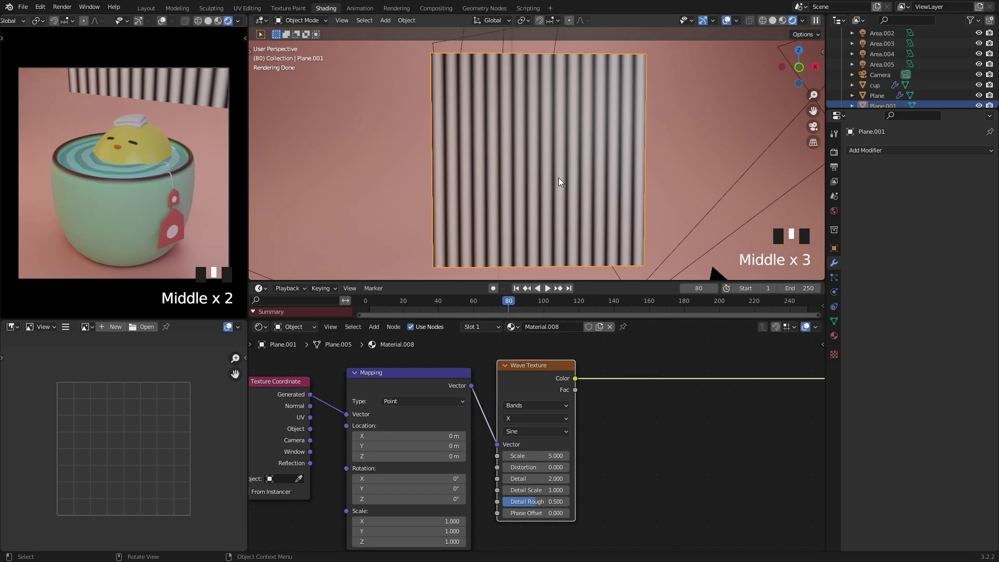
middle_drag(558, 177, 550, 30)
scroll(604, 472, up, 1)
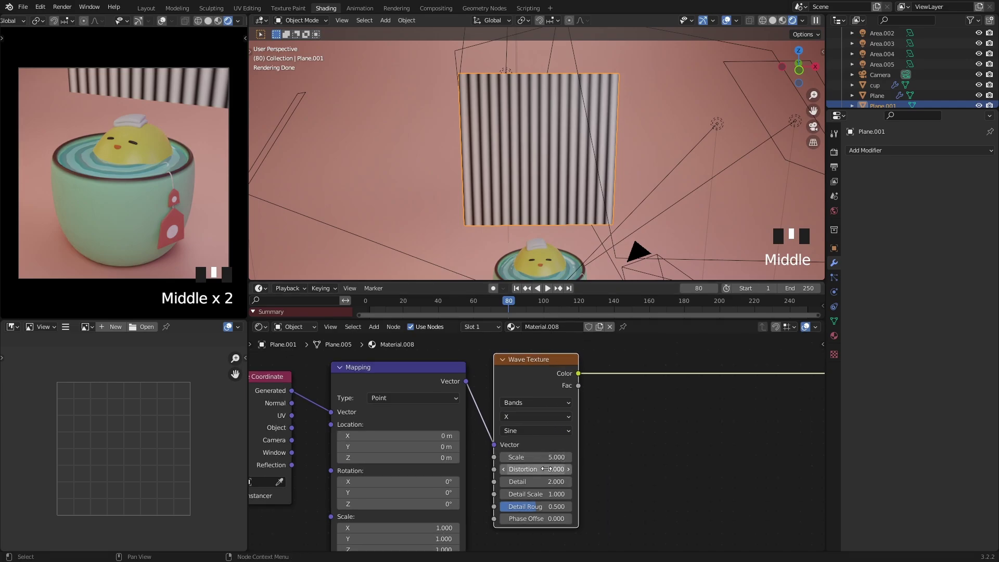
shift+drag(539, 462, 559, 457)
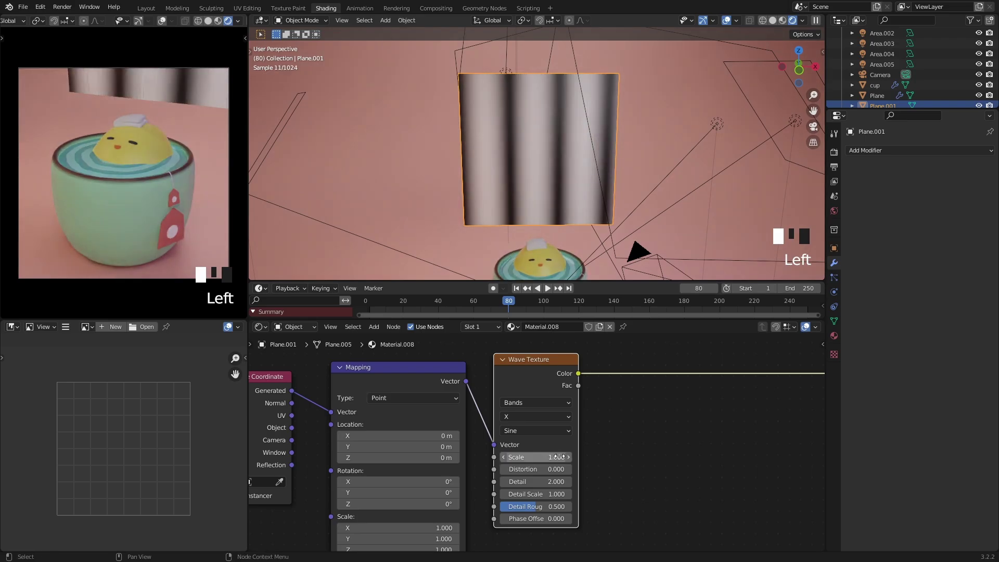
double_click(559, 457)
text(.5)
key(Return)
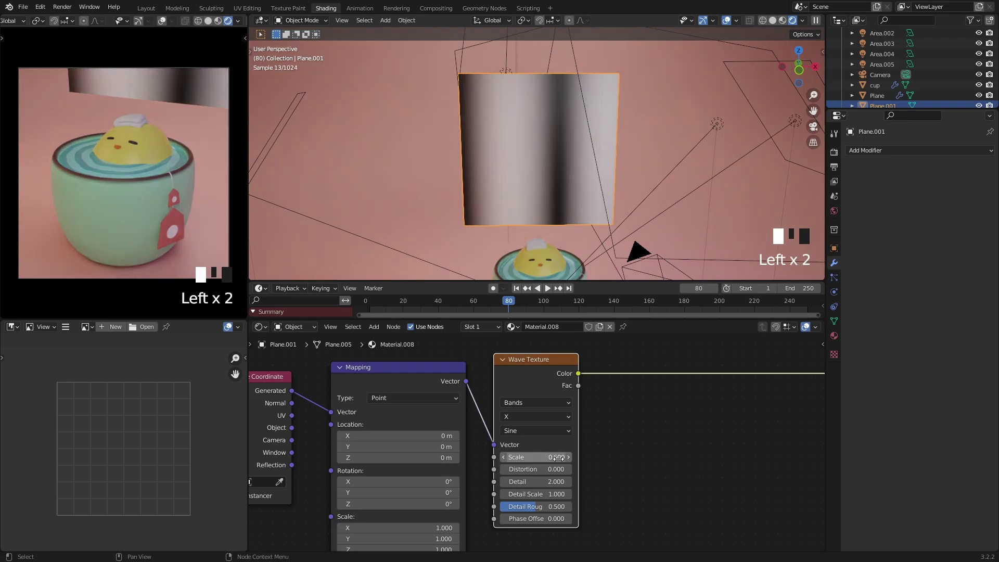
triple_click(558, 458)
text(.8)
key(Return)
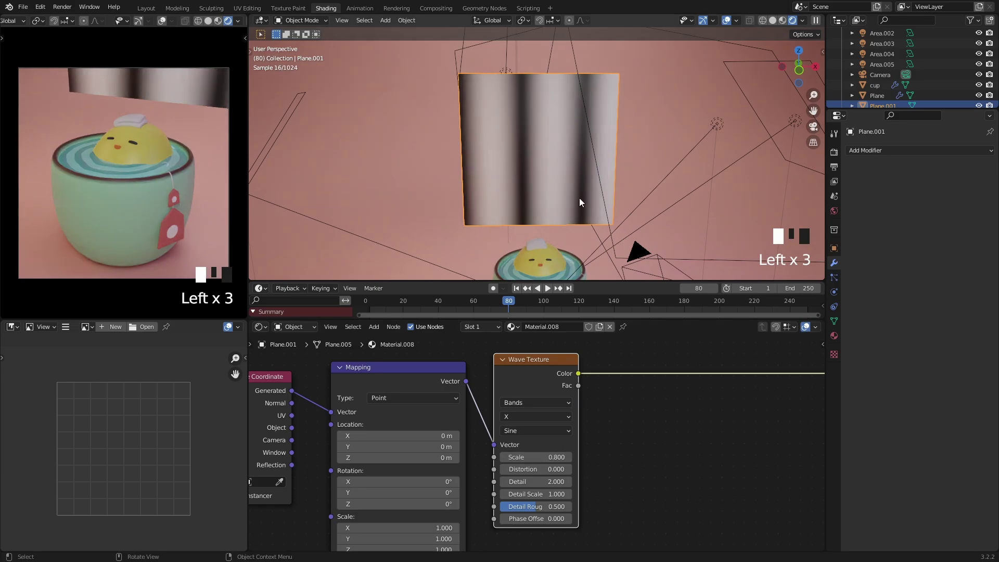
Step: Set the Wave Texture's Scale to 0.980 and its Distortion to 7.080
shift+drag(557, 457, 598, 457)
middle_drag(556, 145, 561, 219)
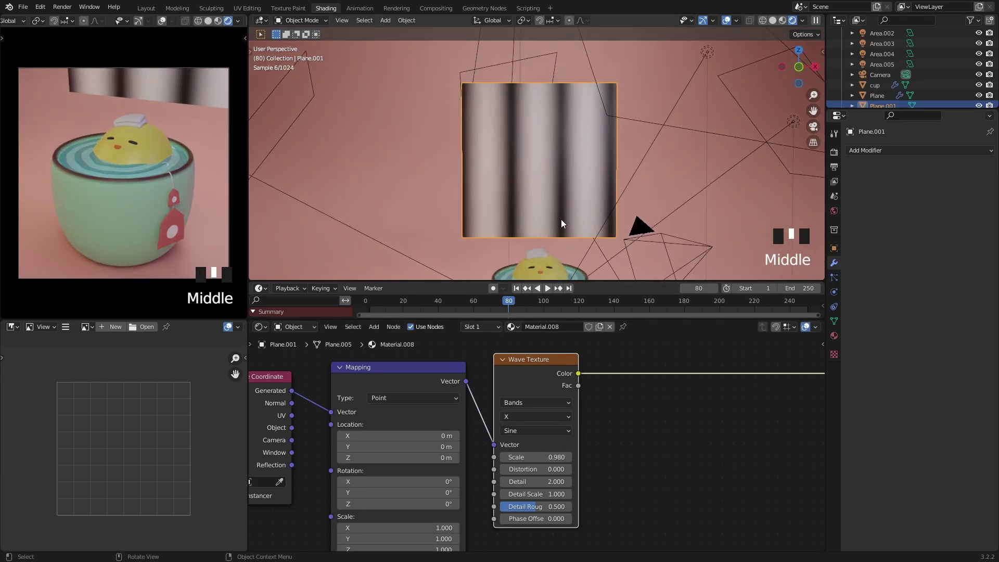
scroll(515, 178, up, 1)
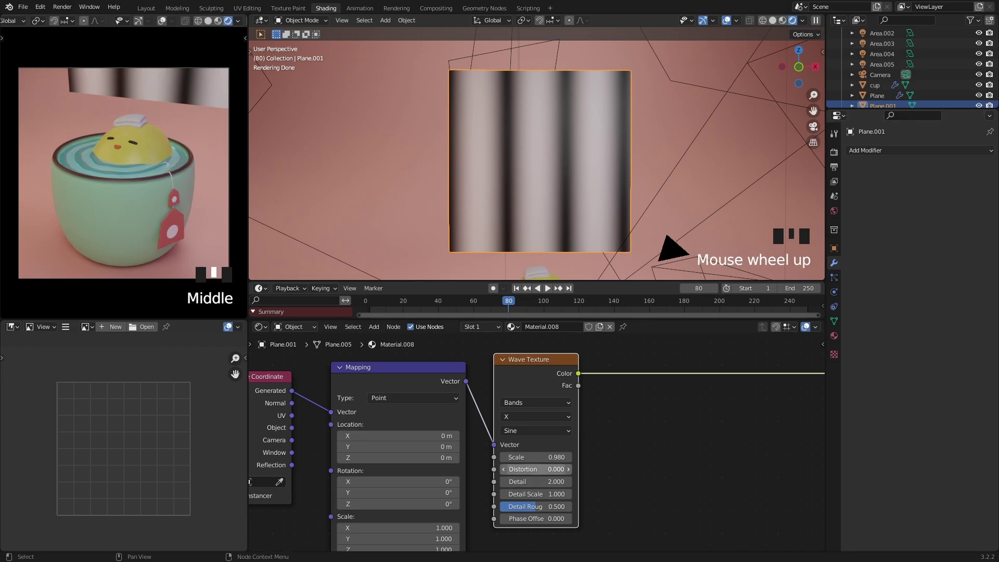
mouse_move(536, 469)
mouse_down()
mouse_move(582, 469)
mouse_move(536, 469)
mouse_up()
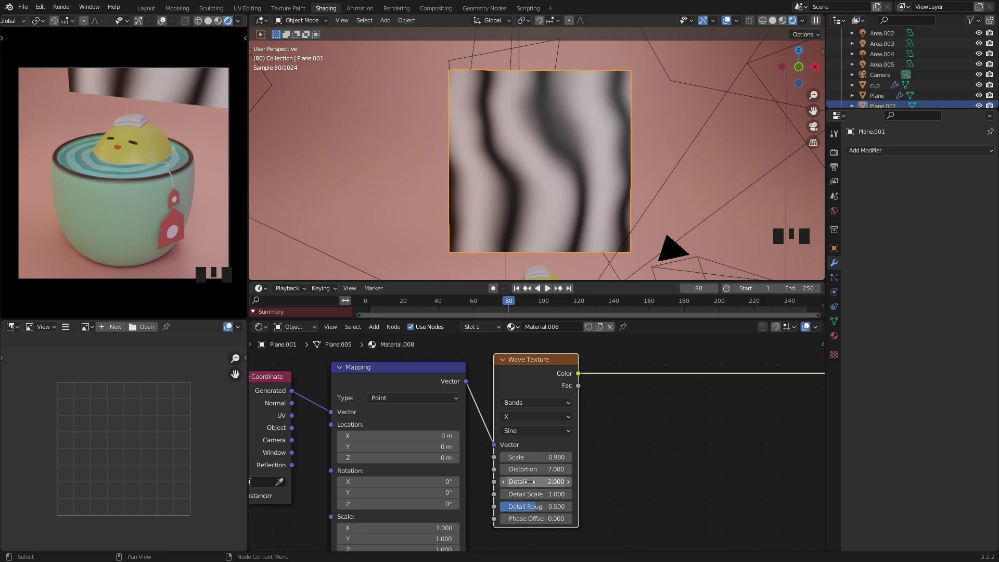
Step: Try a Detail of 6.330 on the Wave Texture and undo the change
shift+drag(530, 482, 565, 482)
scroll(551, 175, up, 3)
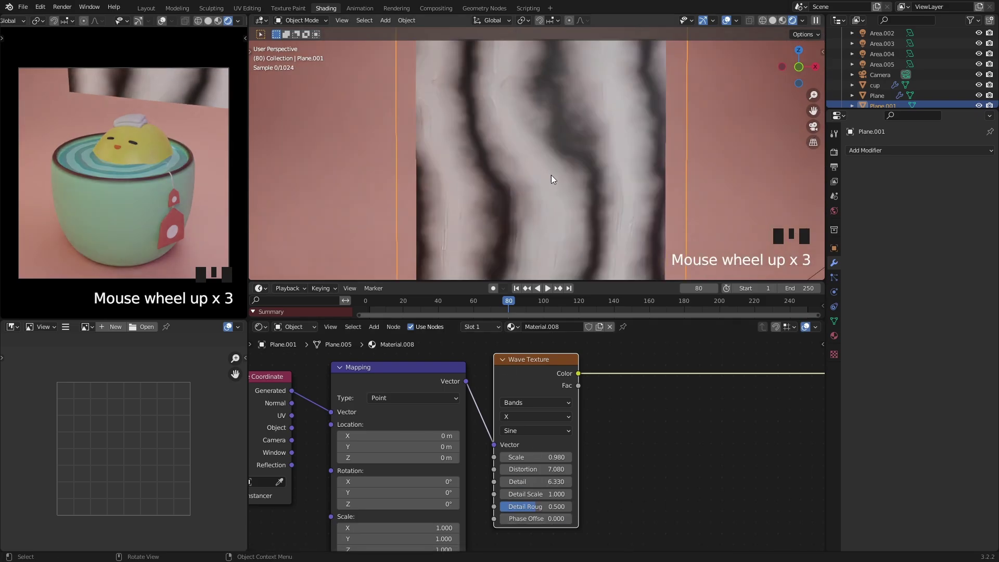
key(ctrl+z)
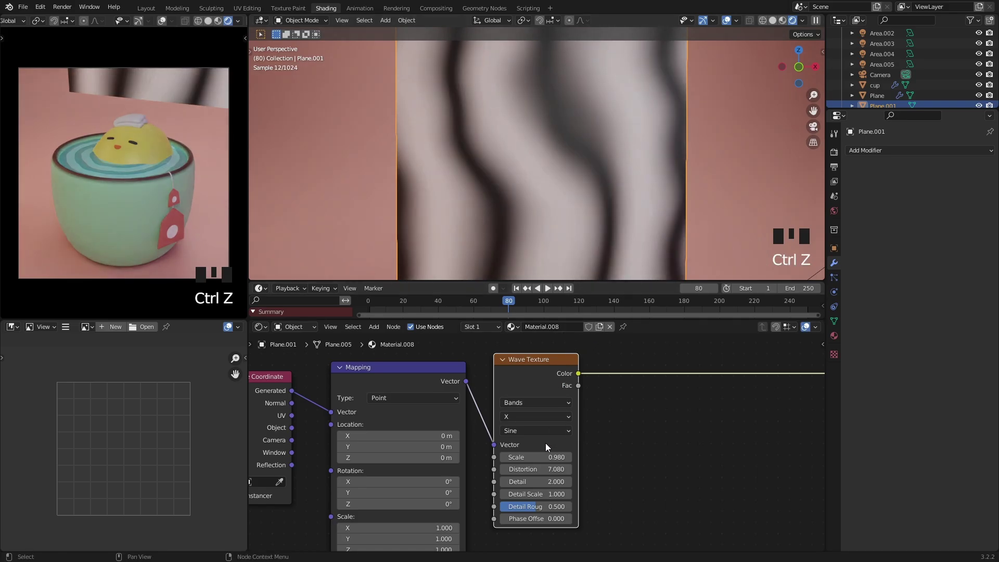
Step: Set the Wave Texture's Detail to 2.070 and its Detail Scale to 1.640
shift+drag(541, 481, 544, 481)
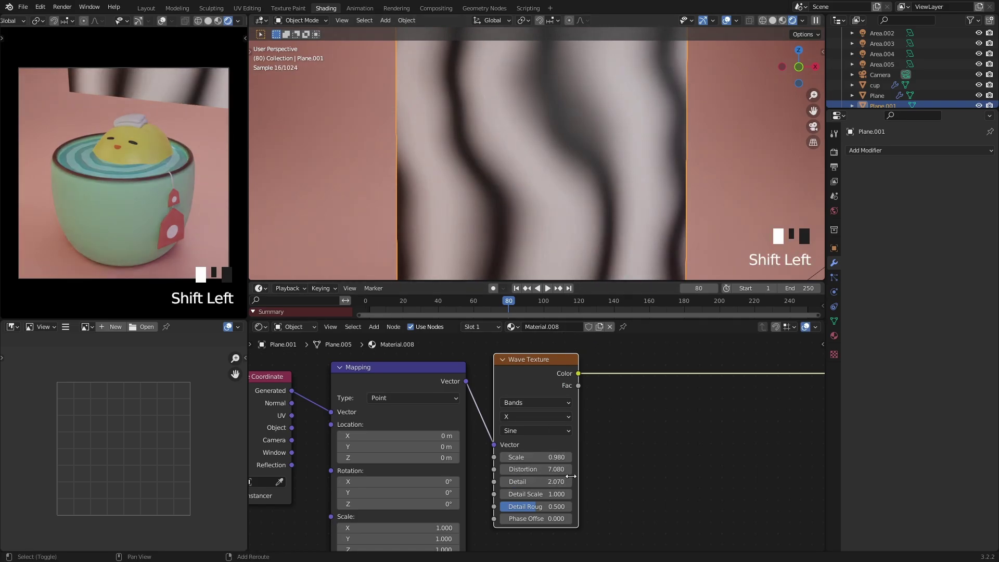
middle_drag(607, 471, 603, 461)
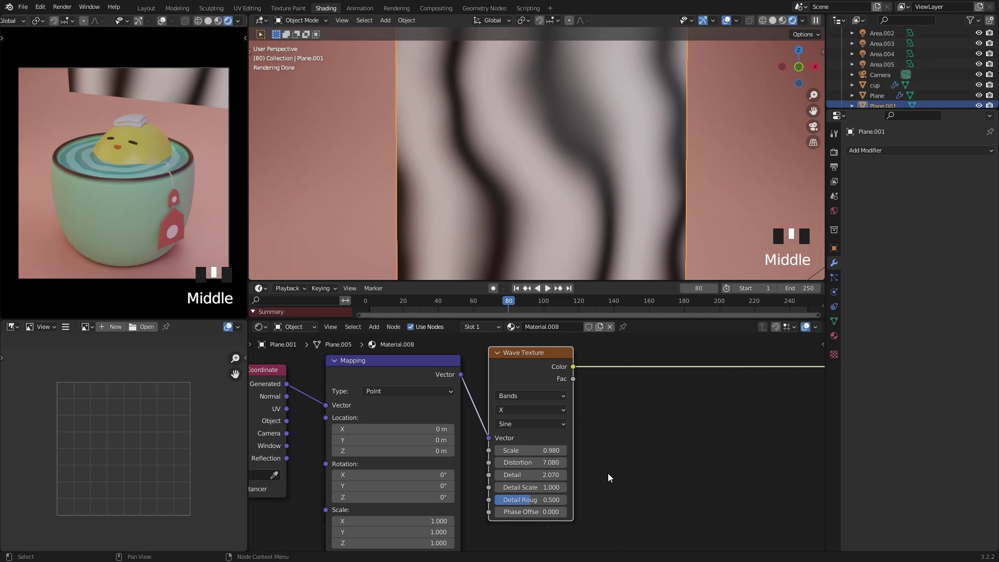
shift+drag(526, 487, 547, 487)
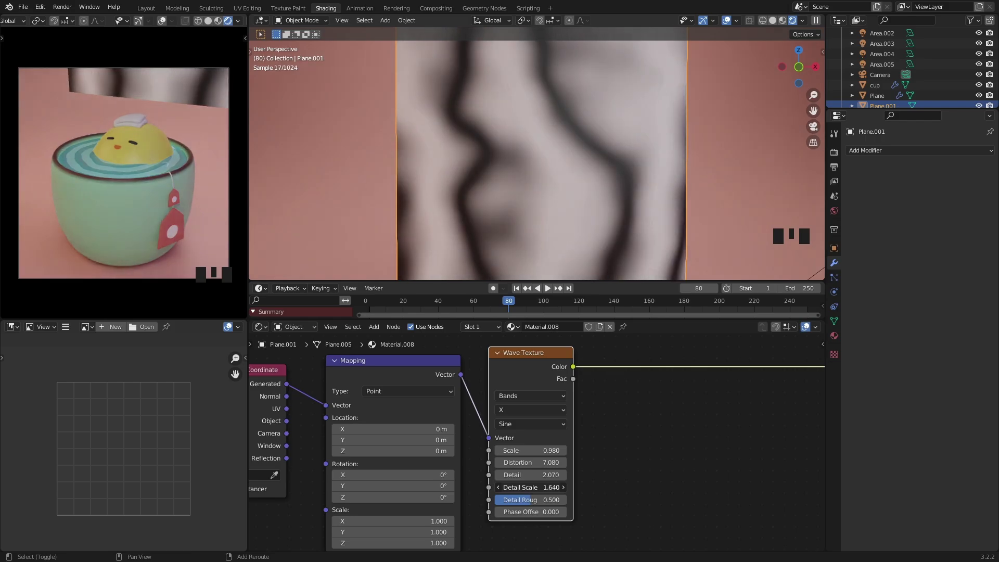
Step: Move the timeline's current frame to 24
scroll(528, 176, up, 2)
scroll(546, 189, down, 1)
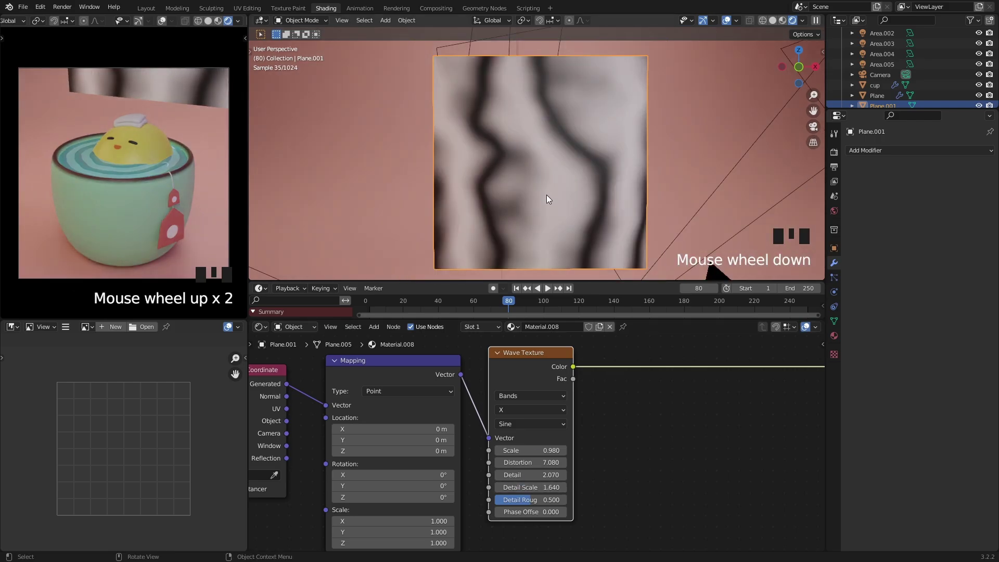
click(451, 306)
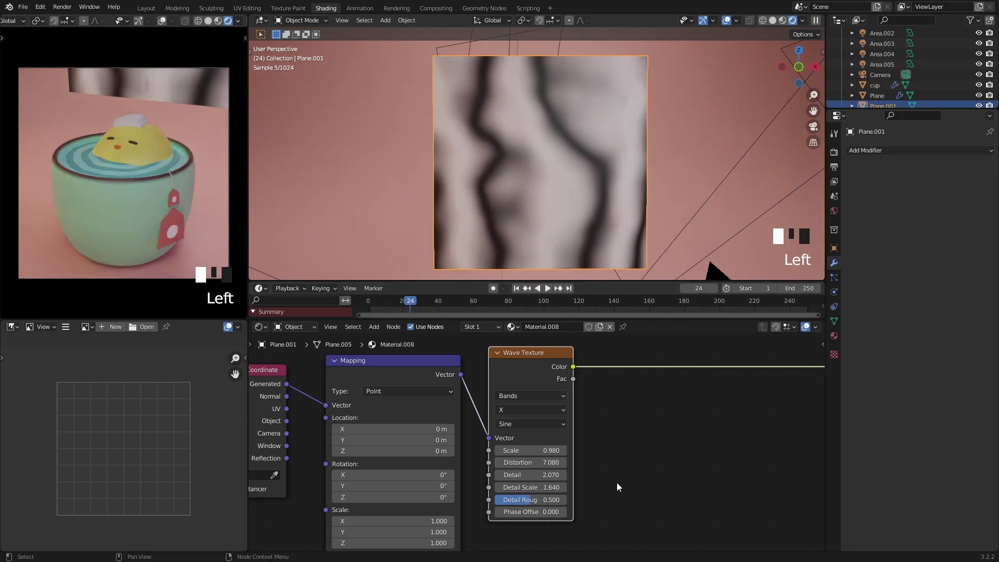
Step: Set the Wave Texture's Distortion to 5.150, leaving its Phase Offset at 0
middle_drag(584, 487, 607, 456)
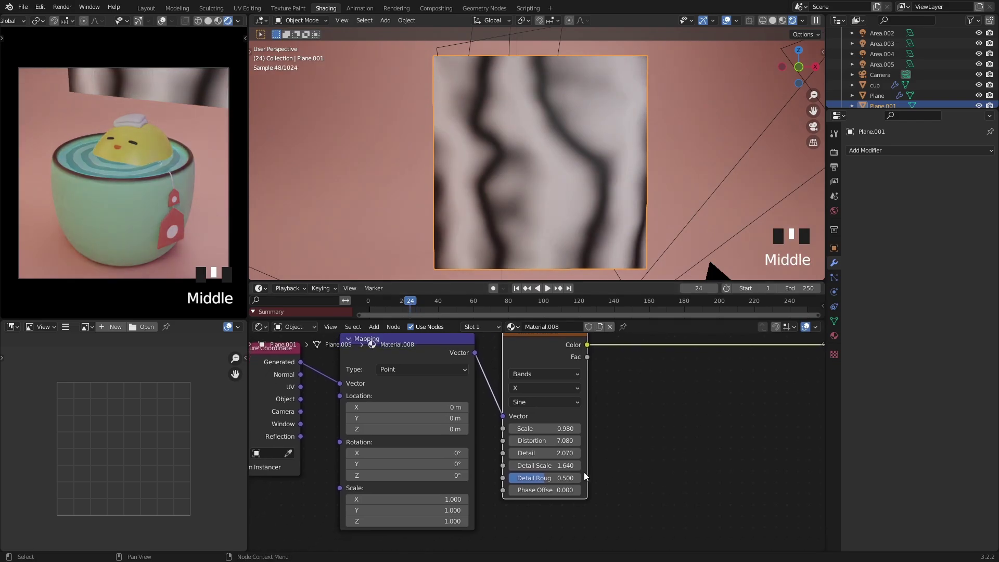
mouse_move(542, 490)
mouse_down()
mouse_move(576, 490)
mouse_move(515, 490)
mouse_move(533, 490)
mouse_up()
right_click(542, 490)
right_click(542, 490)
right_click(542, 490)
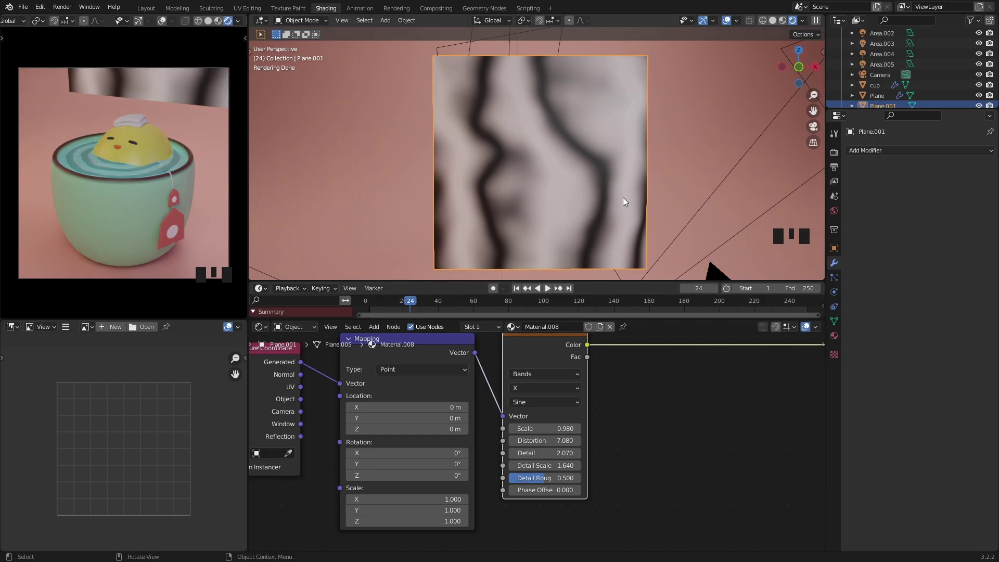
shift+drag(550, 440, 540, 440)
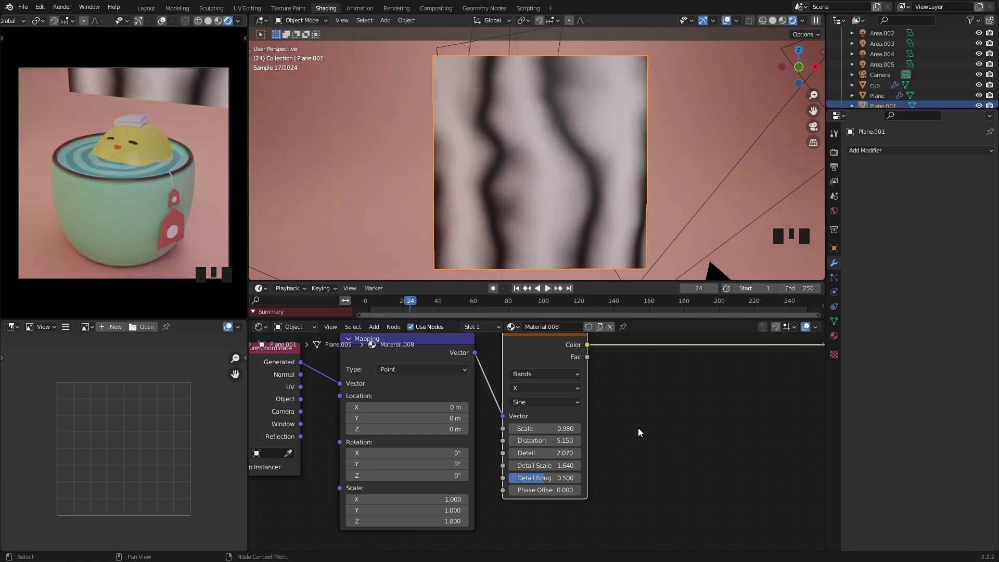
Step: Try a Z rotation of 45.2° on the Mapping node and undo it
scroll(638, 427, down, 1)
middle_drag(637, 428, 682, 423)
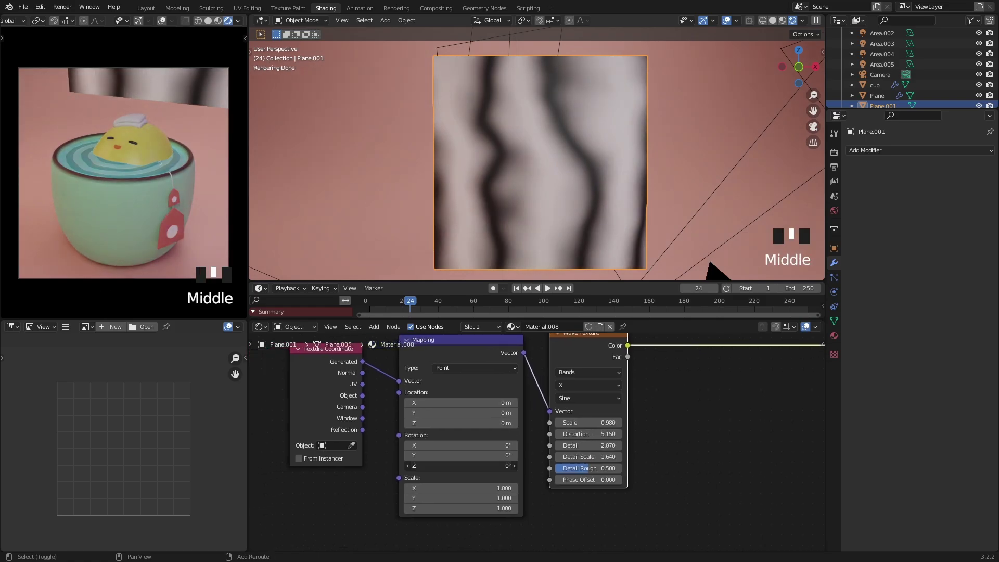
shift+drag(460, 466, 513, 466)
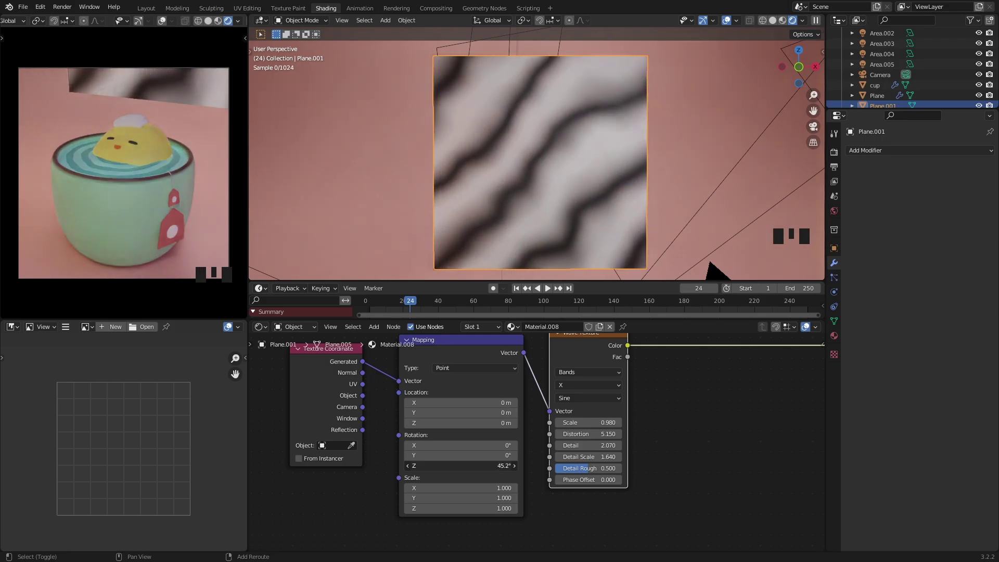
key(ctrl+z)
key(Tab)
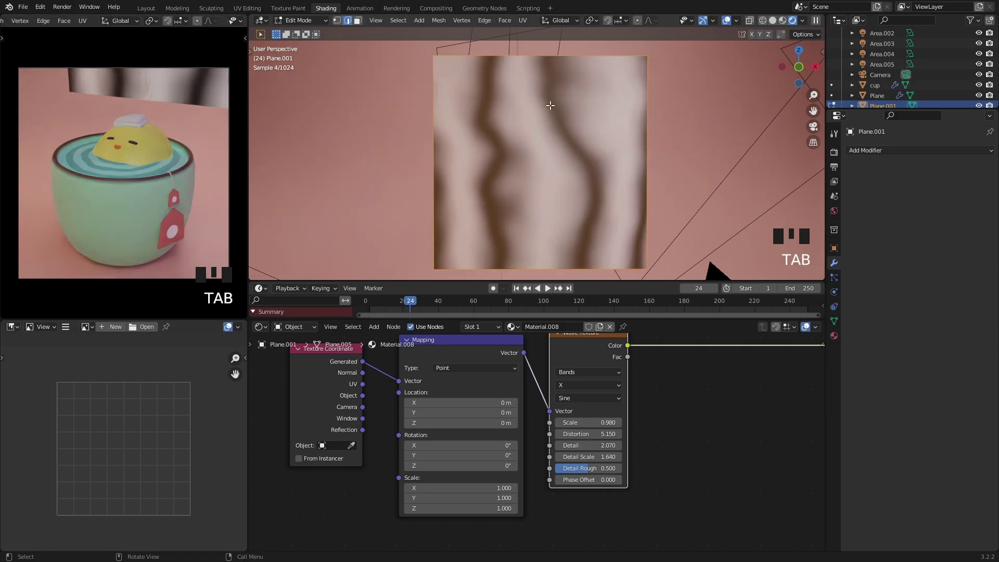
key(r)
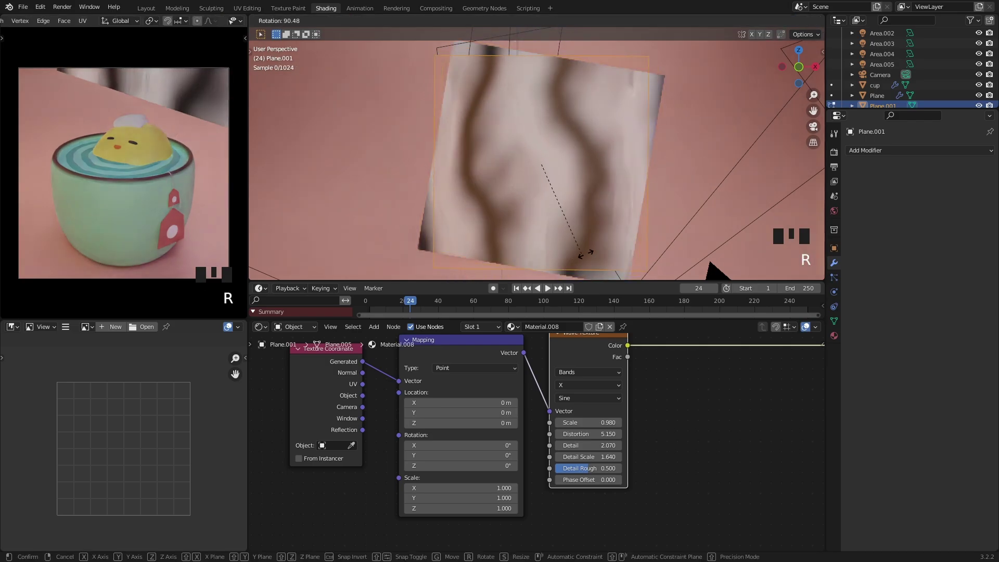
key(Escape)
key(Tab)
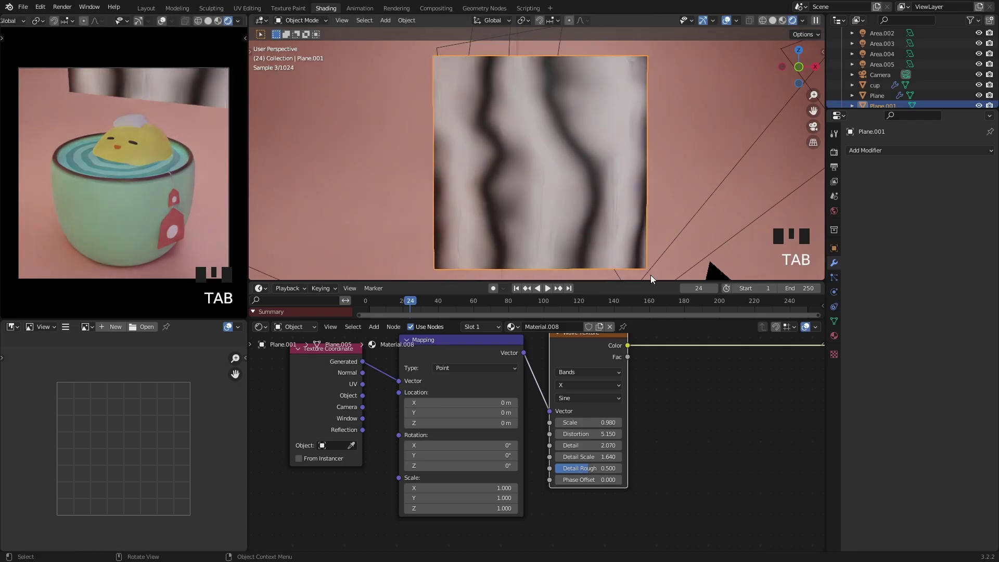
click(687, 344)
double_click(626, 177)
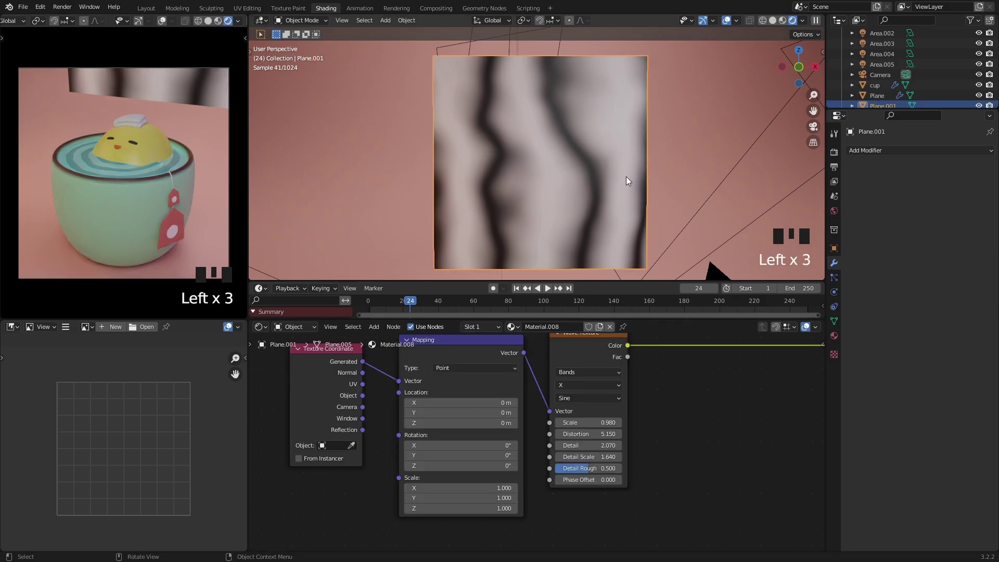
Step: Try Z rotations of 180° and 90° on the Mapping node, and undo the 90° one
mouse_move(458, 465)
shift+mouse_down()
mouse_move(499, 465)
mouse_move(450, 466)
shift+mouse_up()
click(464, 465)
text(180)
key(Return)
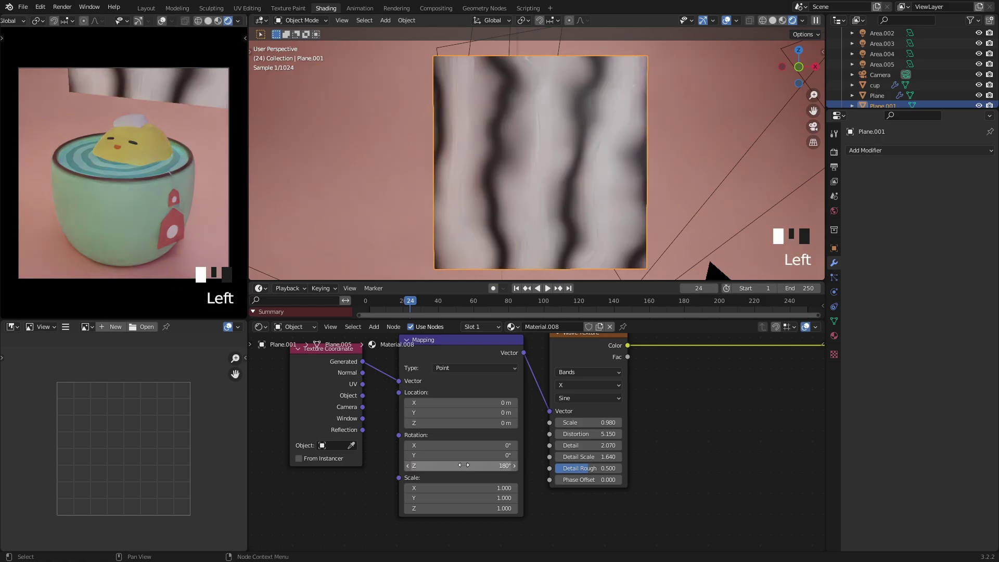
click(463, 465)
text(90)
key(Return)
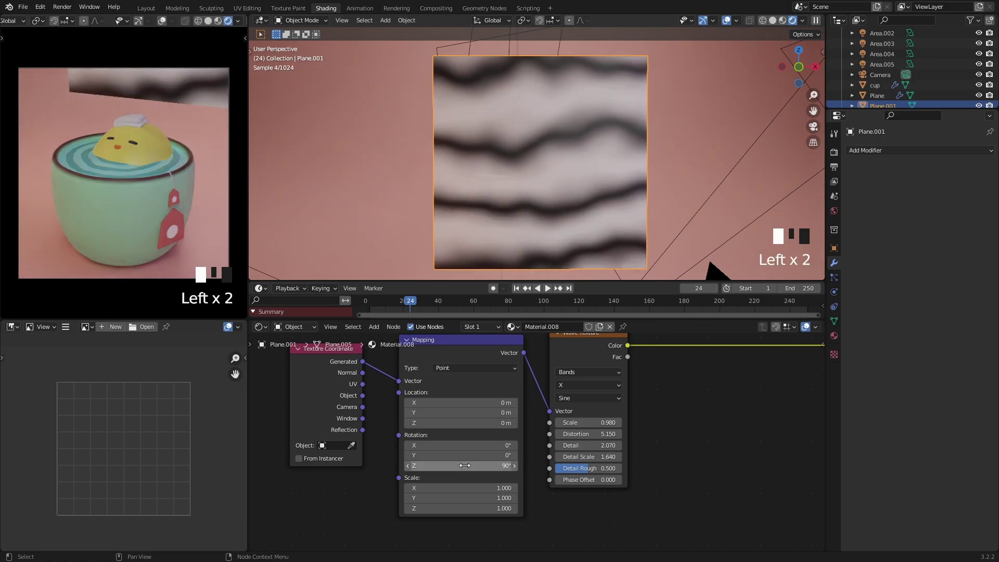
key(ctrl+z)
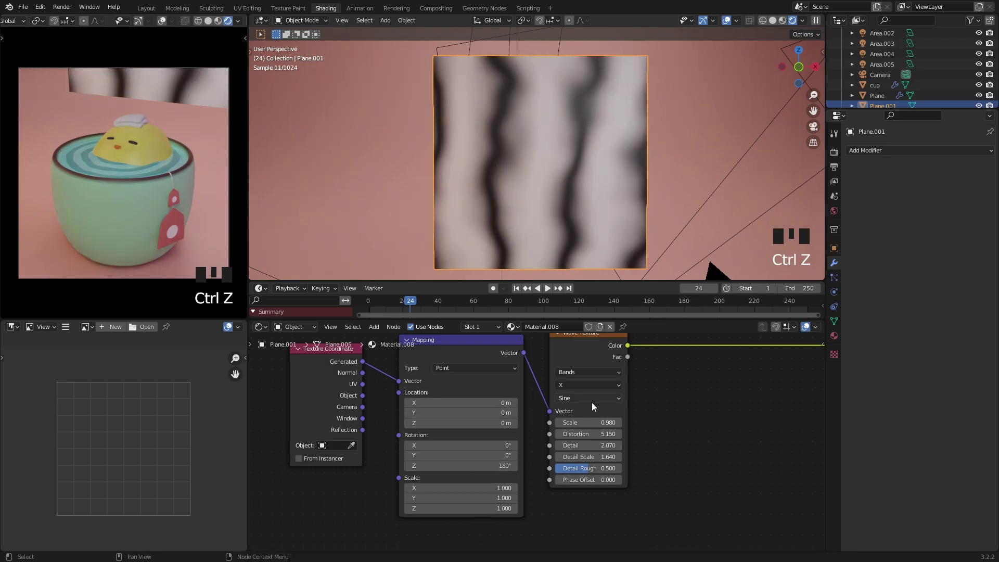
Step: Try the Y band direction on the Wave Texture, undo it, and reset the Mapping node's Z rotation to 0°
drag(585, 388, 574, 408)
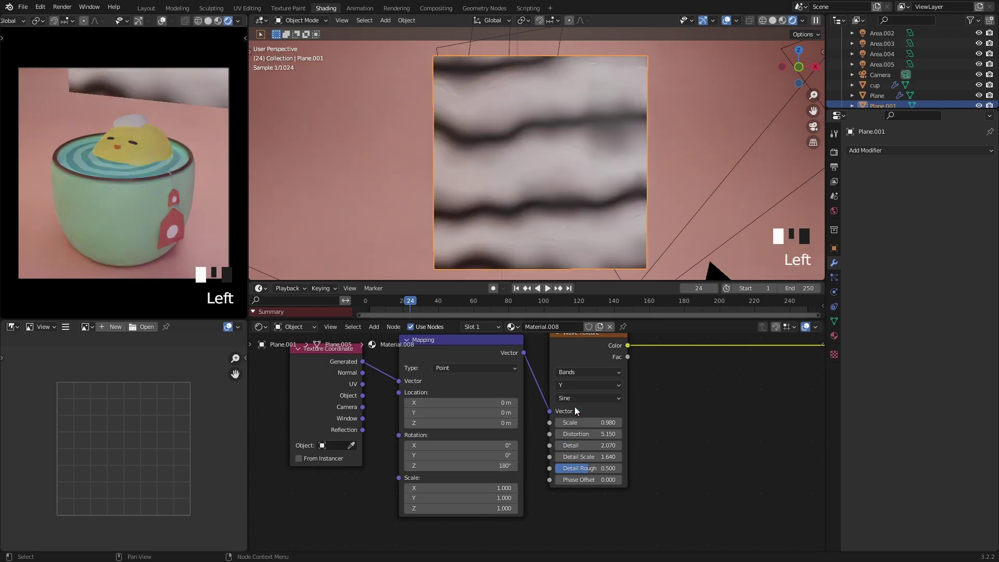
key(ctrl+z)
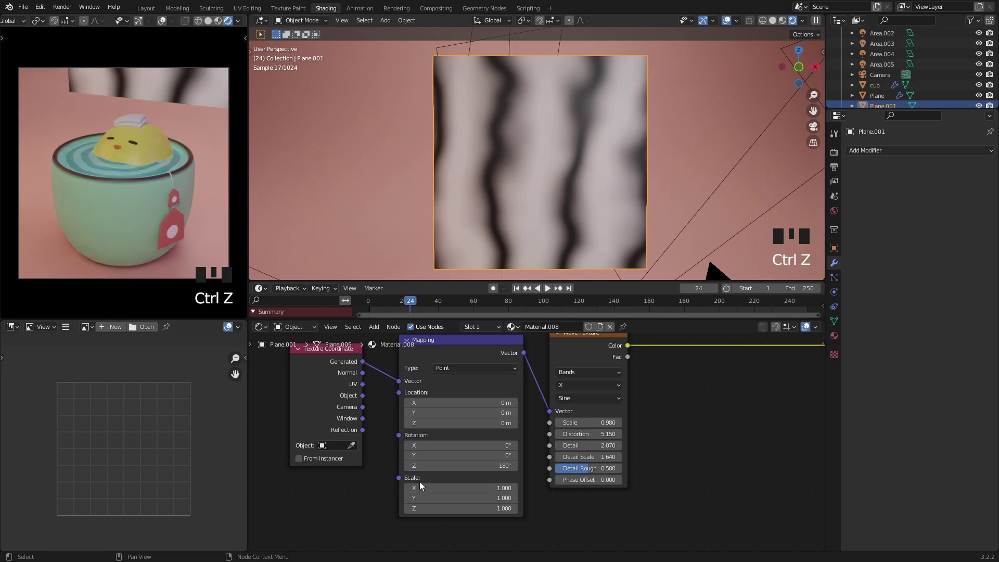
click(456, 466)
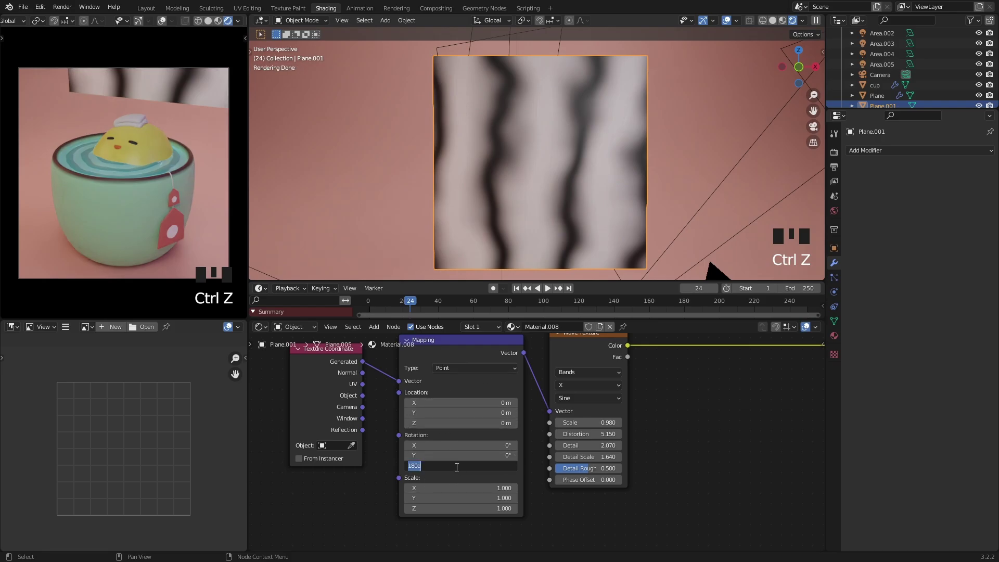
text(0)
click(490, 478)
Step: Try a different Y rotation and Y location on the Mapping node and revert both
click(465, 456)
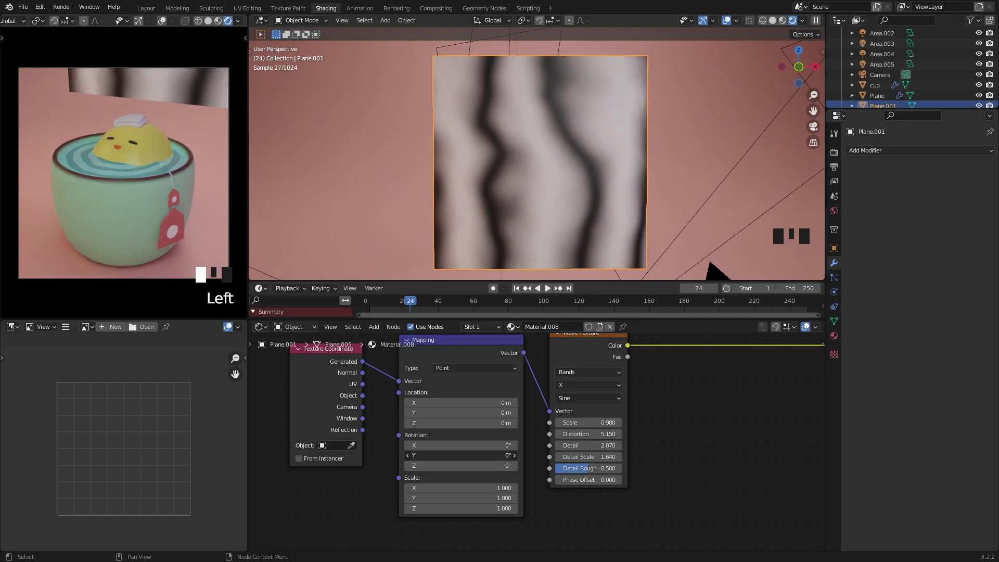
drag(465, 456, 536, 446)
key(ctrl+z)
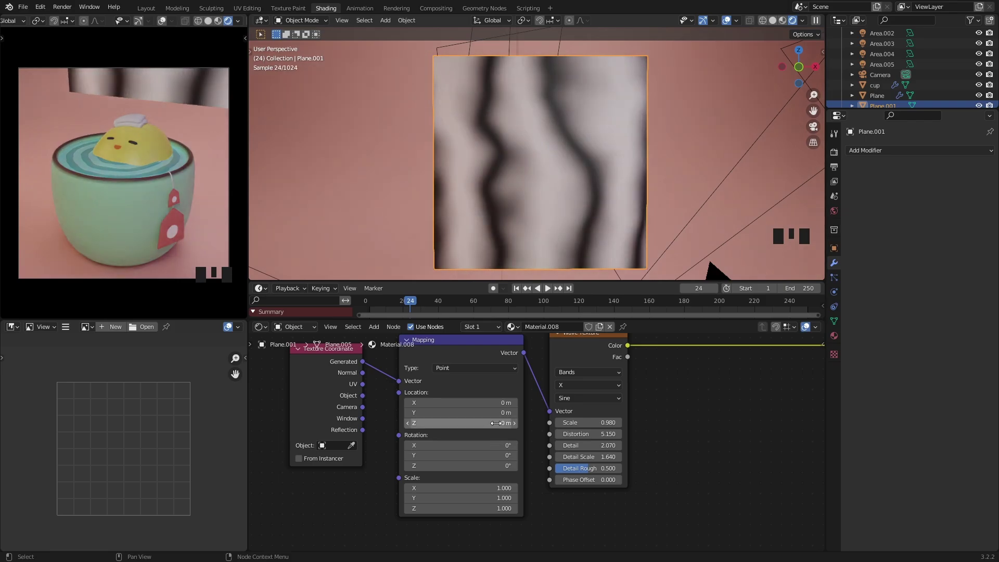
shift+drag(468, 413, 445, 412)
right_click(473, 412)
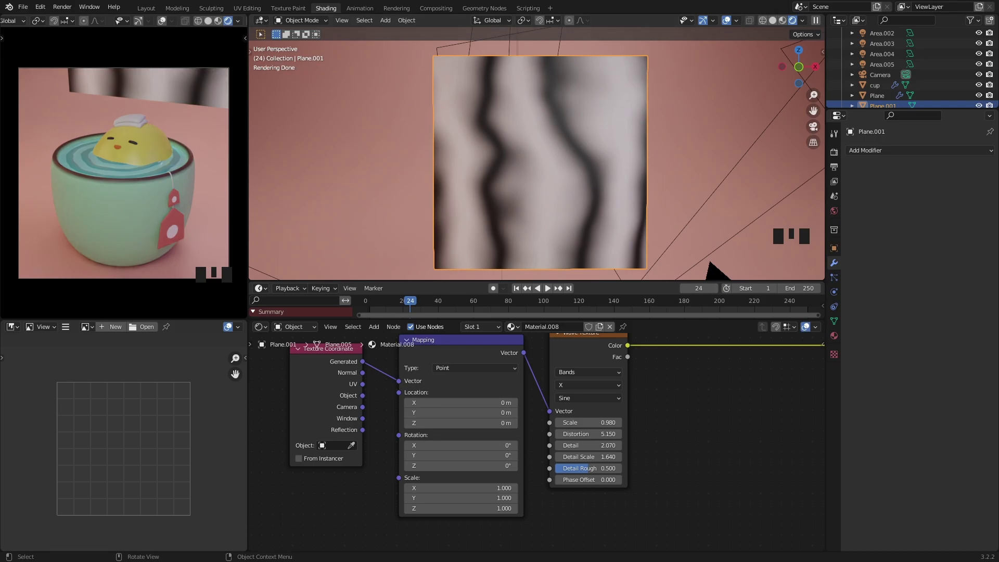
Step: Add two vertical loop cuts to the plane, one on each side of its centre, to divide it into three strips
middle_drag(650, 203, 644, 201)
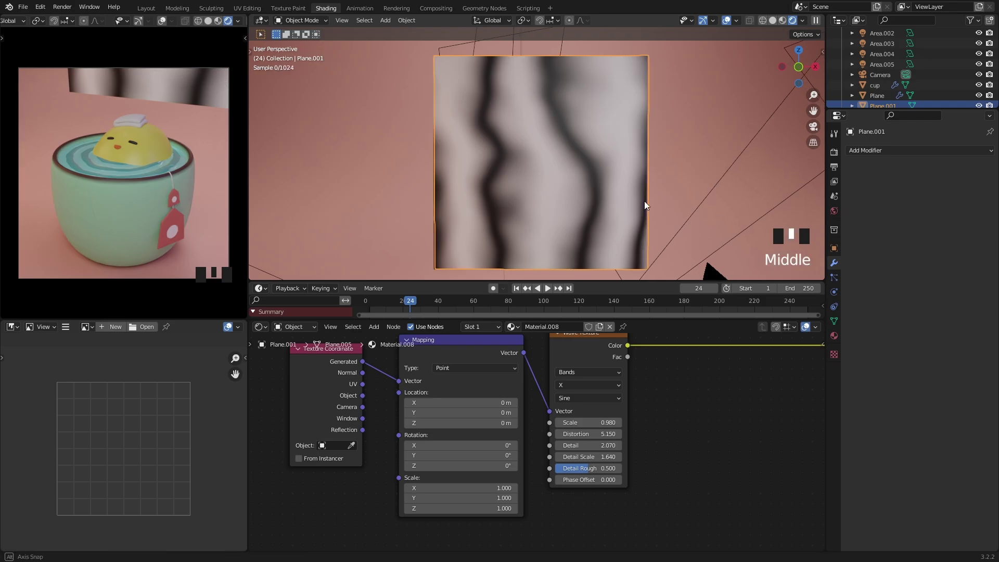
scroll(588, 183, down, 2)
scroll(570, 168, up, 2)
key(Tab)
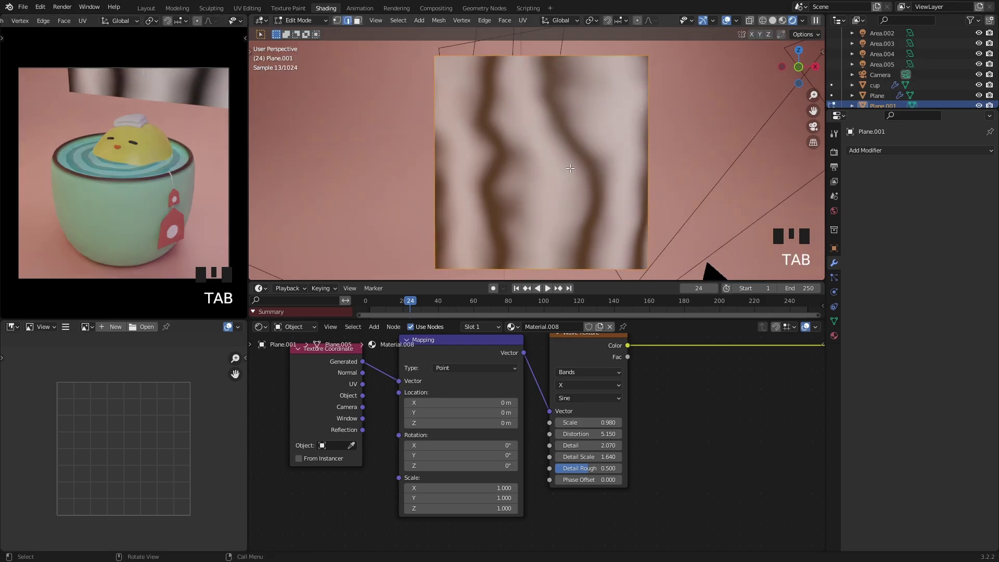
key(ctrl+r)
click(551, 68)
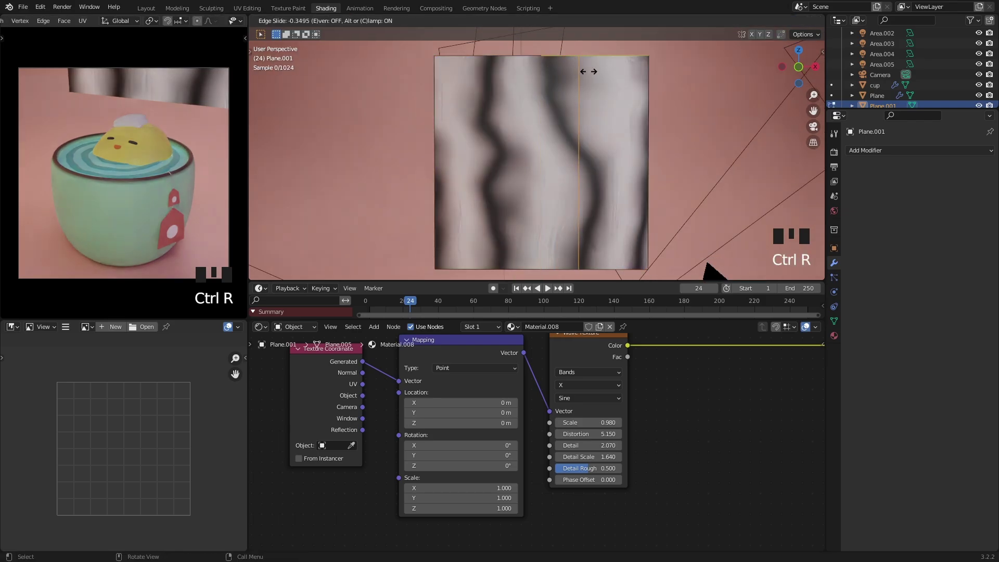
click(590, 71)
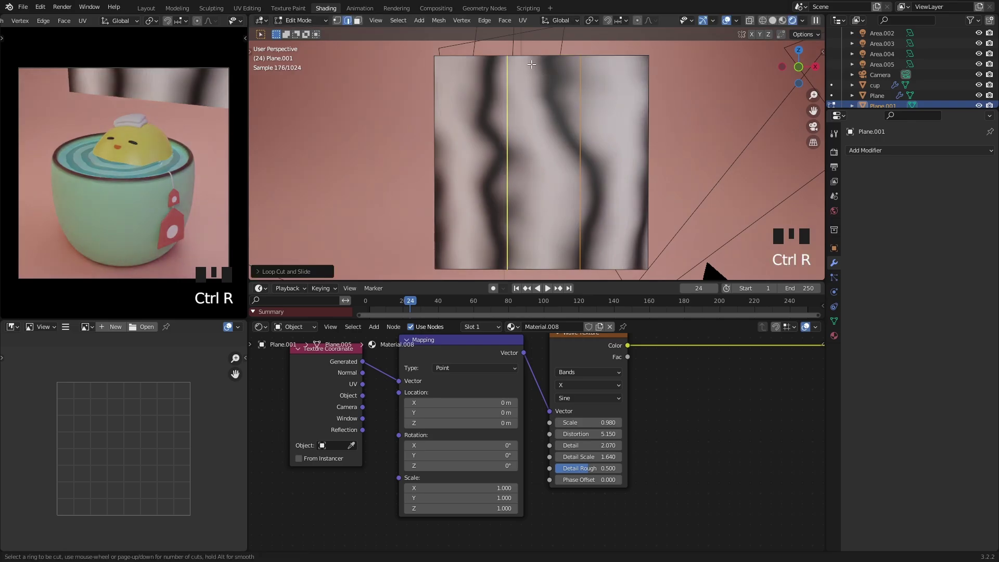
click(531, 64)
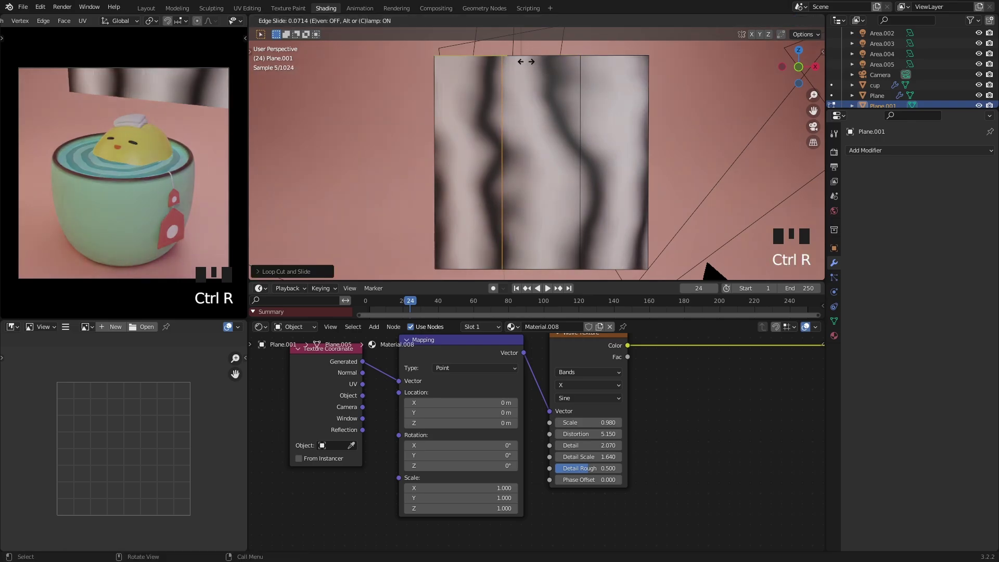
click(526, 62)
Step: Delete the plane's two outer faces, keeping only the narrow central strip, and return to Object Mode
key(Tab)
key(Tab)
key(3)
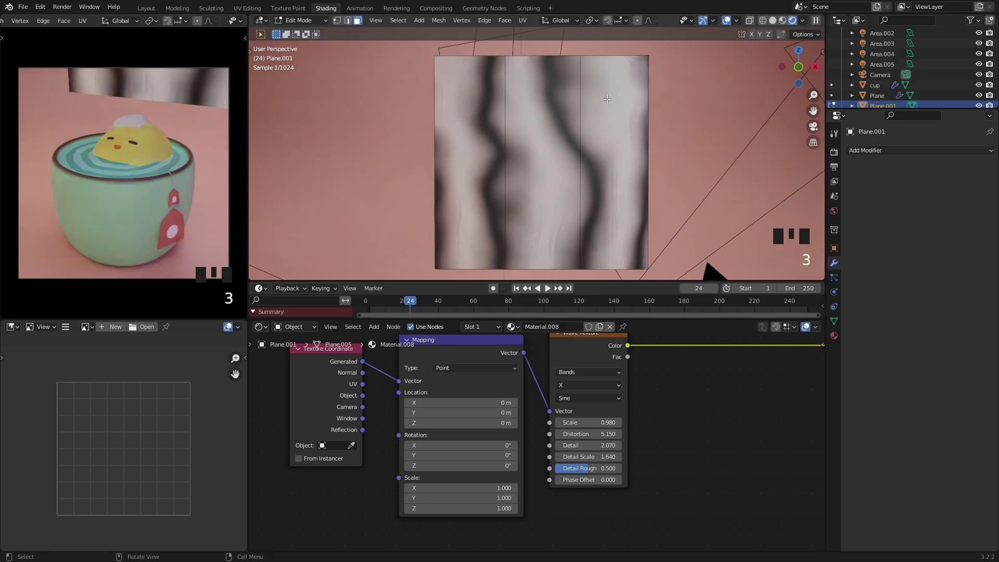
click(612, 99)
shift+click(487, 106)
key(x)
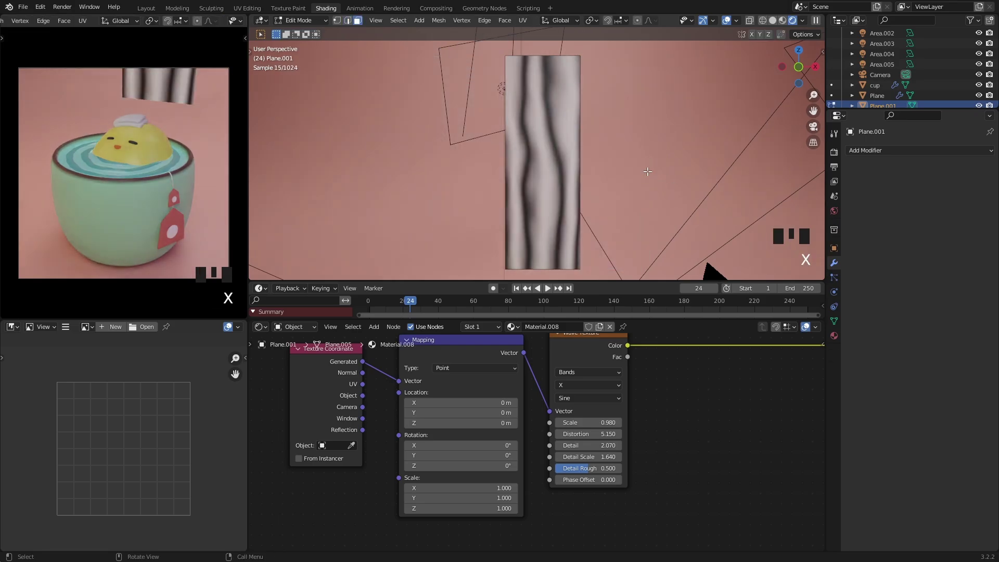
mouse_move(580, 168)
middle_down()
mouse_move(599, 164)
mouse_move(568, 185)
mouse_move(565, 172)
mouse_move(590, 169)
middle_up()
scroll(586, 169, down, 3)
scroll(569, 178, up, 3)
scroll(565, 172, down, 2)
scroll(562, 178, up, 1)
click(562, 177)
key(Tab)
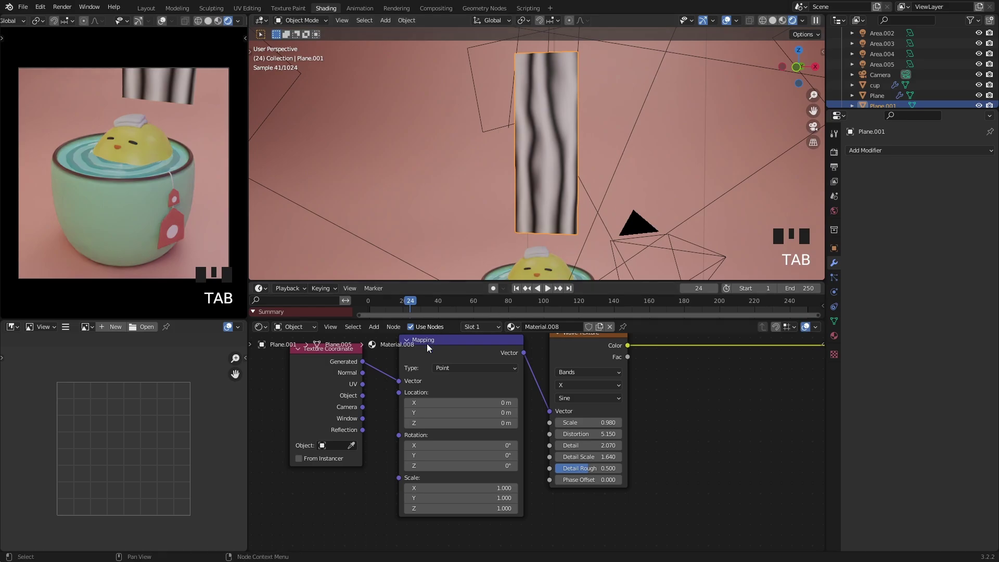
Step: Try feeding the Mapping node with the Object texture coordinates and undo the new link
drag(364, 397, 398, 381)
middle_drag(539, 205, 614, 152)
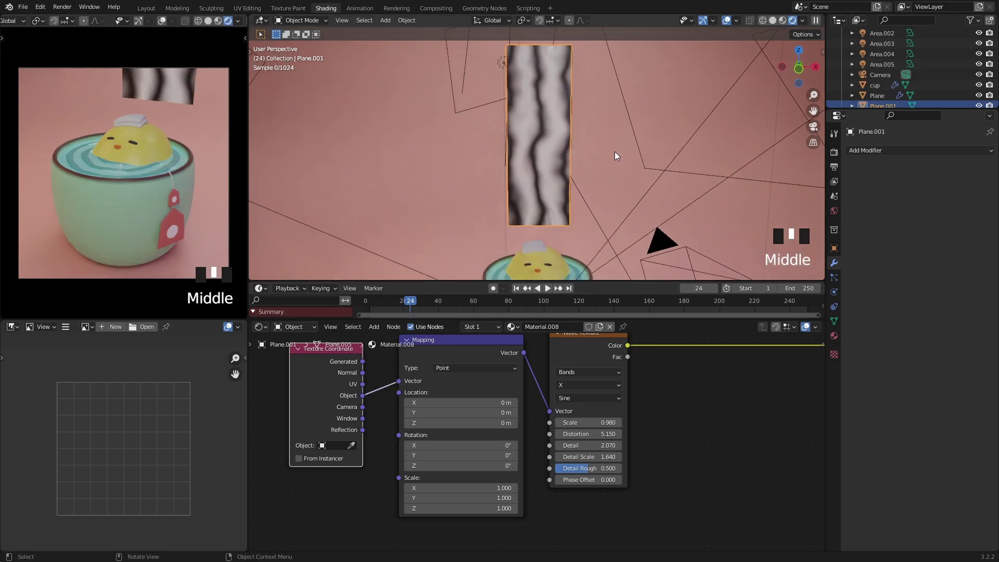
key(ctrl+z)
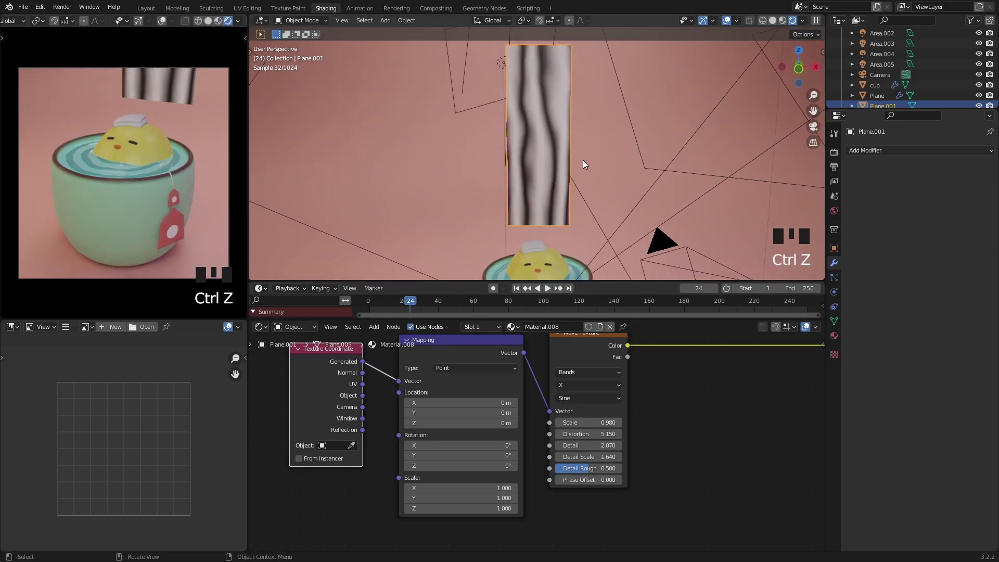
middle_drag(602, 163, 605, 229)
scroll(582, 182, up, 1)
scroll(643, 244, down, 1)
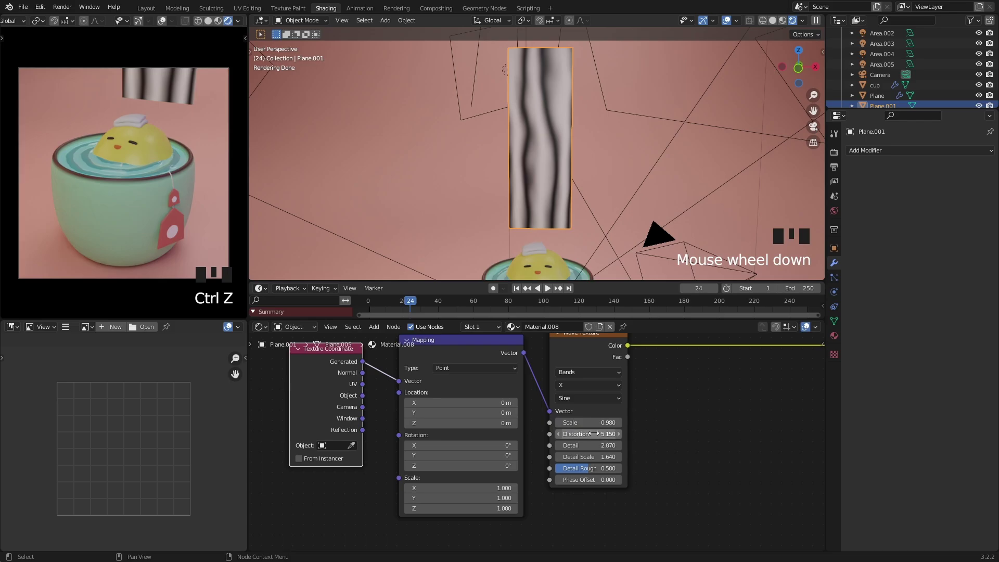
Step: Set the Wave Texture's Distortion to 8.830, its Detail Scale to 1.550 and its Detail Roughness to 0.408
shift+drag(593, 434, 697, 434)
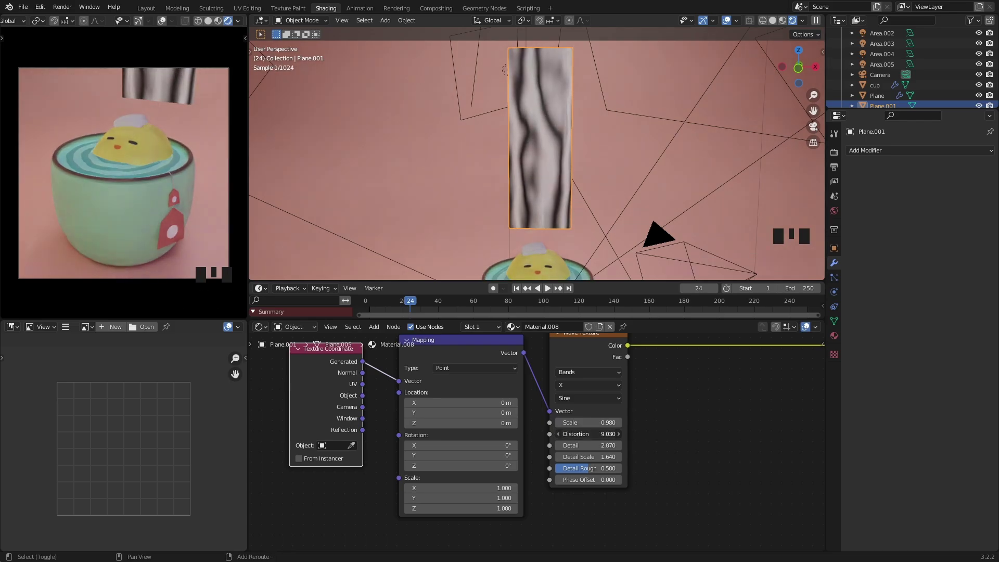
middle_drag(727, 431, 711, 452)
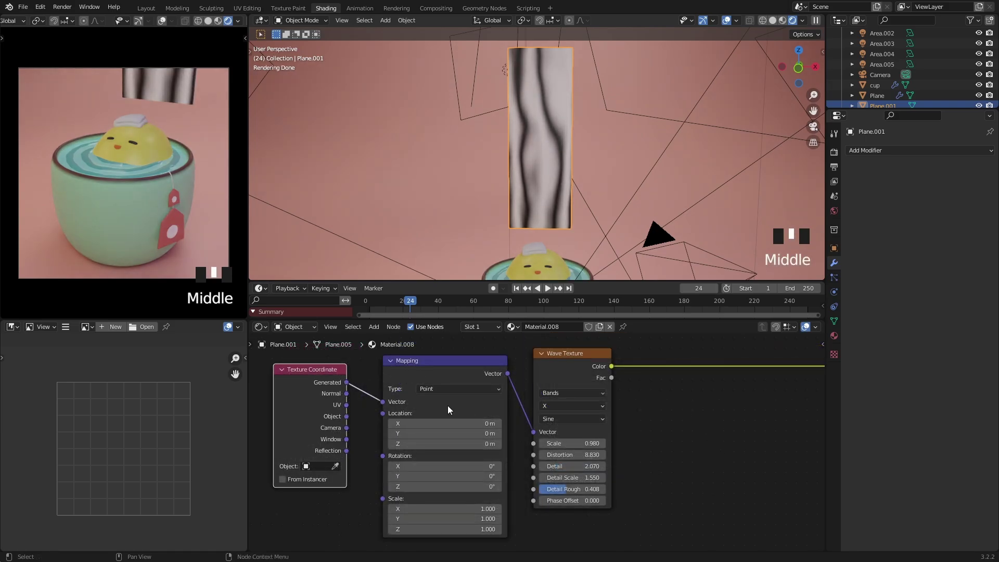
Step: Try X rotations such as 71.8°, 176° and 360° on the Mapping node and undo them
shift+drag(445, 466, 655, 466)
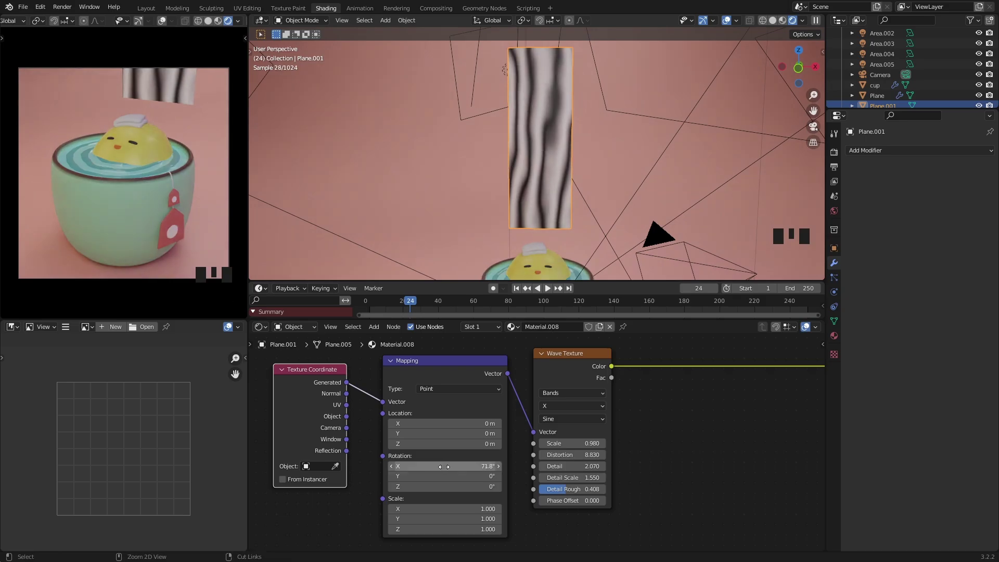
key(ctrl+z)
drag(463, 467, 543, 466)
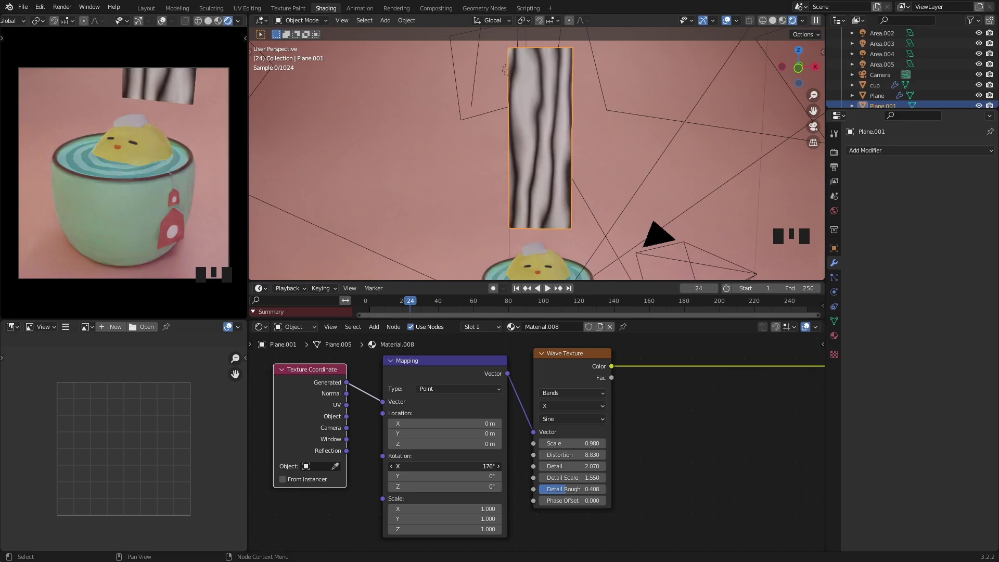
click(435, 463)
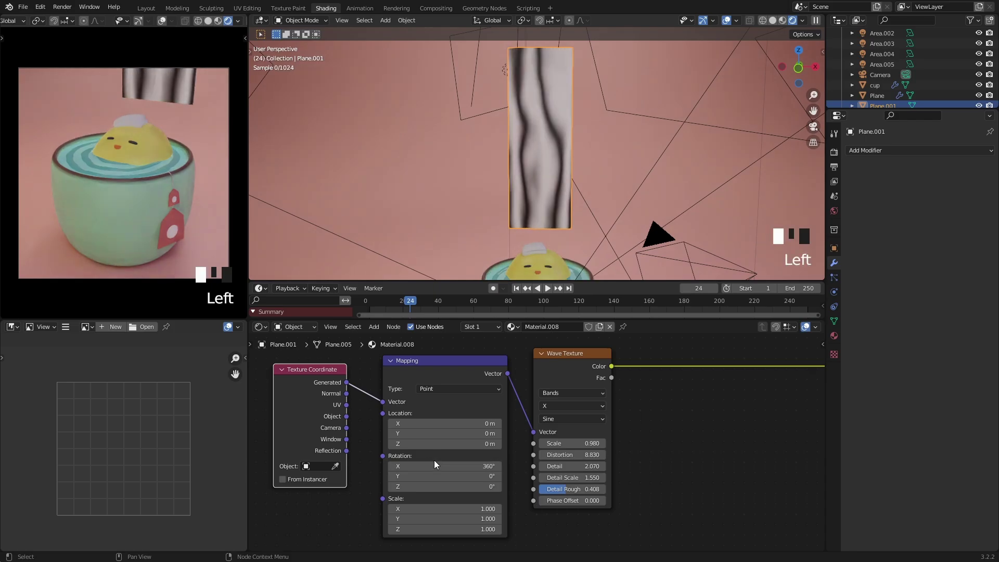
key(ctrl+z)
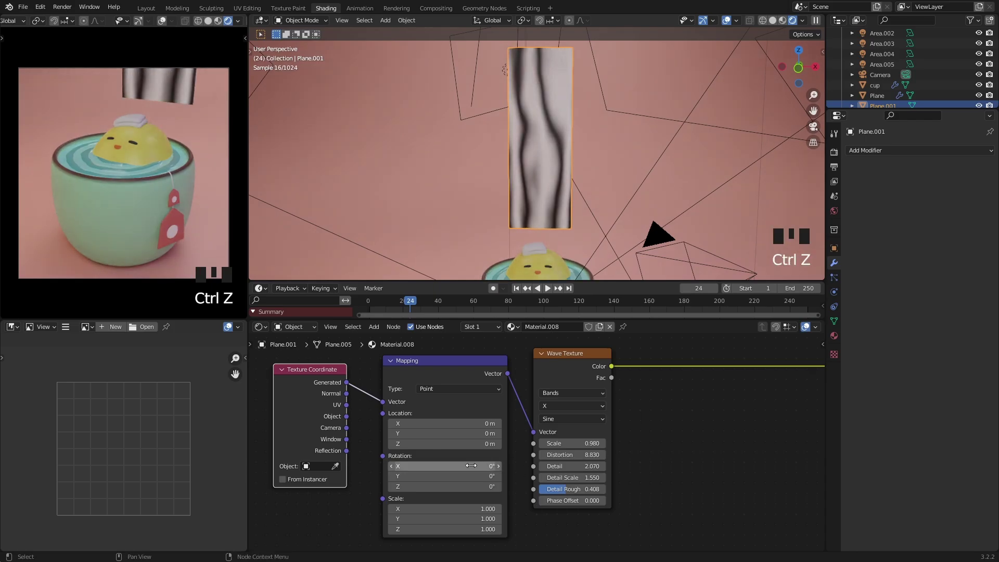
click(443, 466)
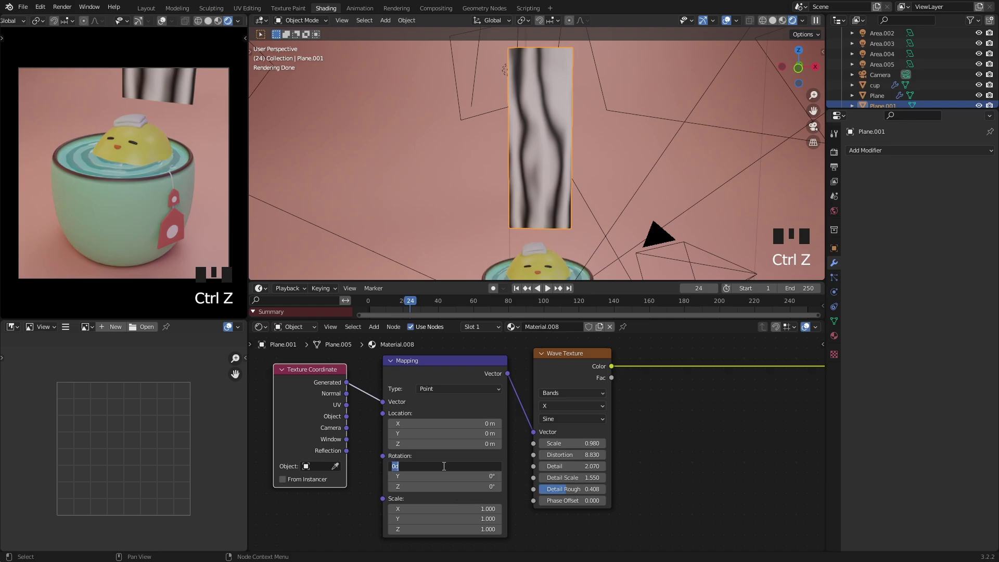
click(443, 465)
key(ctrl+z)
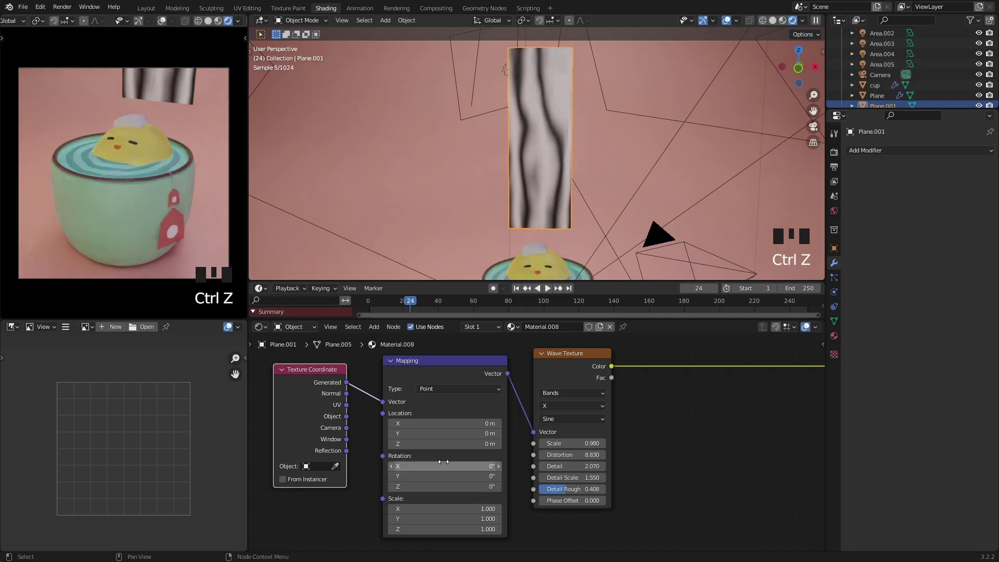
mouse_move(439, 463)
mouse_down()
mouse_move(473, 463)
mouse_move(439, 463)
mouse_up()
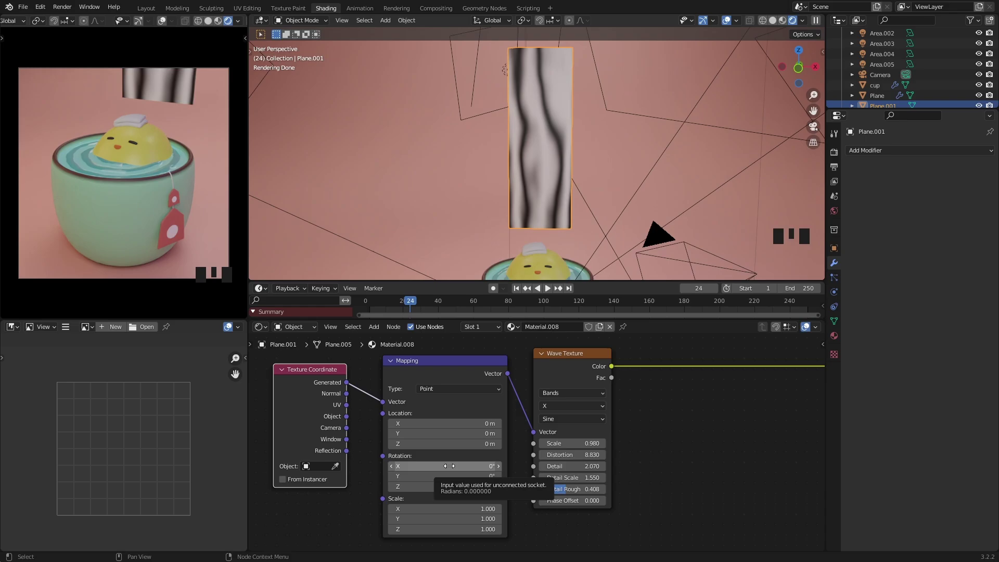
Step: Drive the Mapping node's X rotation with the expression #frame and play the animation to preview the wave motion
click(449, 466)
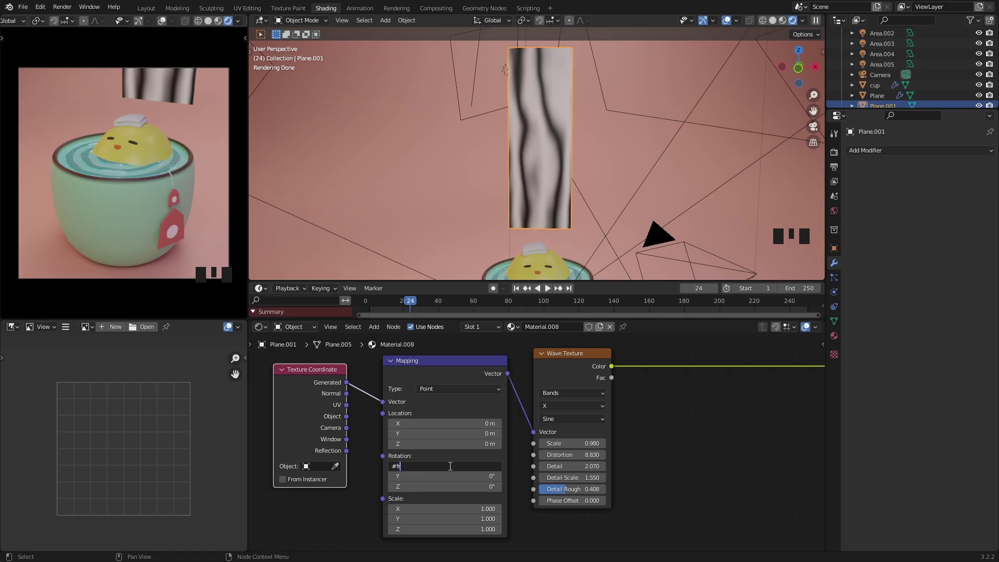
text(#frame)
key(Return)
right_click(420, 360)
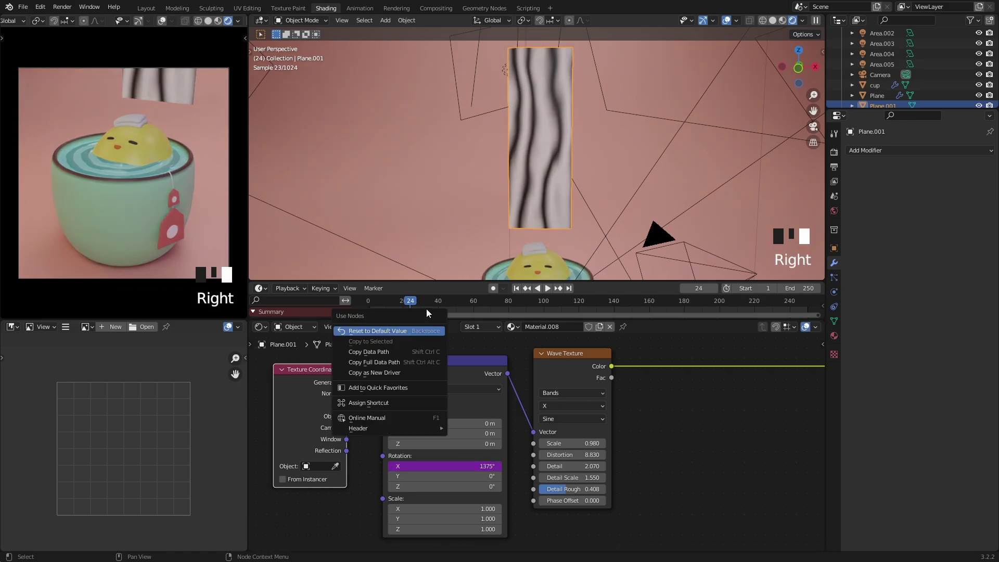
click(375, 304)
key(space)
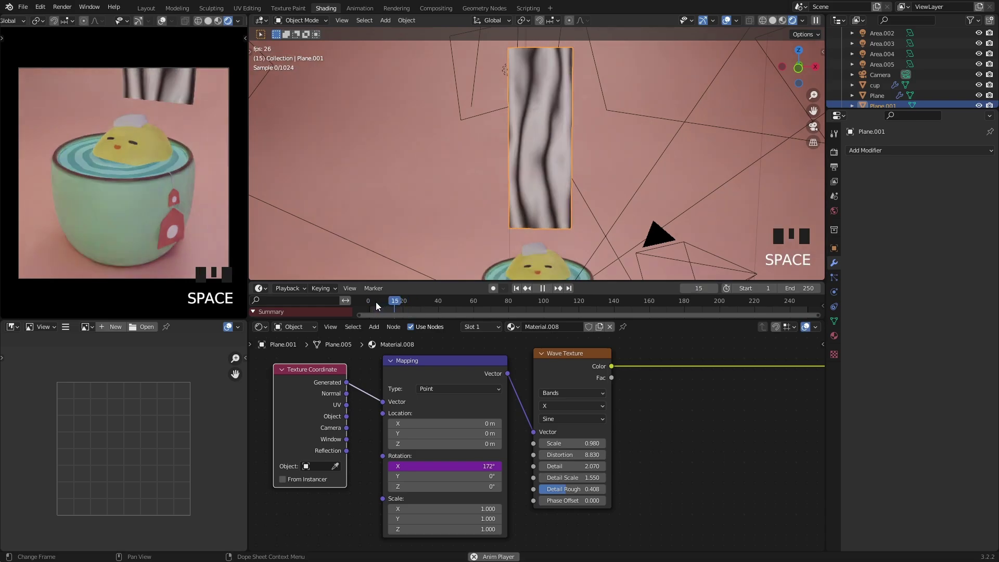
key(space)
Step: Slow the Mapping node's X rotation driver to frame/100 and preview the animation
click(436, 475)
click(454, 465)
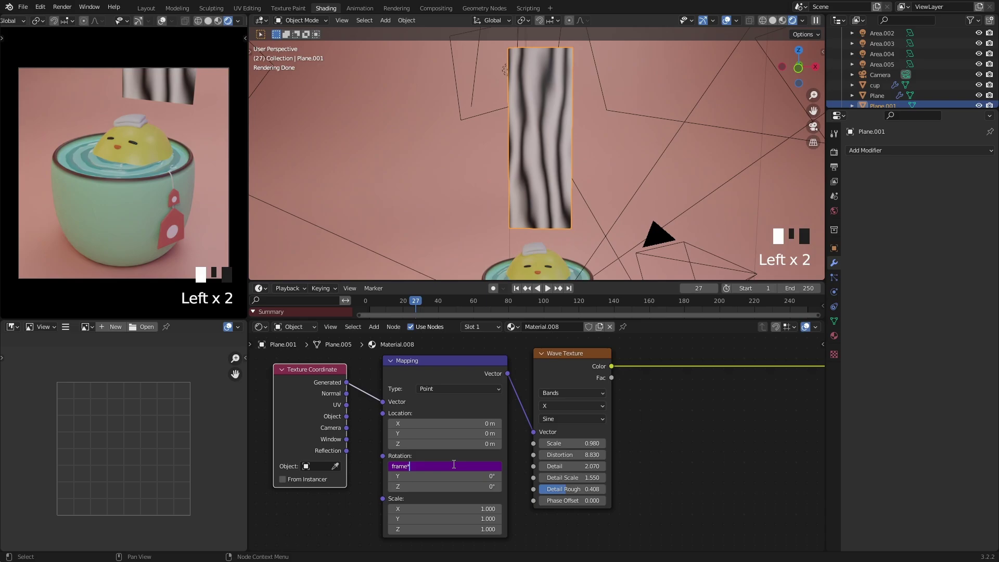
text(0)
key(Return)
key(space)
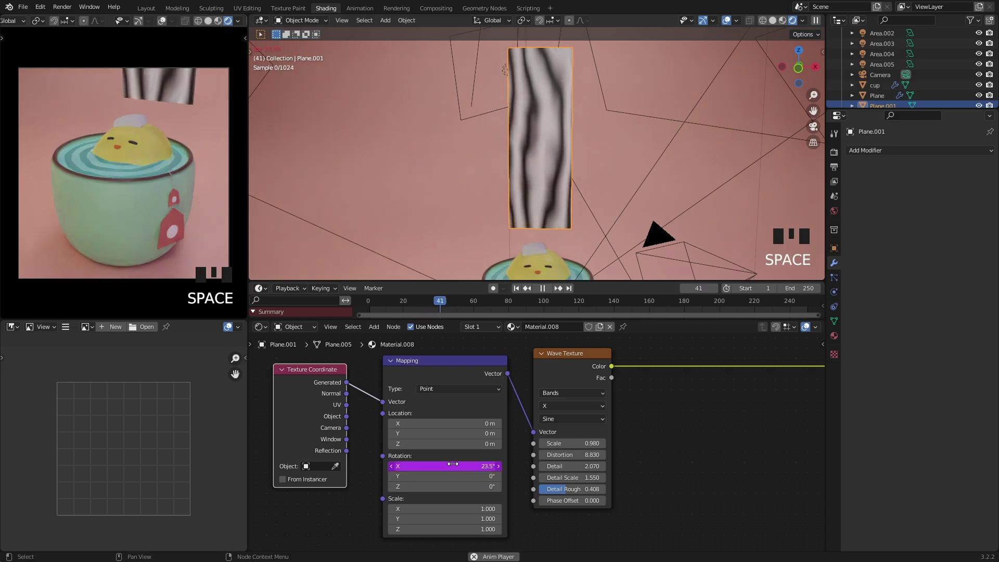
key(space)
Step: Set the Mapping node's X rotation driver to frame/200 and play the animation to check the speed
click(466, 467)
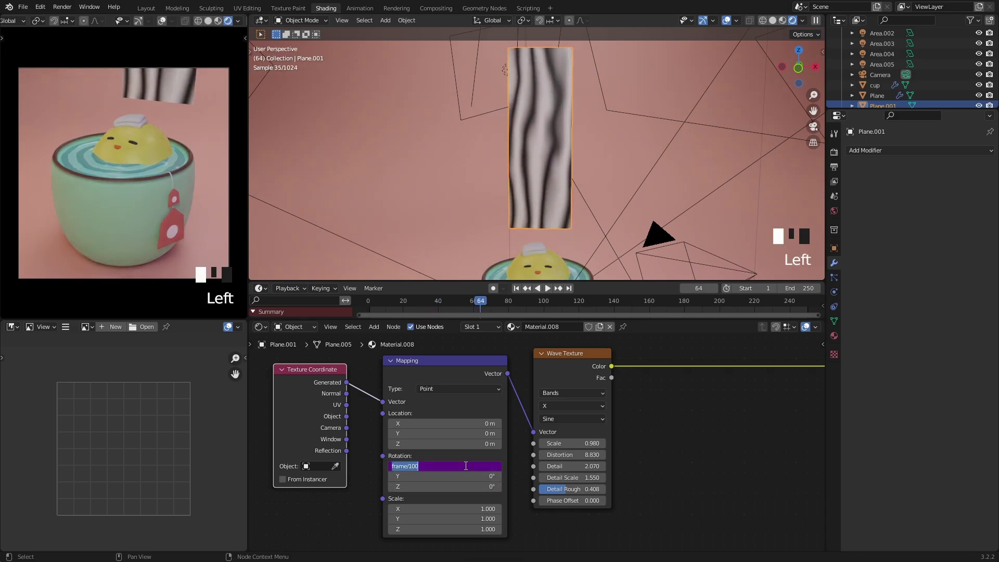
key(Left)
key(Return)
key(space)
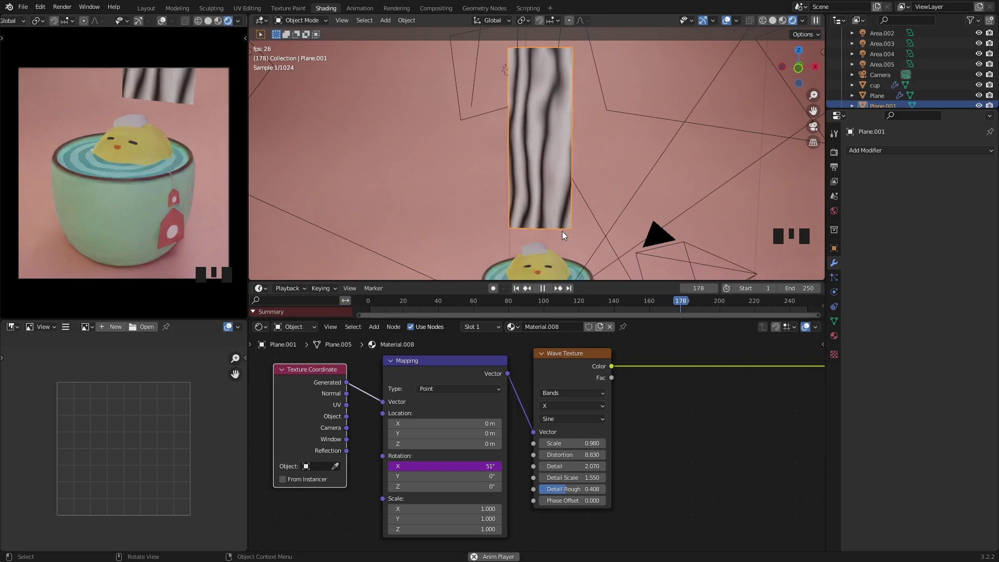
key(space)
Step: Connect the Wave Texture's Color output to the Principled BSDF's Alpha and preview the transparent strip in motion
middle_drag(546, 227, 566, 221)
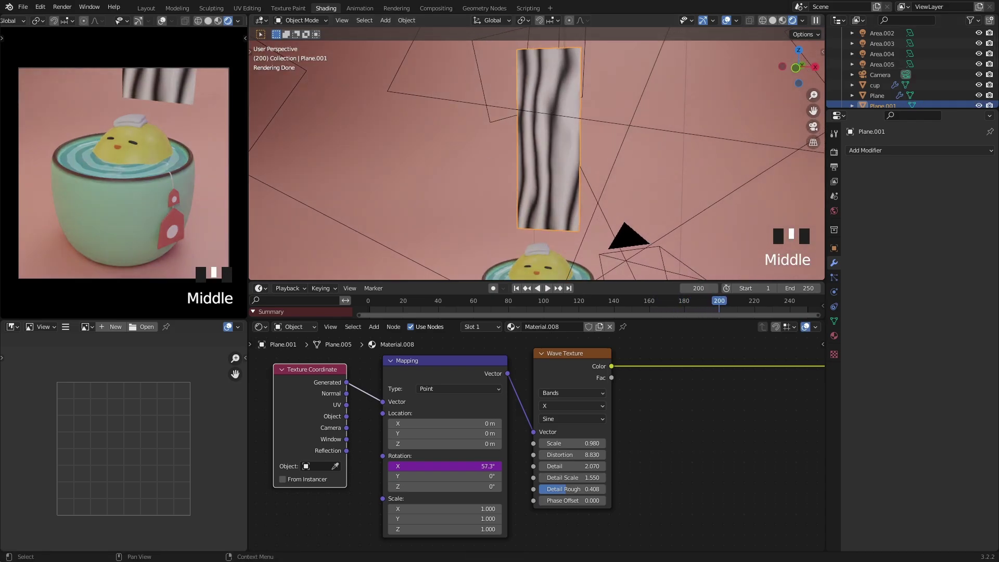
scroll(637, 442, down, 7)
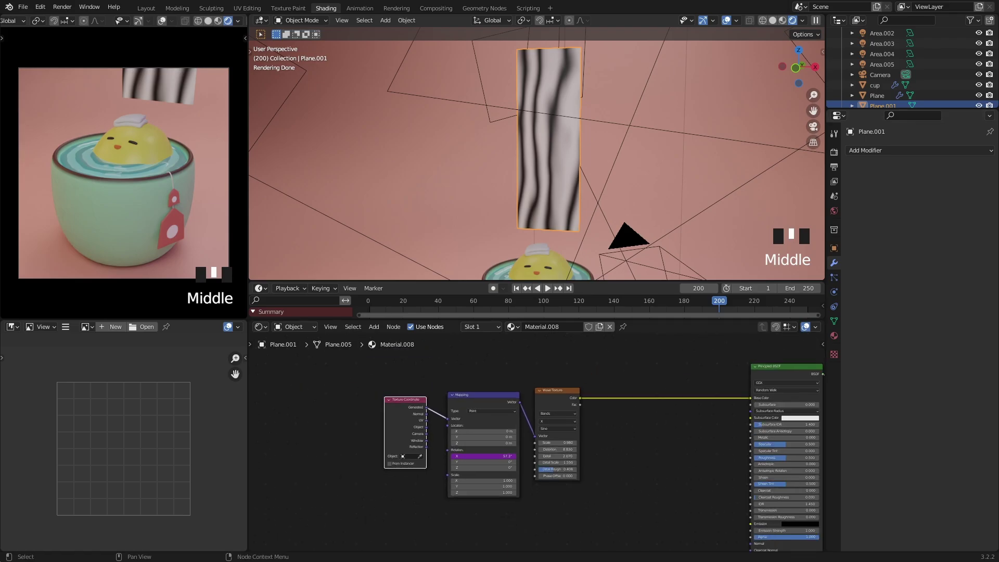
middle_drag(637, 442, 506, 422)
scroll(619, 450, up, 1)
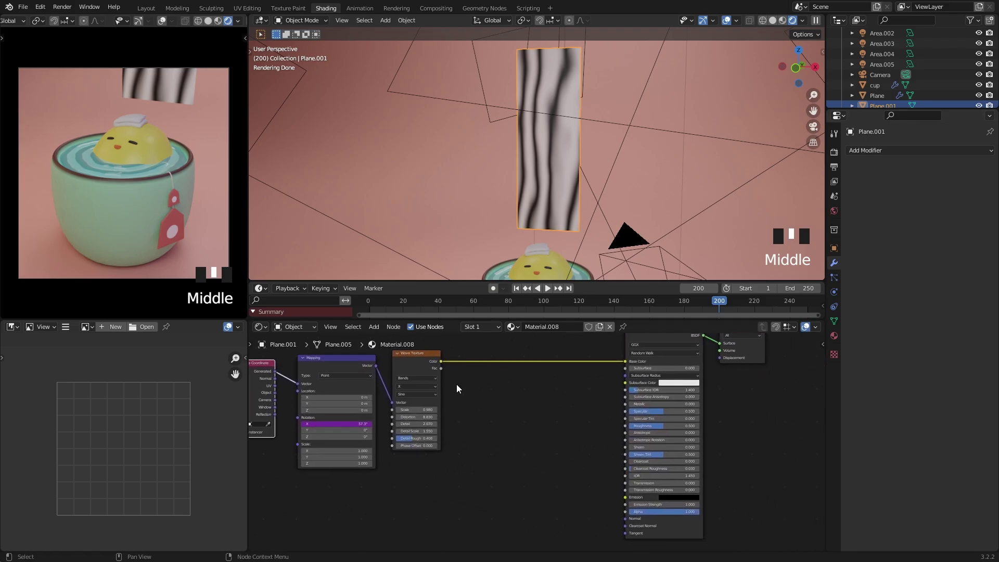
drag(441, 361, 625, 512)
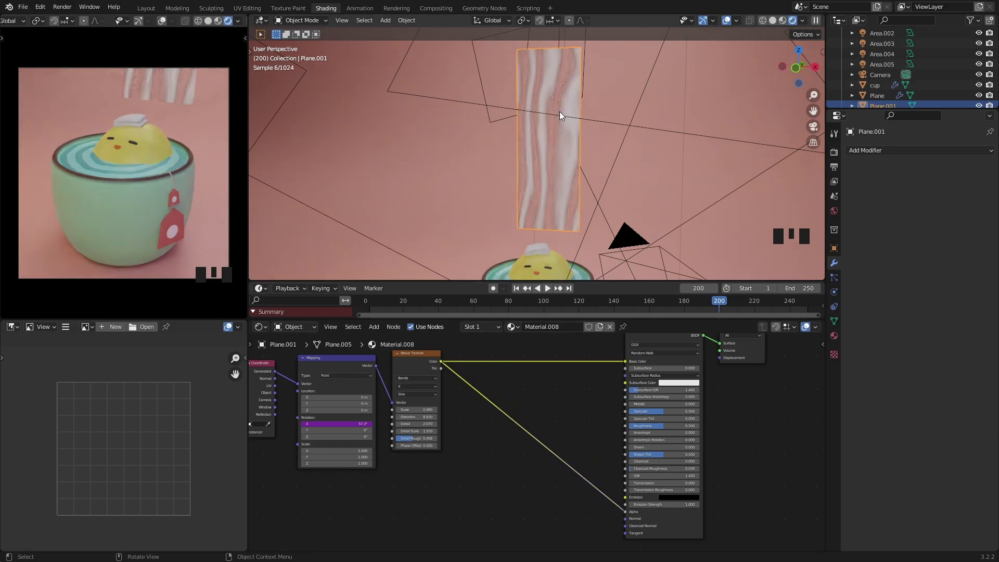
scroll(561, 126, up, 1)
middle_drag(561, 128, 560, 67)
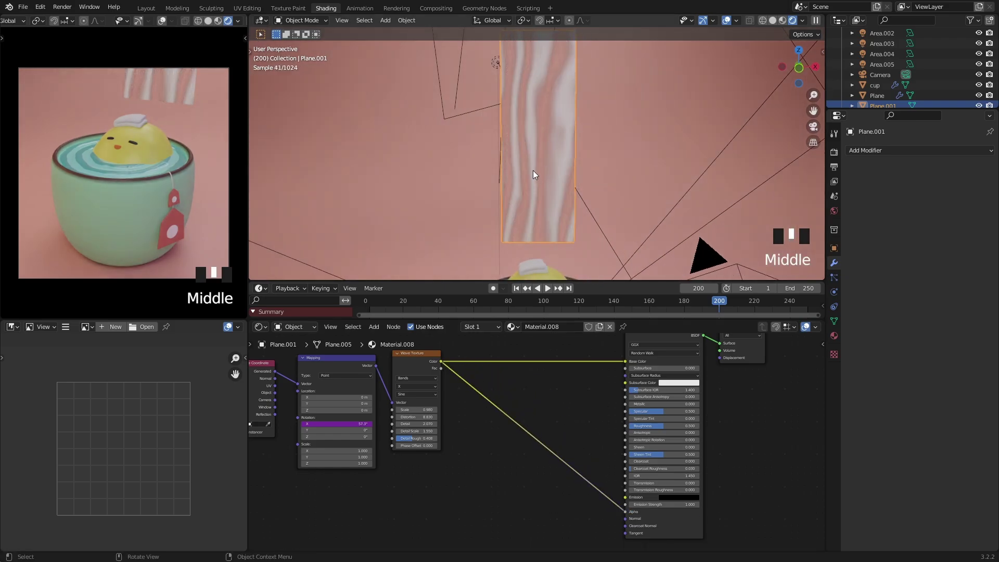
mouse_move(567, 183)
middle_down()
mouse_move(547, 176)
mouse_move(599, 167)
mouse_move(576, 172)
mouse_move(558, 220)
mouse_move(556, 186)
middle_up()
key(space)
key(space)
Step: Move the steam plane down beside the cup, close to the ground, to inspect its transparency and shadow
click(649, 151)
scroll(599, 167, down, 2)
click(599, 169)
scroll(598, 166, down, 2)
key(g)
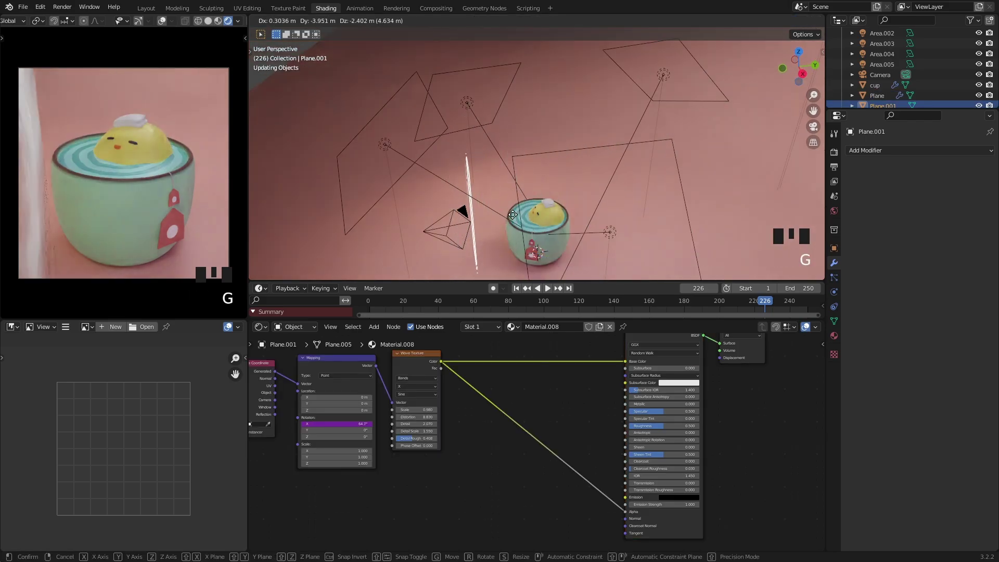
click(506, 229)
scroll(573, 158, up, 2)
middle_drag(574, 158, 516, 220)
key(g)
click(554, 164)
scroll(551, 229, up, 1)
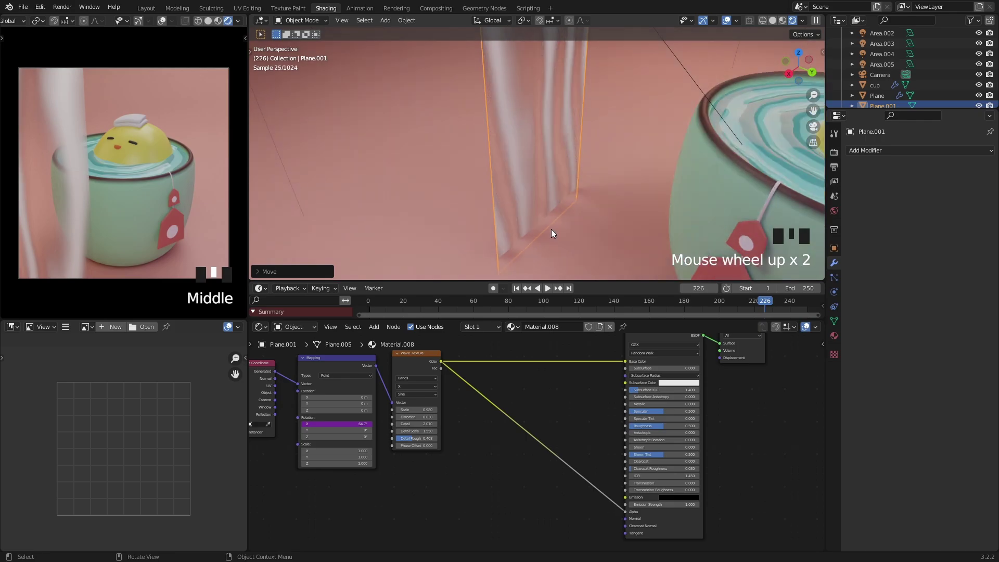
scroll(535, 240, down, 1)
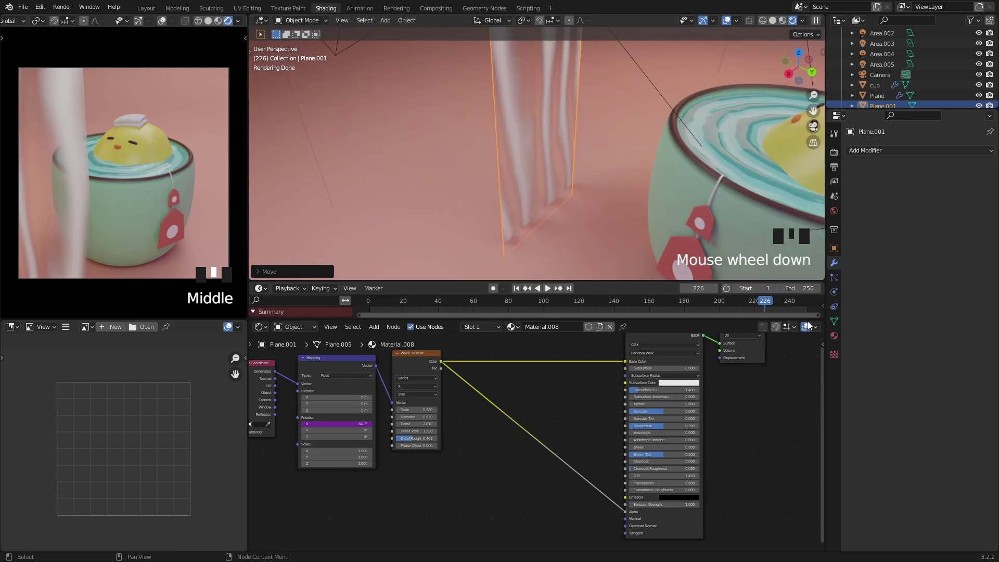
Step: Look through the steam material's Viewport Display settings, checking the Shadow Mode and Blend Mode options
click(834, 336)
scroll(882, 342, down, 10)
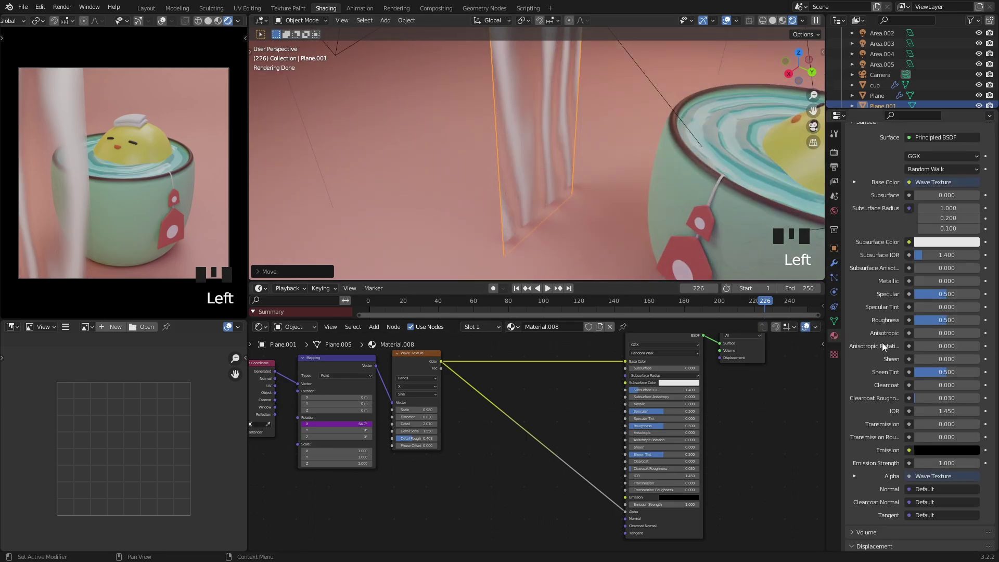
scroll(883, 331, down, 2)
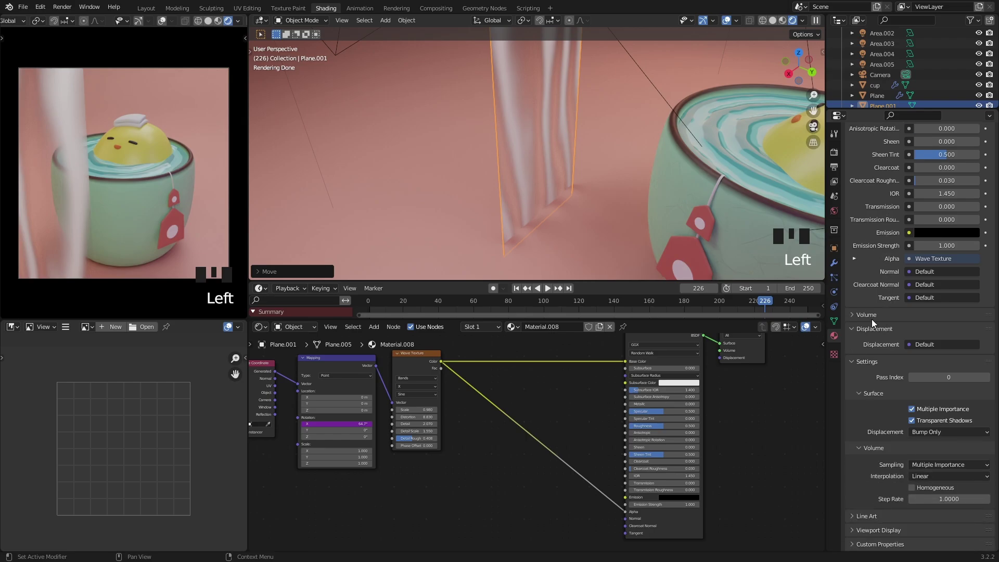
click(872, 530)
scroll(868, 467, down, 8)
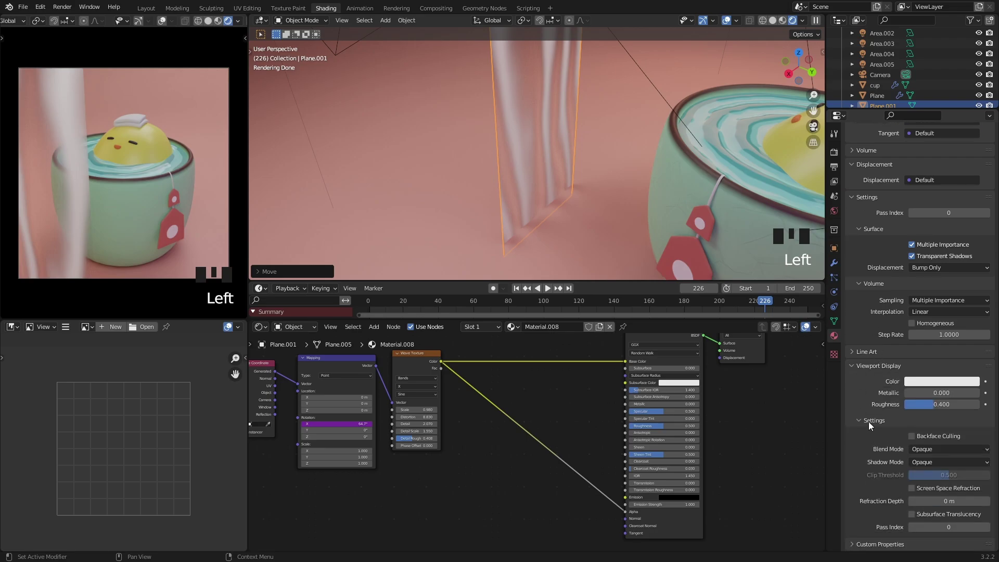
click(931, 462)
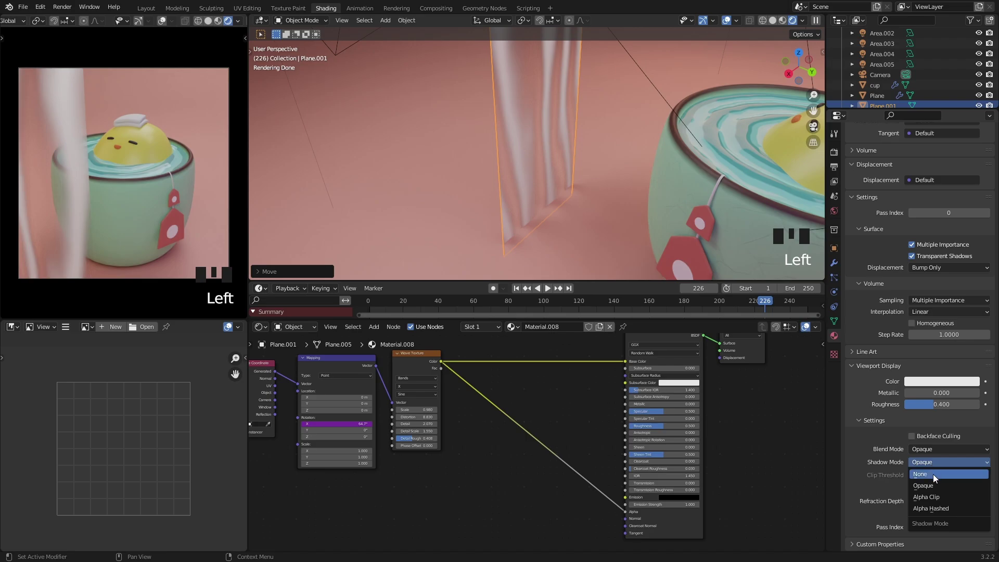
click(927, 449)
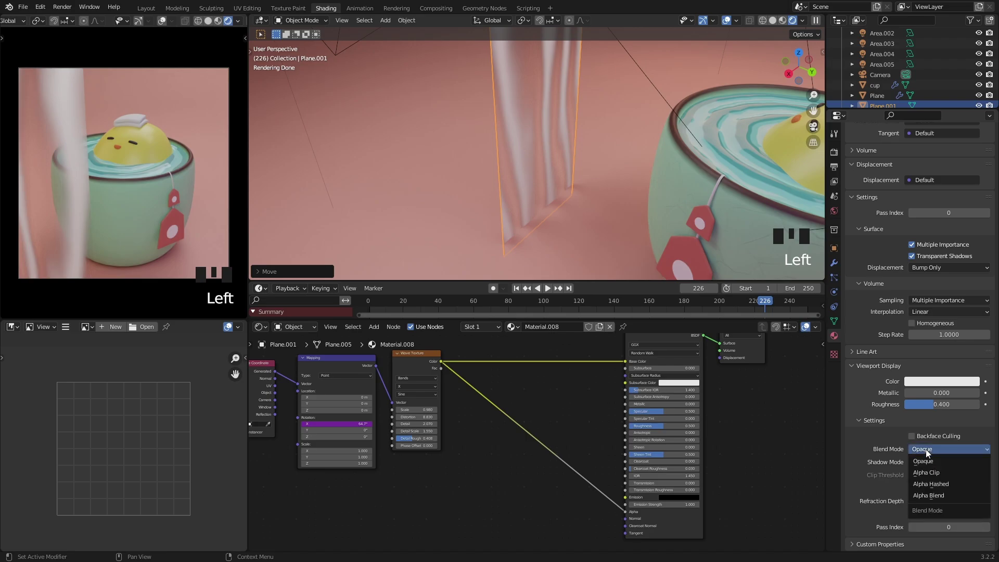
Step: Move the steam plane back over the cup so its lower end meets the tea by the chick
middle_drag(585, 208, 556, 134)
key(g)
click(692, 72)
shift+middle_drag(675, 99, 673, 156)
key(g)
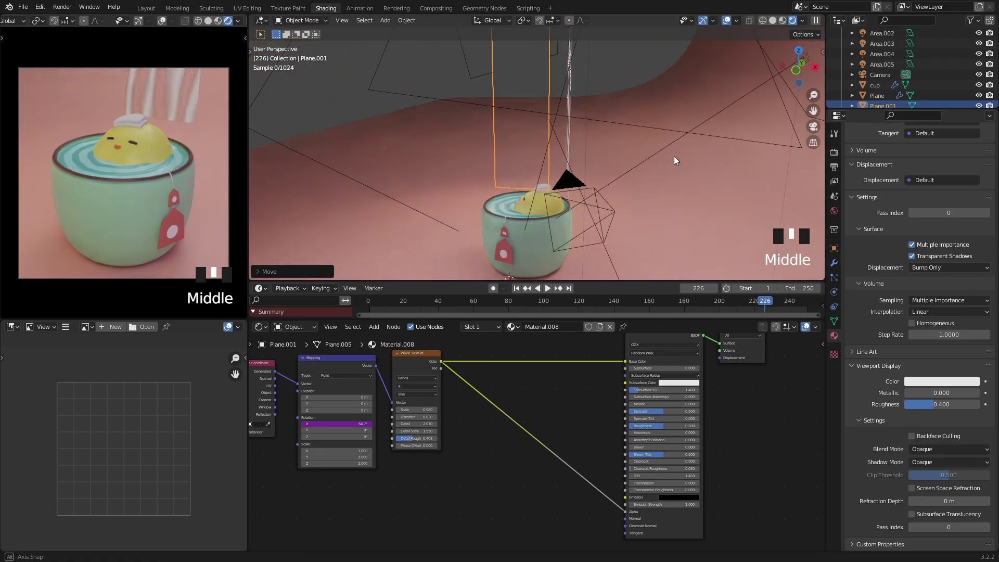
scroll(524, 172, up, 2)
middle_drag(524, 171, 536, 164)
key(g)
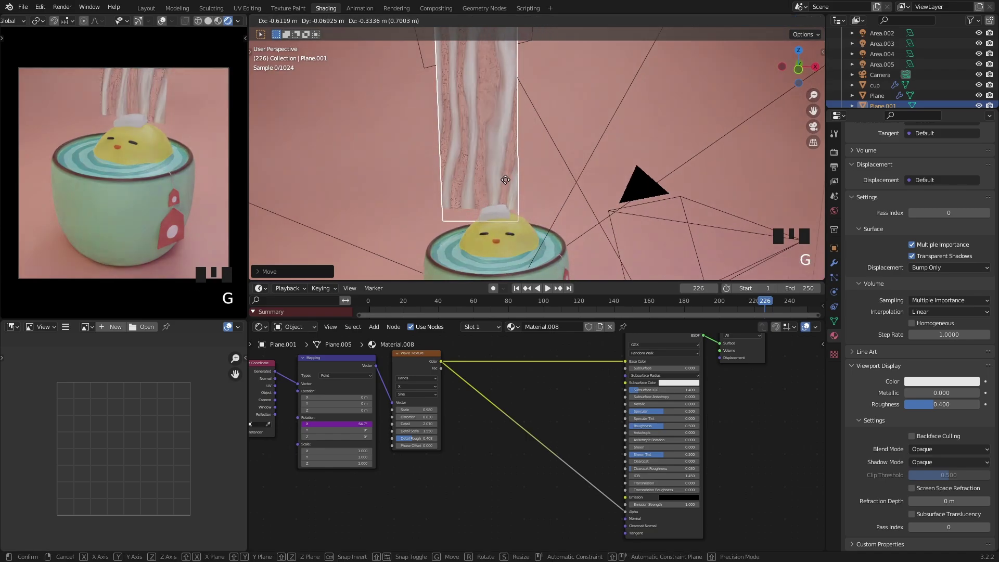
click(516, 200)
middle_drag(516, 199, 475, 208)
mouse_move(611, 180)
middle_down()
mouse_move(561, 179)
mouse_move(604, 177)
mouse_move(581, 201)
mouse_move(602, 181)
mouse_move(616, 196)
mouse_move(684, 182)
mouse_move(603, 169)
middle_up()
key(g)
key(x)
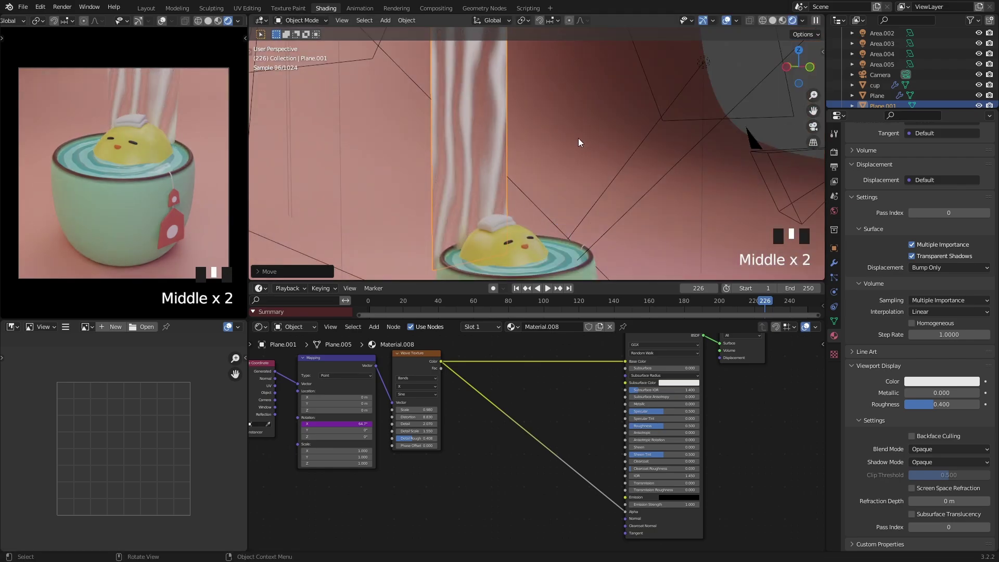
Step: Add a ColorRamp node on the link between the Wave Texture's Color and the Principled BSDF's Alpha
scroll(532, 364, down, 9)
middle_drag(530, 358, 560, 388)
scroll(560, 388, up, 4)
click(517, 385)
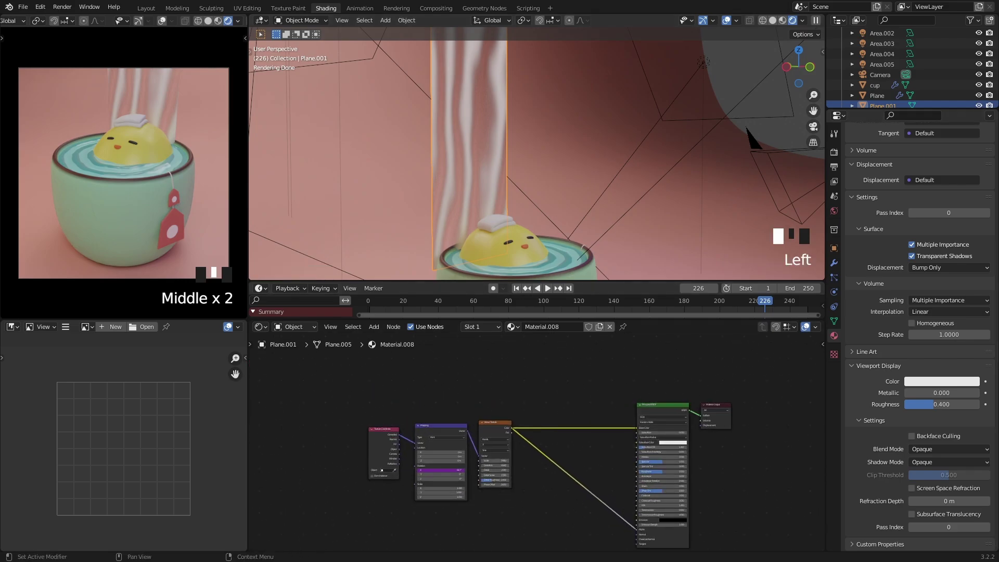
scroll(542, 355, up, 3)
key(shift+a)
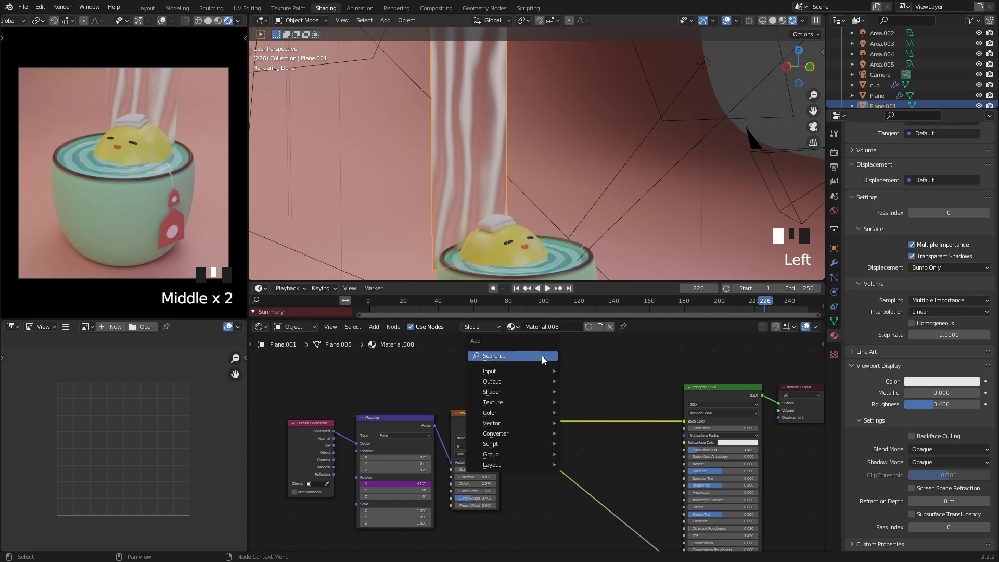
click(542, 355)
text(ramp)
key(Return)
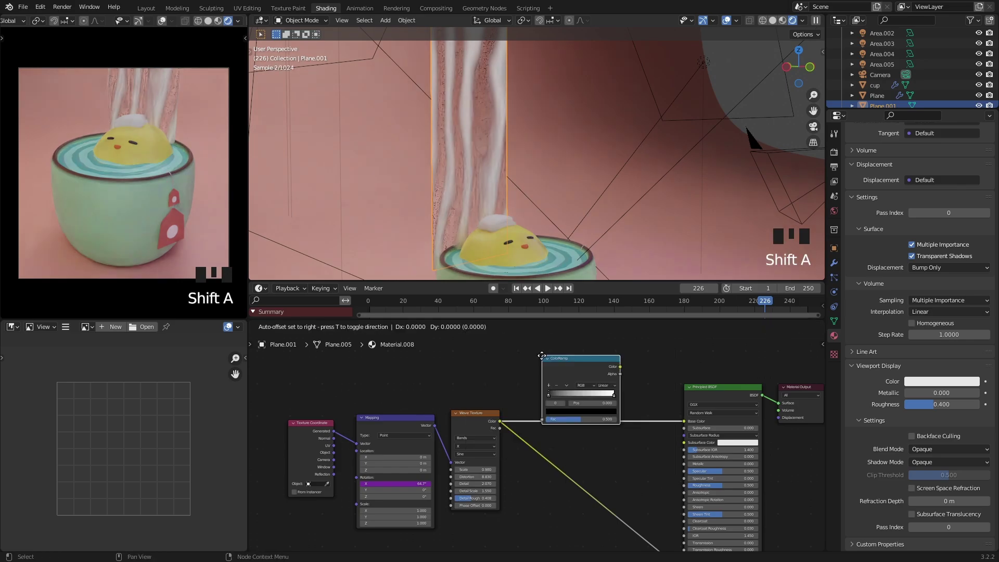
click(548, 429)
Step: Thin the steam streaks by setting the ColorRamp's black stop position to 0.200
middle_drag(547, 429, 531, 395)
scroll(529, 408, up, 3)
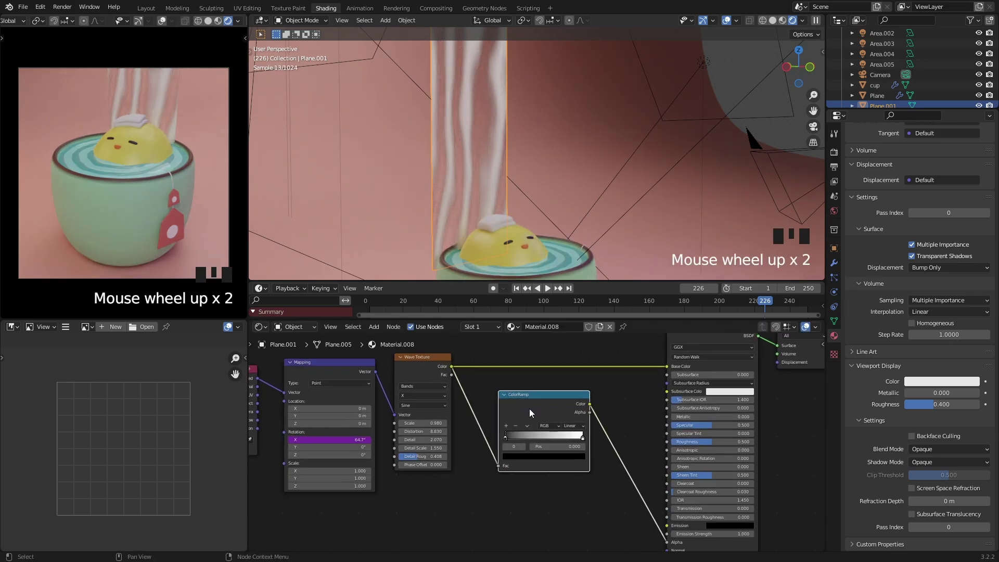
click(583, 436)
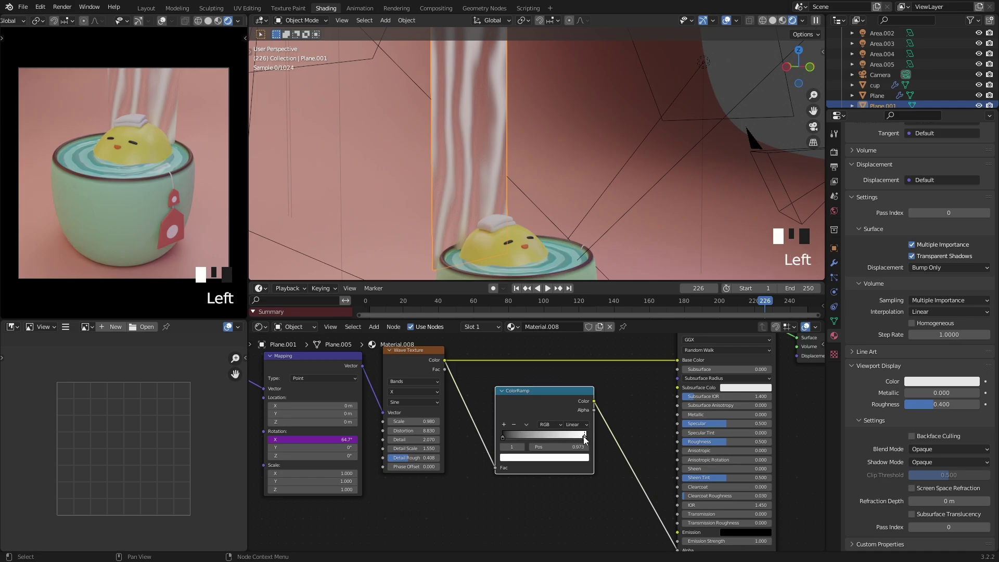
middle_drag(523, 216, 537, 198)
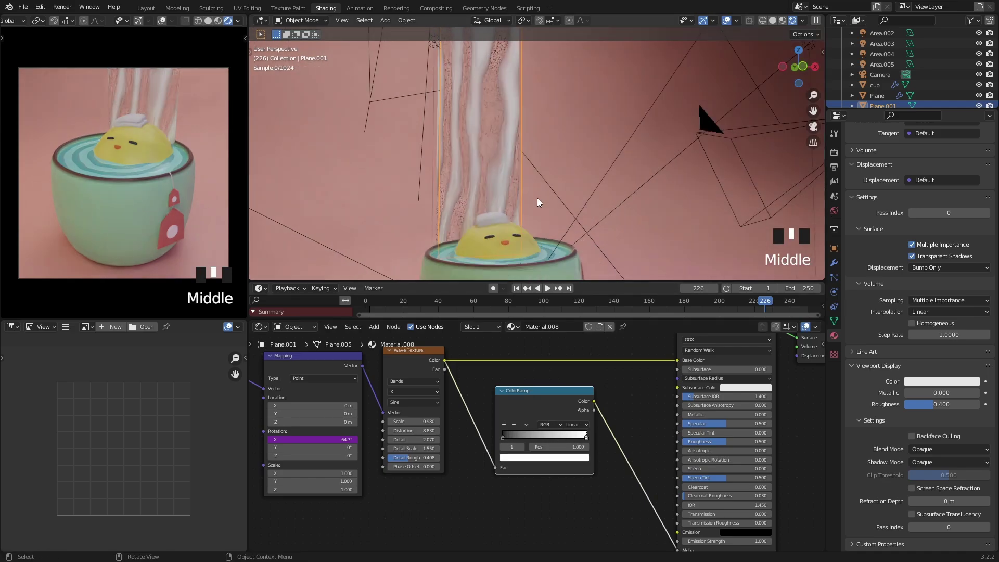
scroll(537, 198, up, 2)
mouse_move(503, 438)
mouse_down()
mouse_move(572, 438)
mouse_move(502, 436)
mouse_move(517, 432)
mouse_up()
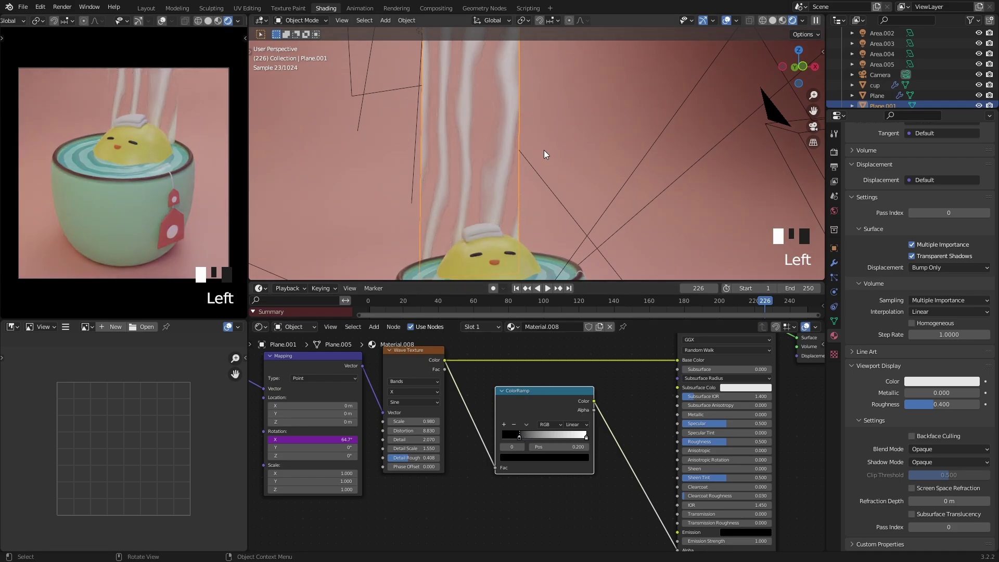
mouse_move(544, 154)
middle_down()
mouse_move(515, 152)
mouse_move(526, 173)
mouse_move(532, 149)
mouse_move(542, 160)
middle_up()
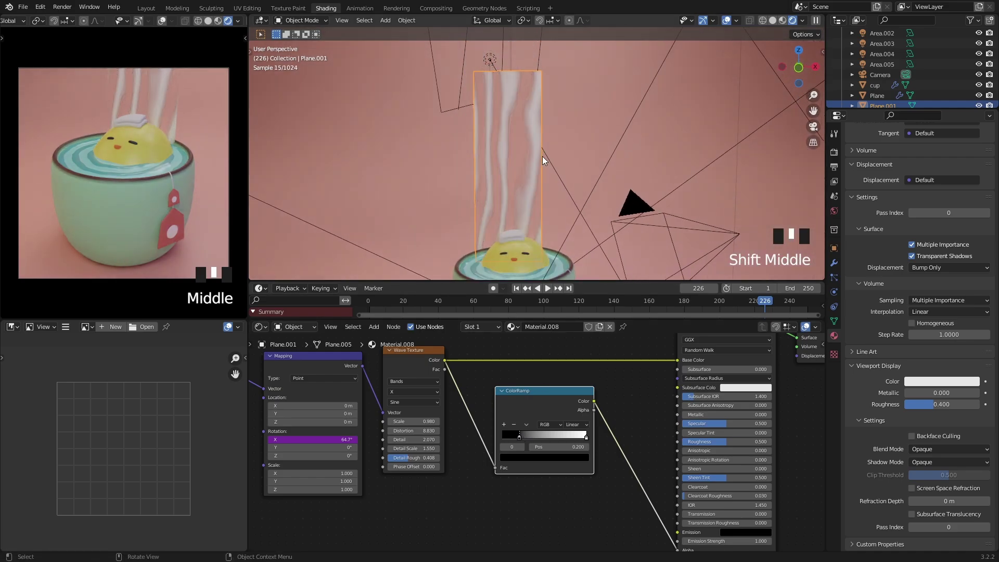
scroll(575, 364, down, 2)
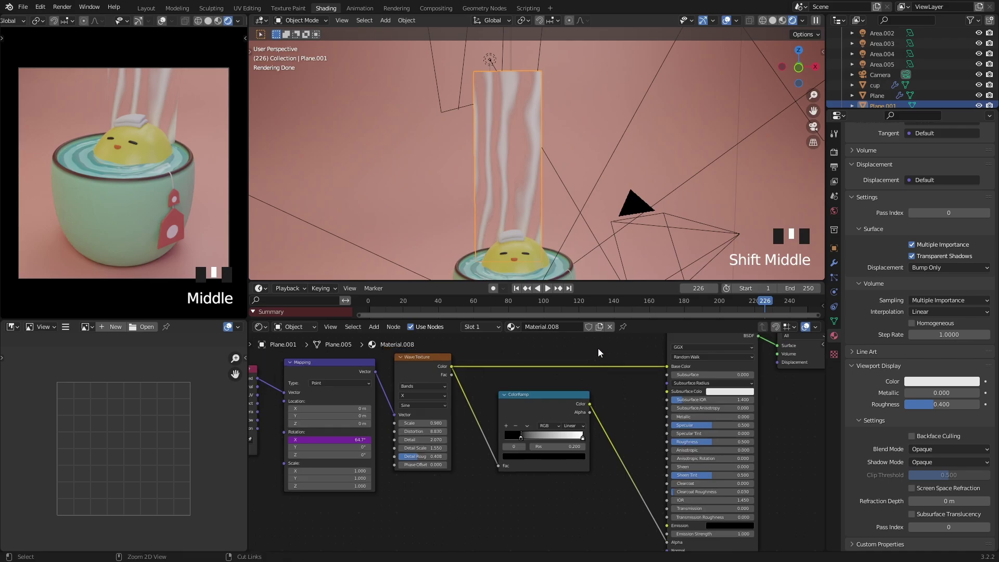
Step: Disconnect the Wave Texture from the steam material's Base Color, try a pink Base Color, and return it to near-white
middle_drag(555, 358, 646, 400)
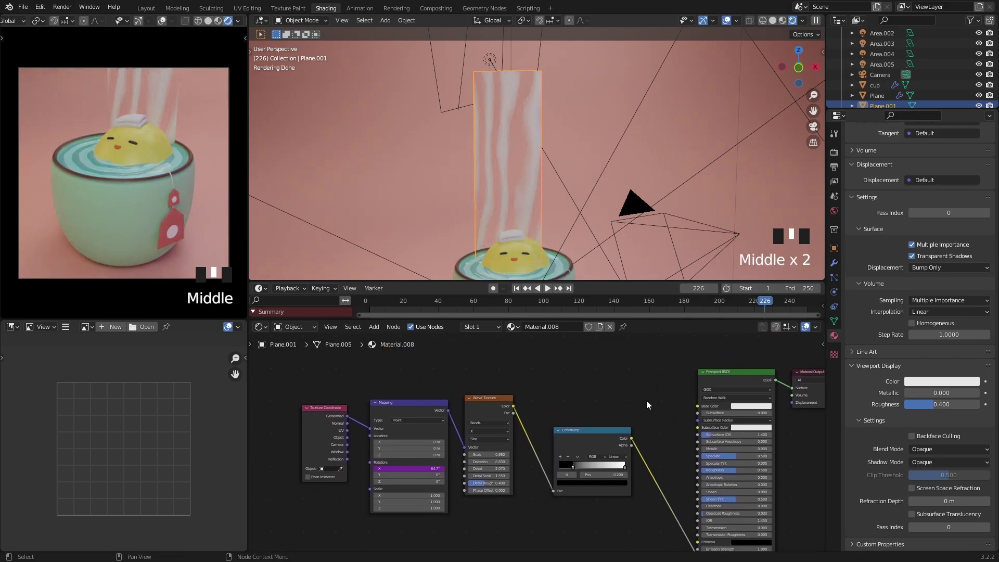
click(752, 406)
click(762, 354)
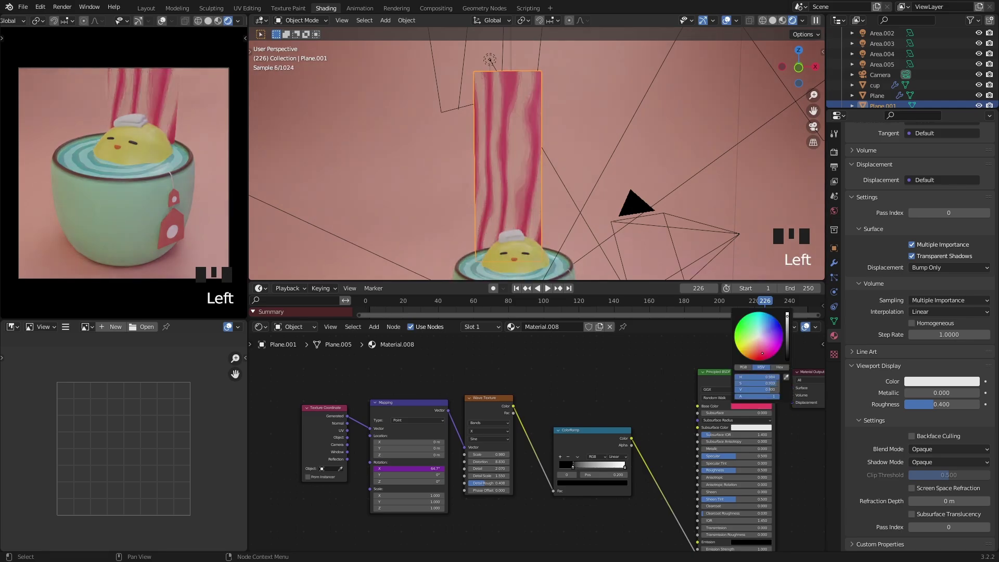
drag(762, 353, 758, 336)
Step: Move the Texture Coordinate, Mapping, Wave Texture and ColorRamp nodes together lower in the graph to free space above them
middle_drag(523, 388, 550, 385)
drag(629, 372, 367, 444)
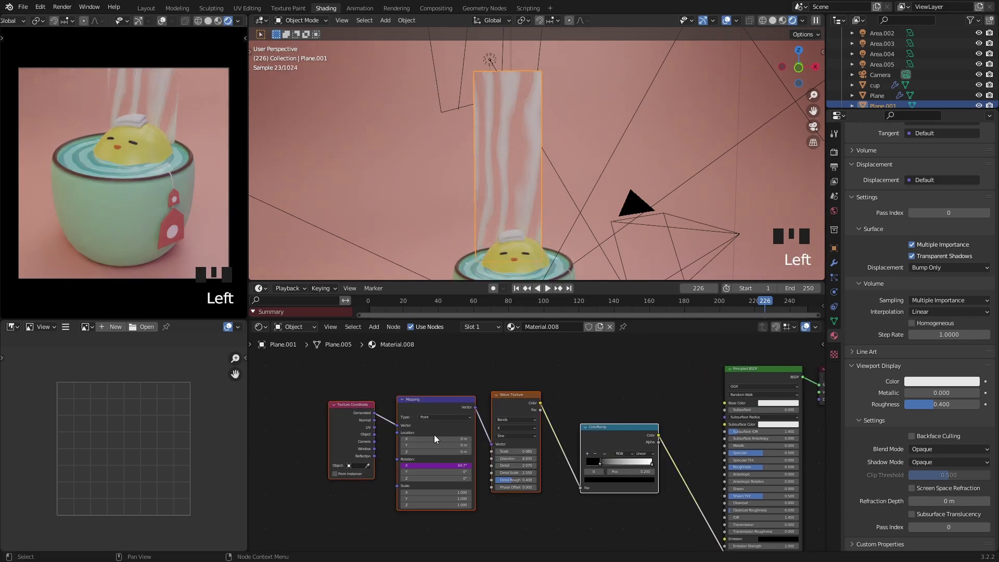
key(g)
click(407, 485)
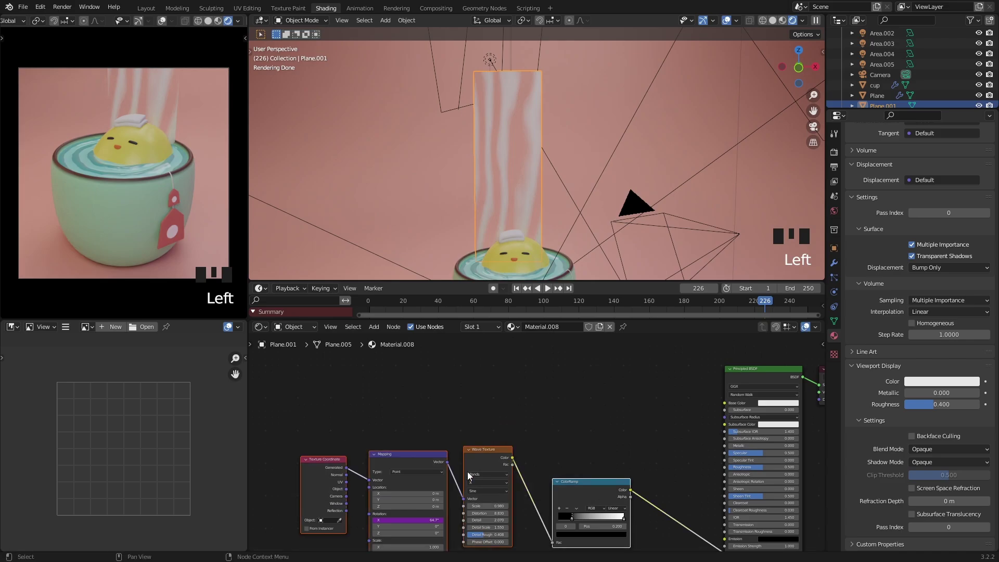
key(g)
click(486, 482)
click(518, 371)
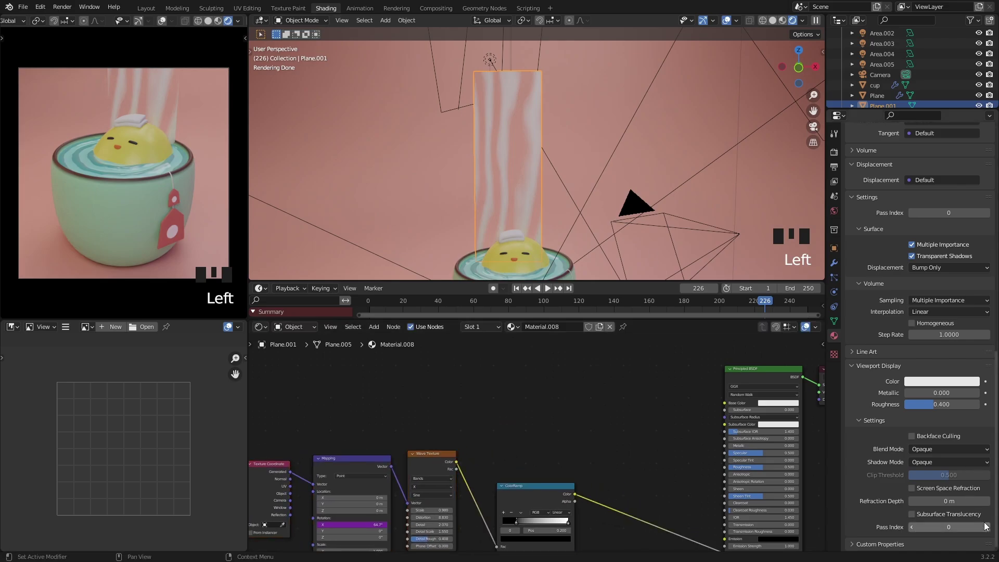
Step: Add a Gradient Texture node above the wave nodes and set its type to Quadratic Sphere
middle_drag(540, 401, 578, 418)
key(shift+a)
click(576, 416)
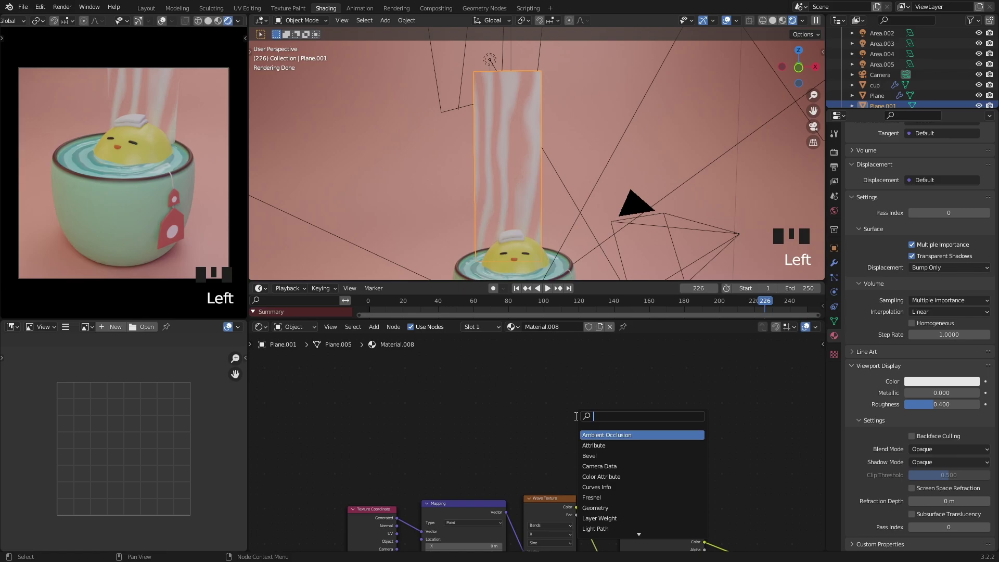
text(grad)
key(Return)
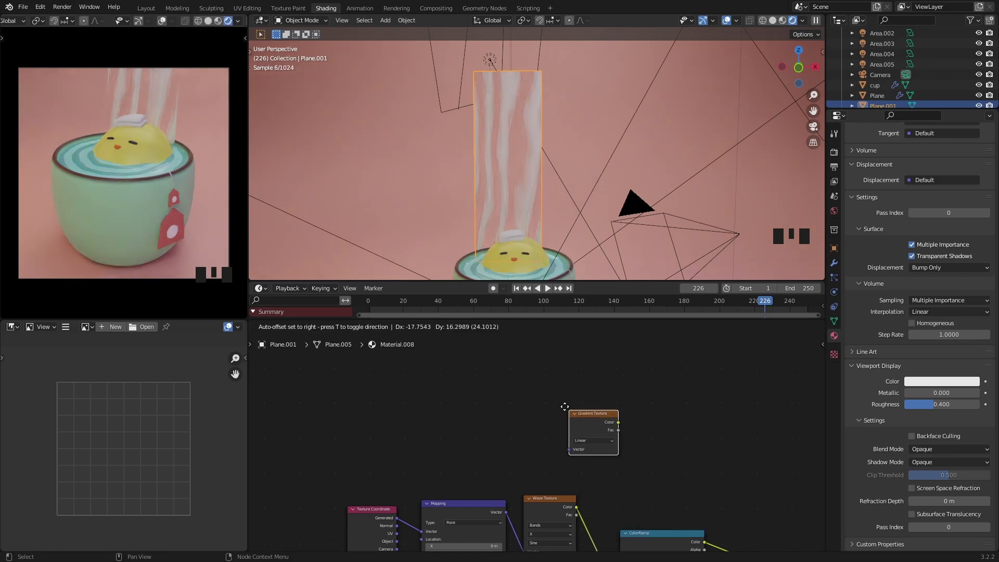
click(519, 417)
click(525, 409)
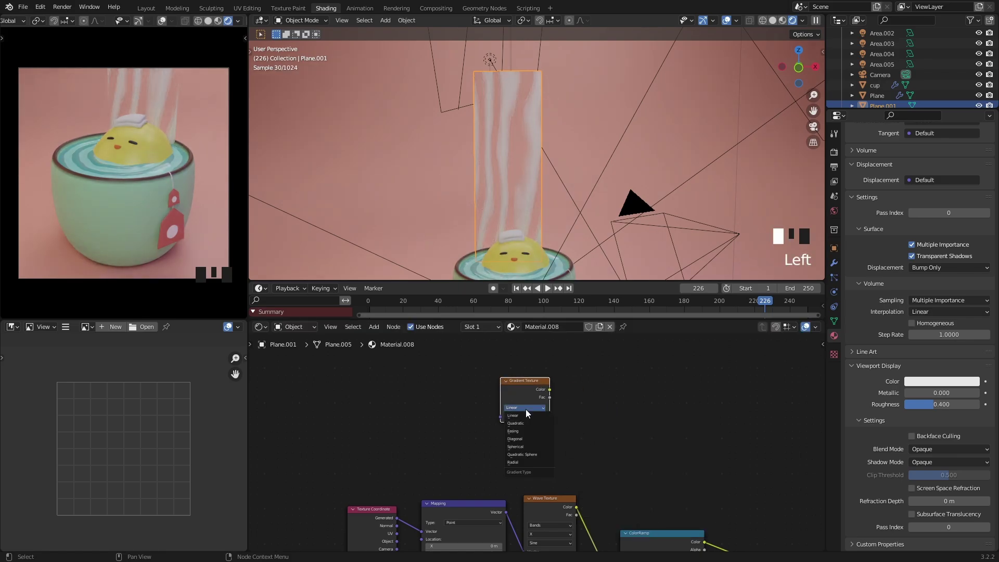
click(540, 456)
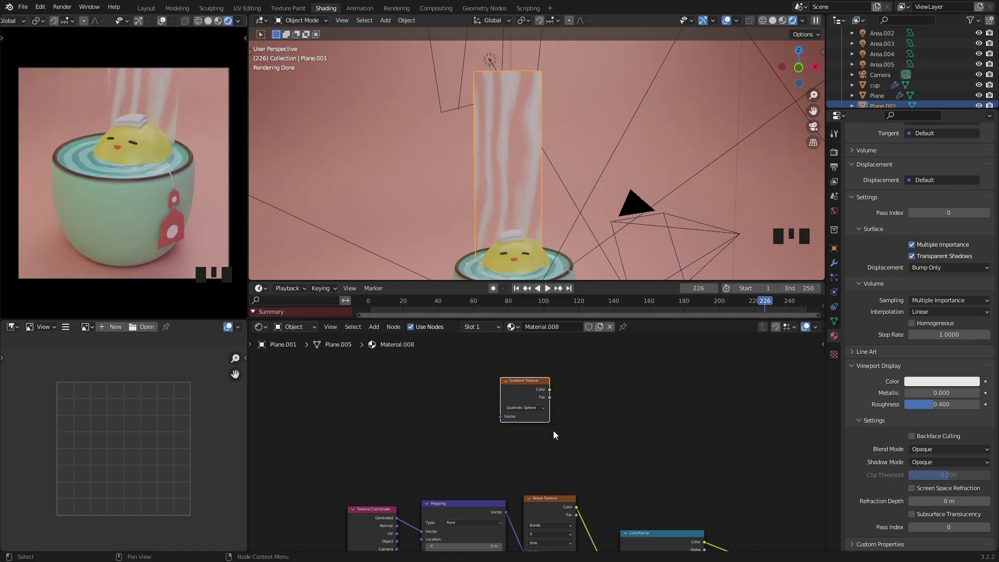
Step: Give the Gradient Texture its own Mapping and Texture Coordinate nodes driven by Object coordinates, and preview the gradient on the plane
click(523, 382)
key(ctrl+t)
ctrl+shift+click(523, 382)
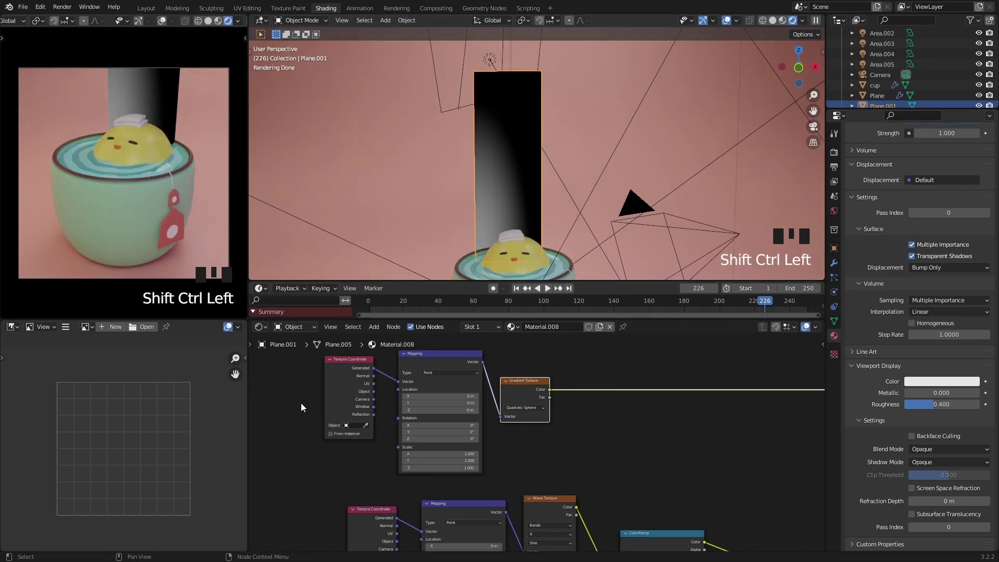
scroll(323, 390, up, 1)
drag(346, 382, 373, 372)
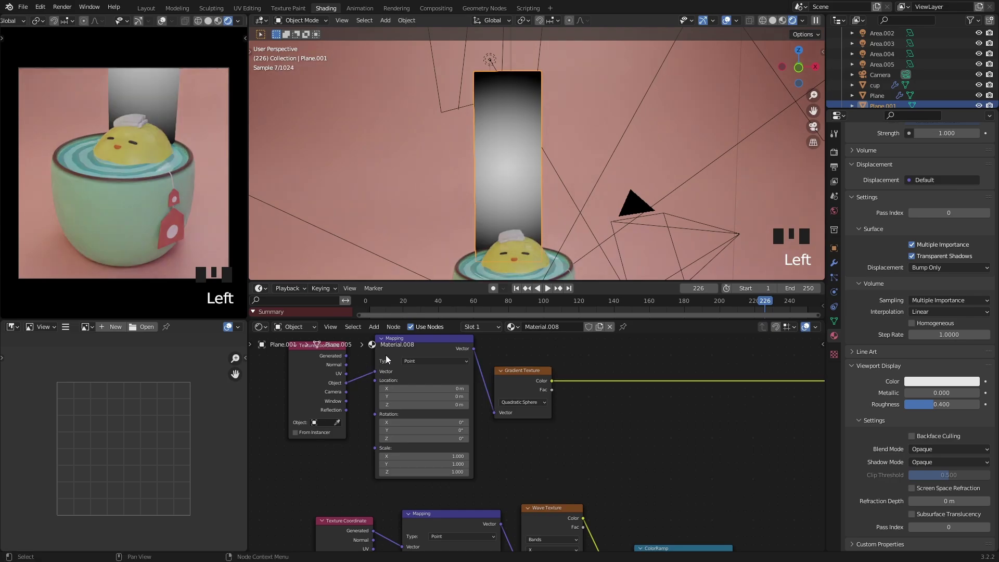
Step: Narrow the gradient to fit the plane by setting its Mapping Scale to X 2.730 and Y 0.940
middle_drag(508, 263, 540, 235)
scroll(479, 427, up, 2)
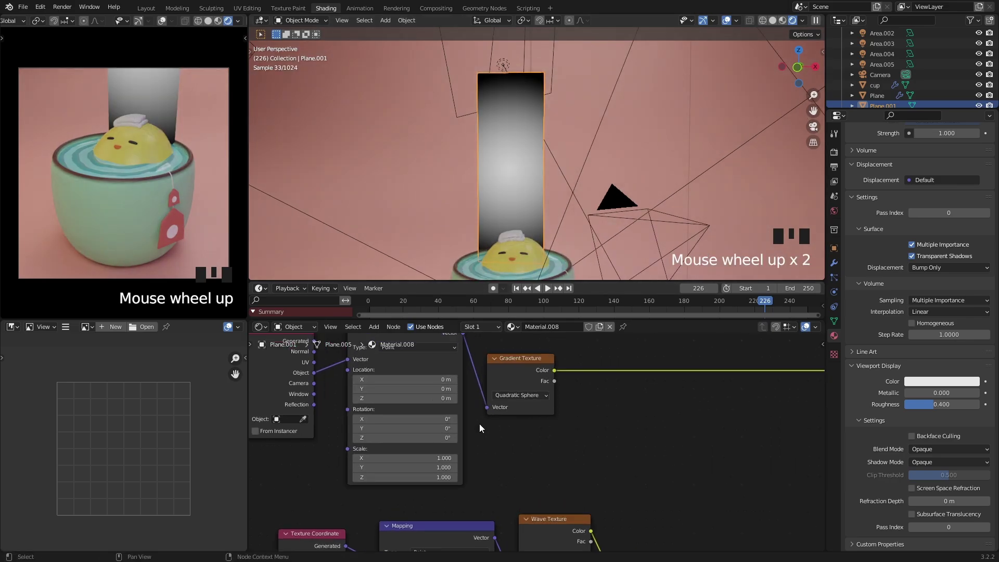
mouse_move(412, 459)
shift+mouse_down()
mouse_move(361, 458)
mouse_move(535, 458)
mouse_move(404, 469)
shift+mouse_up()
middle_drag(544, 177, 579, 191)
shift+drag(404, 459, 395, 467)
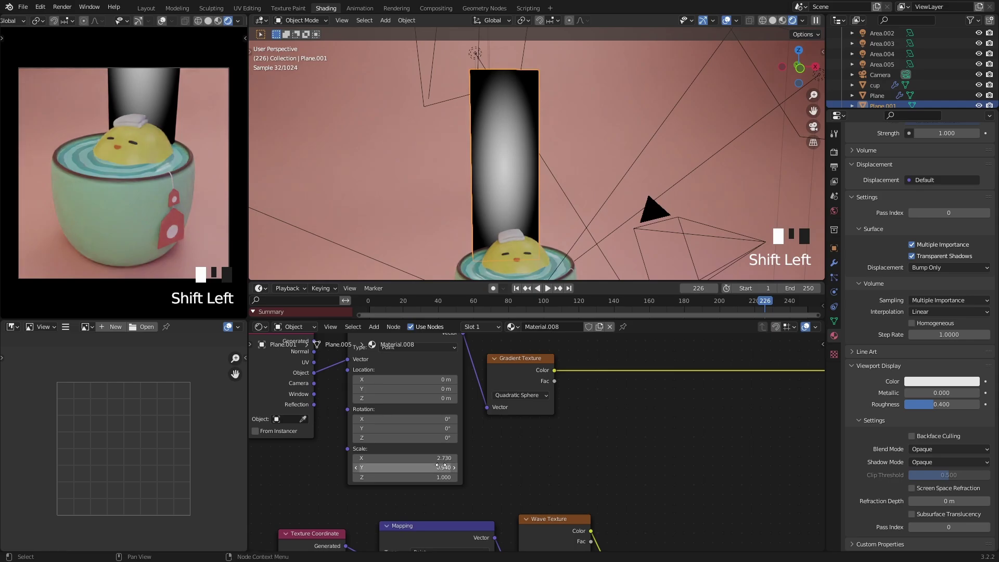
Step: Add a ColorRamp node on the link leaving the Gradient Texture's Color
middle_drag(626, 404, 545, 444)
scroll(545, 444, down, 2)
key(shift+a)
click(550, 442)
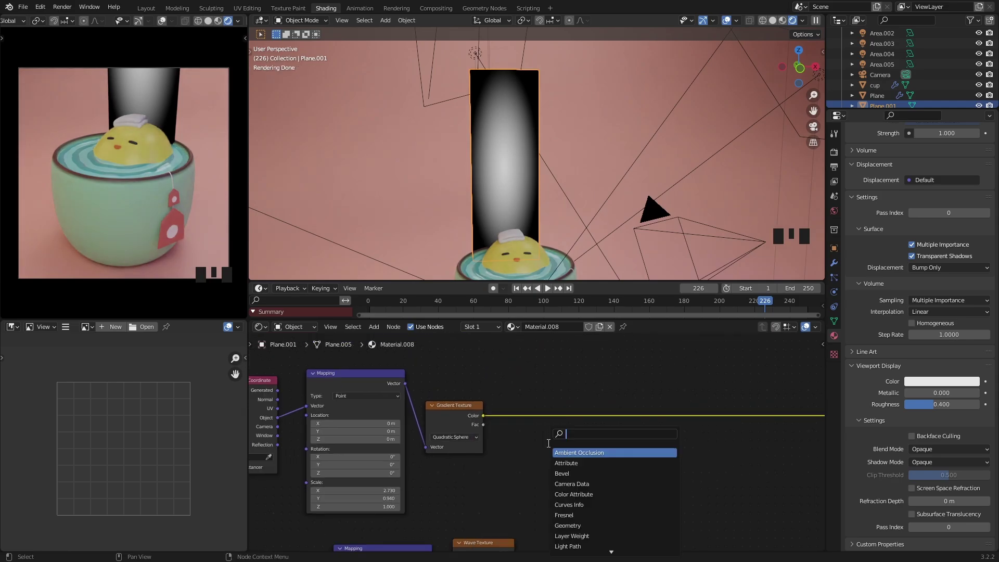
text(ramp)
key(Return)
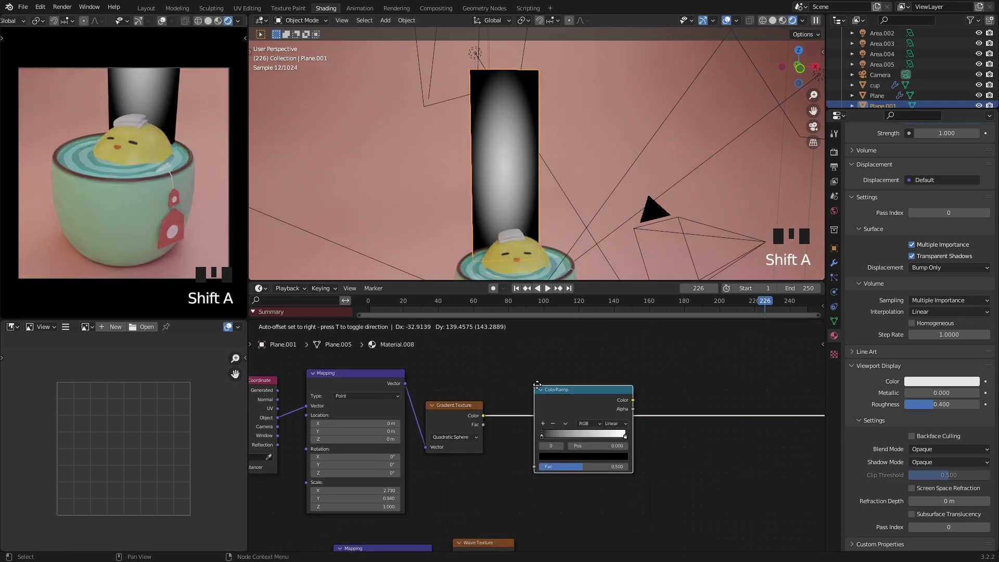
click(547, 394)
Step: Brighten the gradient by setting the white stop of its ColorRamp to position 0.482
scroll(533, 440, up, 2)
click(641, 436)
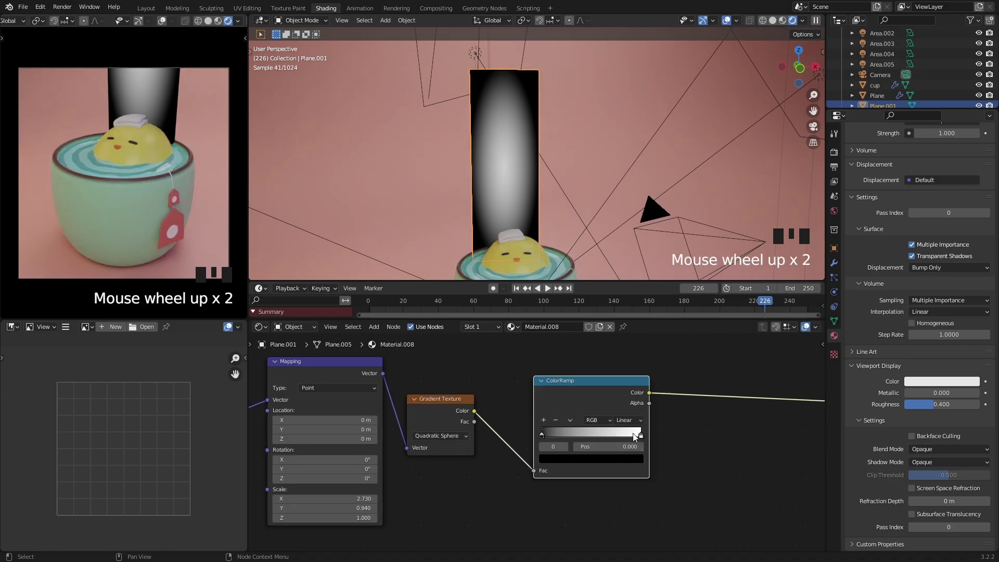
drag(641, 436, 588, 435)
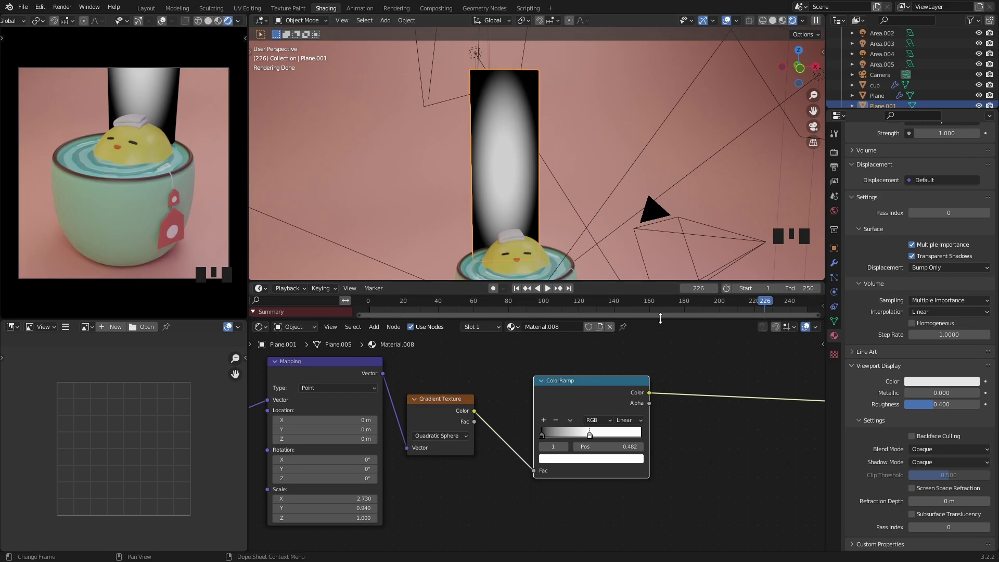
Step: Add a MixRGB node between the two ColorRamps and the Principled BSDF
scroll(598, 432, down, 5)
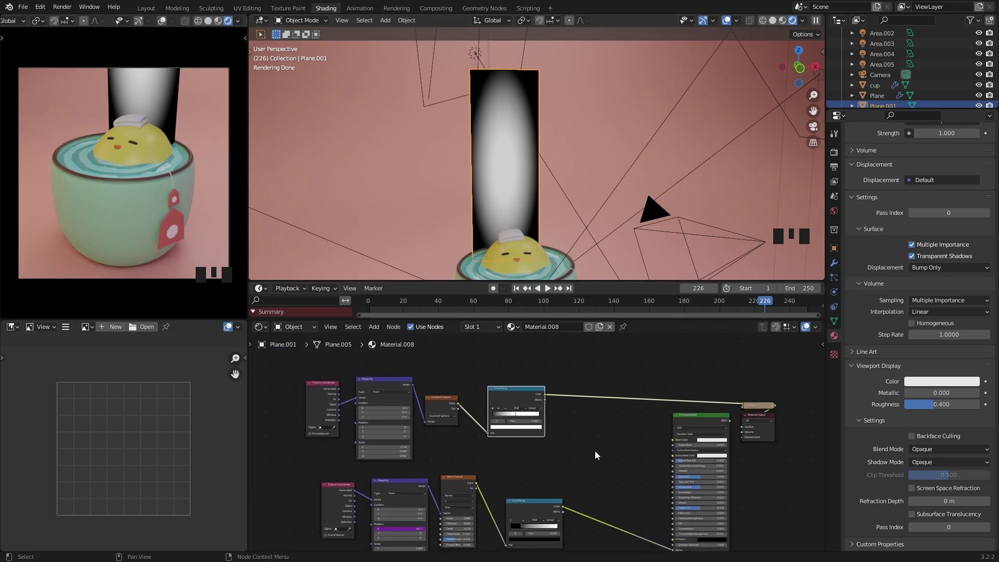
middle_drag(596, 451, 584, 405)
scroll(584, 404, up, 1)
key(shift+a)
click(585, 402)
text(mix)
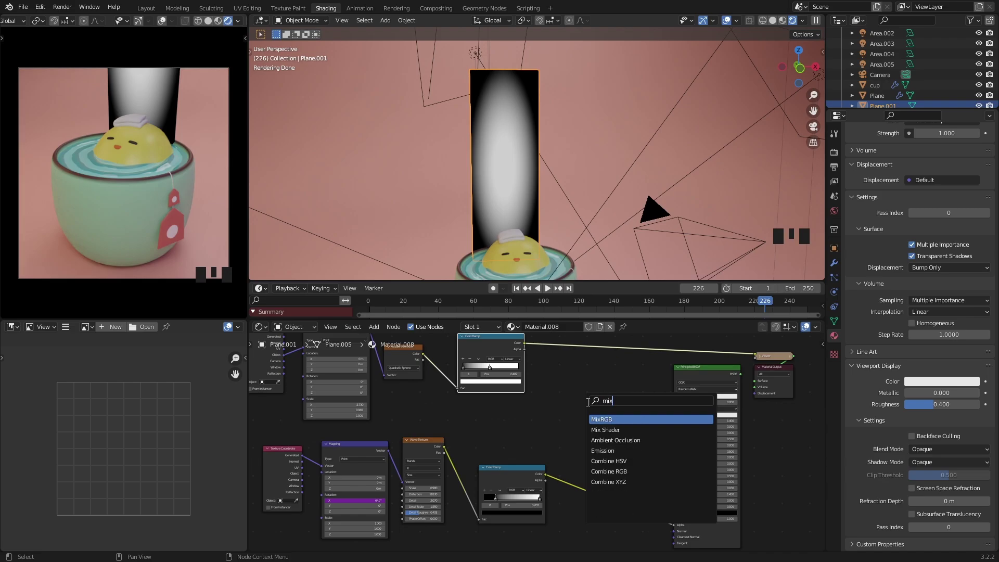
key(Return)
click(564, 388)
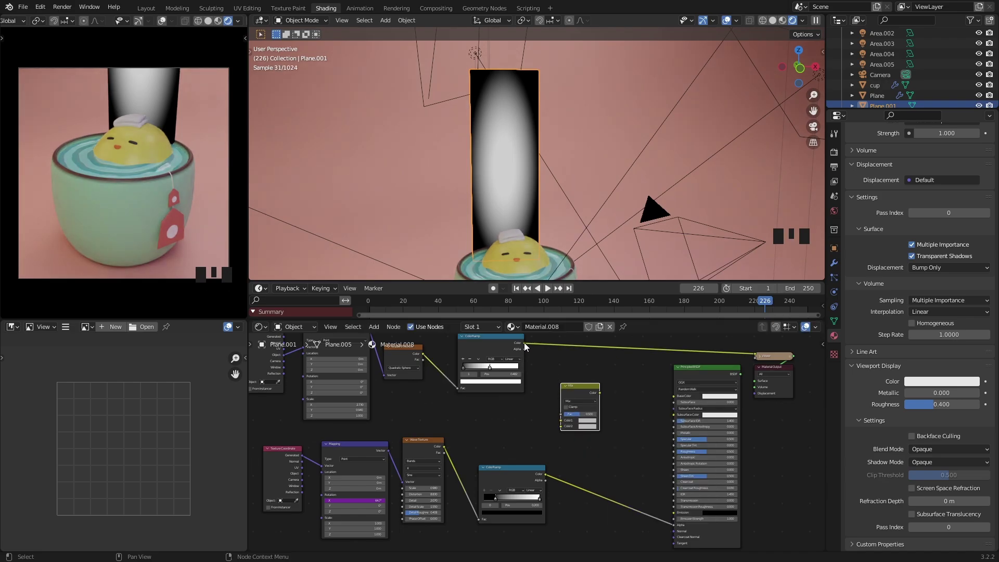
Step: Feed the gradient ColorRamp into Color1 and the wave ColorRamp into Color2, set Fac to 1.000, and preview the mix
drag(524, 342, 562, 422)
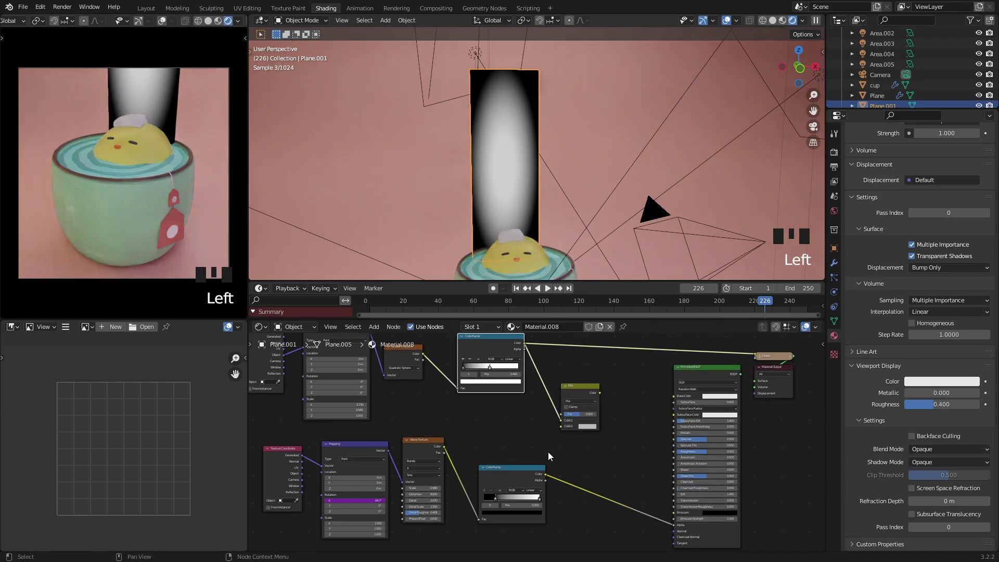
drag(545, 474, 624, 400)
scroll(573, 426, up, 5)
ctrl+shift+click(608, 357)
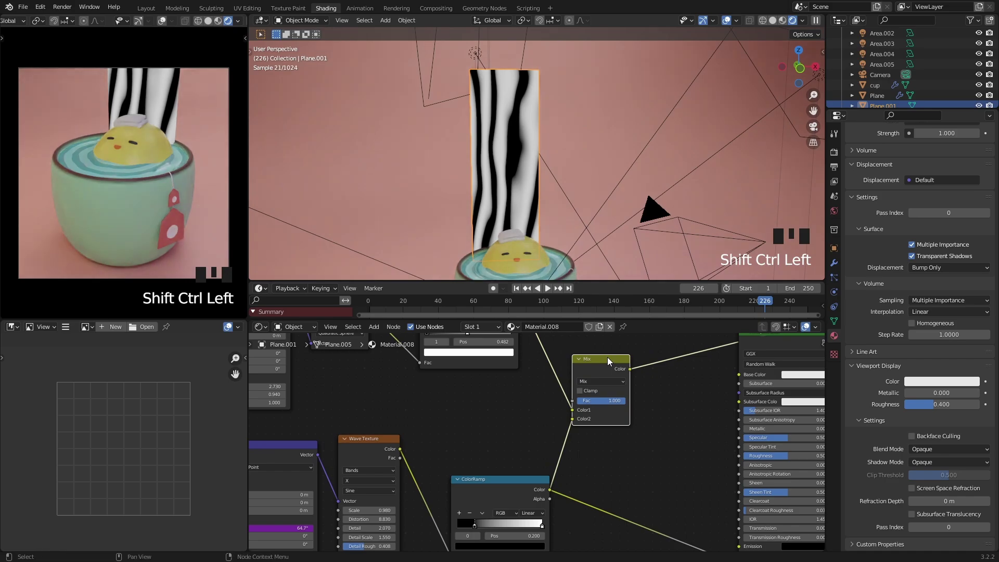
Step: Set the Mix node's blending mode to Multiply and inspect the masked streaks on the plane
click(608, 382)
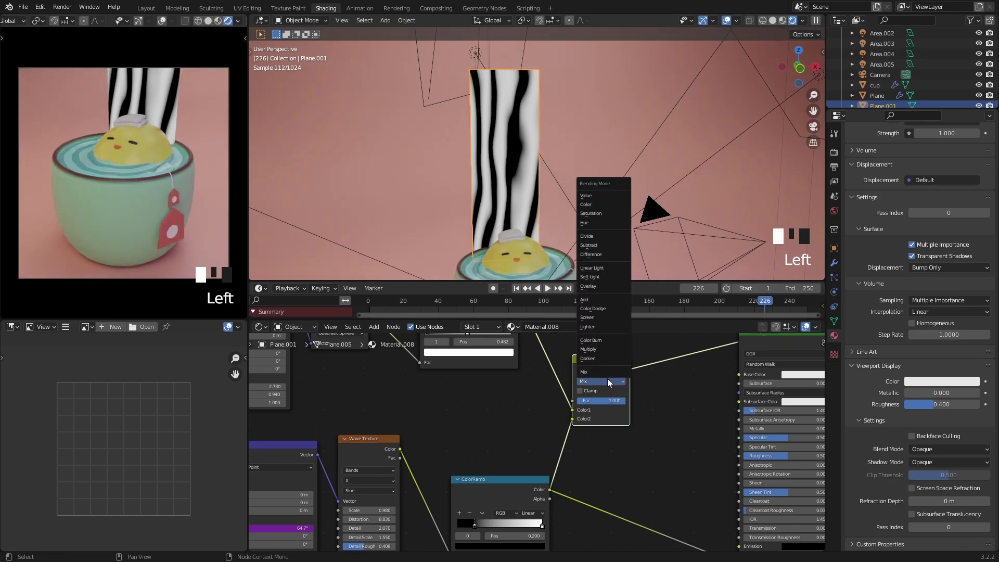
click(597, 350)
scroll(601, 356, down, 1)
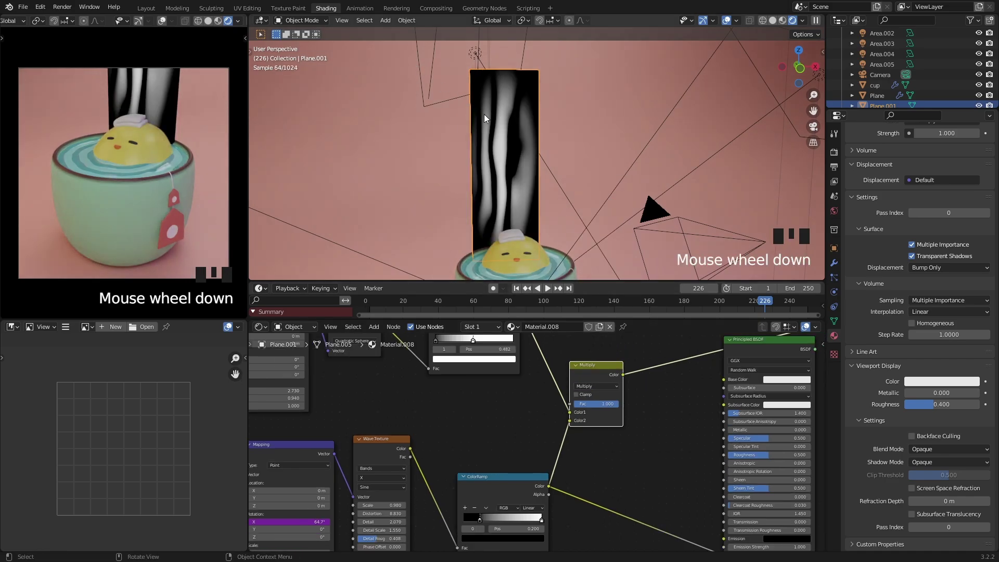
mouse_move(483, 114)
middle_down()
mouse_move(509, 120)
mouse_move(478, 108)
middle_up()
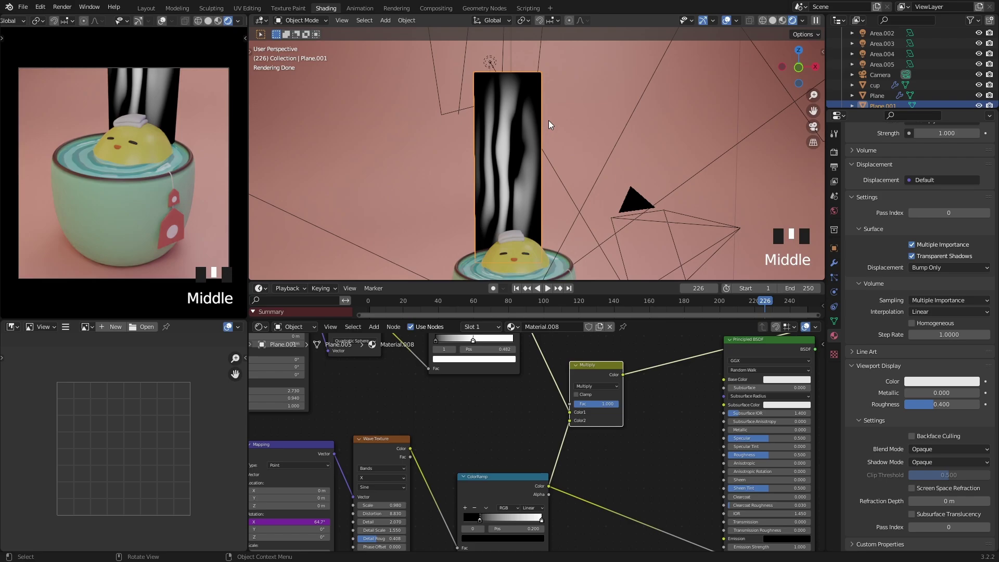
Step: Connect the Multiply node's Color to the Principled BSDF's Alpha and route the Principled BSDF back to the Material Output
middle_drag(601, 419, 567, 417)
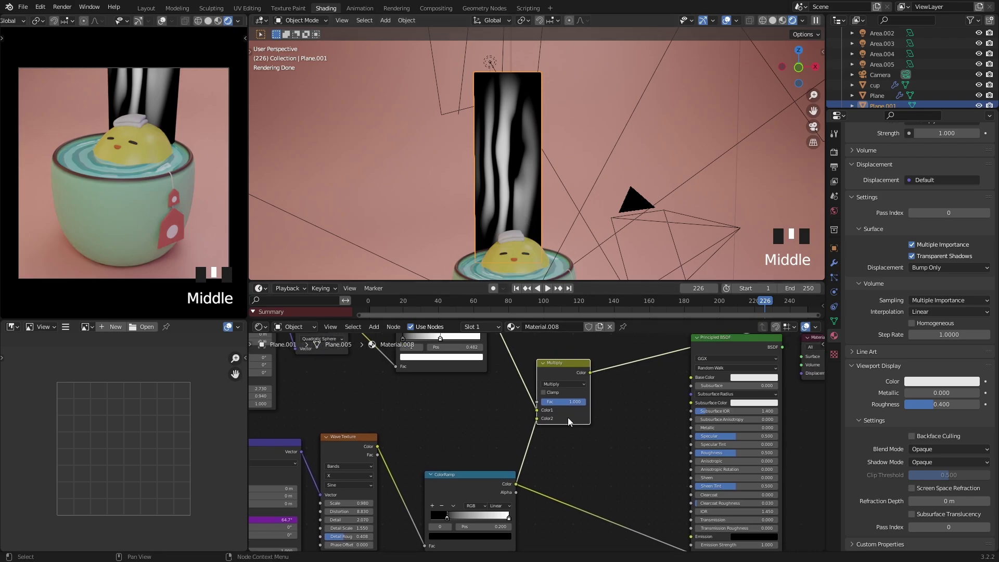
scroll(606, 391, up, 1)
scroll(597, 383, down, 2)
drag(575, 373, 673, 514)
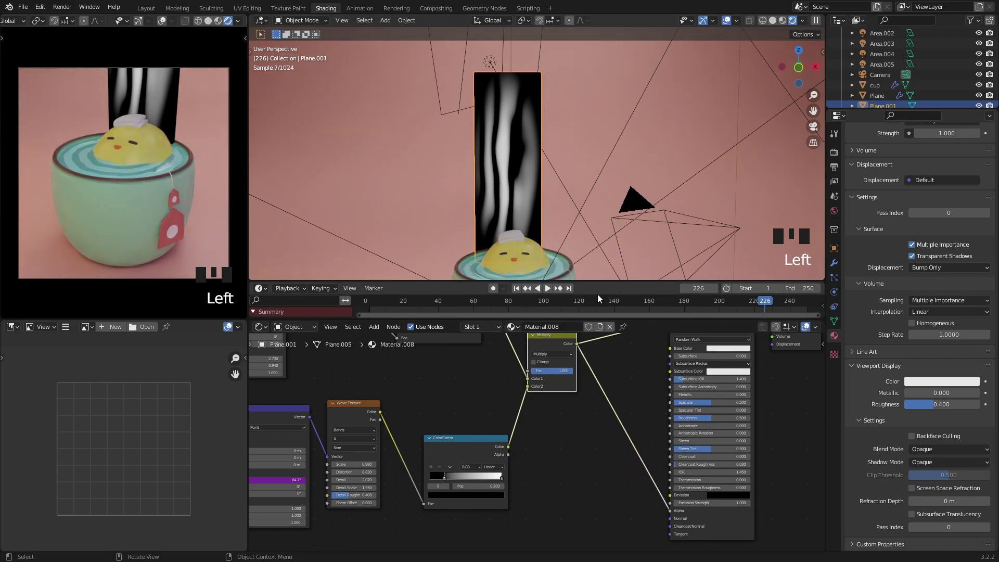
middle_drag(637, 424, 594, 487)
ctrl+shift+click(676, 375)
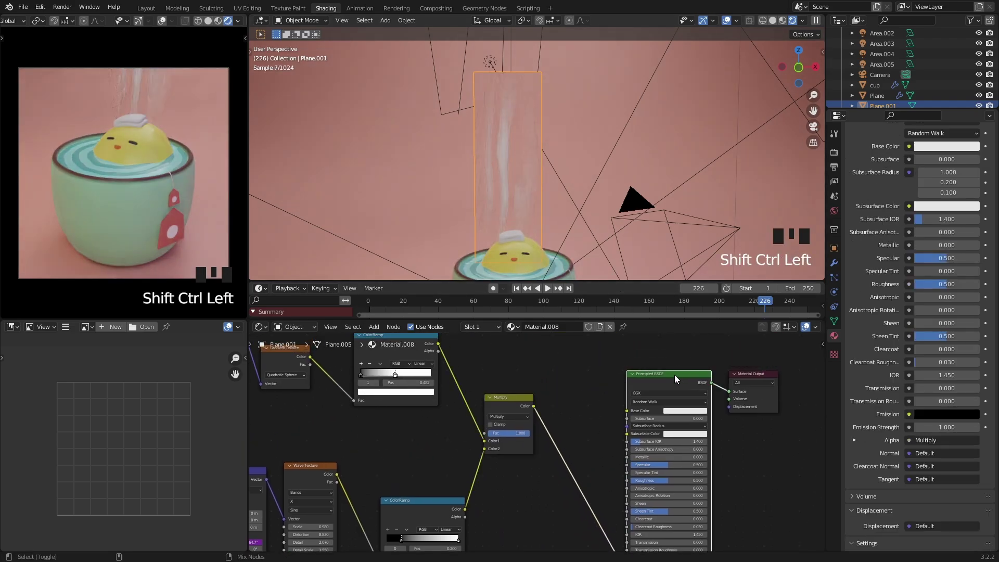
Step: Soften the steam's fade by setting the gradient ColorRamp's white stop position to 0.686
scroll(565, 125, up, 2)
middle_drag(564, 159, 576, 125)
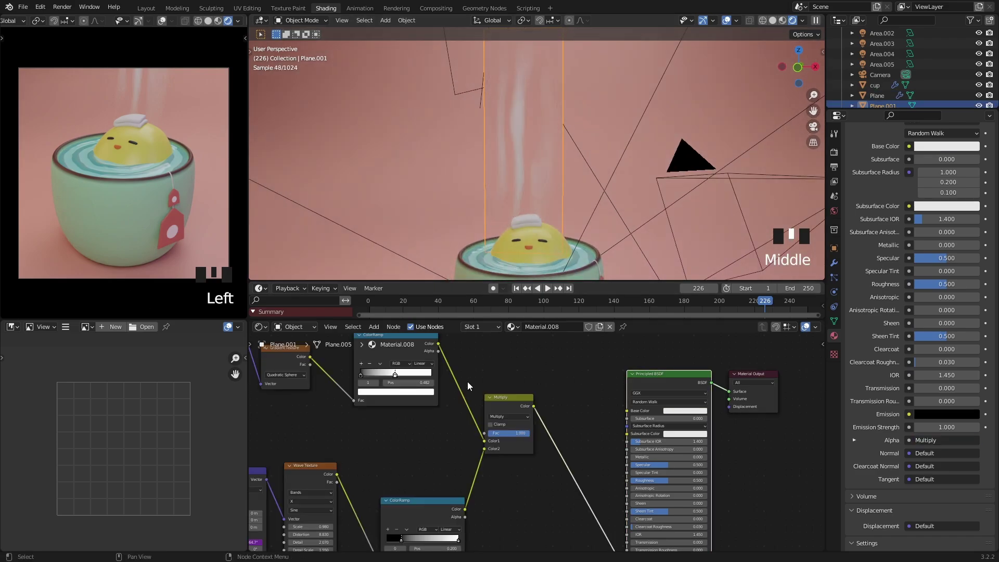
scroll(467, 385, up, 2)
middle_drag(467, 385, 460, 420)
drag(460, 421, 494, 423)
click(500, 386)
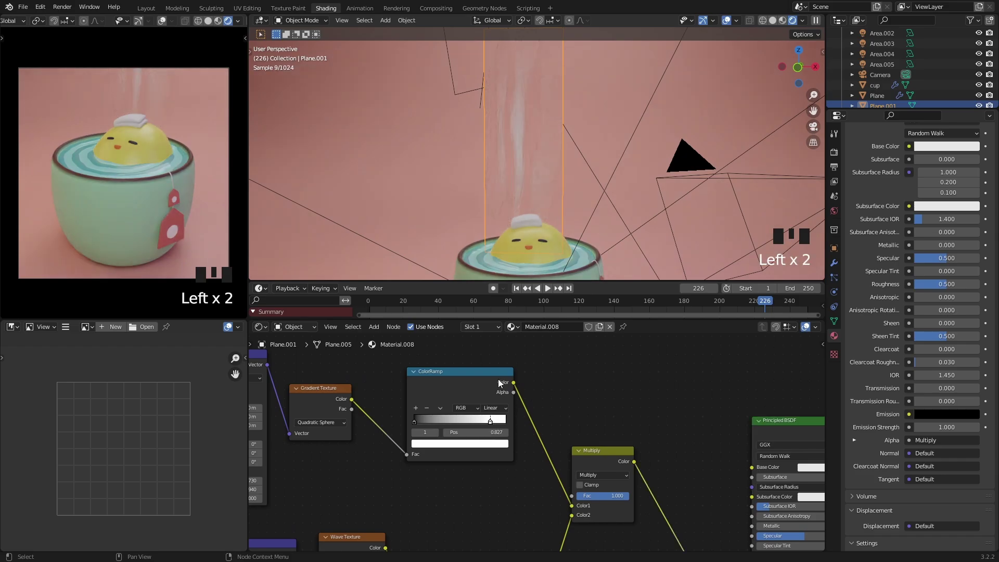
scroll(416, 398, down, 2)
shift+middle_drag(345, 404, 601, 425)
scroll(600, 425, up, 2)
drag(764, 440, 756, 439)
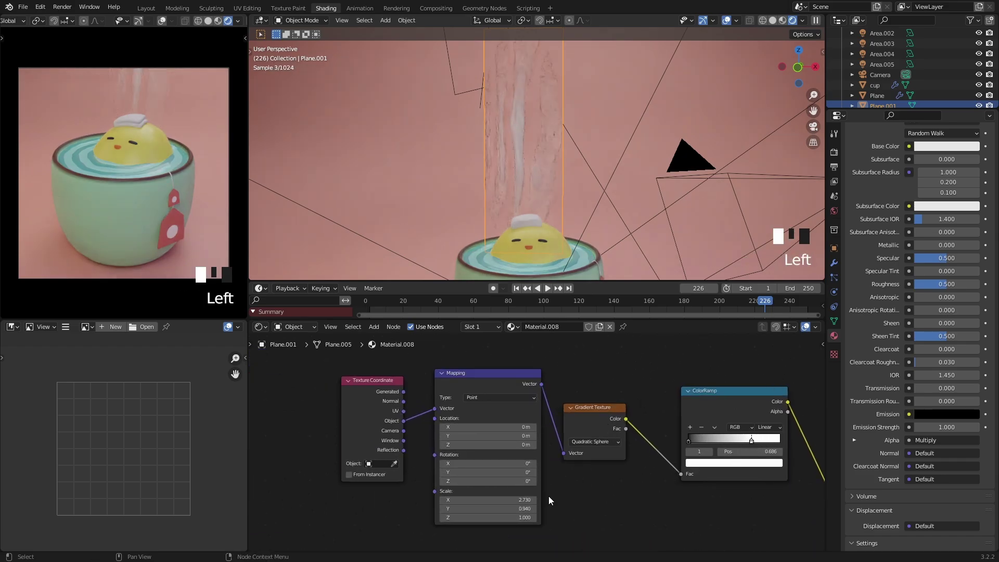
Step: Previewing the Gradient Texture alone, set its Mapping Scale to X 2.950 and Y 1.010, and restore the Principled BSDF output
ctrl+shift+click(591, 410)
shift+drag(499, 508, 549, 500)
middle_drag(660, 500, 563, 498)
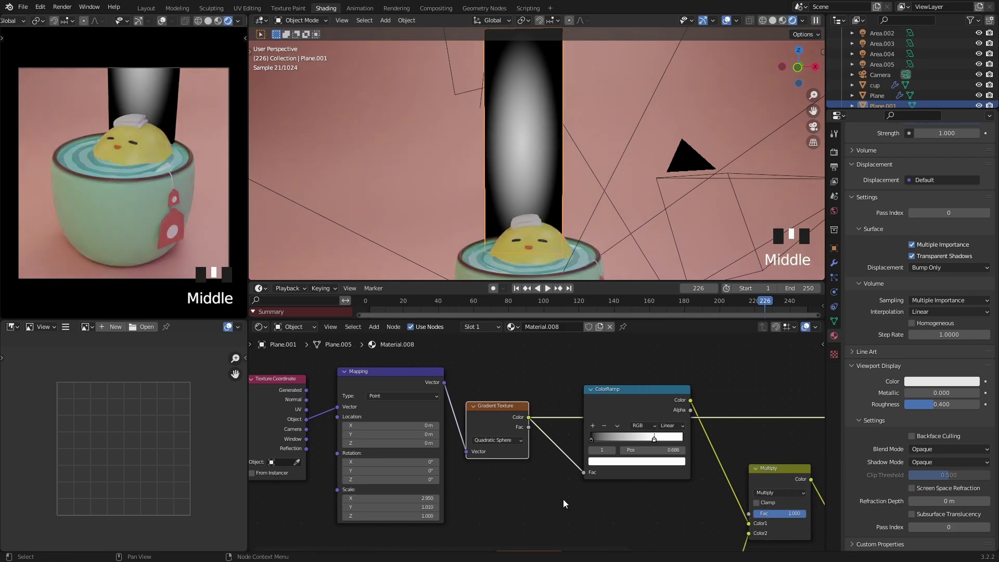
scroll(478, 425, down, 2)
ctrl+shift+click(720, 387)
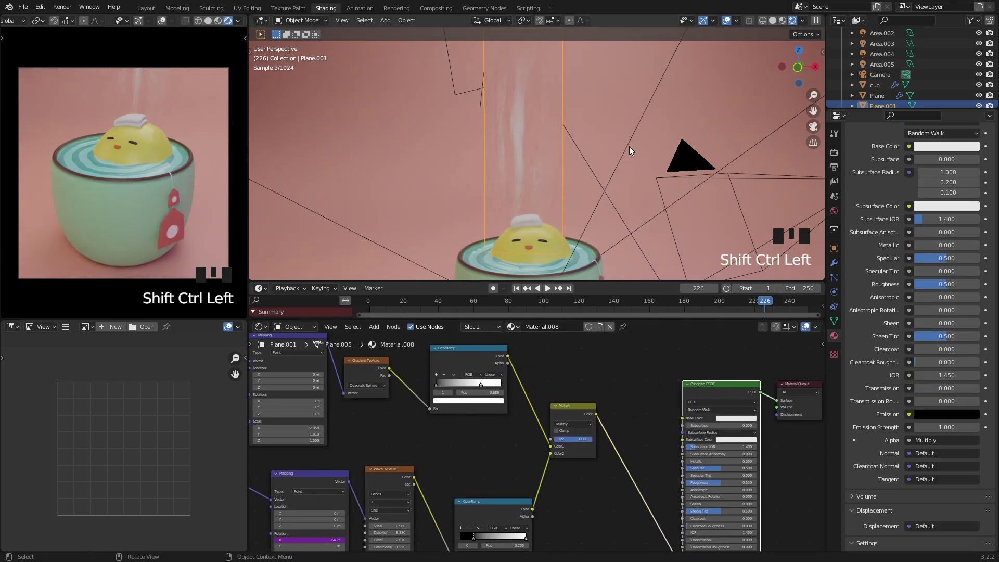
Step: Move the steam plane behind the chick at the cup's back rim and rotate it slightly
middle_drag(548, 111, 630, 171)
key(g)
click(652, 209)
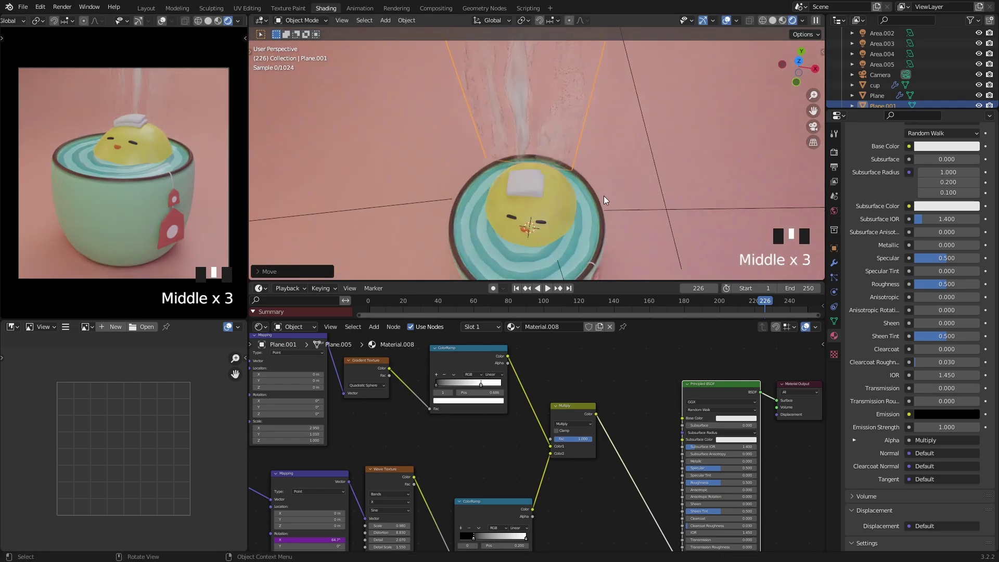
key(r)
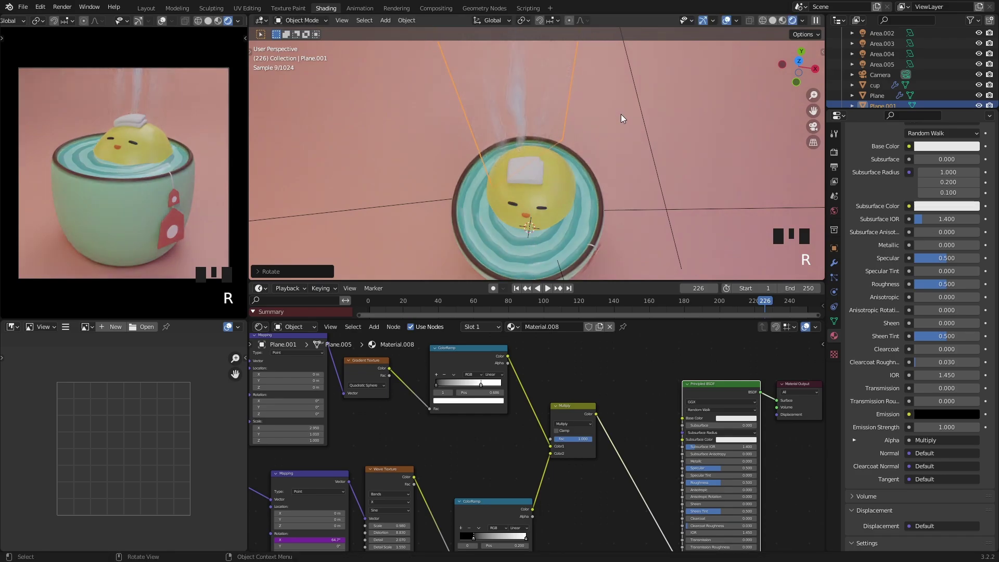
Step: Rotate the steam plane further and shift it toward the left of the cup's back rim, behind the chick
key(r)
click(634, 144)
key(g)
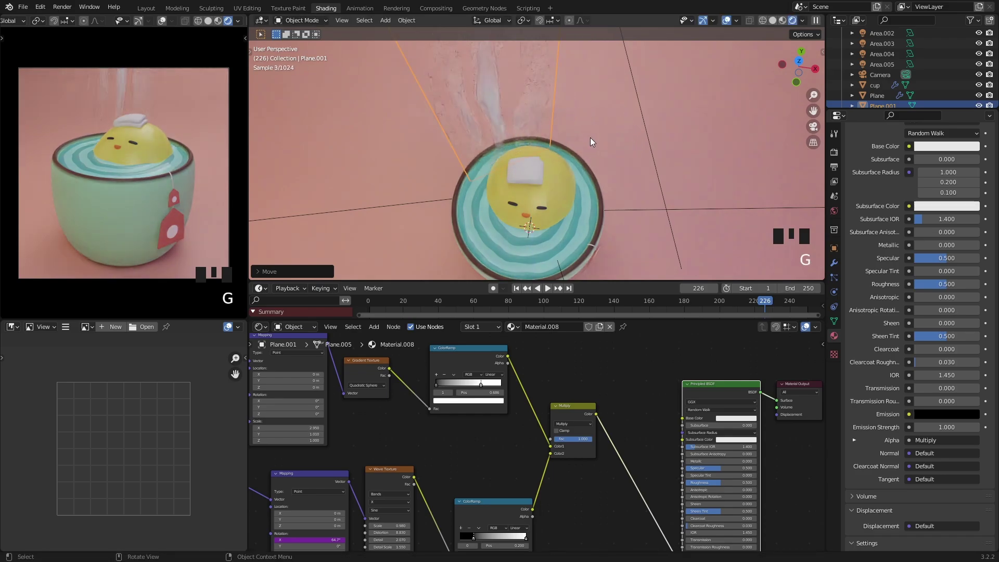
click(589, 142)
Step: Duplicate the steam plane, move the copy to the right of the cup's back rim and turn it to a different angle
key(shift+d)
click(576, 138)
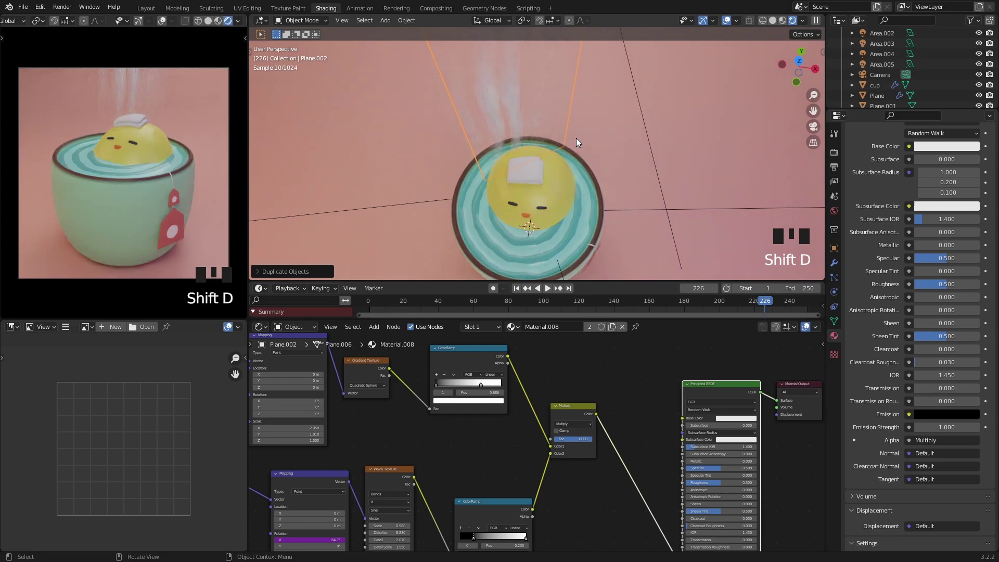
key(g)
click(661, 155)
key(r)
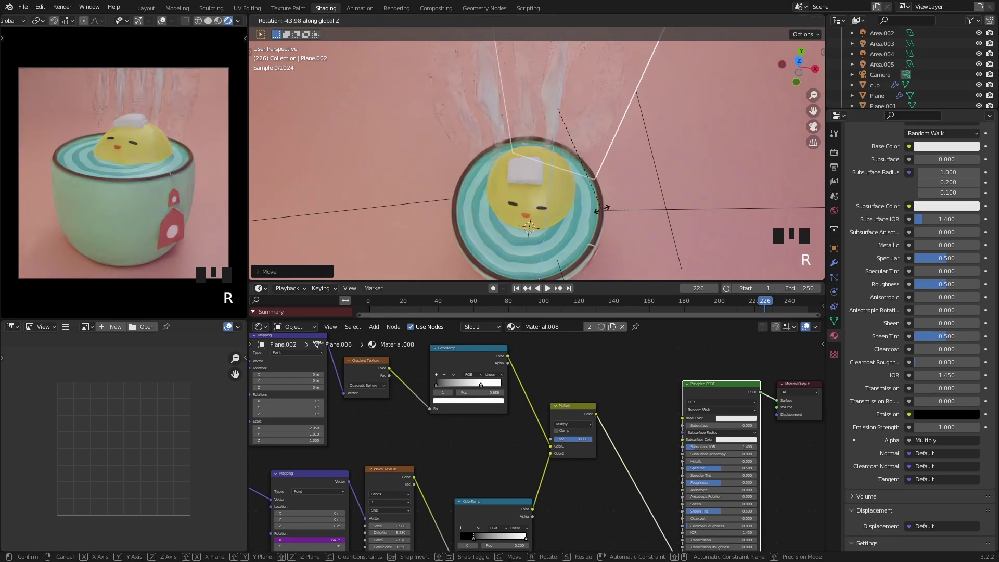
click(579, 159)
key(g)
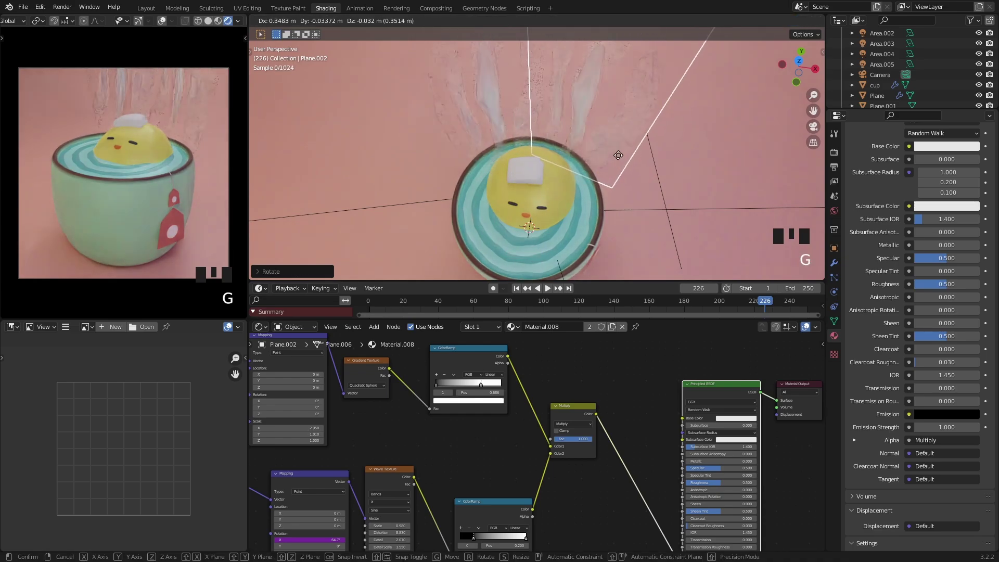
click(634, 167)
key(r)
click(617, 183)
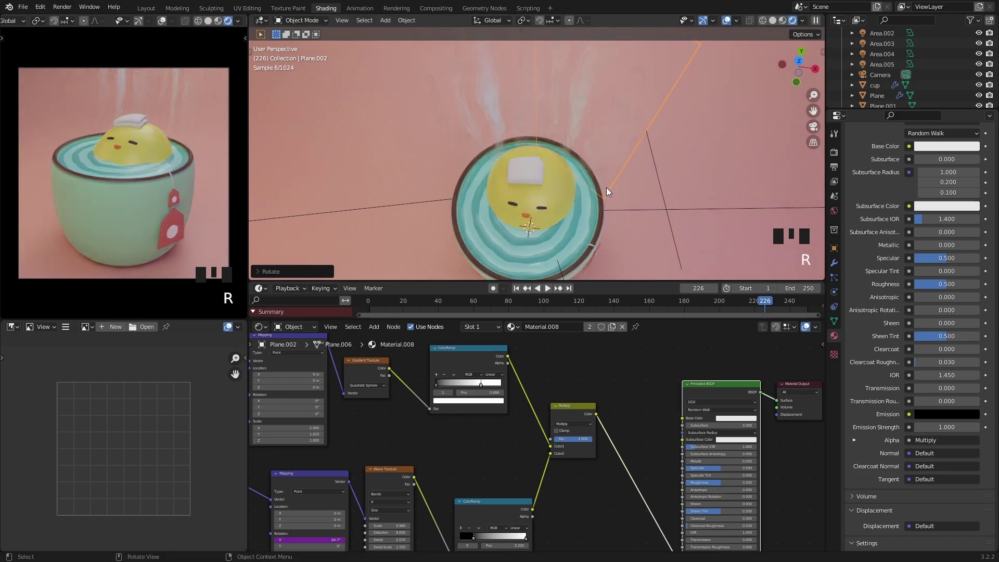
Step: Make the duplicated steam plane's material an independent single-user copy
scroll(473, 419, down, 6)
middle_drag(473, 419, 513, 385)
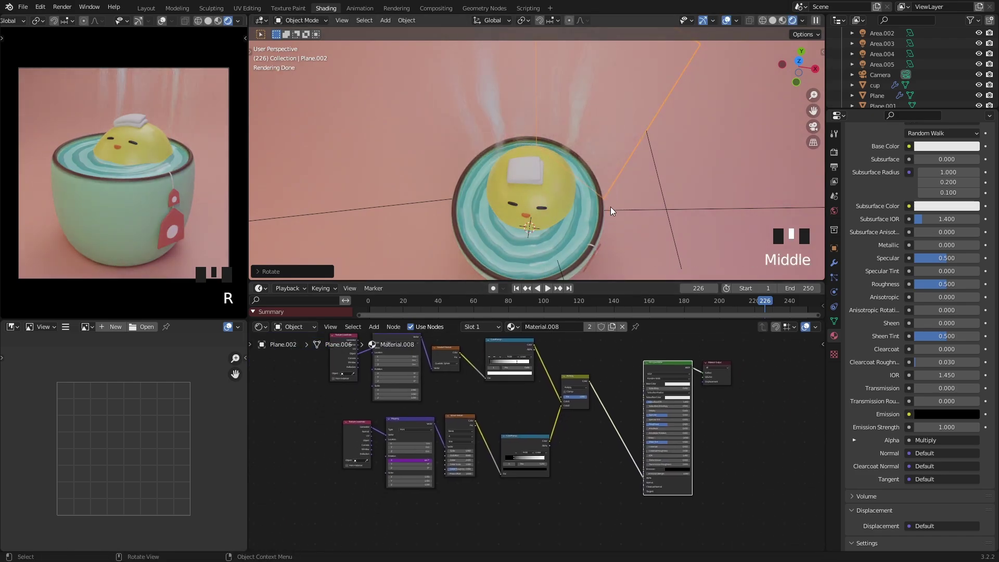
middle_drag(557, 210, 583, 134)
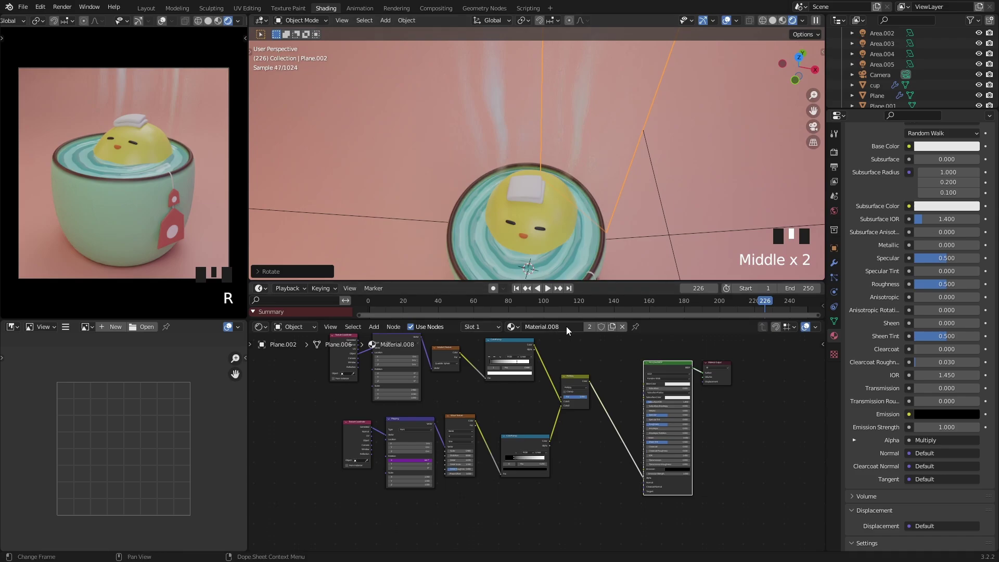
middle_drag(582, 168, 500, 105)
click(567, 90)
click(589, 83)
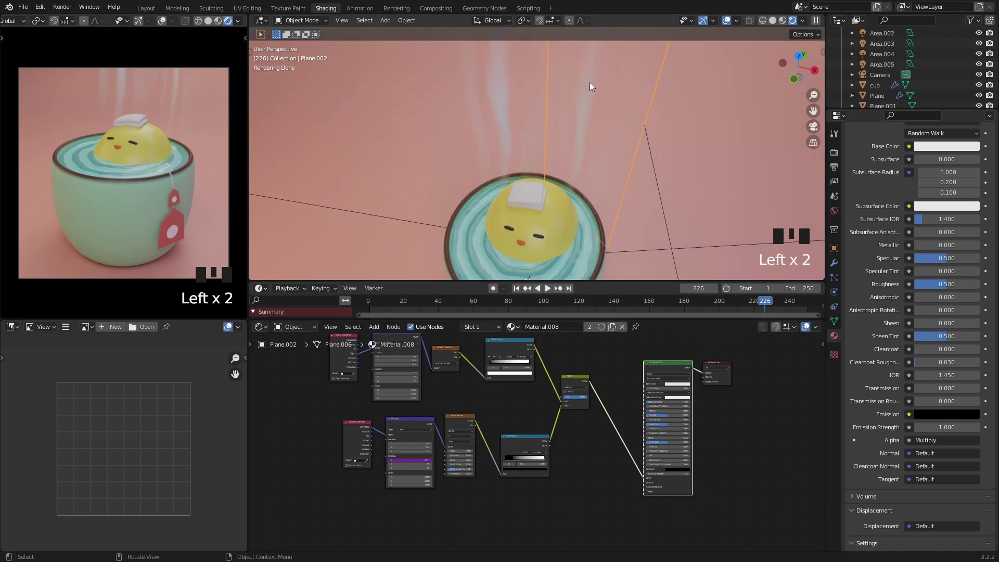
click(589, 328)
Step: Set the duplicate's Wave Texture Phase Offset to -3.970 and play the animation to compare both steam planes
scroll(549, 464, up, 8)
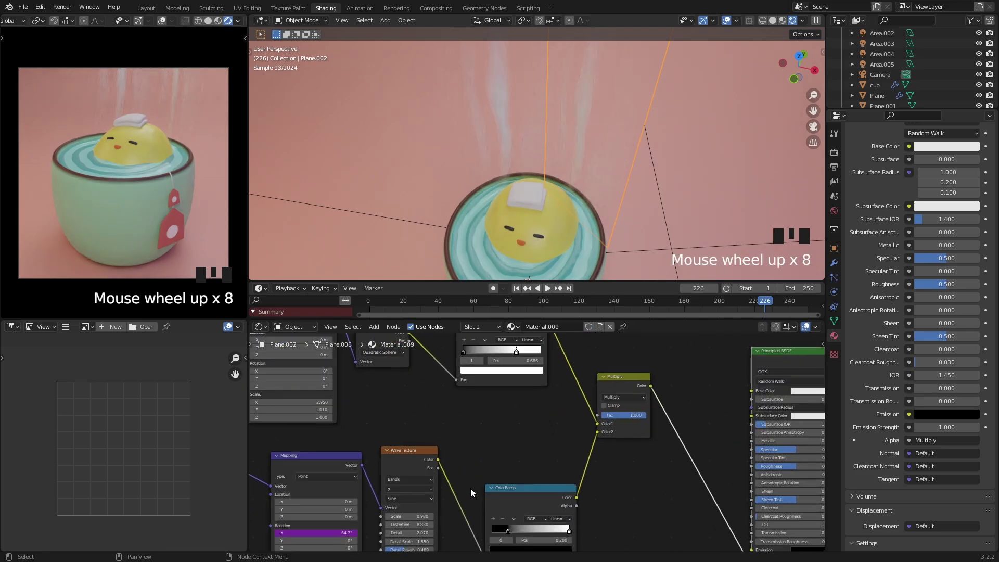
scroll(470, 488, up, 5)
scroll(550, 435, up, 7)
middle_click(539, 408)
scroll(539, 413, down, 6)
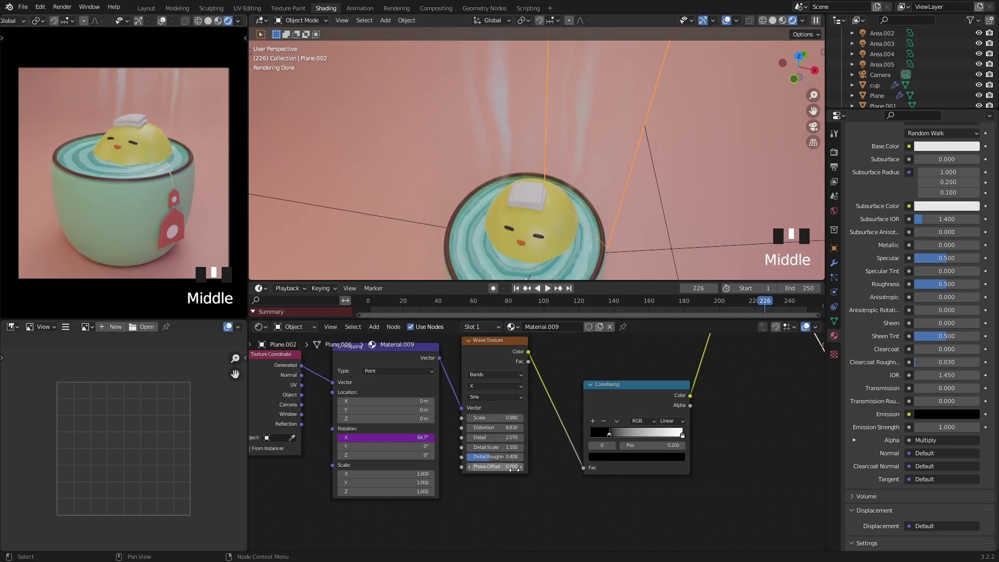
scroll(497, 477, up, 4)
shift+drag(486, 476, 437, 476)
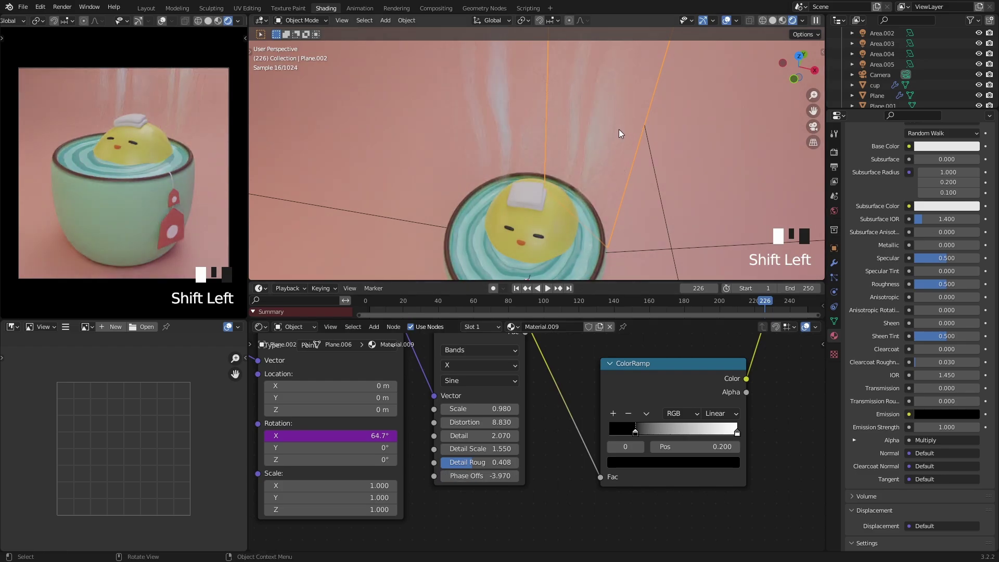
middle_drag(619, 129, 613, 143)
key(space)
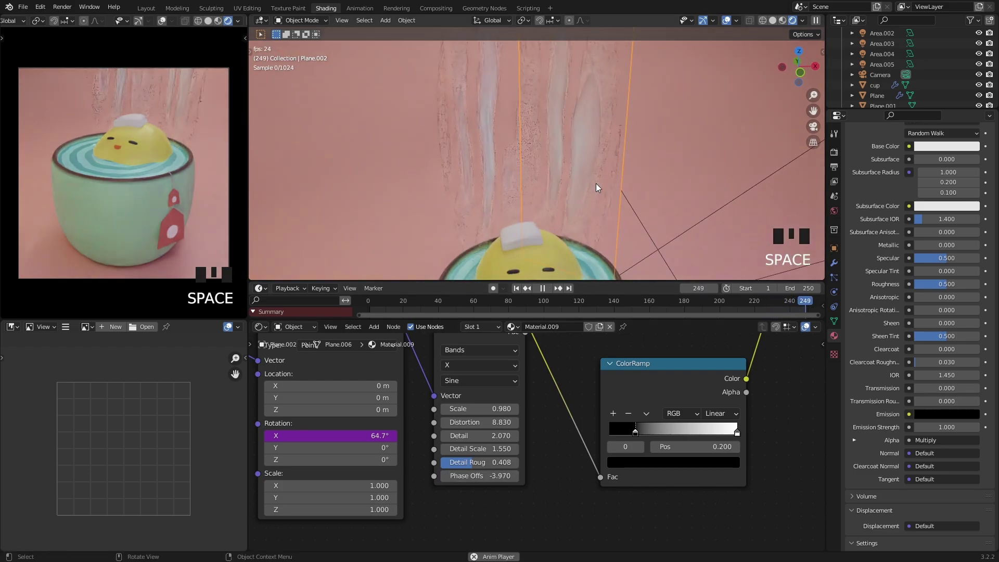
key(space)
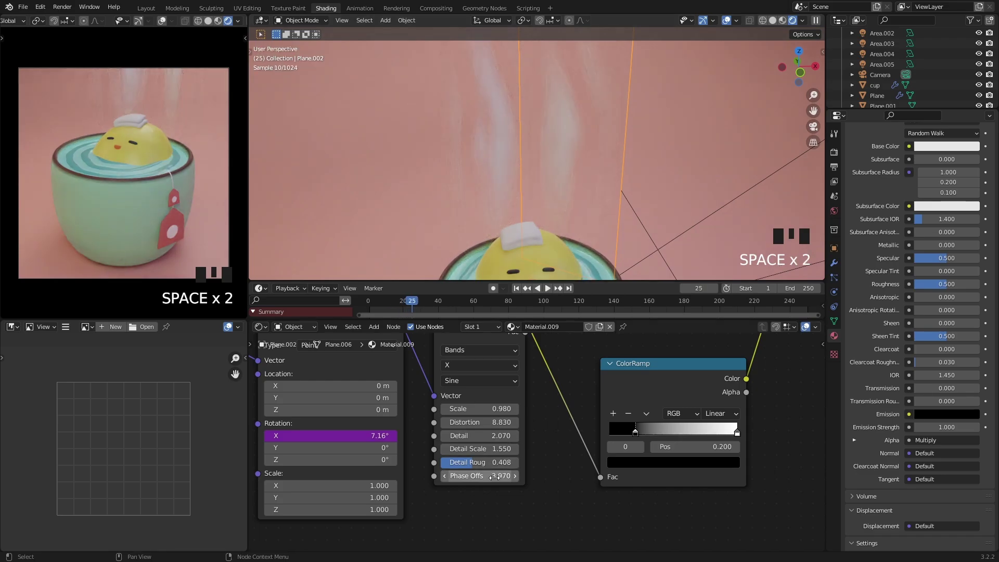
Step: Set the duplicate's Wave Texture Phase Offset to -7.590 and play the animation to check the steam
shift+drag(493, 476, 447, 476)
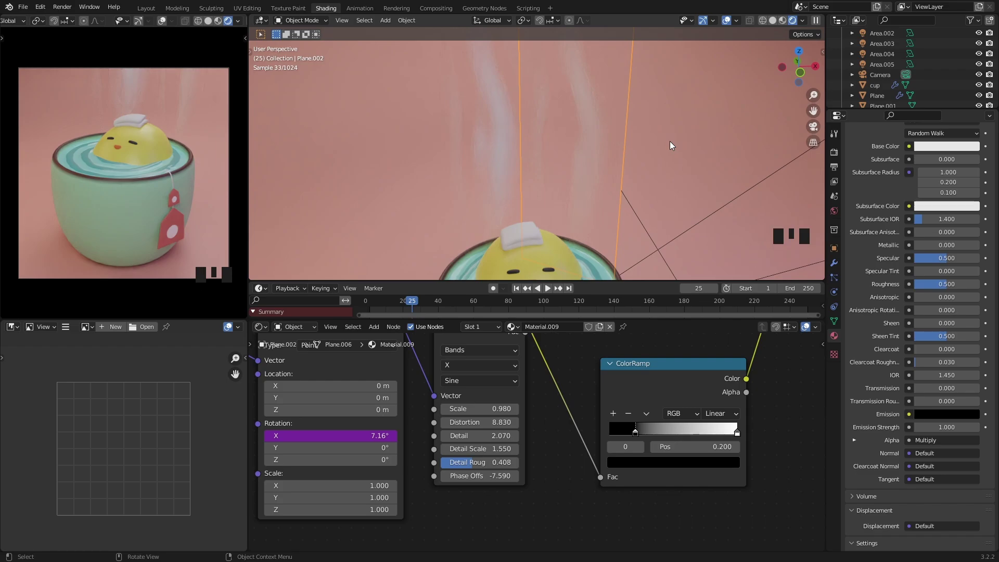
key(space)
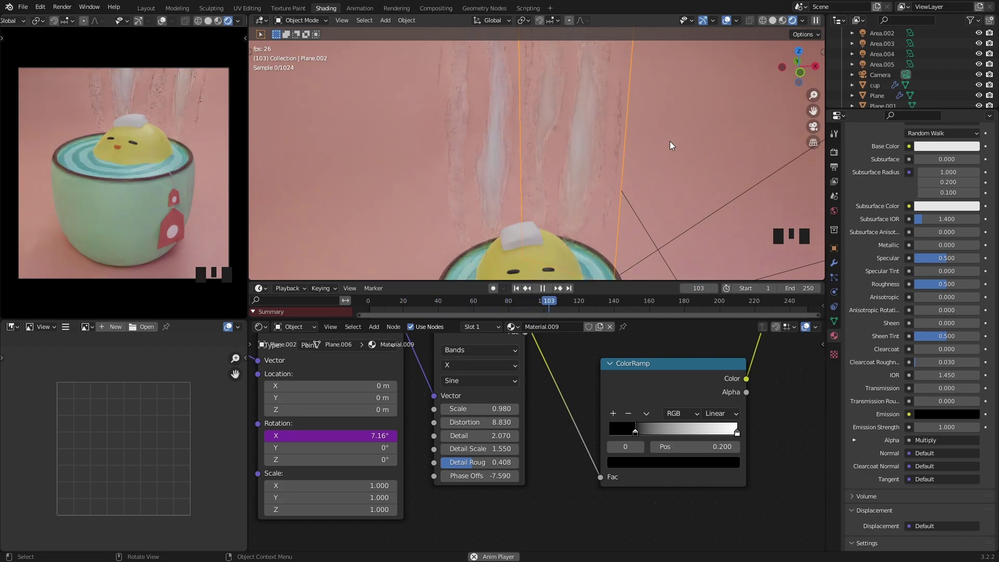
key(space)
middle_drag(664, 137, 631, 152)
scroll(620, 169, down, 3)
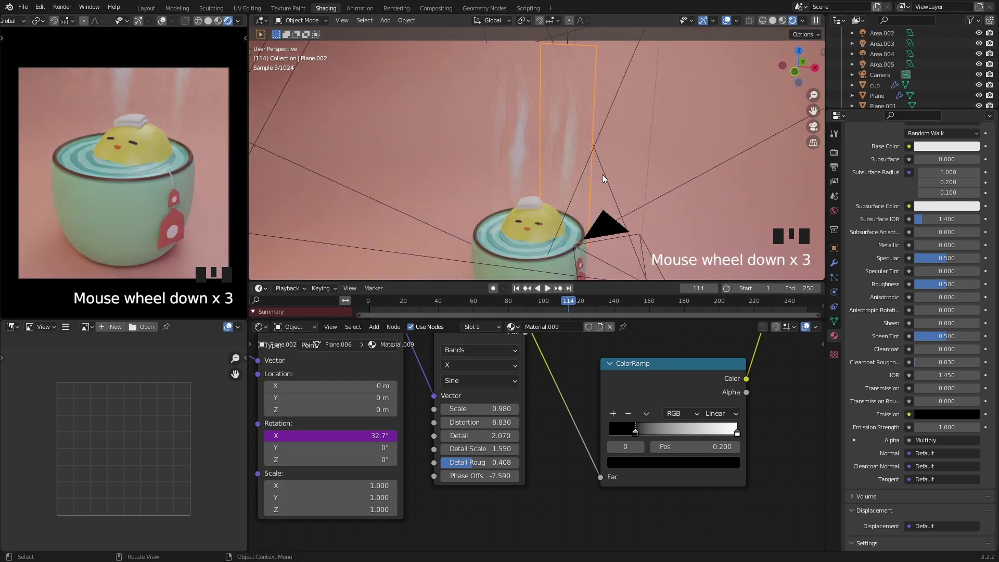